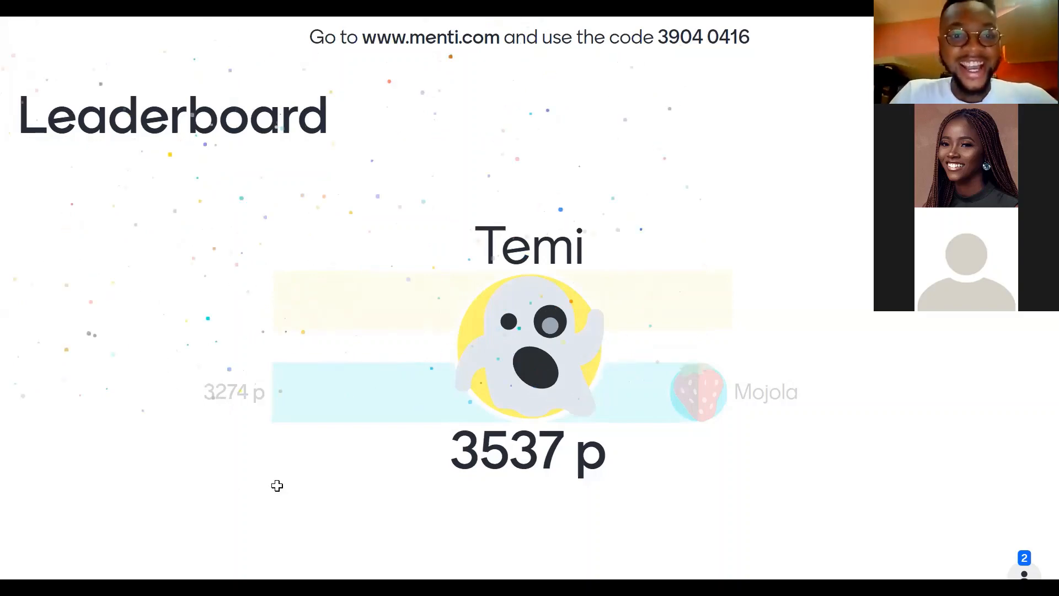
Step: Switch to the Excel Training Agenda workbook in Excel and add a new blank worksheet
key(alt+Tab)
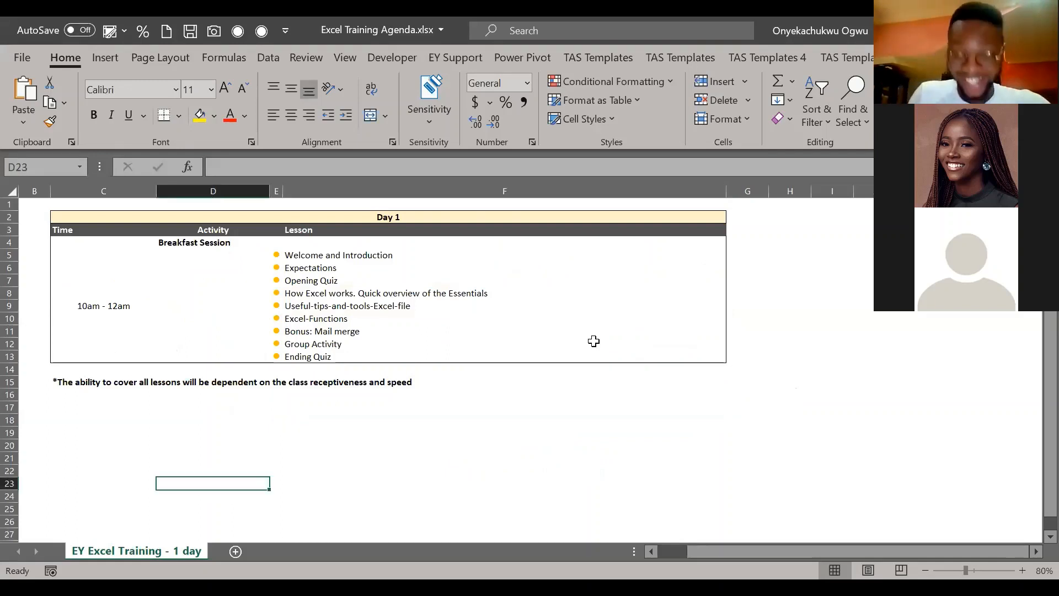
click(235, 552)
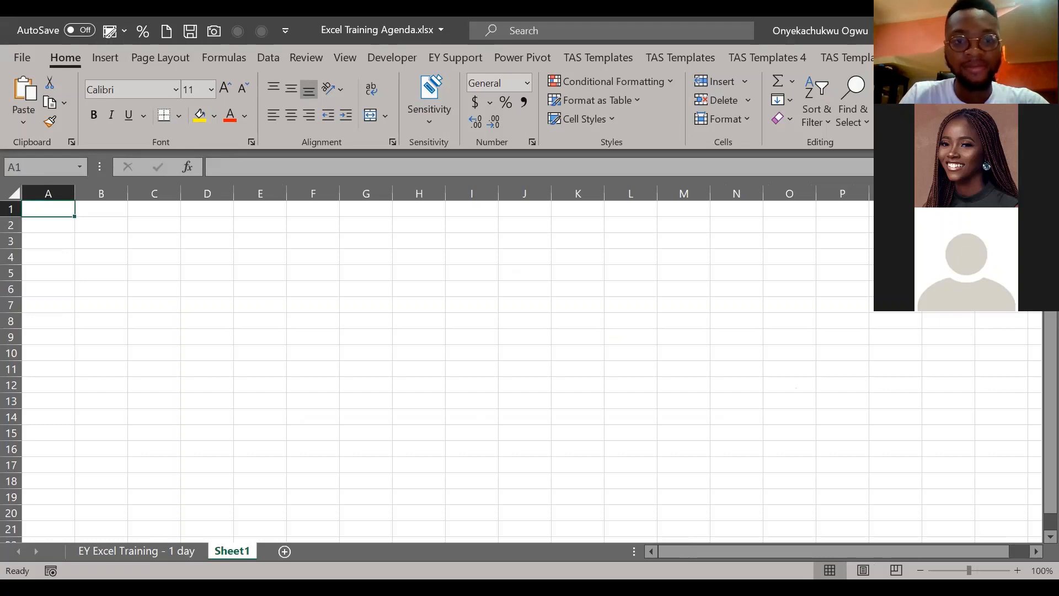
key(alt+Tab)
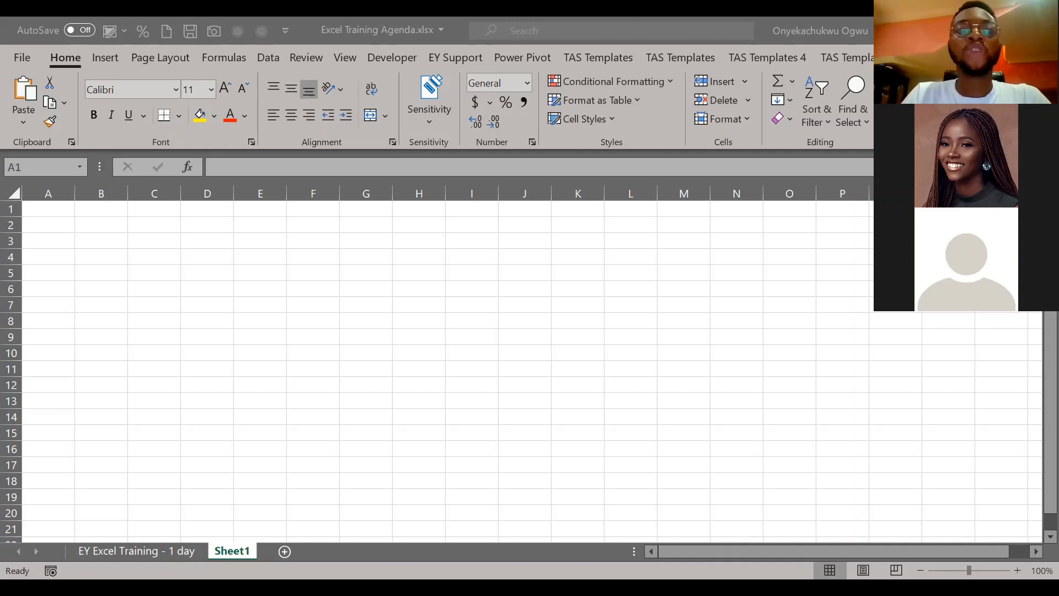
click(198, 261)
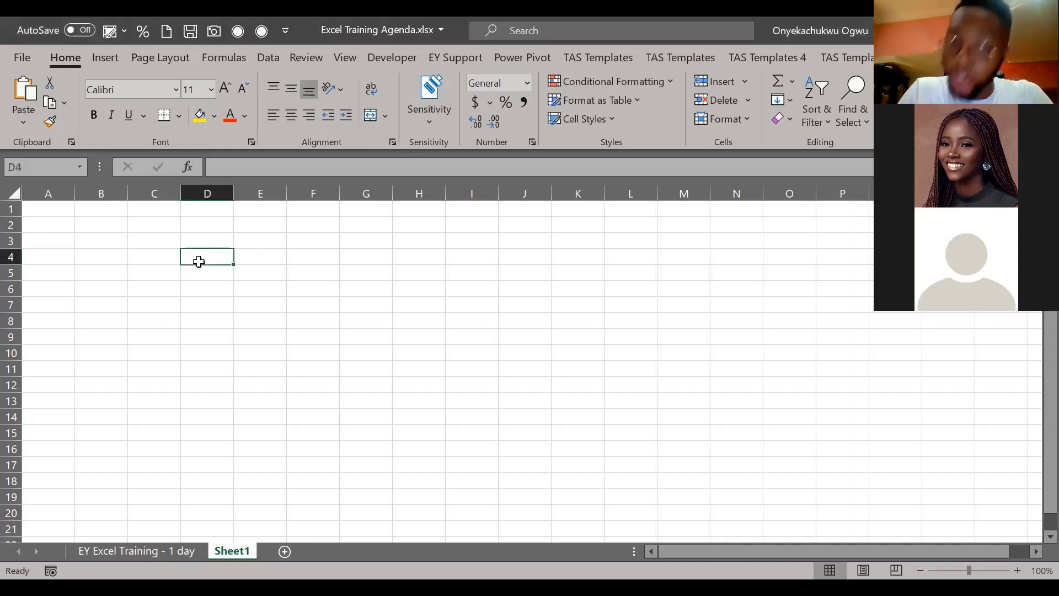
key(alt+Tab)
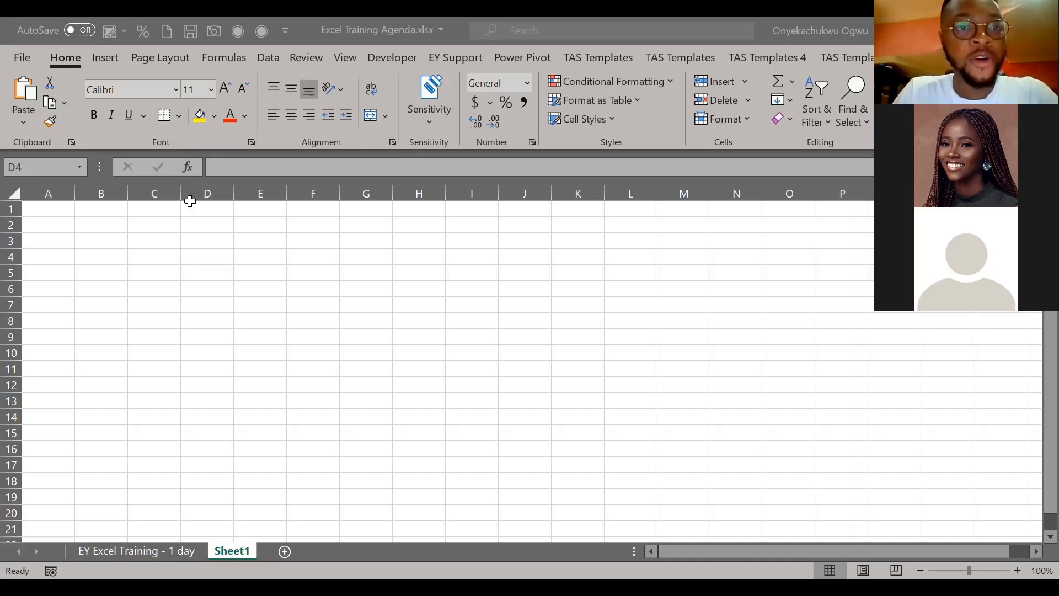
key(alt+Tab)
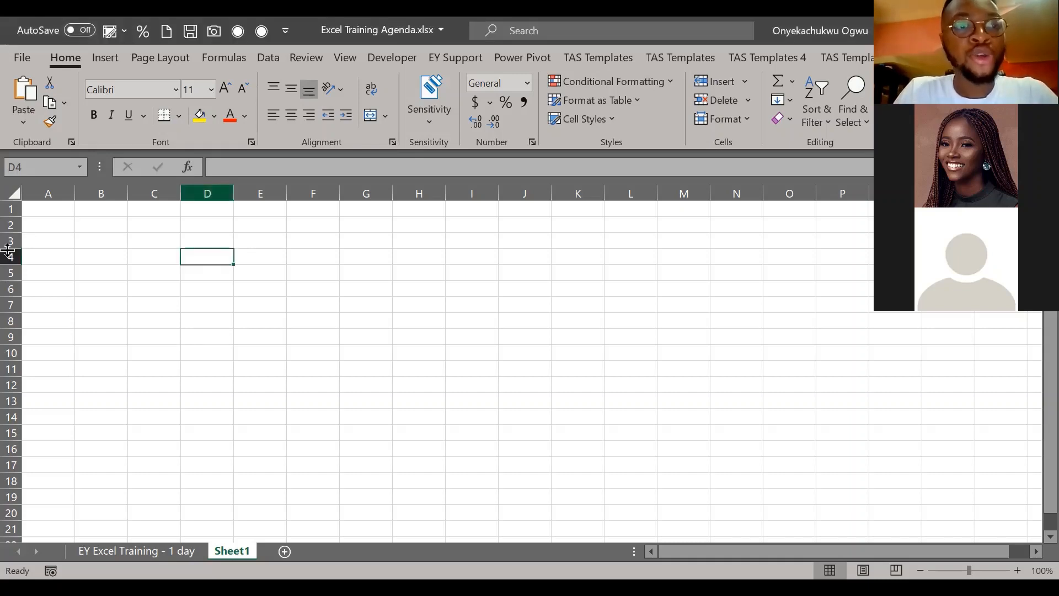
Step: Select row 1, jump from C1 to the sheet's last column and back, and end on cell A2
click(11, 208)
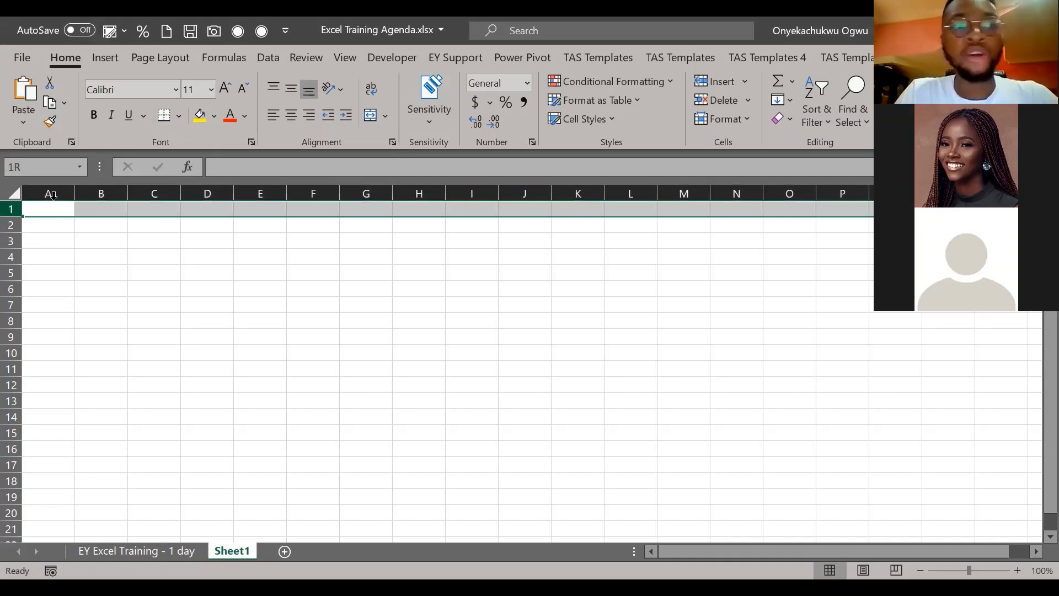
click(166, 210)
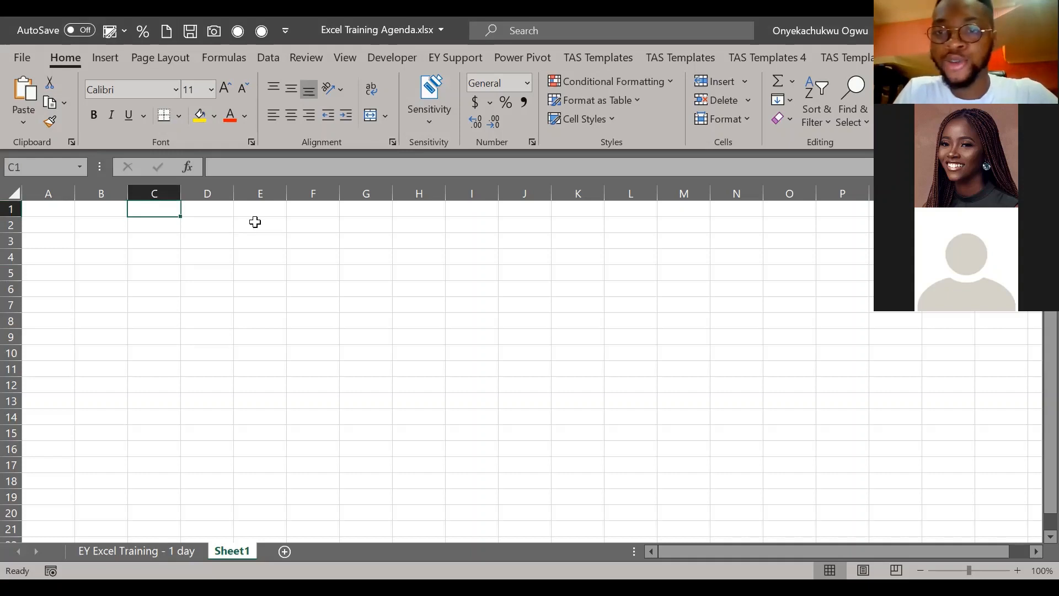
key(ctrl+Right)
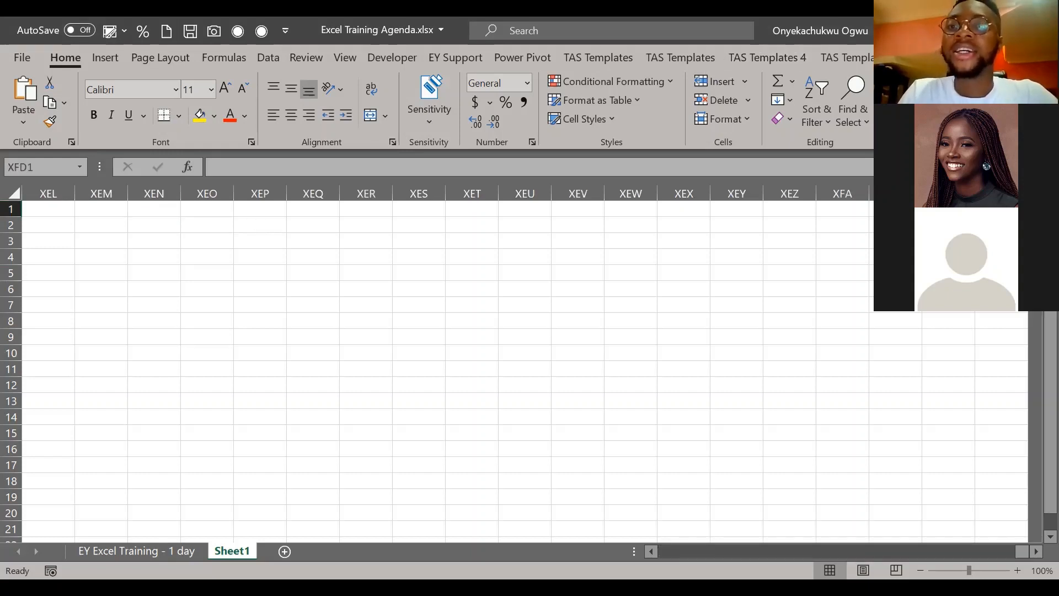
key(ctrl+Left)
key(Down)
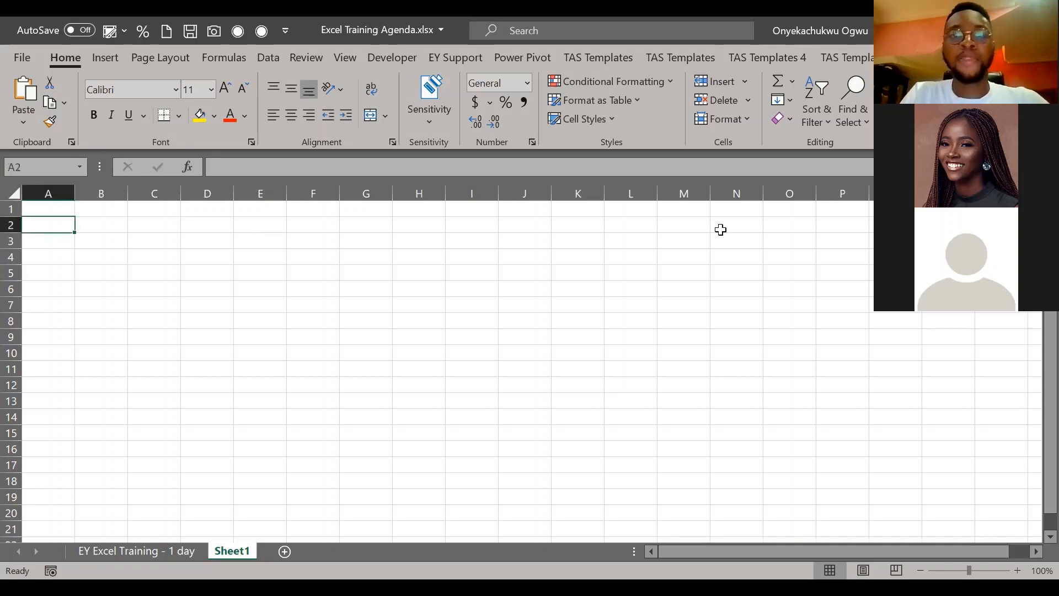
Step: Move the active cell across row 2 to column H and down to H4
key(Right)
key(Right)
key(Right)
key(Right)
key(Right)
key(Right)
key(Right)
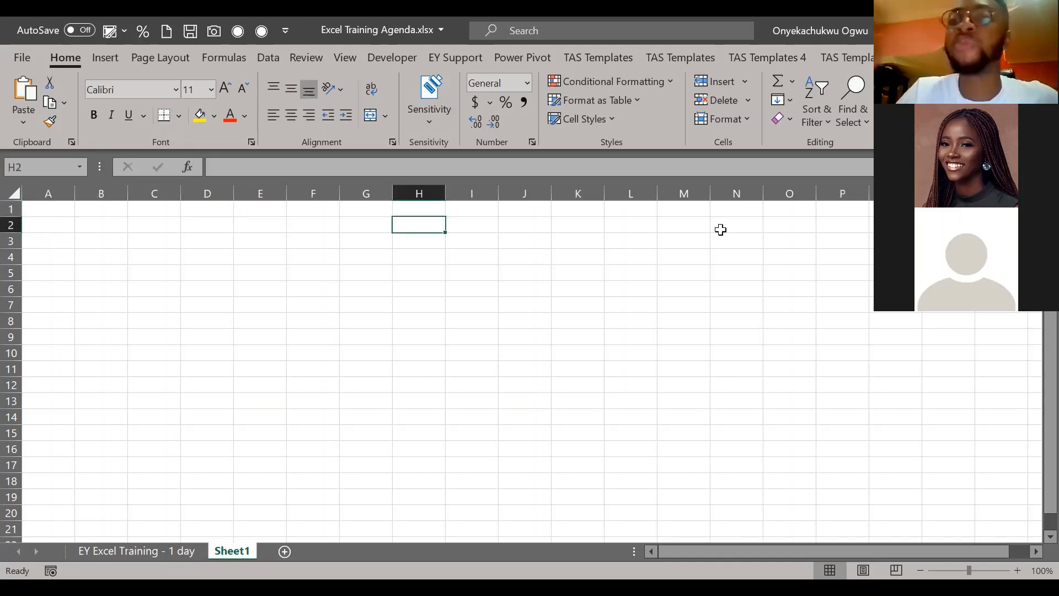
key(Down)
key(Down)
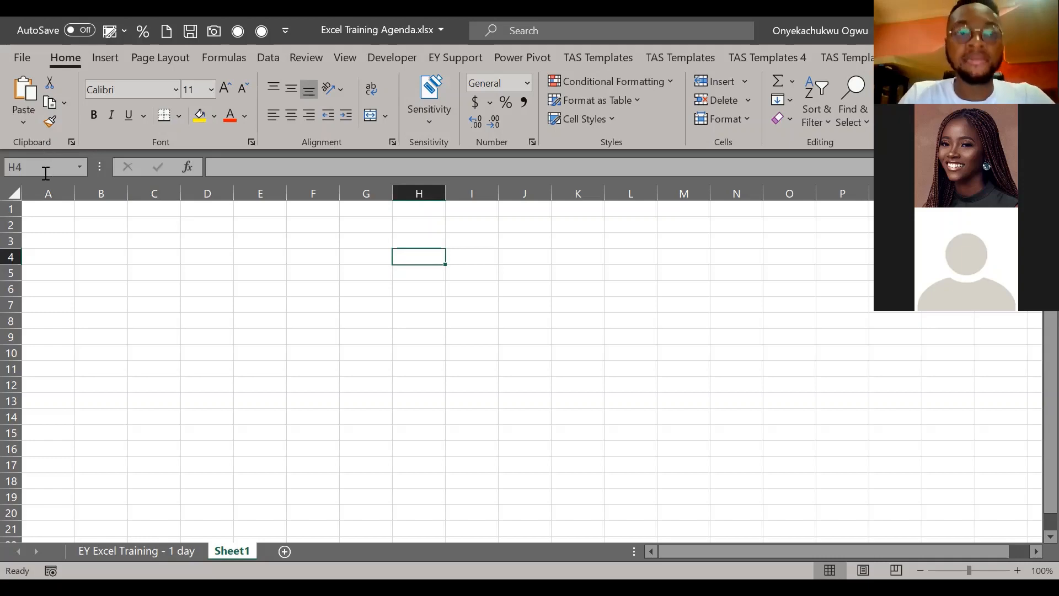
Step: Locate cell B4 by selecting the cell, its column B and its row 4
click(295, 284)
click(117, 260)
key(Right)
key(Left)
key(Left)
key(Right)
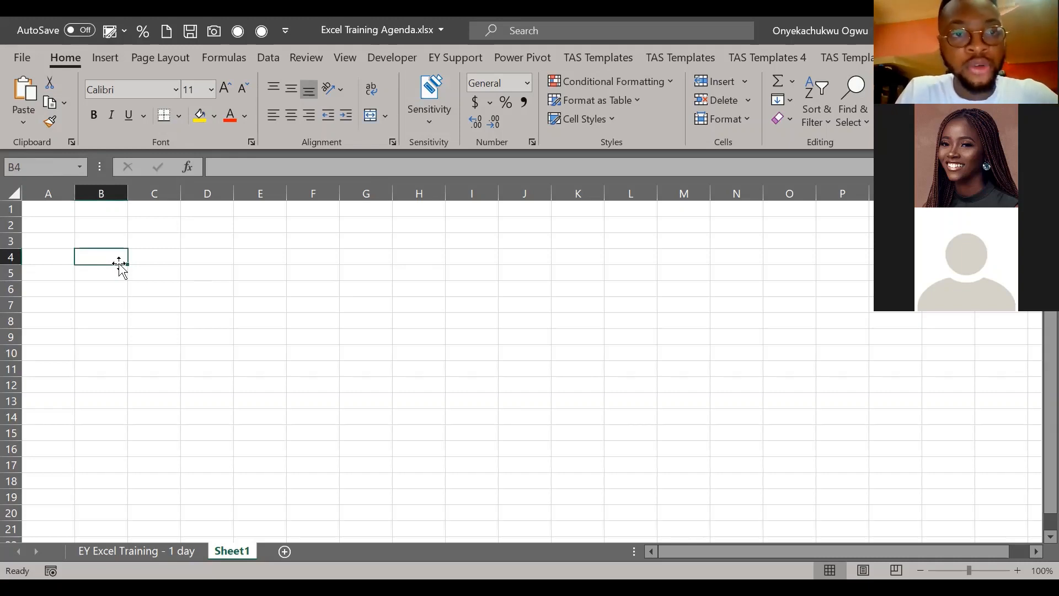
click(105, 192)
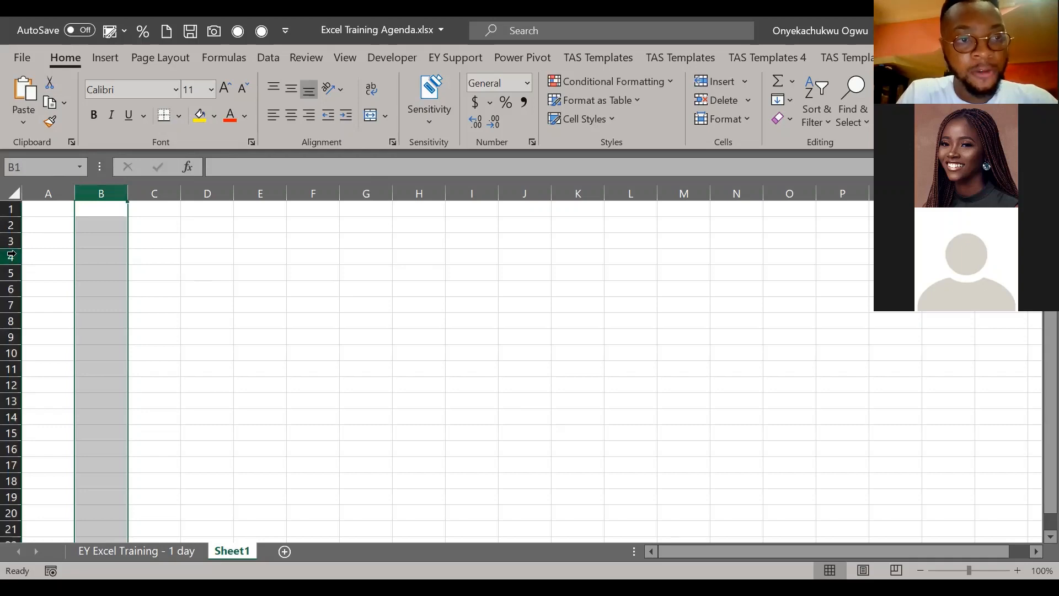
click(6, 254)
Step: Enter "s" in cell B4 and return to that cell
click(91, 255)
text(s)
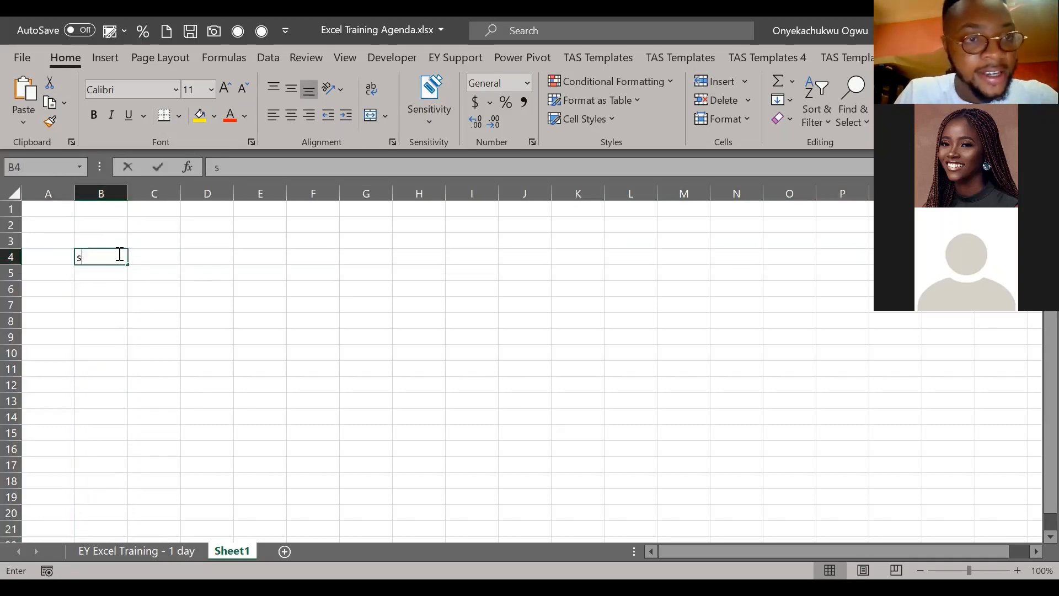
click(191, 236)
key(Left)
key(Left)
key(Down)
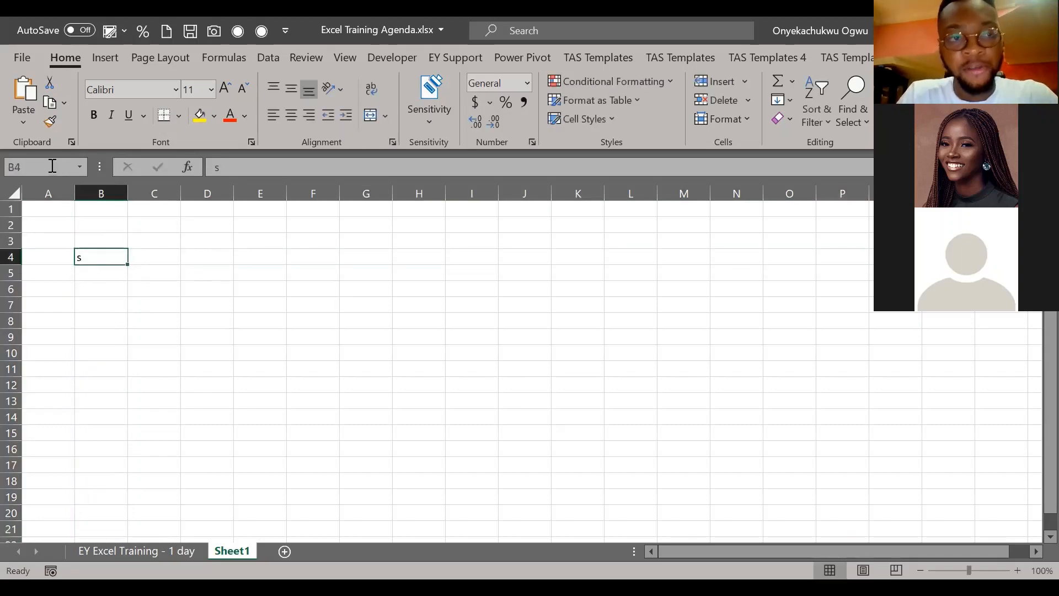
Step: Enter "h" in cell D3 and keep that cell selected
click(206, 234)
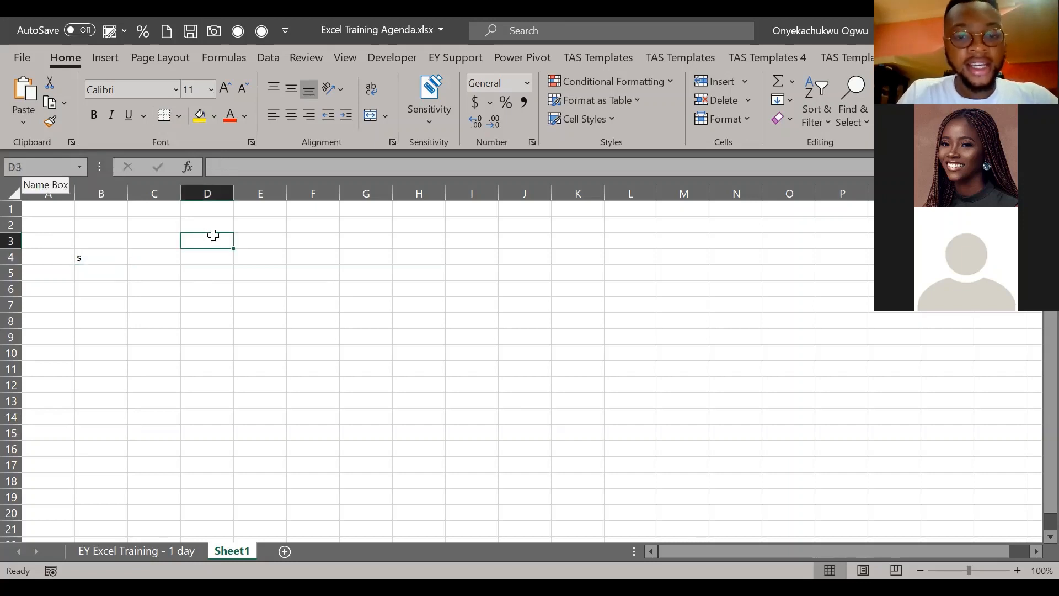
text(h)
key(ctrl+Return)
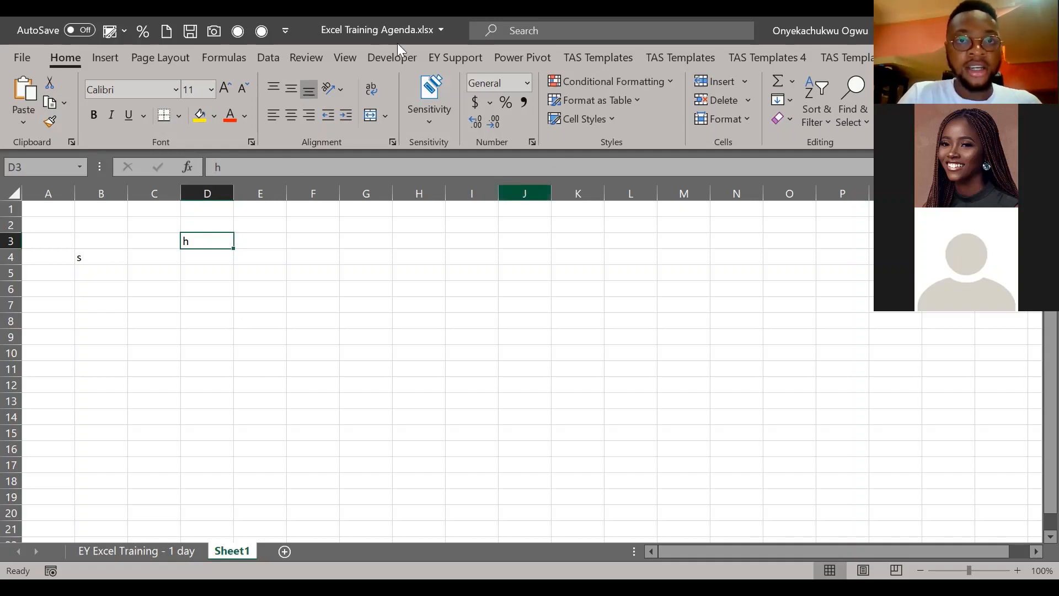
key(alt+Tab)
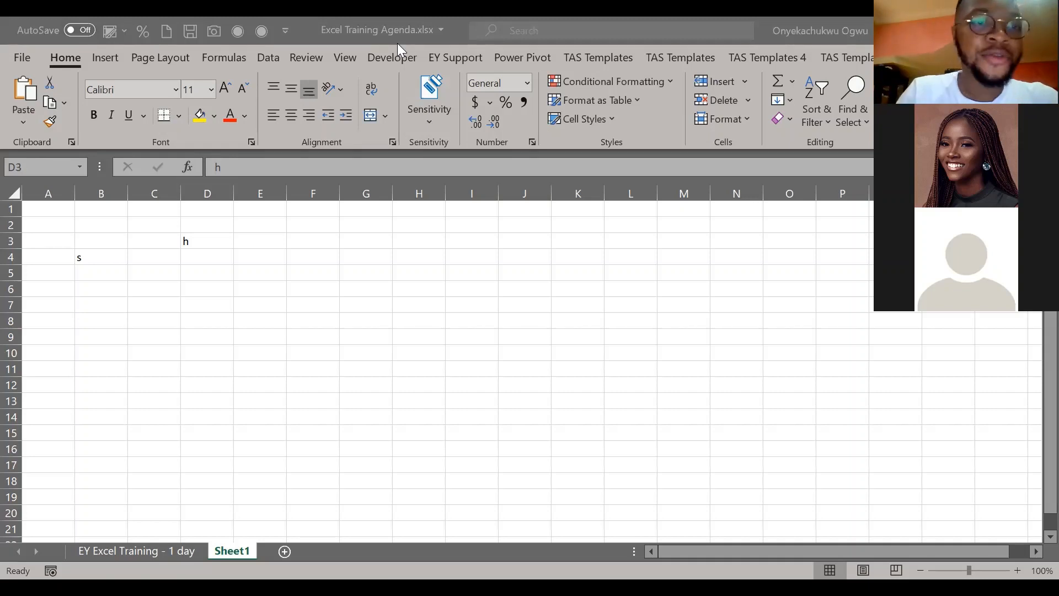
click(436, 244)
click(201, 245)
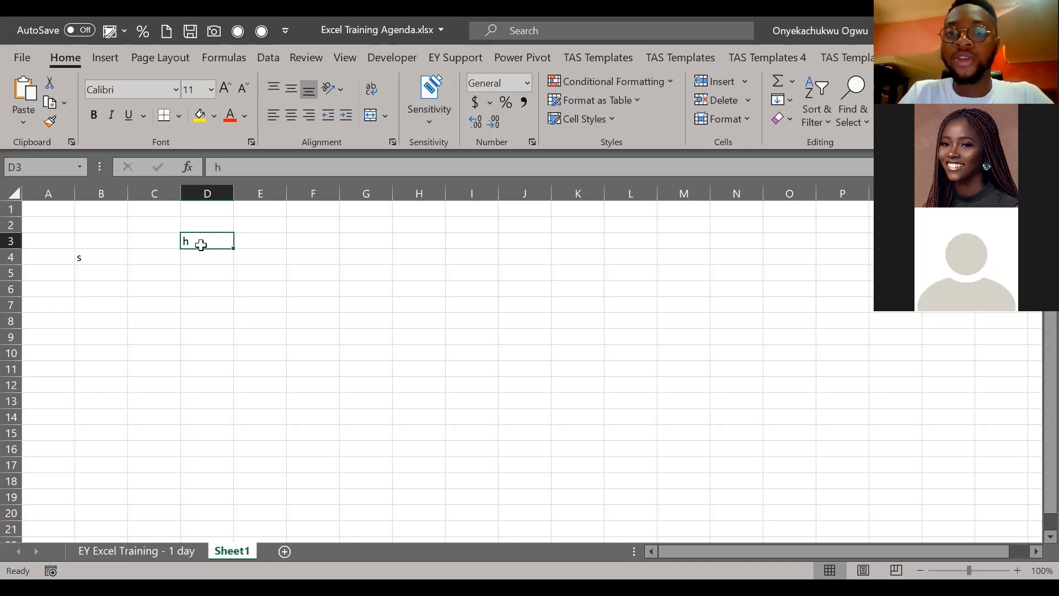
key(alt+Tab)
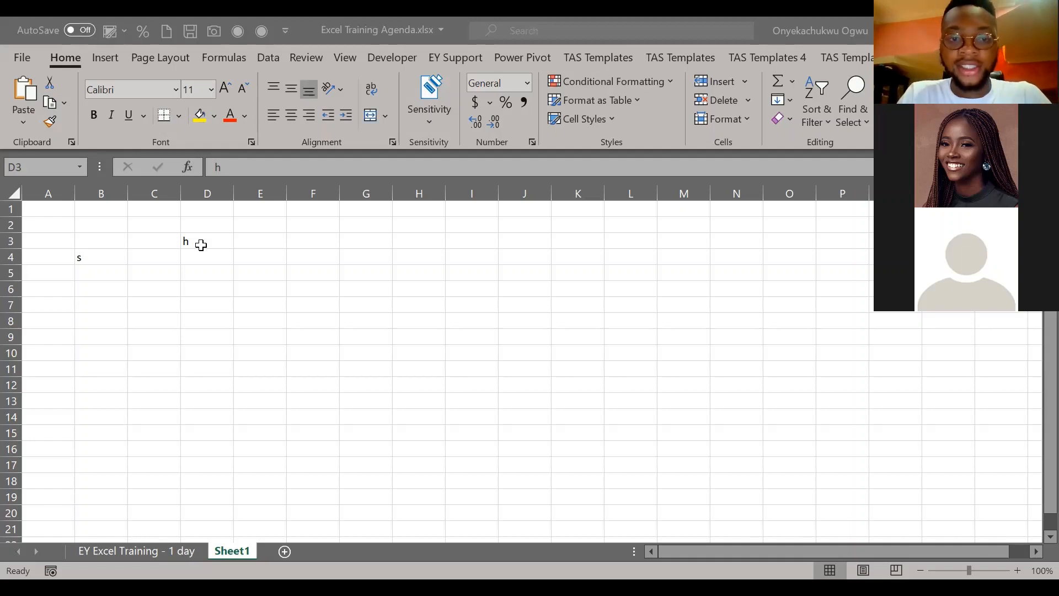
click(323, 410)
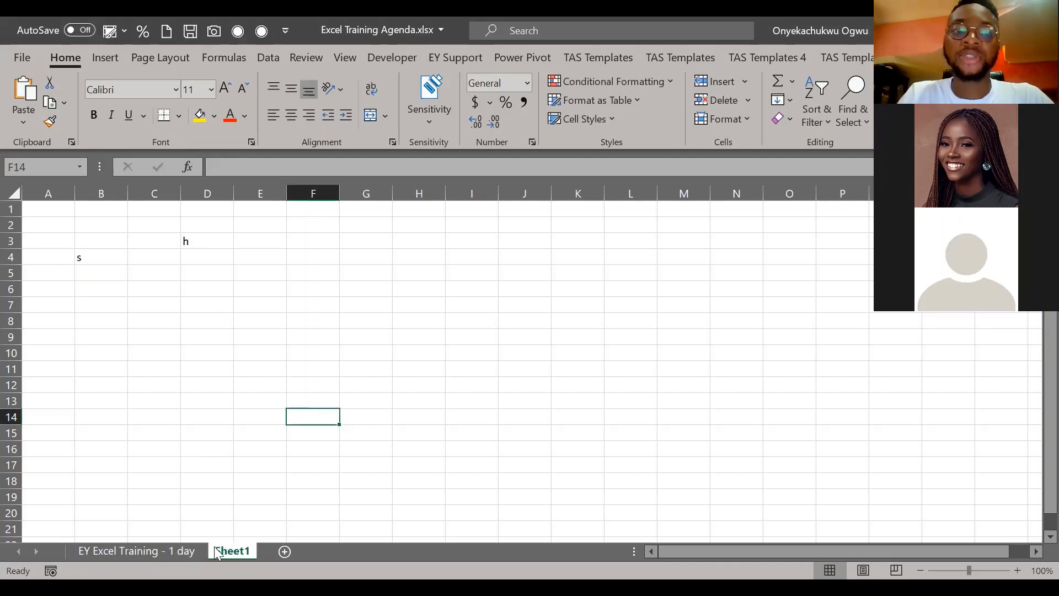
Step: Rename the Sheet1 worksheet as hdhfh
key(ctrl+Page_Up)
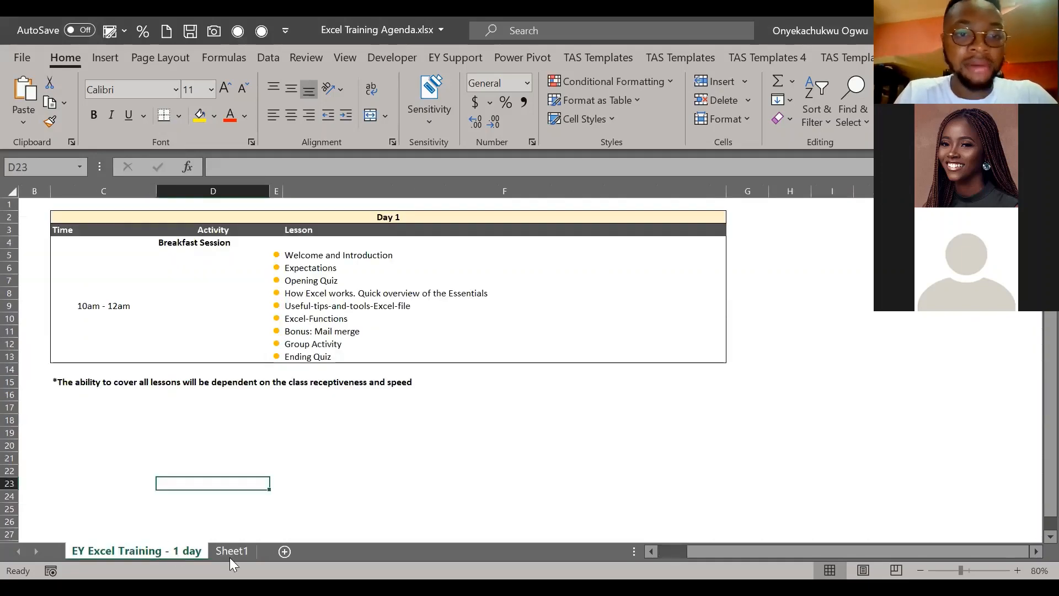
click(230, 551)
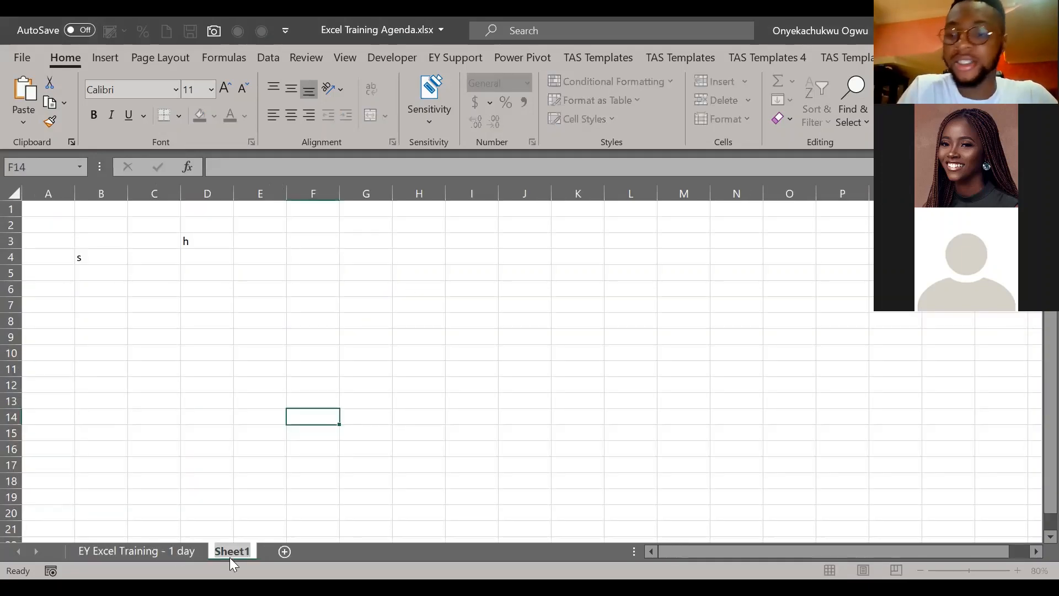
text(hdhfh)
key(Return)
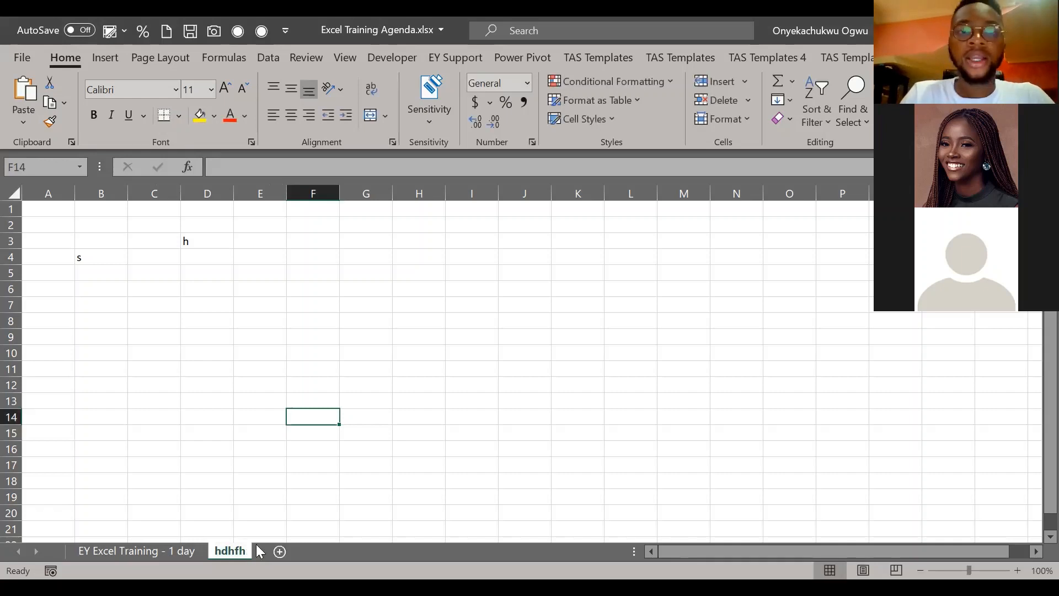
click(160, 379)
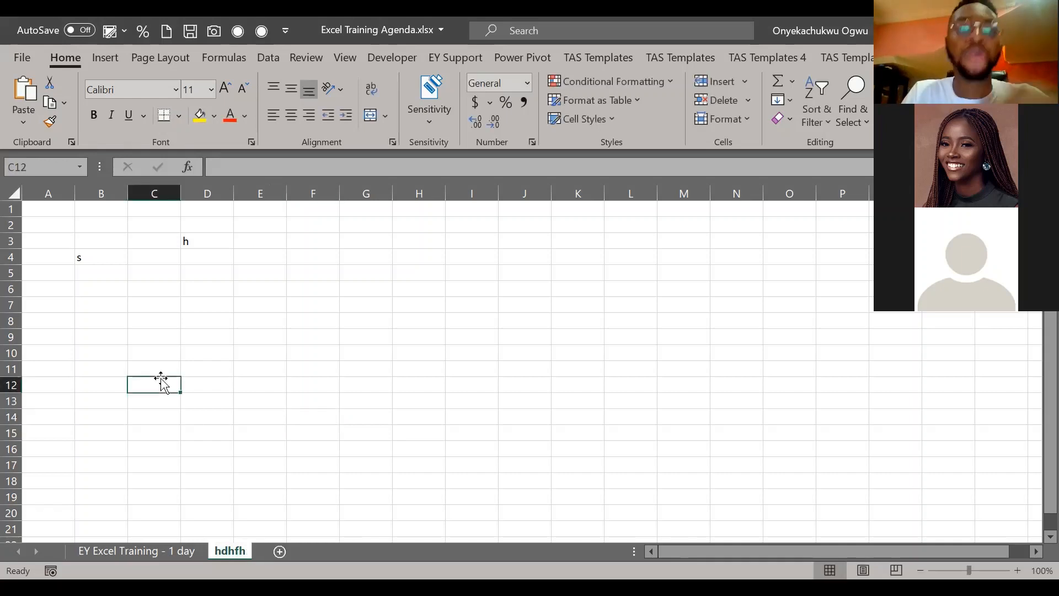
key(alt+Tab)
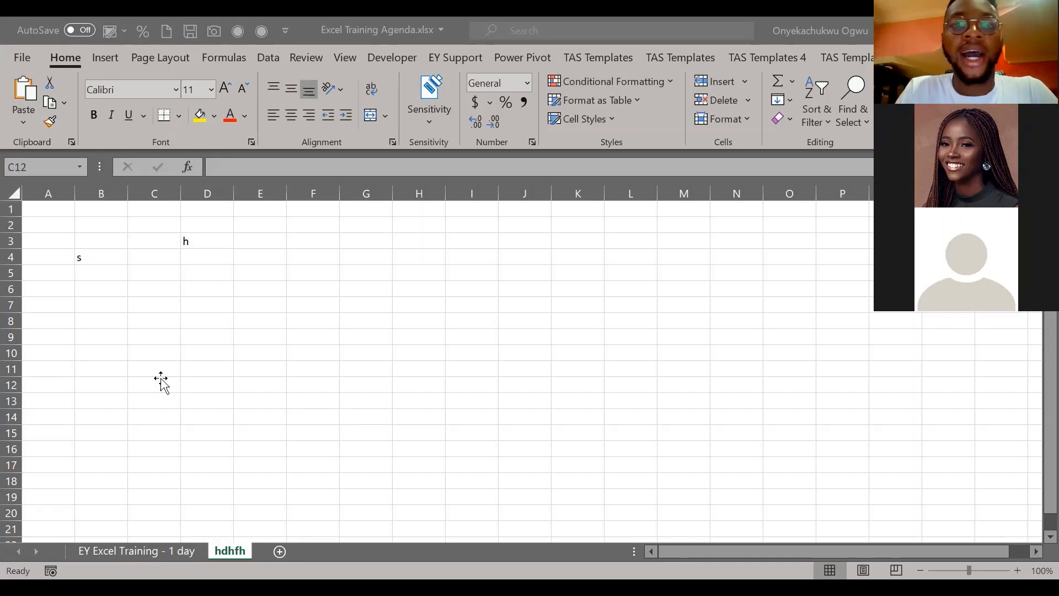
Step: Copy the lessons from Expectations to Bonus: Mail merge on the agenda sheet and paste them into hdhfh starting at C3 and D3
click(166, 240)
click(162, 548)
drag(329, 268, 328, 331)
key(ctrl+c)
key(ctrl+Page_Down)
key(ctrl+v)
key(Right)
key(ctrl+v)
Step: Paste the copied lesson list once more starting at cell E3 and return to cell A3
key(ctrl+Right)
key(ctrl+Left)
key(Up)
key(Right)
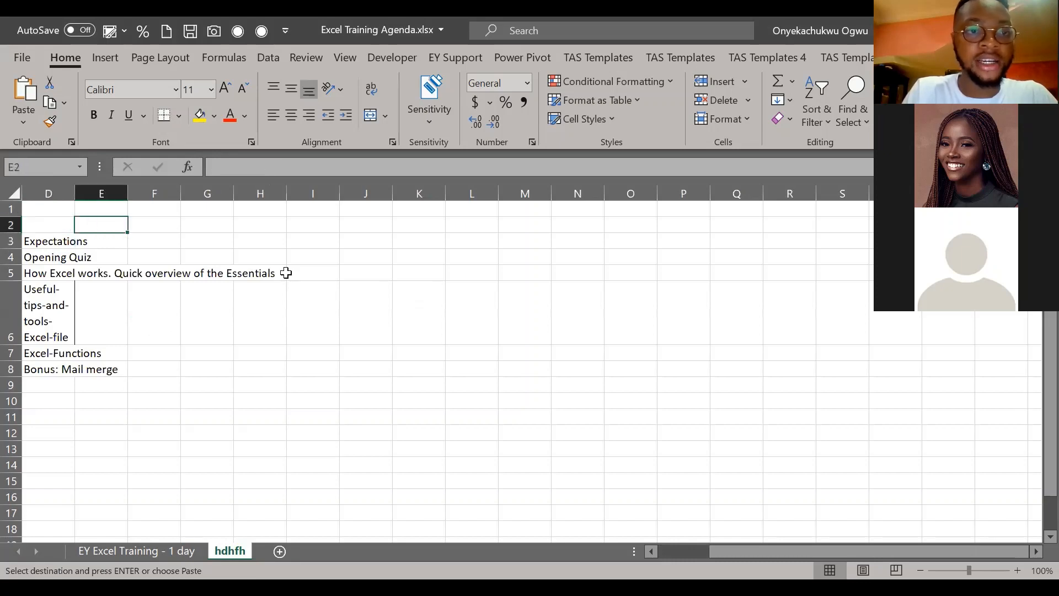
key(Down)
key(ctrl+v)
key(ctrl+Left)
key(ctrl+Left)
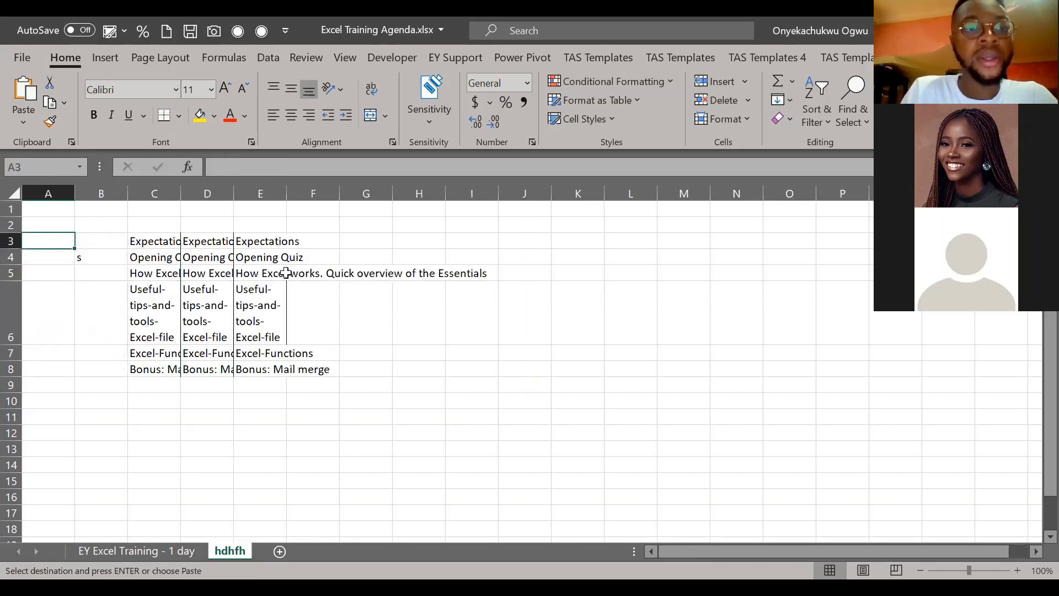
Step: Try an insertion at column D and undo it
click(218, 188)
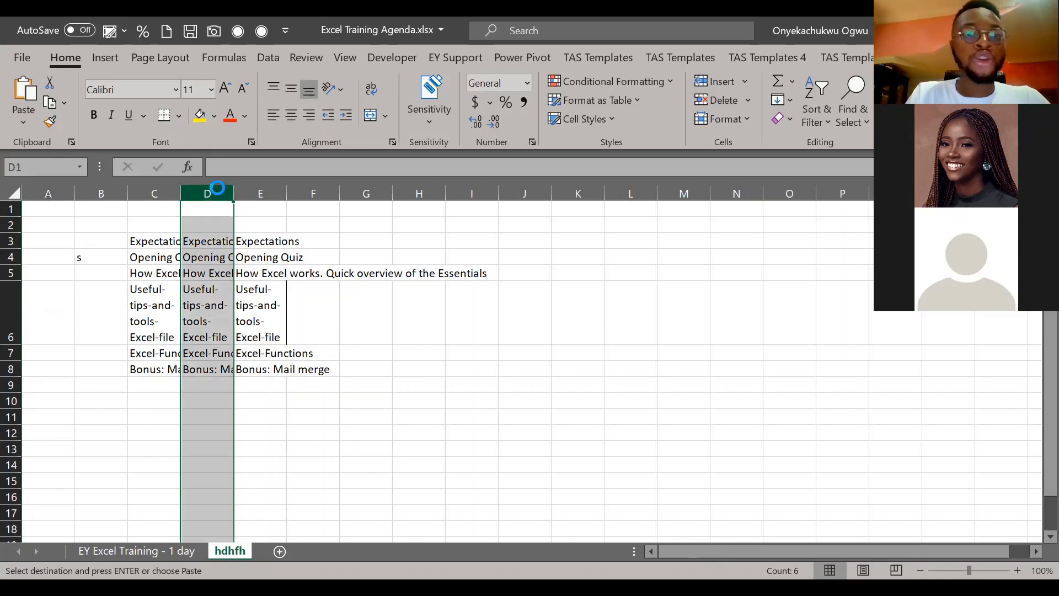
key(ctrl+shift+plus)
key(ctrl+z)
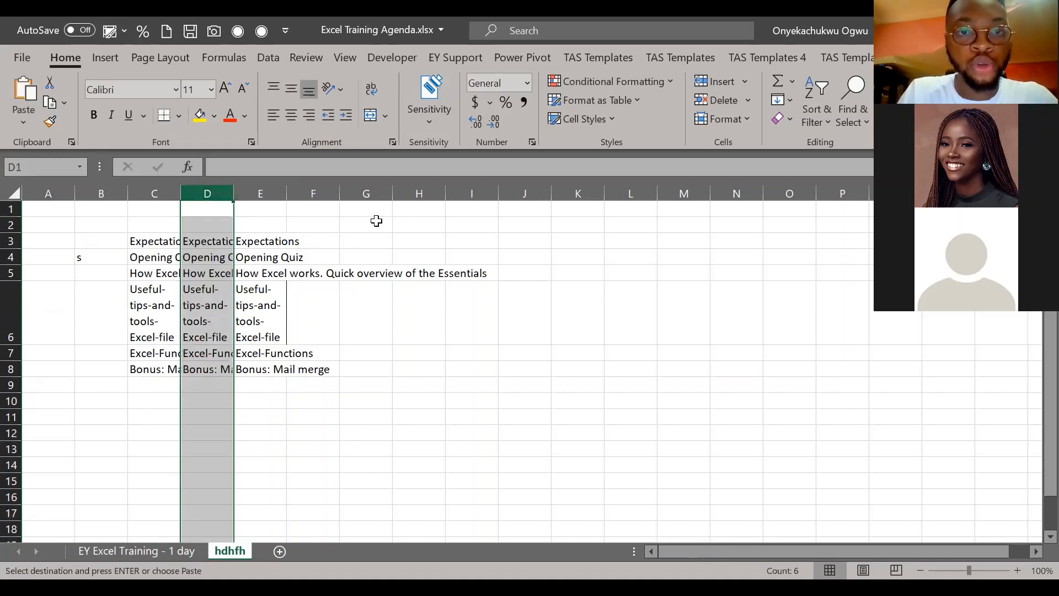
Step: Enter the text "Ctrl" in cell G2 and select the whole of column D
click(376, 220)
text(Ctrl)
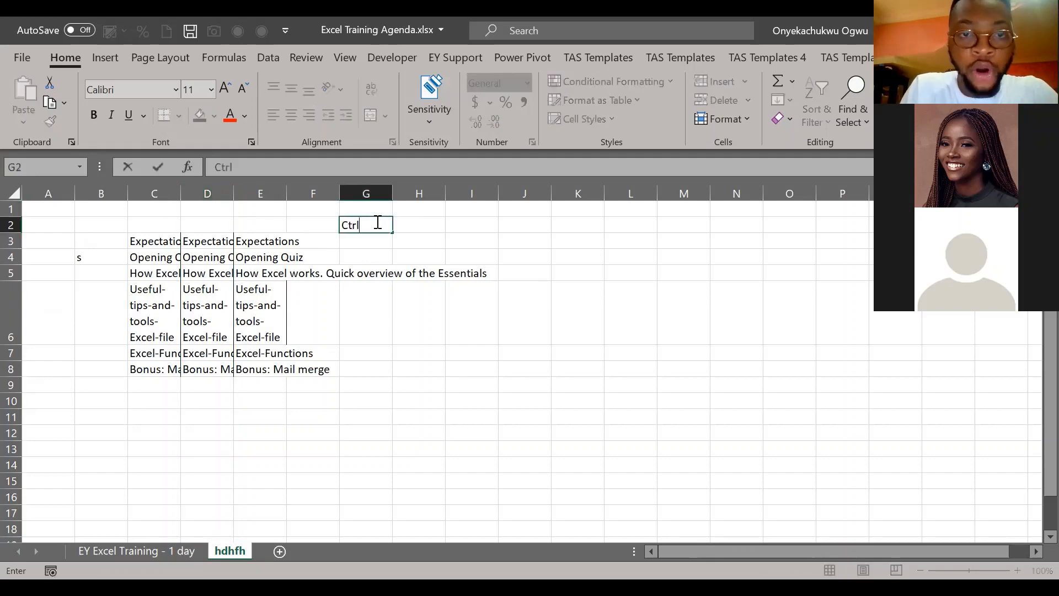
key(Tab)
click(376, 221)
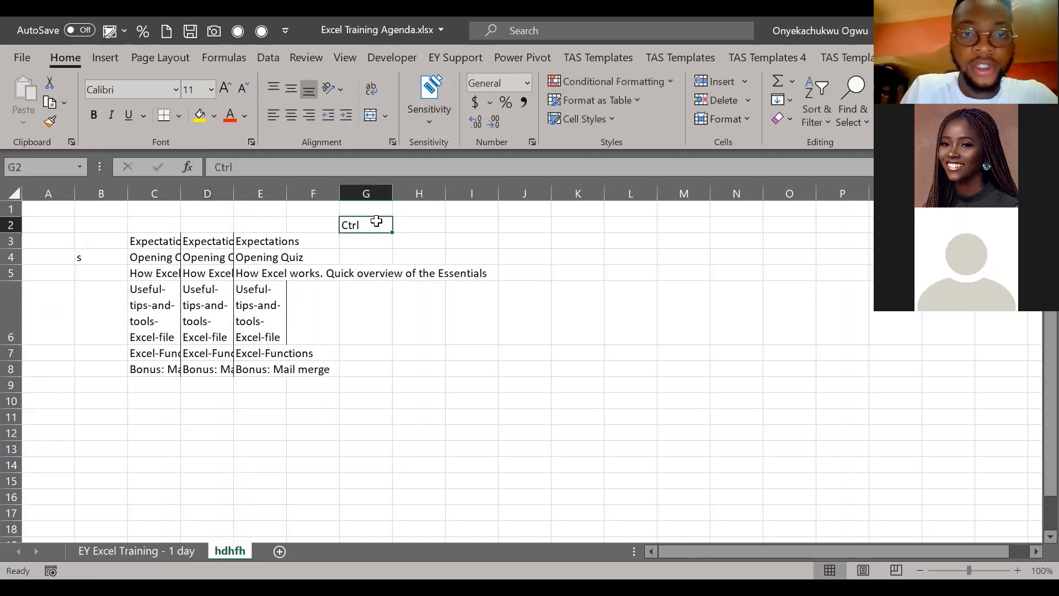
click(265, 170)
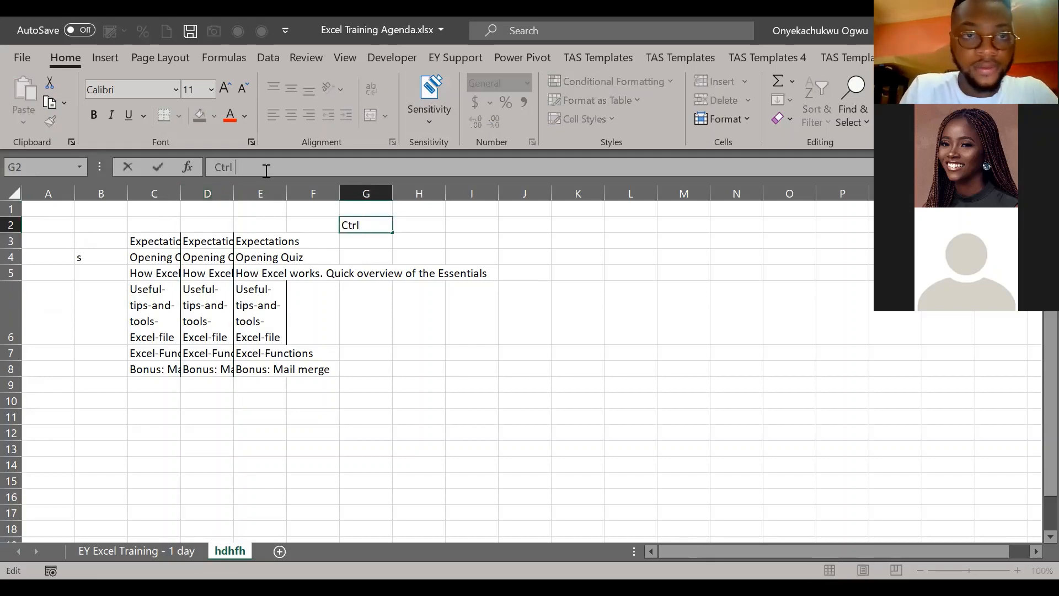
click(203, 193)
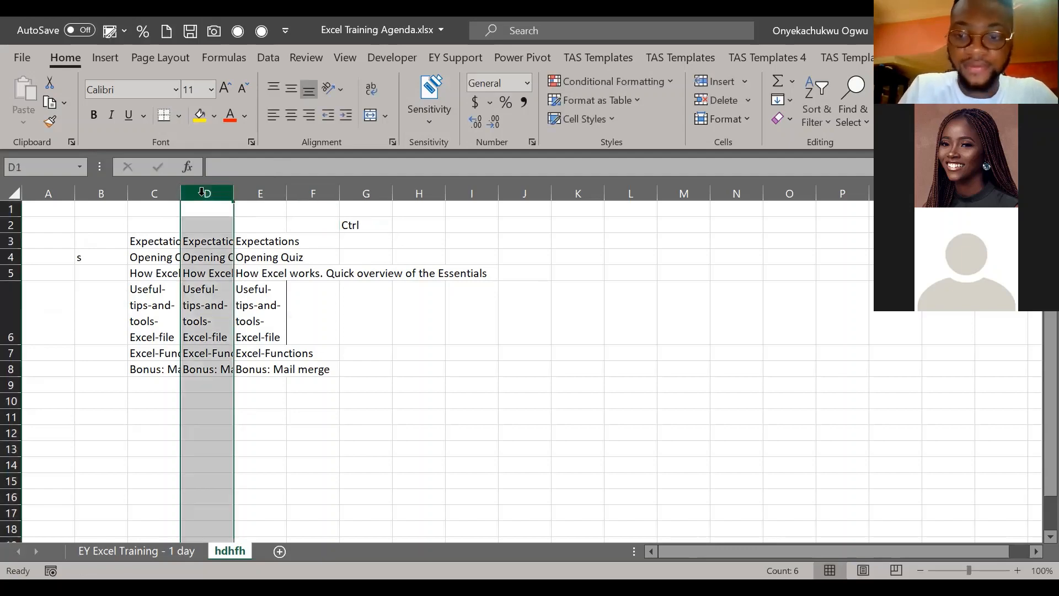
Step: Insert a blank column at D and enter "Shift" in I2 and "+" in J2 beside the Ctrl cell
key(ctrl+shift+plus)
click(465, 224)
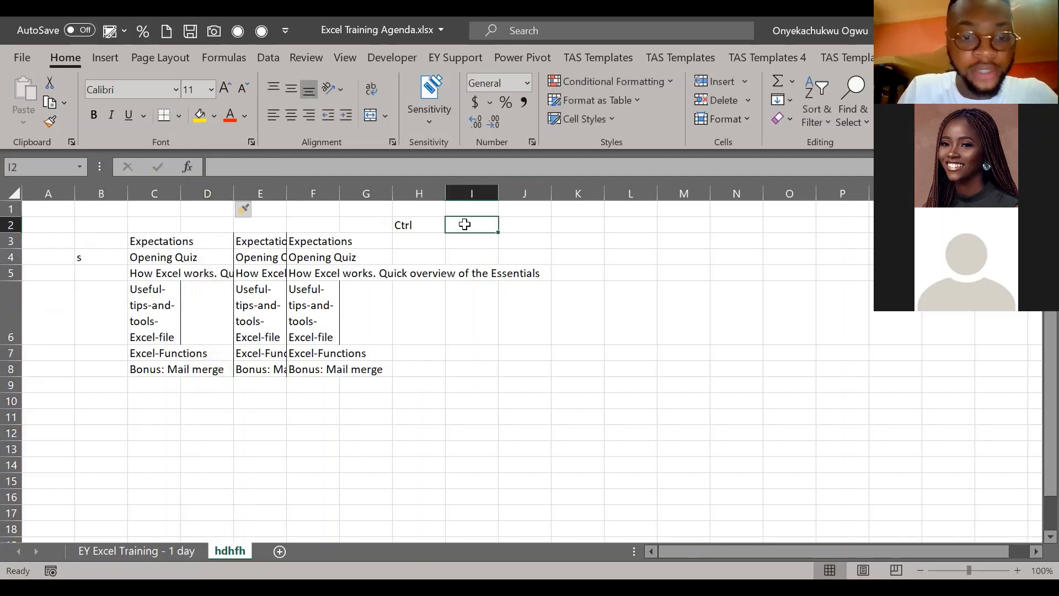
text(Shif)
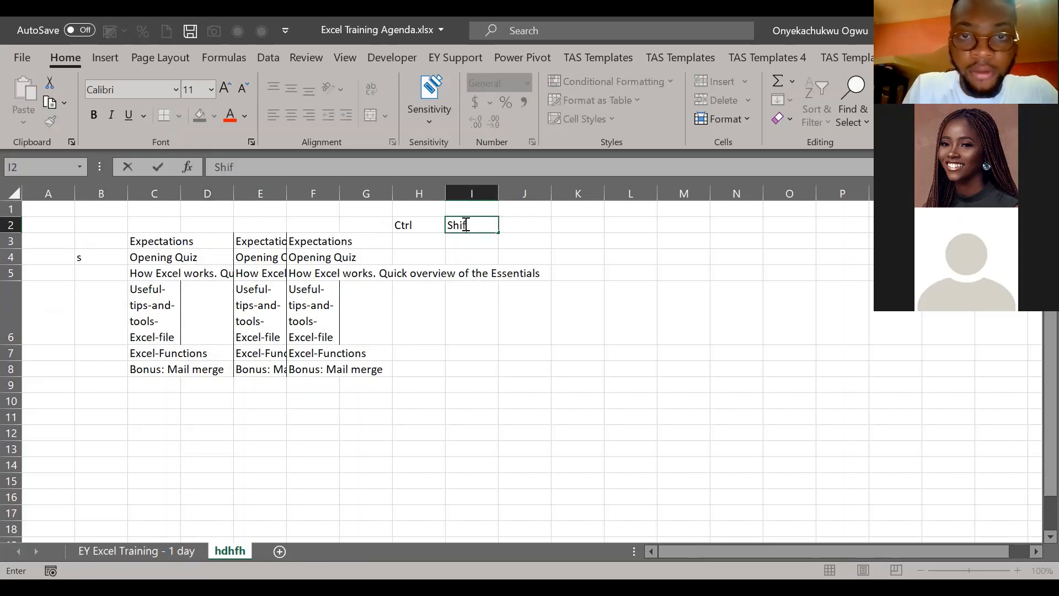
key(Tab)
text(+)
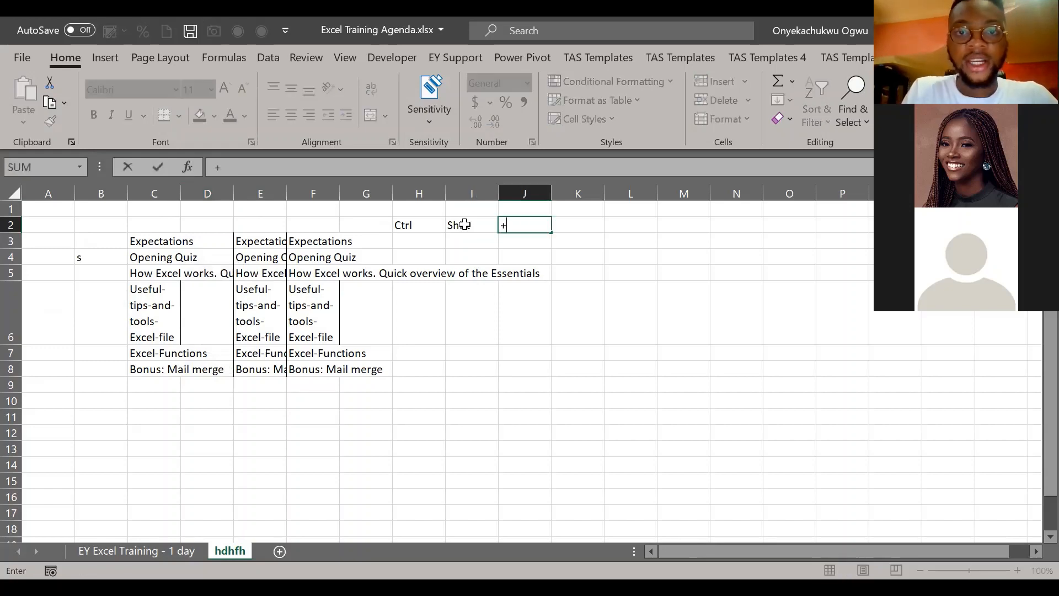
key(Return)
Step: Delete the blank column D and select cell E3
click(209, 192)
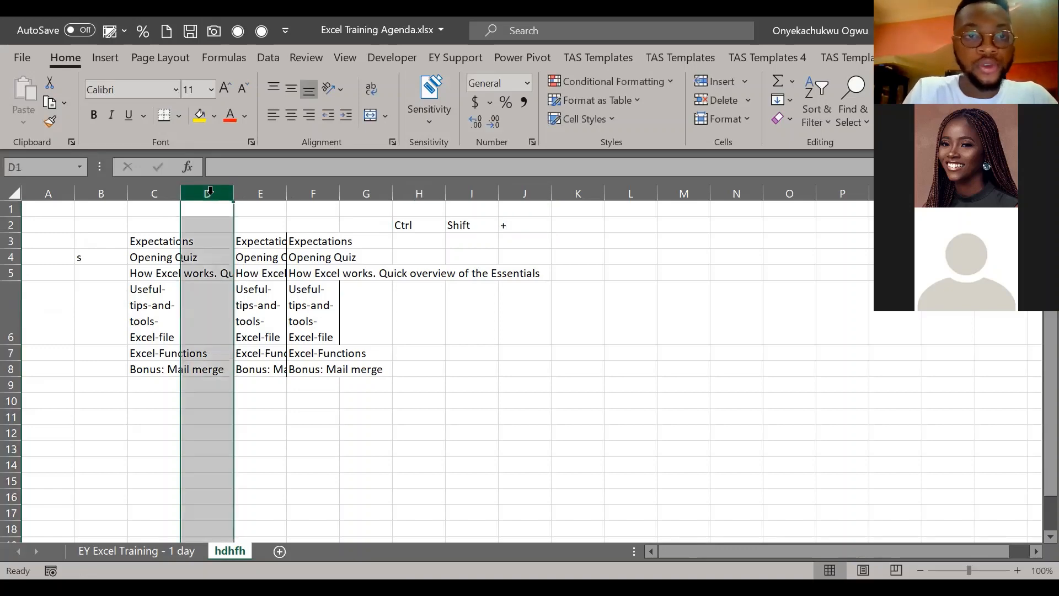
key(ctrl+minus)
click(266, 245)
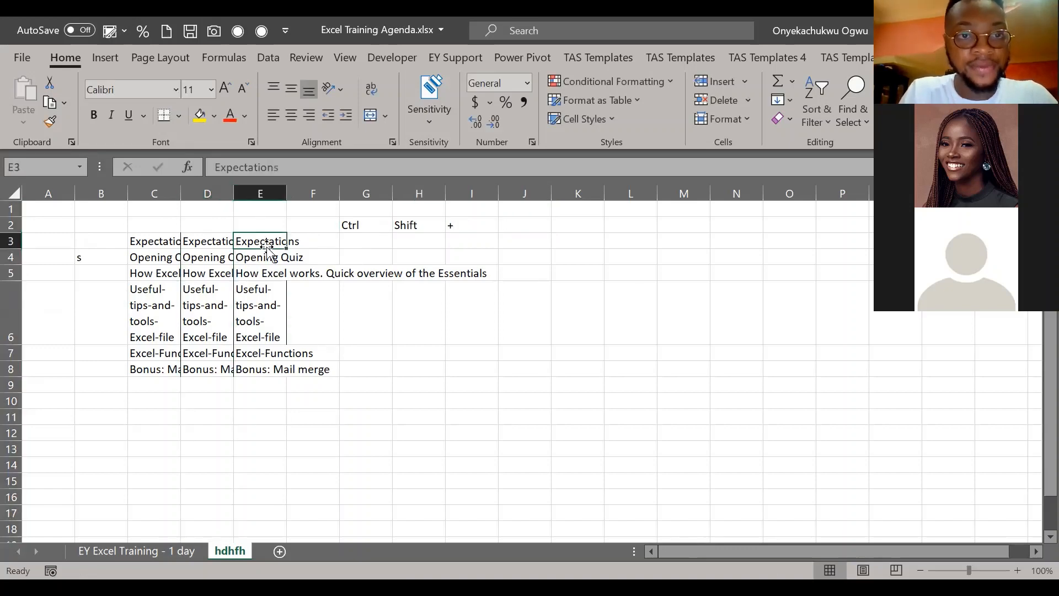
Step: Try inserting blank columns at column D and undo the insertions
click(222, 188)
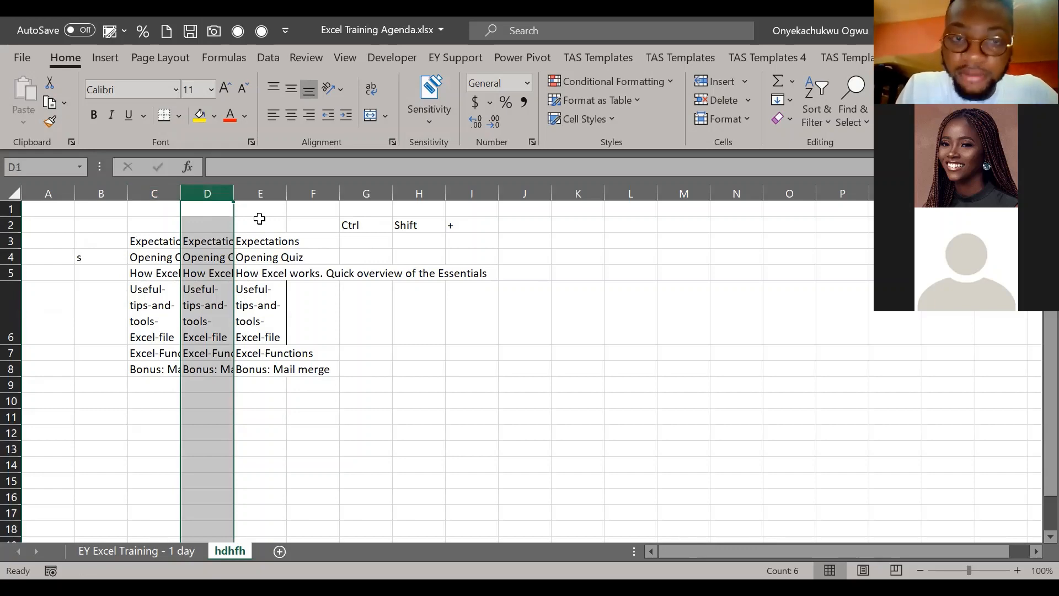
key(ctrl+shift+plus)
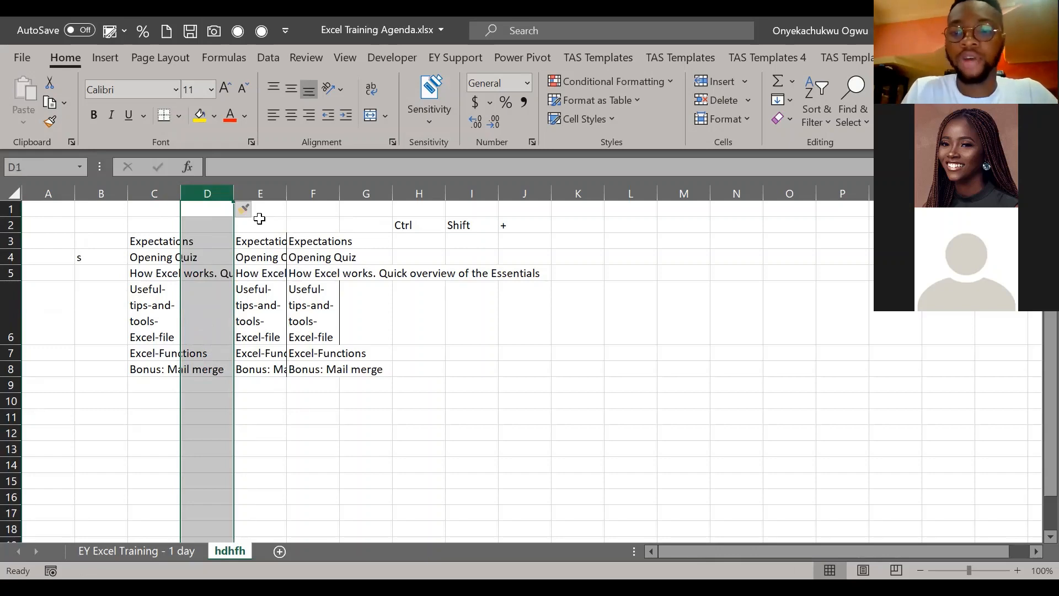
key(ctrl+shift+plus)
key(ctrl+z)
key(ctrl+z)
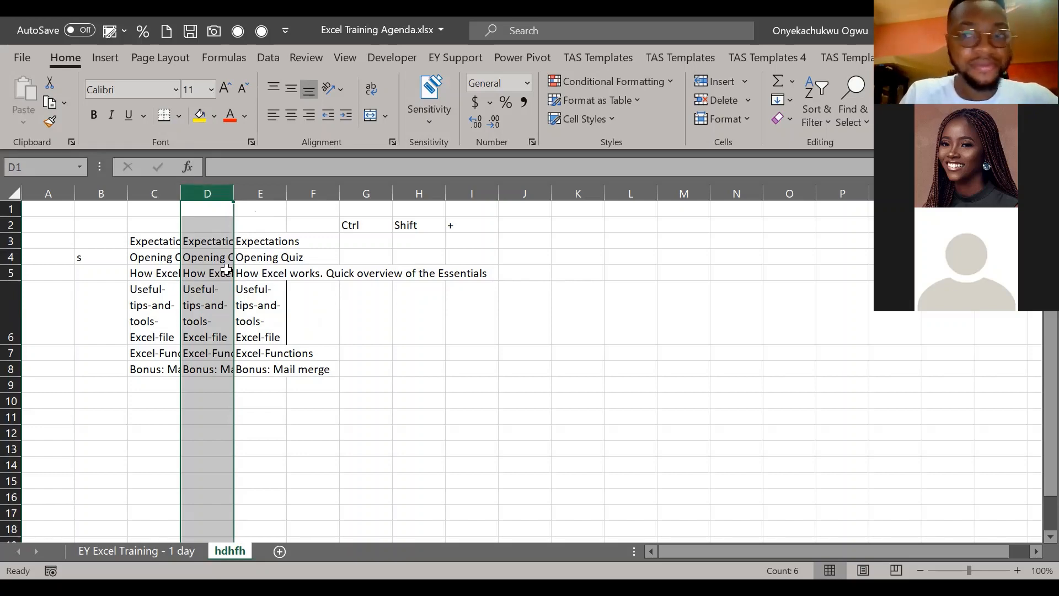
Step: Insert a blank row above row 5 and delete it again
click(310, 299)
click(11, 272)
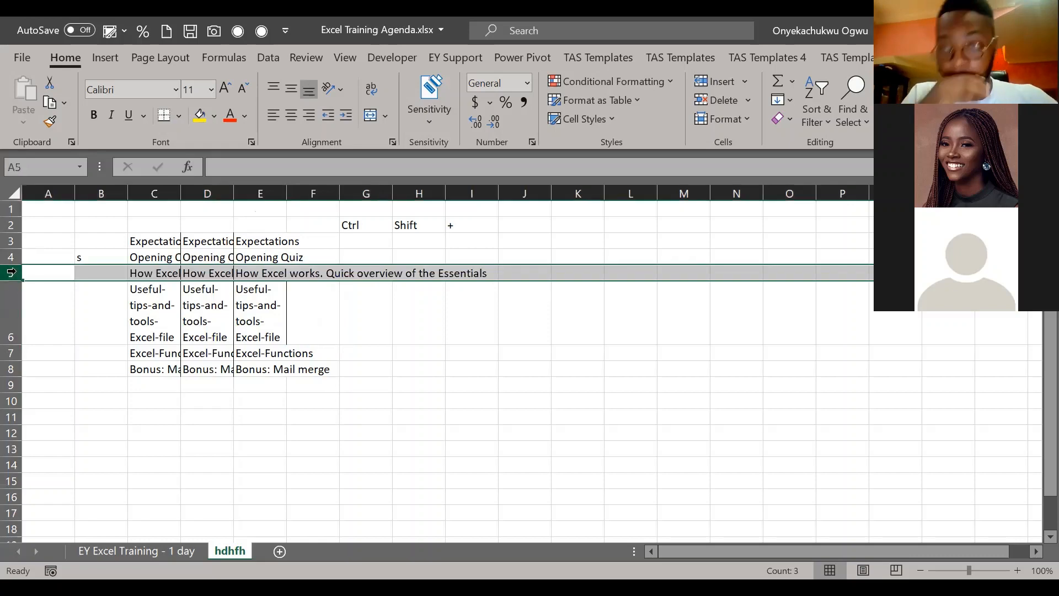
key(ctrl+shift+plus)
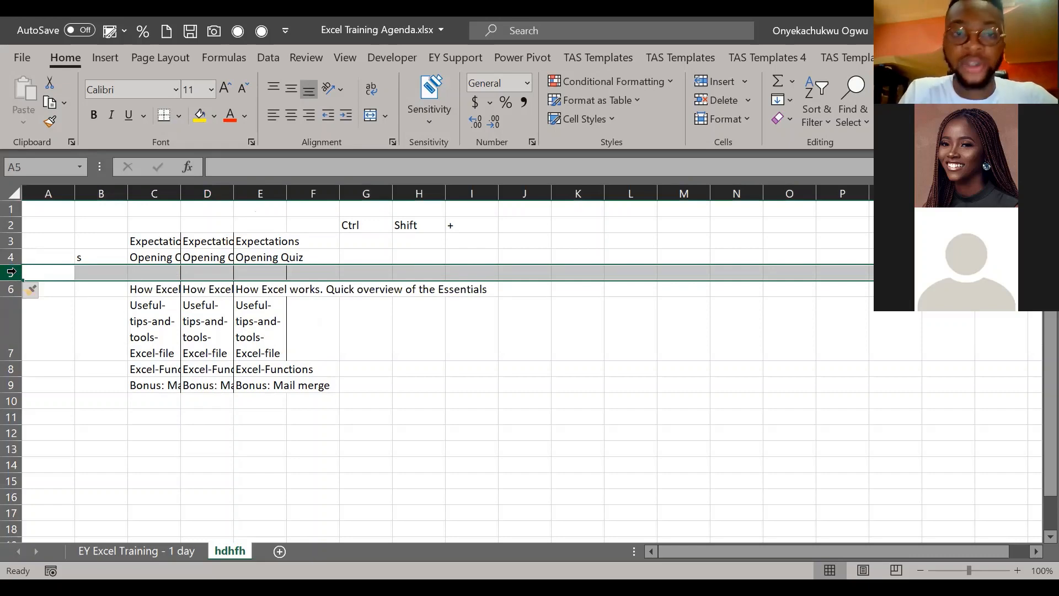
key(ctrl+minus)
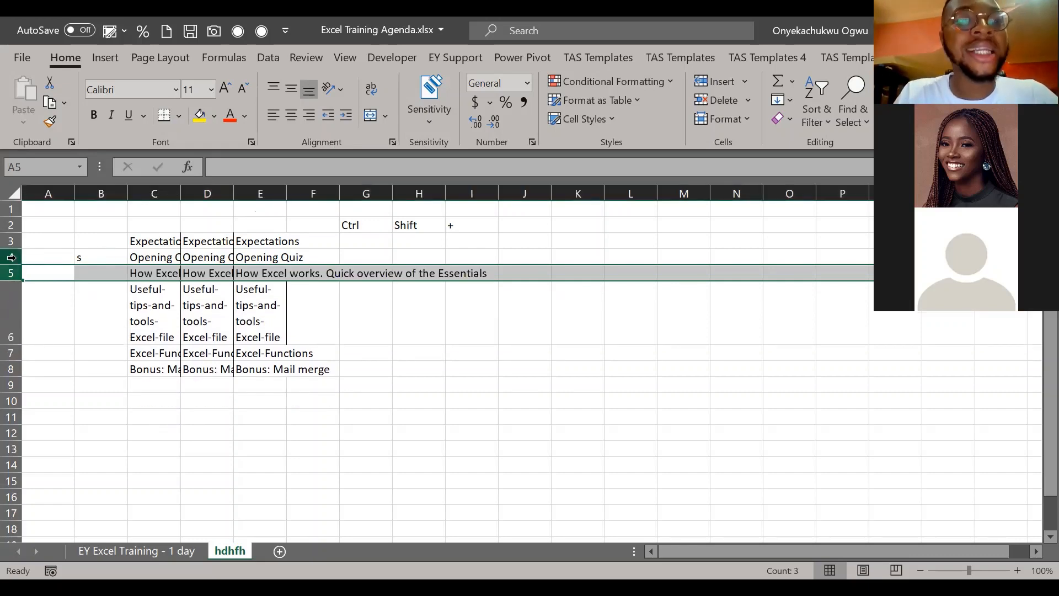
Step: Delete row 4, which holds the Opening Quiz entries
click(8, 257)
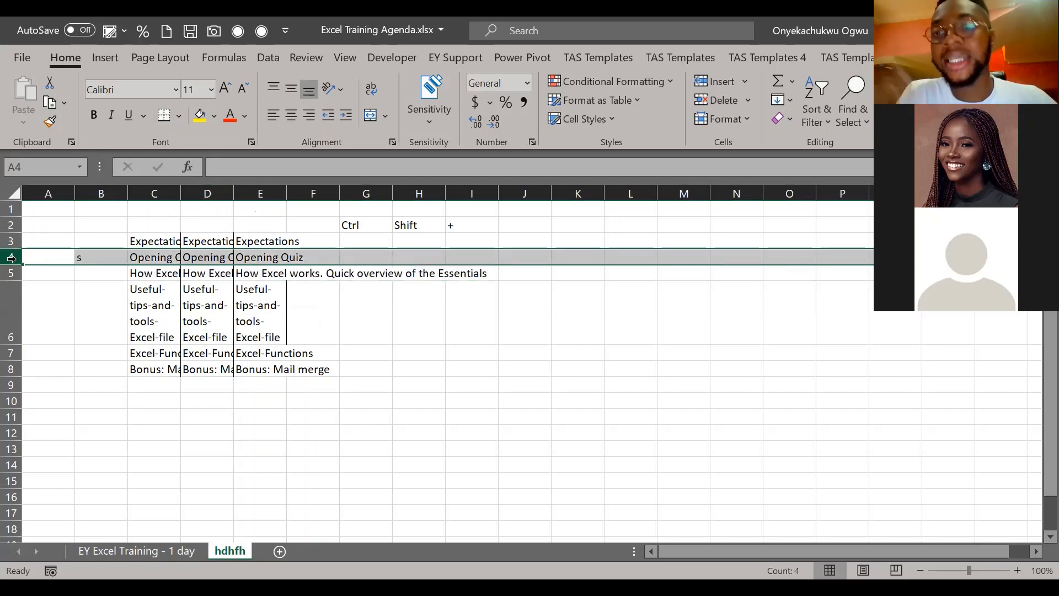
key(ctrl+minus)
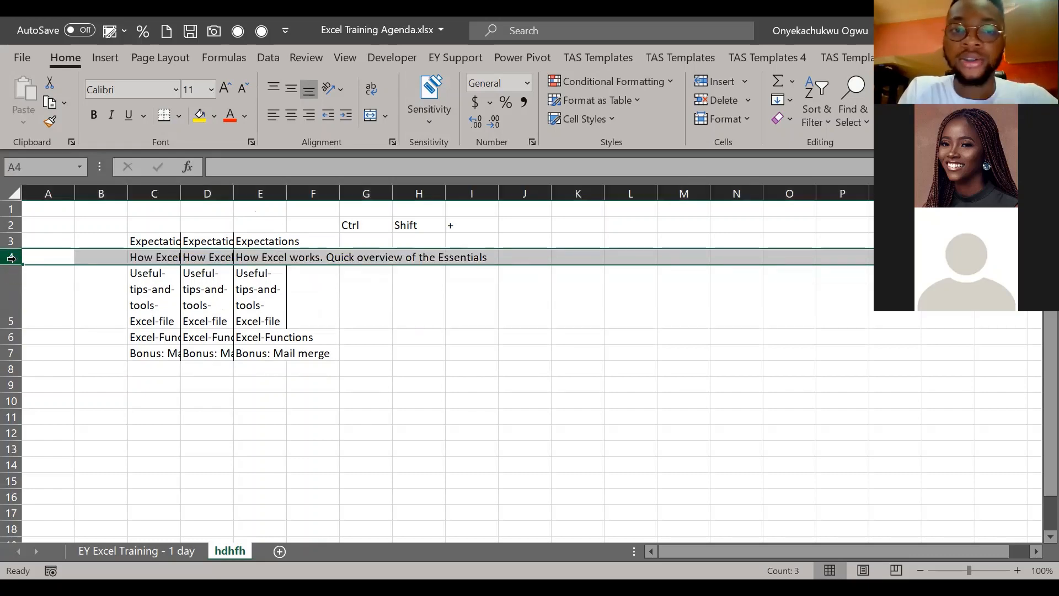
Step: Copy the "Ctrl" text from cell G2 into G3 and move to cell H3
click(366, 230)
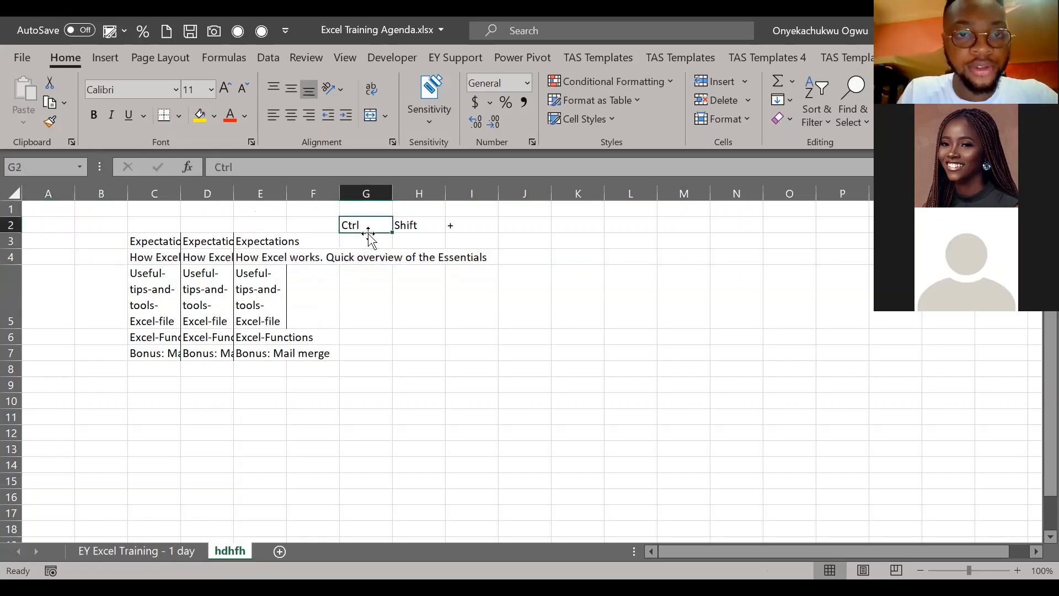
key(ctrl+c)
click(368, 237)
key(ctrl+v)
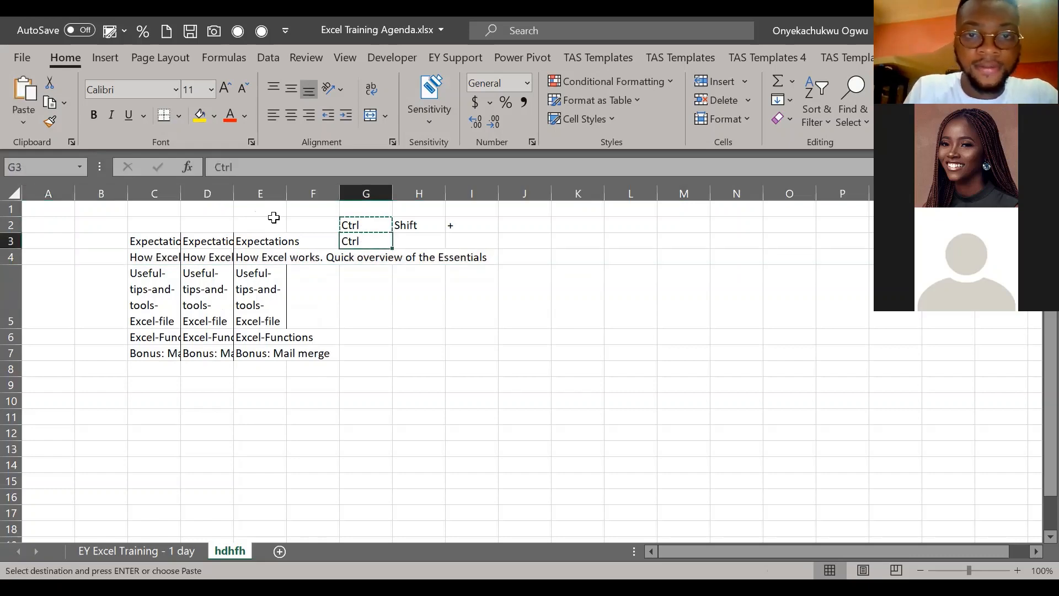
key(Right)
key(Escape)
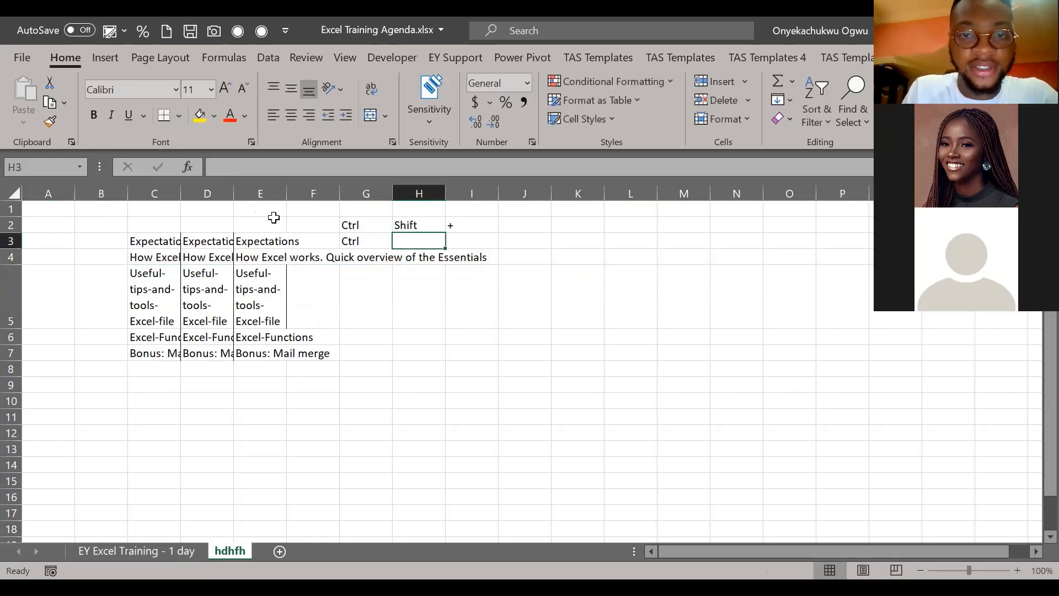
Step: Enter "-" in cell H3 beside the copied Ctrl text
text(-)
key(Return)
key(Up)
key(Left)
key(Right)
key(Left)
Step: Try deleting row 4 with the How Excel works entries, and undo both the deletion and the H3 entry
click(11, 256)
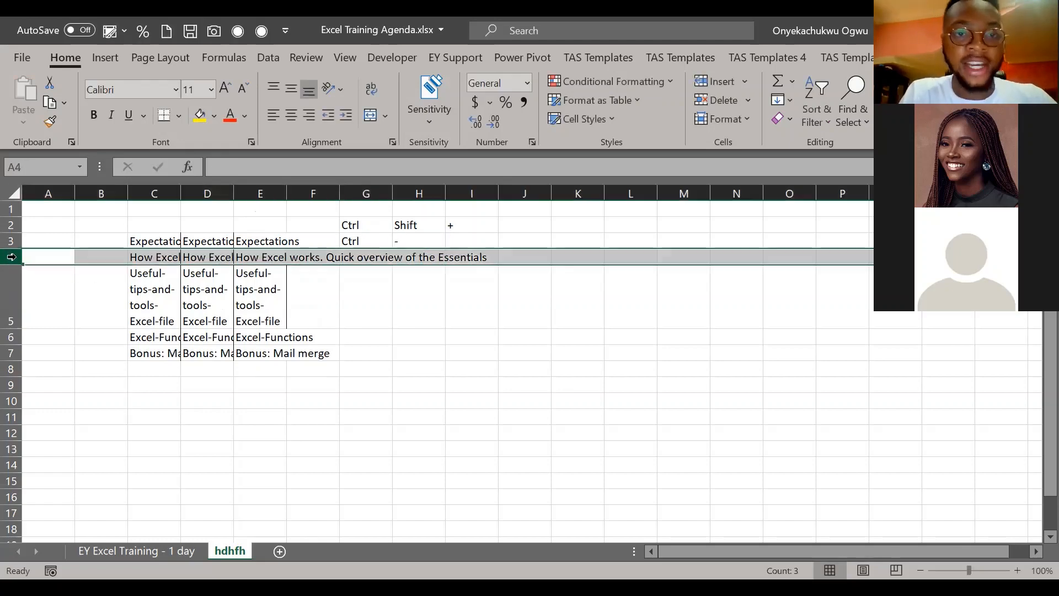
key(ctrl+minus)
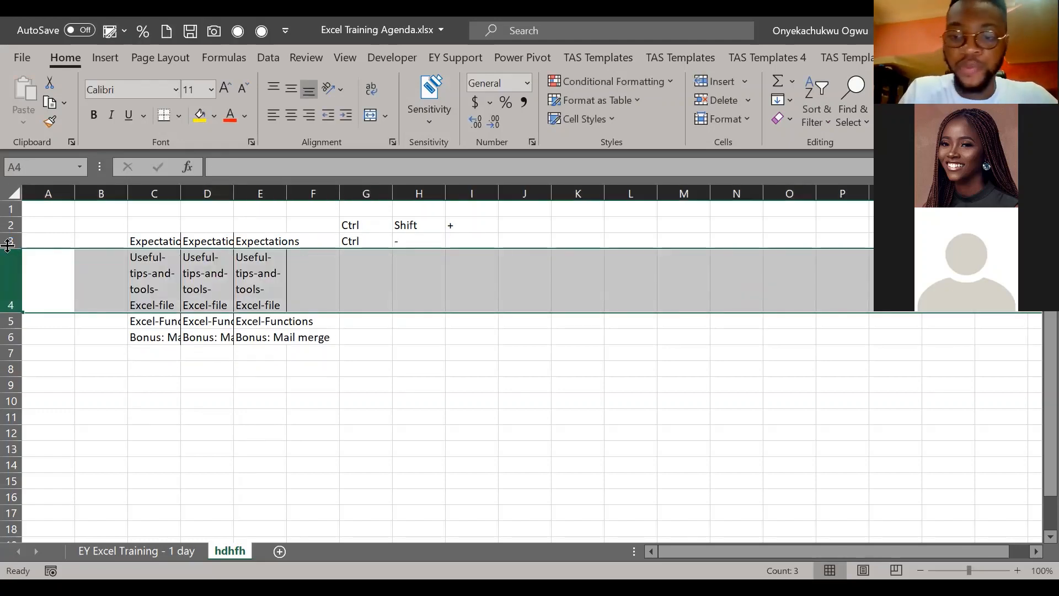
key(ctrl+z)
key(ctrl+z)
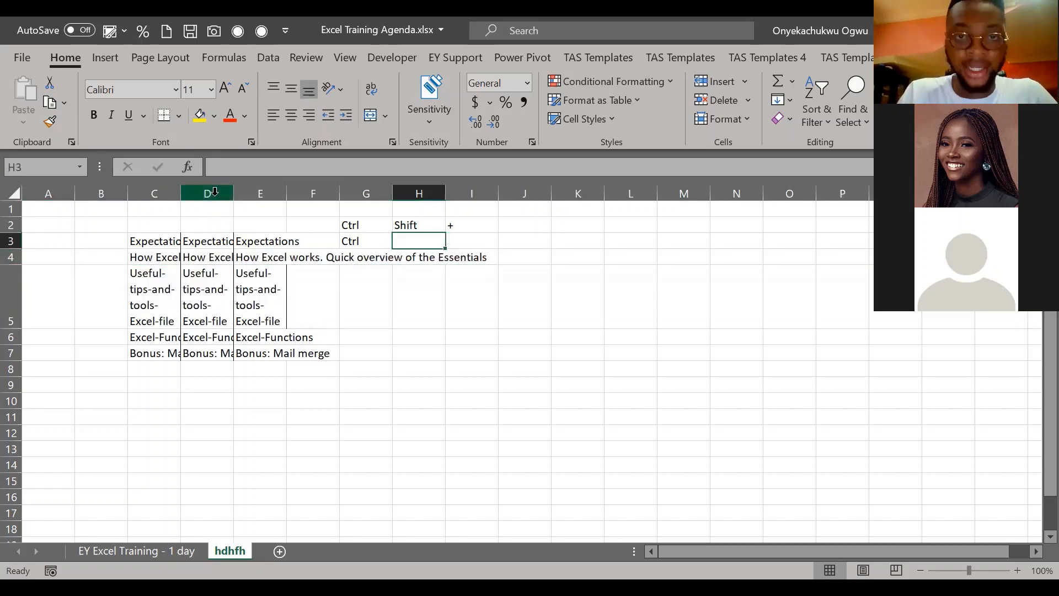
Step: Look through the Page Layout, Review and View commands and return to the Home commands
key(alt+Tab)
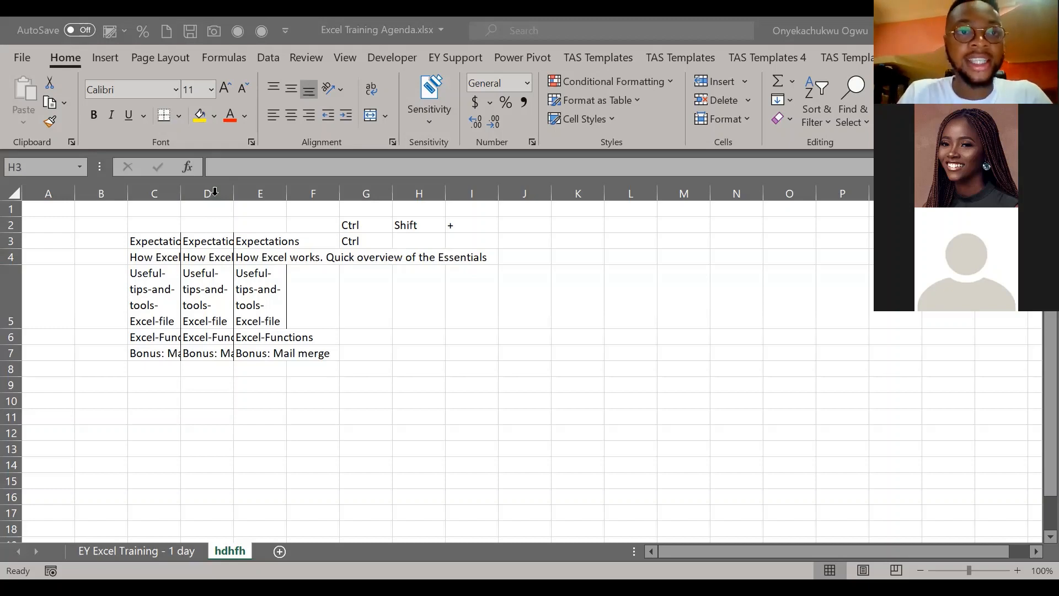
click(95, 52)
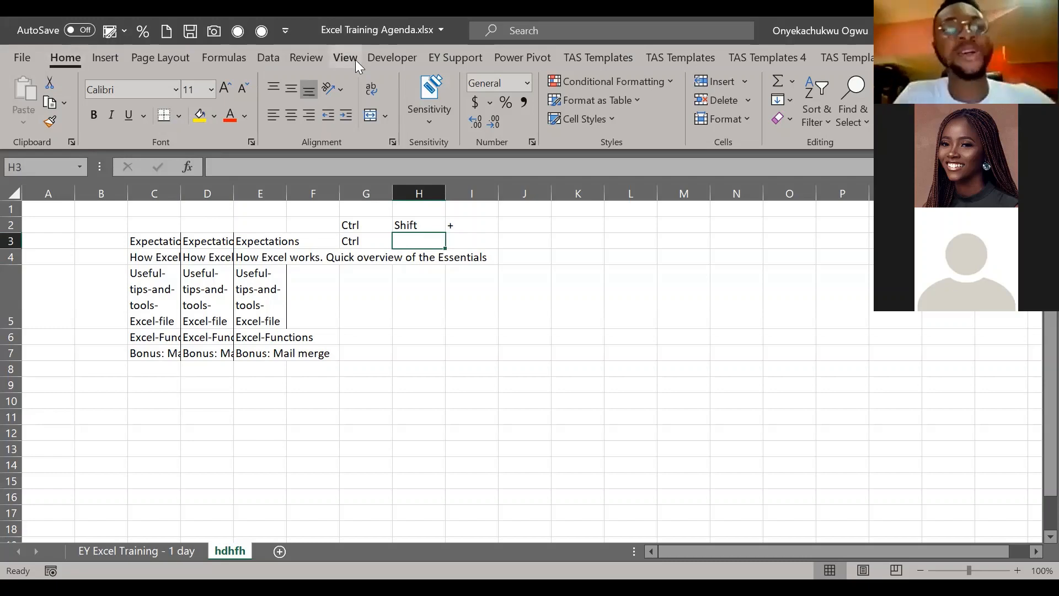
click(113, 55)
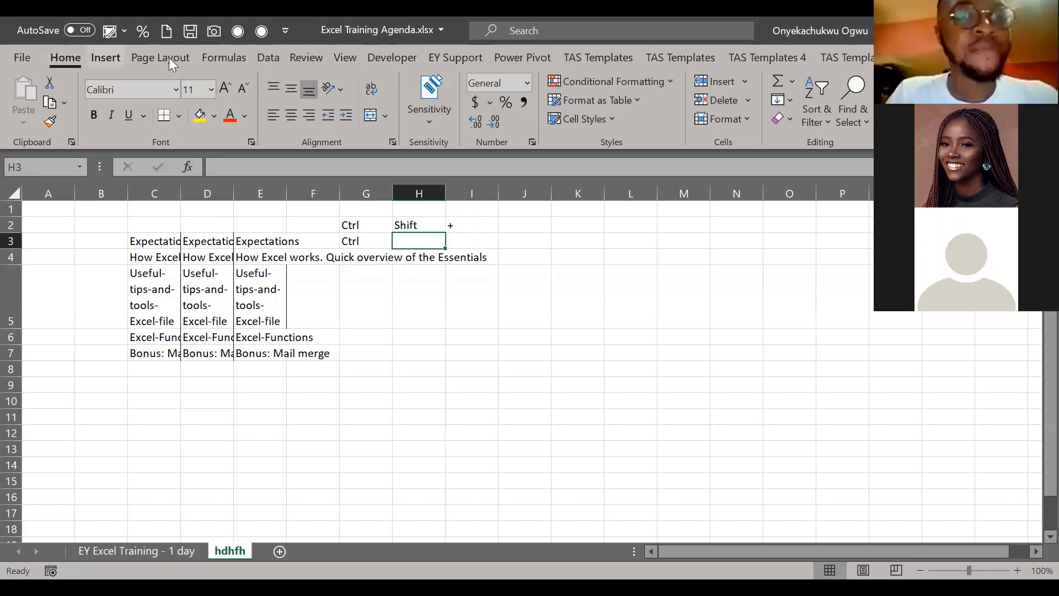
scroll(248, 56, down, 1)
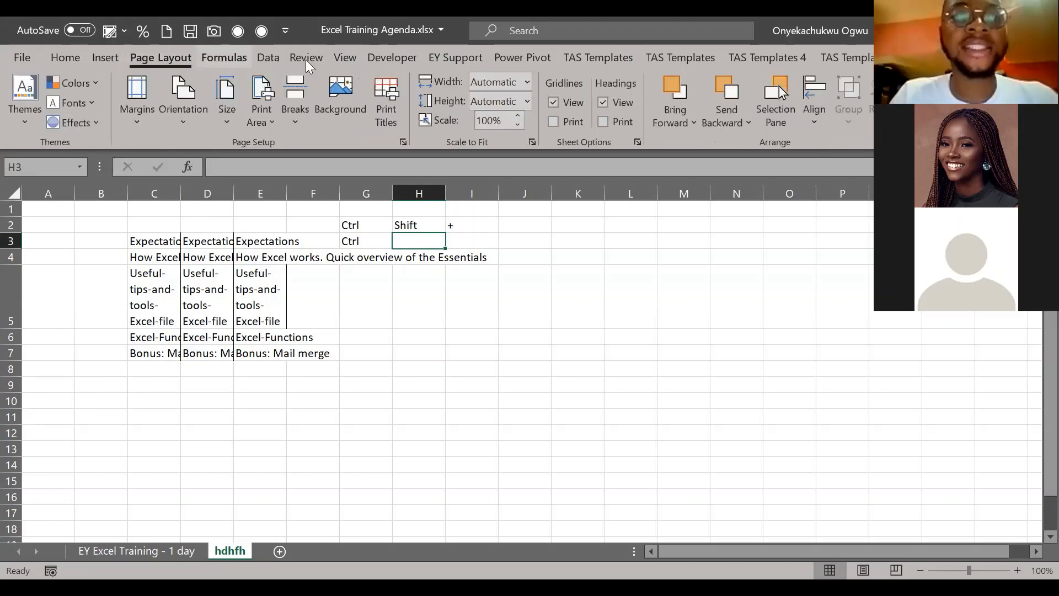
scroll(287, 58, down, 1)
scroll(346, 57, down, 2)
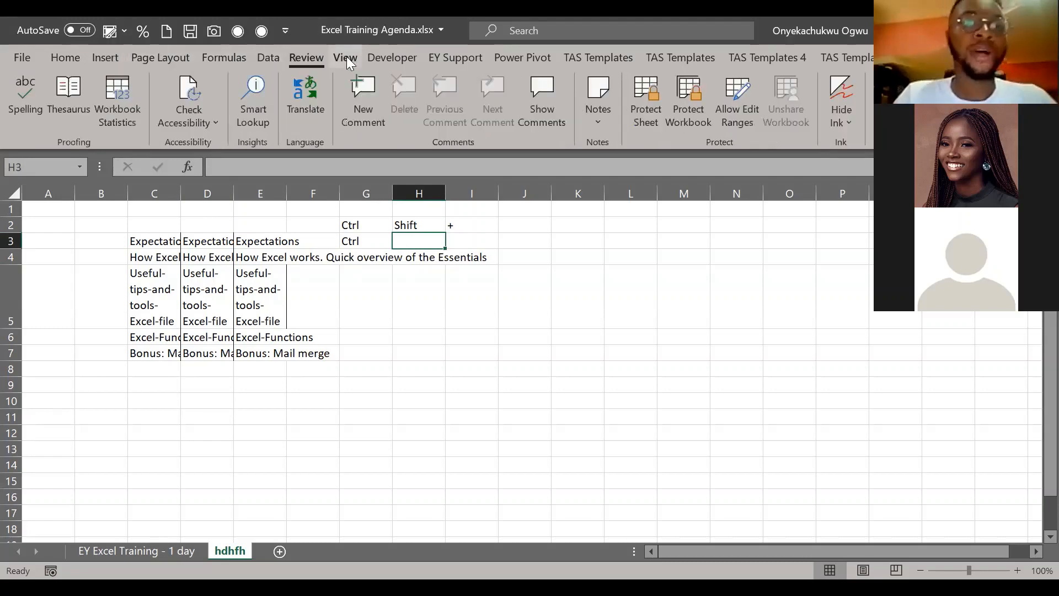
scroll(346, 56, down, 1)
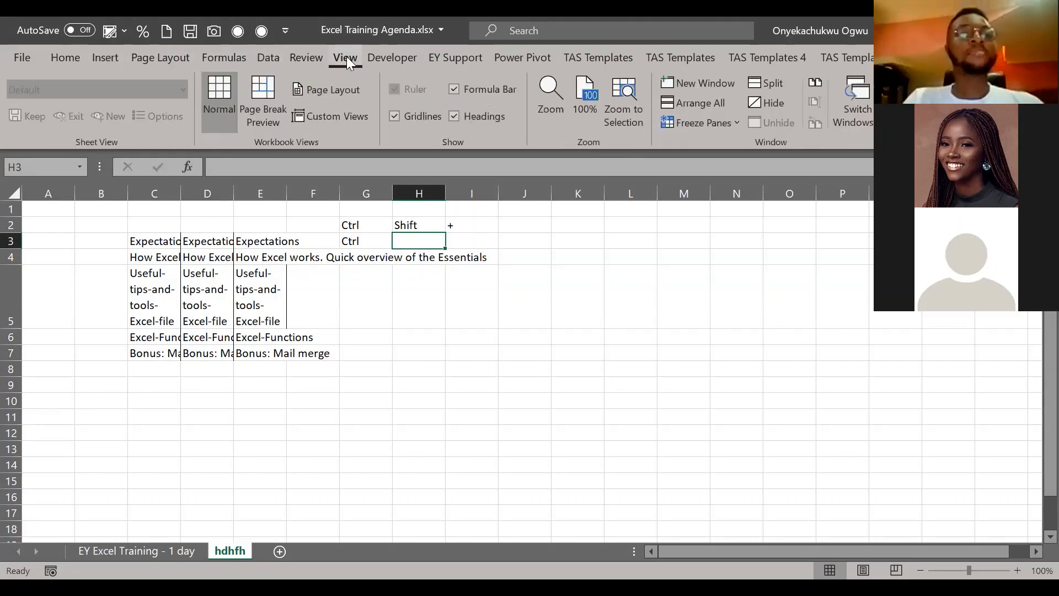
click(58, 62)
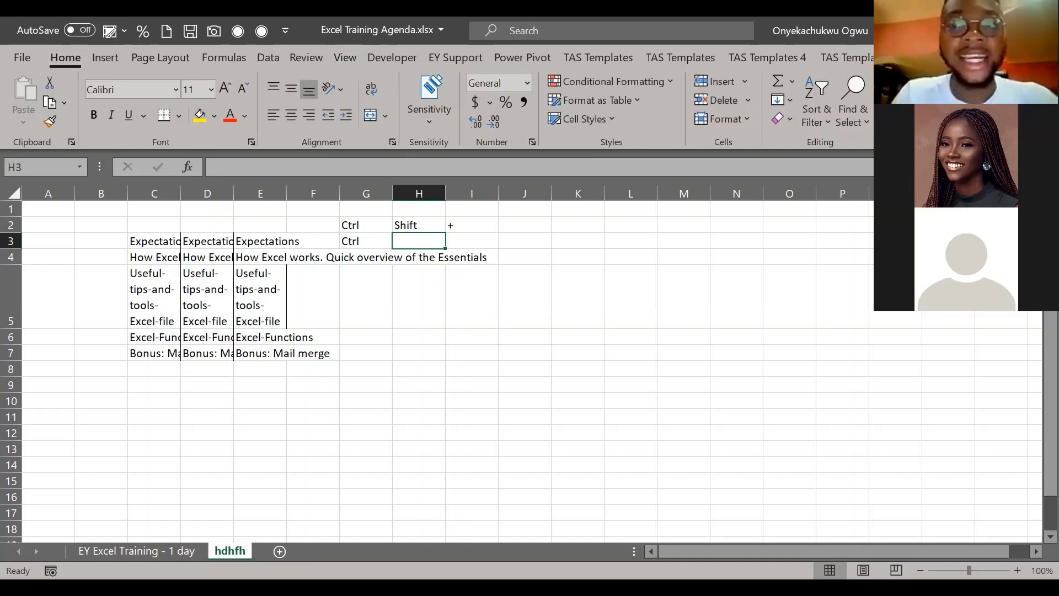
Step: Select cell J2 and review the Insert, Page Layout and Formulas commands before returning to the Home commands
click(538, 225)
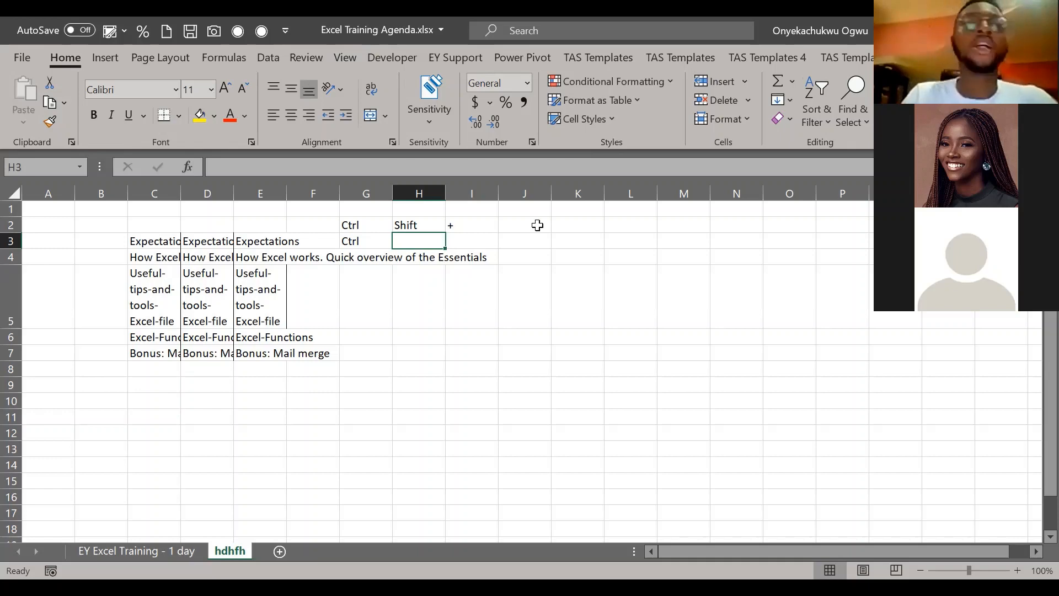
click(113, 62)
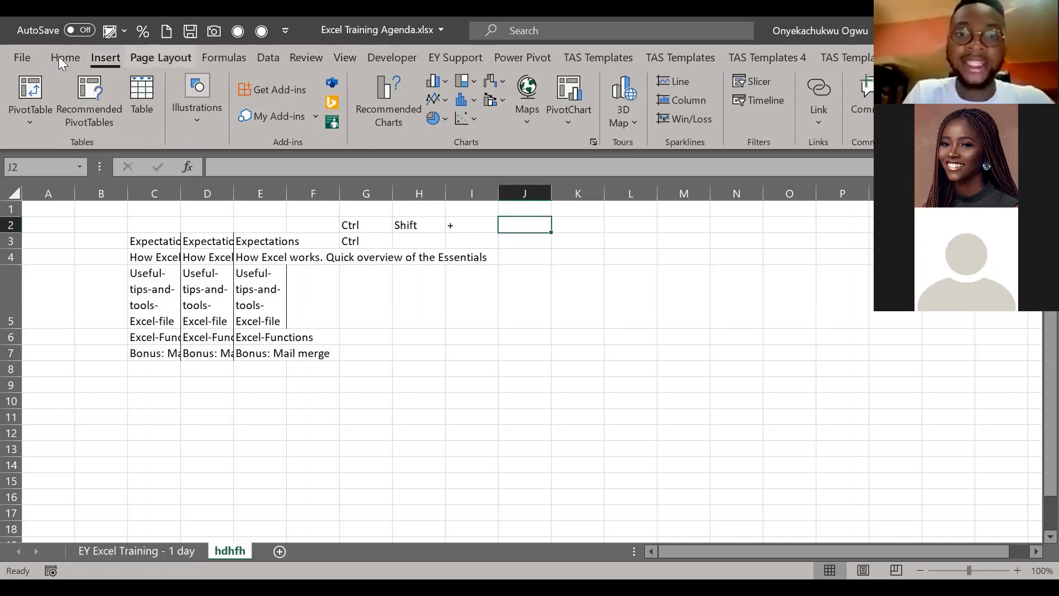
click(142, 49)
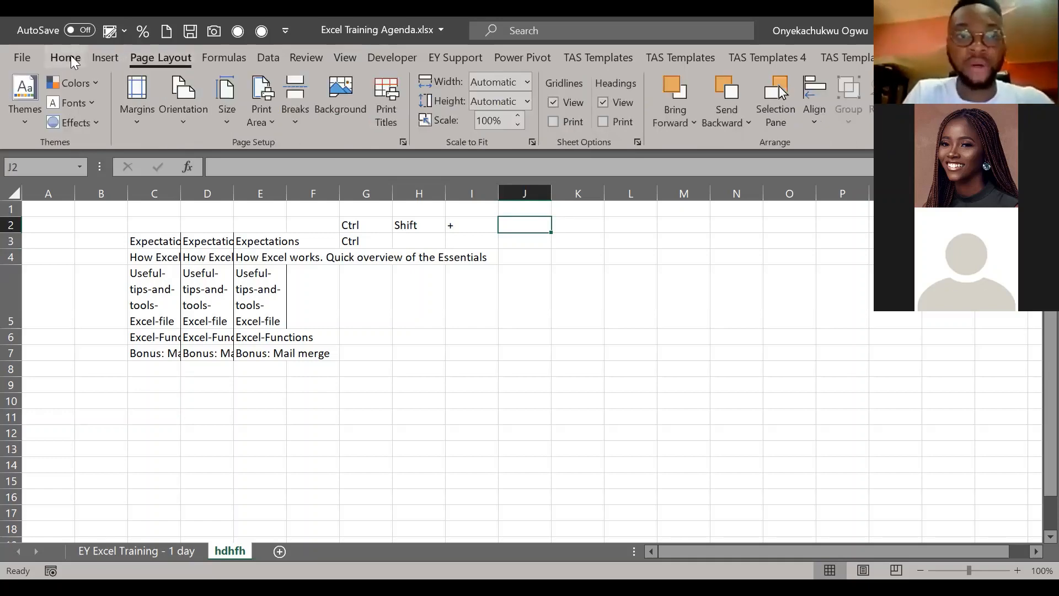
click(231, 52)
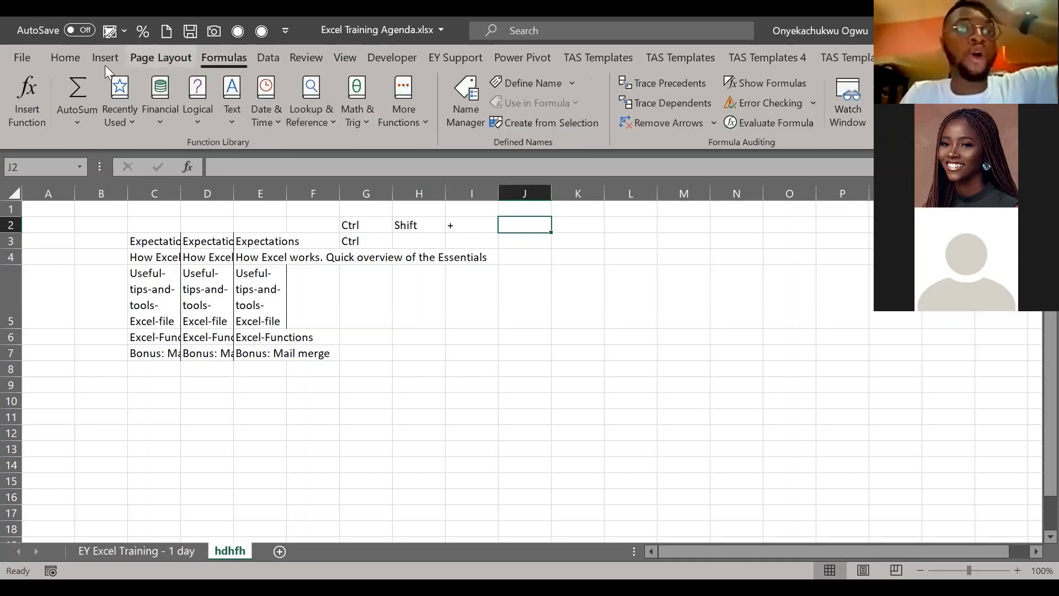
scroll(99, 66, up, 1)
scroll(95, 66, up, 1)
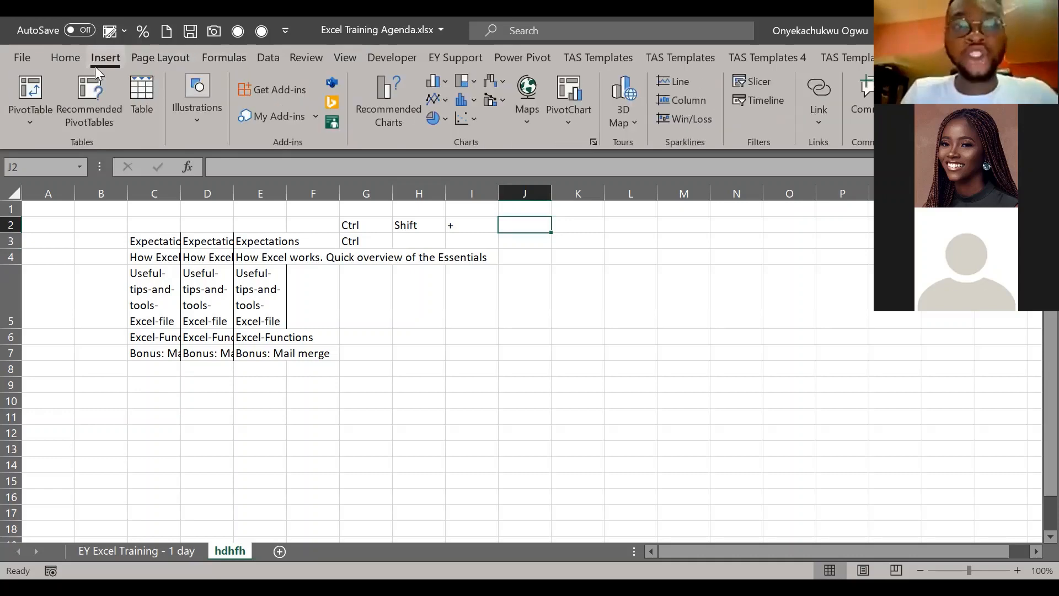
click(49, 60)
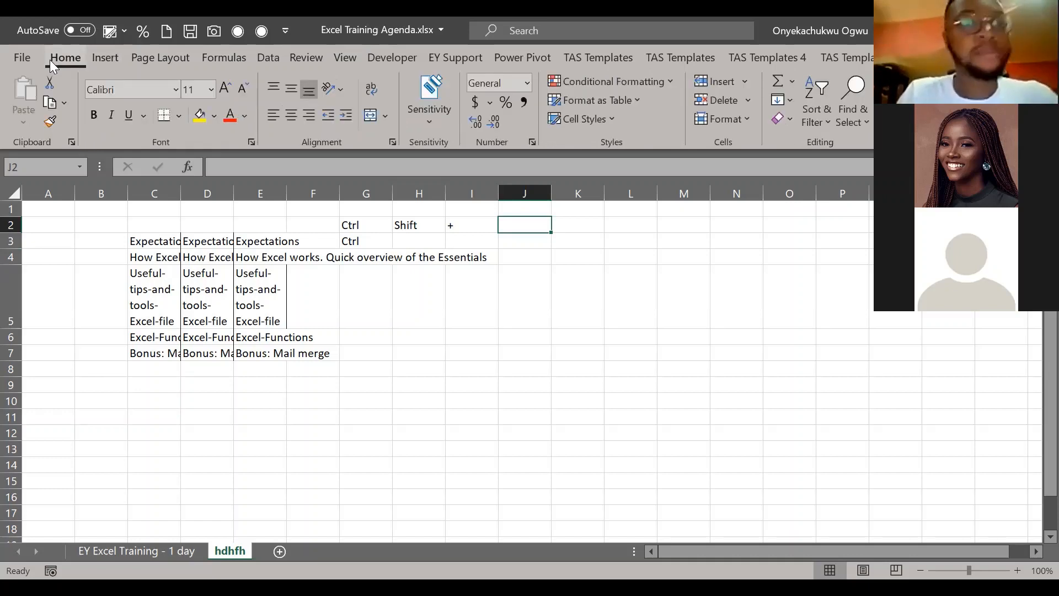
Step: Check the full contents of cells C5 and C4, and show the Insert commands
click(137, 272)
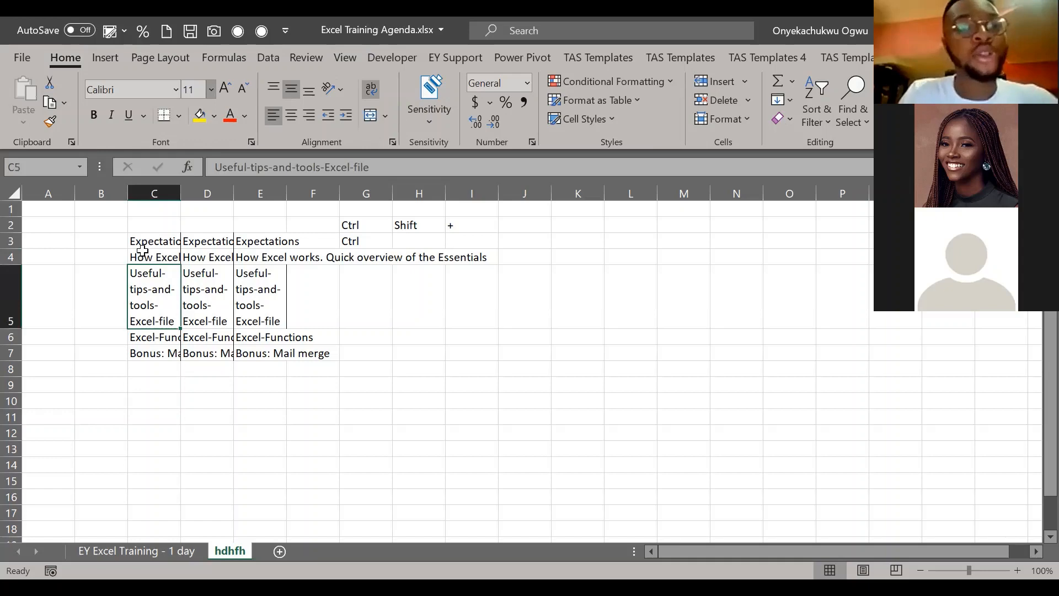
click(142, 252)
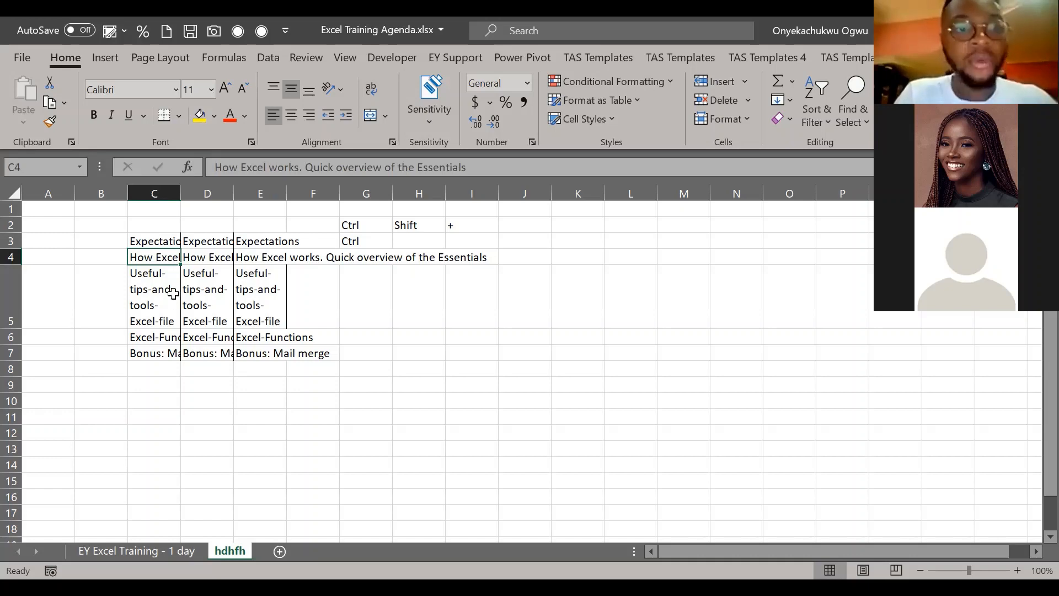
click(107, 57)
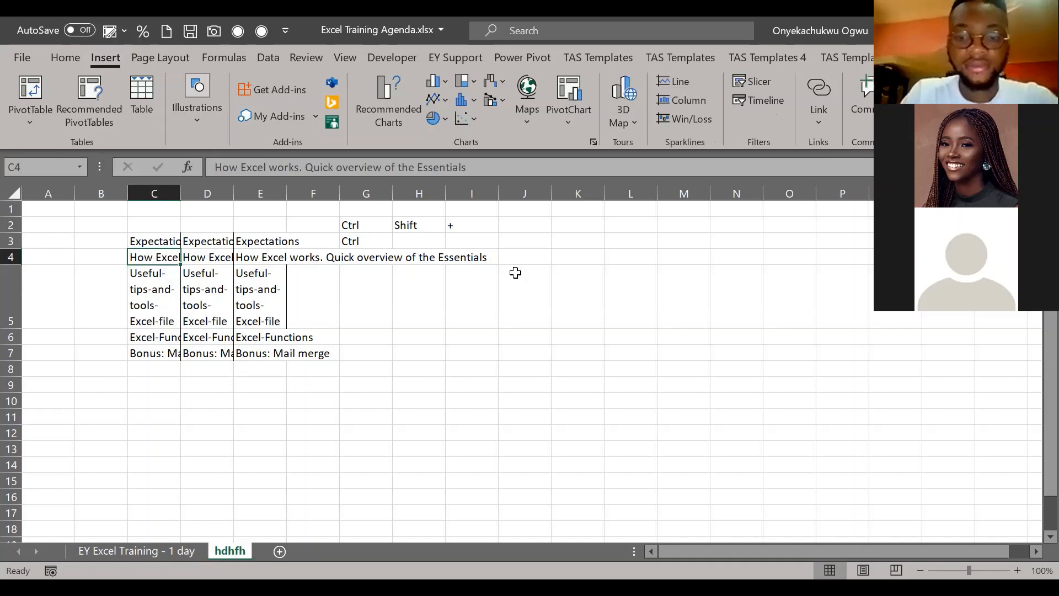
Step: Look through the Formulas, Data, Review, View and Developer commands
key(alt+Tab)
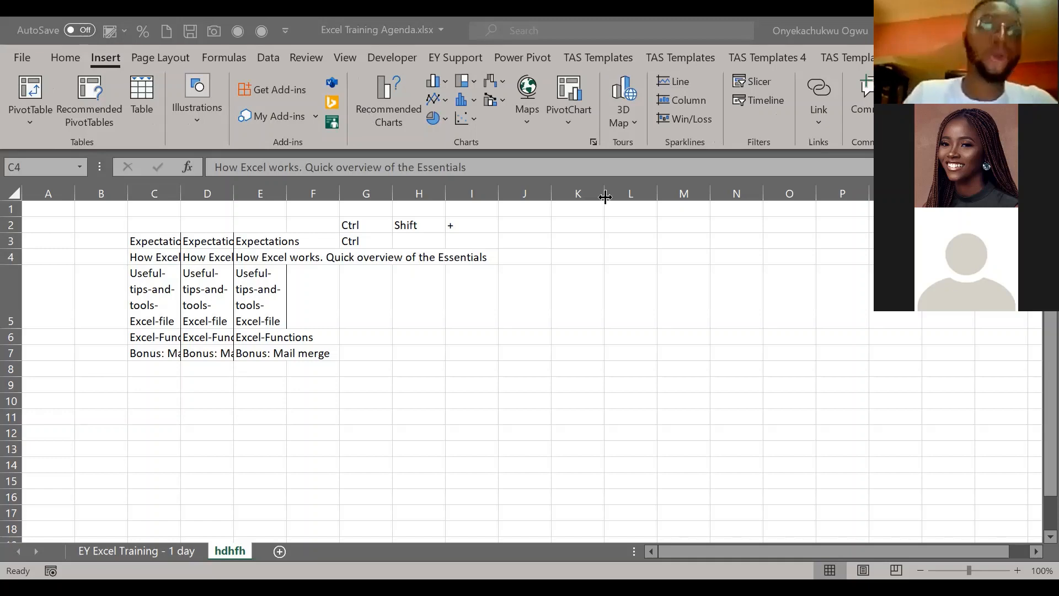
click(462, 98)
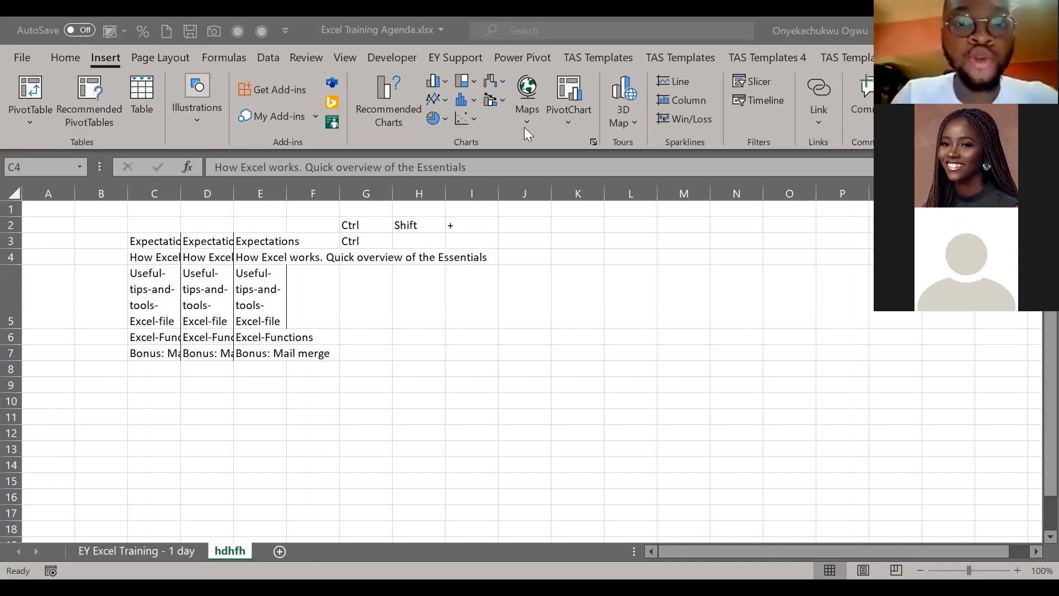
click(166, 54)
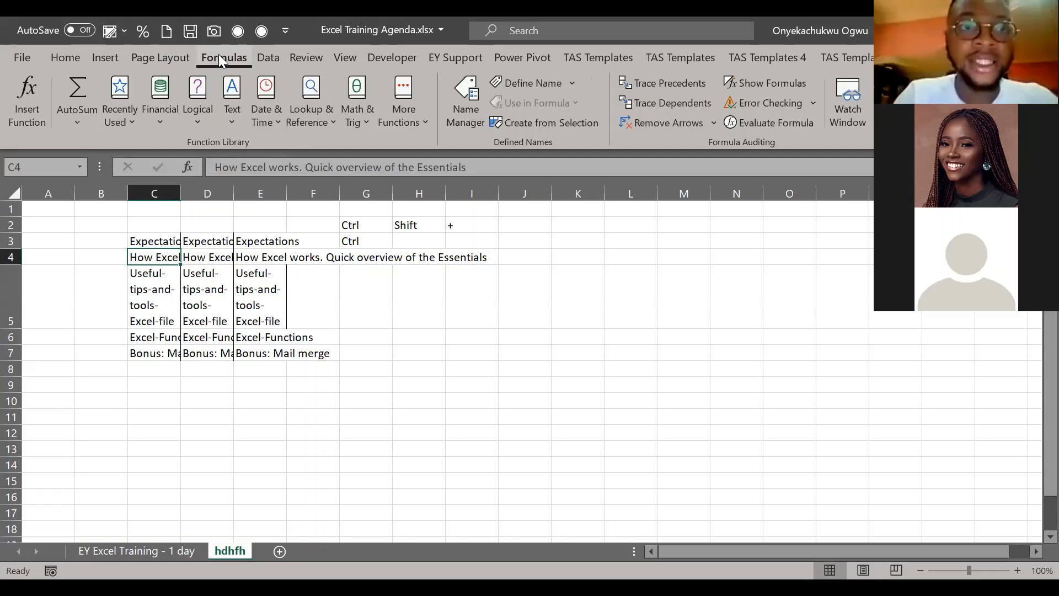
click(263, 60)
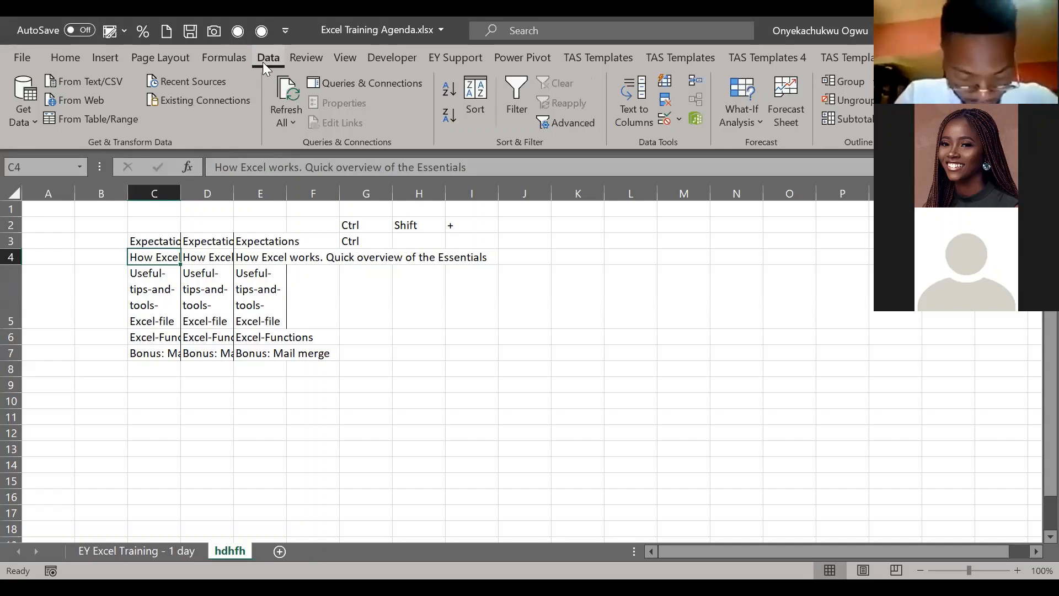
click(315, 59)
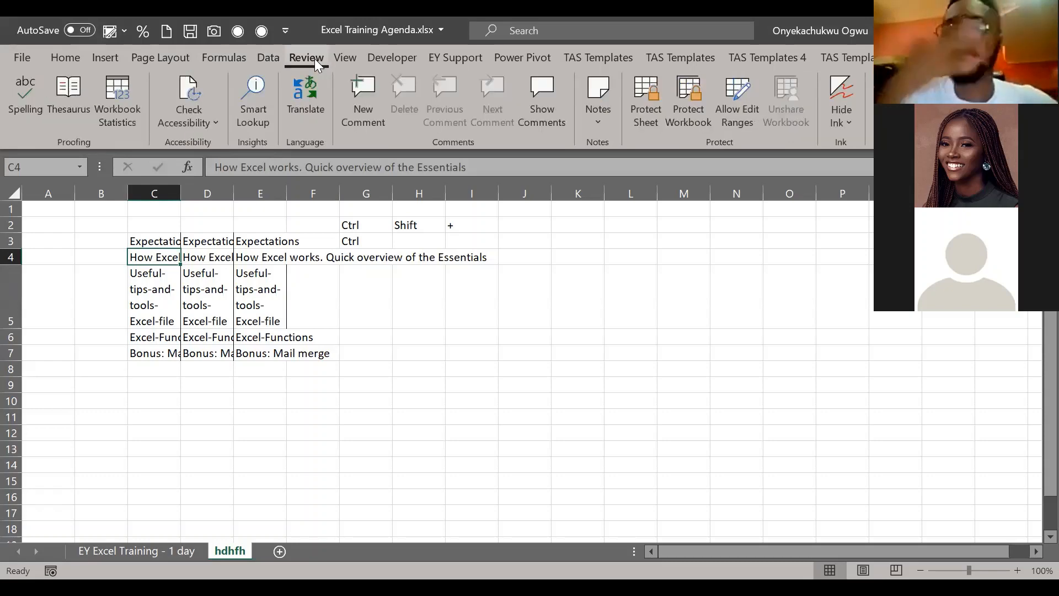
click(353, 57)
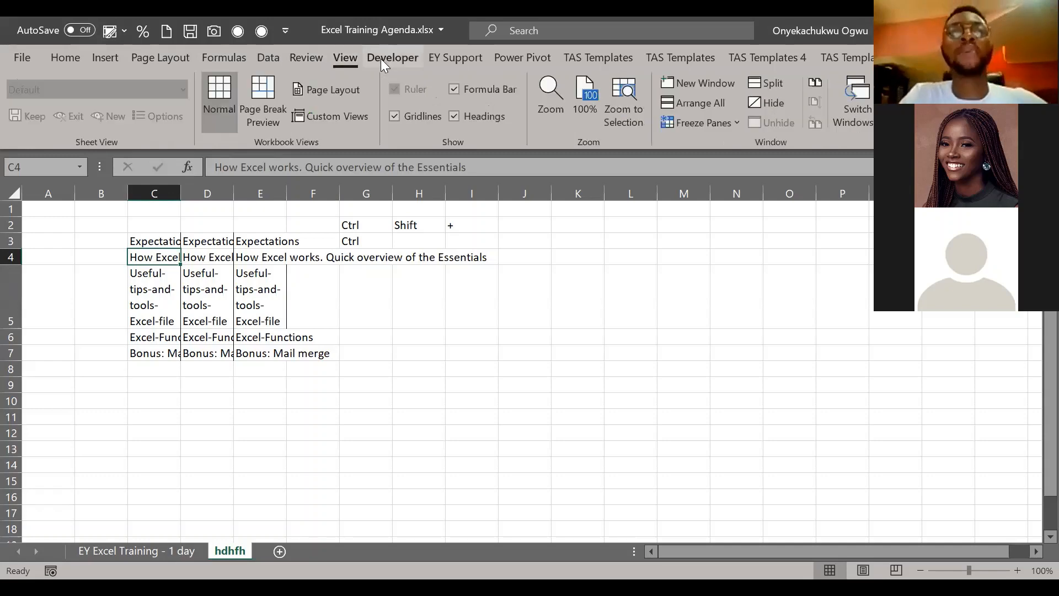
click(381, 58)
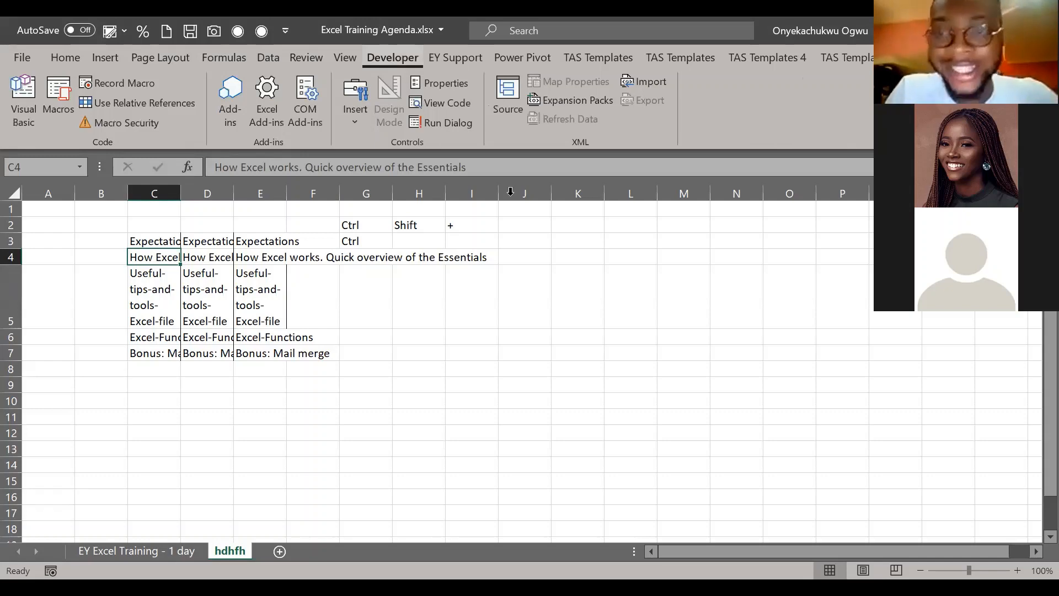
Step: Enter the text B in cell C11 and show the Home commands again
key(alt+Tab)
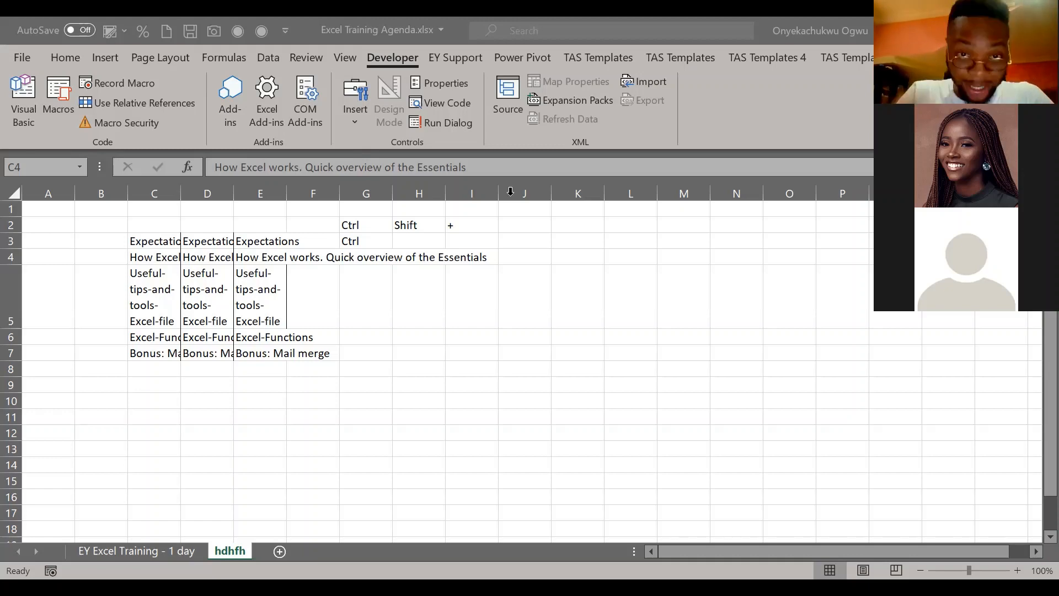
click(232, 389)
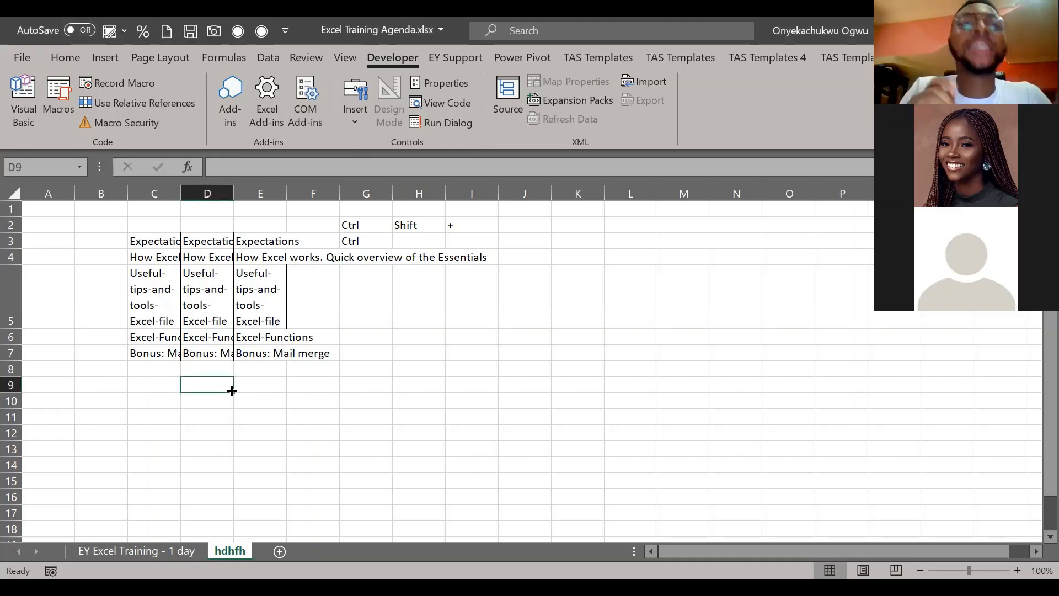
key(Return)
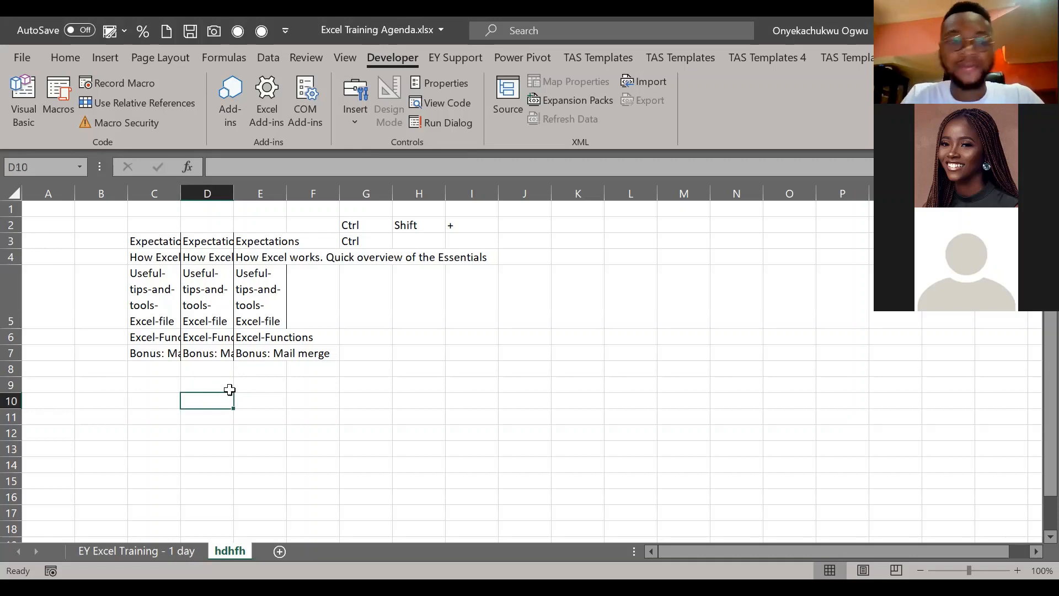
click(136, 414)
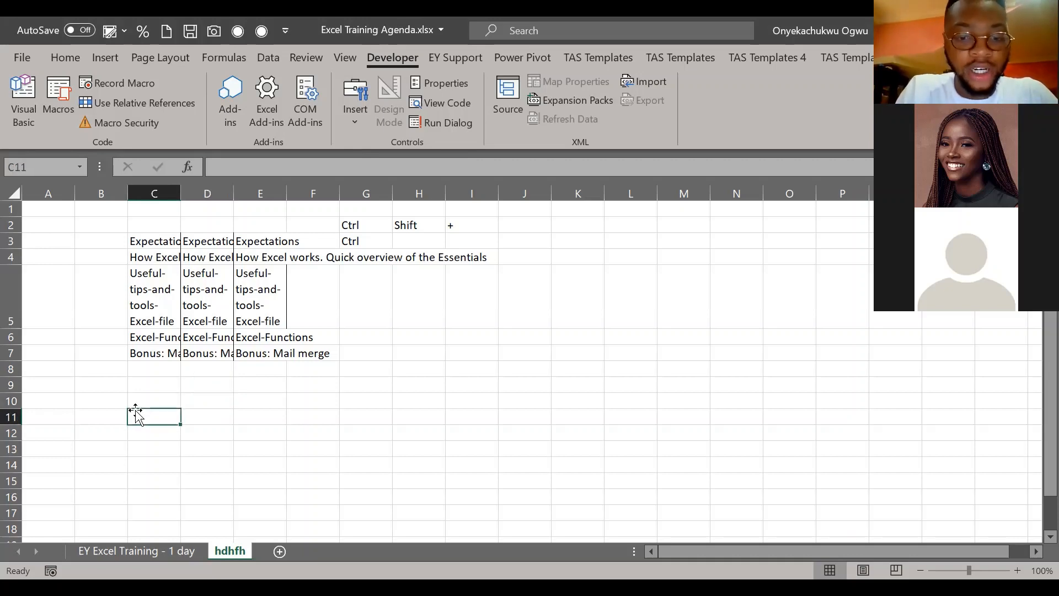
text(B)
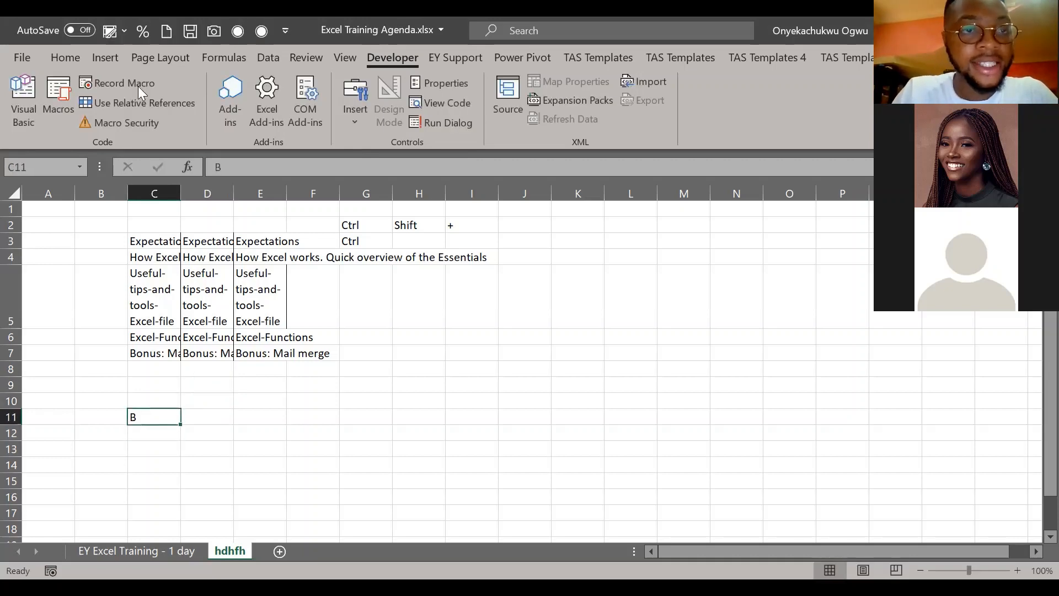
click(53, 58)
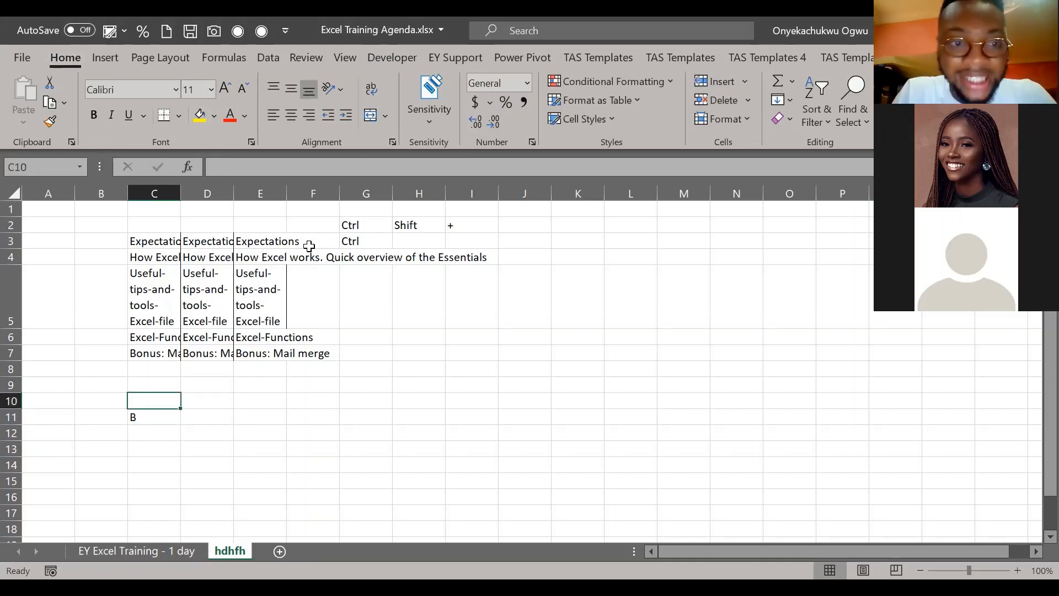
Step: Enter the number 10 in cell C12 and the logical value TRUE in cell C13
key(Down)
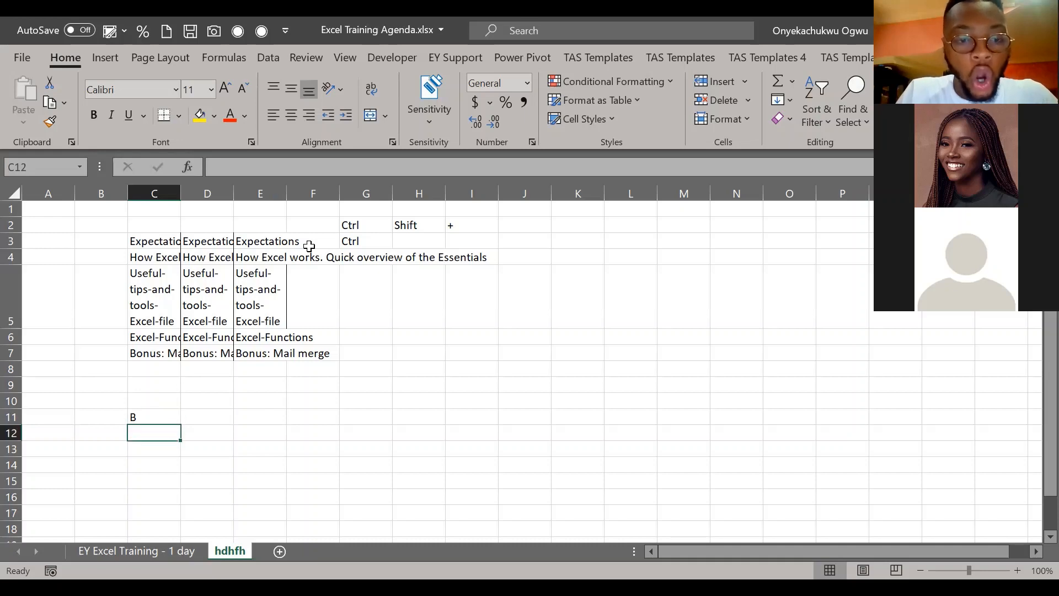
text(10)
key(ctrl+Return)
key(Up)
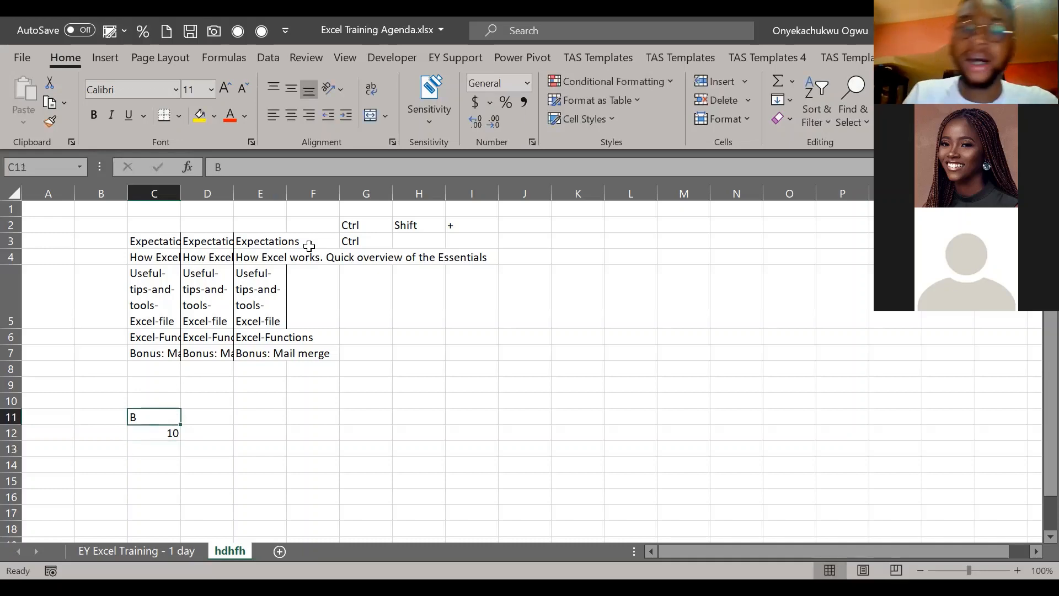
key(Down)
key(Down)
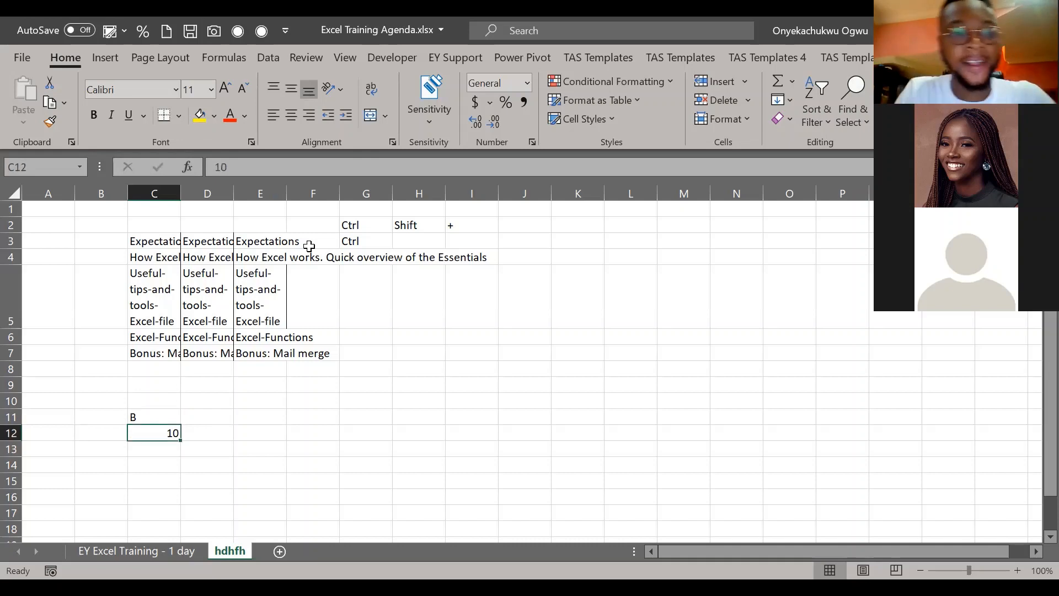
text(TRUE)
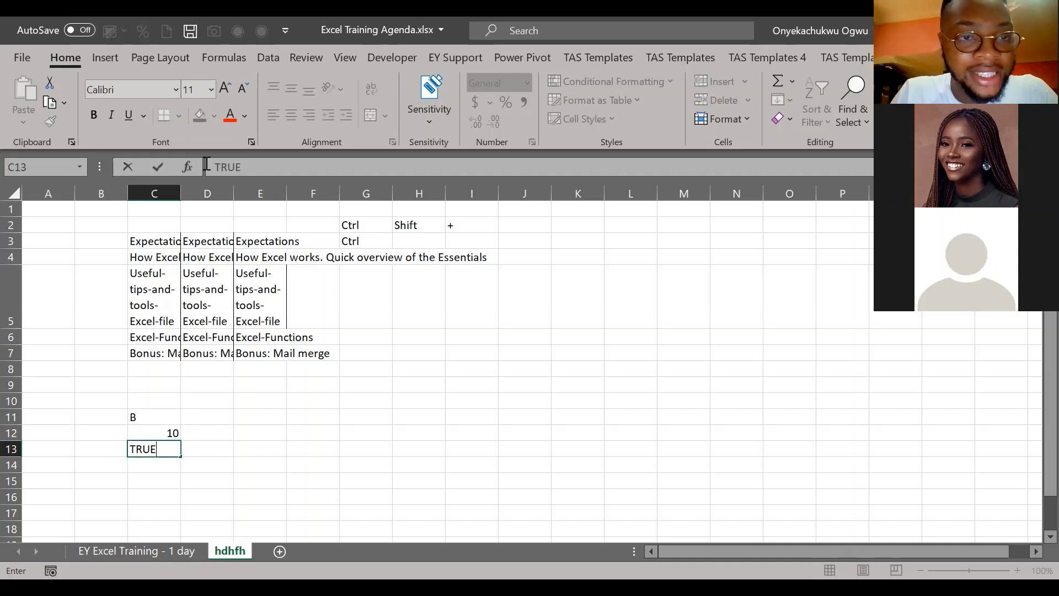
key(Up)
Step: Check the entry in C11 and turn the 10 in C12 into text with a leading apostrophe
key(Up)
key(F2)
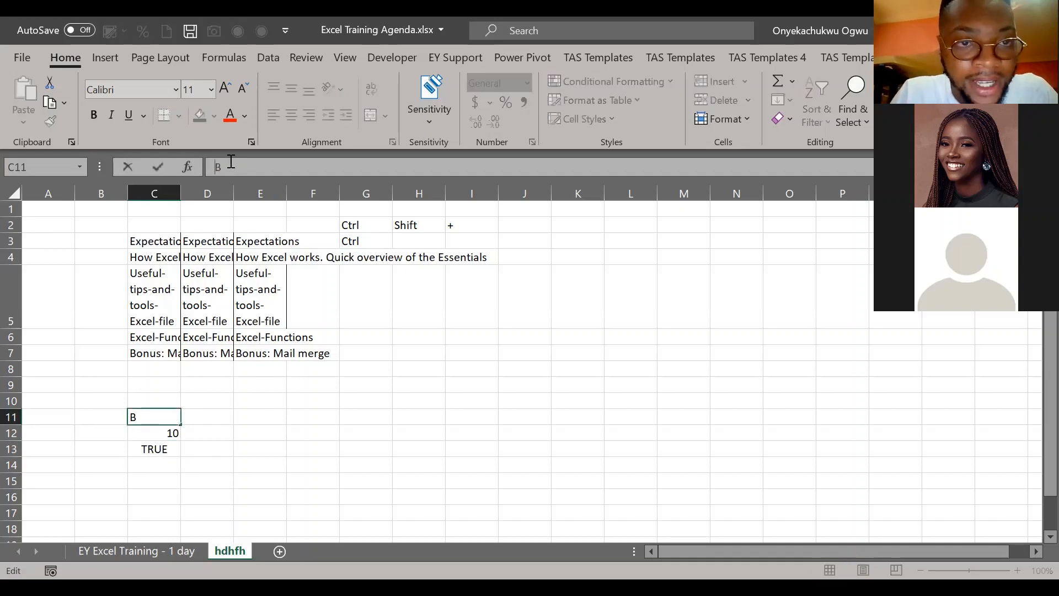
key(Return)
text(')
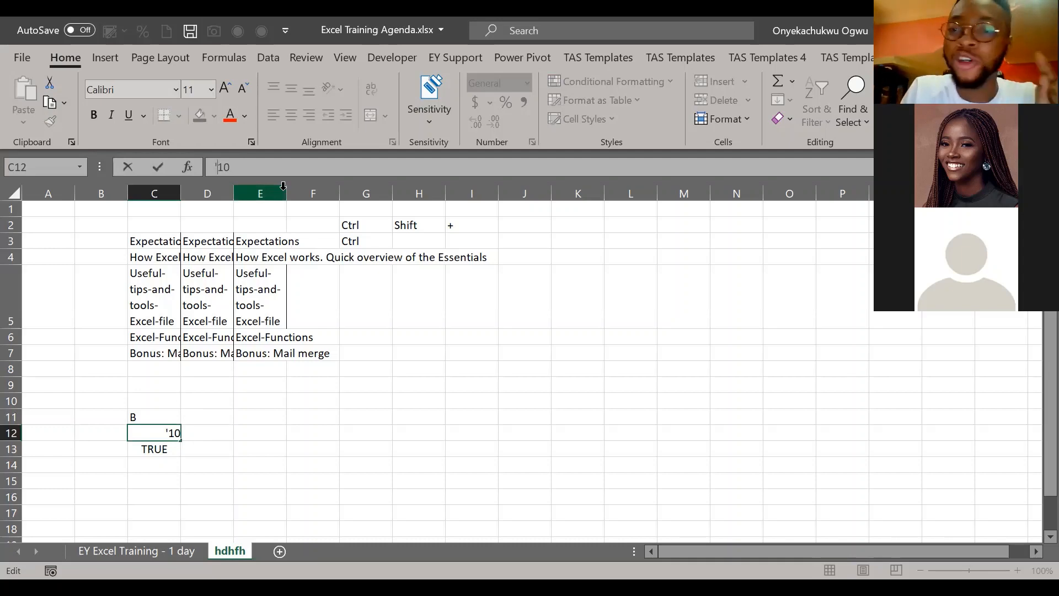
key(Return)
key(Up)
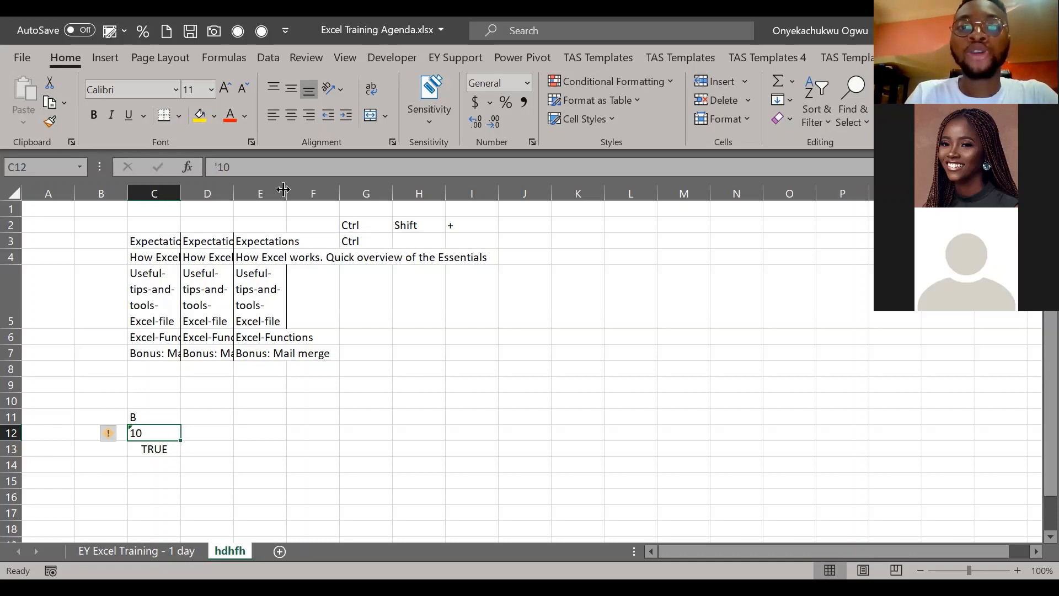
Step: Enter the logical value FALSE in cell C14, directly below TRUE
key(alt+Tab)
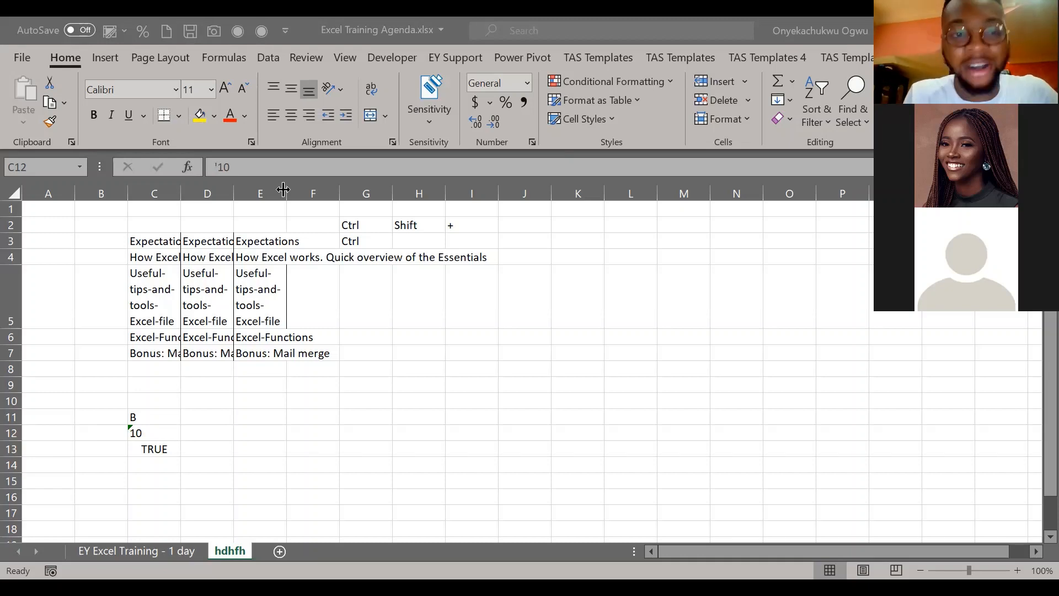
click(281, 388)
key(Down)
key(Down)
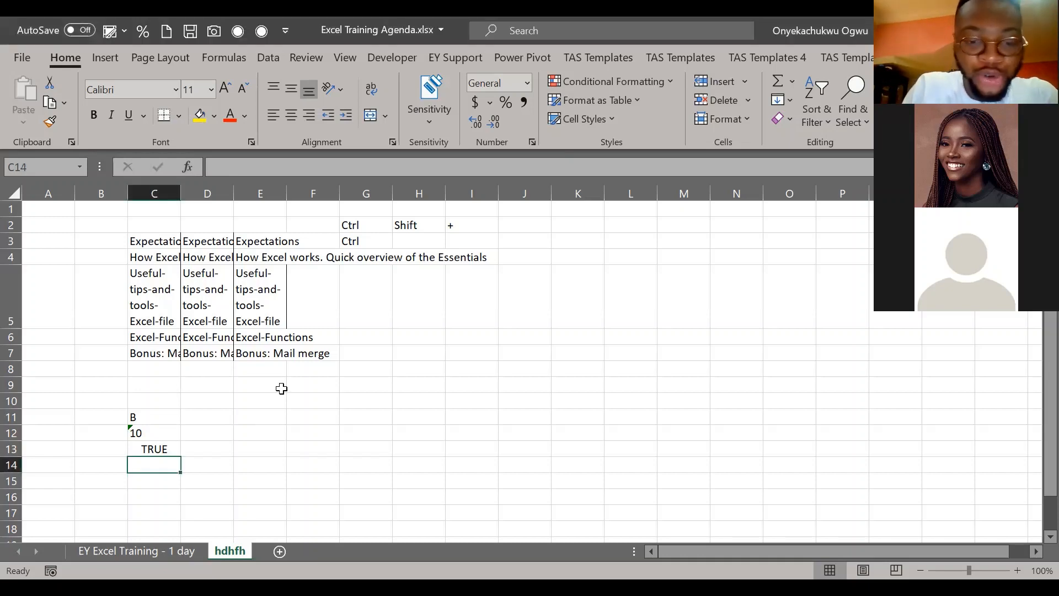
text(FA)
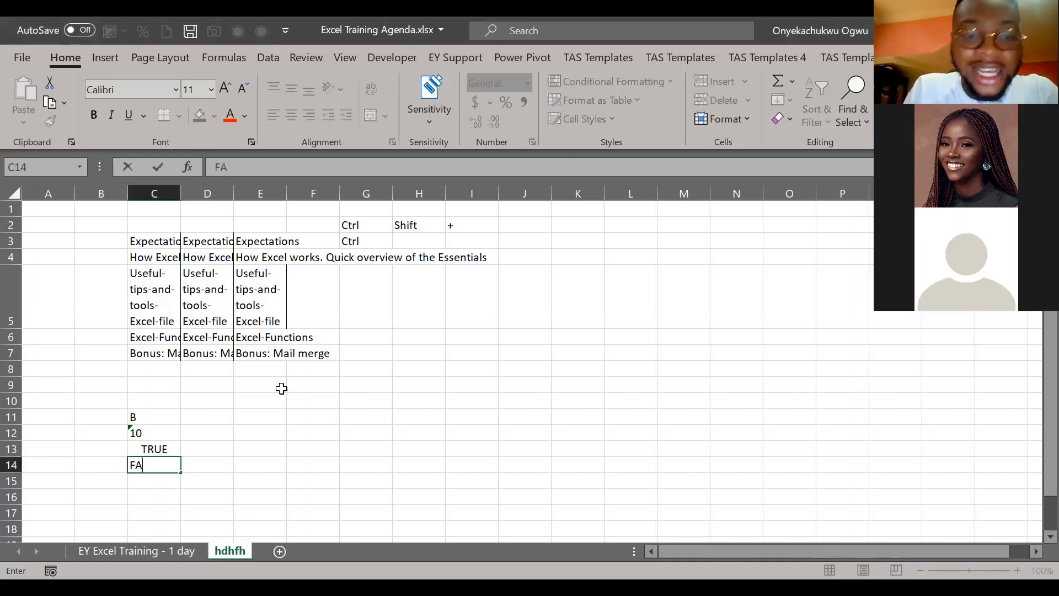
text(LSE)
key(ctrl+Return)
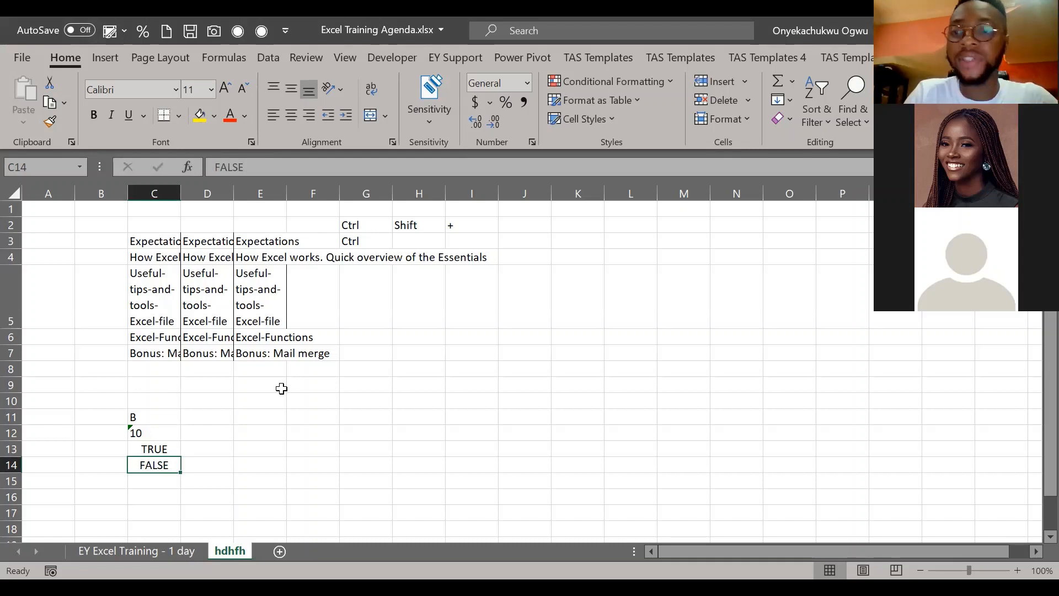
Step: Try the formula =1+1 in cell D13, and clear the cell again
key(Up)
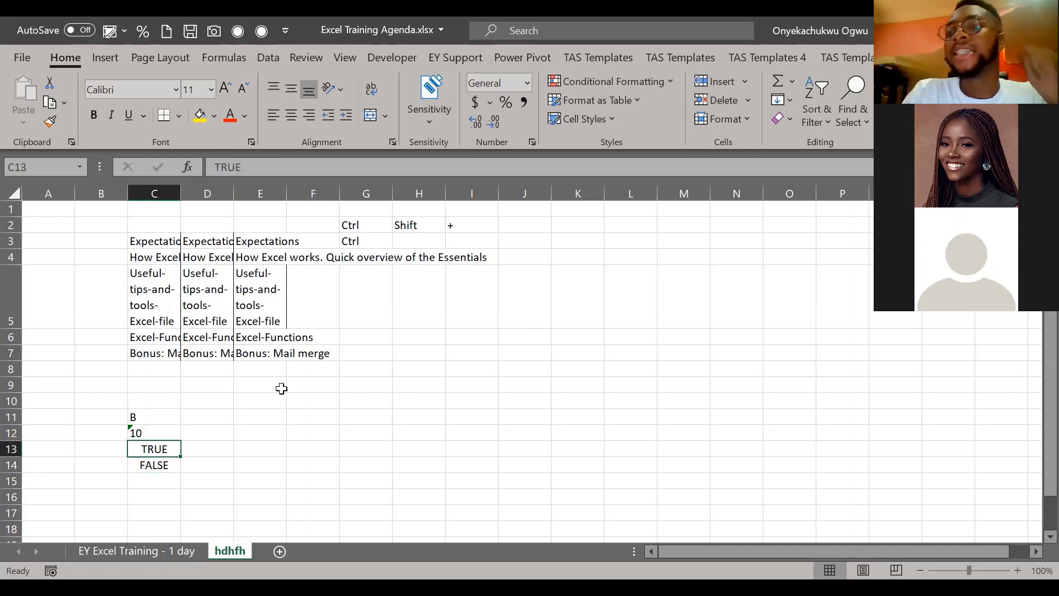
key(Right)
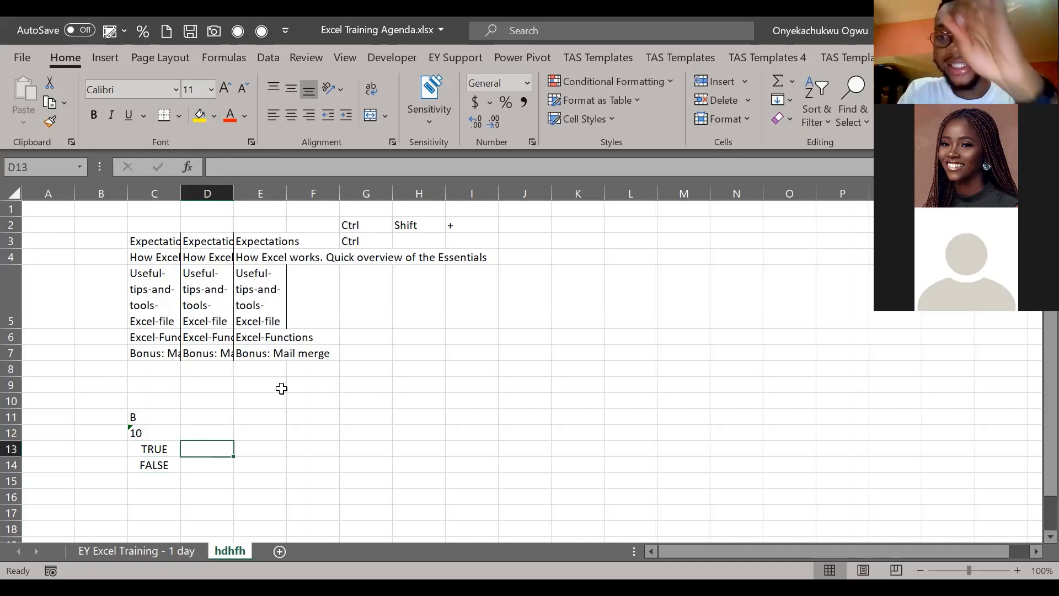
key(Down)
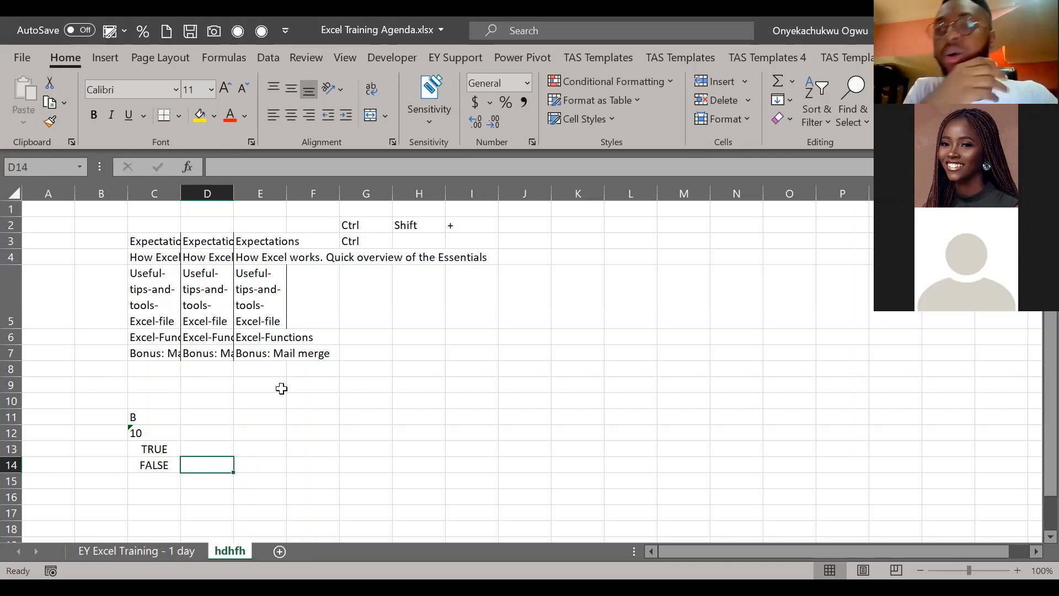
key(Up)
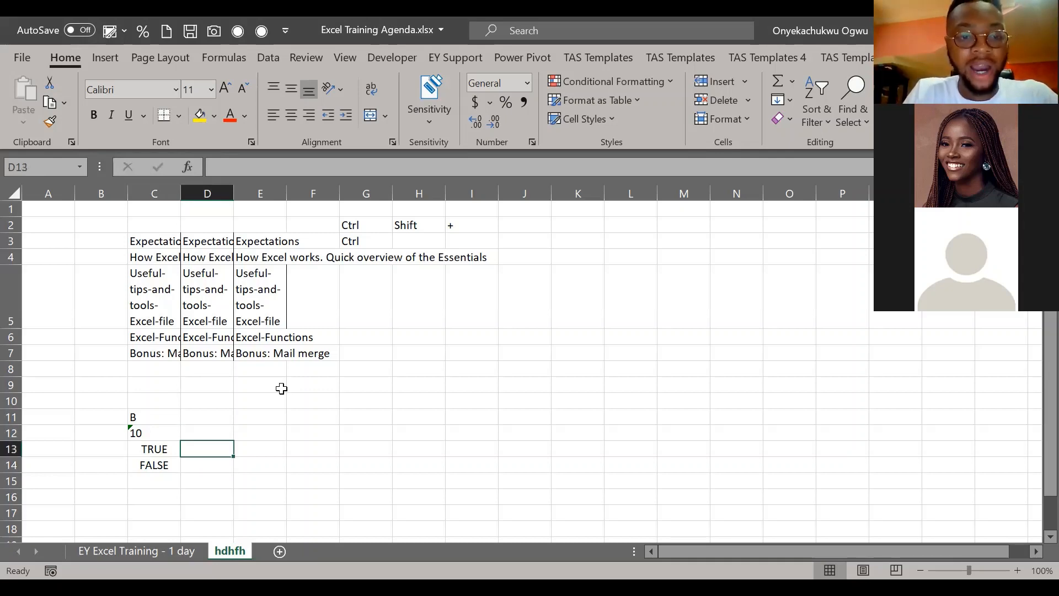
text(=1+)
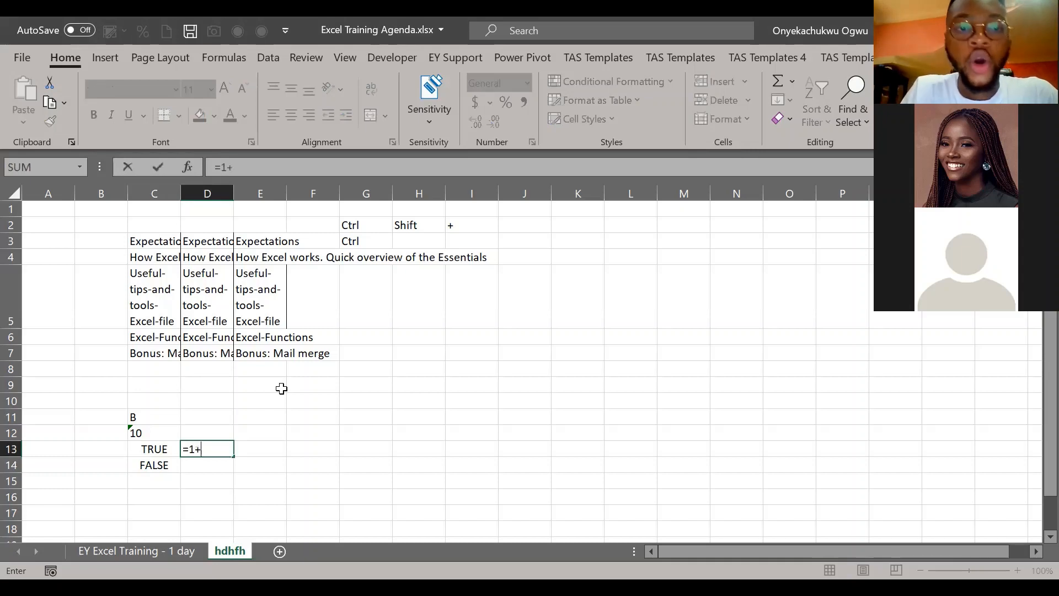
text(1)
key(Return)
key(Up)
key(BackSpace)
Step: Enter the formula =5+1 in cell E13 and =5 in cell E14
key(Right)
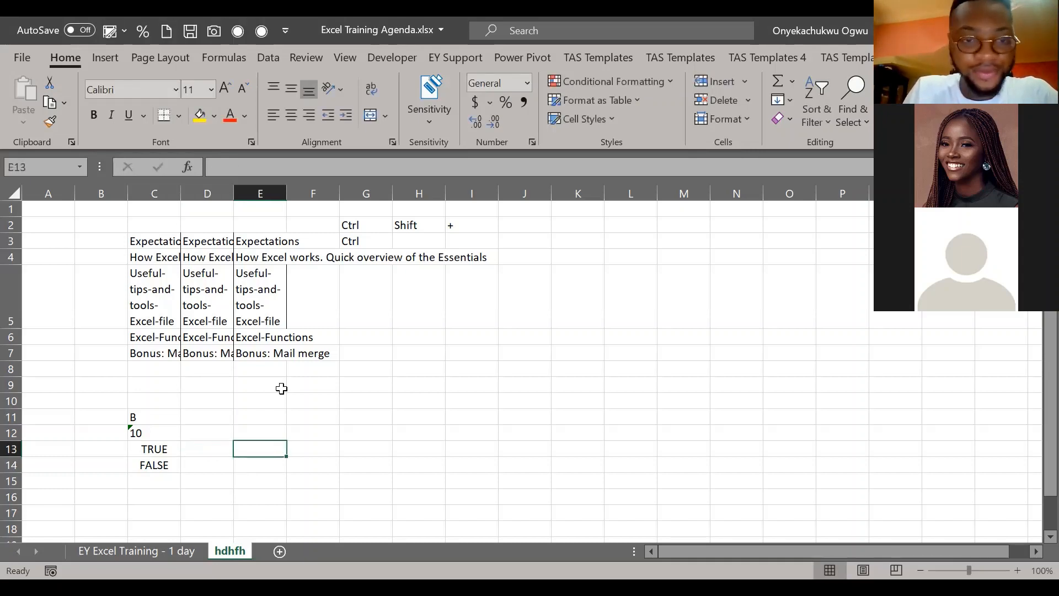
text(=5+)
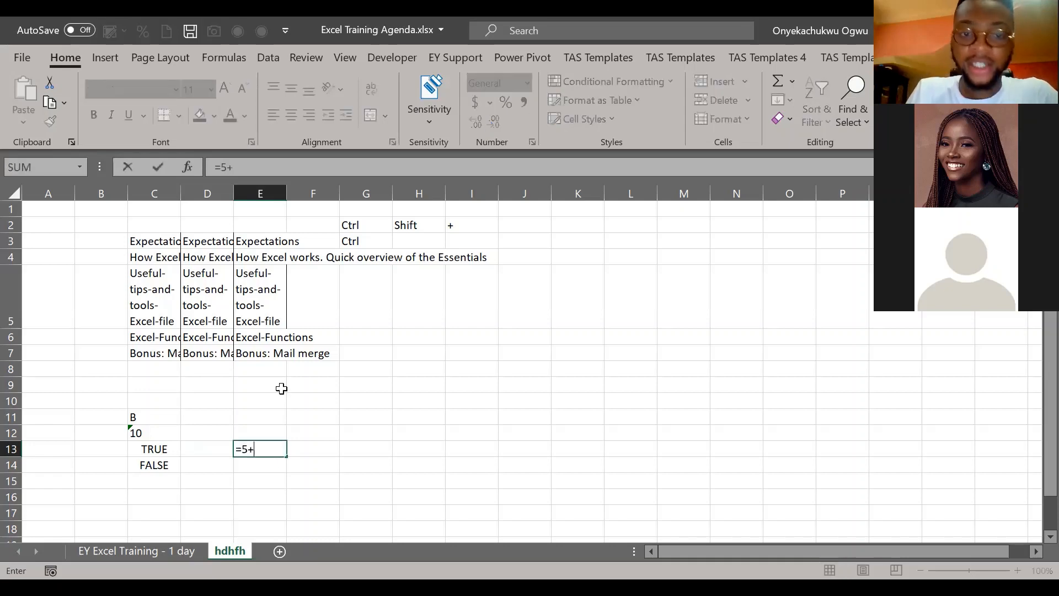
text(1)
key(ctrl+Return)
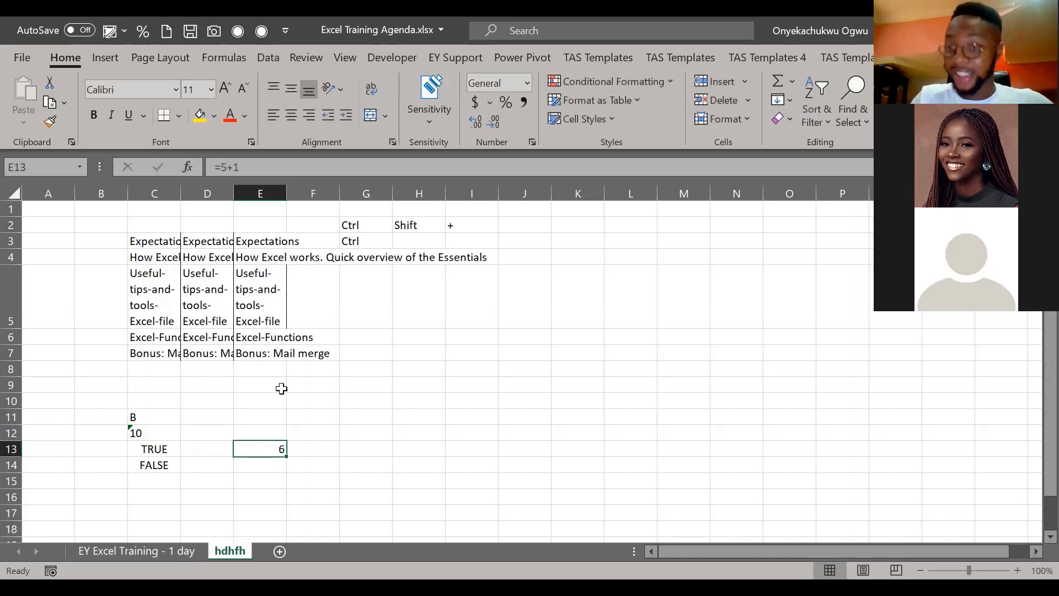
key(Down)
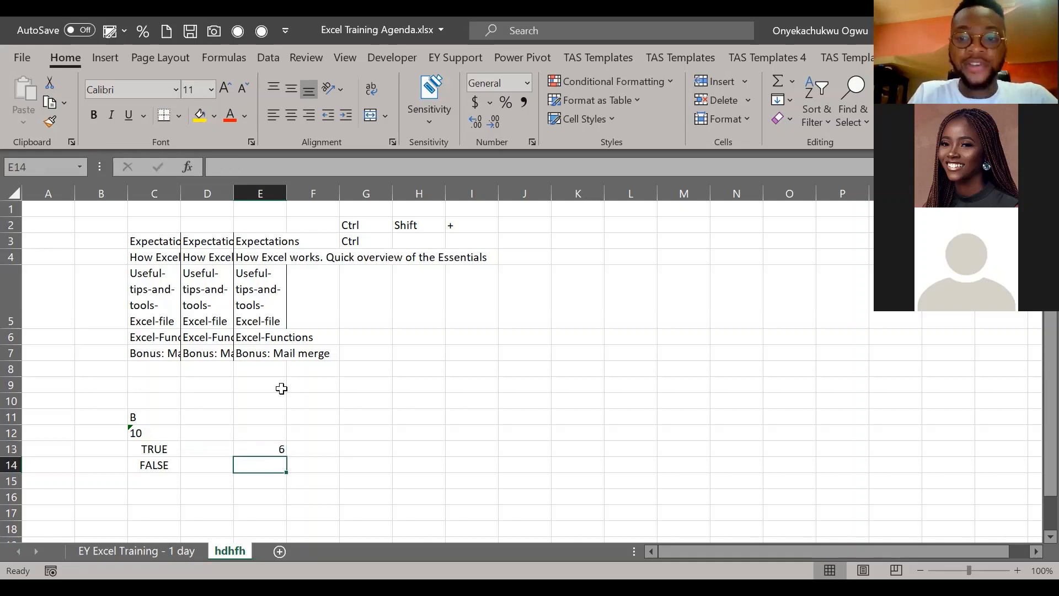
text(=5)
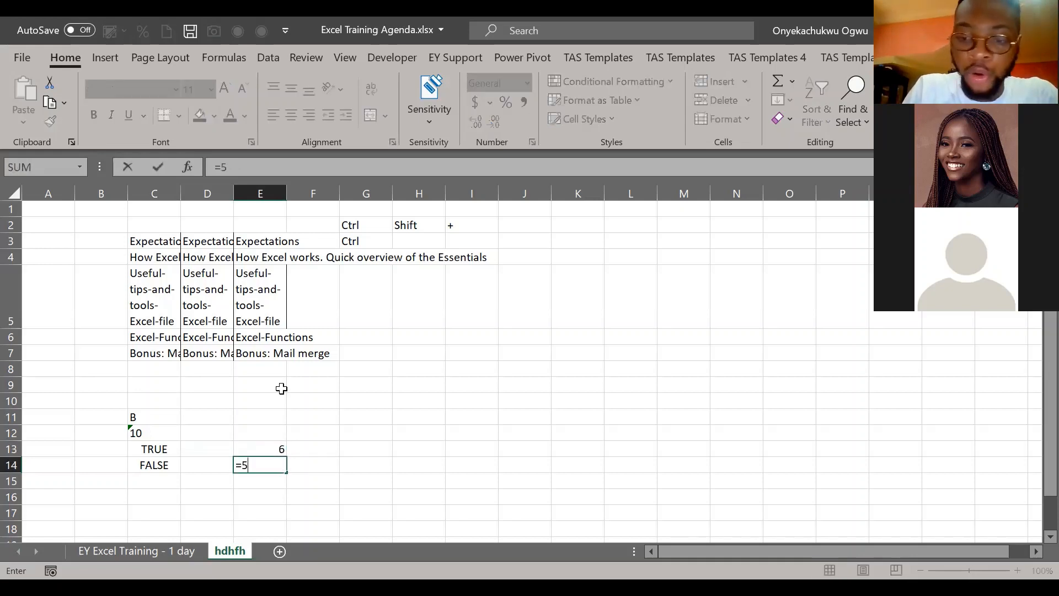
key(Left)
key(Up)
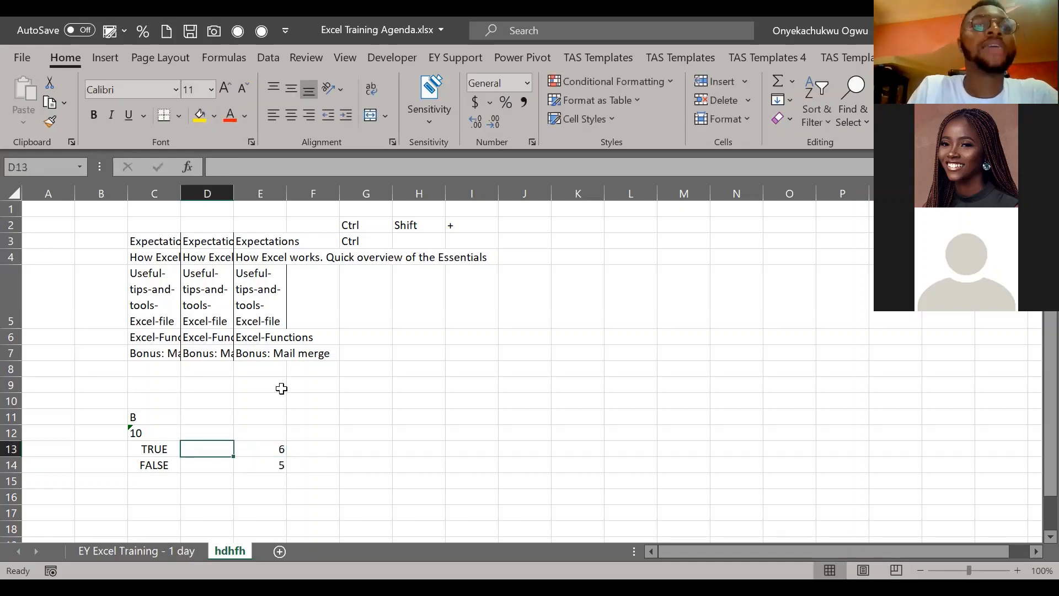
Step: Enter the formula =5+C13 in cell D13 to add 5 to the TRUE value
text(=)
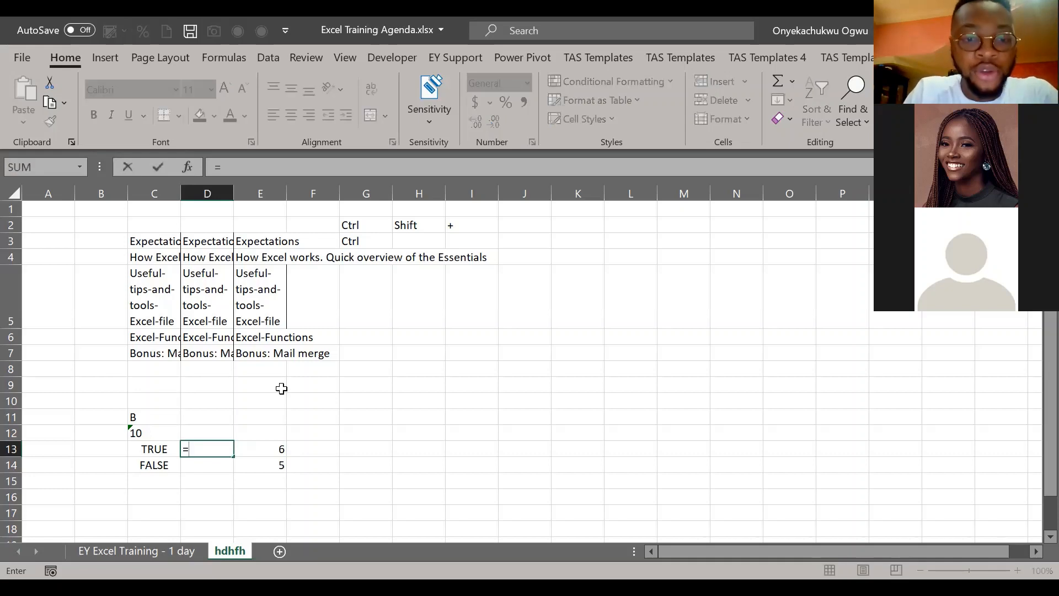
text(5+C13)
key(Return)
key(Up)
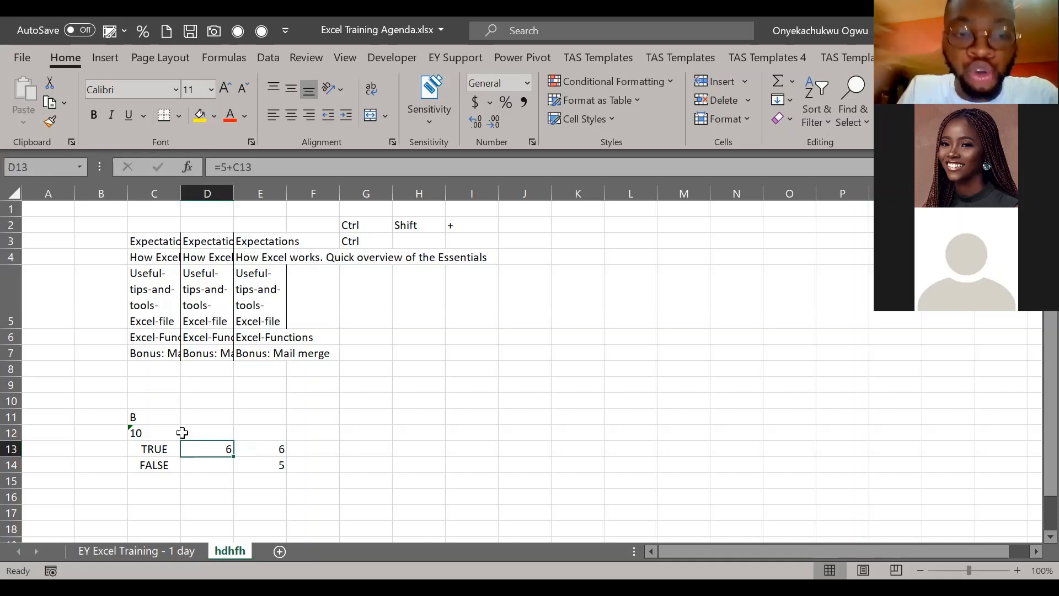
Step: Enter the formula =5+C14 in cell D14 to add 5 to the FALSE value
key(Down)
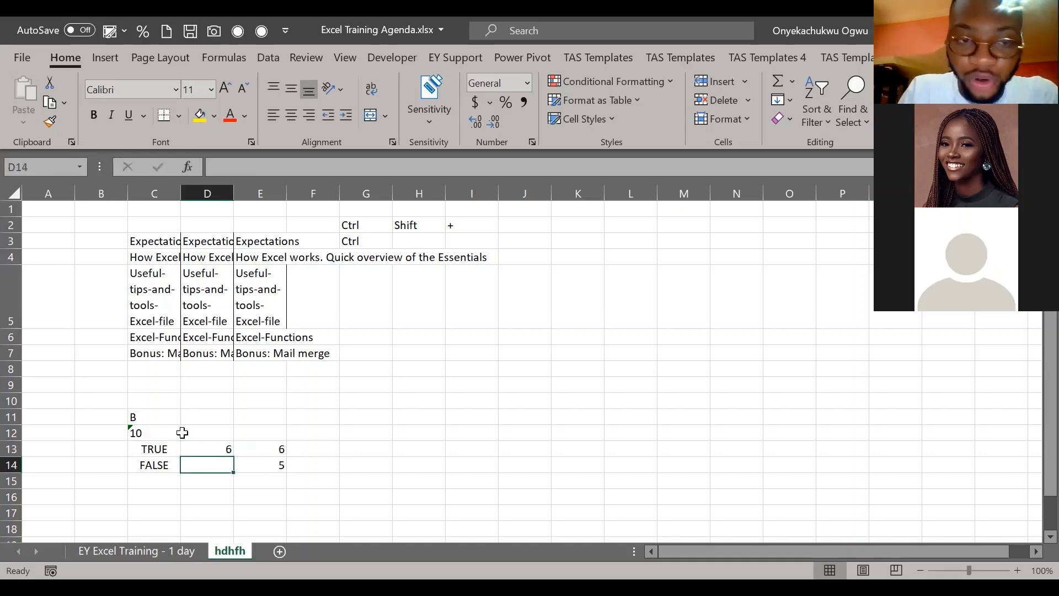
text(=)
key(Left)
key(Escape)
text(=5+)
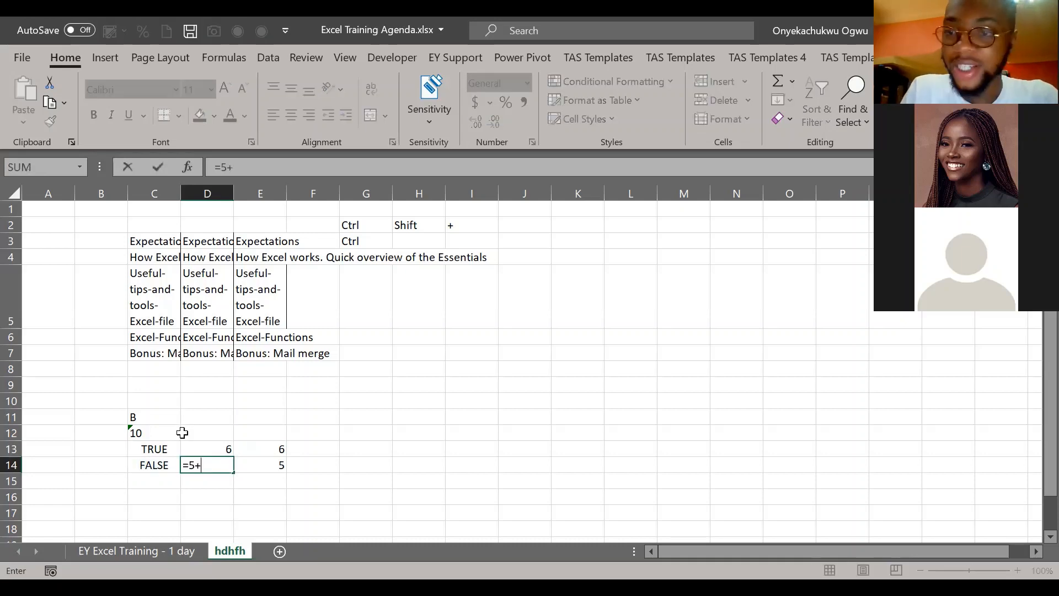
key(Left)
key(ctrl+Return)
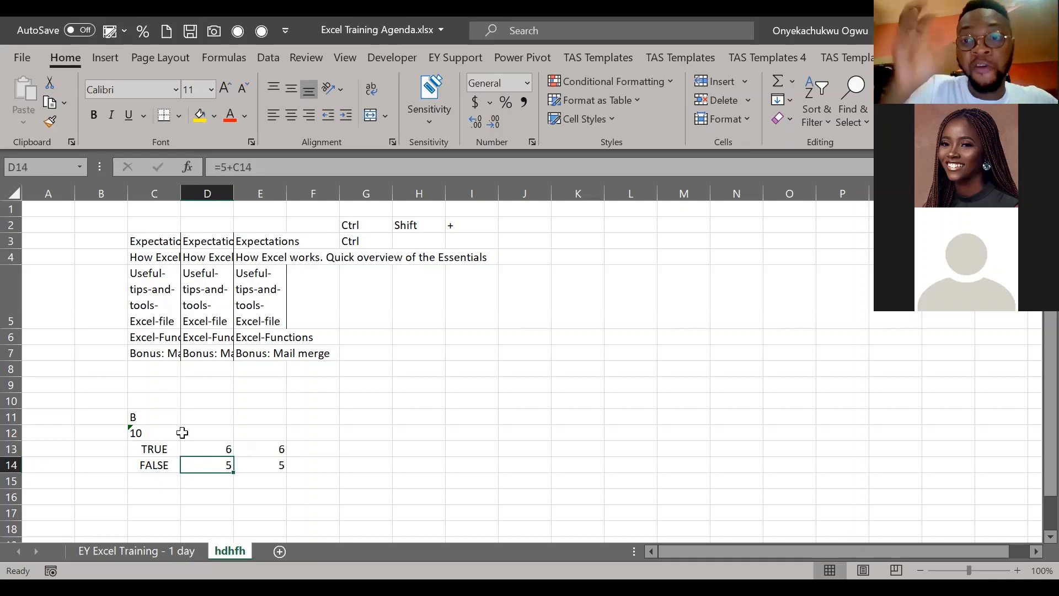
Step: Clear the example formulas from cells D13:E14
key(Up)
key(shift+Down)
key(Right)
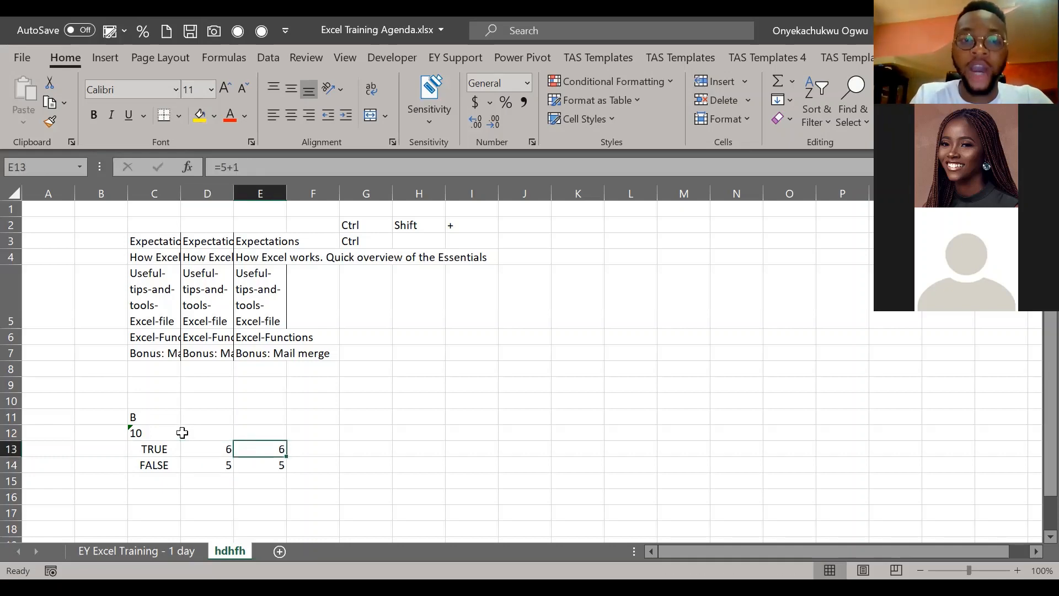
key(shift+Left)
key(shift+Down)
key(Delete)
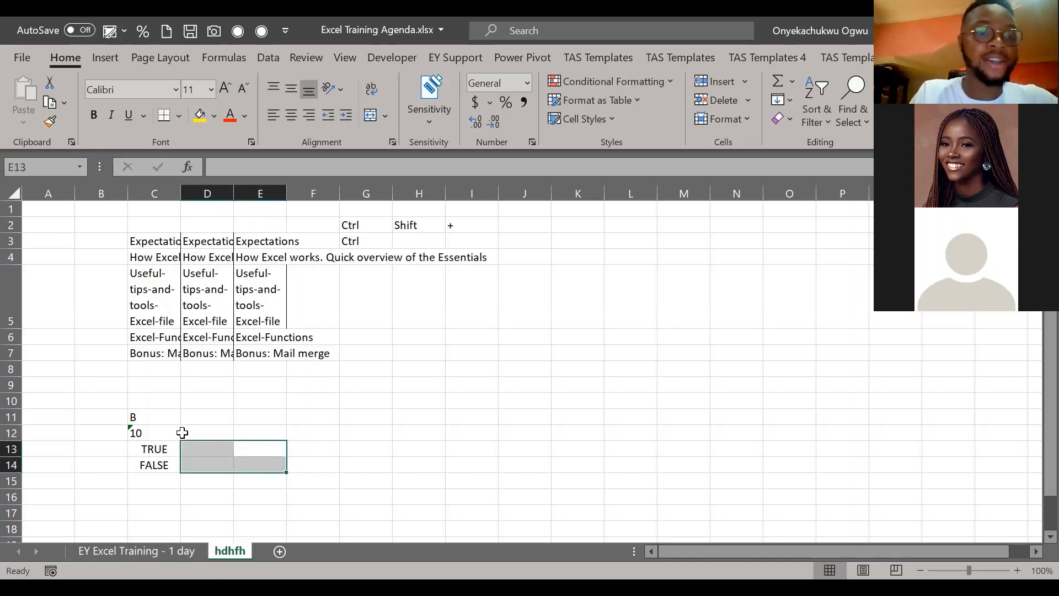
key(Left)
key(Left)
key(shift+Down)
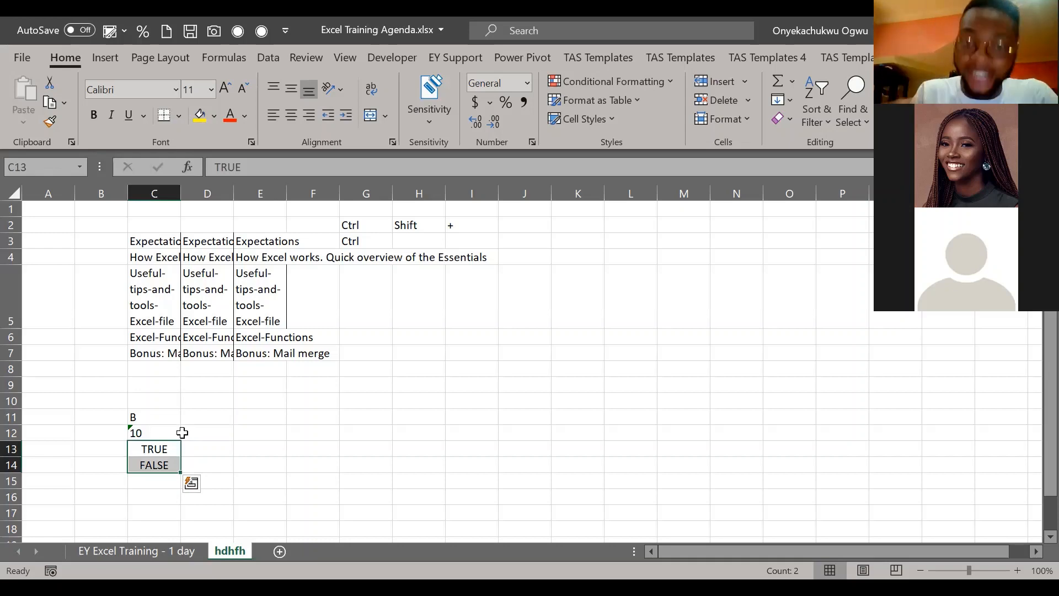
click(182, 434)
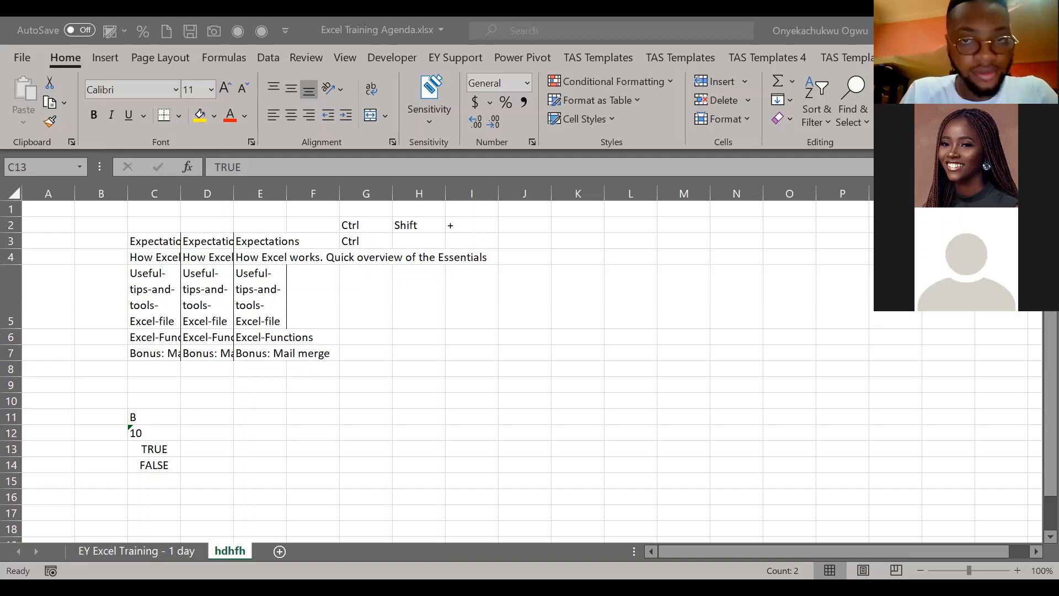
click(183, 325)
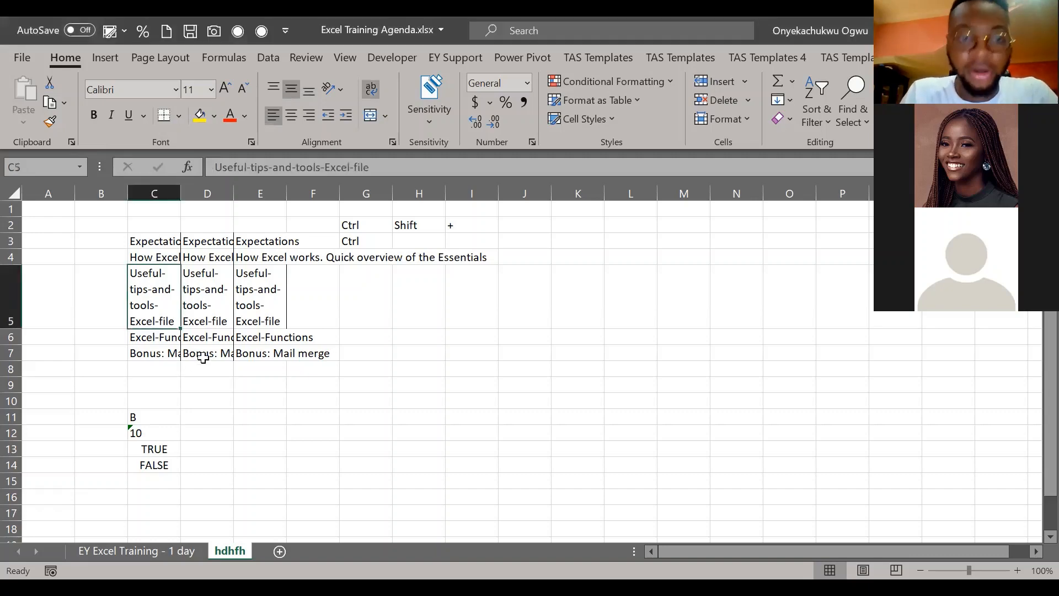
drag(204, 356, 224, 369)
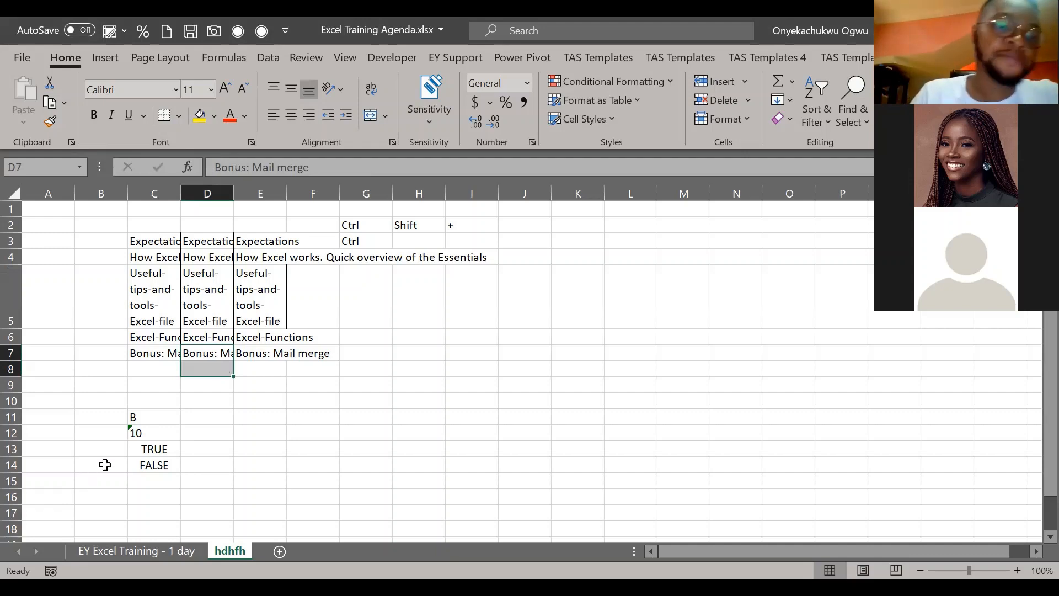
Step: Clear the data type examples from the range C11:C15
drag(158, 418, 181, 477)
key(Delete)
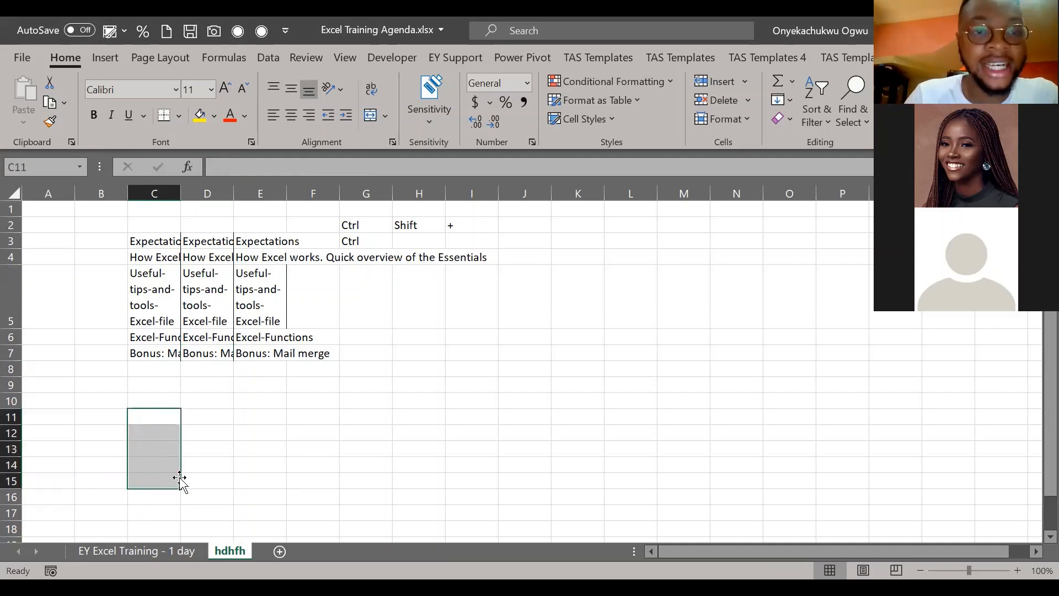
key(alt)
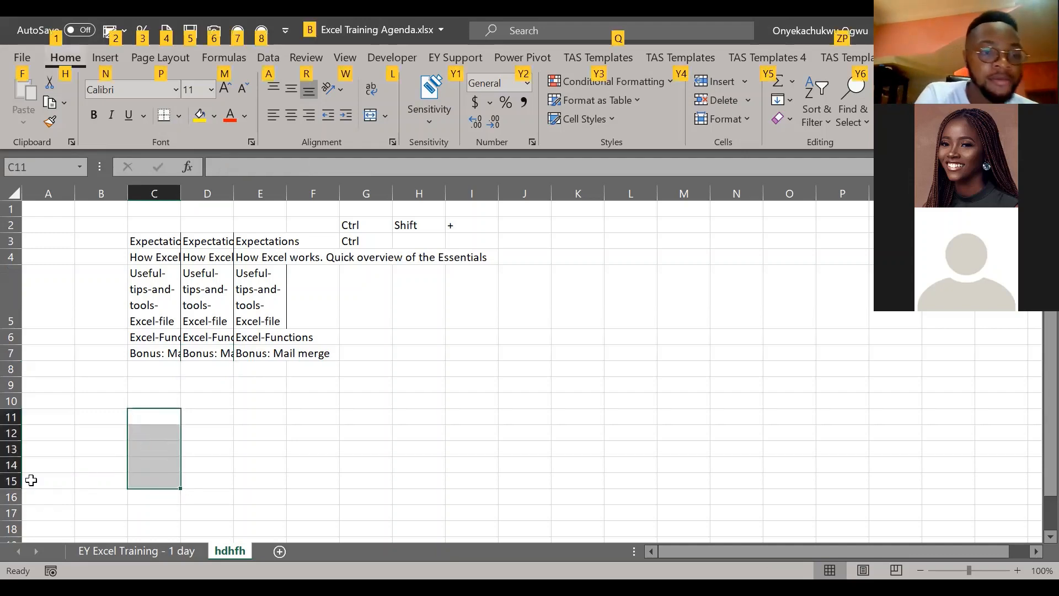
click(295, 414)
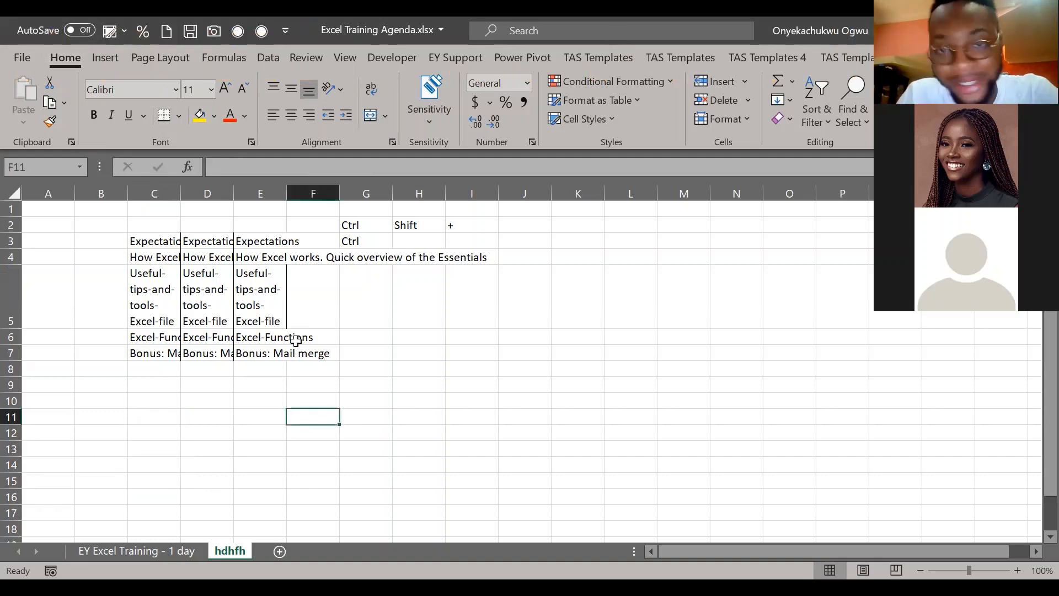
key(alt+Tab)
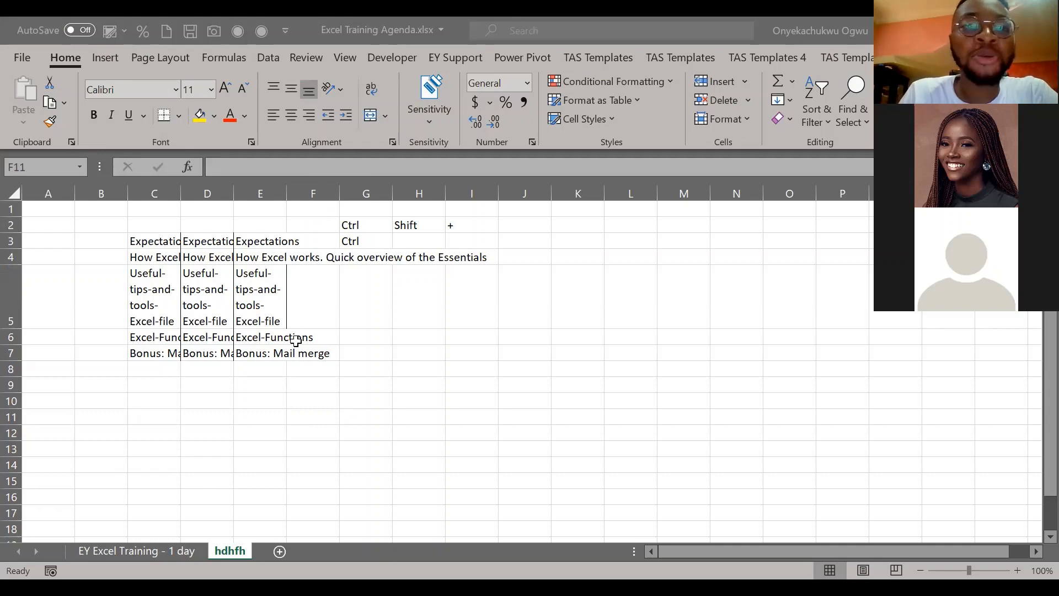
click(184, 275)
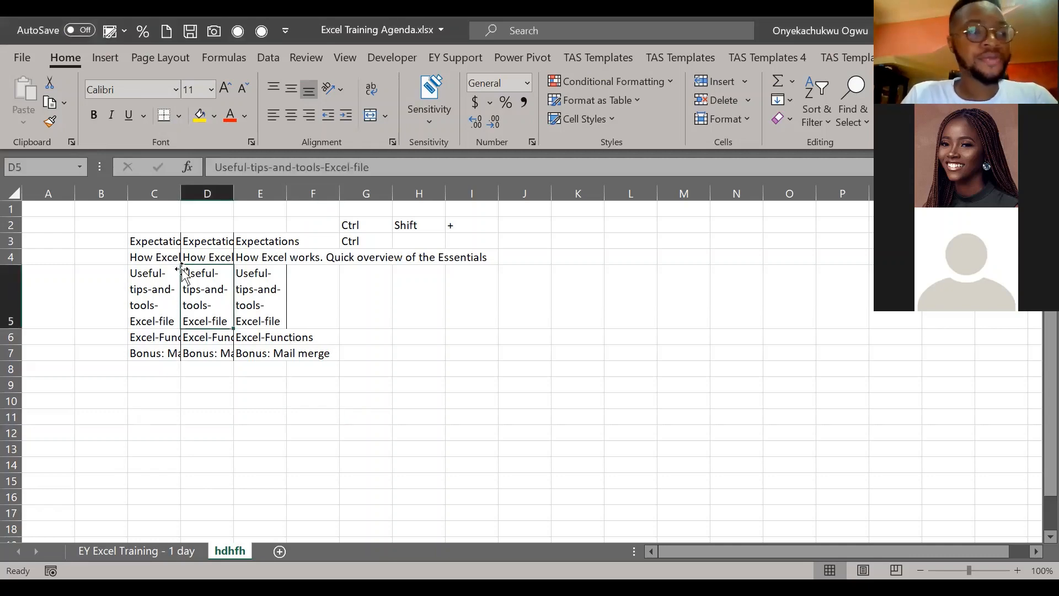
double_click(399, 400)
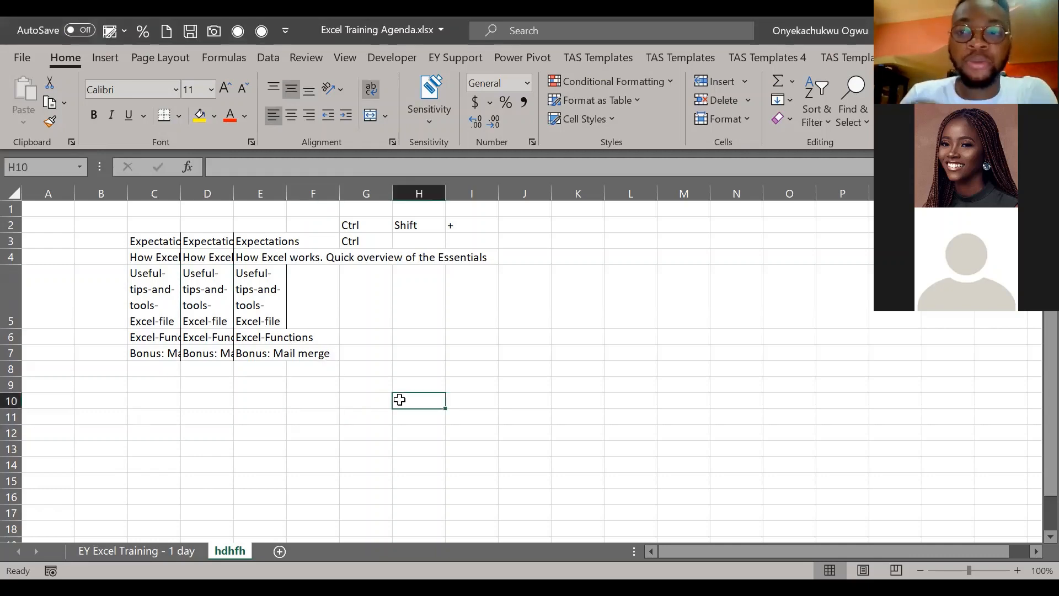
click(511, 383)
click(146, 58)
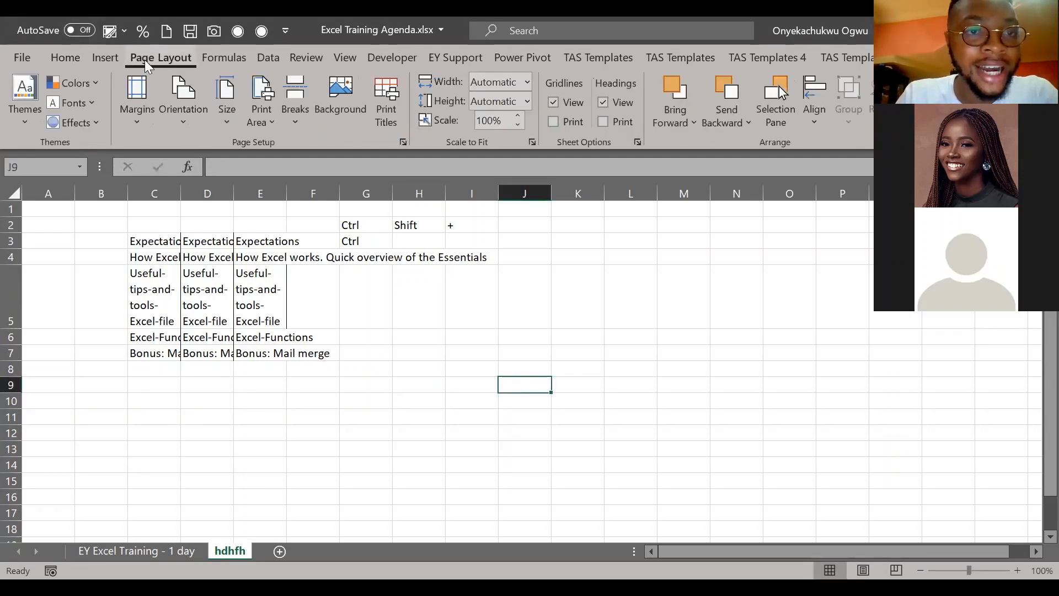
click(72, 59)
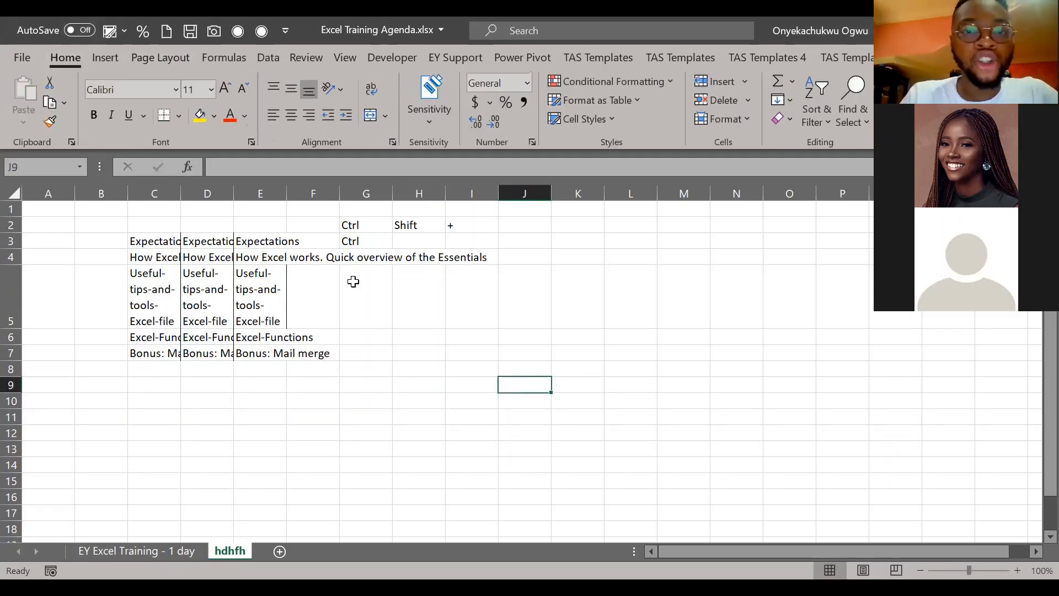
Step: Enter the number 500 in cell G11 and select that cell again
click(378, 415)
text(500)
key(Return)
click(378, 415)
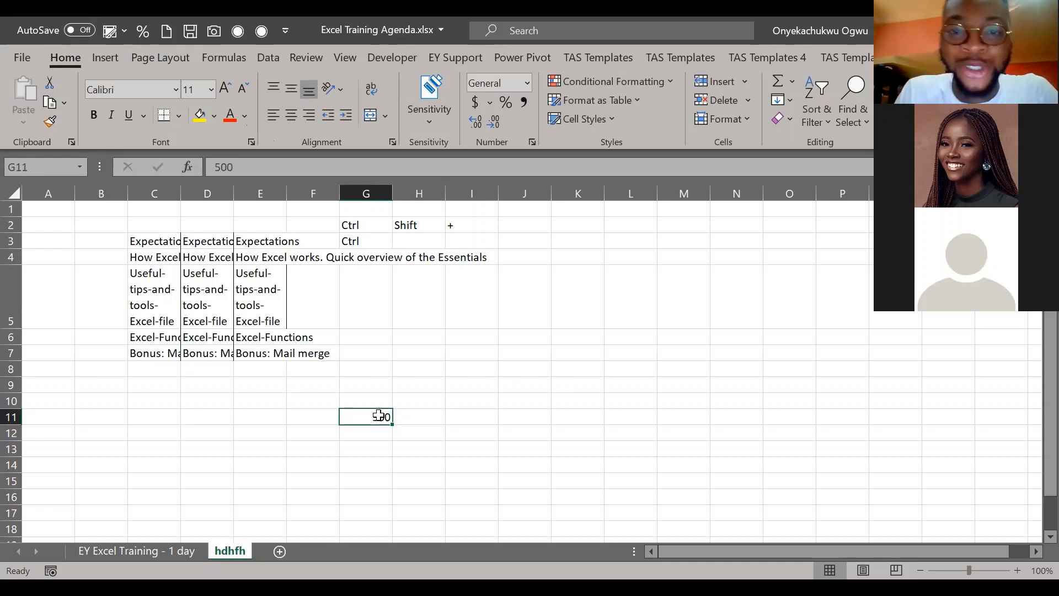
Step: Try bold formatting on the 500 in cell G11, switching it on and off again
key(alt+Tab)
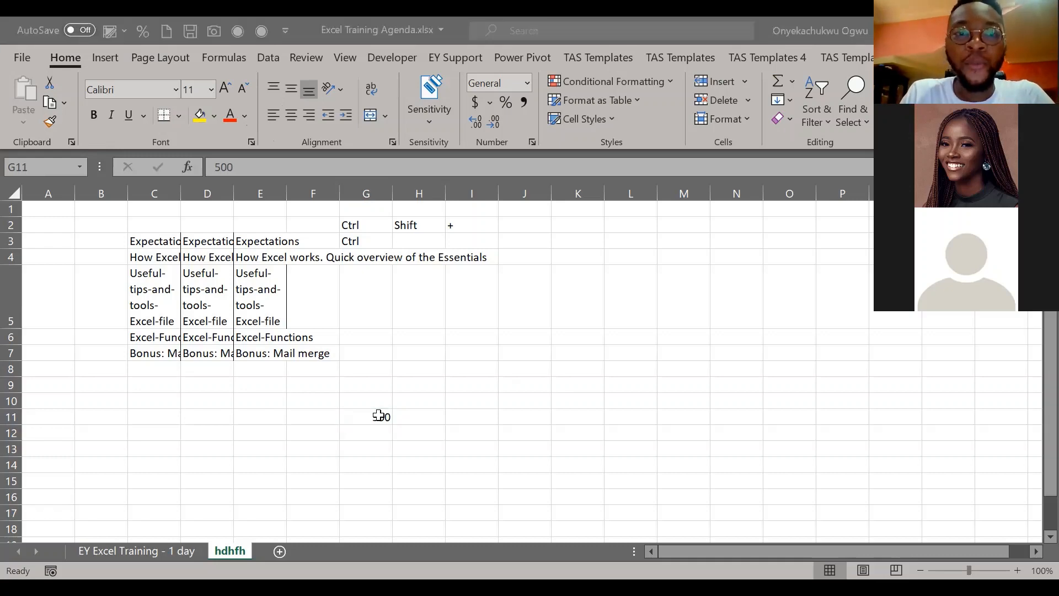
click(323, 416)
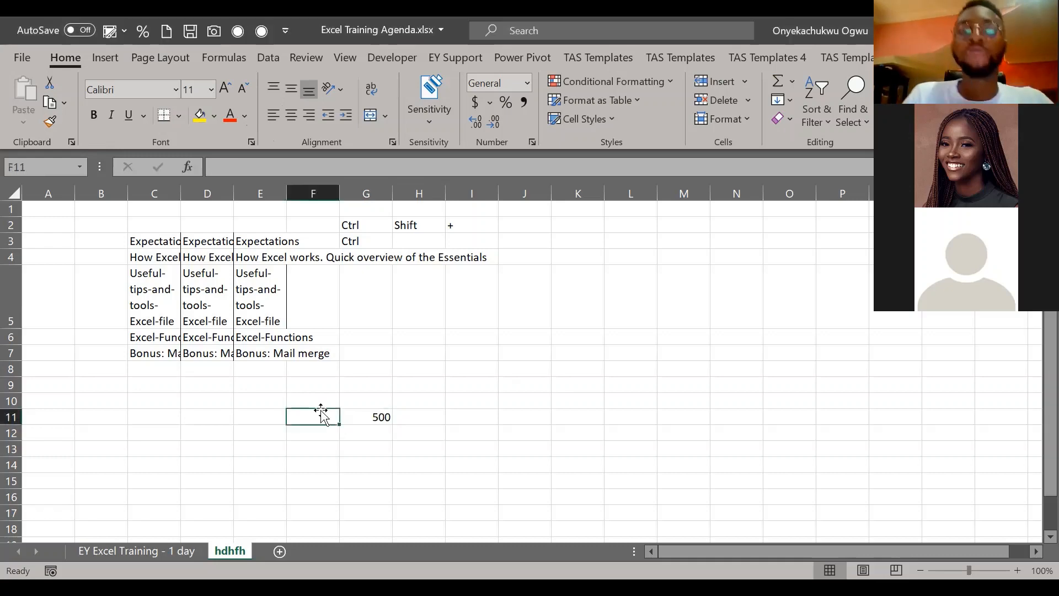
key(Right)
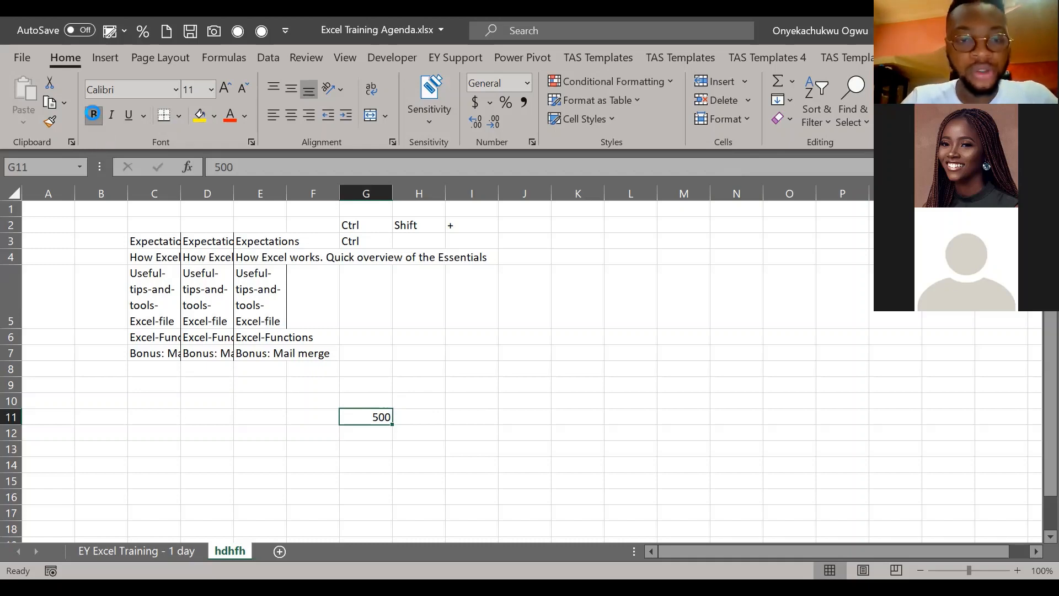
click(93, 114)
click(93, 114)
click(338, 373)
click(369, 414)
click(93, 115)
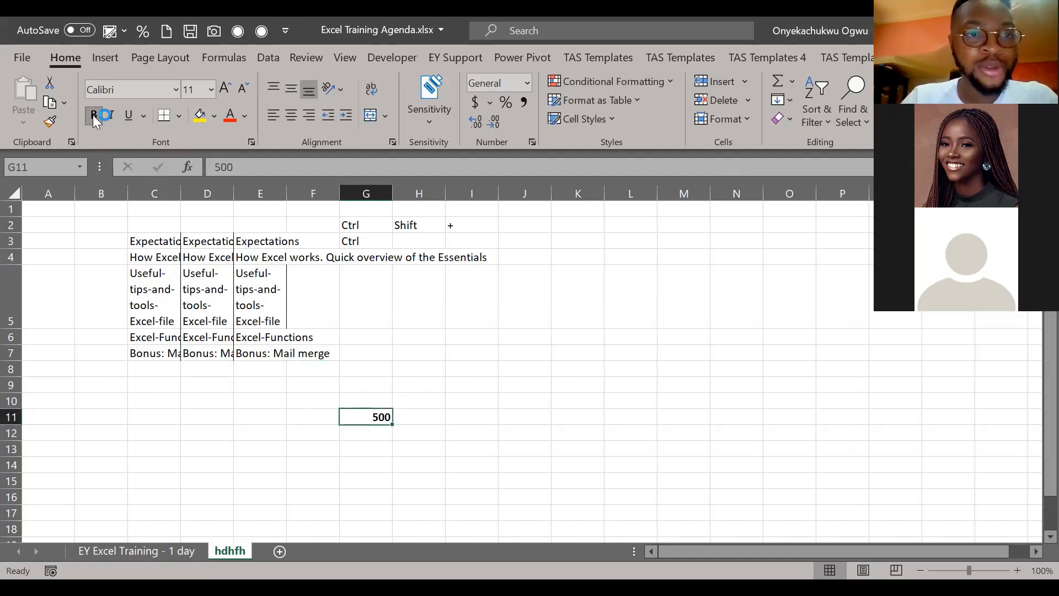
key(ctrl+b)
key(Down)
key(Up)
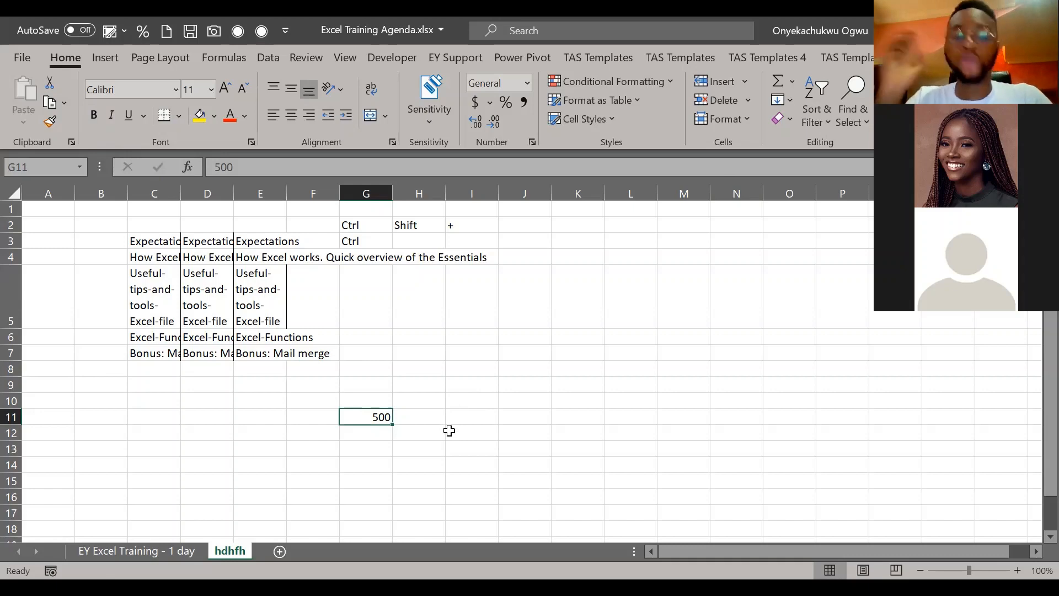
Step: Make the 500 in cell G11 bold using the ribbon's keyboard access keys
key(alt)
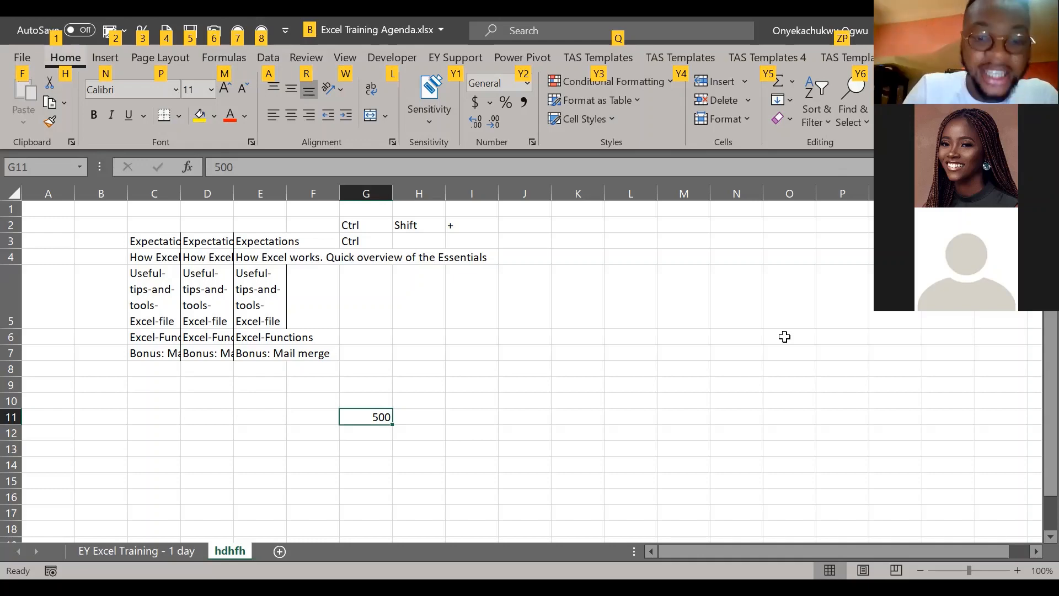
key(h)
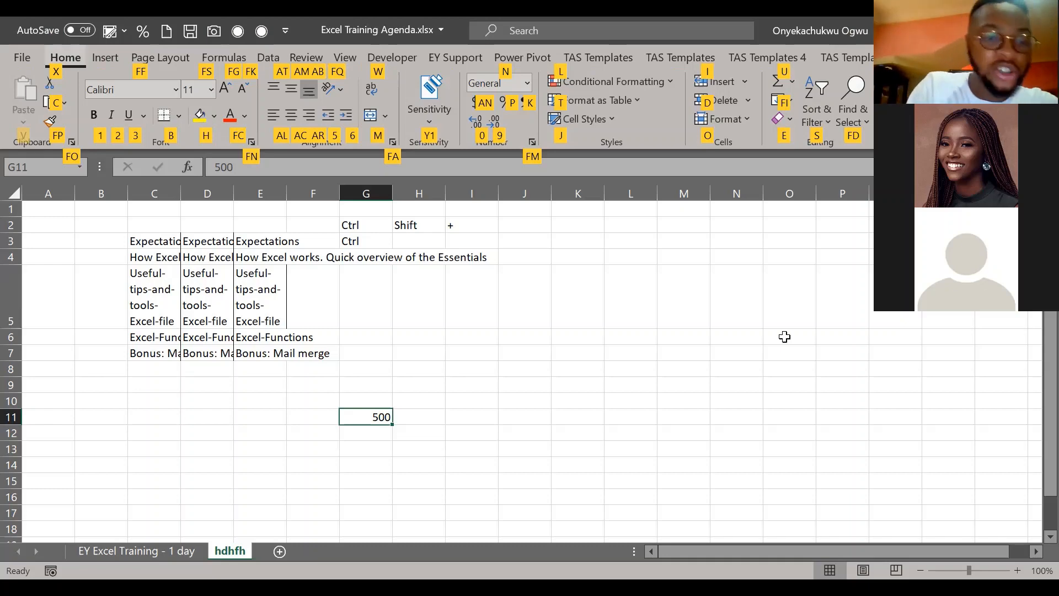
key(1)
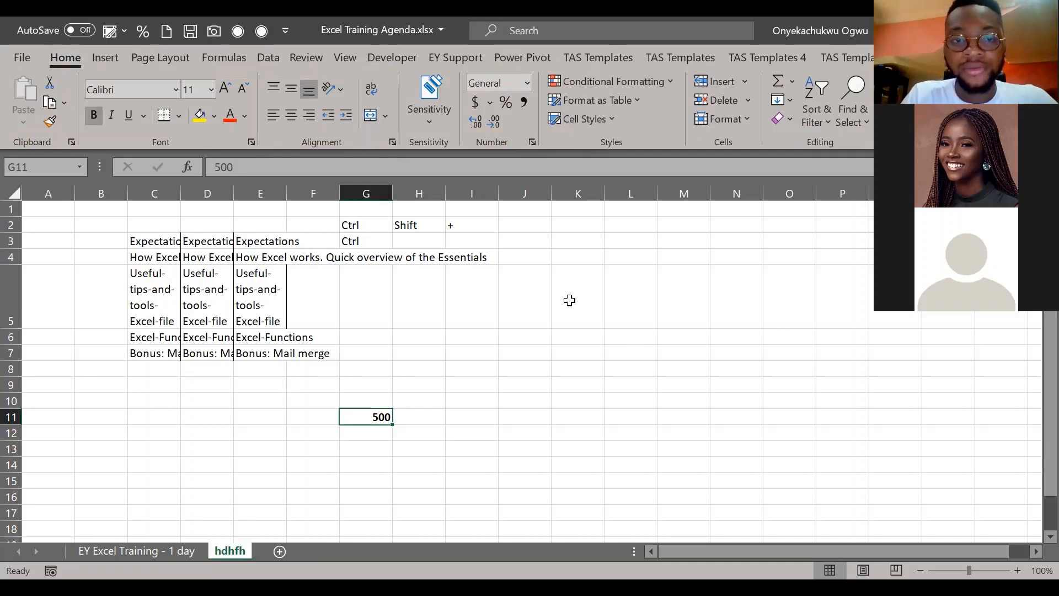
Step: Select the agenda entries C3:C7 as one block and toggle bold on and off
click(163, 256)
click(158, 247)
key(ctrl+shift+Down)
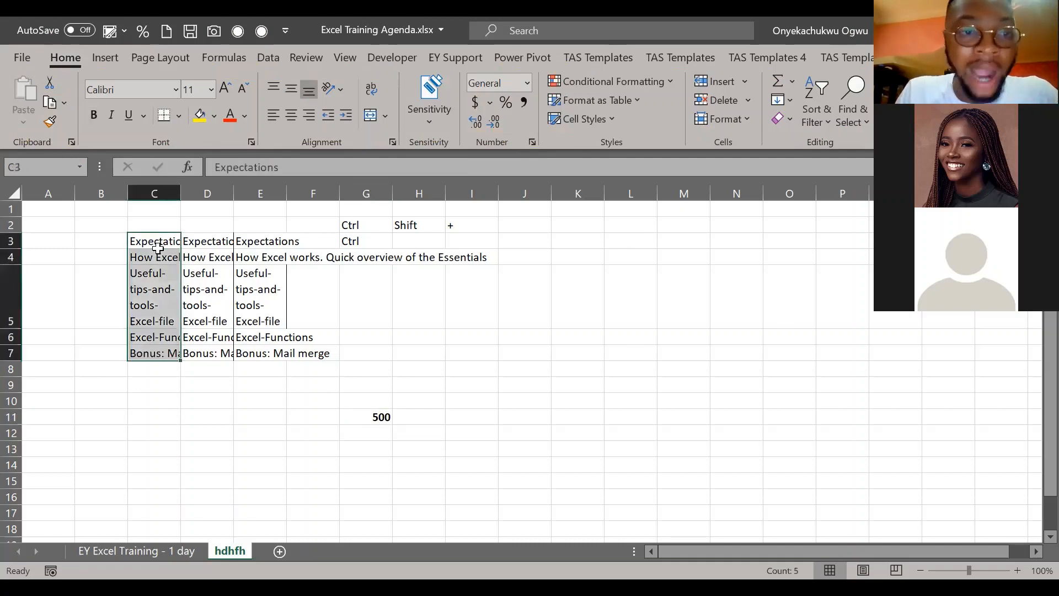
key(Right)
key(Left)
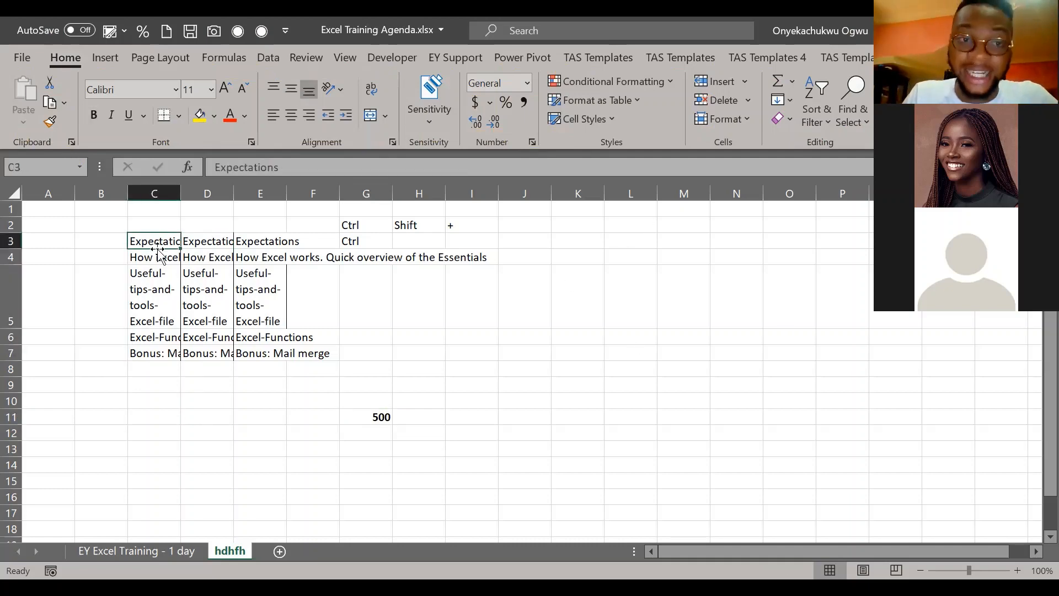
key(ctrl+shift+Down)
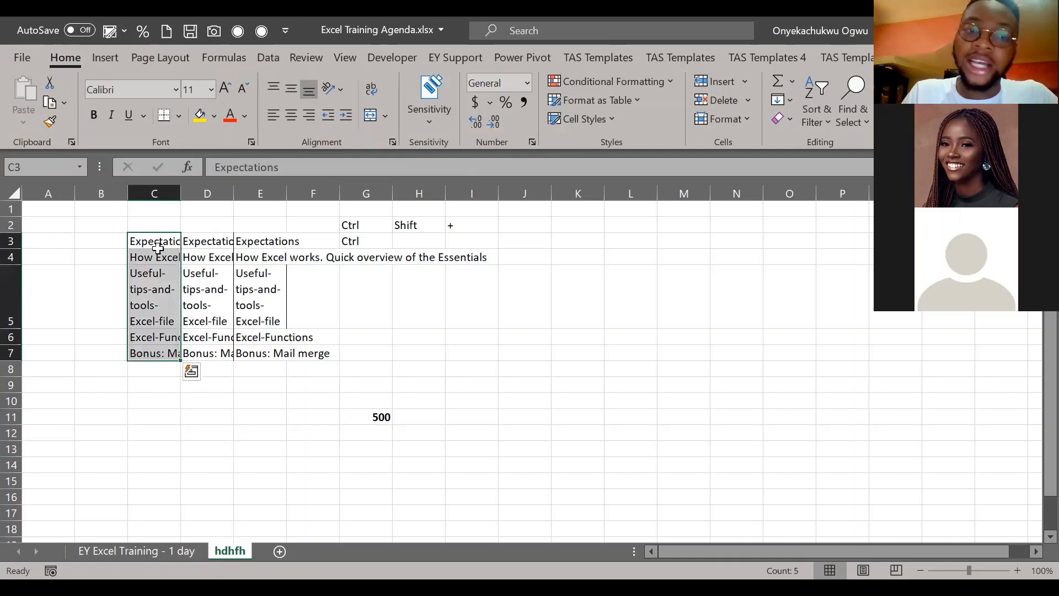
key(ctrl+b)
key(ctrl+b)
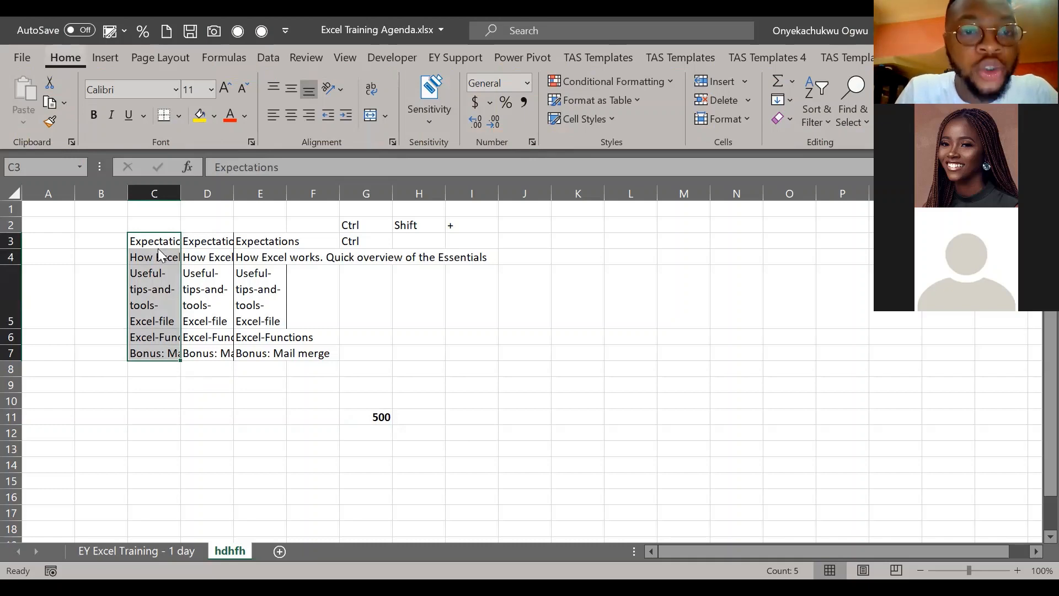
Step: Apply bold to C3:C7 once more, reselect the block from C3 and remove the bold
key(ctrl+b)
key(Down)
key(Down)
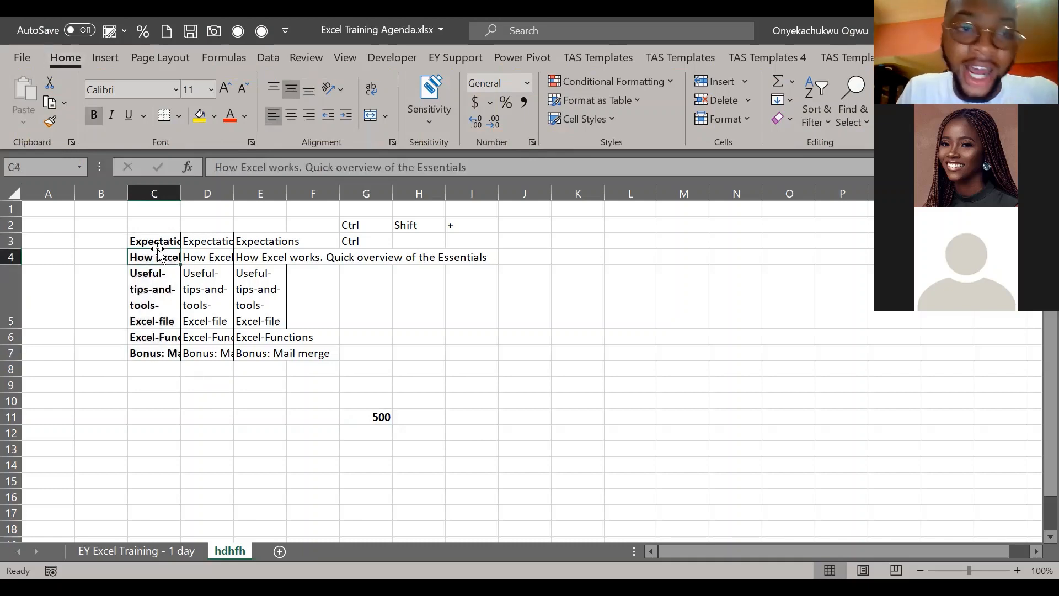
key(Up)
key(Up)
key(ctrl+shift+Down)
key(ctrl+b)
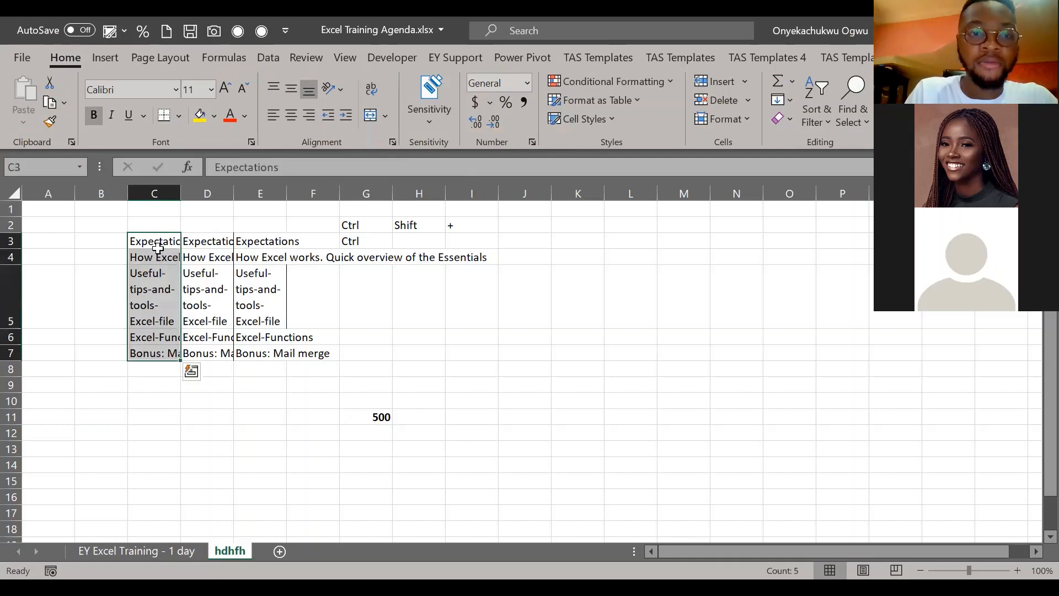
key(Down)
key(Down)
key(Down)
key(Down)
key(Down)
key(Down)
key(Down)
key(Down)
key(Down)
key(Right)
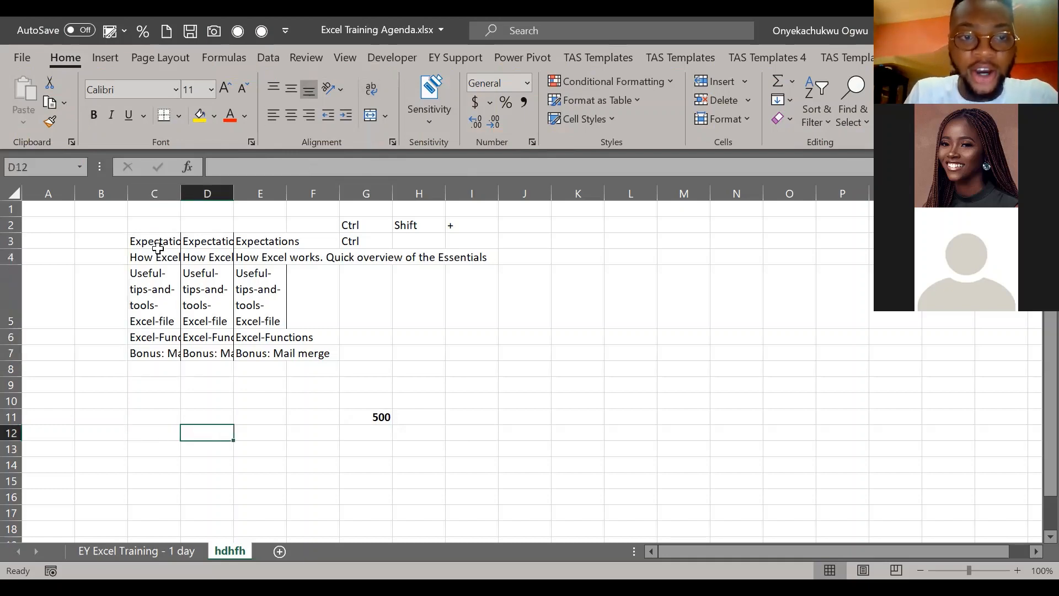
Step: Go to cell G11 and remove the bold from its 500
key(Up)
key(Up)
key(Right)
key(Right)
key(Down)
key(Right)
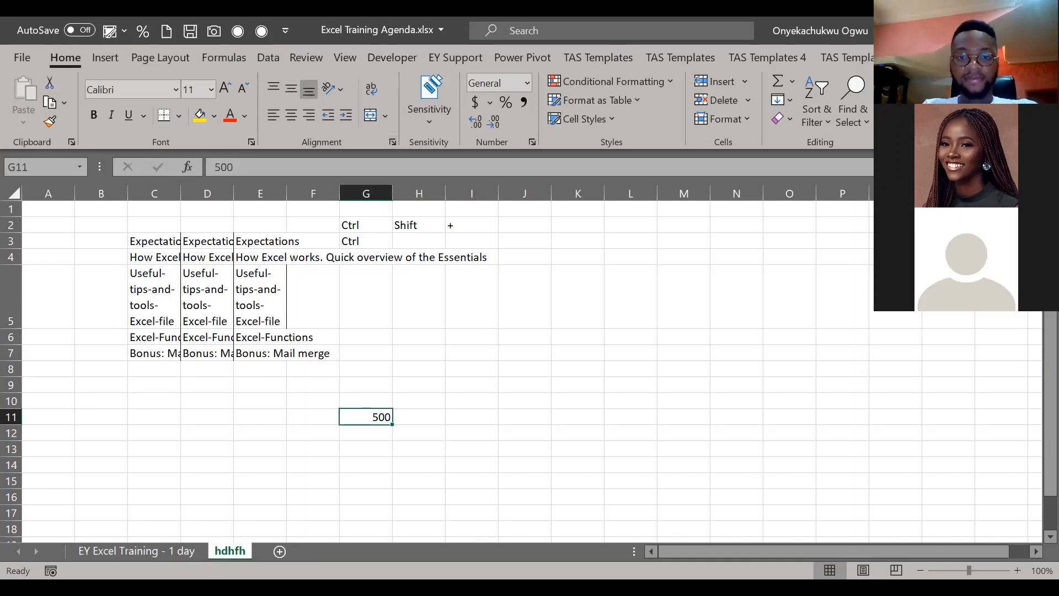
Step: Center the 500 in cell G11 horizontally using the ribbon's keyboard access keys
key(alt+Tab)
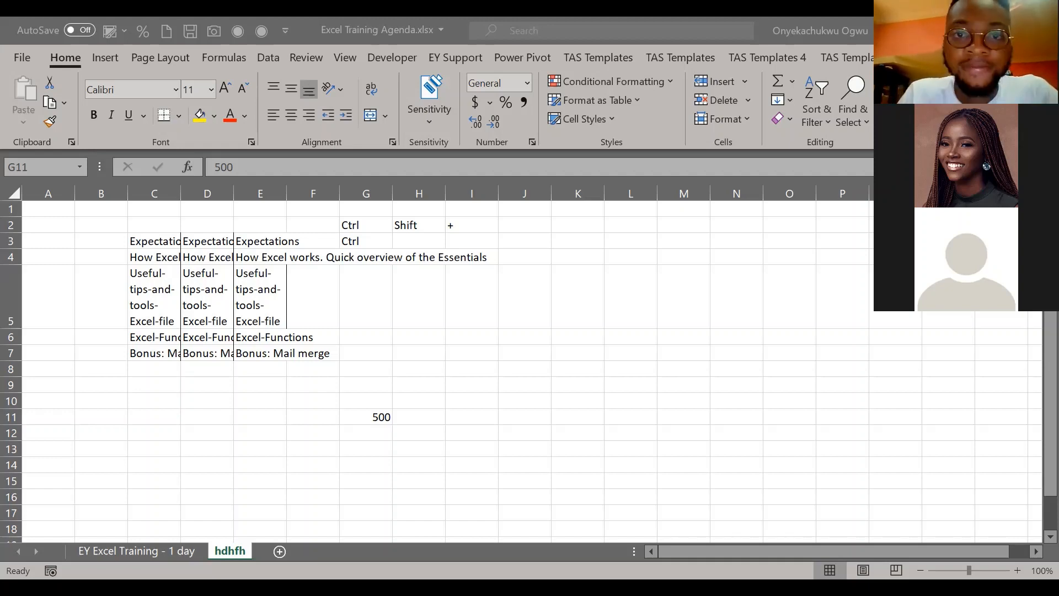
click(365, 324)
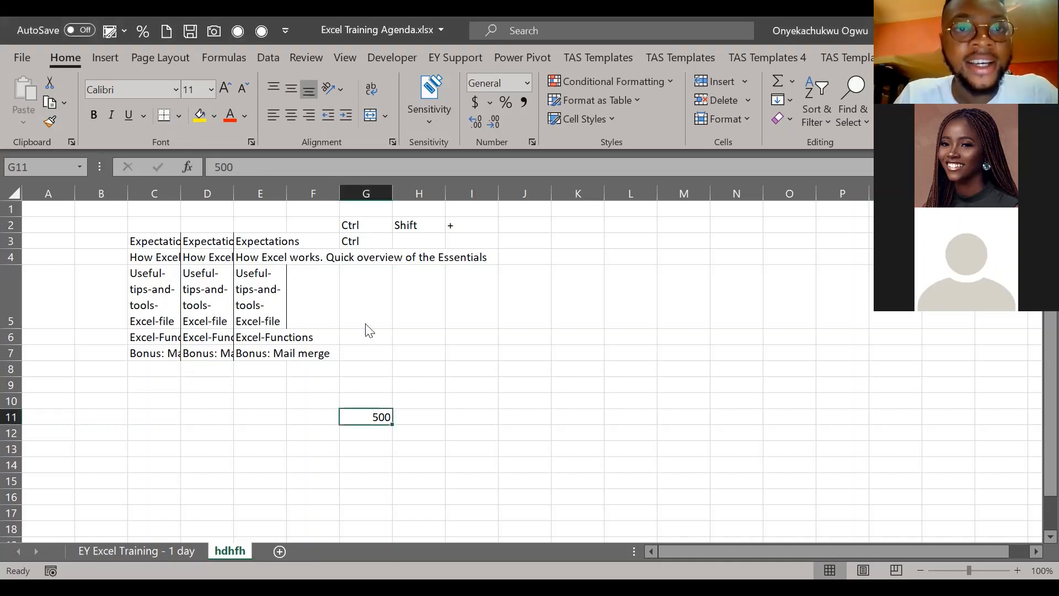
key(alt+Tab)
click(361, 416)
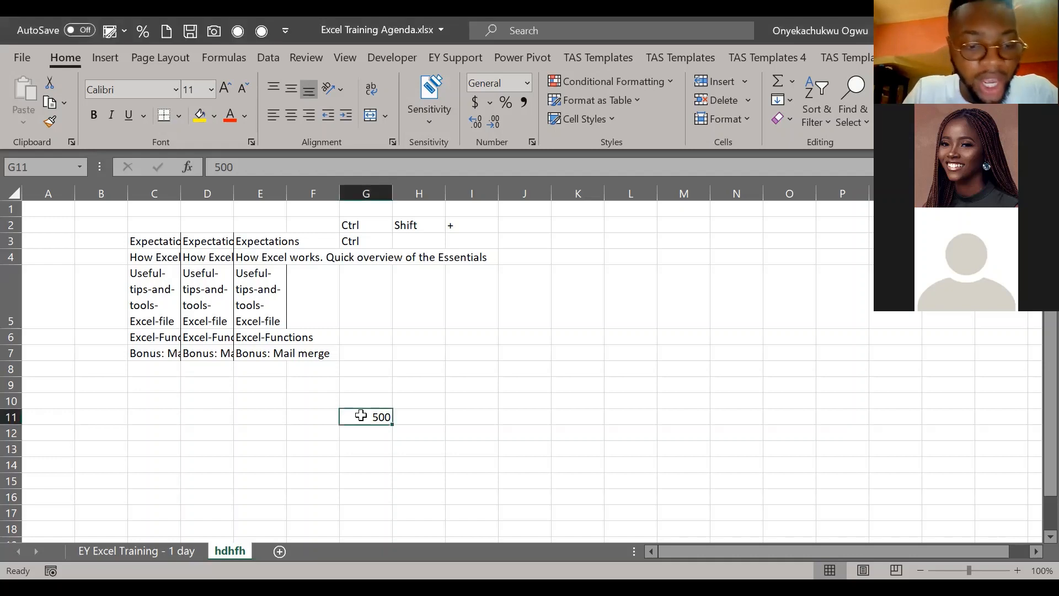
key(alt+h)
key(a)
key(c)
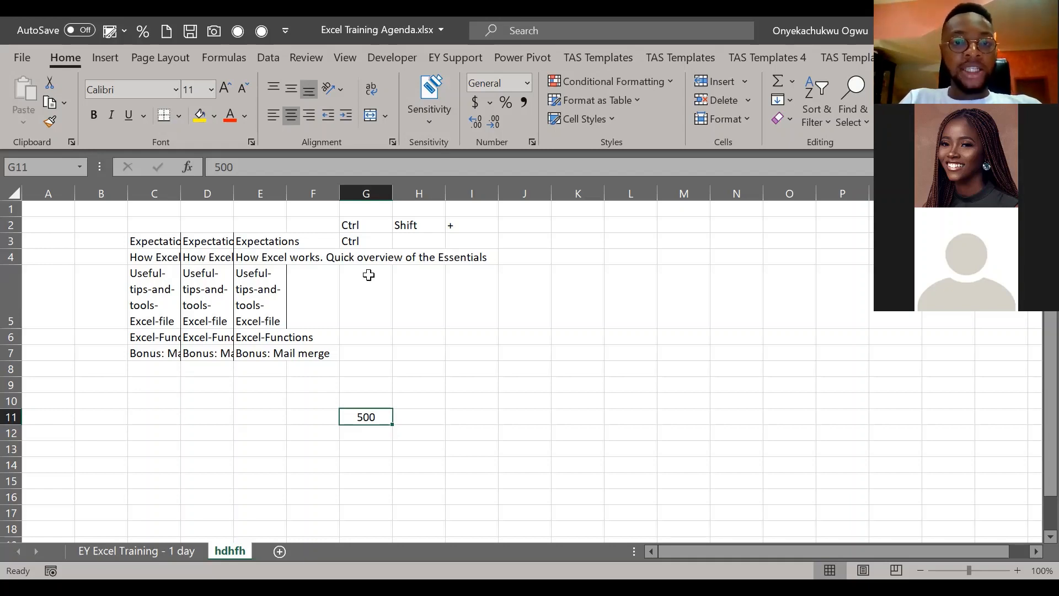
Step: Switch to the workbook Useful-tips-and-tools-Excel-file.xlsx and go from its Index to the Formatting a worksheet sheet
key(alt+Tab)
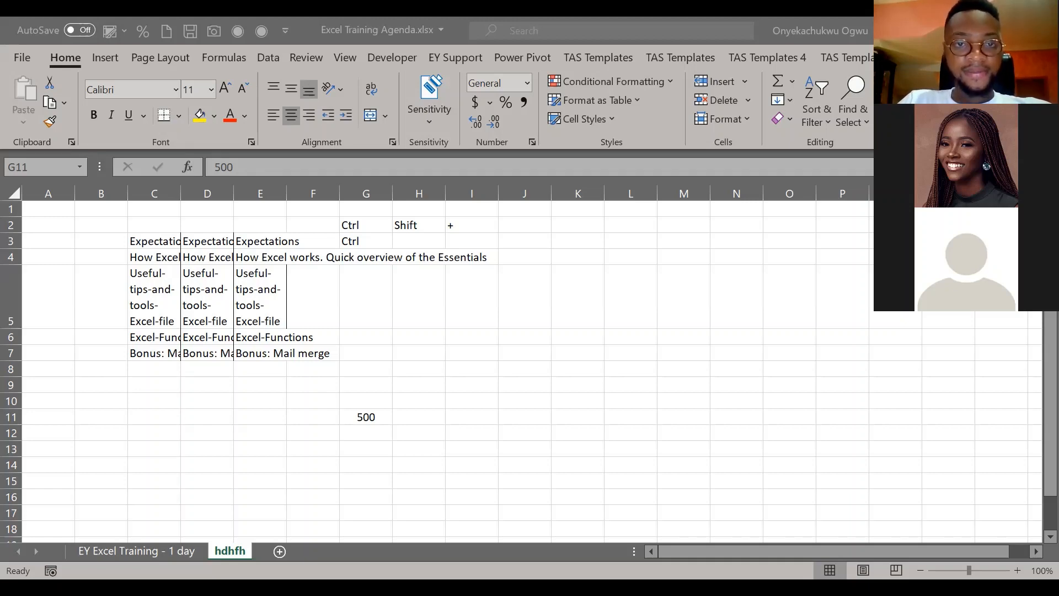
key(alt+Tab)
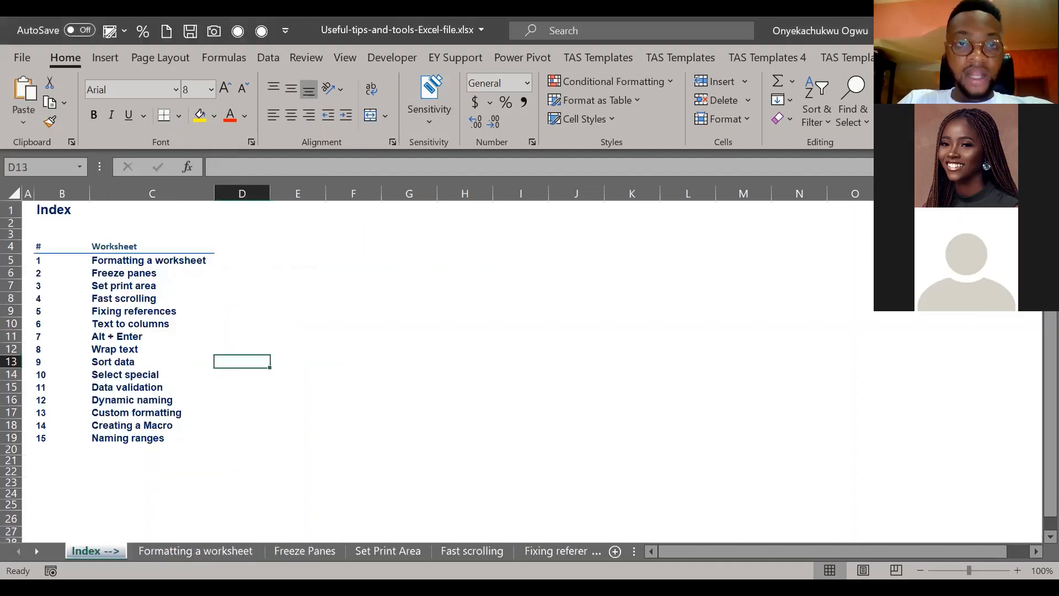
key(alt+Tab)
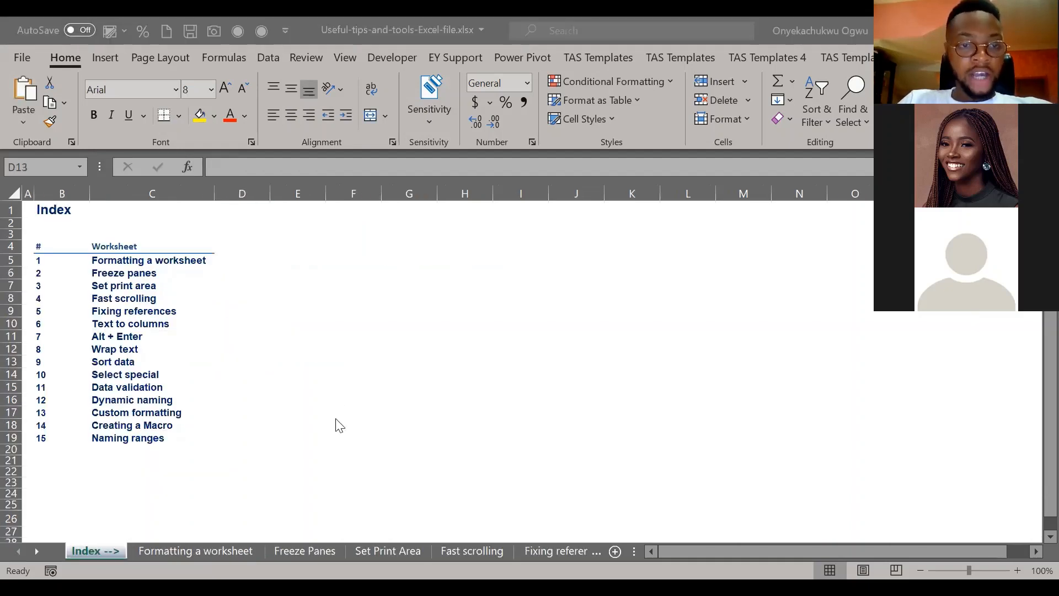
key(alt+Tab)
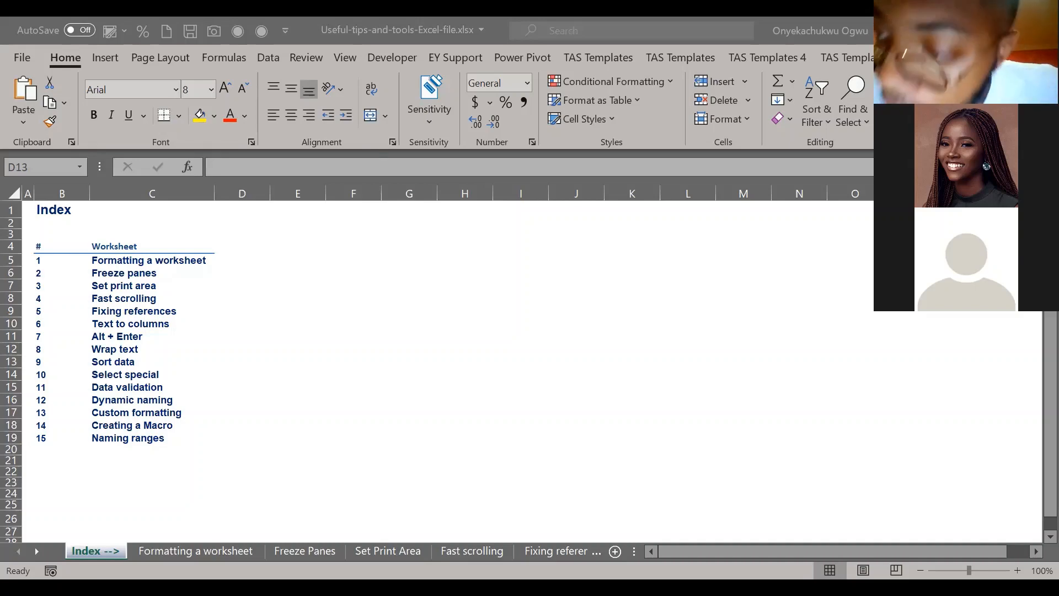
click(504, 183)
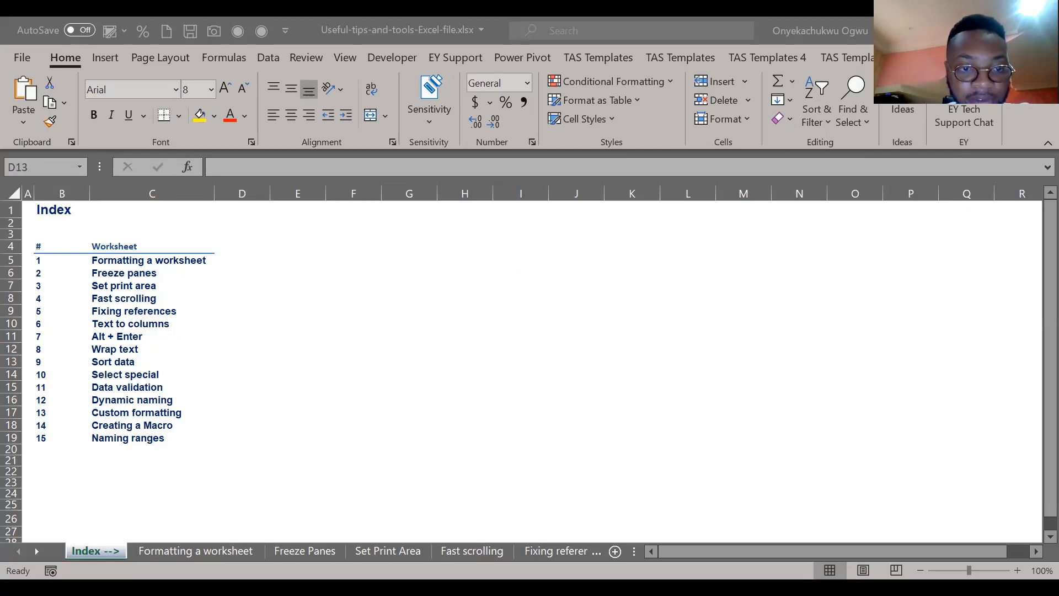
key(ctrl+Page_Down)
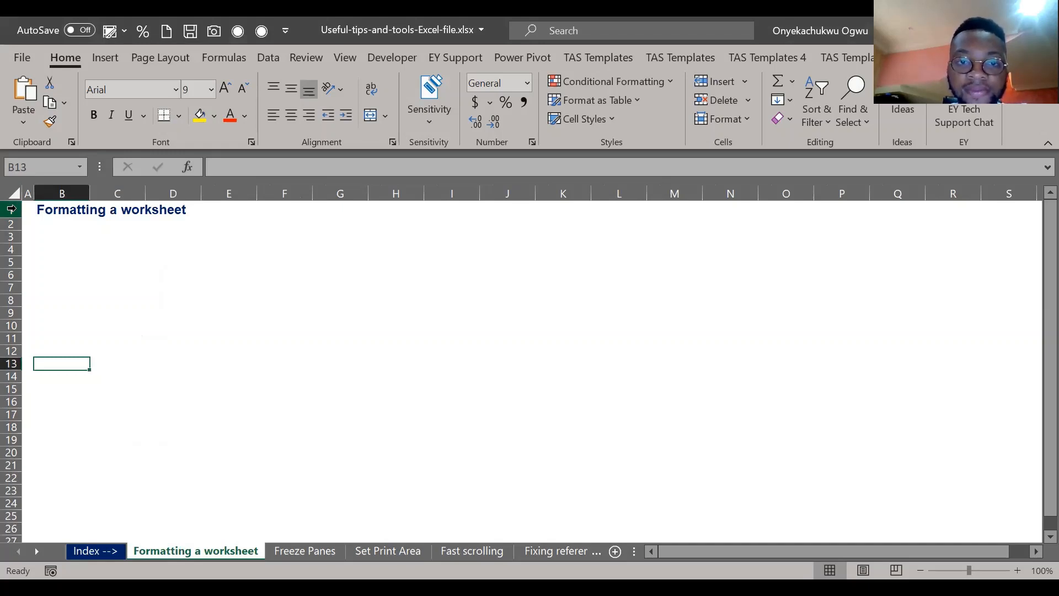
Step: Select all cells of the Formatting a worksheet sheet and try font size 10 on them
key(ctrl+n)
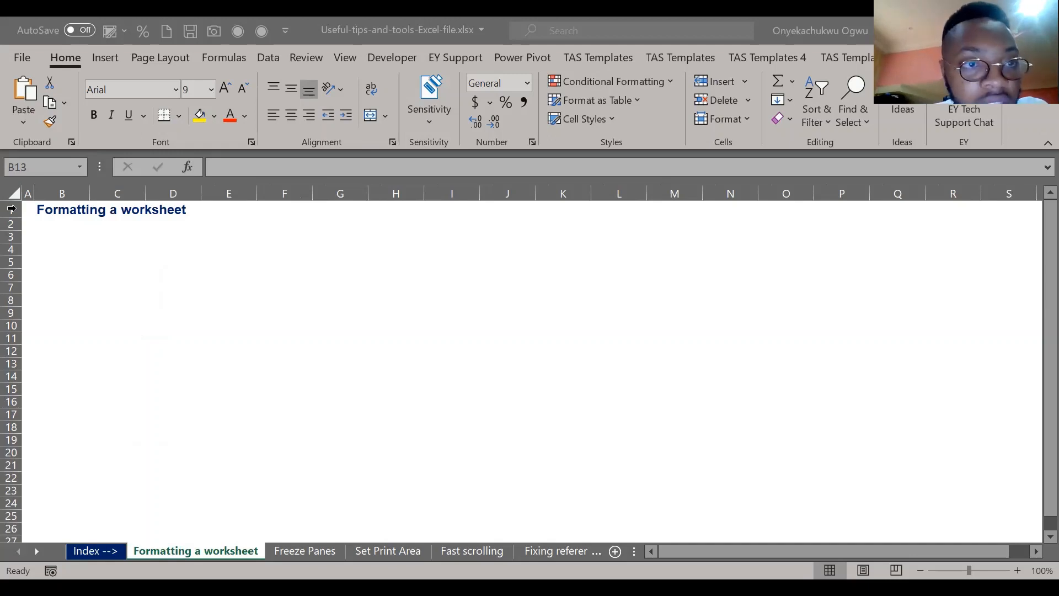
click(169, 299)
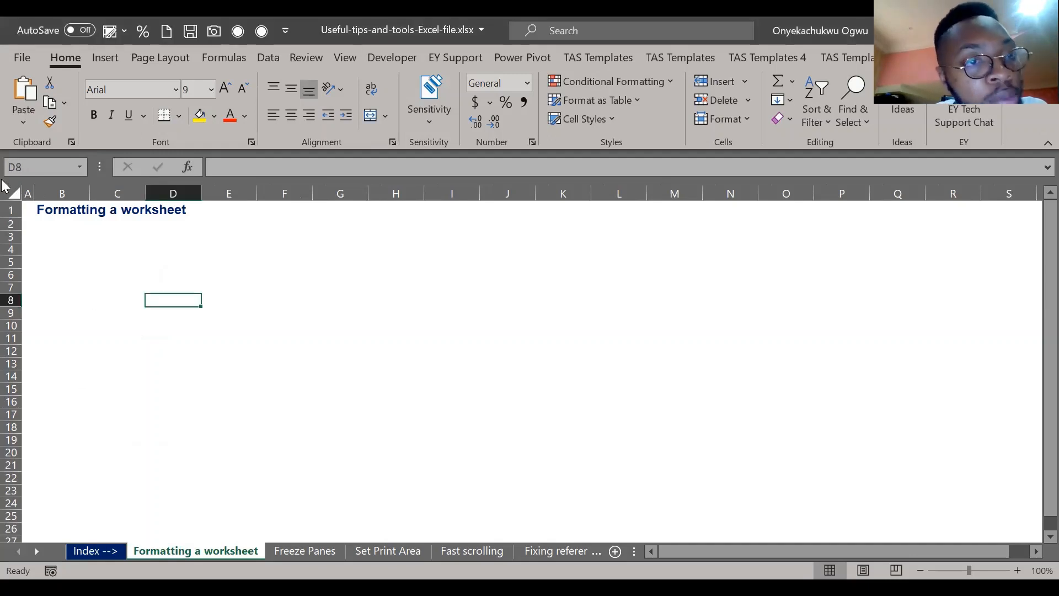
click(93, 285)
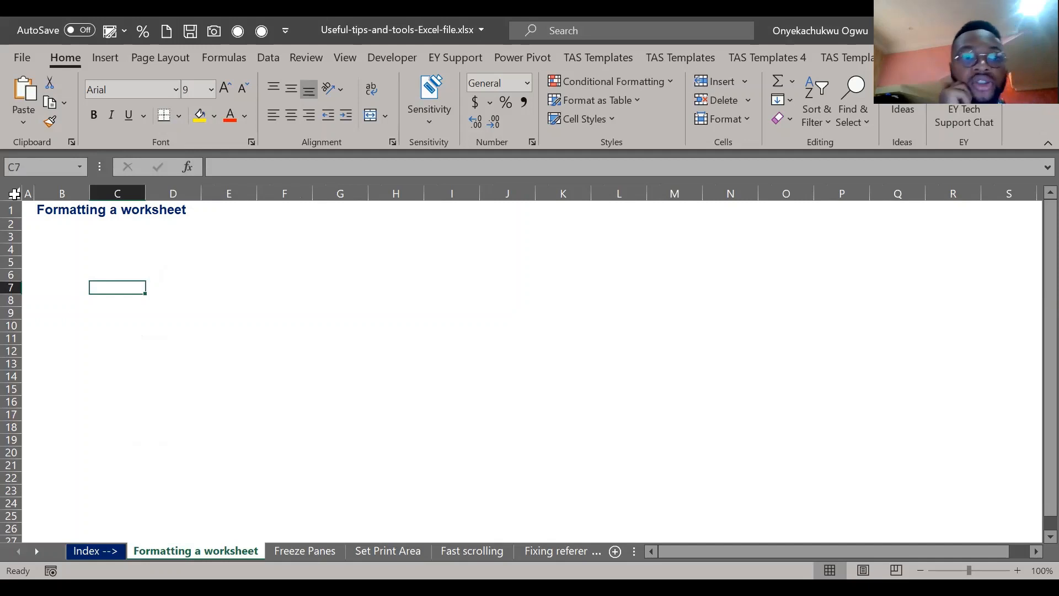
key(ctrl+a)
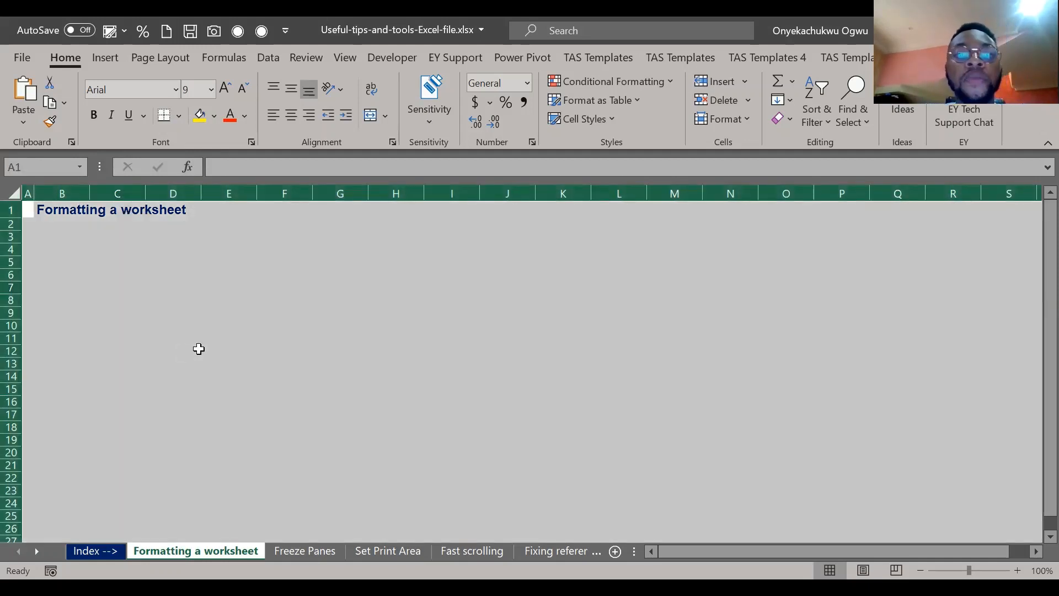
key(alt+Tab)
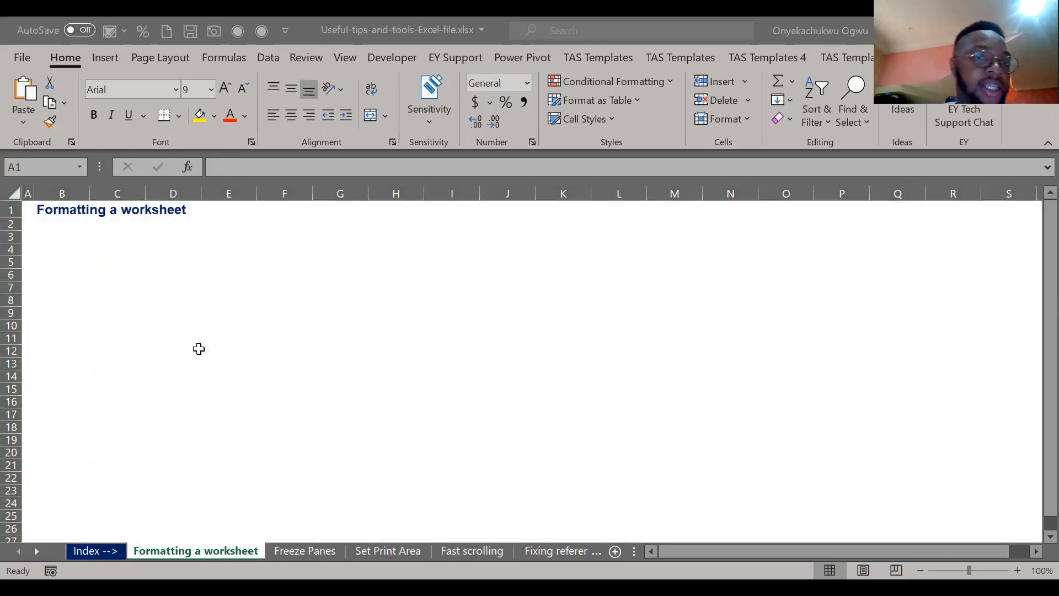
key(alt+Tab)
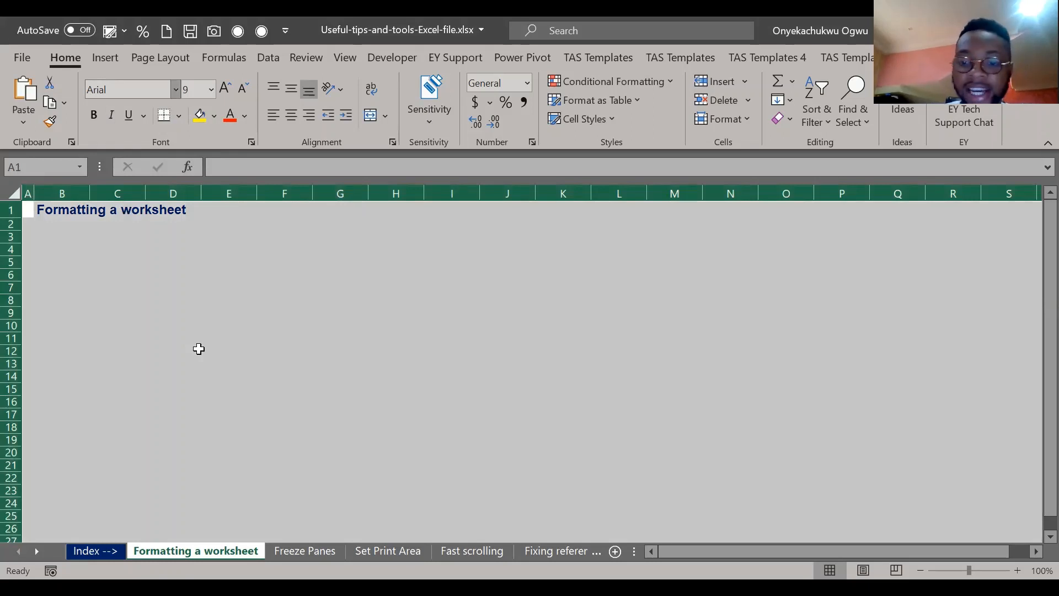
click(211, 89)
click(198, 149)
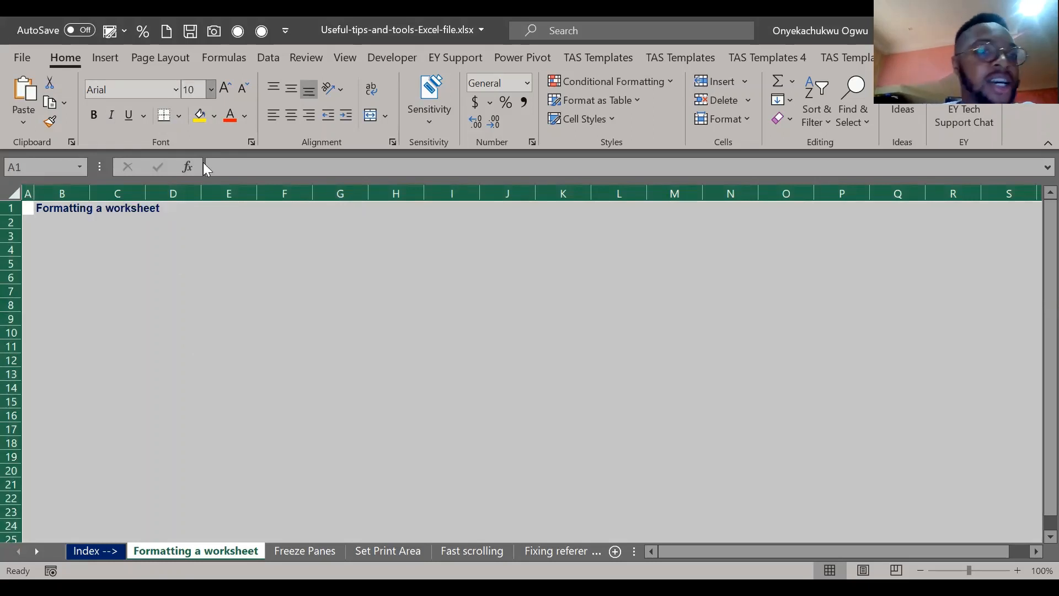
click(277, 277)
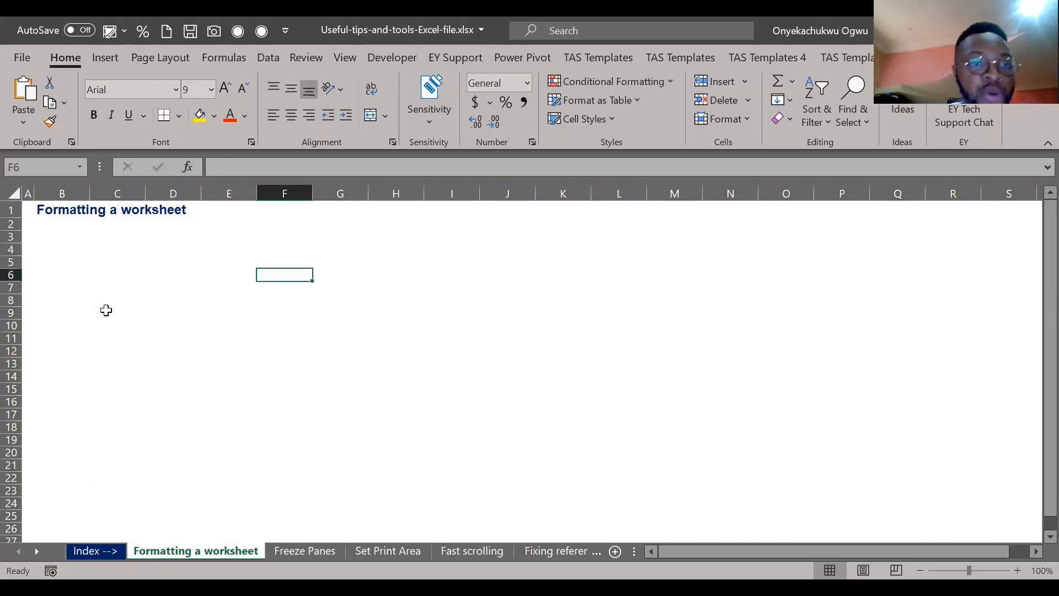
Step: Try the test entry hff in cell C5 and discard it
click(133, 267)
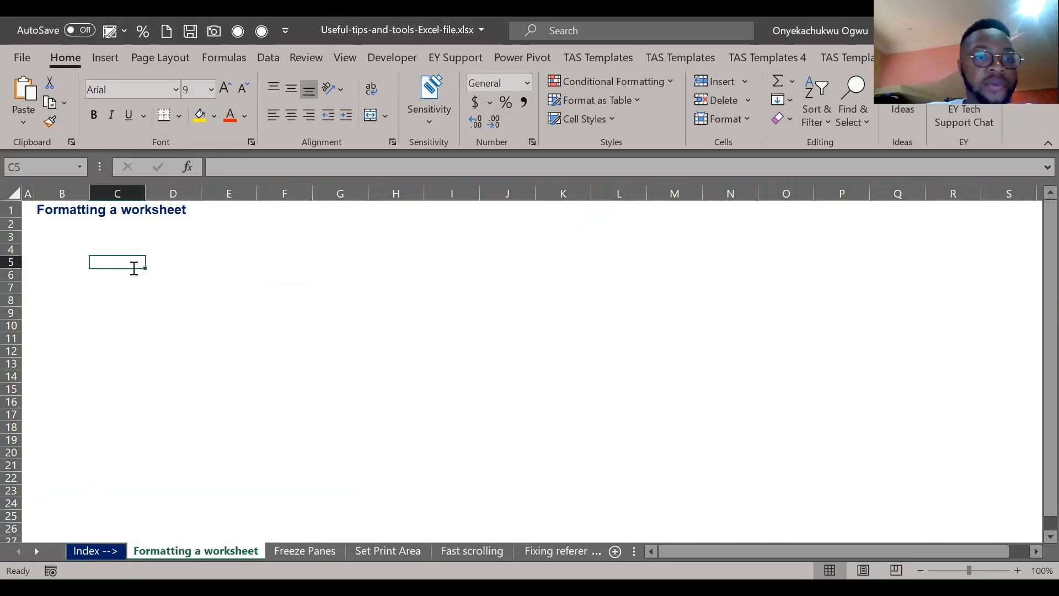
text(hff)
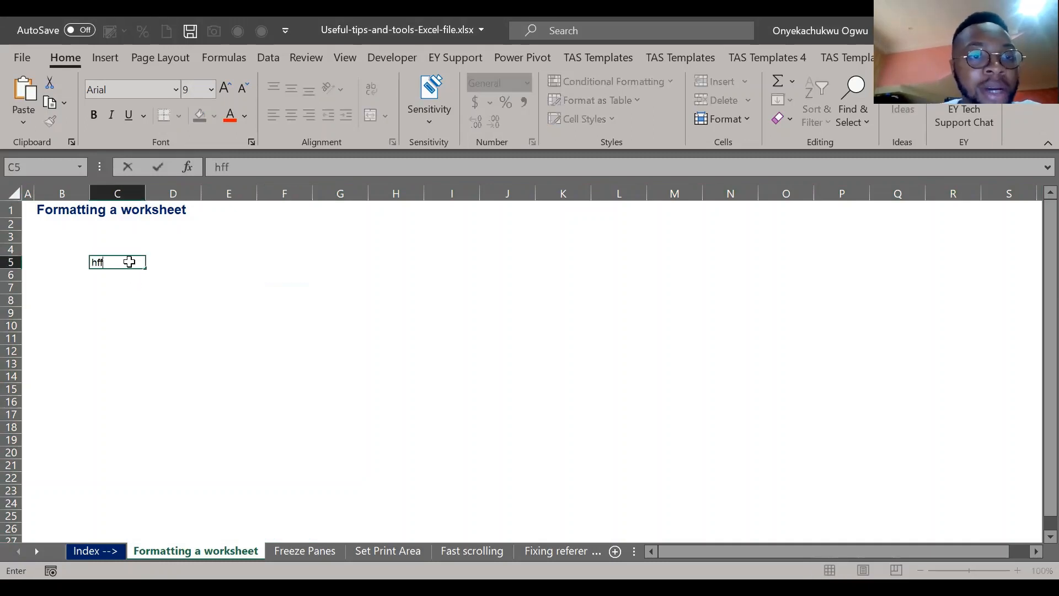
key(Escape)
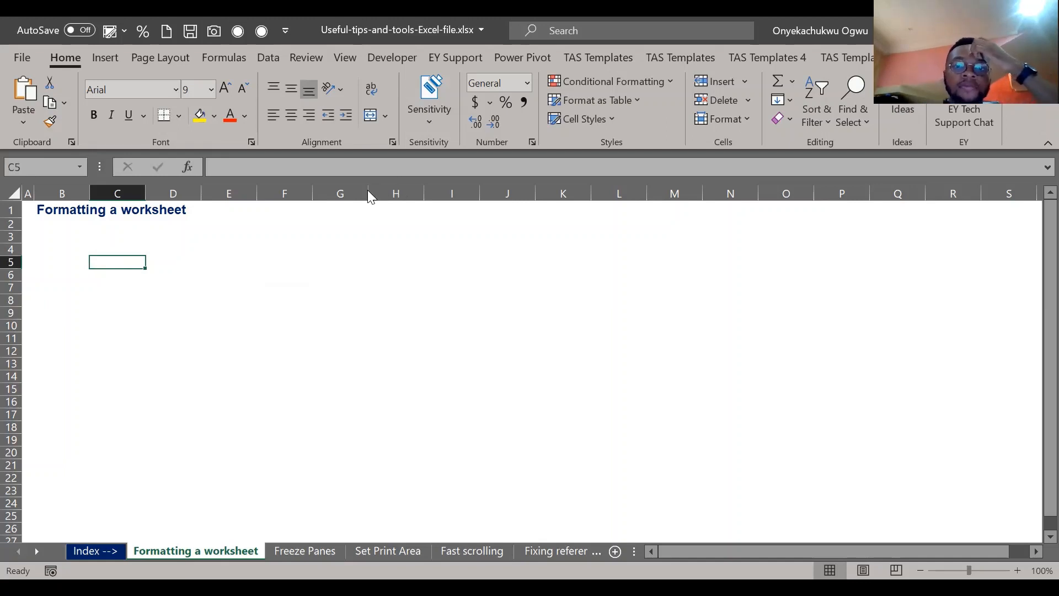
Step: Narrow column G slightly and go to the Freeze Panes sheet
drag(367, 191, 360, 190)
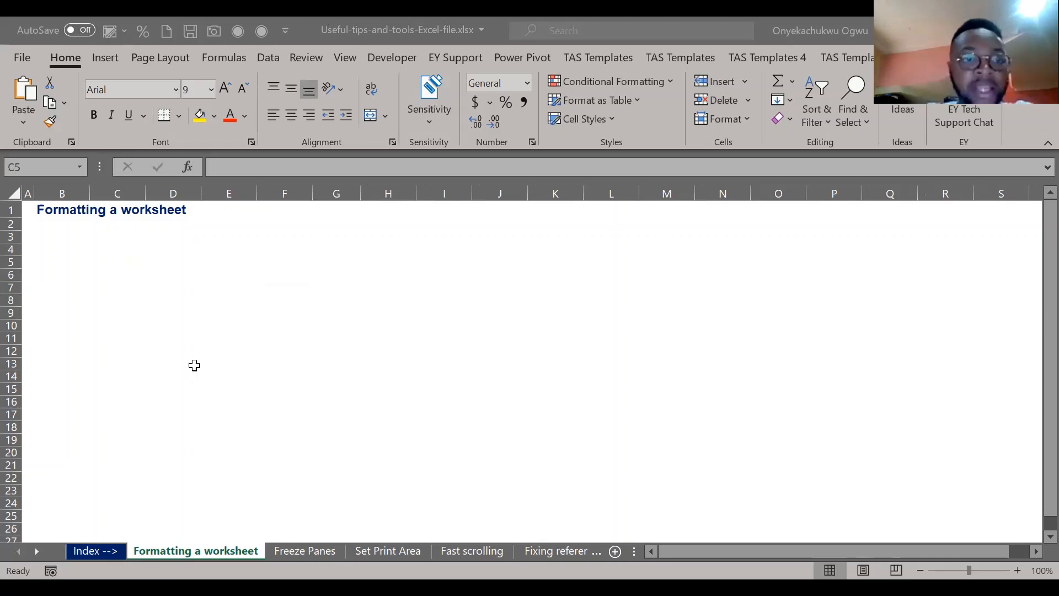
key(ctrl+Page_Down)
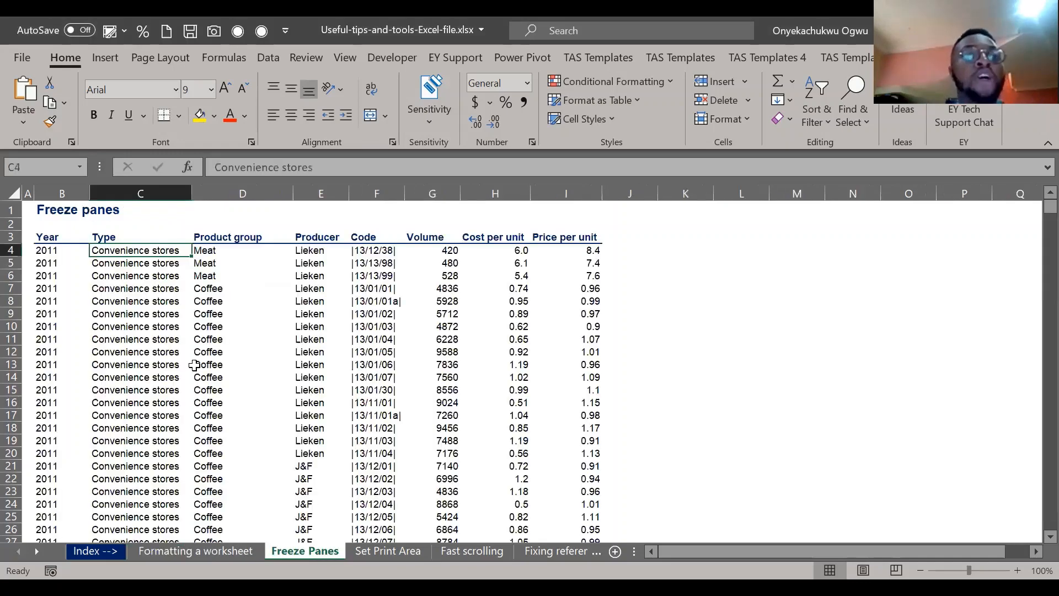
Step: Look through the Freeze Panes data down to about row 100 and compare it with the column headings in row 3
click(103, 302)
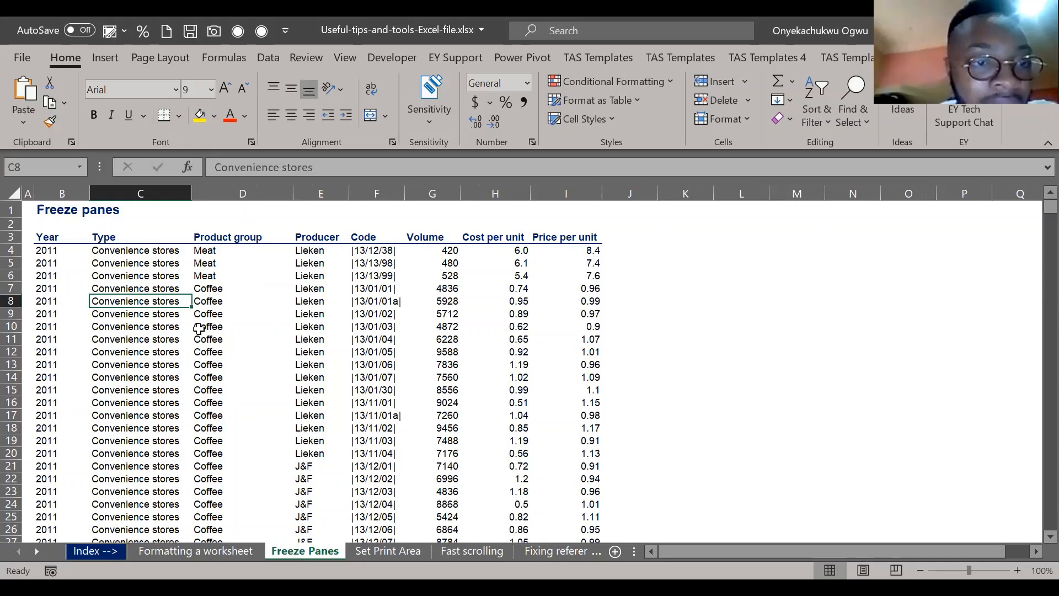
scroll(199, 329, down, 18)
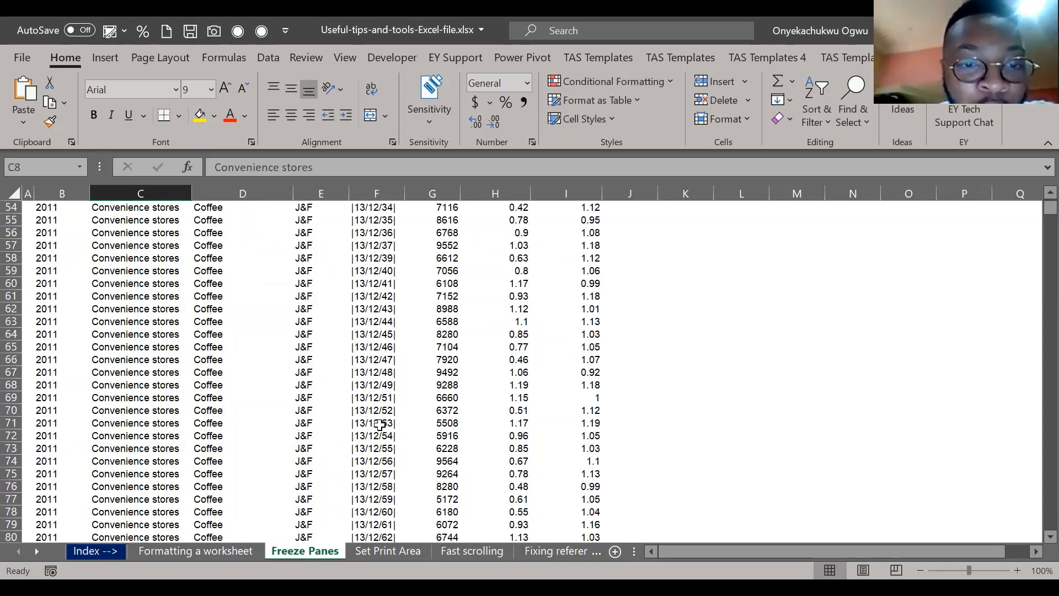
click(378, 422)
click(304, 430)
scroll(304, 431, down, 7)
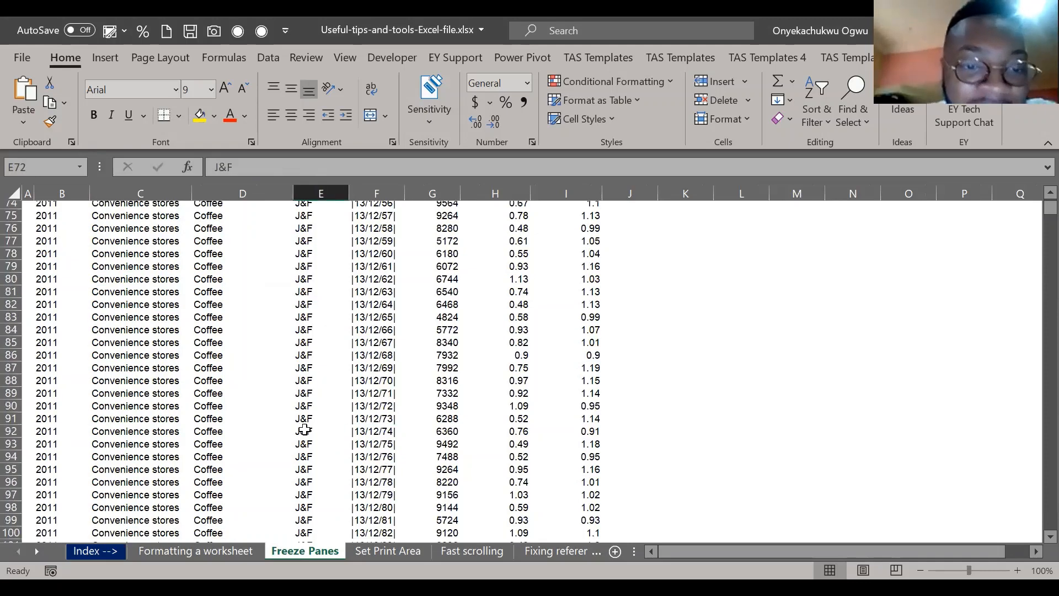
scroll(329, 254, up, 20)
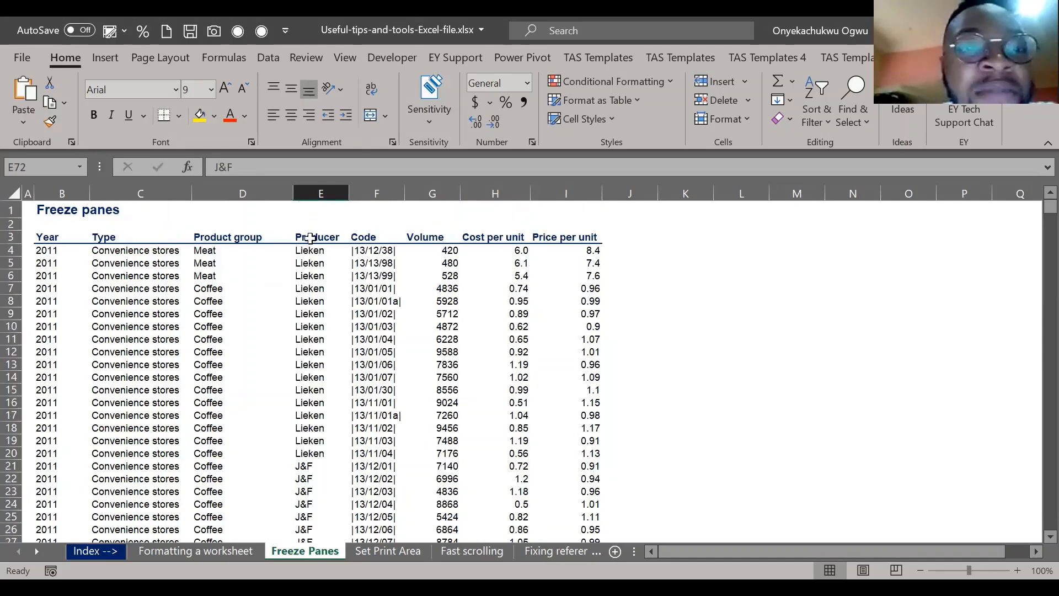
click(309, 238)
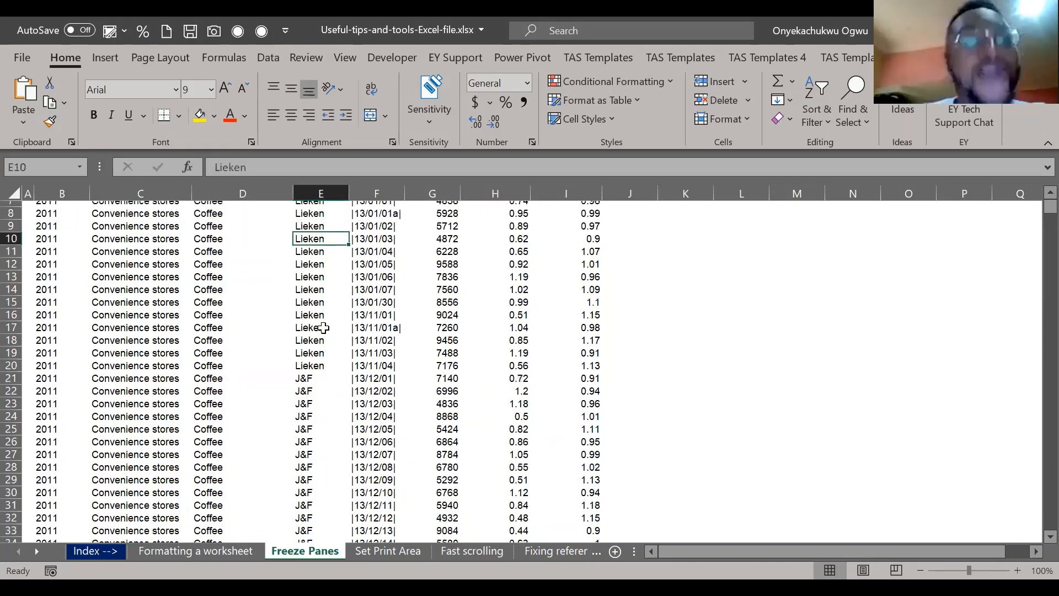
Step: Examine the Volume and Price per unit values beyond row 200 and relate them back to the headings in row 3
scroll(323, 328, down, 20)
scroll(323, 328, down, 20)
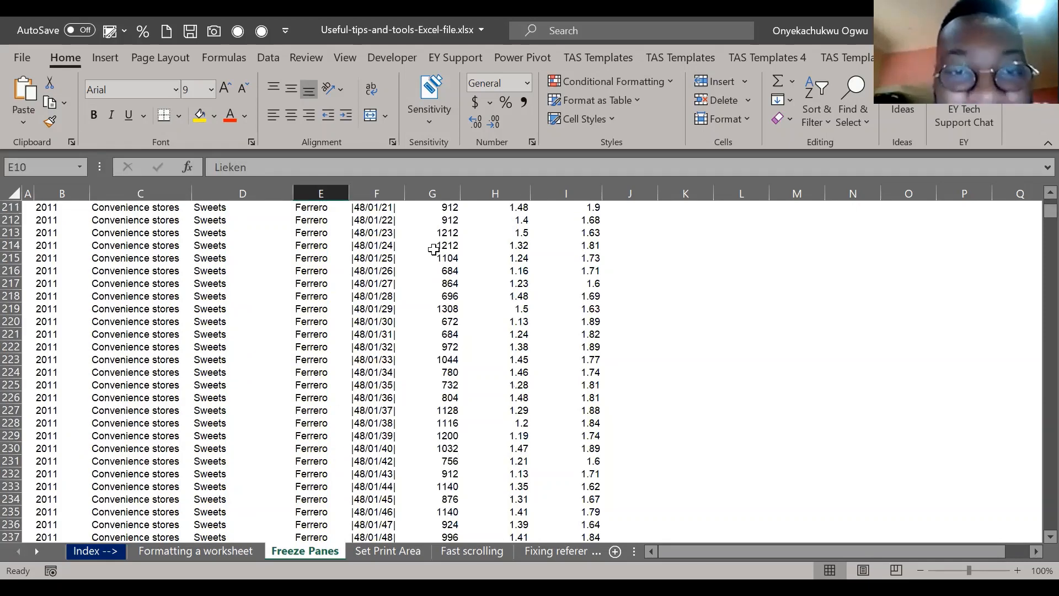
click(446, 422)
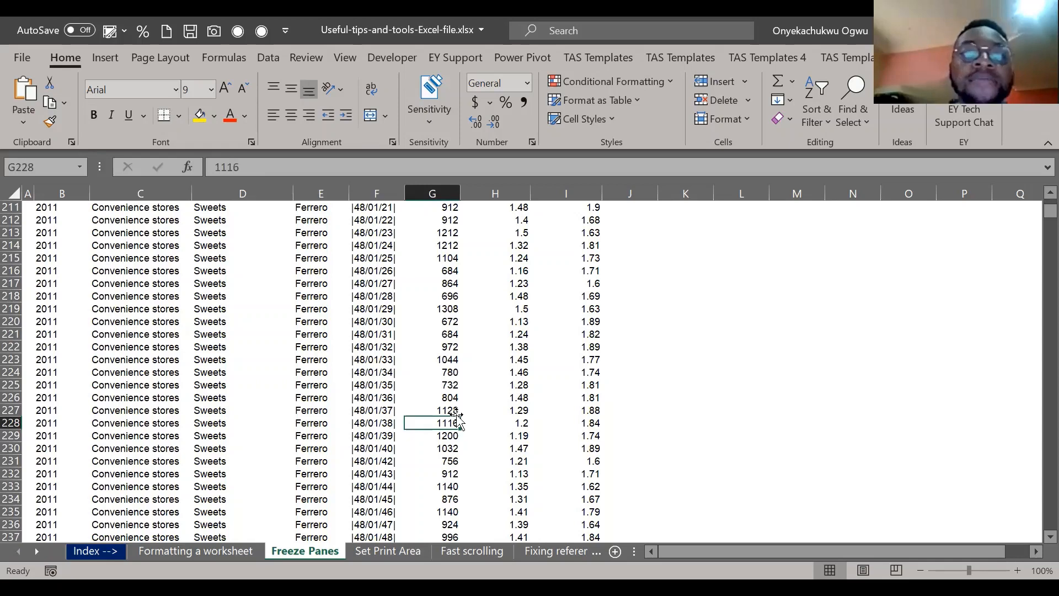
scroll(449, 380, up, 20)
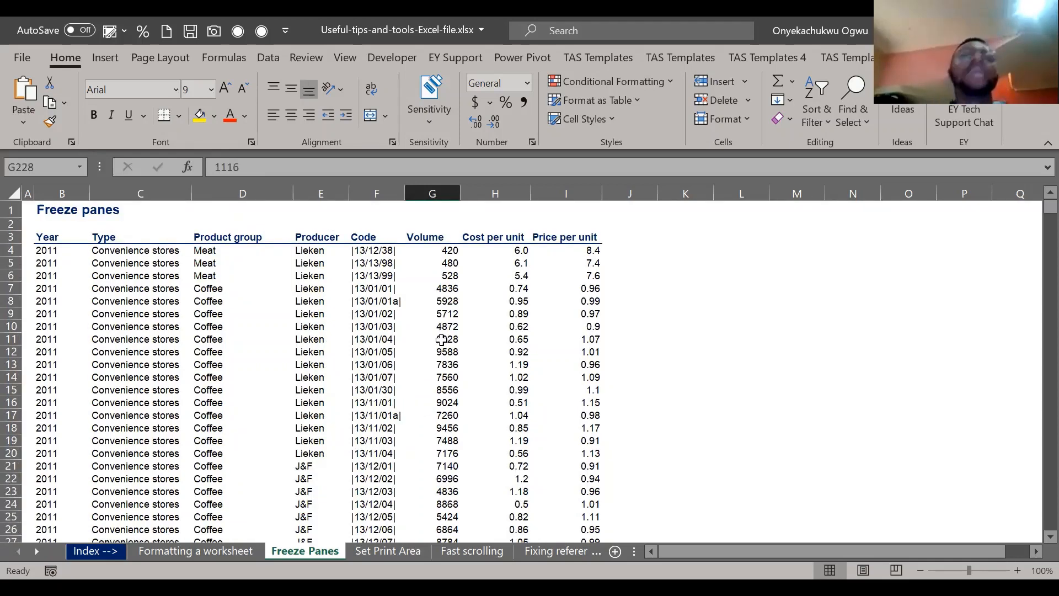
scroll(441, 339, down, 20)
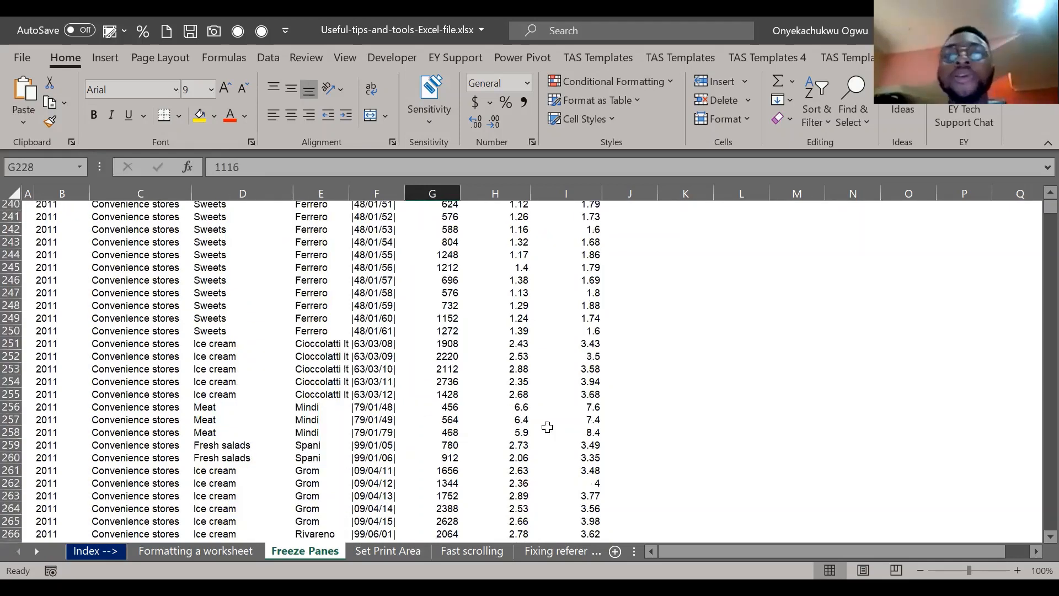
scroll(537, 424, down, 1)
click(535, 423)
scroll(535, 423, up, 20)
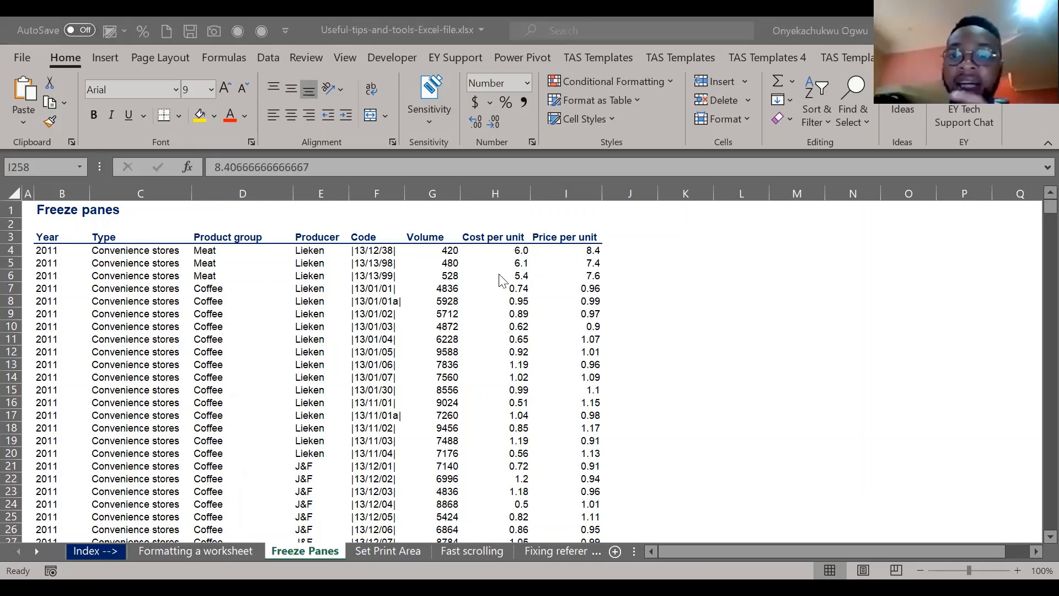
click(378, 298)
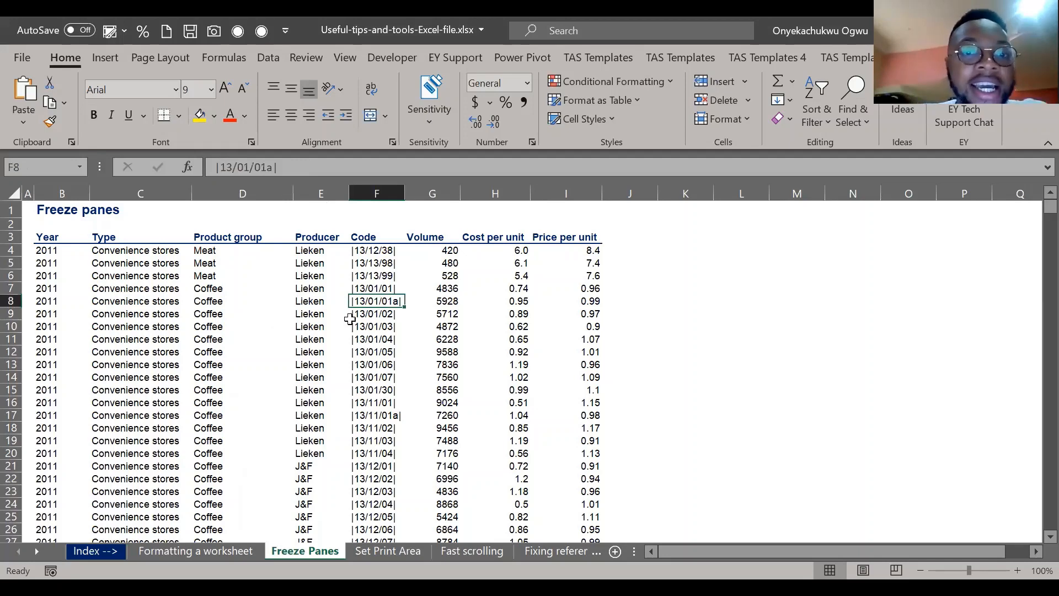
Step: Look through the Freeze Panes rows down to about row 59 and return to the first data rows below the headings
click(282, 299)
scroll(281, 299, down, 10)
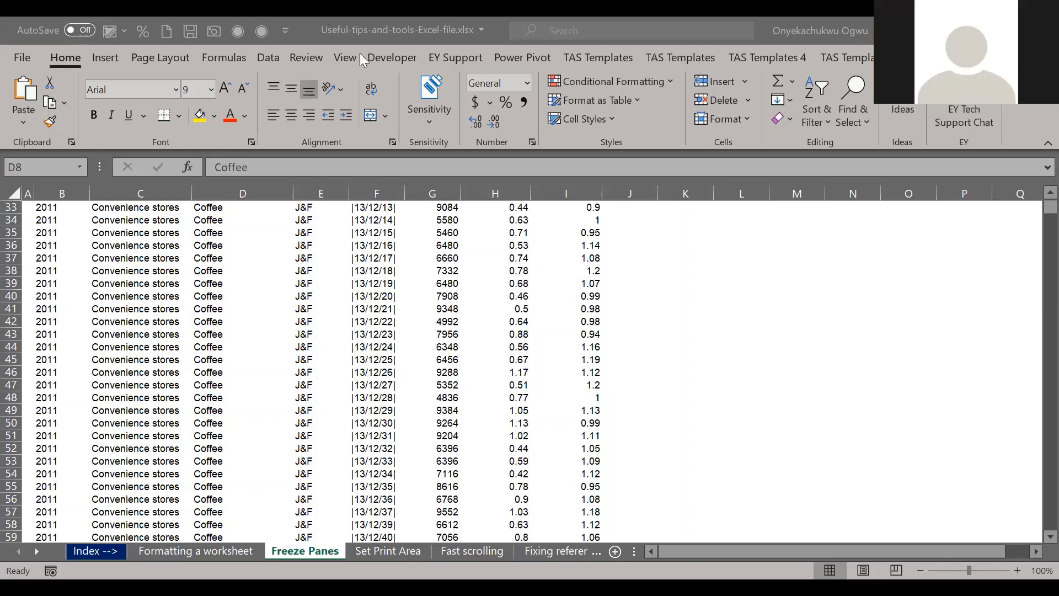
click(435, 287)
key(ctrl+Up)
key(Down)
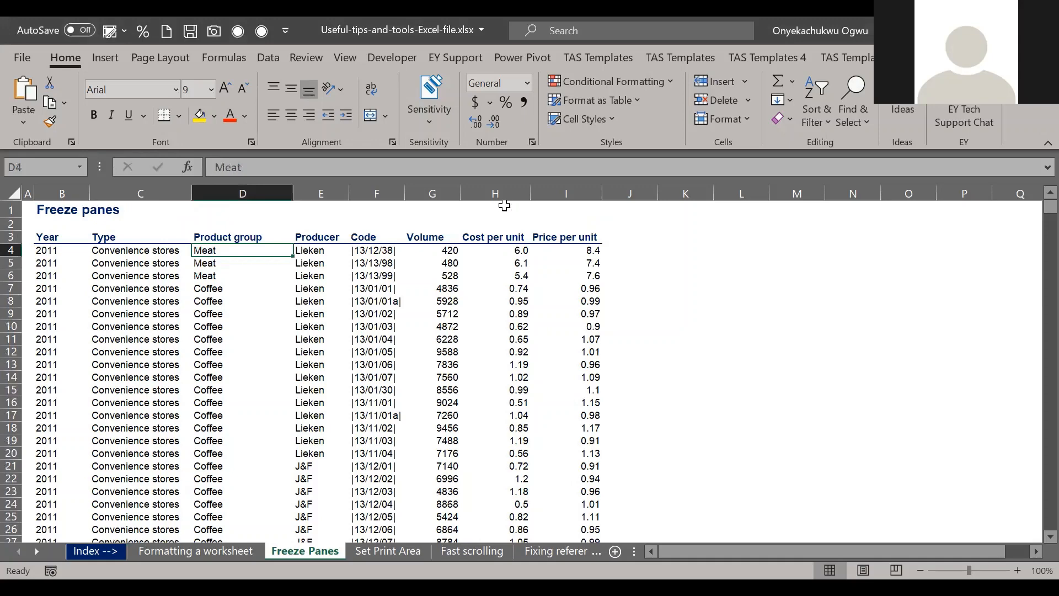
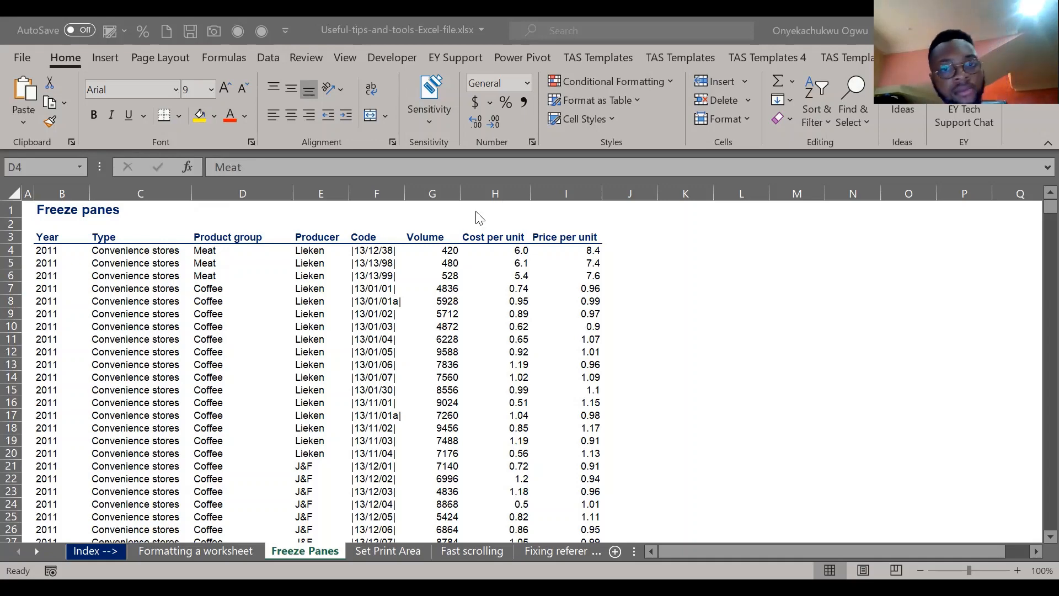
click(160, 285)
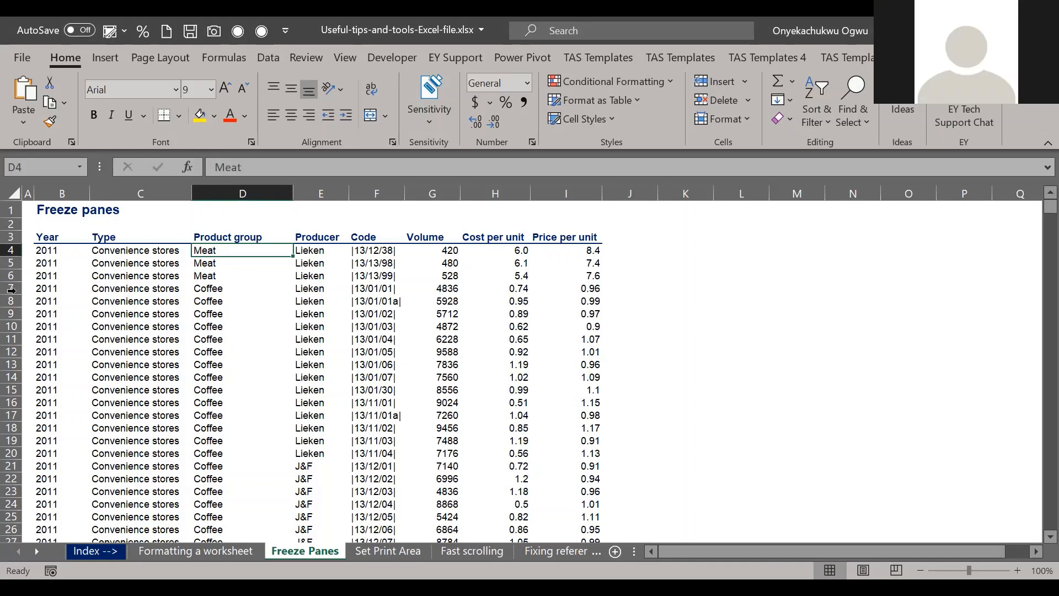
click(156, 273)
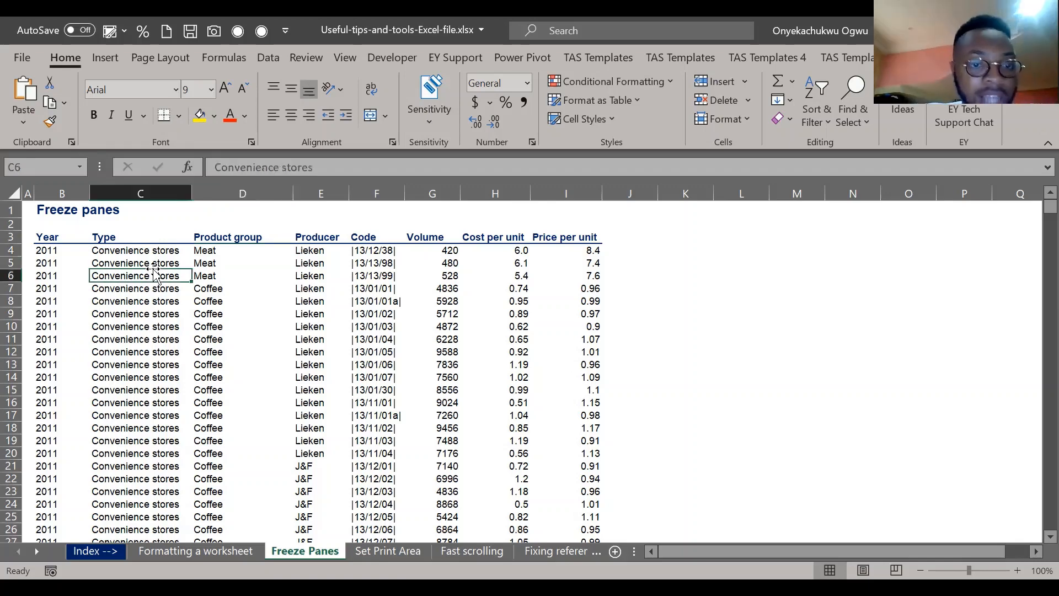
click(154, 264)
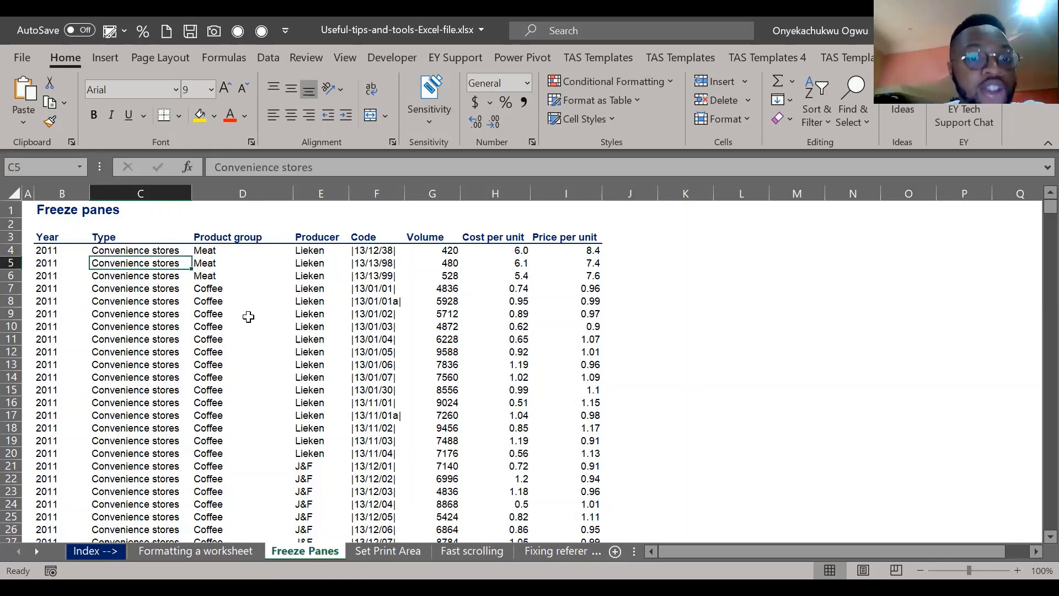
Step: Examine the Product group values down to about row 375 and go back to the headings in row 3
scroll(249, 317, down, 18)
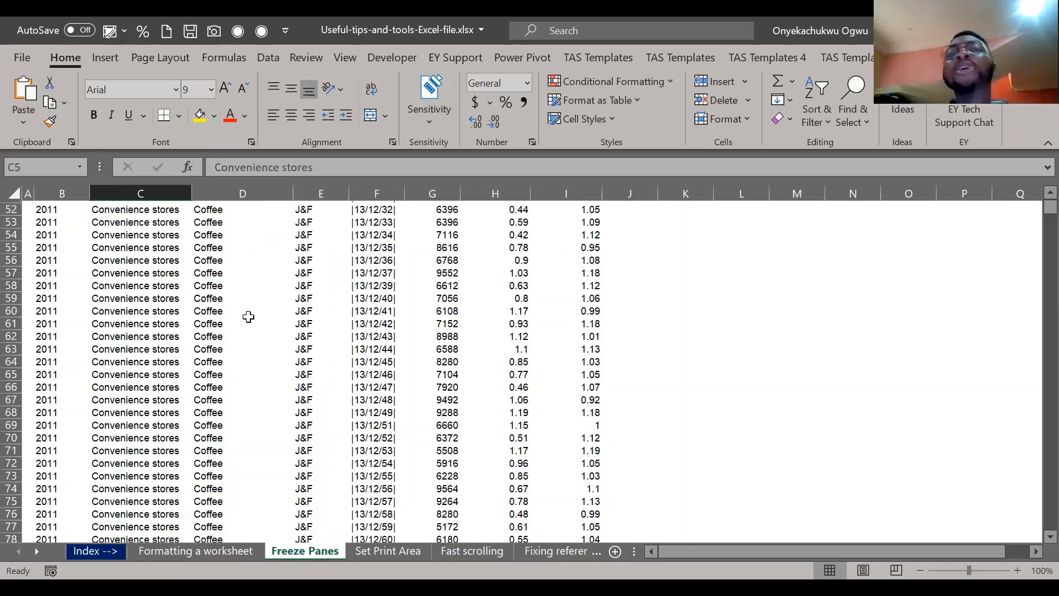
scroll(249, 317, down, 20)
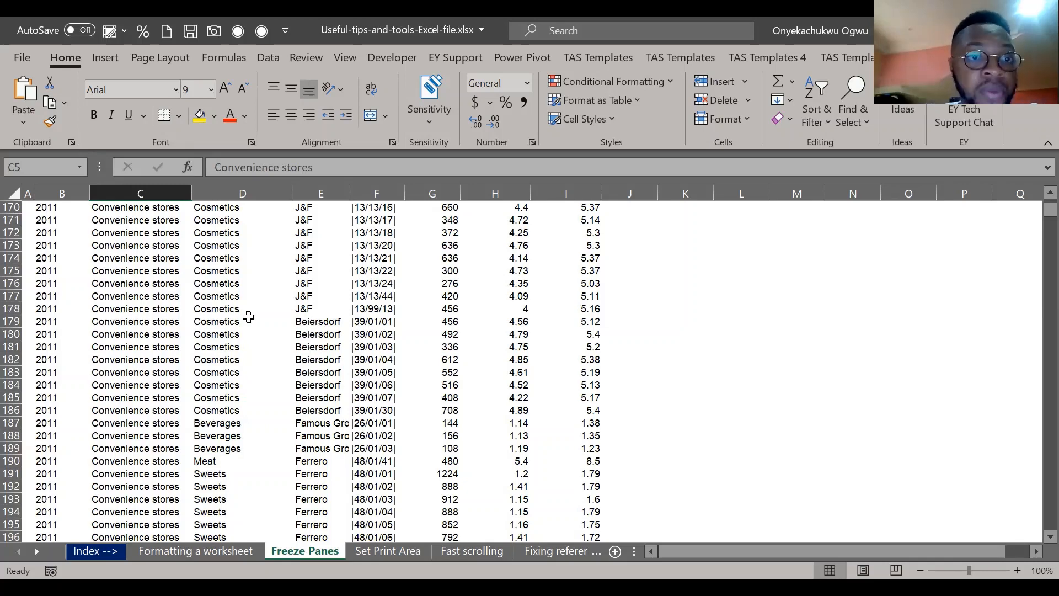
scroll(249, 316, up, 20)
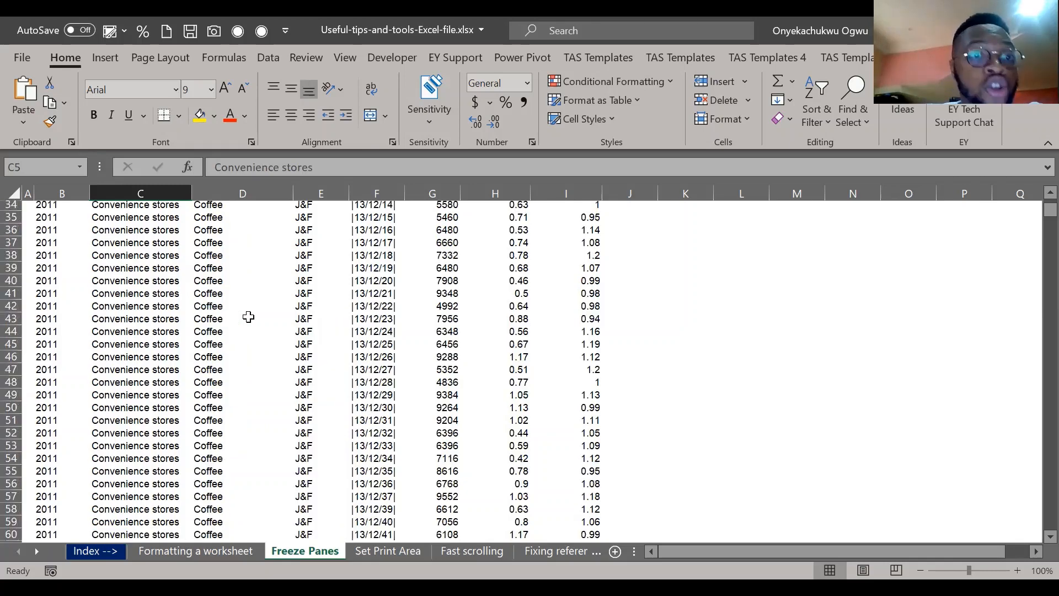
scroll(249, 316, down, 20)
scroll(249, 316, down, 20)
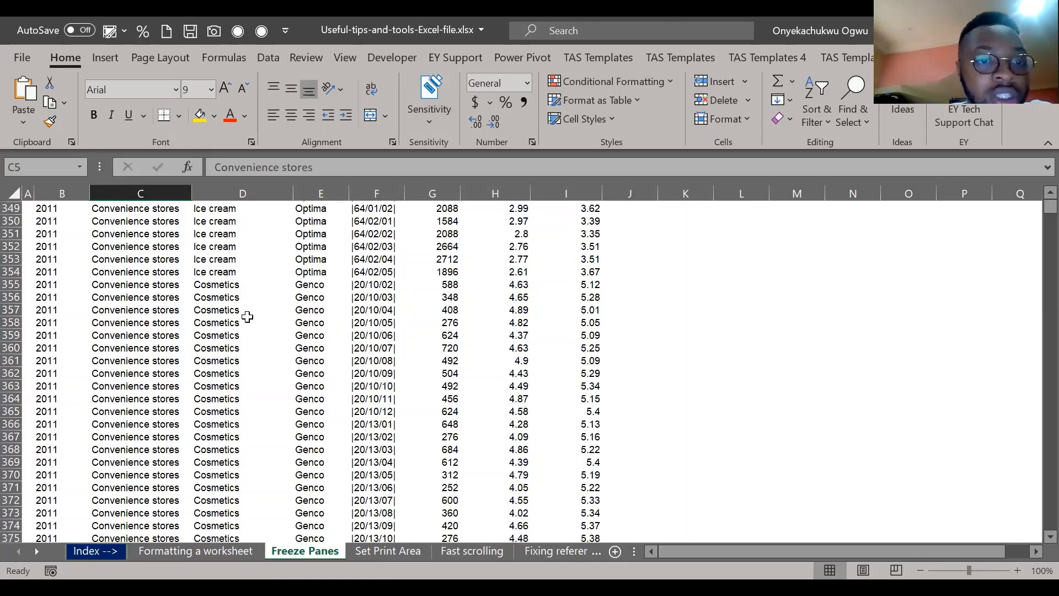
click(229, 347)
scroll(229, 347, up, 5)
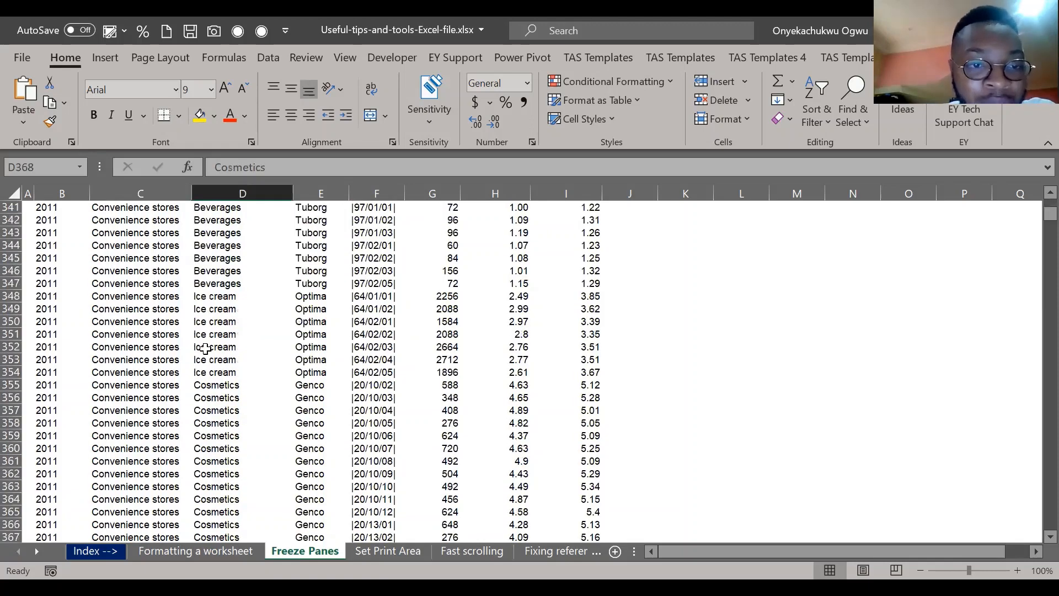
click(205, 347)
click(249, 431)
scroll(249, 431, up, 4)
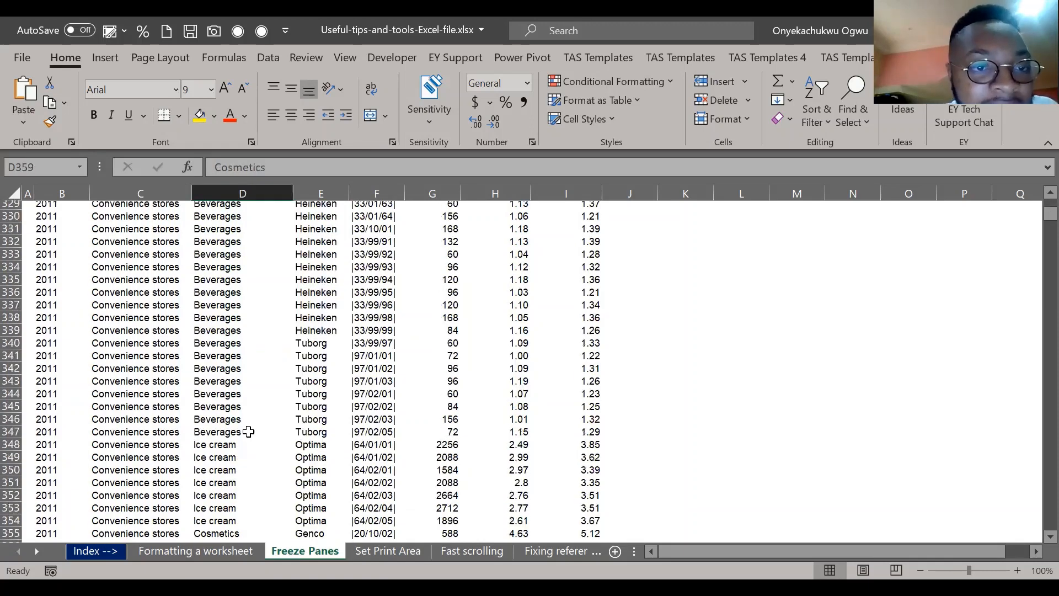
scroll(249, 431, up, 20)
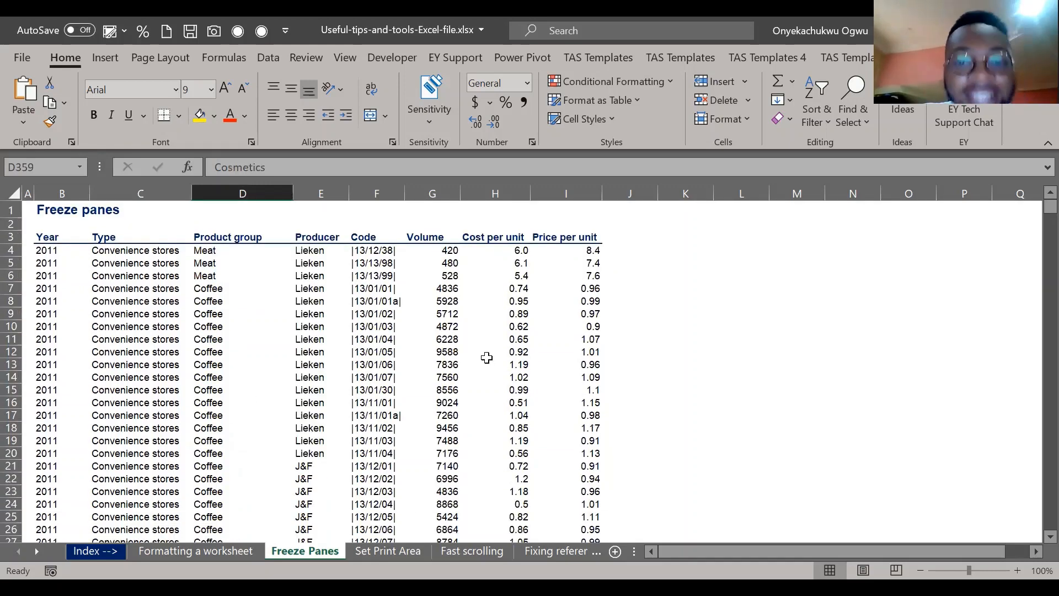
Step: Compare the Cost per unit value in row 142 with its heading in row 3
scroll(486, 357, down, 20)
scroll(487, 300, down, 10)
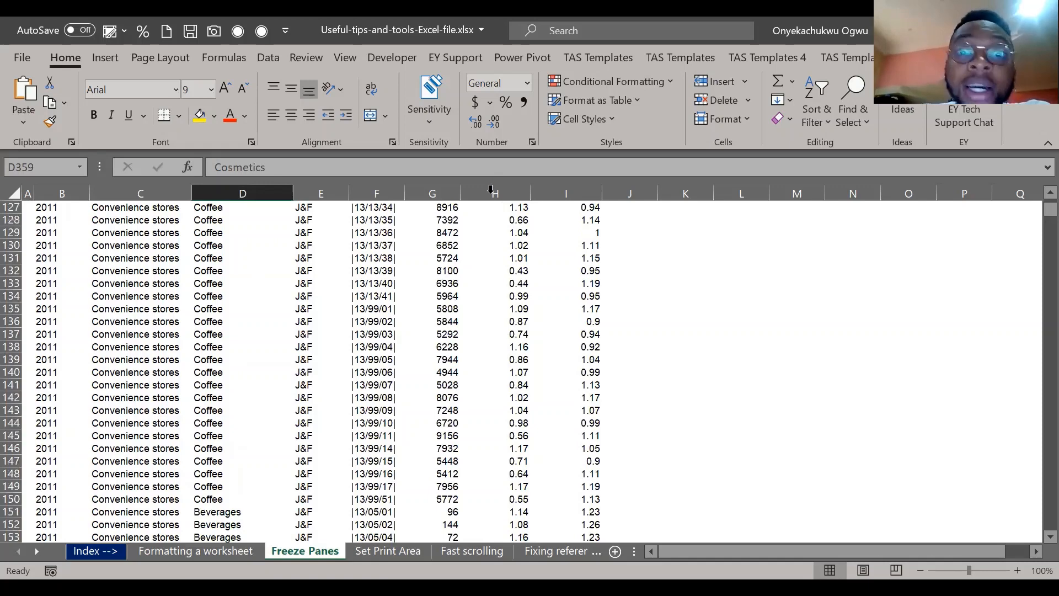
click(515, 398)
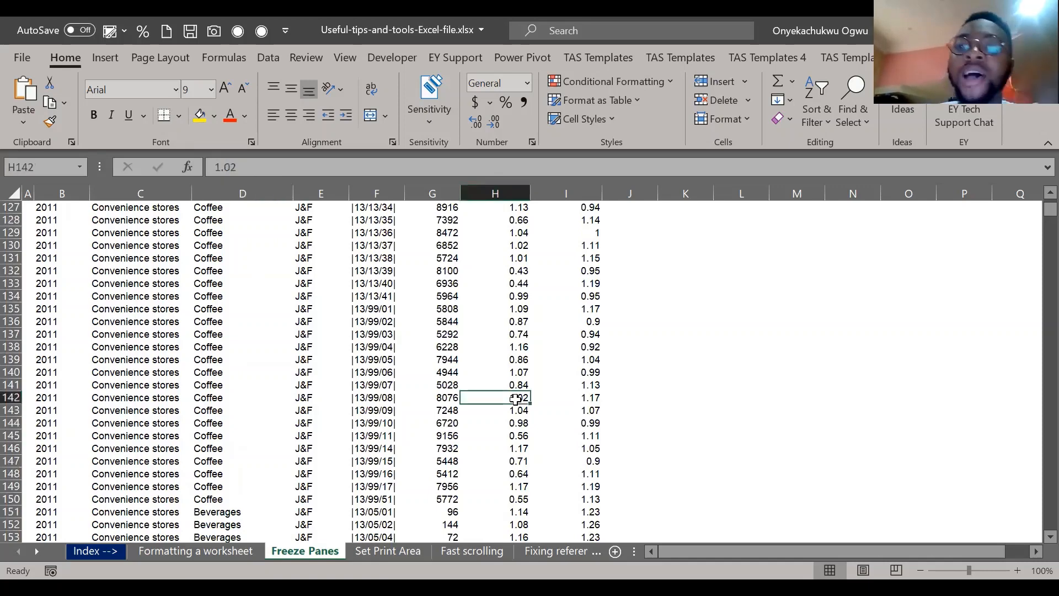
scroll(515, 398, up, 20)
scroll(515, 398, up, 10)
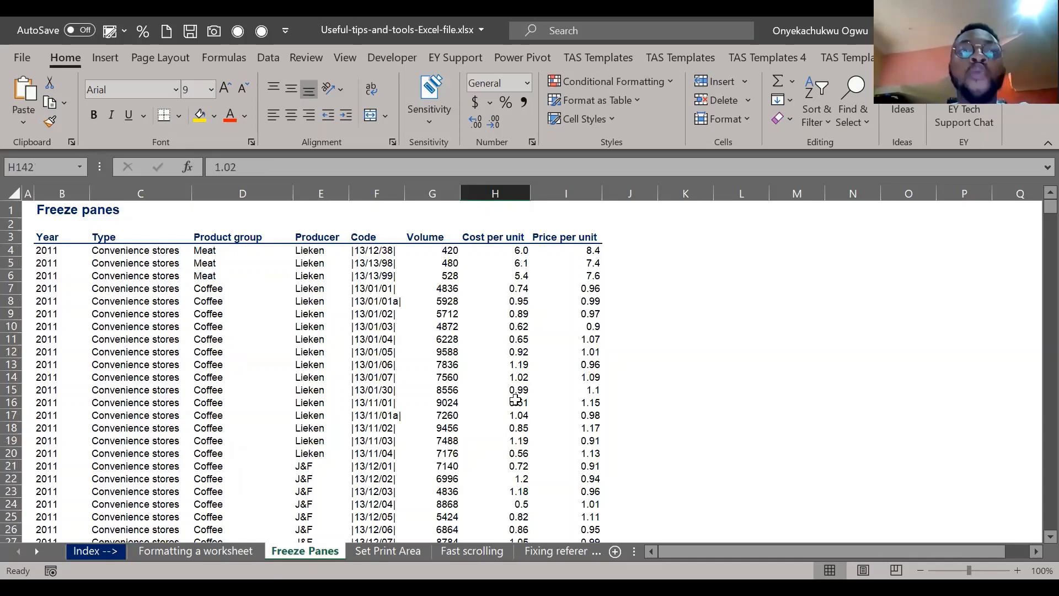
key(alt+Tab)
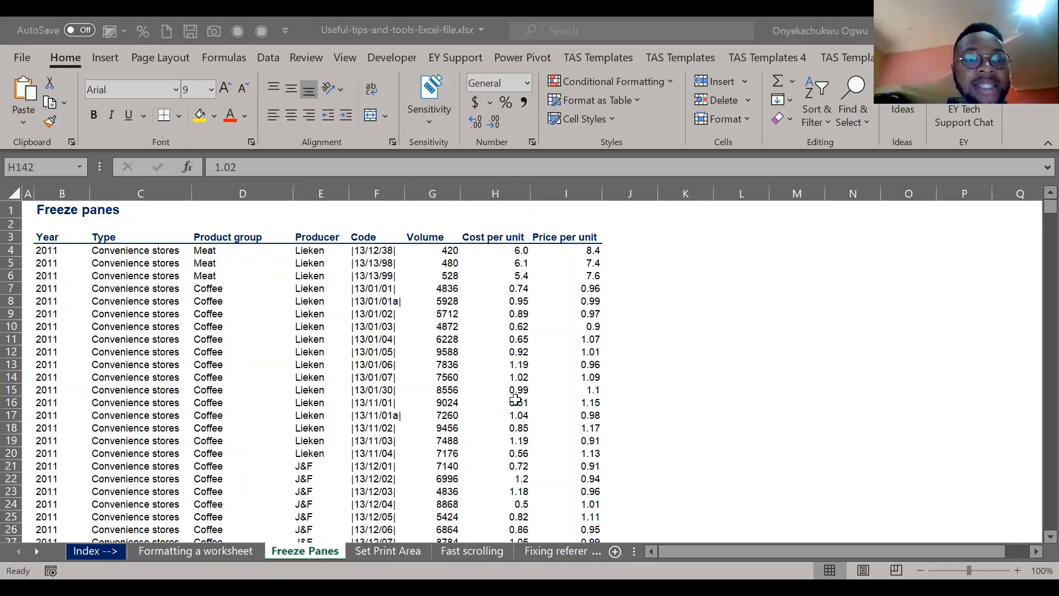
Step: Select the heading cells B3:I3, from Year to Price per unit
click(147, 247)
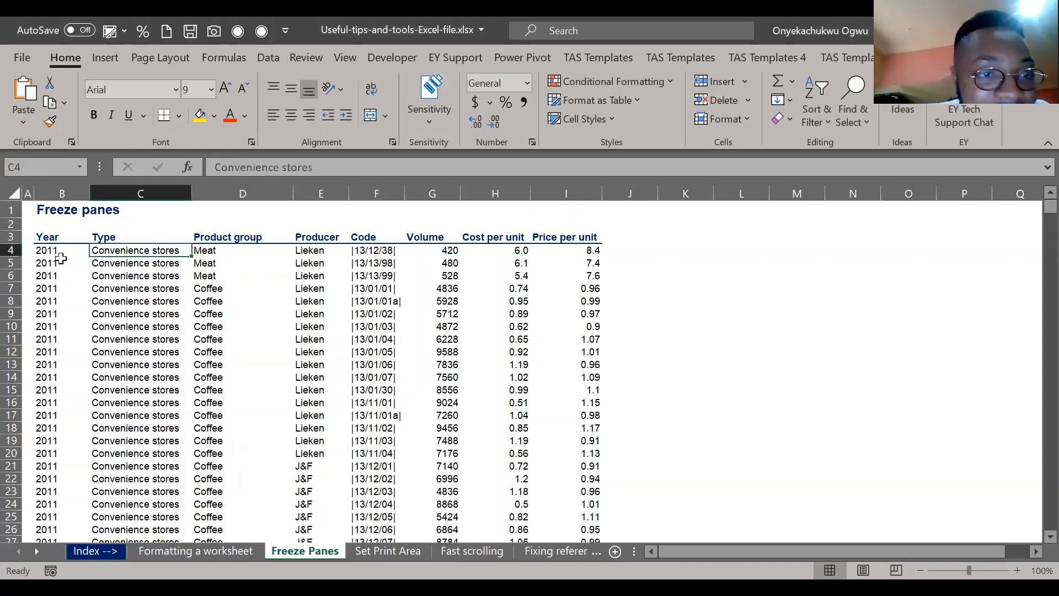
key(Up)
key(Left)
key(shift+Right)
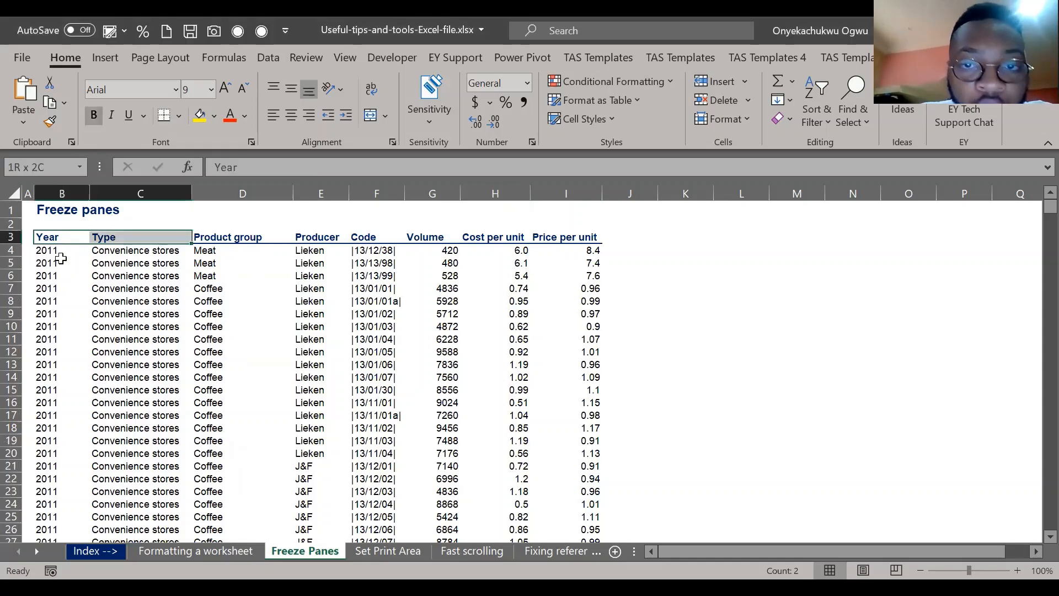
key(ctrl+shift+Right)
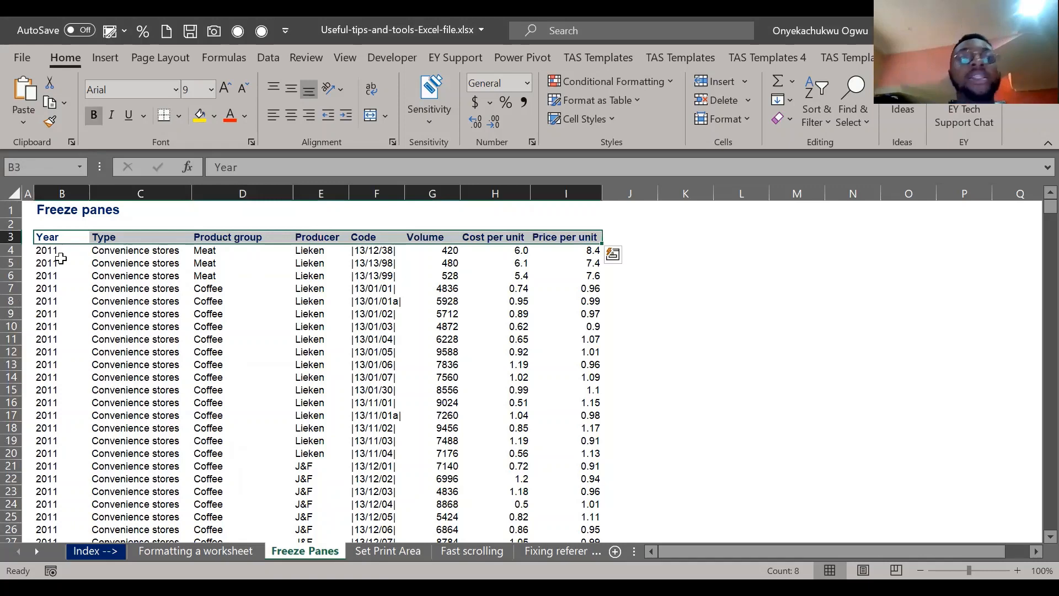
Step: Look through the data beyond row 300 and return to the top of the sheet
click(164, 348)
scroll(164, 349, down, 20)
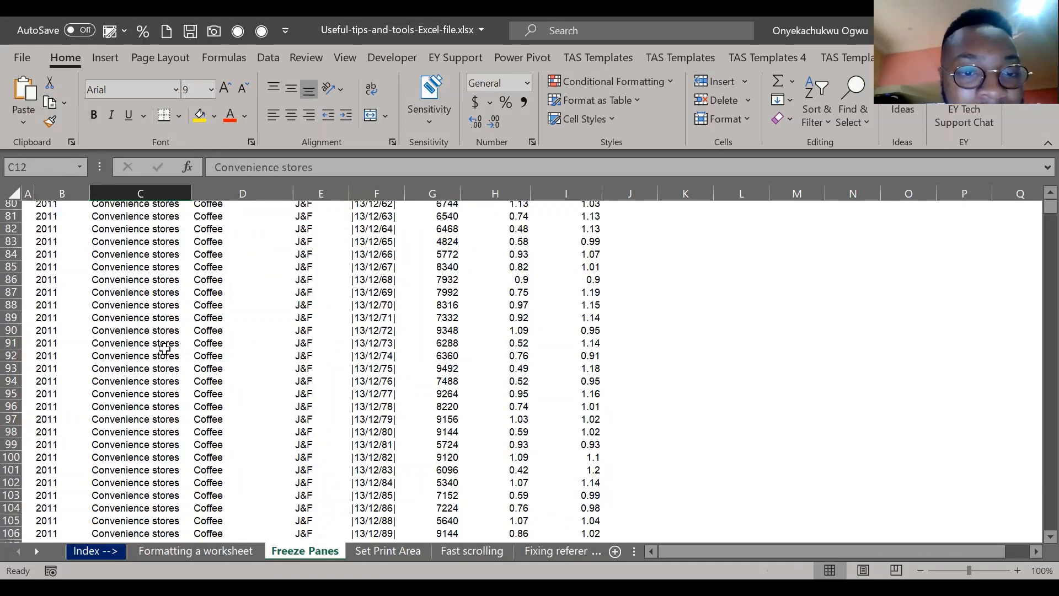
scroll(165, 348, down, 20)
scroll(164, 349, up, 11)
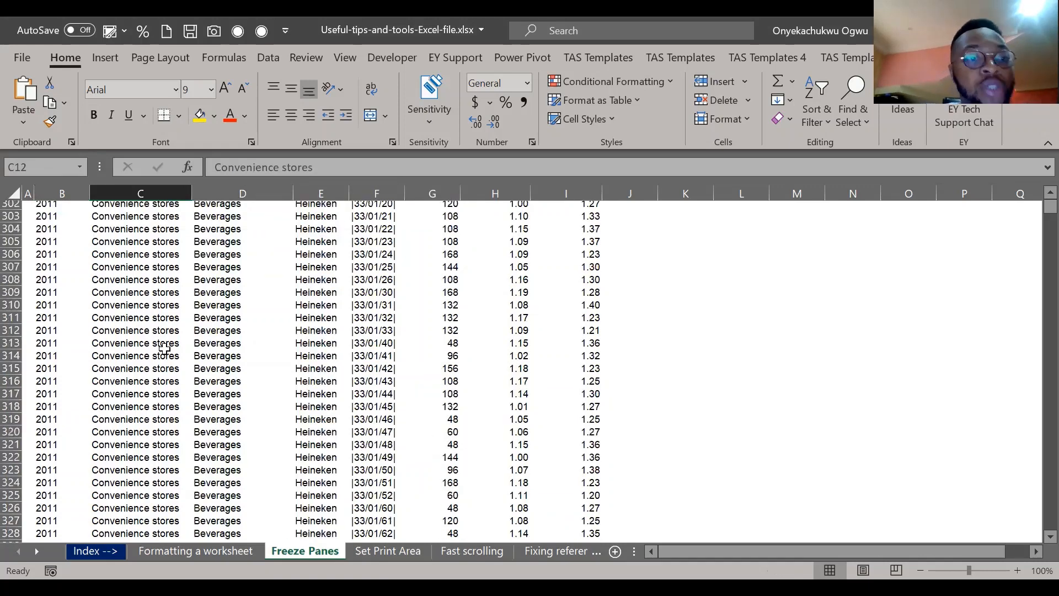
scroll(164, 349, up, 20)
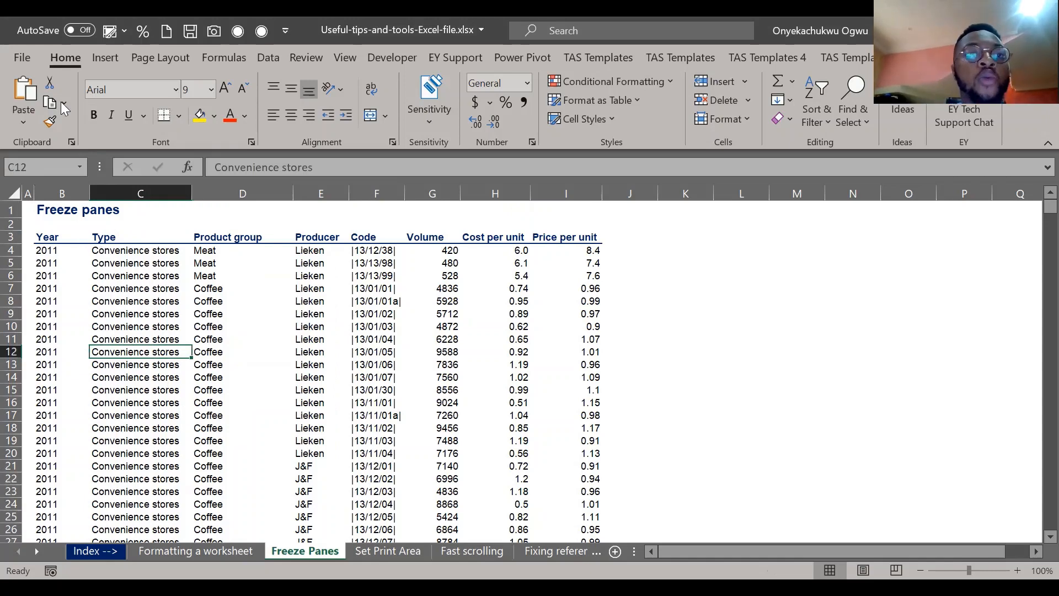
Step: Select cell C4, view the Freeze Panes options and dismiss them without choosing one
click(140, 250)
click(335, 62)
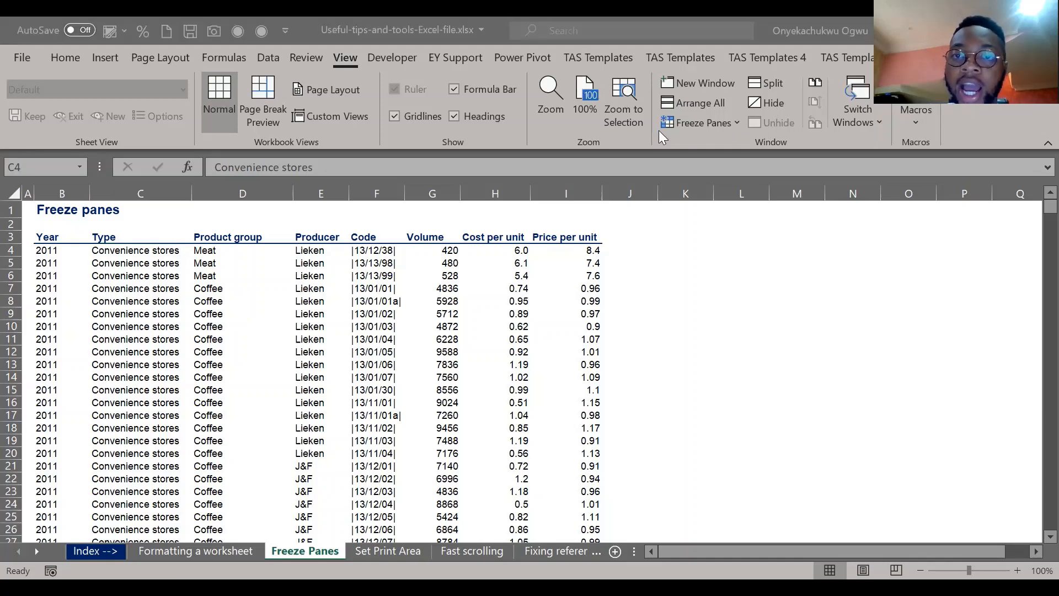
click(687, 123)
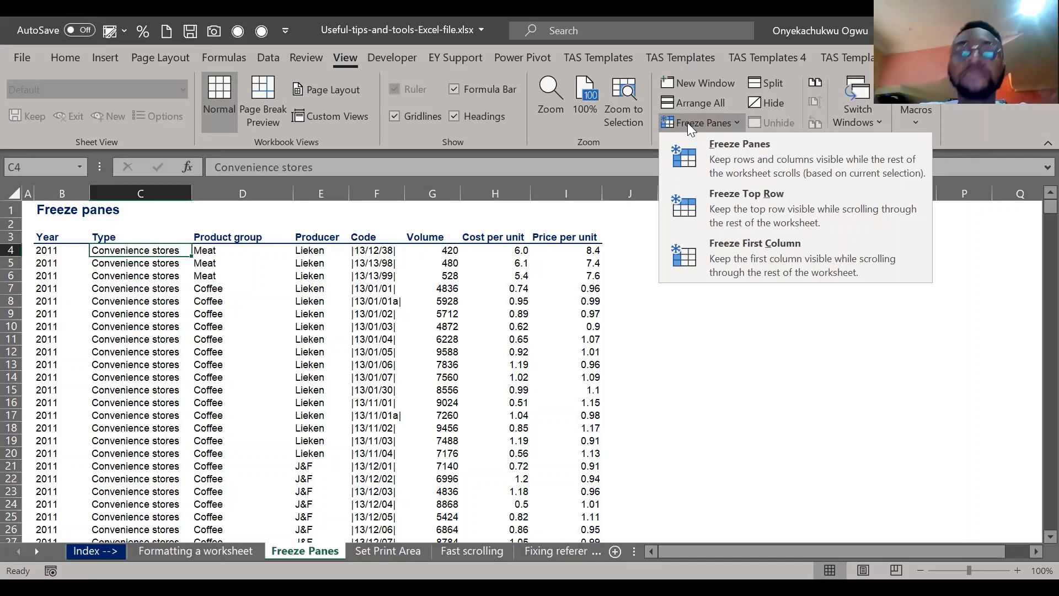
click(333, 248)
Step: Select the whole of heading row 3 and check whether it stays in view down to about row 75
click(111, 254)
click(11, 236)
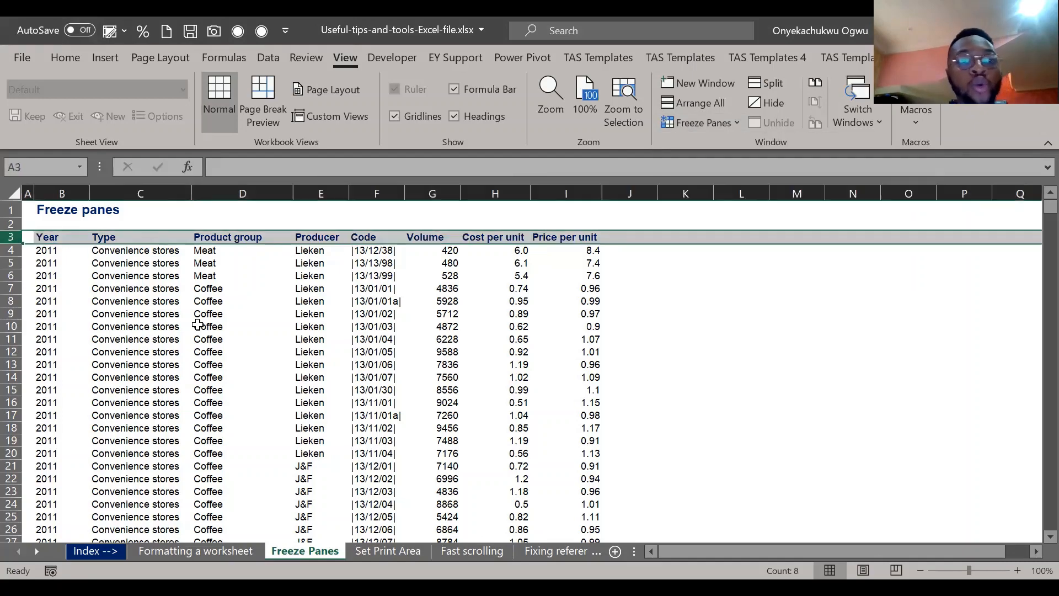
scroll(197, 325, down, 8)
scroll(197, 325, up, 10)
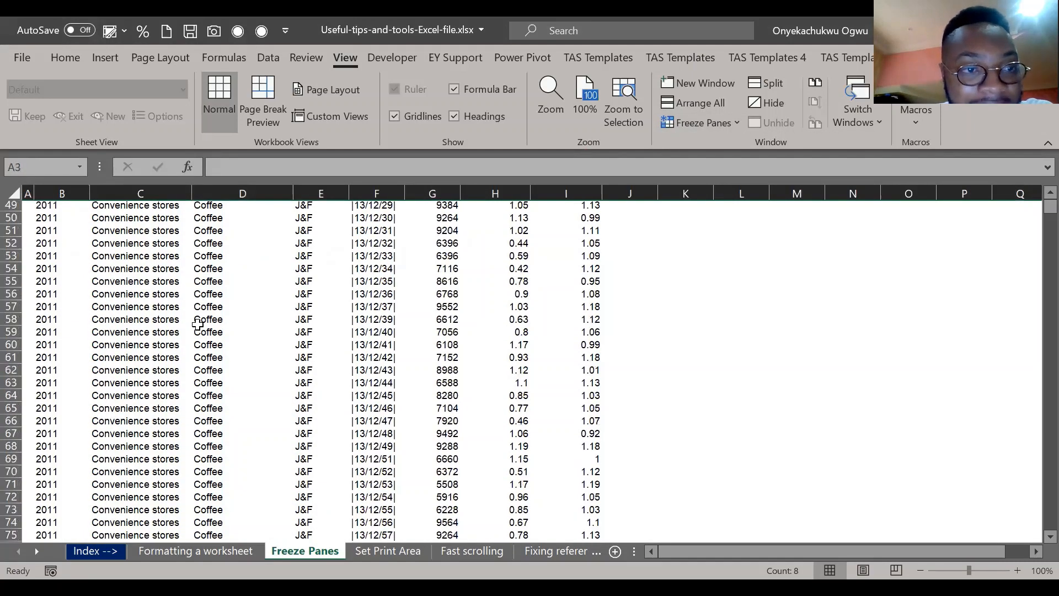
Step: Look across and down the data to about row 129, including the columns to the right, and back to the Year column
click(104, 264)
scroll(105, 269, down, 11)
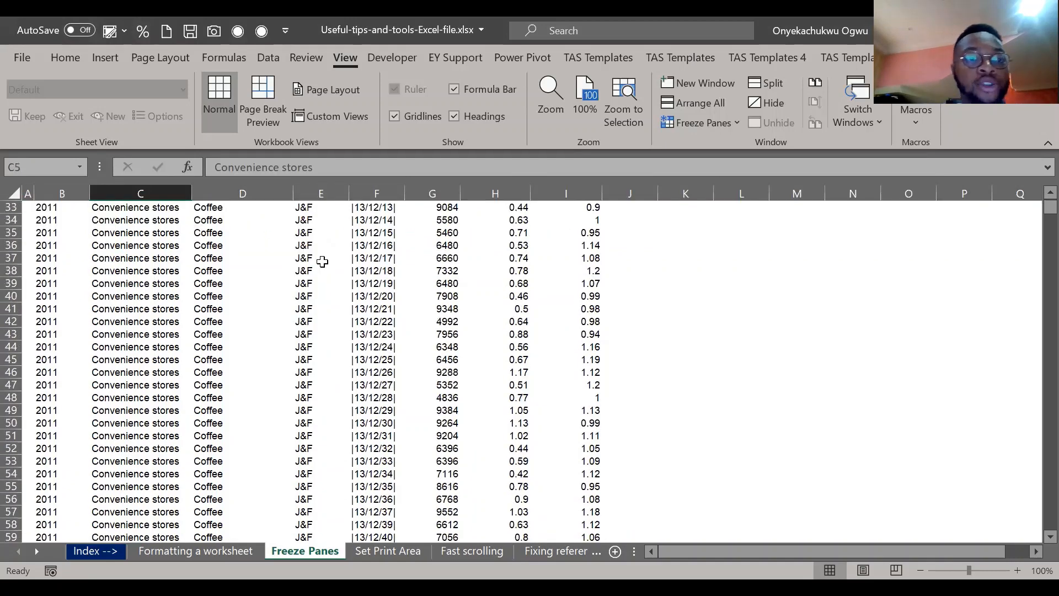
scroll(322, 261, right, 4)
scroll(322, 261, up, 11)
scroll(322, 261, down, 20)
scroll(265, 292, up, 1)
click(213, 321)
scroll(209, 323, left, 4)
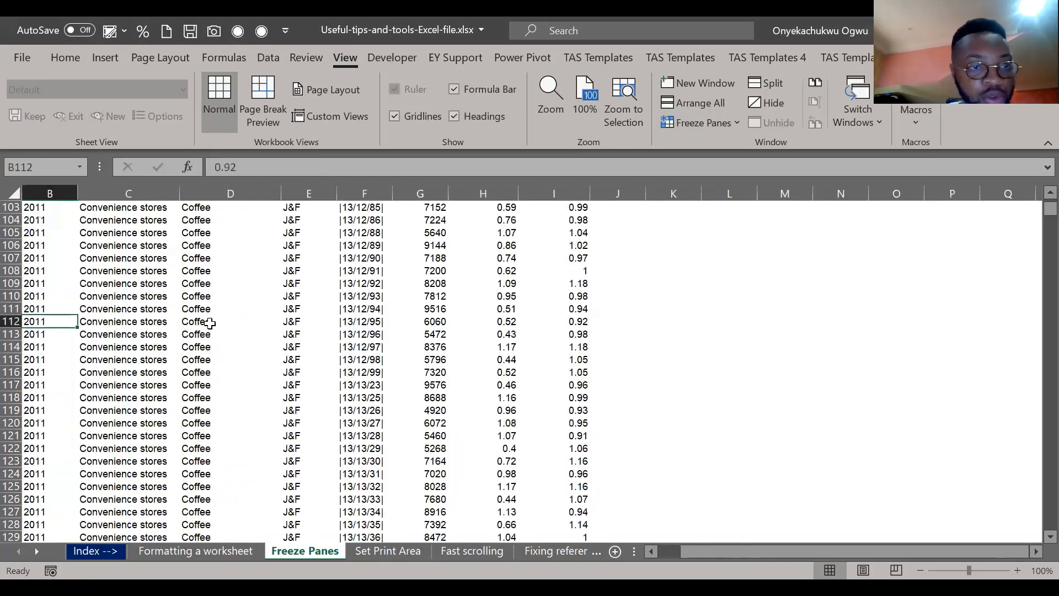
Step: Go to the last rows of the data and select the Price per unit value in row 15103
key(ctrl+Down)
key(Up)
key(Up)
key(Up)
key(Up)
scroll(210, 323, right, 1)
scroll(210, 323, right, 2)
click(359, 309)
click(435, 300)
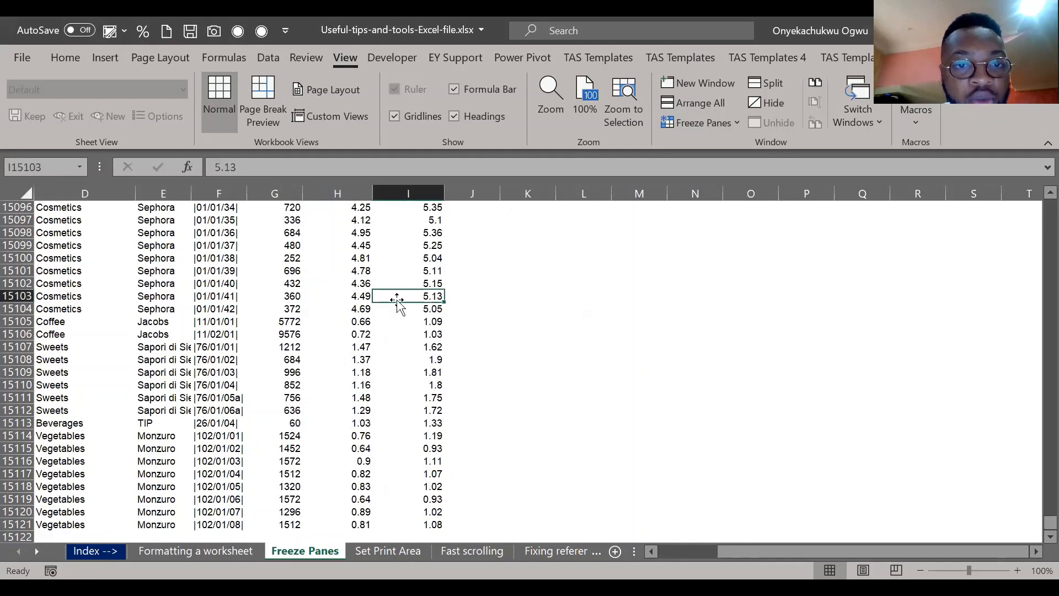
Step: Move back and forth across row 15103 to examine its values from the Year side to Price per unit
key(Left)
key(Left)
key(Left)
key(Left)
key(Left)
key(Left)
key(Left)
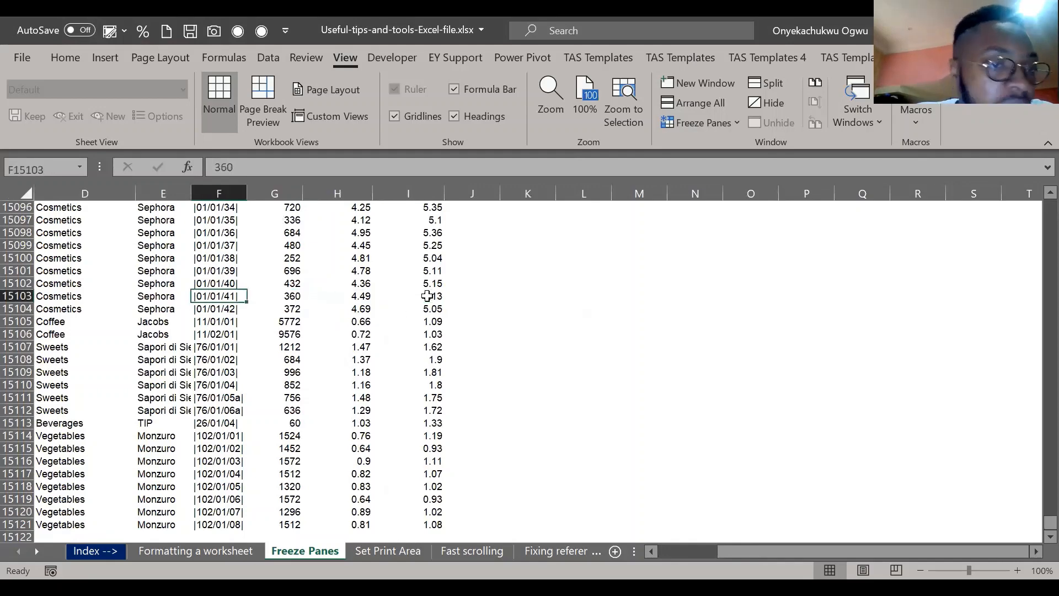
click(427, 296)
key(Left)
key(Left)
key(Left)
key(Left)
key(Left)
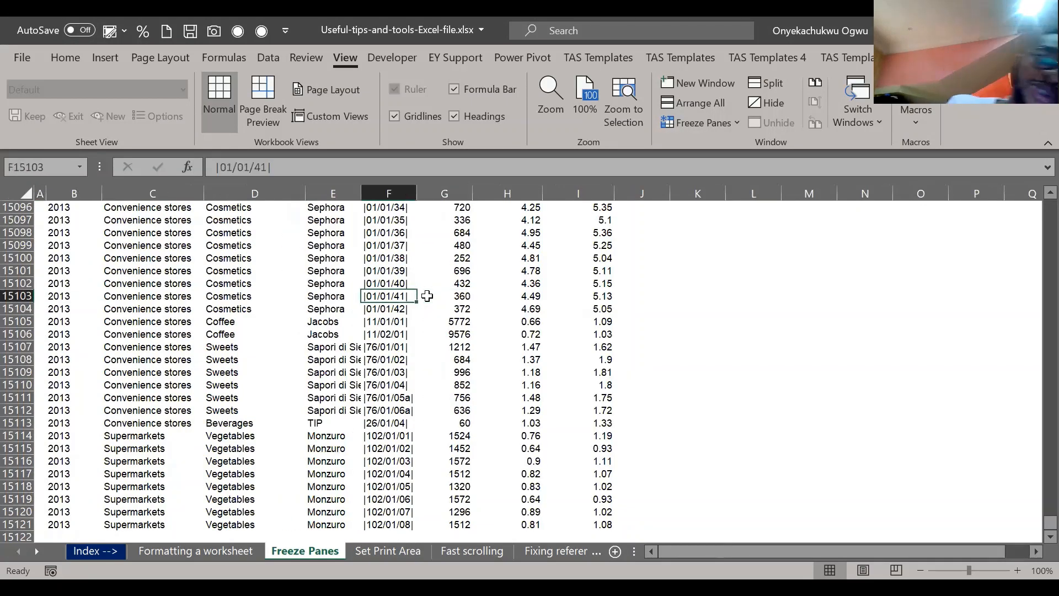
key(Right)
key(Right)
key(Right)
key(Right)
key(Right)
key(Right)
key(Right)
key(Right)
key(Right)
key(Right)
key(Right)
key(Left)
key(Left)
key(Left)
key(Left)
Step: Return to the first data row and select cell C4 below the Type heading
key(ctrl+Up)
key(Down)
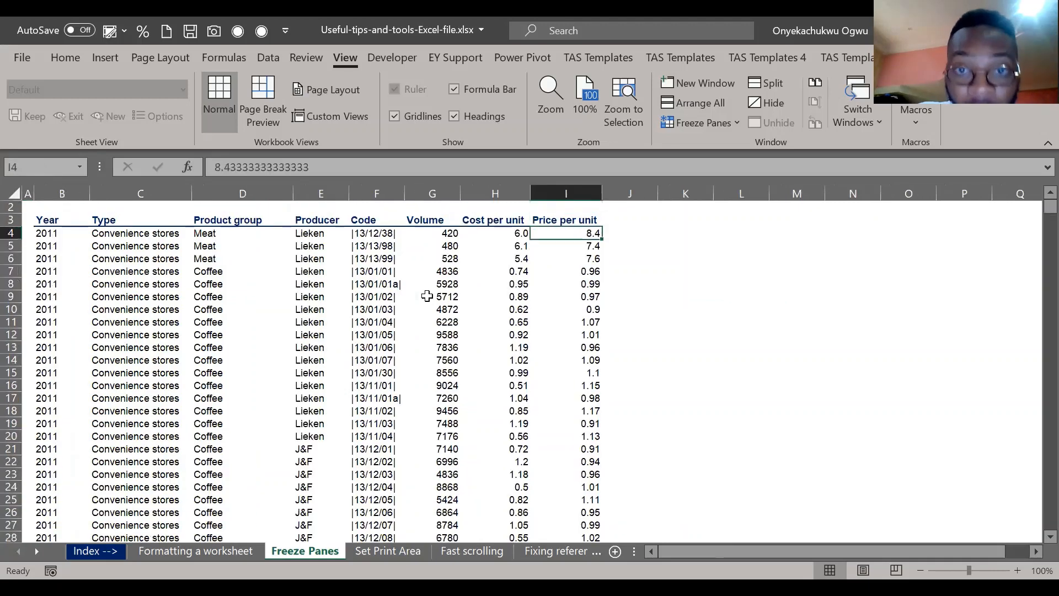
key(Left)
key(Left)
key(Left)
key(Left)
key(Left)
key(Left)
key(Up)
key(Down)
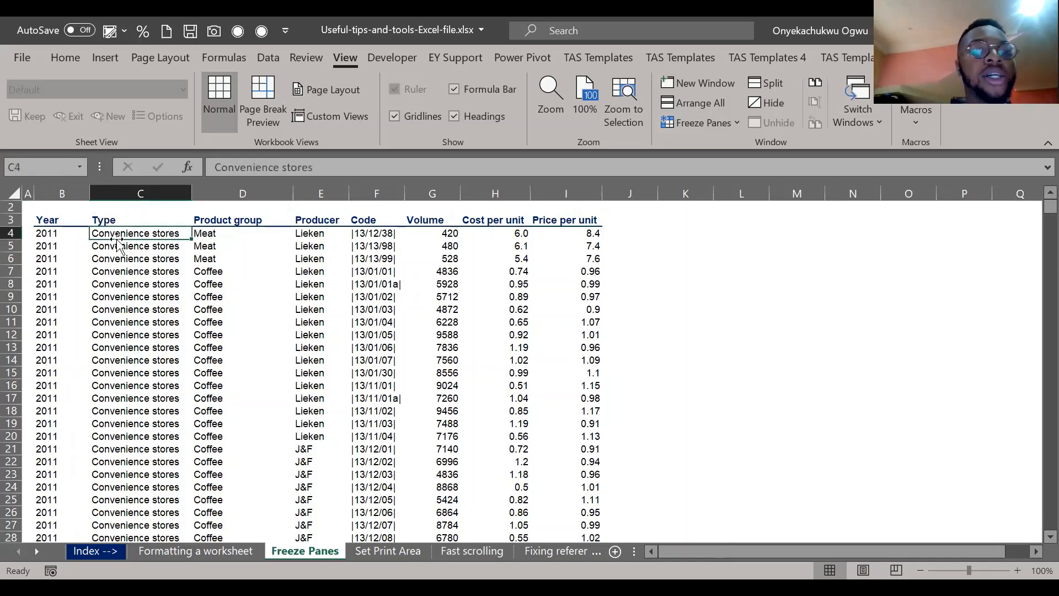
Step: Highlight heading row 3 and the Year column B as the areas that should stay in view
click(14, 220)
click(65, 192)
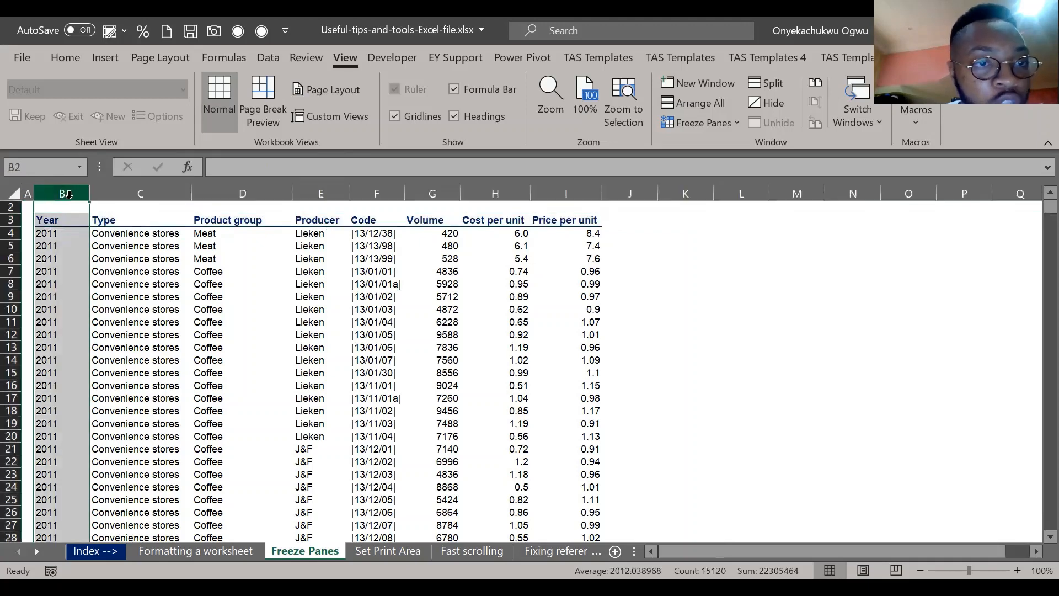
Step: Freeze the panes at cell C4 so that heading row 3 and the Year column stay in view
click(107, 232)
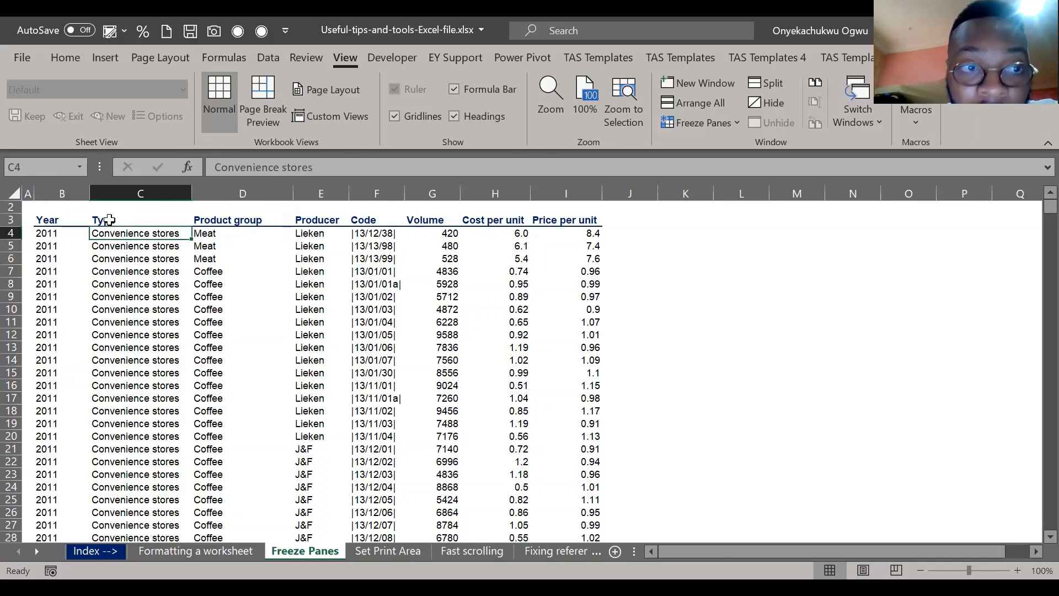
click(109, 220)
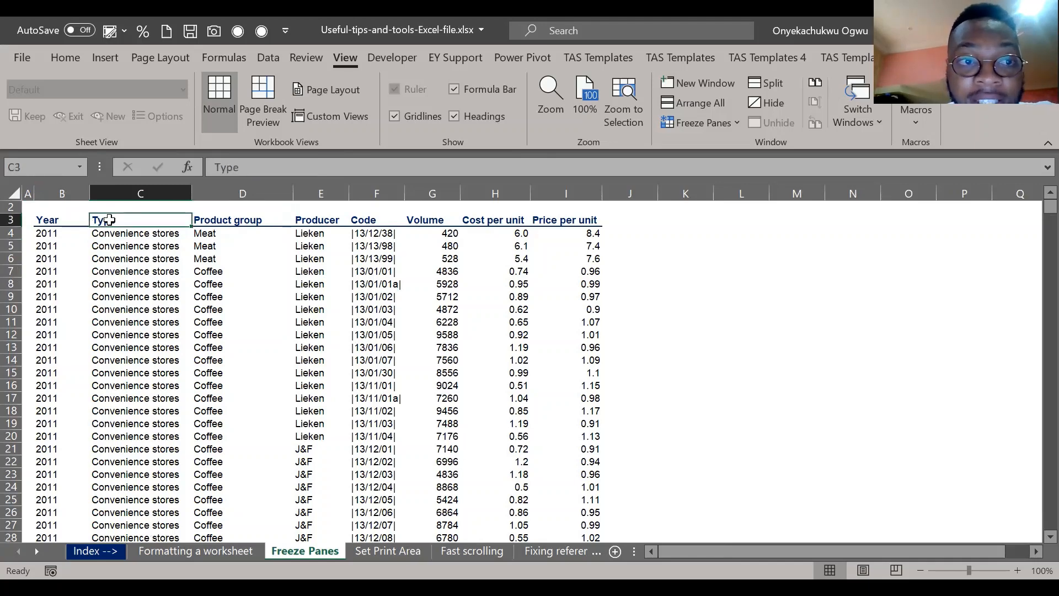
click(113, 232)
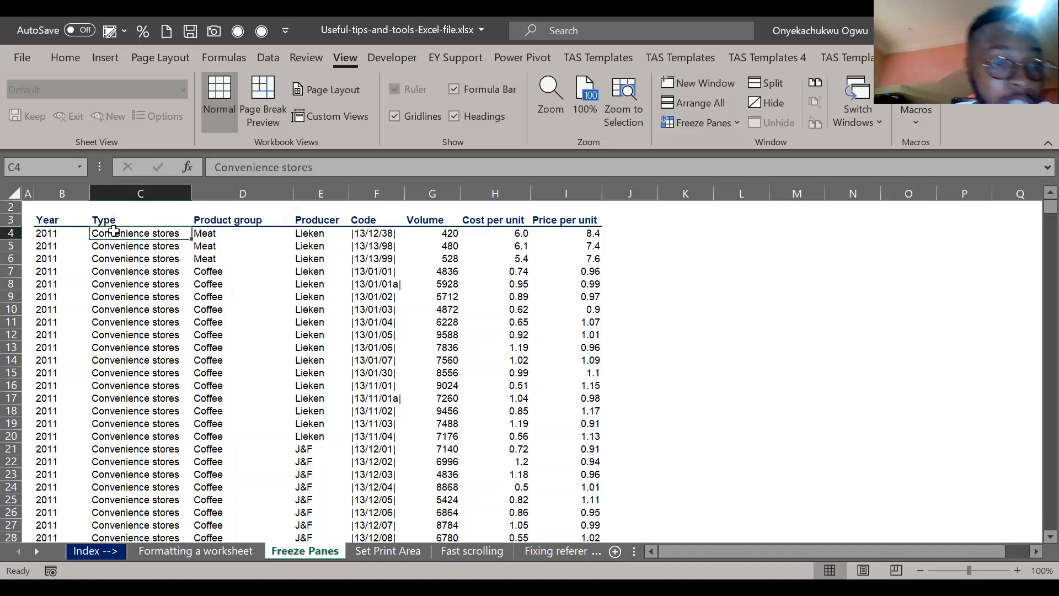
click(70, 233)
click(129, 235)
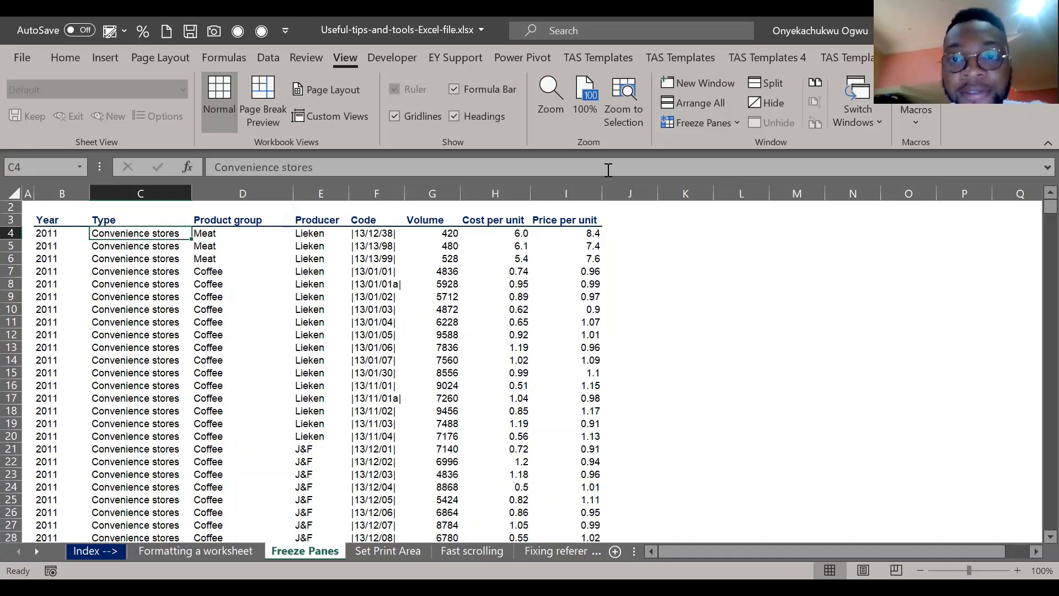
click(681, 128)
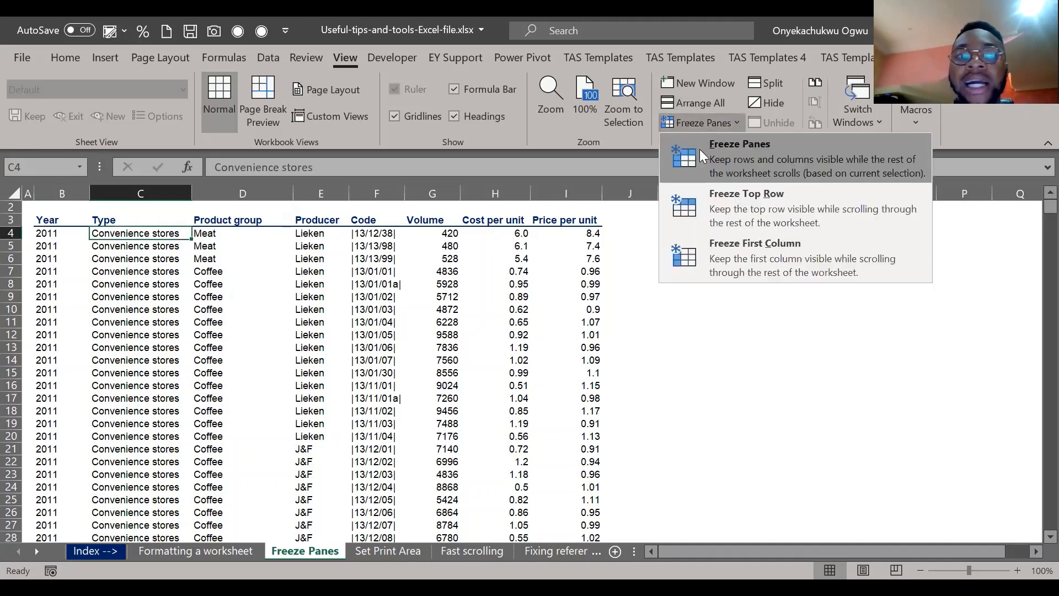
click(699, 149)
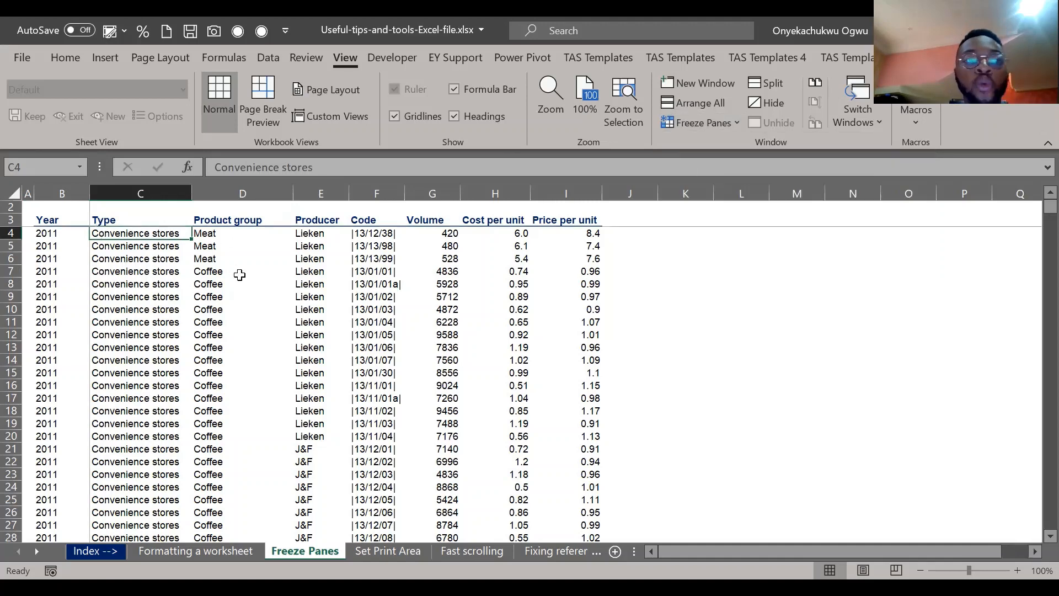
Step: Browse down through the data to around row 467 and examine how the frozen headings and Year column behave
scroll(239, 275, down, 20)
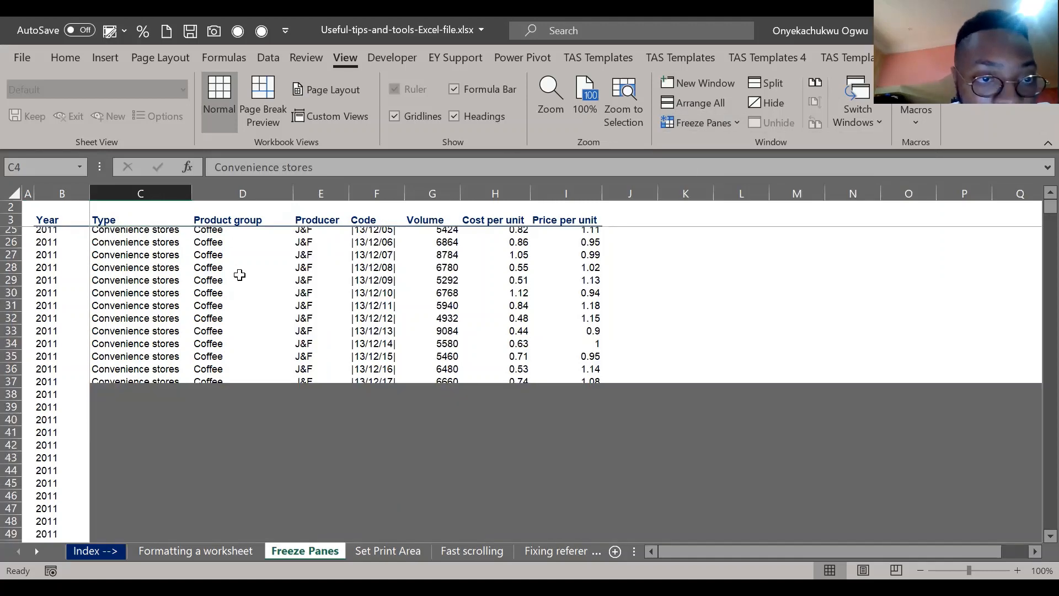
scroll(239, 275, down, 18)
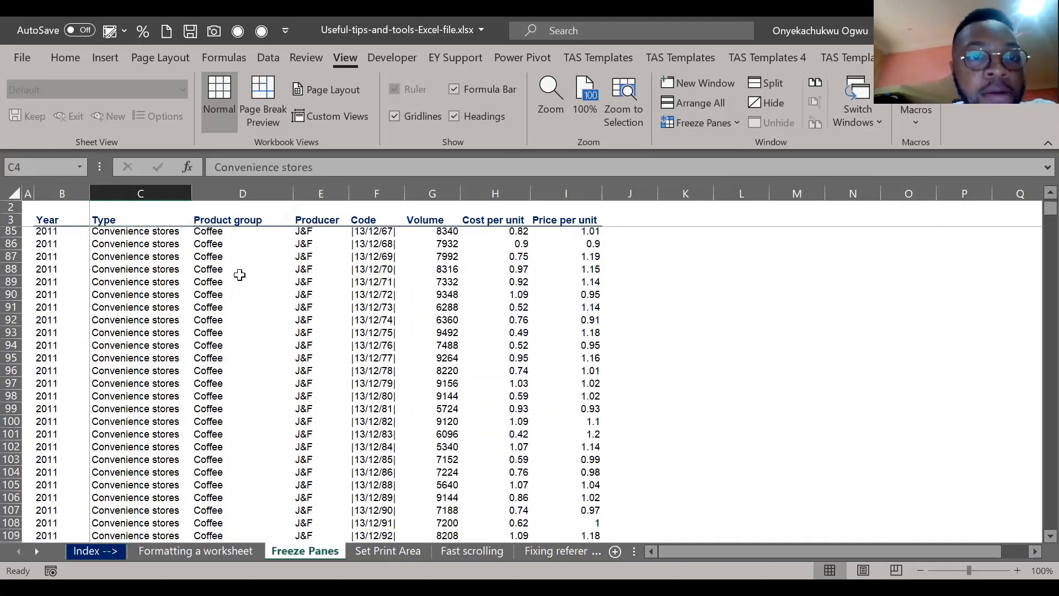
scroll(239, 274, down, 20)
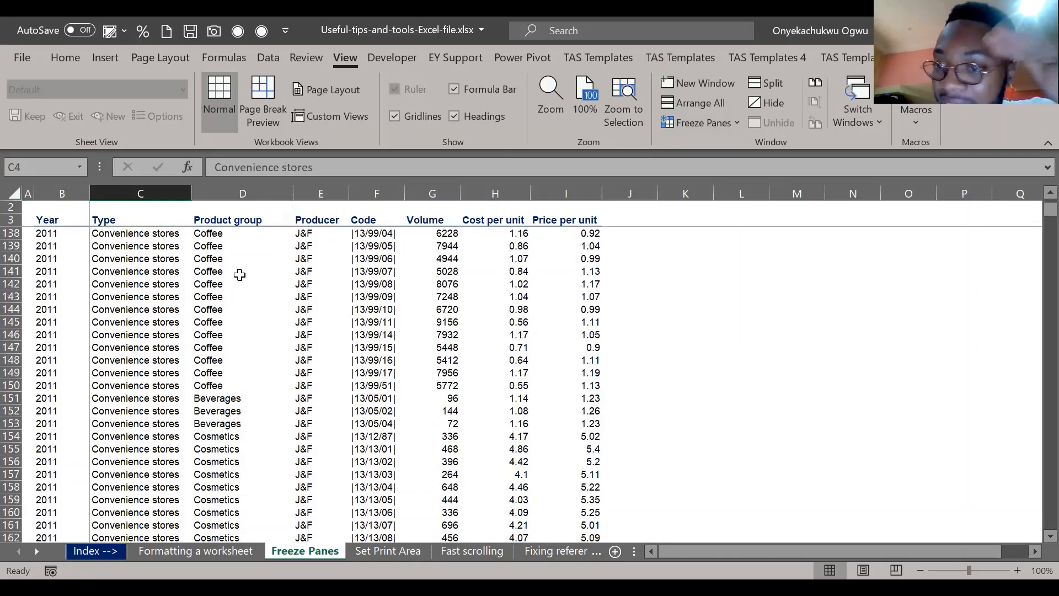
scroll(240, 275, left, 2)
scroll(239, 274, down, 20)
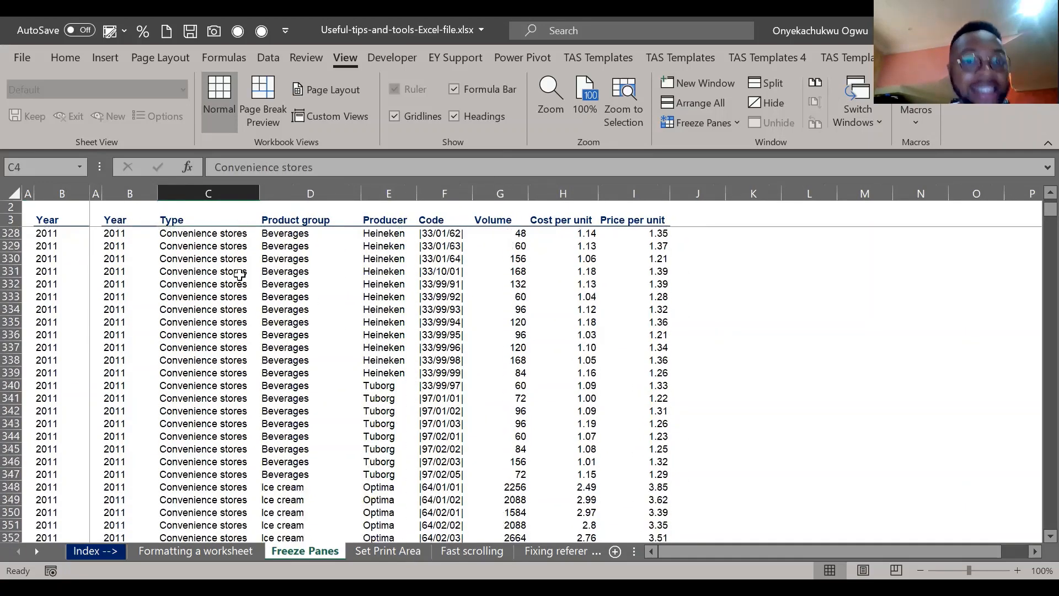
scroll(230, 342, right, 2)
scroll(230, 342, up, 1)
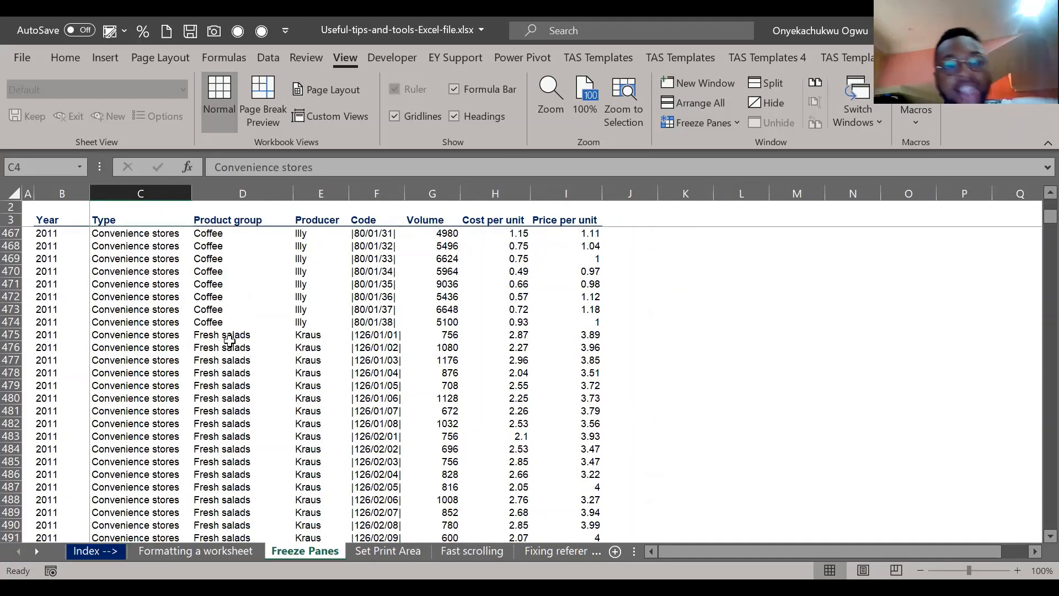
Step: Move across row 470 from the Year cell far past Price per unit and back to check the frozen Year column
click(63, 270)
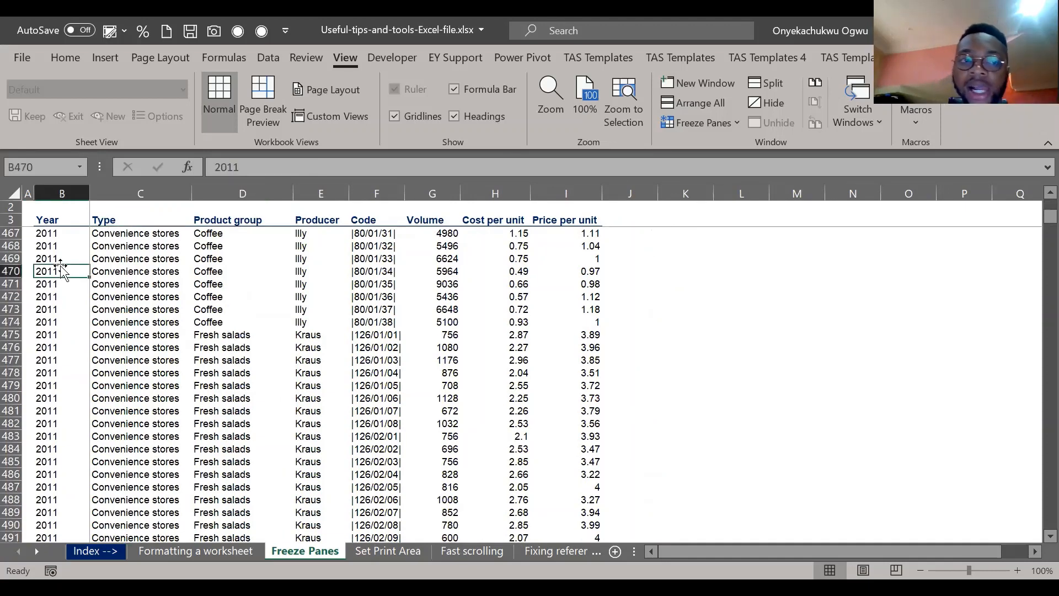
key(Right)
key(Right)
key(Right)
key(Right)
key(Right)
key(Right)
key(Right)
key(Right)
key(Right)
key(Right)
key(Right)
key(Right)
key(Right)
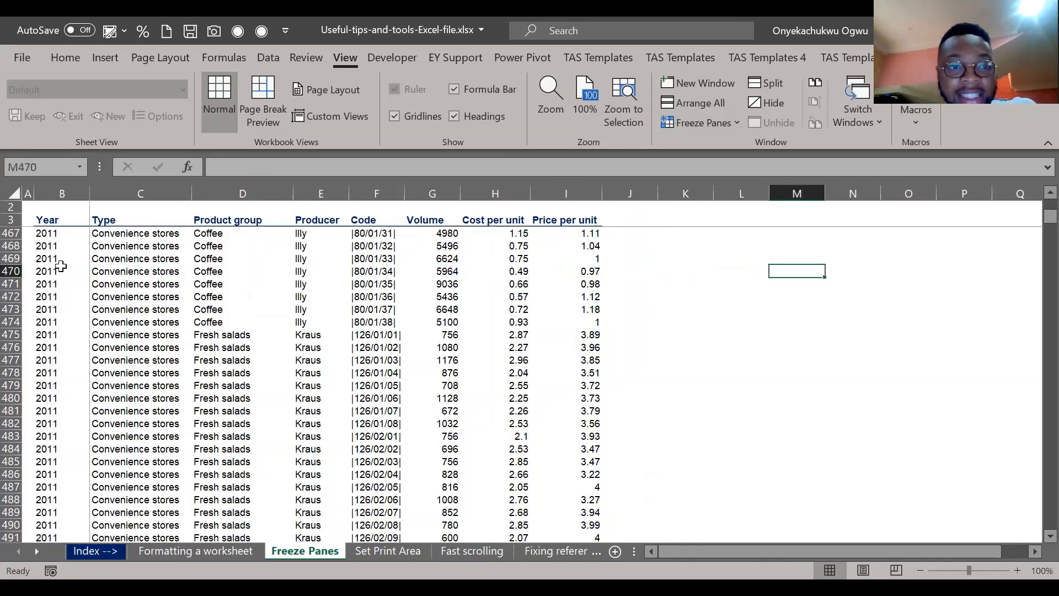
key(Right)
key(Right)
key(Right)
key(Right)
key(Right)
key(Right)
key(Right)
key(Right)
key(Right)
key(Right)
key(Left)
key(Left)
key(Left)
key(Left)
key(Left)
key(Left)
key(Left)
key(Left)
key(Left)
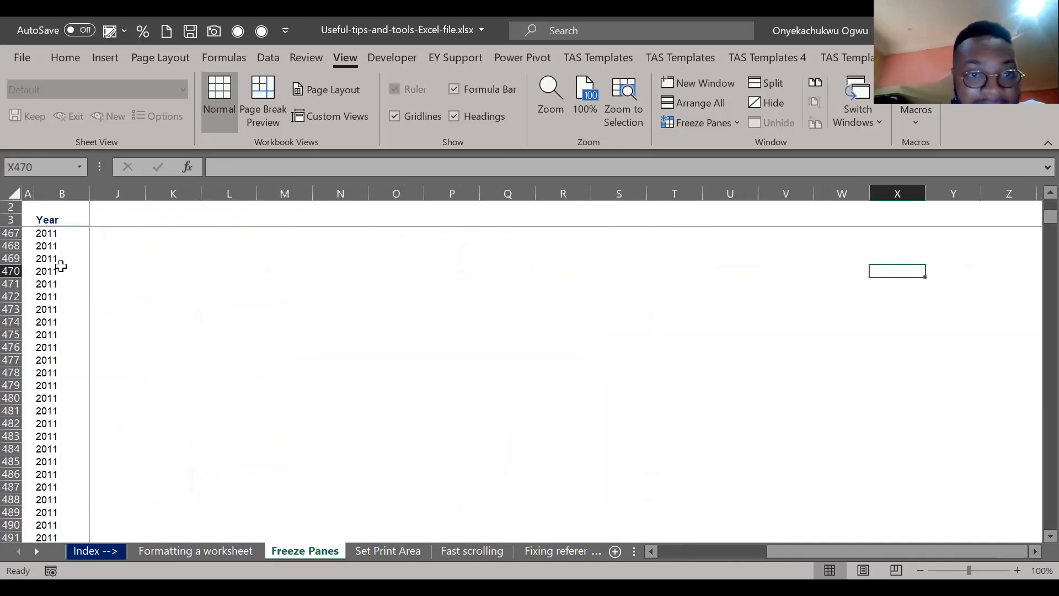
key(Left)
key(Left)
key(Left)
key(Left)
key(Left)
key(Left)
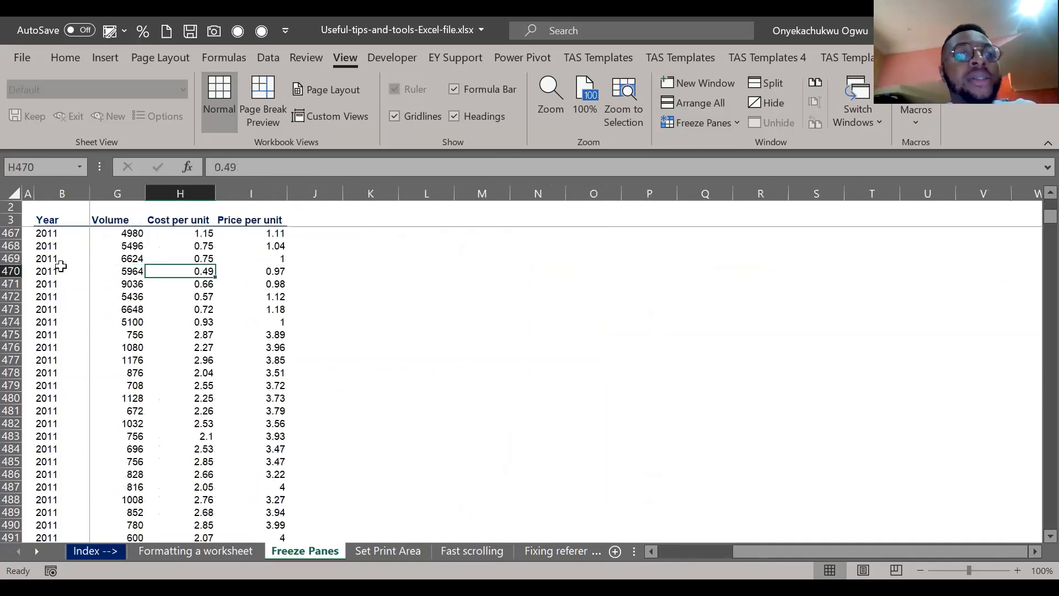
key(Left)
key(Left)
key(Left)
key(Left)
key(Left)
key(Left)
key(Left)
key(Left)
key(Left)
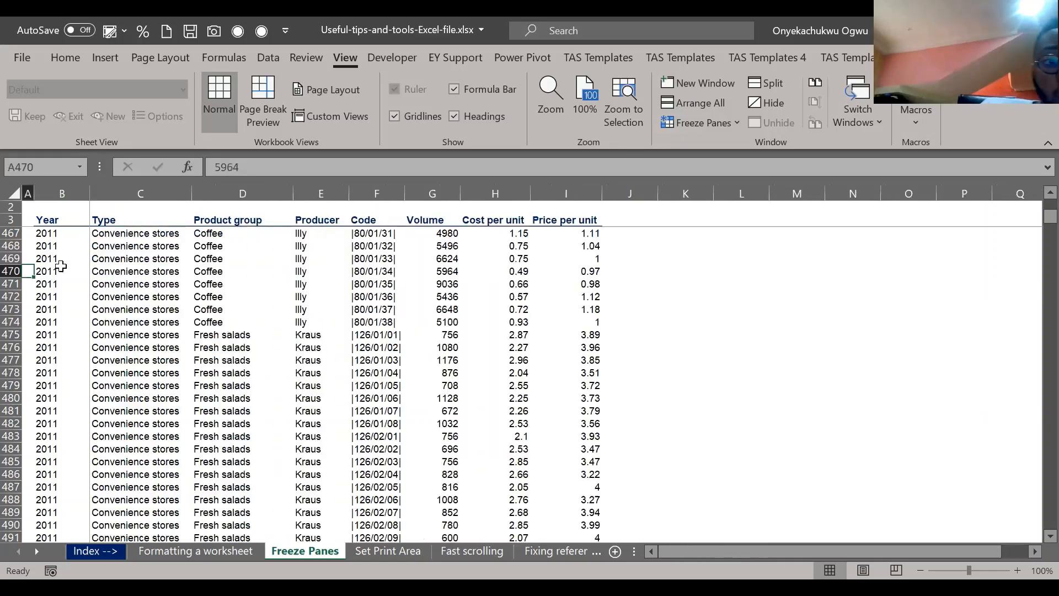
key(Right)
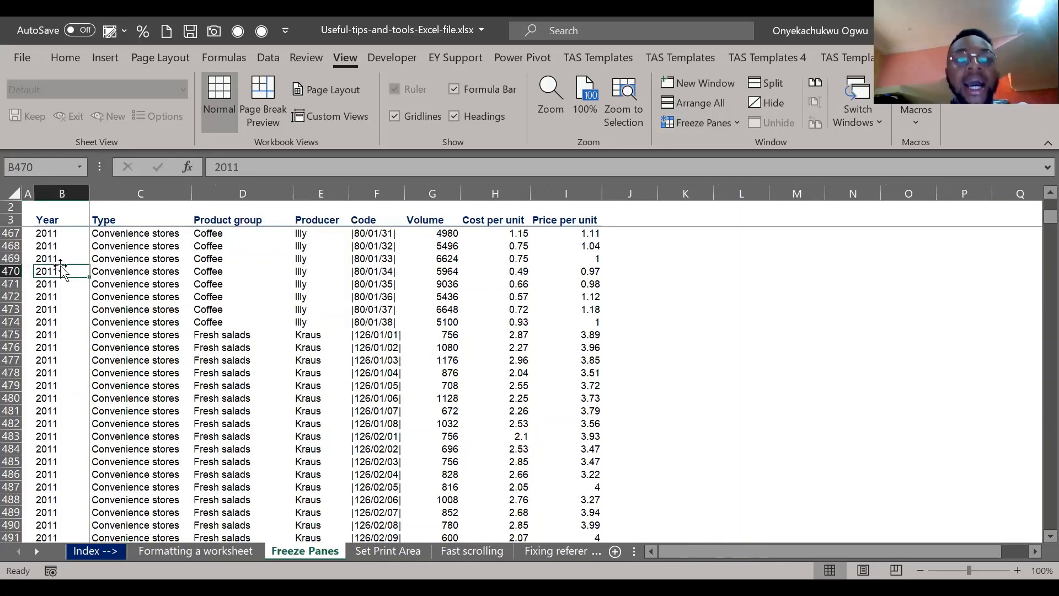
Step: Return to the beginning of the data and select cell D9 in the Product group column
key(Up)
key(Up)
key(Up)
key(Up)
key(Up)
key(Up)
key(ctrl+Up)
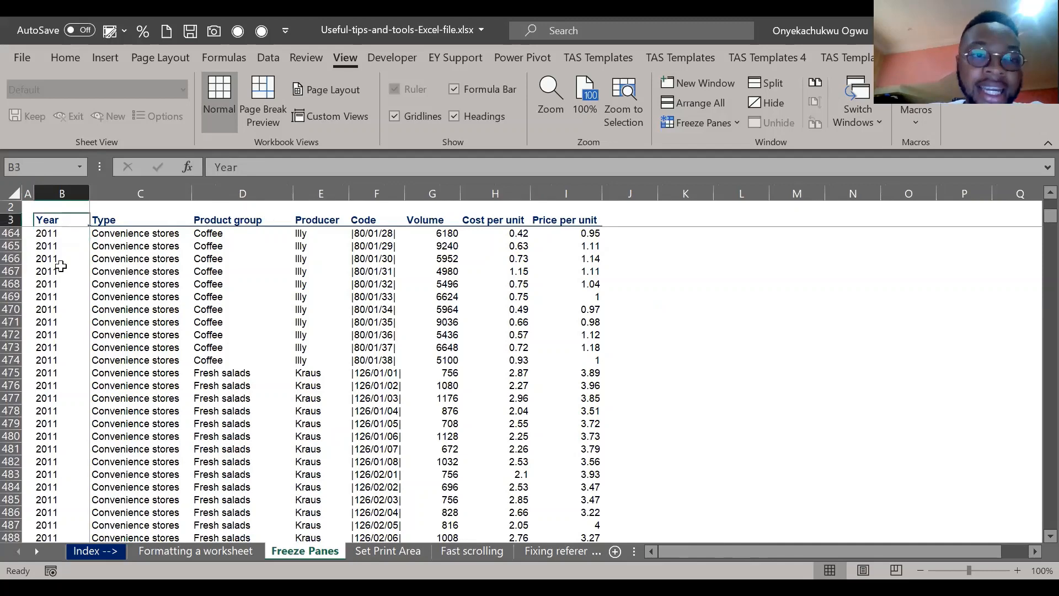
key(Down)
key(Right)
key(Right)
key(Down)
key(Down)
key(Down)
key(Down)
key(Down)
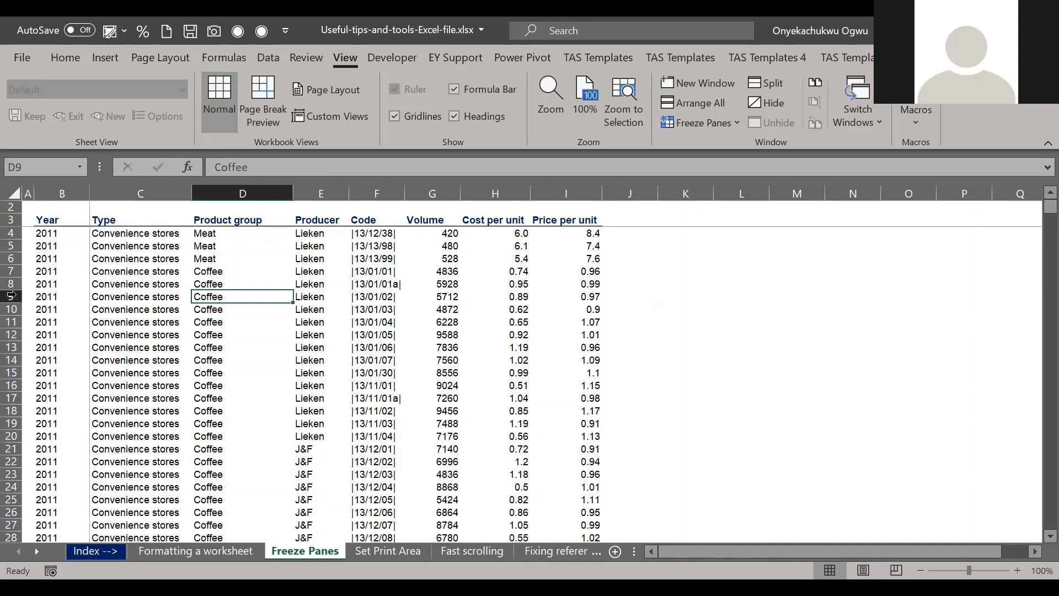
Step: Go to the Set Print Area sheet, select the Employee heading, and check the print preview before closing it
key(ctrl+Page_Down)
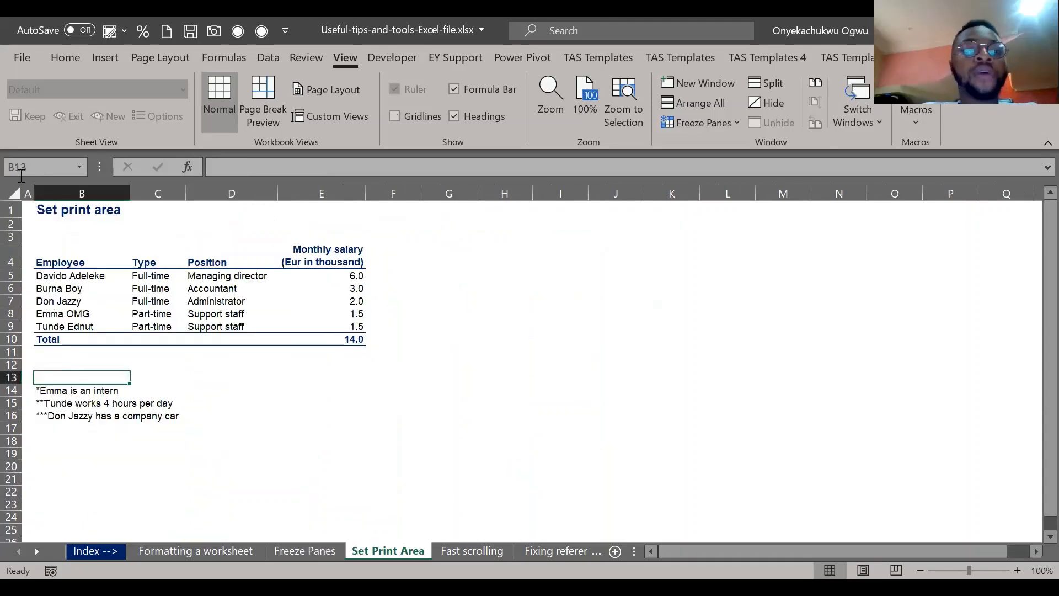
click(64, 251)
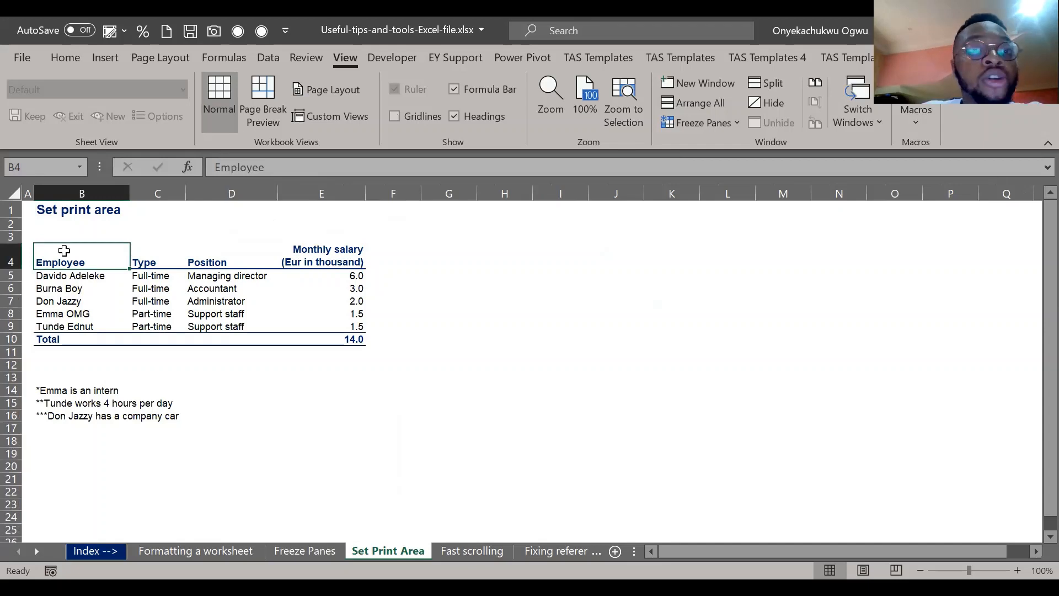
key(ctrl+p)
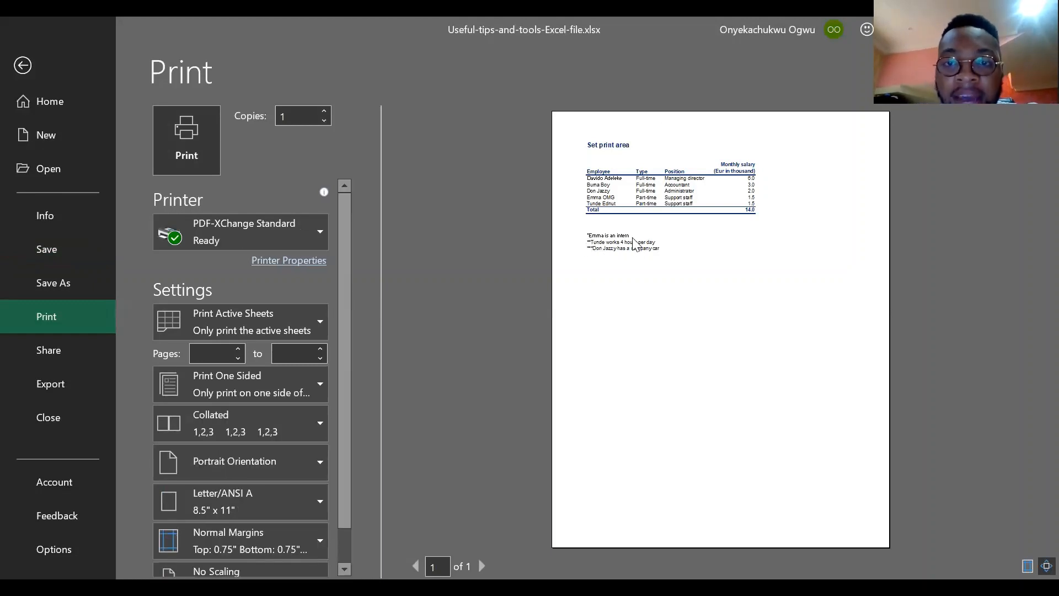
key(Escape)
Step: Go over the notes beneath the salary table and highlight the table range B4:E10 as the part to print
key(Down)
key(Down)
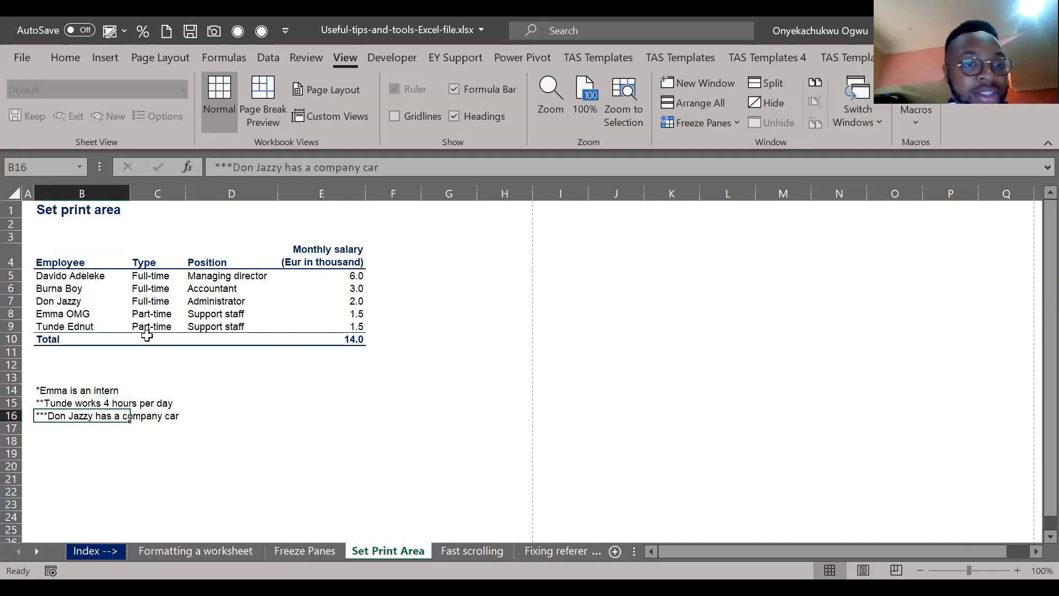
key(Down)
key(Up)
key(Up)
key(Up)
key(Up)
key(Up)
mouse_move(62, 262)
mouse_down()
mouse_move(338, 326)
mouse_move(336, 336)
mouse_up()
click(406, 322)
drag(61, 259, 337, 339)
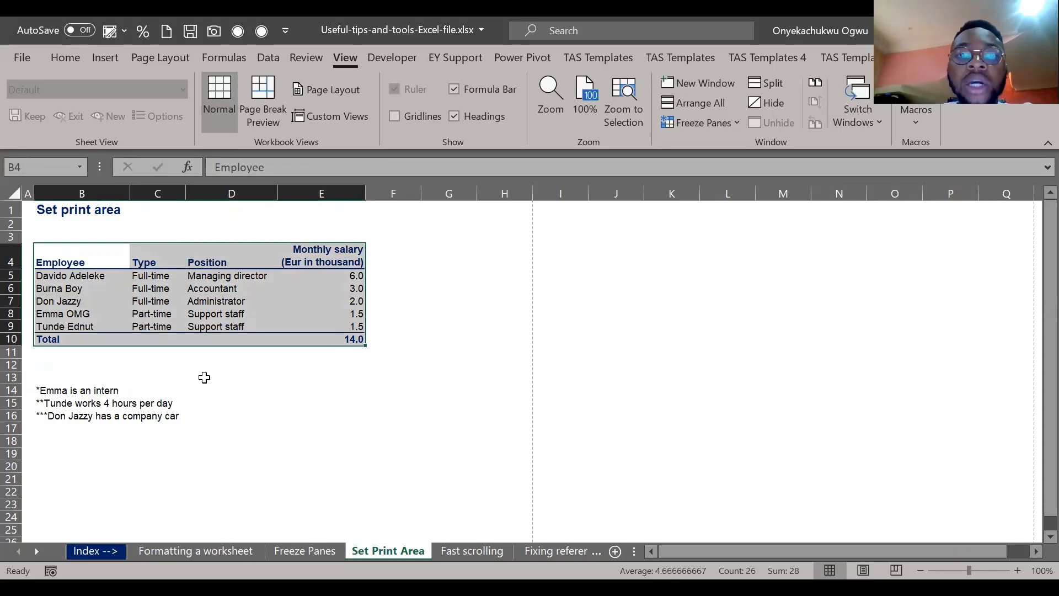
Step: Select the range A1:E12 covering the sheet title and salary table, leaving out the notes
key(ctrl+p)
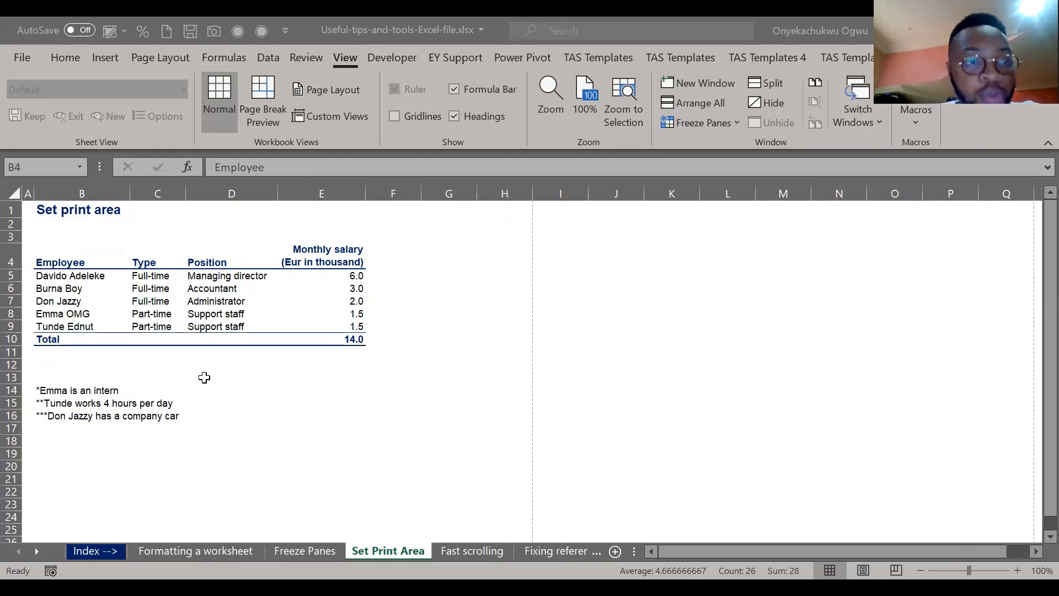
drag(30, 205, 348, 346)
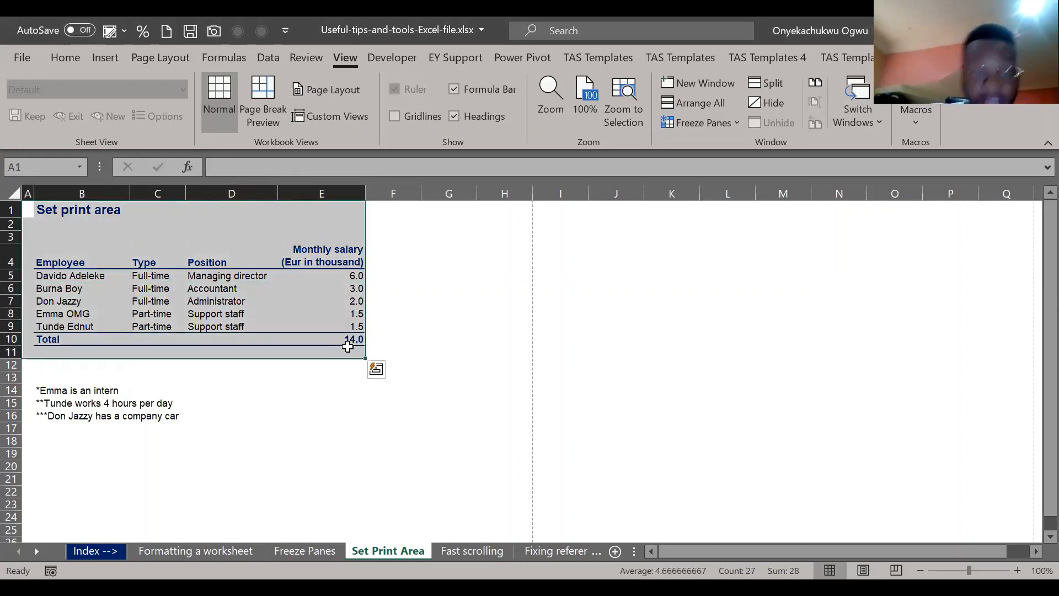
key(alt+Tab)
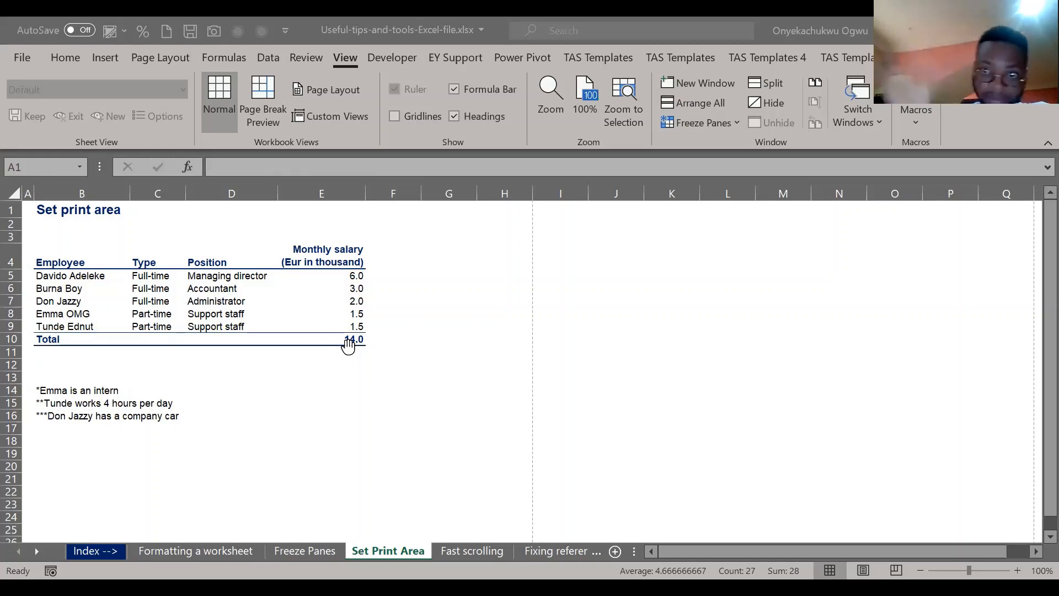
click(352, 28)
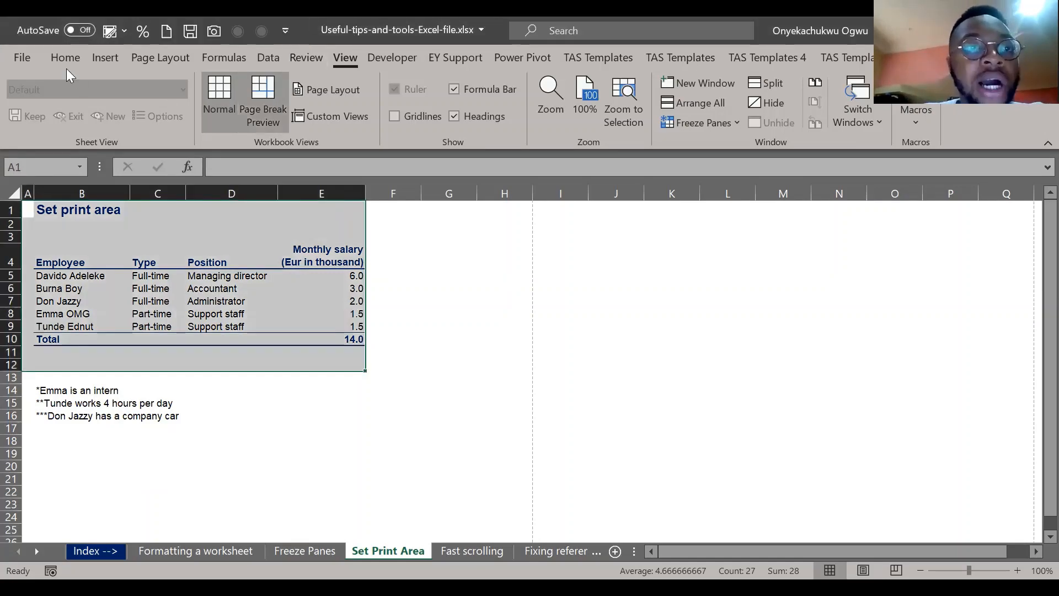
Step: Display the sheet in Page Break Preview to examine its print area, and return to Normal view
click(62, 54)
click(349, 65)
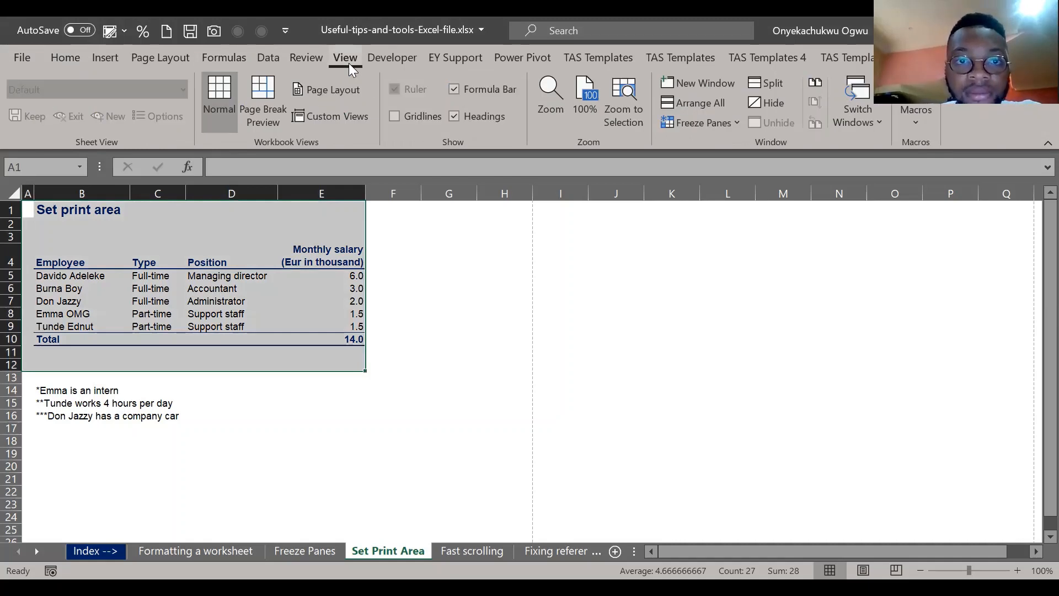
key(alt)
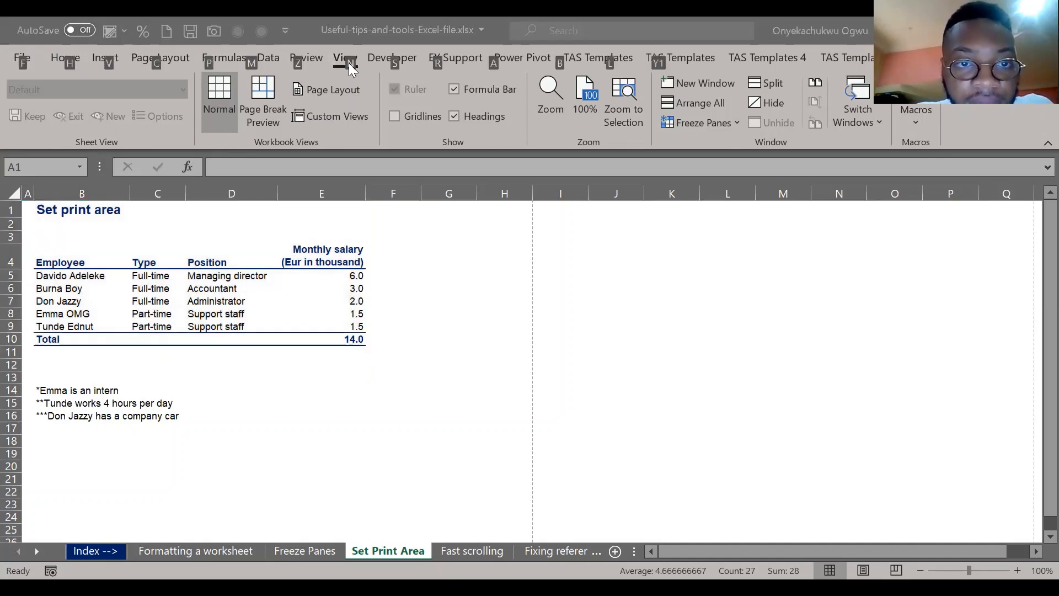
key(Escape)
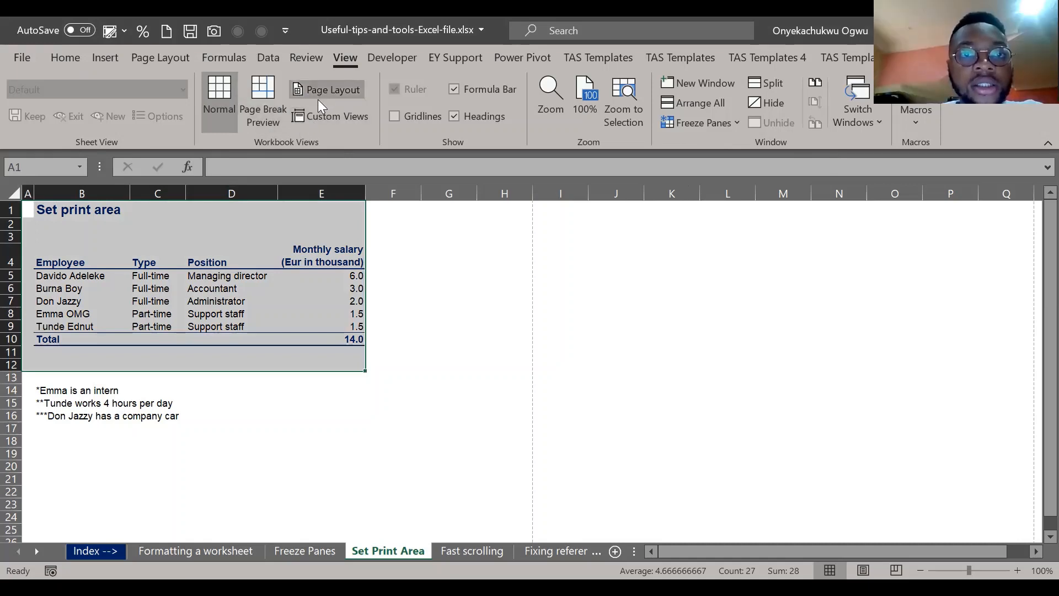
click(249, 95)
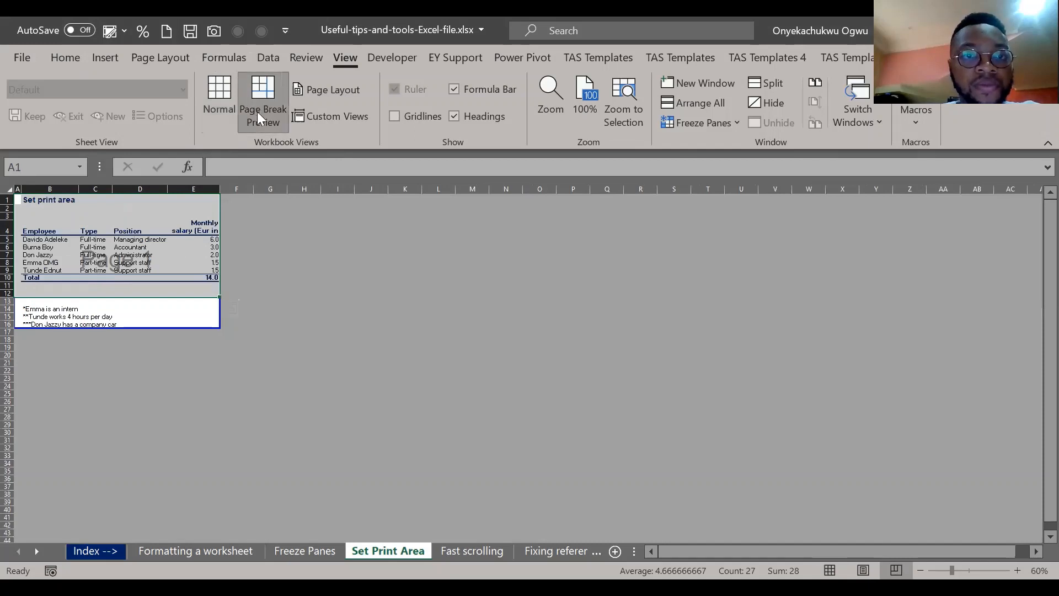
click(219, 86)
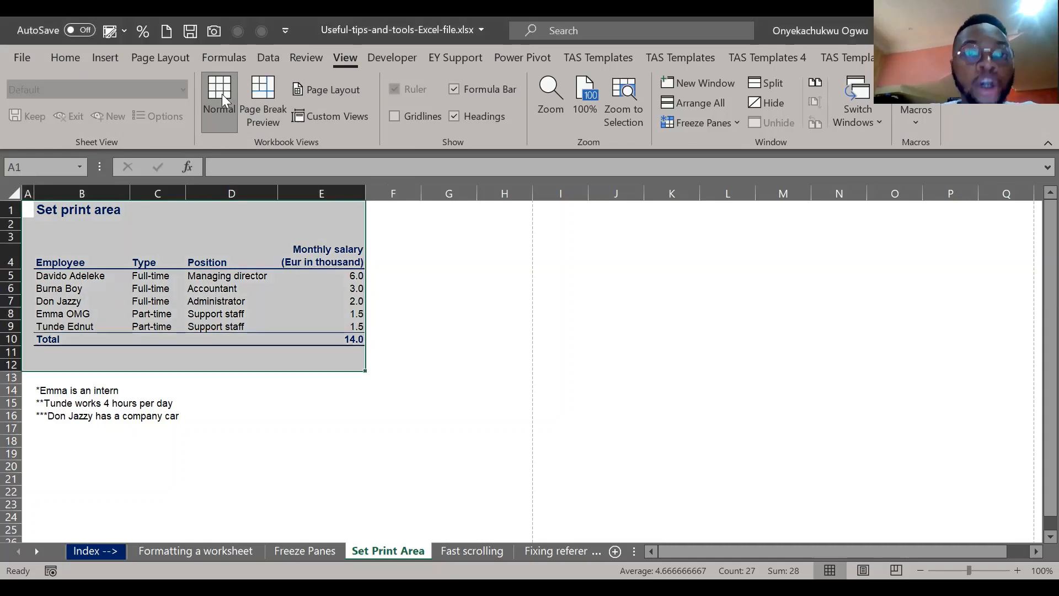
Step: In Page Break Preview, move the print area's lower boundary up to row 11 and extend its side boundary through column G
click(245, 113)
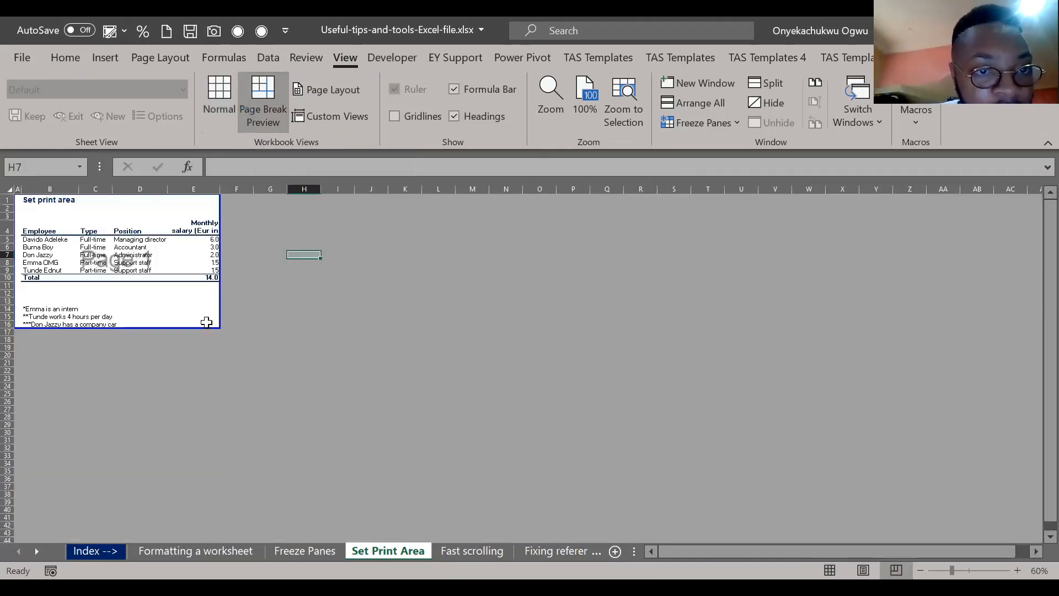
drag(221, 286, 221, 287)
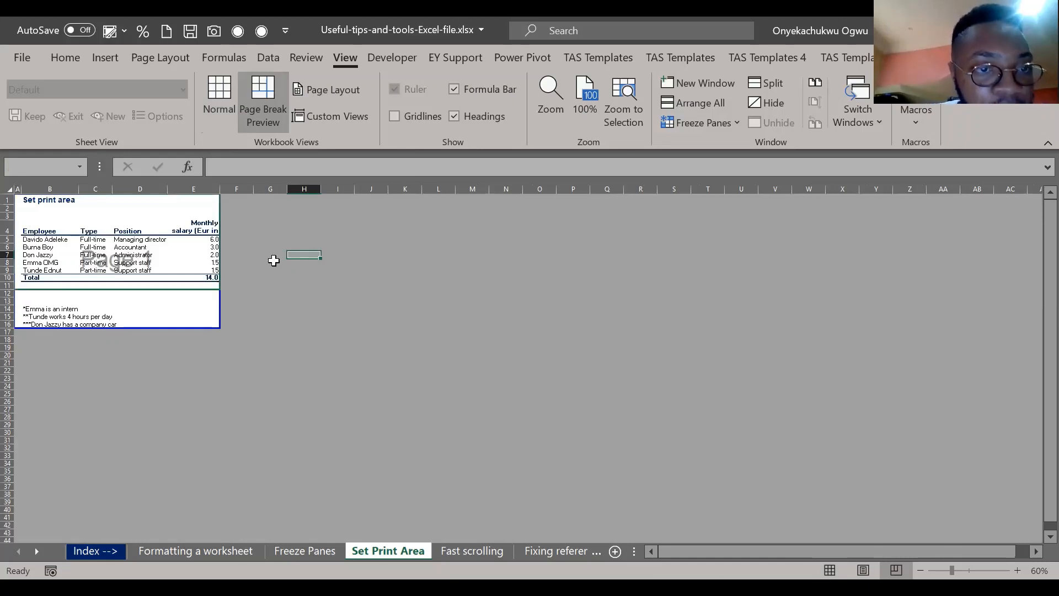
drag(273, 260, 153, 254)
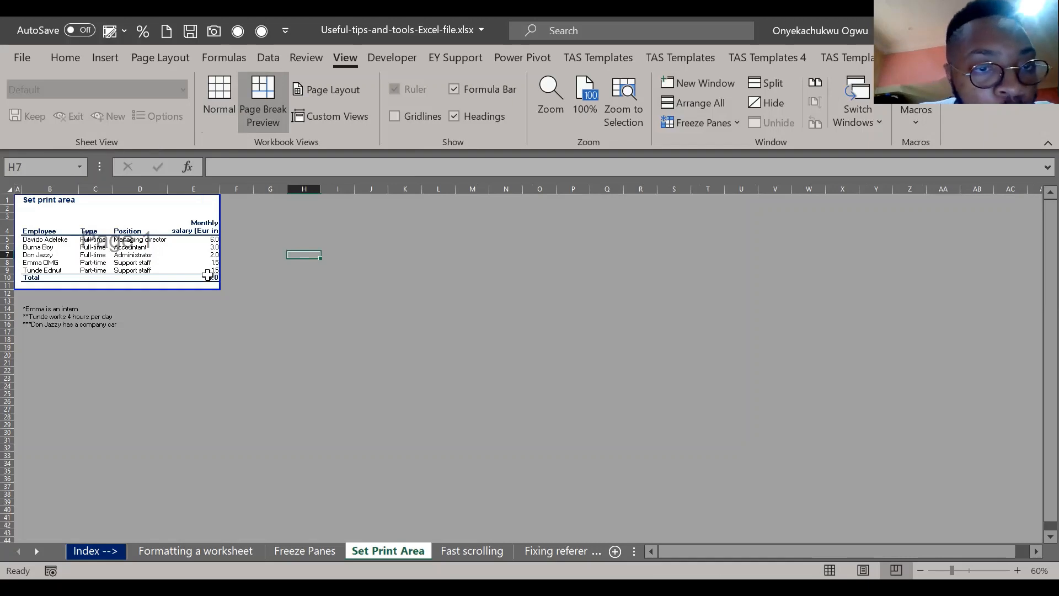
drag(215, 286, 271, 345)
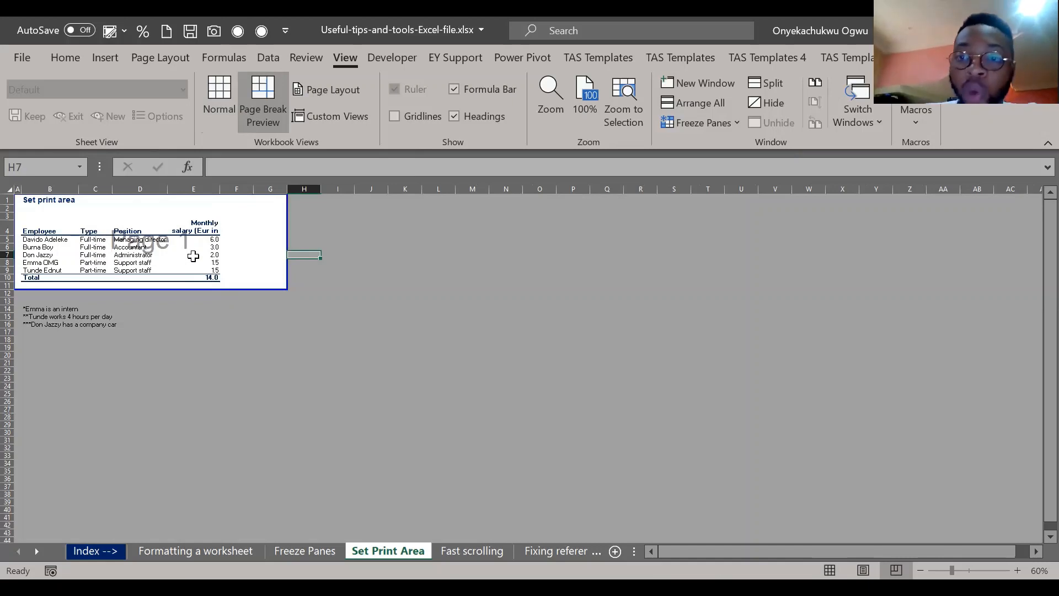
Step: Check the adjusted page in the print preview and return the sheet to Normal view
key(ctrl+p)
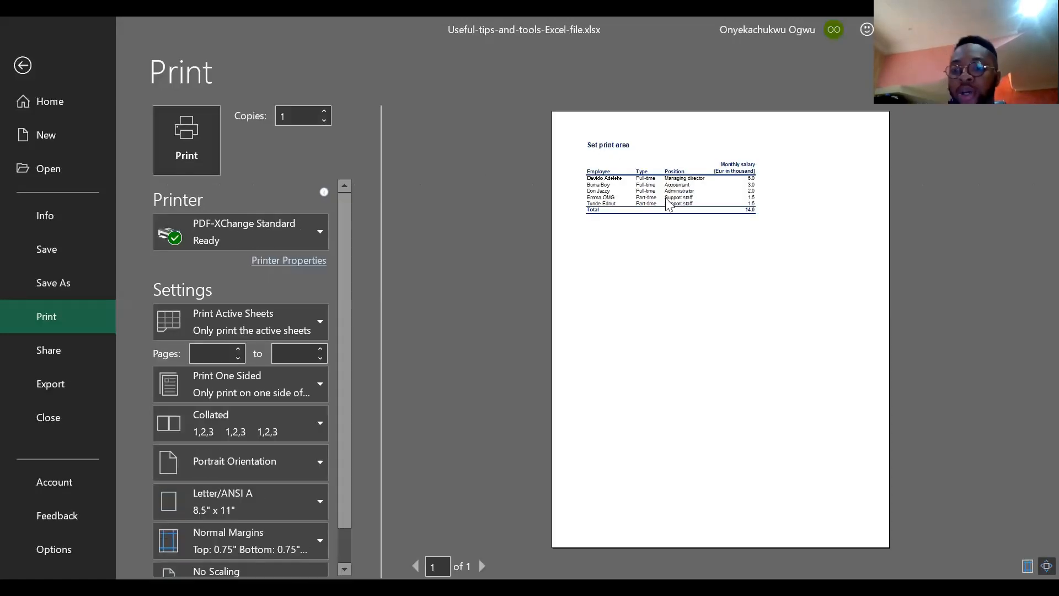
key(Escape)
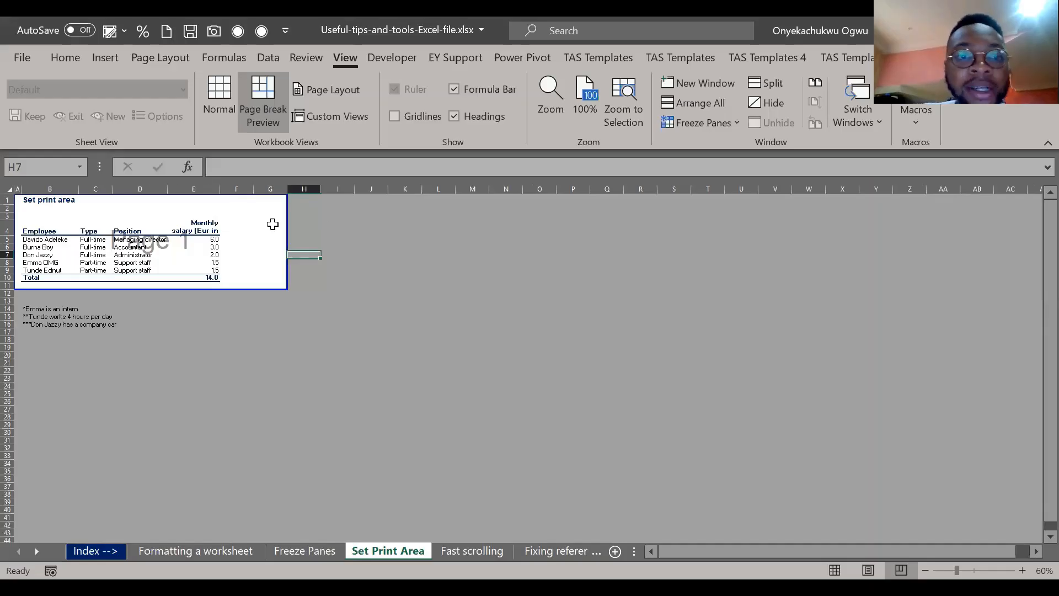
click(227, 107)
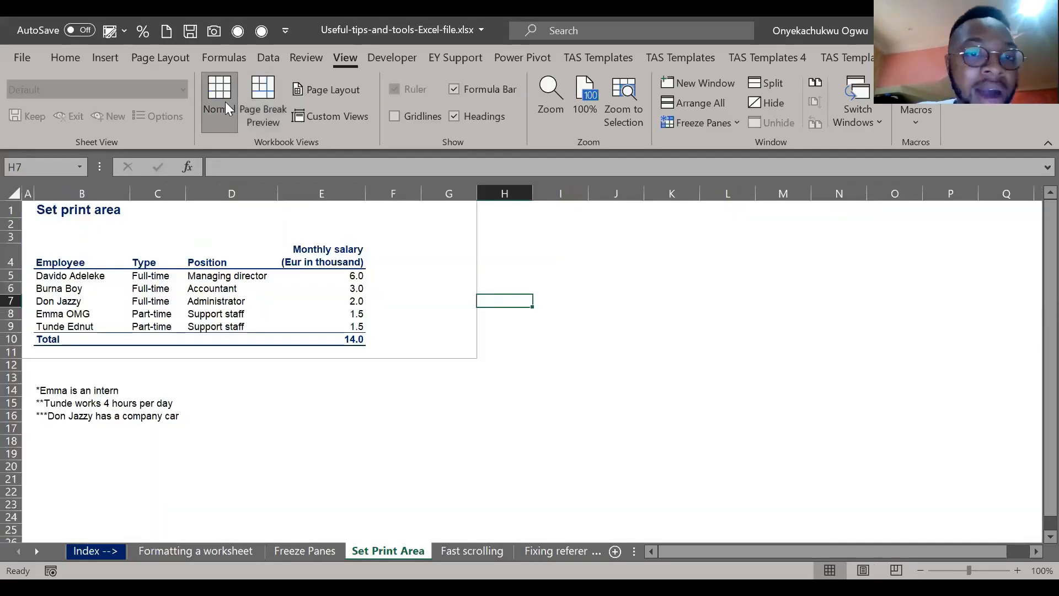
Step: Set the range A1:E12 as the print area and check the page in the print preview
click(178, 60)
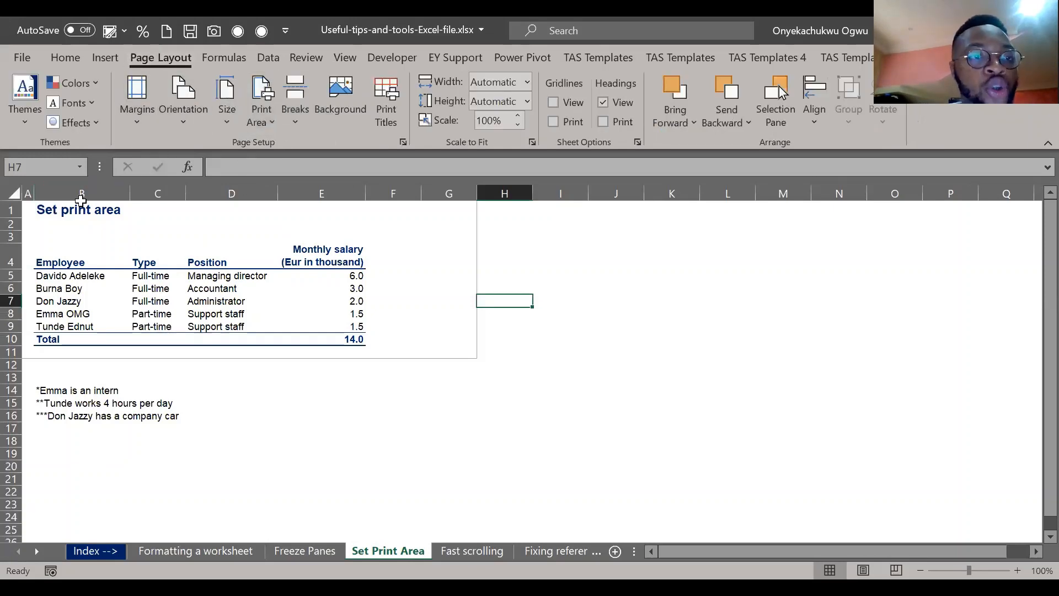
drag(32, 210, 362, 368)
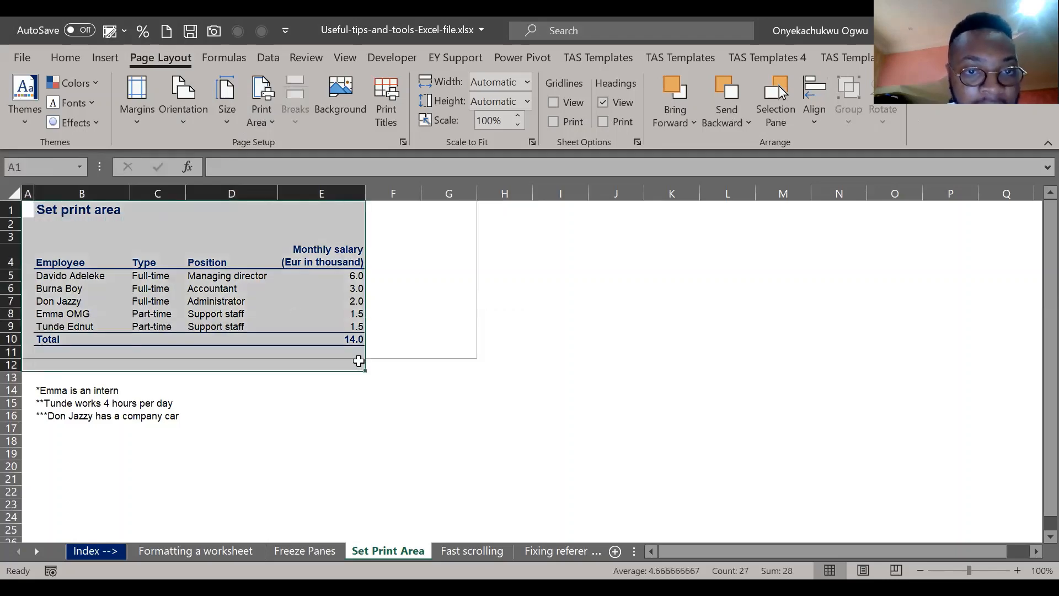
click(269, 127)
click(300, 145)
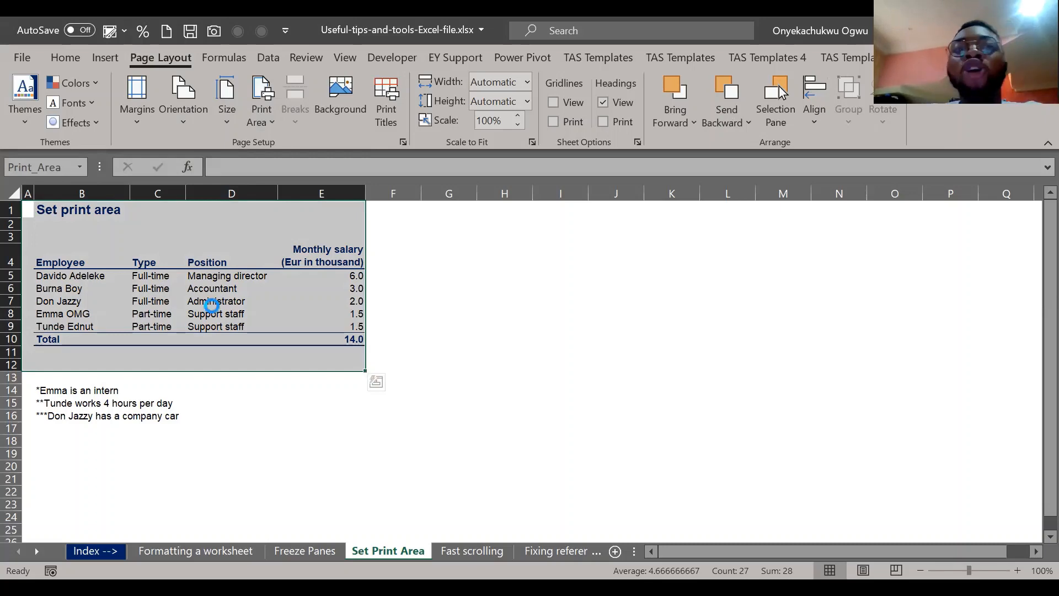
key(ctrl+p)
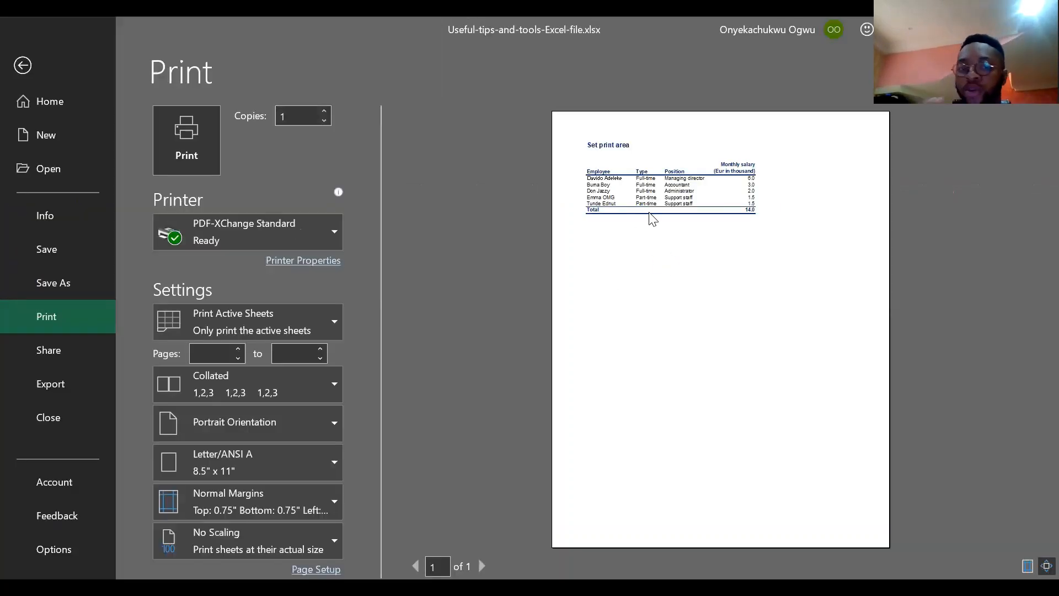
key(Escape)
click(473, 271)
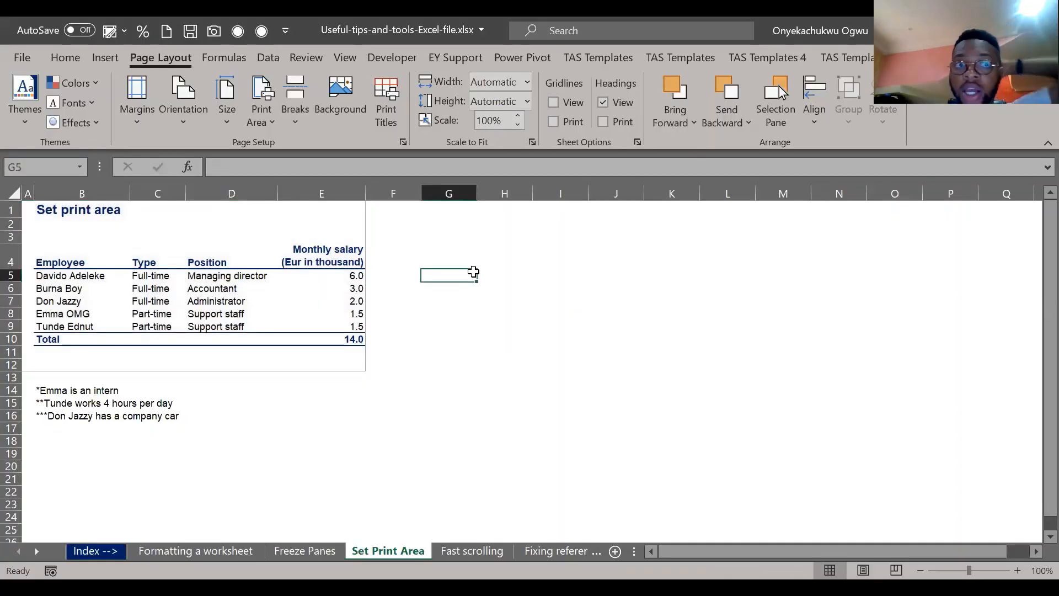
click(365, 56)
click(347, 58)
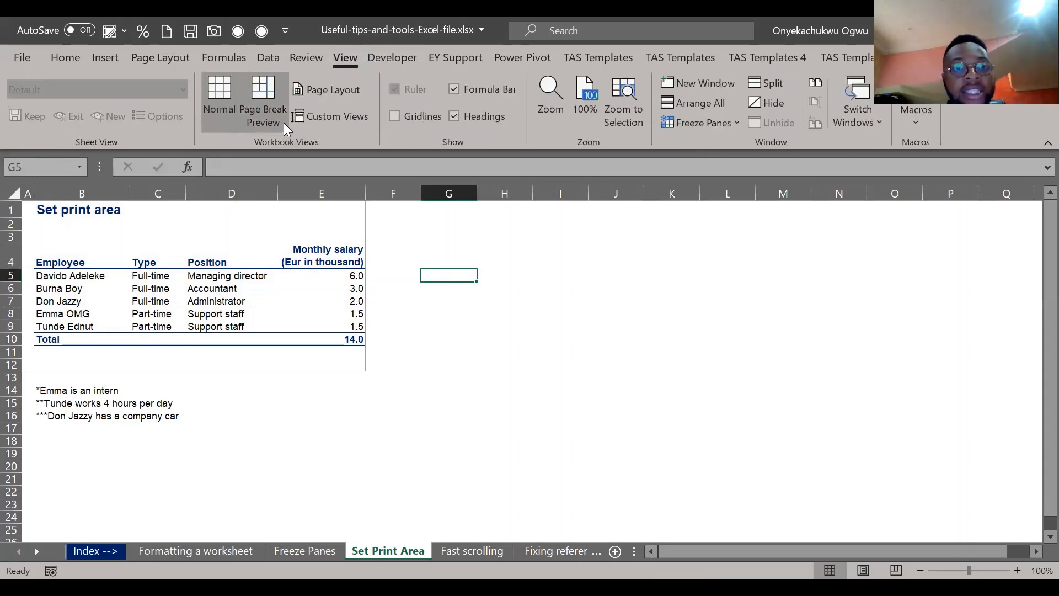
click(162, 59)
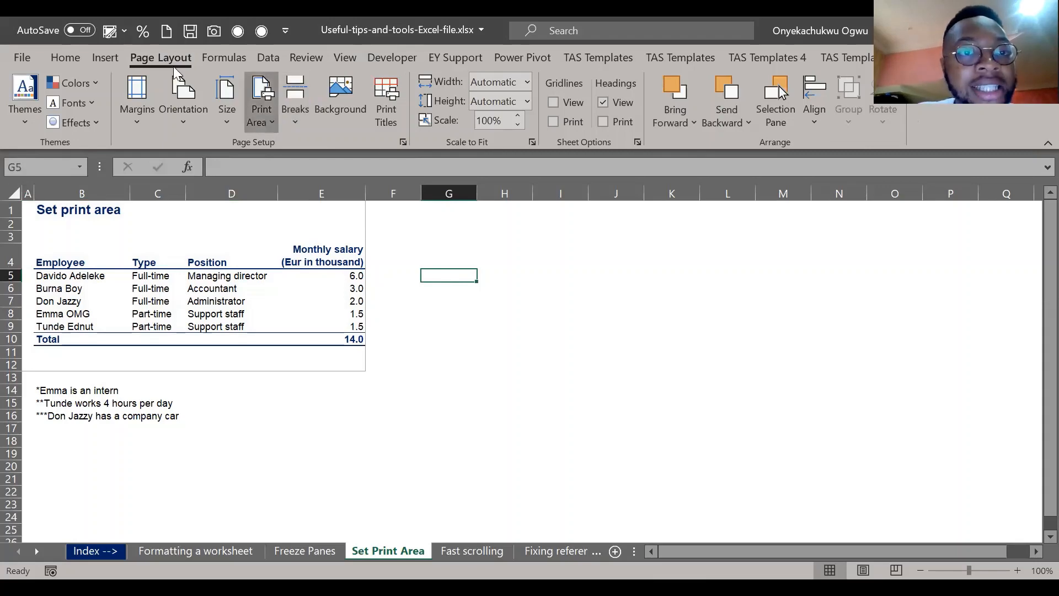
click(264, 121)
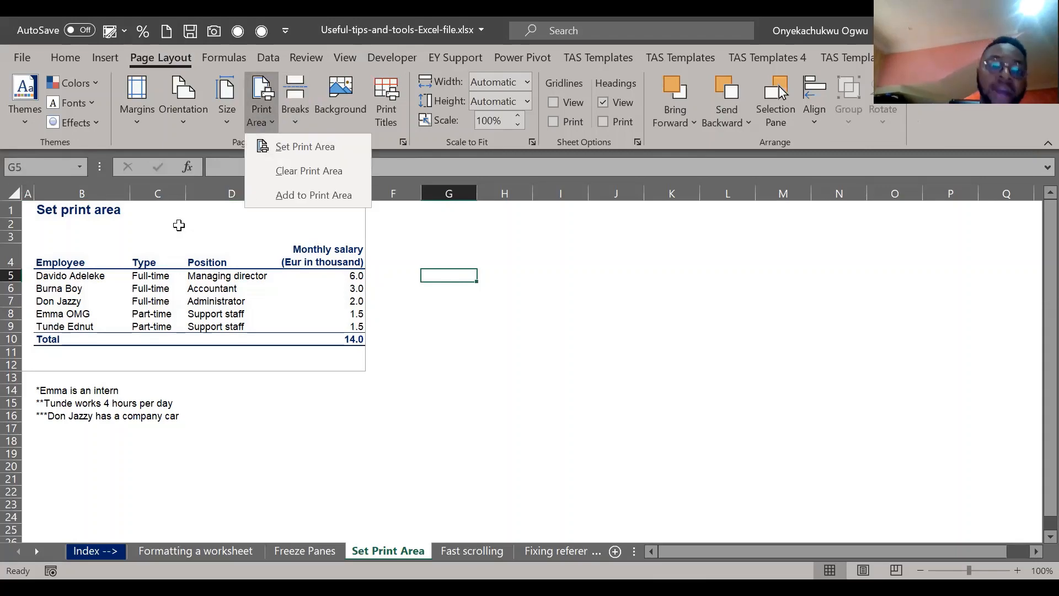
click(179, 225)
key(Right)
key(Left)
key(Left)
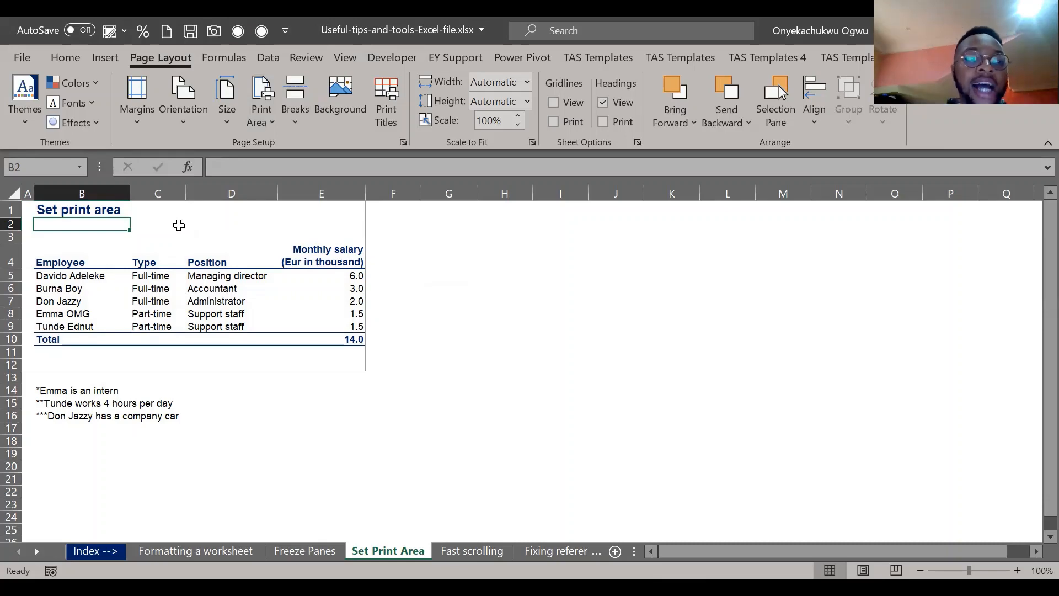
Step: Open the Fast scrolling sheet and jump to the last filled row of the Type column and back to its heading
key(ctrl+Page_Down)
key(Down)
key(Down)
key(Down)
key(Down)
key(ctrl+Down)
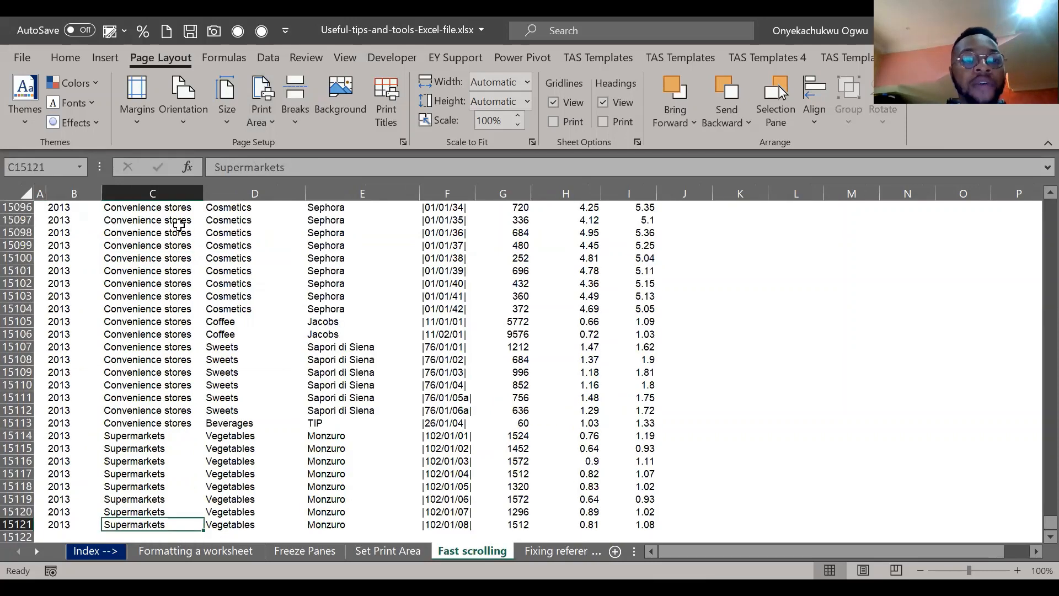
key(ctrl+Up)
scroll(244, 277, up, 1)
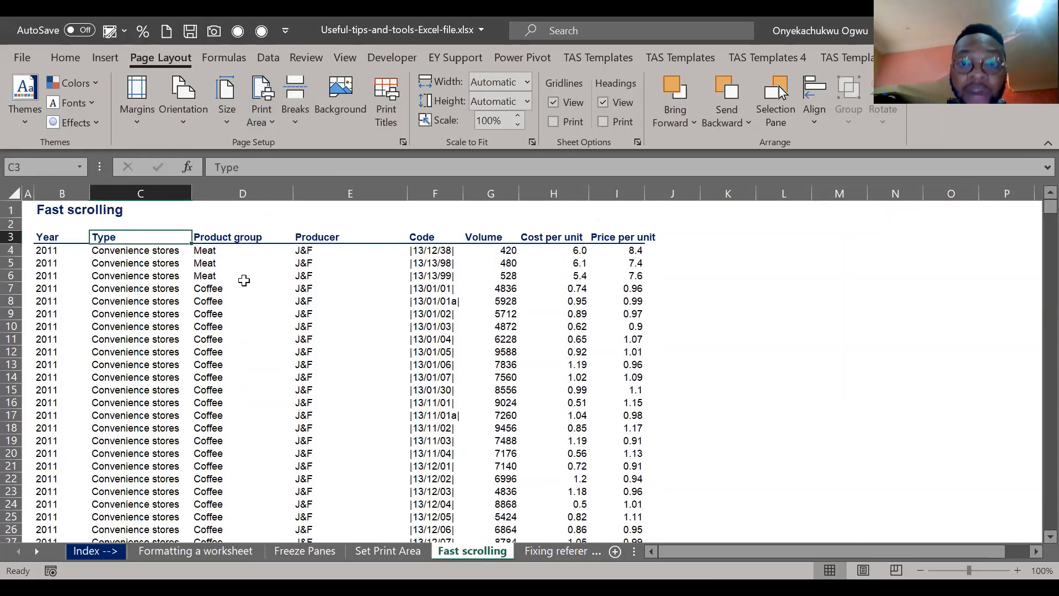
Step: Go through the Type column cell by cell and scroll past row 580 to show slow browsing, returning to the column heading
click(356, 283)
key(Right)
key(Right)
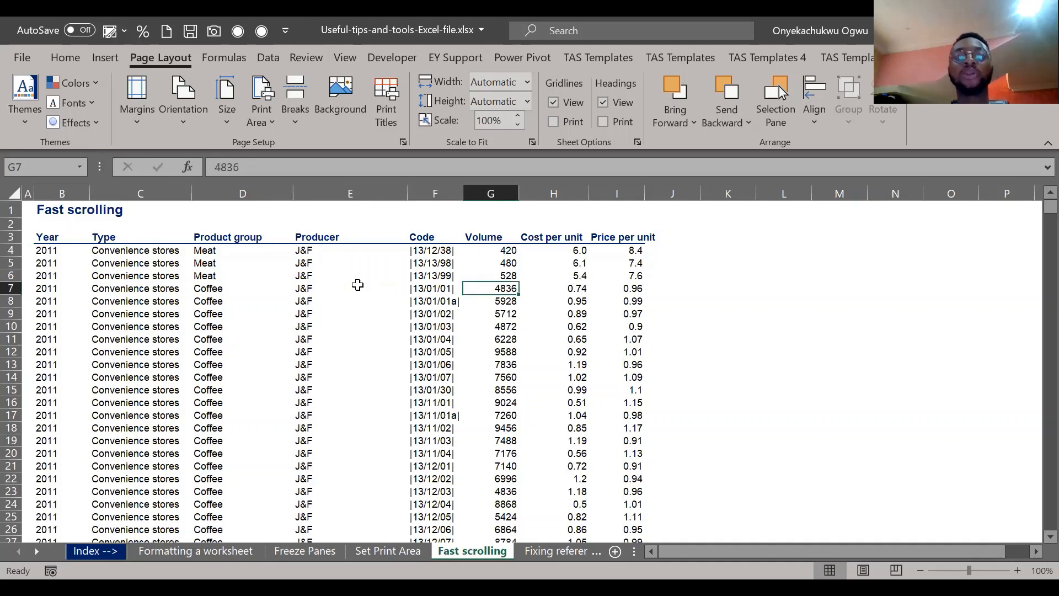
key(Left)
key(Left)
key(Up)
key(Up)
key(Up)
key(Left)
key(Left)
key(Left)
key(Right)
key(Down)
key(Down)
key(Down)
key(Down)
key(Down)
key(Down)
key(Down)
key(Down)
key(Down)
key(Down)
key(Down)
key(Down)
key(Down)
key(Down)
key(Down)
key(Down)
key(Down)
key(Down)
key(Down)
key(Down)
key(Down)
key(Down)
key(Down)
key(Down)
key(Down)
key(Down)
key(Down)
key(Down)
key(Down)
key(Down)
key(Down)
key(Down)
key(Down)
key(Down)
key(Down)
key(Down)
key(Down)
key(Down)
key(Down)
key(Down)
key(Down)
key(Down)
key(Down)
key(Down)
key(Down)
key(Down)
key(Down)
key(Down)
key(Down)
key(Down)
key(Down)
key(Down)
key(Down)
key(Down)
key(Down)
key(Down)
key(Down)
key(Down)
key(Down)
key(Down)
key(Down)
key(Down)
key(Down)
key(Down)
key(Down)
key(Down)
key(Down)
key(Down)
key(Down)
key(Down)
key(Down)
key(Down)
key(Down)
key(Down)
key(Down)
scroll(358, 284, down, 20)
scroll(357, 284, down, 20)
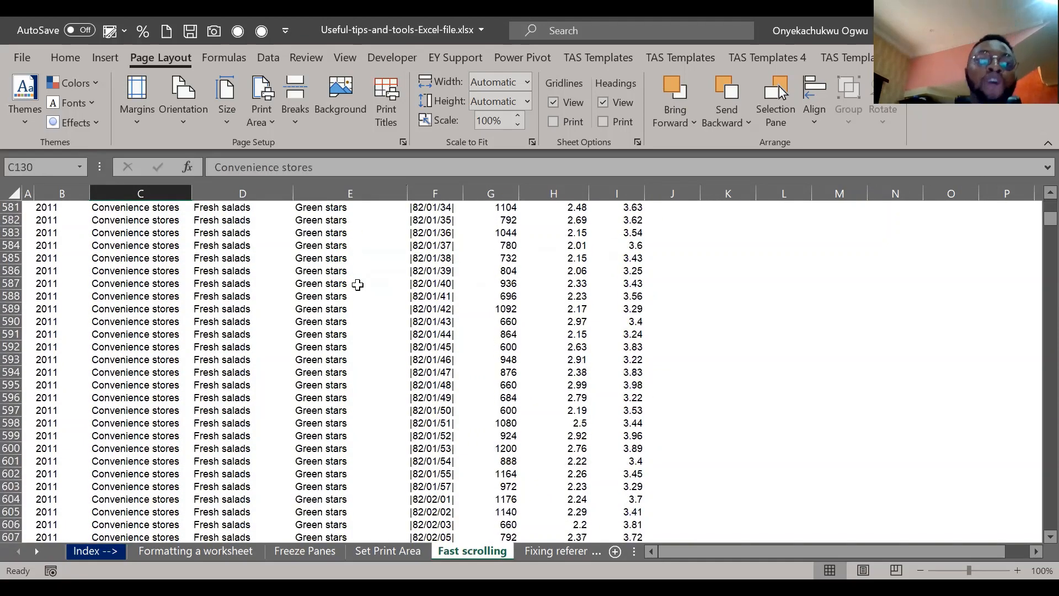
key(ctrl+Up)
scroll(357, 284, up, 1)
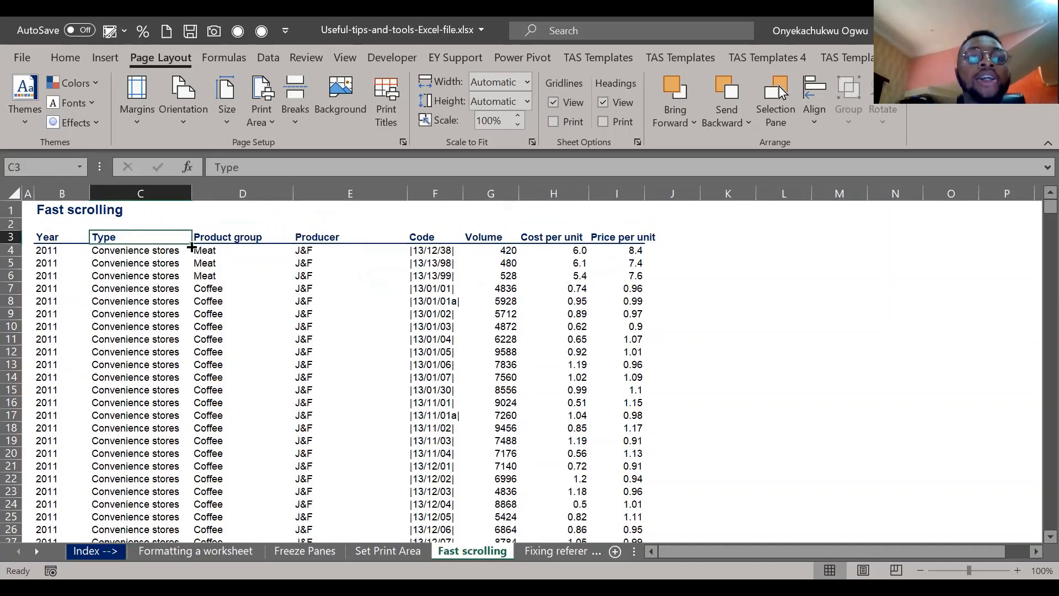
Step: Note the scrolling shortcut above the data table by entering Ctrl in E1 and Arrow in F1
click(347, 236)
click(348, 226)
key(Up)
text(Ctrl)
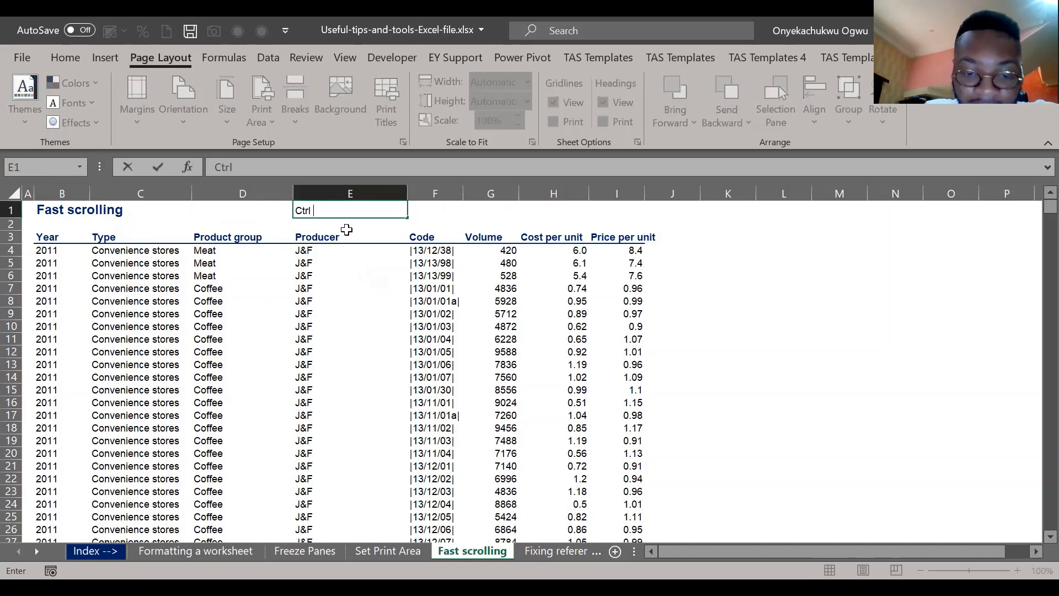
key(Tab)
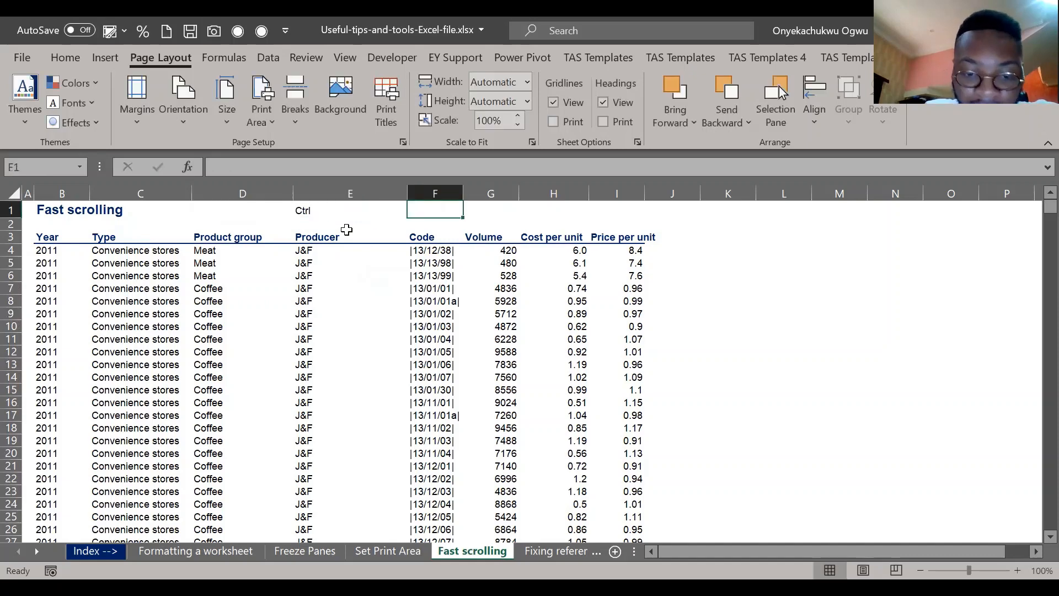
text(Ar)
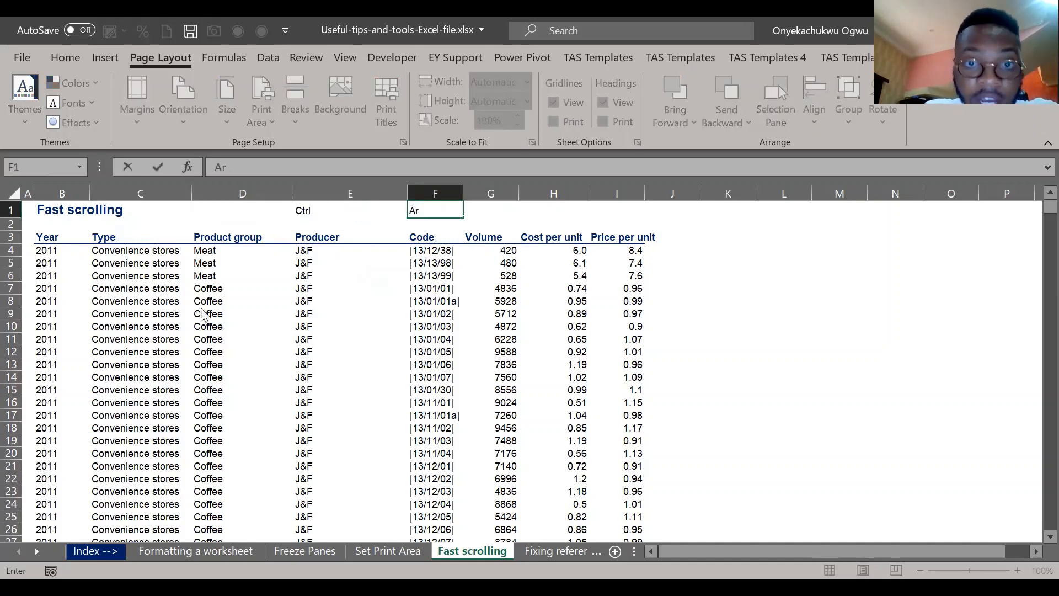
text(row)
key(Return)
Step: Select the Type heading and jump repeatedly between the column's last filled row and its heading
key(Down)
key(Left)
key(Left)
key(Left)
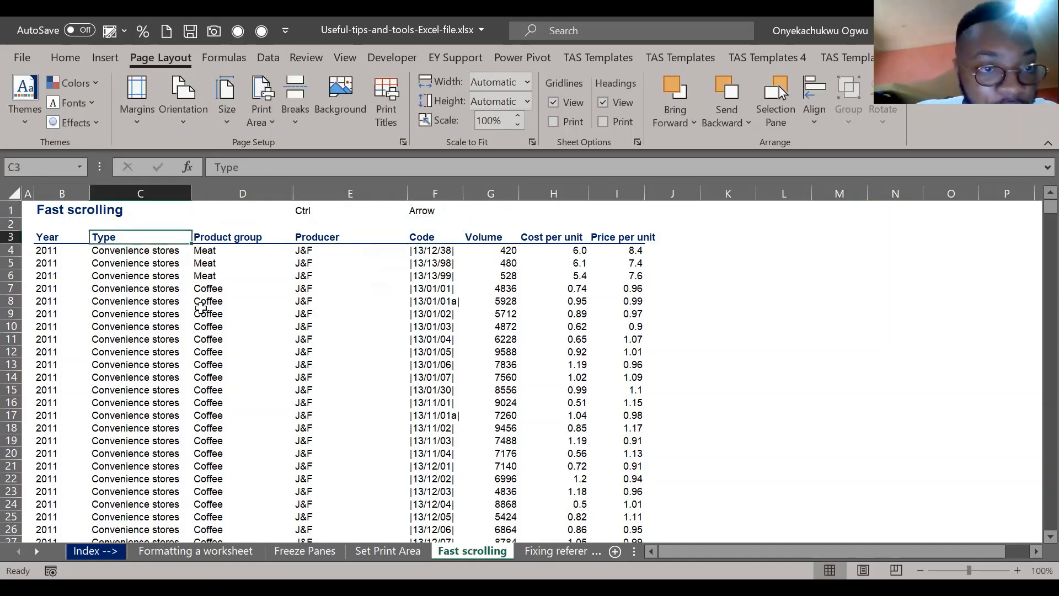
key(Down)
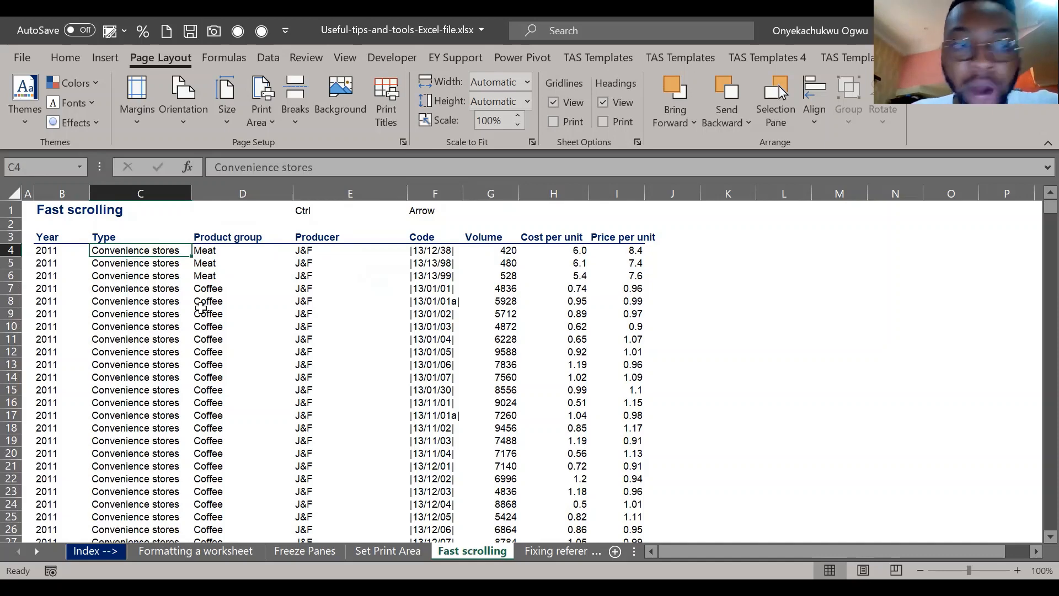
key(ctrl+Down)
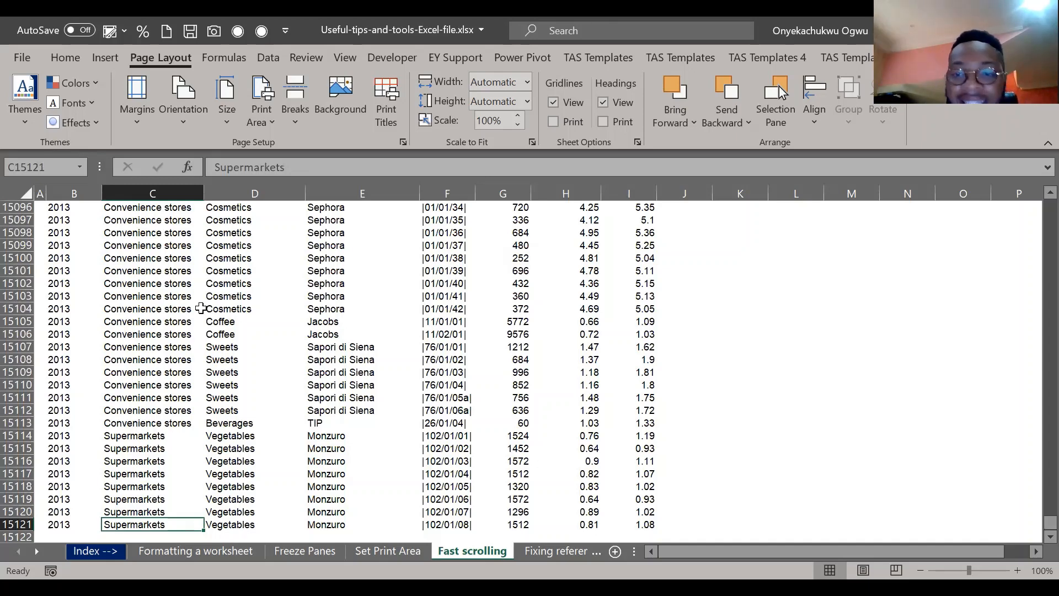
key(ctrl+Up)
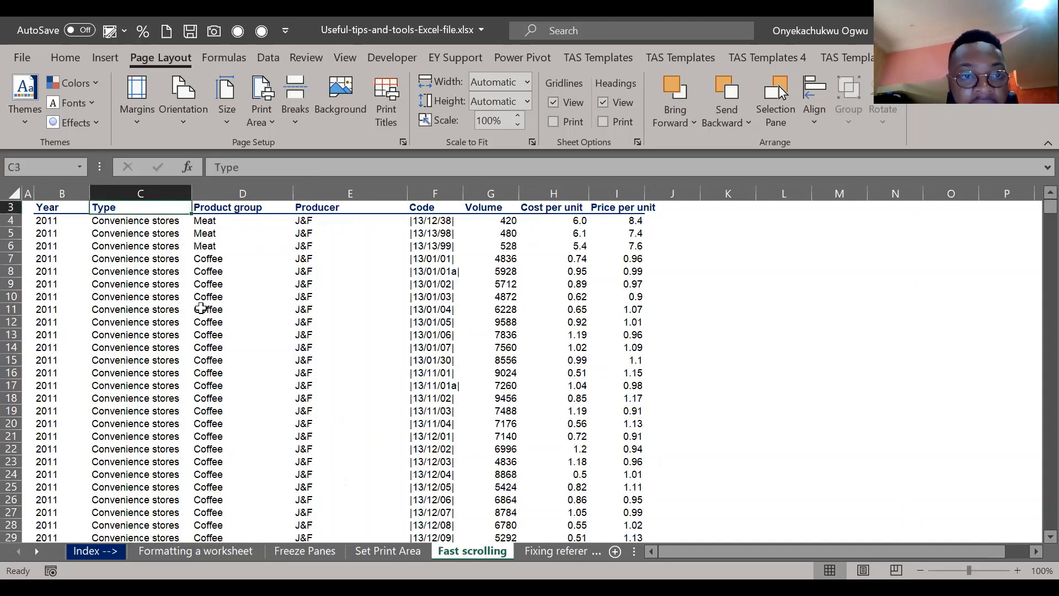
scroll(200, 308, up, 1)
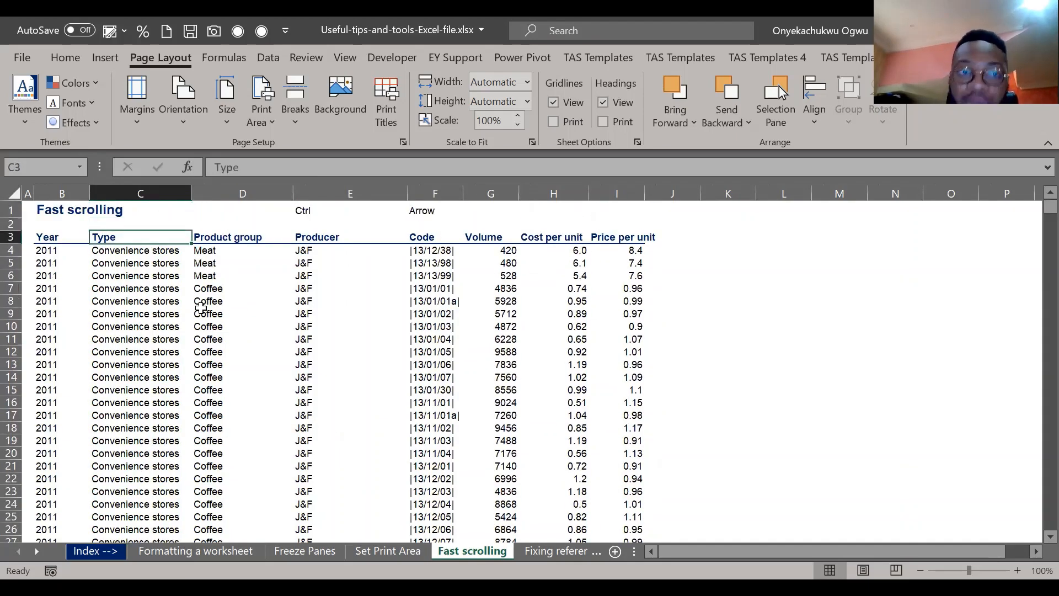
key(ctrl+Down)
key(ctrl+Down)
key(ctrl+Up)
key(ctrl+Up)
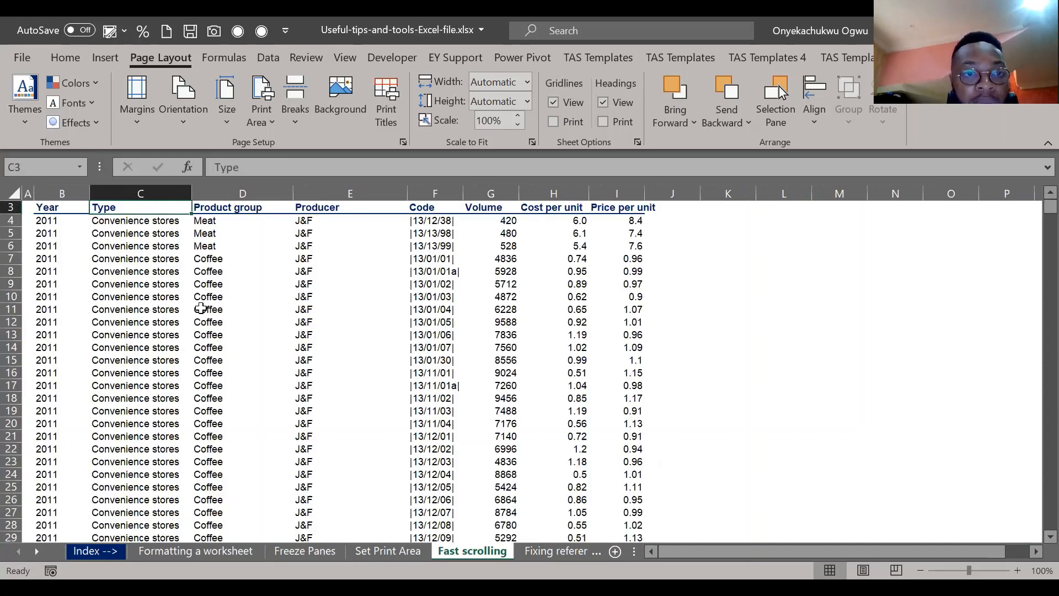
Step: Jump to the last entry of the Type column and step through the cells just above and below it
key(ctrl+Down)
key(Up)
key(Up)
key(Down)
key(Down)
key(Down)
key(Down)
key(Up)
key(Up)
key(Up)
key(Down)
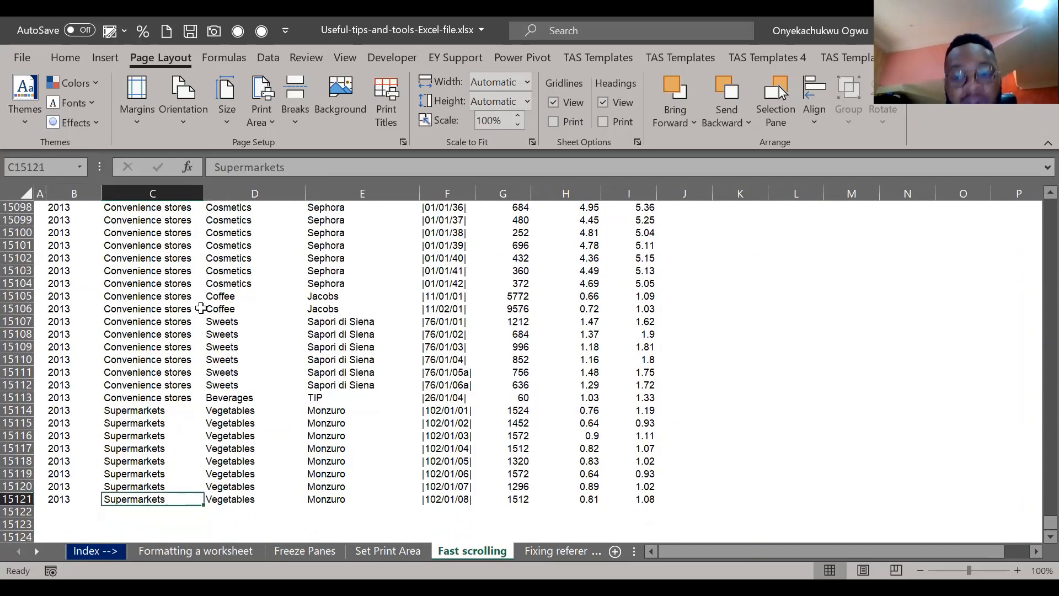
Step: Return to the Type heading, check the neighbouring cells, and jump to the column's end and back once more
key(ctrl+Up)
key(Up)
key(Down)
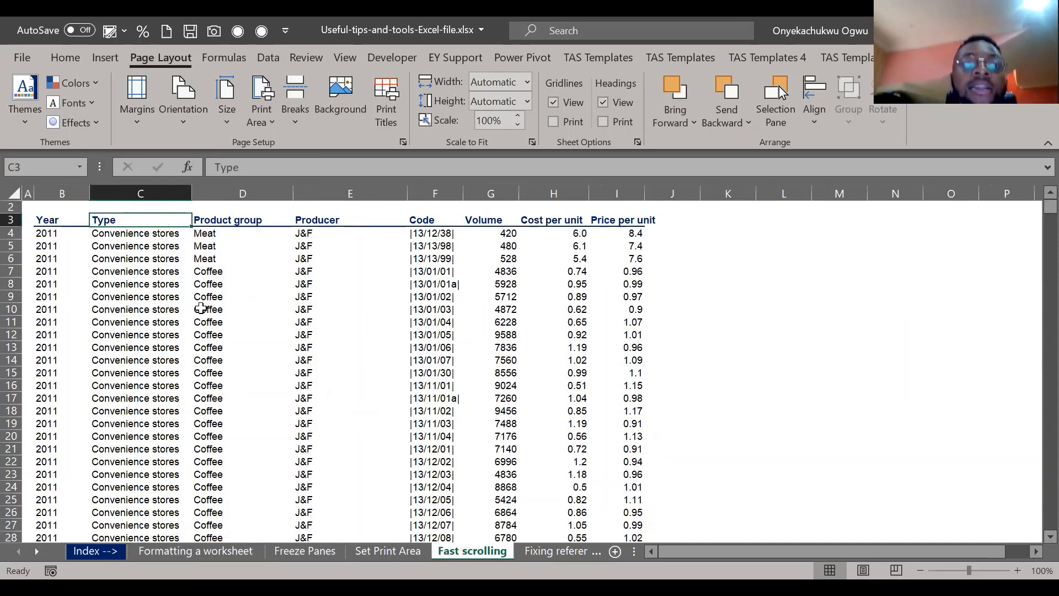
key(Up)
key(Down)
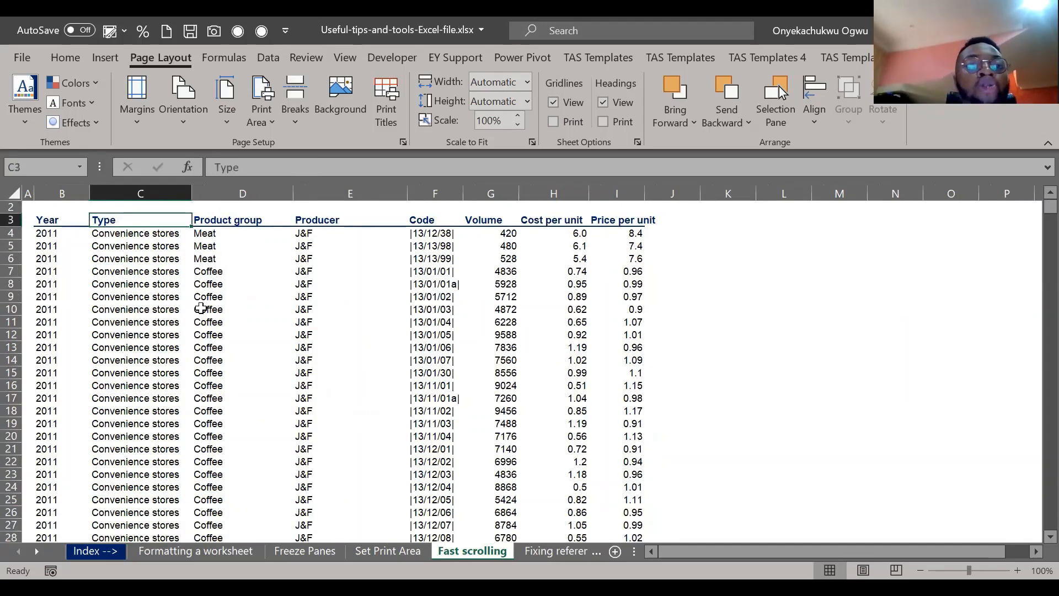
key(ctrl+Down)
key(ctrl+Up)
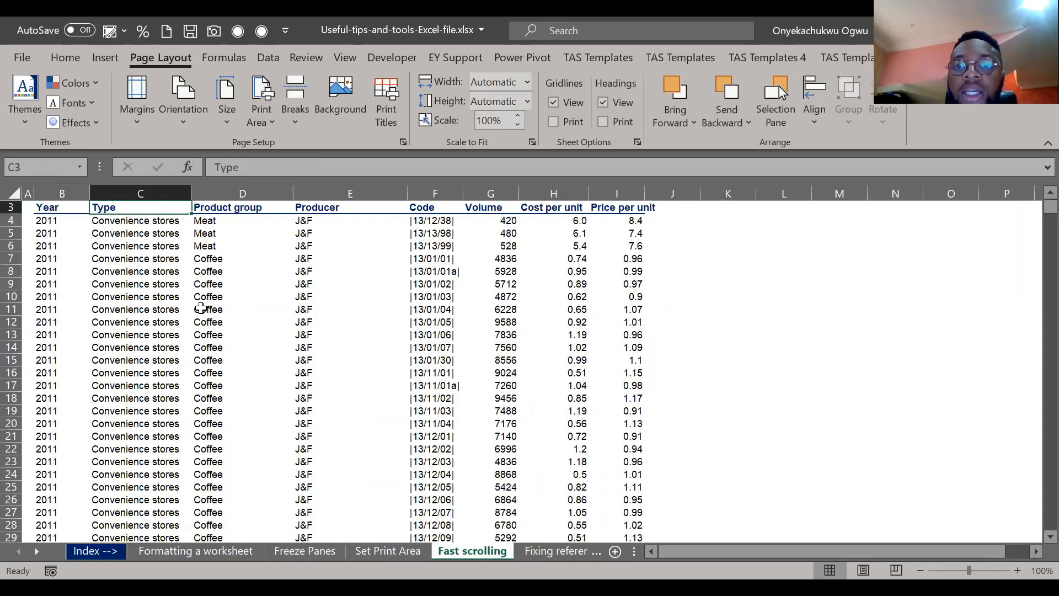
key(alt+Tab)
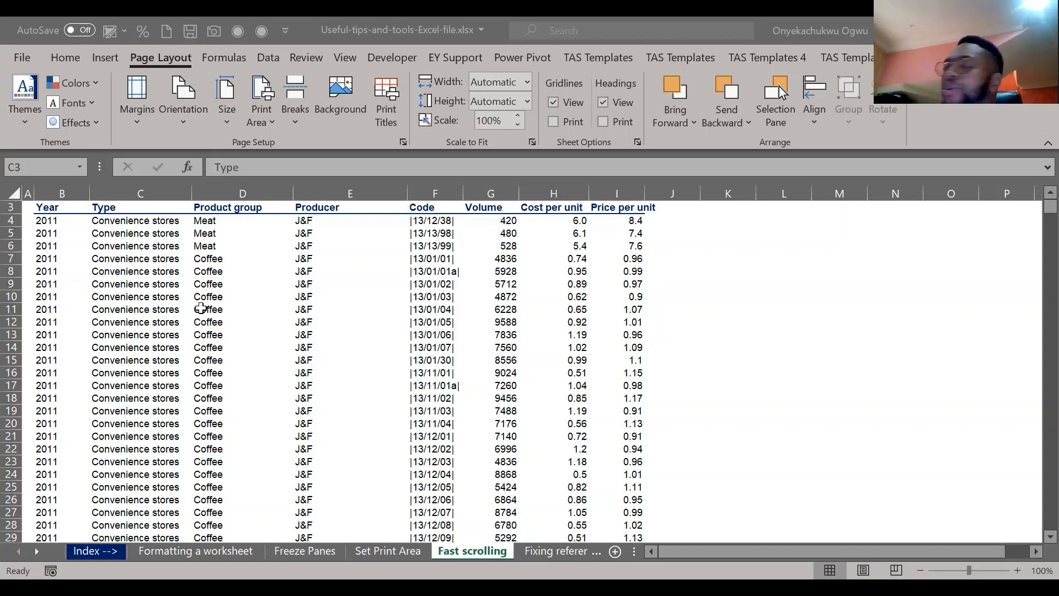
Step: Go to the Fixing references sheet and list the reference types Fixed in K8 and Variable in K9
scroll(466, 316, up, 1)
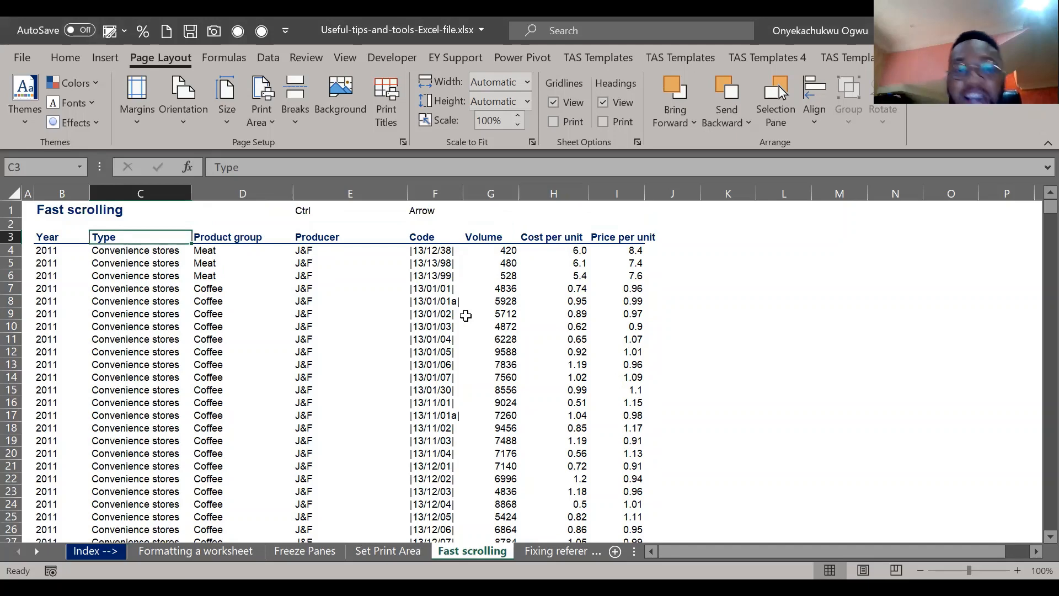
key(ctrl+Page_Down)
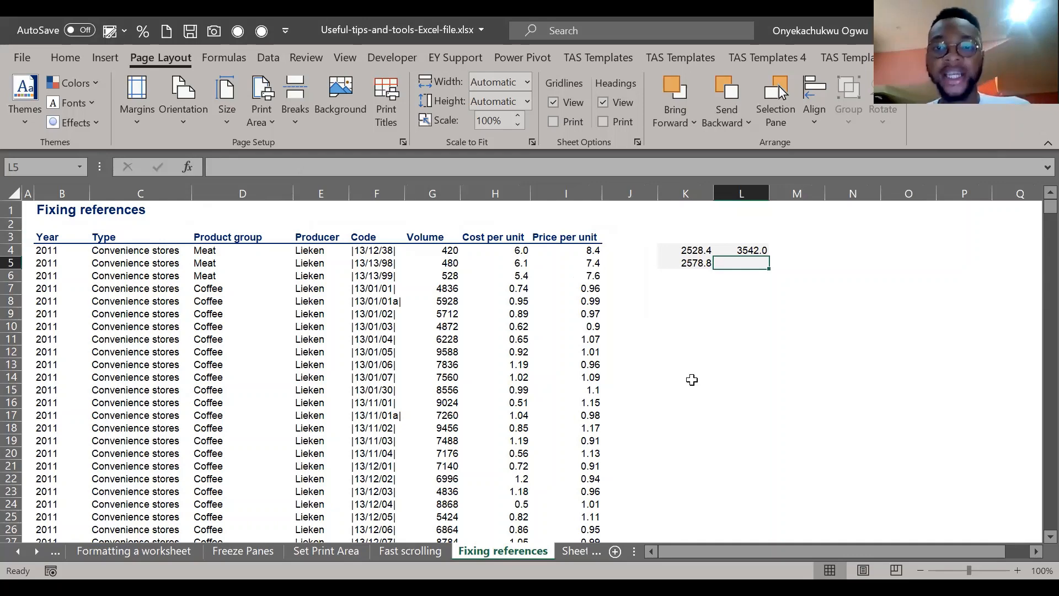
click(686, 301)
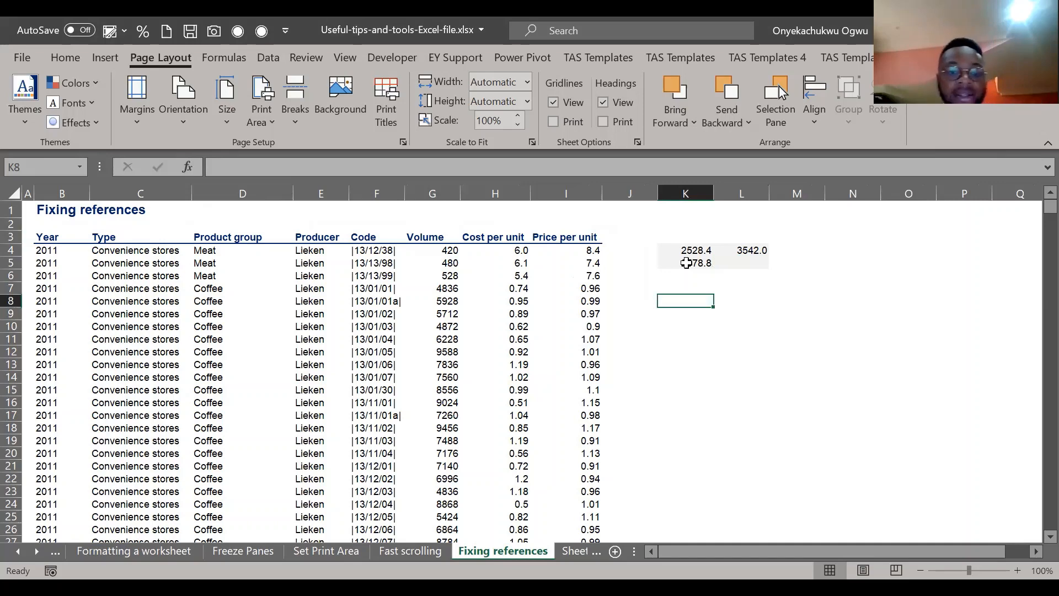
text(F)
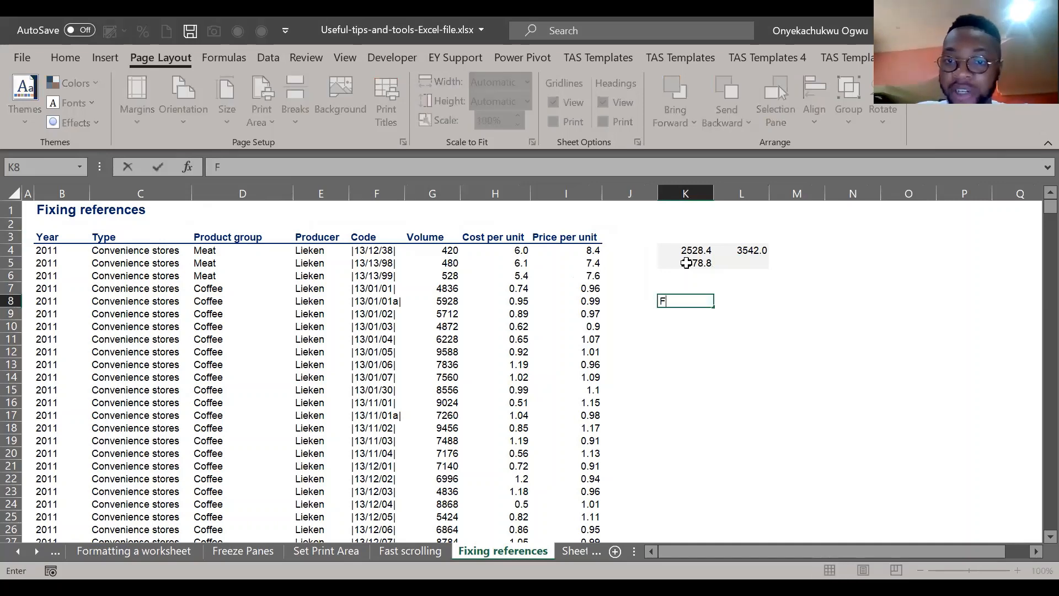
text(ixed)
key(Return)
text(Variable)
key(Return)
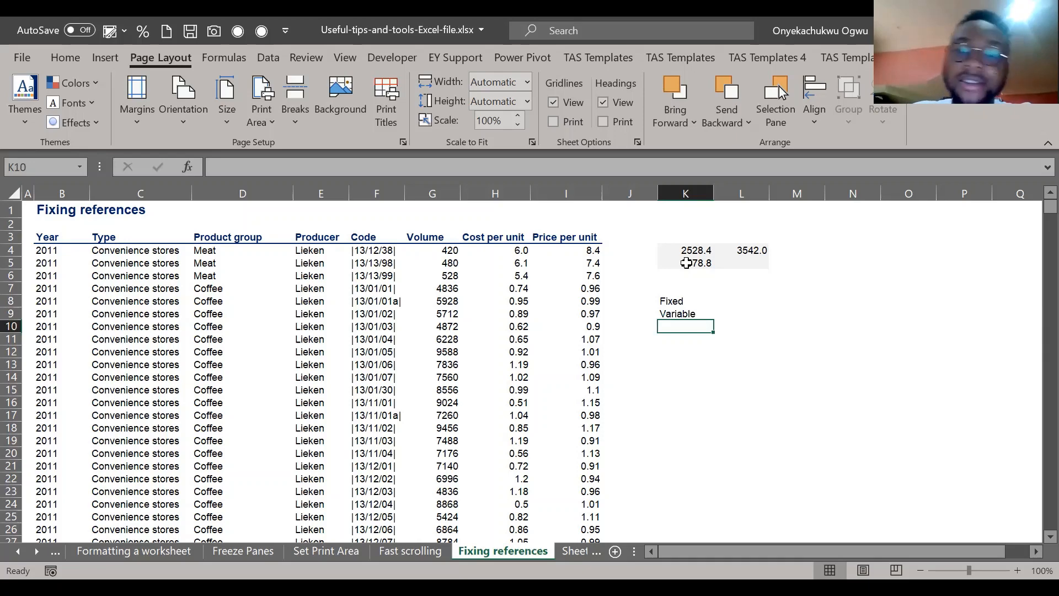
key(Down)
key(Up)
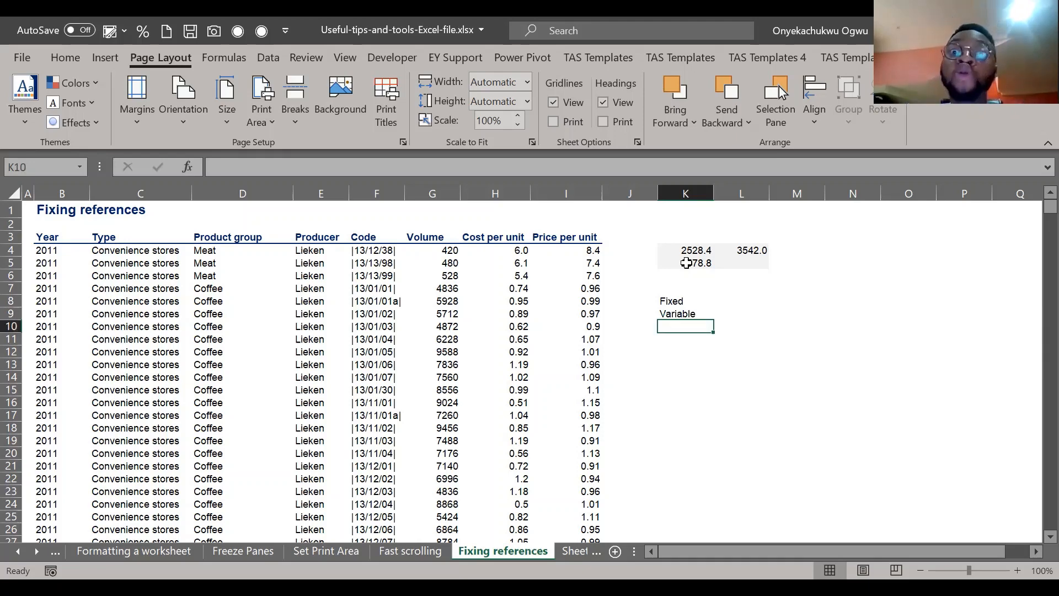
key(Down)
key(Up)
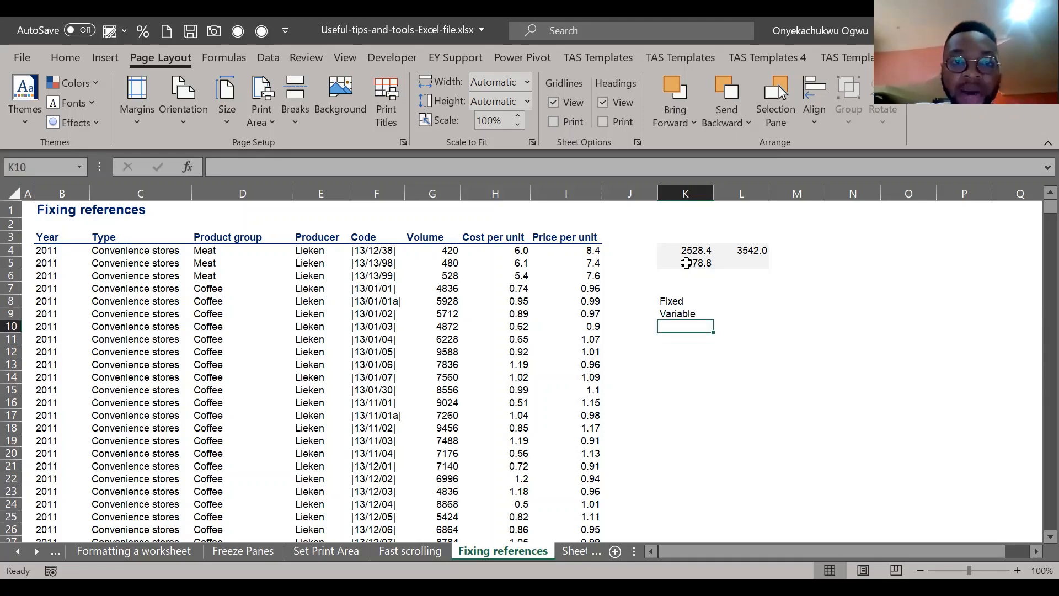
key(alt+Tab)
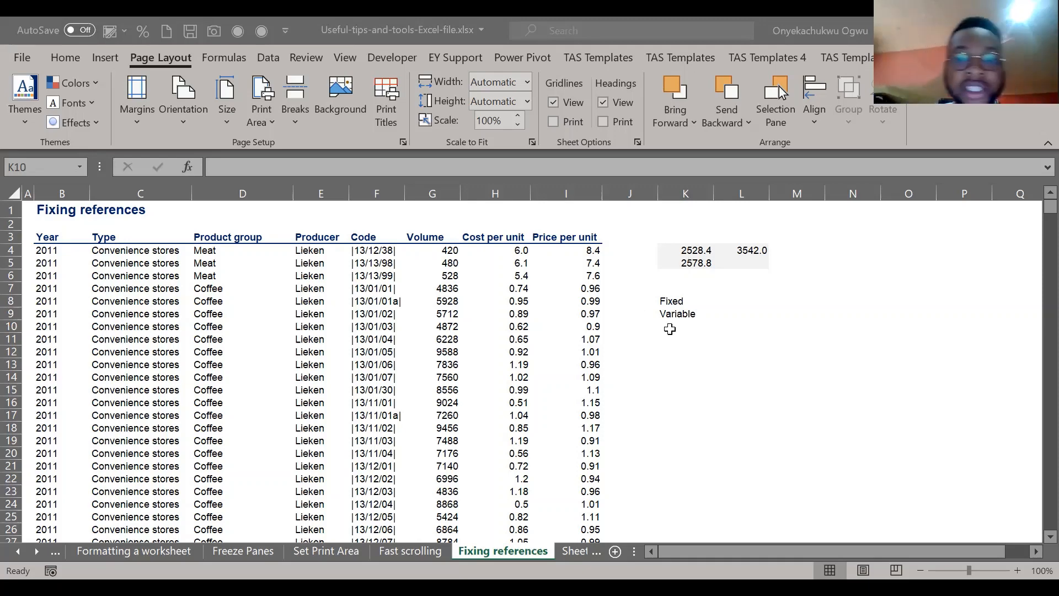
click(743, 346)
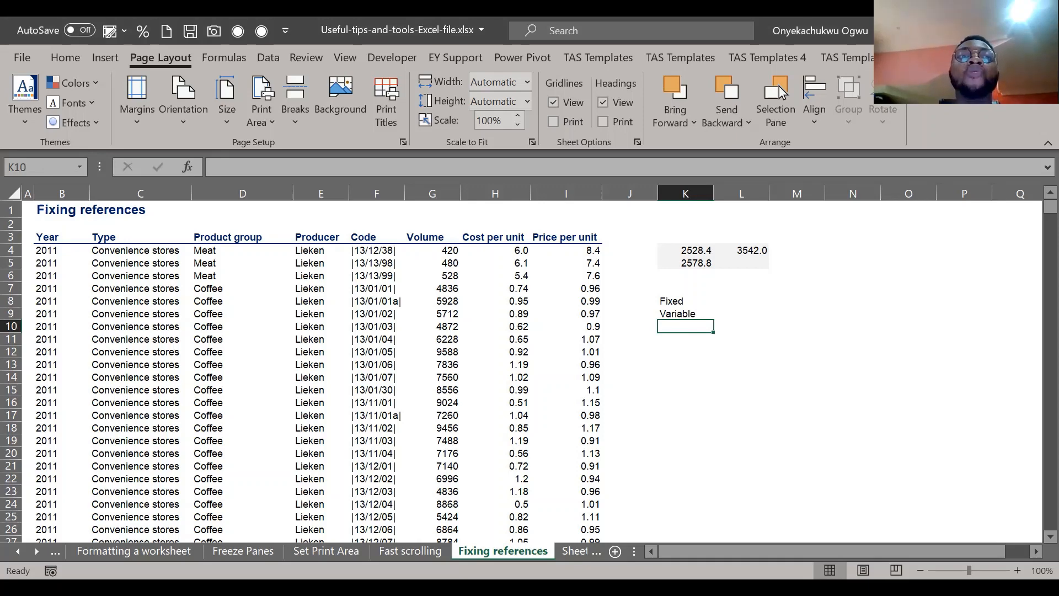
click(779, 92)
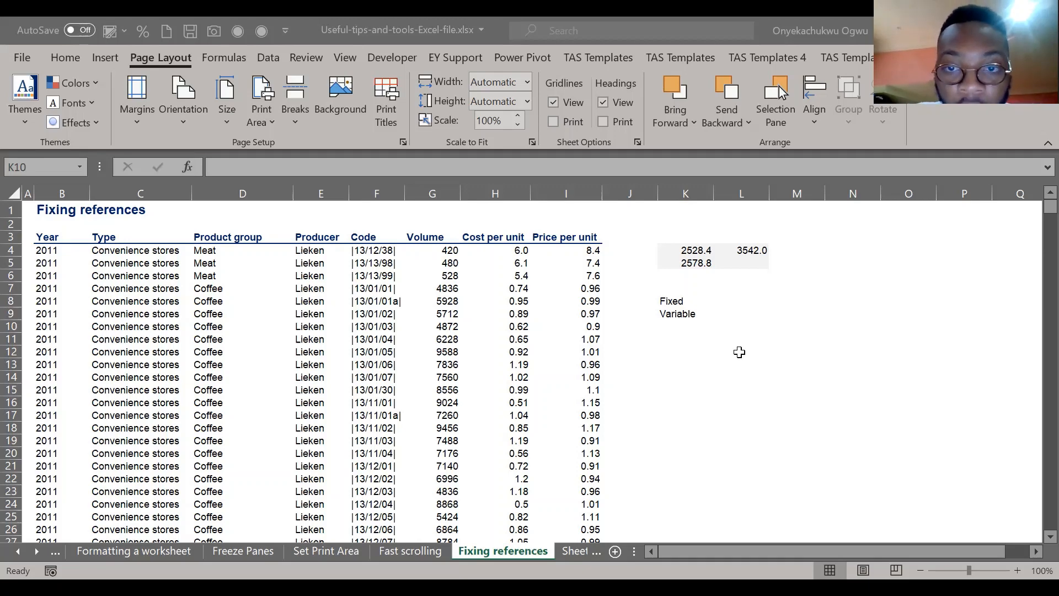
Step: Enter the relative reference =G4 in K11 to pull in the first Volume value
key(Down)
text(=)
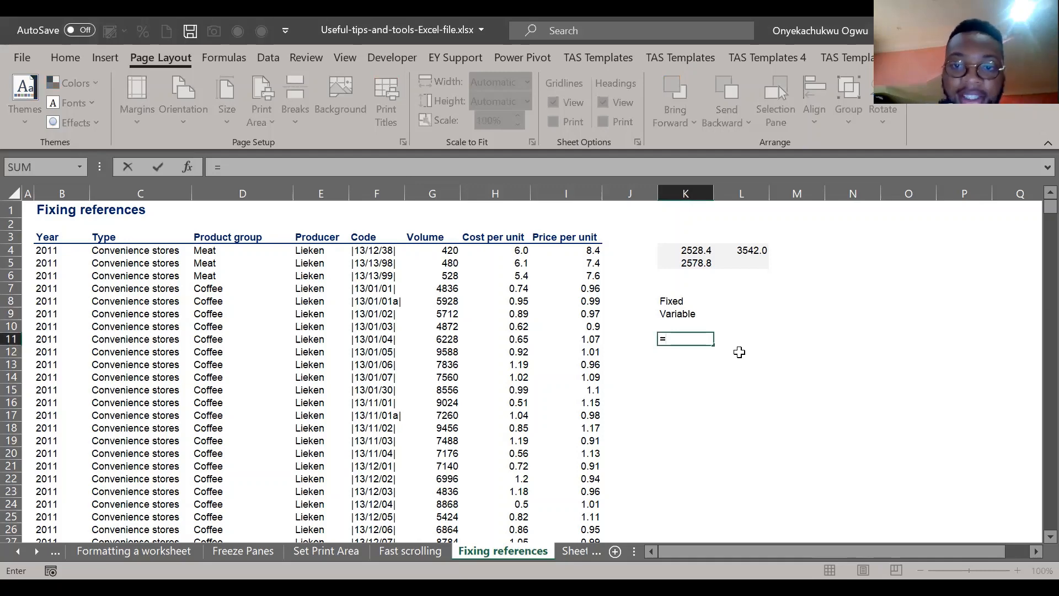
click(448, 249)
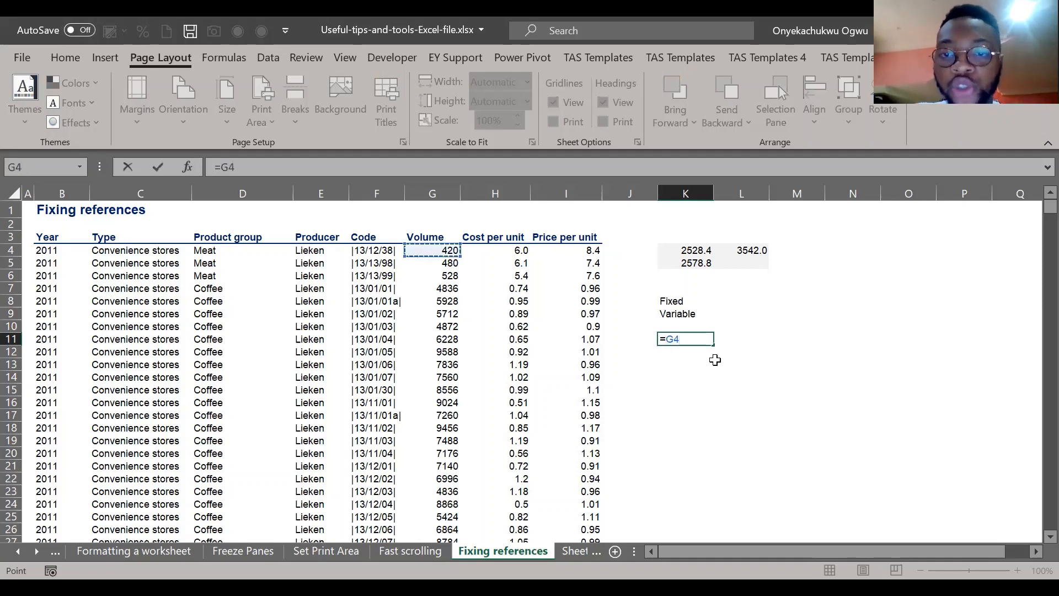
key(Return)
key(Up)
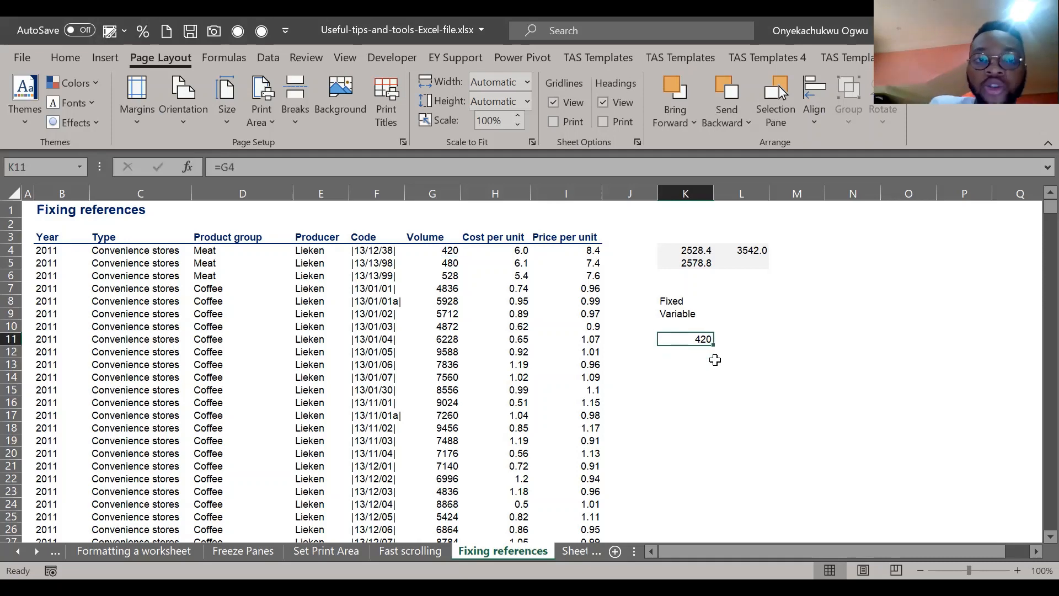
click(709, 356)
text(=)
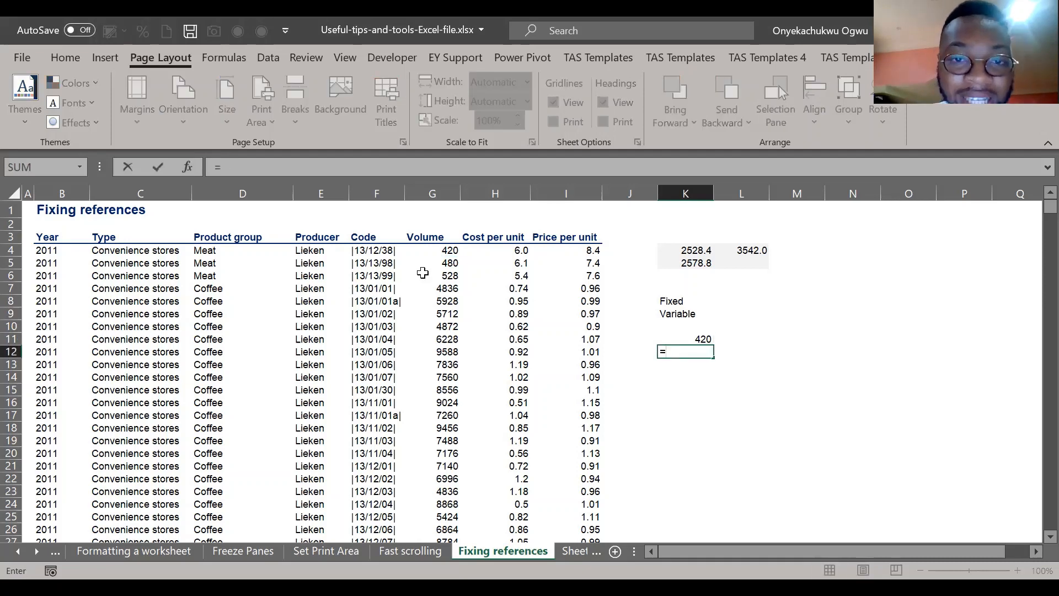
click(445, 264)
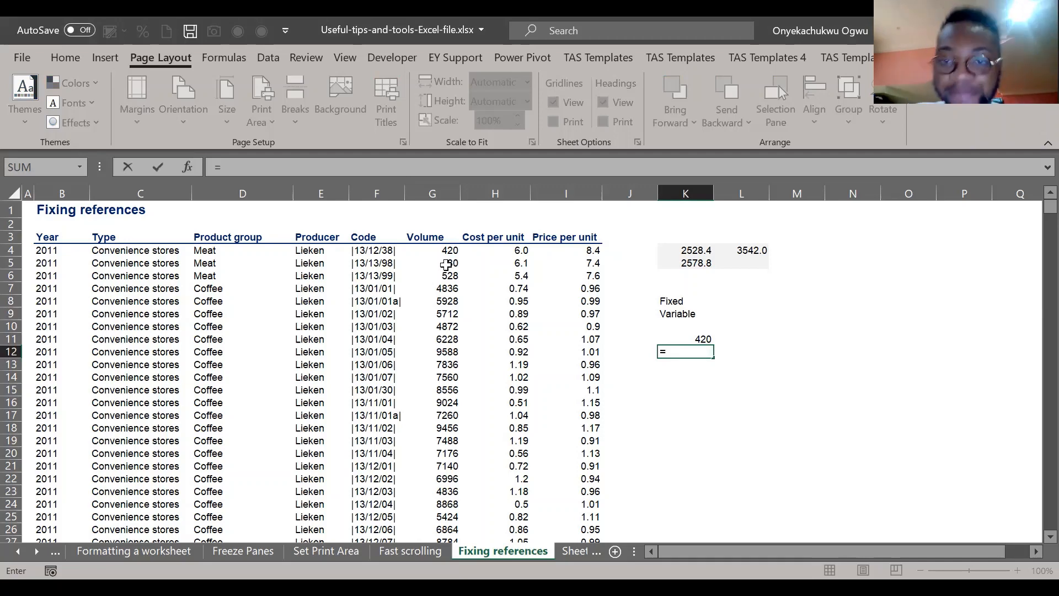
key(ctrl+Return)
key(Up)
key(Down)
key(Down)
key(Up)
key(Delete)
key(Up)
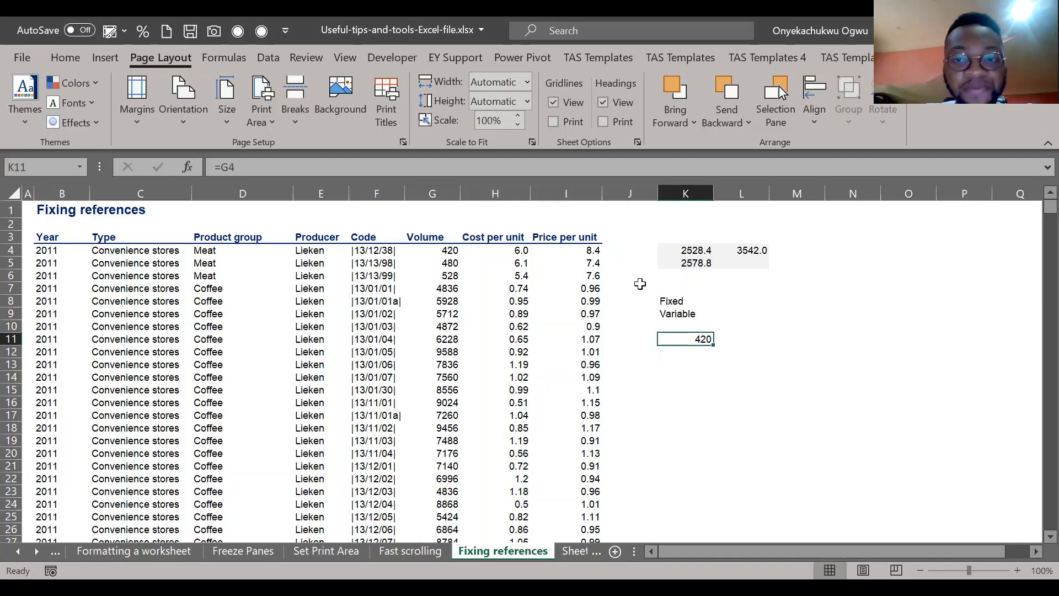
Step: Note the reference-fixing shortcut above the grey cells by entering F4 in K2 and $ in L2
key(Up)
key(Right)
key(Left)
key(Down)
key(Up)
key(Up)
key(Up)
key(Up)
key(Up)
key(Up)
key(Up)
key(Up)
key(Up)
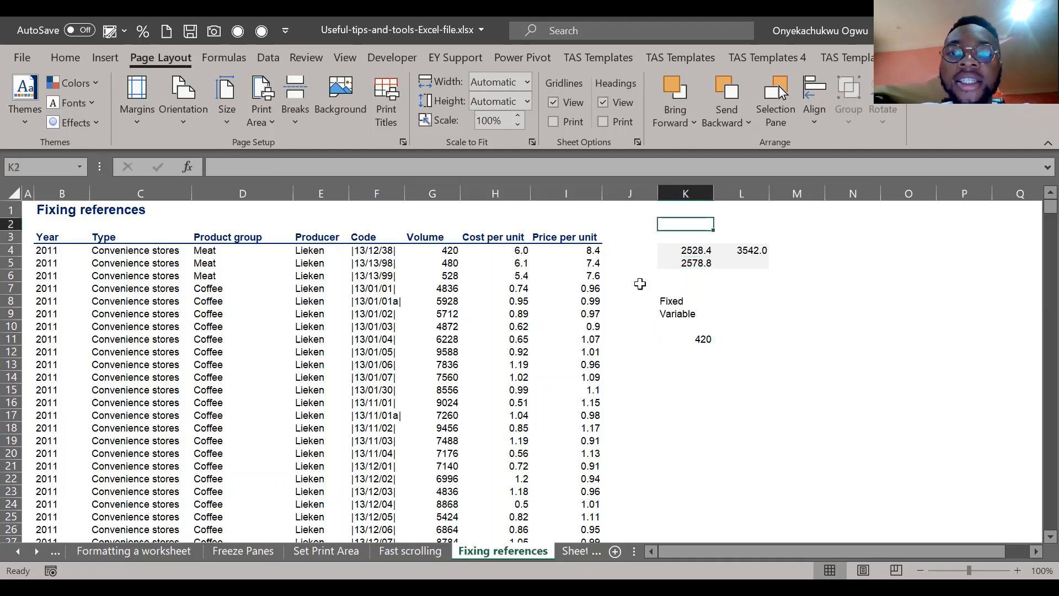
text(F4)
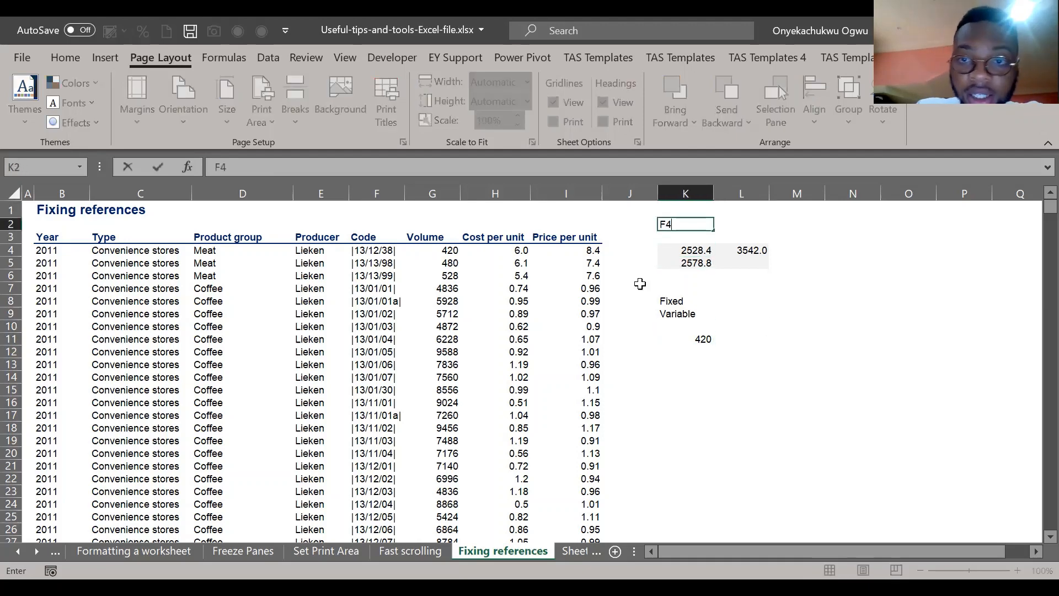
key(Return)
key(Up)
key(Right)
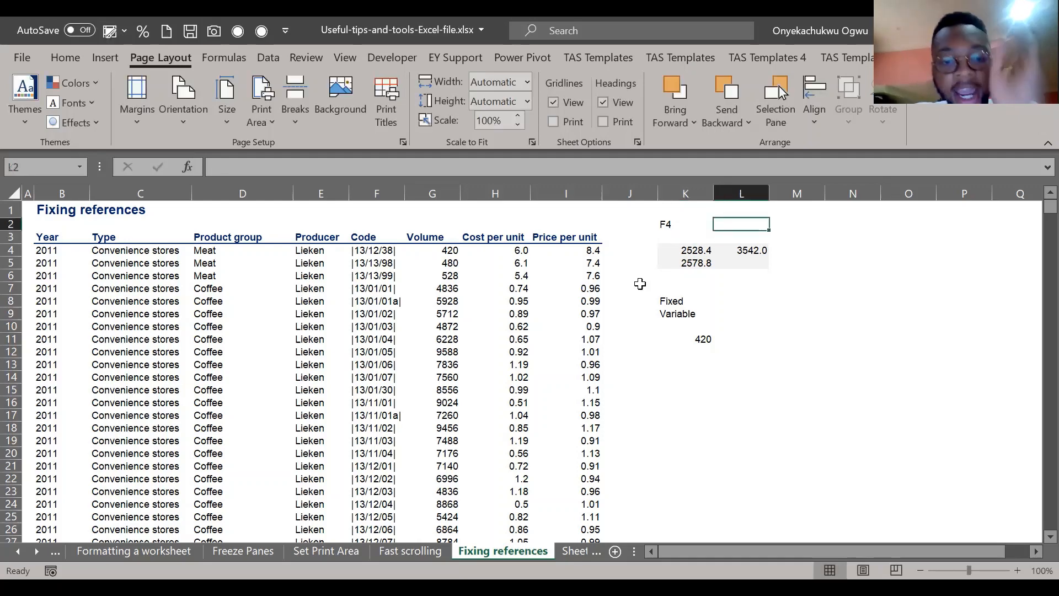
text($)
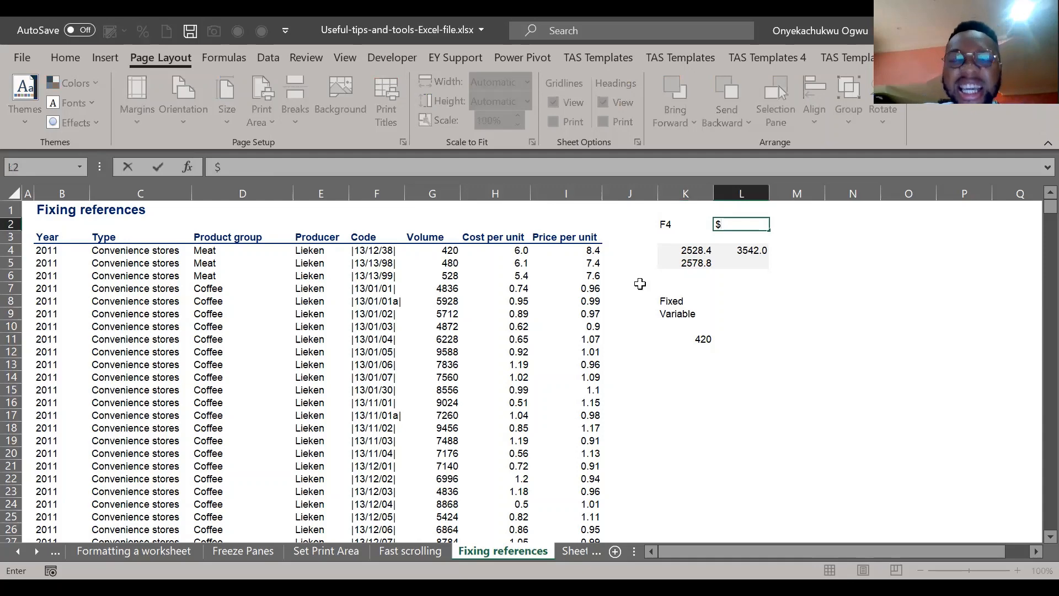
key(Left)
key(Right)
key(Left)
Step: Replace the formula in K11 with an absolute reference to the first Volume value, =$G$4
key(Down)
key(Down)
key(Down)
key(Down)
key(Down)
key(Down)
key(Down)
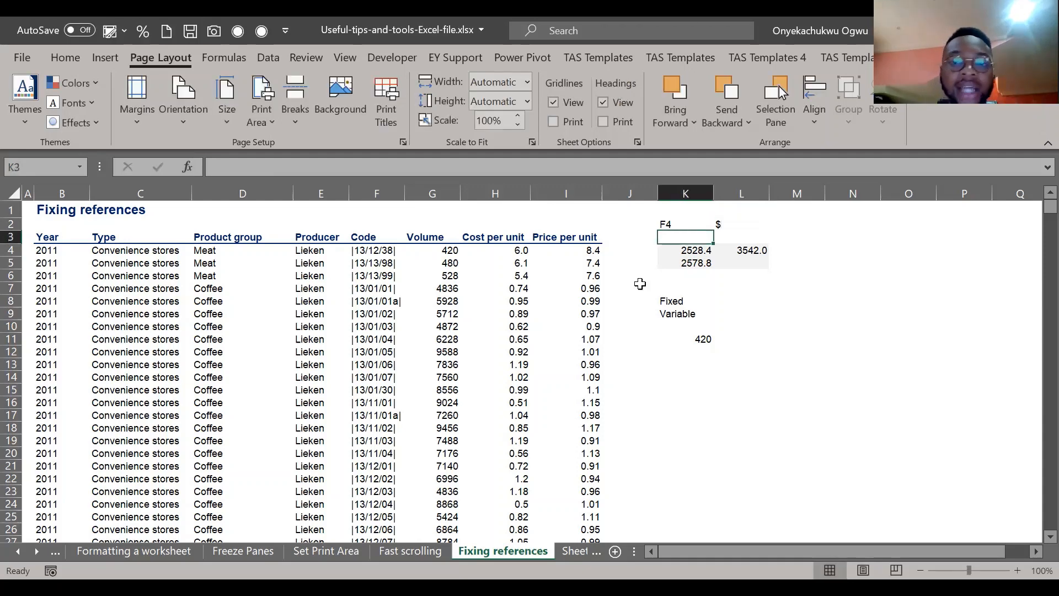
key(Down)
key(Down)
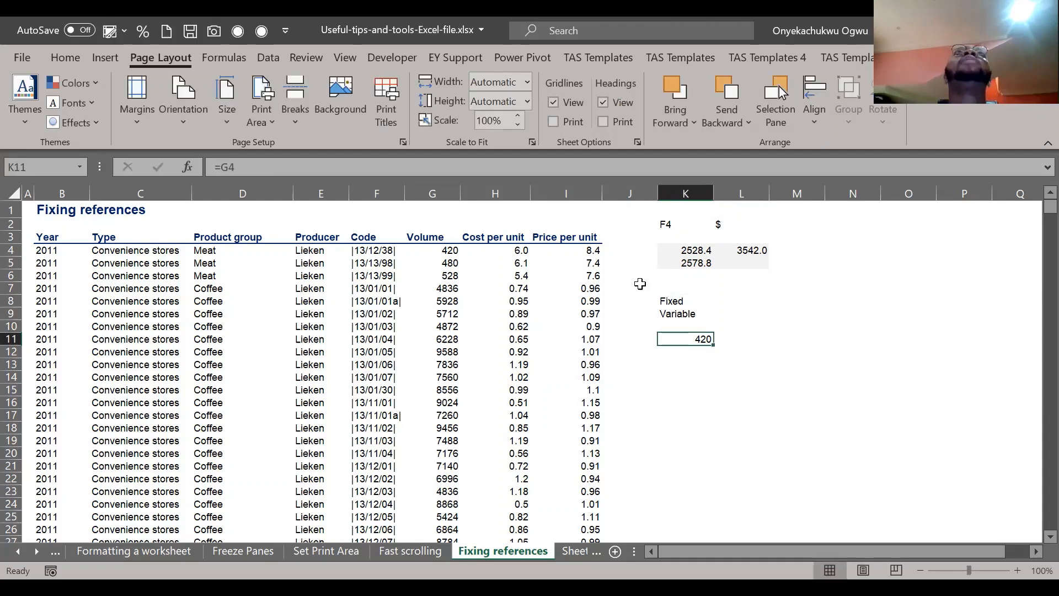
key(Up)
key(Up)
key(Up)
key(Up)
key(Down)
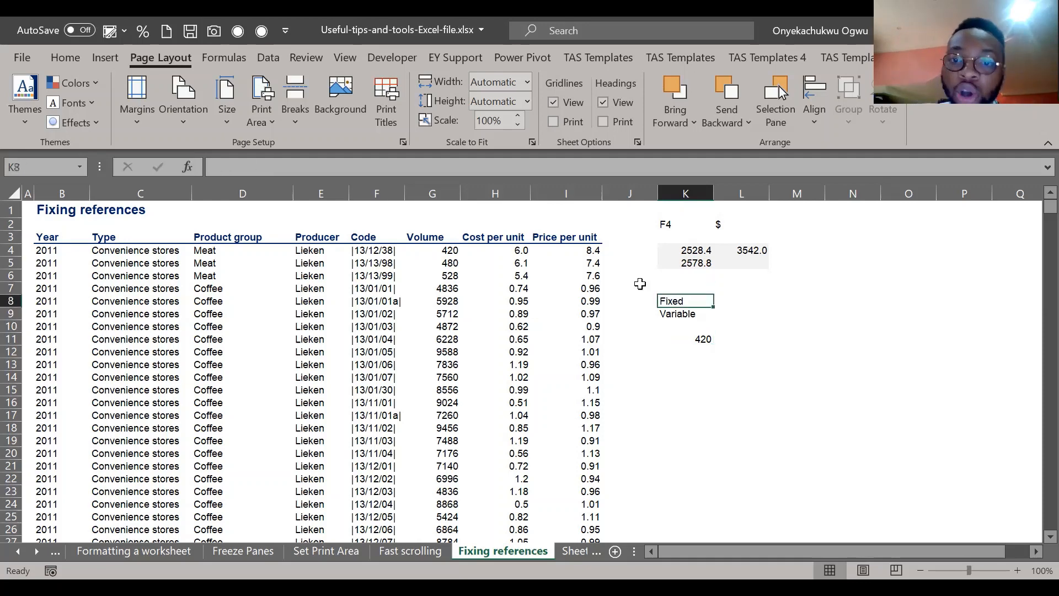
key(Down)
key(Down)
key(Down)
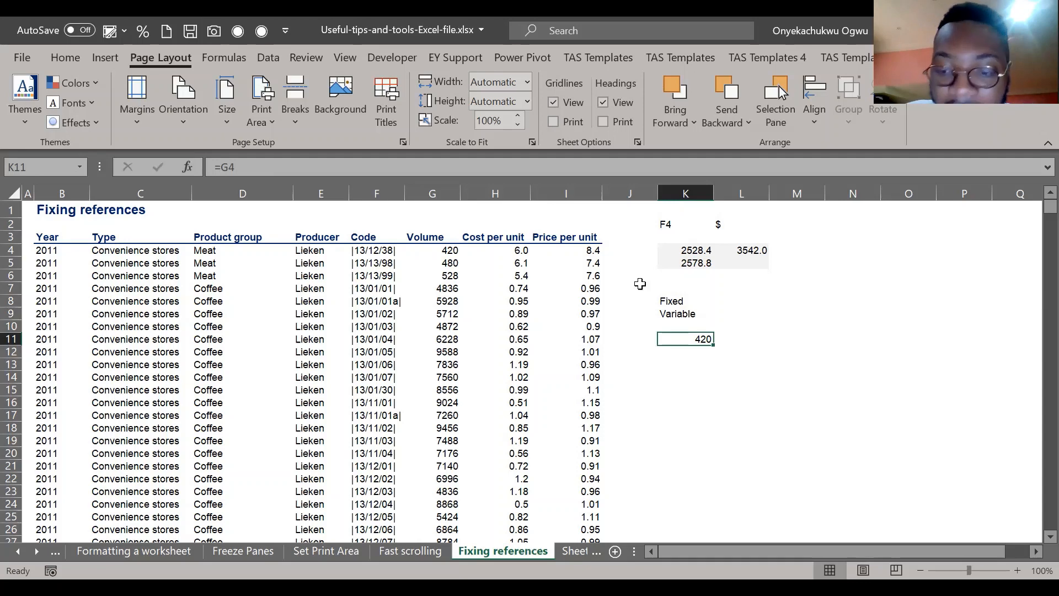
text(=)
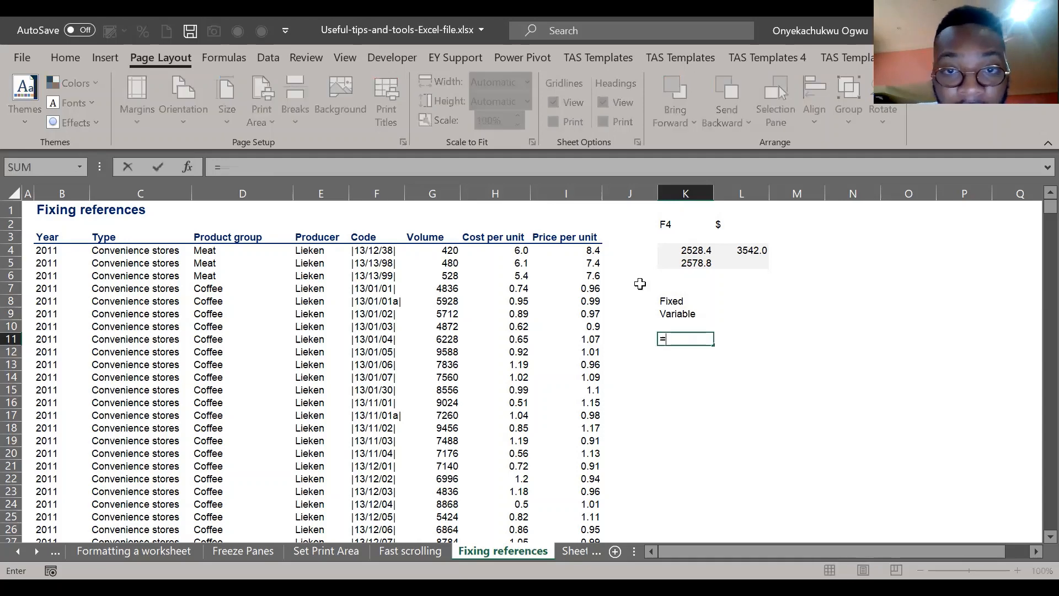
click(453, 250)
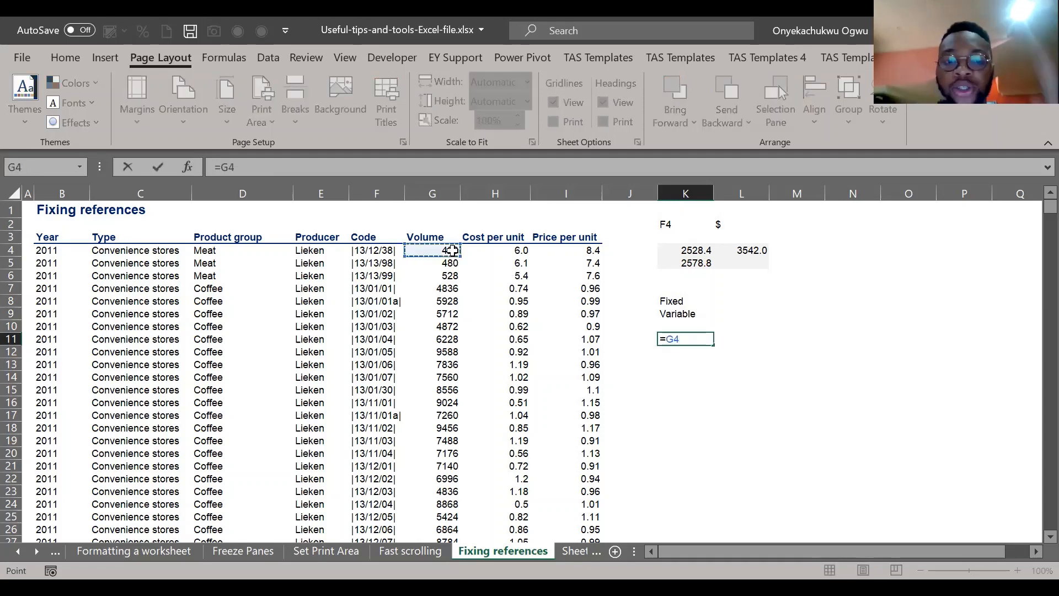
key(F4)
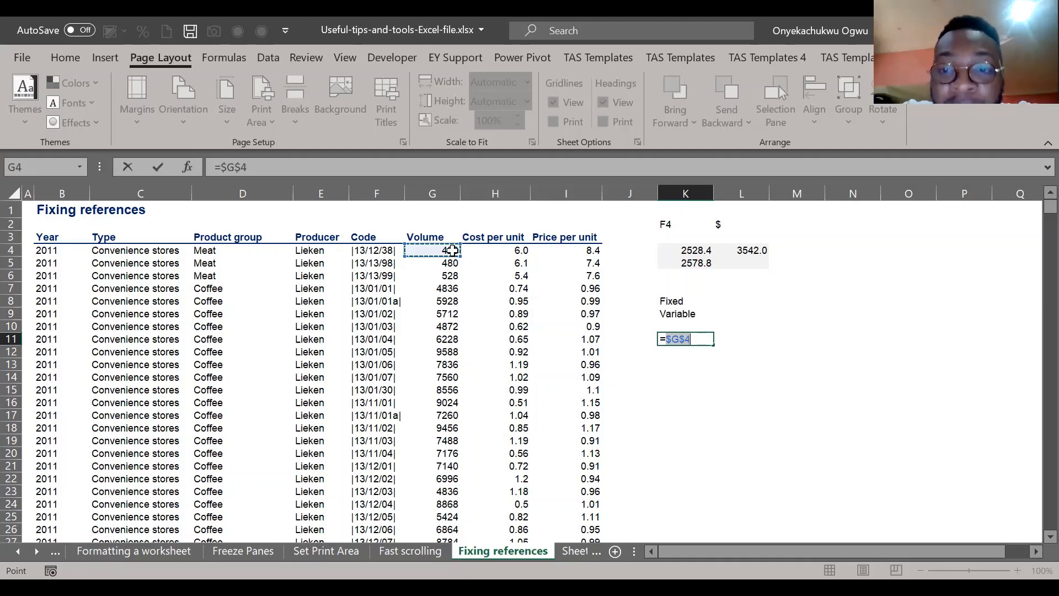
key(ctrl+Return)
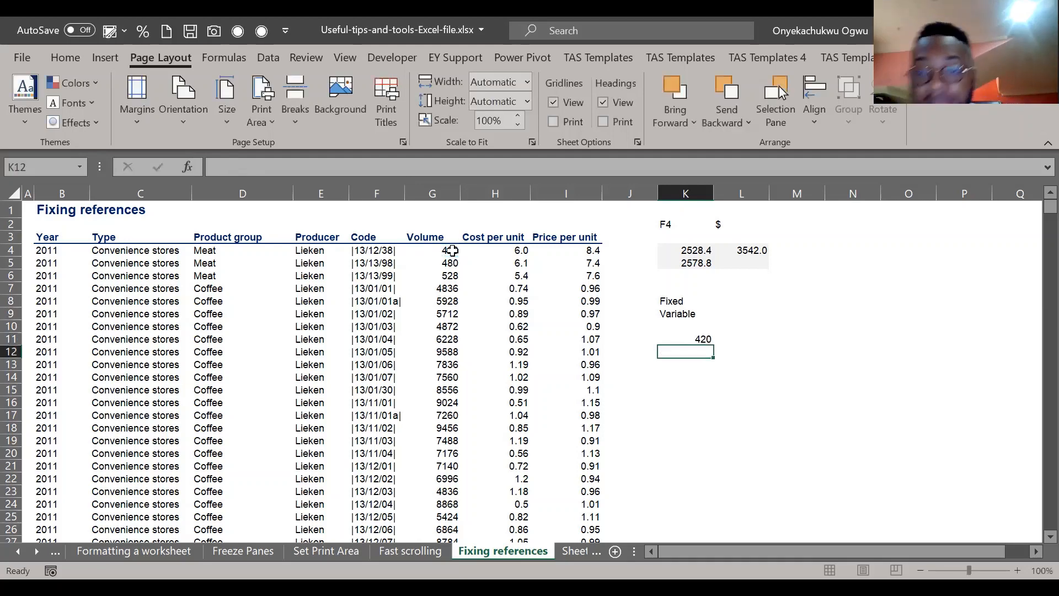
Step: Fill the K11 formula across to column M and down to row 21, and inspect a copied cell
drag(714, 344, 833, 432)
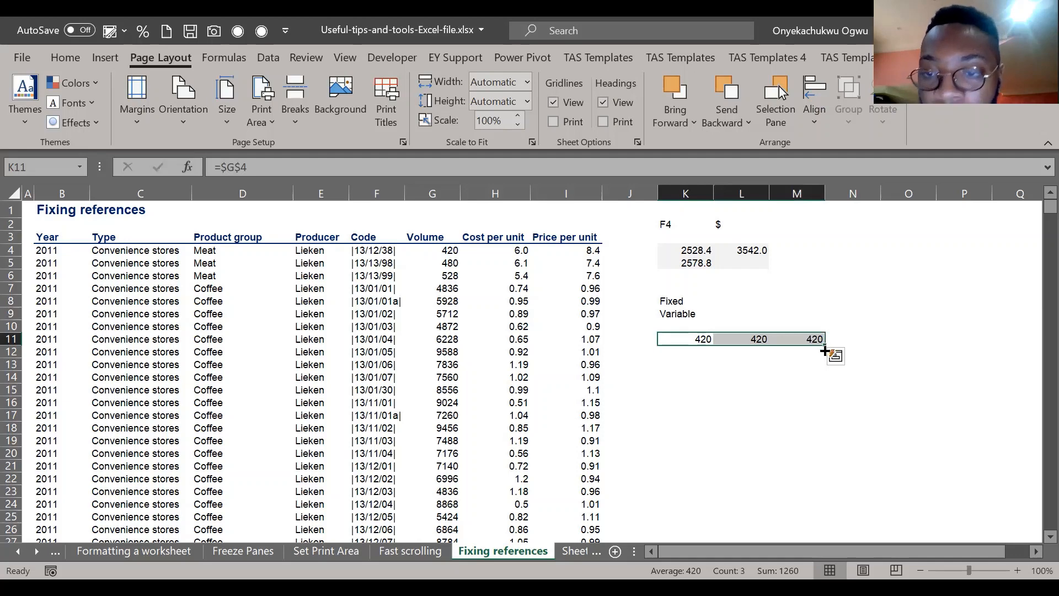
drag(825, 345, 825, 466)
click(760, 411)
Step: Clear the copied formulas from L11:M21 and K12:K21, keeping only the original in K11
key(Up)
key(Up)
key(Up)
key(Up)
key(Up)
key(Up)
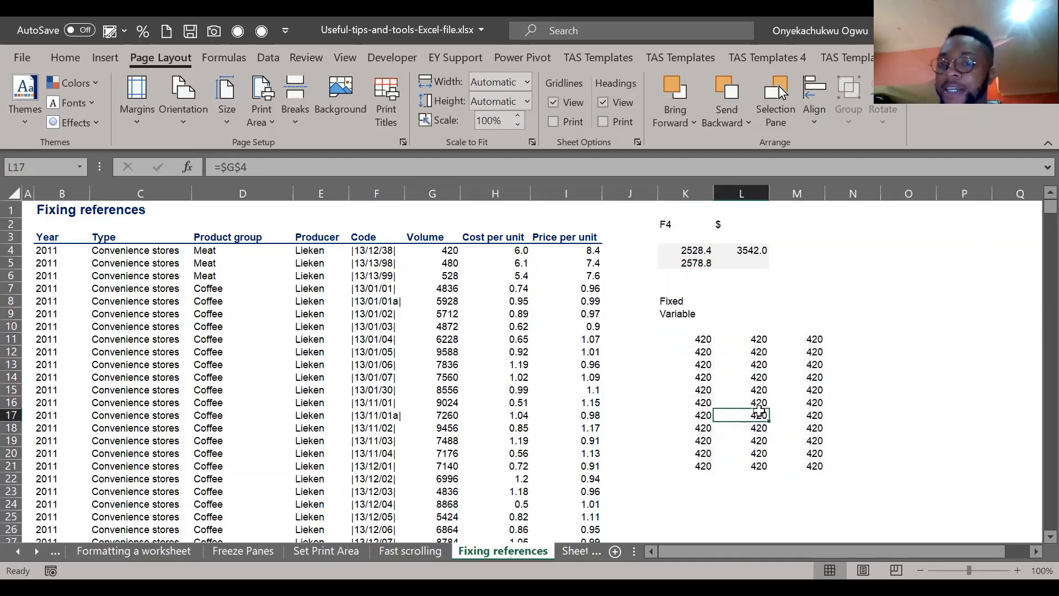
key(ctrl+shift+Down)
key(shift+Right)
key(Delete)
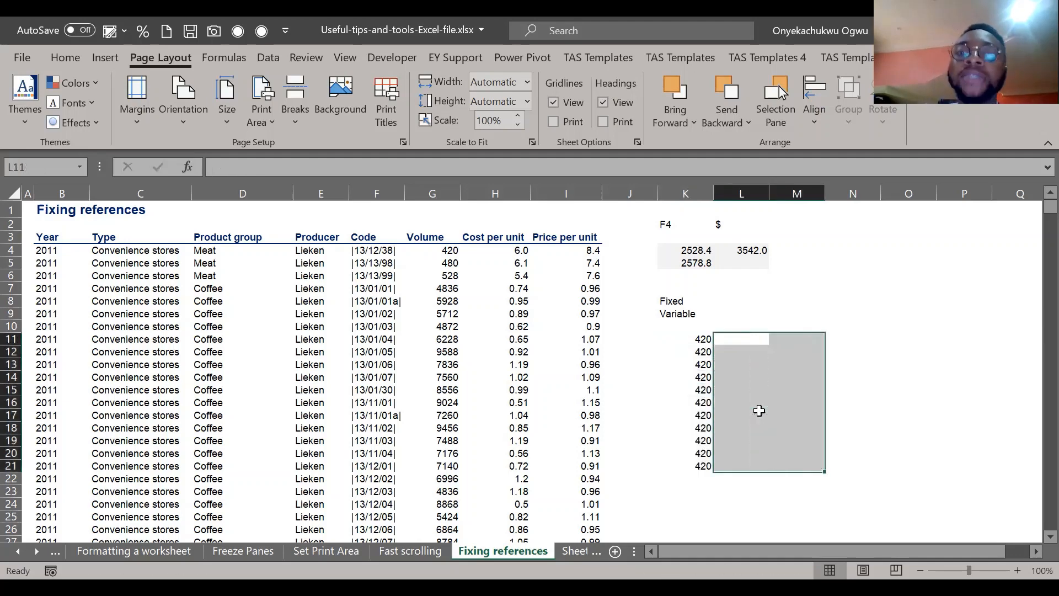
key(Left)
key(Down)
key(ctrl+shift+Down)
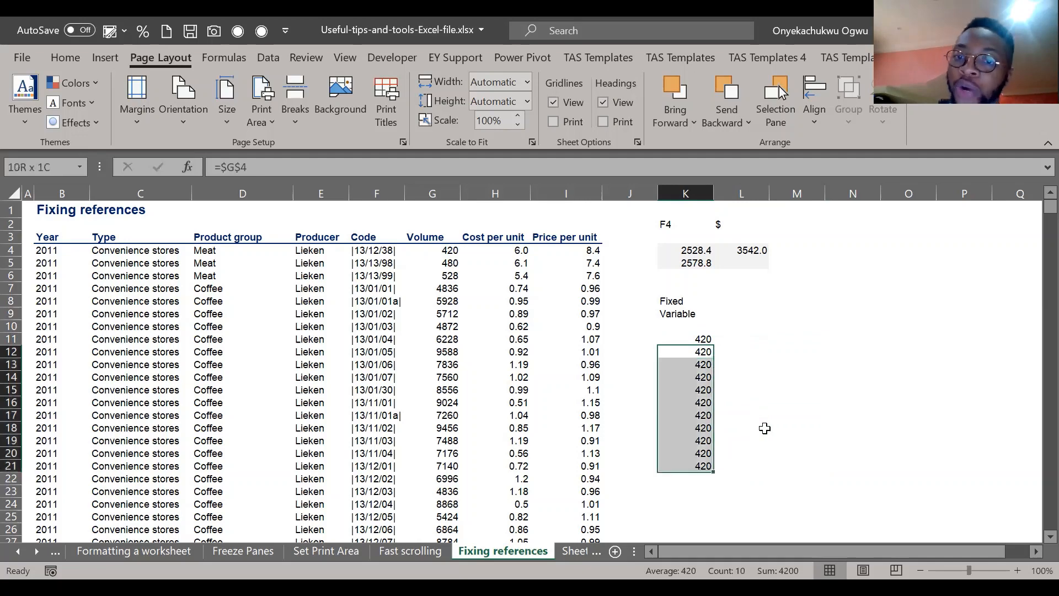
key(Delete)
Step: Move the absolute-reference formula from K11 to K13
key(Up)
key(Up)
key(Up)
key(Down)
key(Down)
key(ctrl+c)
key(Down)
key(Down)
key(Return)
Step: Add Circular in K10 as the third entry in the list of reference types
key(Up)
key(Up)
key(Up)
text(C)
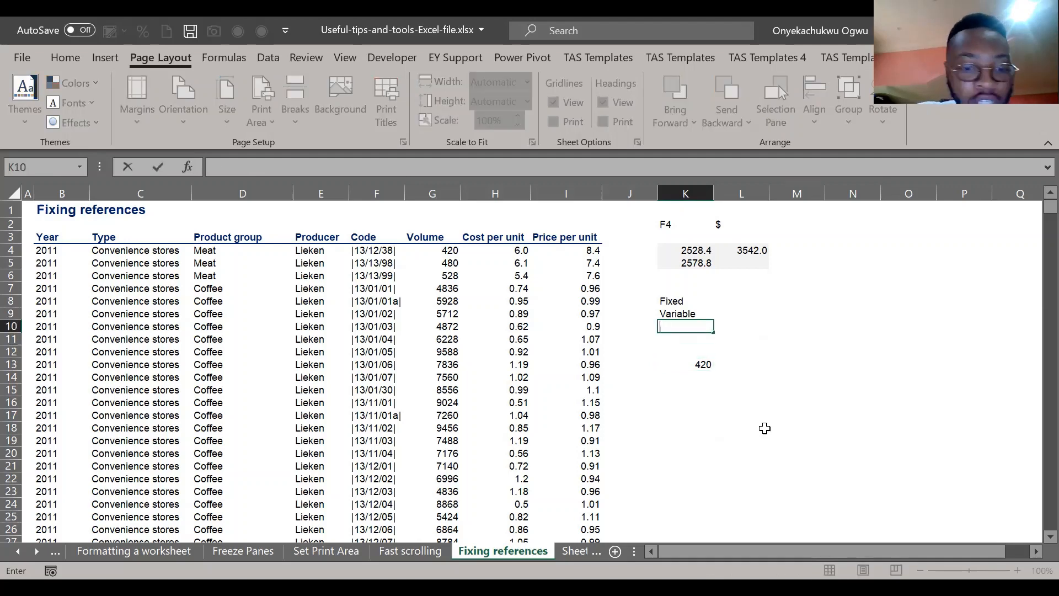
text(ircular)
key(ctrl+Return)
Step: Fill the absolute-reference formula in K13 down to K19
key(Down)
key(Down)
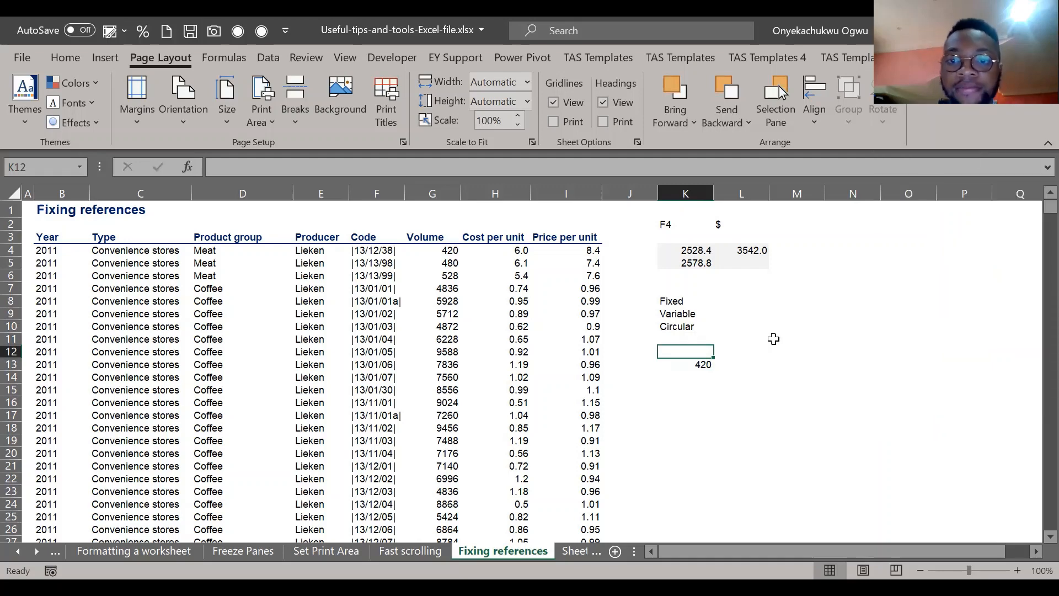
click(711, 368)
drag(713, 371, 715, 447)
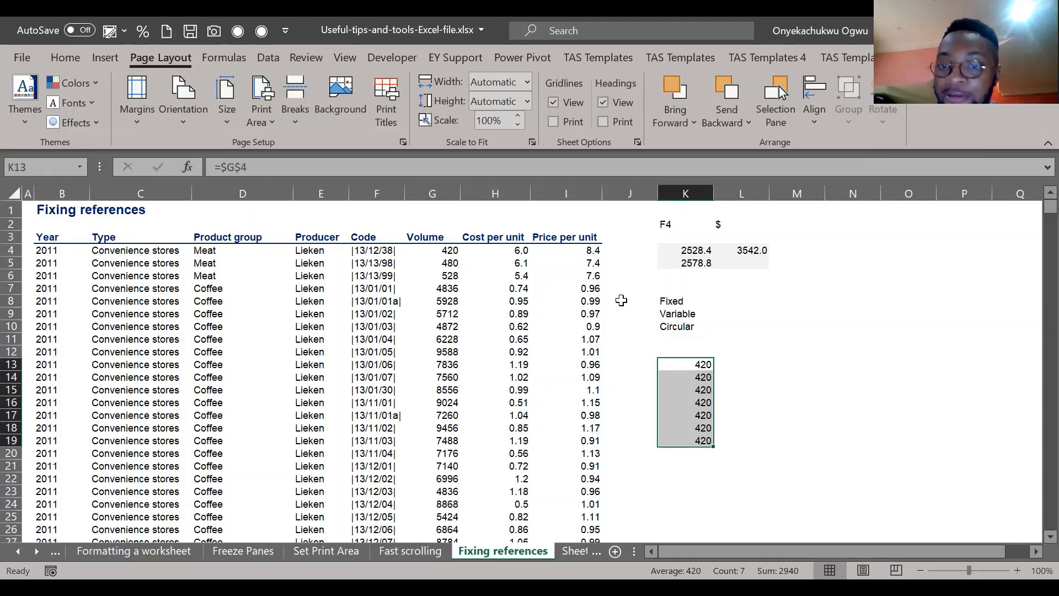
Step: Clear the copied absolute-reference formulas from K14:K19, keeping only the original in K13
click(666, 375)
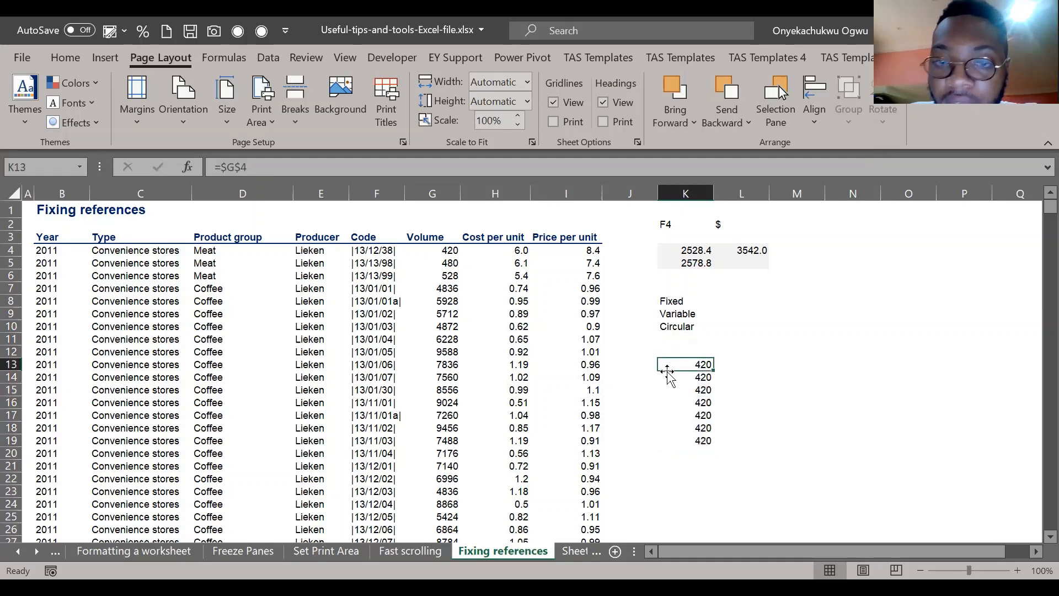
drag(669, 379, 669, 444)
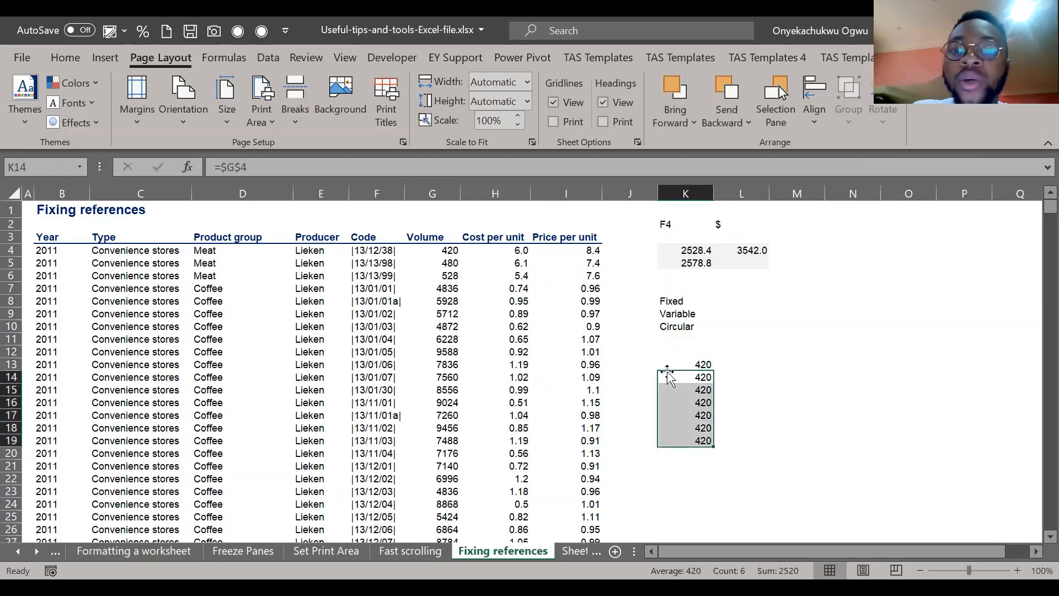
key(Delete)
click(667, 366)
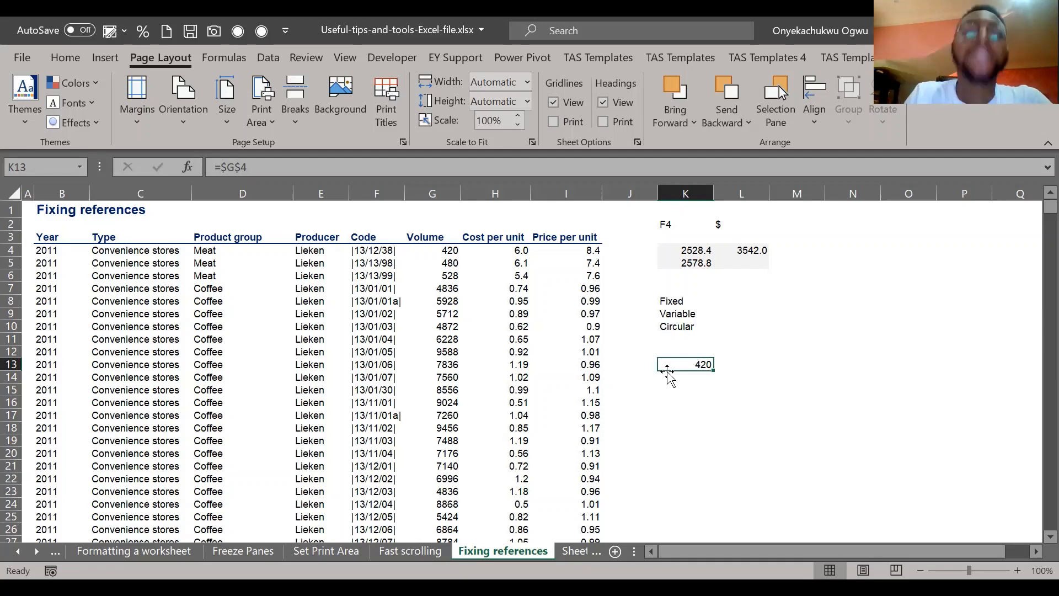
key(Up)
key(Up)
key(Down)
key(Down)
key(Down)
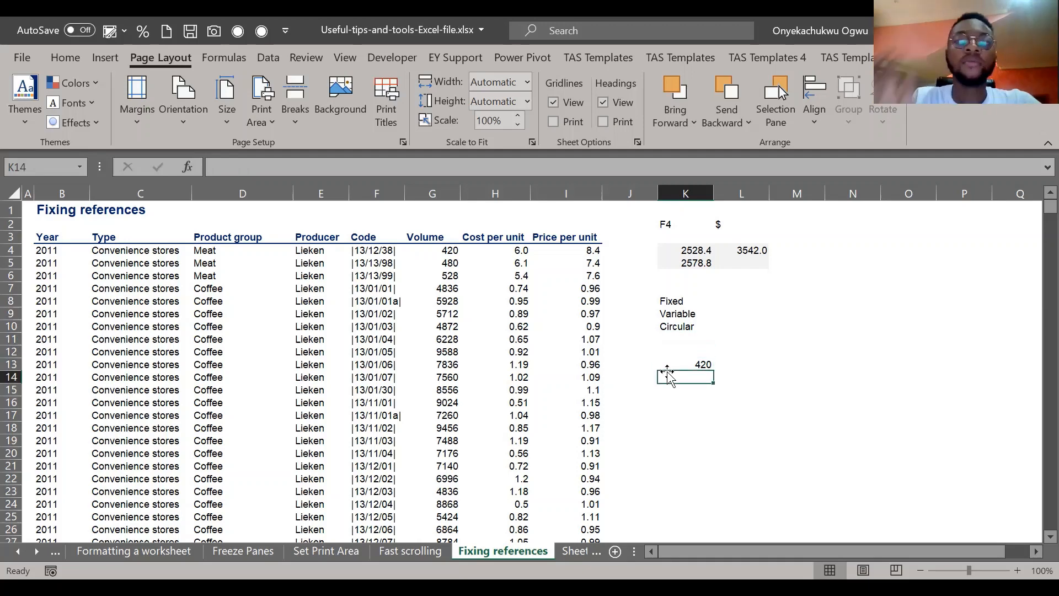
text(G)
key(Return)
key(Up)
key(Up)
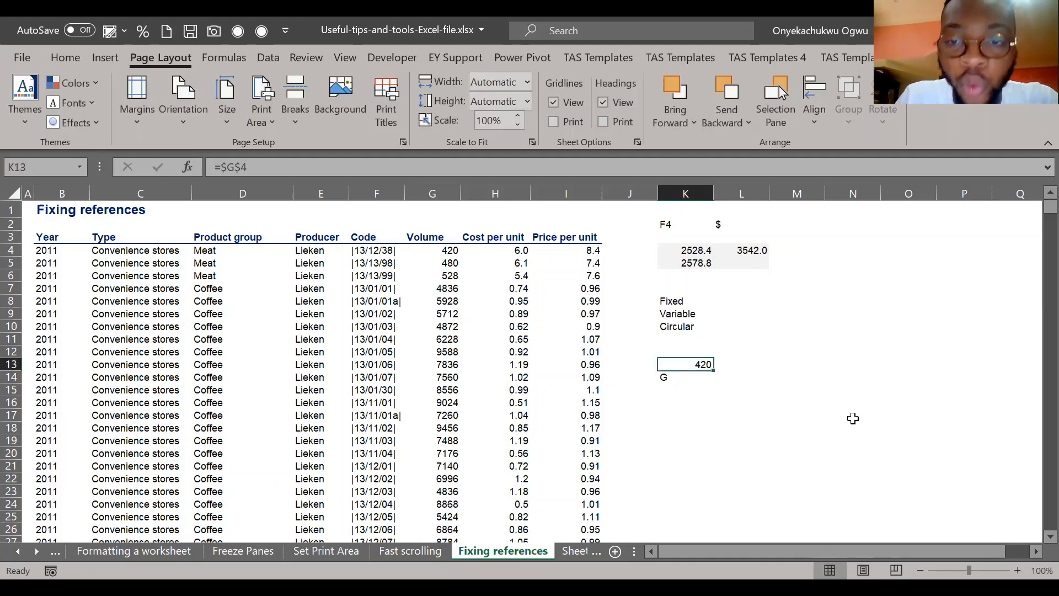
Step: Enter the relative-reference formula =G4 in K14, below the absolute-reference example
key(Down)
text(=)
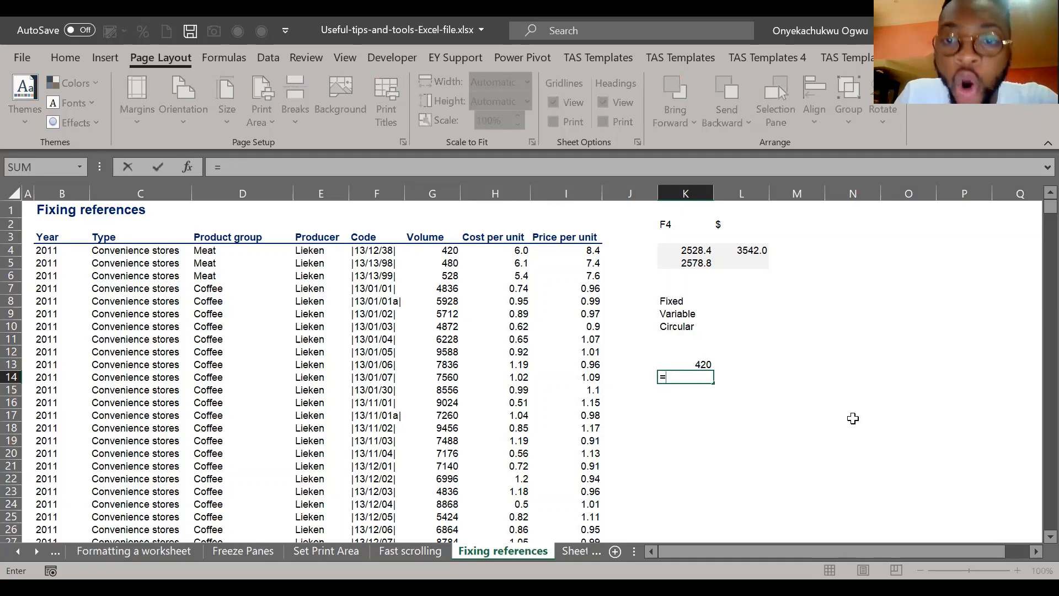
key(Escape)
click(227, 170)
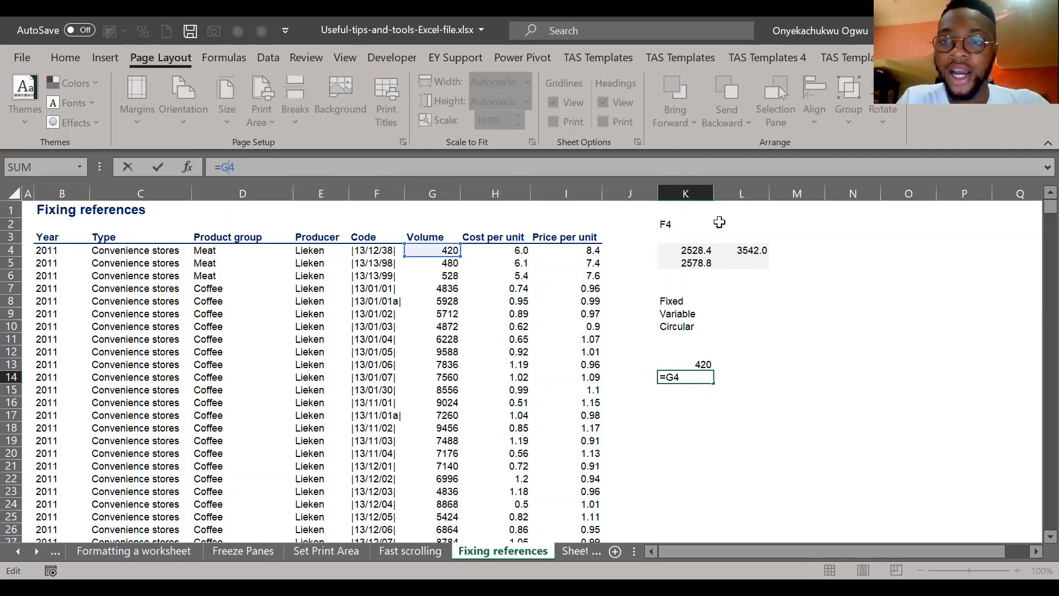
click(419, 41)
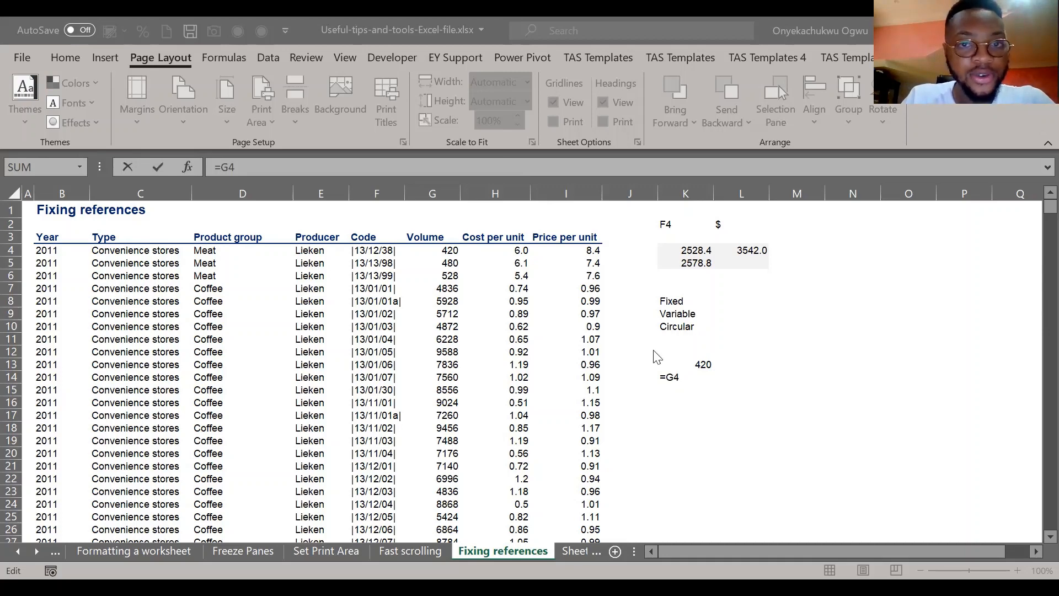
key(ctrl+Return)
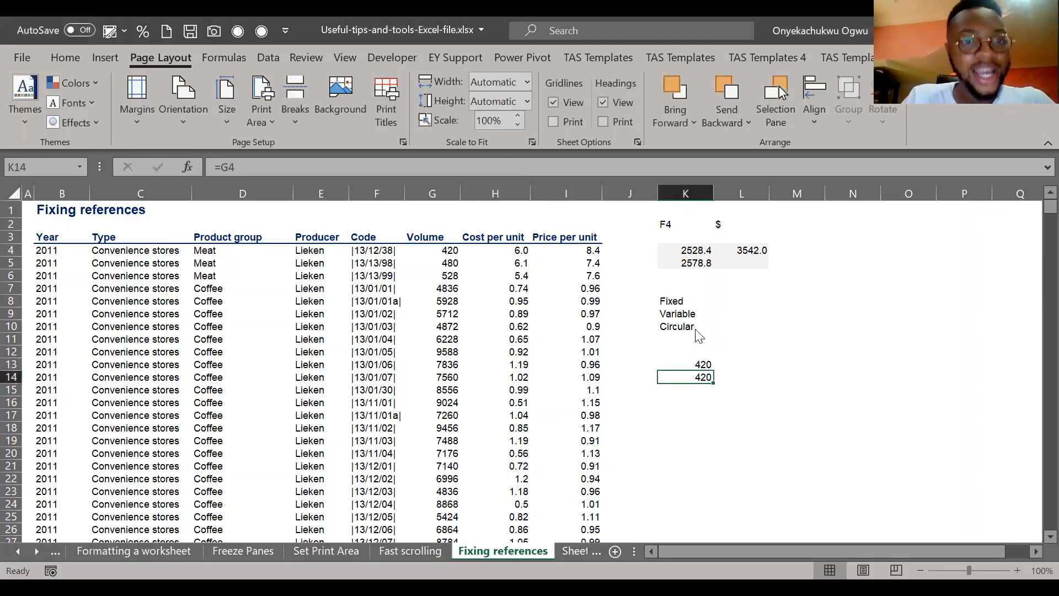
key(alt+Tab)
click(801, 339)
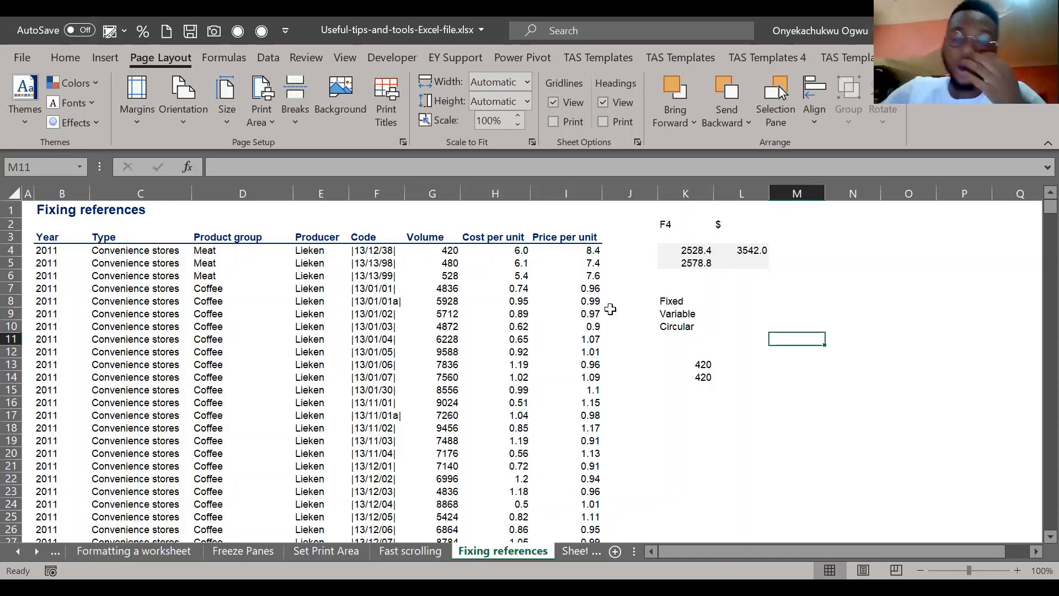
click(702, 367)
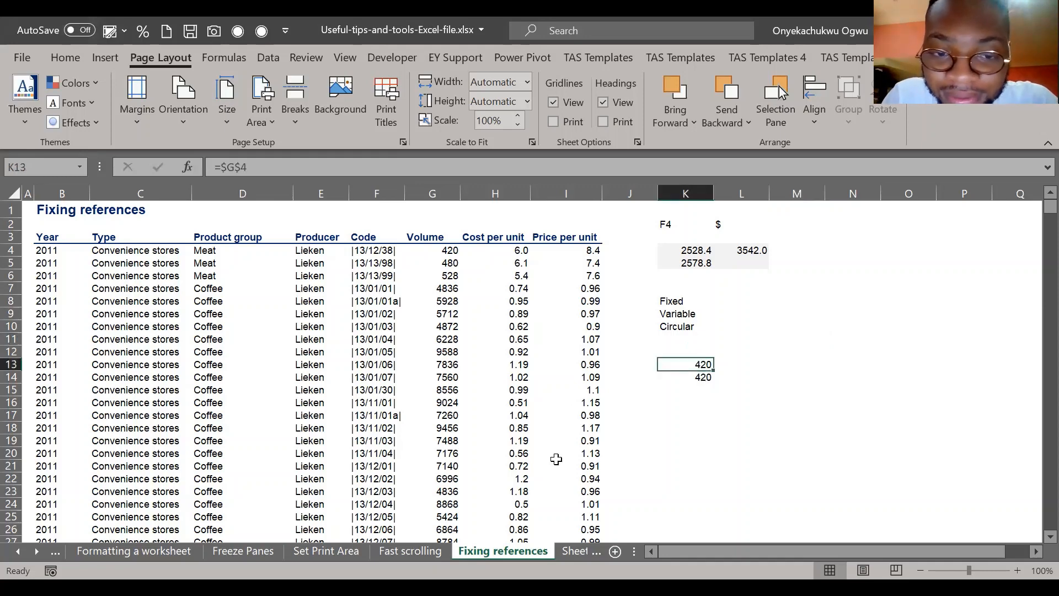
click(895, 326)
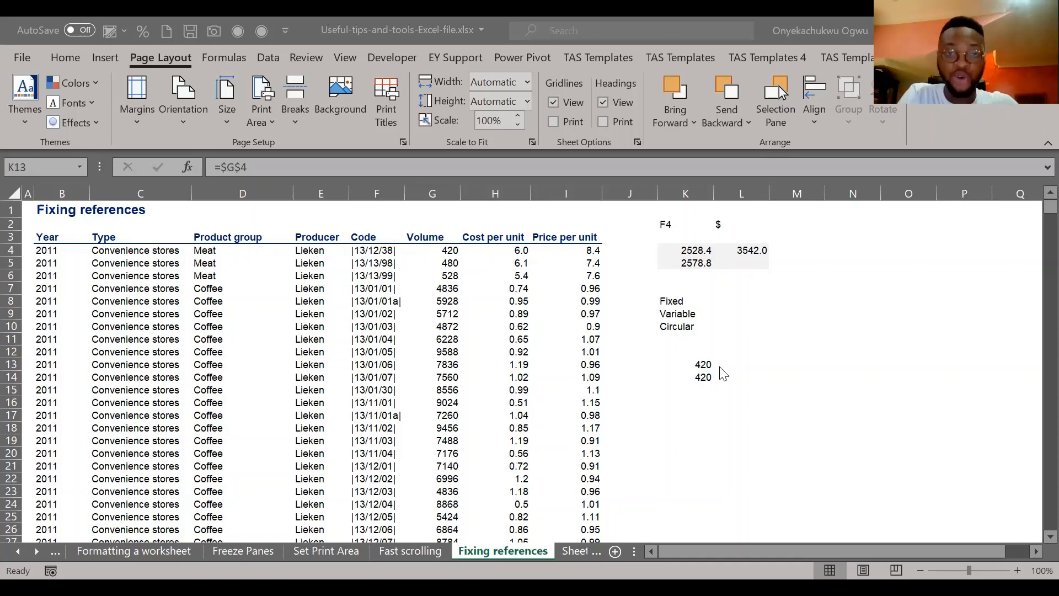
click(12, 223)
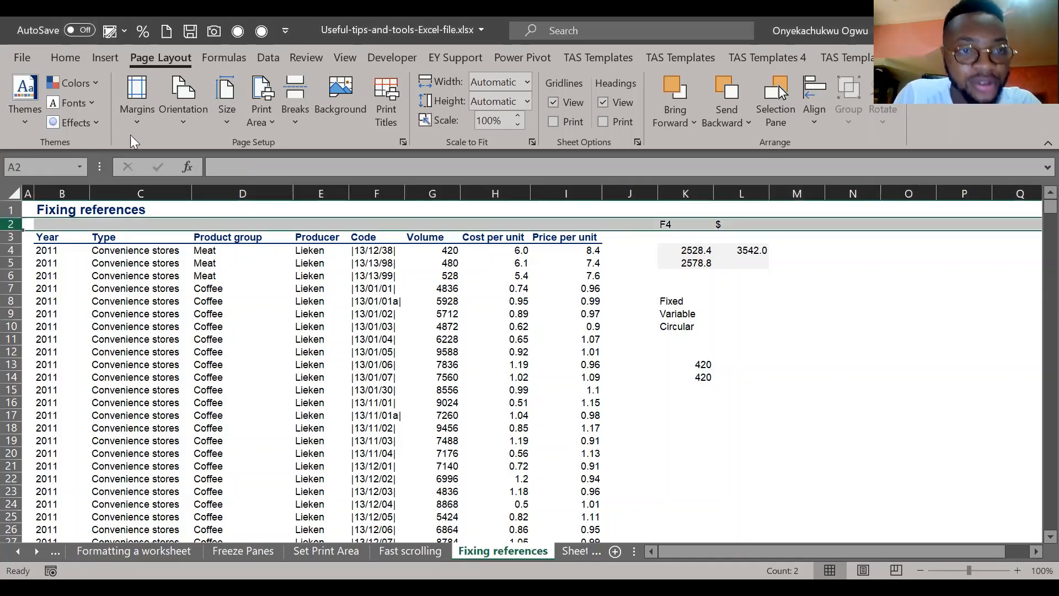
click(11, 313)
click(243, 193)
click(629, 312)
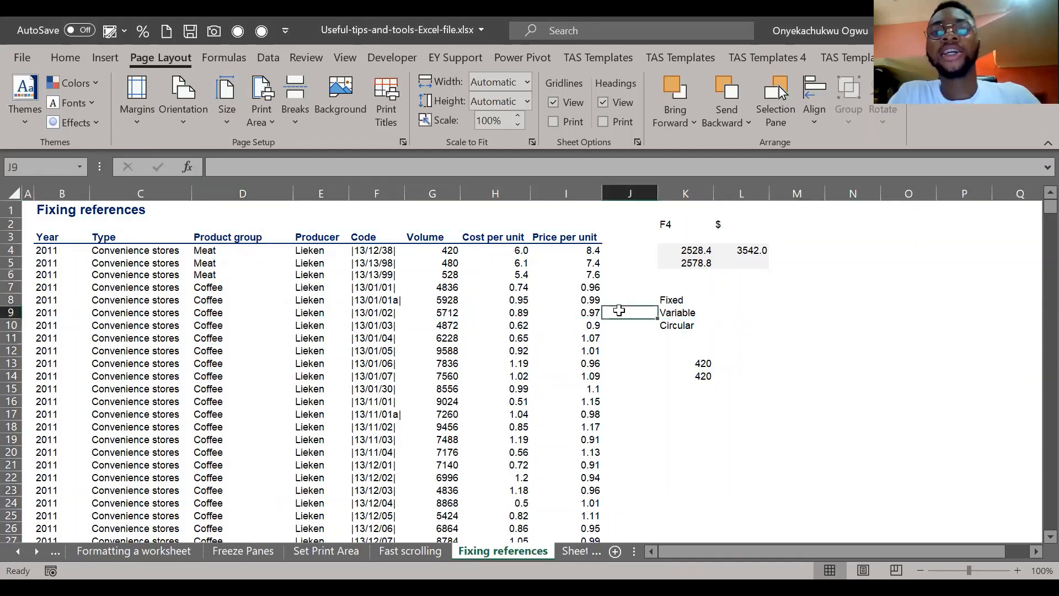
Step: Cycle the reference in K14 to the row-fixed form so the formula reads =G$4
click(689, 353)
key(Down)
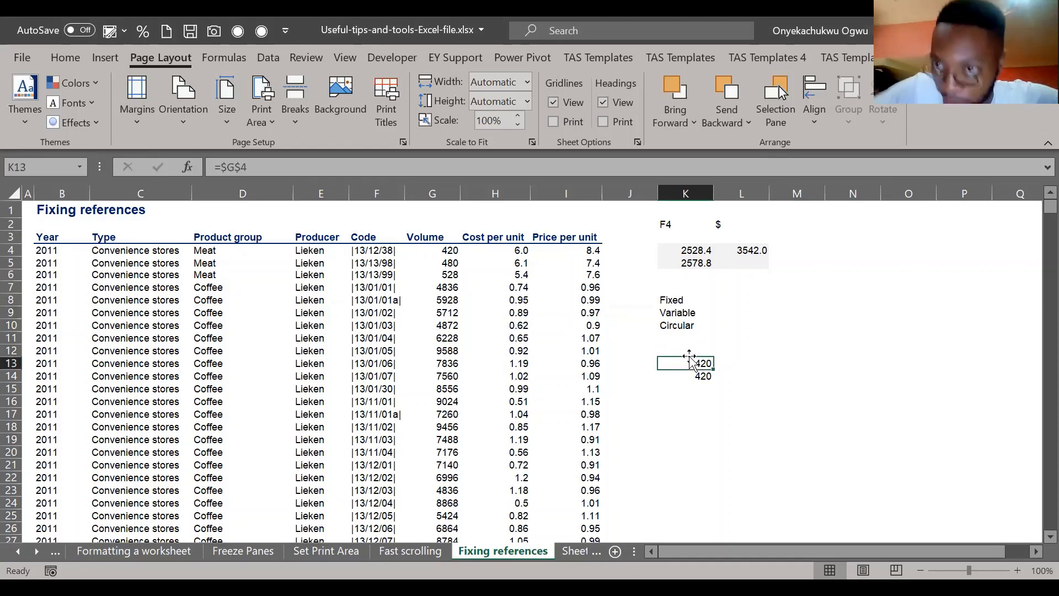
key(Down)
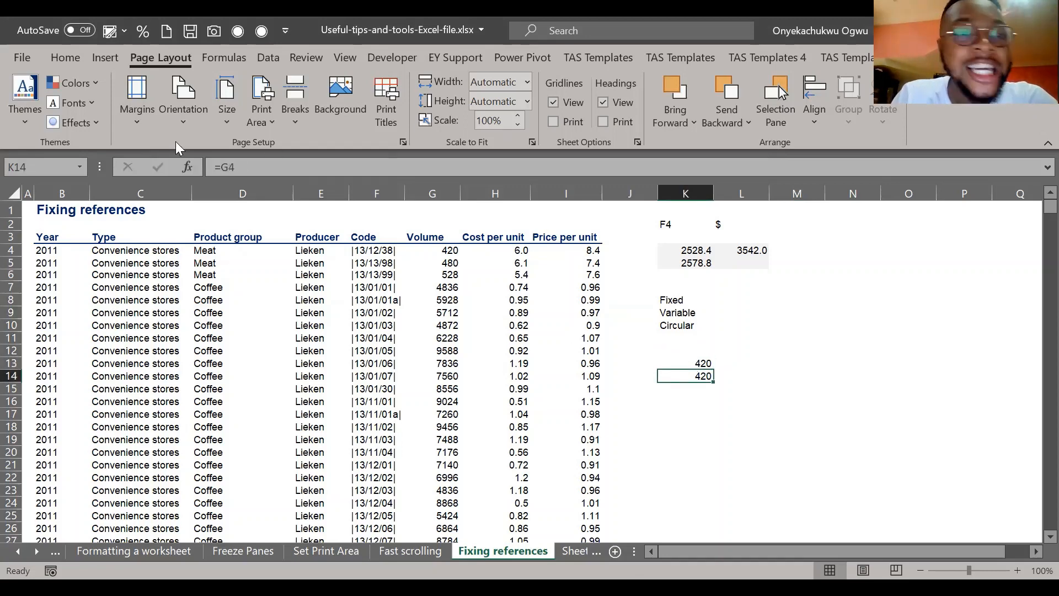
click(234, 166)
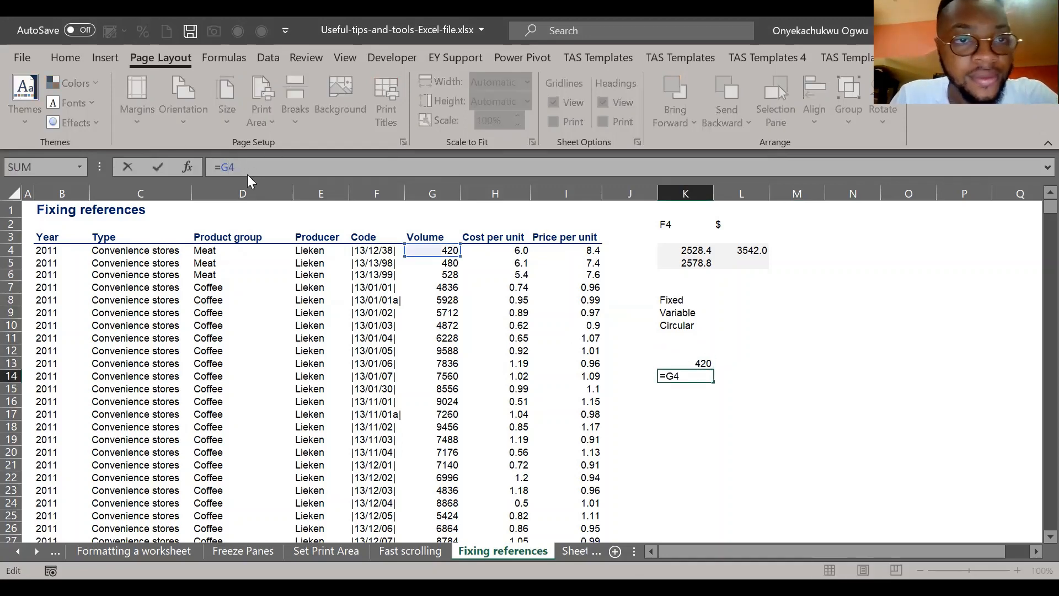
key(F4)
key(F4)
key(ctrl+Return)
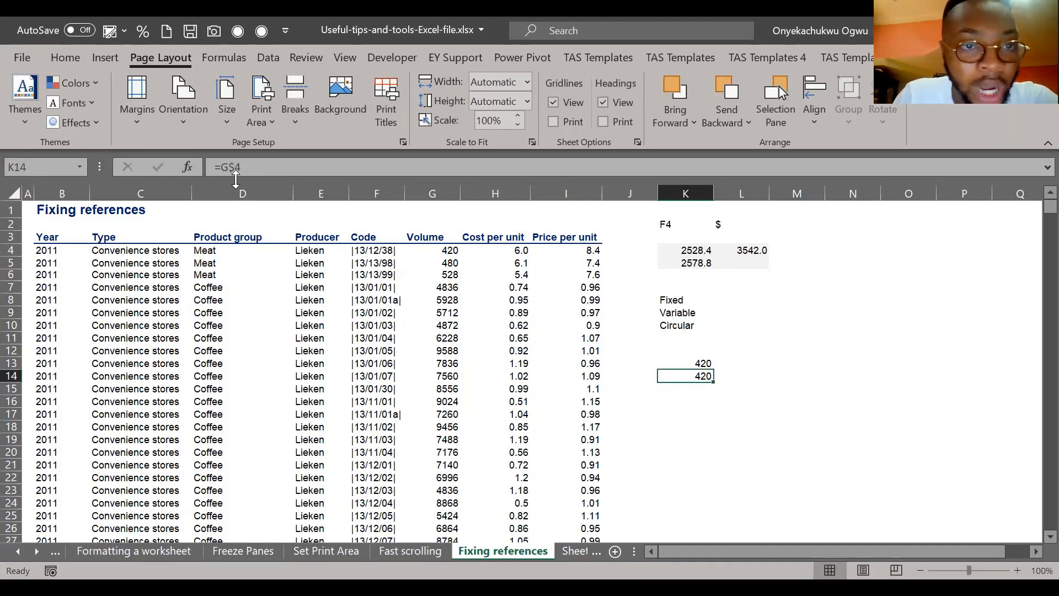
click(267, 169)
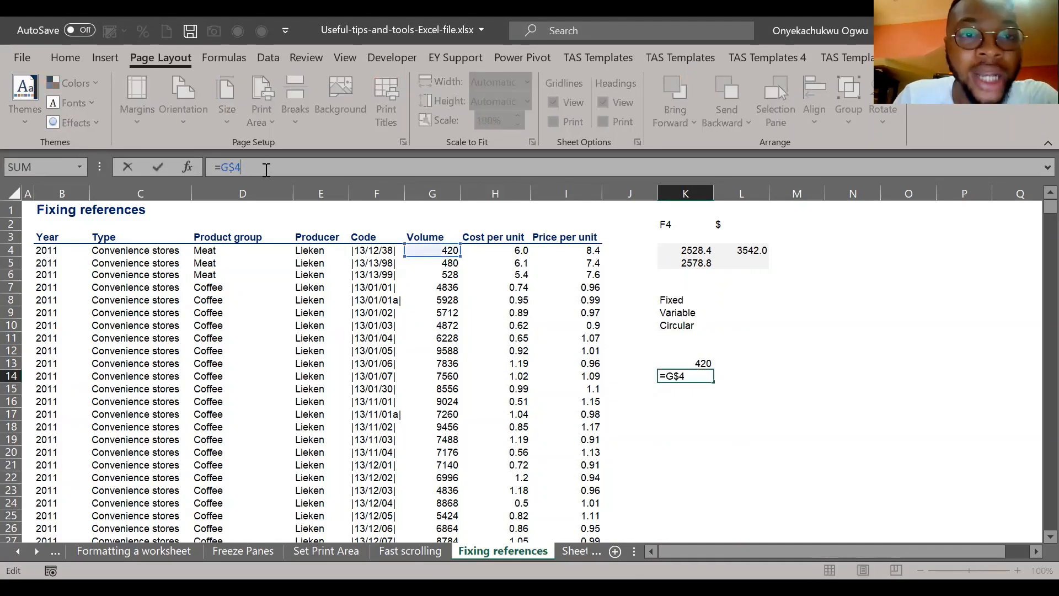
key(ctrl+Return)
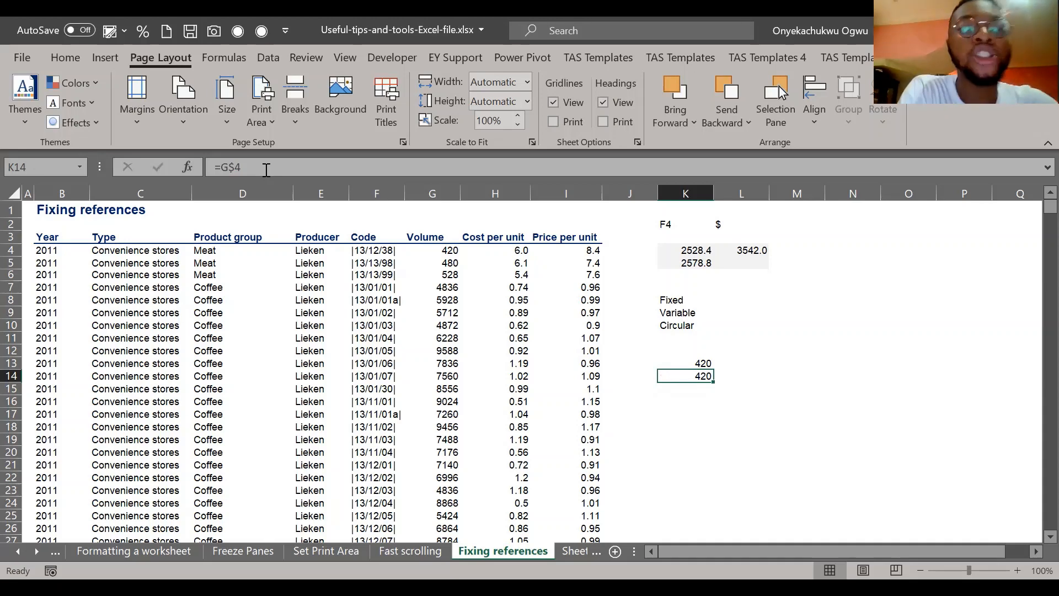
Step: Review the dollar signs in the absolute reference of K13's formula without changing it
key(Up)
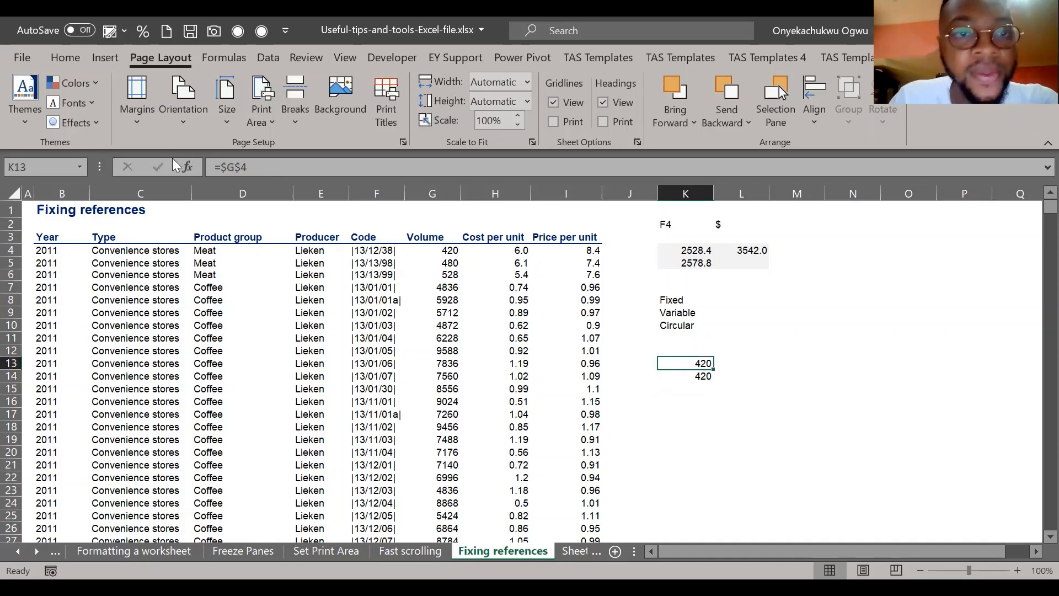
click(218, 167)
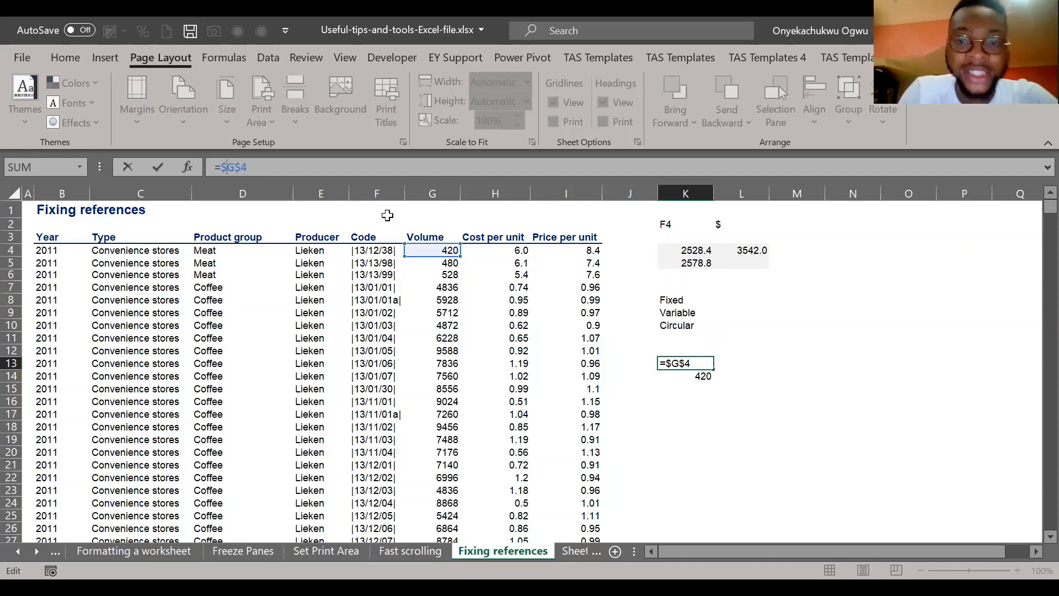
key(ctrl+Return)
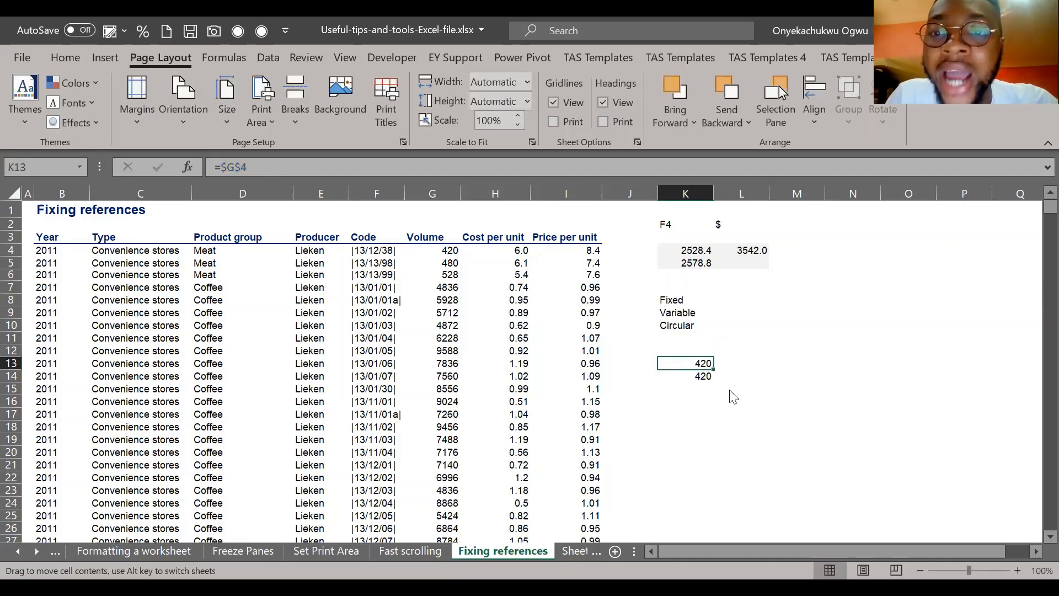
Step: Fill the absolute-reference formula in K13 down to row 22 and across into column L
drag(707, 355, 872, 437)
key(ctrl+z)
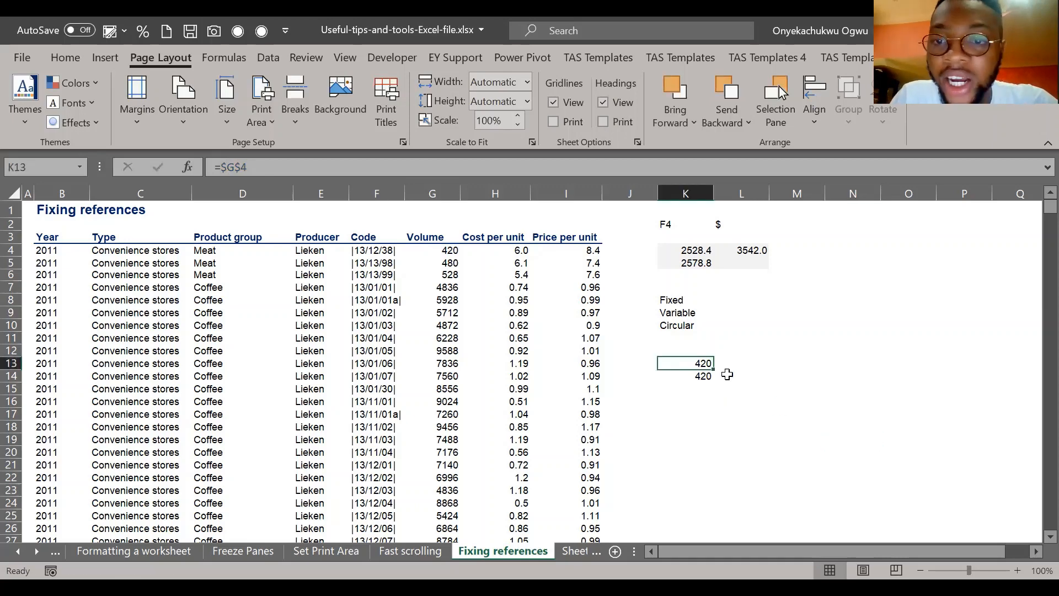
drag(717, 371, 794, 477)
drag(713, 483, 747, 478)
Step: Clear the copied formulas from K14:K22 and L13:L22, keeping only the original in K13
key(Down)
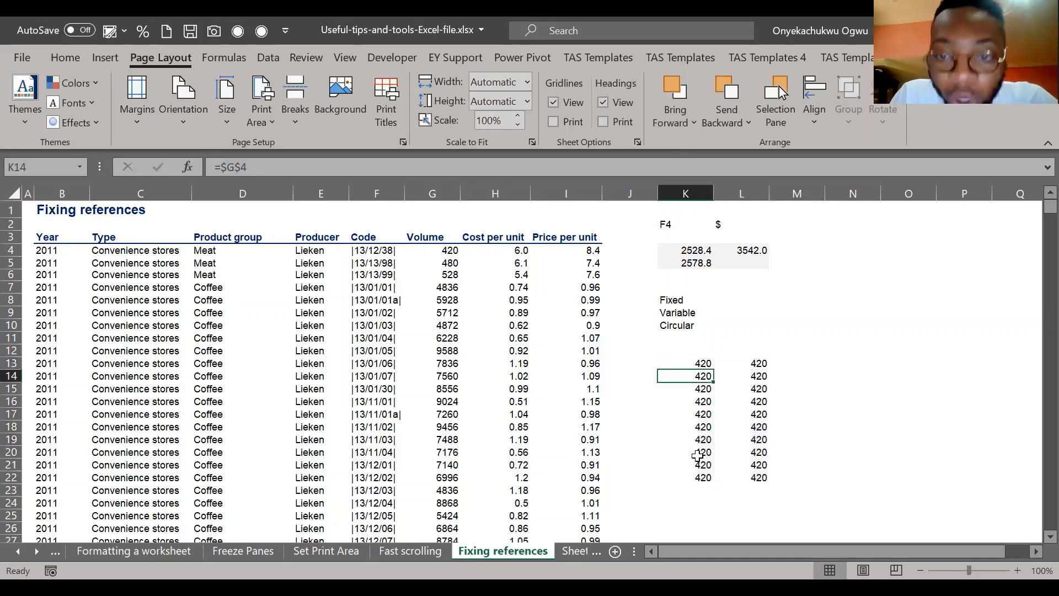
key(ctrl+shift+Down)
key(Delete)
key(Right)
key(Up)
key(ctrl+shift+Down)
key(Delete)
key(Left)
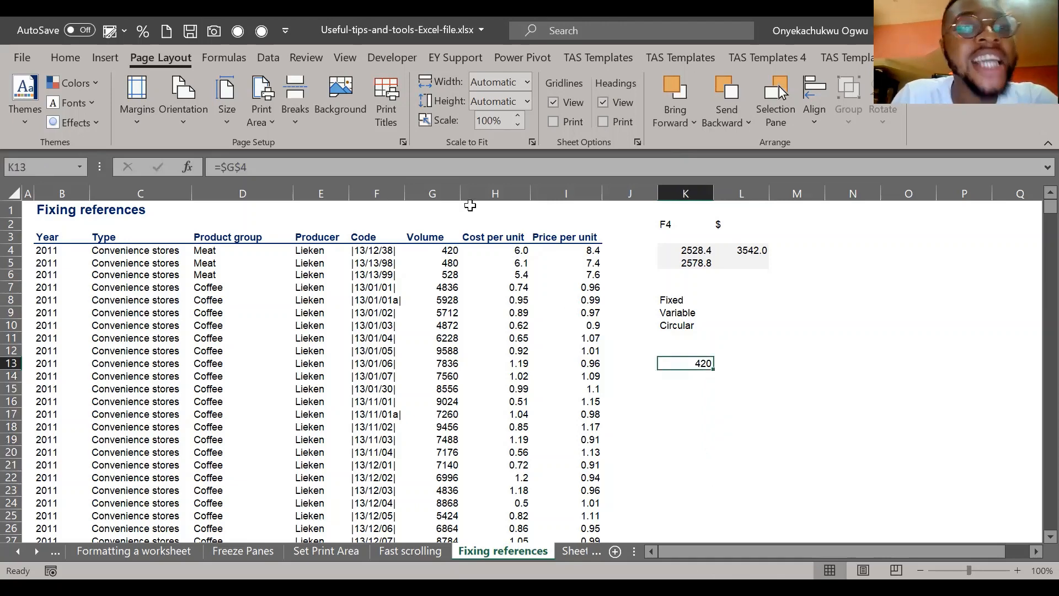
Step: Change the reference in K13 to fix only the row, so the formula reads =G$4
click(231, 168)
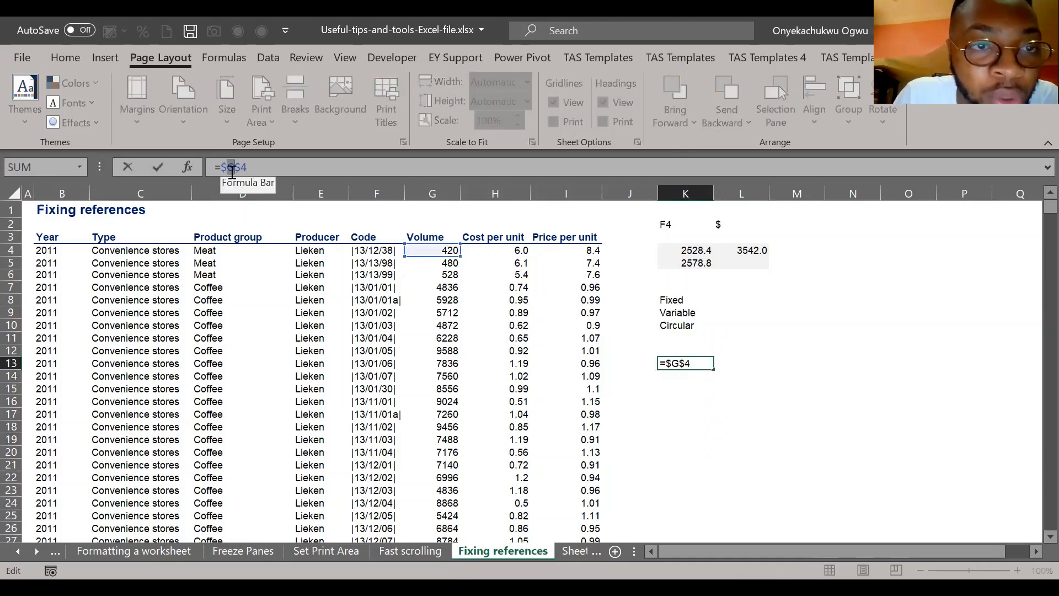
key(F4)
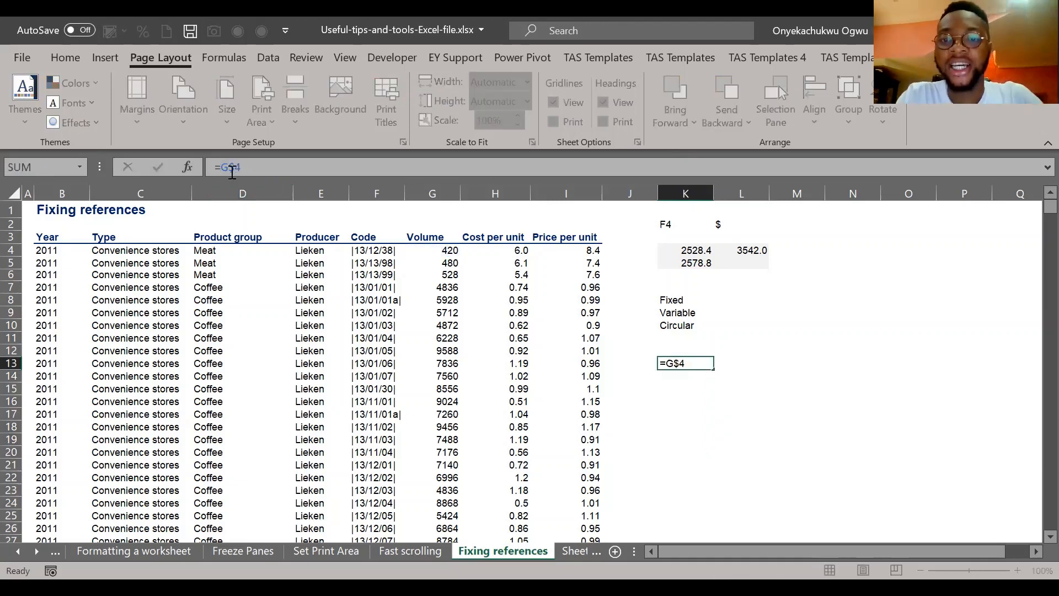
key(ctrl+Return)
click(275, 176)
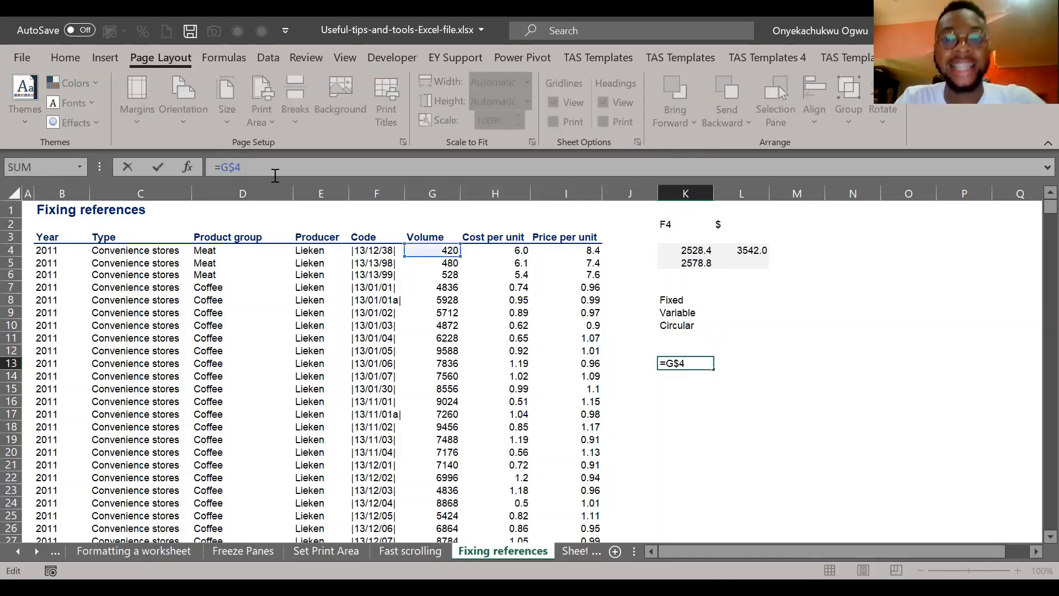
key(ctrl+Return)
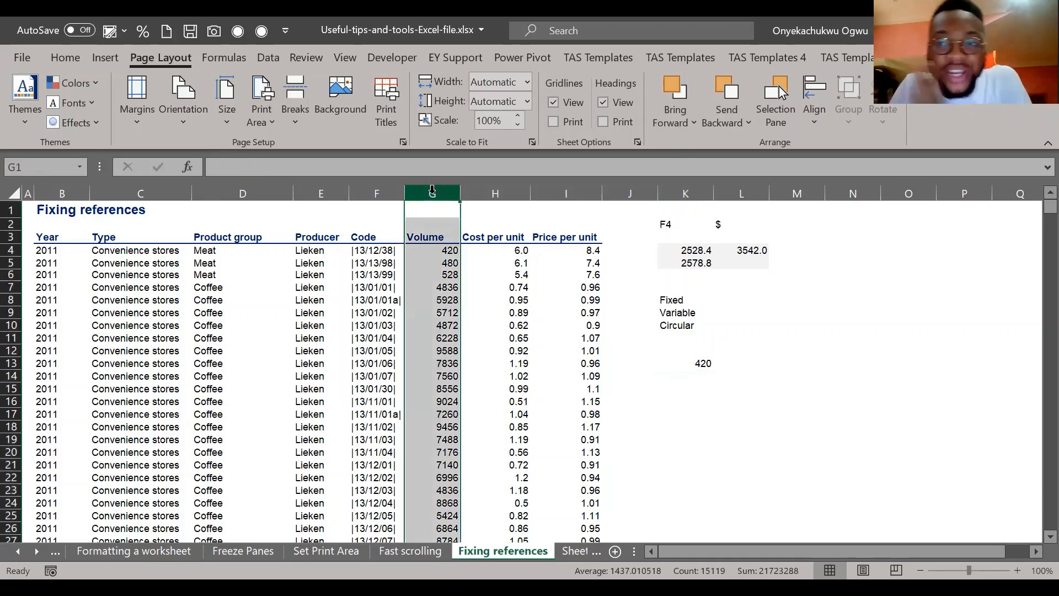
Step: Fill the row-fixed formula in K13 across to M13
click(452, 253)
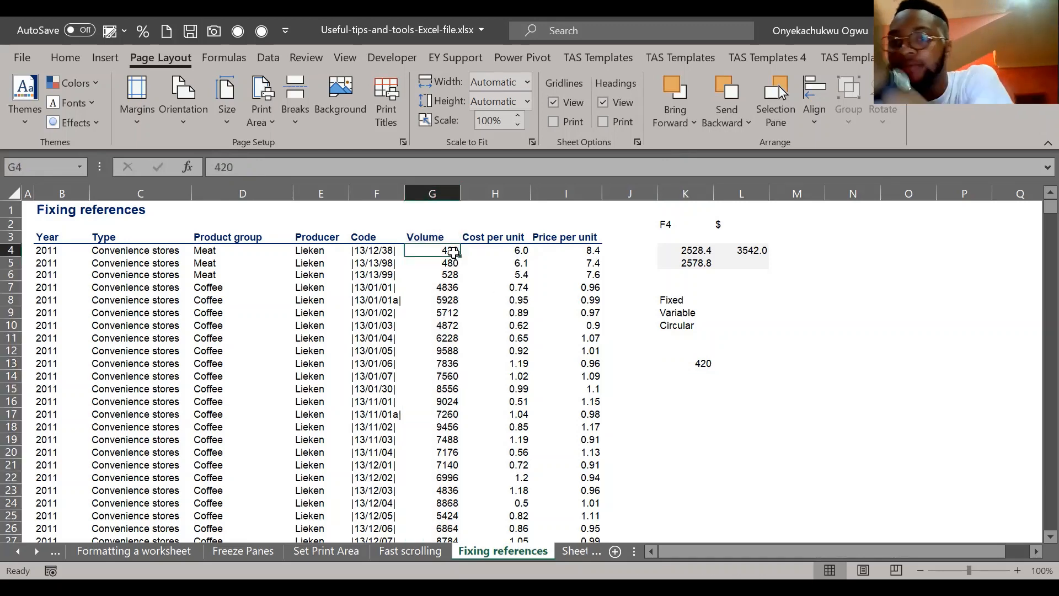
click(701, 362)
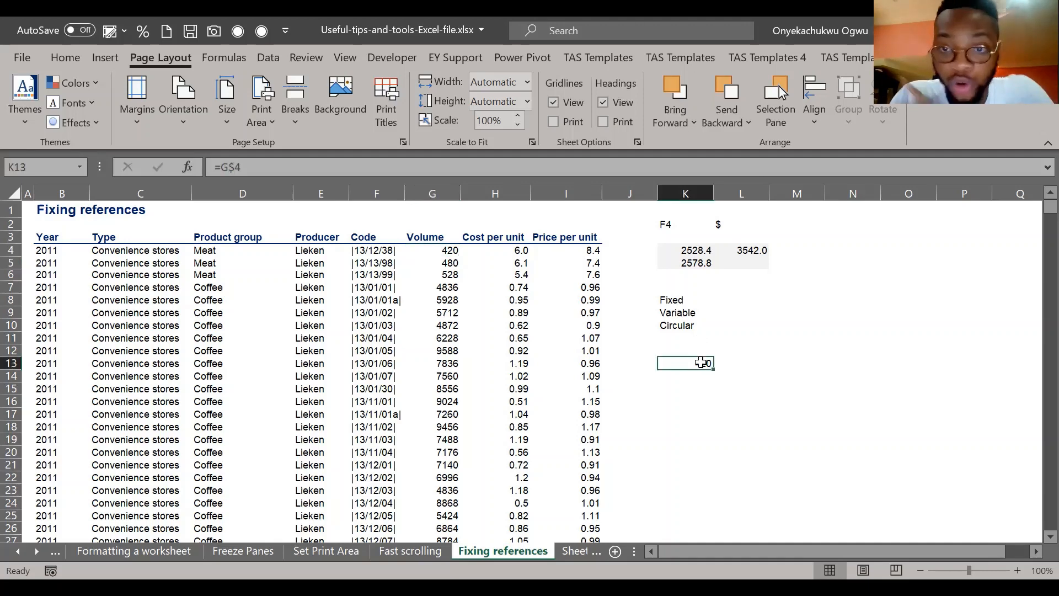
drag(717, 369, 810, 371)
Step: Compare the formulas in K13, L13 and M13 to see how the column reference shifts
click(797, 365)
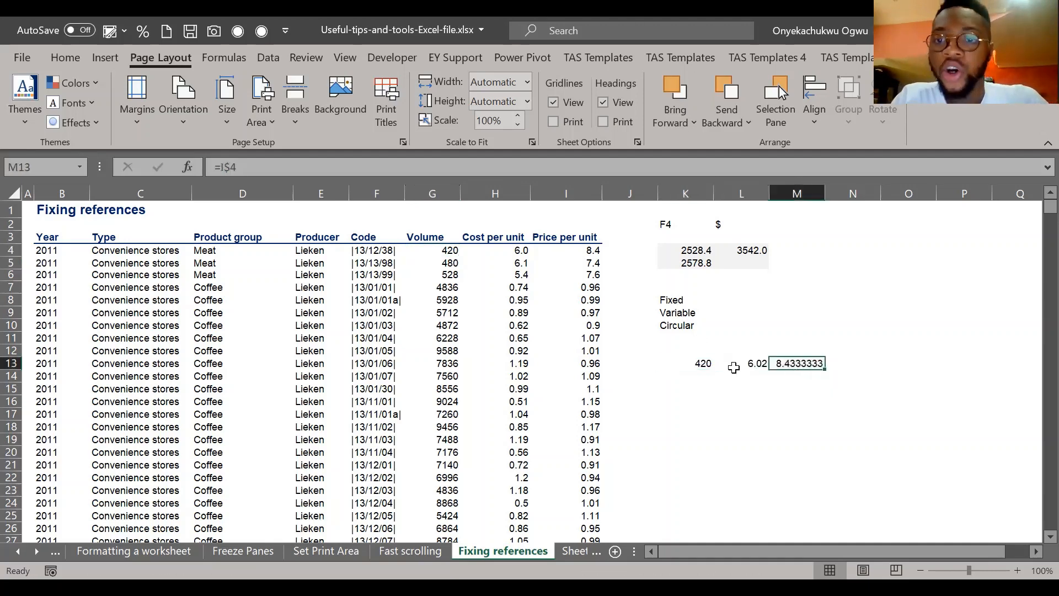
key(Left)
key(Left)
key(Right)
key(Left)
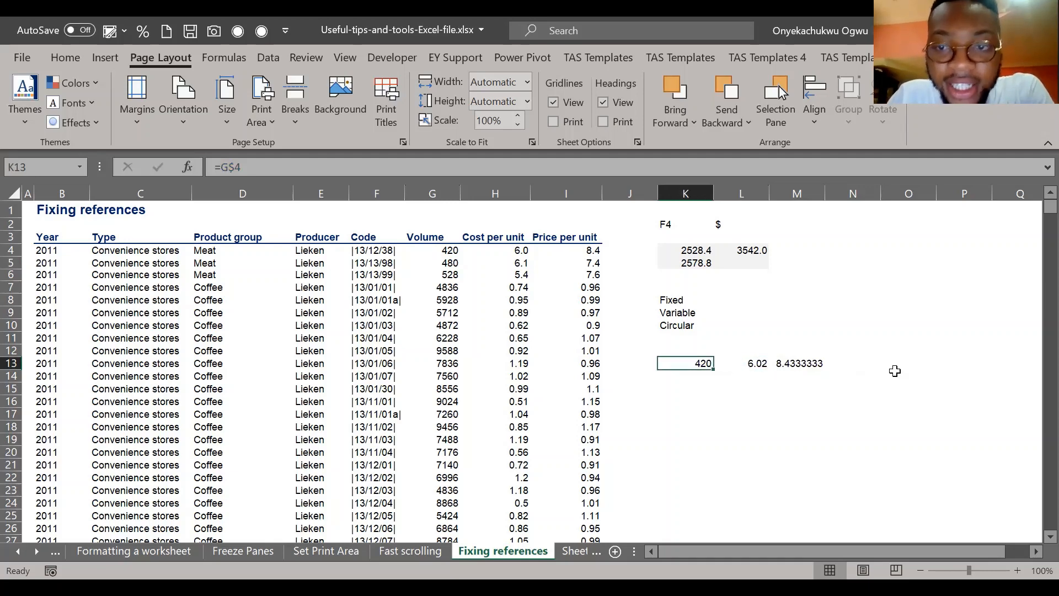
key(Right)
click(704, 362)
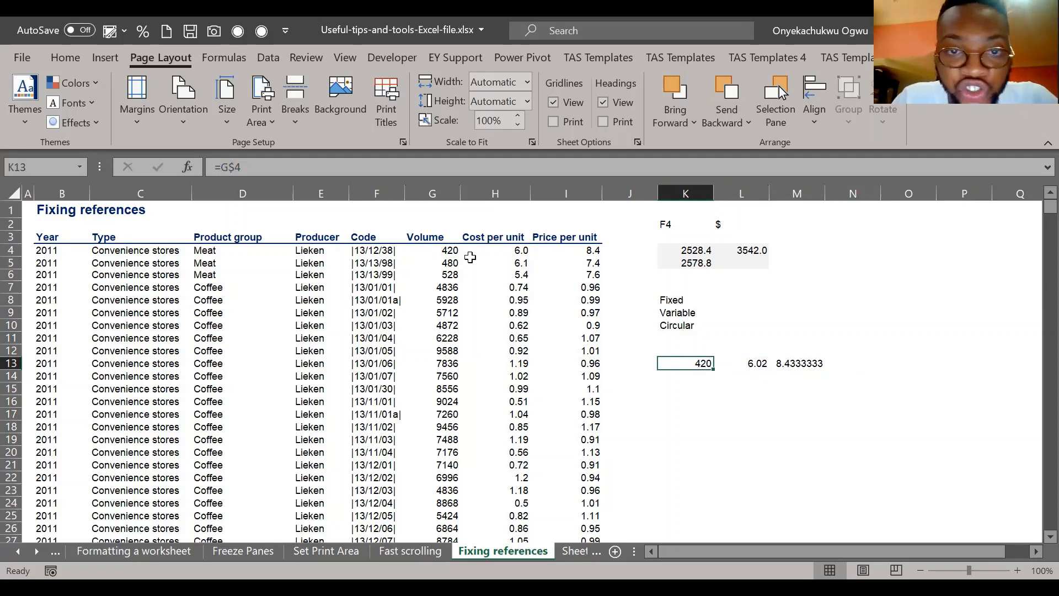
Step: Highlight the first Volume value in cell G4 with a yellow fill
click(446, 251)
click(75, 57)
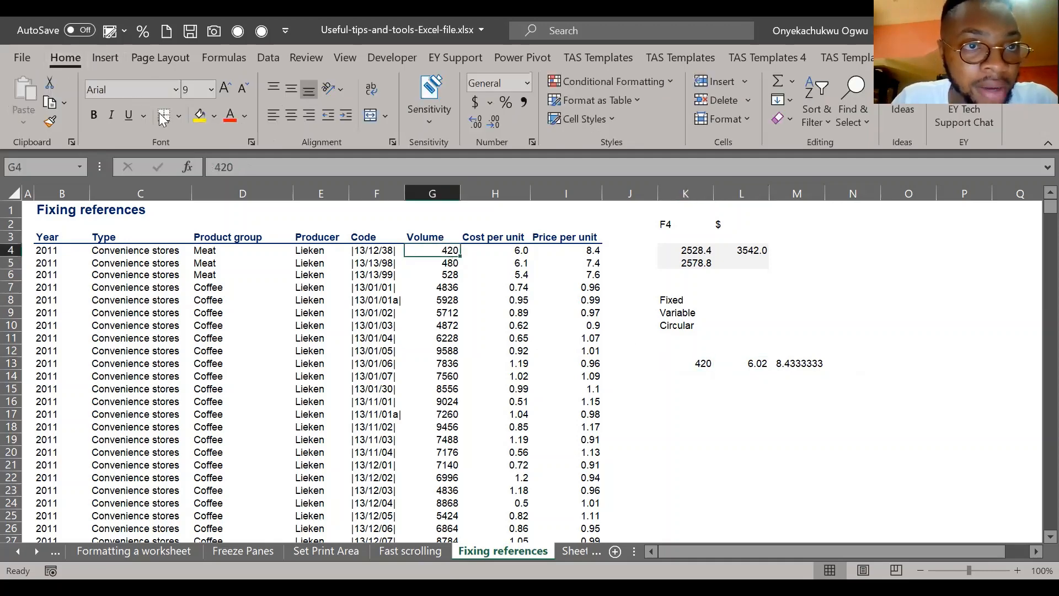
click(201, 115)
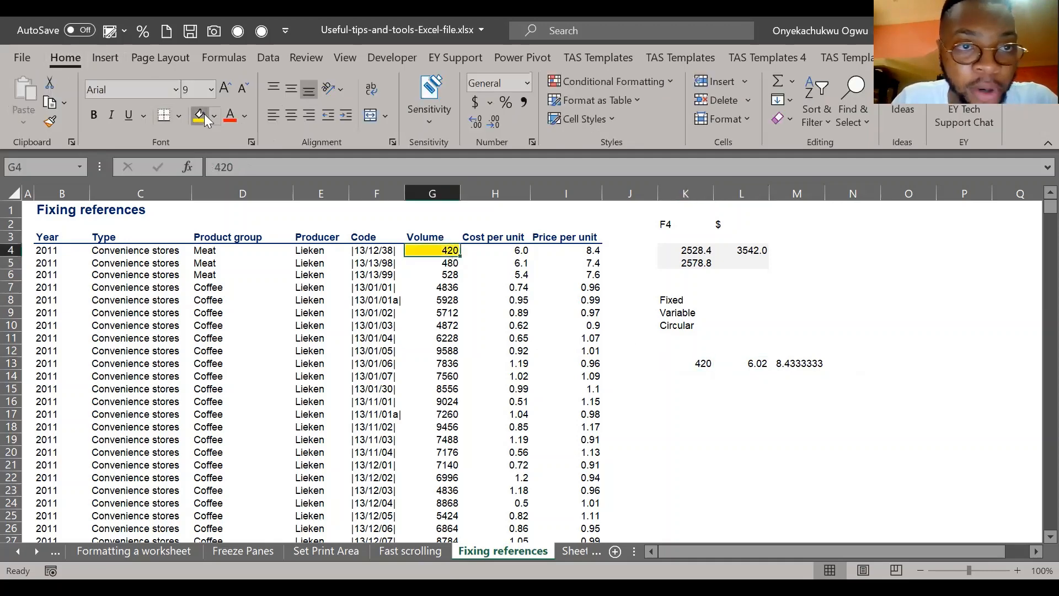
Step: Review the row-fixed formulas across K13 to M13 and inspect which cell the formula in L13 refers to
click(718, 366)
click(712, 365)
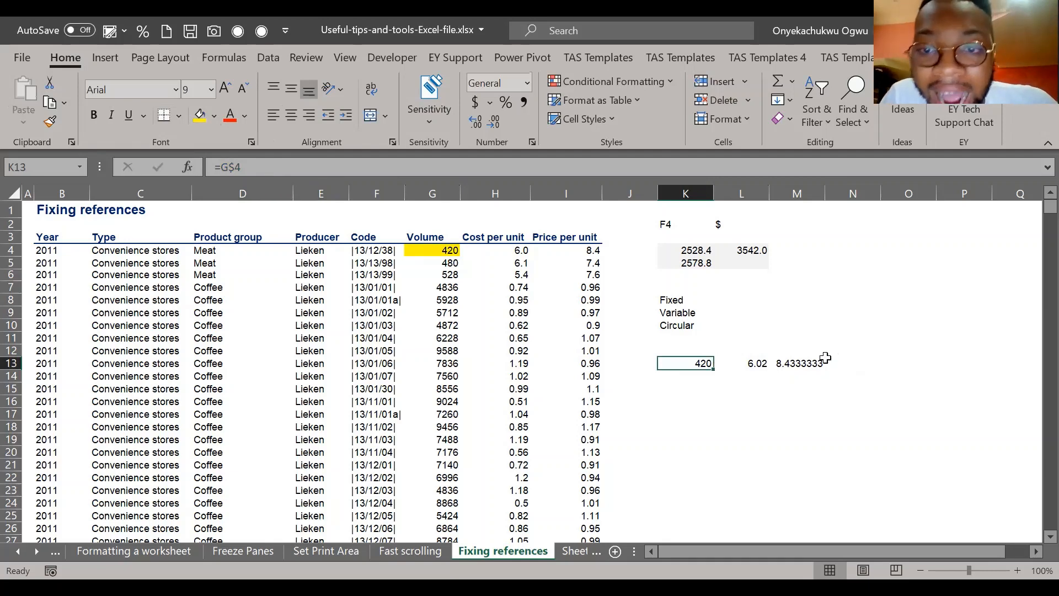
key(Right)
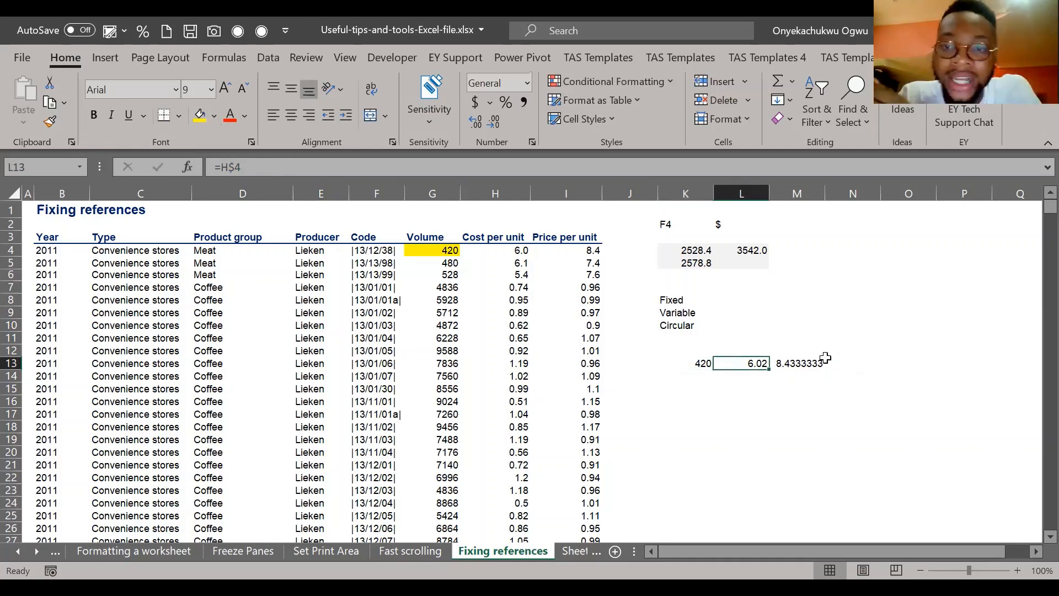
key(Right)
key(Left)
key(Left)
key(Right)
click(272, 168)
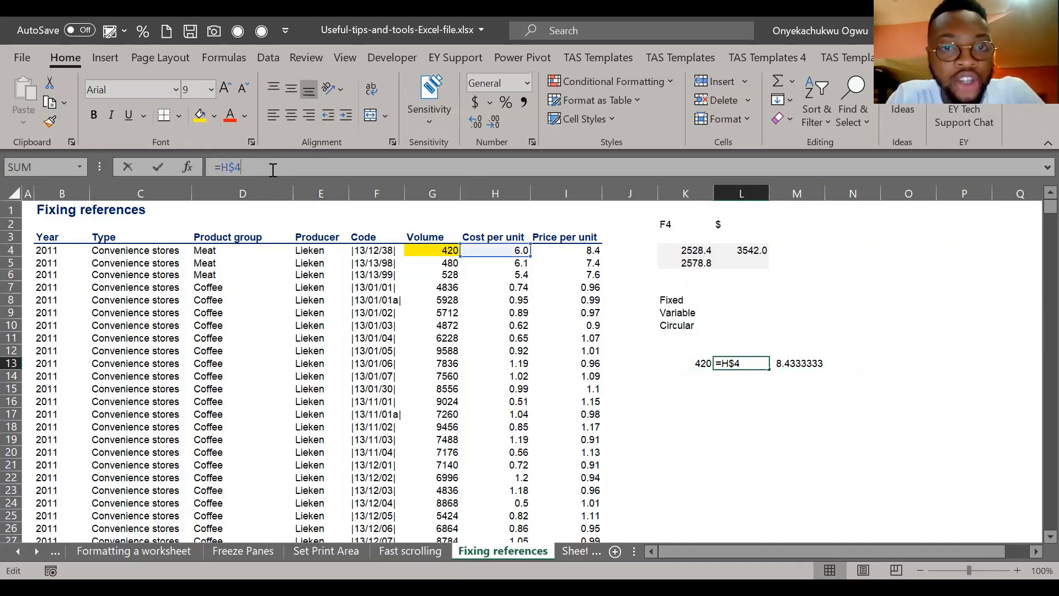
key(Escape)
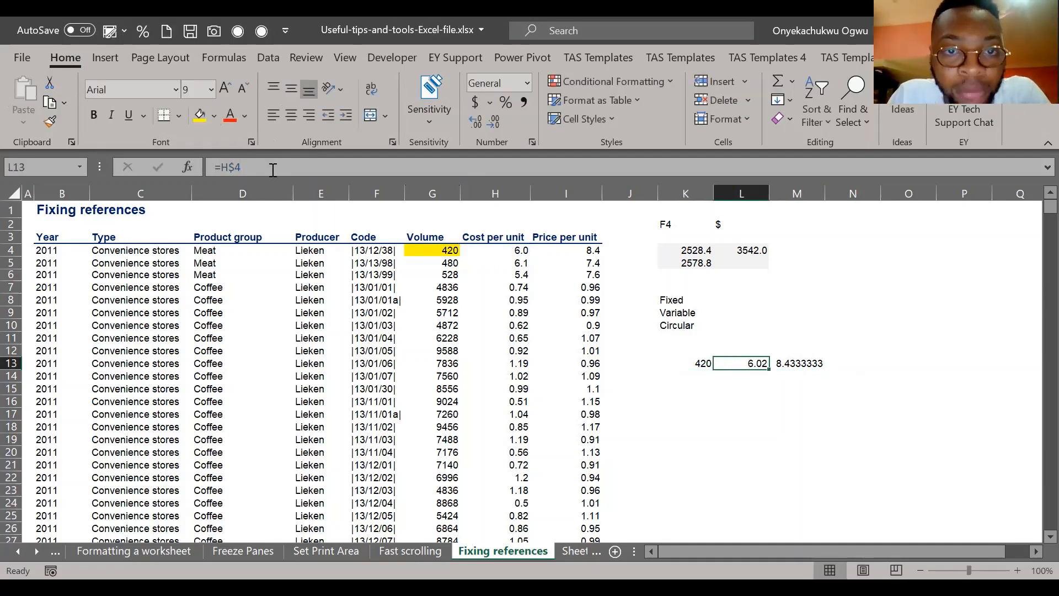
Step: Review the row-locked formula in M13, then fill the formula in K13 down through K18
key(Right)
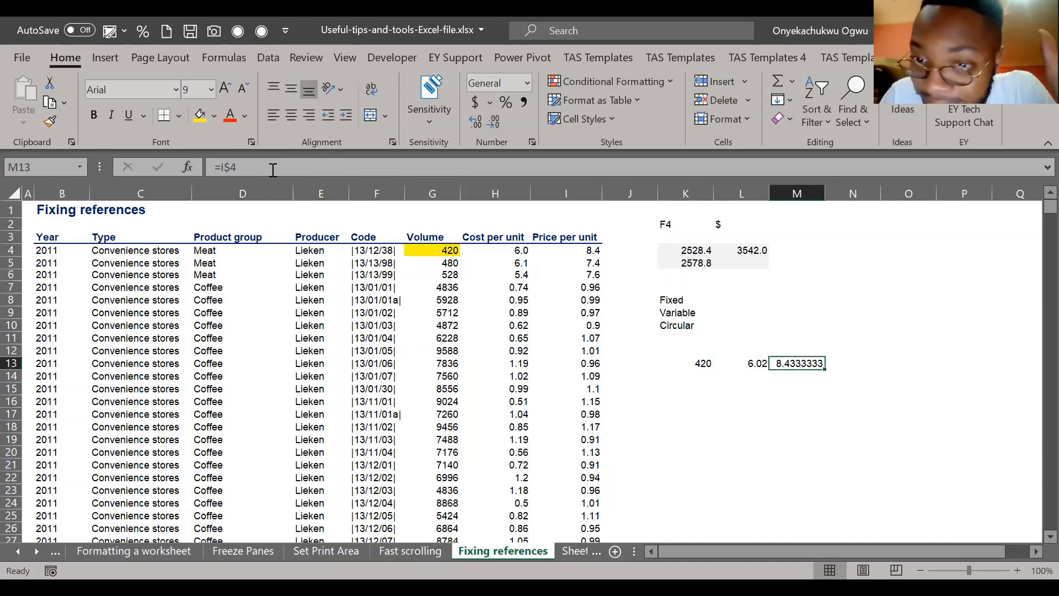
key(Left)
key(Left)
drag(713, 370, 717, 435)
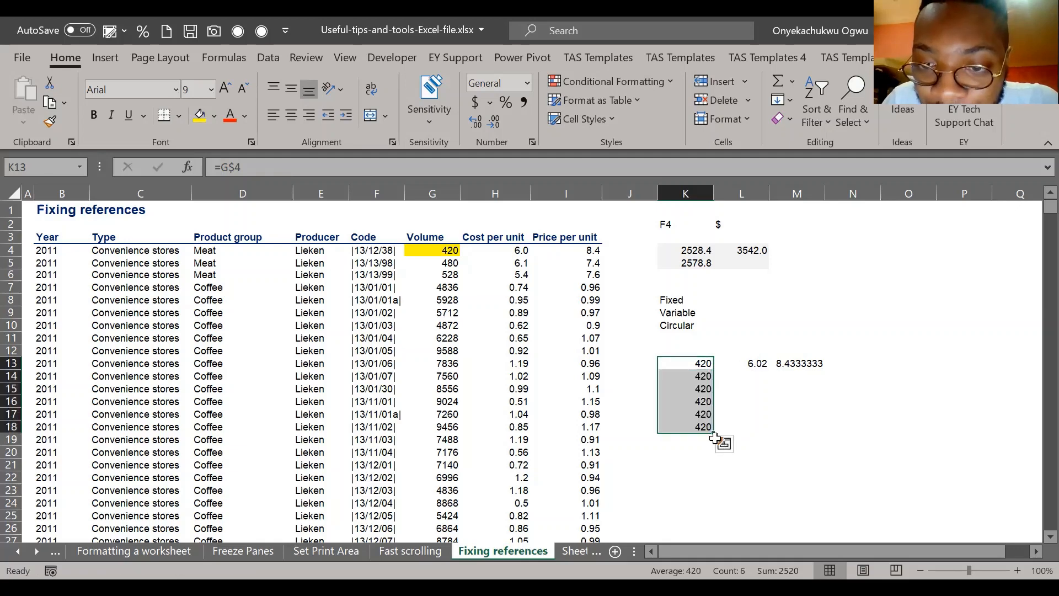
Step: Fill the formula in K14 across through M14 and select L14:M14
click(688, 373)
drag(714, 382, 837, 373)
drag(748, 376, 797, 376)
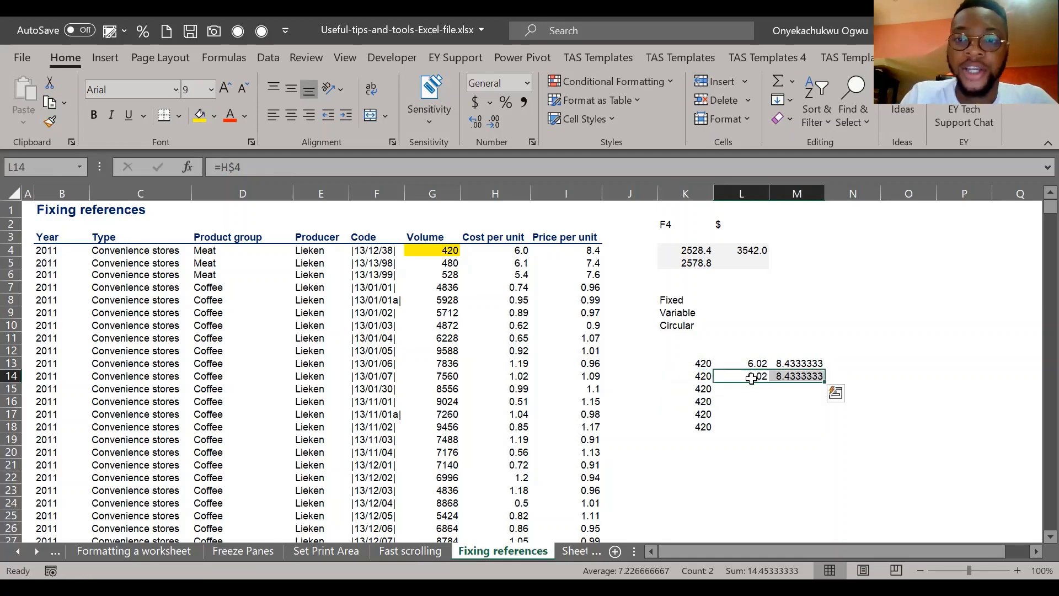
Step: Clear the copied formulas from K15:K18 and L14:M14, keeping K14
key(Left)
key(Down)
key(ctrl+shift+Down)
key(Delete)
key(Up)
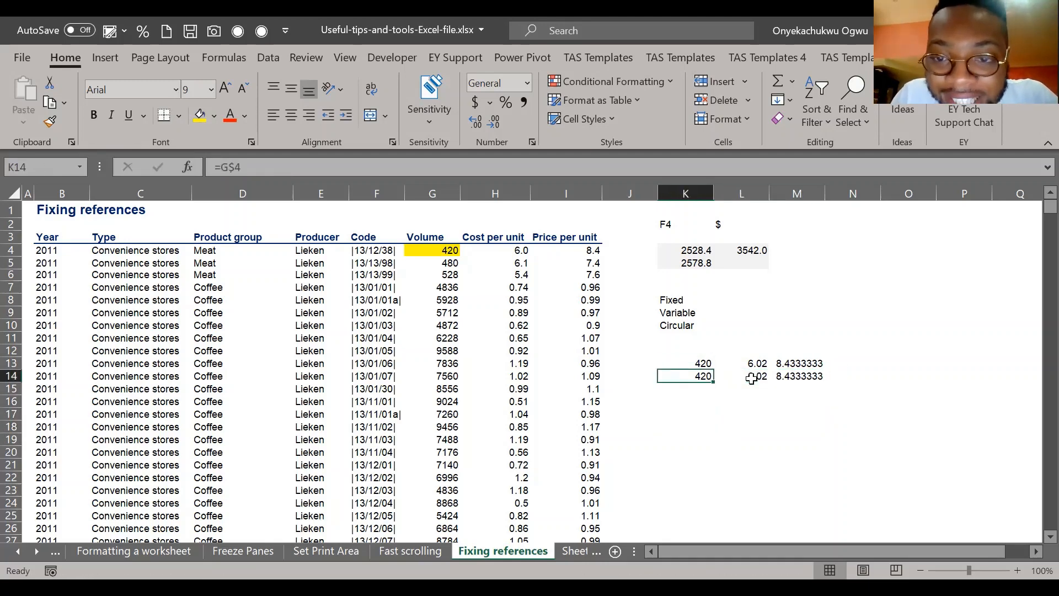
key(Right)
key(shift+Right)
key(Delete)
key(Left)
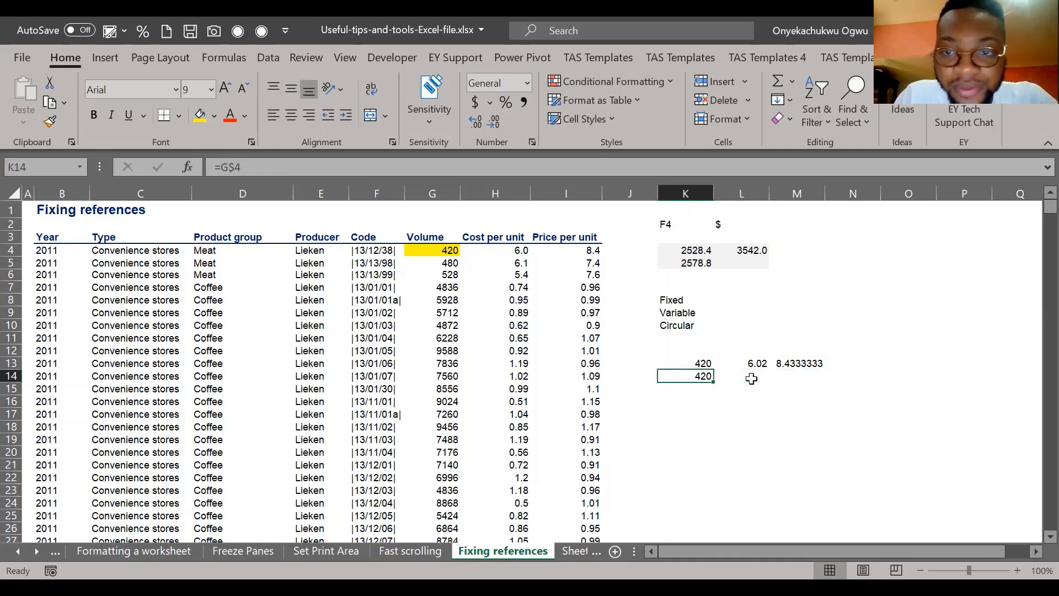
Step: Fill the formula in K14 down through K17 and inspect the references in the copied cells
drag(714, 380, 714, 419)
click(693, 379)
key(Up)
key(Down)
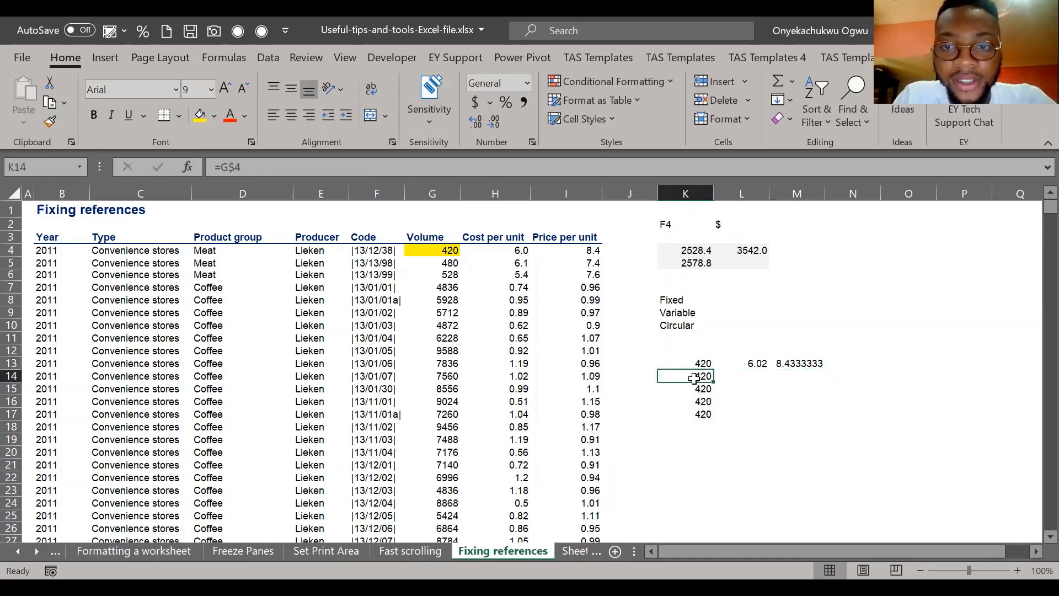
key(Up)
key(Down)
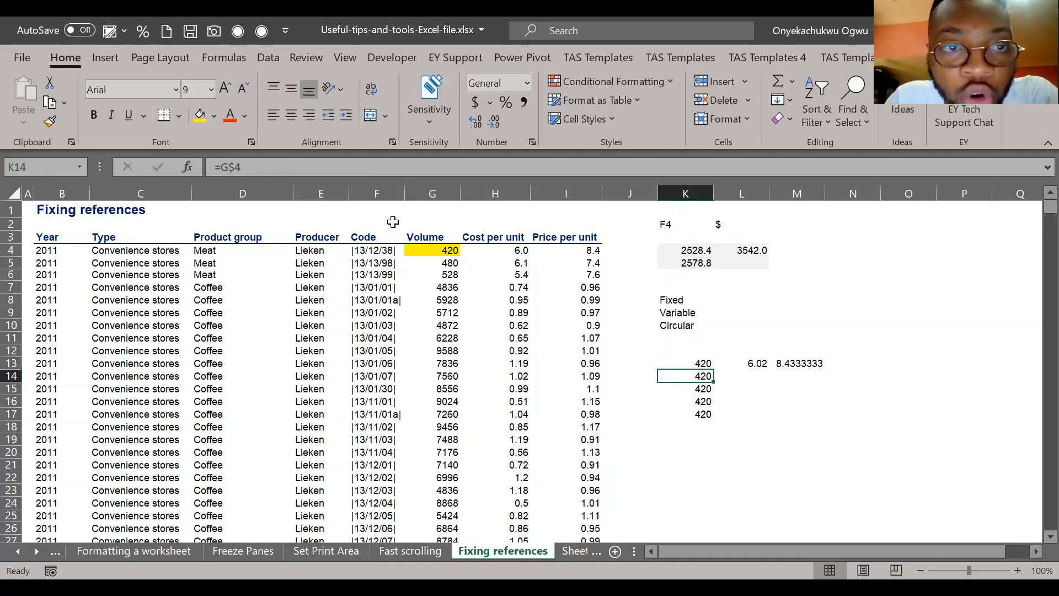
click(261, 173)
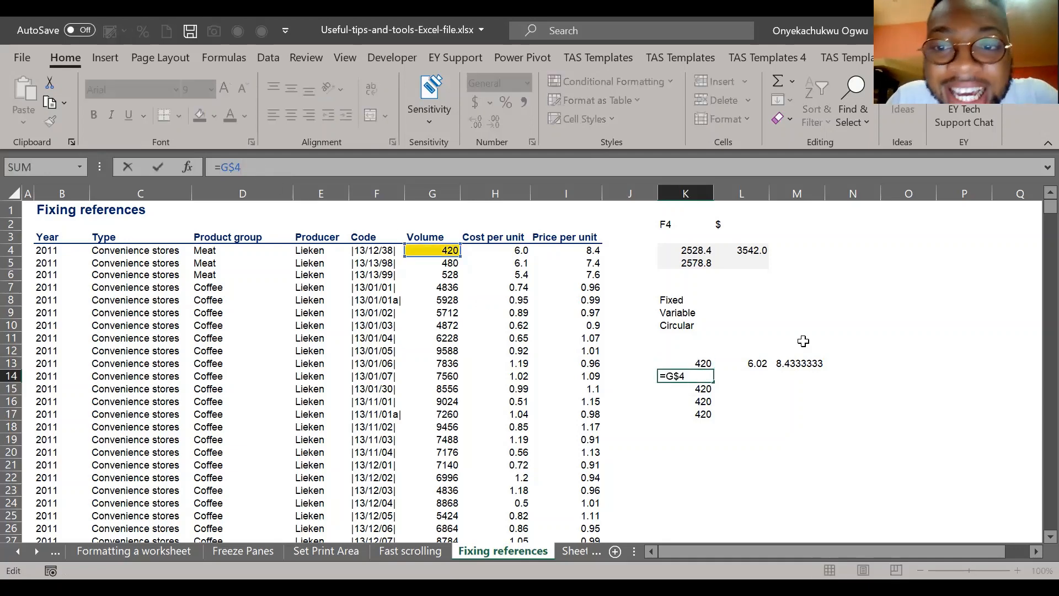
key(Escape)
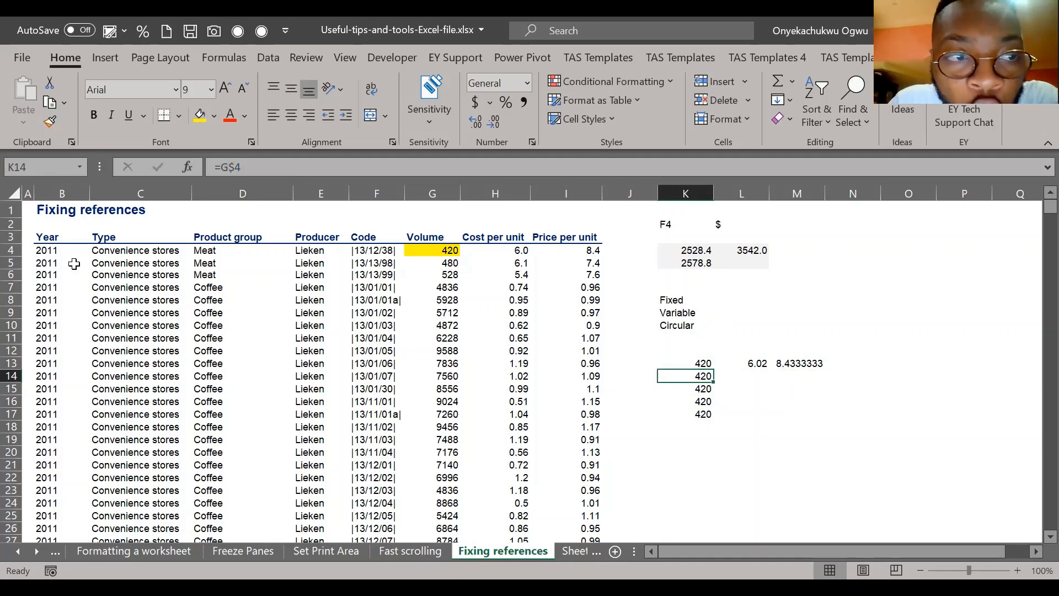
key(Down)
key(Down)
key(Down)
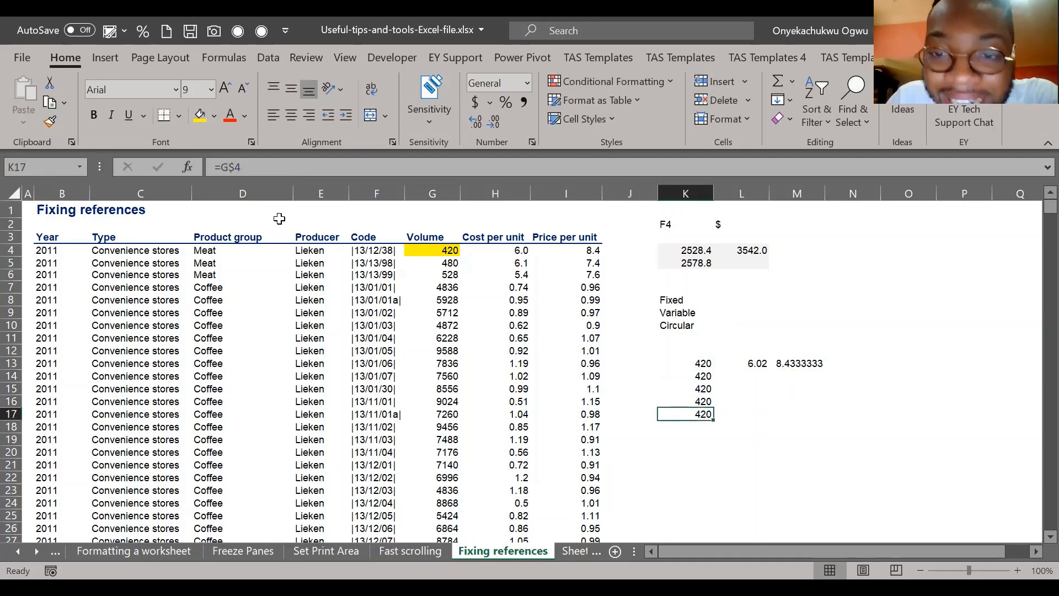
Step: Enter the relative reference =G4 in cell O13
key(Up)
key(Up)
key(Up)
key(Up)
key(Right)
key(Right)
key(Right)
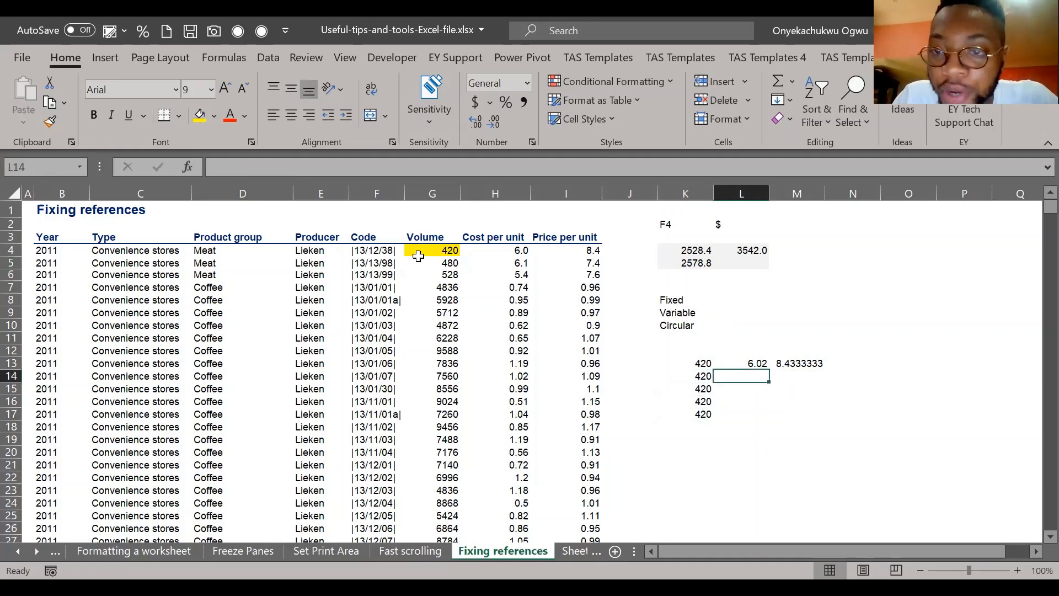
key(Right)
text(=)
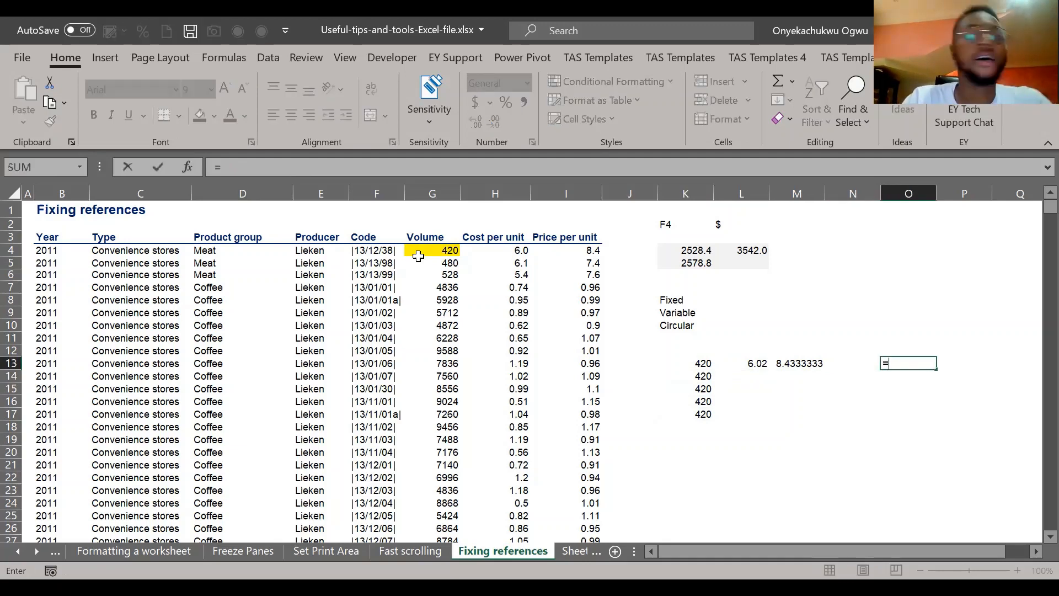
click(420, 263)
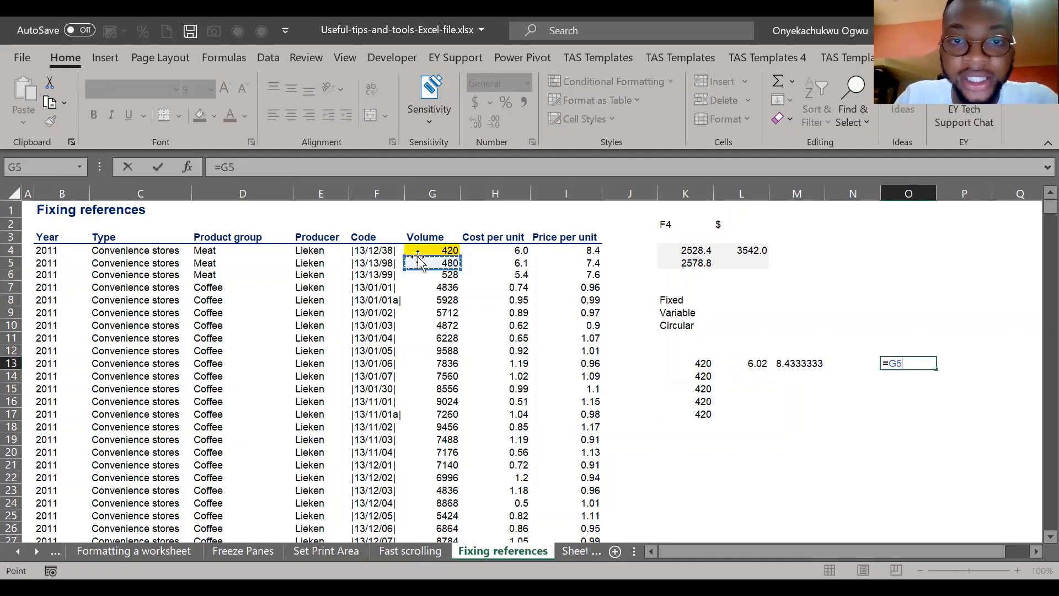
click(420, 251)
key(ctrl+Return)
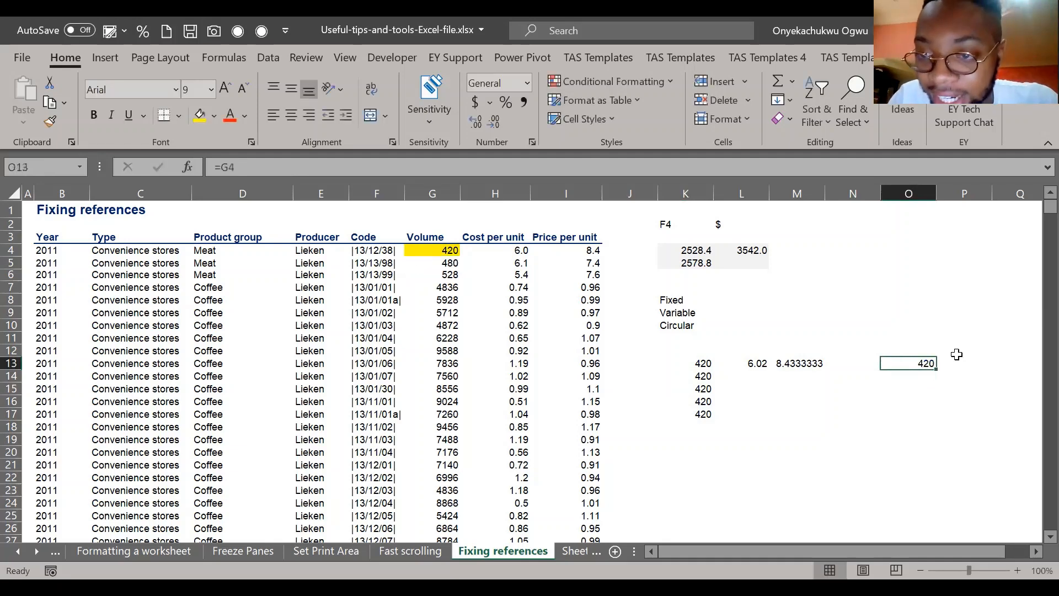
Step: Fill the relative formula in O13 down through O18
drag(936, 371, 936, 433)
click(908, 363)
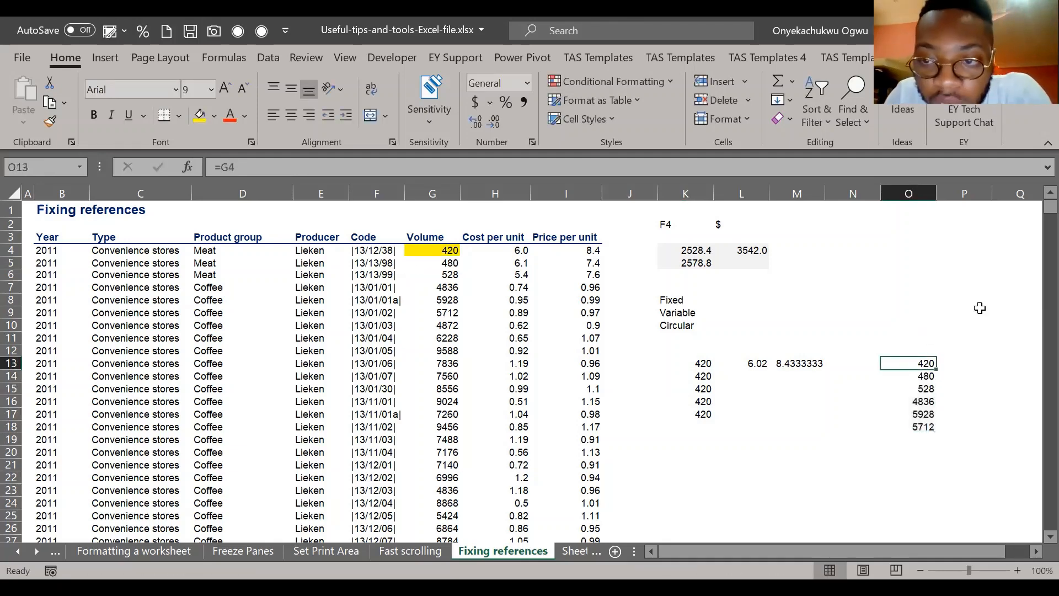
key(Down)
key(Up)
Step: Examine the formulas in O13:O18 and compare them with the row-locked reference in K13
key(Down)
key(Down)
key(Down)
key(Down)
key(Down)
key(Down)
key(Up)
key(Up)
key(Up)
key(Up)
key(Up)
key(Up)
key(Left)
key(Left)
key(Left)
key(Left)
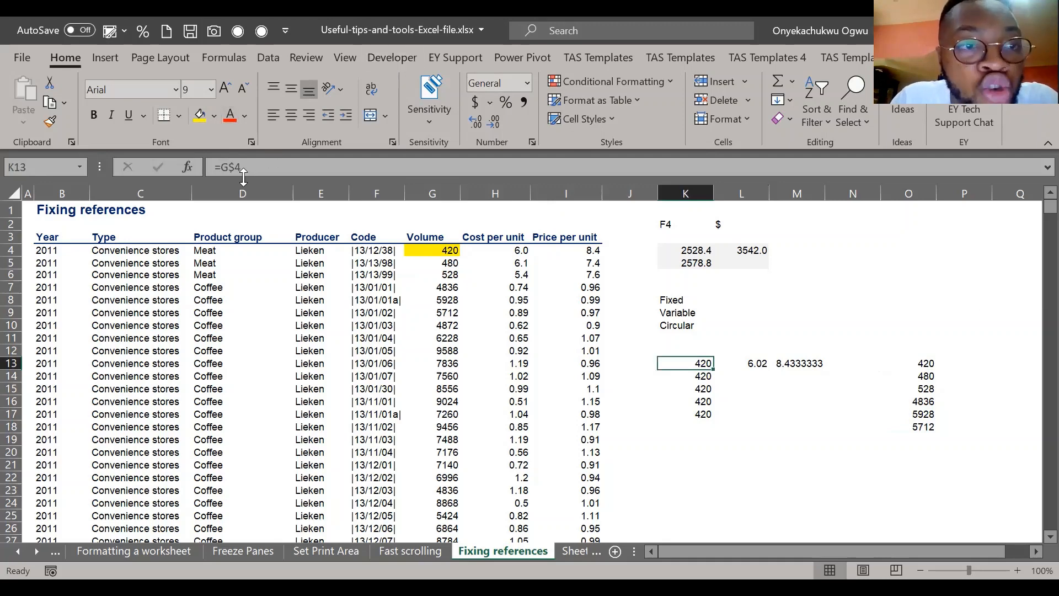
Step: Fill the row-locked formula in K15 across through M15 and inspect the references in the copied cells
key(Down)
key(Down)
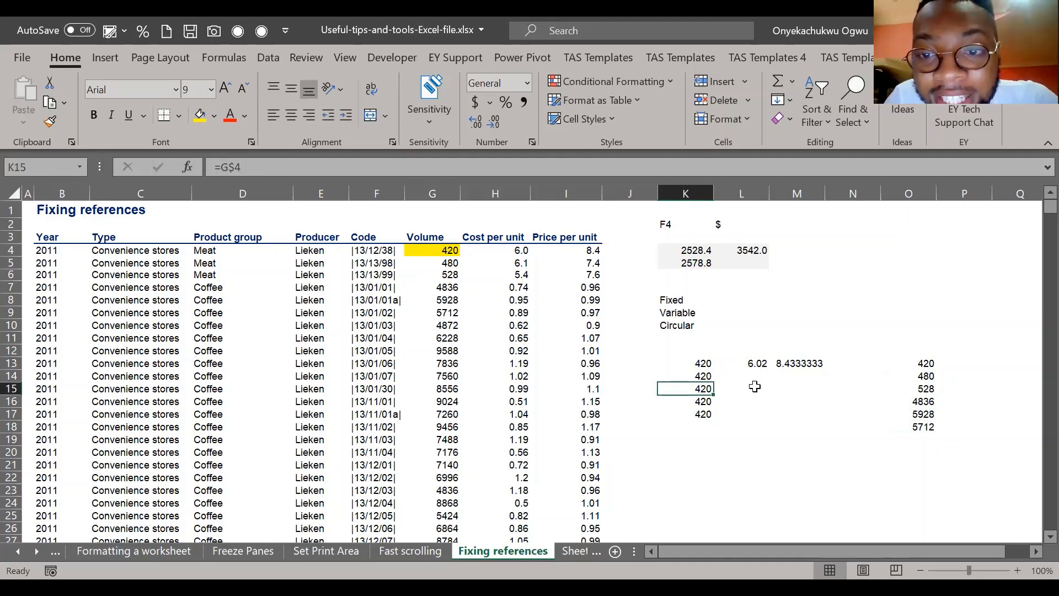
drag(714, 394, 843, 397)
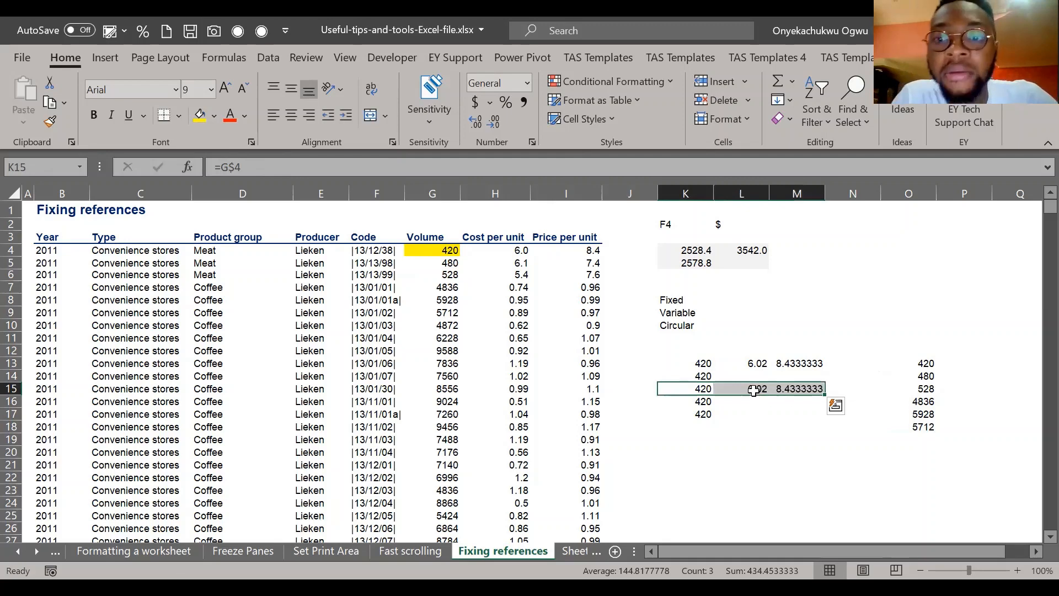
click(674, 390)
key(Right)
key(Right)
key(Left)
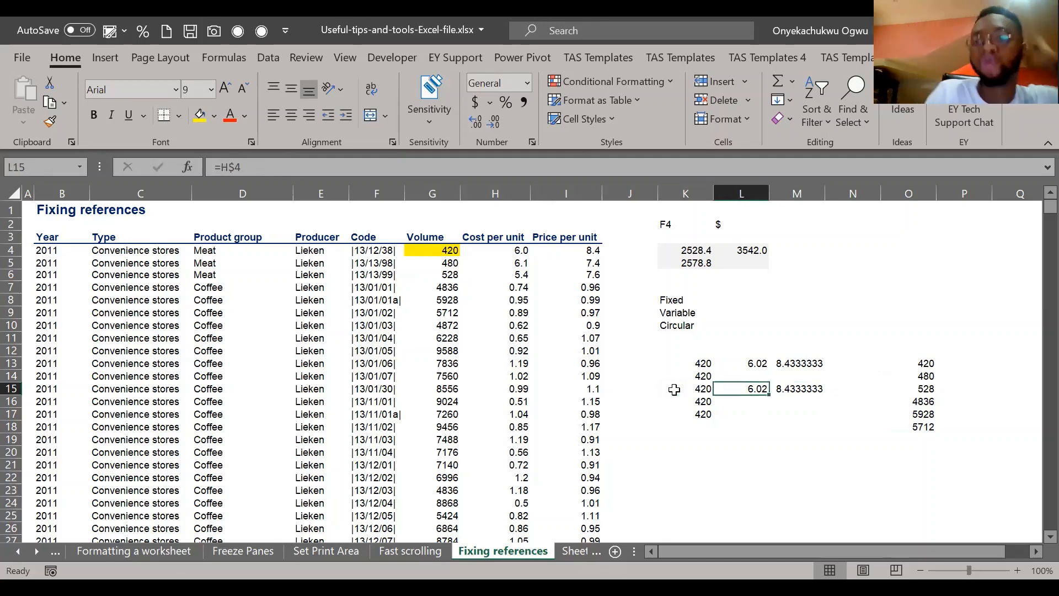
key(Left)
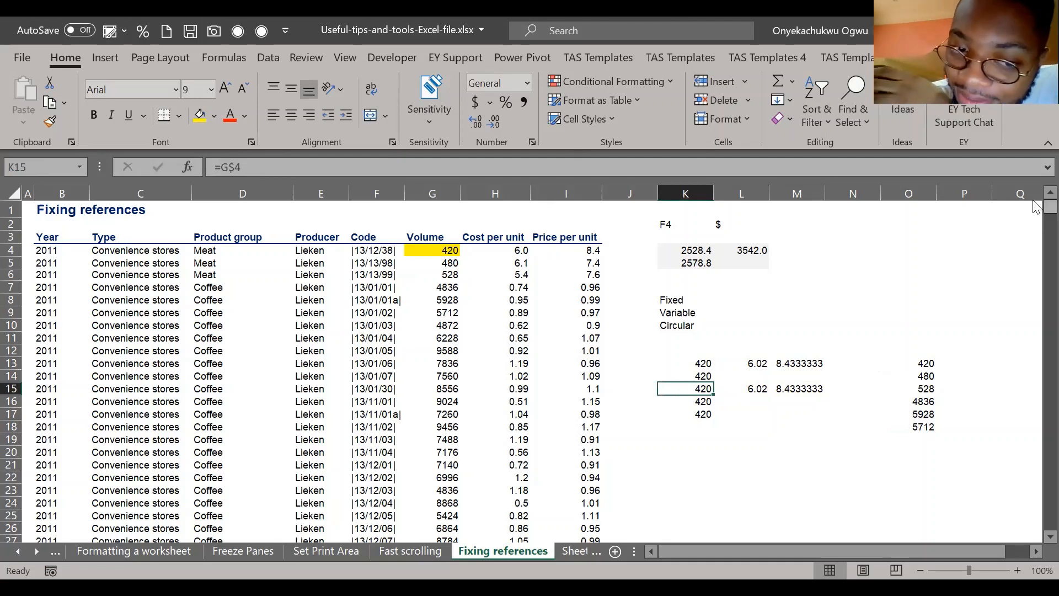
key(alt+Tab)
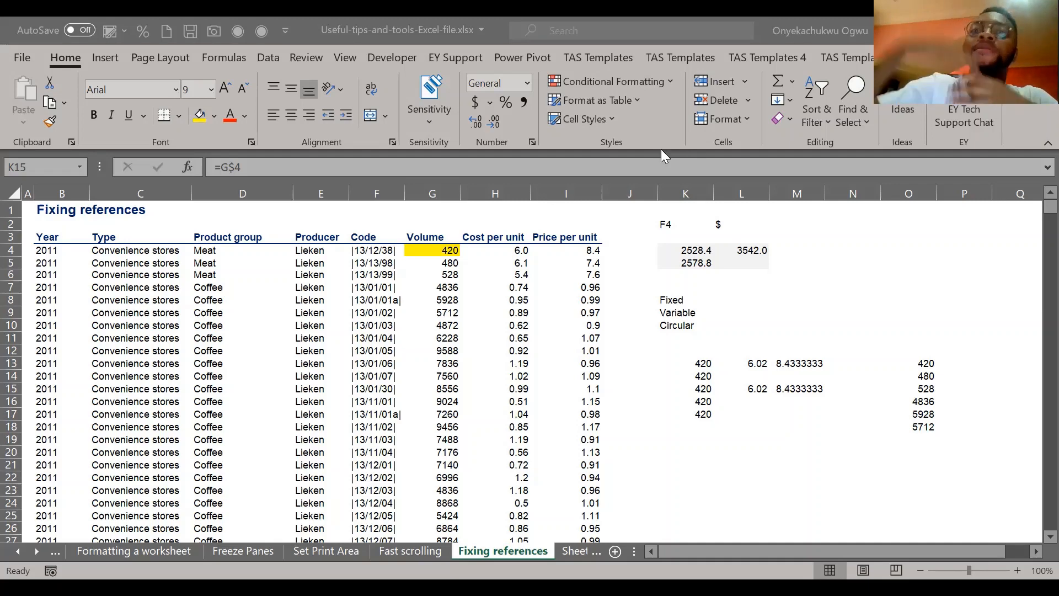
Step: Clear the copied formulas below row 13 in columns K to M
drag(706, 380, 810, 422)
key(Delete)
key(Up)
key(Right)
key(Left)
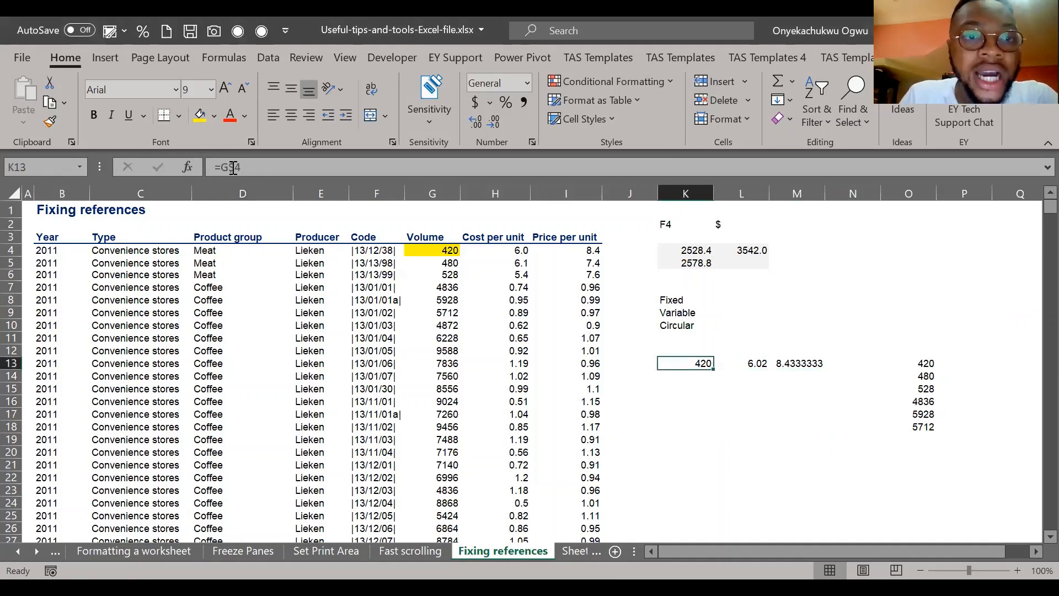
Step: Change the formula in K13 to the column-locked reference =$G4
click(233, 167)
text($)
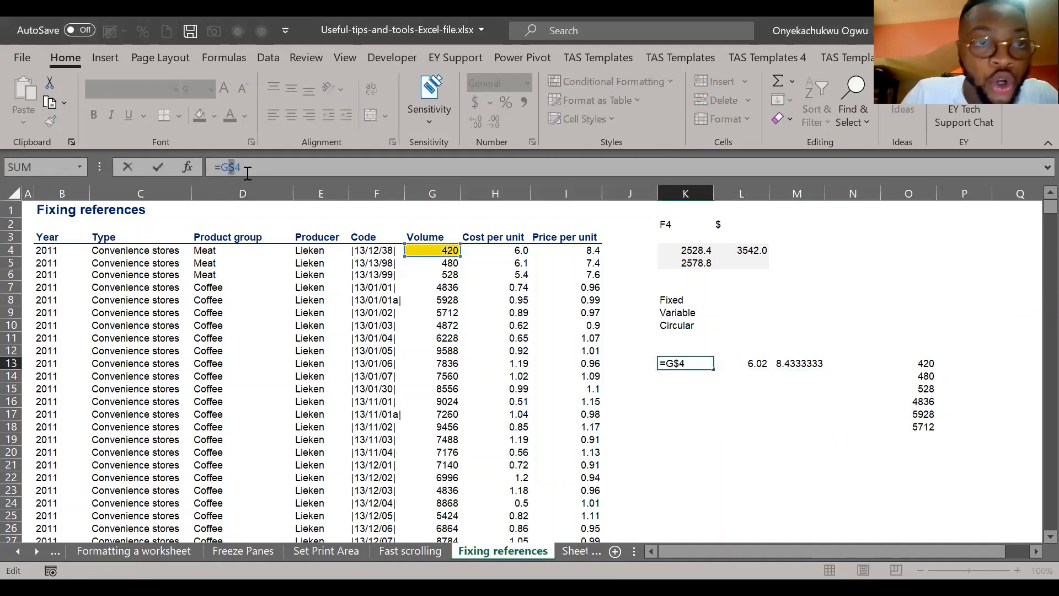
key(F4)
key(ctrl+Return)
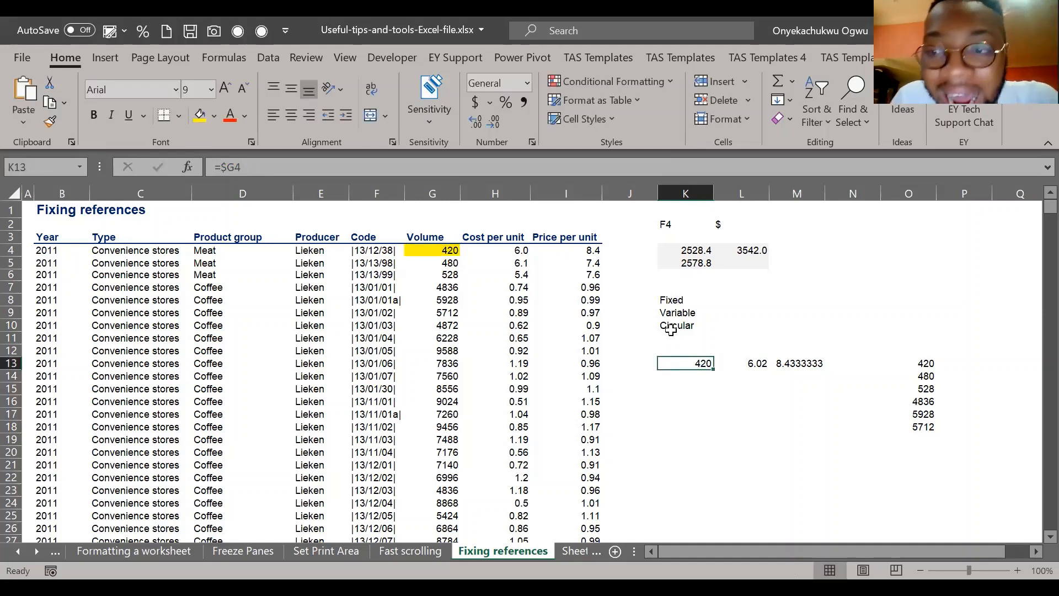
Step: Clear the example cells O13:P19 and L13:M13, leaving only the formula in K13
drag(910, 359, 936, 425)
key(Delete)
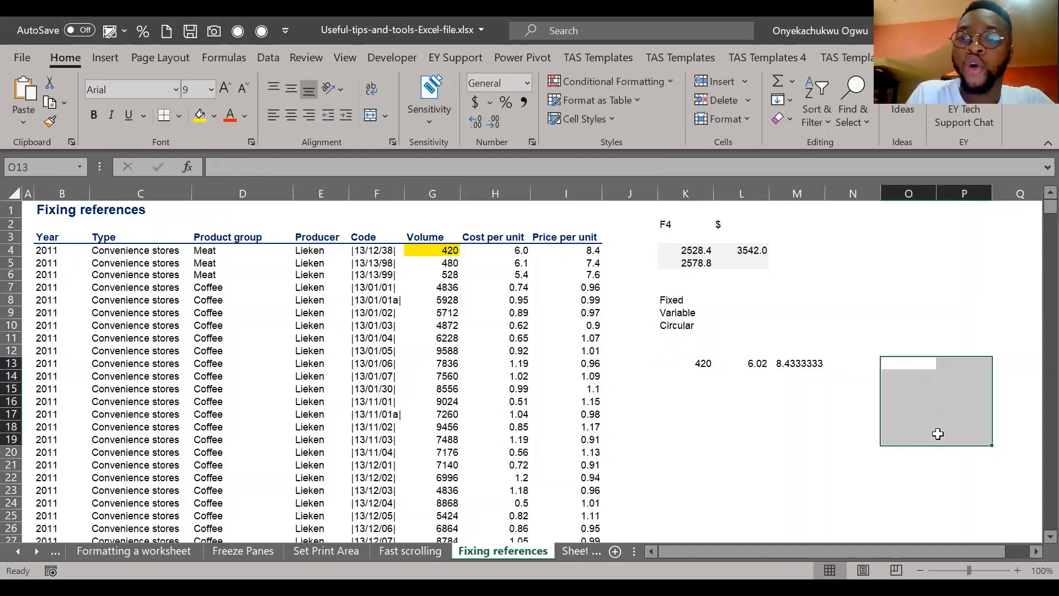
key(Left)
key(Left)
key(Left)
key(shift+Right)
key(Delete)
key(Left)
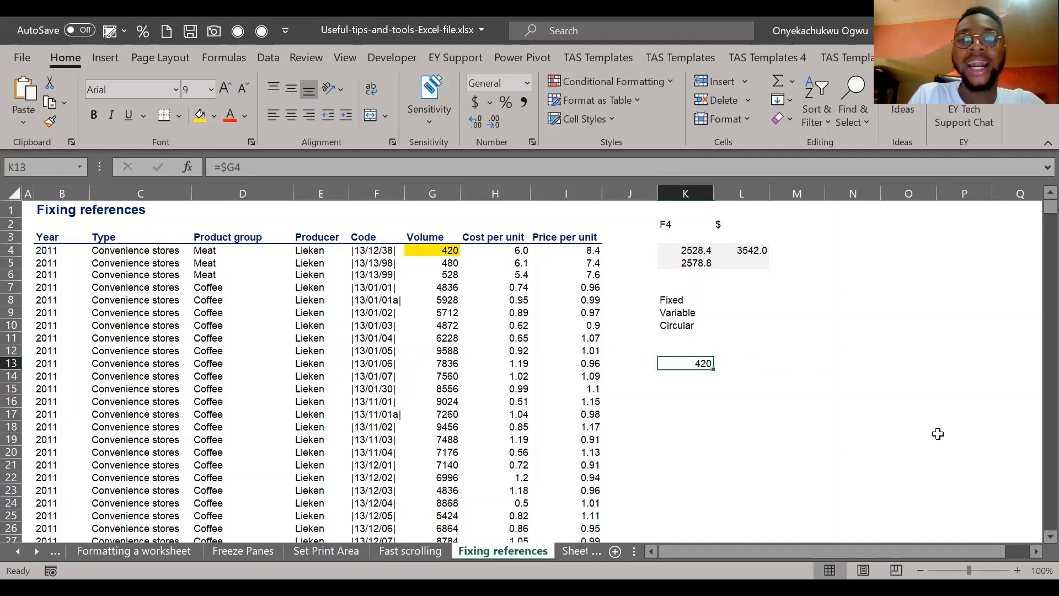
Step: Check the column-locked formula in K13, fill it down through K19 and inspect the copied references
click(239, 167)
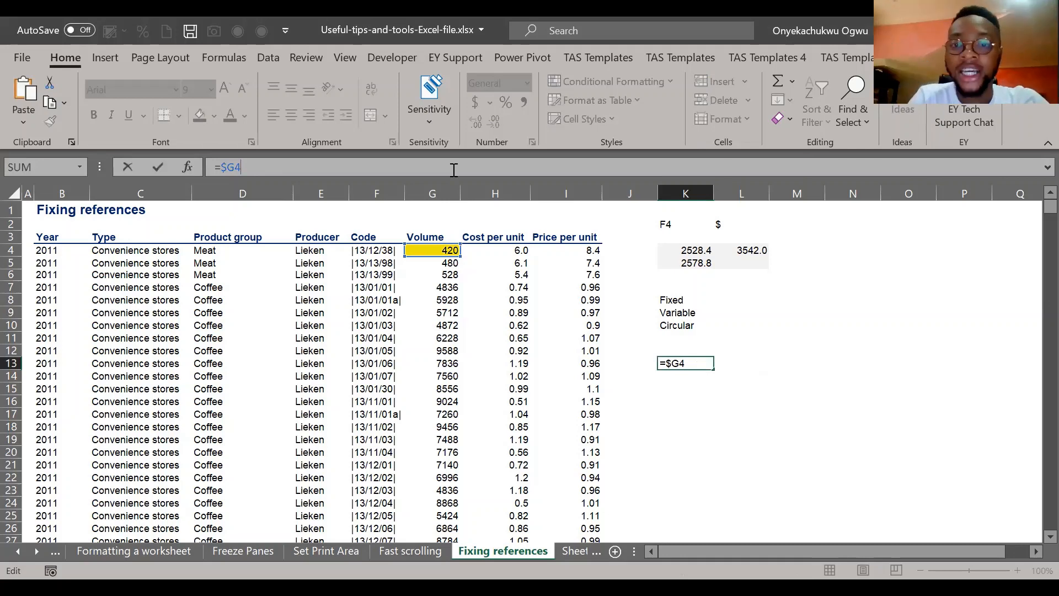
key(ctrl+Return)
drag(713, 369, 715, 446)
key(shift+Up)
key(shift+Up)
key(shift+Up)
key(shift+Up)
key(shift+Up)
key(shift+Up)
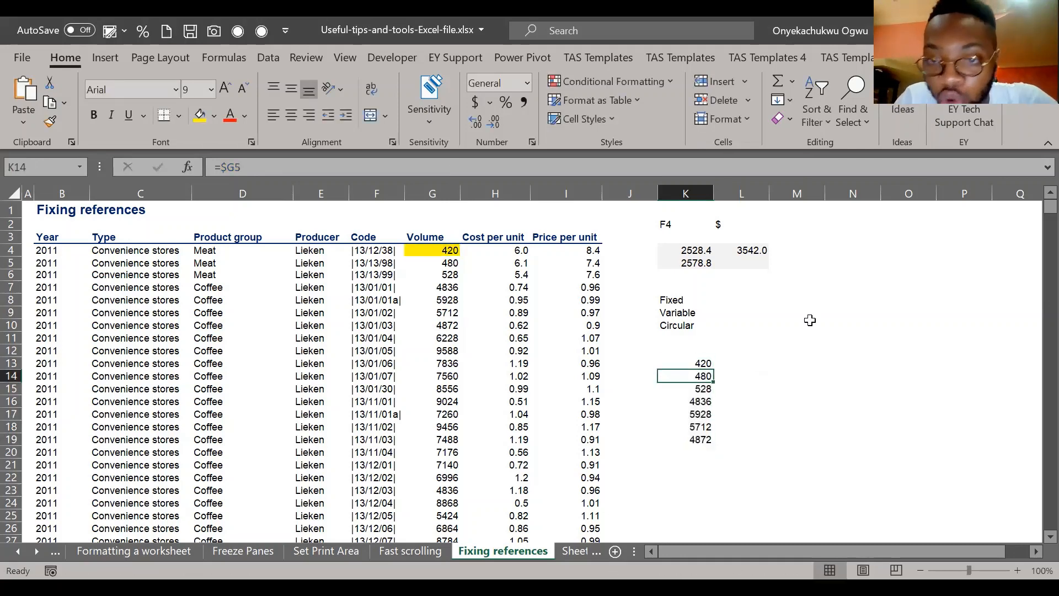
Step: Fill the column-locked formula in K13 across through N13 and check the reference in L13
drag(717, 368, 877, 364)
click(732, 362)
double_click(733, 362)
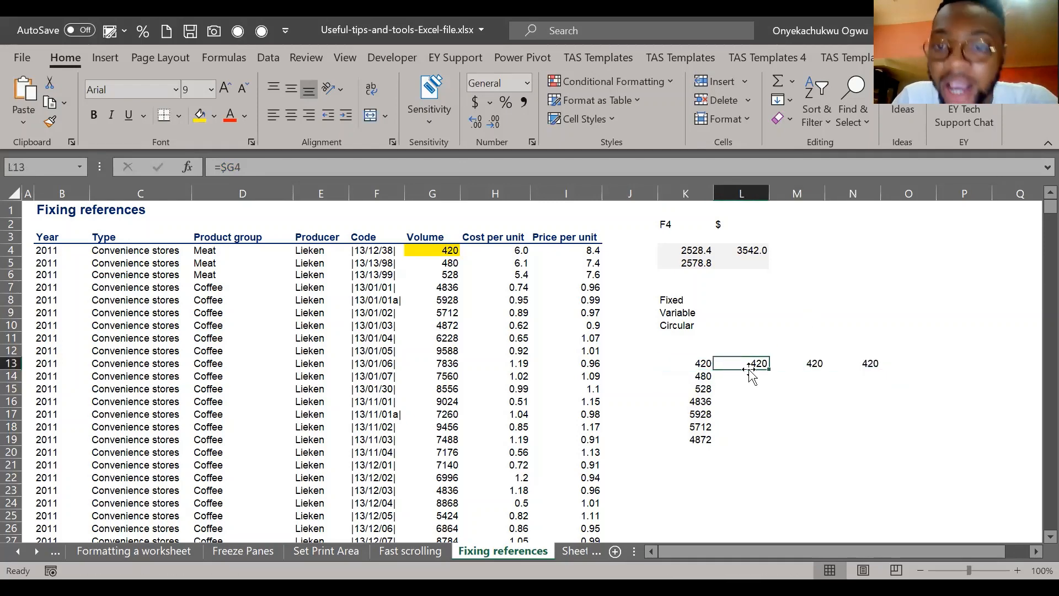
click(706, 365)
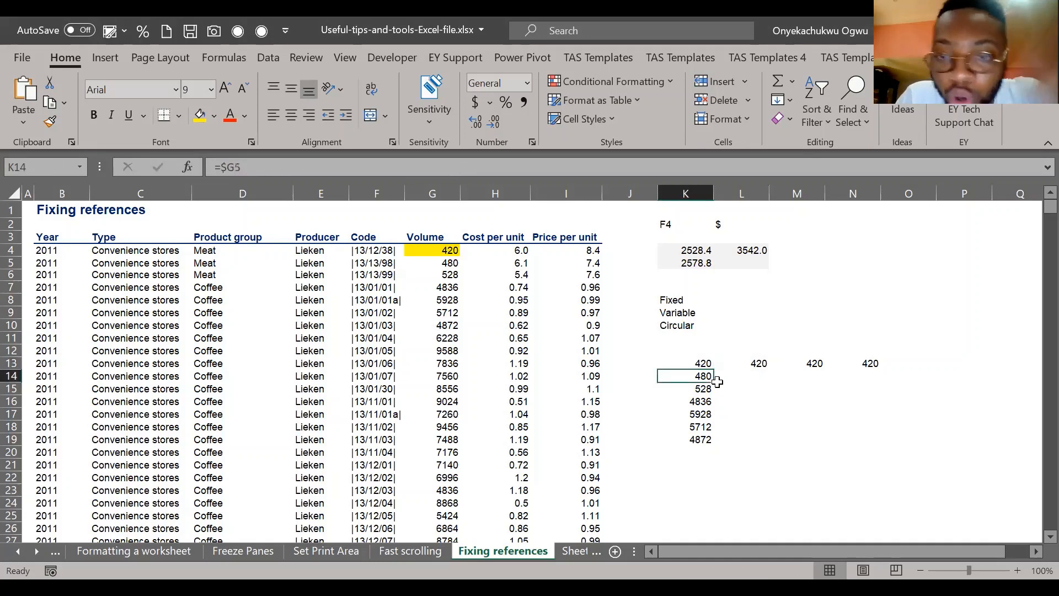
Step: Clear the copied formulas from L13:N13
key(Right)
key(shift+Right)
key(shift+Right)
key(Delete)
key(Left)
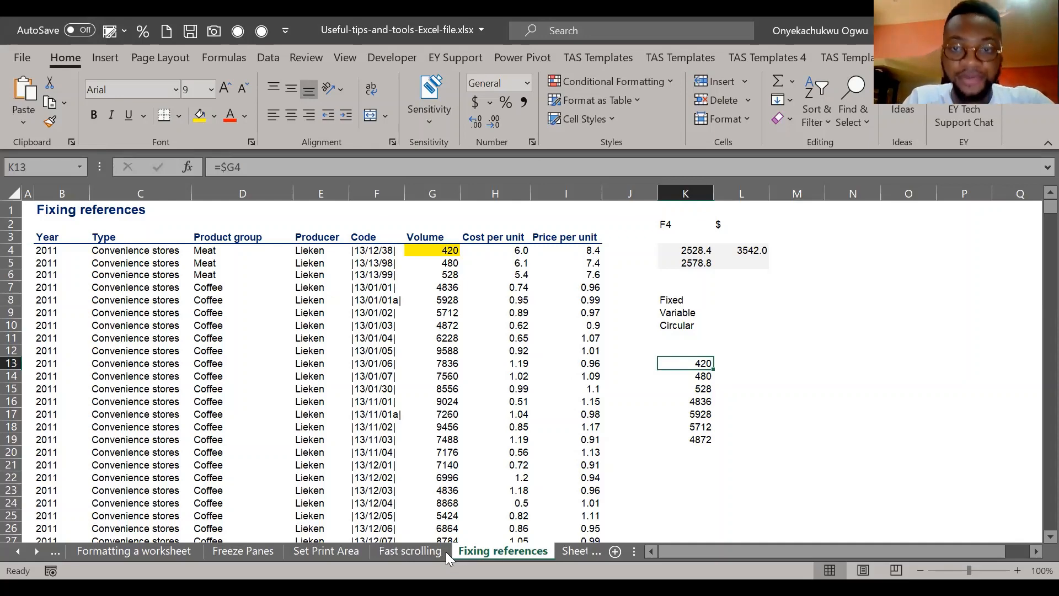
key(alt+Tab)
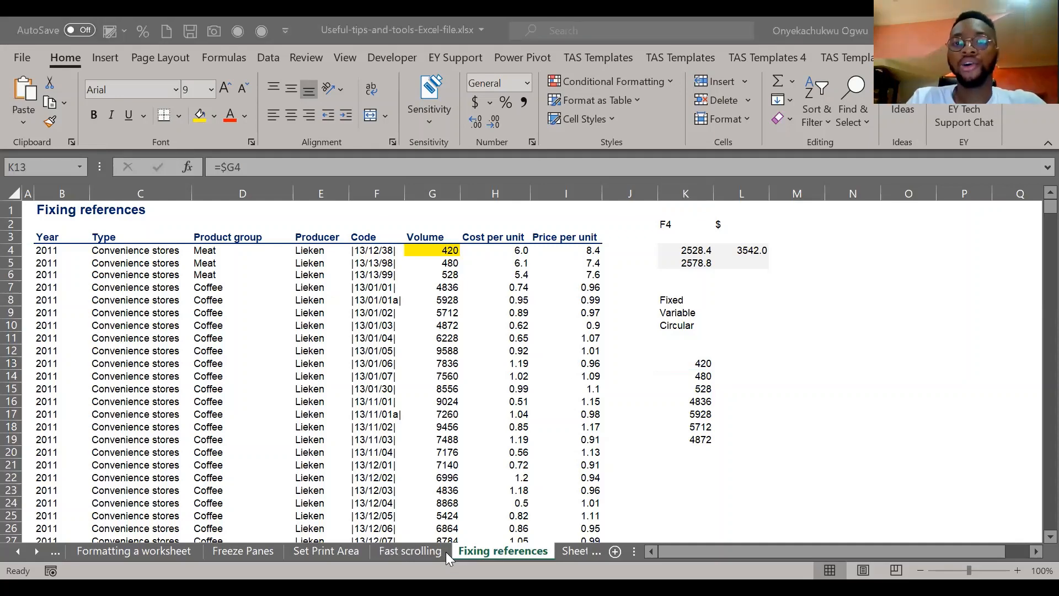
key(alt+Tab)
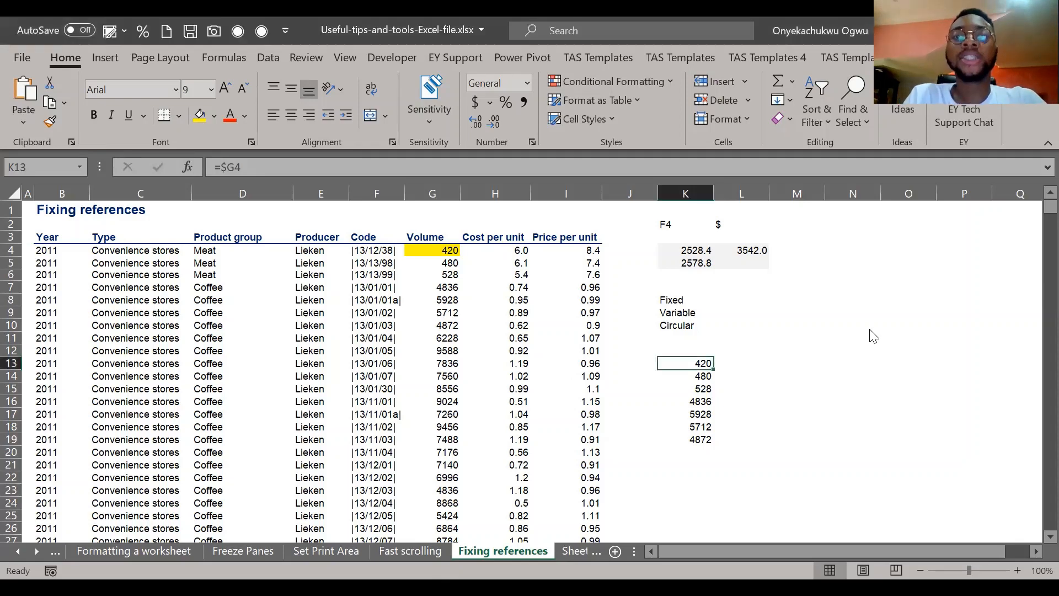
Step: Clear the example formulas from K13:K19
key(ctrl+shift+Down)
key(Delete)
key(Up)
Step: Examine the fixed and relative references in the formulas in K4, K5 and L4
key(Up)
key(Up)
key(Up)
key(Up)
key(Up)
key(Up)
key(Up)
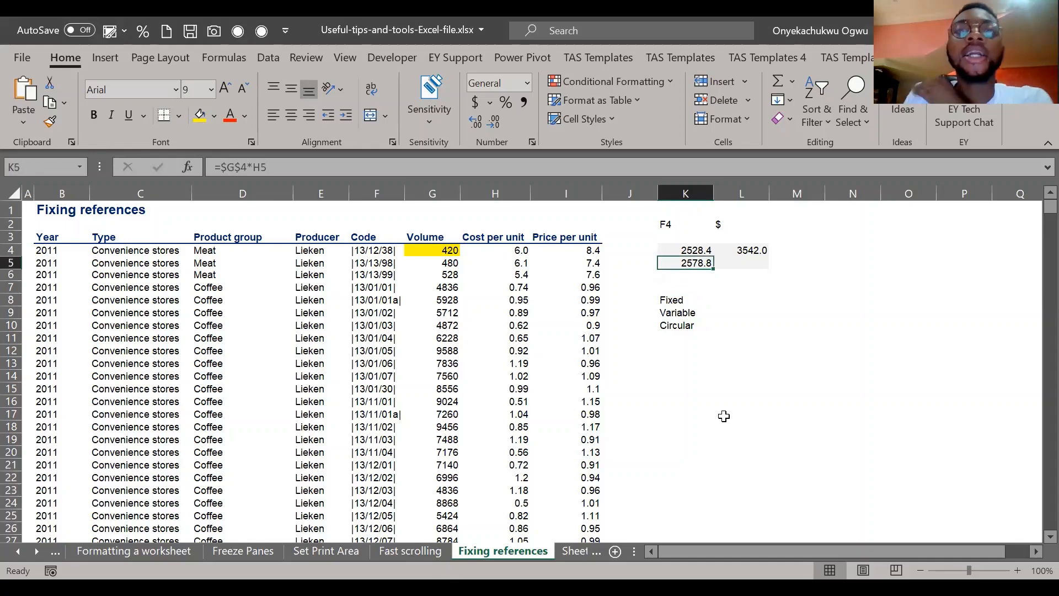
key(Up)
key(Right)
key(Left)
key(Down)
key(Up)
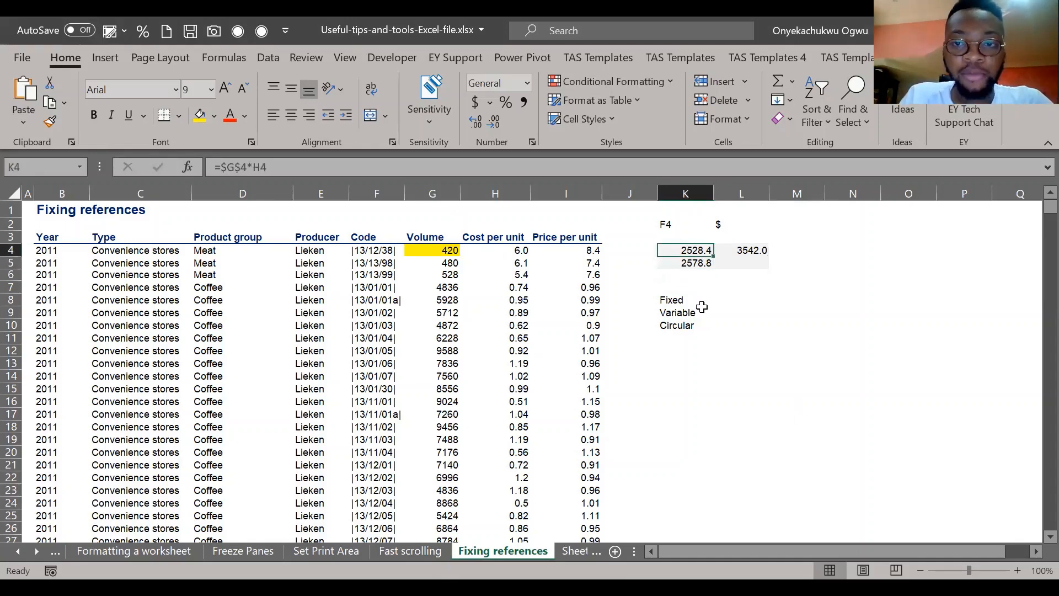
Step: Check the references in the K4 formula and clear the Fixed, Variable and Circular notes from K8:K10
key(F2)
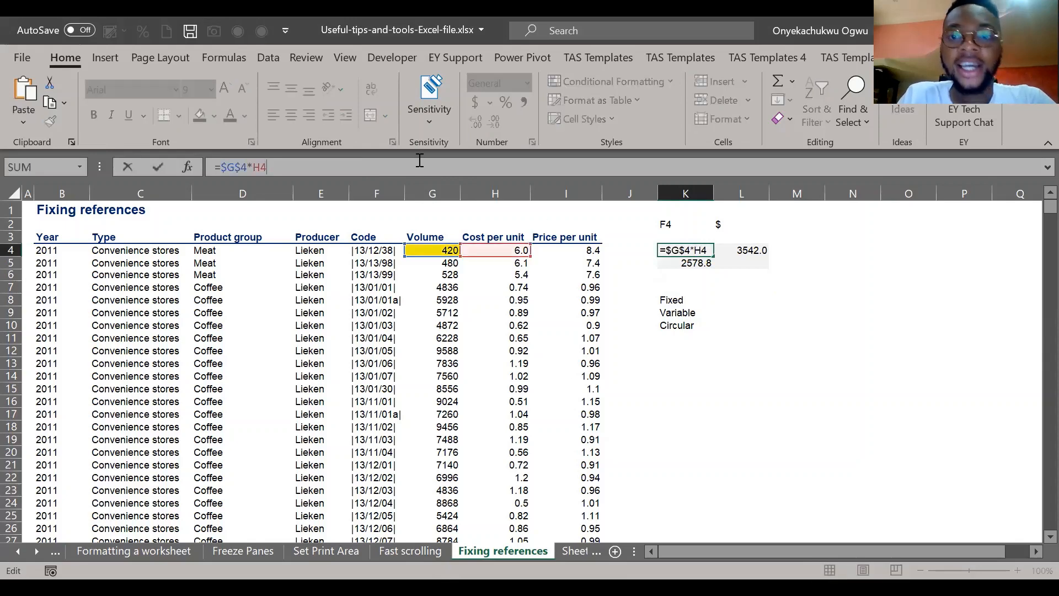
key(Return)
key(Down)
key(Down)
key(Down)
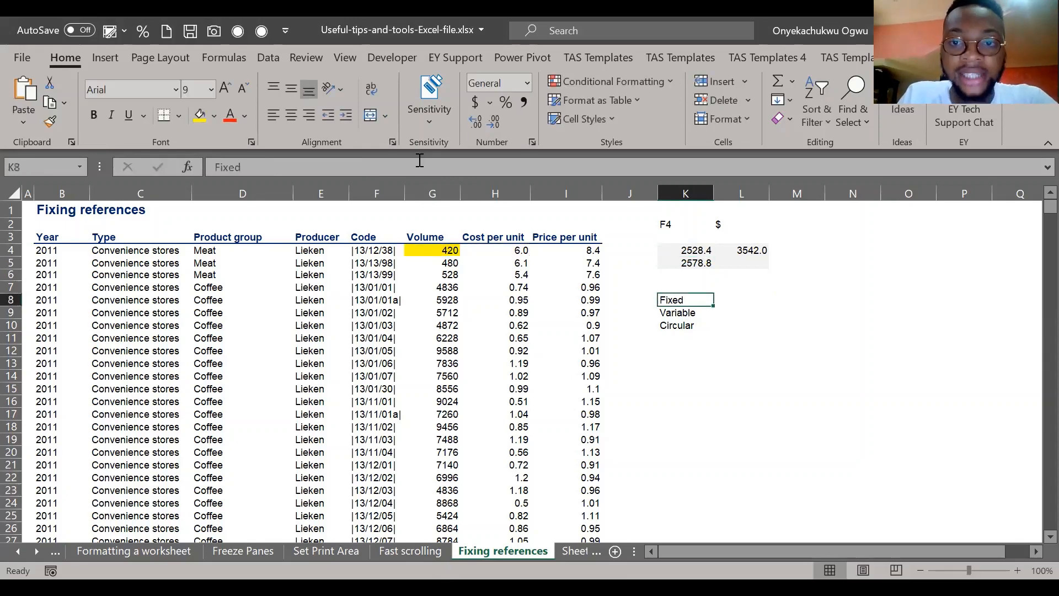
key(shift+Down)
key(shift+Down)
key(Delete)
key(Up)
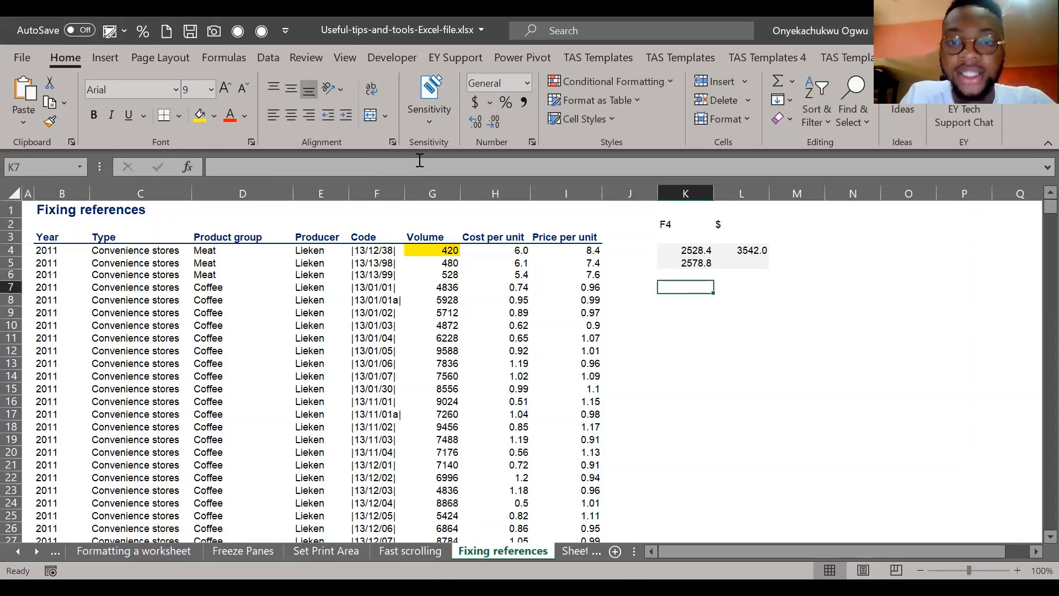
Step: Enter the trial formula =G4*H4 in K7 and insert two blank columns before column K
text(=)
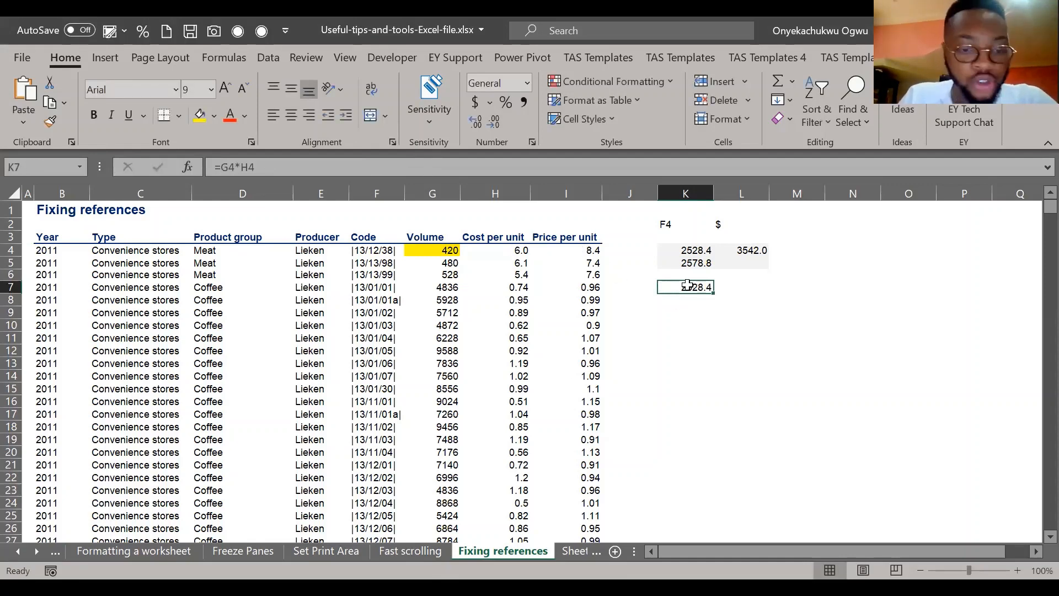
click(690, 189)
key(ctrl+shift+plus)
key(ctrl+shift+plus)
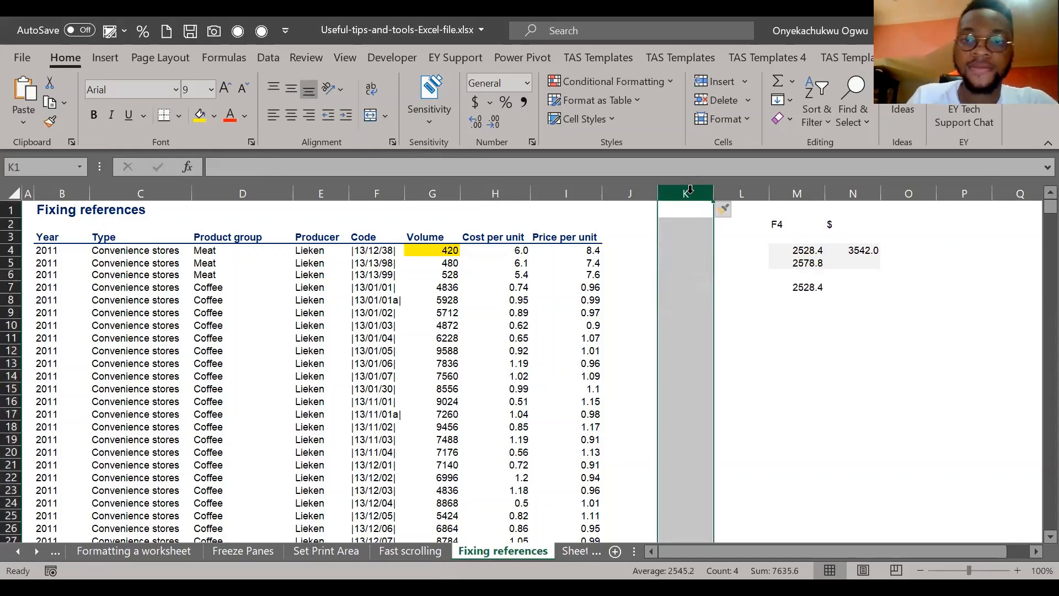
Step: Clear the trial formula from M7 and enter =G4*H4 in J4, beside the Price per unit column
click(799, 286)
key(Delete)
click(655, 250)
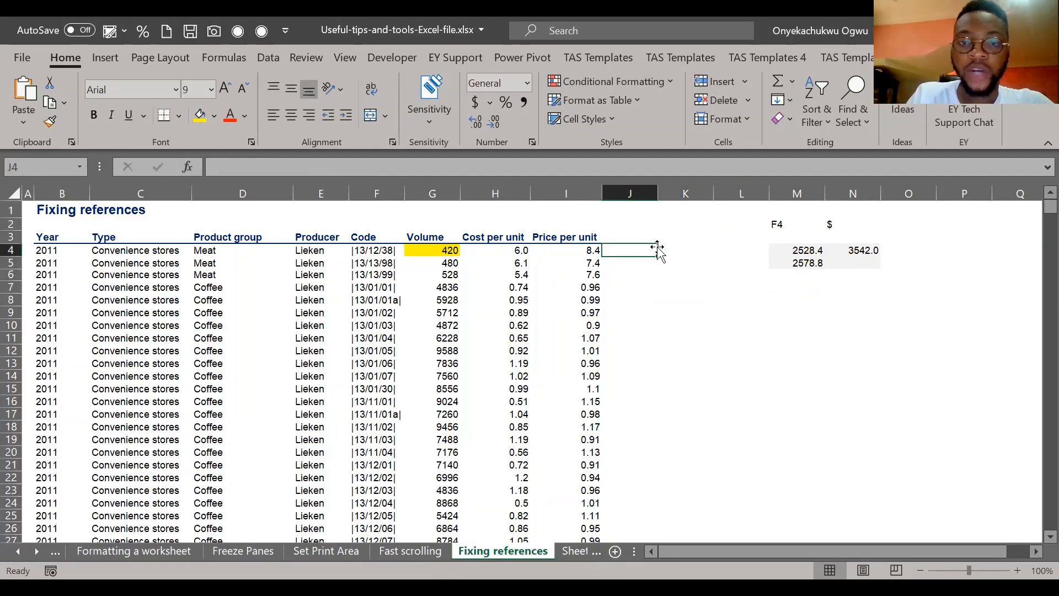
text(=)
key(Left)
key(Left)
key(Left)
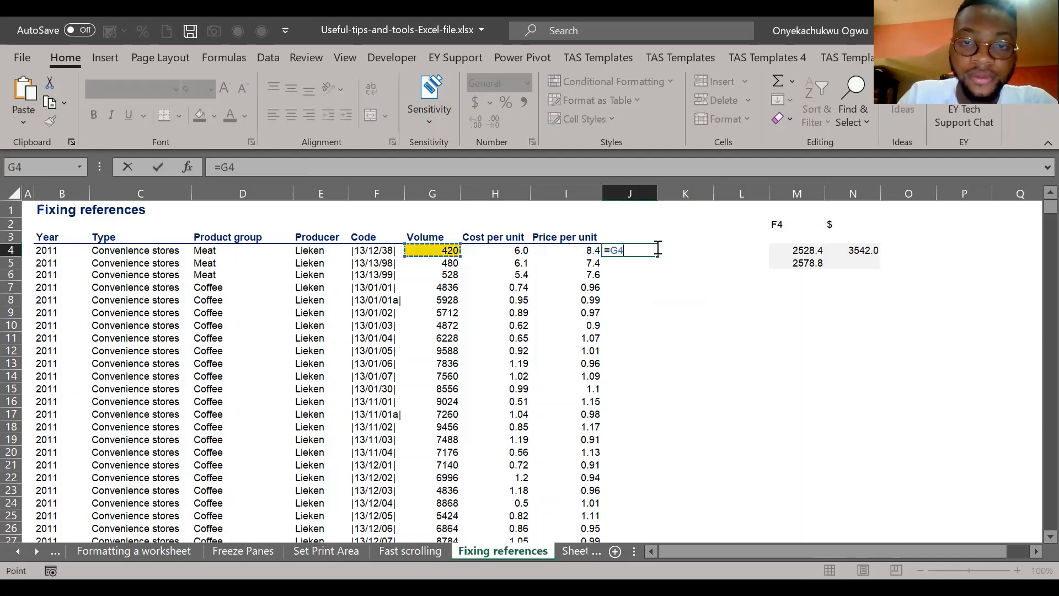
text(*)
click(490, 252)
key(Return)
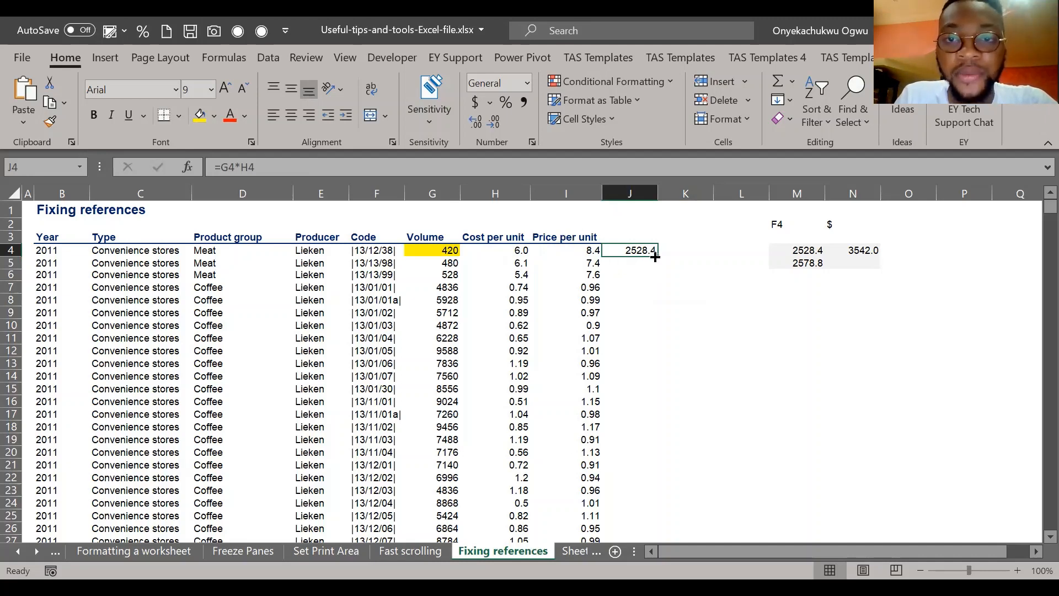
Step: Fill the relative formula in J4 across into K4 and compare the references in the two cells
drag(662, 258, 682, 249)
click(682, 248)
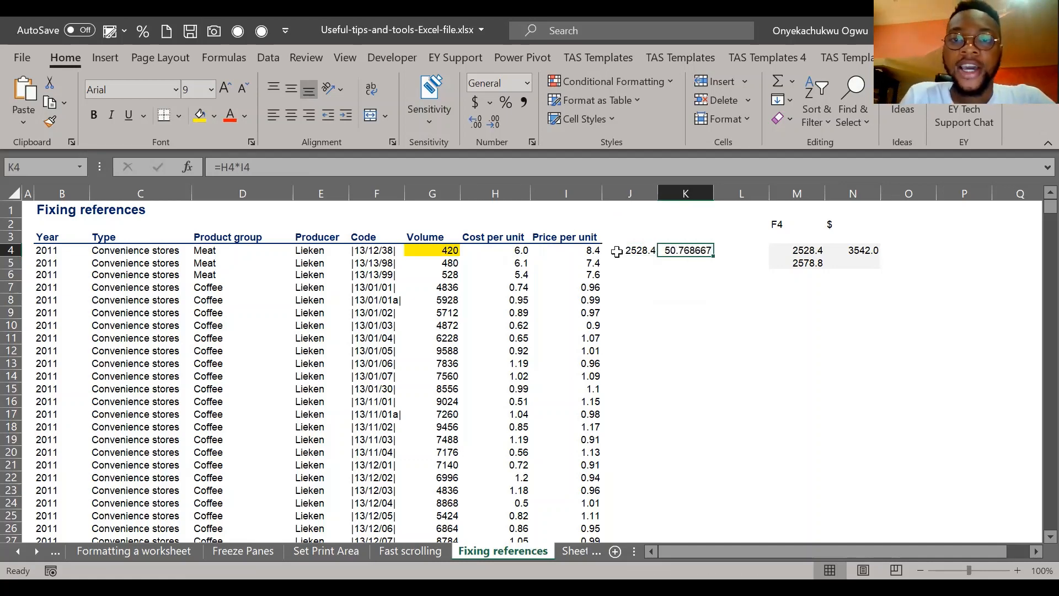
click(276, 173)
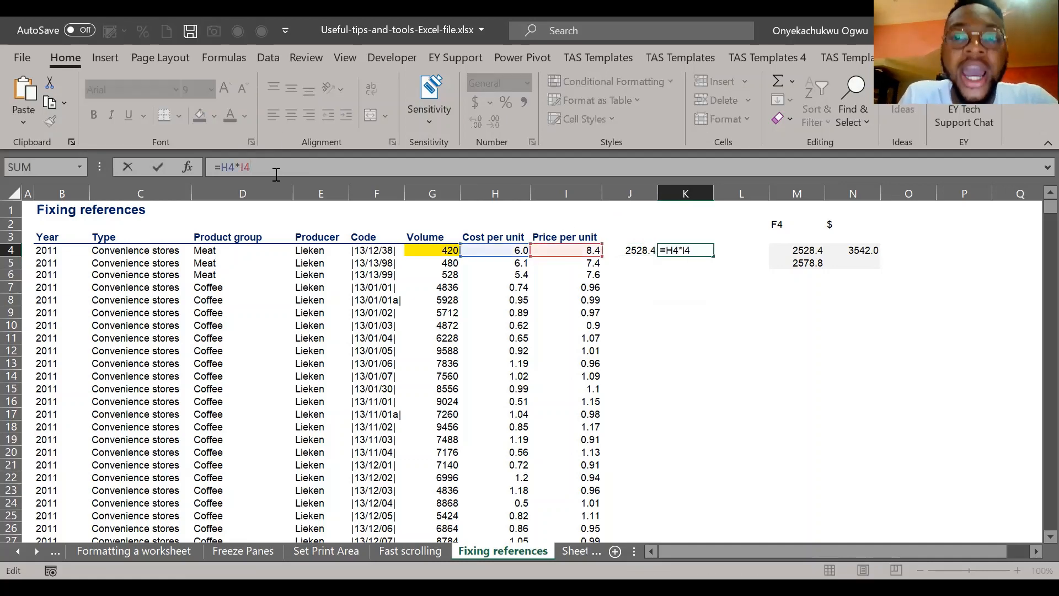
key(shift+Tab)
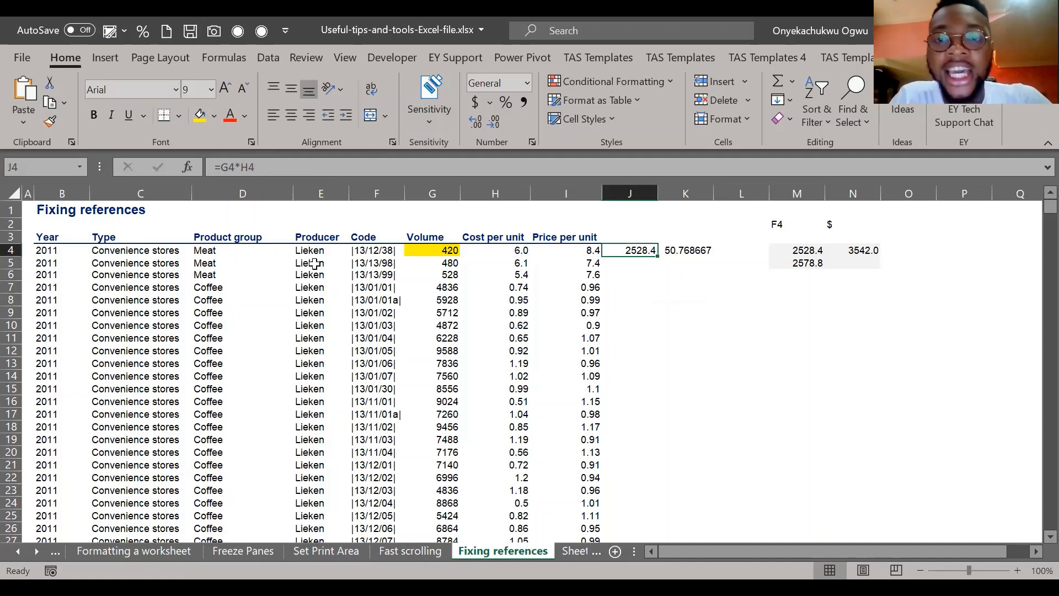
click(680, 250)
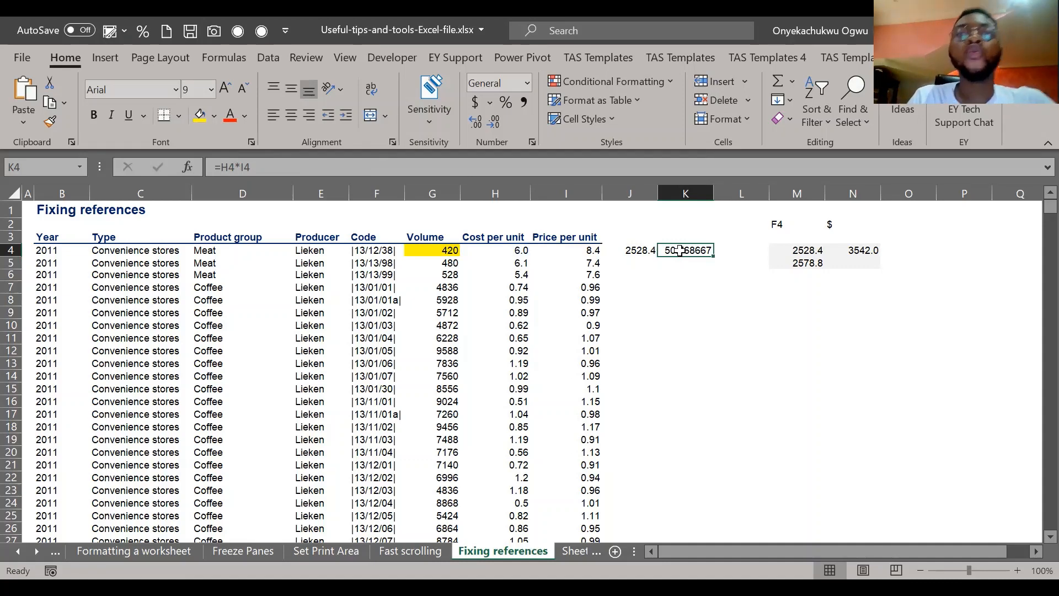
key(Left)
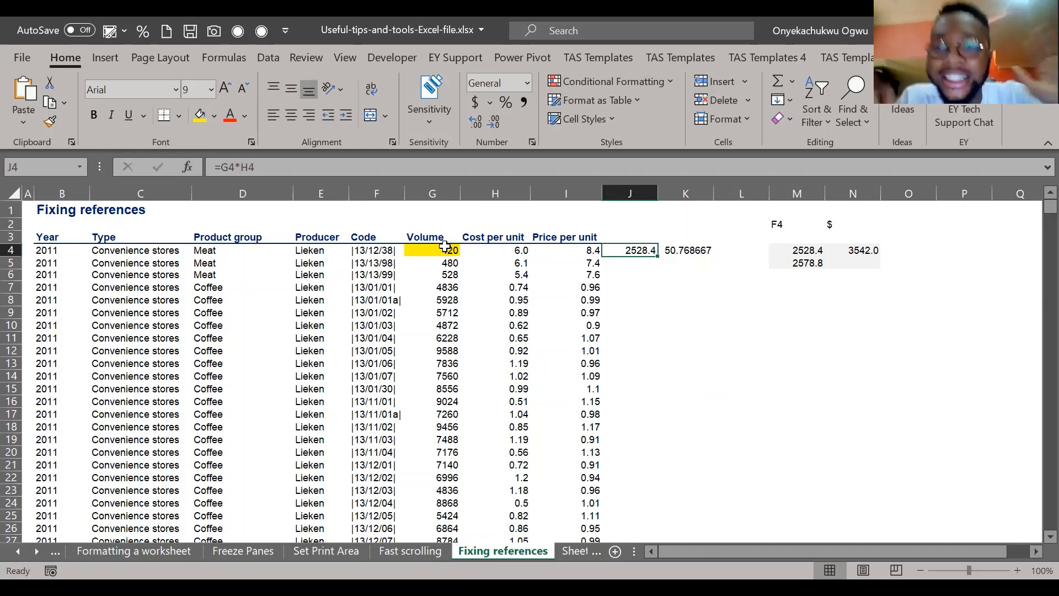
key(Right)
key(Left)
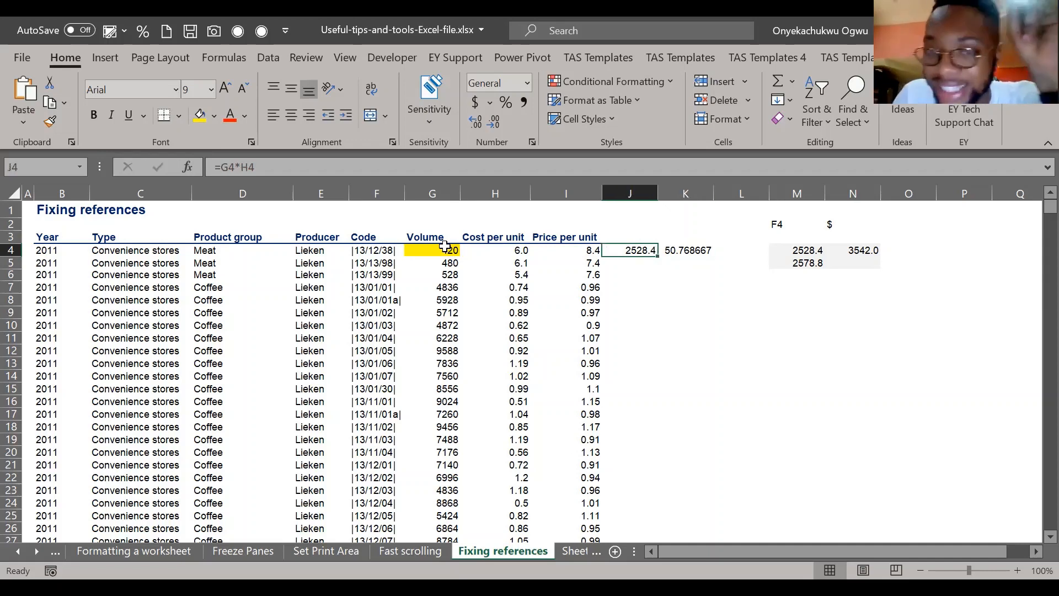
Step: Clear K4 and make the G4 reference absolute in J4, so that its formula reads =$G$4*H4
key(Right)
key(Delete)
key(Left)
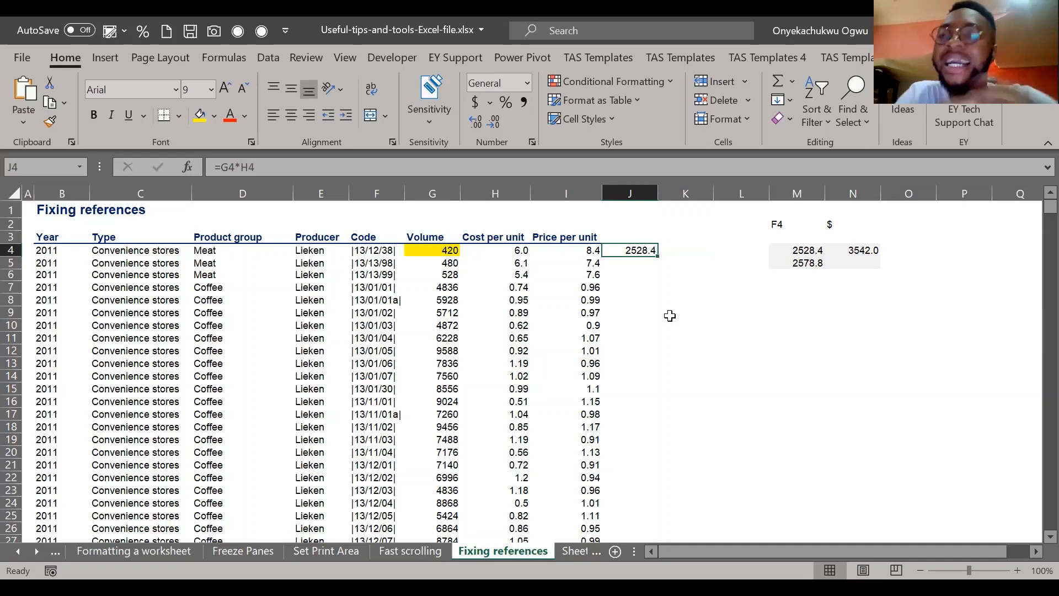
click(227, 170)
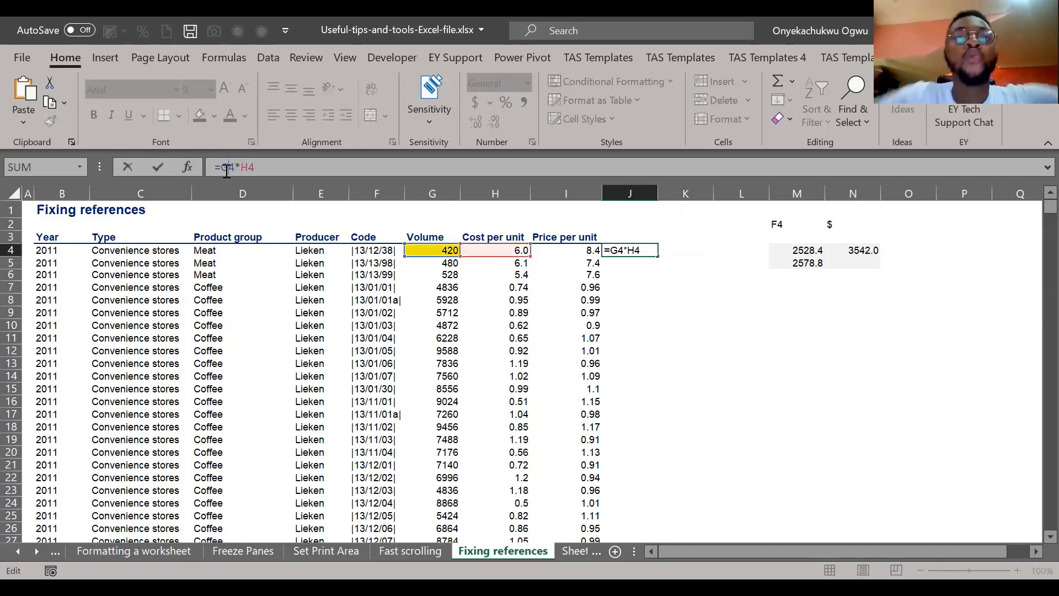
key(F4)
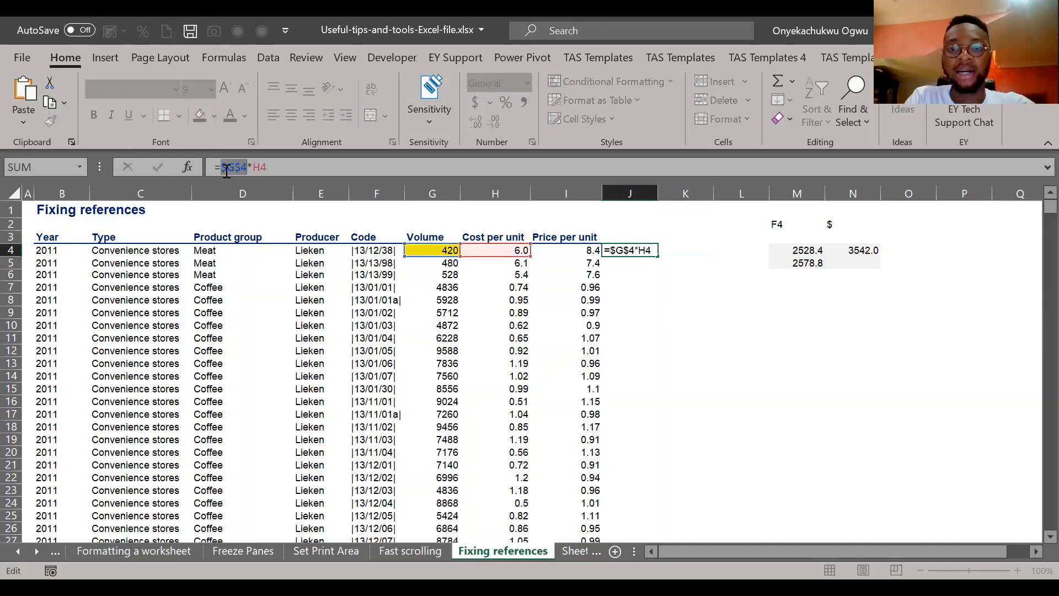
key(ctrl+Return)
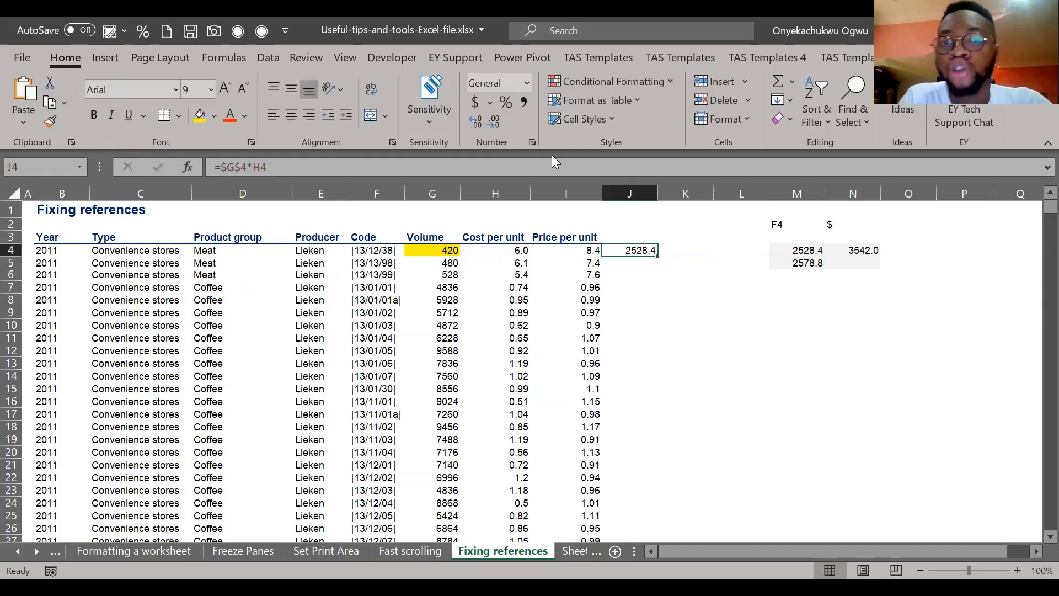
Step: Fill the J4 formula with the fixed $G$4 reference across into K4 and compare both cells' references
drag(657, 254, 696, 248)
click(696, 248)
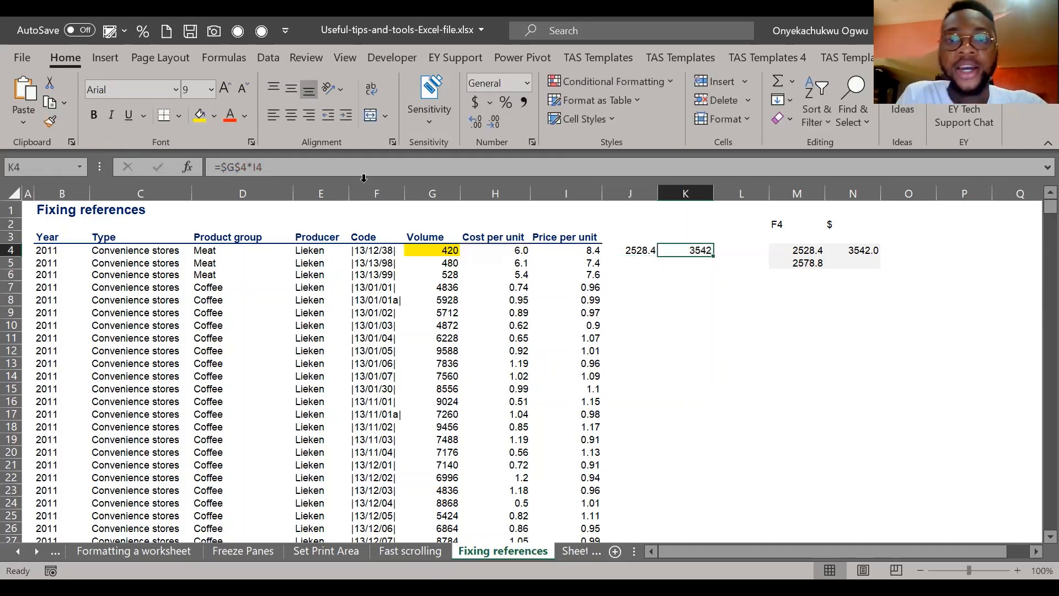
click(277, 168)
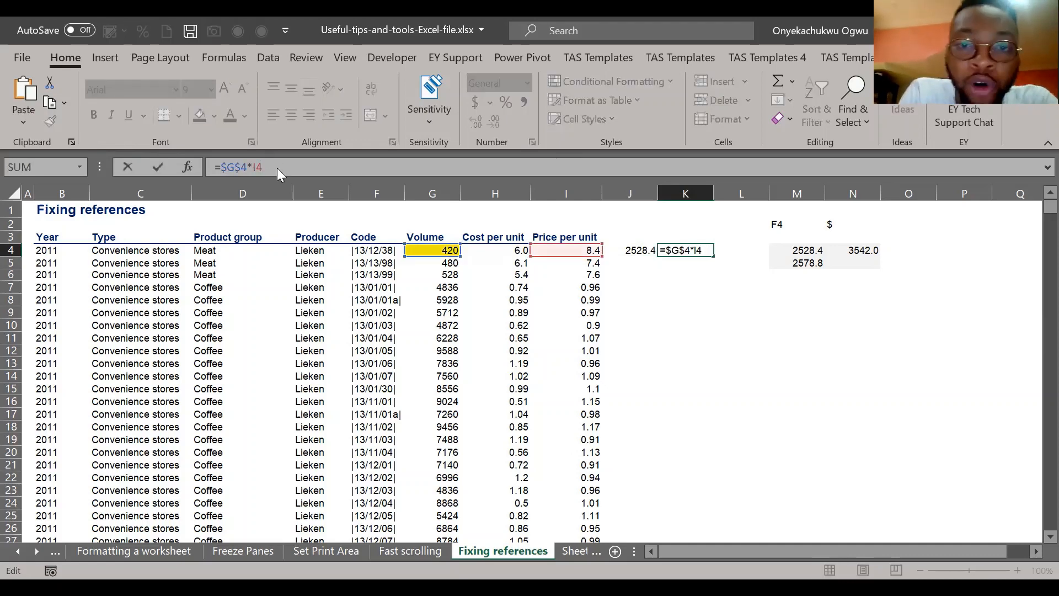
key(Escape)
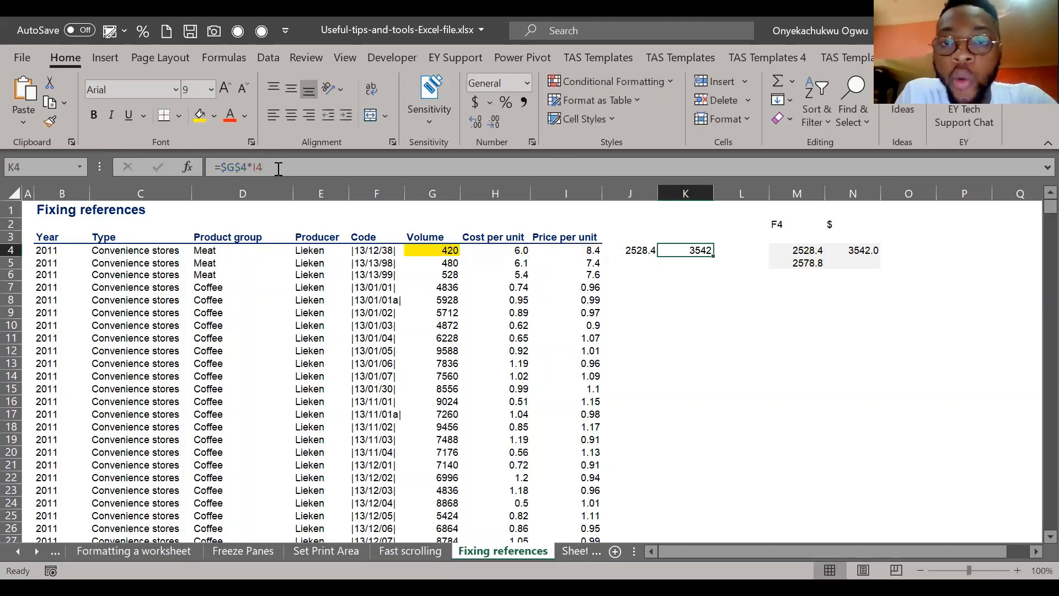
key(Left)
click(246, 166)
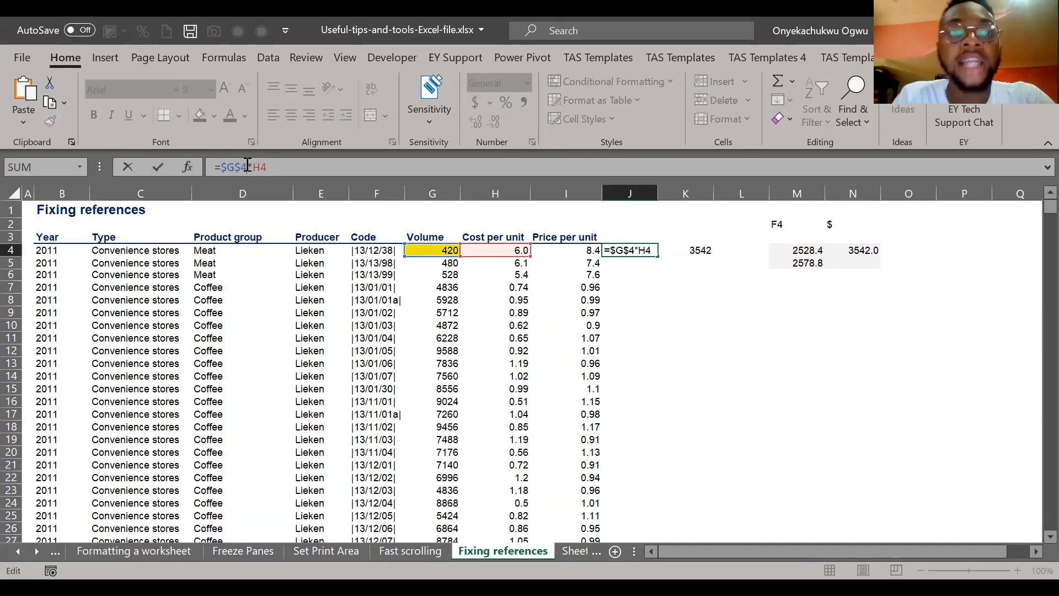
key(Escape)
key(Right)
key(Left)
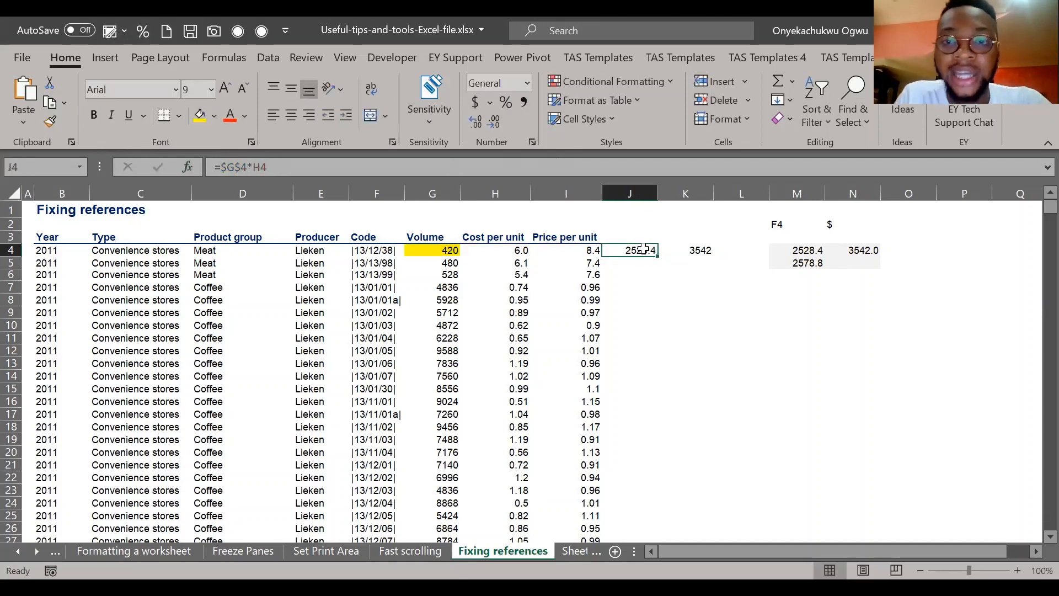
click(696, 248)
click(380, 159)
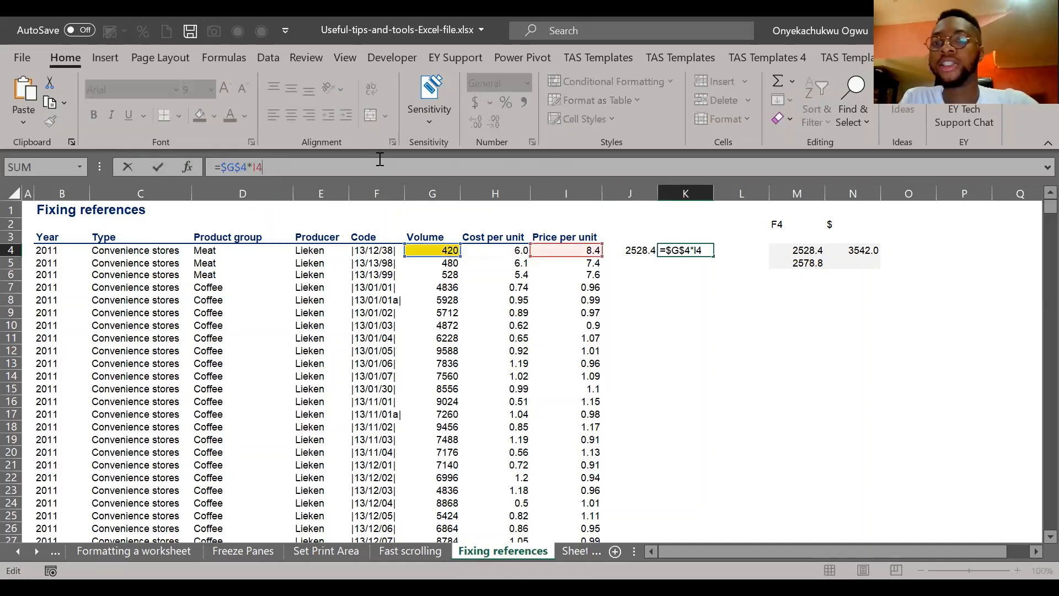
key(shift+Tab)
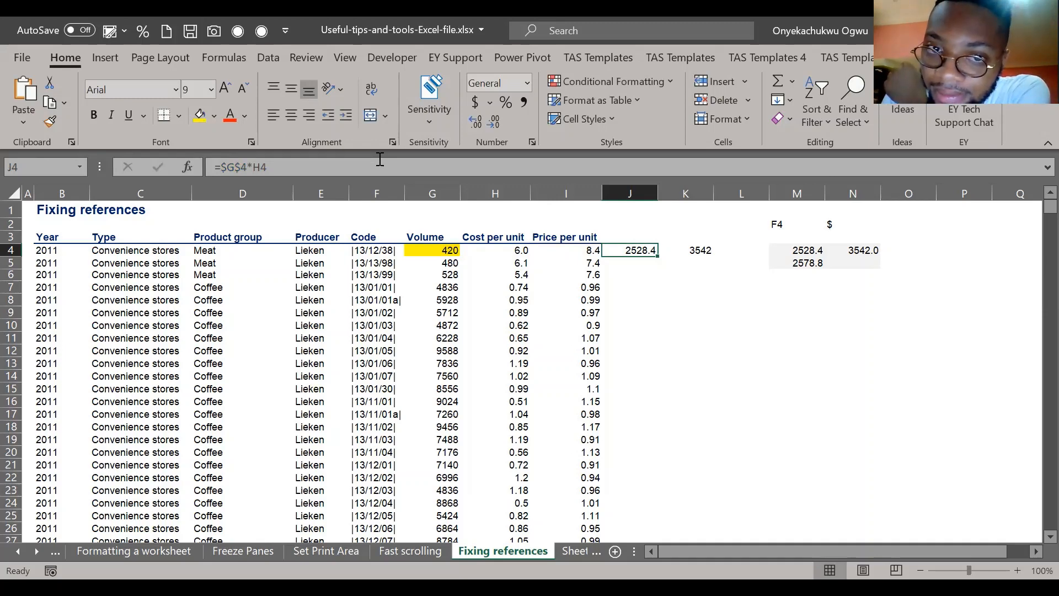
Step: Fill the J4 formula down into J5 and compare the fixed and relative references in both cells
key(Down)
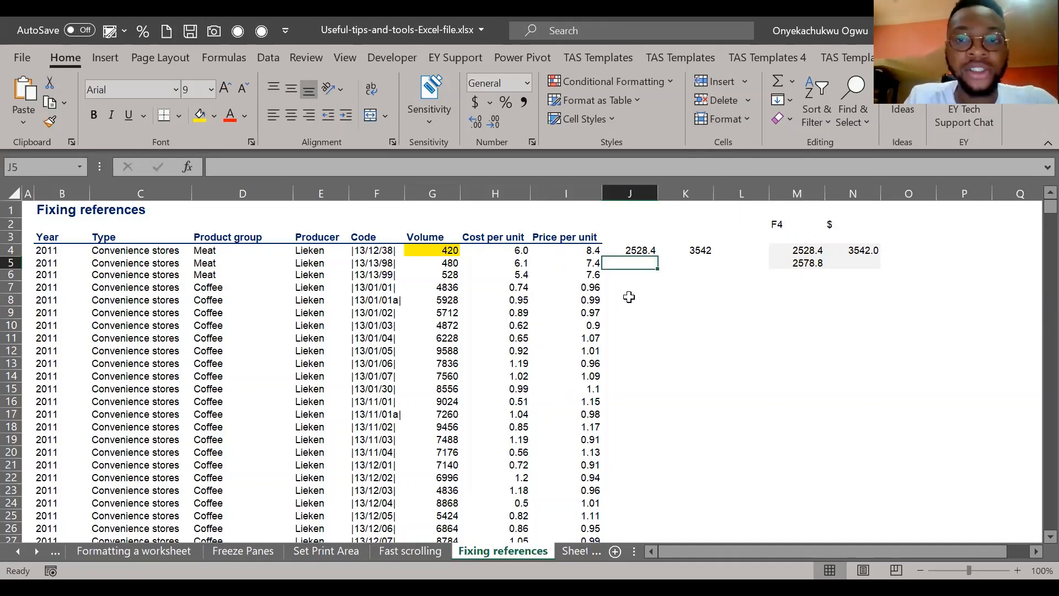
key(ctrl+d)
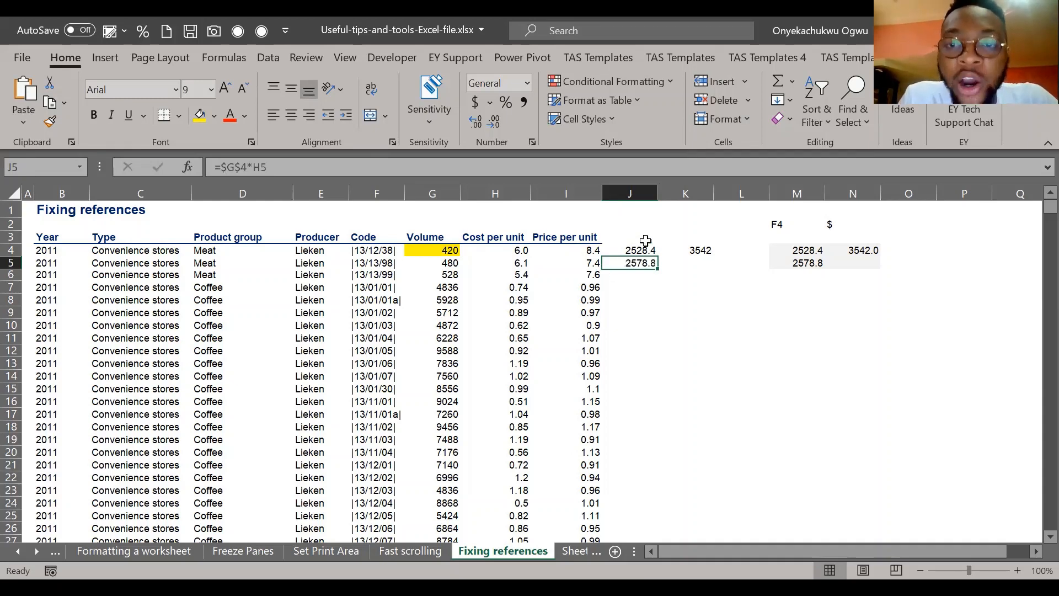
click(643, 249)
drag(658, 256, 660, 267)
click(642, 264)
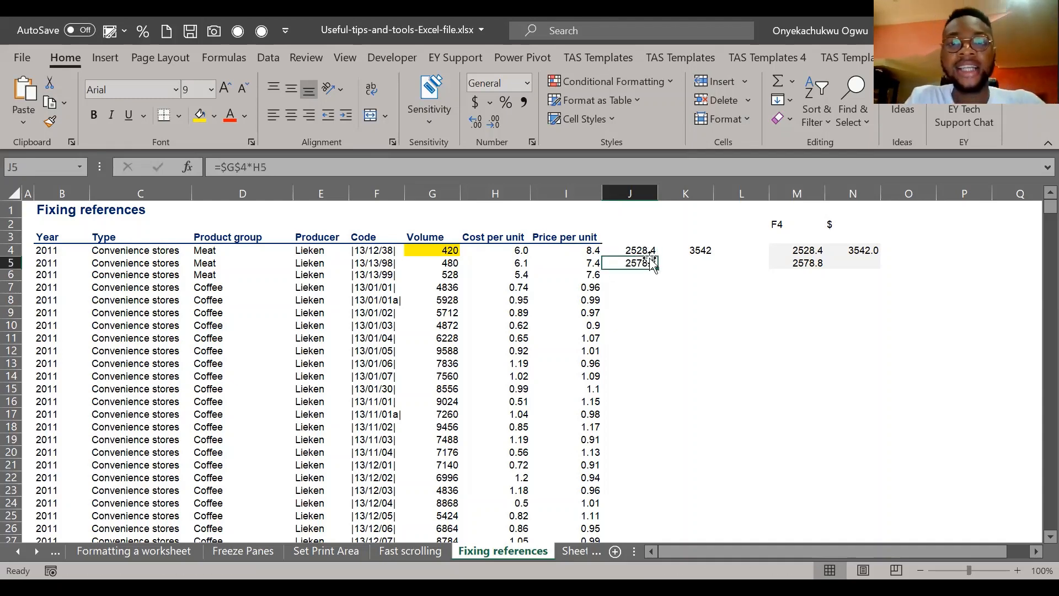
click(291, 166)
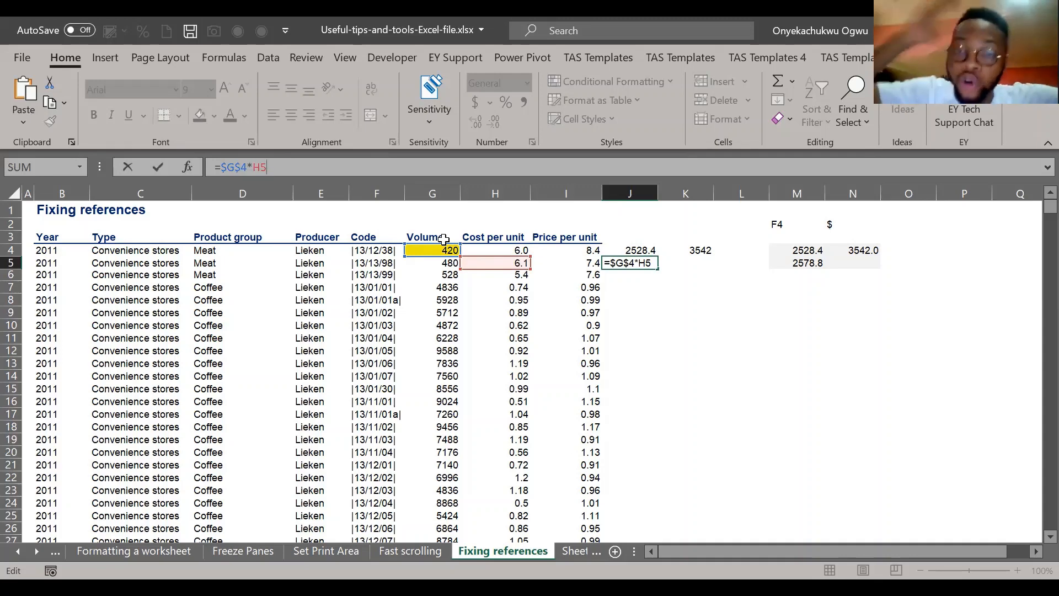
key(ctrl+Return)
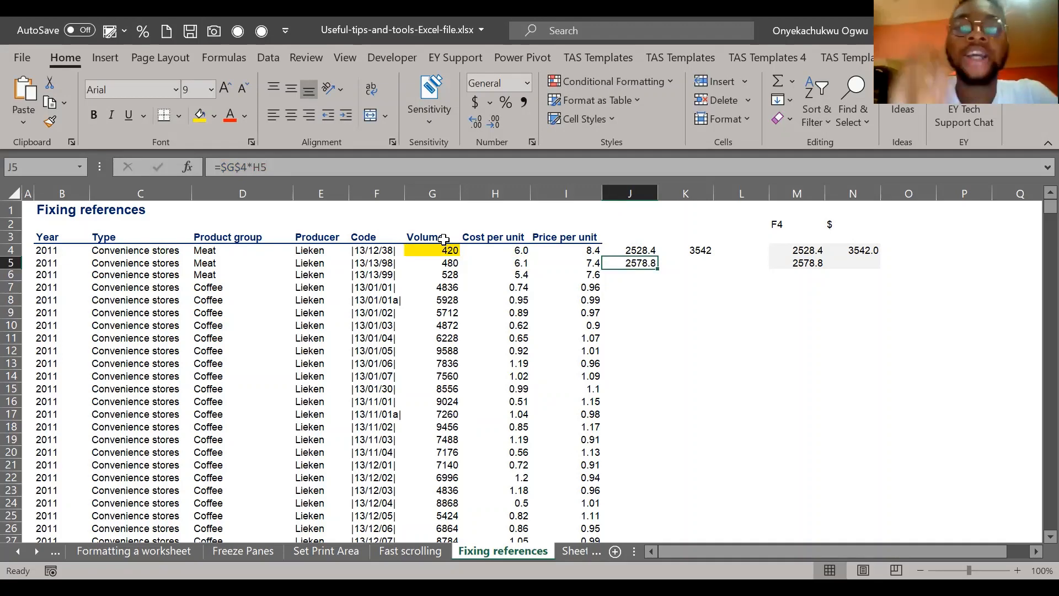
key(Up)
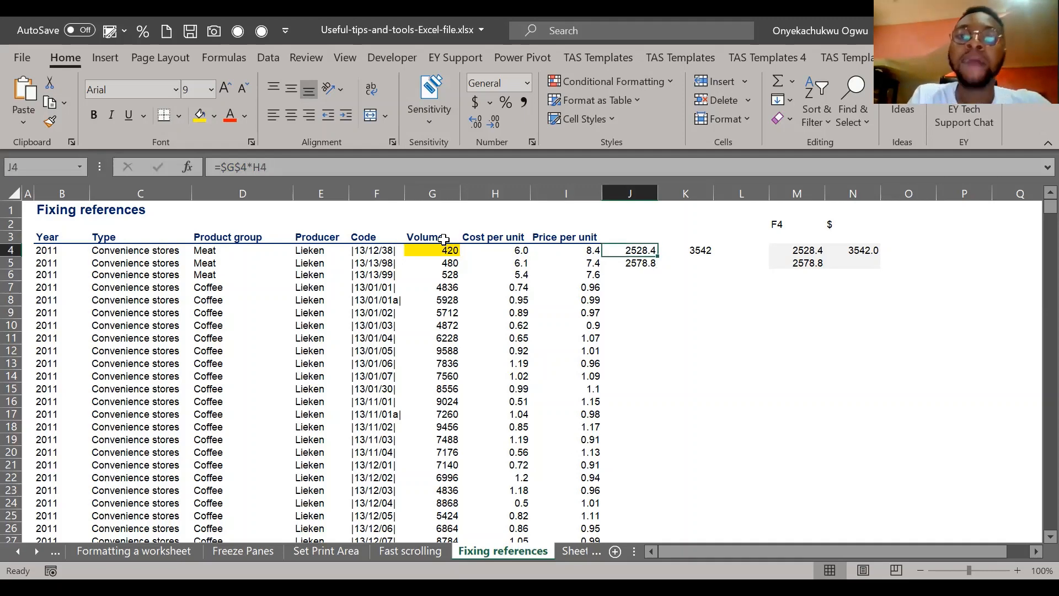
key(Down)
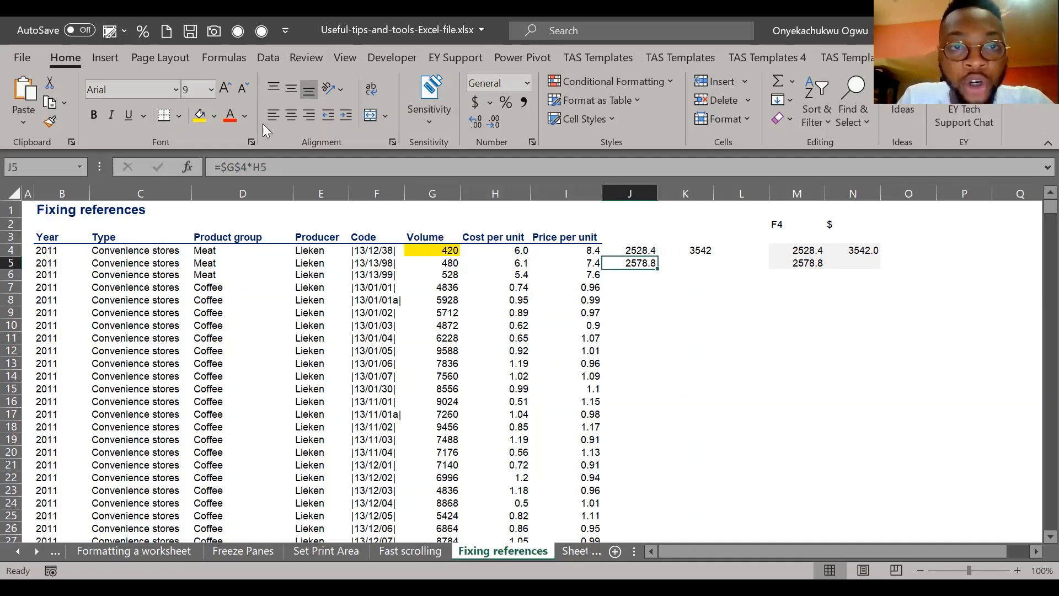
Step: Fill the J5 formula across into K5 and check which cells the copy refers to
click(279, 163)
drag(657, 268, 707, 268)
click(702, 265)
click(296, 163)
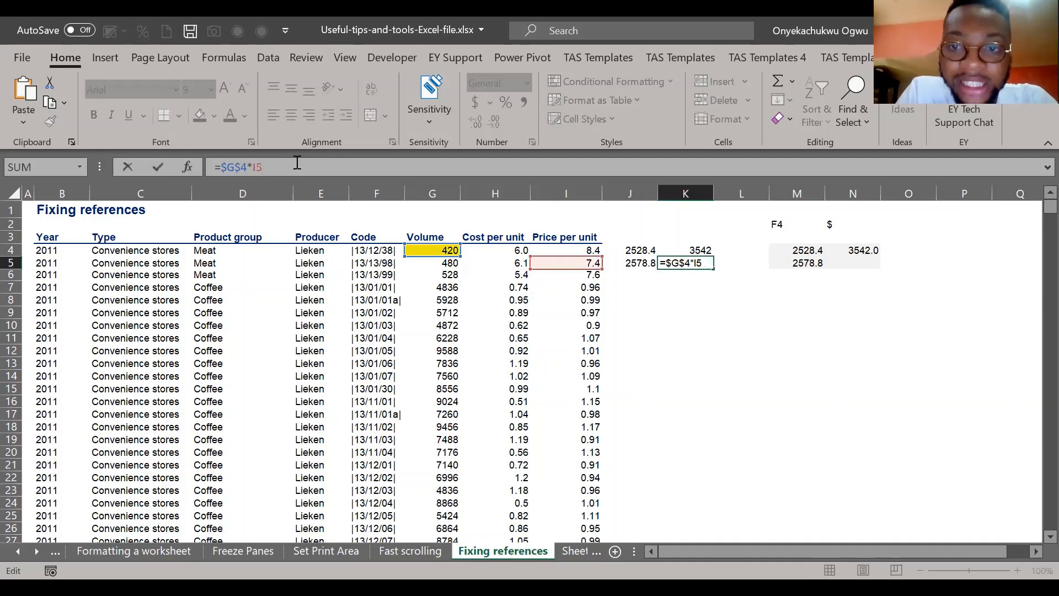
Step: Compare the formulas in J5 and K5, and clear the copied formula from K5
key(Escape)
key(Left)
key(Right)
key(Left)
key(Right)
key(Delete)
key(Left)
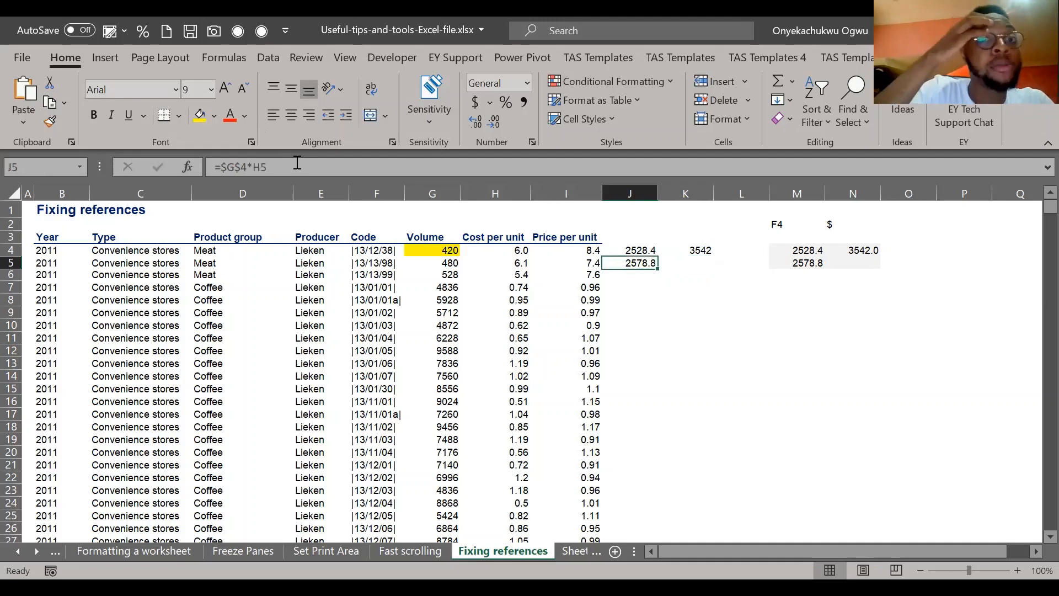
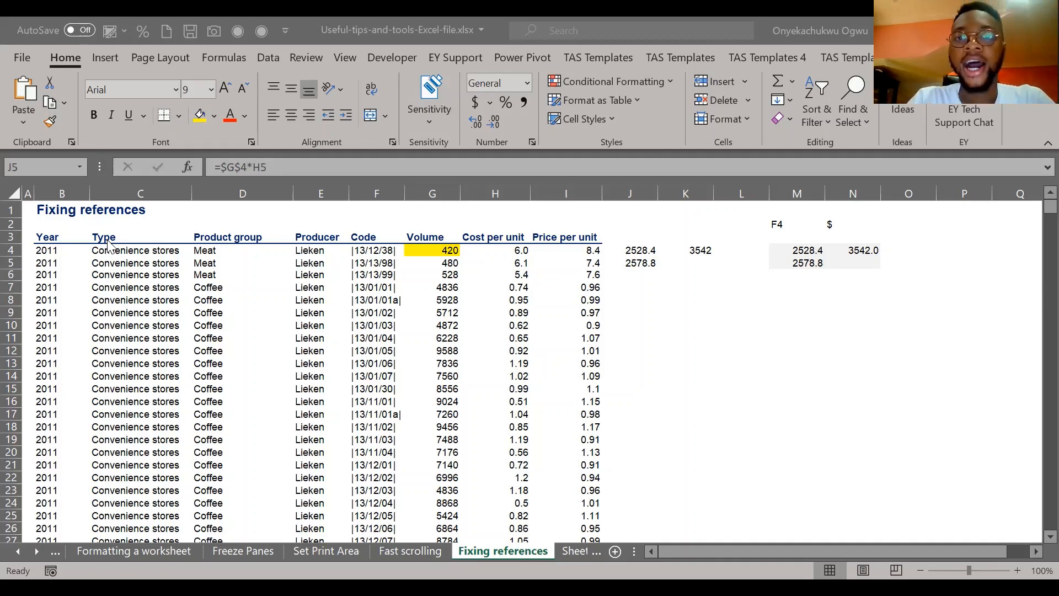
Step: Change the J4 formula to =$G4*H5 so that only column G is locked
click(639, 249)
click(640, 250)
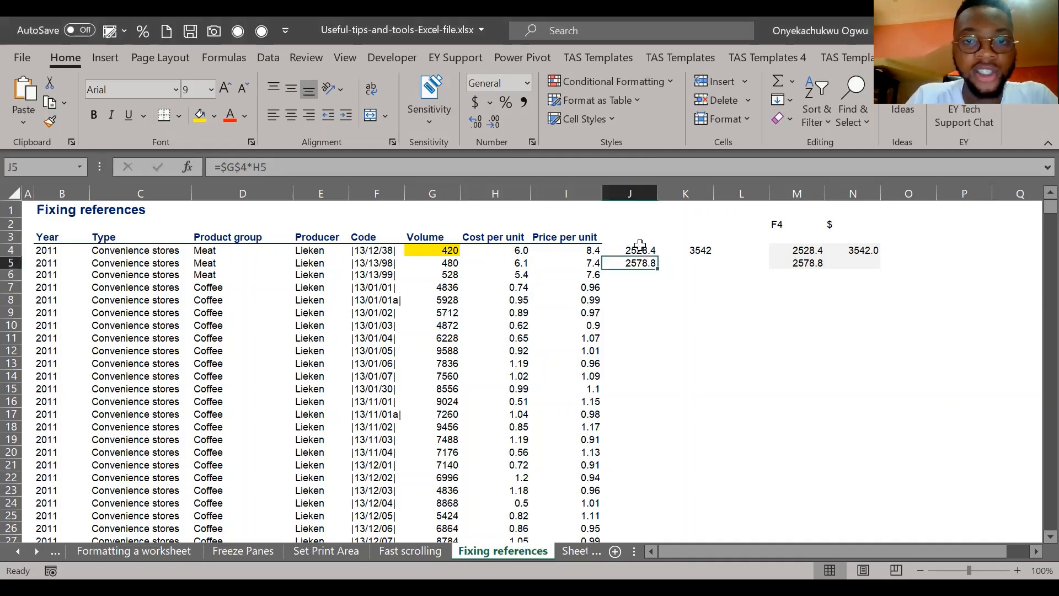
click(429, 165)
key(Return)
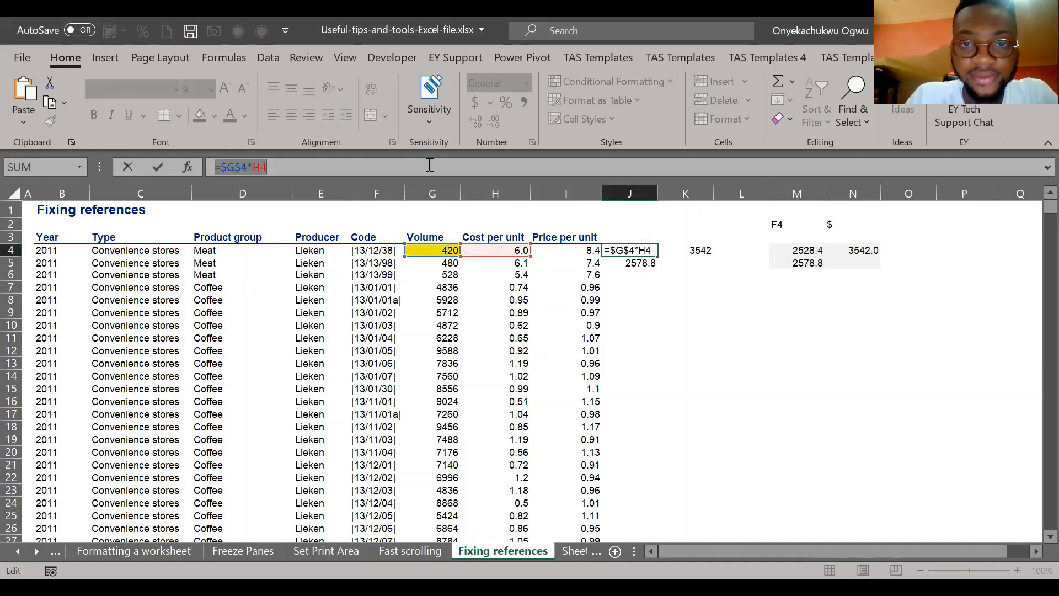
key(Up)
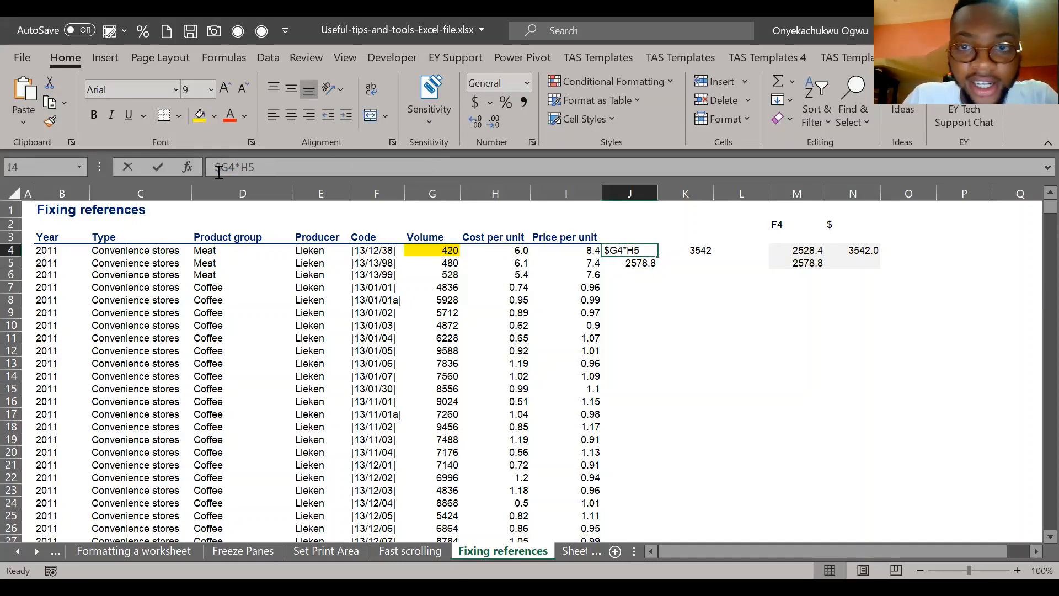
key(Escape)
drag(266, 168, 187, 171)
key(ctrl+c)
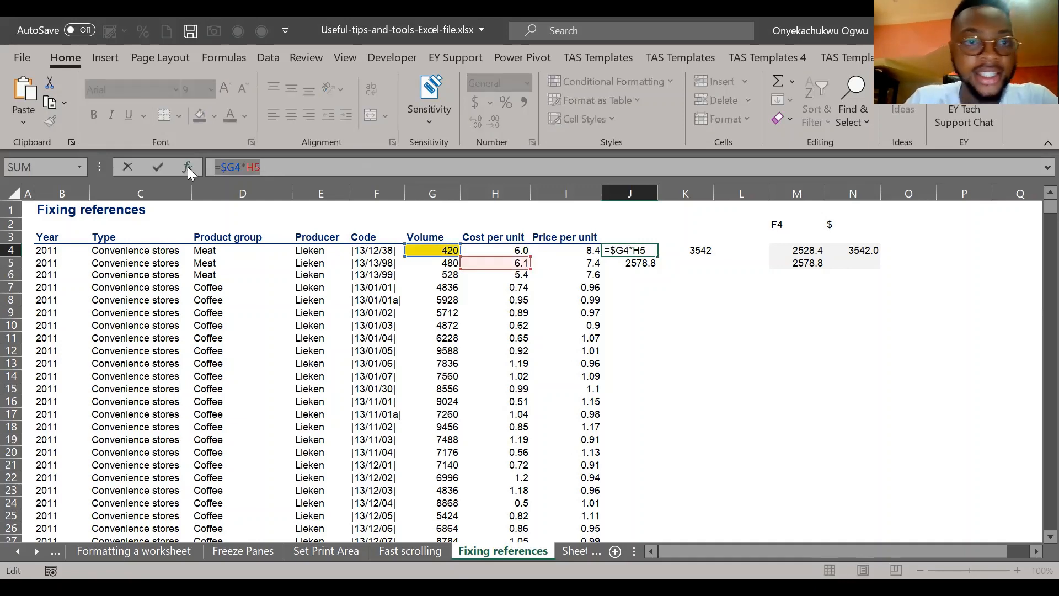
key(Return)
Step: Enter the formula =$G4*H5 in J5, and clear the contents of J4:K4
drag(269, 168, 158, 171)
key(ctrl+v)
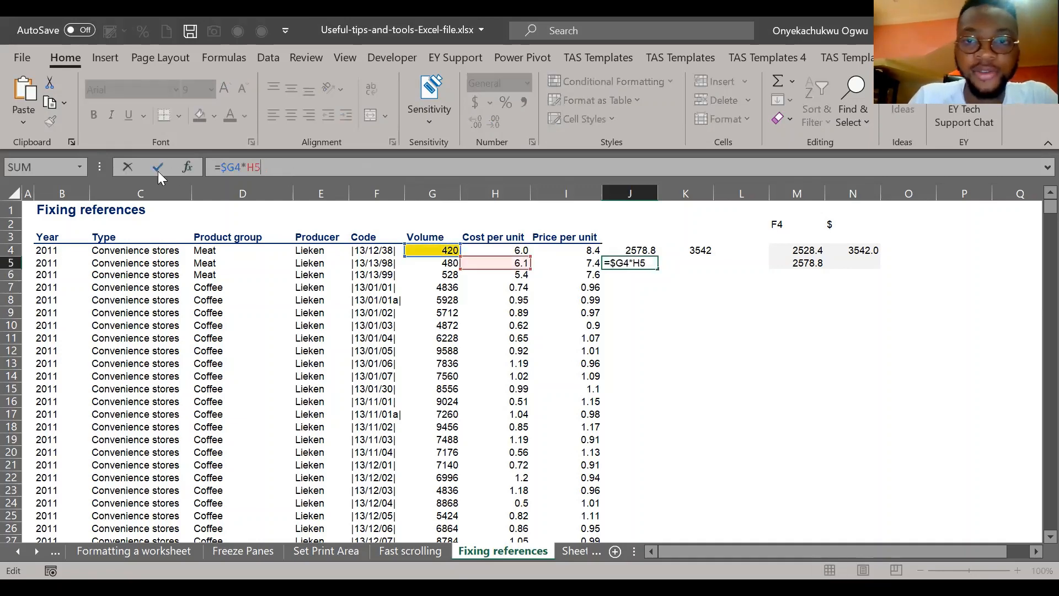
key(Tab)
key(Up)
key(shift+Right)
key(Delete)
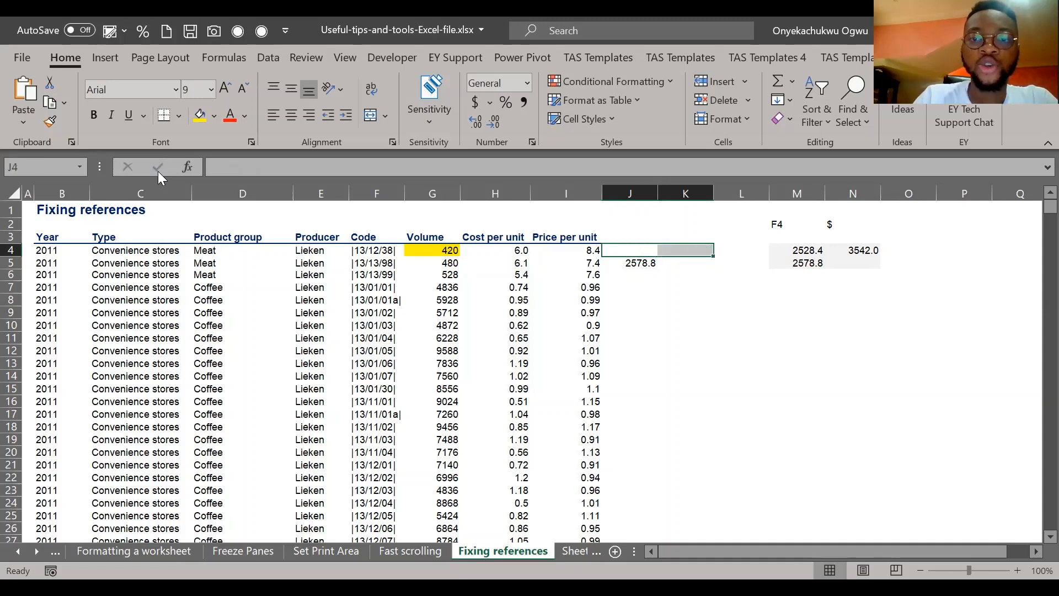
Step: Put the column-locked formula in J4 as =$G4*H4, leaving J5 and K4 empty
key(Down)
click(270, 168)
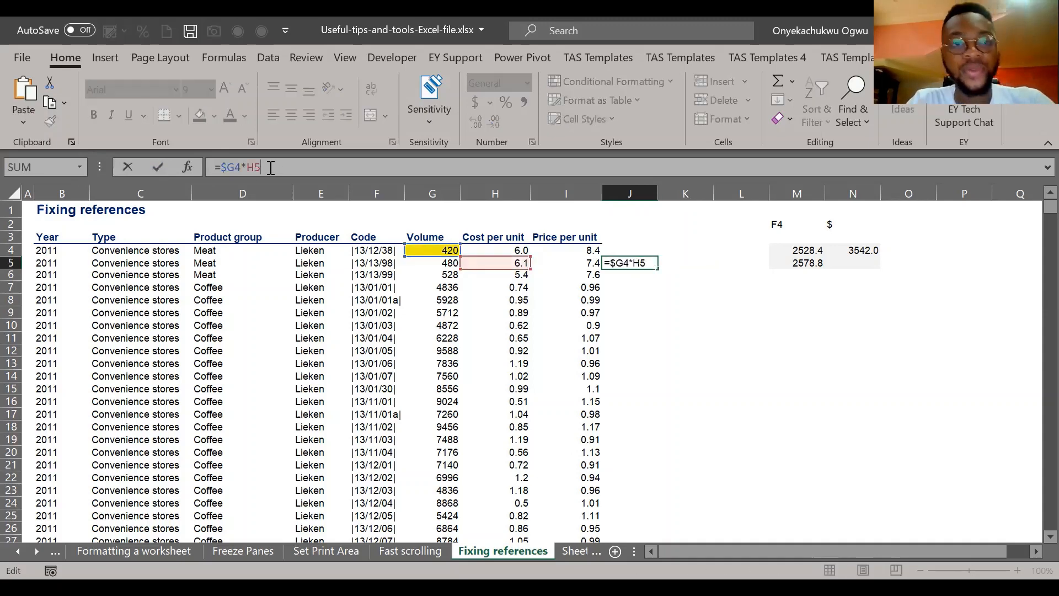
key(ctrl+Return)
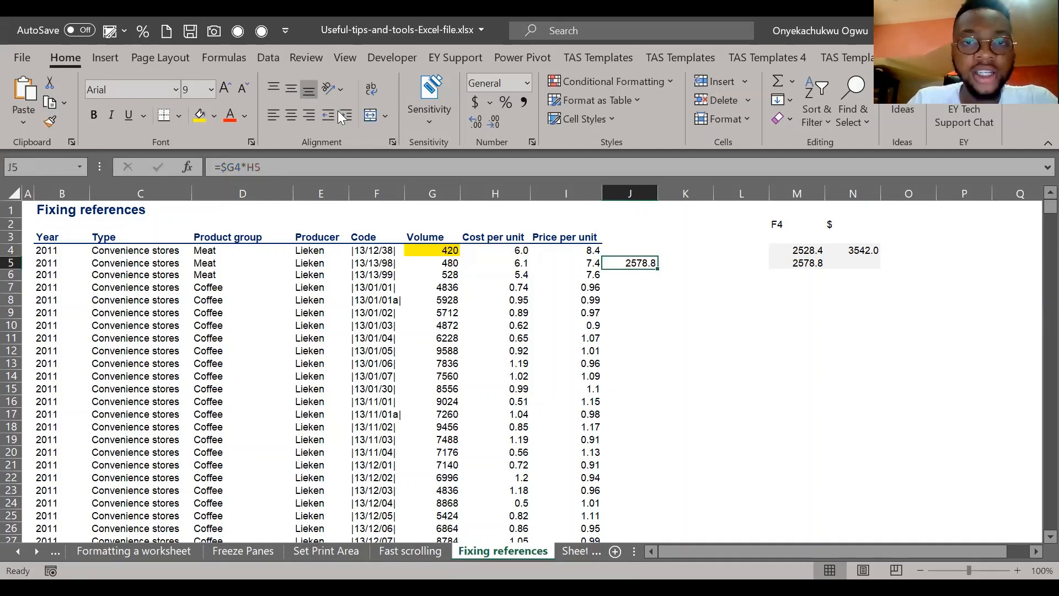
click(639, 265)
click(272, 167)
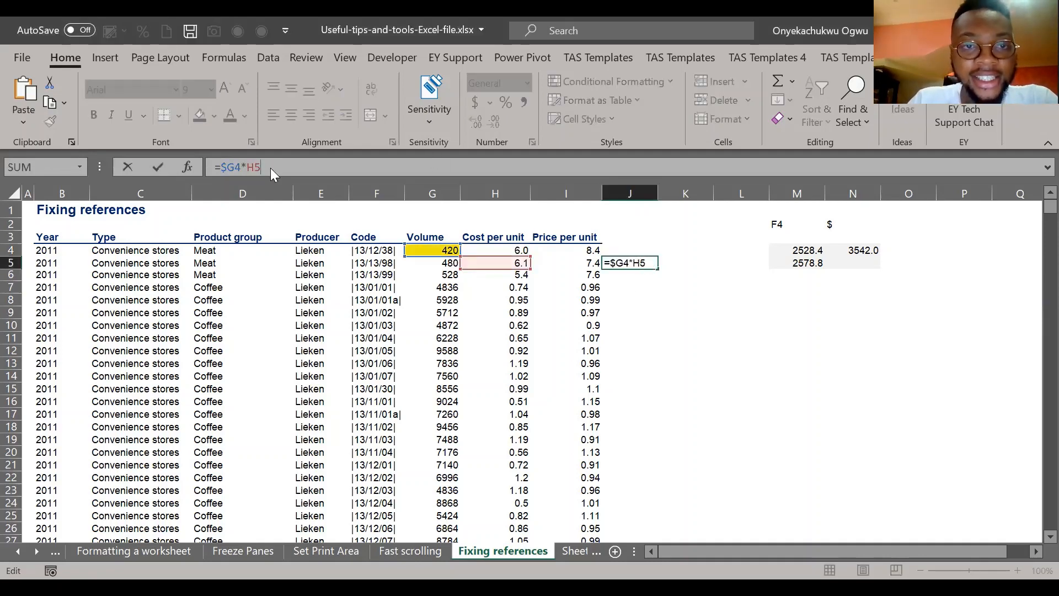
drag(270, 168, 174, 170)
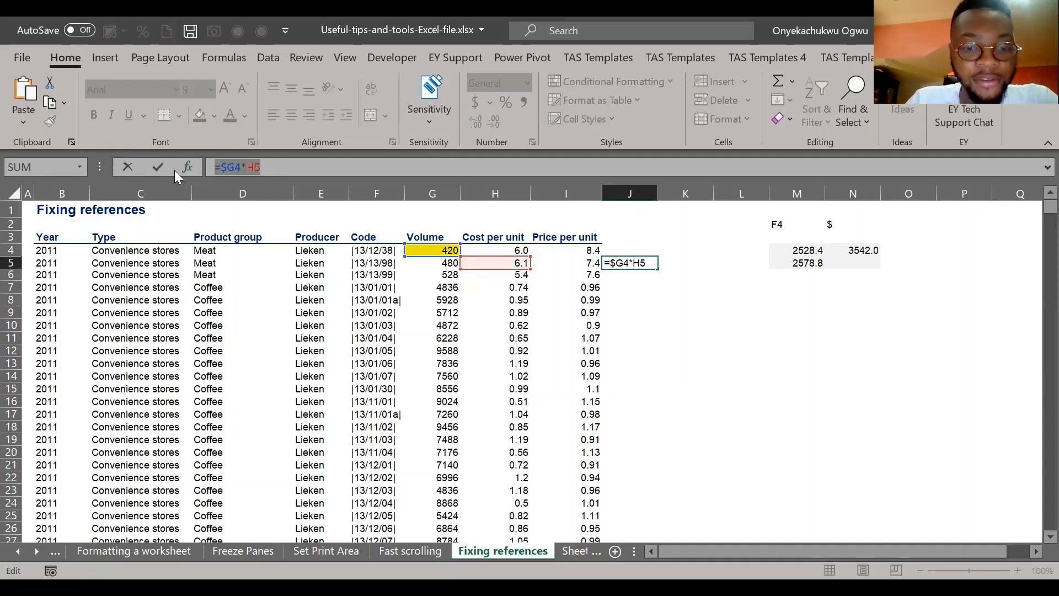
key(ctrl+c)
key(Escape)
key(Up)
click(234, 169)
key(ctrl+v)
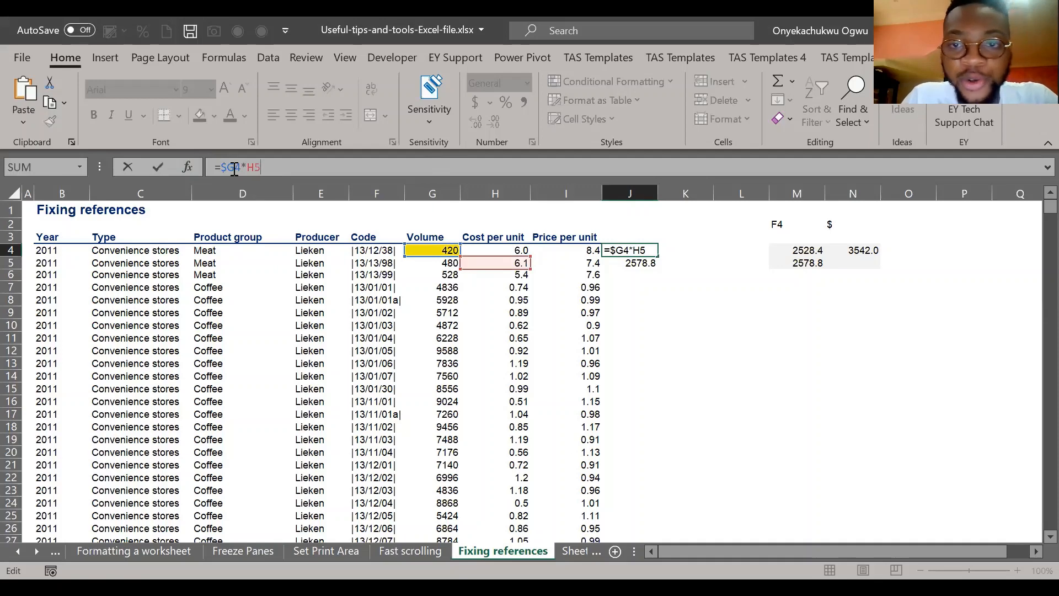
key(Escape)
key(ctrl+z)
key(ctrl+z)
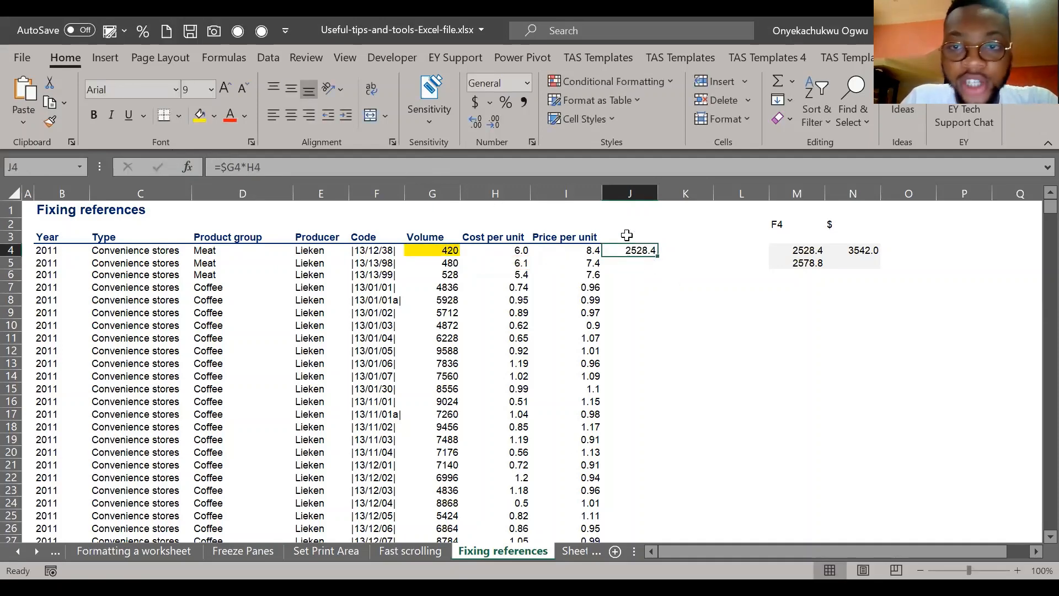
Step: Fill the column-locked J4 formula across into K4 and check which cells the copy refers to
drag(658, 256, 686, 250)
click(687, 249)
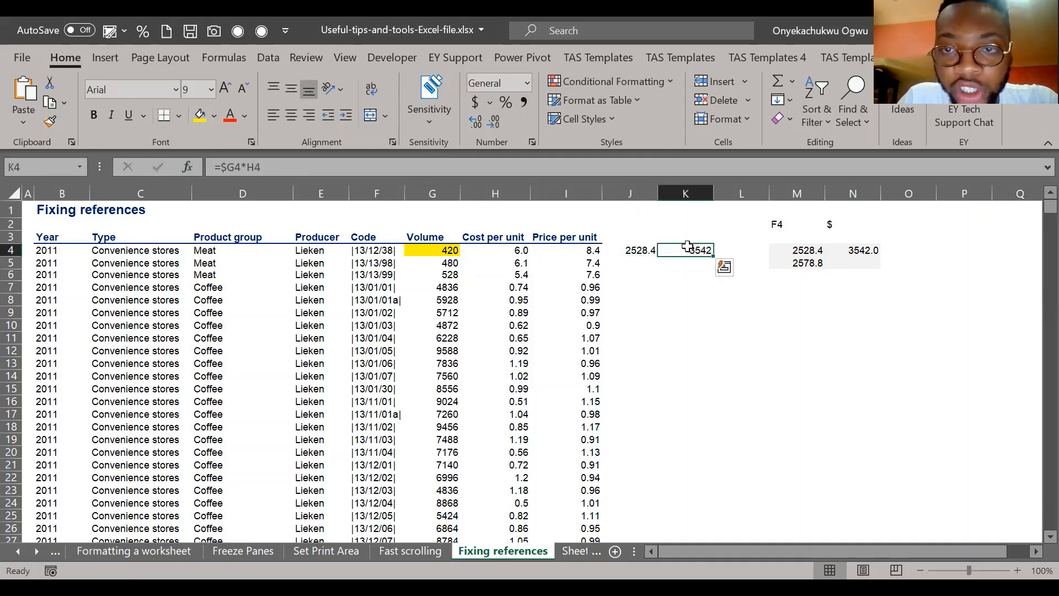
click(310, 166)
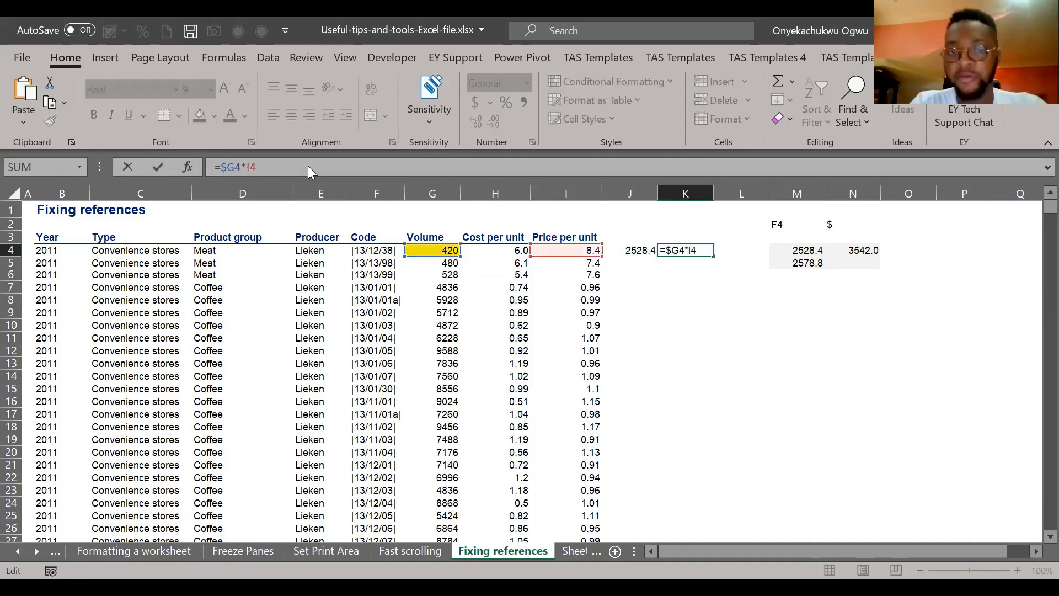
click(640, 251)
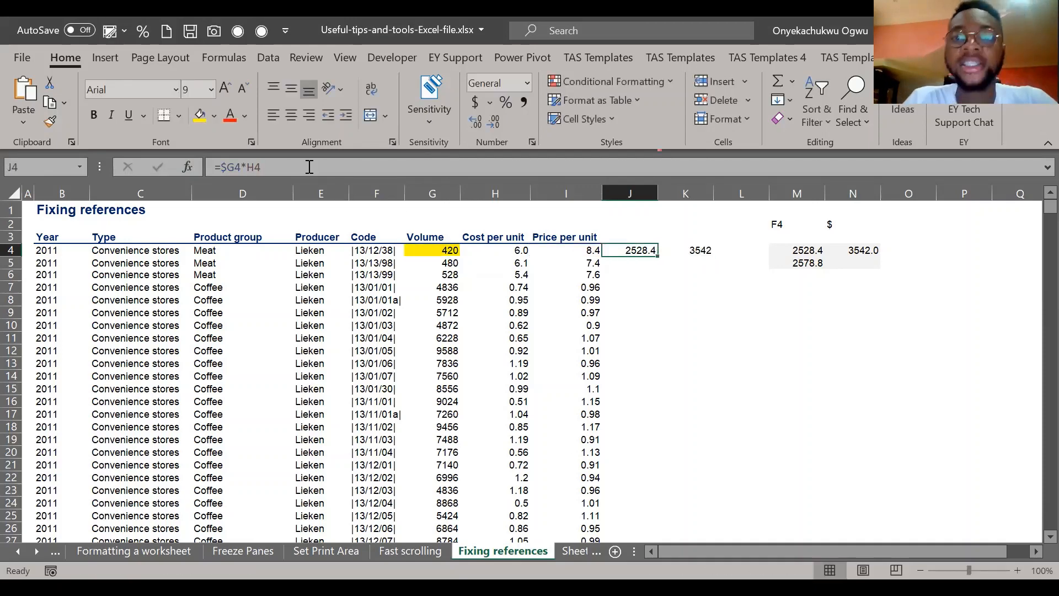
Step: Fill the column-locked J4 formula down into J5 and check how its row references shift
drag(661, 256, 669, 268)
click(638, 263)
click(342, 168)
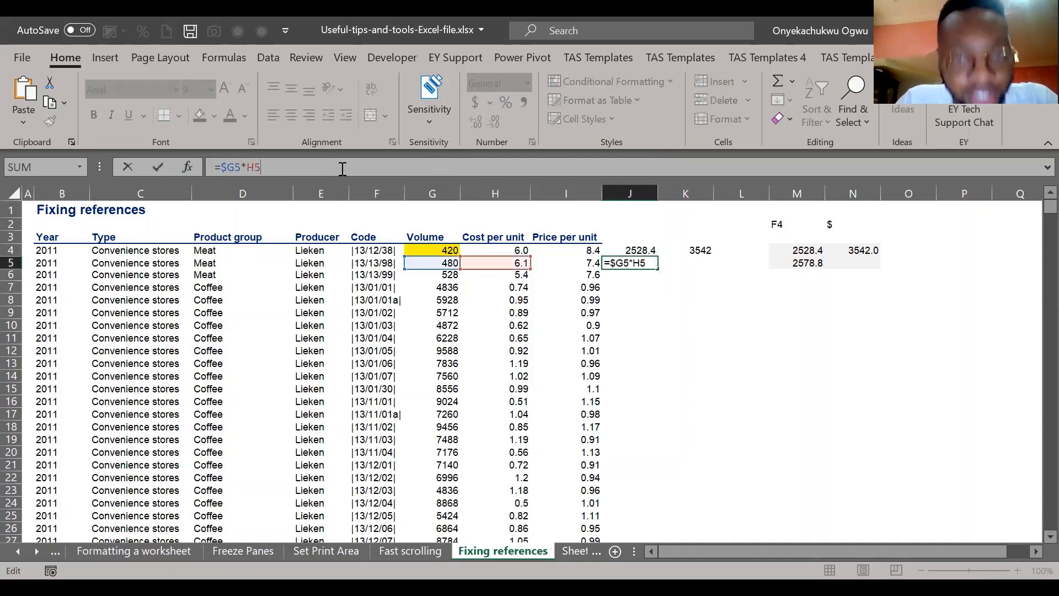
key(Escape)
Step: Fill the column-locked J5 formula across into K5 and compare the references in both cells
drag(656, 269, 694, 270)
click(692, 266)
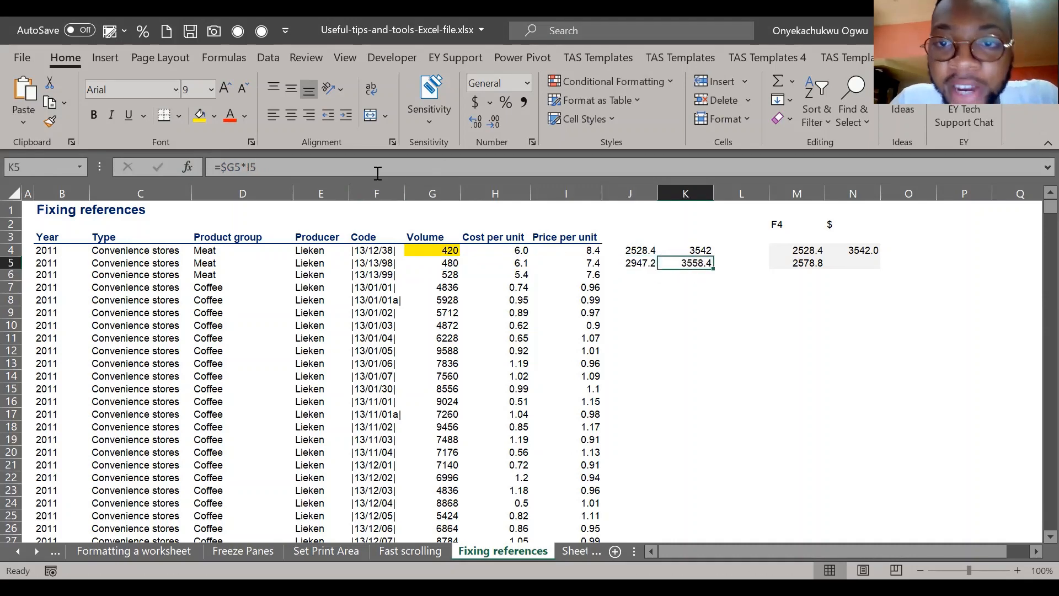
key(Right)
key(Right)
key(Left)
key(Left)
key(Left)
key(Right)
key(Left)
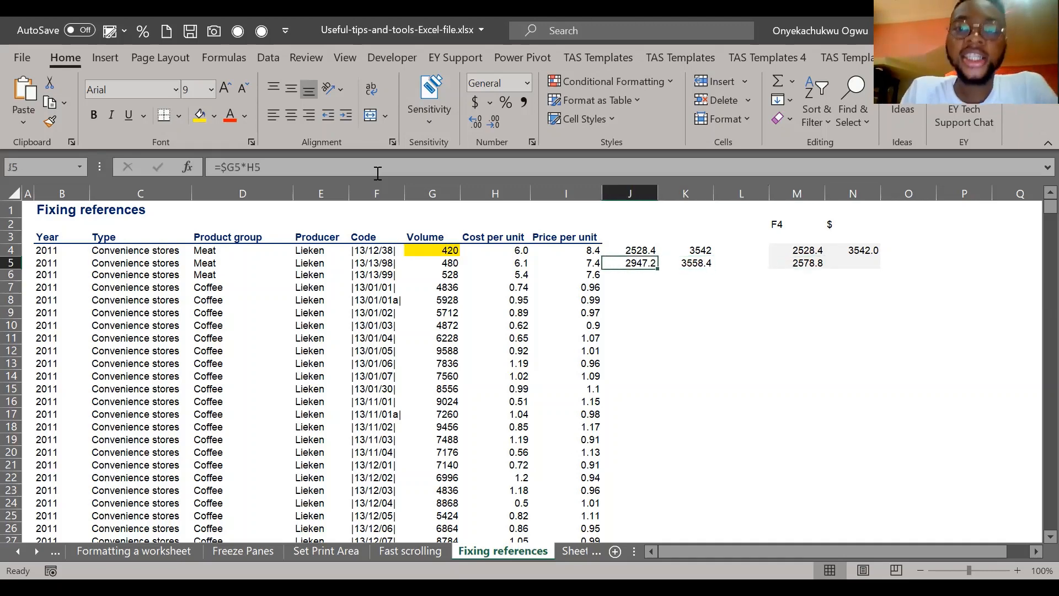
key(alt+Tab)
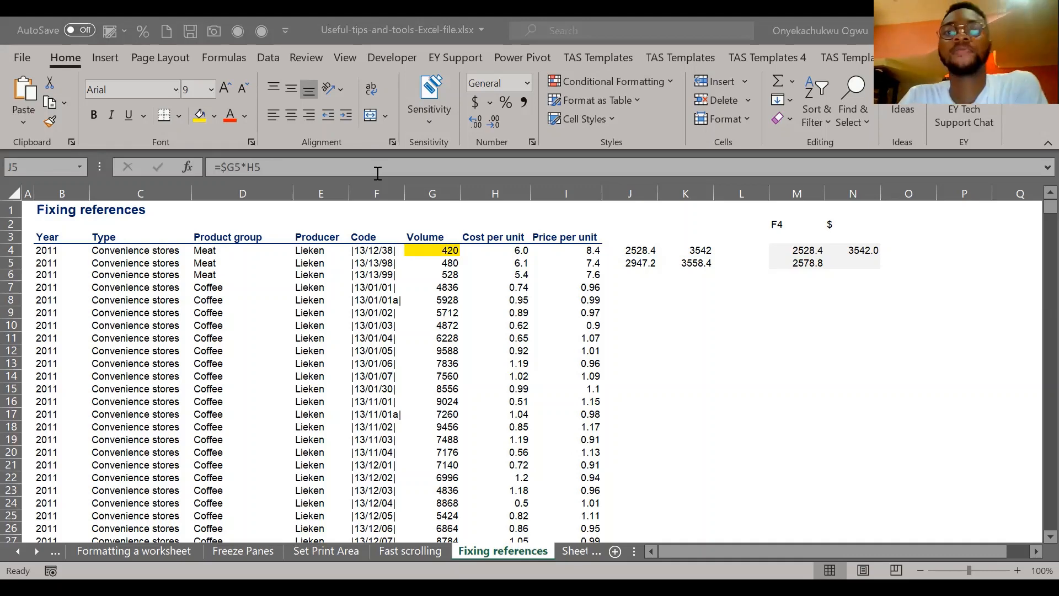
key(alt+Tab)
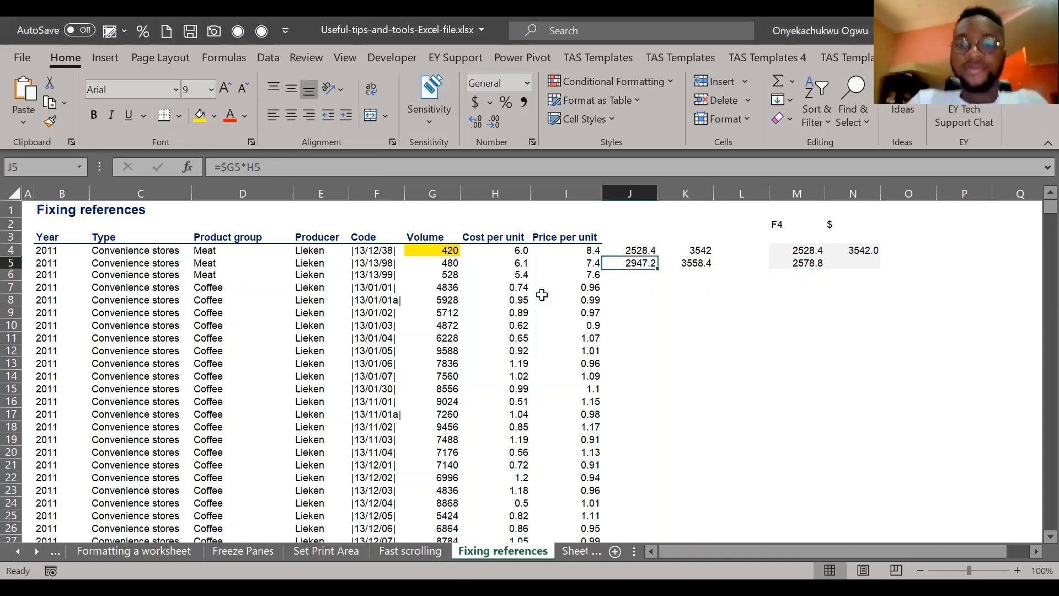
Step: Go past the empty Sheet1 to the Text to columns sheet and its first item in B3
key(ctrl+Page_Down)
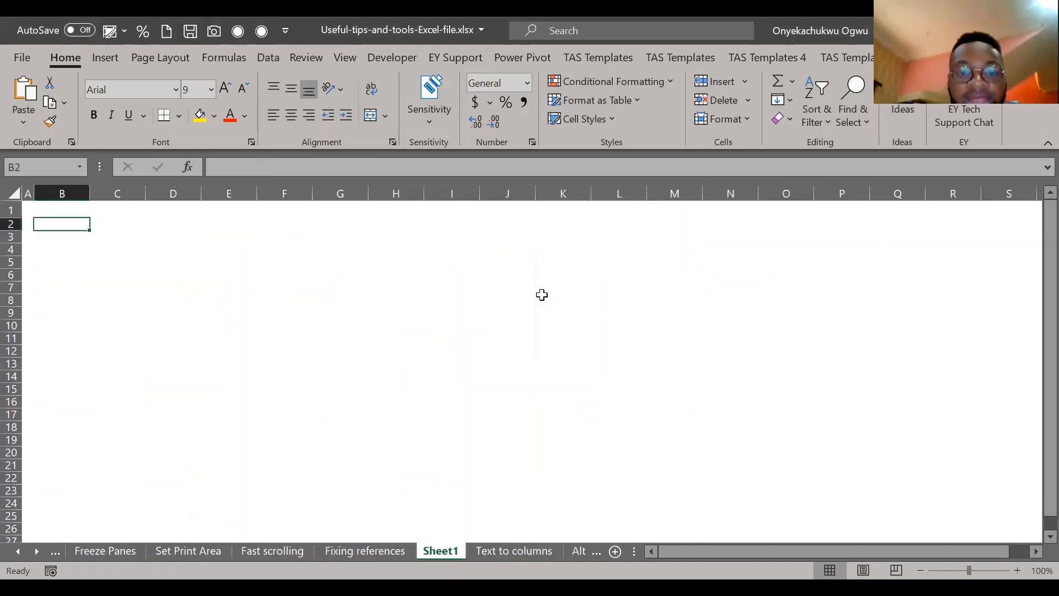
key(Up)
key(Down)
key(Down)
key(Down)
key(Down)
key(Down)
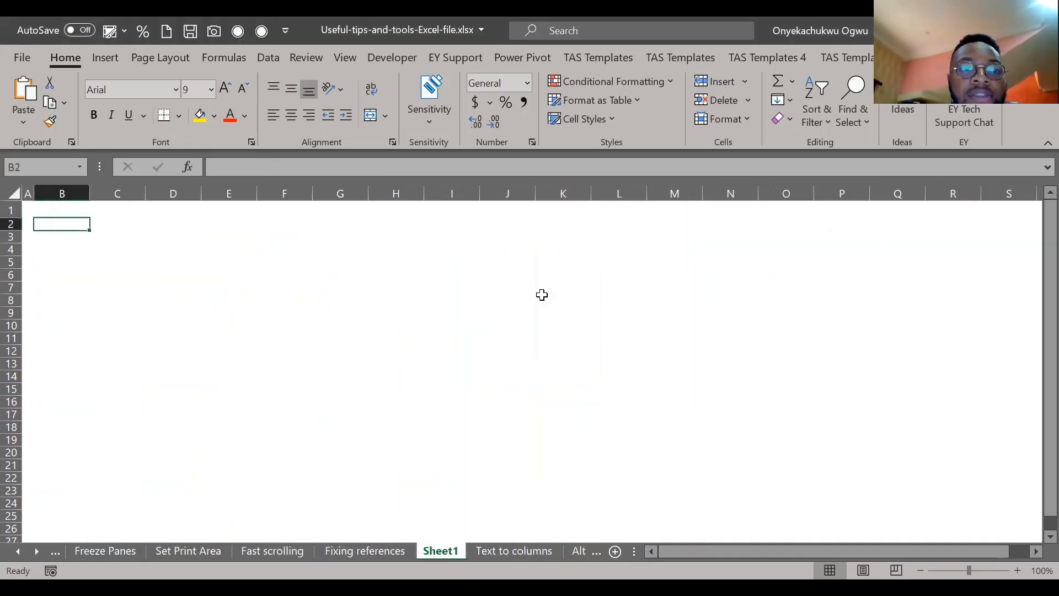
key(ctrl+Page_Down)
key(Down)
key(Up)
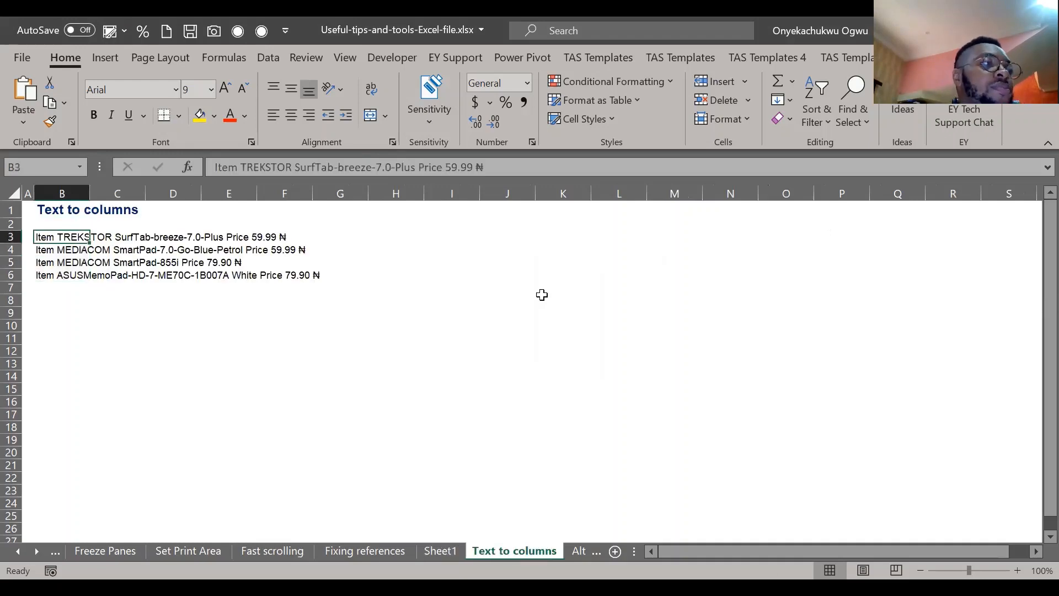
Step: Widen column C slightly and column B to about 48 so the item descriptions fit inside column B
key(Right)
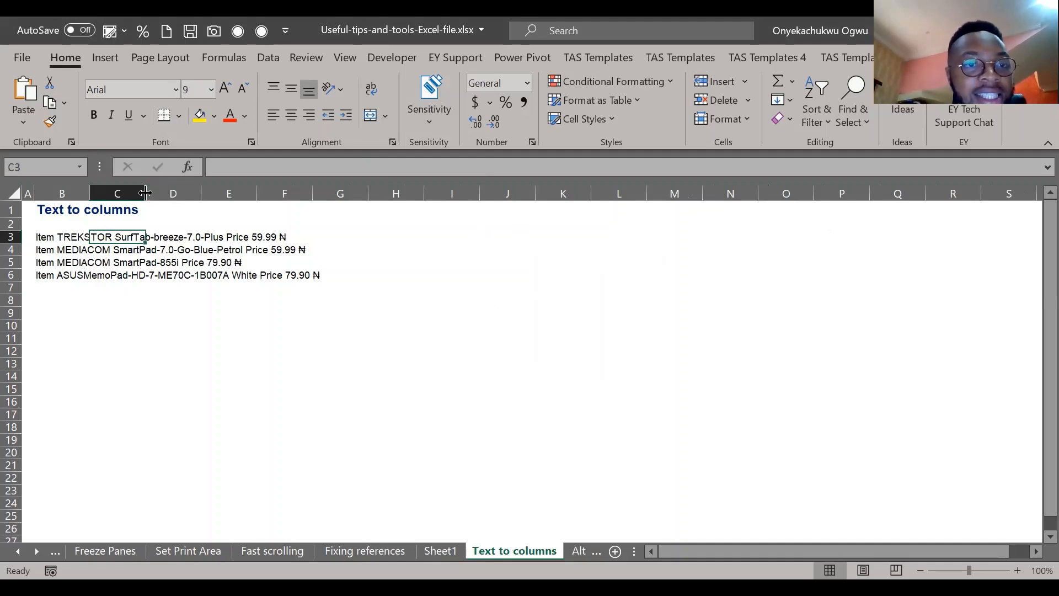
drag(145, 193, 167, 193)
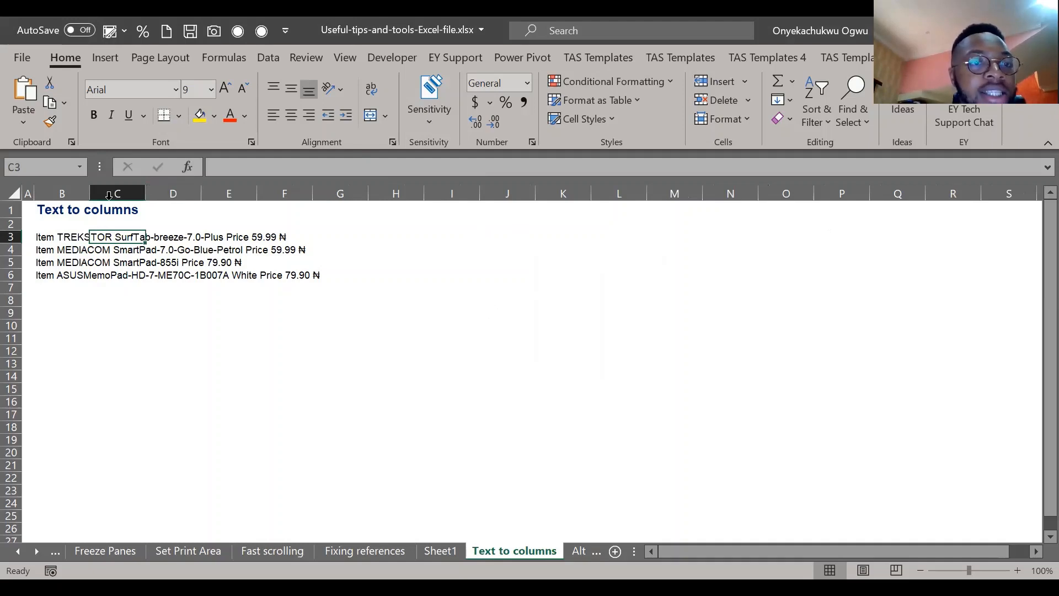
drag(86, 193, 328, 207)
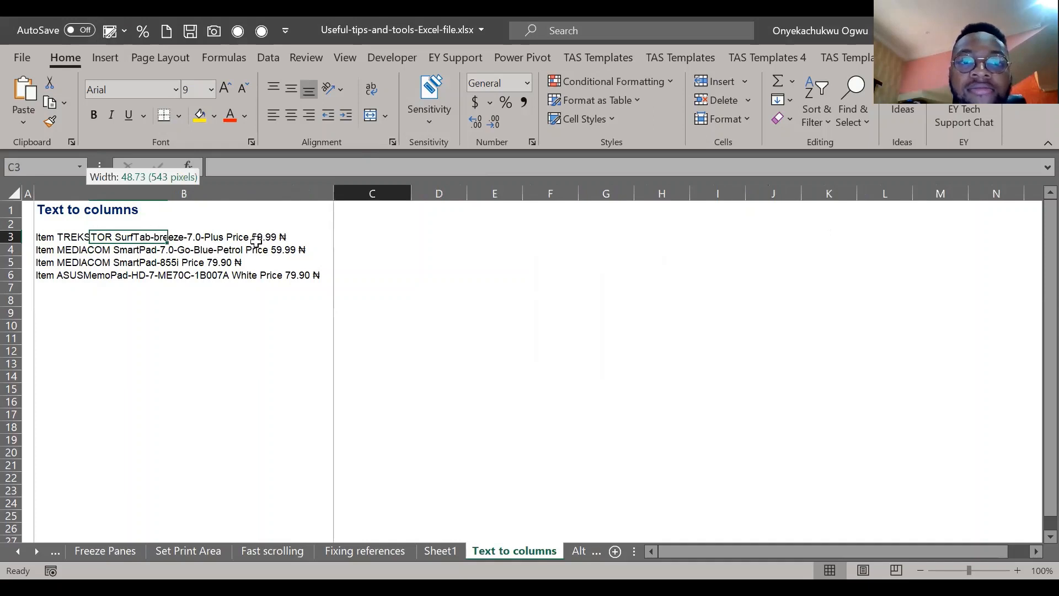
click(256, 242)
key(Up)
key(Down)
key(Right)
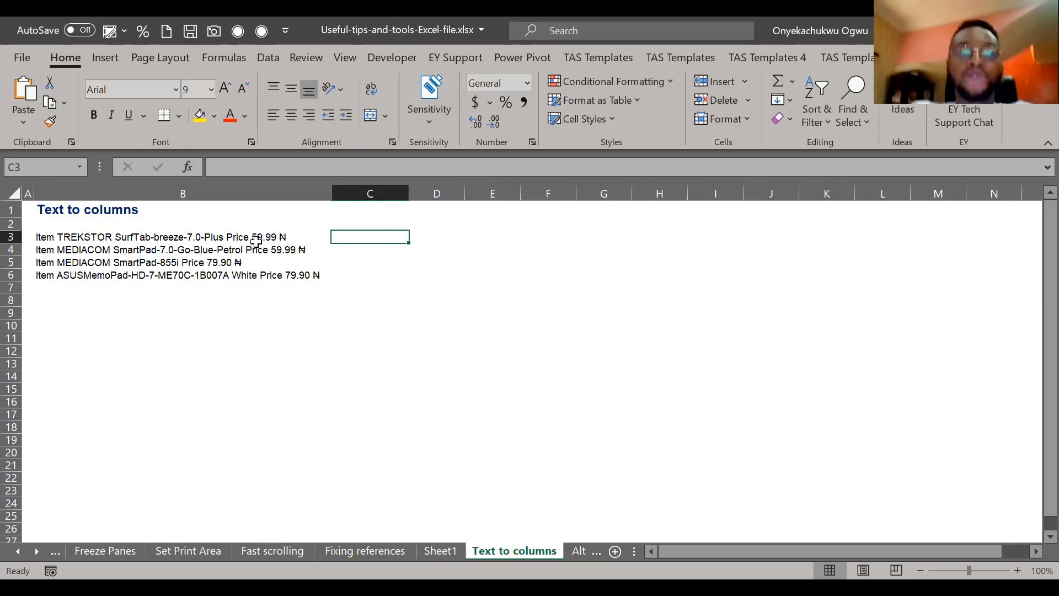
key(alt+Tab)
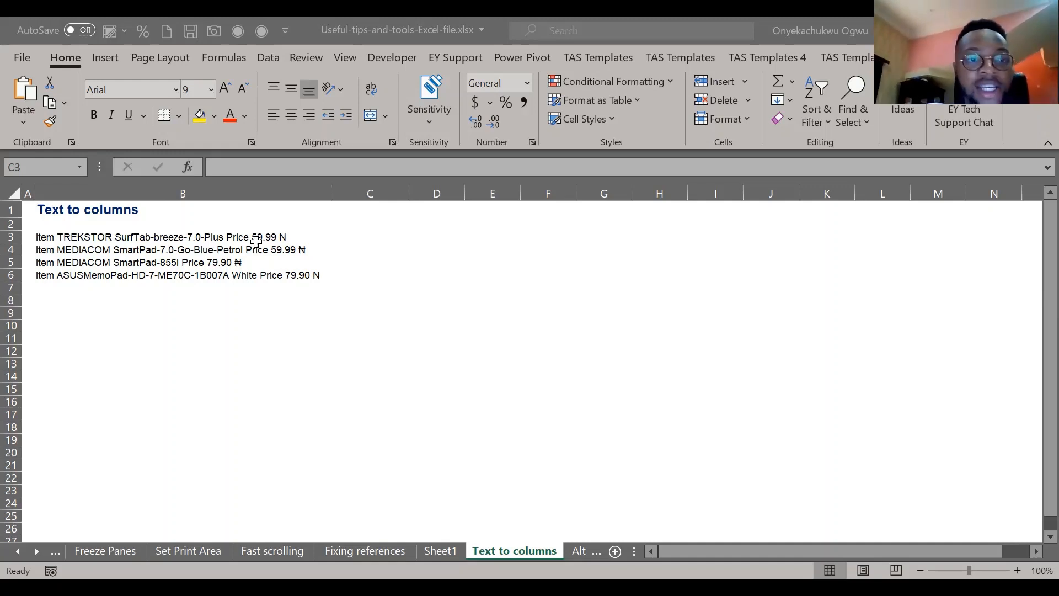
Step: Enter a sample record in B9 with a person's full name, 19/02/2022, 17 years and `10000, separated by spaces
click(86, 314)
text(Jo)
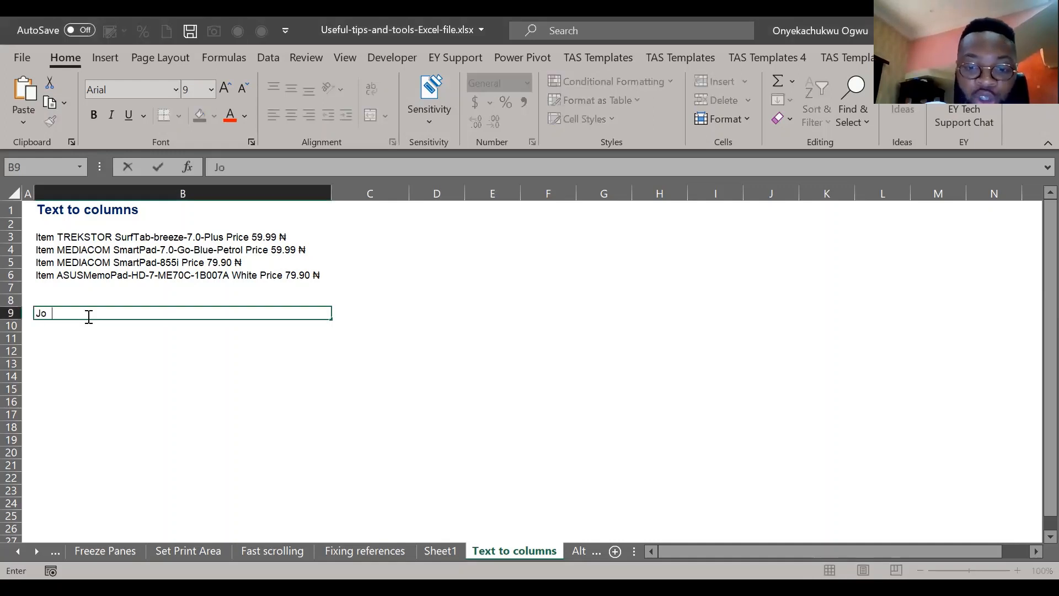
text(hn Awe 19/)
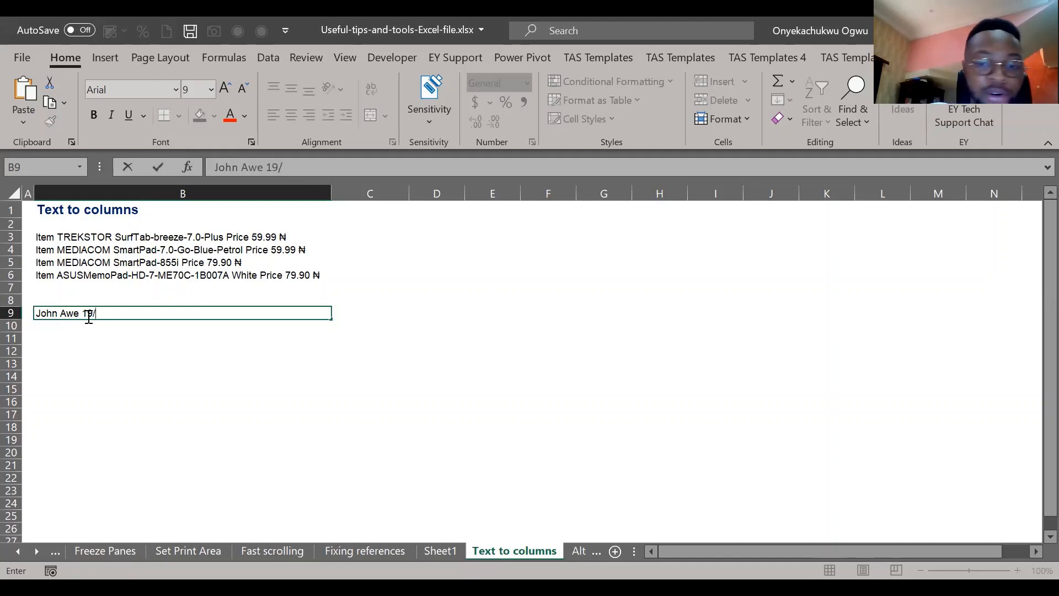
text(02/)
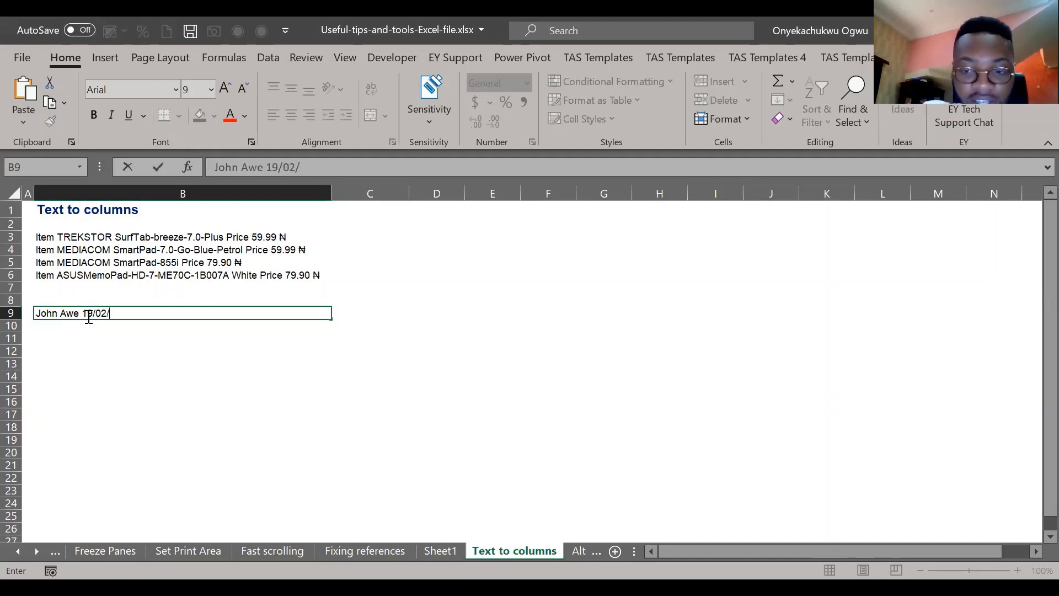
text(2022)
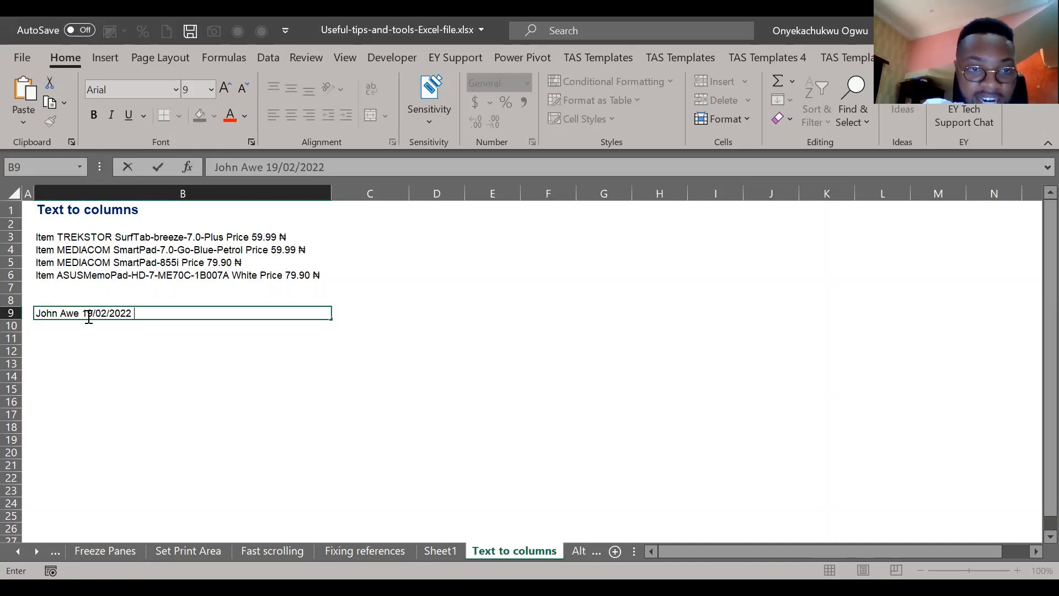
text( 17)
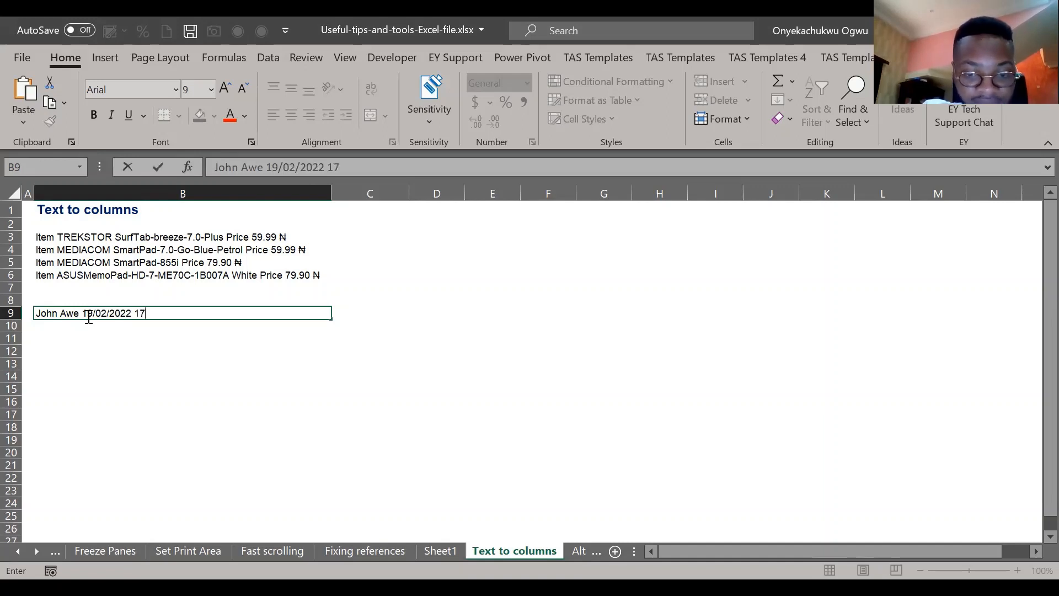
text( years)
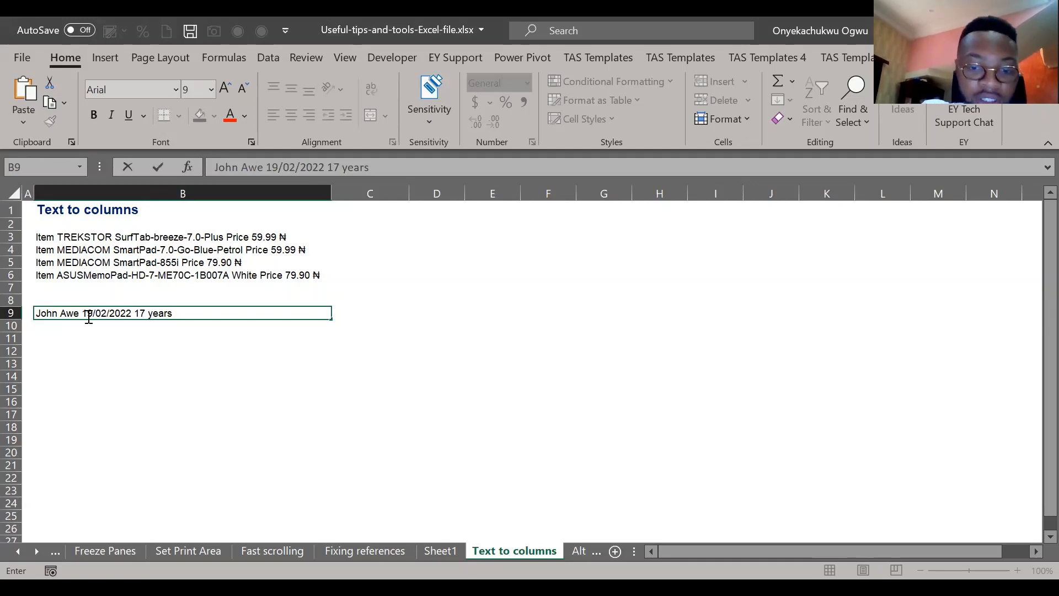
text( `000)
key(BackSpace)
key(BackSpace)
key(BackSpace)
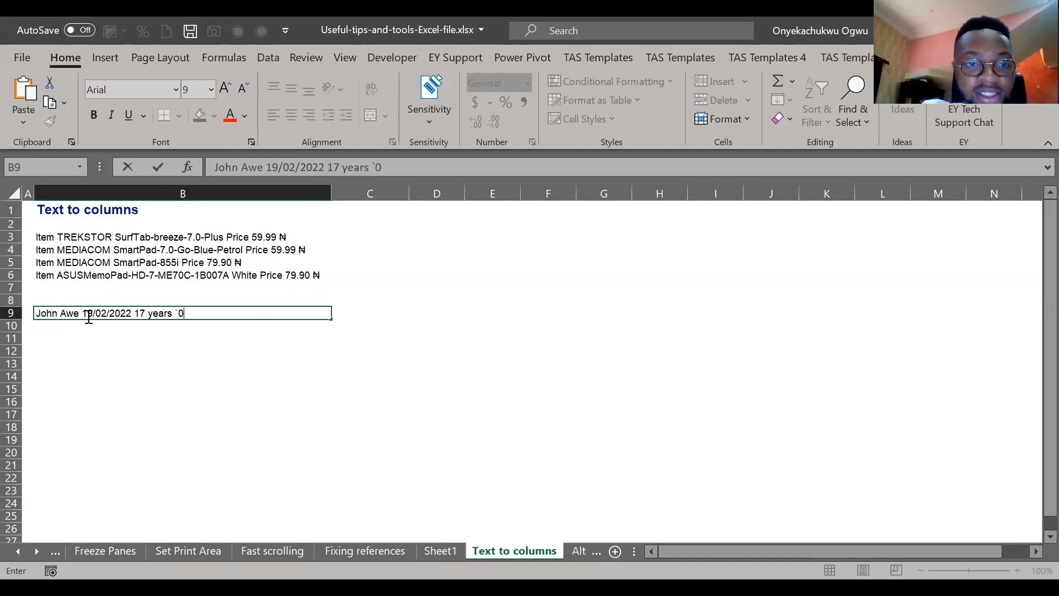
text(10000)
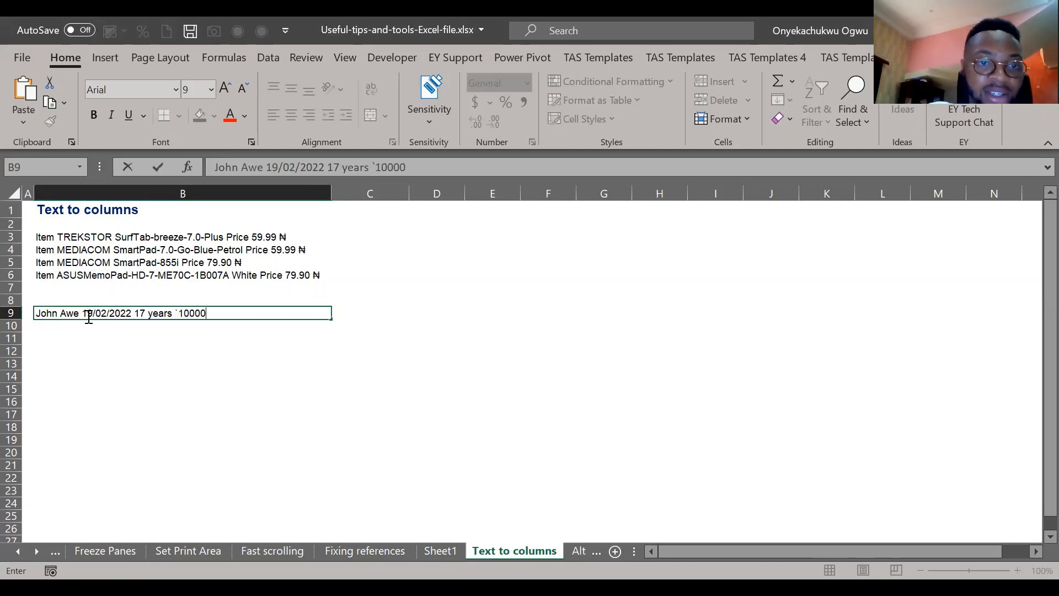
key(Return)
key(Up)
key(Up)
key(Up)
key(Down)
key(Down)
key(Up)
key(Up)
key(Up)
key(Up)
key(Up)
key(Up)
key(Down)
key(Up)
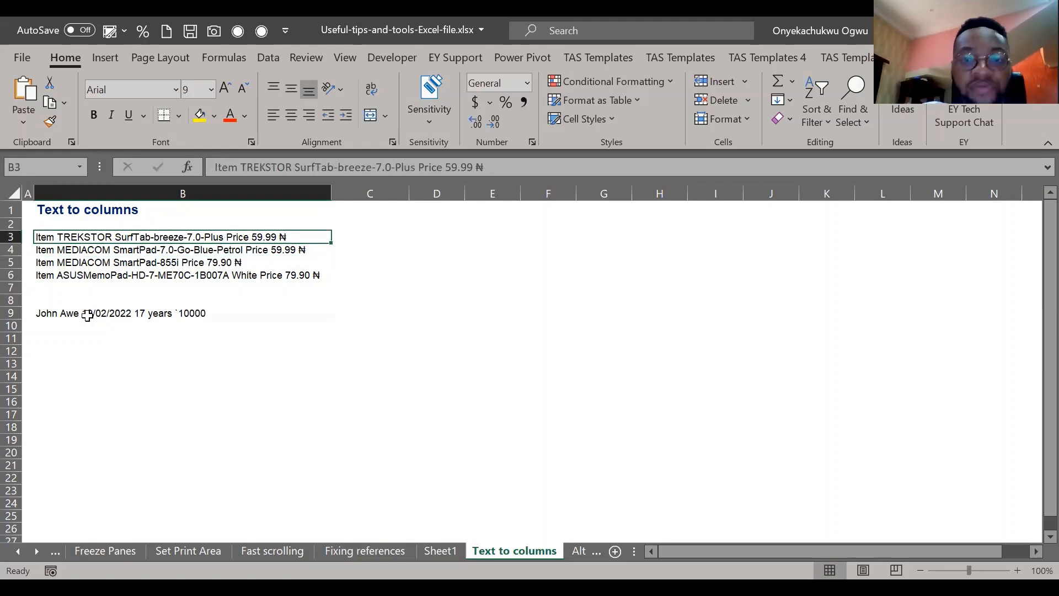
key(alt+Tab)
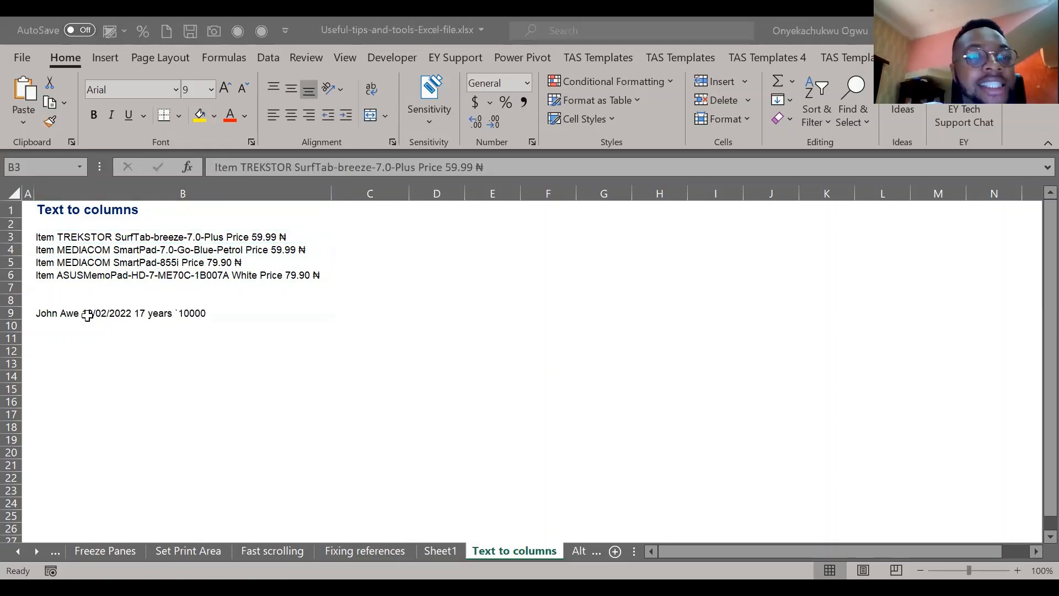
key(alt+Tab)
Step: Fill the sample record from B9 down into B10
key(Down)
key(Down)
key(Down)
key(Down)
key(Down)
key(Down)
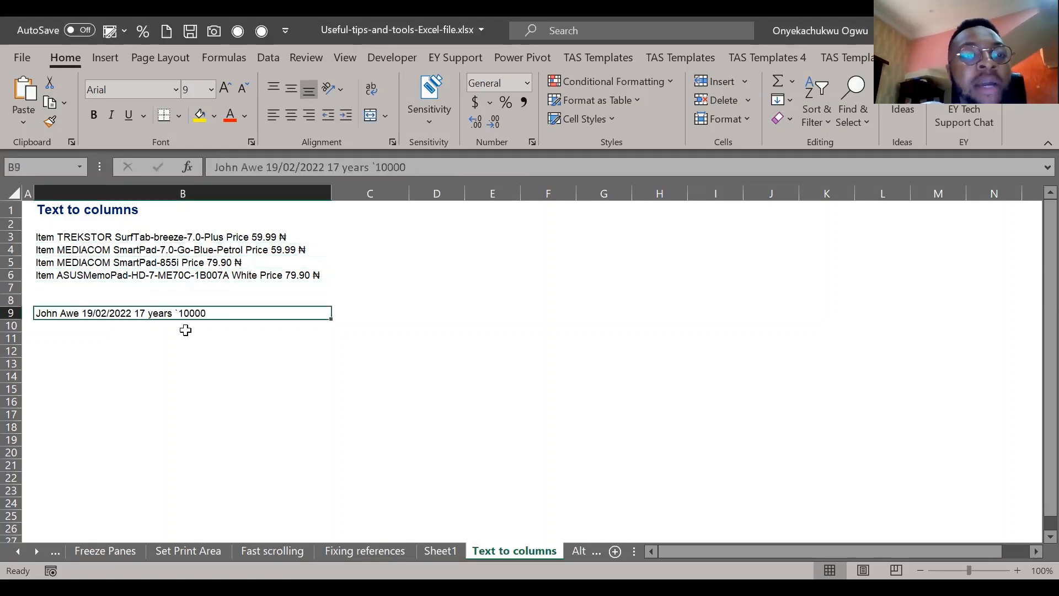
click(185, 330)
key(ctrl+d)
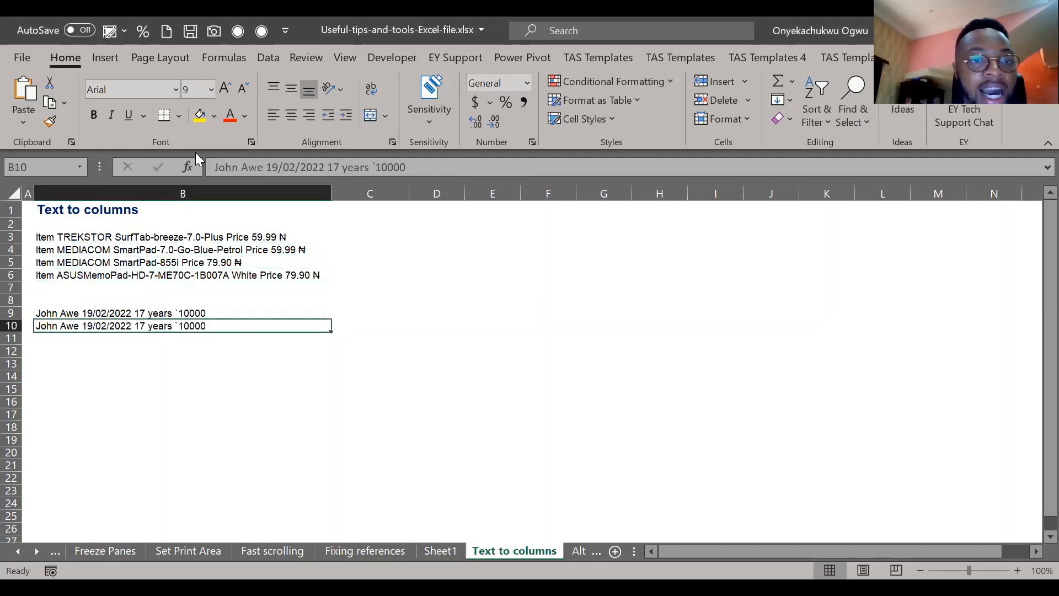
Step: Replace the first name and surname in the B10 record with a different person's name
double_click(233, 167)
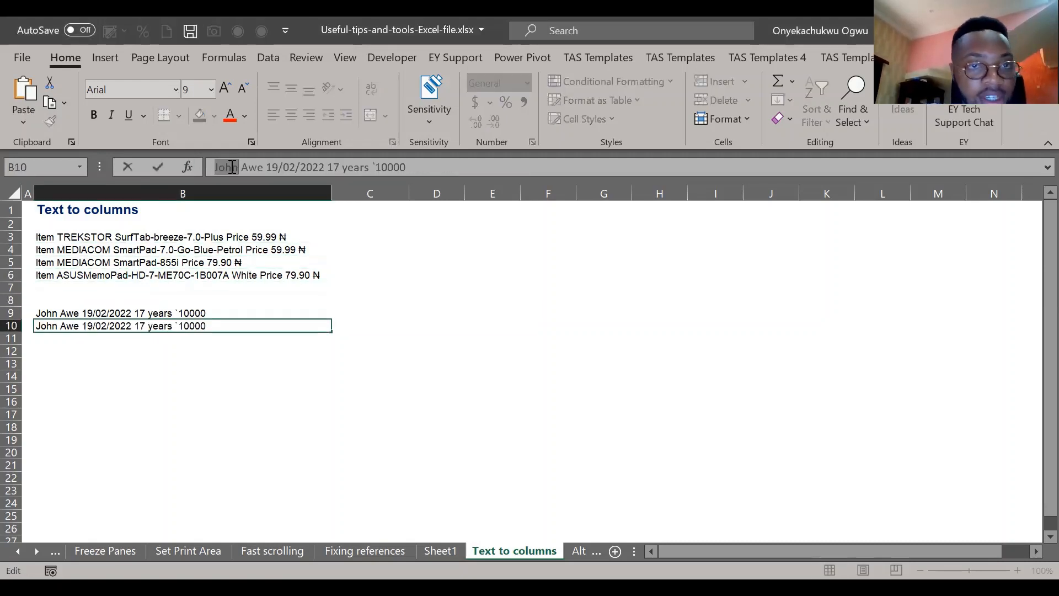
text(Tunde)
double_click(256, 168)
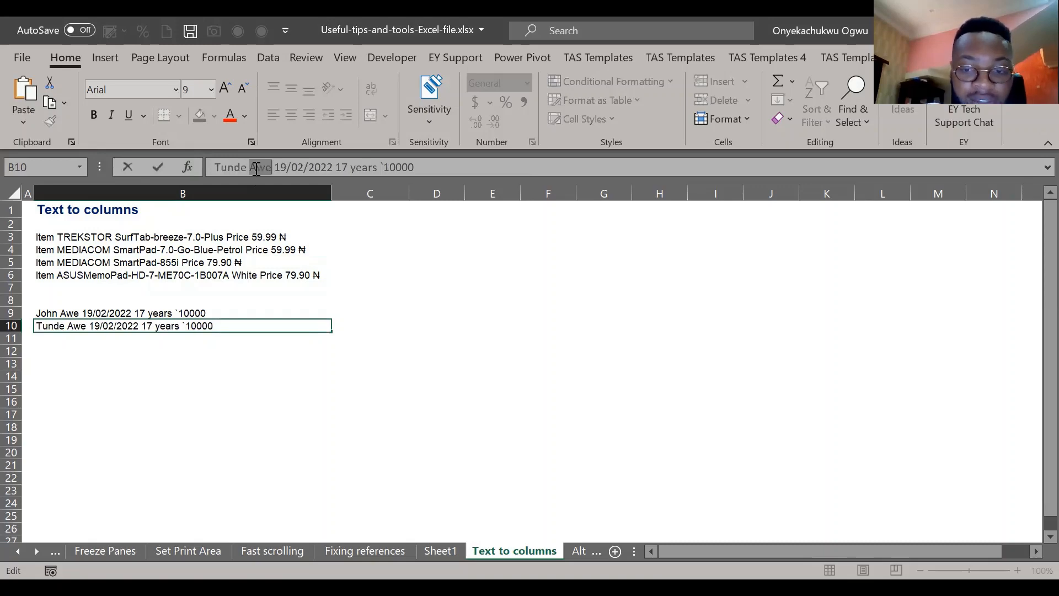
text(Ogwu)
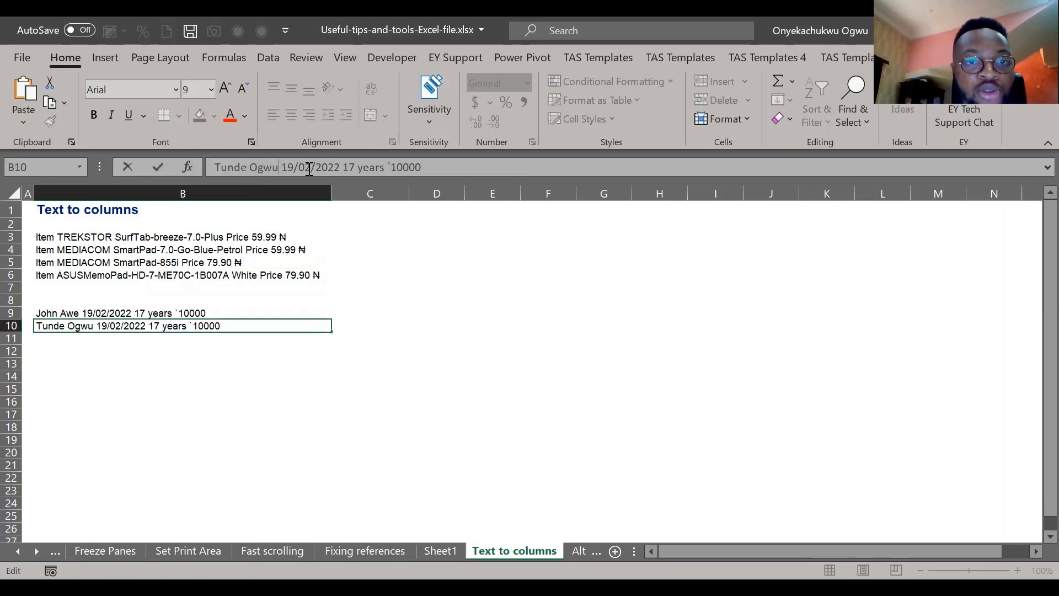
Step: Change the rest of the B10 record to 10/02/2021, 20 years and `15000
click(332, 168)
key(Delete)
text(1)
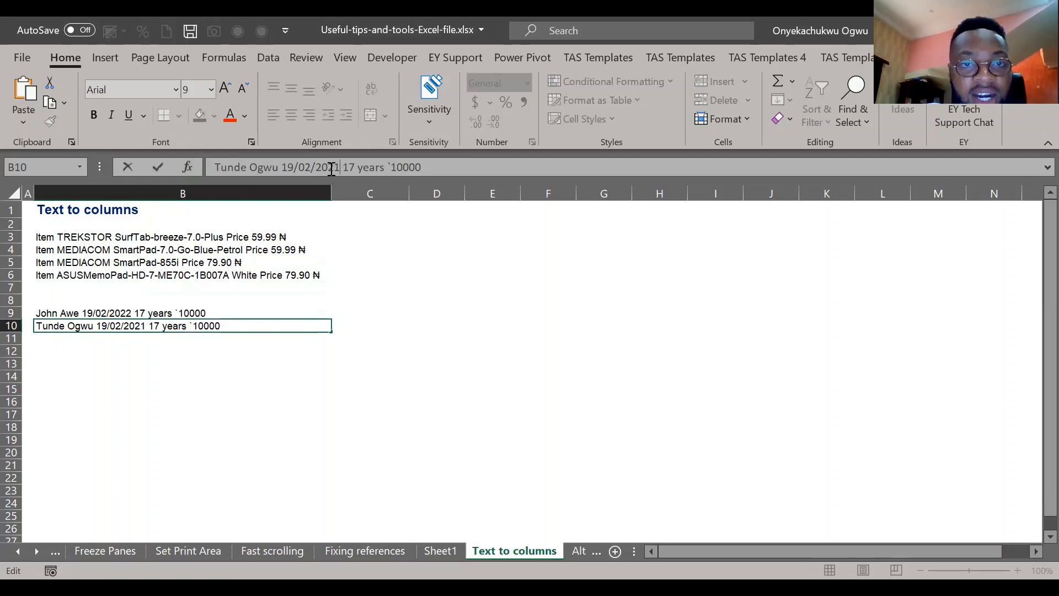
click(351, 165)
key(Delete)
key(BackSpace)
text(20)
click(400, 167)
key(Delete)
text(5)
drag(293, 173, 289, 173)
key(Delete)
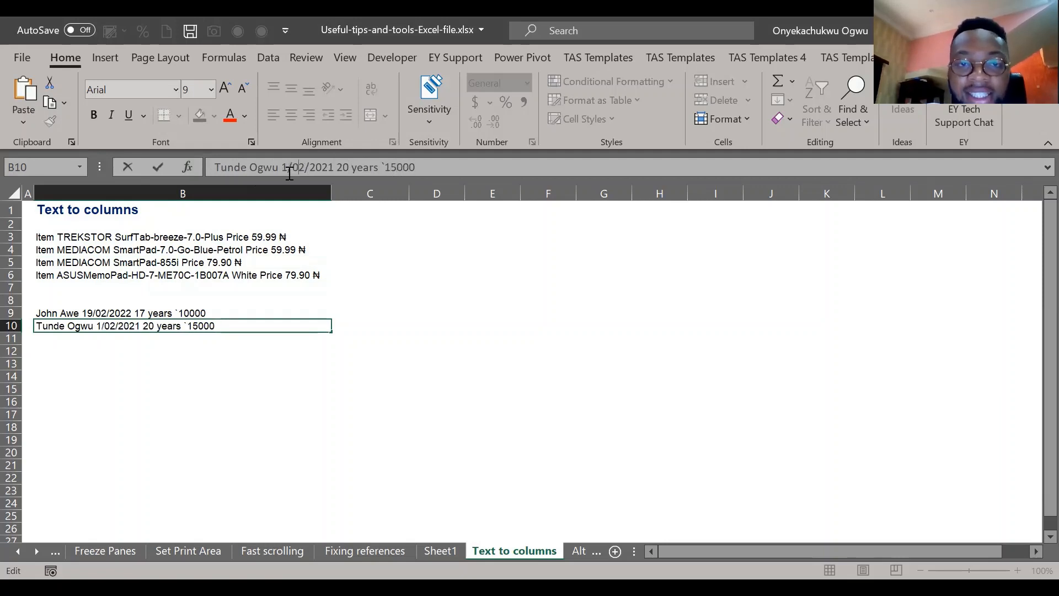
text(0)
key(Return)
key(Up)
key(Up)
key(Up)
key(Up)
key(Up)
key(Up)
key(Up)
key(Up)
key(Down)
key(Right)
key(Up)
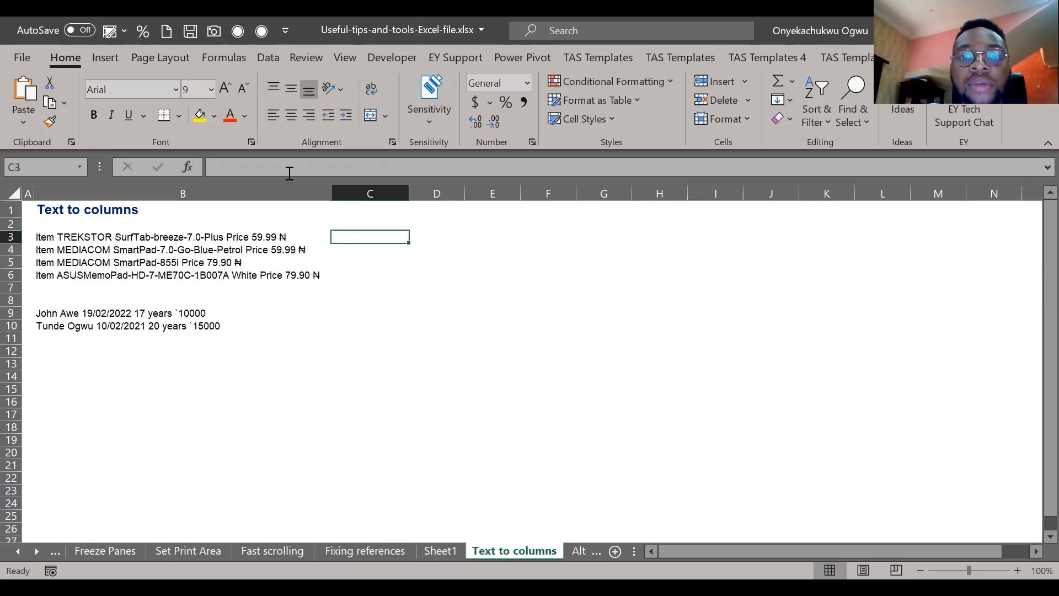
key(alt+Tab)
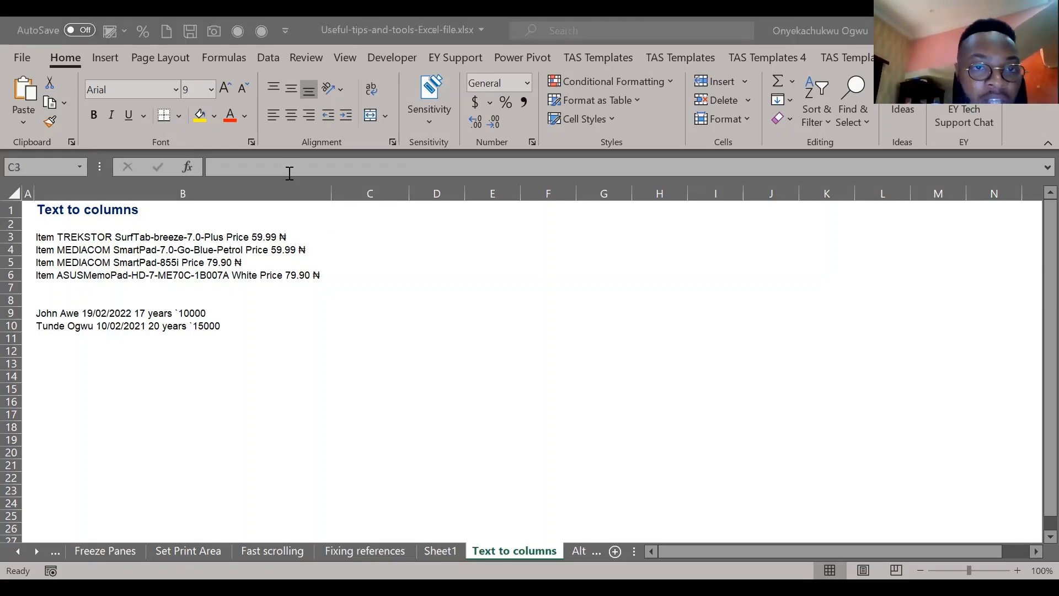
Step: Enter item as a trial heading in C2 and clear it again
click(509, 303)
key(Up)
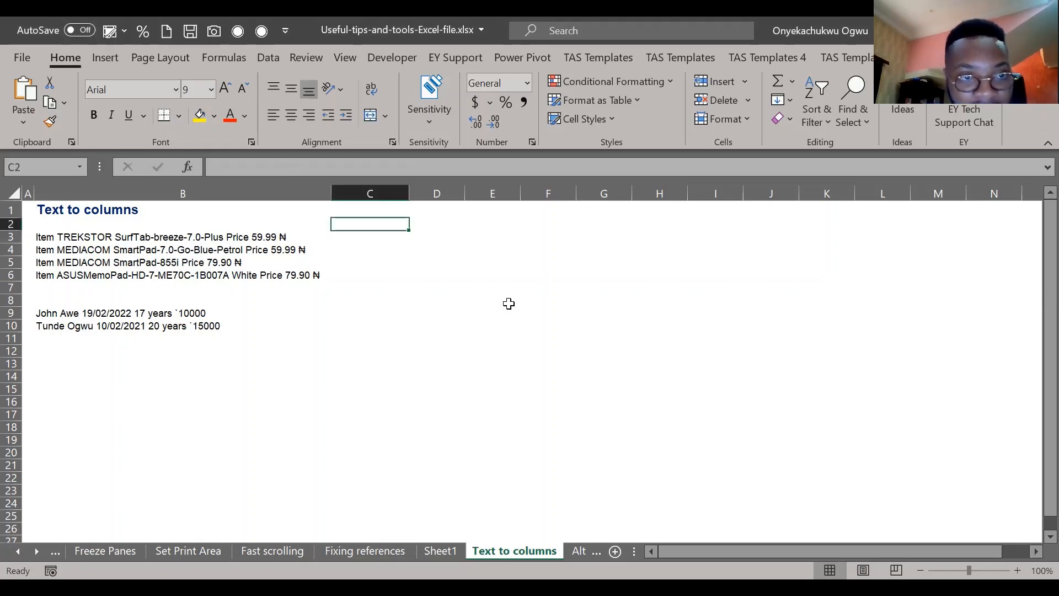
text(it)
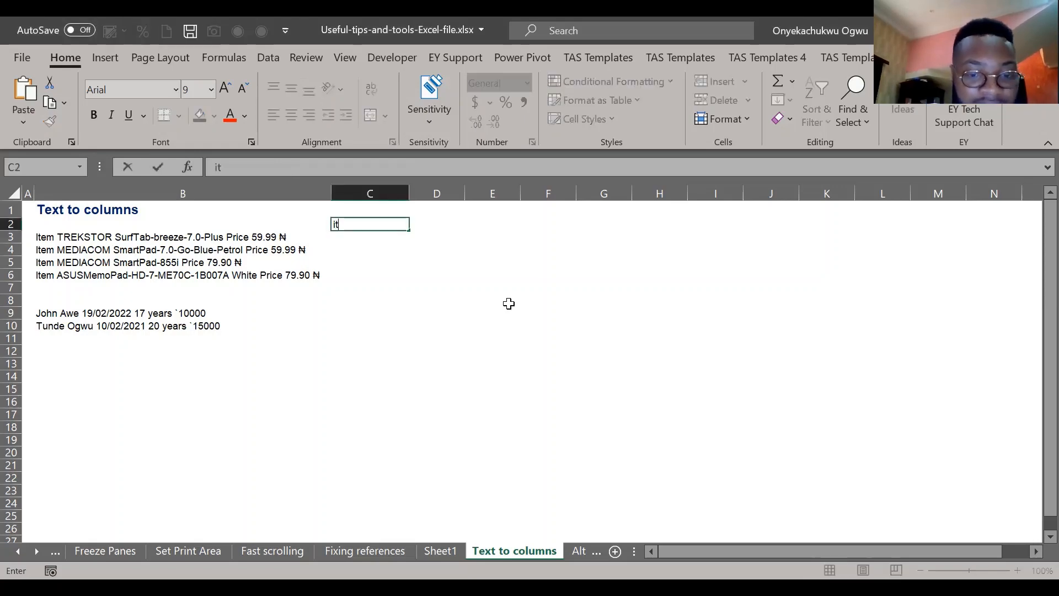
text(em)
key(Return)
key(Right)
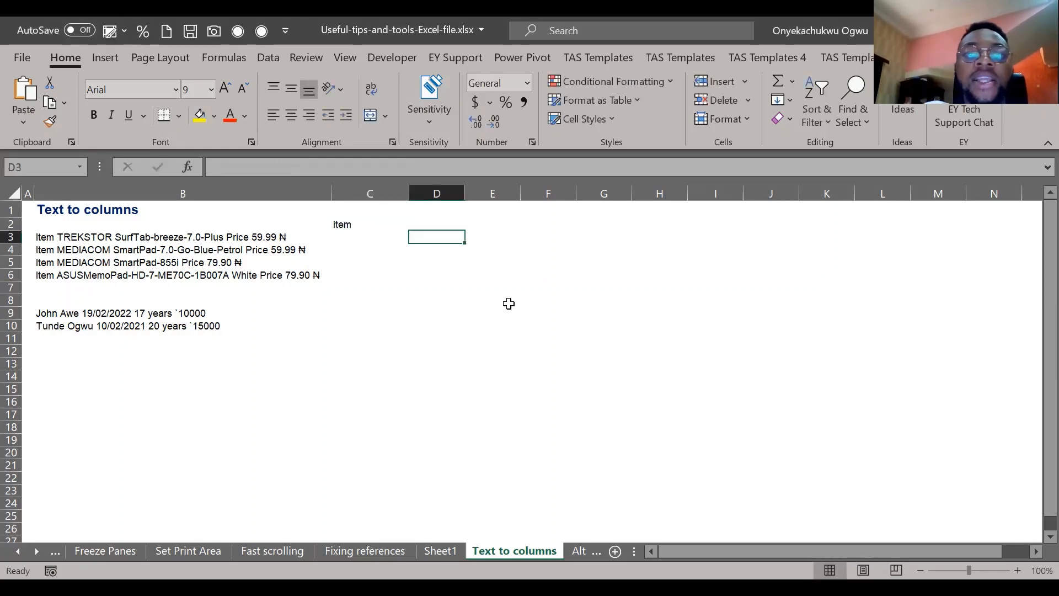
key(Left)
key(Up)
key(Delete)
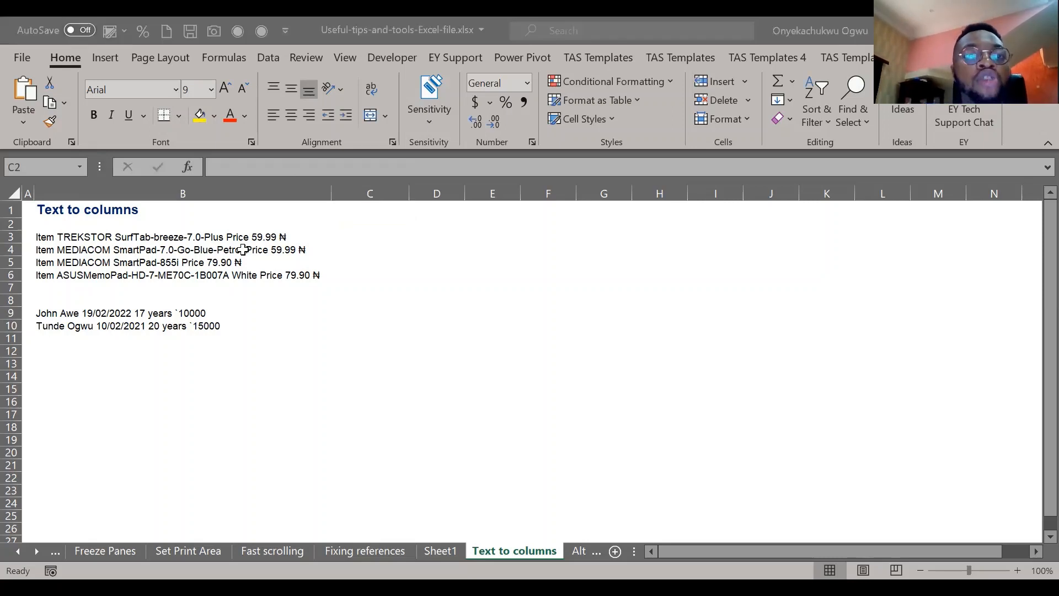
Step: Try to run Text to Columns with only the empty cell B2 selected
key(Left)
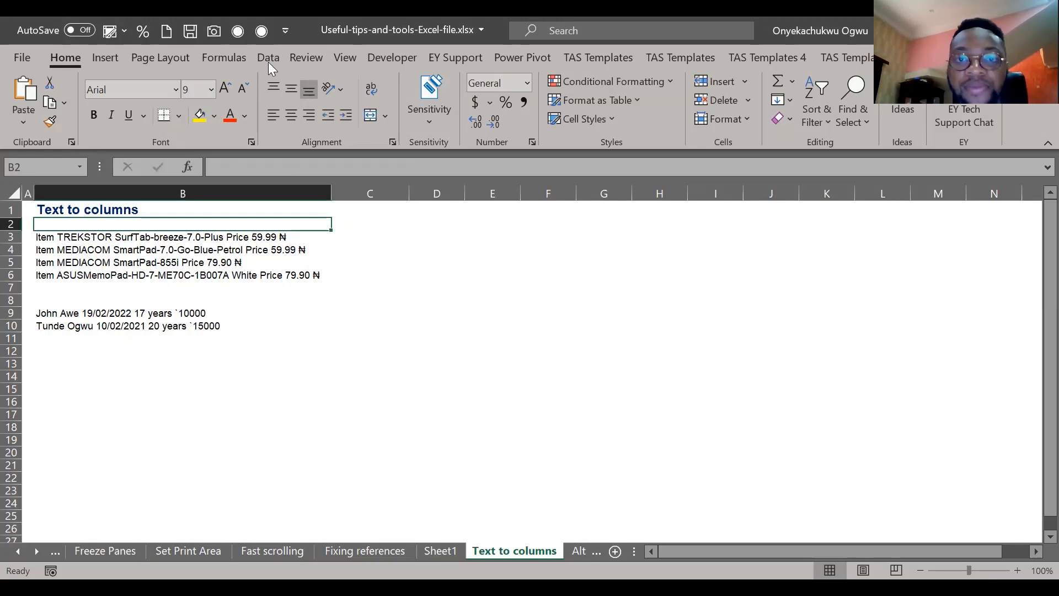
click(268, 61)
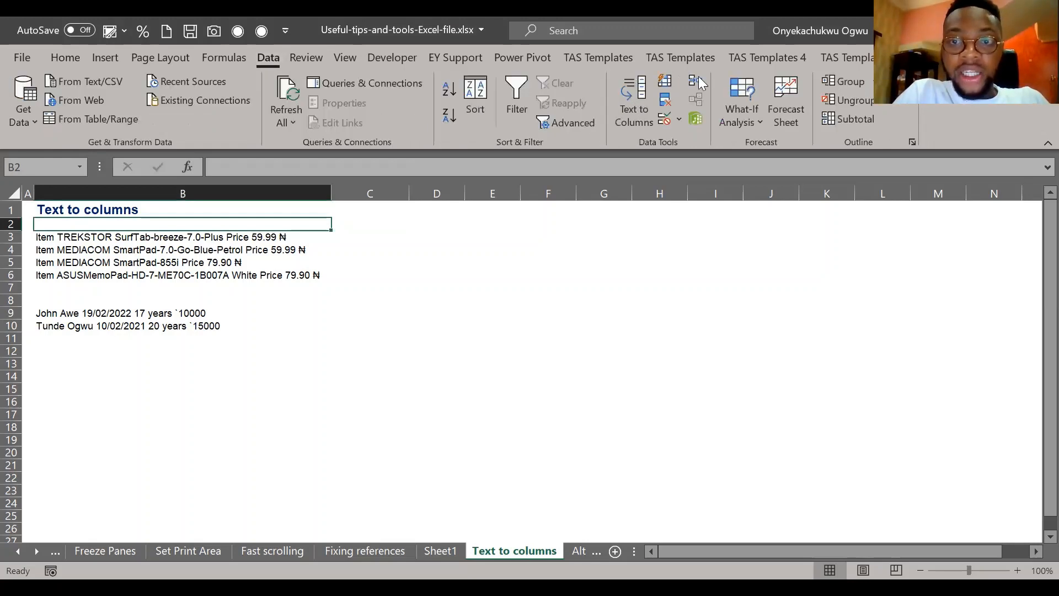
click(623, 95)
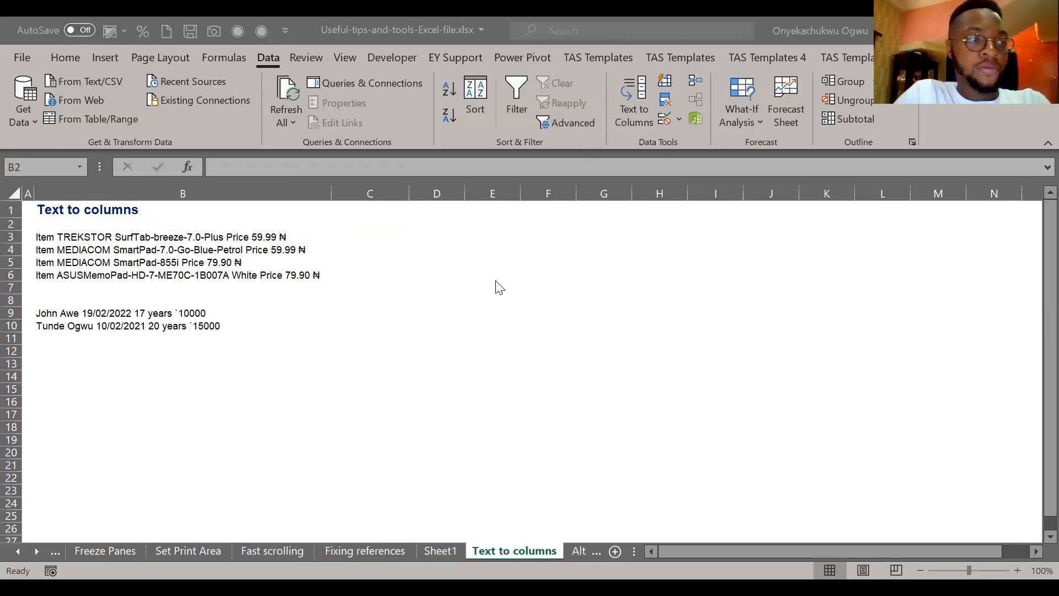
click(634, 91)
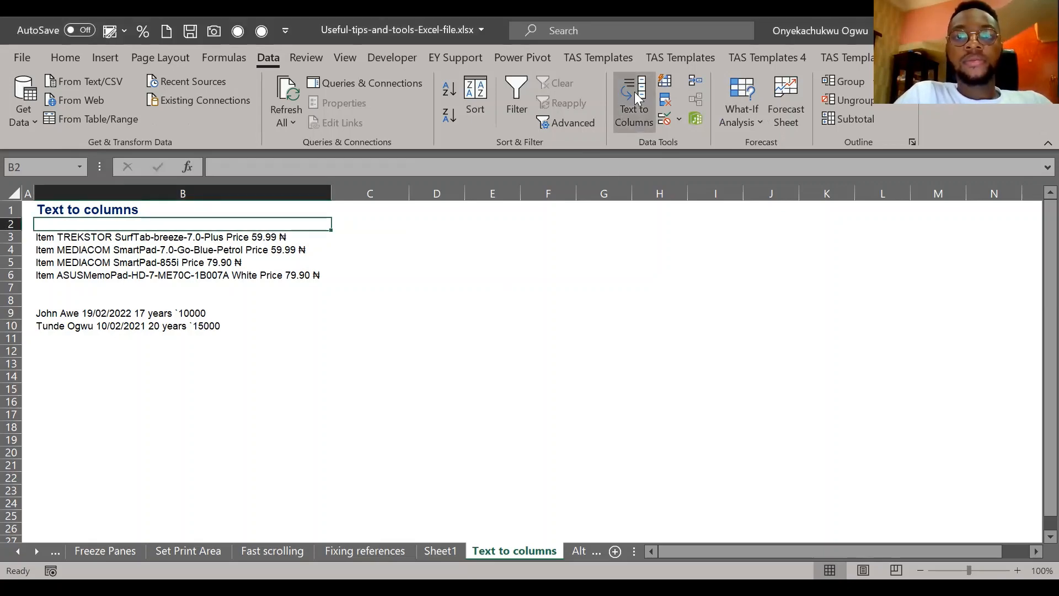
click(540, 354)
Step: Start the Text to Columns wizard for the item descriptions in B3:B6 and place it clear of the worksheet's first rows
click(228, 236)
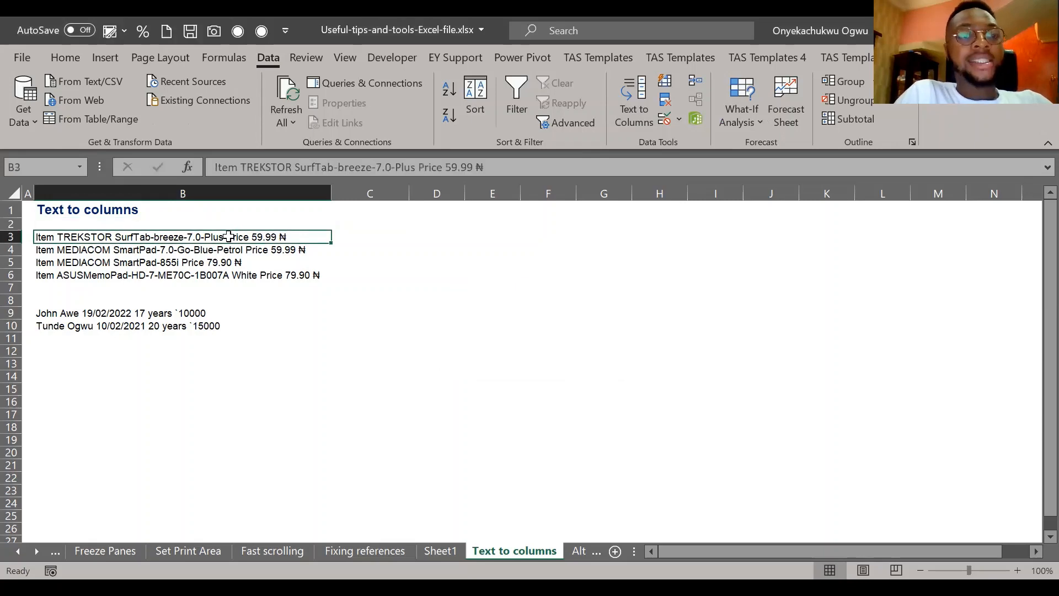
key(ctrl+shift+Down)
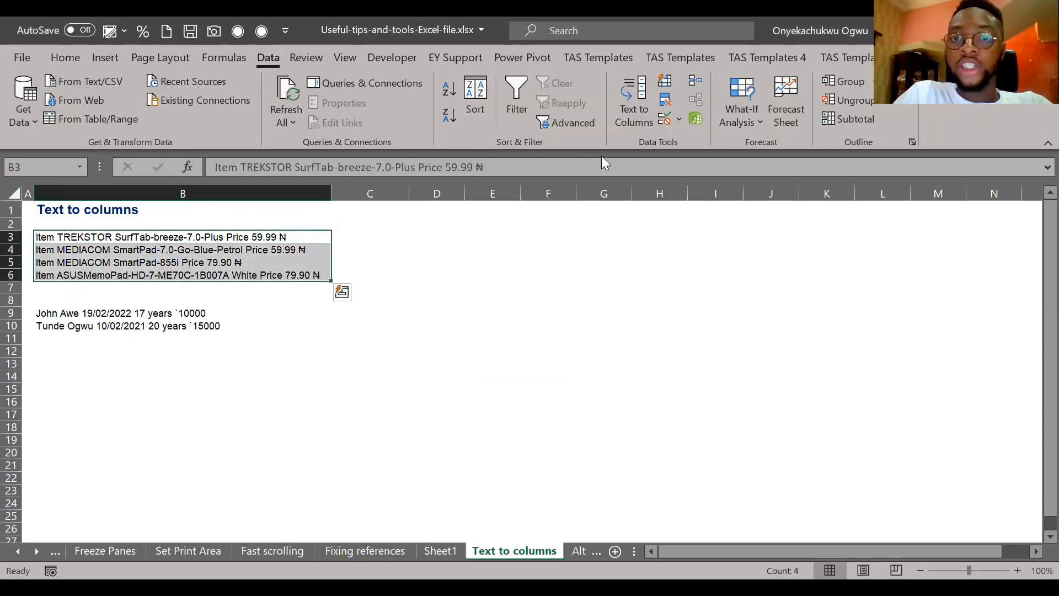
click(636, 108)
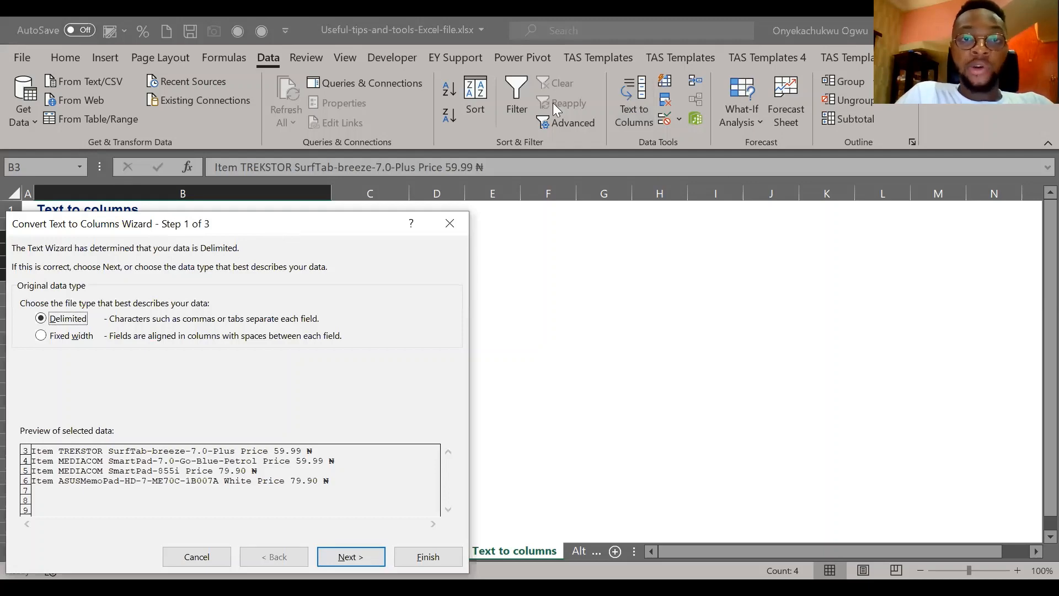
drag(552, 103, 554, 108)
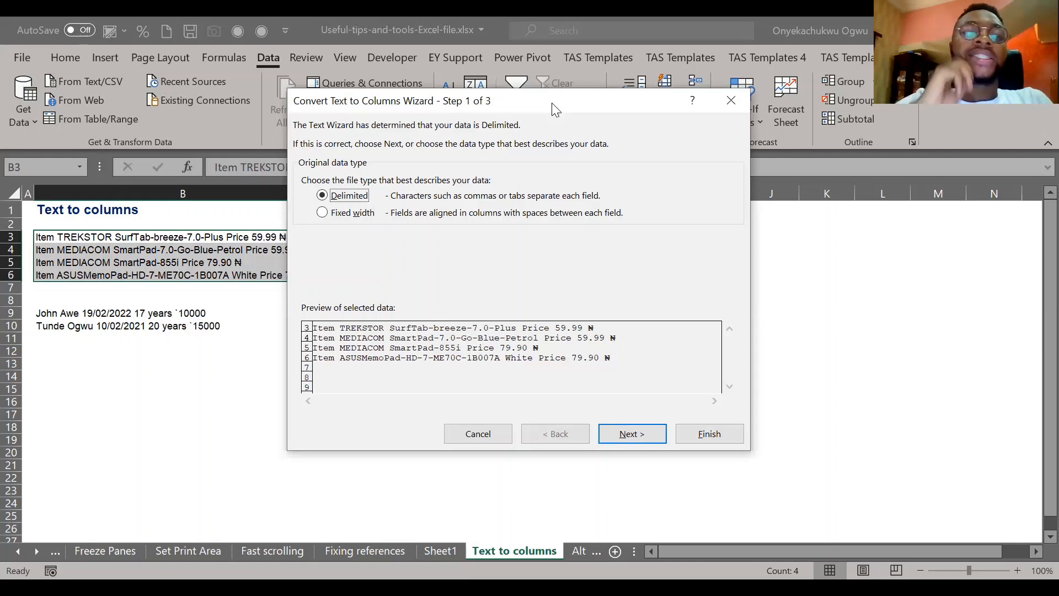
drag(552, 103, 484, 64)
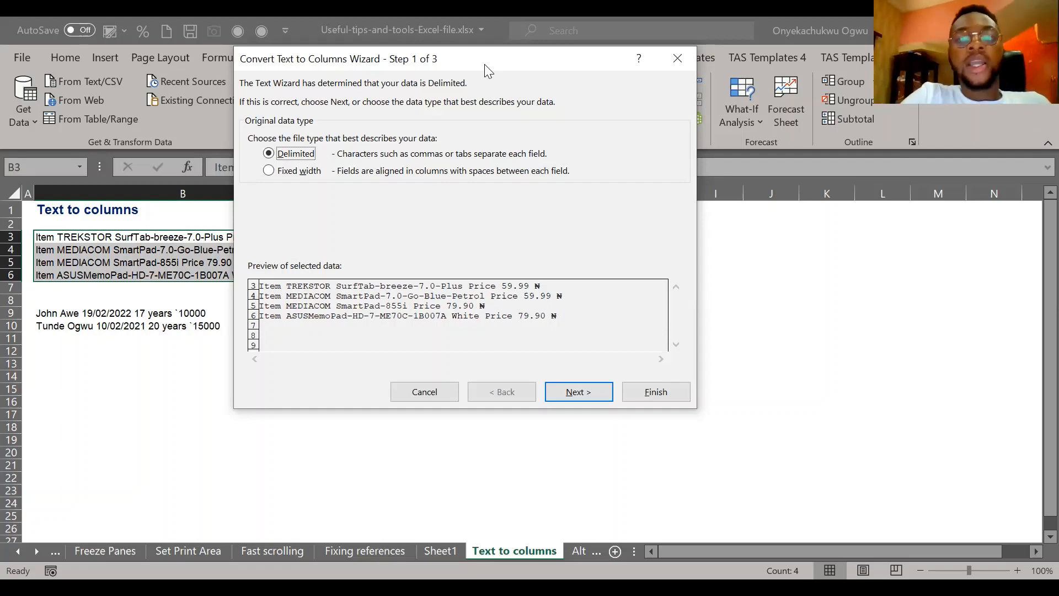
Step: Keep the Delimited data type, add Space to the Tab delimiter, and check the split across the data preview
click(579, 392)
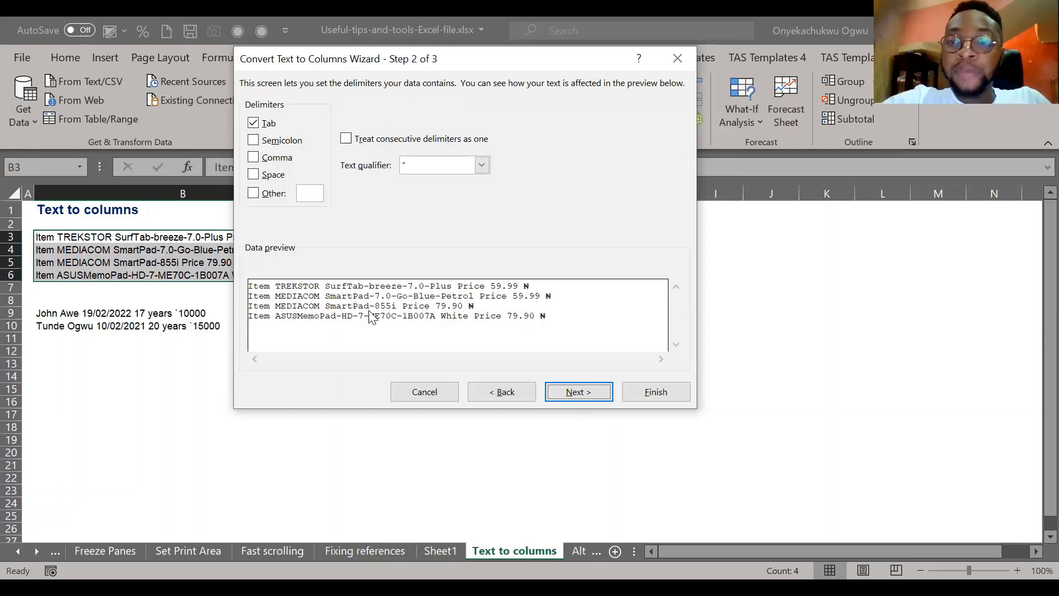
click(265, 174)
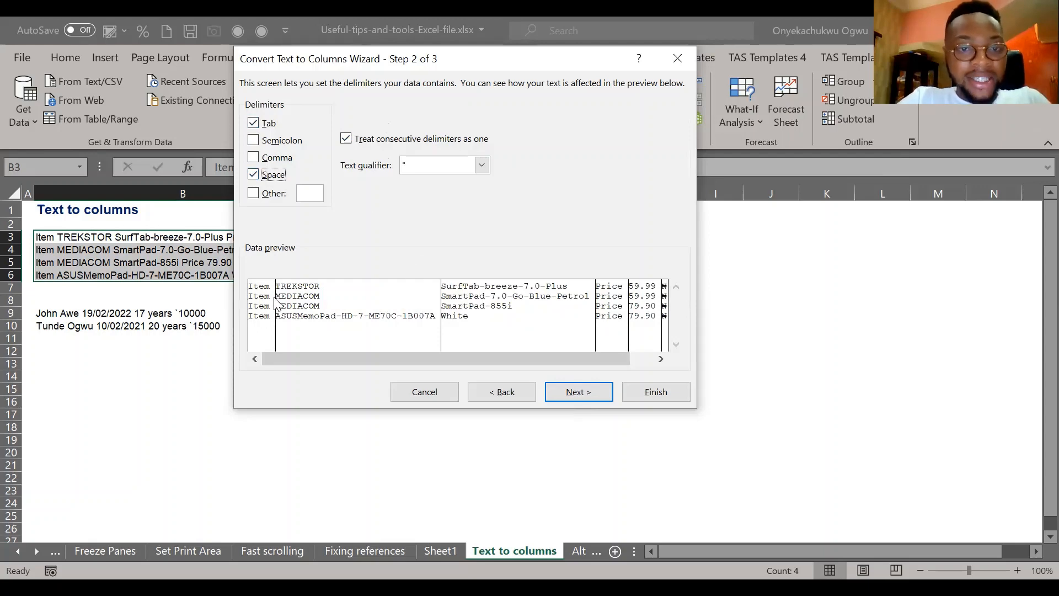
drag(482, 355, 586, 350)
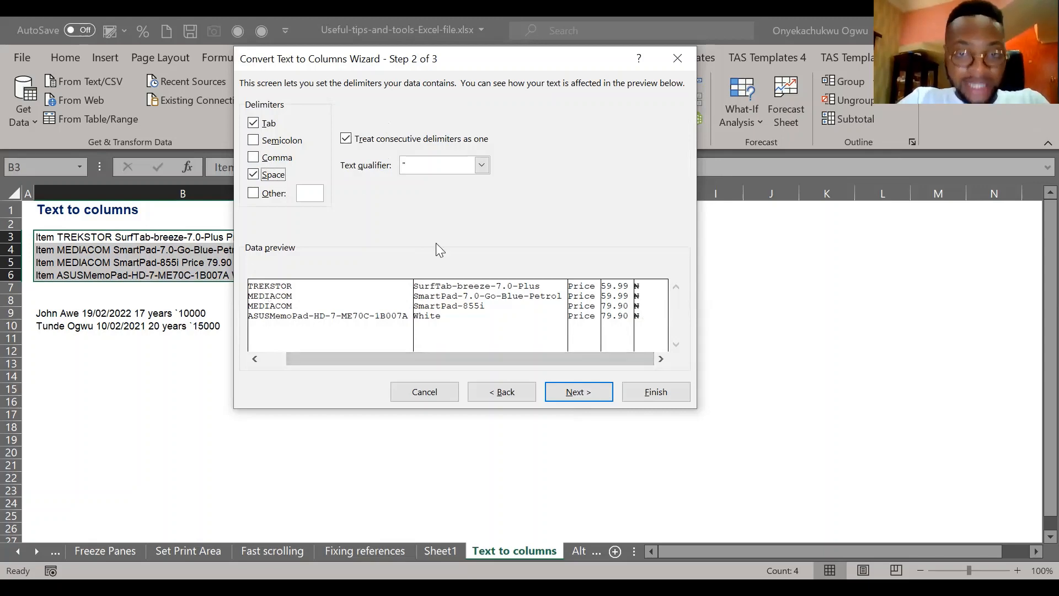
Step: Finish splitting the item descriptions in B3:B6 with the General format and destination $B$3, replacing the existing data, and select the resulting block
click(589, 389)
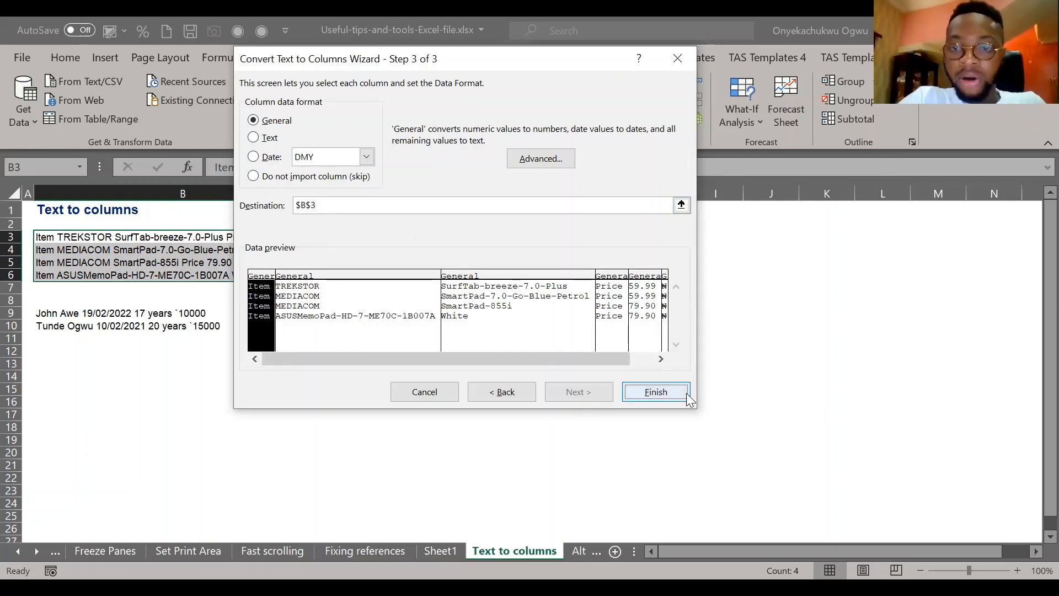
click(656, 392)
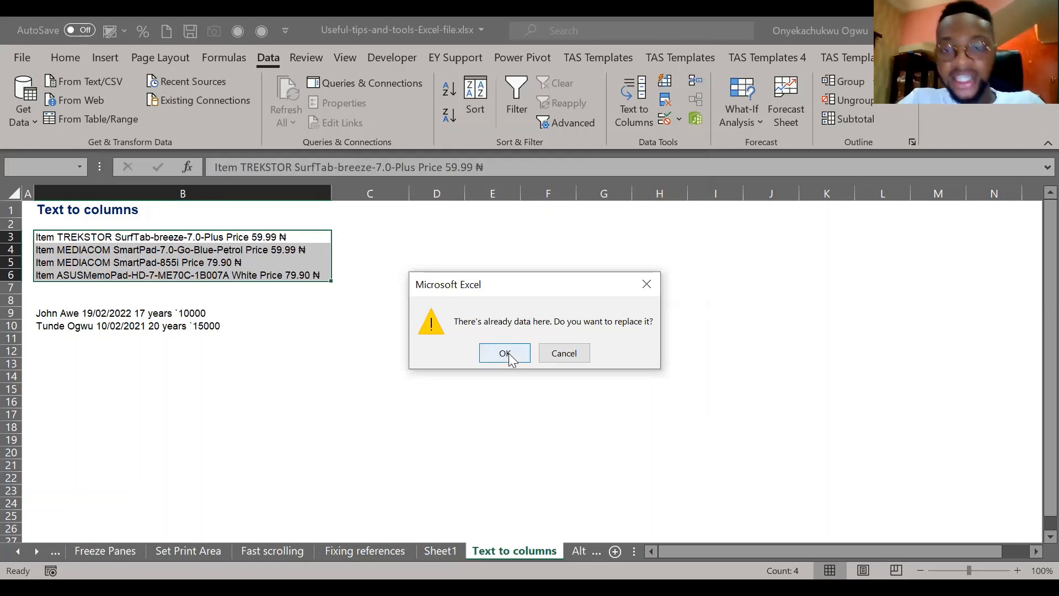
click(505, 353)
key(Up)
key(Down)
key(ctrl+shift+Down)
key(ctrl+shift+Right)
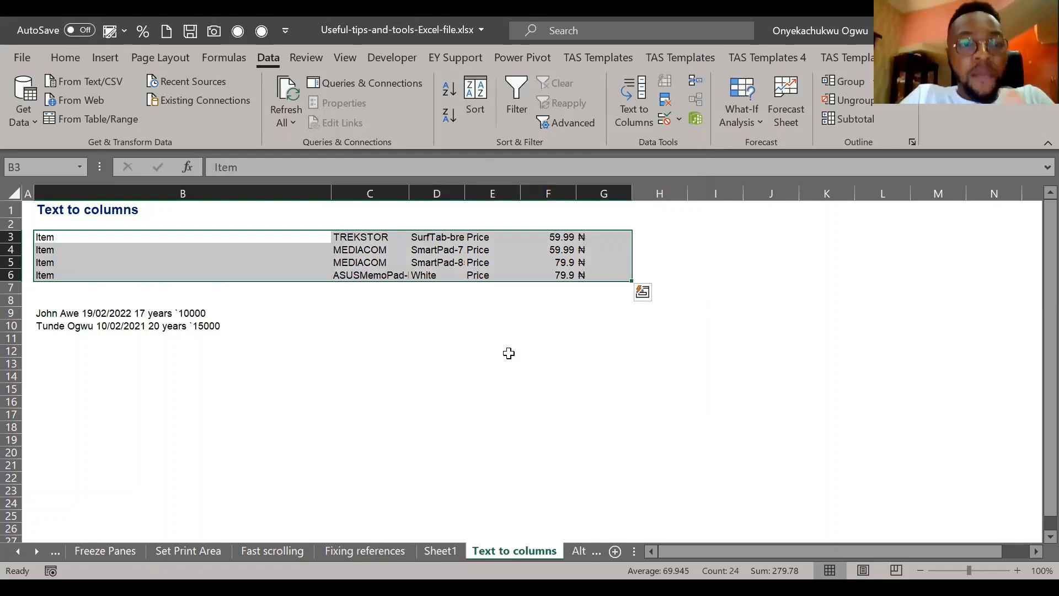
Step: Review the split values of the first item across row 3
key(Right)
key(Right)
key(Right)
key(Right)
key(Right)
key(Left)
key(Left)
key(Left)
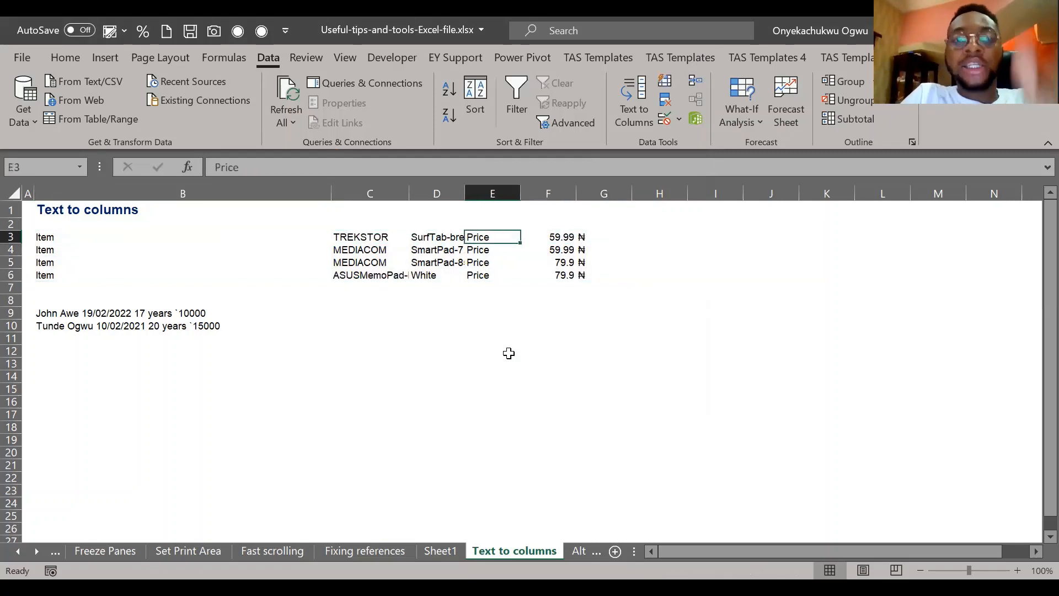
key(Left)
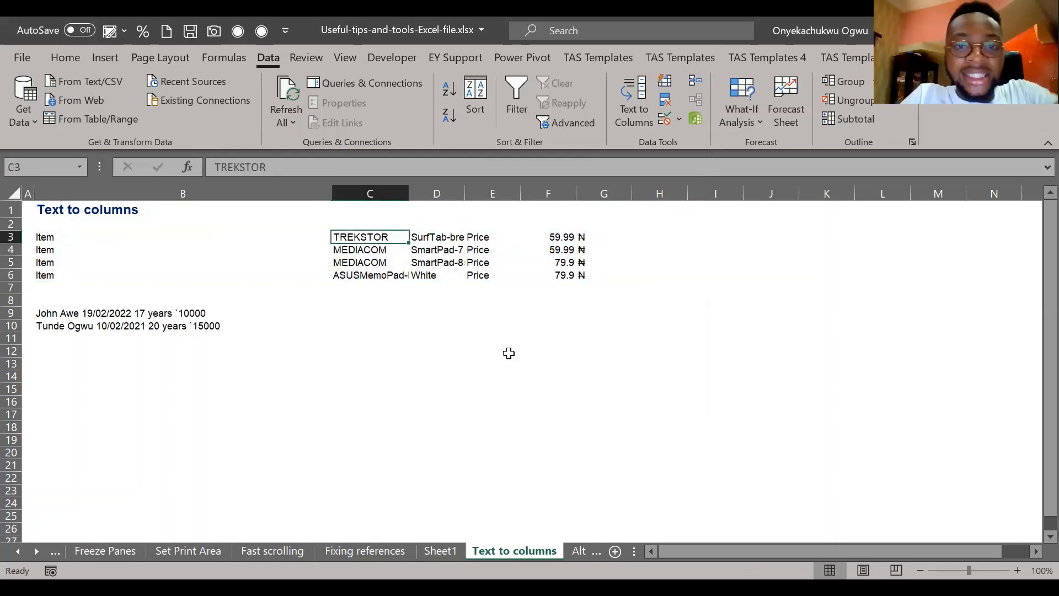
key(Right)
key(Right)
key(Right)
key(Right)
key(Left)
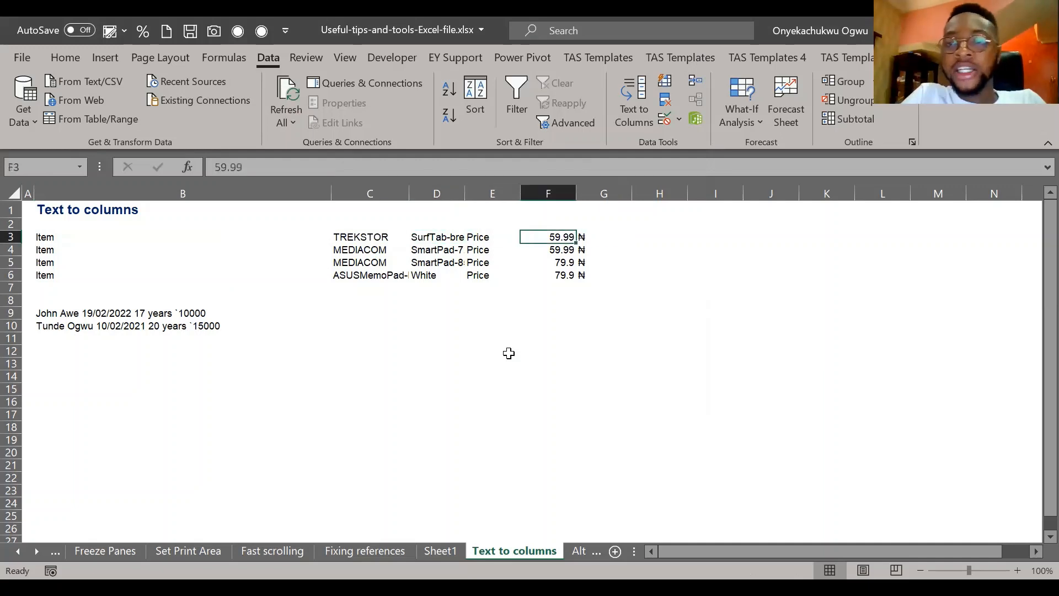
key(Left)
Step: Copy the two personal records in B9:B10 to B18:B19 as a backup
key(Down)
key(Down)
key(Down)
key(Down)
key(Left)
key(Left)
key(Left)
key(Down)
key(Down)
key(shift+Down)
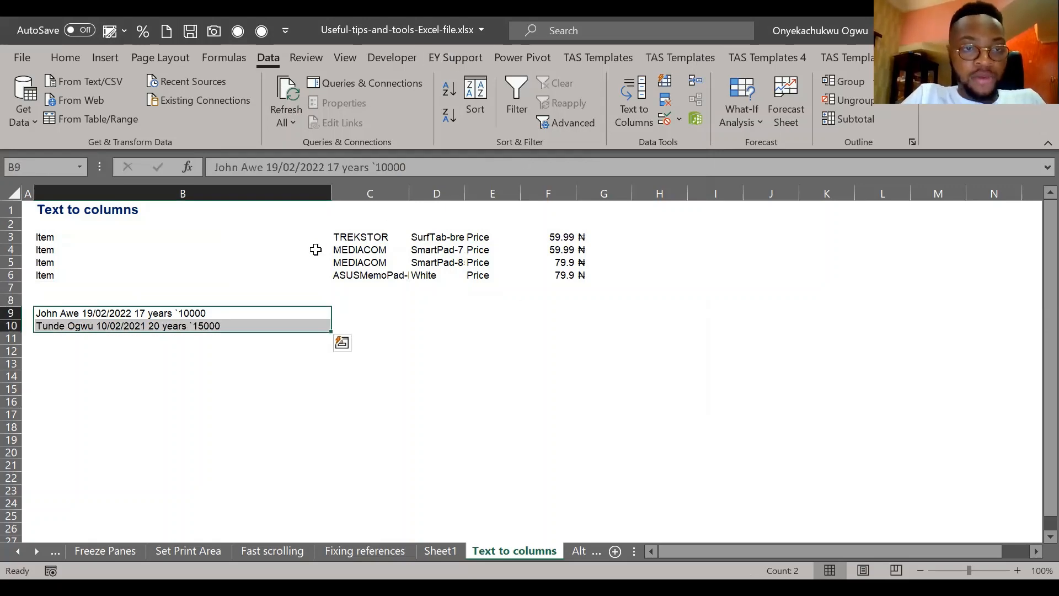
key(ctrl+c)
key(Down)
key(Down)
key(Down)
key(Down)
key(Down)
key(Down)
key(Down)
key(Down)
key(Down)
key(ctrl+v)
Step: Split the records in B9:B10 with Text to Columns, using Delimited data with the Tab and Space delimiters
key(Up)
key(Up)
key(Up)
key(Up)
key(Up)
key(Up)
key(Up)
key(Up)
key(Up)
key(Up)
key(Down)
key(shift+Down)
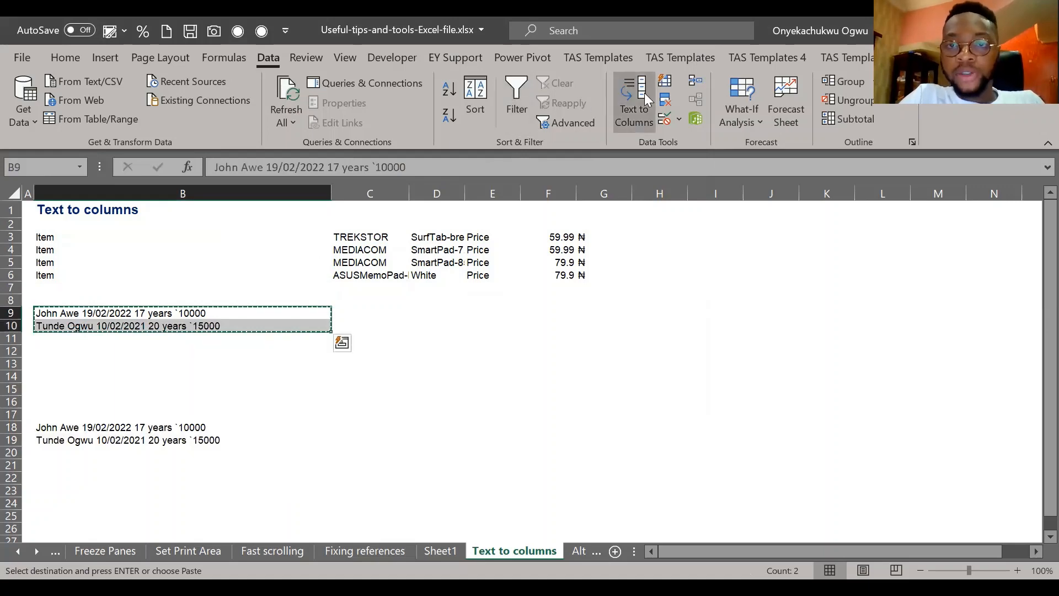
click(645, 93)
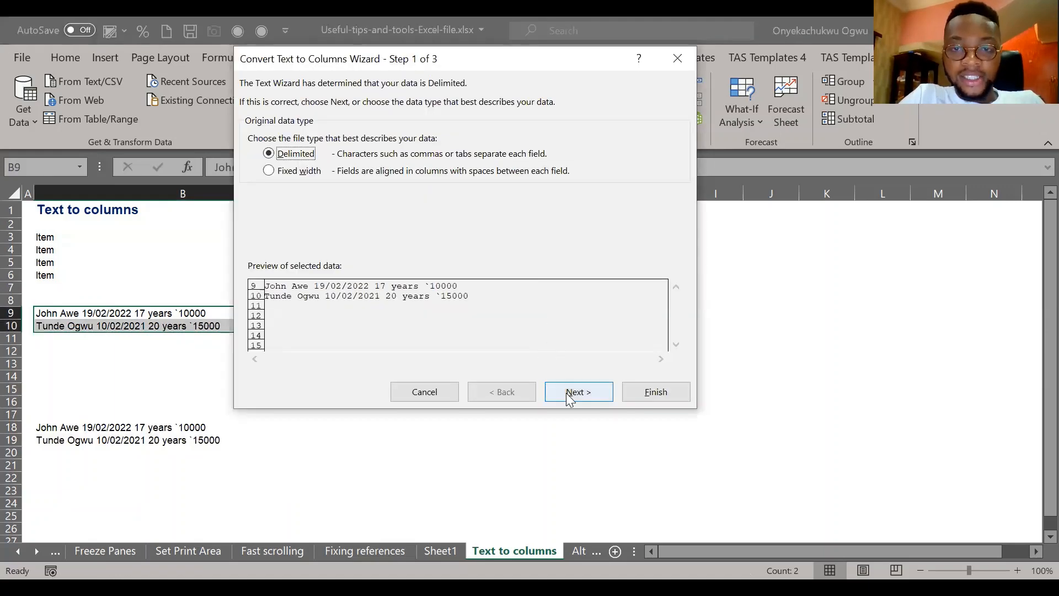
click(566, 393)
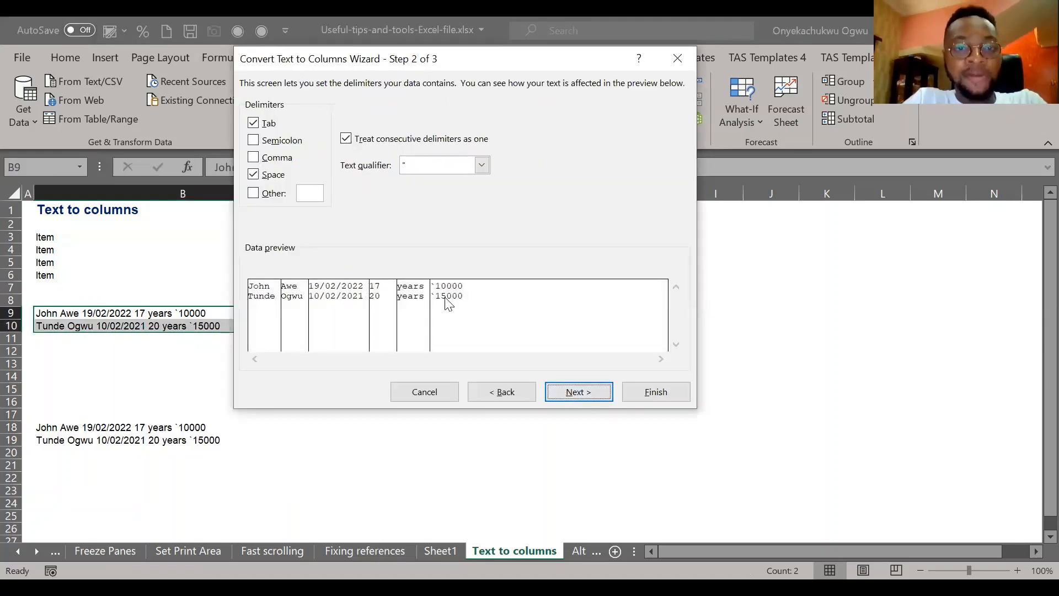
click(629, 389)
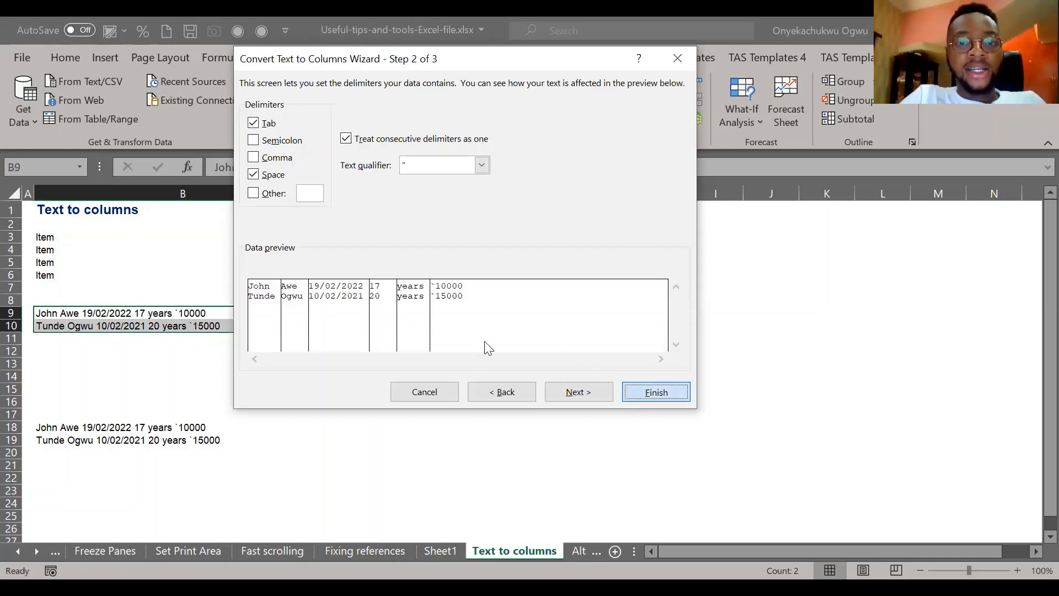
click(459, 351)
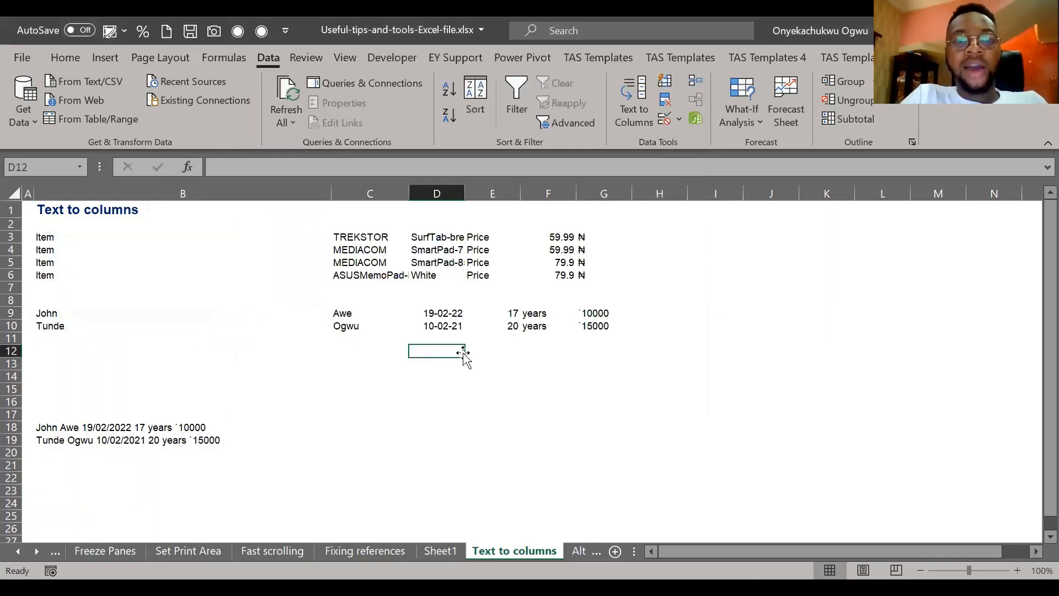
key(Up)
key(Up)
key(Left)
key(Left)
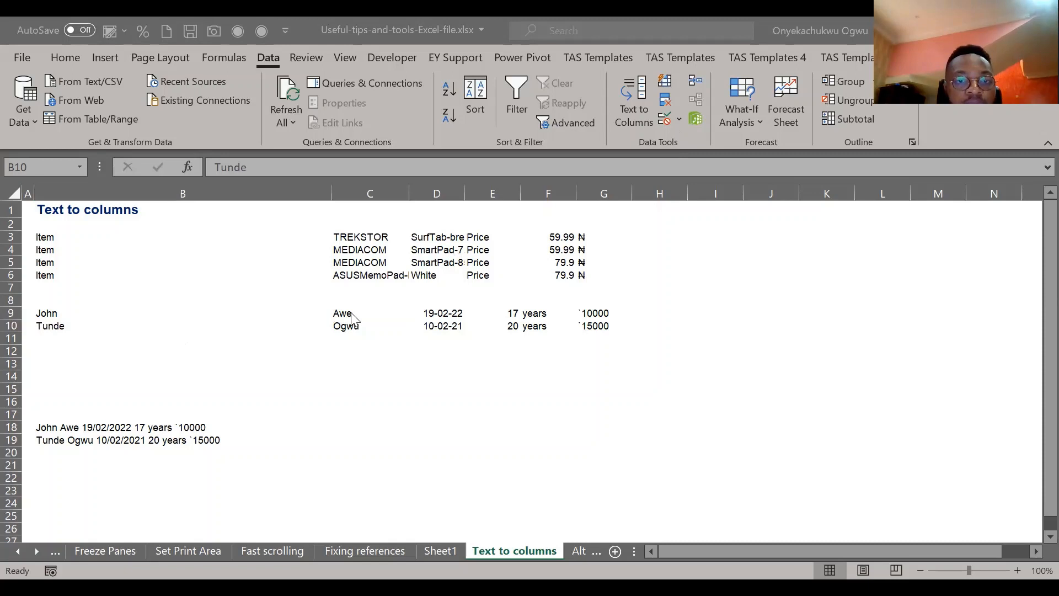
Step: Undo the split of the personal records, their pasted copy and the split of the item descriptions
key(ctrl+z)
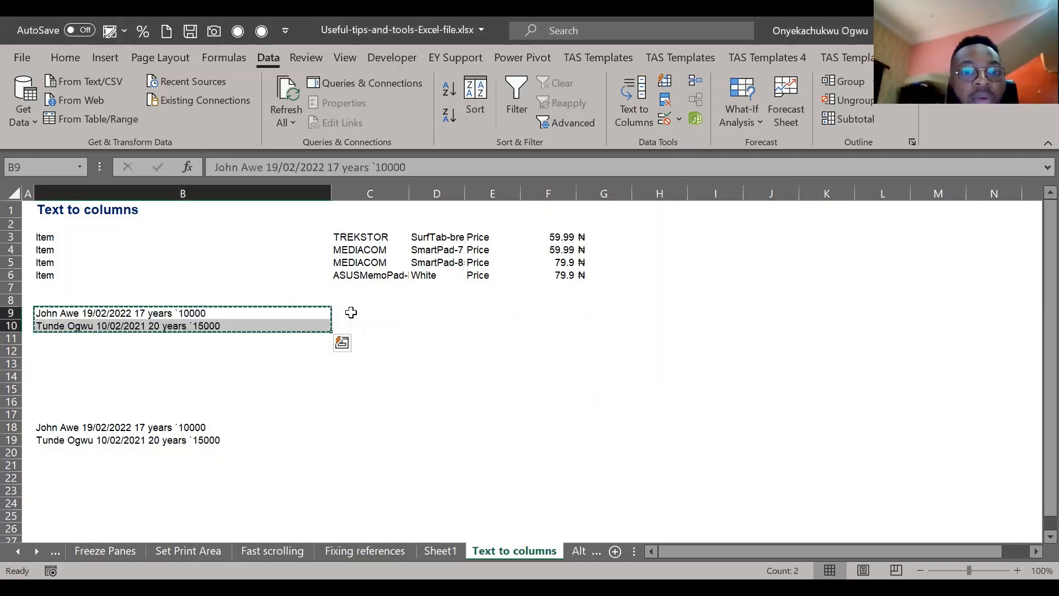
key(ctrl+z)
key(ctrl+z)
Step: Copy the two personal records in B9:B10 to B14:B15
key(Down)
key(Down)
key(Down)
key(Down)
key(Down)
key(Down)
key(shift+Down)
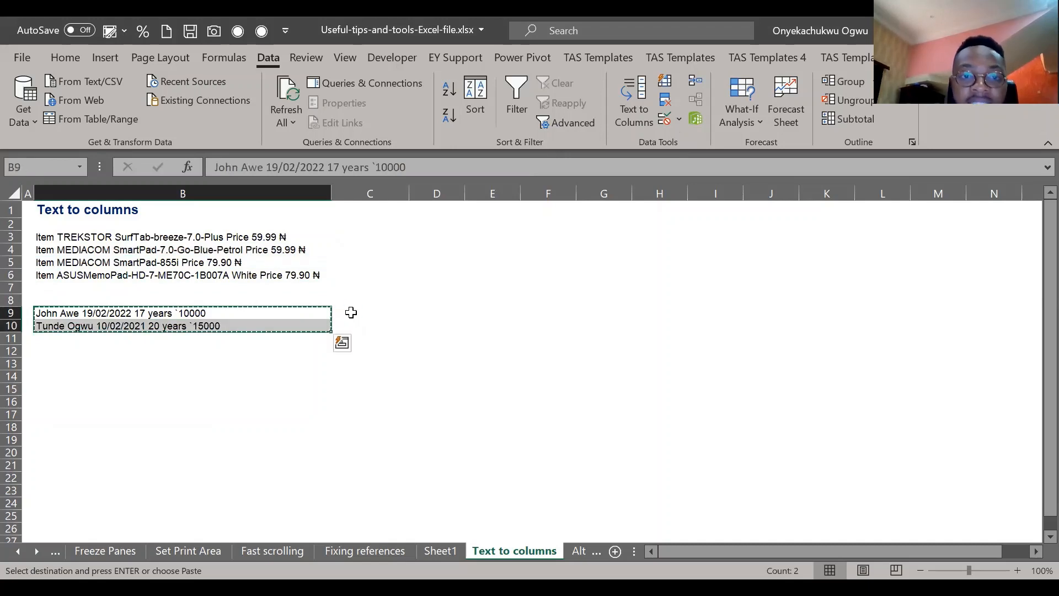
key(Down)
key(Down)
key(Down)
key(Down)
key(Down)
key(ctrl+v)
key(Escape)
Step: Start Text to Columns for the item descriptions in B3:B6 with the Delimited data type and continue to the delimiter settings
click(232, 252)
key(Up)
key(Up)
key(Down)
key(shift+Down)
key(shift+Down)
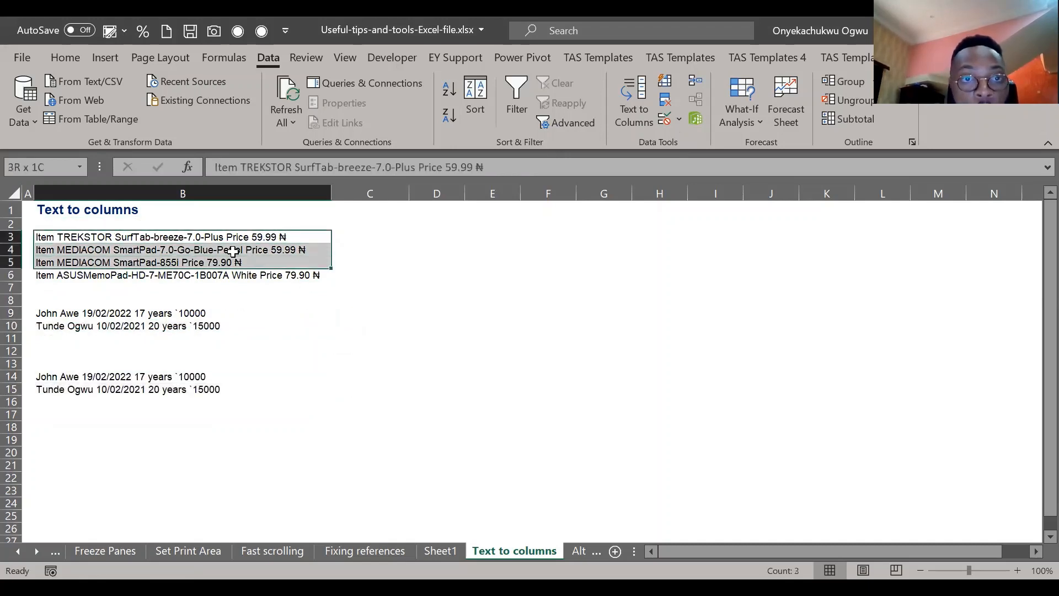
key(shift+Down)
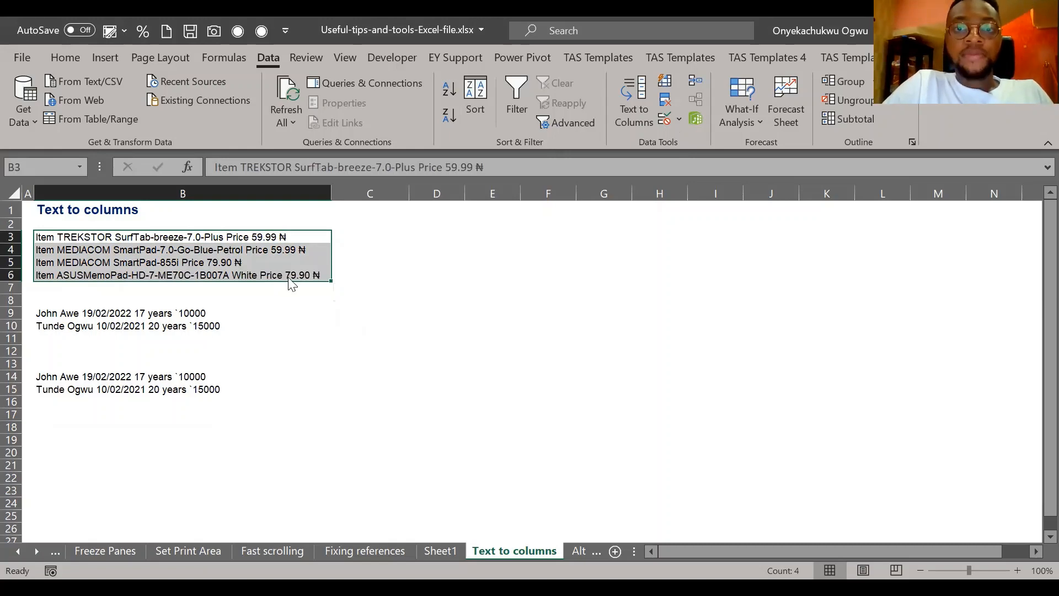
click(616, 117)
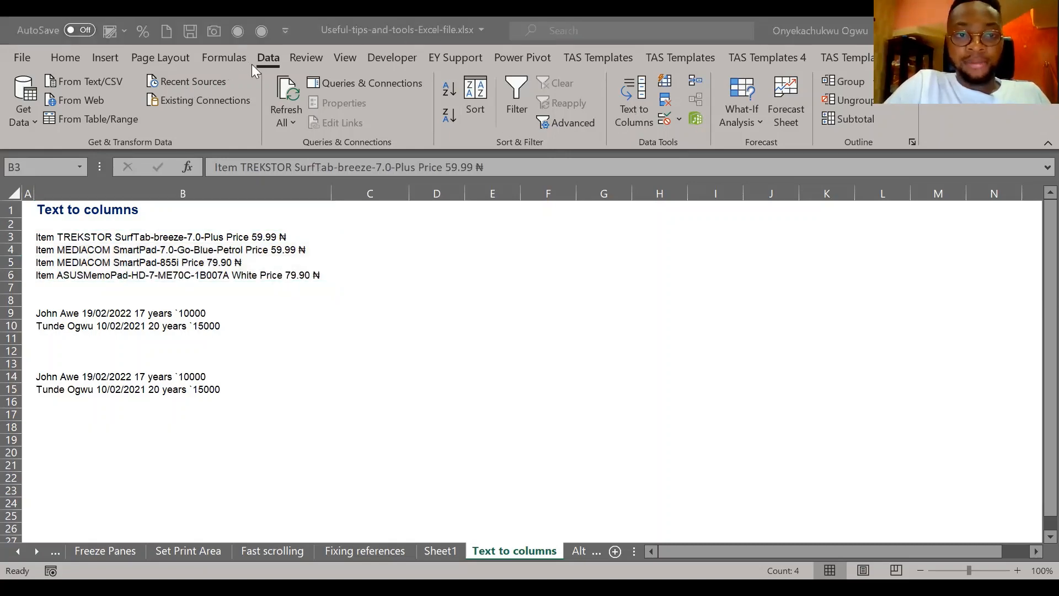
key(Escape)
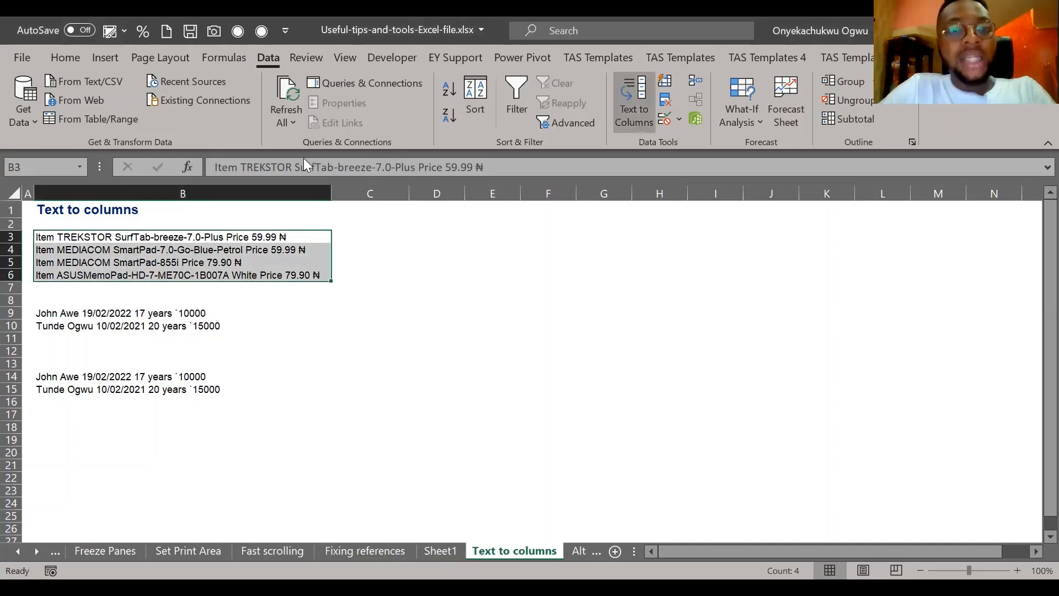
click(627, 108)
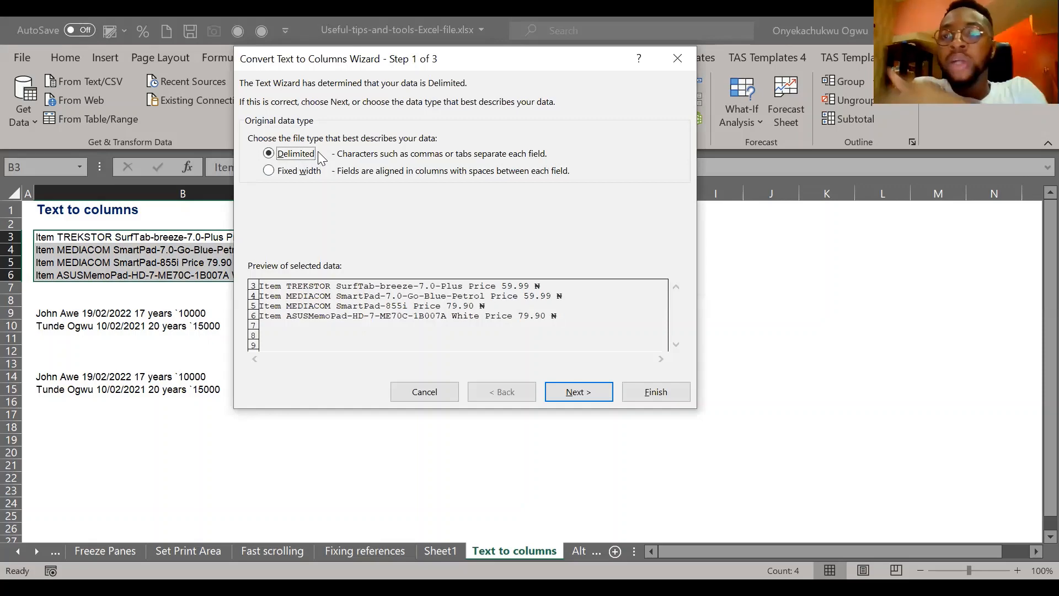
click(603, 386)
click(581, 394)
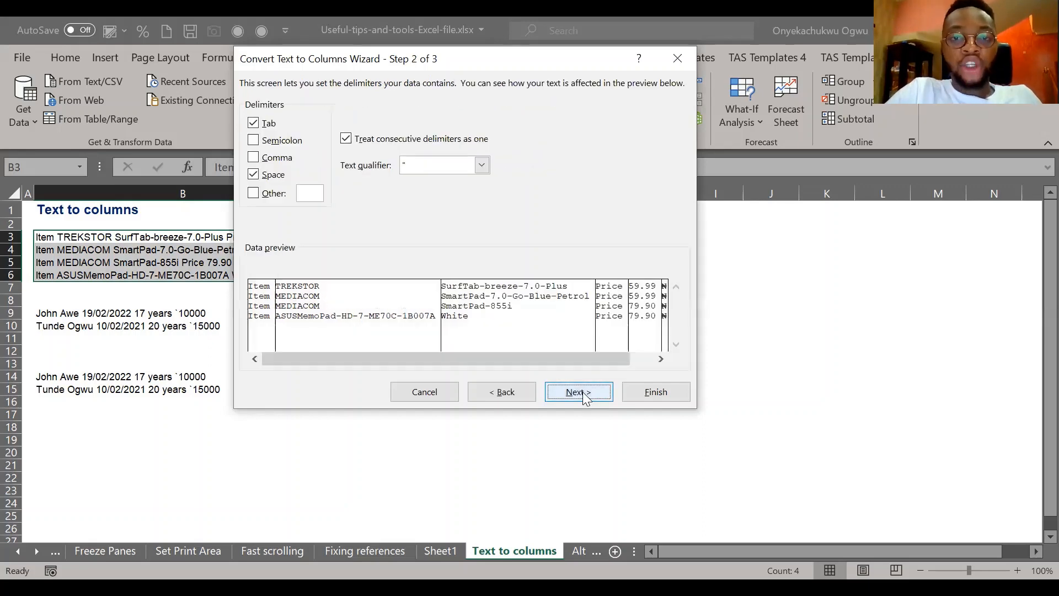
Step: Try the preview with the Space and Comma delimiters switched on and off, ending with Tab and Space selected
click(258, 176)
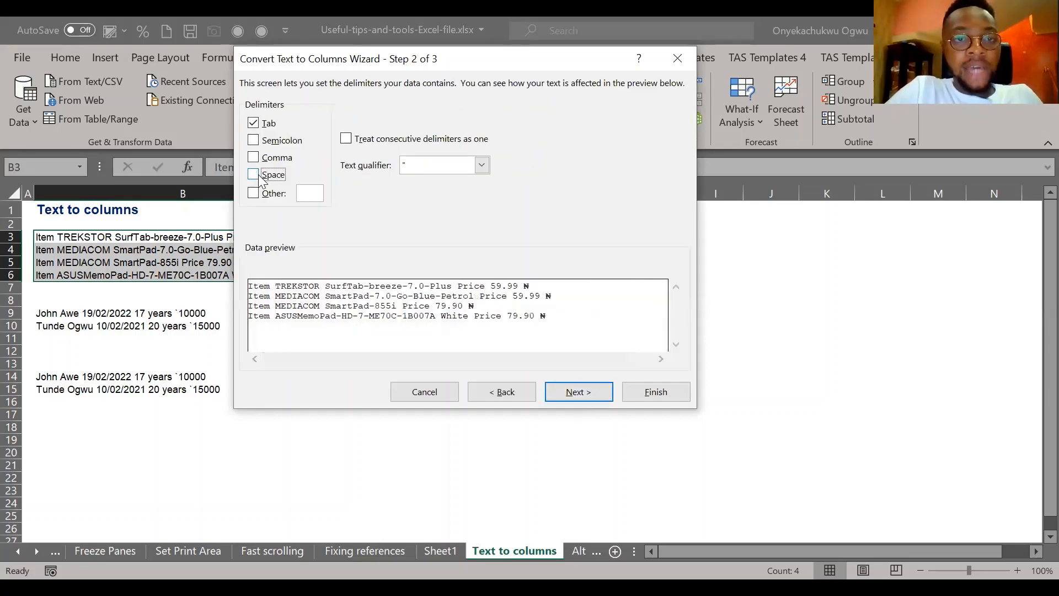
click(259, 178)
click(259, 176)
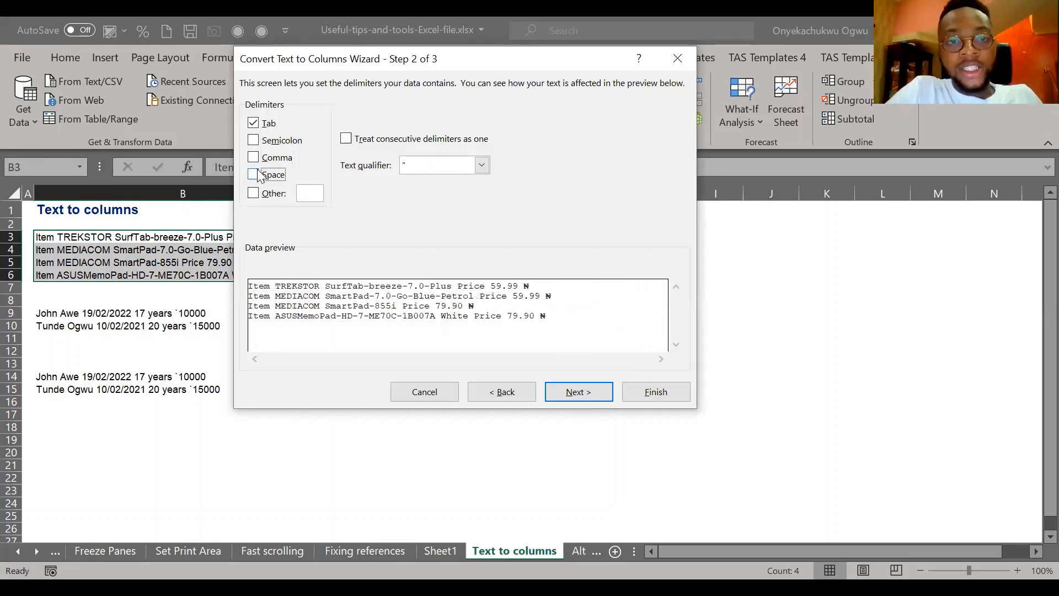
click(255, 161)
click(255, 159)
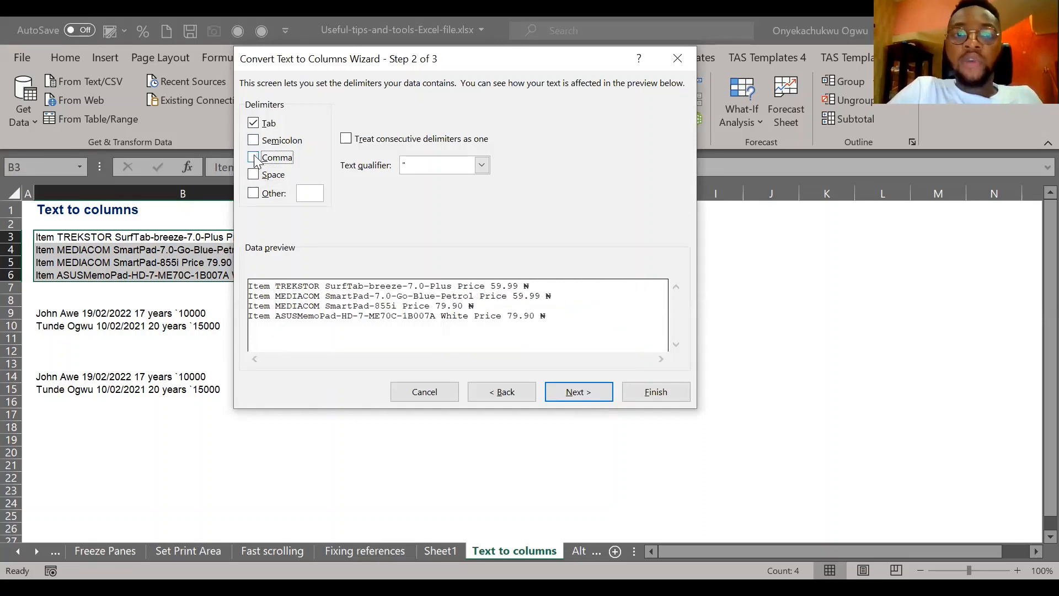
click(253, 175)
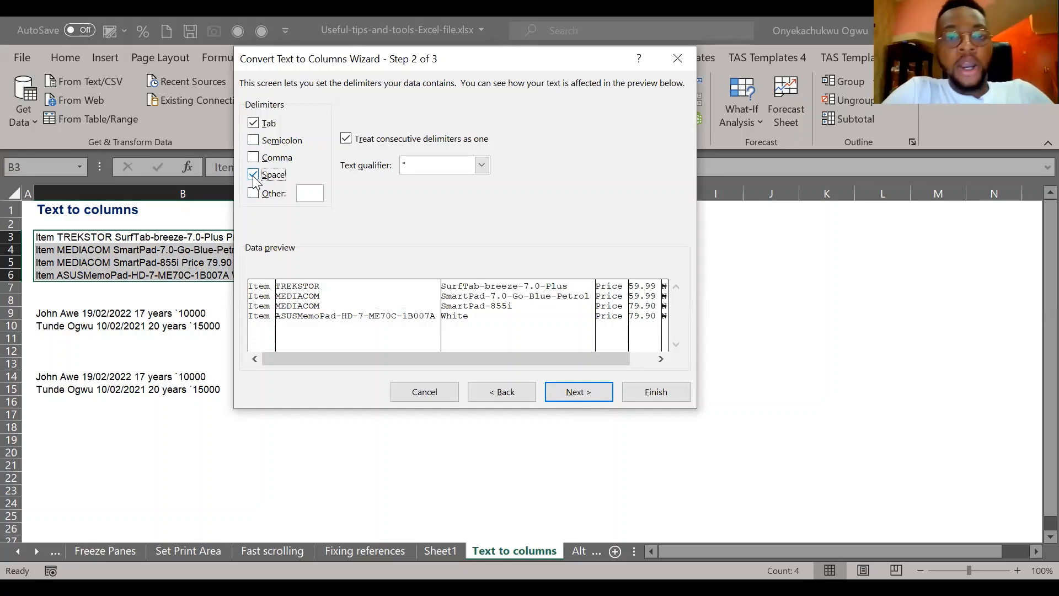
Step: Finish the item description split with the General column format at $B$3 and replace the existing data
click(579, 393)
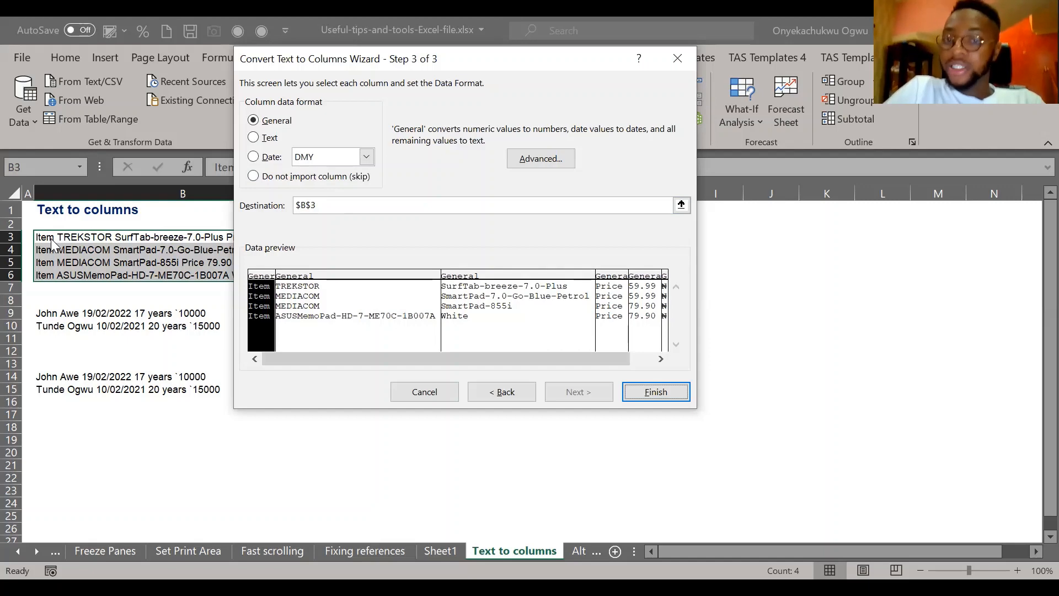
click(688, 394)
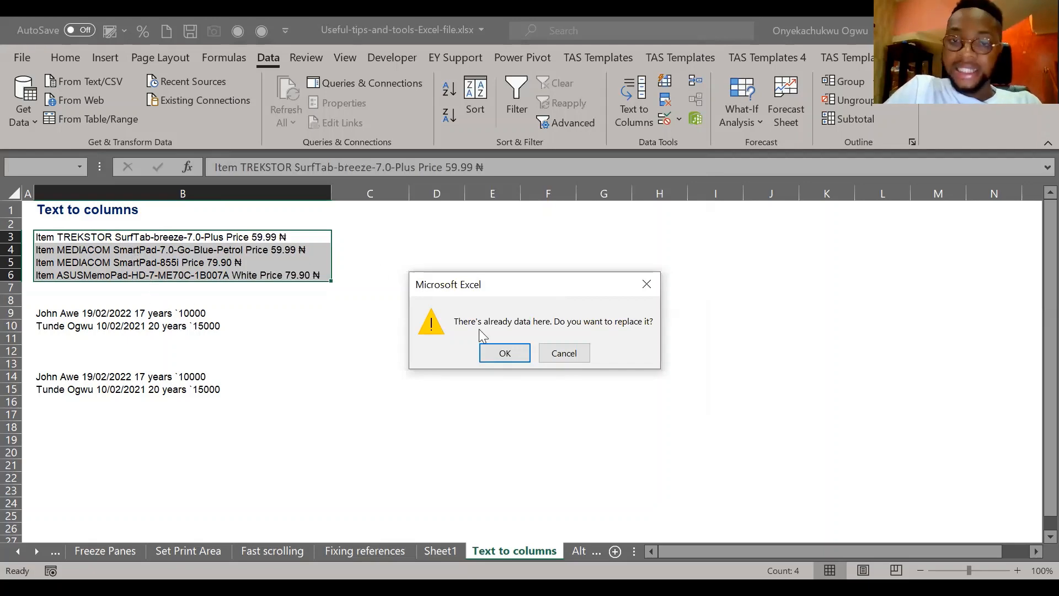
click(498, 351)
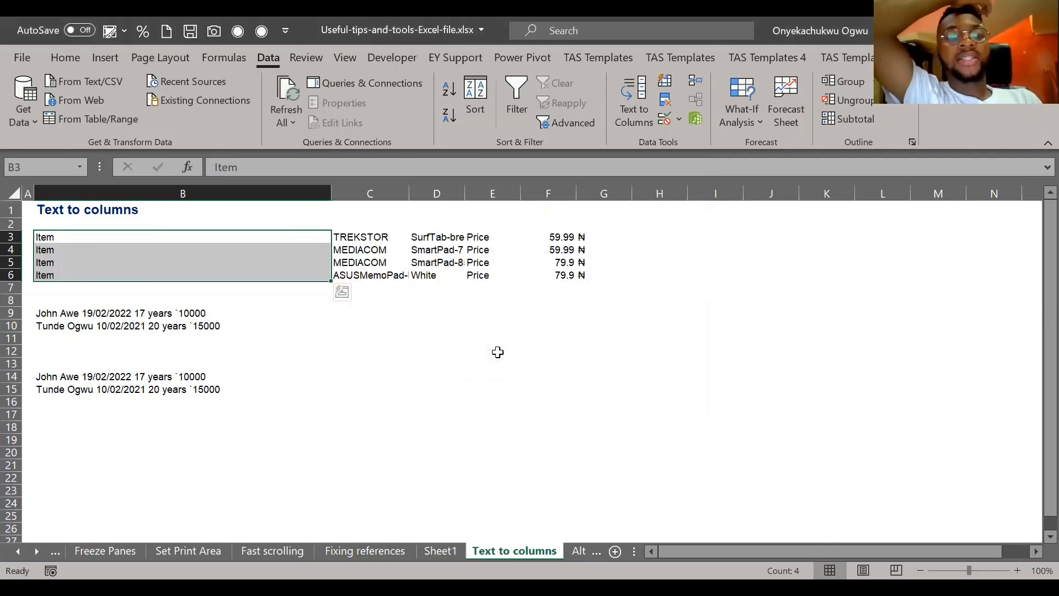
Step: Move the duplicate personal records from B14:B15 to B11:B12, directly below the originals
key(Down)
key(Down)
key(Down)
key(Down)
key(Down)
key(Down)
key(Down)
key(Down)
key(Down)
key(Down)
key(Down)
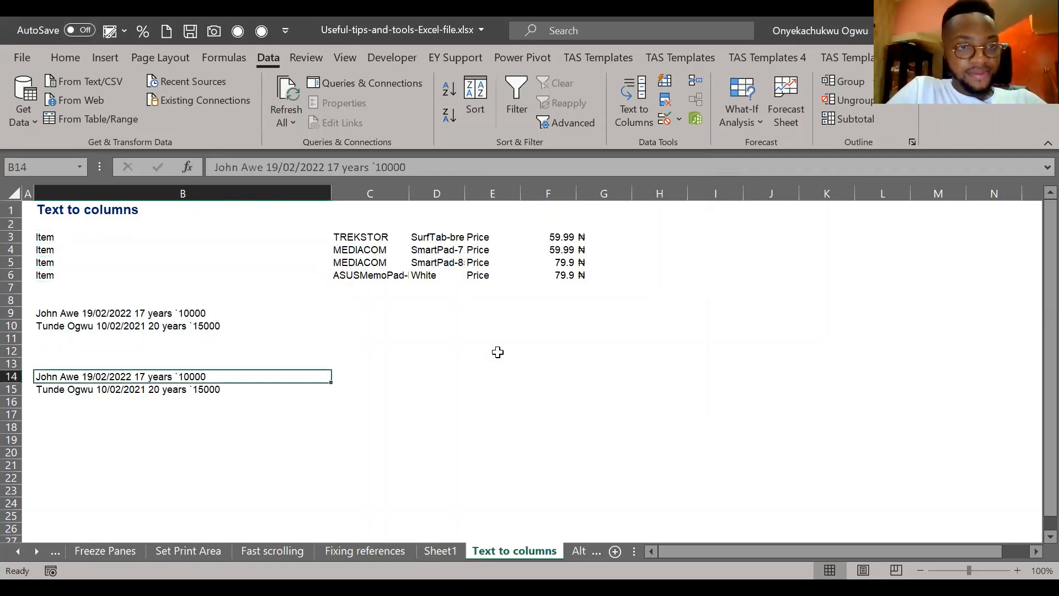
key(shift+Down)
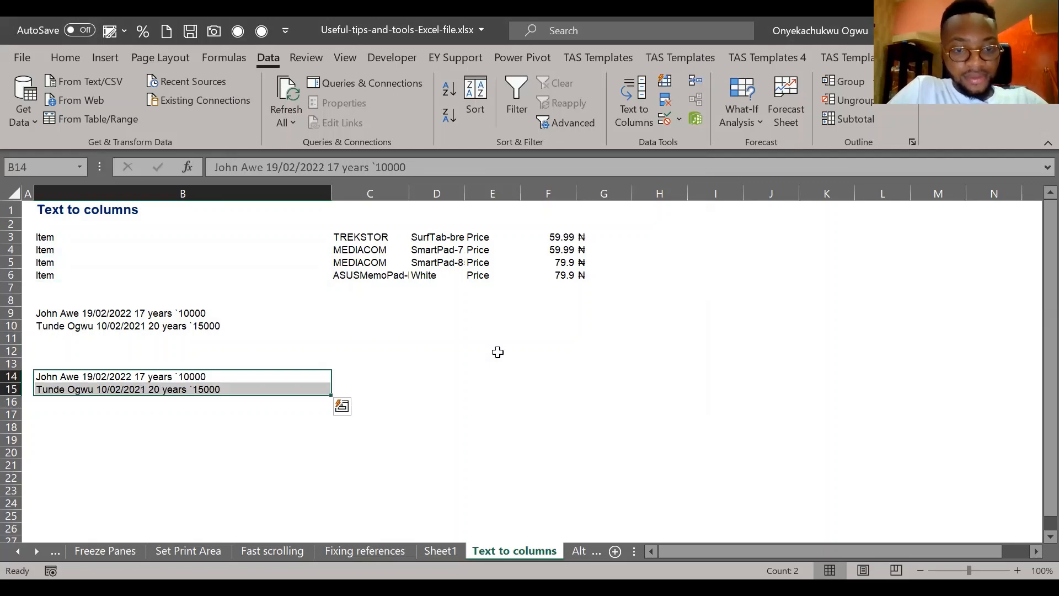
key(ctrl+c)
key(Up)
key(Up)
key(Up)
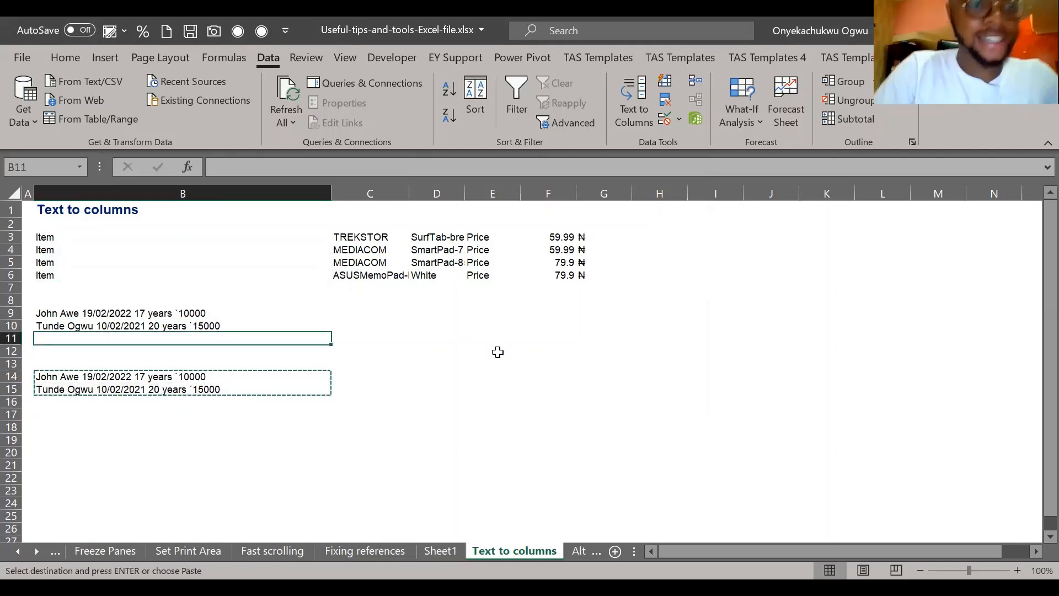
key(ctrl+v)
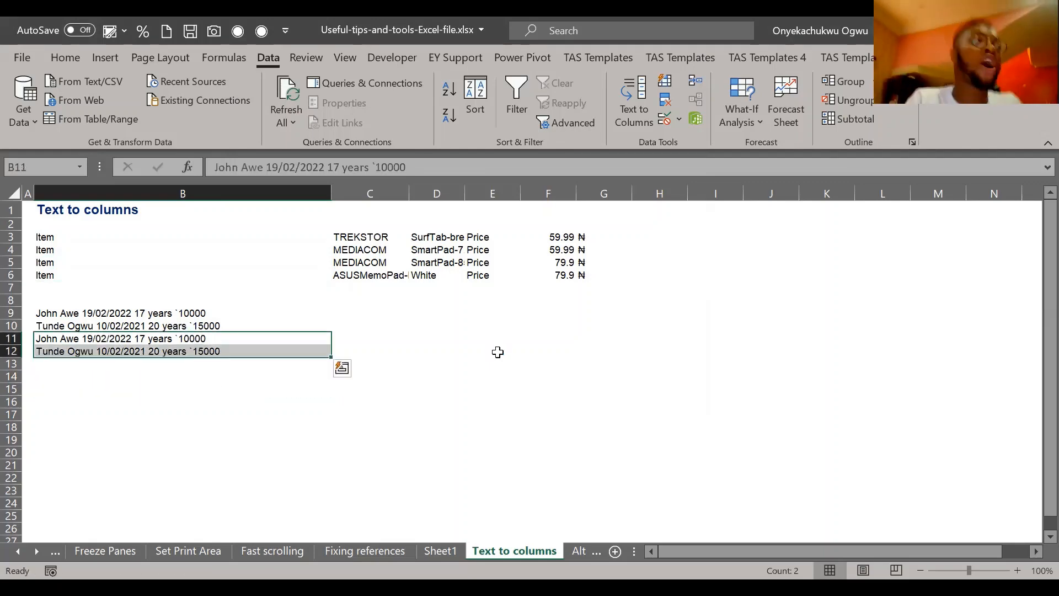
Step: Remove the backtick before the amount in the records in B9 and B10
key(Up)
key(Up)
key(Up)
key(Down)
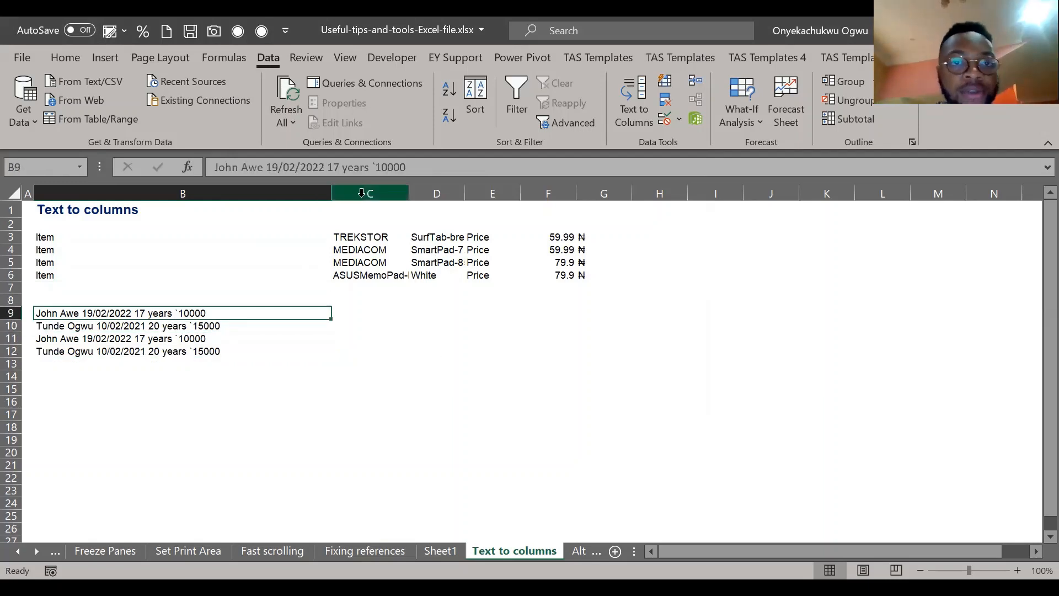
click(377, 167)
key(BackSpace)
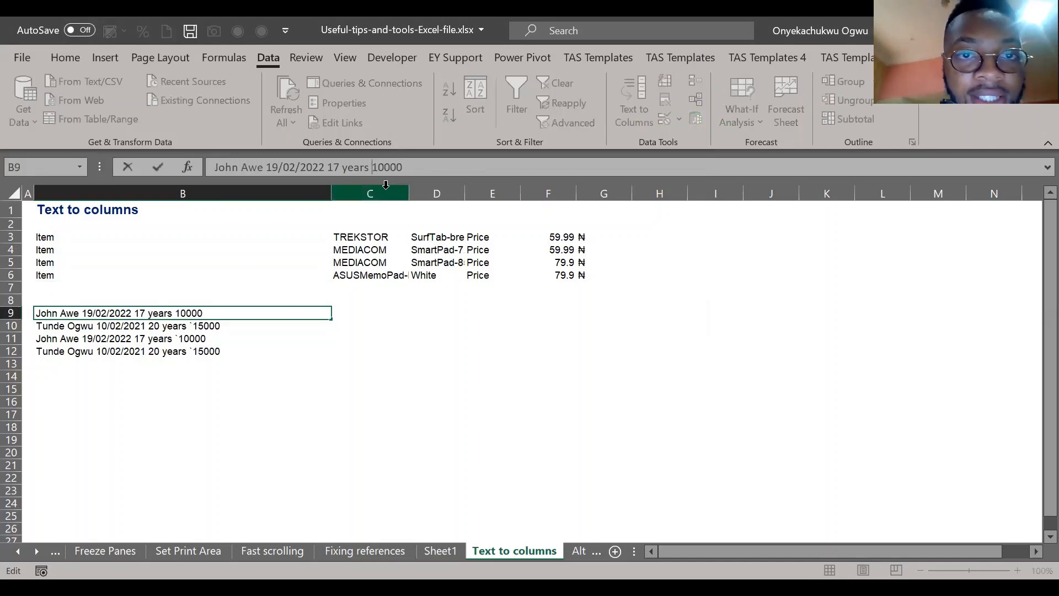
key(Return)
click(396, 168)
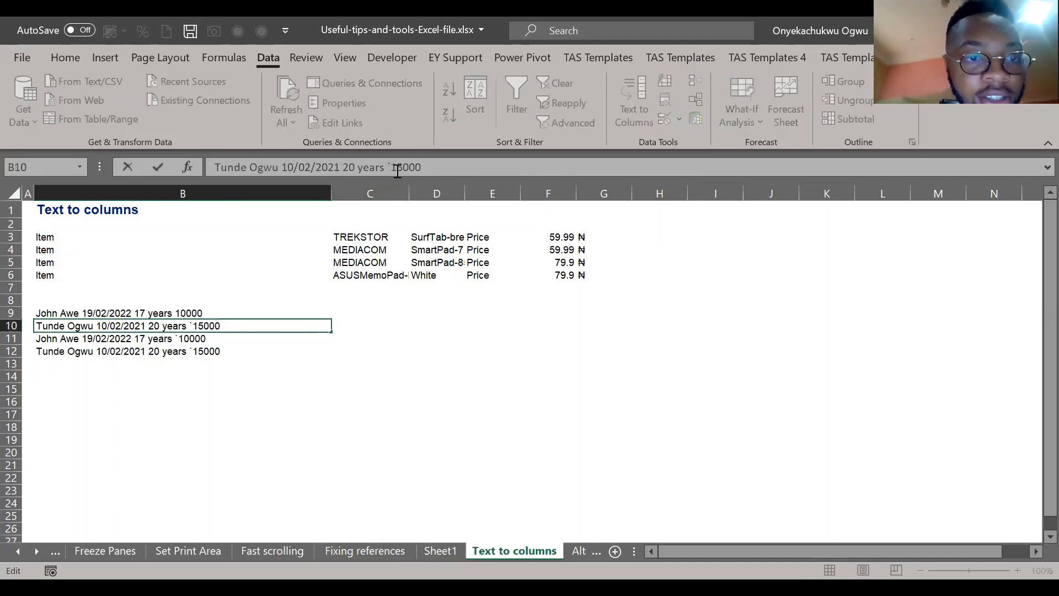
key(BackSpace)
key(Return)
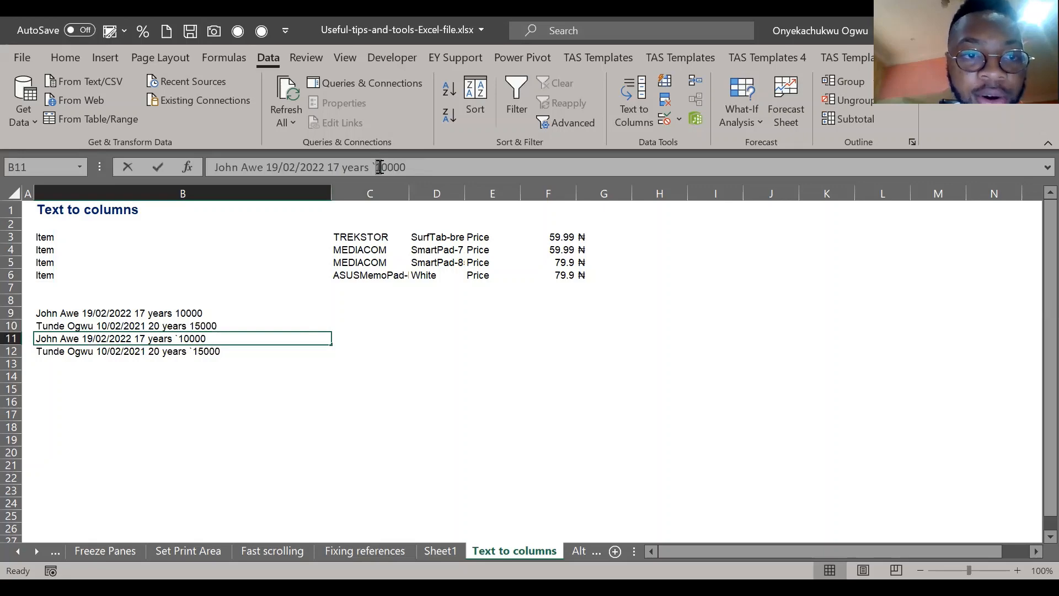
Step: Remove the backtick before the amount in the duplicate records in B11 and B12
click(380, 167)
key(BackSpace)
key(Return)
click(379, 166)
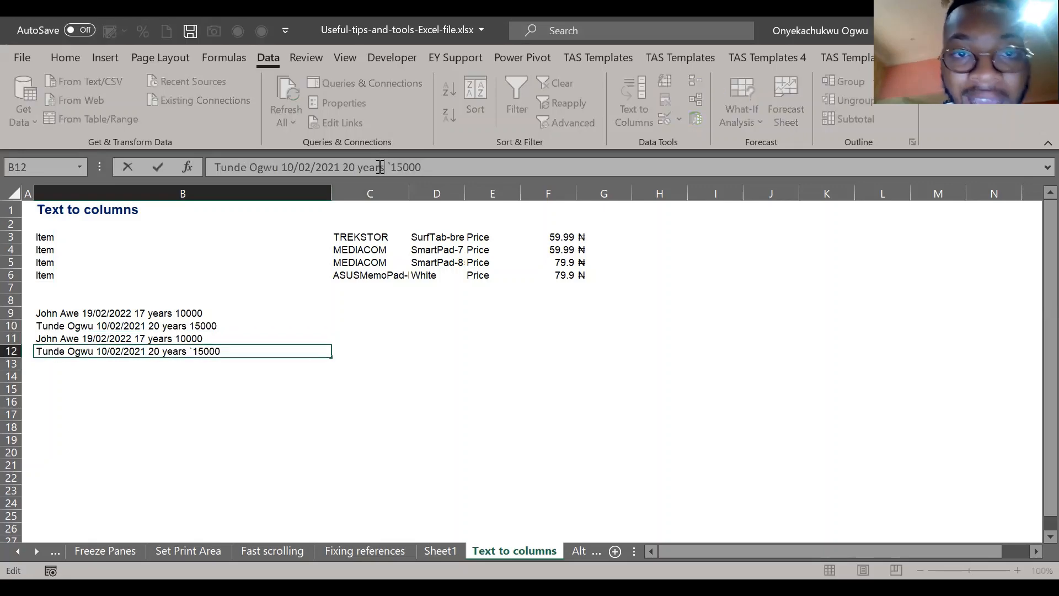
key(Right)
key(Right)
key(BackSpace)
key(Return)
Step: Enter the full name from the first record in C9 as a sample for extraction
key(Up)
key(Up)
key(Up)
key(Up)
key(Up)
key(Down)
key(Right)
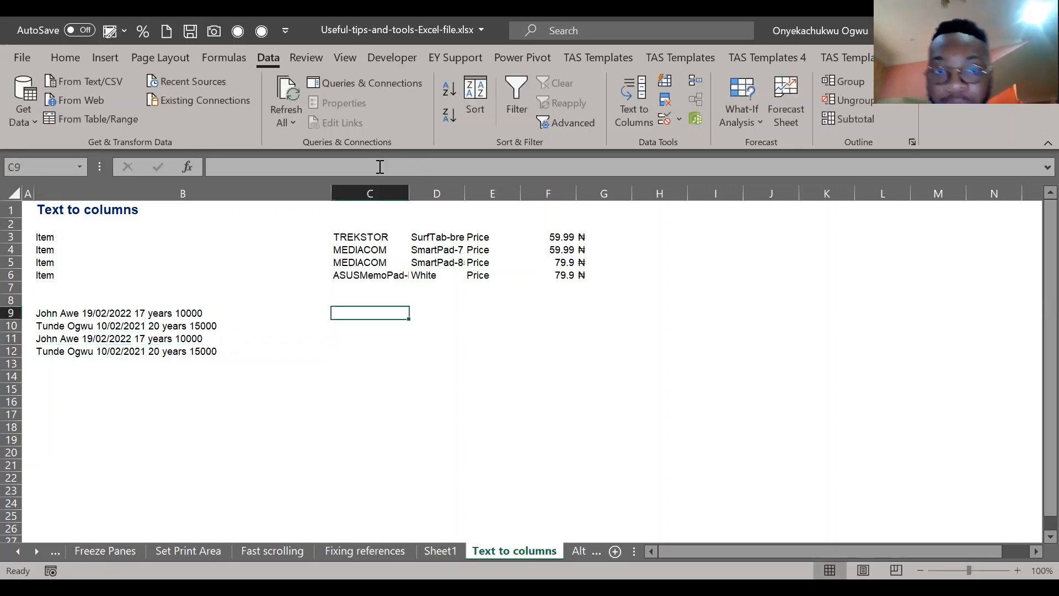
text(Joh)
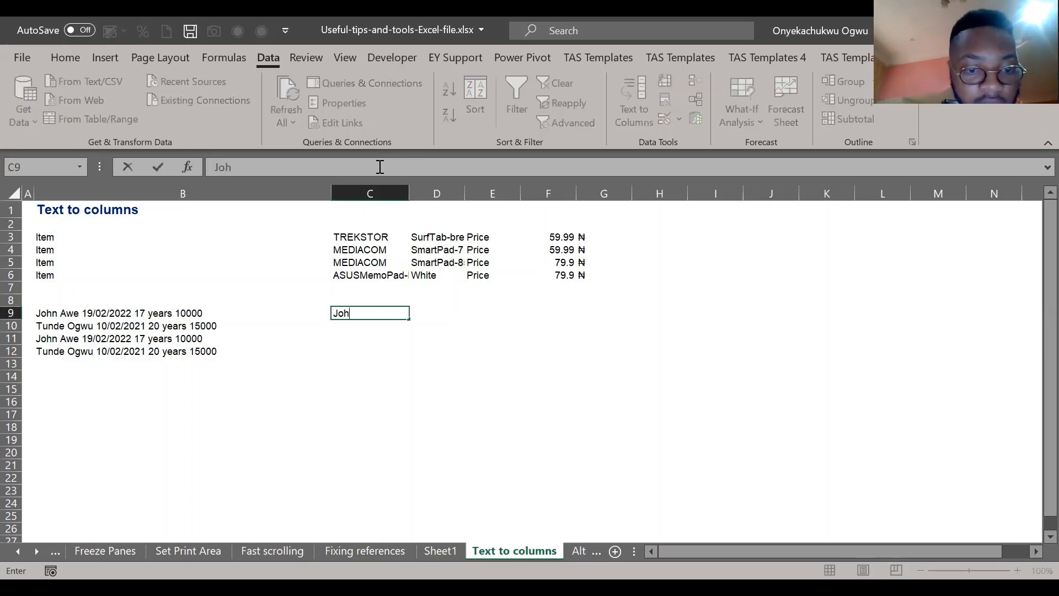
text(n Awe)
key(Tab)
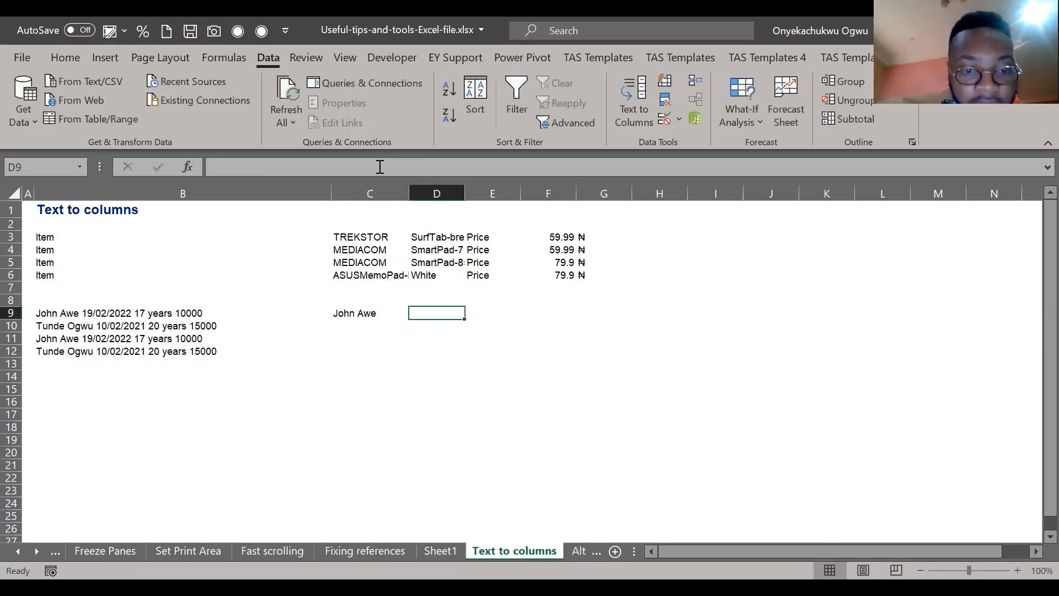
Step: Complete the sample row with 19/02/2022 in D9, 17 years in E9 and 10000 in F9
text(19)
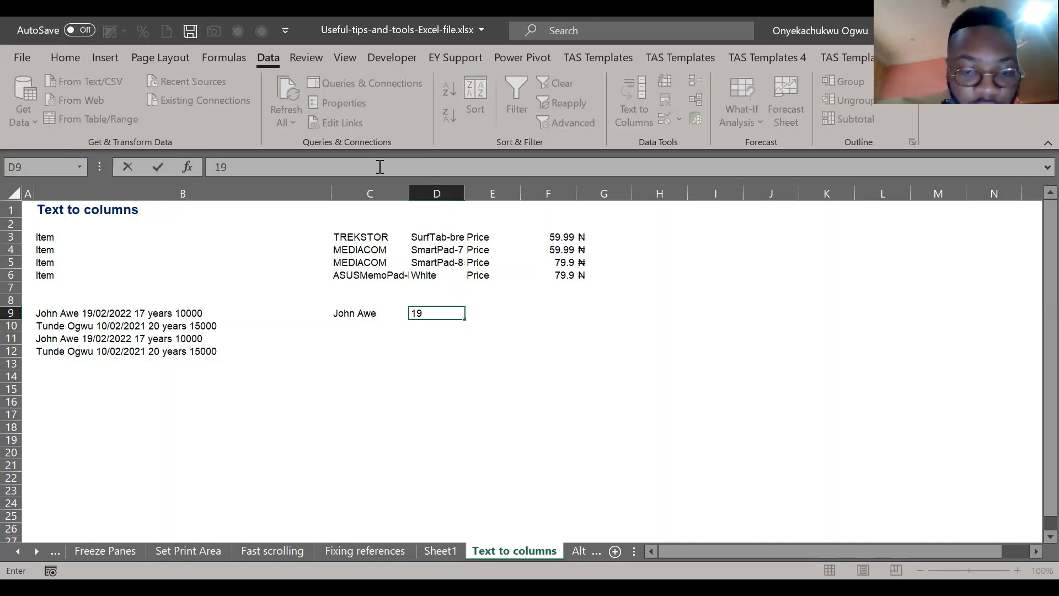
text(/02/2022)
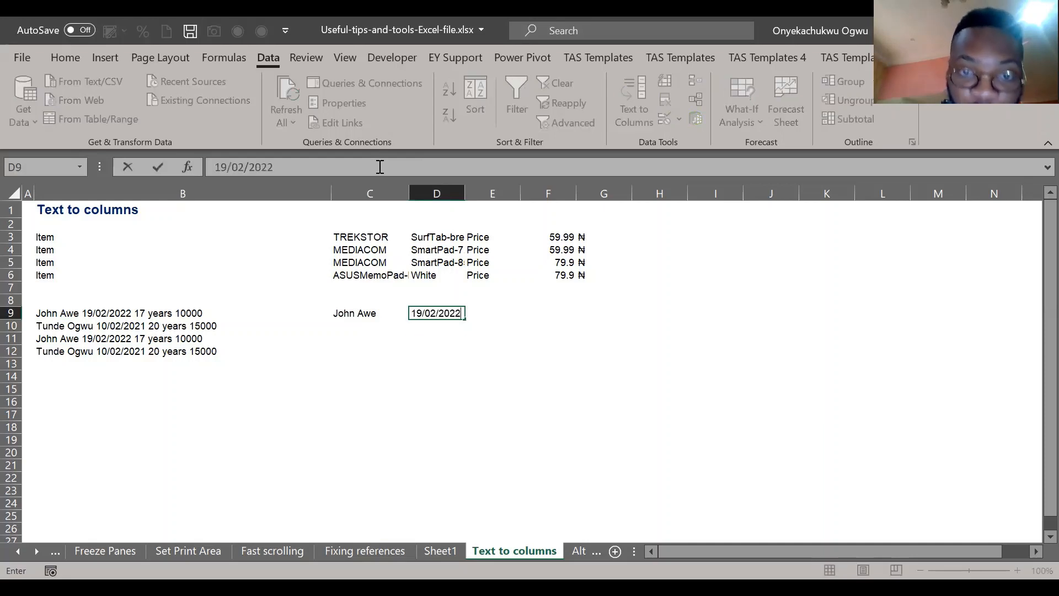
key(Tab)
text(17 )
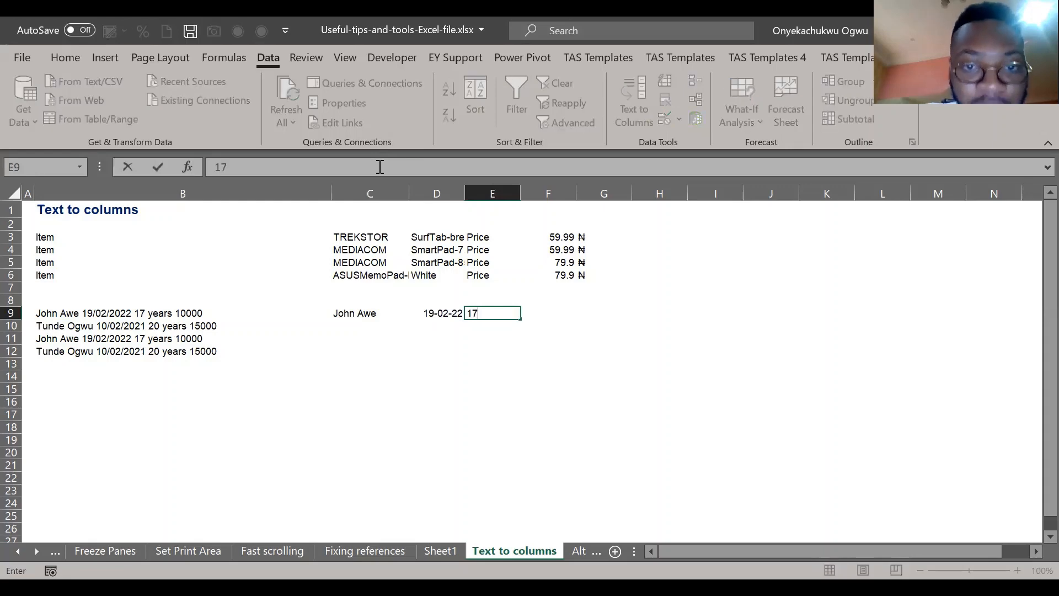
text(years)
key(Return)
key(Up)
key(Right)
text(10)
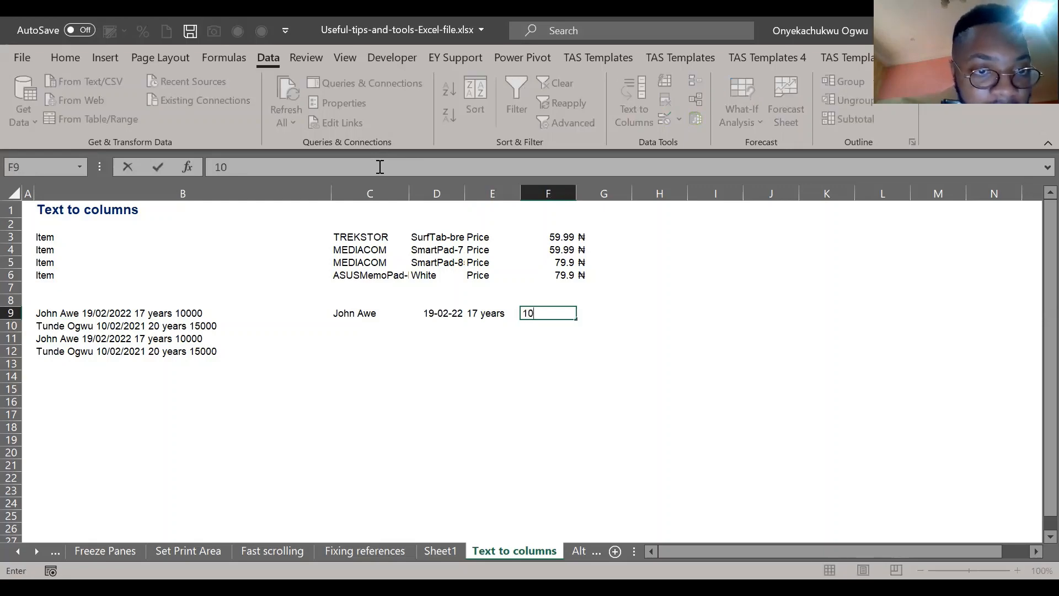
text(000)
key(Return)
Step: Try Flash Fill from C10 on the name column
key(Left)
key(Left)
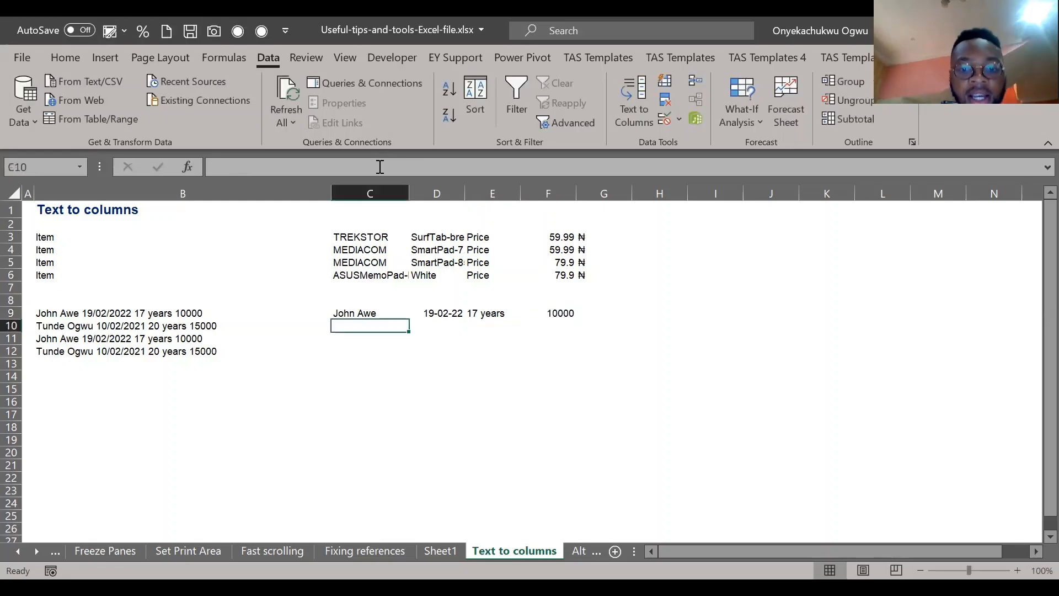
key(ctrl+e)
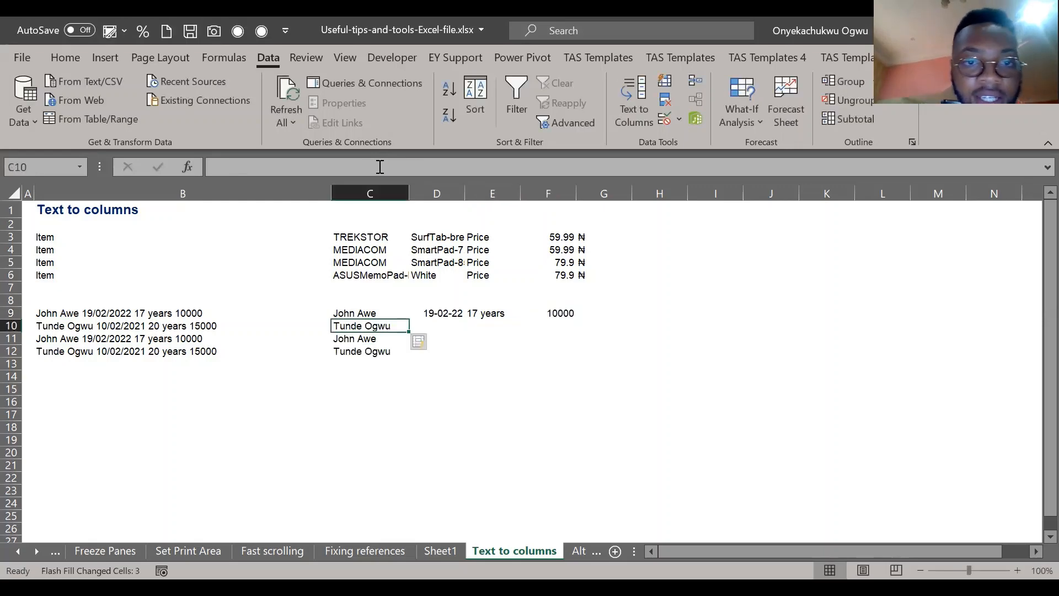
key(ctrl+z)
Step: Compare the combined record in B9 with the separated sample values across C9:F9
key(Up)
key(Down)
key(Right)
key(Up)
key(Up)
key(Left)
key(Down)
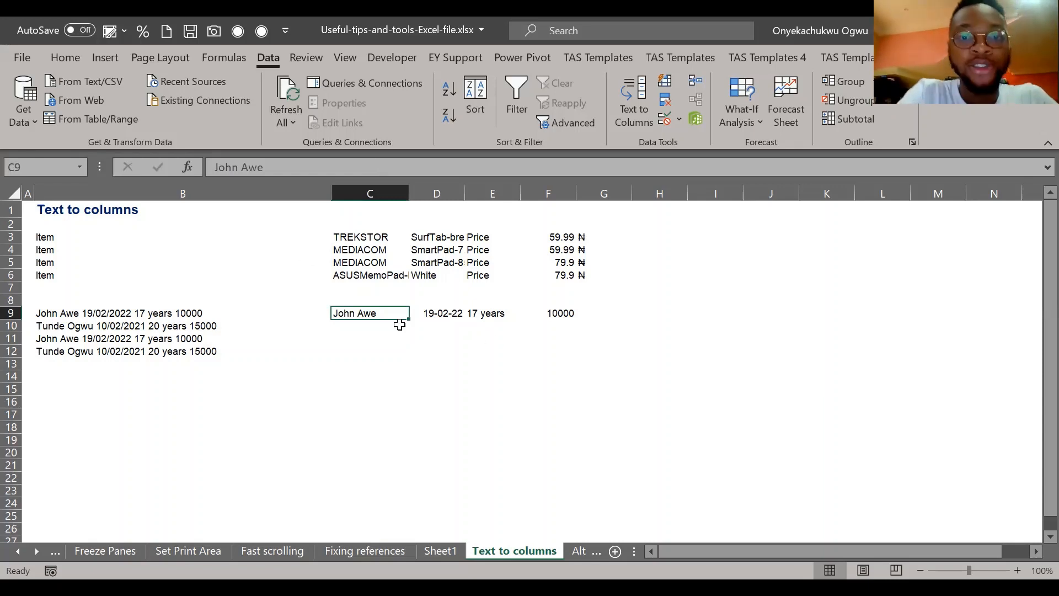
key(Right)
key(Right)
key(Right)
key(Left)
key(Left)
key(Left)
key(Left)
key(Left)
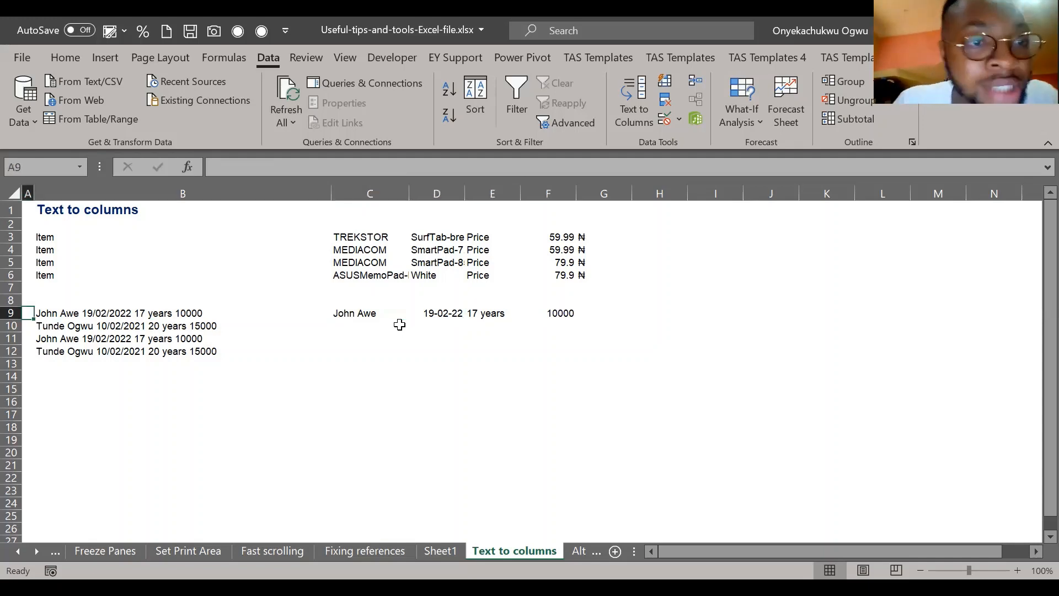
key(Right)
key(Down)
key(Right)
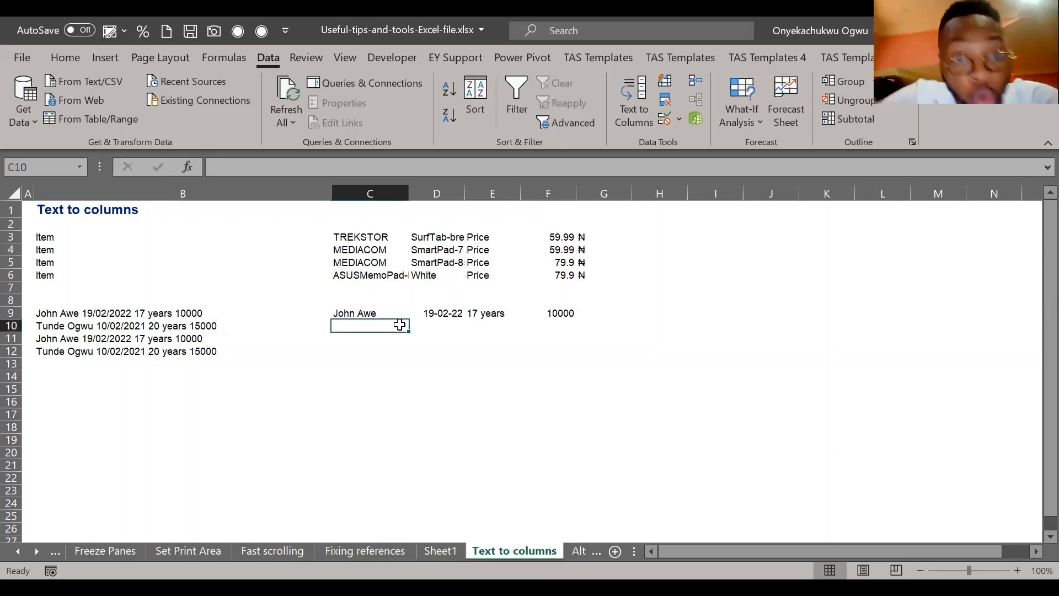
key(Left)
key(Right)
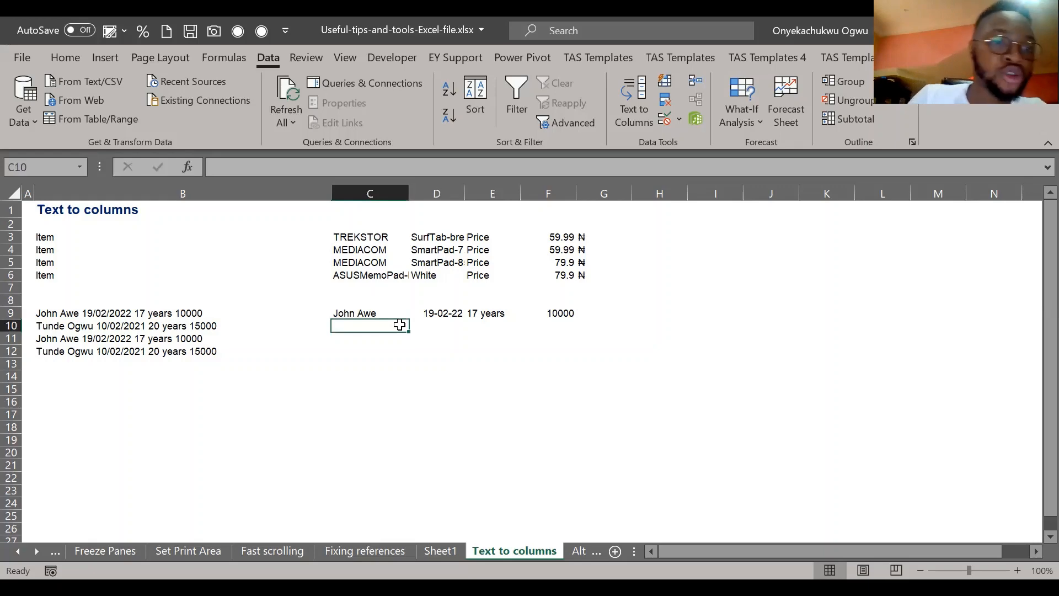
key(Left)
key(Up)
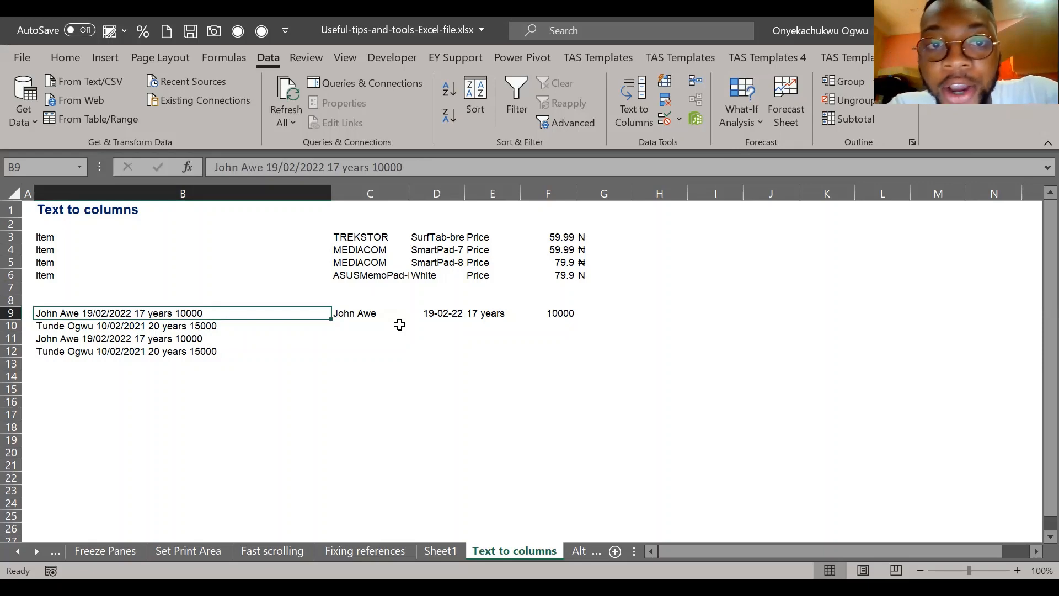
key(Right)
key(Right)
key(Left)
key(Right)
key(Right)
key(Right)
key(Right)
key(Left)
key(Left)
key(Left)
key(Left)
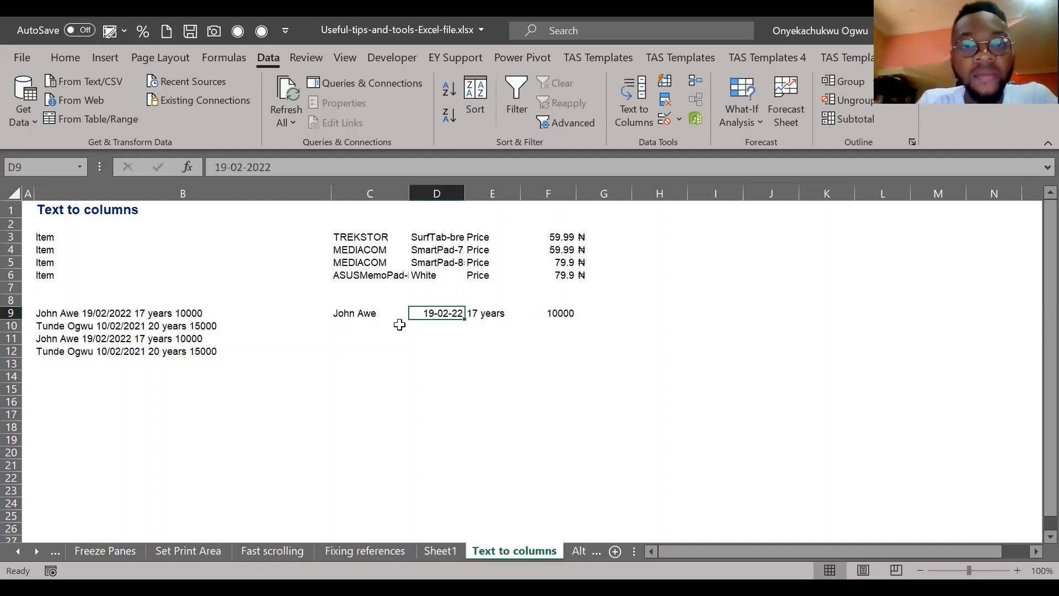
key(Down)
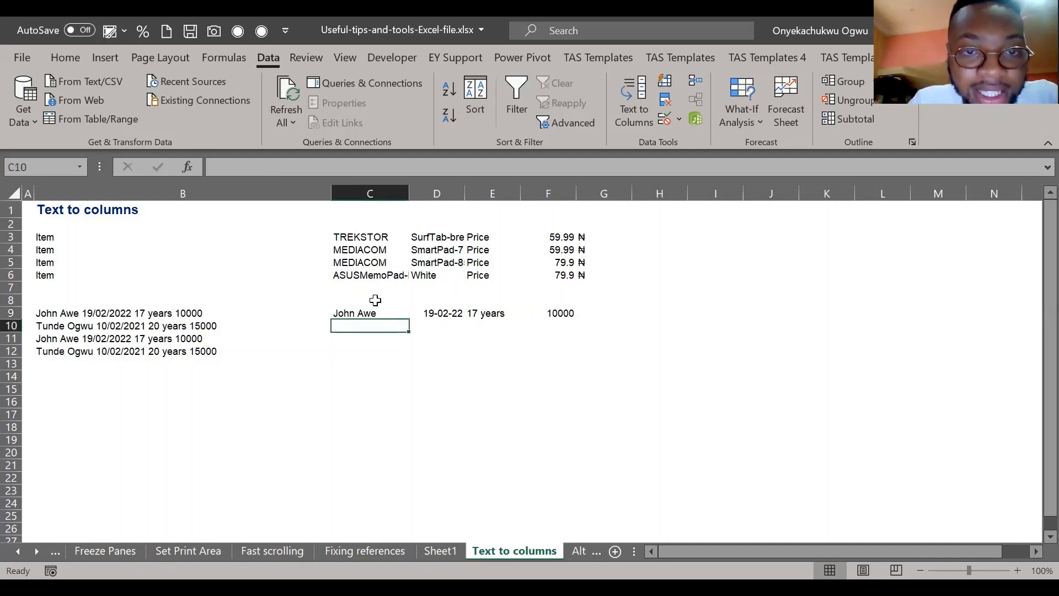
Step: Add a bold note reading Ctrl + E in cell I6
click(720, 277)
text(Ctrl )
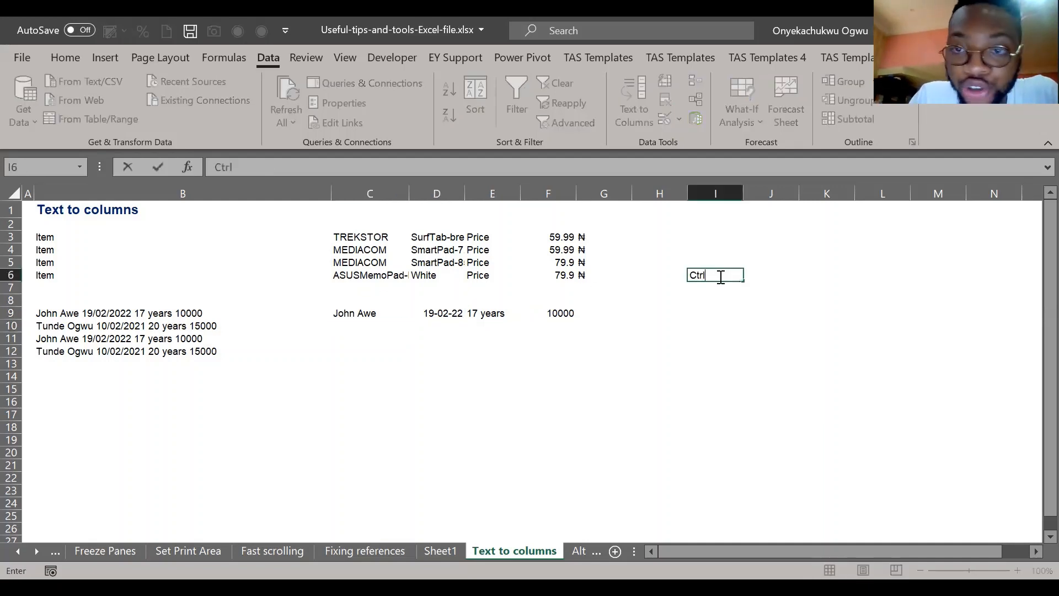
text(+ e)
key(ctrl+Return)
key(ctrl+b)
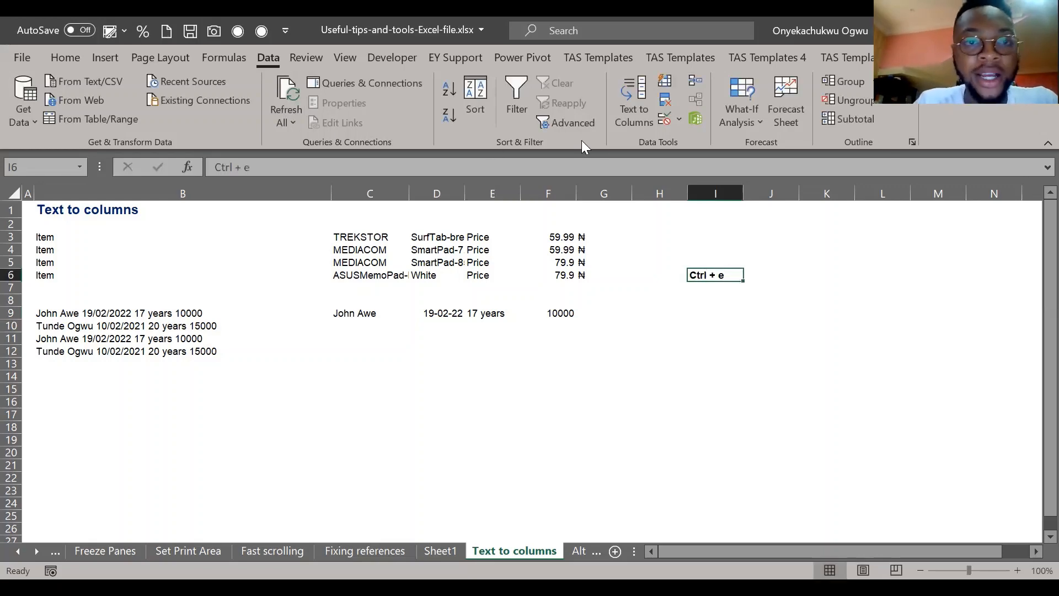
click(338, 166)
key(BackSpace)
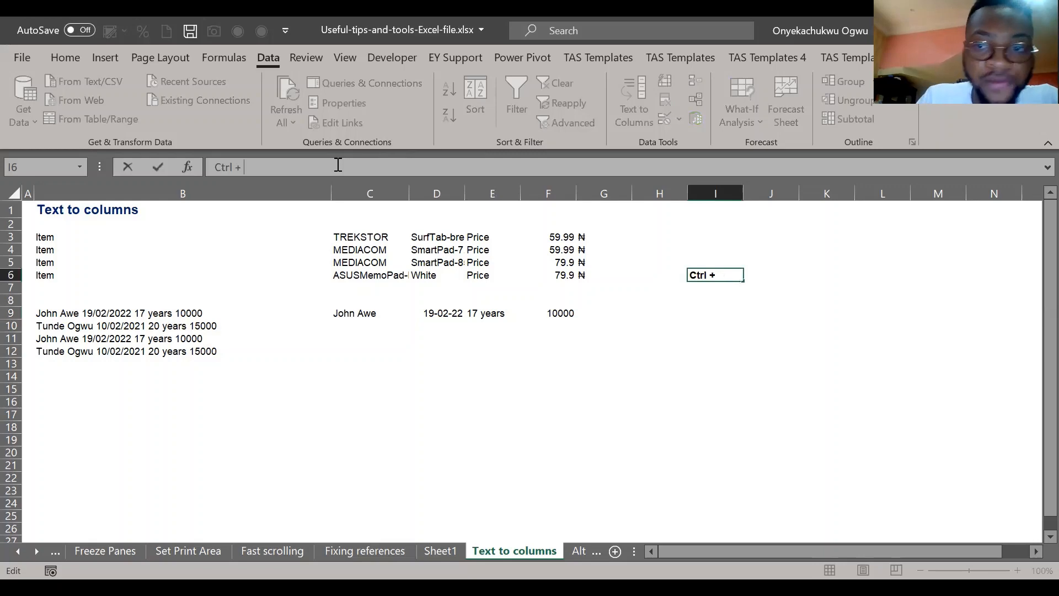
text(E)
Step: Flash Fill the name column from C10 down, following the sample in C9
click(358, 328)
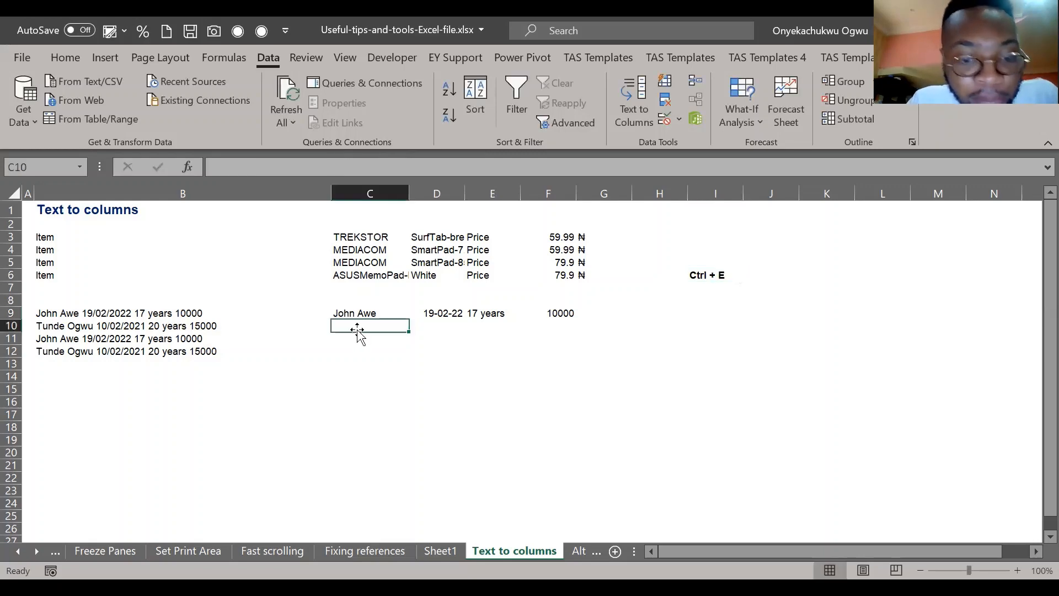
key(ctrl+e)
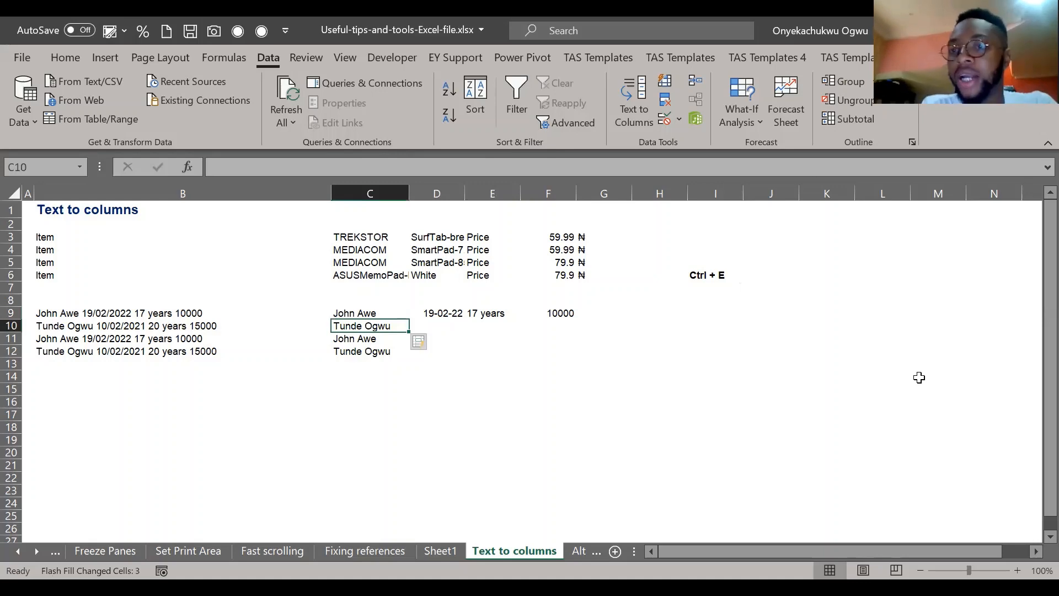
key(Up)
key(Down)
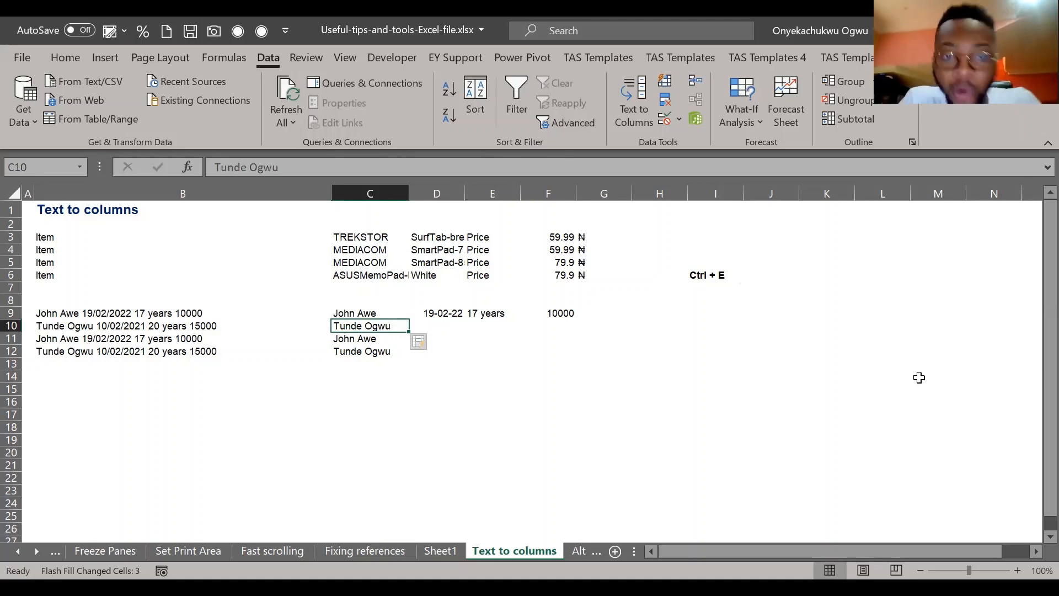
Step: Flash Fill the date, age and amount columns in D10:F12 from the samples in row 9
key(Right)
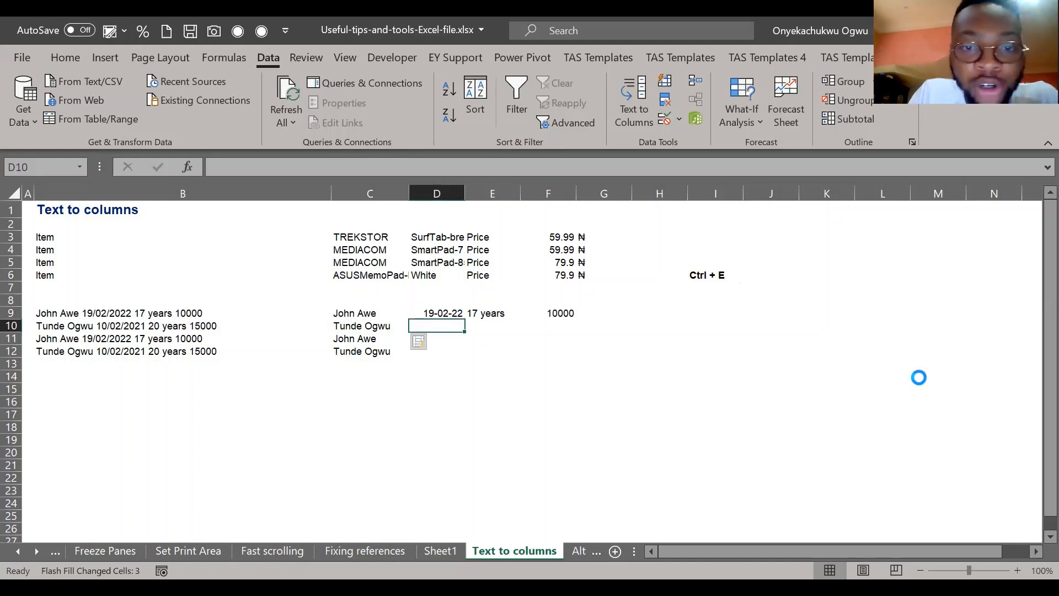
key(ctrl+e)
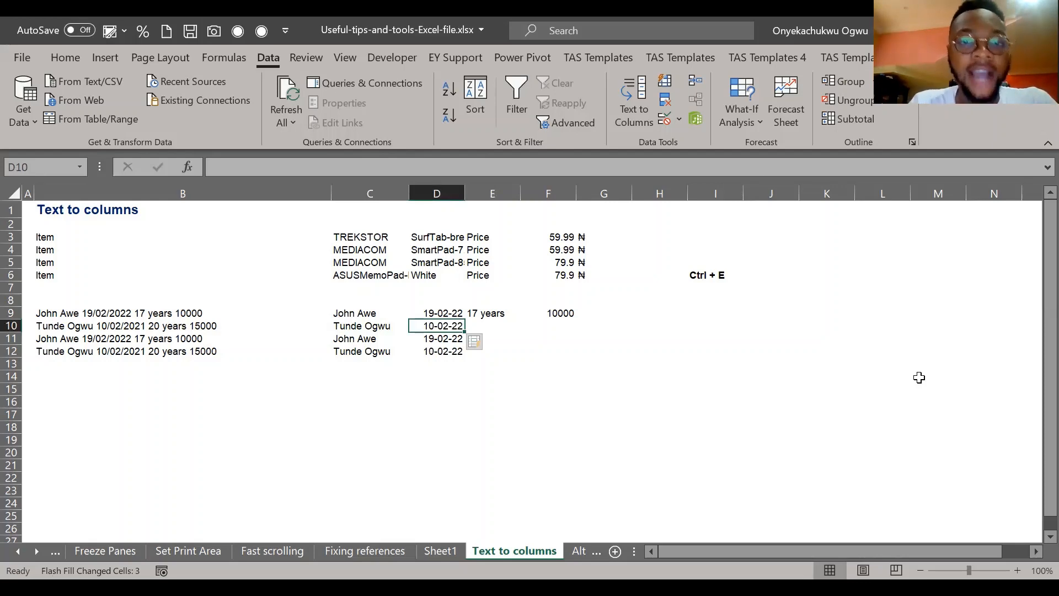
key(Right)
key(ctrl+e)
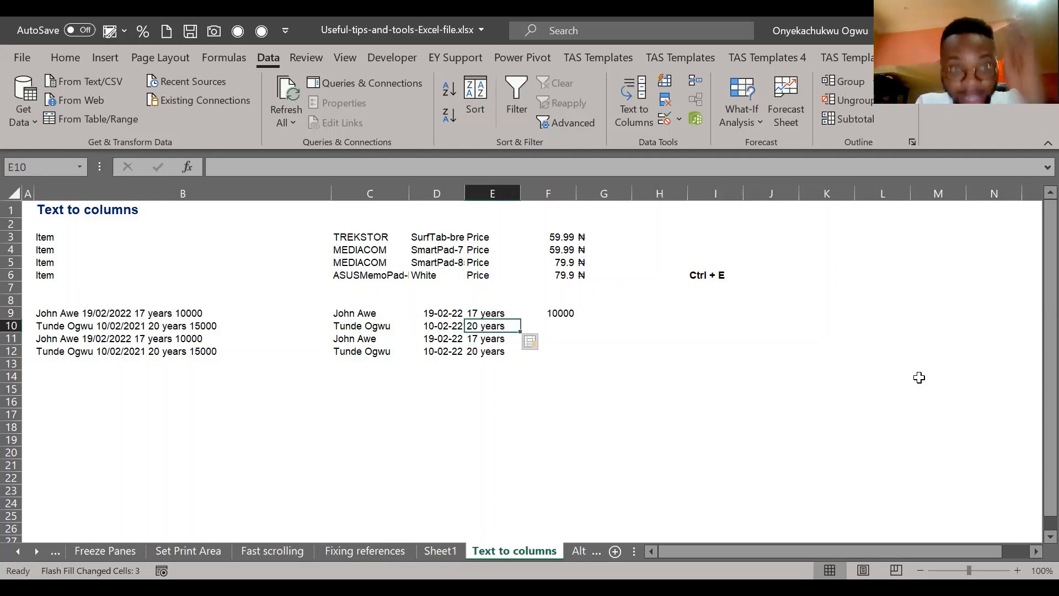
key(Right)
key(ctrl+e)
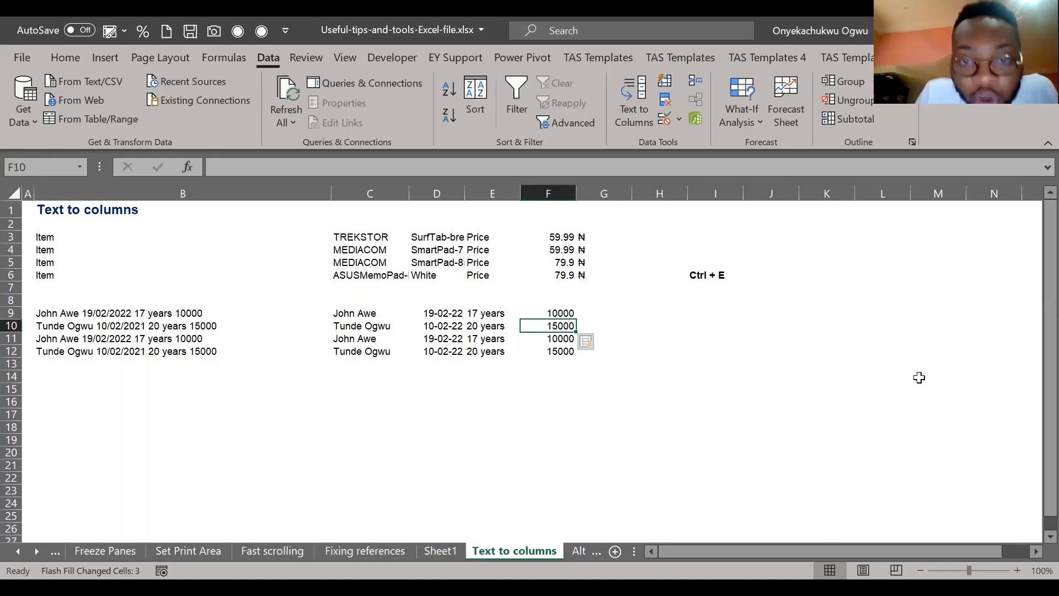
key(Left)
key(Up)
key(Left)
key(Left)
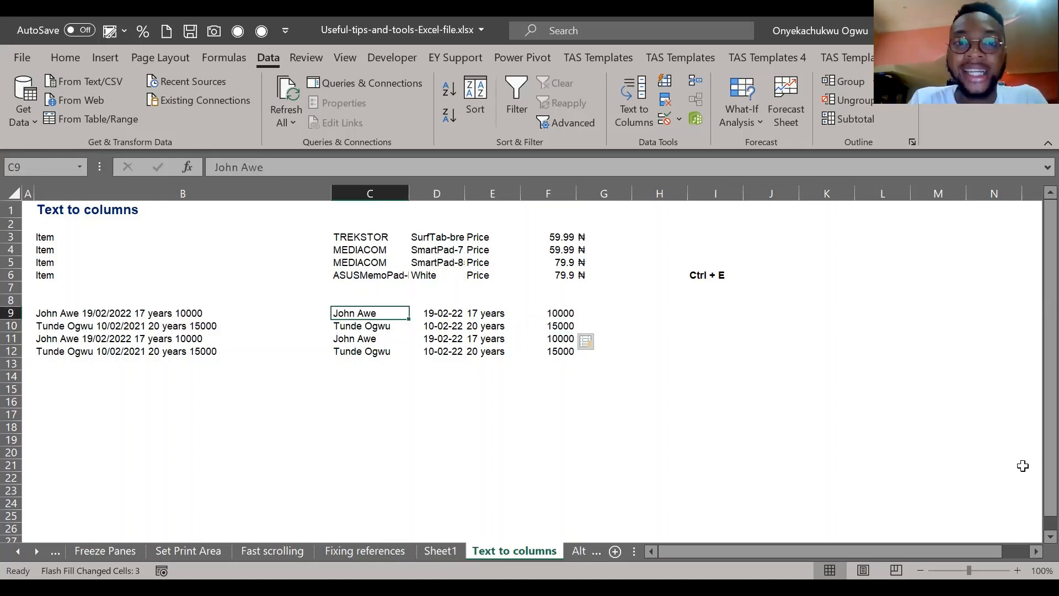
Step: Switch to the Alt +enter worksheet and keep the two-line EBITDA FY13 cell B7 selected
click(471, 563)
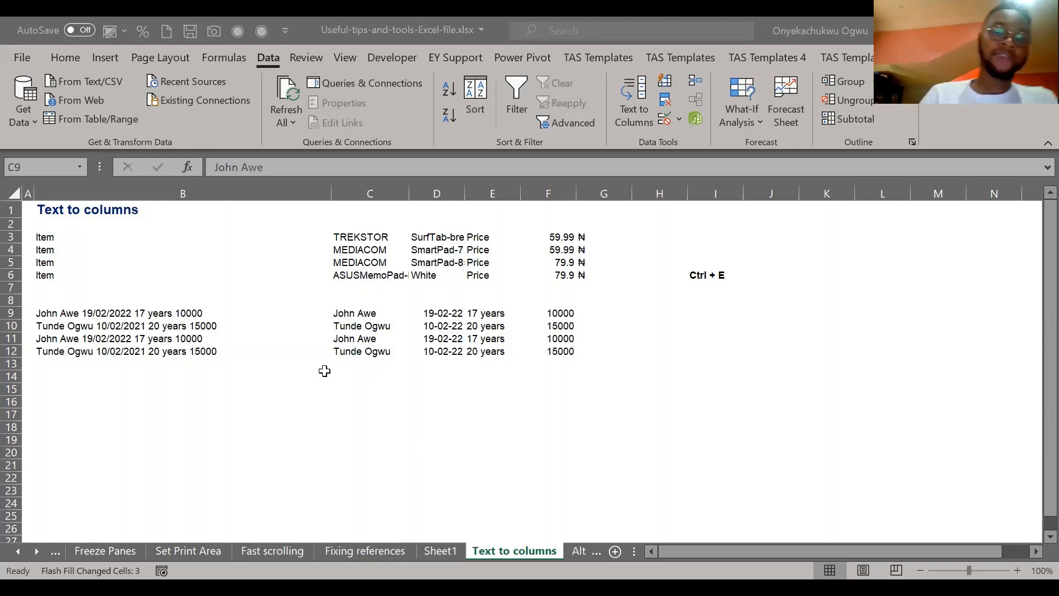
click(326, 373)
key(ctrl+Page_Down)
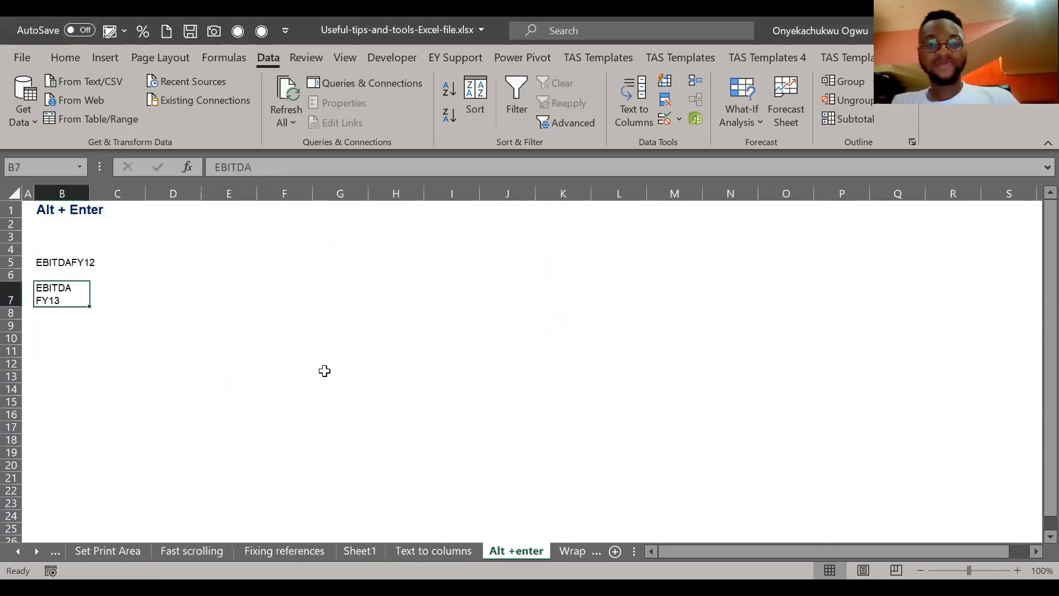
key(Up)
key(Down)
key(Down)
key(Up)
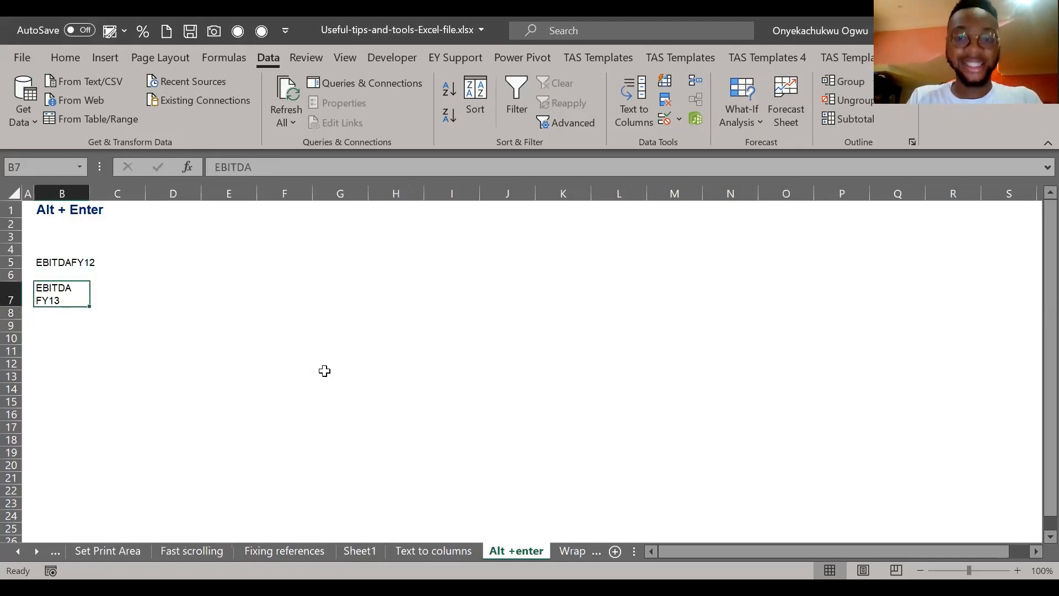
Step: Look through the worksheets that follow Alt +enter, including Wrap text, Sort data and Select special
key(ctrl+Page_Down)
key(Up)
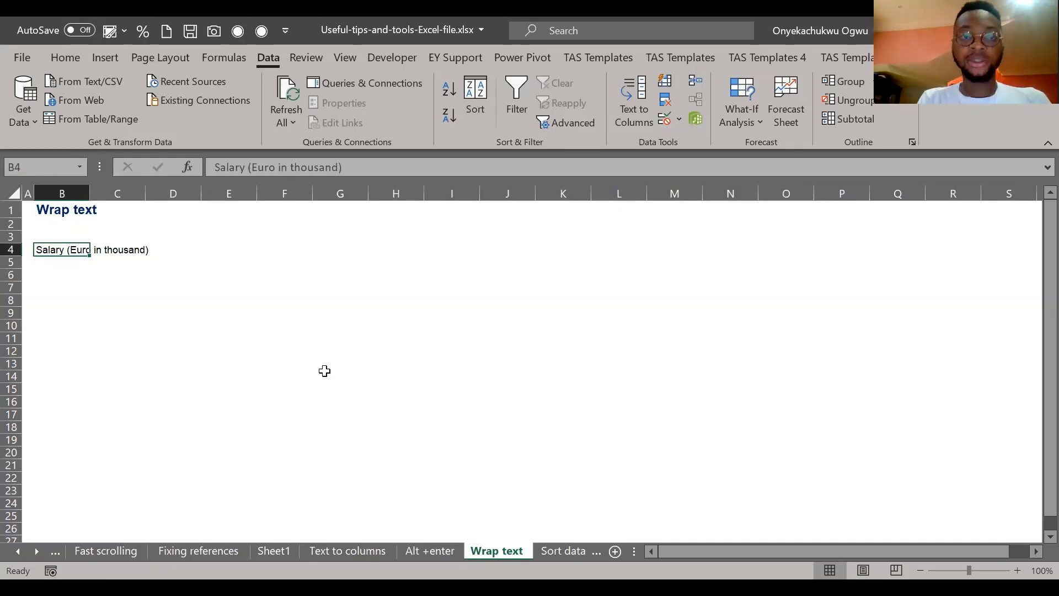
key(ctrl+Page_Down)
key(ctrl+Page_Down)
key(ctrl+Page_Down)
key(ctrl+Page_Down)
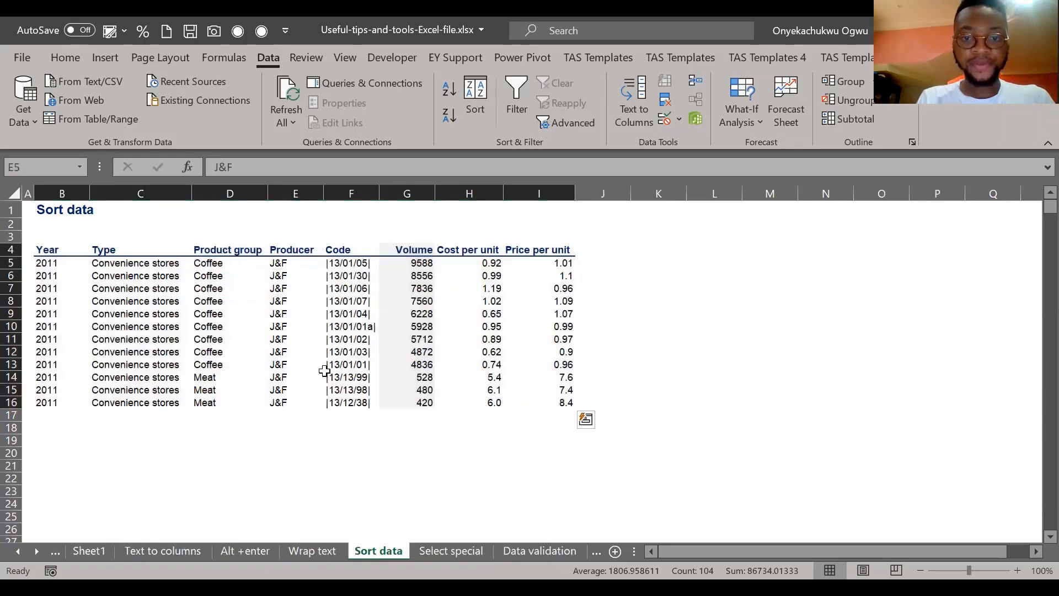
key(ctrl+Page_Down)
key(ctrl+Page_Up)
key(ctrl+Page_Up)
key(ctrl+Page_Up)
key(ctrl+Page_Up)
key(ctrl+Page_Up)
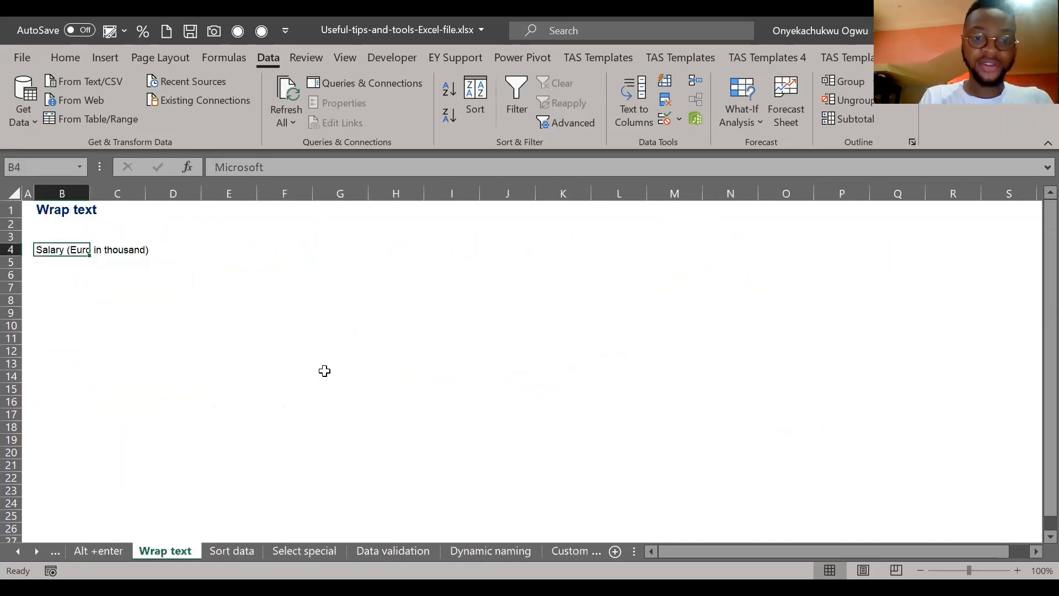
key(ctrl+Page_Down)
key(ctrl+Page_Down)
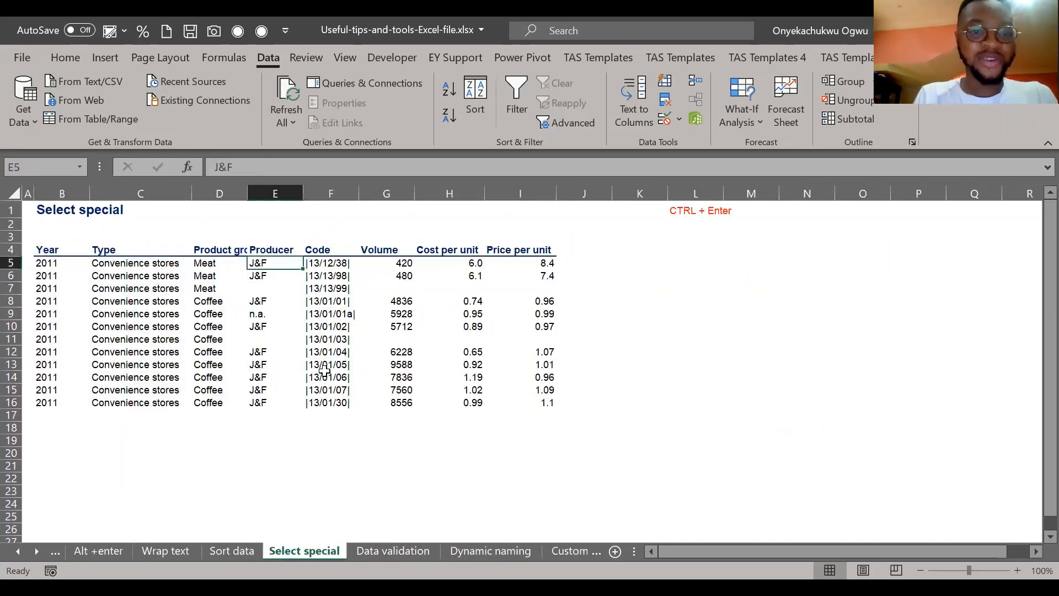
Step: Switch to the Sort data worksheet and select cell E5 in the Producer column
key(ctrl+Page_Up)
key(Down)
key(Down)
key(Down)
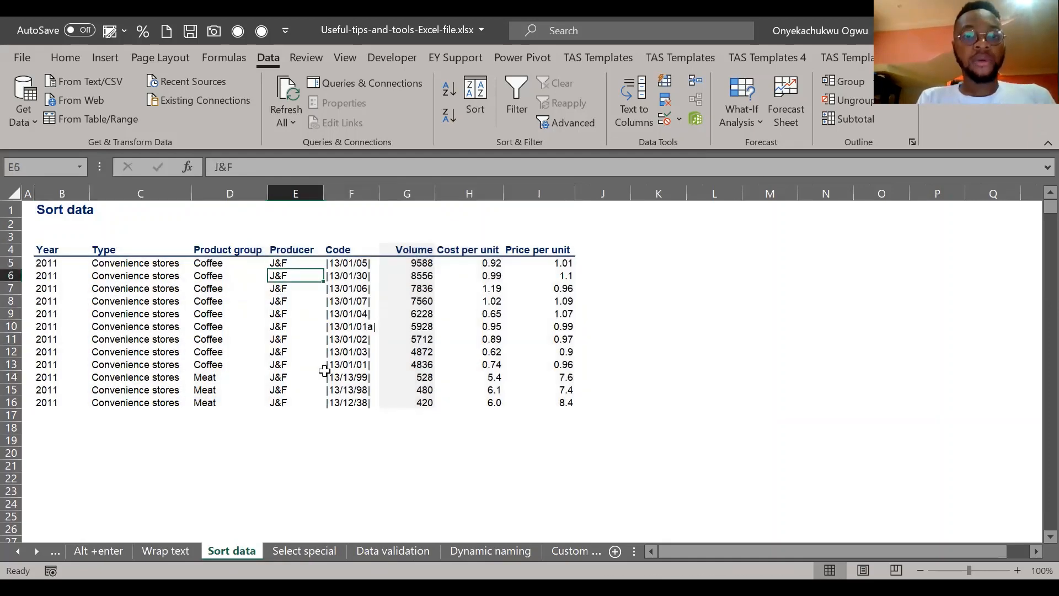
key(Up)
key(Up)
key(Up)
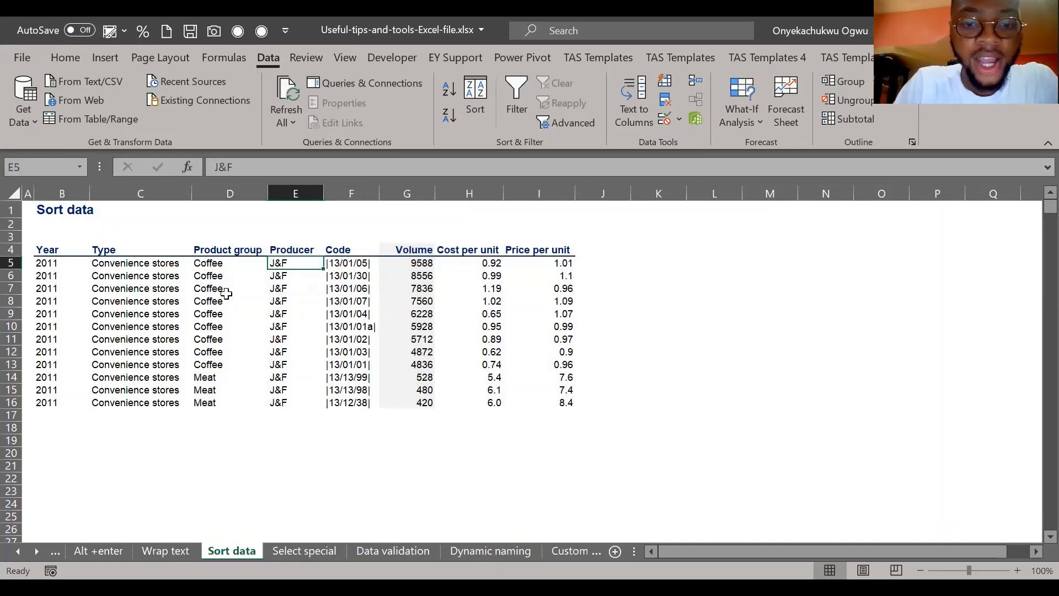
Step: Filter the table's Product group column to show only Meat, and remove the header filters again
key(ctrl+shift+l)
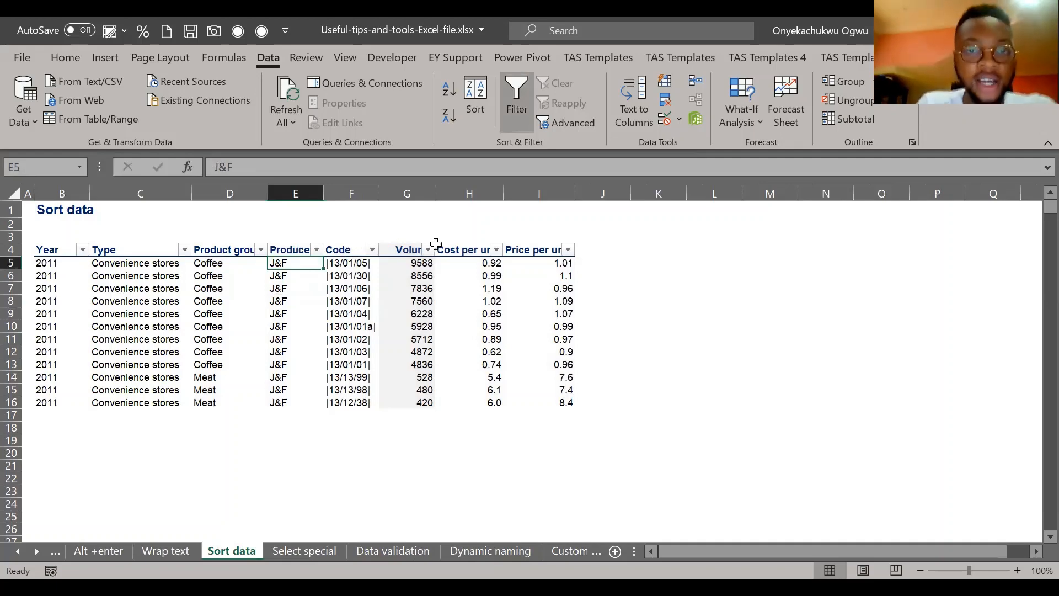
click(261, 249)
click(76, 417)
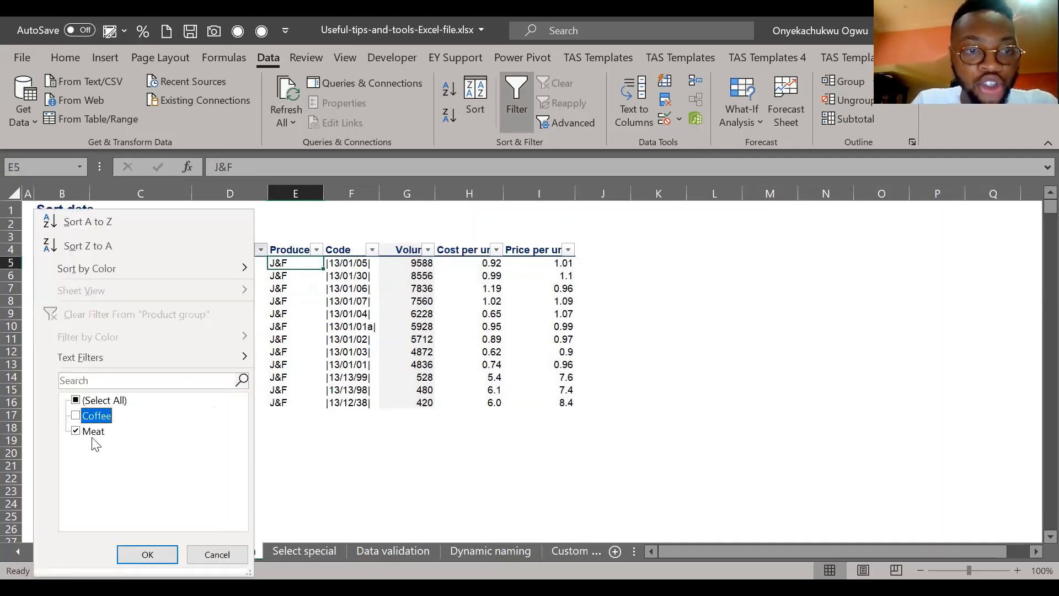
click(148, 553)
click(256, 315)
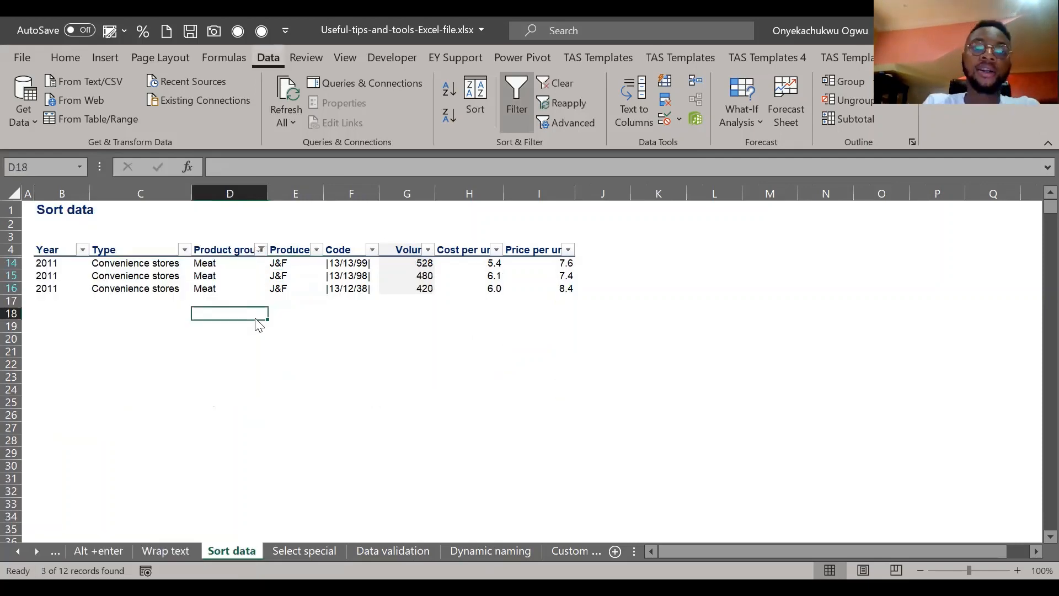
key(ctrl+shift+l)
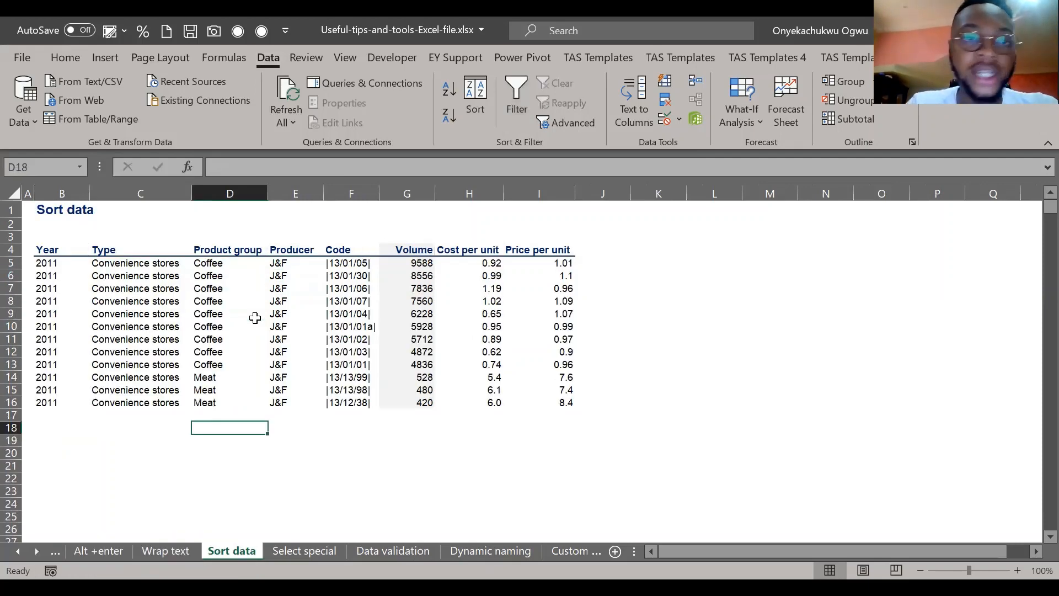
Step: Sort the whole table by Volume on cell values, largest to smallest, using the Sort dialog
click(171, 286)
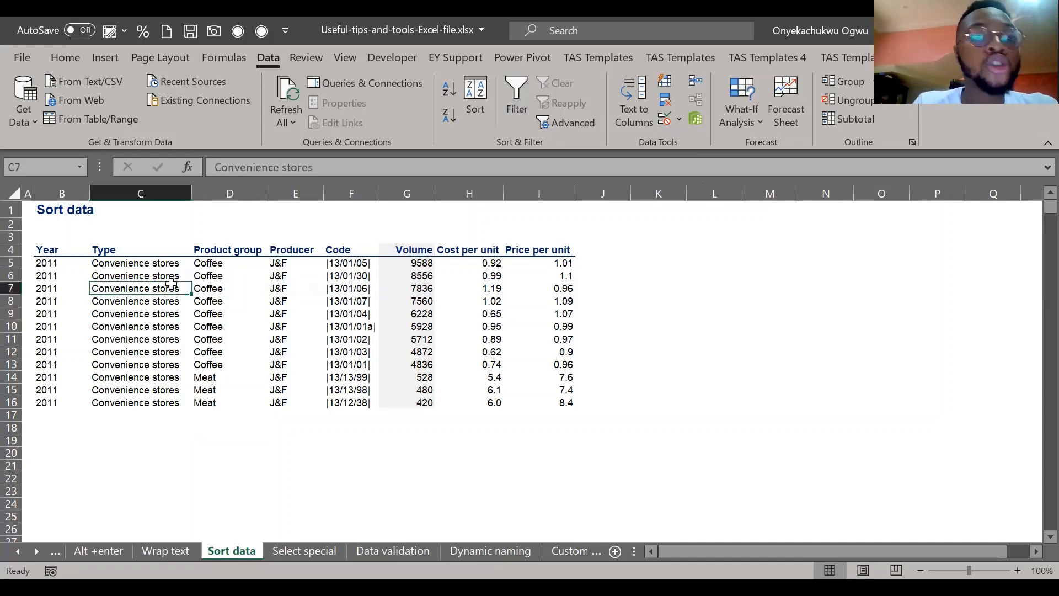
click(56, 63)
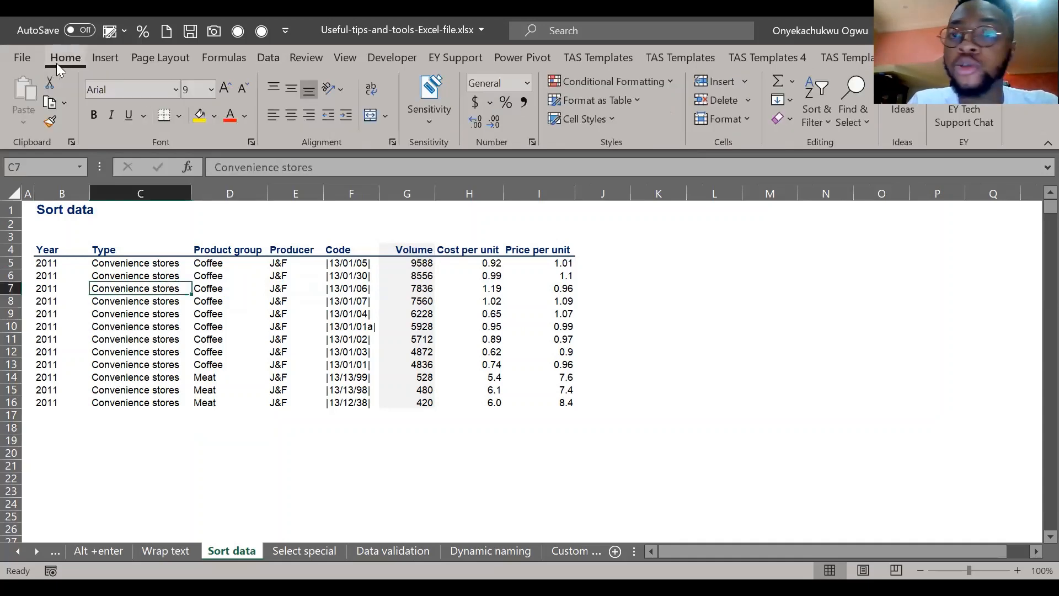
click(825, 123)
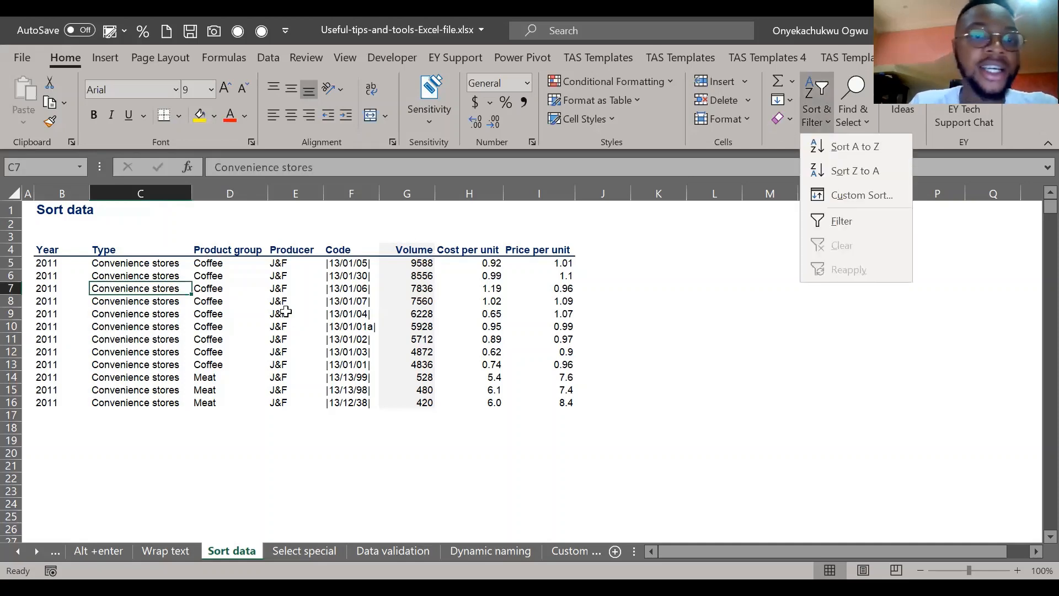
click(829, 122)
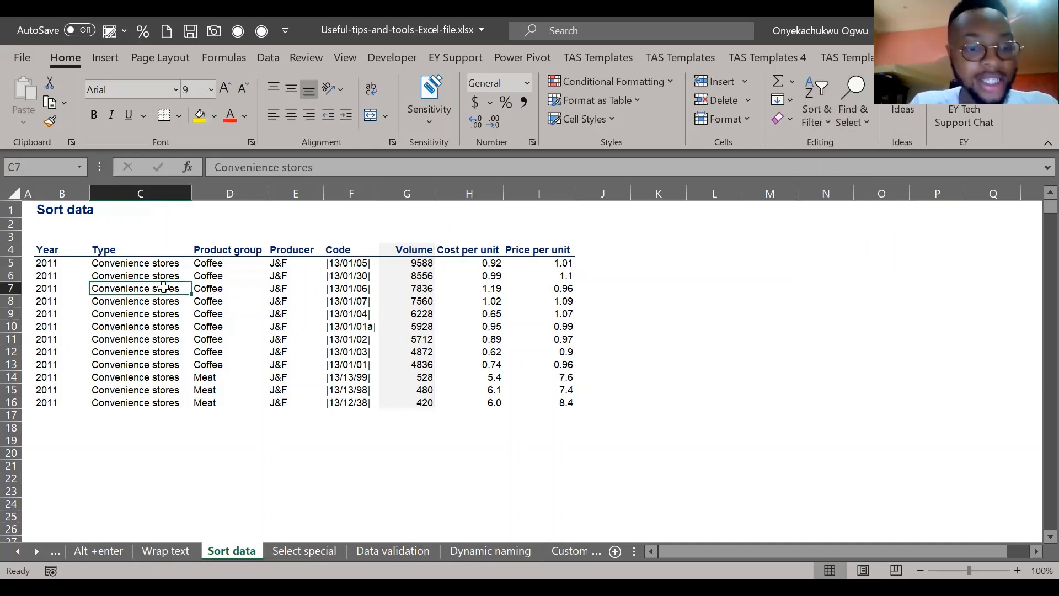
key(ctrl+a)
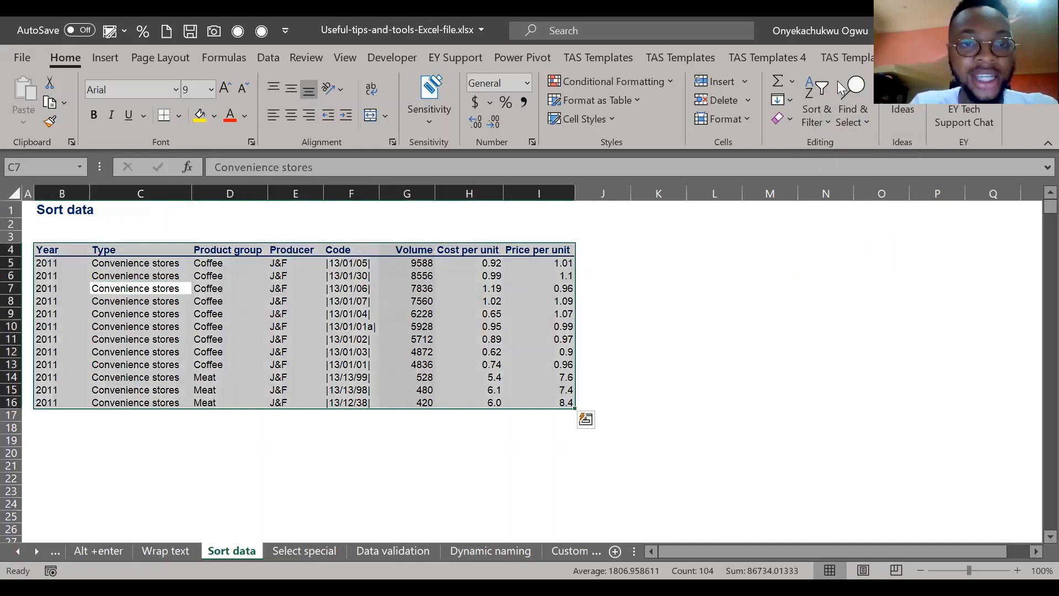
click(812, 110)
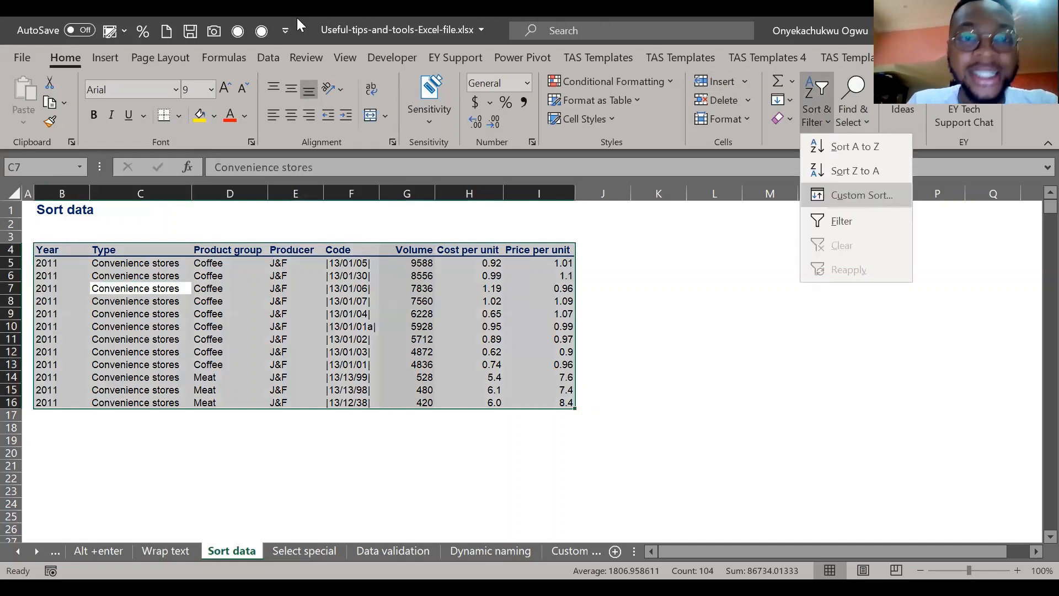
click(268, 57)
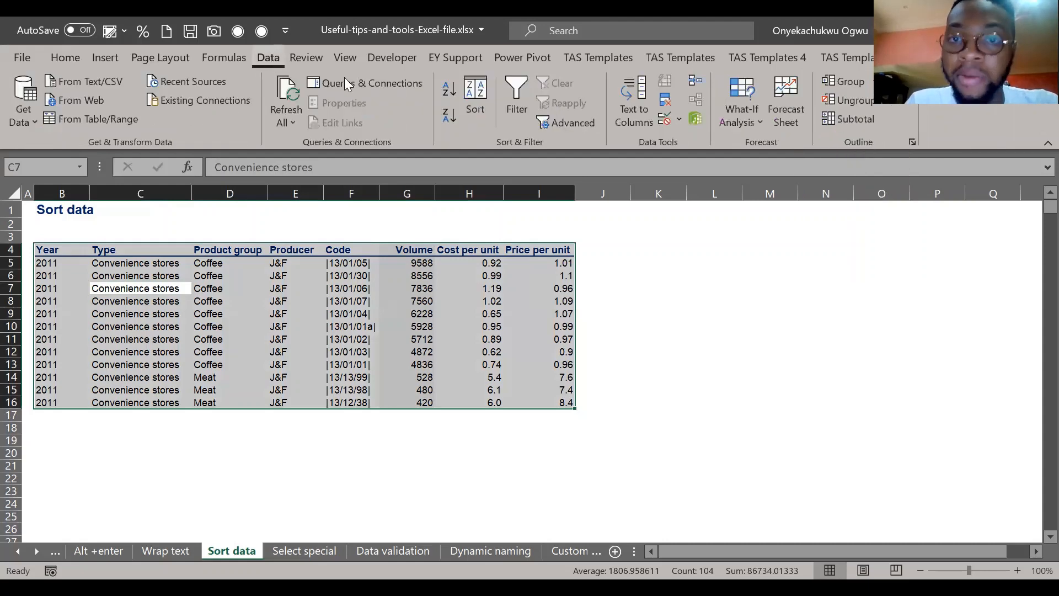
click(475, 94)
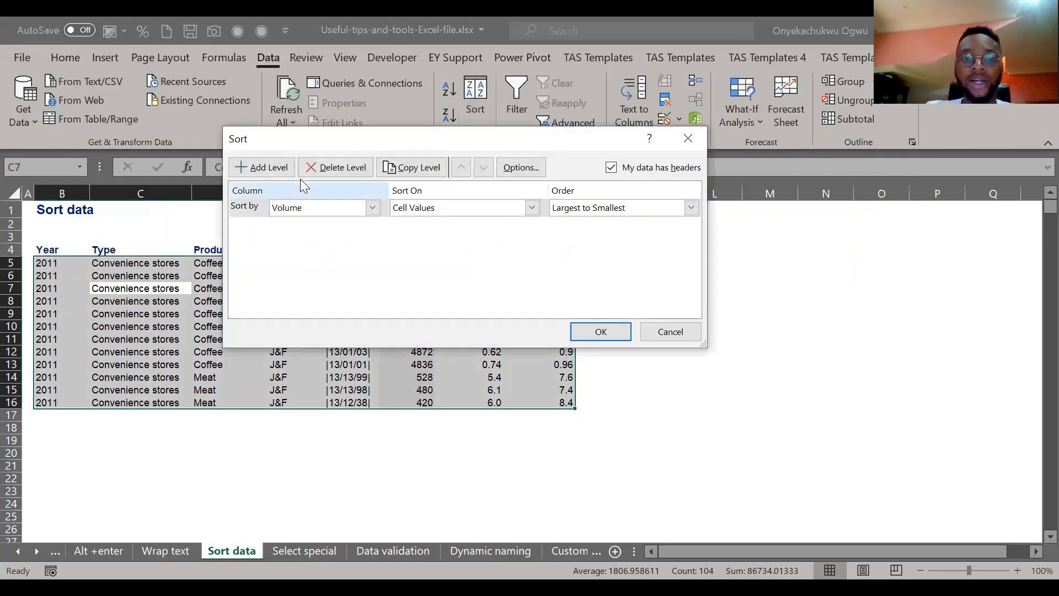
click(372, 208)
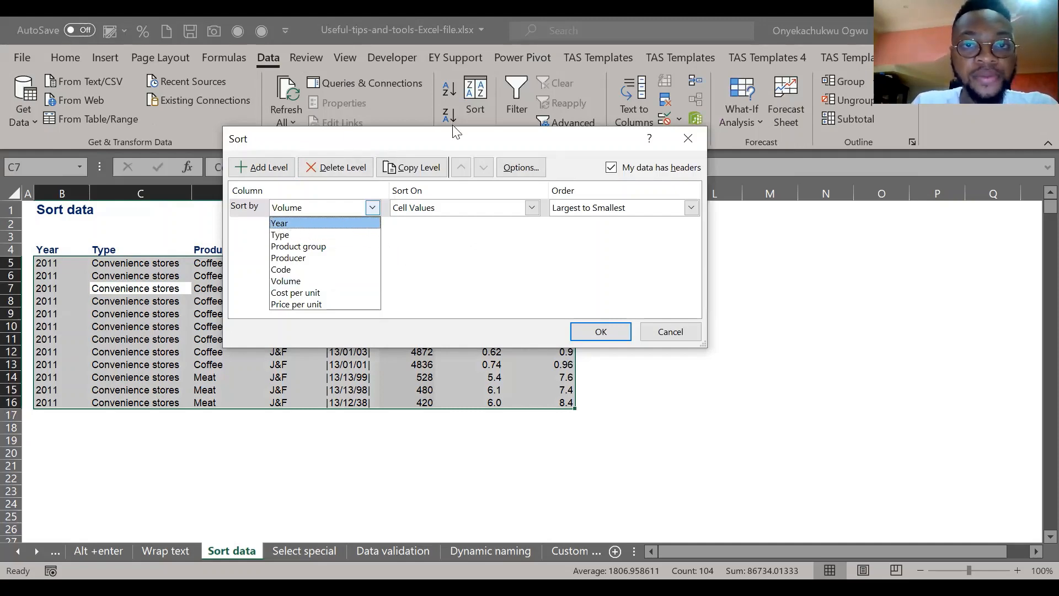
click(454, 139)
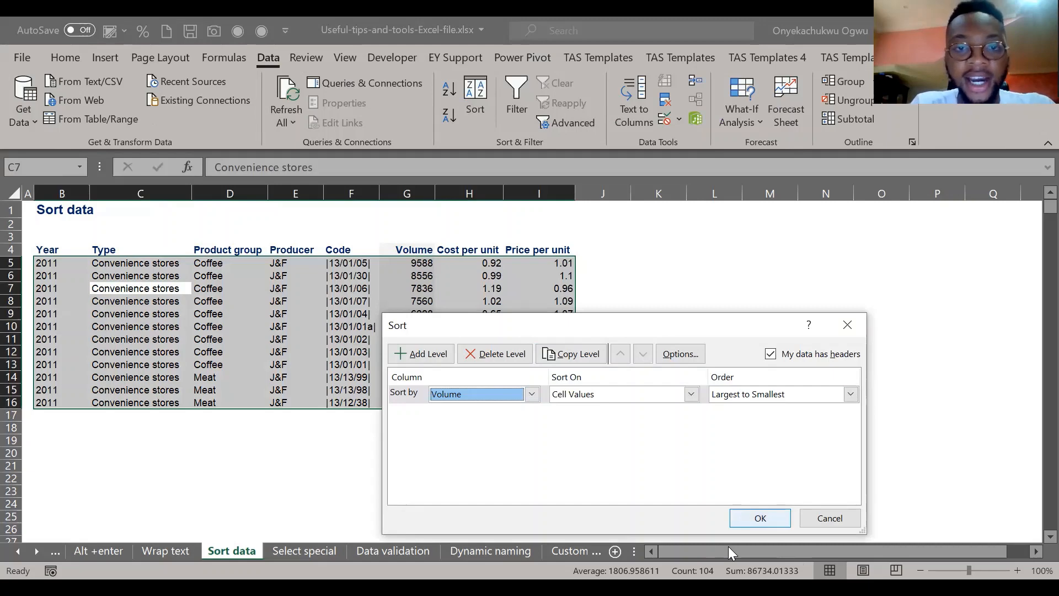
key(Return)
click(404, 300)
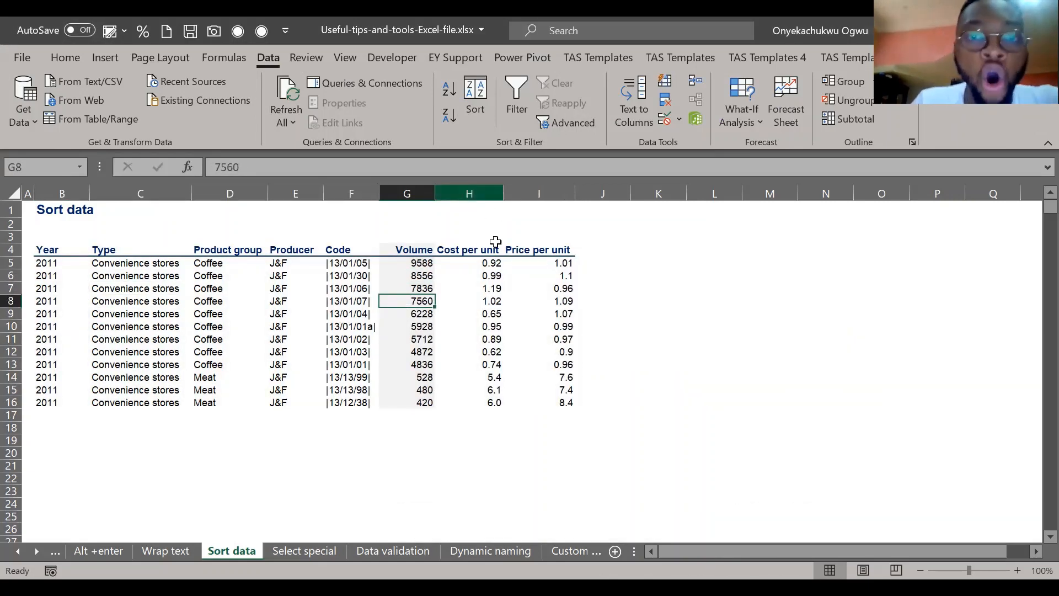
Step: Add filters to the table headers and sort the Volume column from largest to smallest through its filter options
click(387, 277)
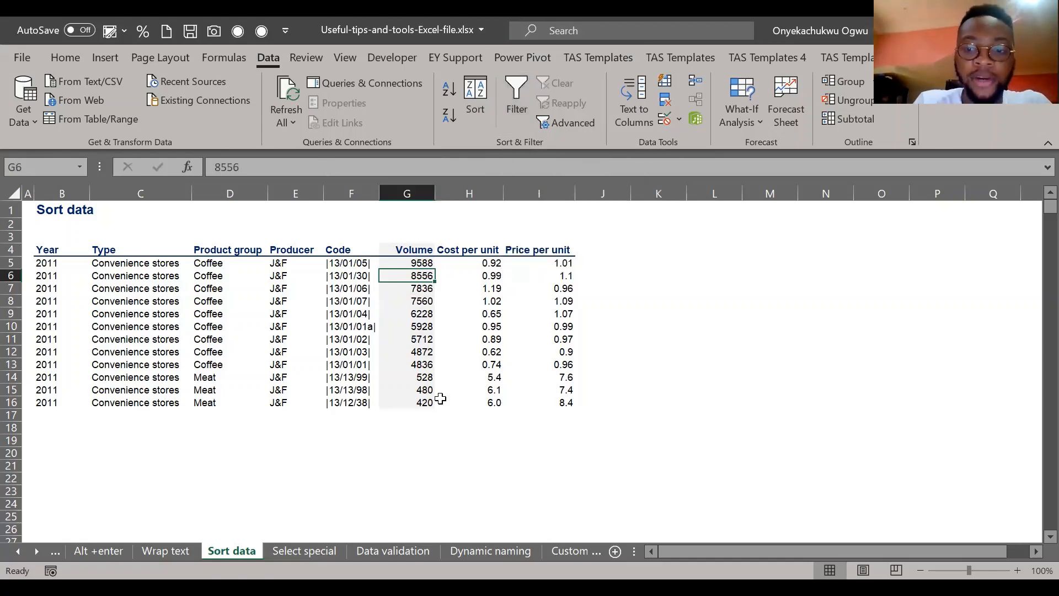
key(ctrl+shift+l)
key(Up)
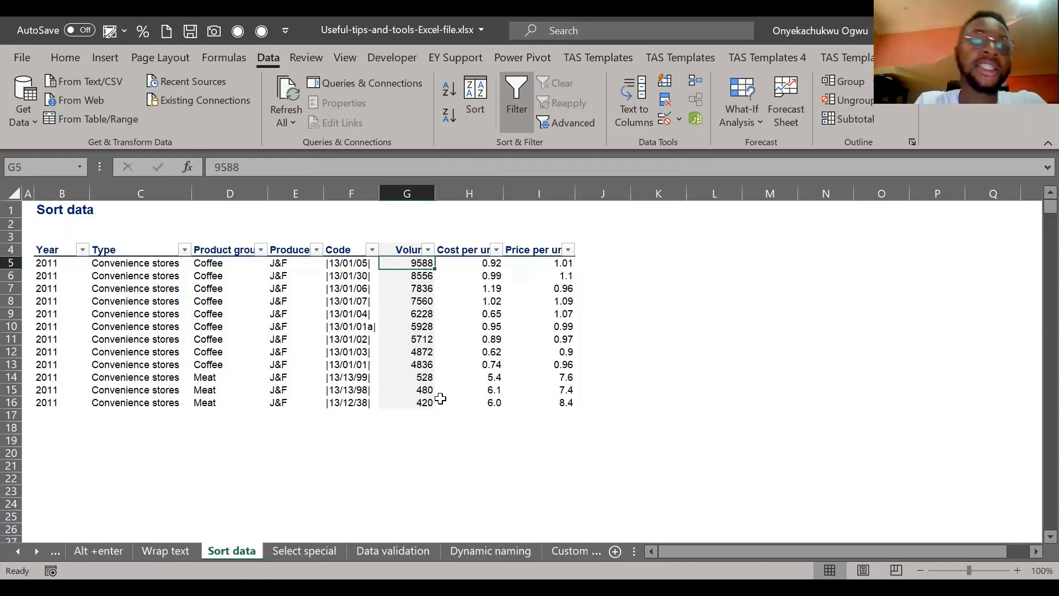
key(Left)
click(424, 252)
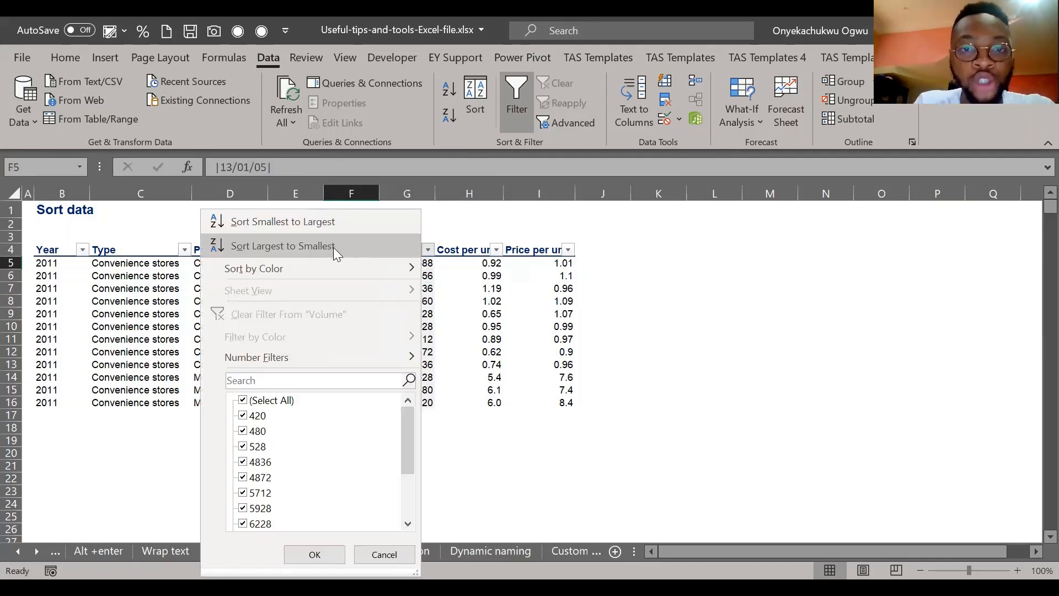
click(282, 246)
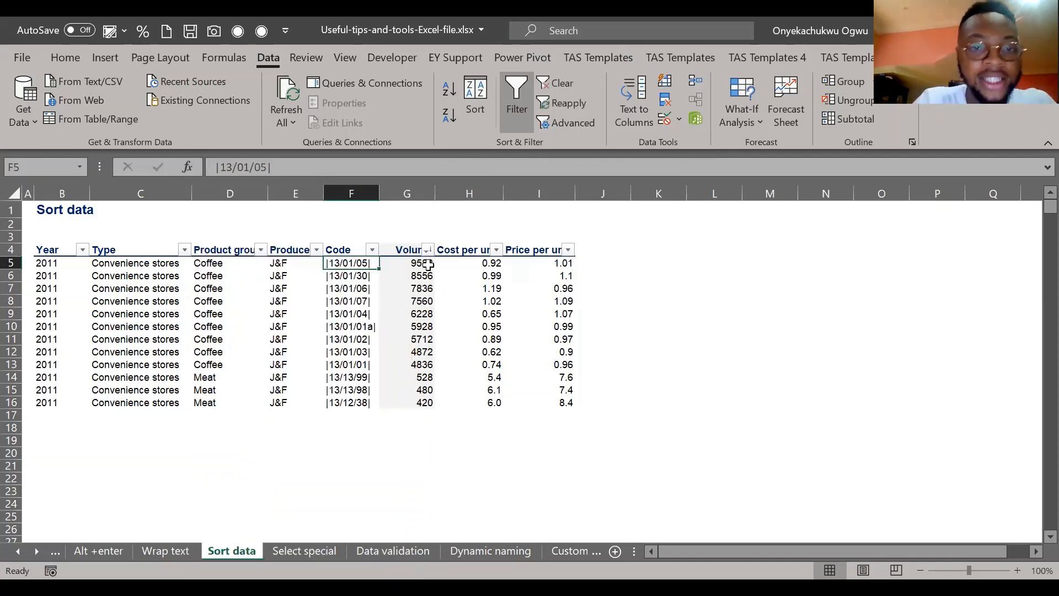
Step: Select cell G6 and clear the sort state from the filtered table's Volume column
click(427, 249)
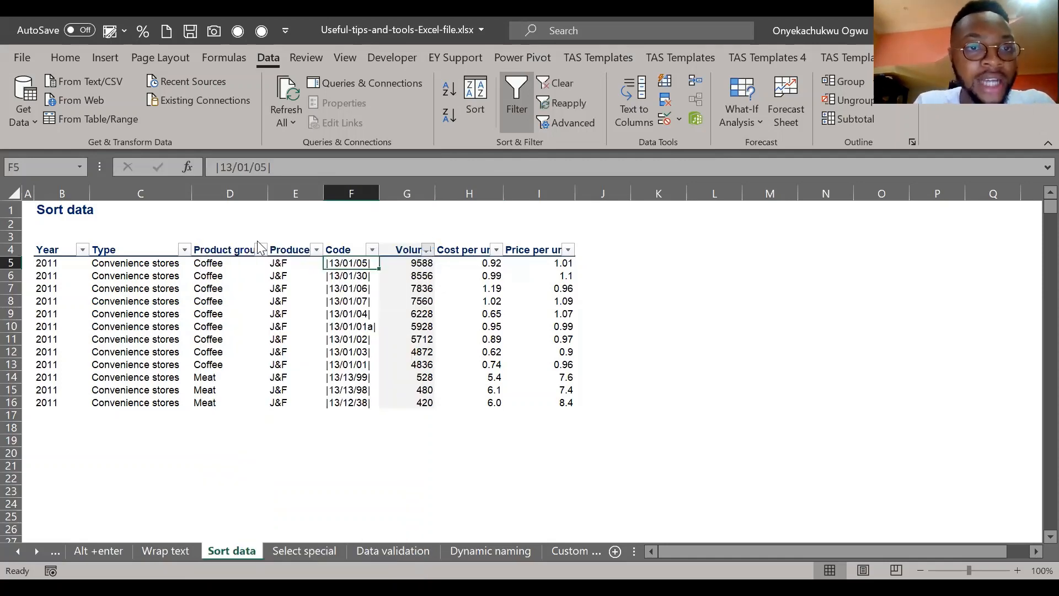
click(419, 273)
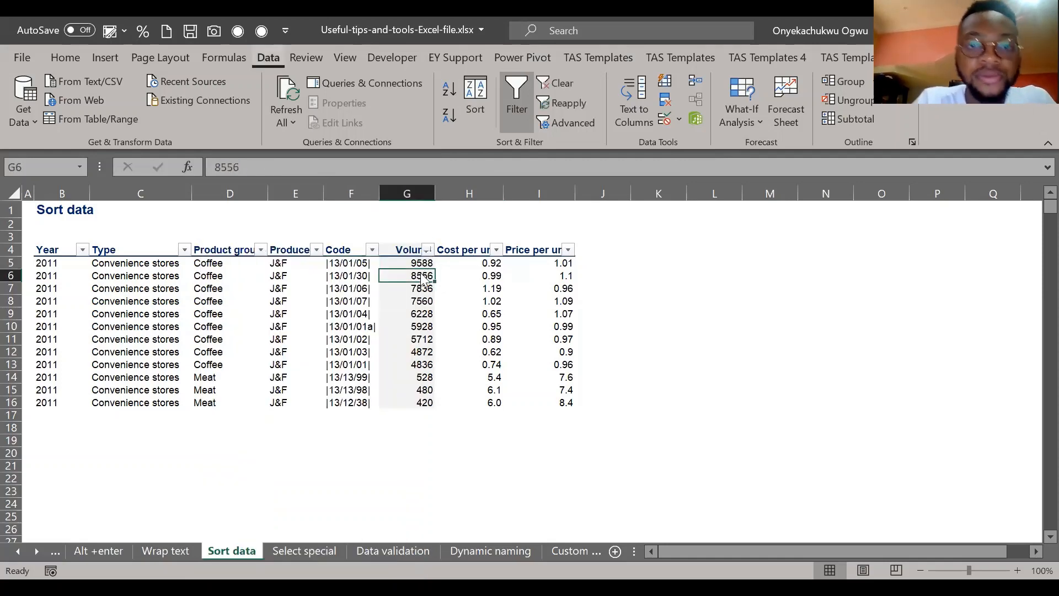
key(alt+a)
key(c)
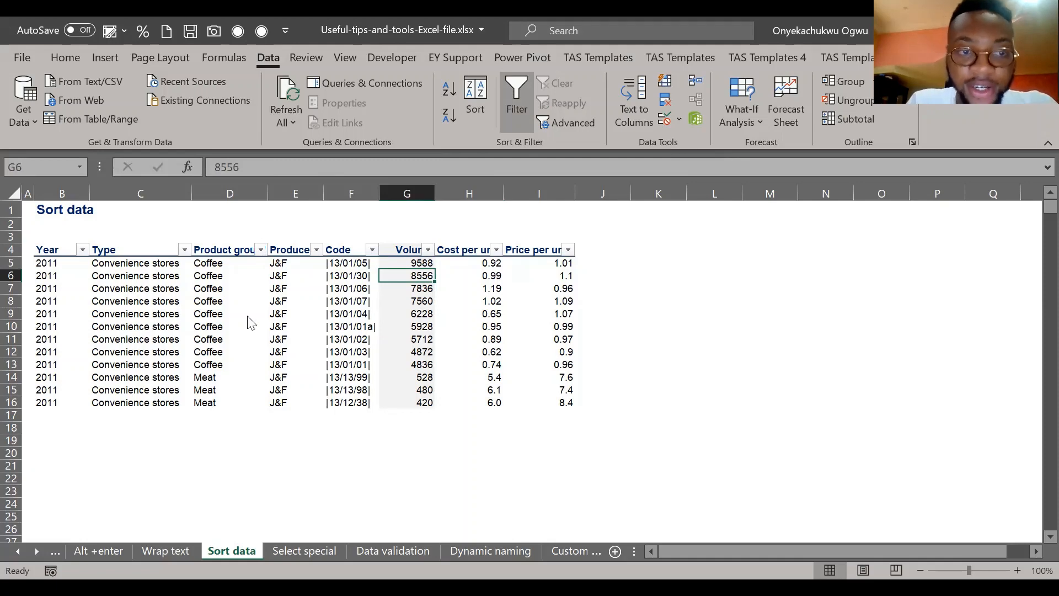
Step: Filter the Product group column to only Meat, and clear that filter while keeping the header filters on
click(87, 416)
click(157, 562)
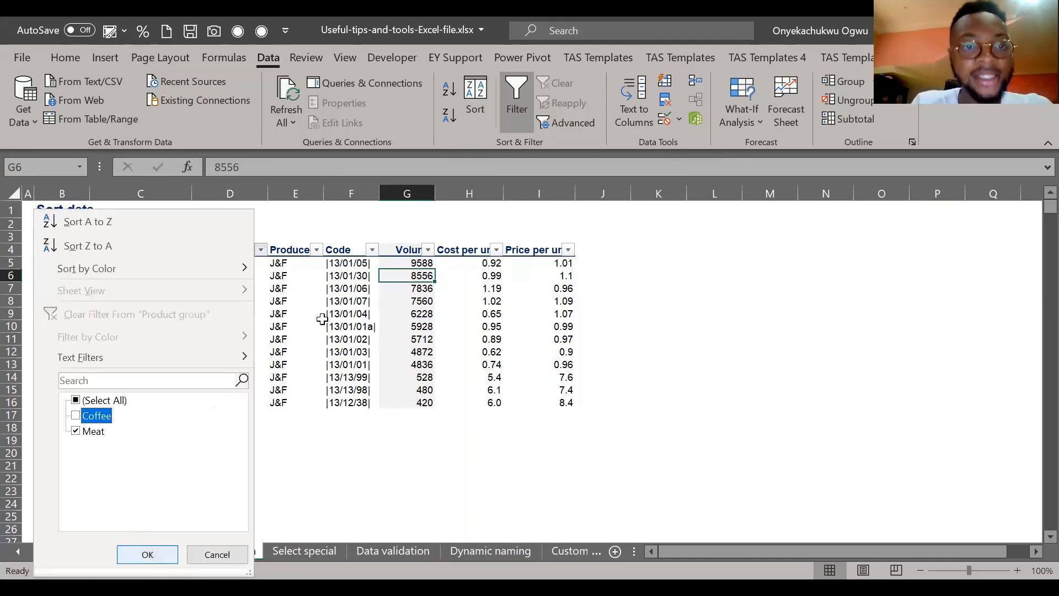
click(233, 275)
key(Up)
key(Up)
key(Down)
key(Down)
key(Up)
key(Down)
key(Right)
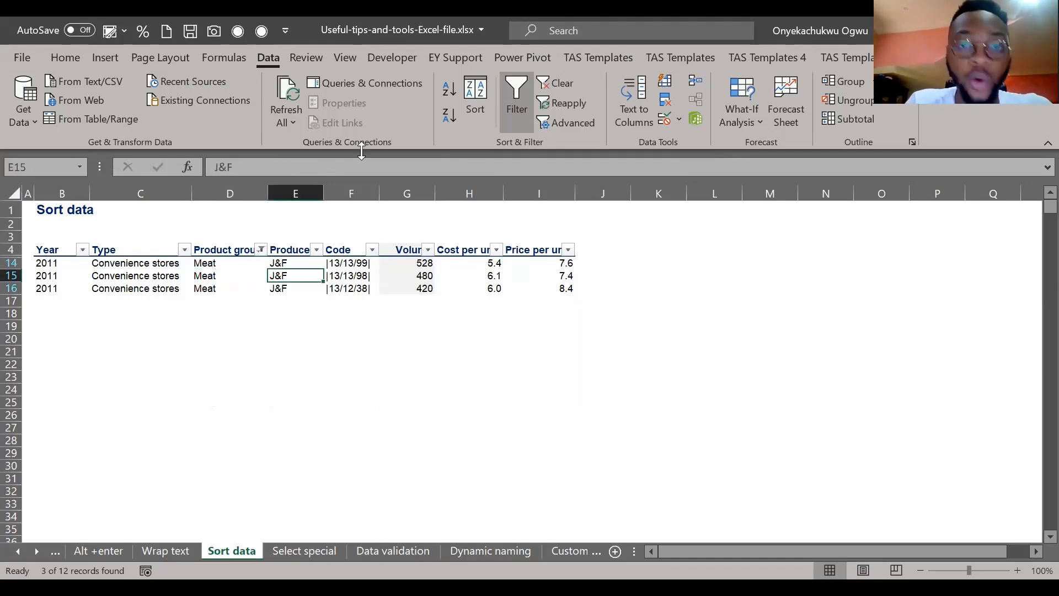
click(563, 82)
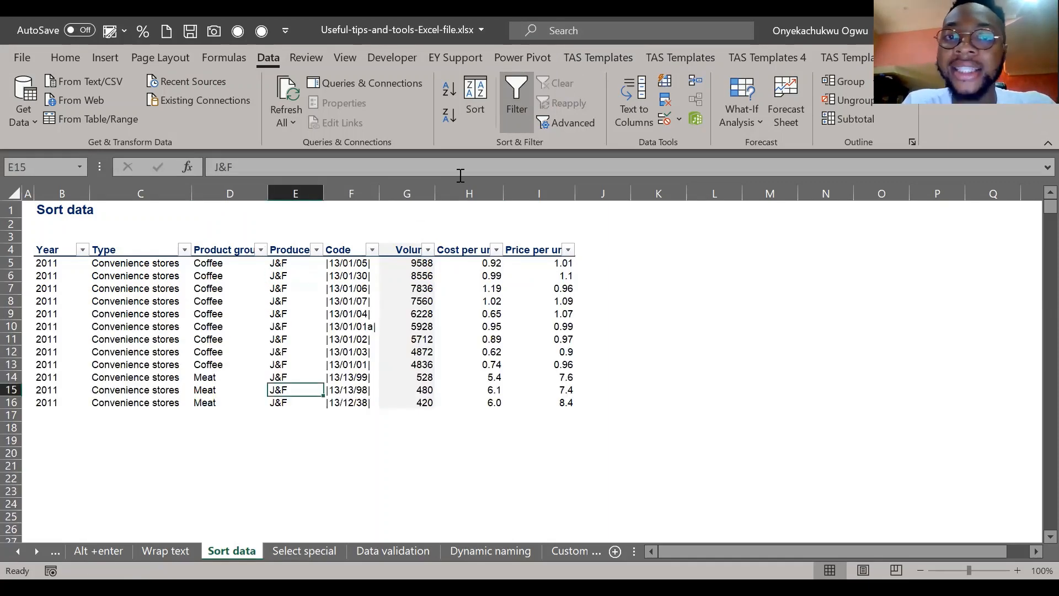
click(335, 302)
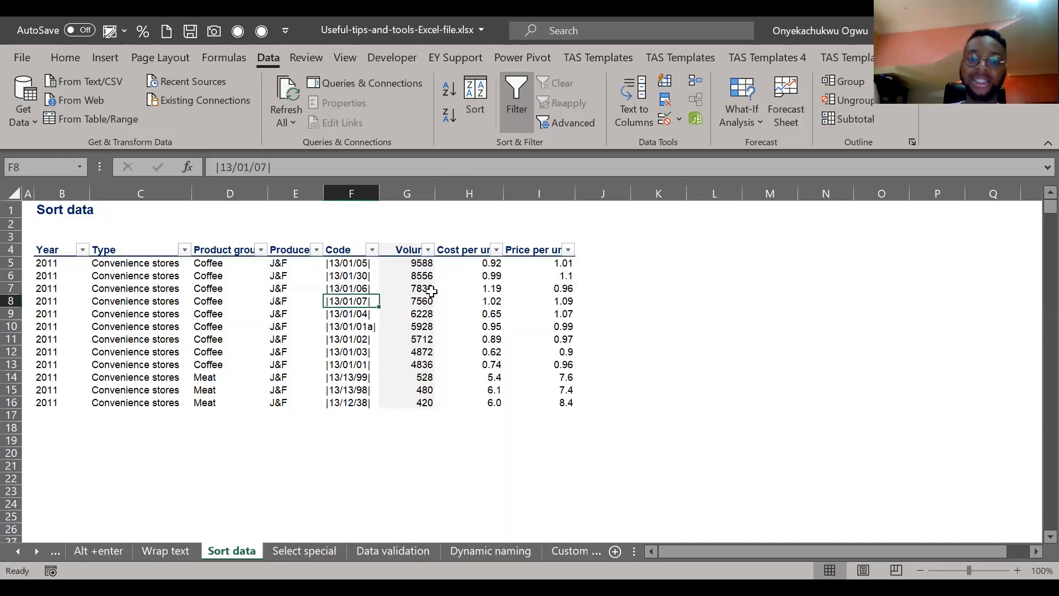
Step: Switch to the Select special worksheet and move down the Type column to cell C10
key(ctrl+Page_Down)
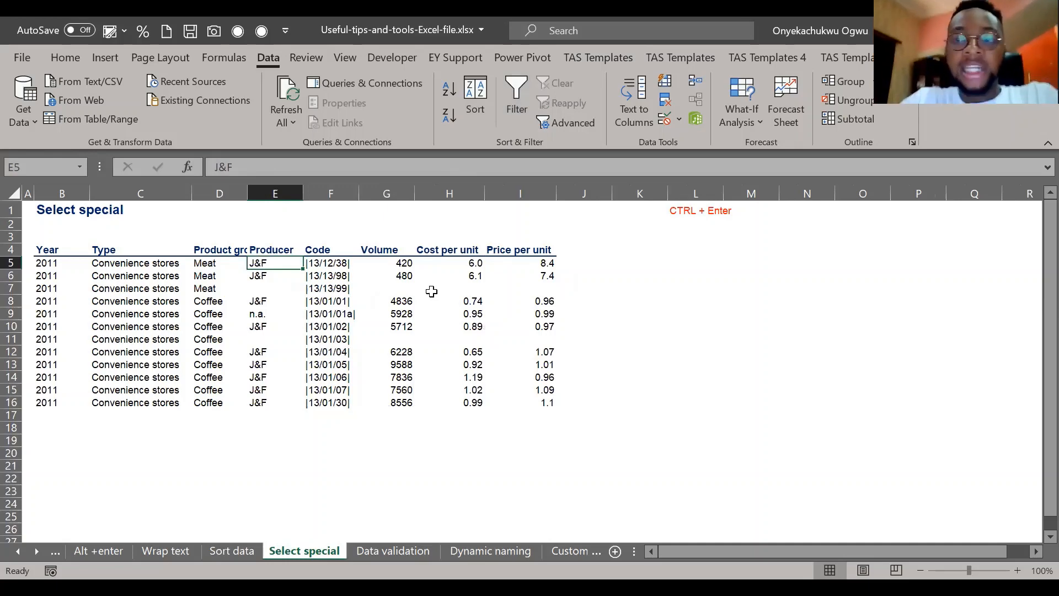
click(128, 258)
key(Down)
key(Down)
key(Down)
key(Down)
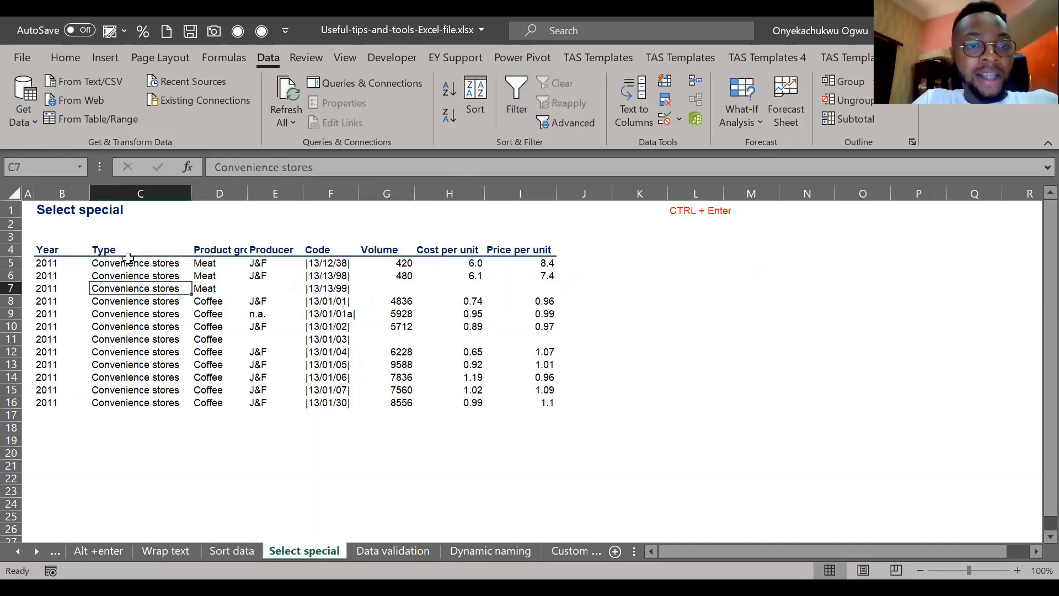
key(Down)
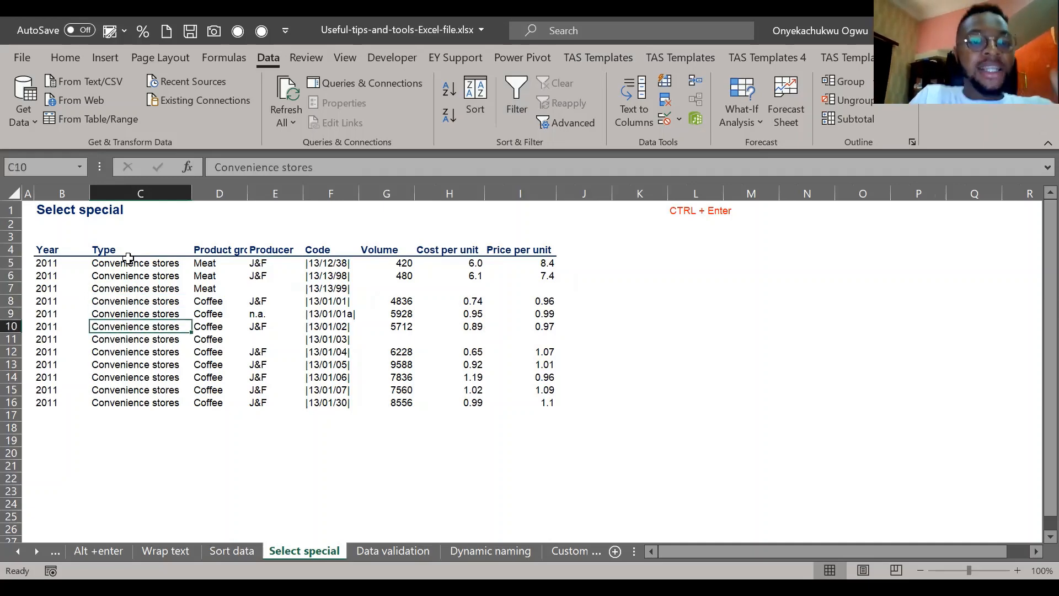
Step: Examine the blank Producer, Volume, Cost per unit and Price per unit cells in rows 7 and 11
key(Right)
key(Down)
key(Right)
key(Right)
key(Right)
key(Right)
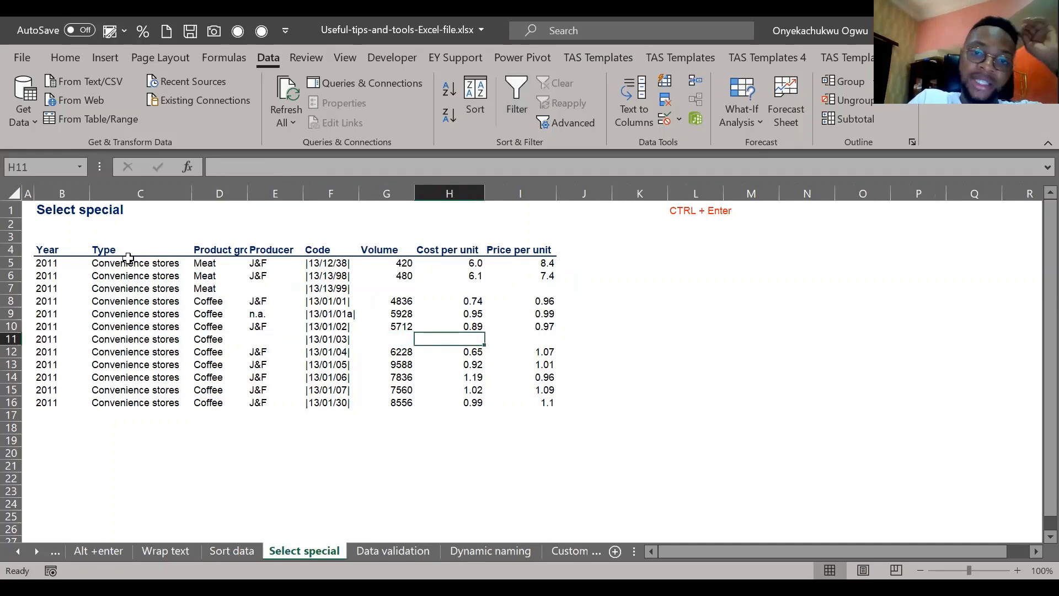
key(Right)
key(Up)
key(Up)
key(Up)
key(Up)
key(Left)
key(Left)
key(Left)
key(Left)
key(Left)
key(Right)
key(Down)
key(Down)
key(Down)
key(Down)
key(Right)
key(Right)
key(Right)
key(Left)
Step: Enter na in cells G7 and H7 individually, and clear both cells again
key(Up)
key(Up)
key(Up)
key(Up)
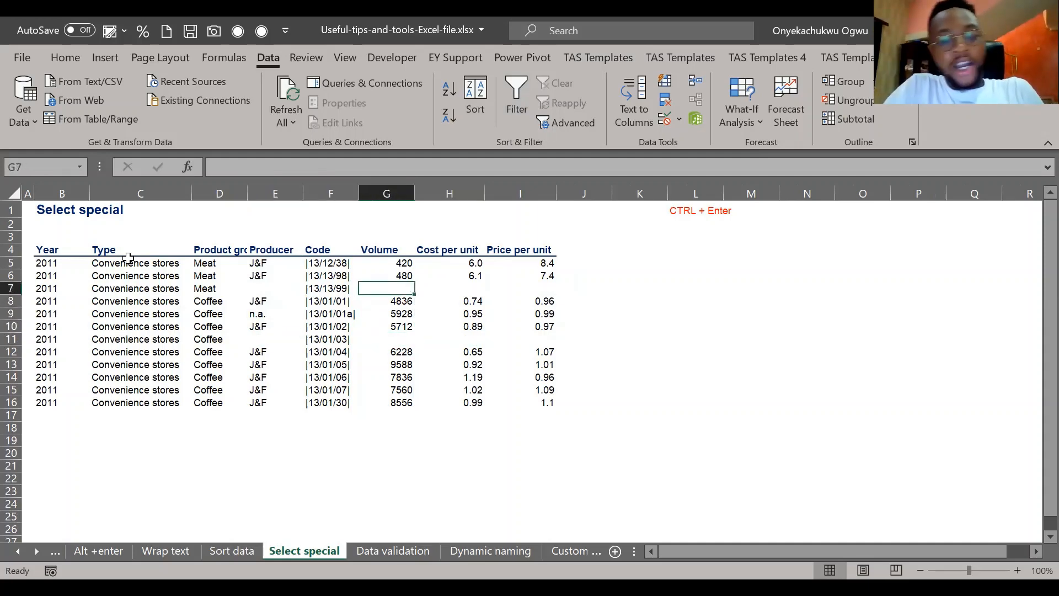
text(na)
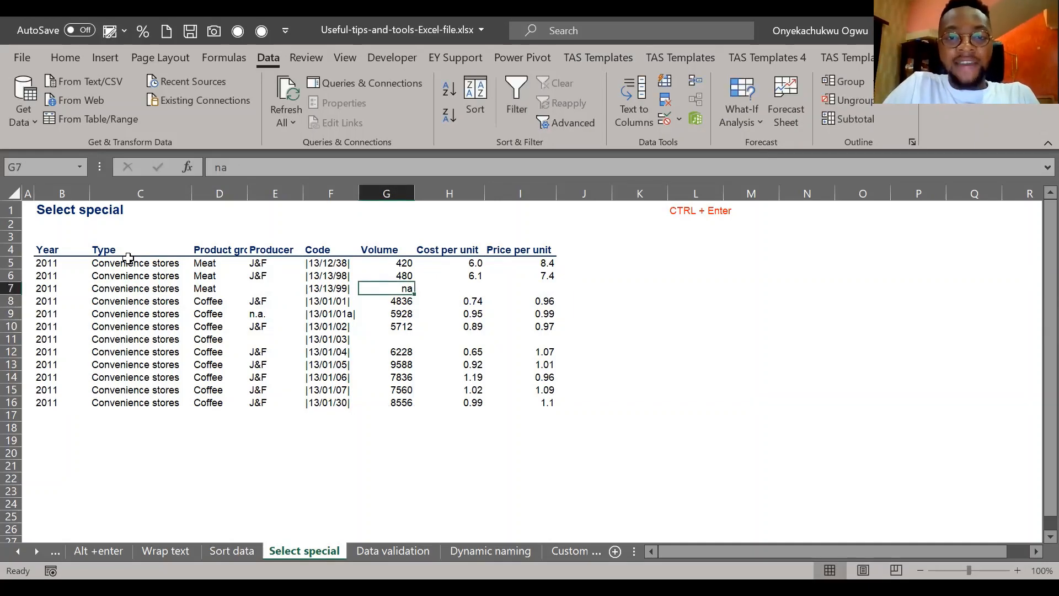
key(Tab)
text(na)
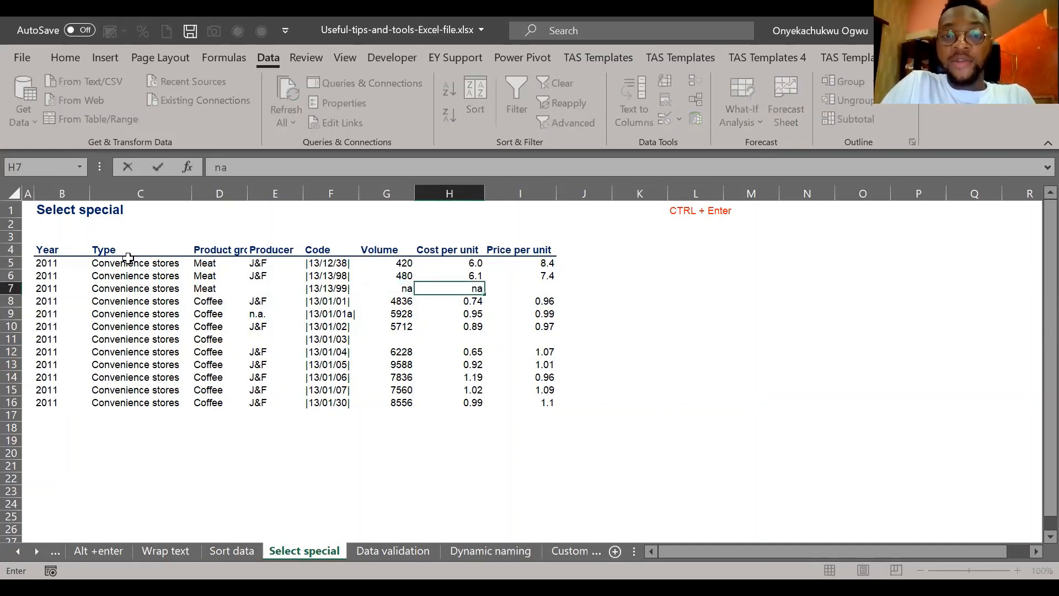
key(shift+Left)
key(Delete)
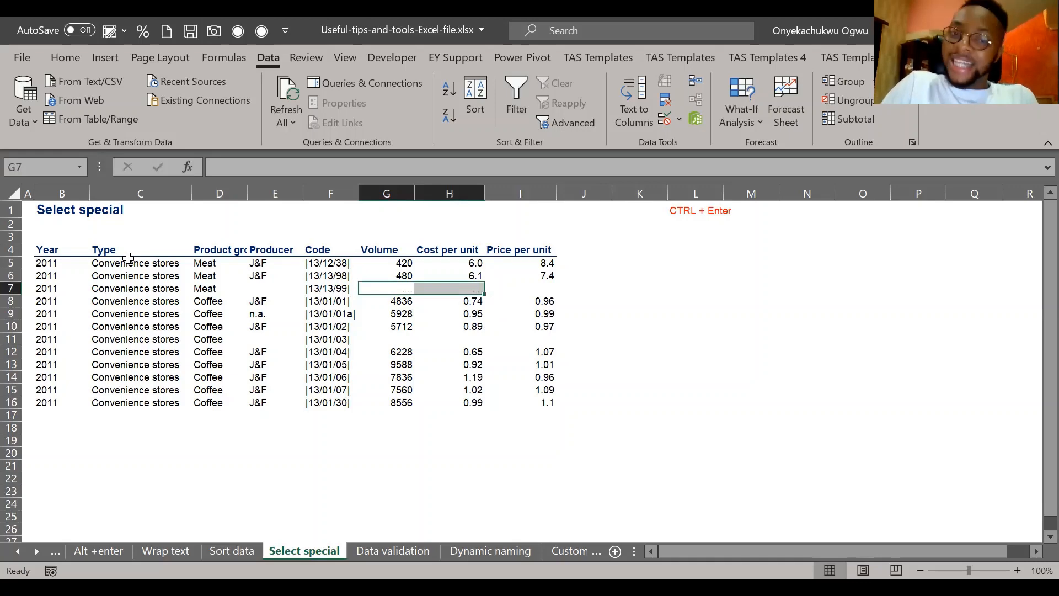
Step: Select the whole data table B4:I16, starting from cell B5
key(Left)
key(Left)
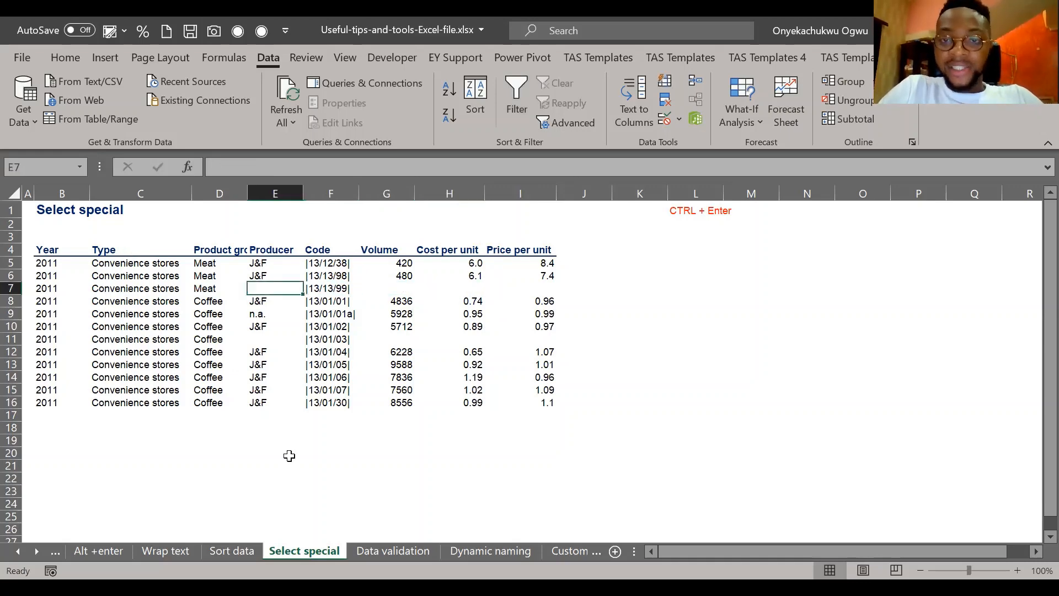
key(alt+Tab)
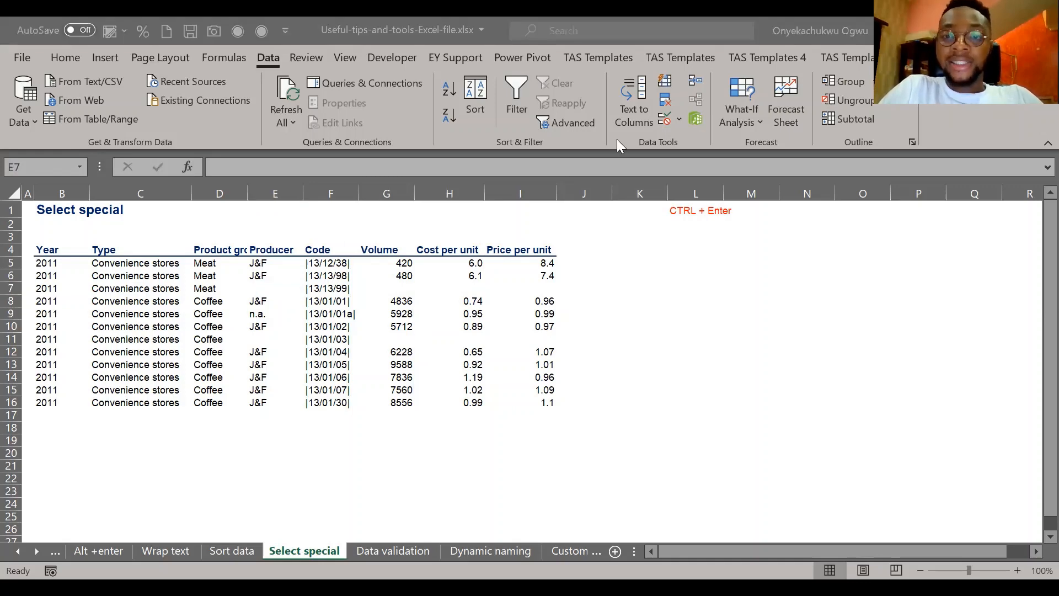
click(65, 262)
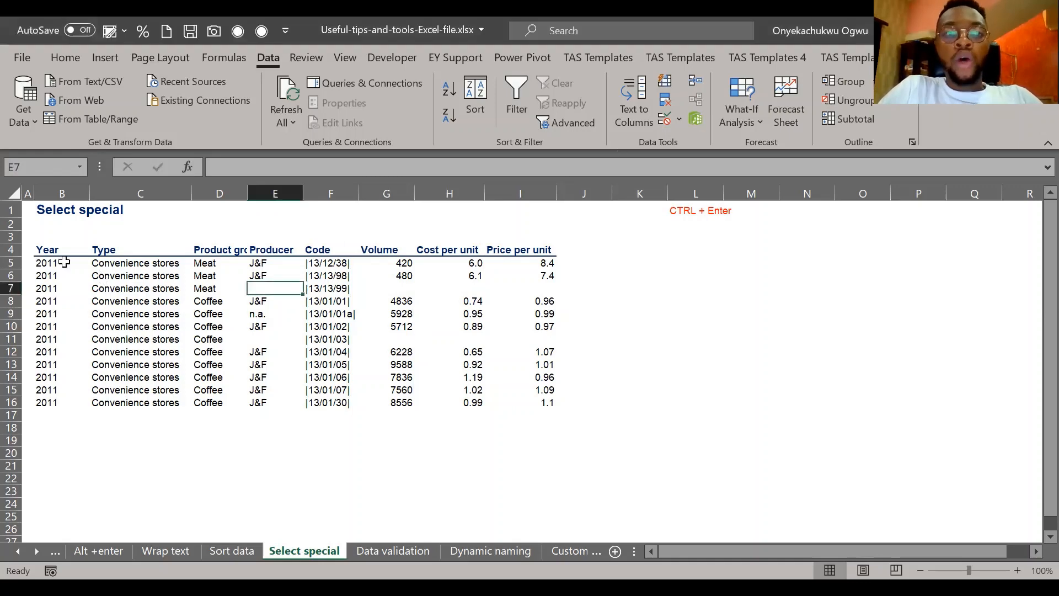
key(ctrl+a)
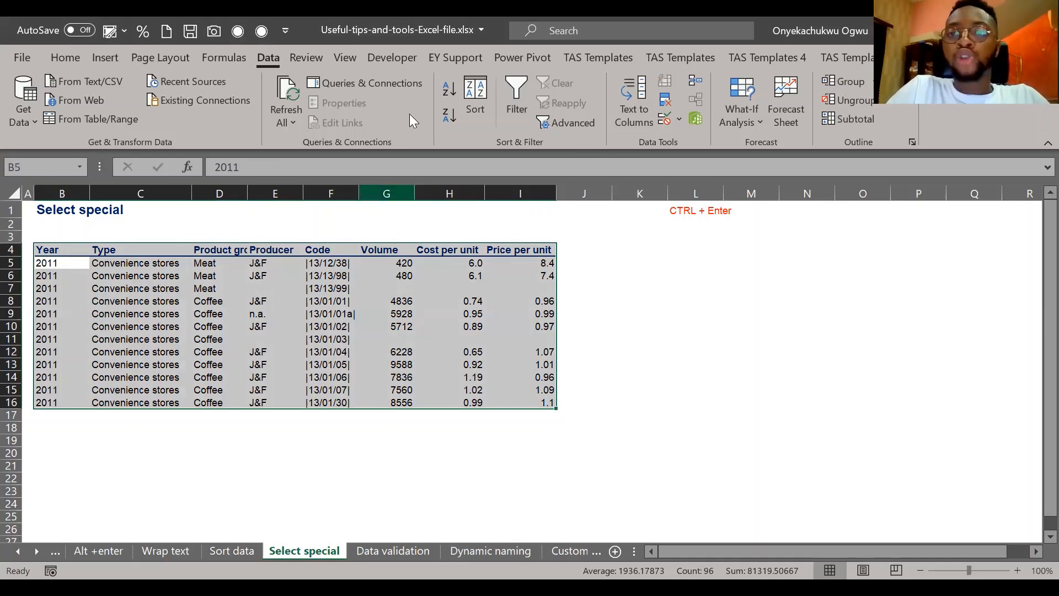
Step: Select all blank cells within the selected table using Go To Special with the Blanks option
click(78, 55)
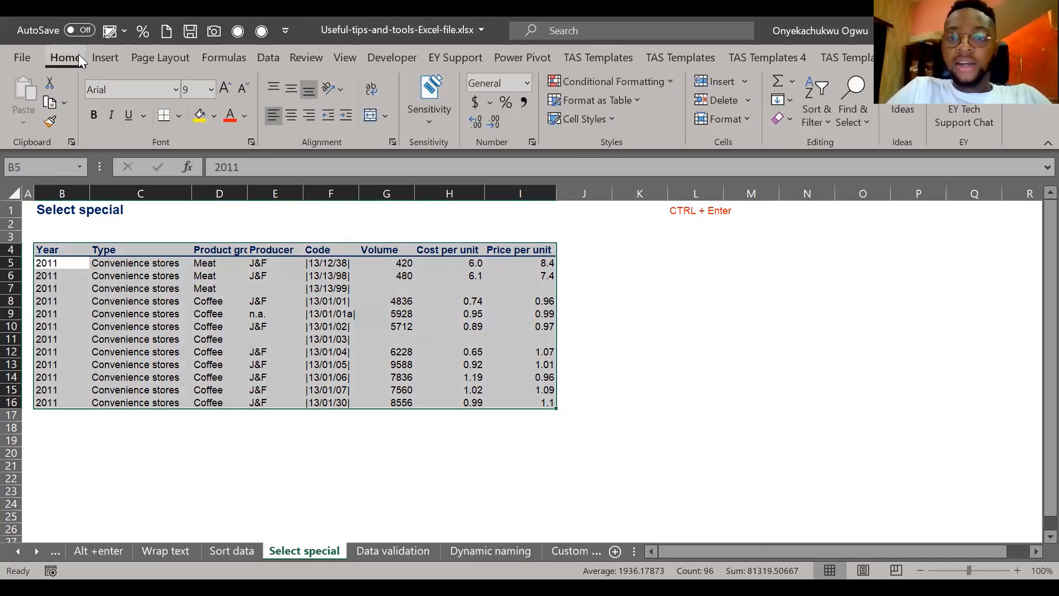
key(alt+Tab)
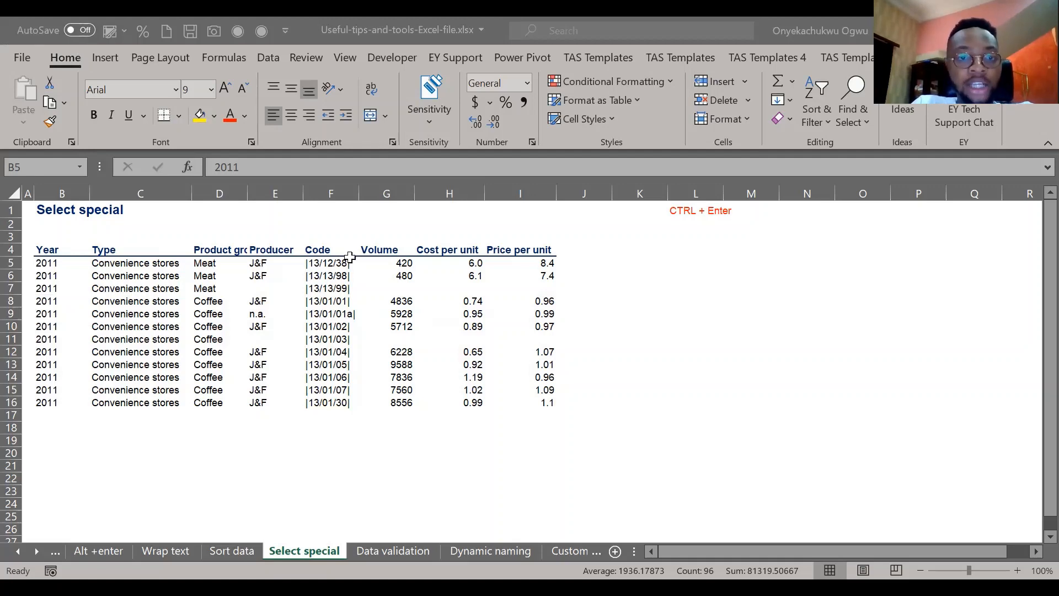
click(349, 257)
key(ctrl+g)
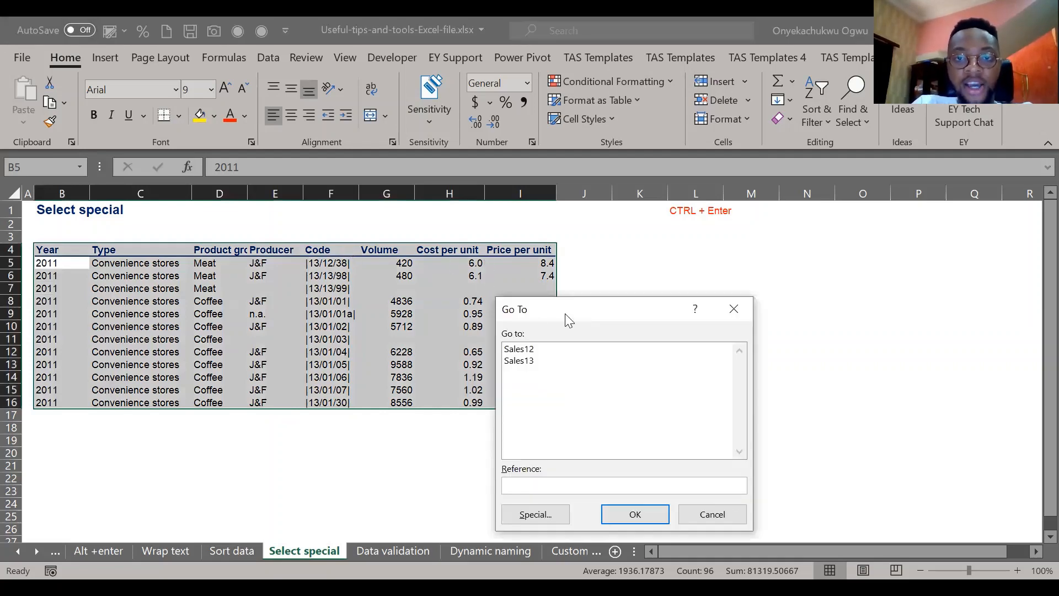
drag(568, 319, 604, 203)
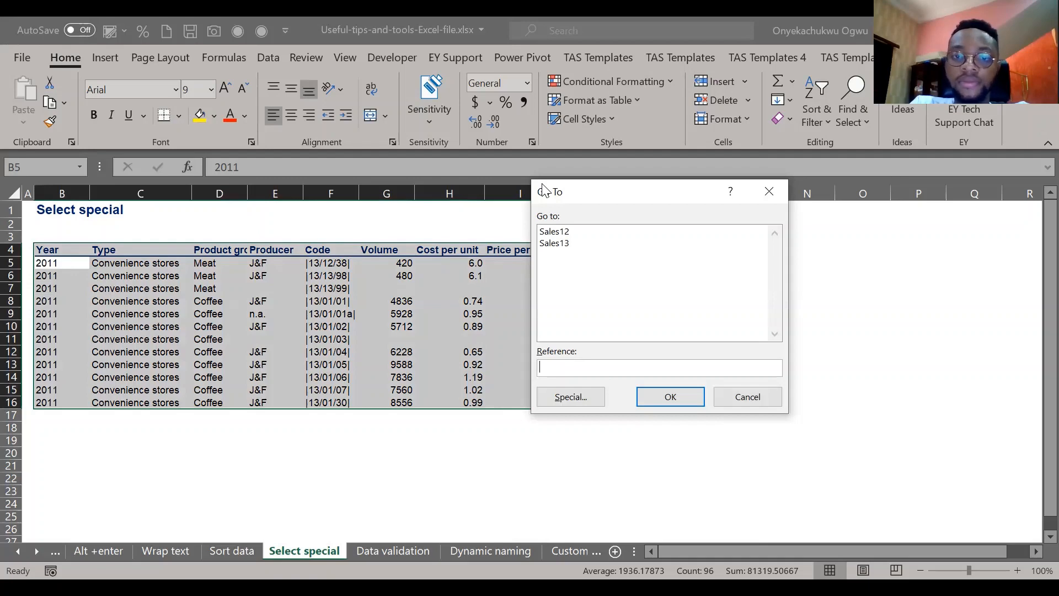
click(562, 402)
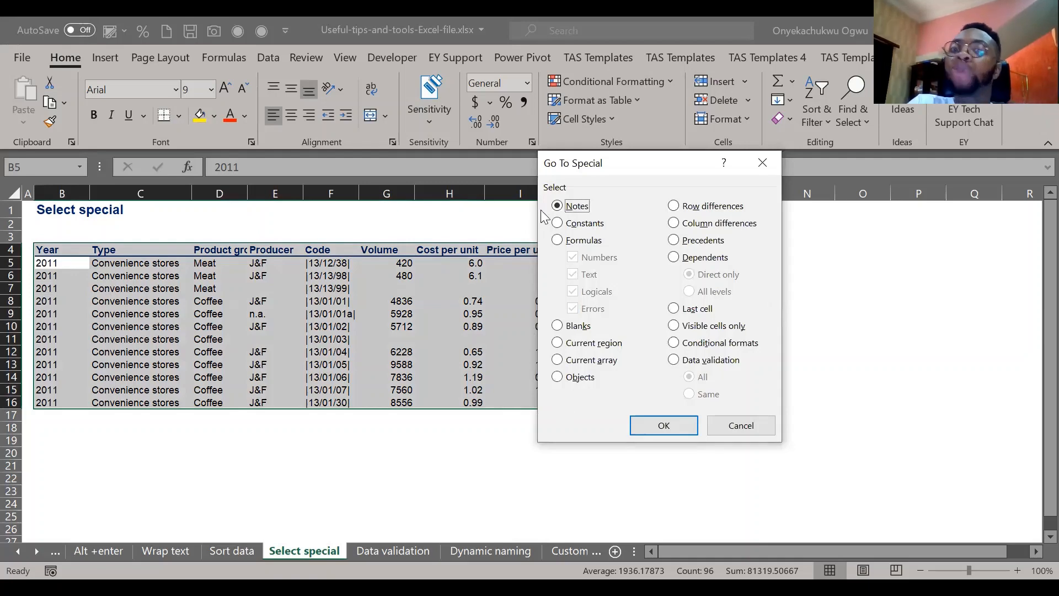
click(584, 223)
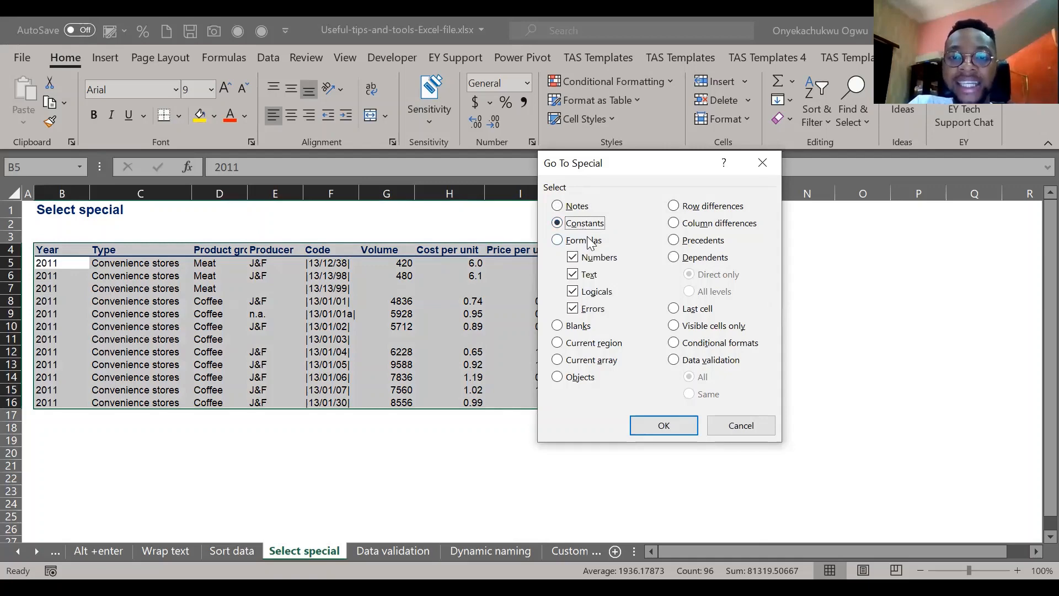
click(588, 240)
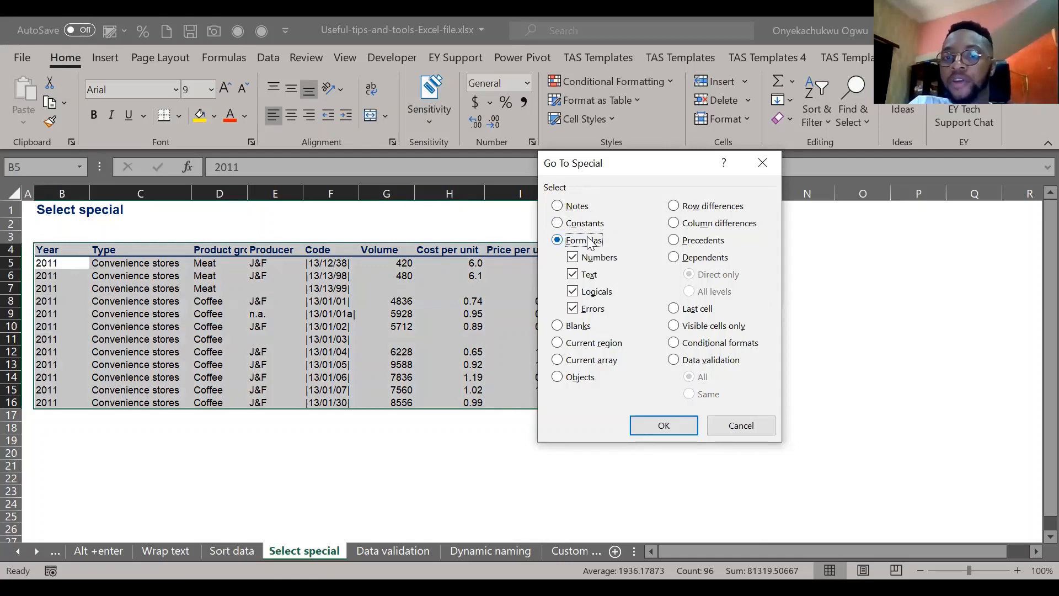
click(575, 327)
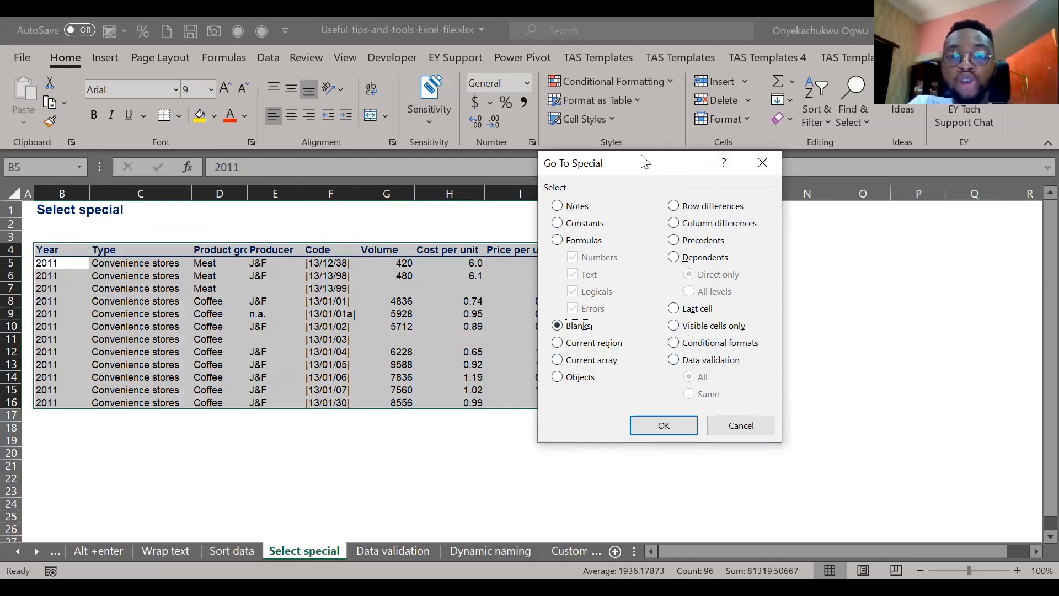
drag(644, 162, 716, 161)
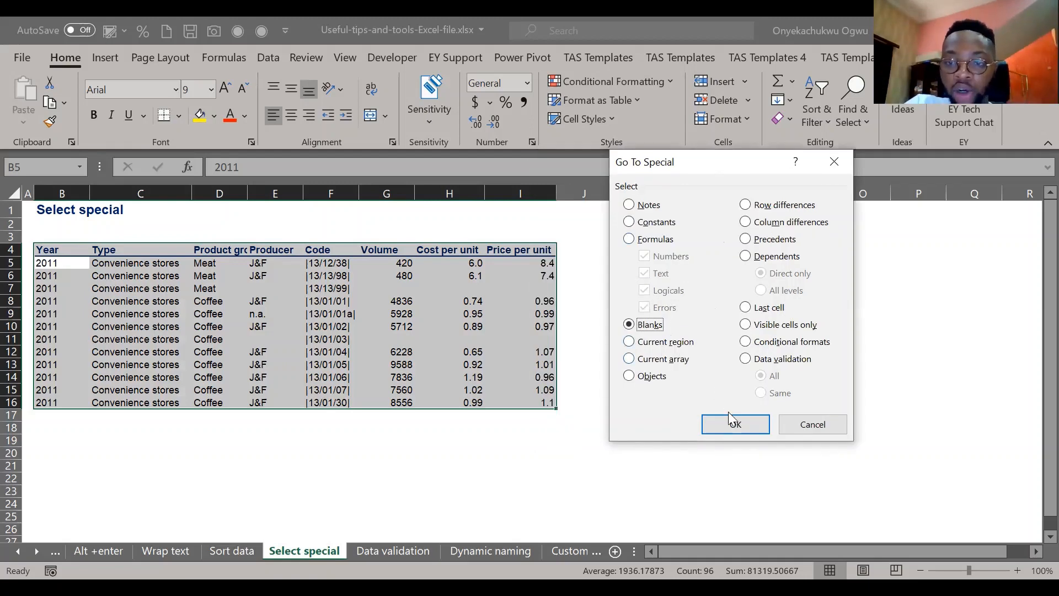
click(706, 430)
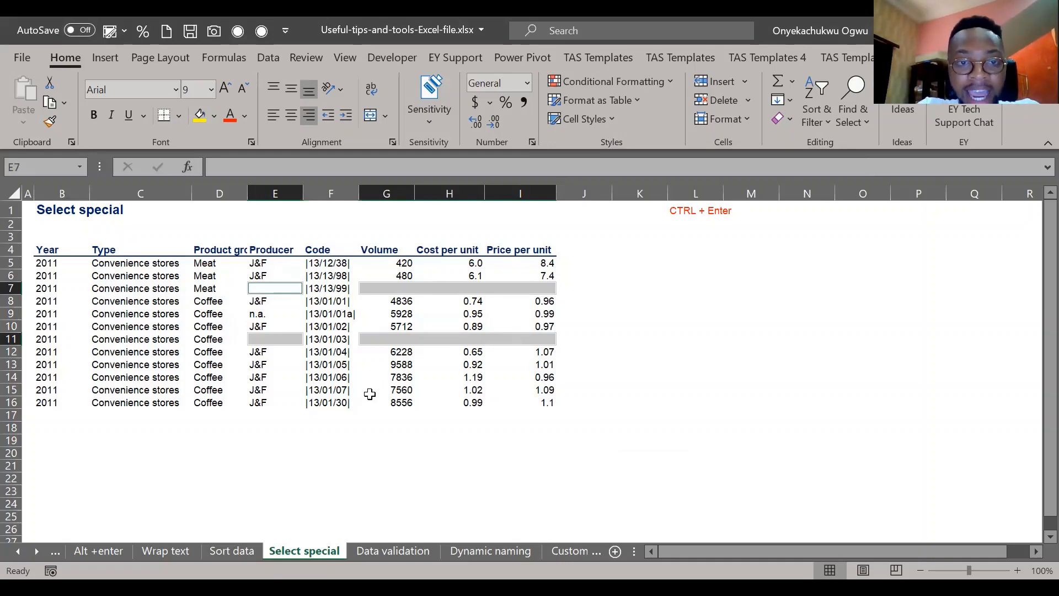
Step: Fill all the selected blank cells with na at once, and check the filled cells in row 7
text(na)
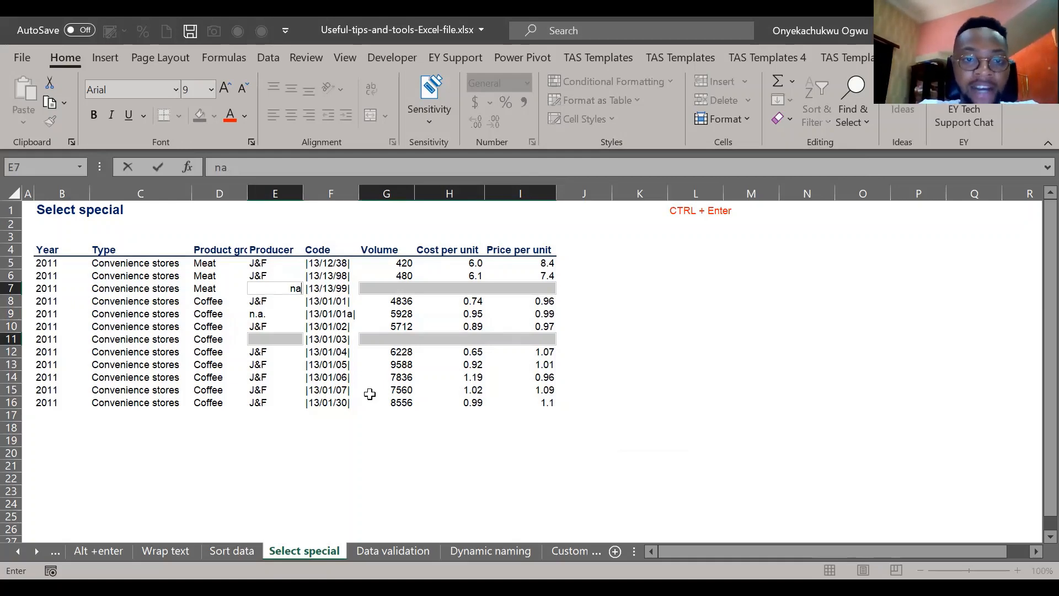
key(ctrl+Return)
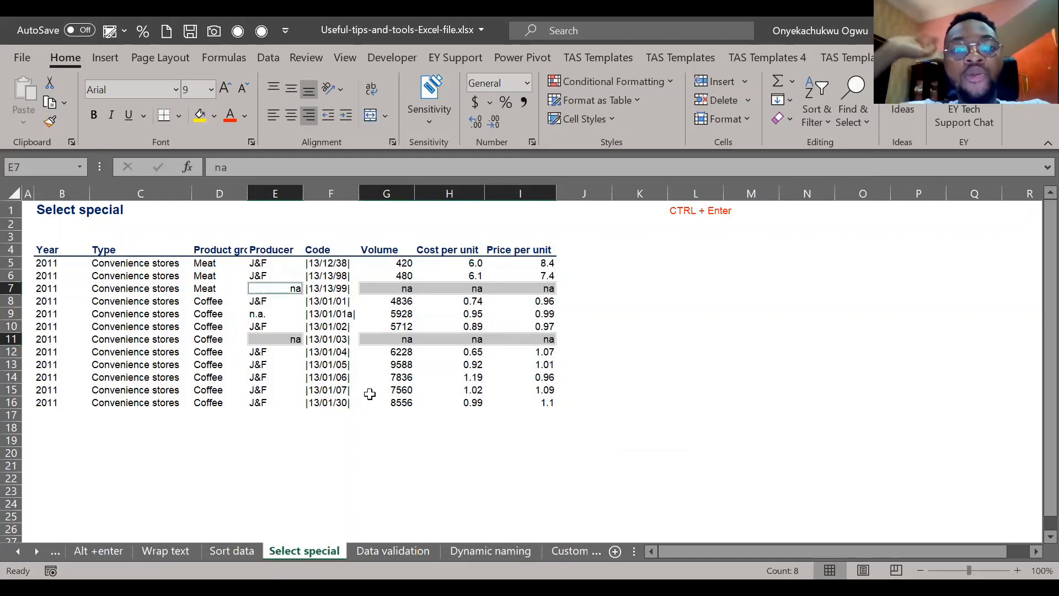
key(Down)
key(Up)
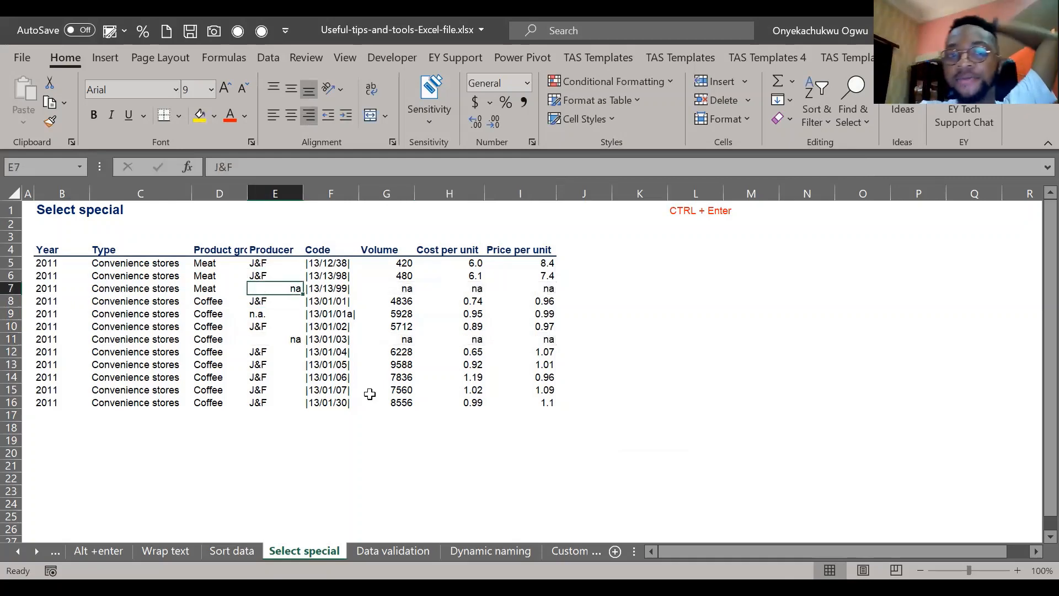
key(Right)
key(Right)
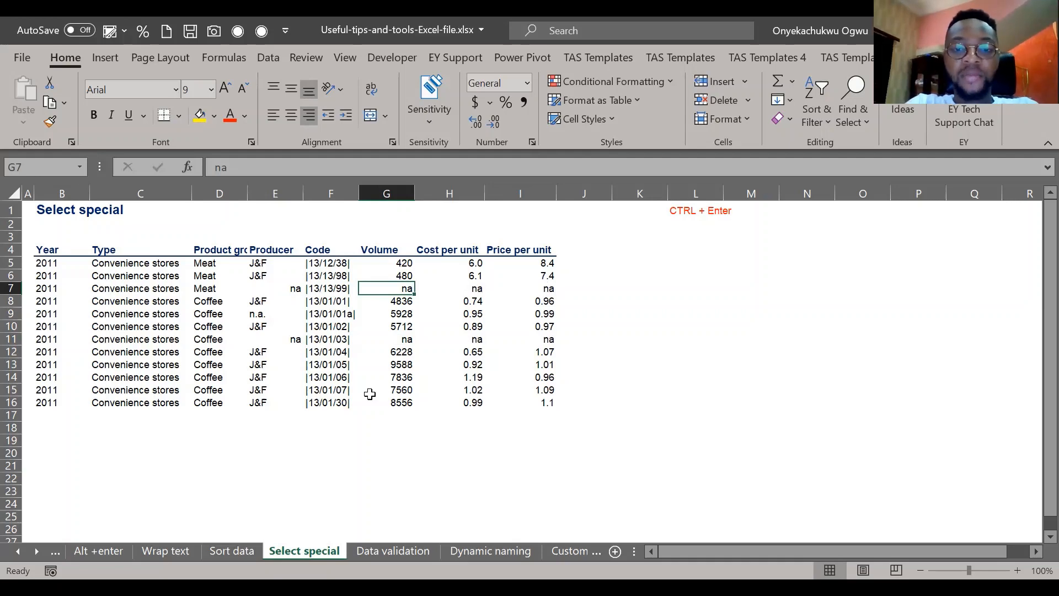
Step: Switch to the Data validation worksheet and select cell D4, the first empty Product group cell
key(ctrl+Page_Down)
key(Up)
key(Up)
key(Up)
key(Up)
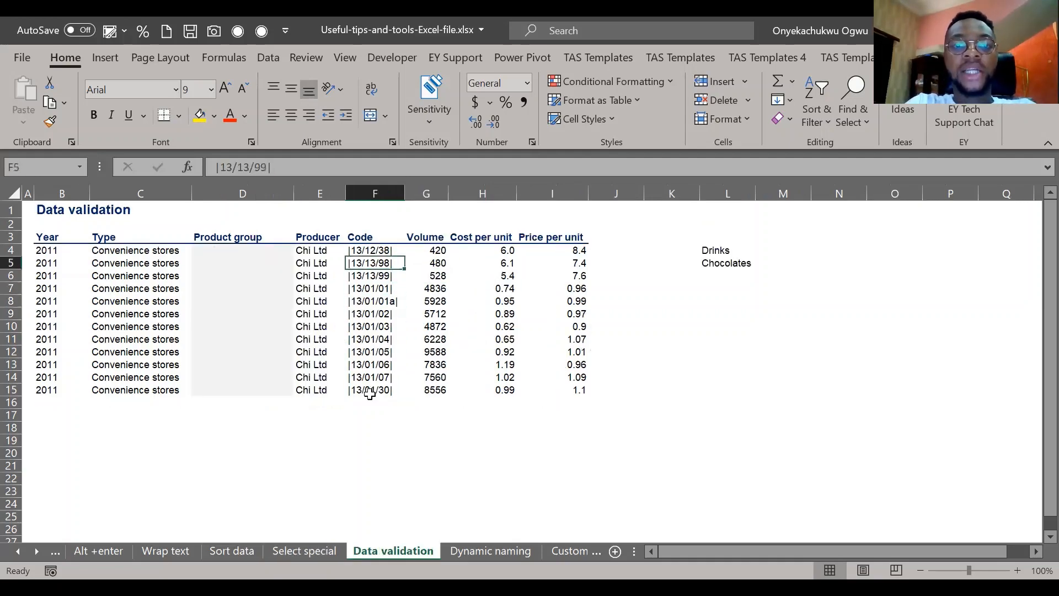
key(Left)
key(Up)
key(Left)
key(Down)
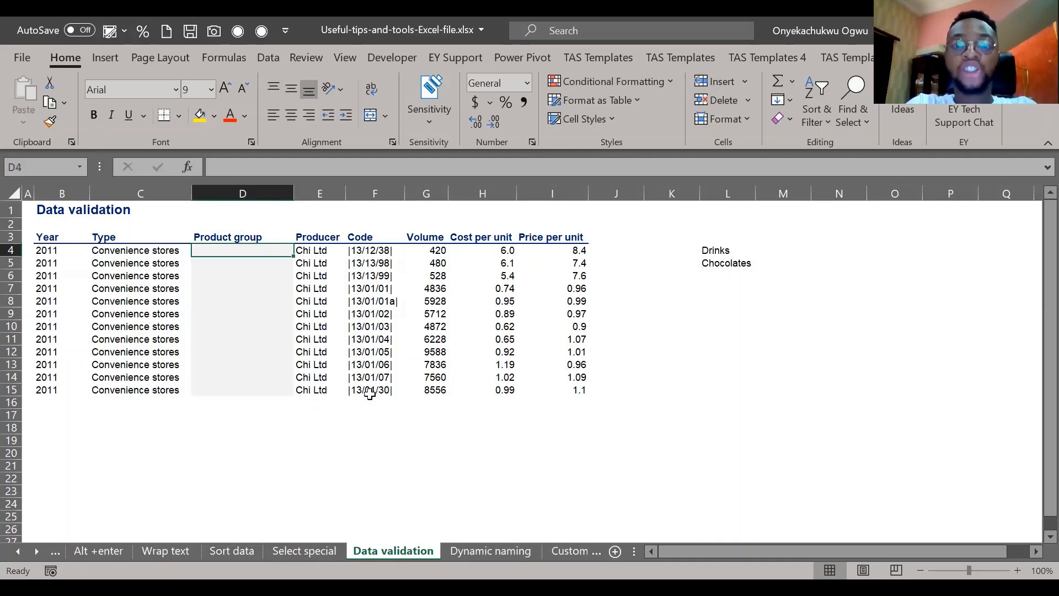
Step: Enter Drinks in cell D4 and Chocolates in cell D5 of the Product group column
key(alt+Tab)
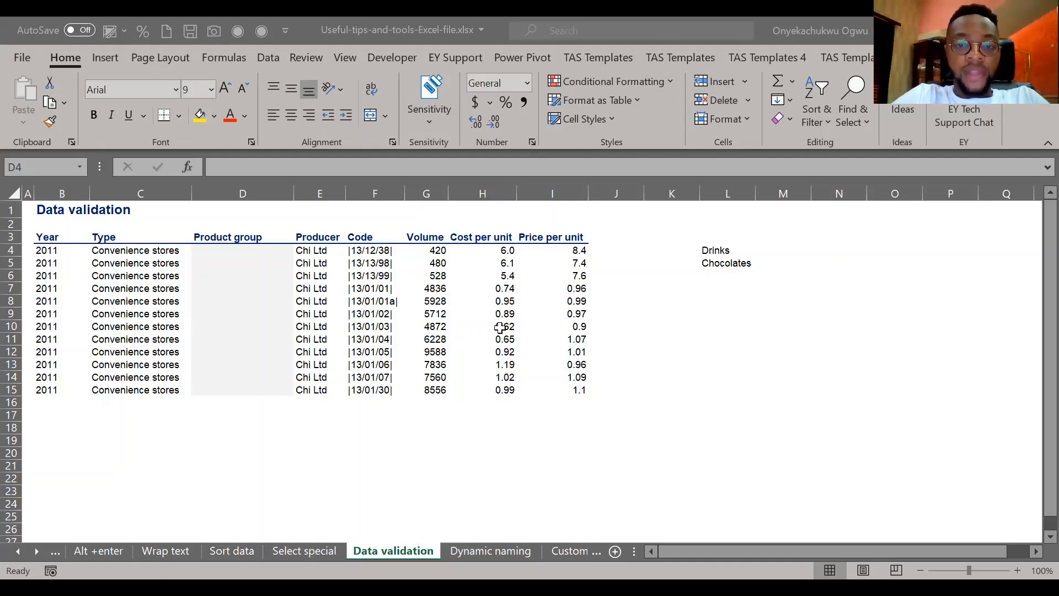
click(462, 317)
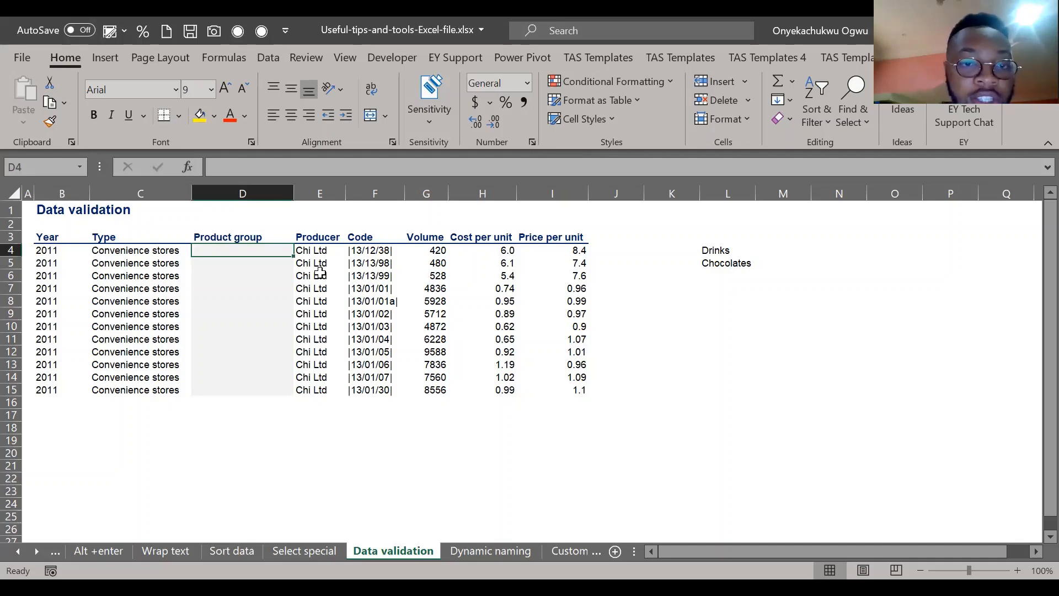
text(Dr)
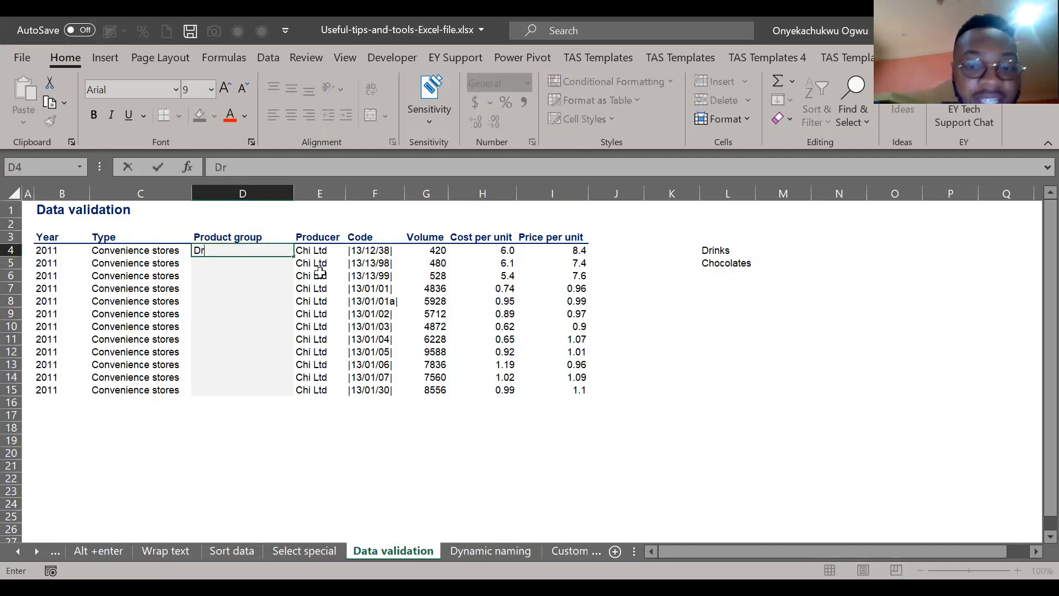
text(inks)
key(Return)
text(Chocolates)
key(ctrl+Return)
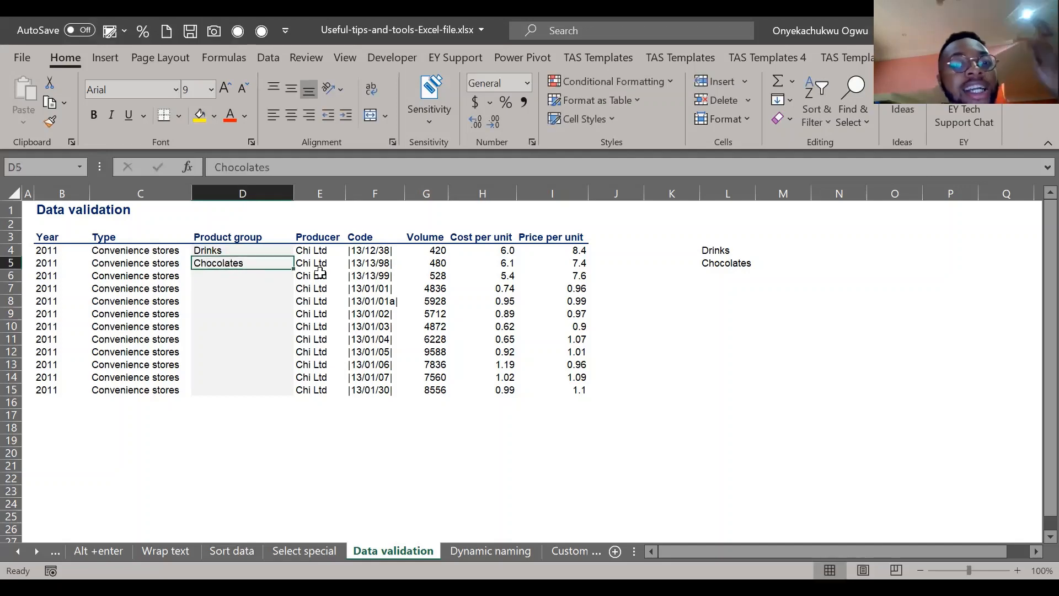
Step: Look over the Product group column and clear the entries in cells D4:D5, ending on D4
key(Up)
key(Left)
key(Right)
key(Right)
key(Left)
key(Left)
key(Right)
key(Down)
key(Down)
key(Down)
key(Down)
key(Down)
key(Up)
key(Up)
key(Up)
key(Up)
key(Up)
key(shift+Down)
key(Delete)
key(Down)
key(Up)
Step: Try lowercase drinks in D4 and choc in D5, discard the unfinished entry and undo the D4 entry
text(drin)
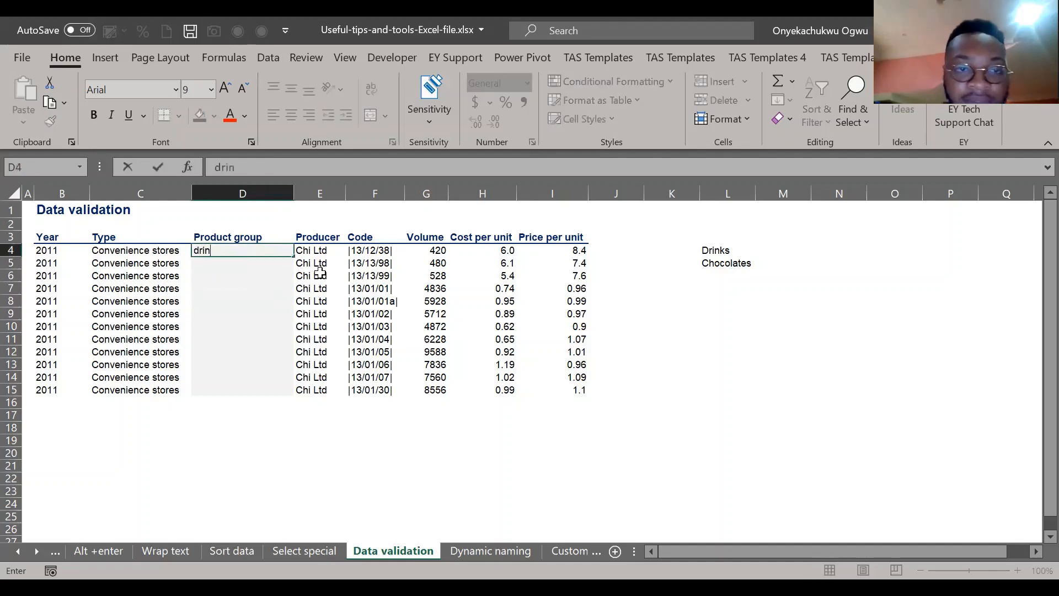
text(ks)
key(Return)
text(choc)
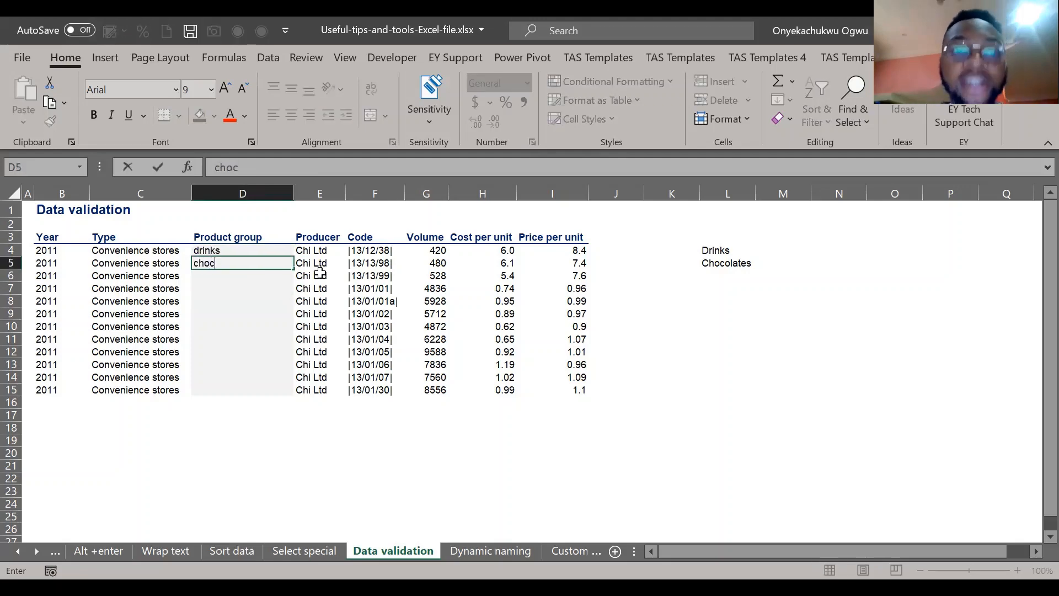
key(Escape)
key(ctrl+z)
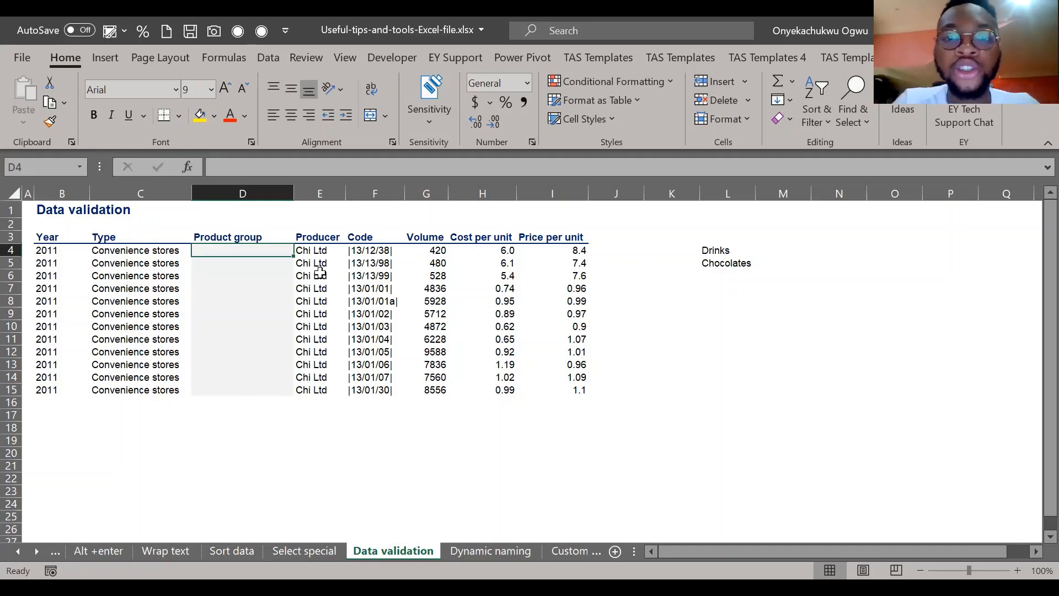
Step: Open the Data Validation settings for cell D4 and set the allowed criteria to List
key(alt+Tab)
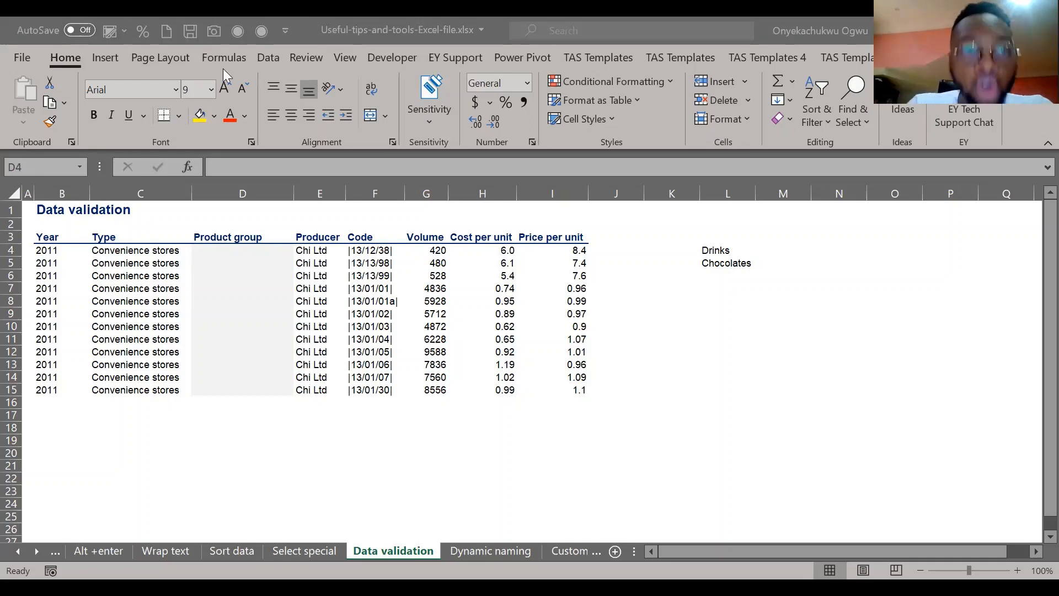
click(268, 57)
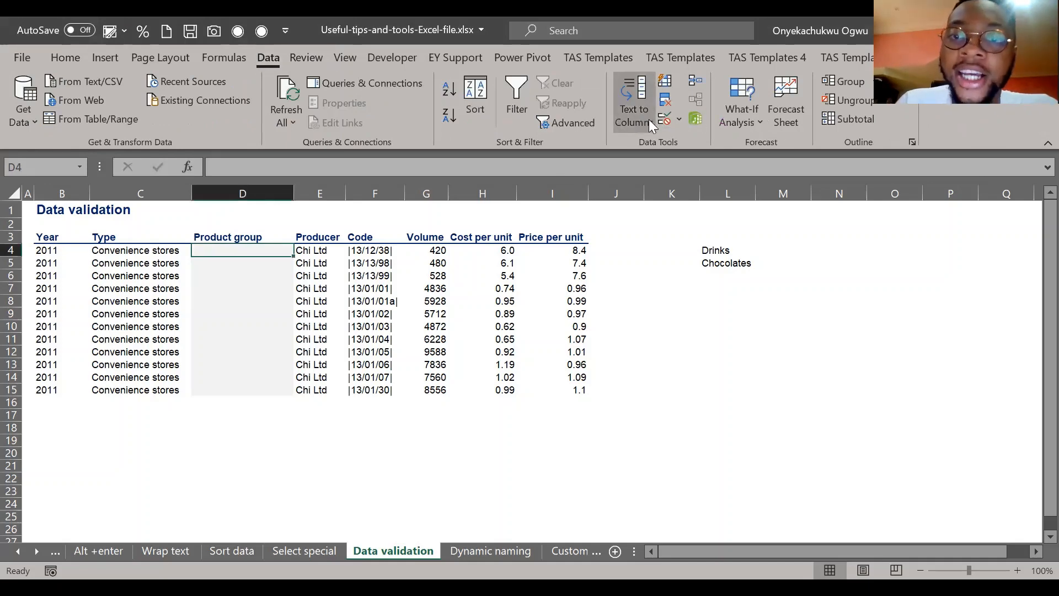
click(678, 121)
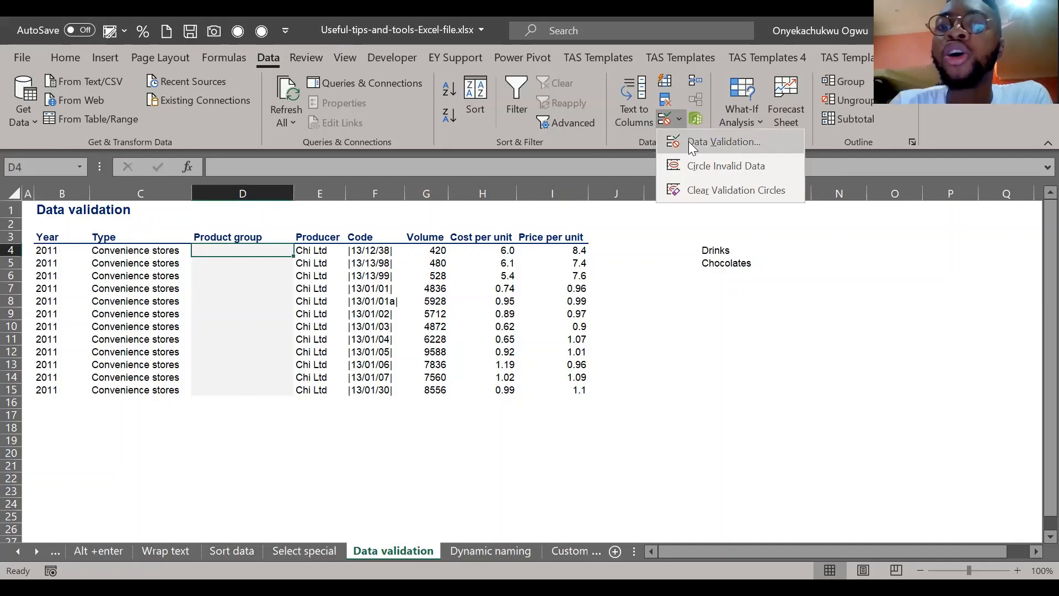
click(688, 141)
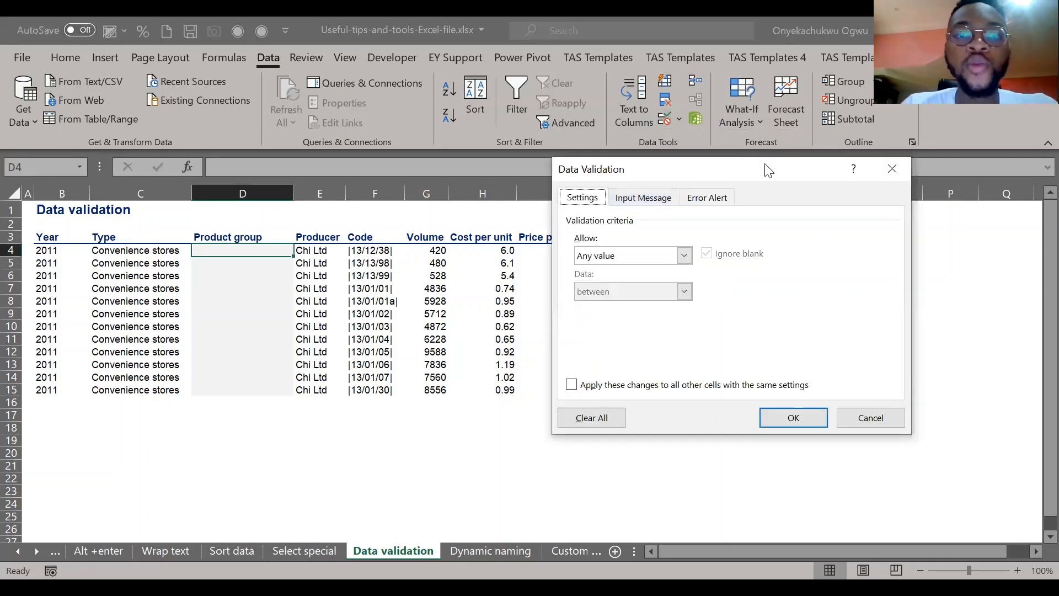
drag(768, 169, 508, 274)
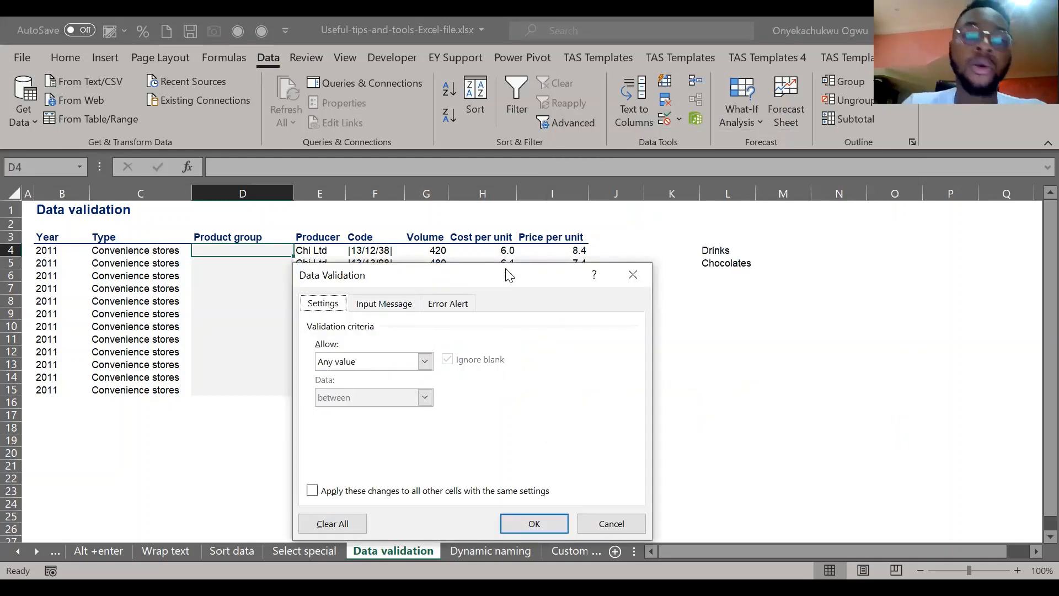
click(424, 362)
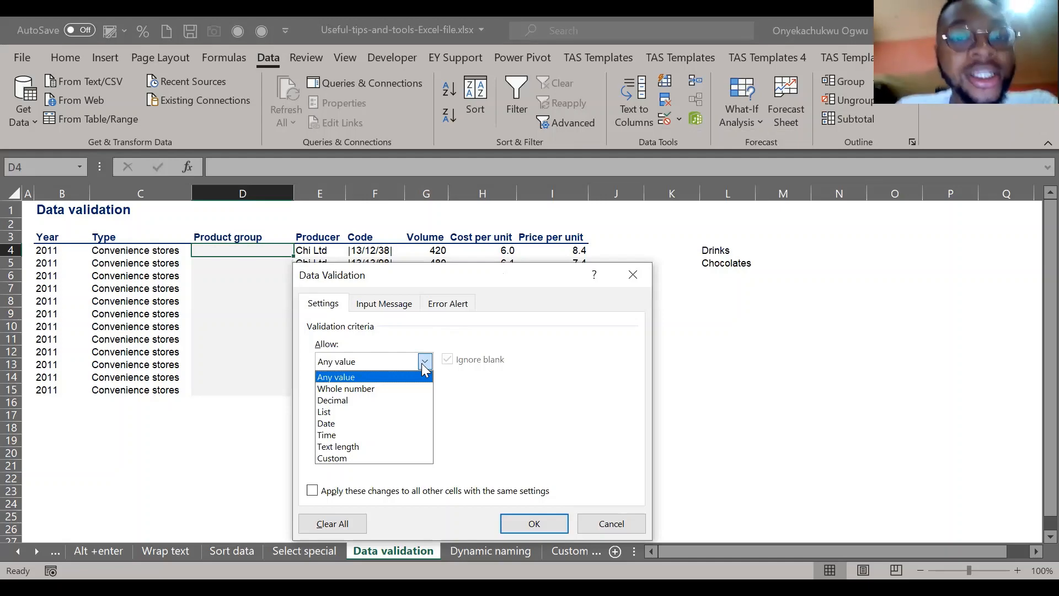
click(325, 413)
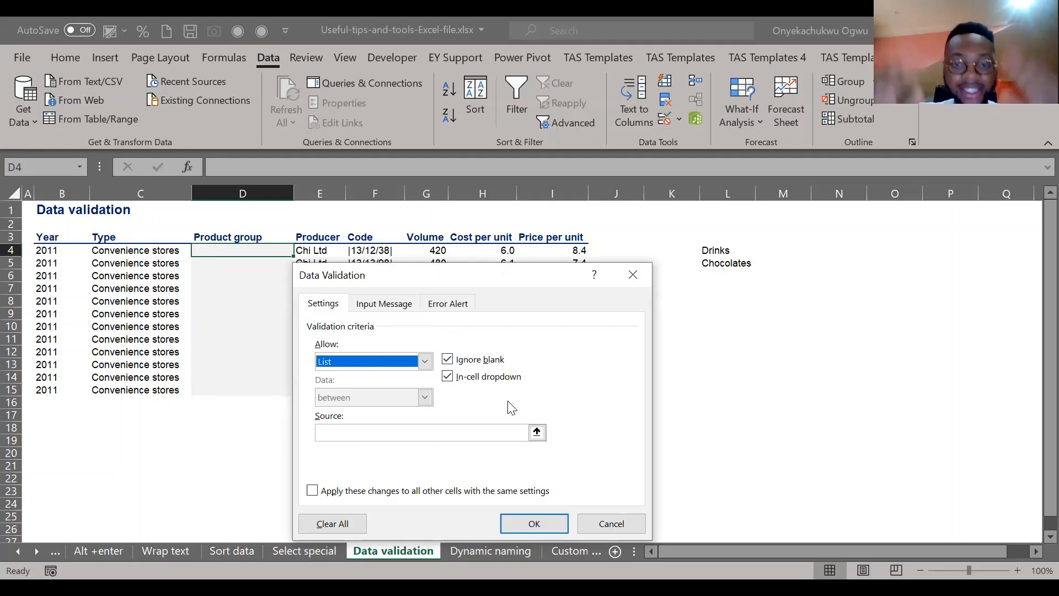
Step: Set the list source to cells L4:L5 (=$L$4:$L$5) and apply the validation to cell D4
click(538, 436)
click(536, 433)
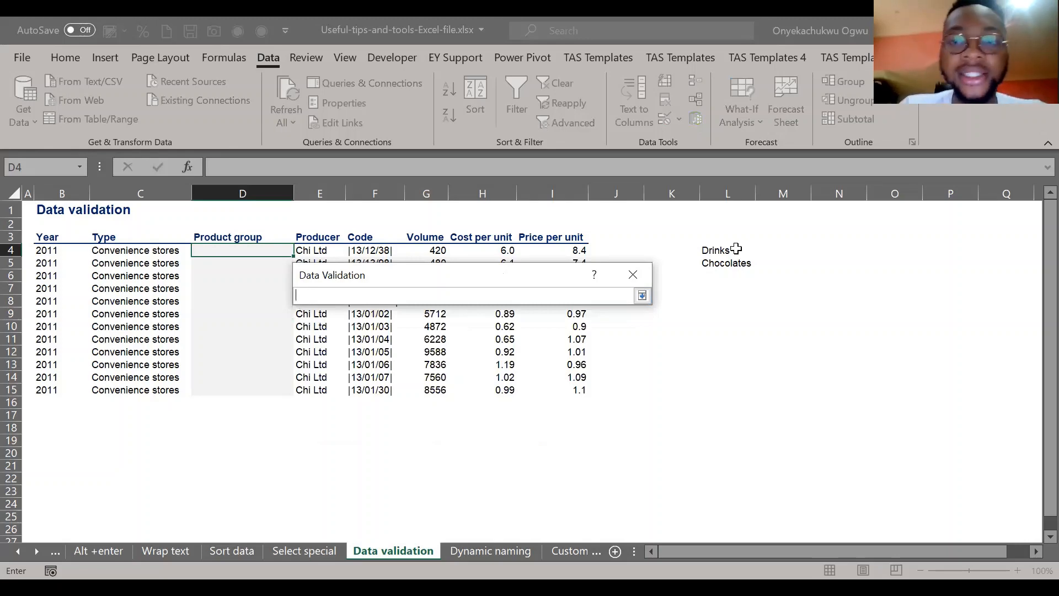
drag(716, 250, 719, 264)
click(642, 296)
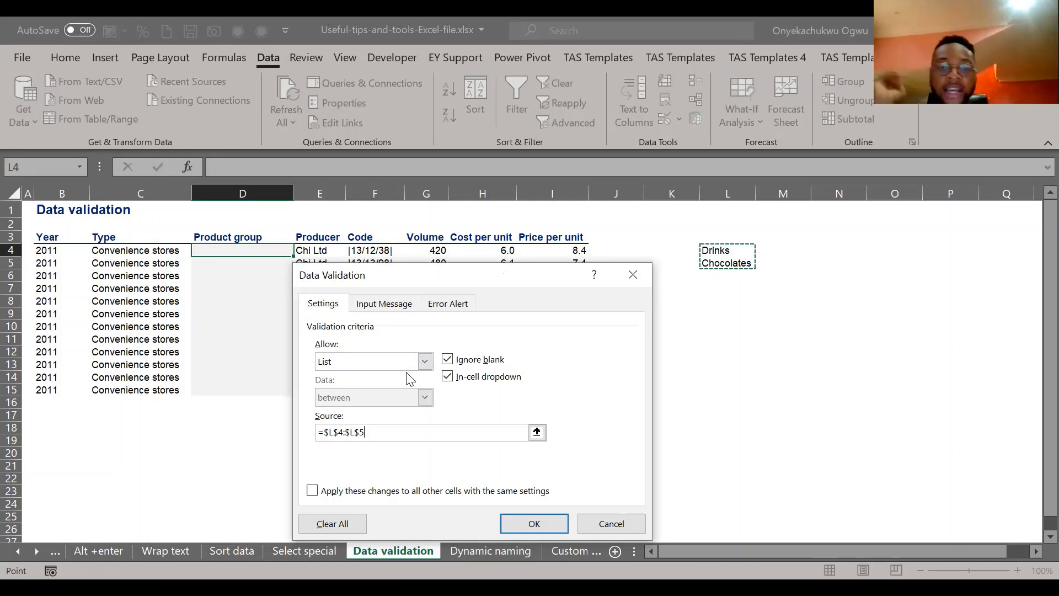
click(453, 418)
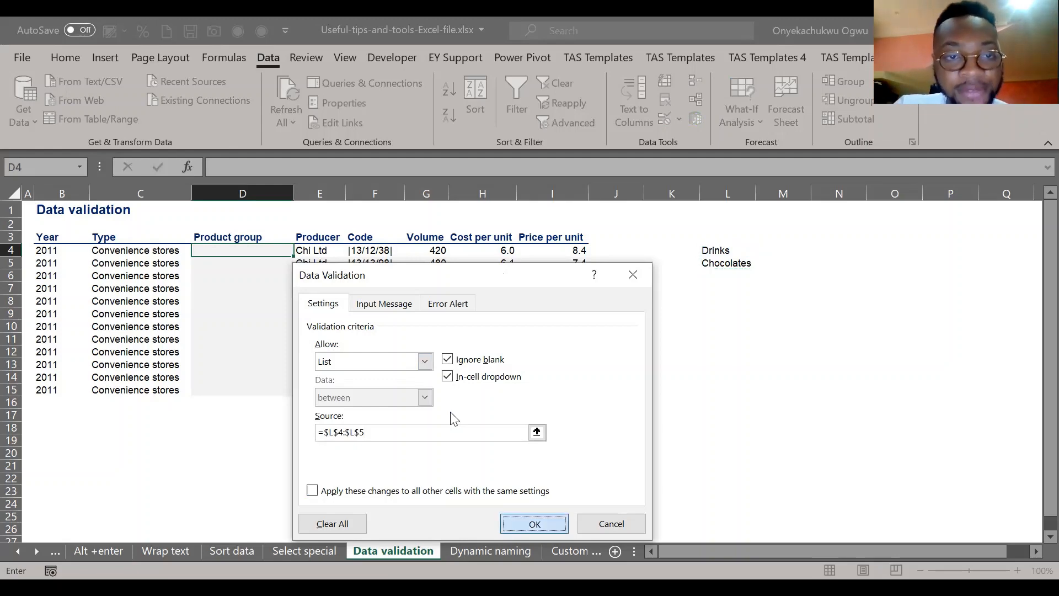
key(Return)
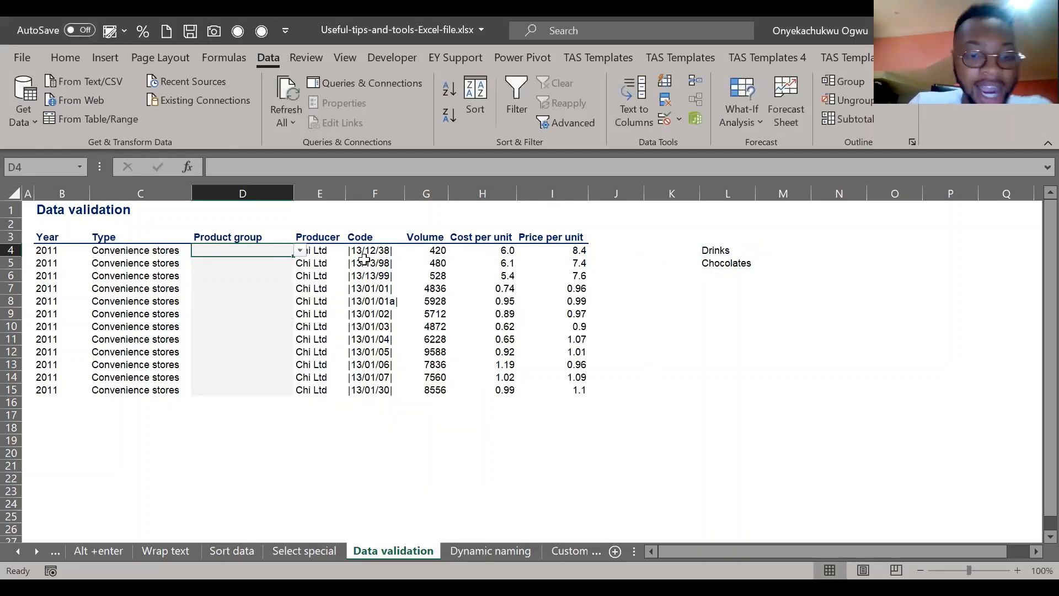
Step: Copy cell D4 with its drop-down validation over the whole Product group range D4:D15, ending on D4
key(ctrl+c)
key(shift+Down)
key(shift+Down)
key(shift+Down)
key(shift+Down)
key(shift+Down)
key(shift+Down)
key(shift+Down)
key(shift+Down)
key(shift+Down)
key(shift+Down)
key(shift+Down)
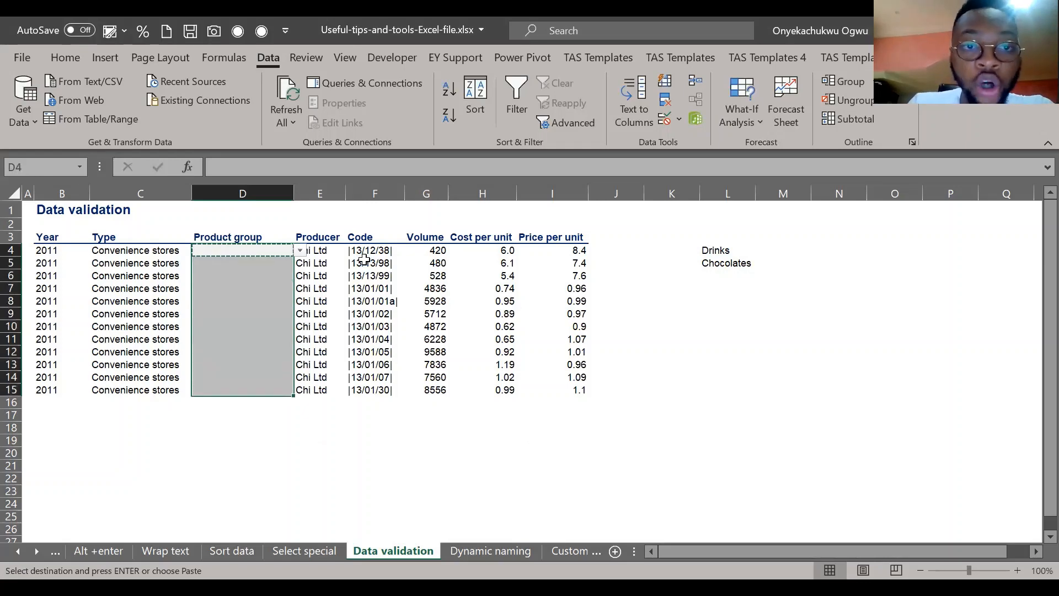
key(Return)
key(Down)
key(Up)
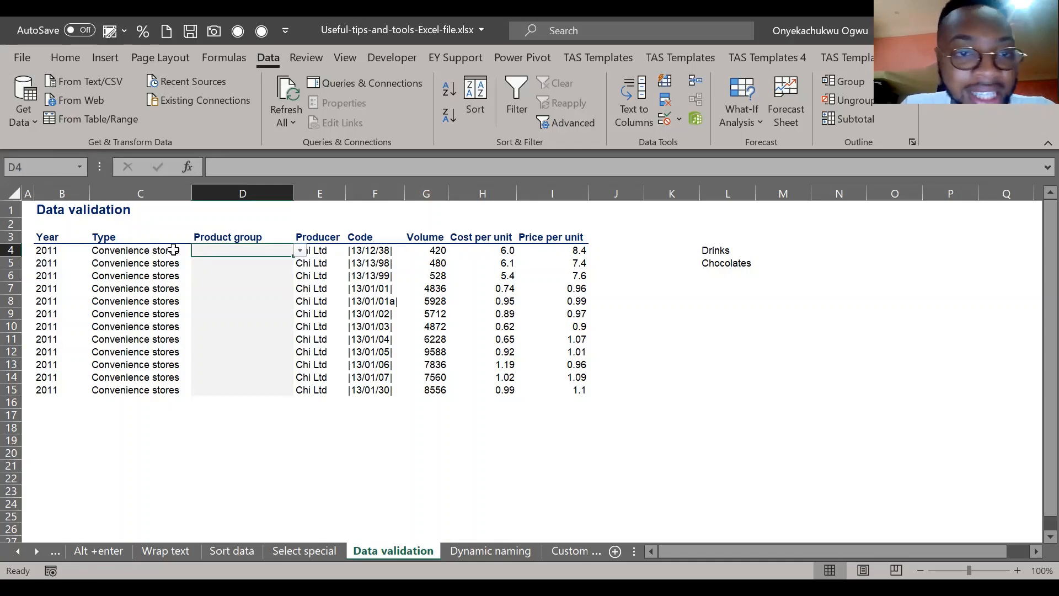
Step: Choose Chocolates for D4, Drinks for D6 and Chocolates for D5 from the cells' drop-down lists
click(300, 252)
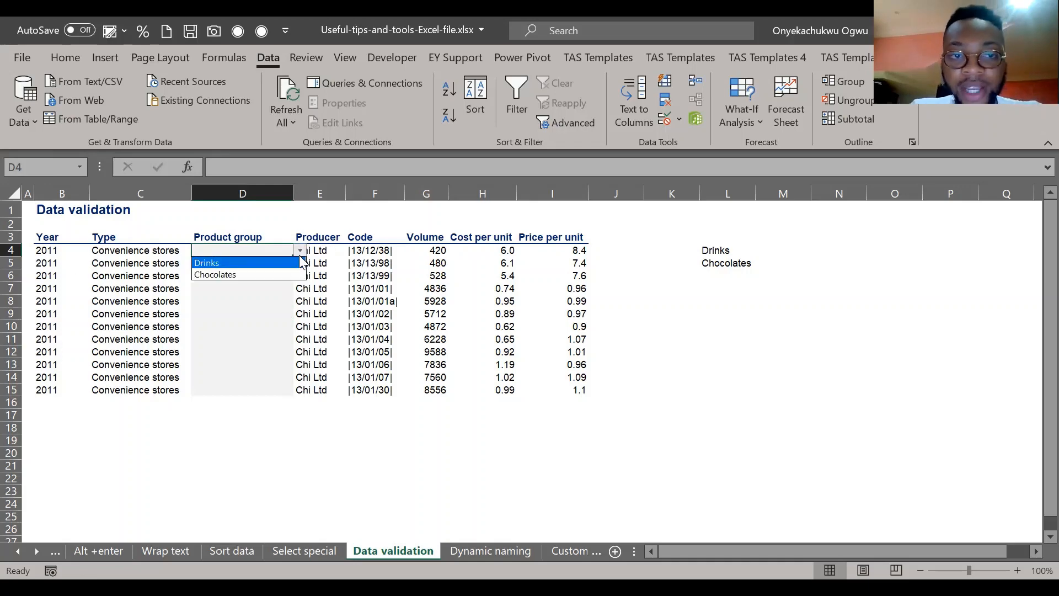
click(267, 274)
click(265, 274)
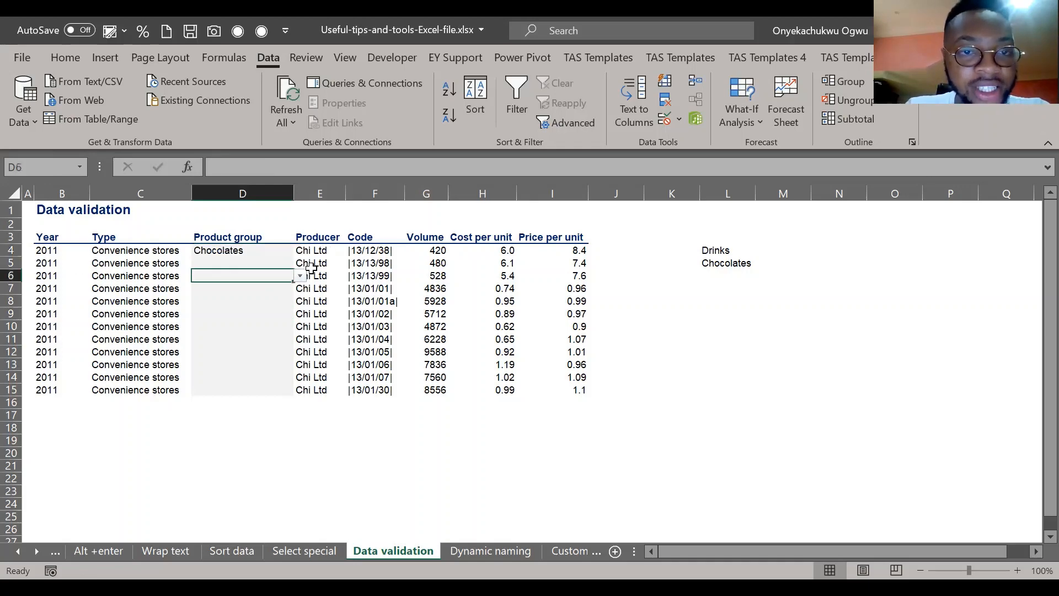
click(300, 275)
click(267, 285)
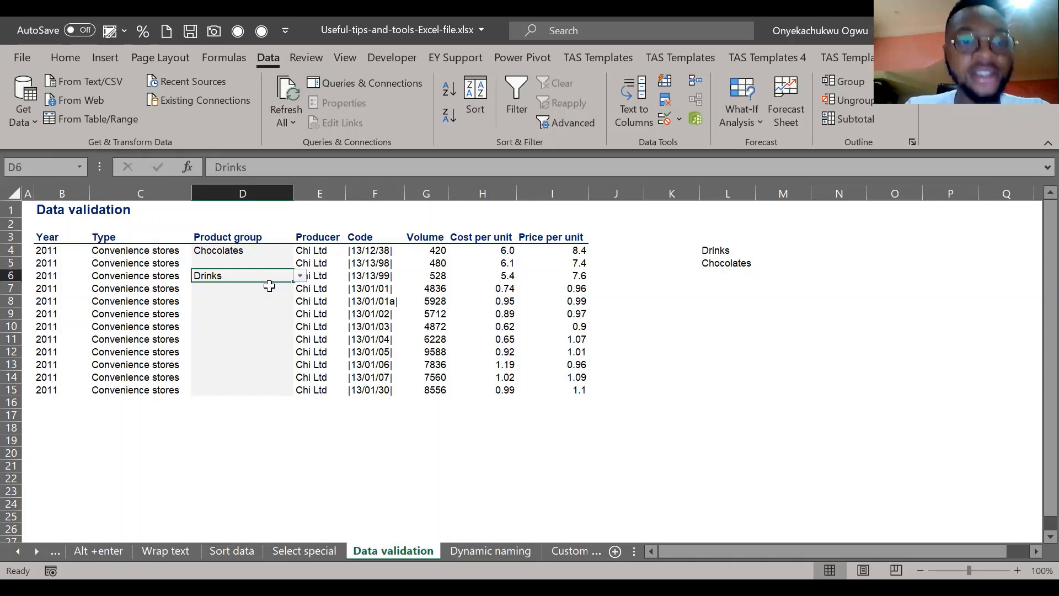
click(252, 263)
click(300, 263)
click(274, 286)
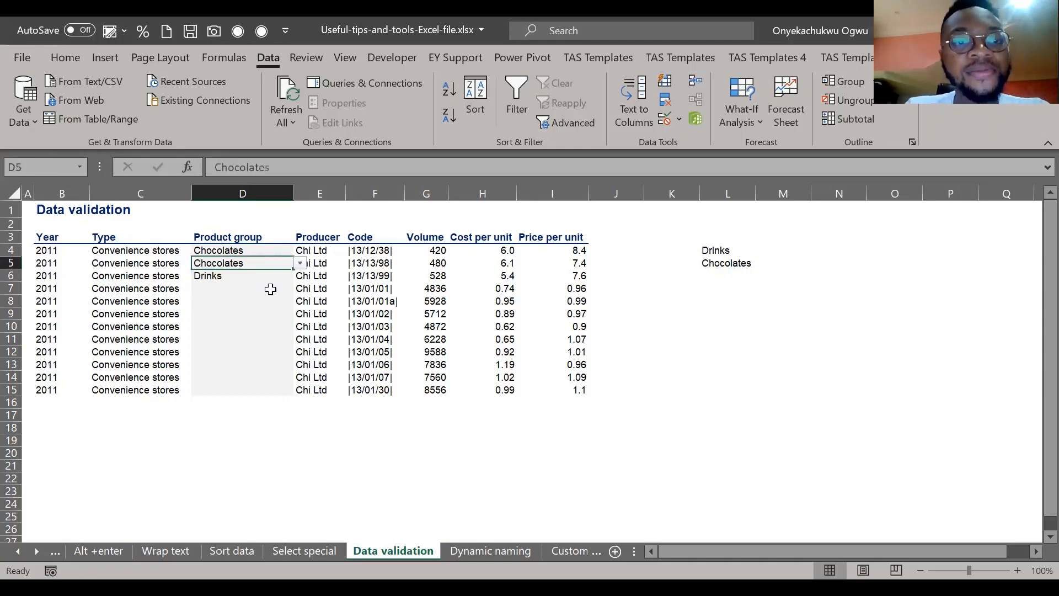
Step: Choose Chocolates from the drop-down lists of Product group cells D7 and D8
click(254, 300)
click(300, 301)
click(240, 323)
click(241, 275)
click(267, 286)
click(299, 289)
click(279, 313)
click(268, 326)
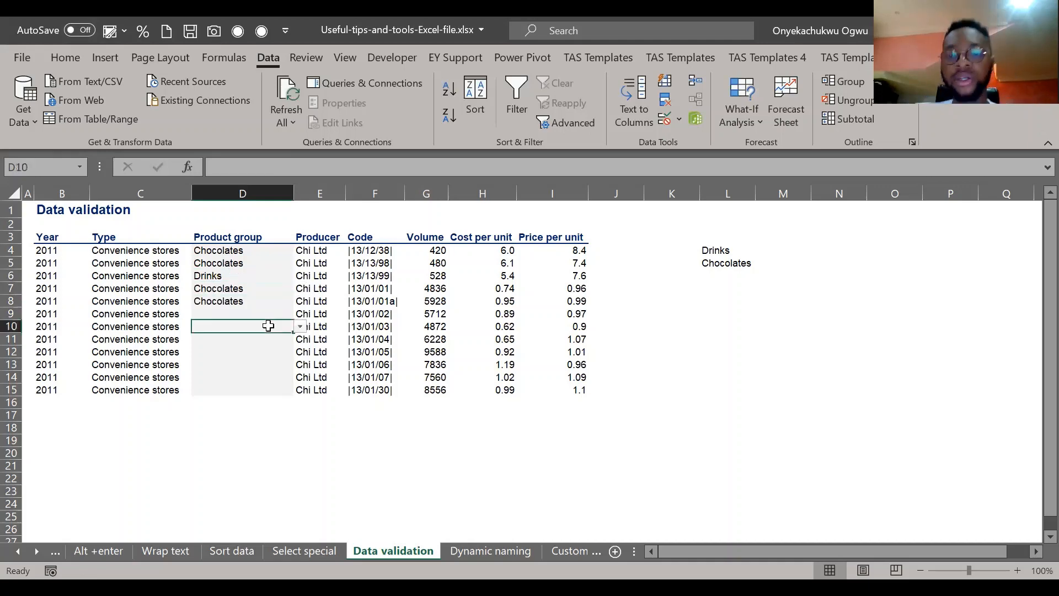
Step: Test the validation by entering the unlisted value GHDHF in cell D9
key(Up)
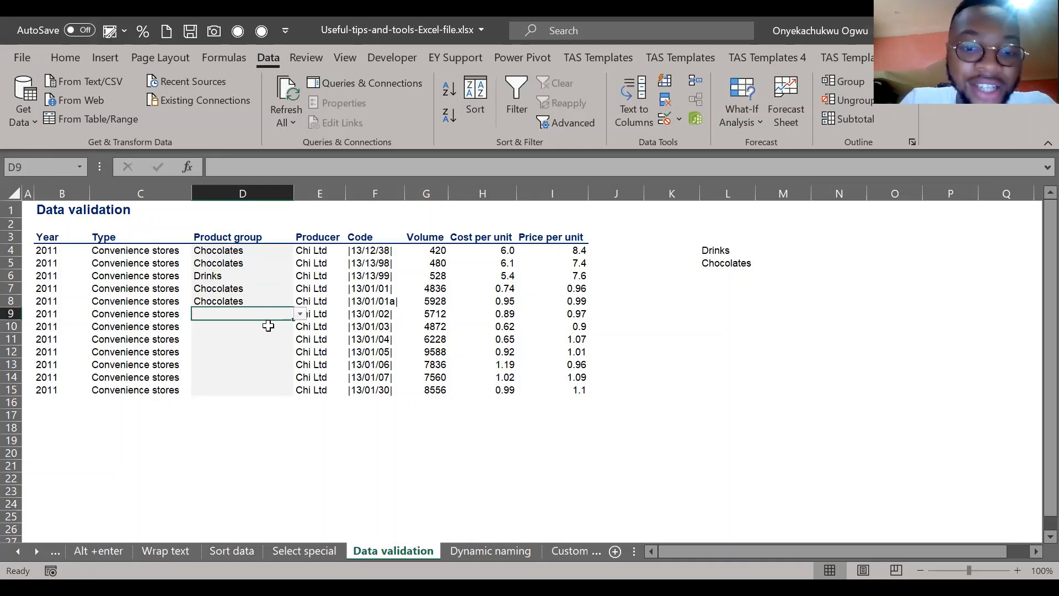
text(GHDHF)
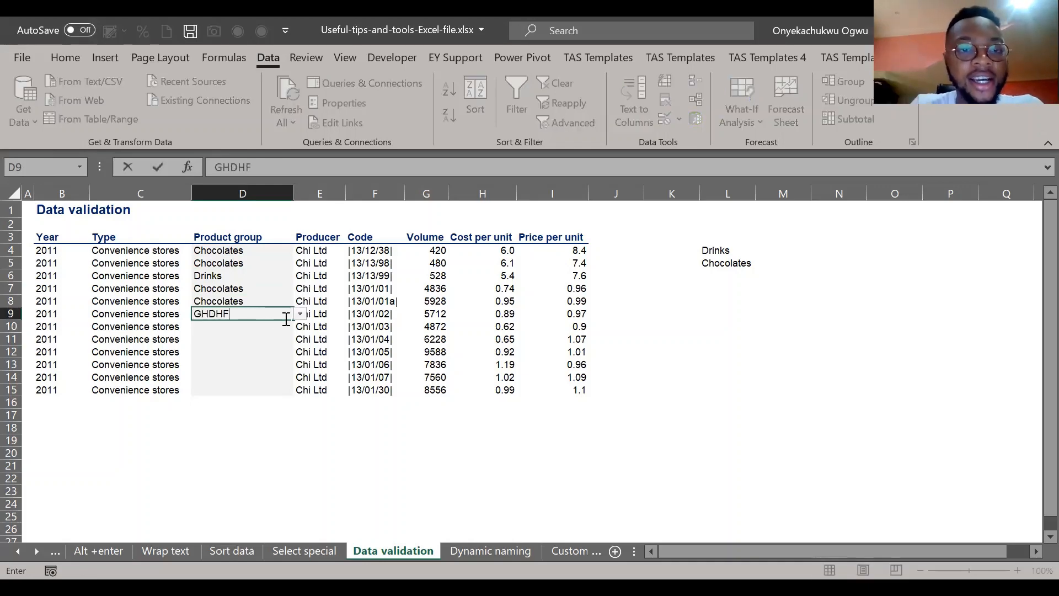
key(ctrl+Return)
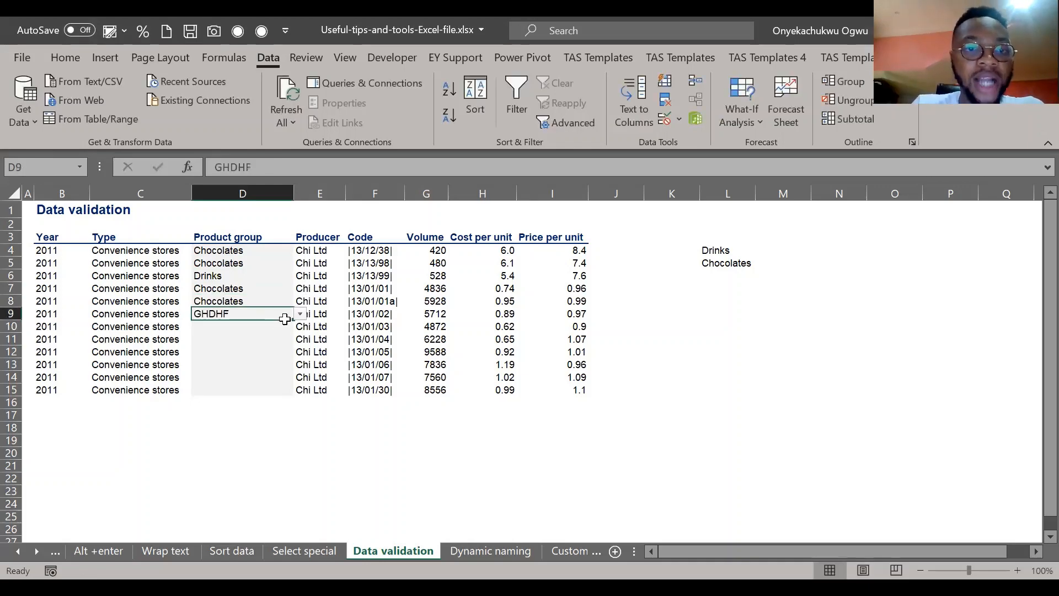
key(Down)
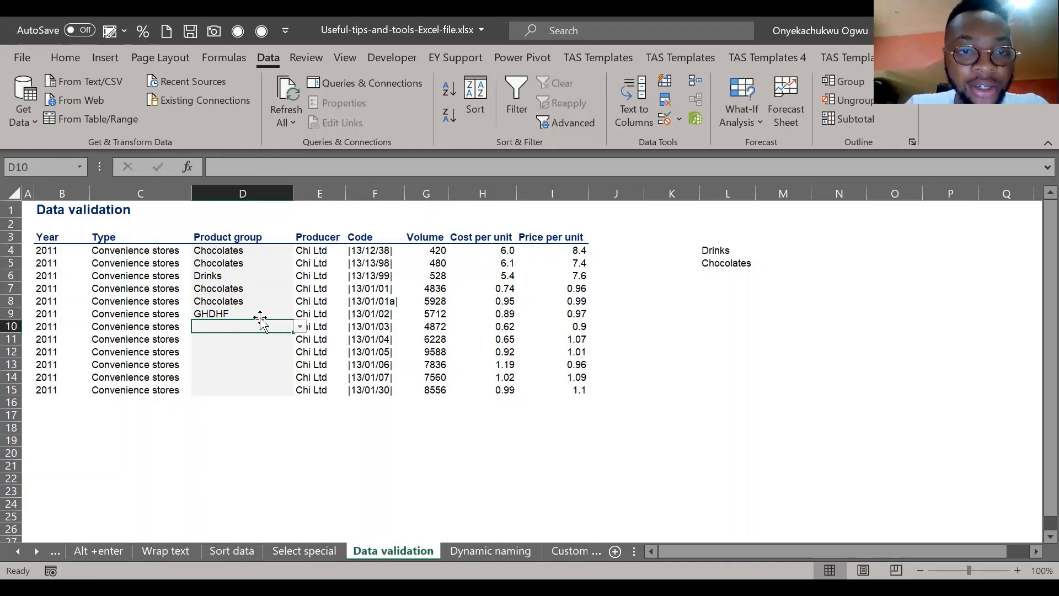
Step: Enable the error alert for invalid data in D9's validation and apply the change to all other cells with the same settings
click(257, 314)
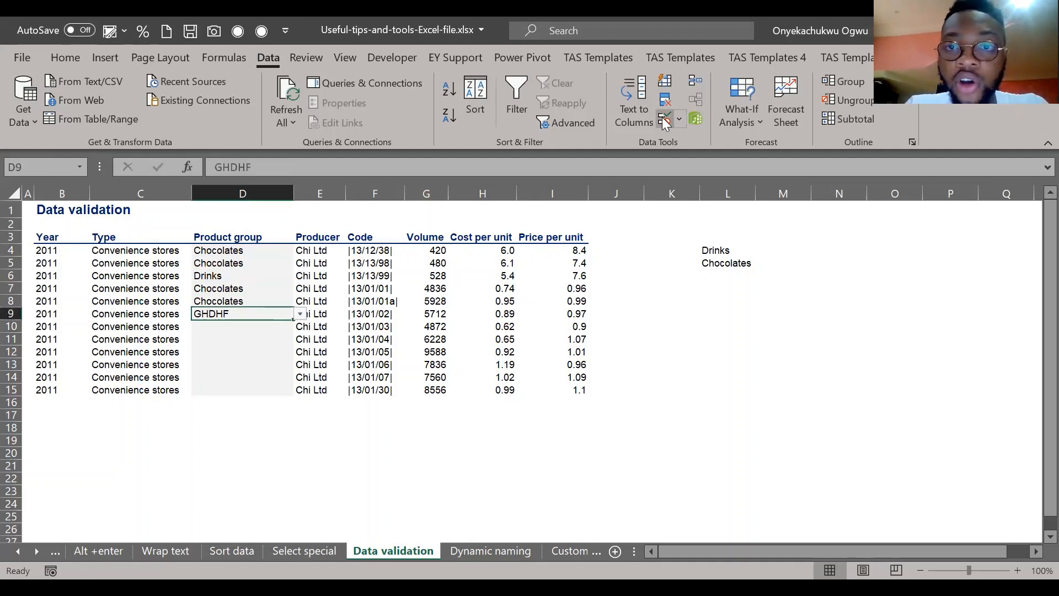
click(677, 119)
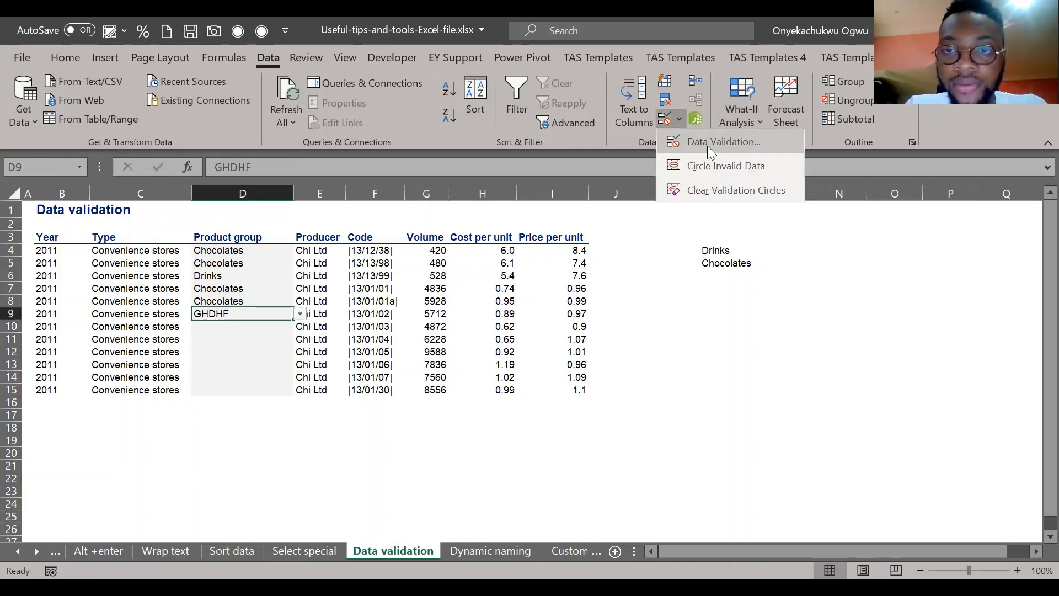
click(684, 142)
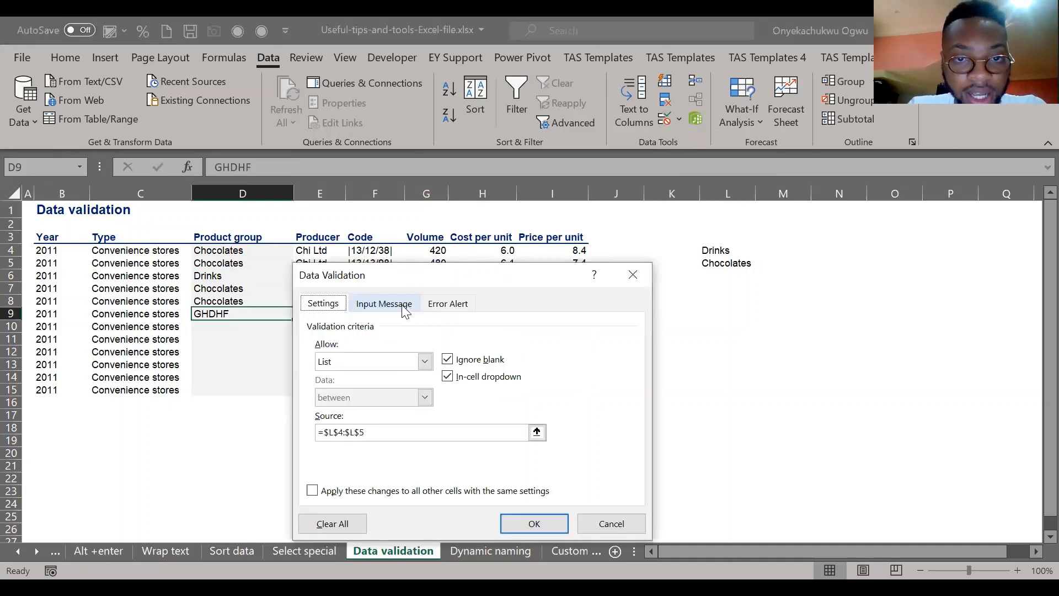
click(403, 304)
click(440, 307)
click(319, 330)
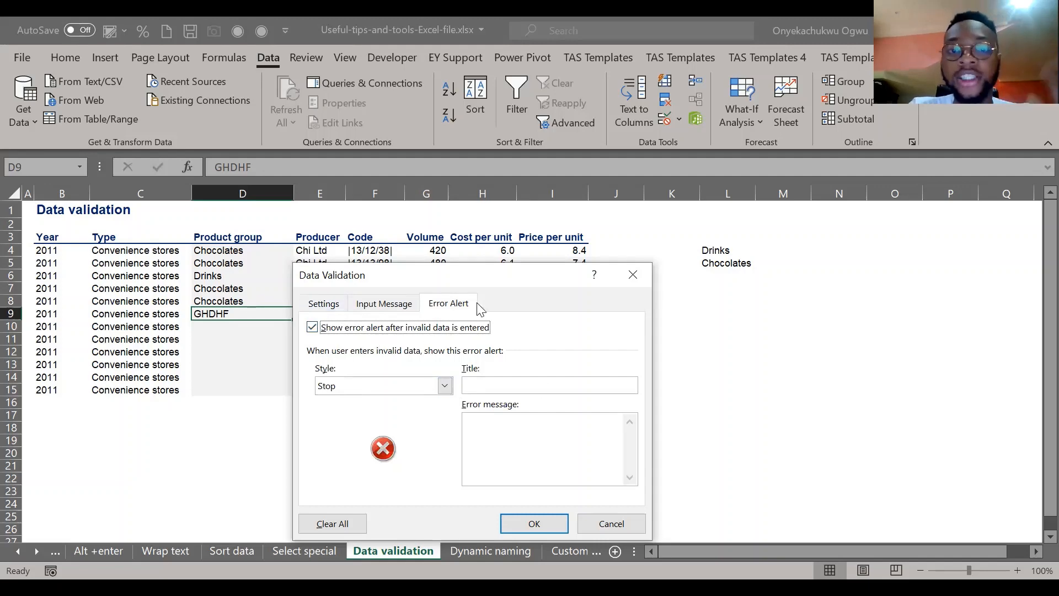
click(333, 304)
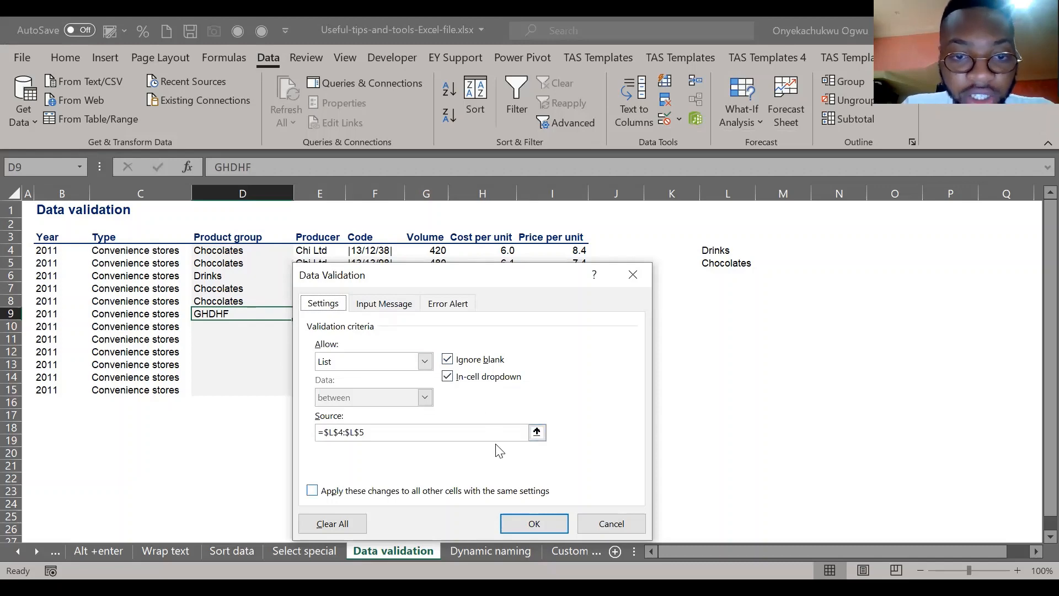
key(alt+p)
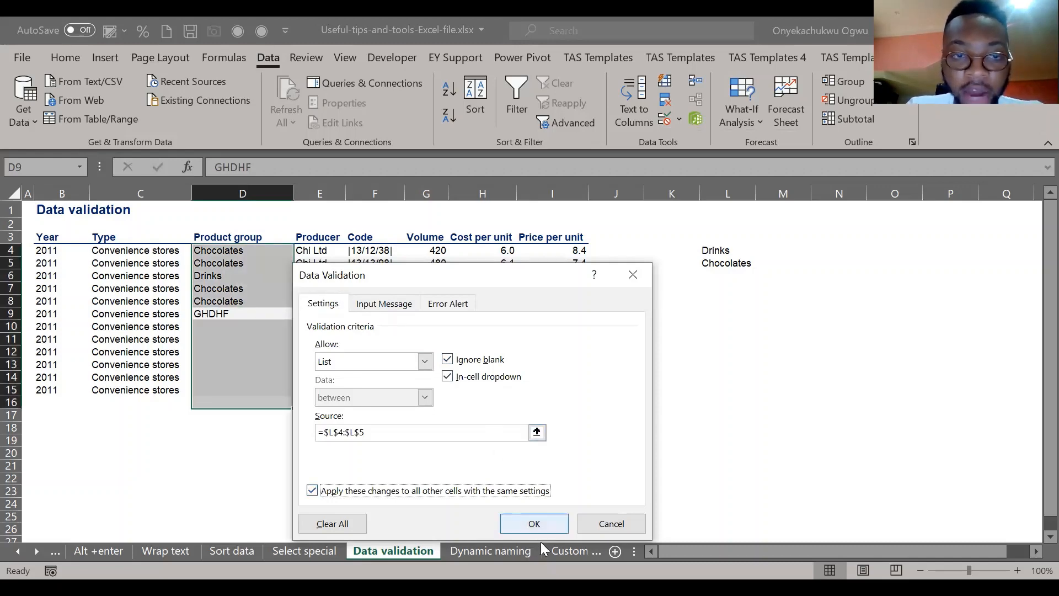
key(Return)
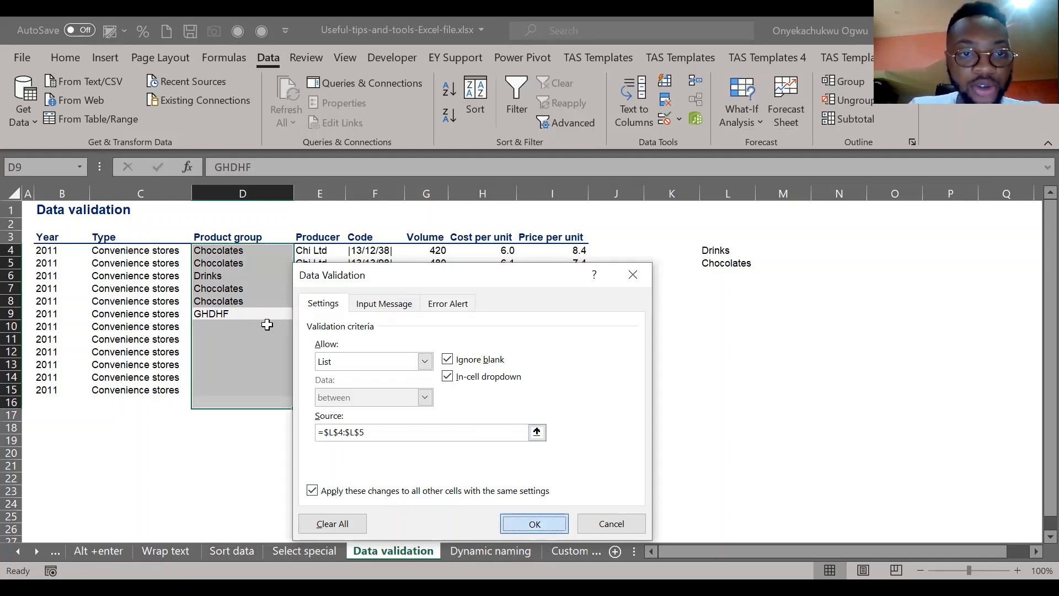
Step: Try entering the unlisted values DH and HDHFJD in cell D9 and cancel the entry
text(DrinksH)
key(Return)
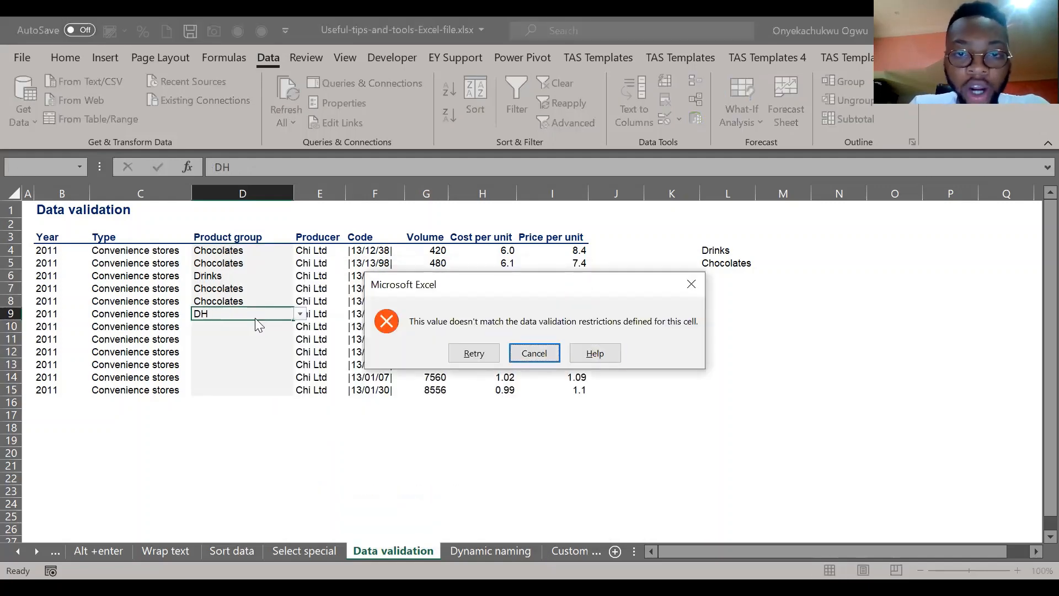
key(Return)
text(HDHFJD)
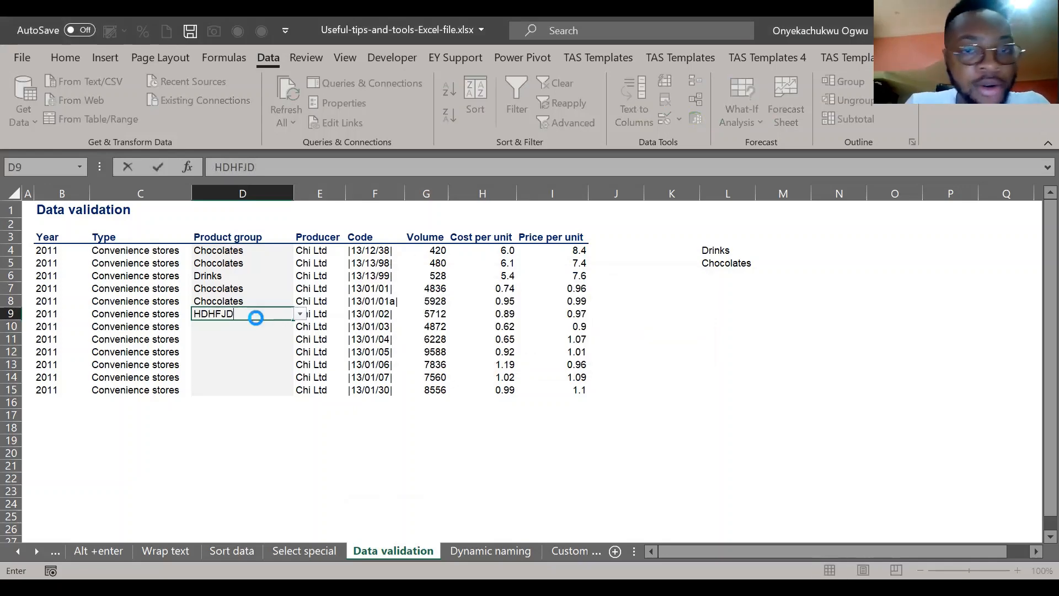
key(Return)
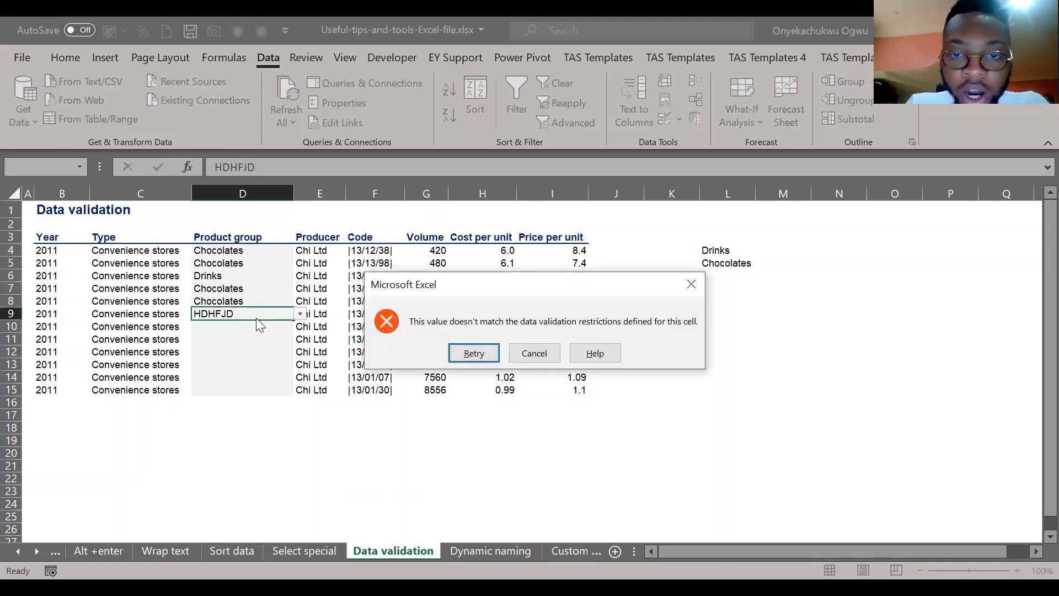
key(Escape)
Step: Choose Drinks from the drop-down list in cell D9 and keep that cell selected
click(299, 313)
click(273, 326)
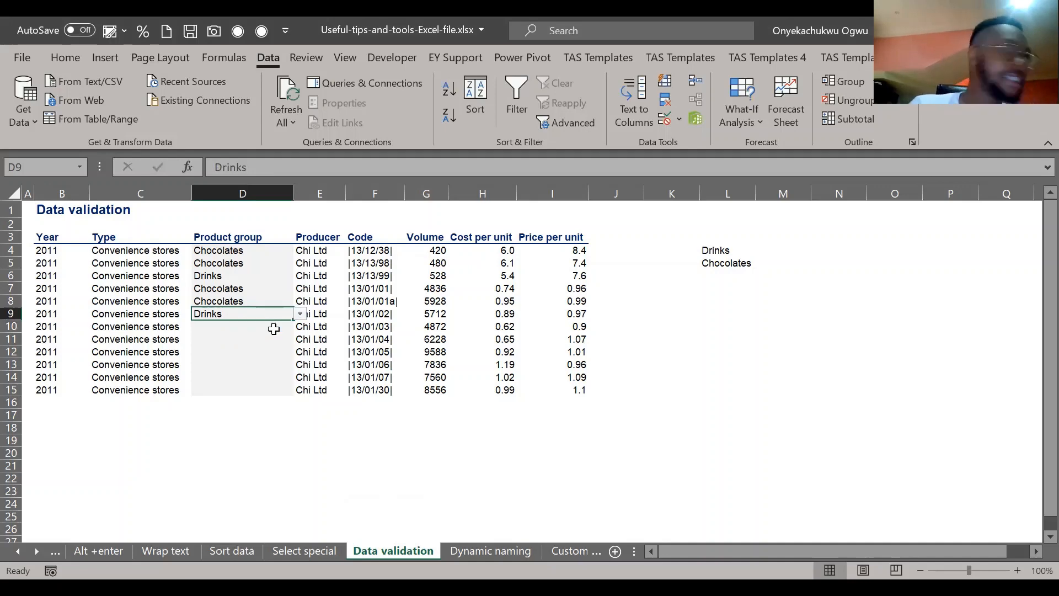
click(274, 329)
key(Up)
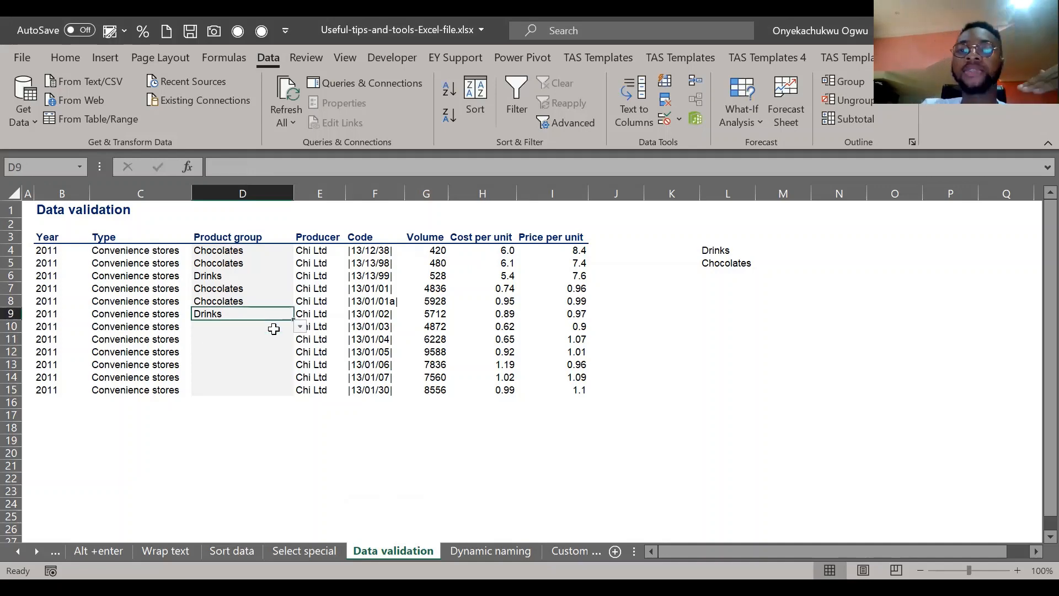
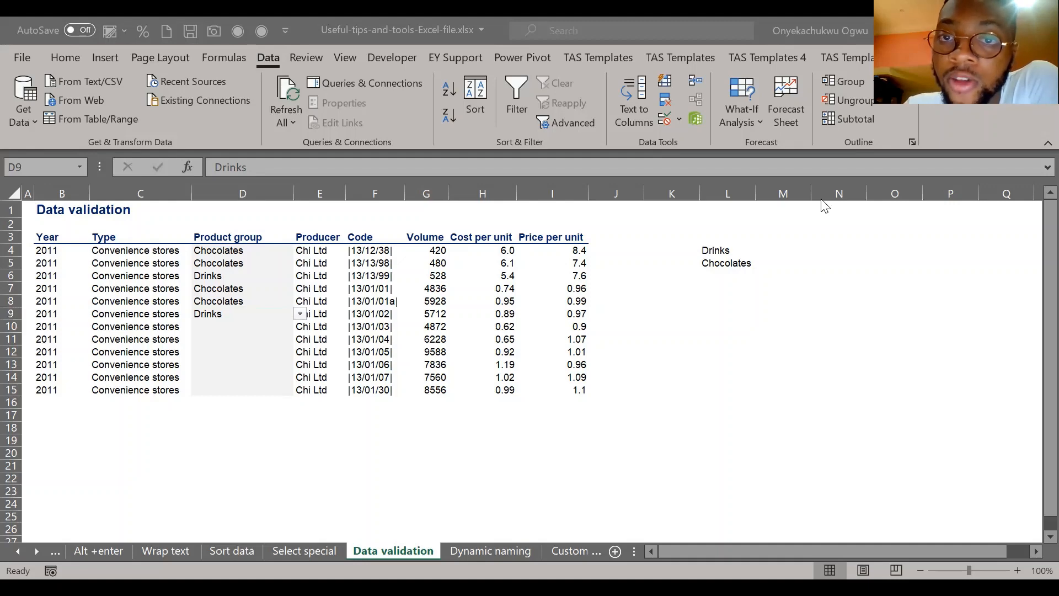
click(728, 249)
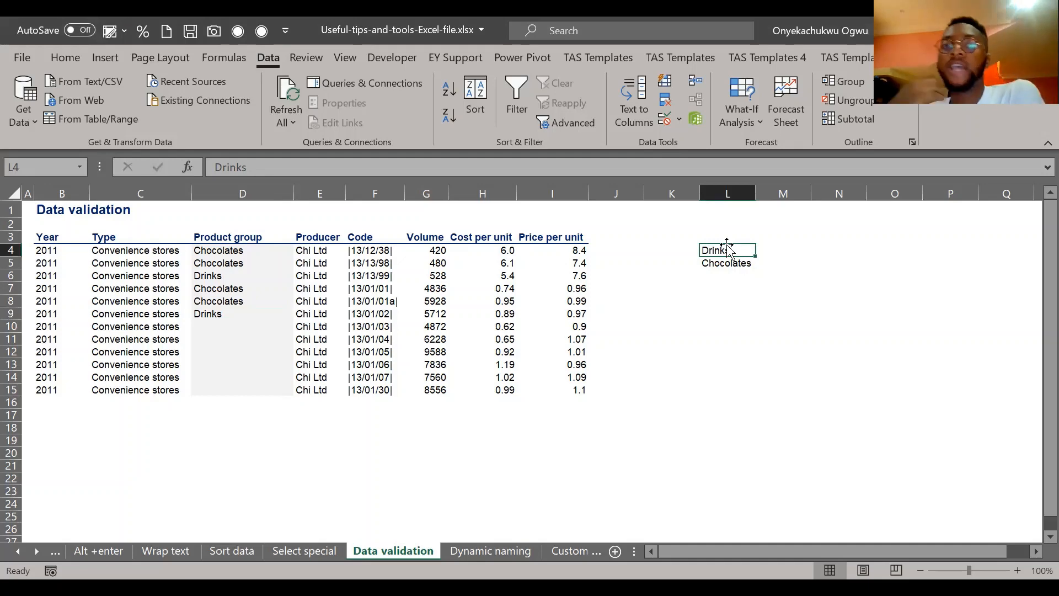
drag(728, 249, 728, 264)
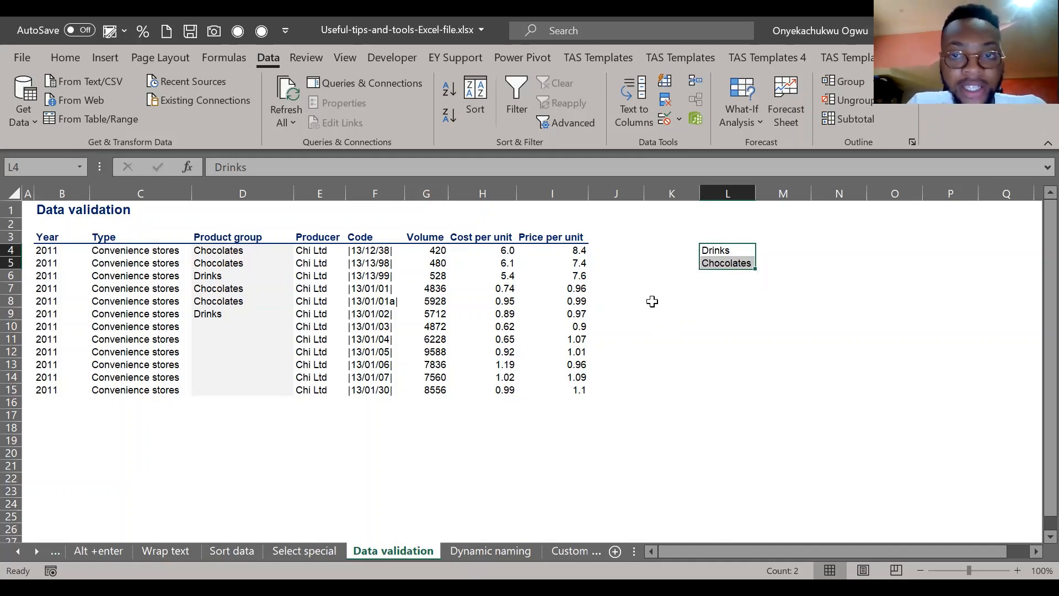
click(248, 261)
key(Up)
key(shift+Down)
key(shift+Down)
key(shift+Down)
key(shift+Down)
key(shift+Down)
key(shift+Down)
key(shift+Down)
key(shift+Down)
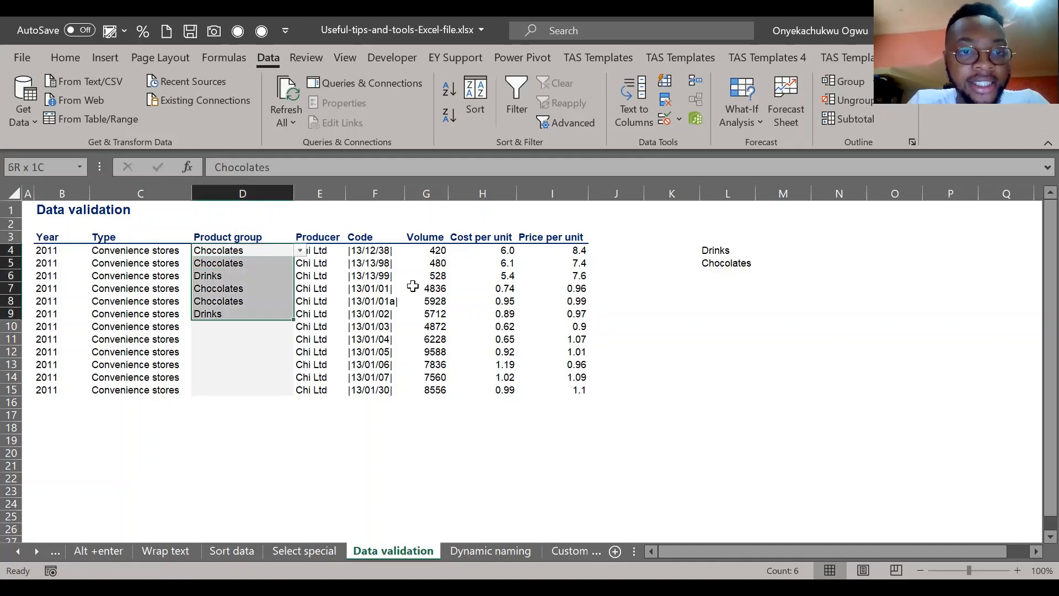
key(shift+Down)
key(shift+Down)
key(shift+Down)
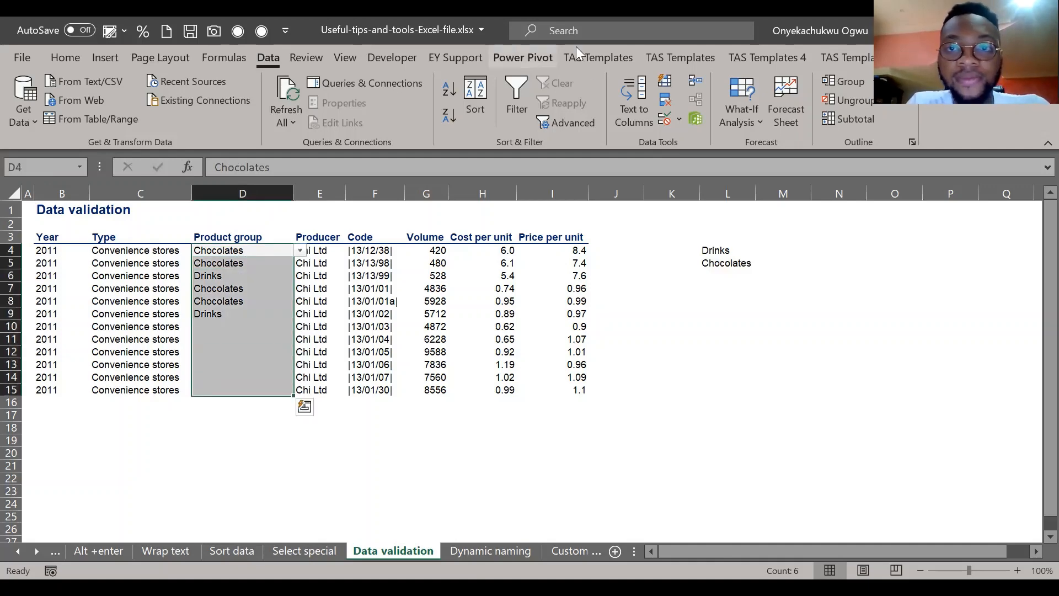
click(680, 118)
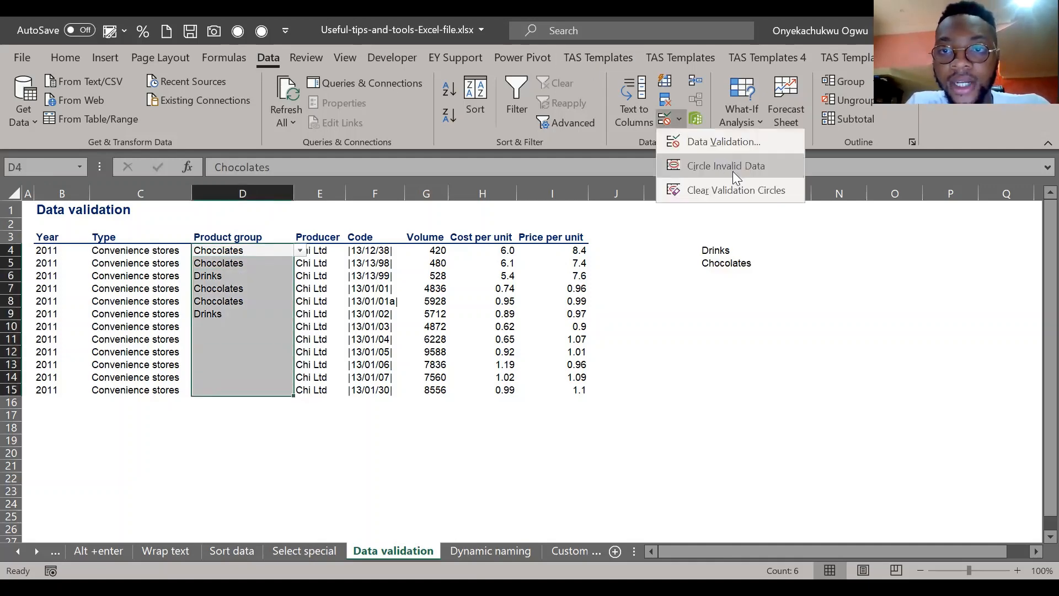
click(262, 280)
click(264, 275)
key(Up)
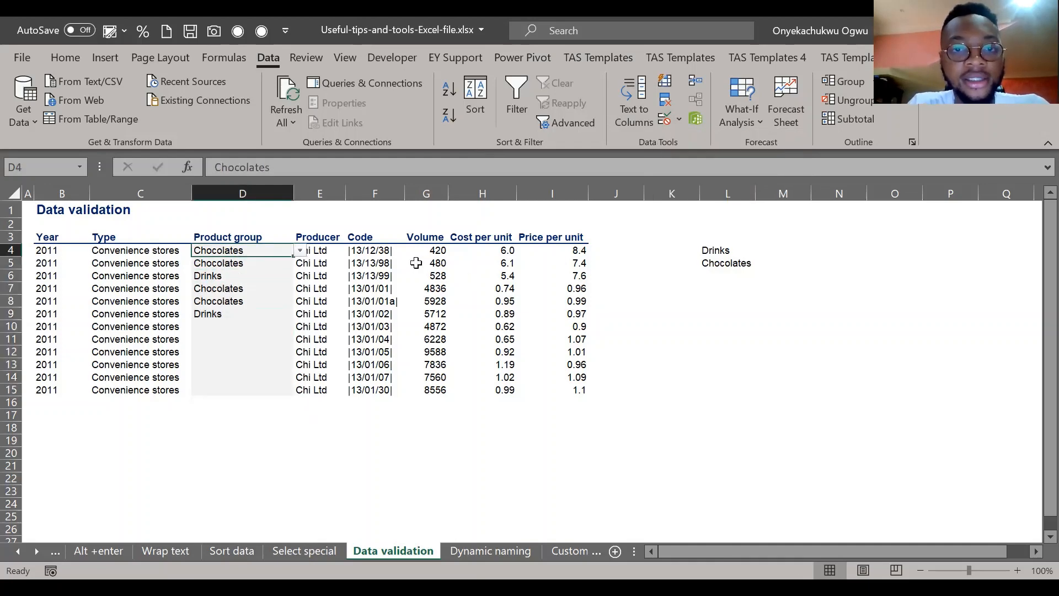
click(423, 264)
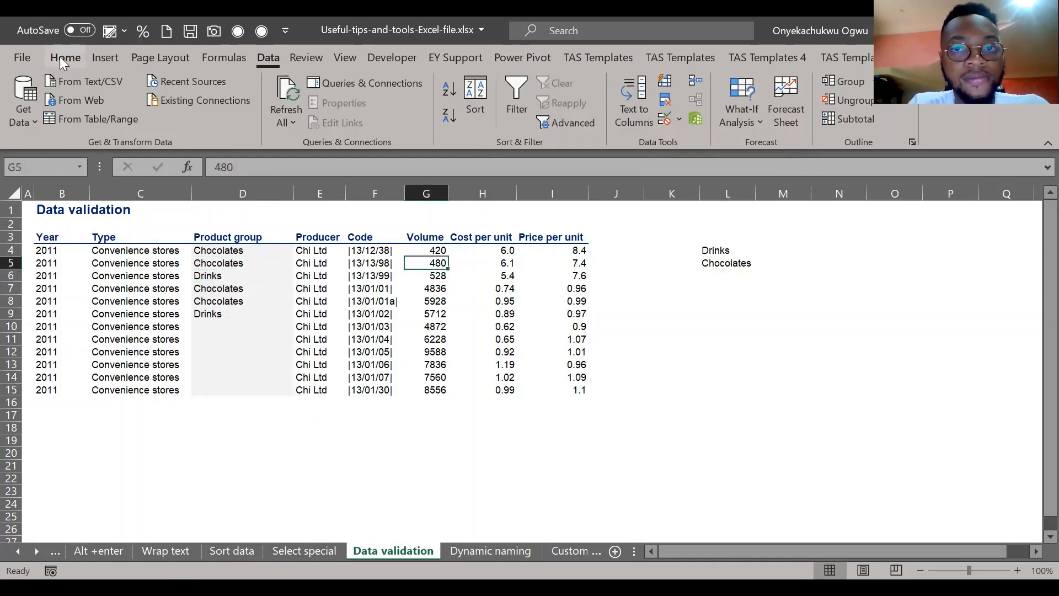
click(679, 119)
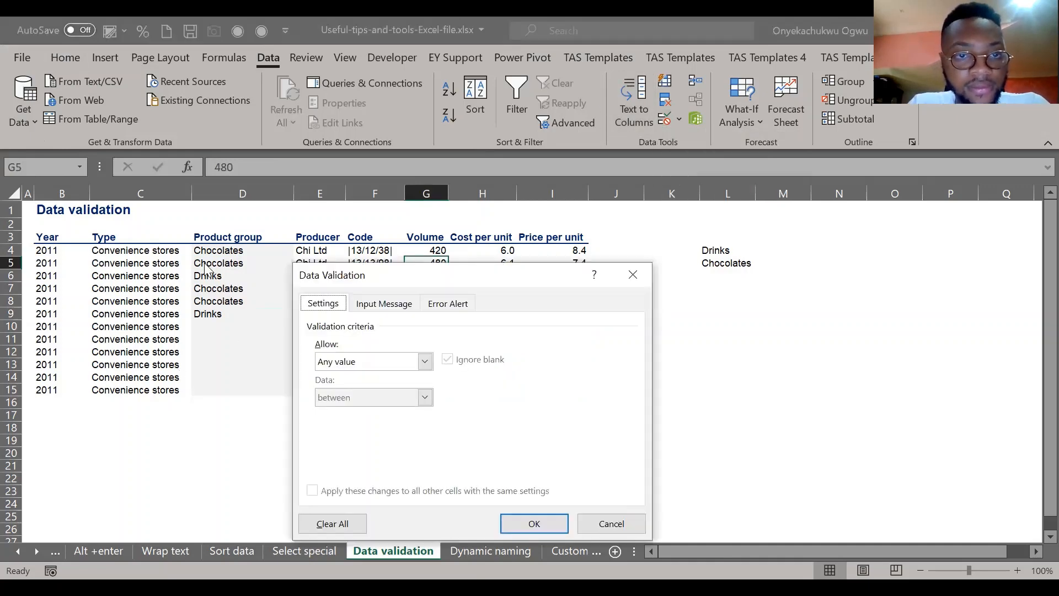
key(Escape)
Step: Remove the list restriction from Product group cells D4:D15 by setting their data validation to allow any value
click(243, 251)
key(ctrl+shift+Down)
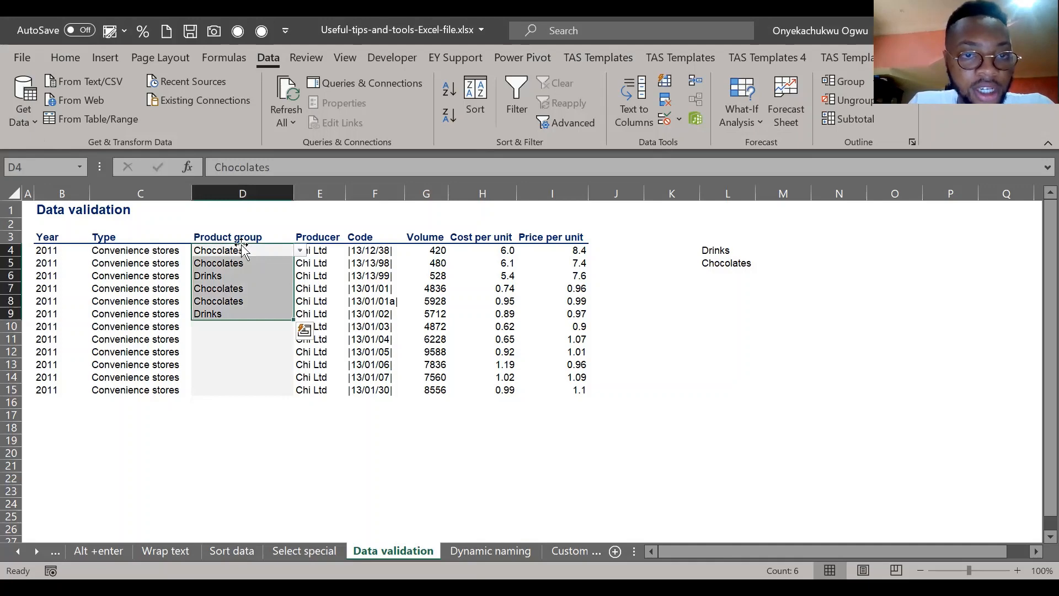
key(shift+Down)
key(shift+Down)
key(shift+Down)
key(shift+Down)
key(shift+Down)
key(shift+Down)
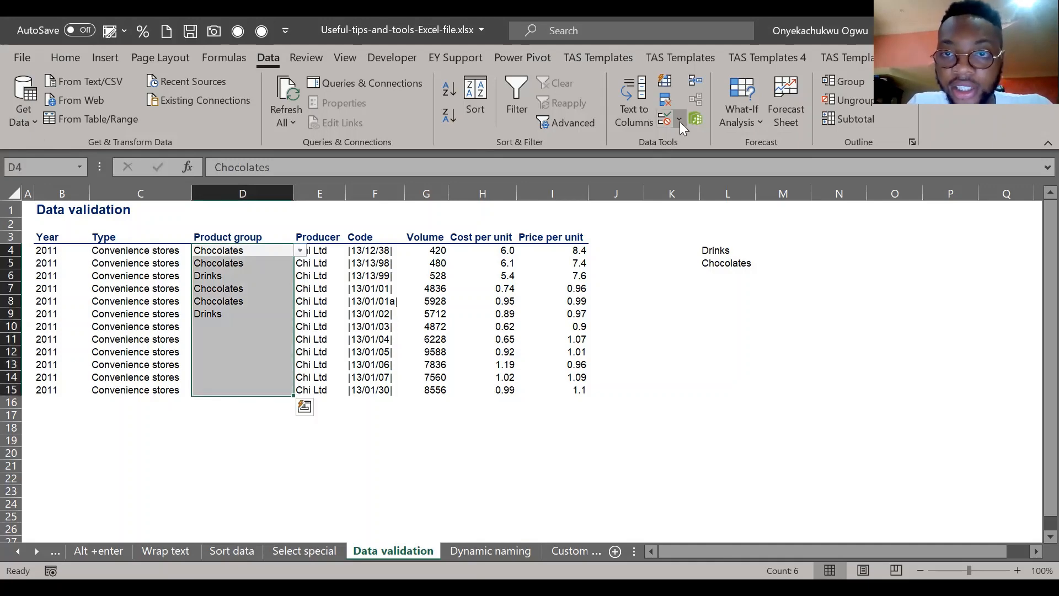
click(679, 120)
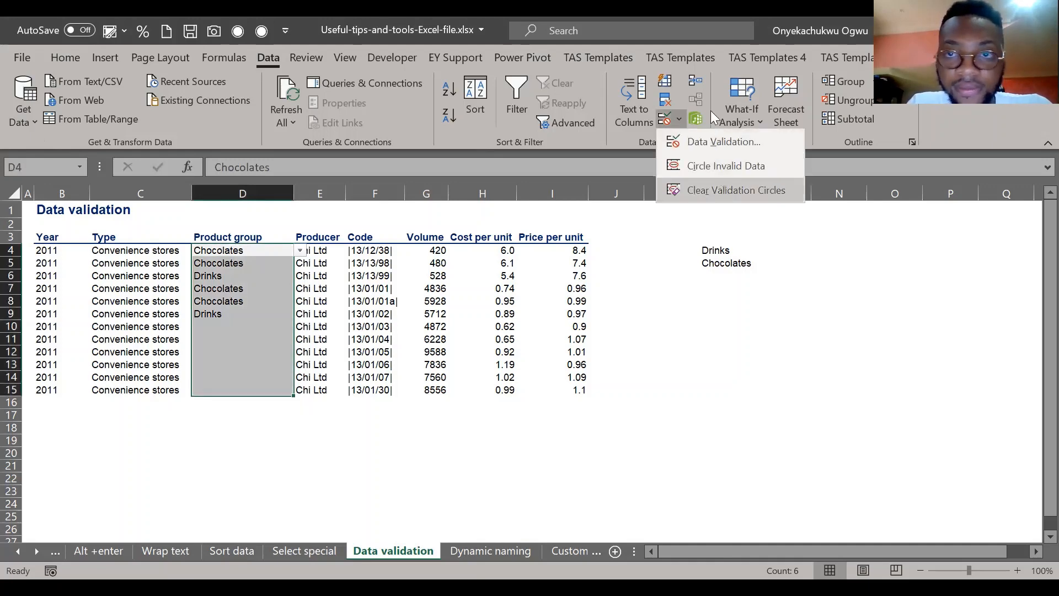
click(723, 142)
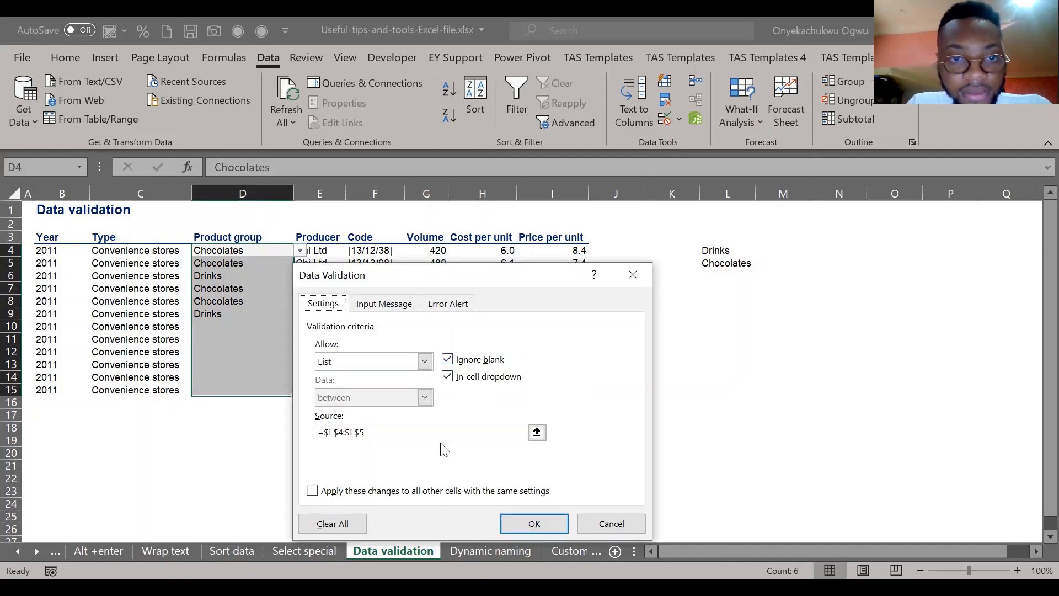
click(424, 361)
click(387, 381)
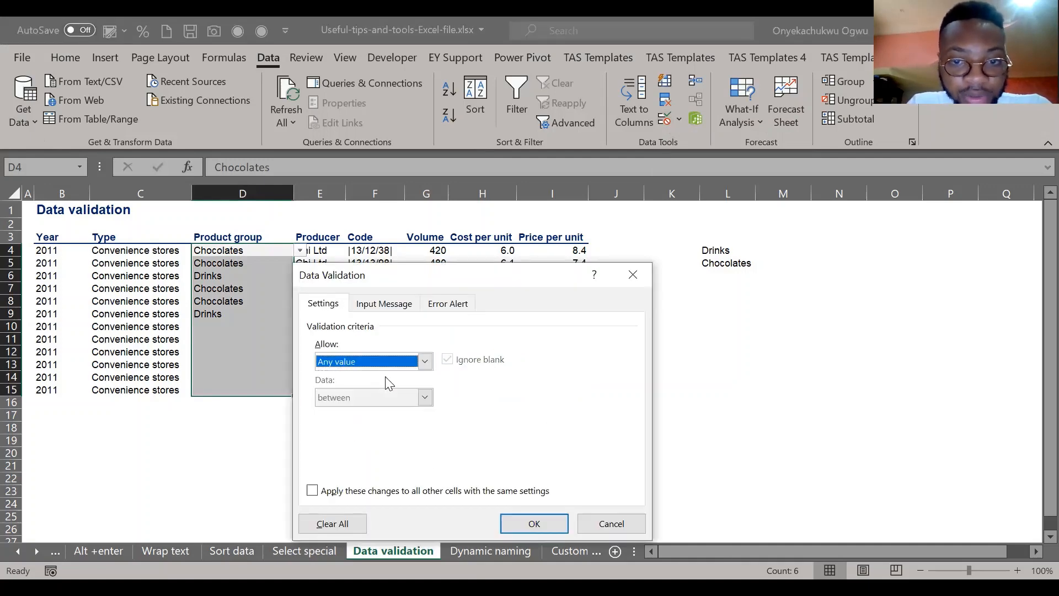
click(534, 523)
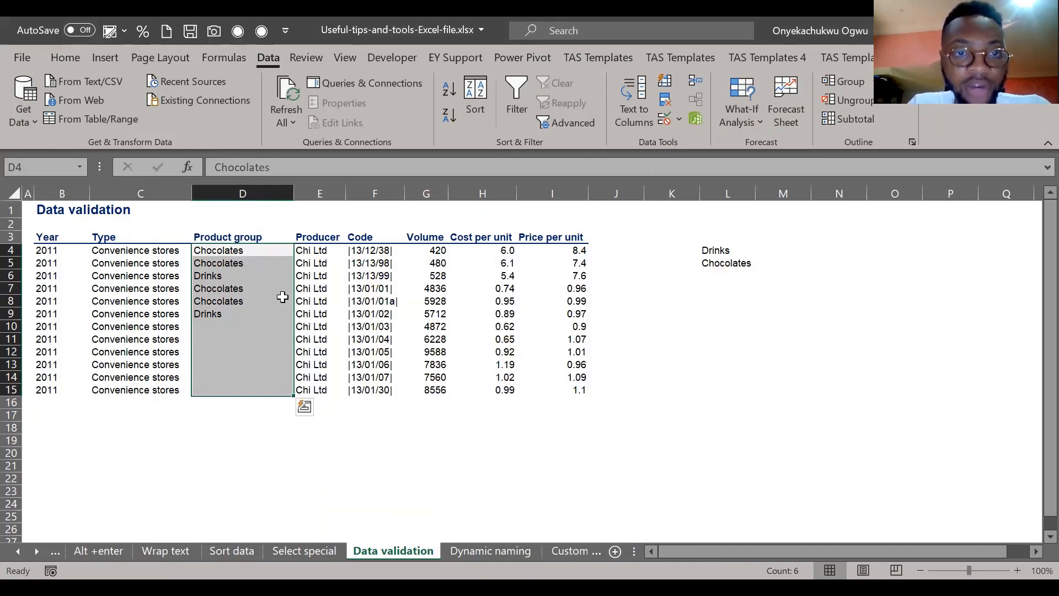
Step: Clear the Product group entries in cells D4:D9
click(249, 270)
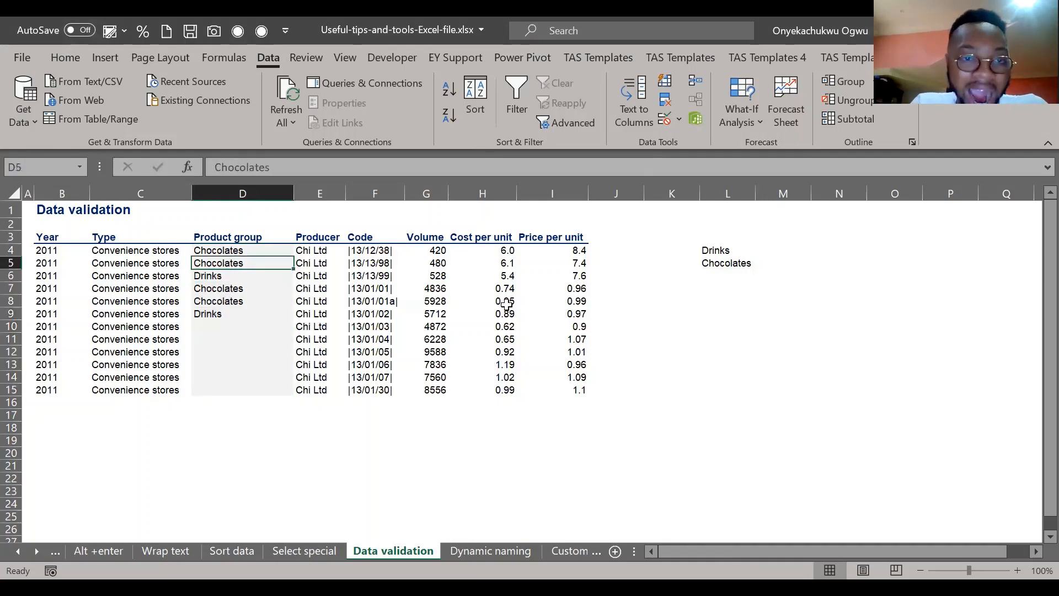
key(Up)
key(ctrl+shift+Down)
key(Delete)
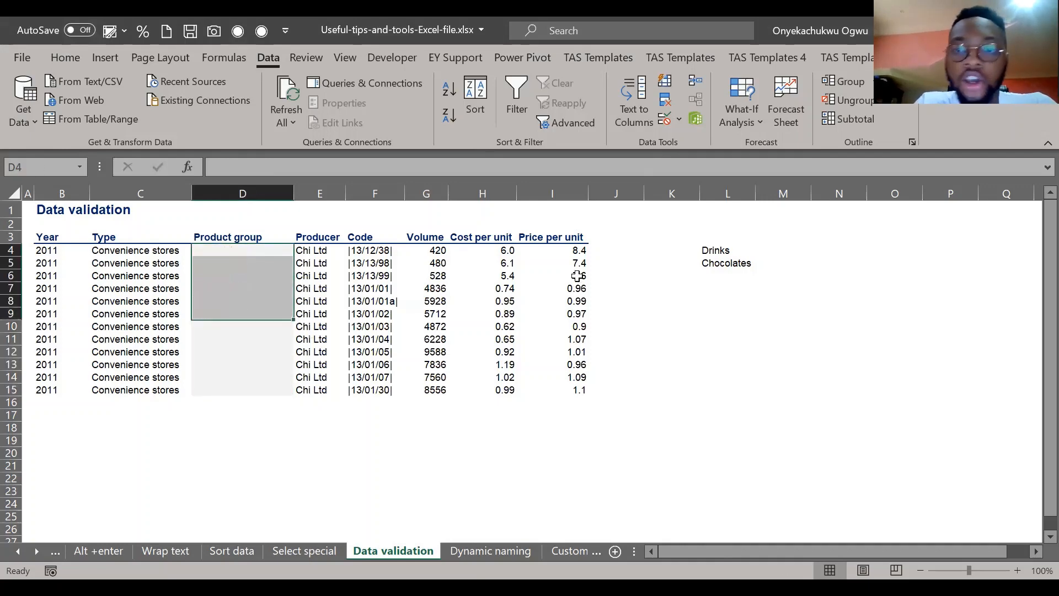
Step: Move the Drinks and Chocolates list from L4:L5 to the sheet's last column, starting at XFD1
click(709, 251)
key(ctrl+shift+Down)
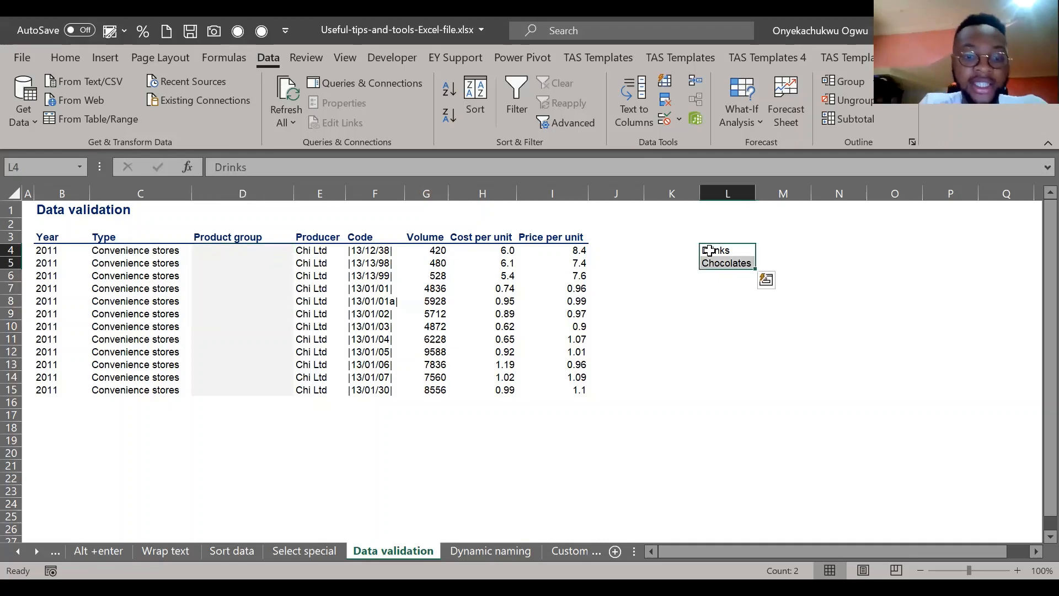
key(ctrl+c)
key(ctrl+Up)
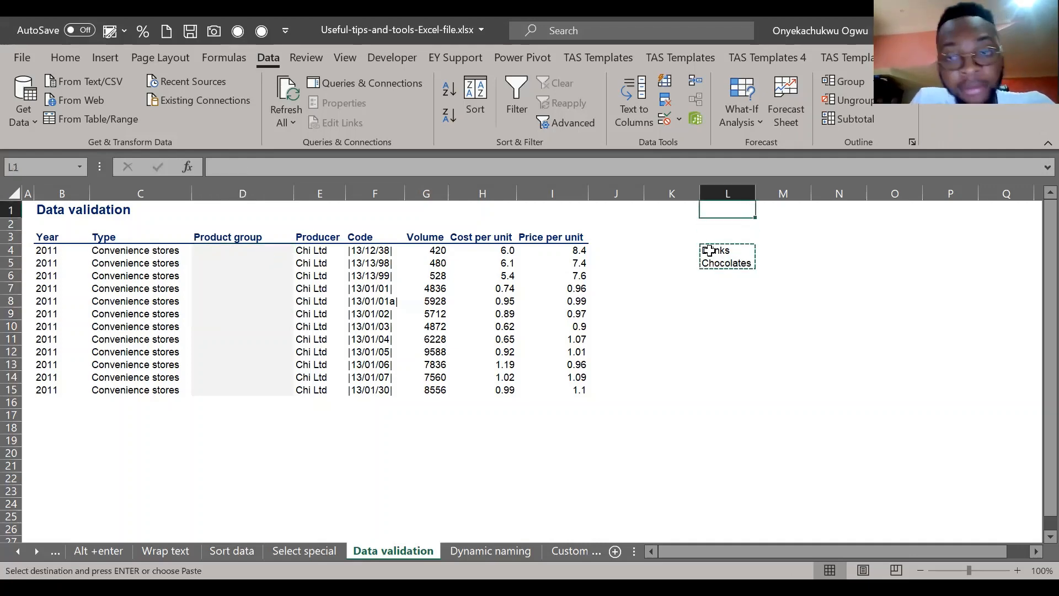
key(ctrl+Right)
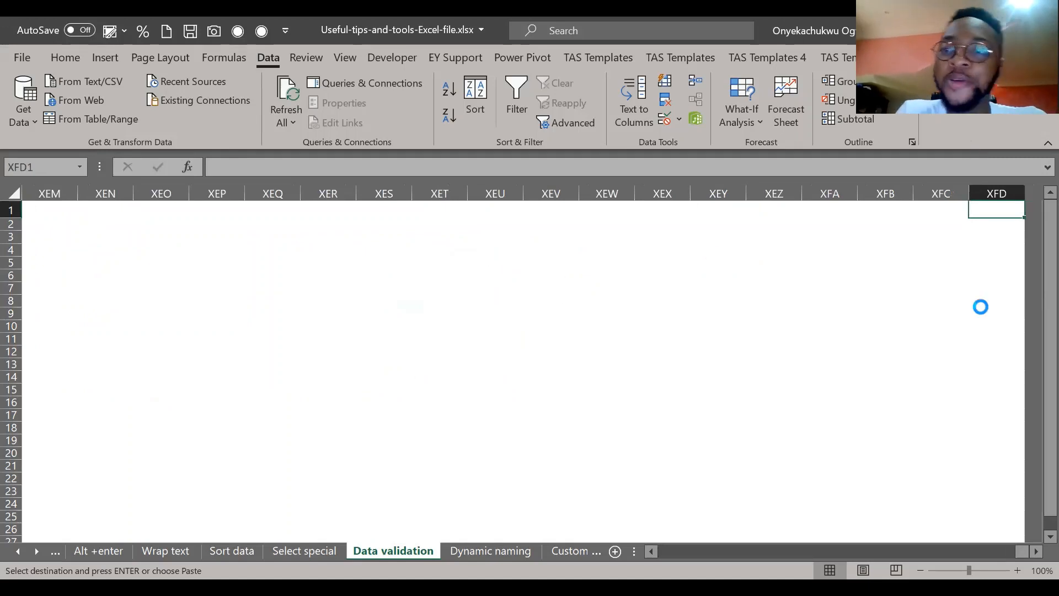
key(Return)
click(882, 279)
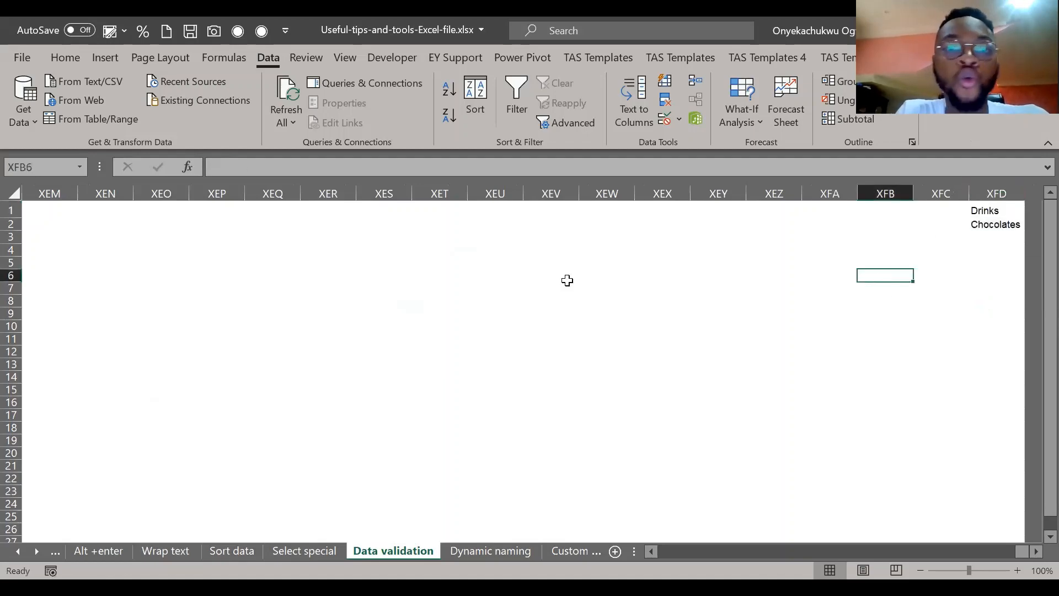
Step: Move back towards the table, then jump to XFD1 again to view the relocated list
click(206, 300)
key(ctrl+Left)
key(Left)
key(Left)
key(Left)
key(Left)
key(Left)
key(Up)
key(Up)
key(Up)
key(Up)
key(ctrl+Right)
key(ctrl+Up)
key(ctrl+Up)
key(ctrl+Right)
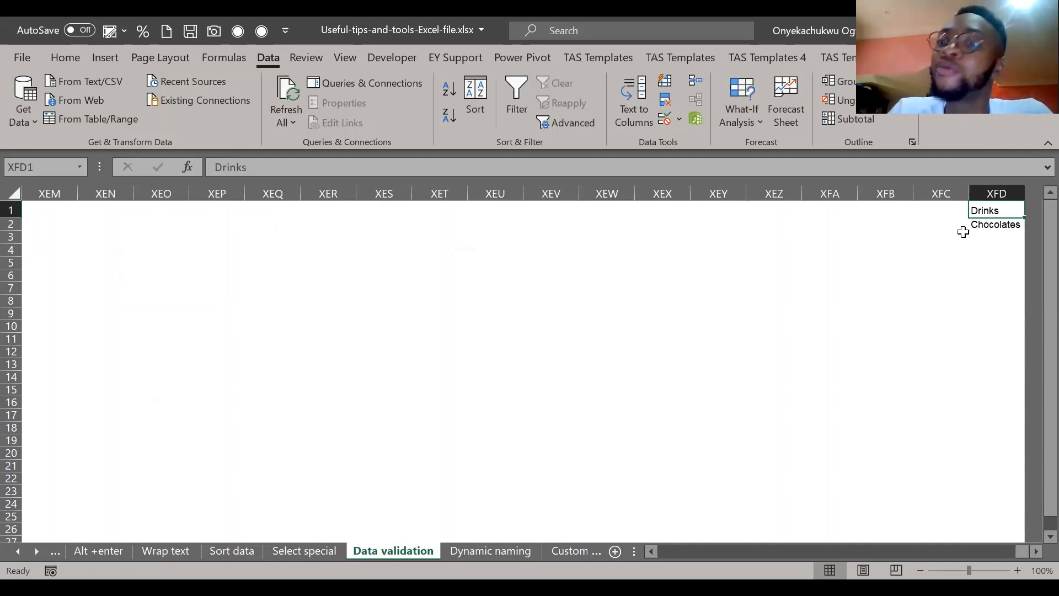
Step: Hide column XFD, which holds the Drinks and Chocolates list
click(985, 191)
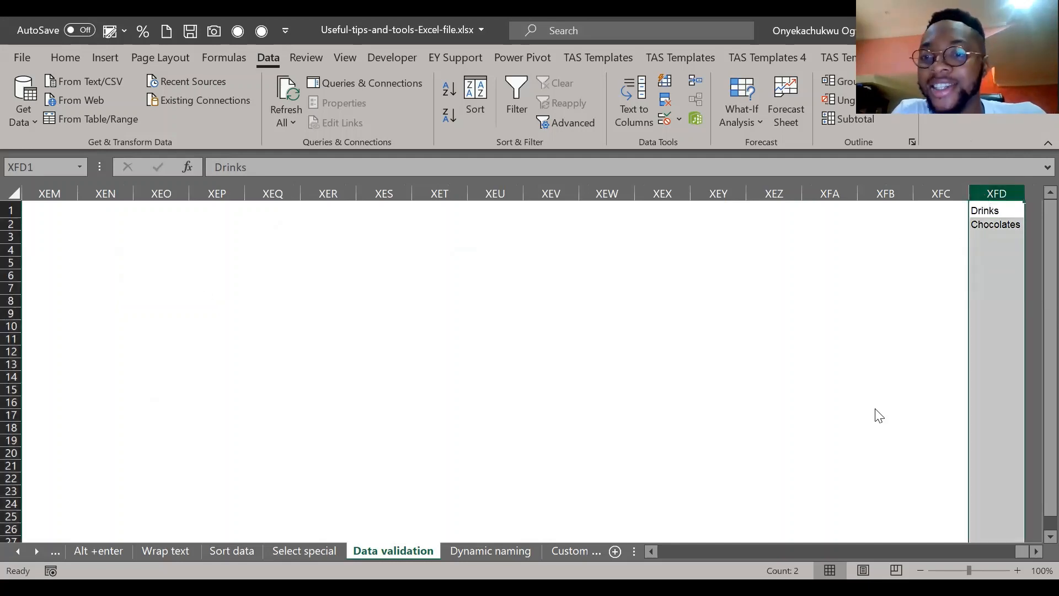
right_click(1014, 193)
click(905, 448)
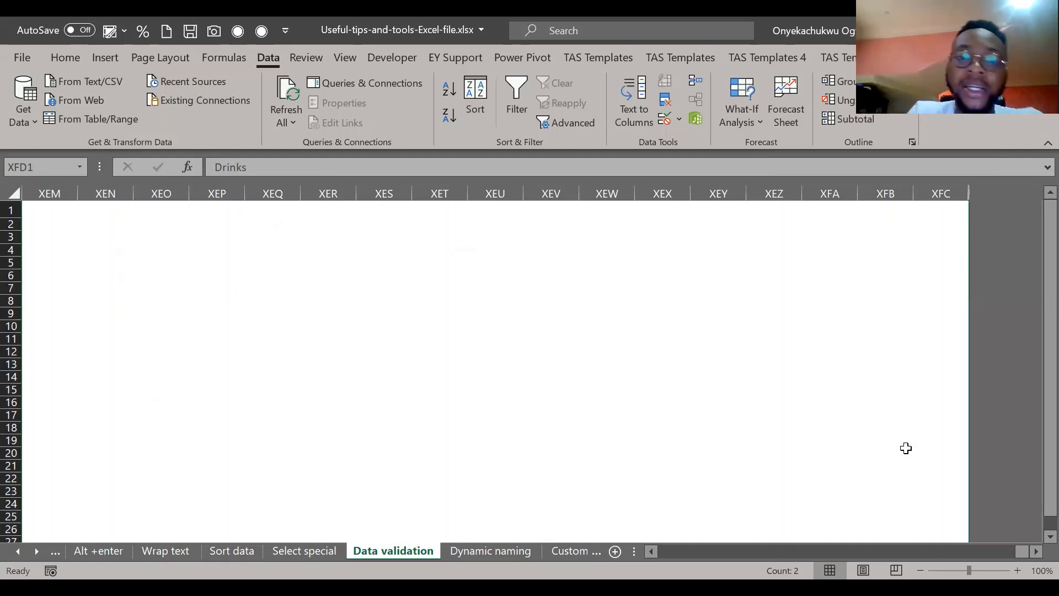
click(904, 252)
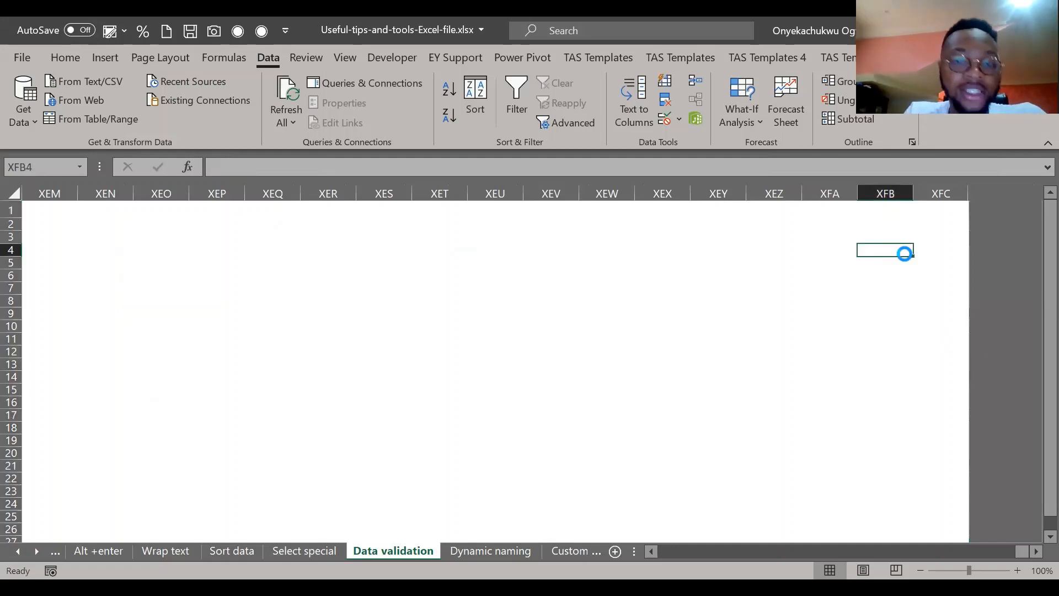
Step: Undo the hiding of column XFD and return to cell C4 in the table
key(ctrl+z)
key(ctrl+Home)
key(Down)
key(Down)
key(Down)
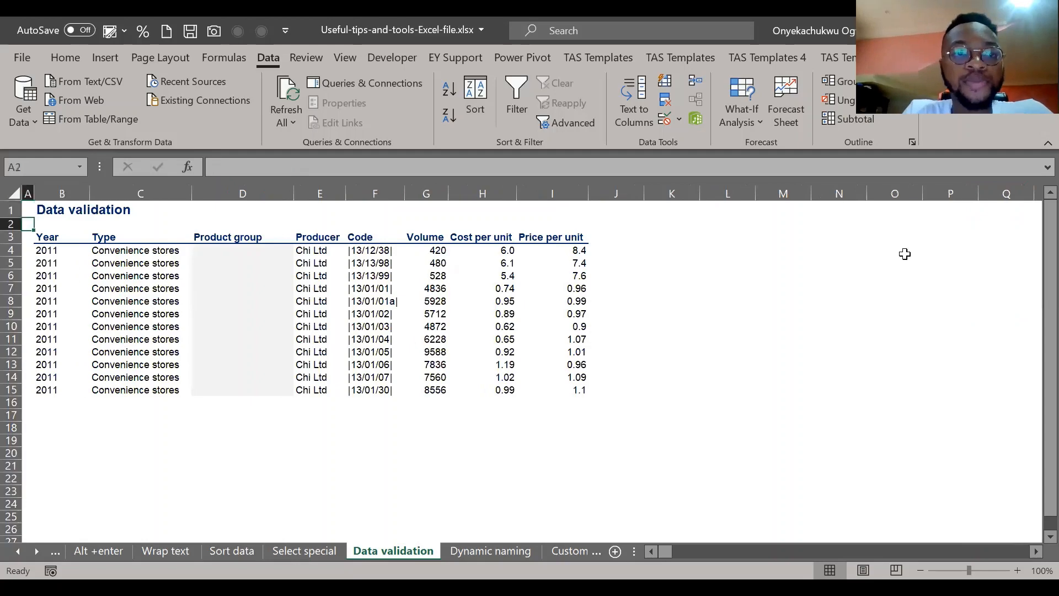
key(Right)
key(Right)
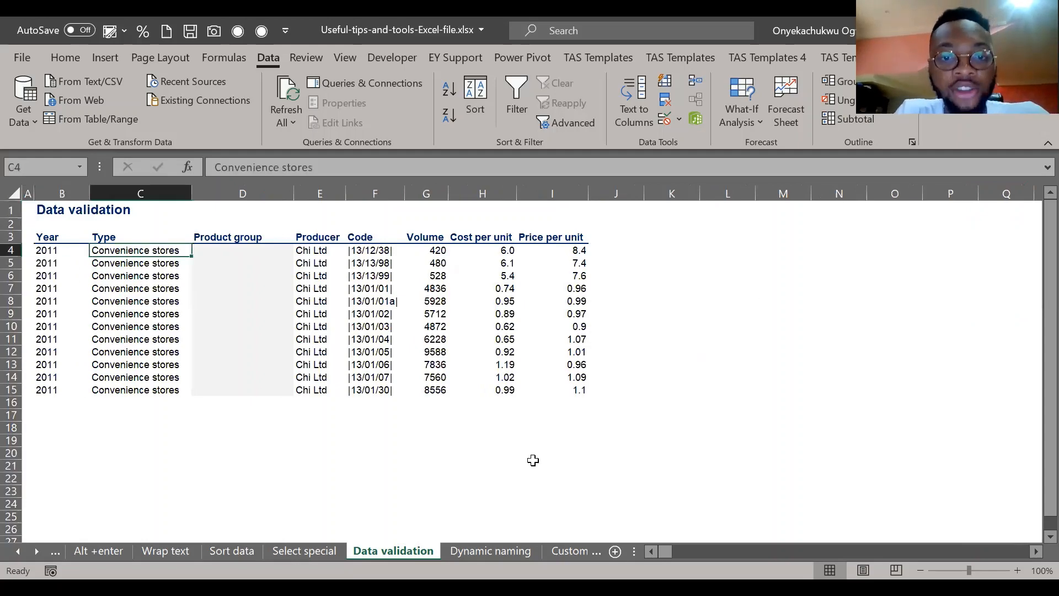
Step: Enter CHLD in cell B19 of the Dynamic naming sheet
click(473, 549)
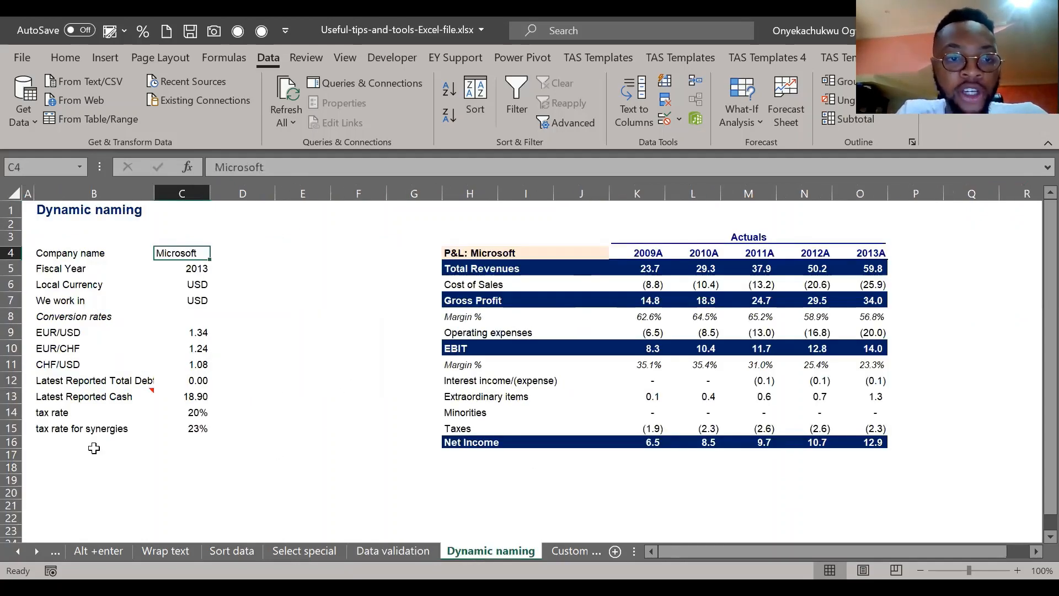
click(88, 480)
text(CHLD)
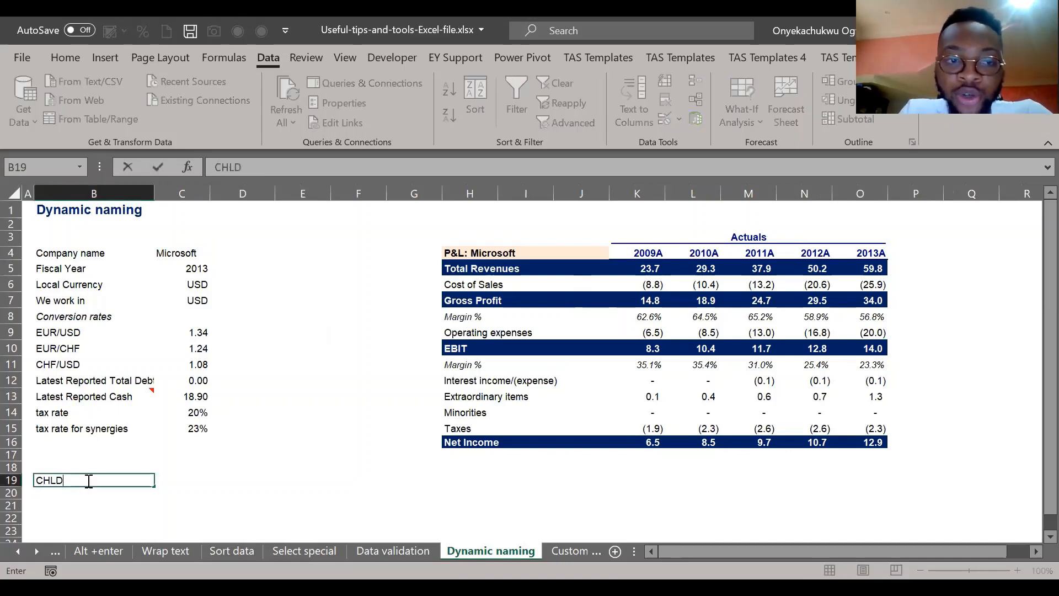
click(87, 480)
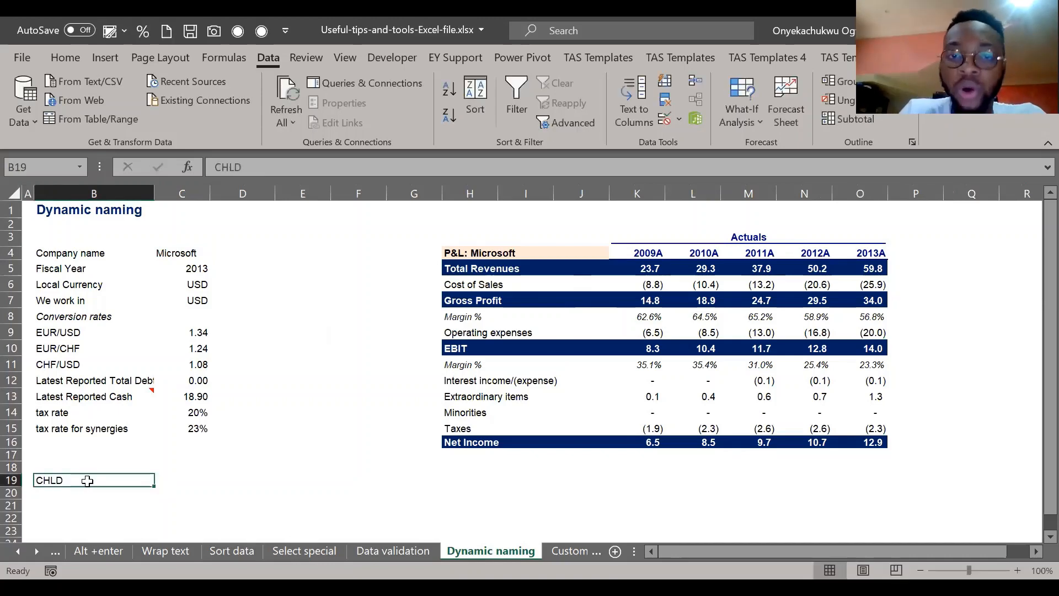
Step: Revisit the Product group column on the Data validation sheet, then return to cell D4 on the Dynamic naming sheet
click(375, 552)
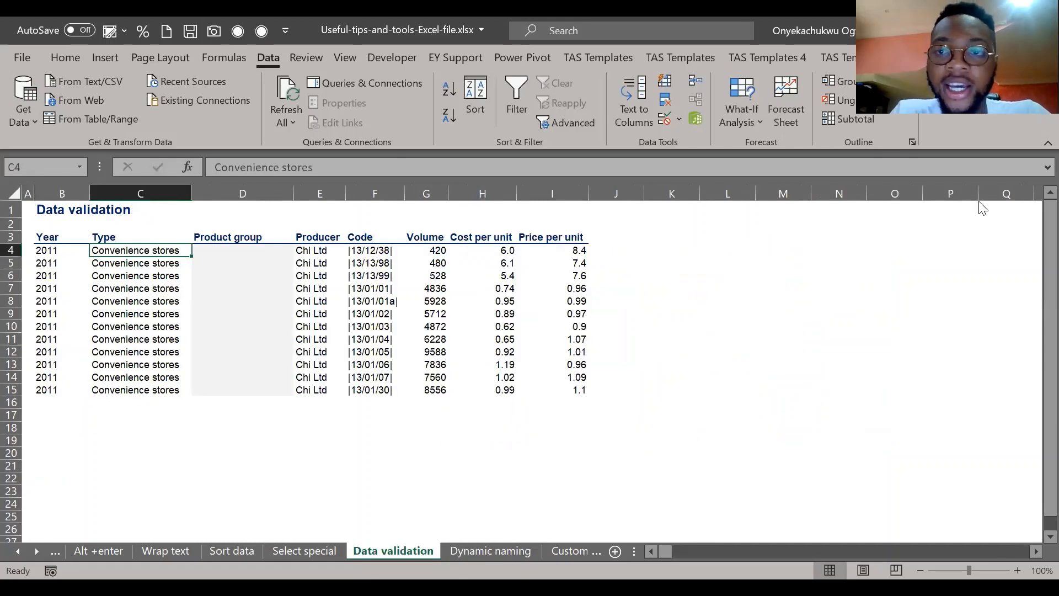
click(251, 293)
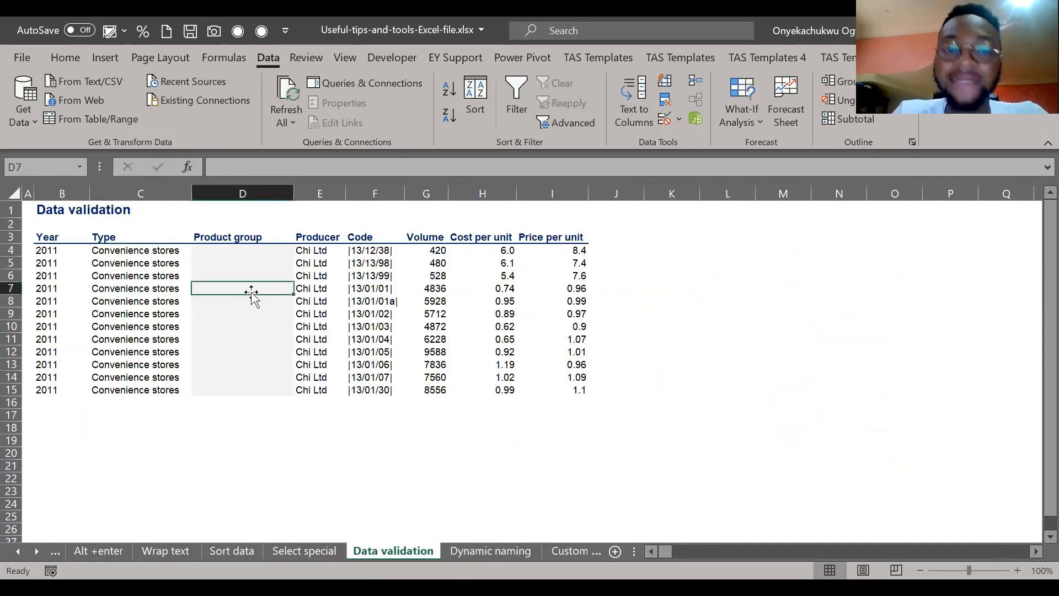
key(ctrl+Page_Down)
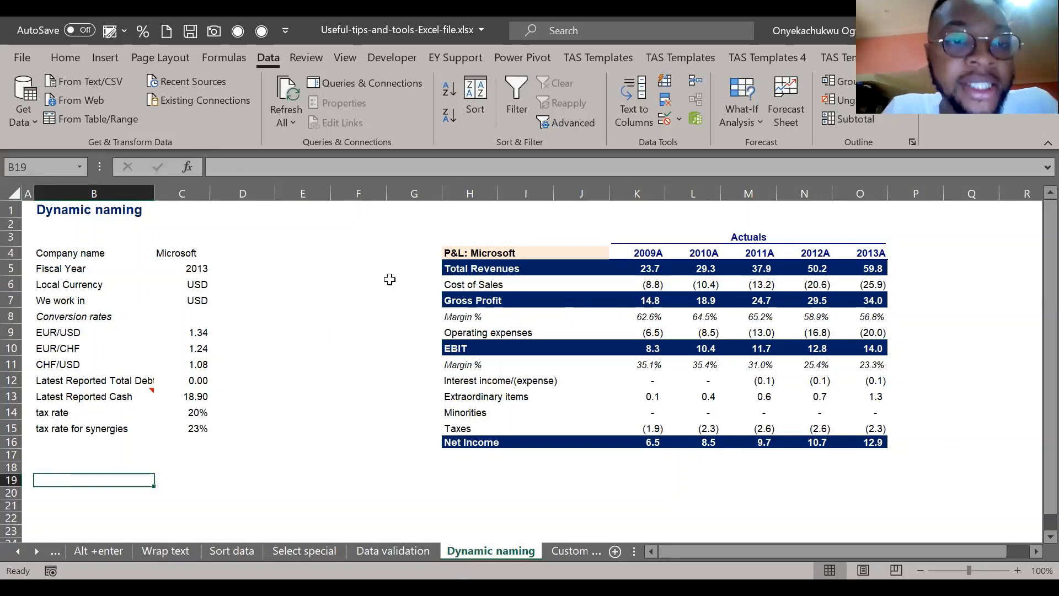
click(251, 253)
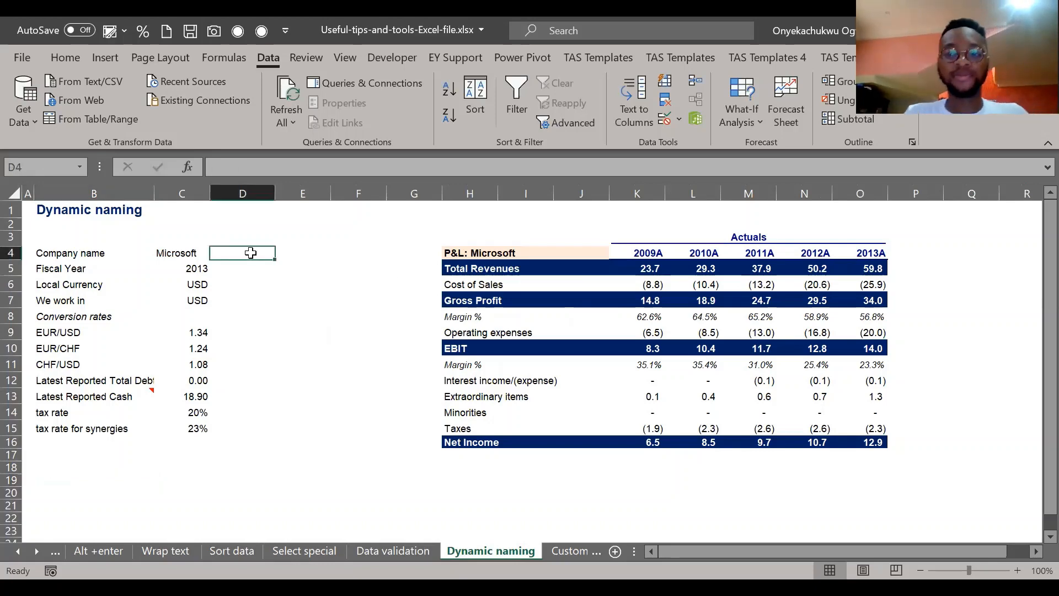
key(alt+Tab)
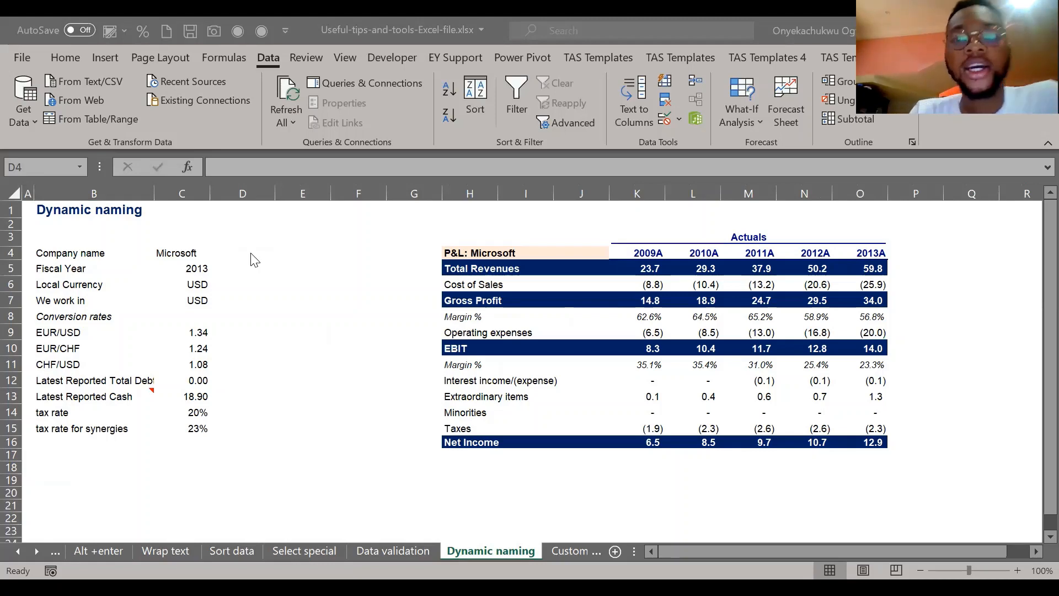
click(254, 259)
key(Right)
key(Right)
key(Right)
key(Down)
key(Left)
key(Left)
key(Up)
key(Right)
key(Right)
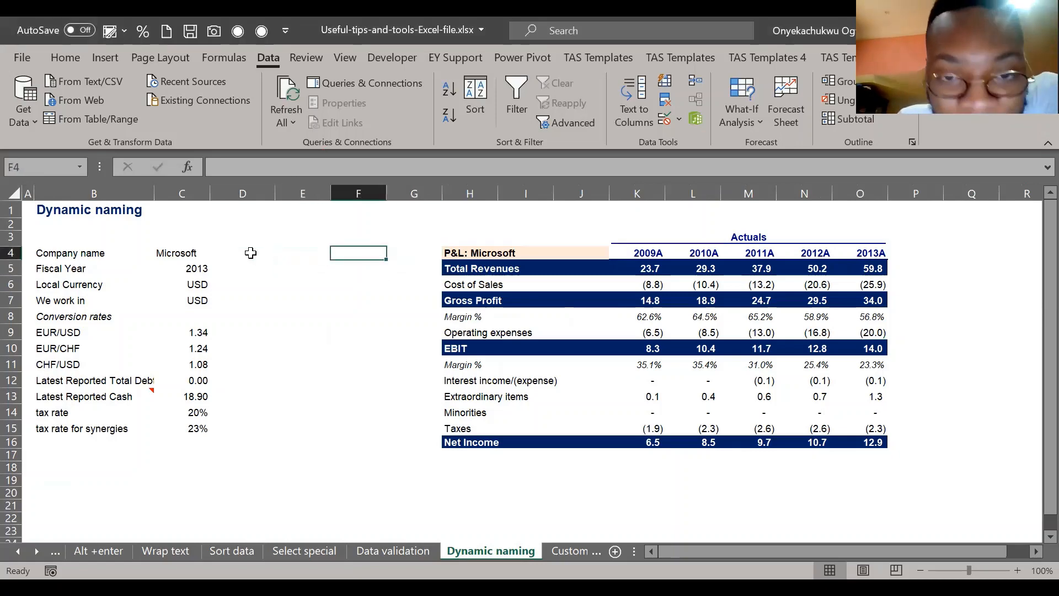
key(Down)
key(Right)
key(Up)
key(Down)
key(Down)
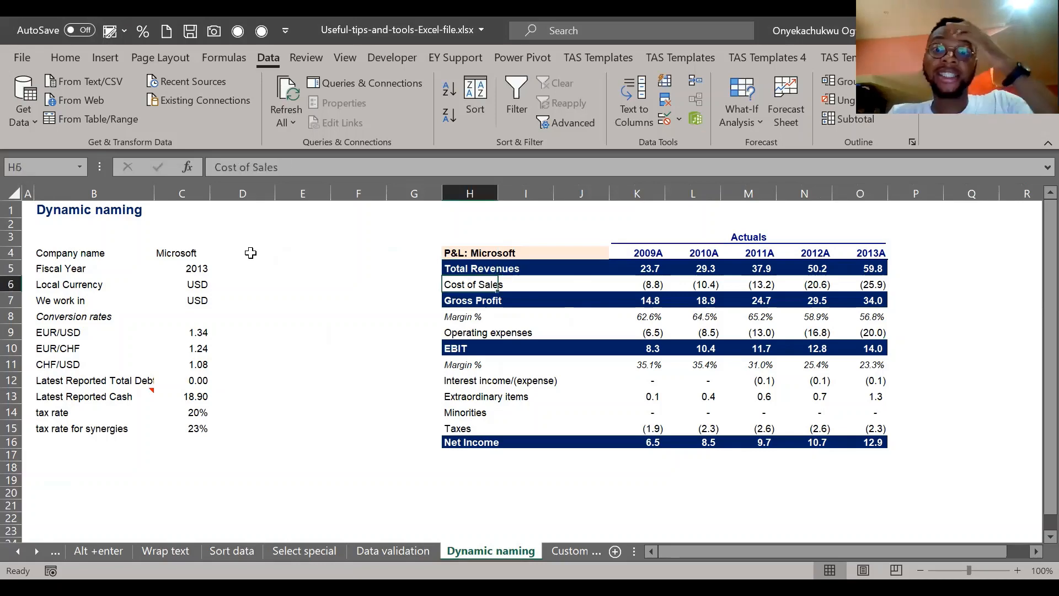
key(Right)
key(Right)
key(Right)
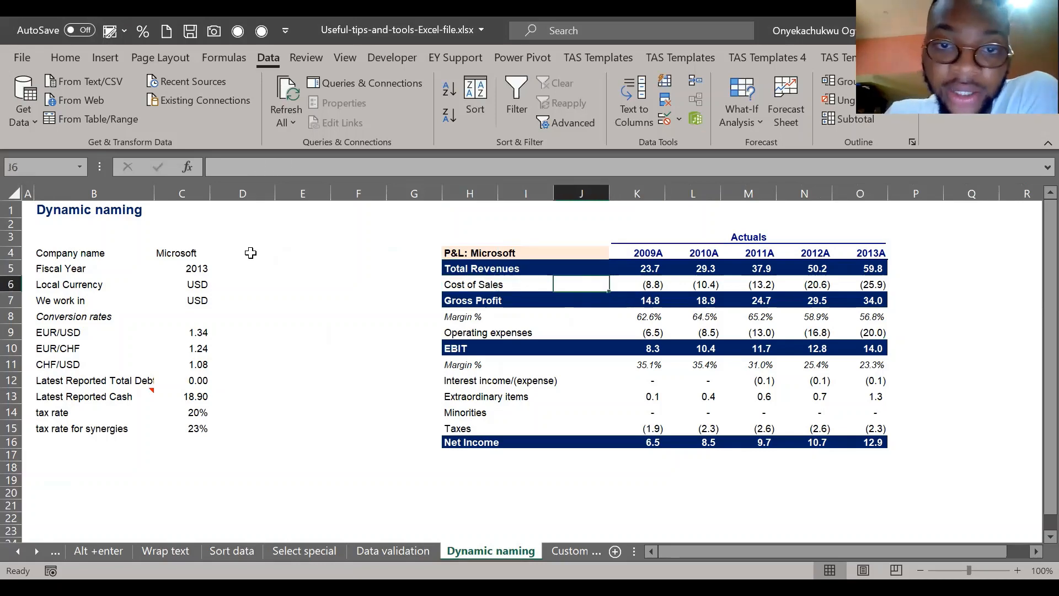
key(Left)
key(Left)
key(Left)
key(Down)
key(Down)
key(Down)
key(Down)
key(Down)
key(Down)
key(Down)
key(Down)
key(Down)
key(Down)
key(Down)
key(Down)
key(Down)
key(Down)
key(Down)
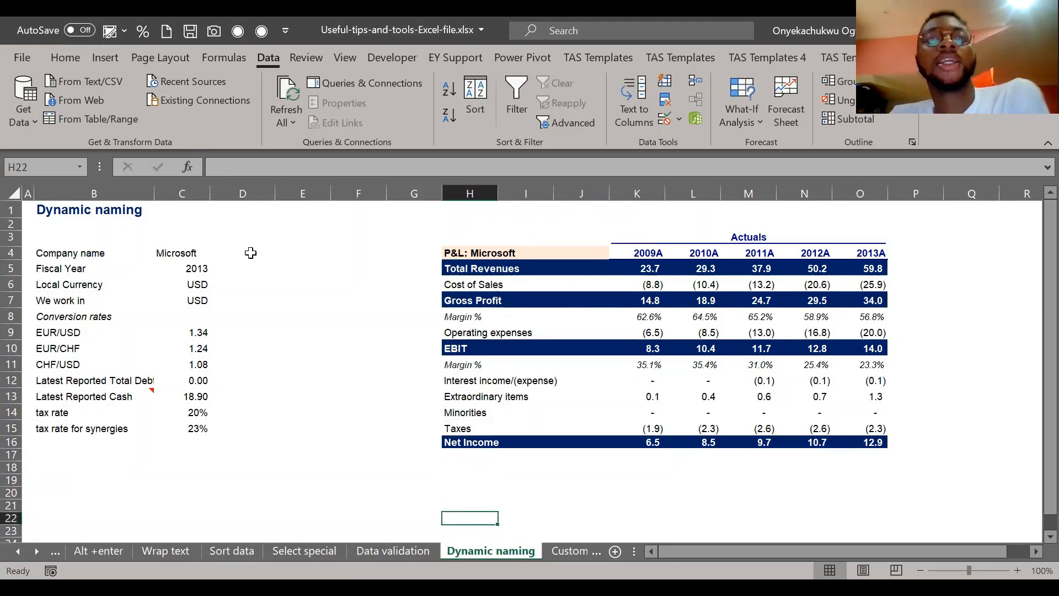
Step: Enter the sample values 1023, FTEH and TRUE in cells E9, E10 and E11 of the Dynamic naming sheet
key(Left)
key(Up)
key(Up)
key(Up)
key(Up)
key(Up)
key(Up)
key(Up)
key(Up)
key(Up)
key(Up)
key(Up)
key(Up)
key(Left)
key(Left)
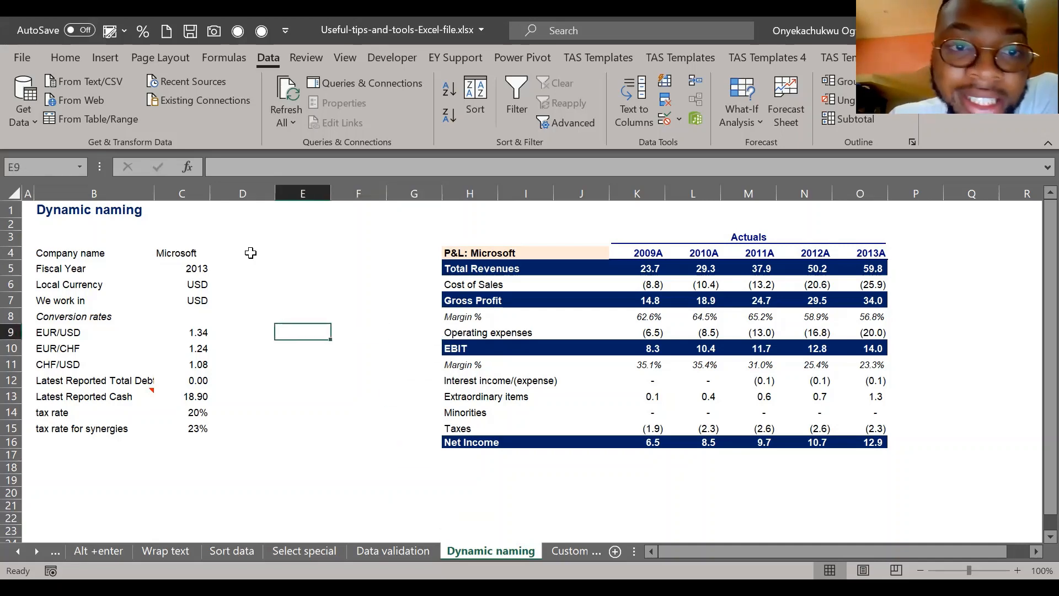
text(1023)
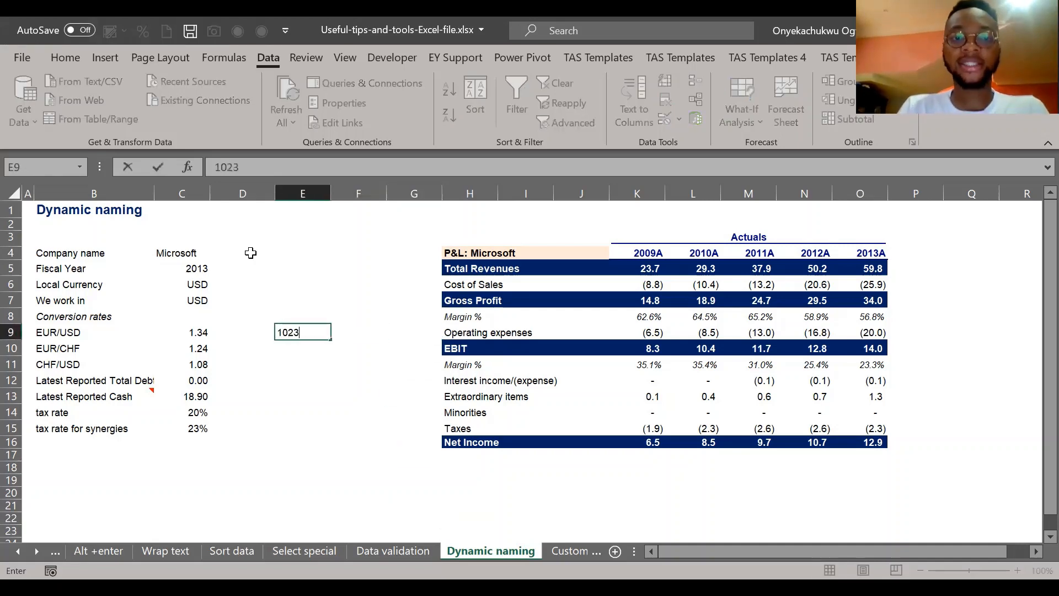
key(Return)
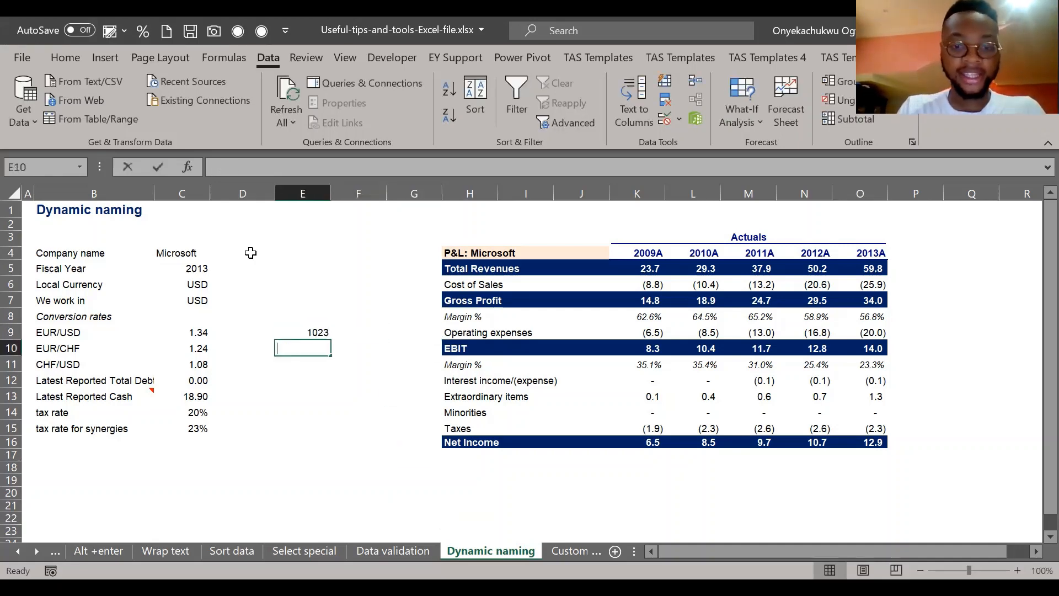
text(FTEH)
key(Return)
text(TRUE)
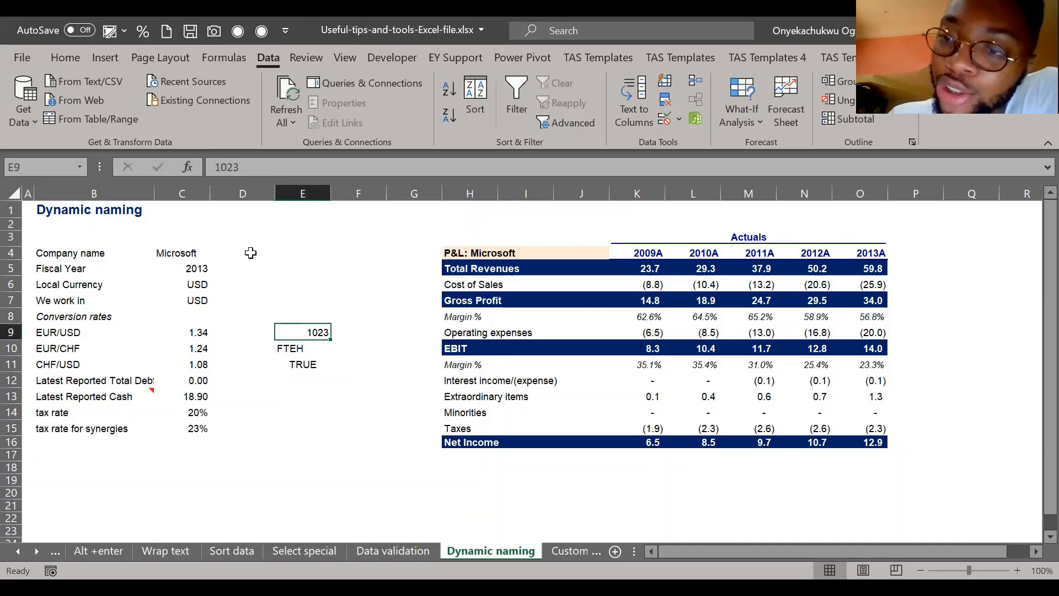
key(Down)
key(Down)
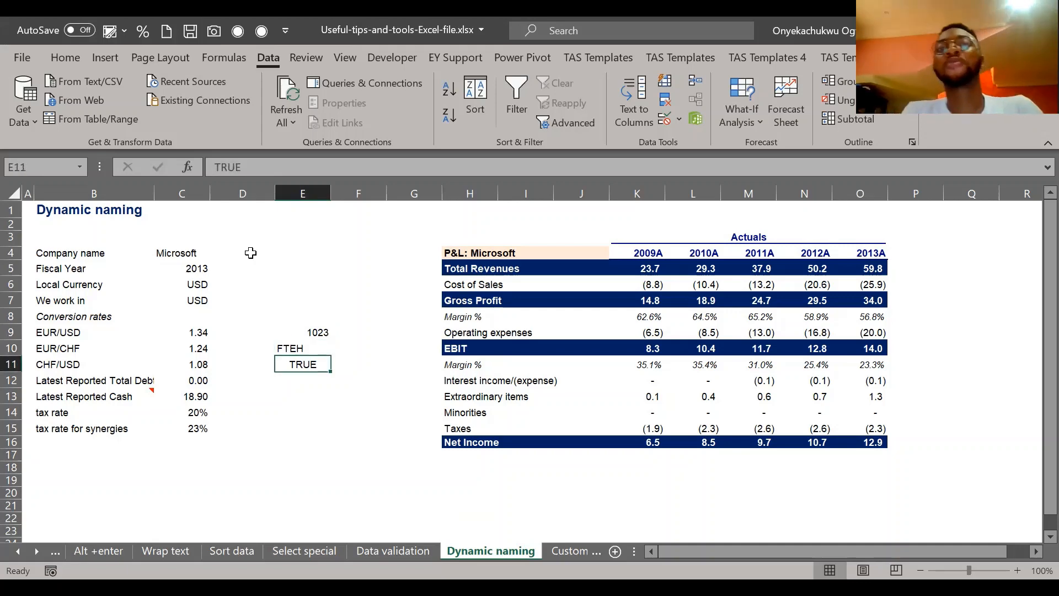
Step: Enter the formula =123& TRH in cell E6, joining a number with unquoted text
click(290, 284)
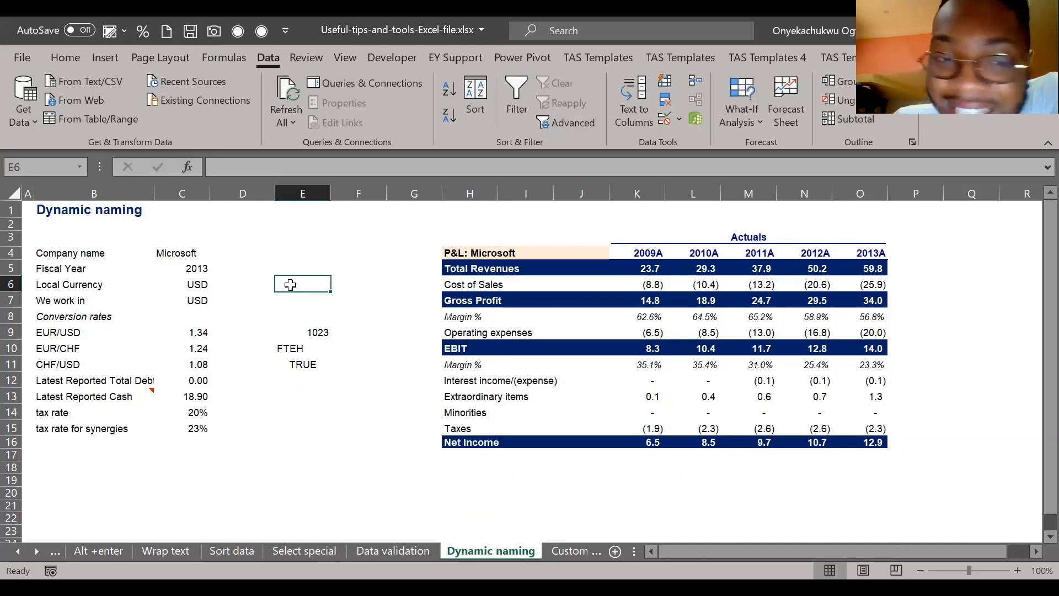
text(")
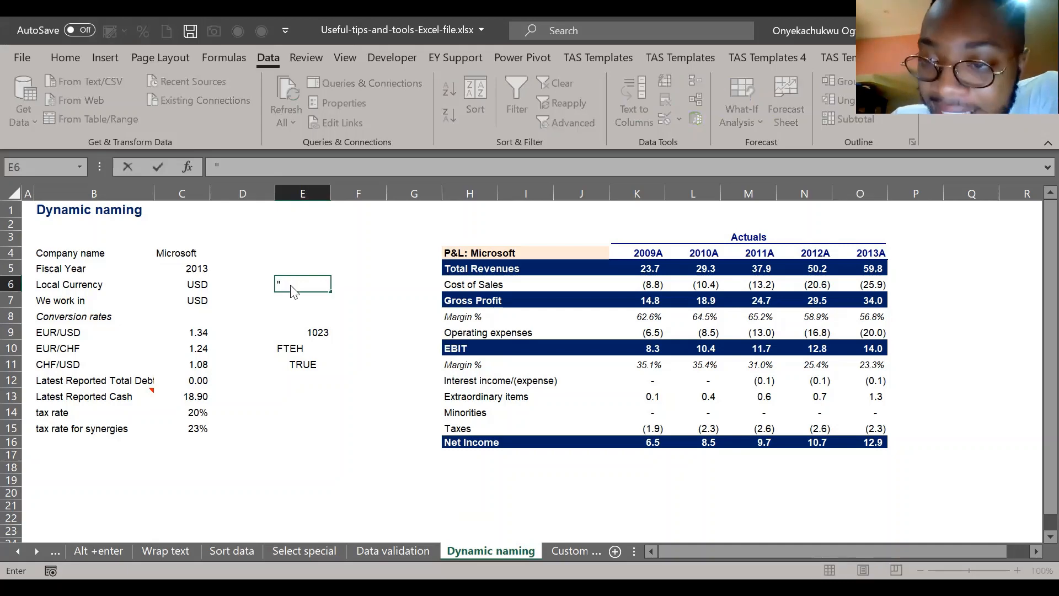
key(BackSpace)
text(=)
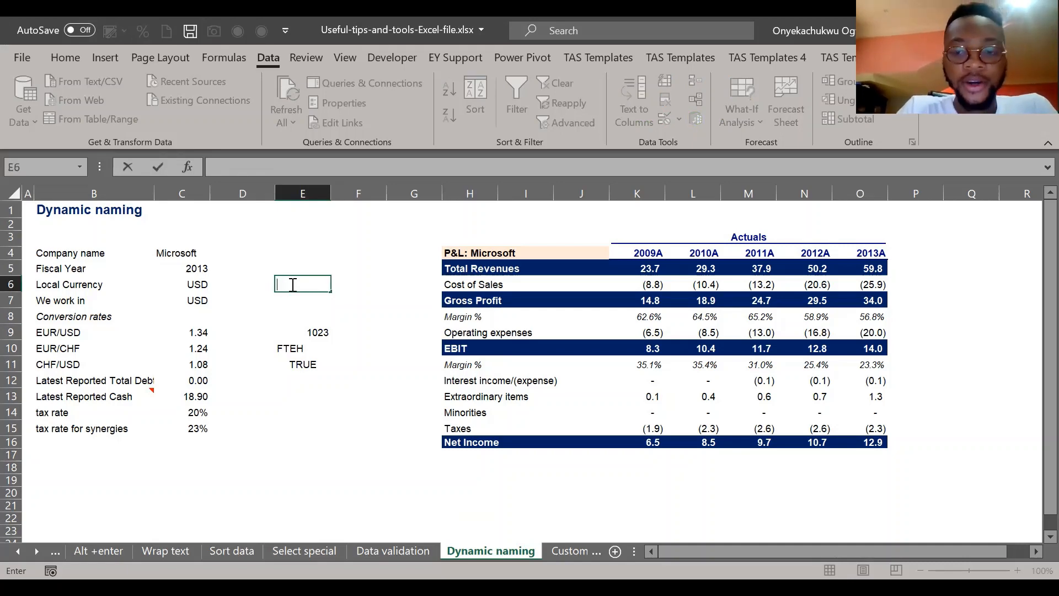
text(123)
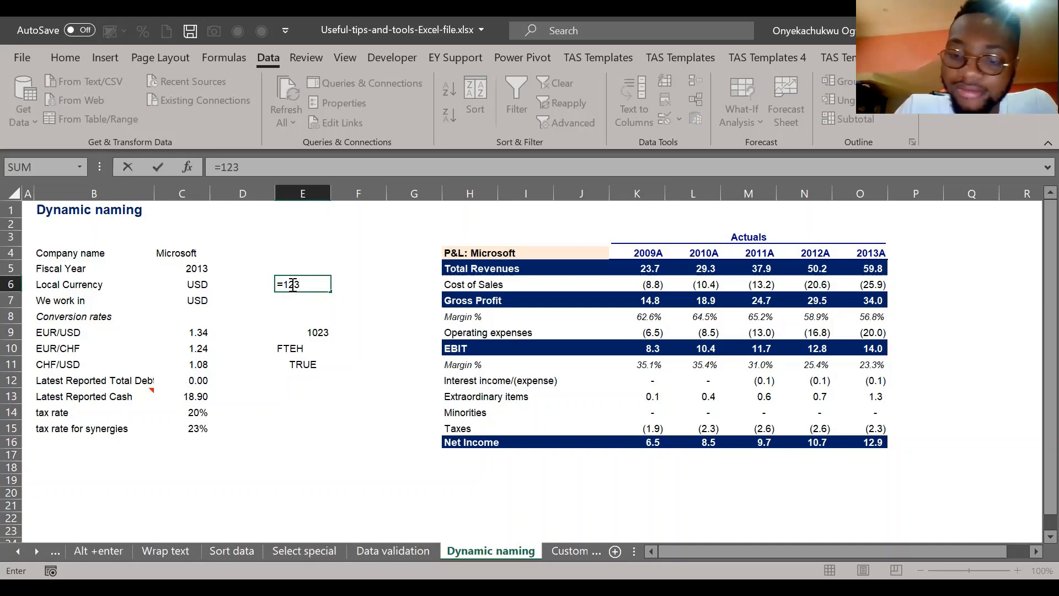
text(&")
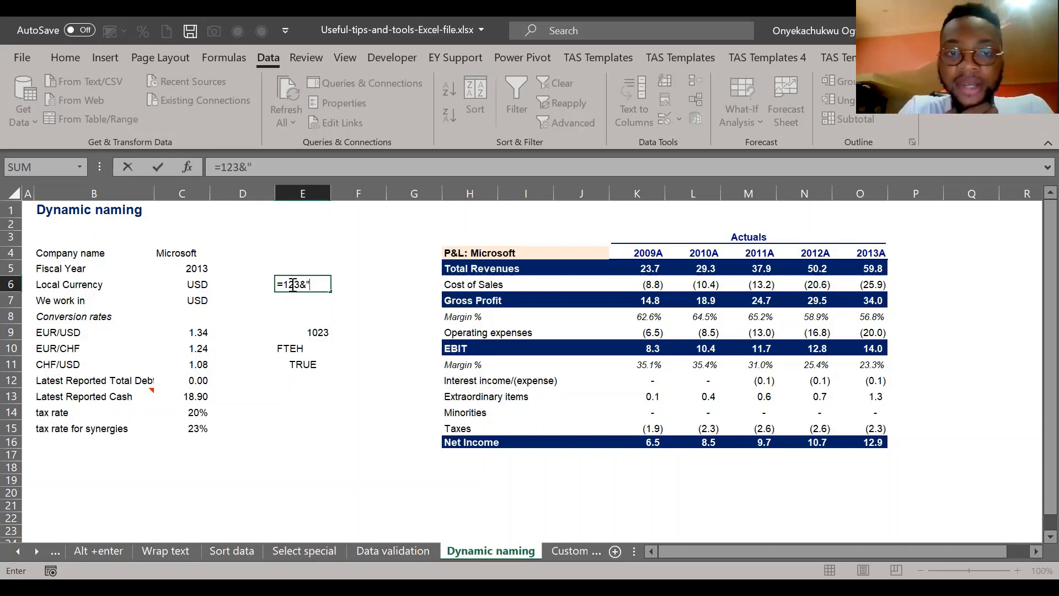
key(BackSpace)
text(Y)
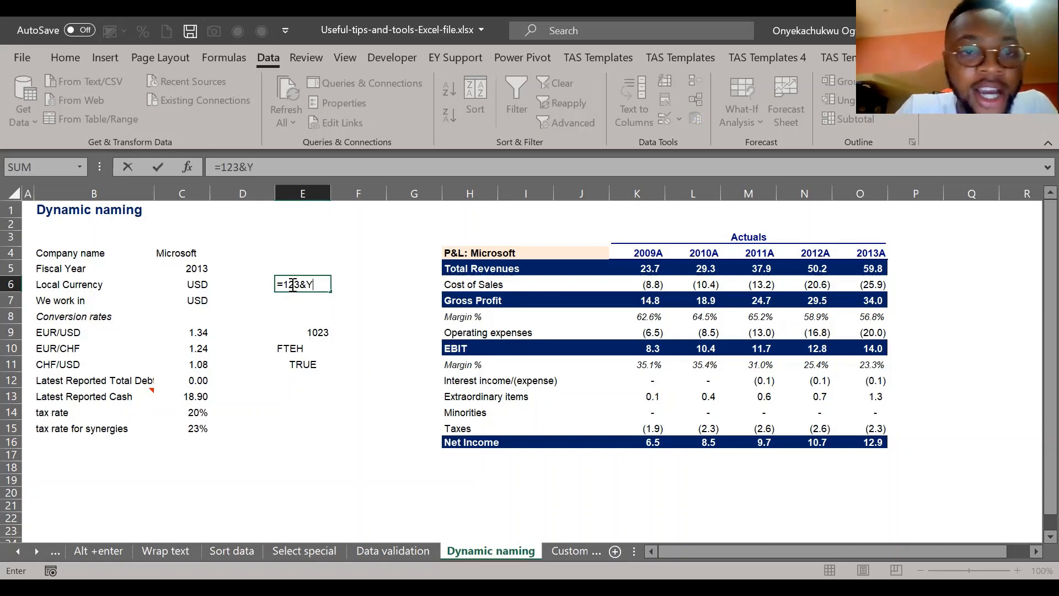
key(BackSpace)
text(TRH)
key(ctrl+Return)
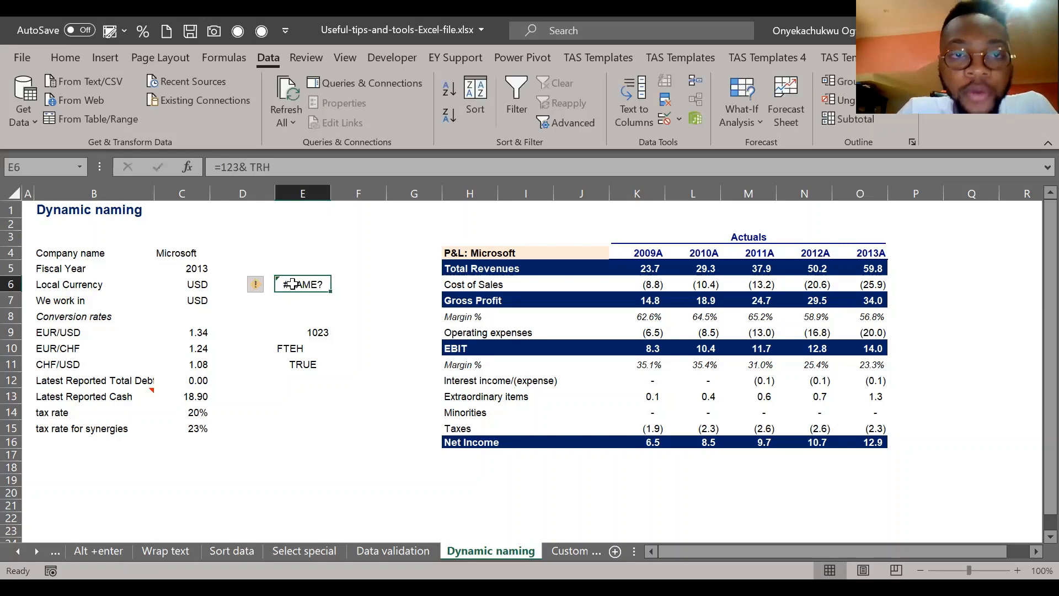
Step: Edit the formula in cell E6, removing the space before TRH
click(257, 172)
key(BackSpace)
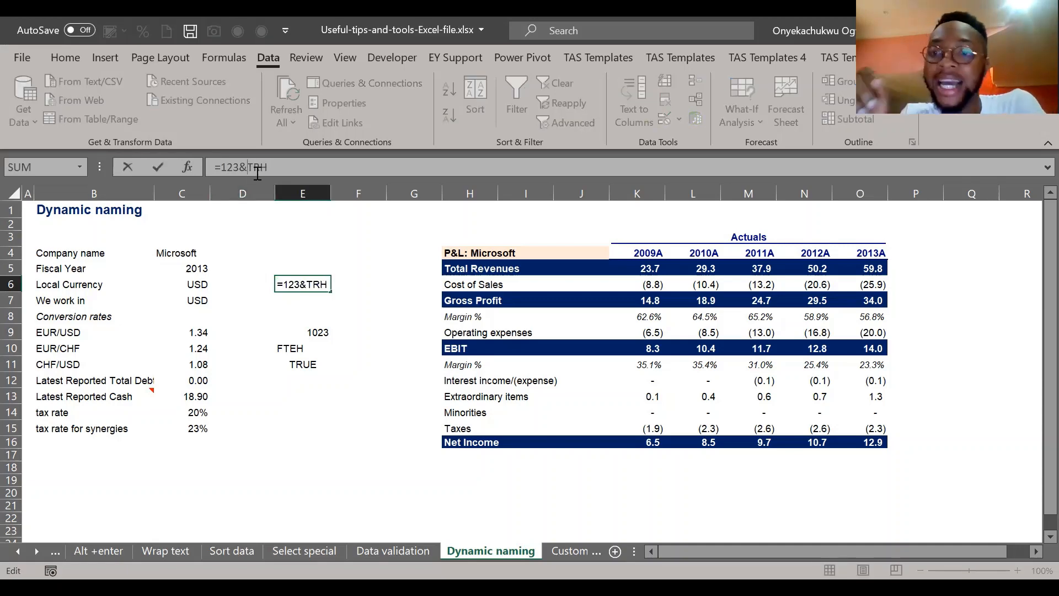
Step: Complete the formula in cell E6 as =123&"TRH", enclosing the text in quotation marks
text("TRH)
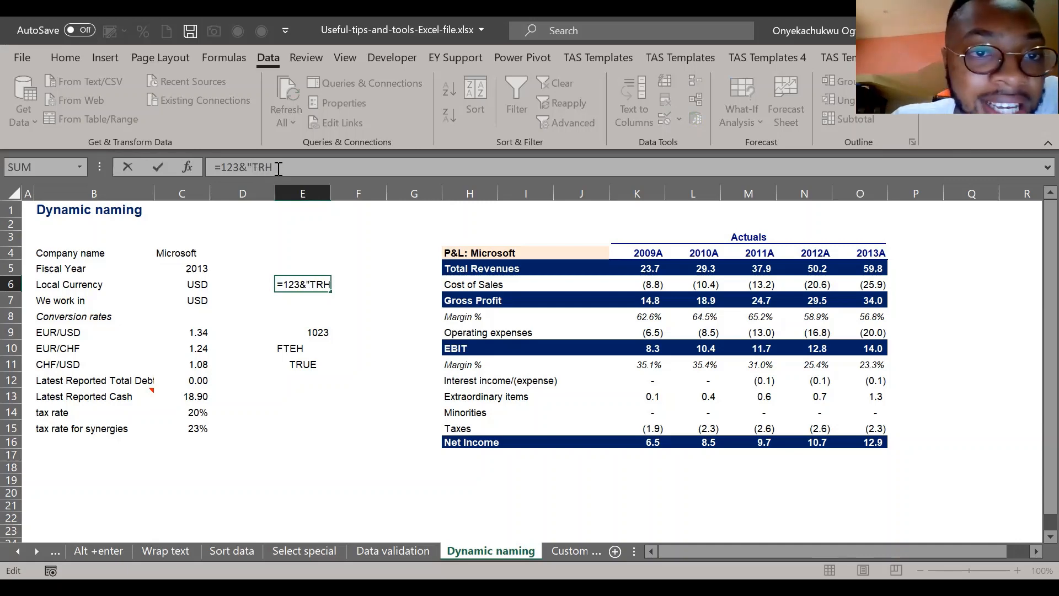
text(")
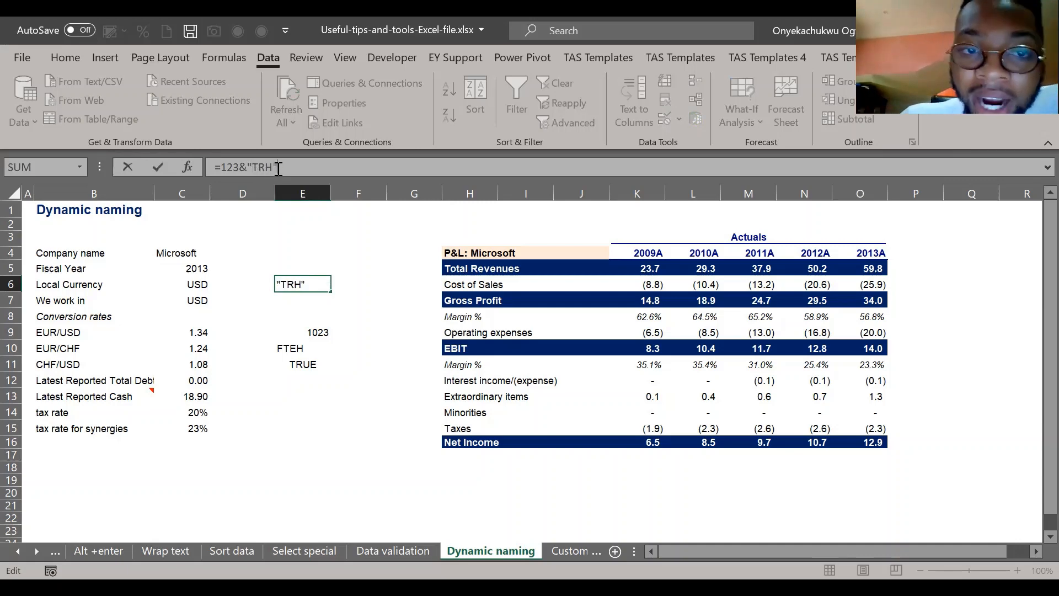
key(ctrl+Return)
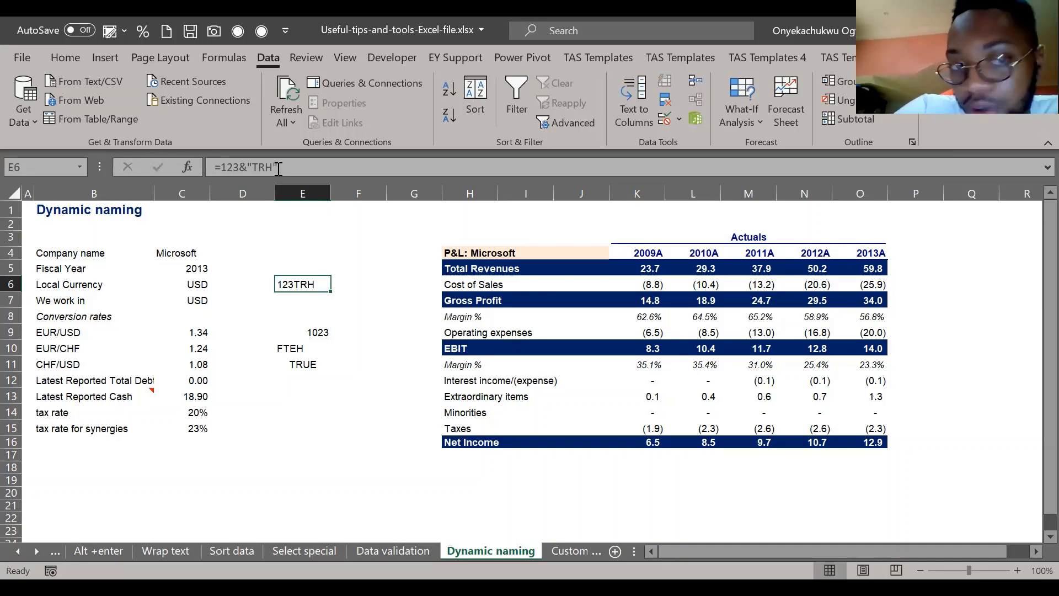
Step: Discard the edit that removes the closing quotation mark and clear the test formula from cell E6
click(279, 167)
key(BackSpace)
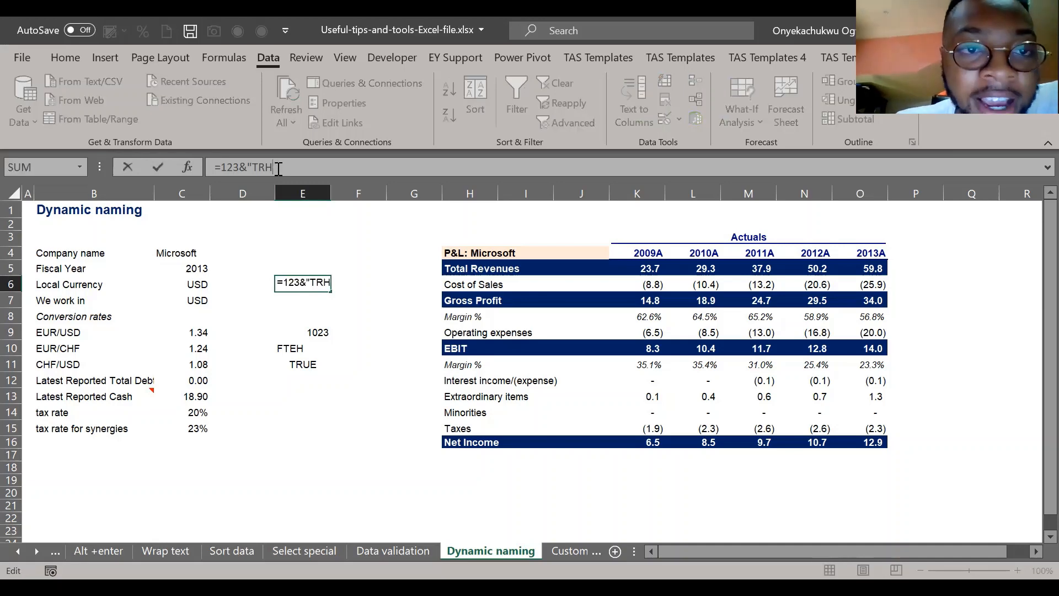
key(Escape)
key(Delete)
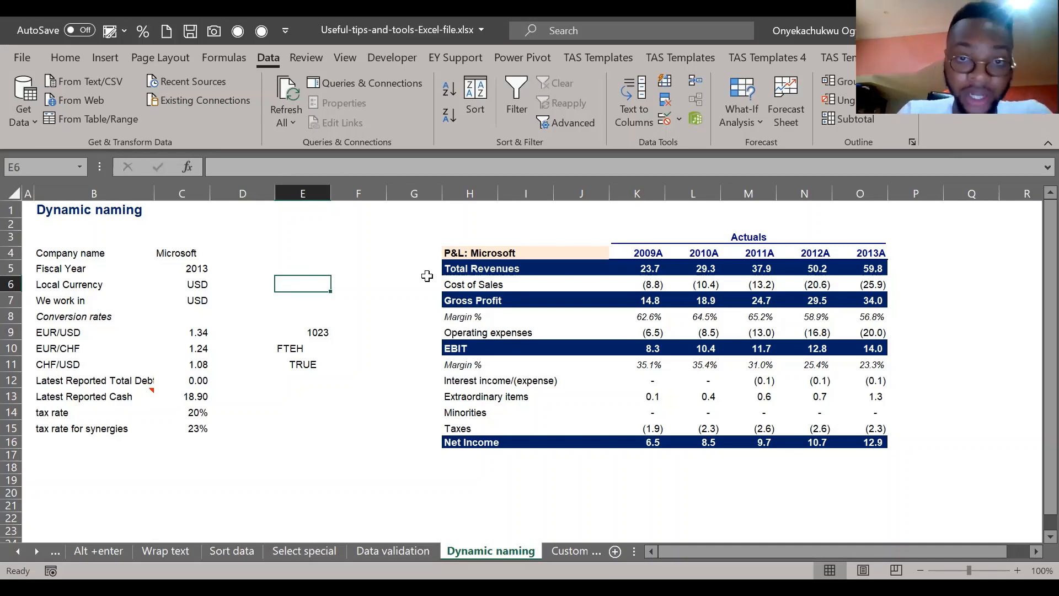
Step: Examine the formula behind the P&L heading in cell H4
click(467, 267)
key(Up)
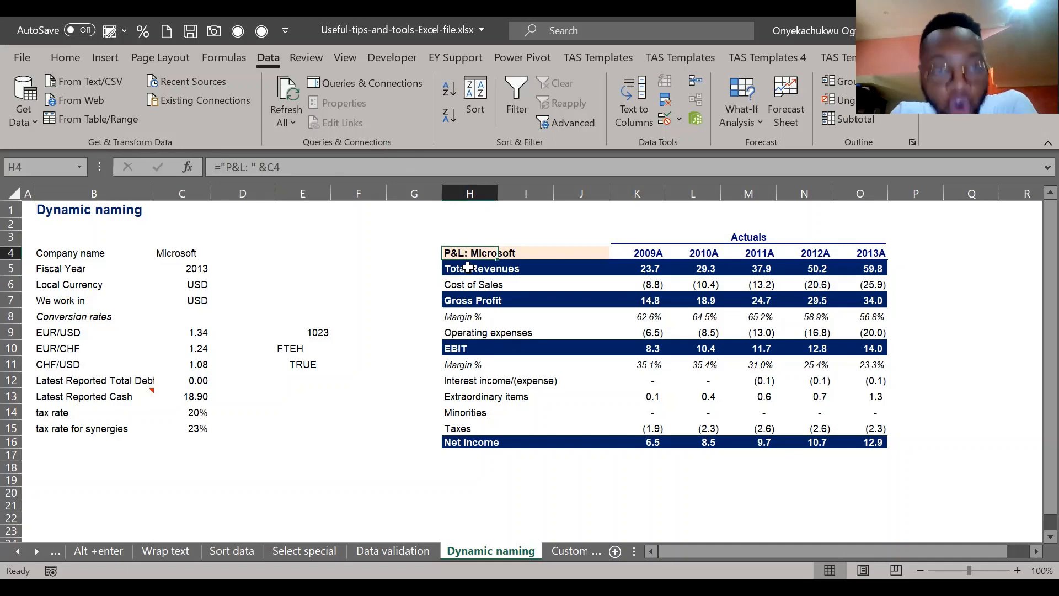
key(Down)
key(Up)
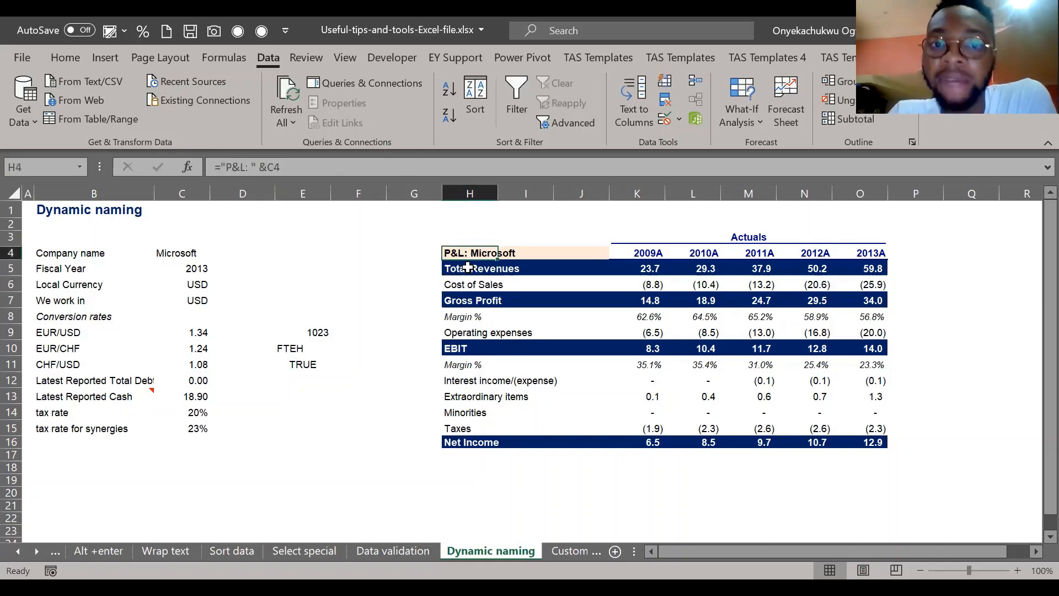
key(Down)
key(Right)
key(Up)
key(Left)
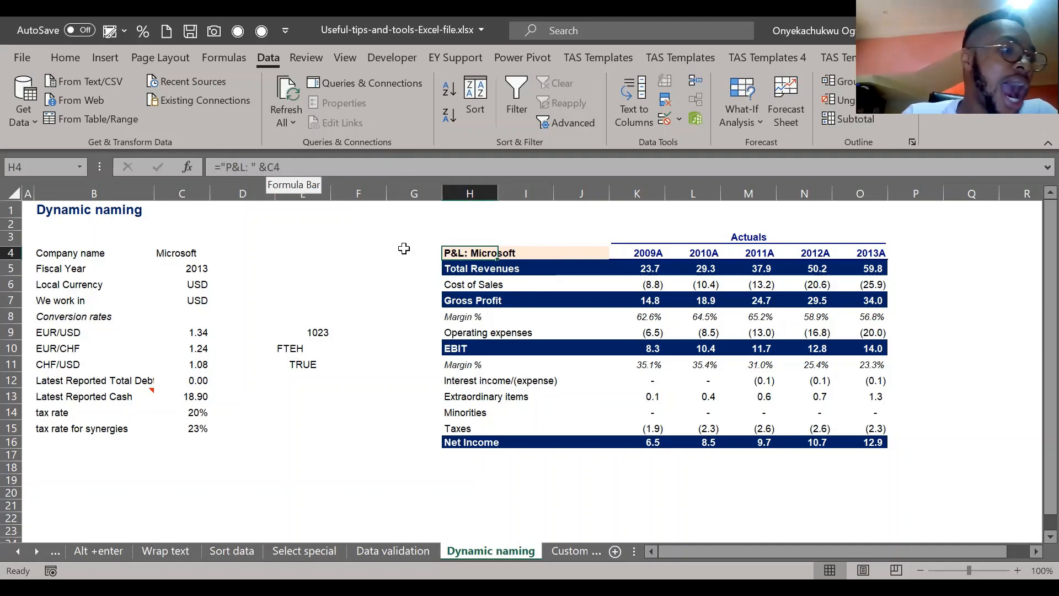
Step: Set the company name in cell C4 to Apple
key(Left)
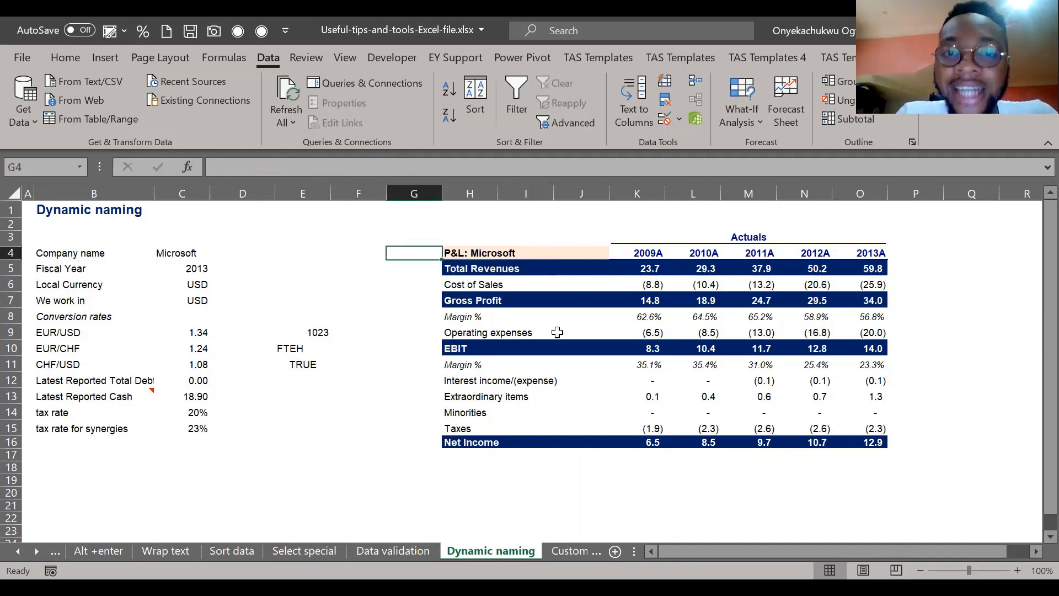
key(Left)
key(Left)
key(Left)
key(Left)
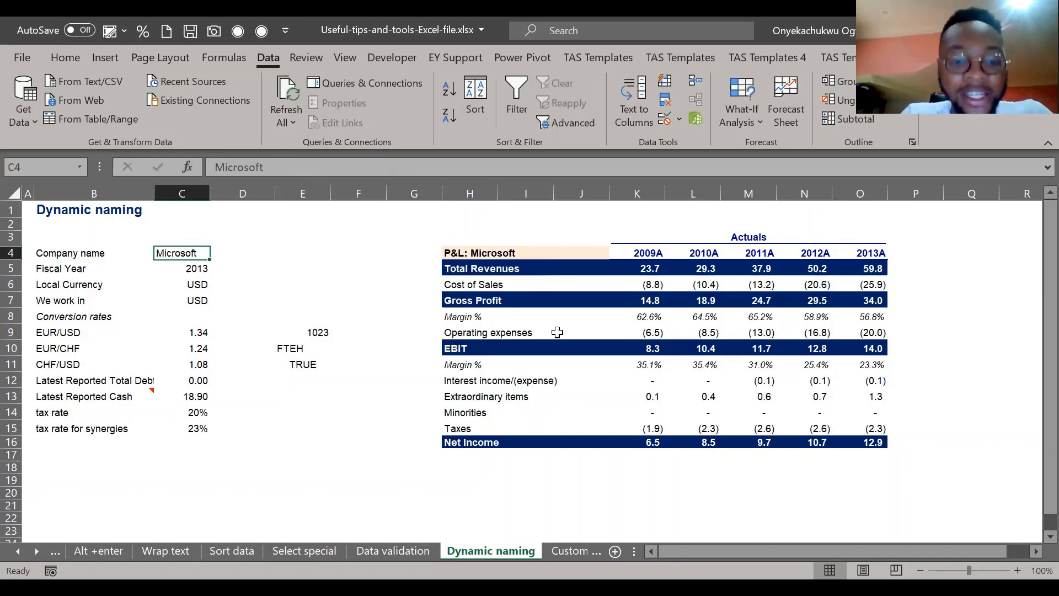
text(Appe)
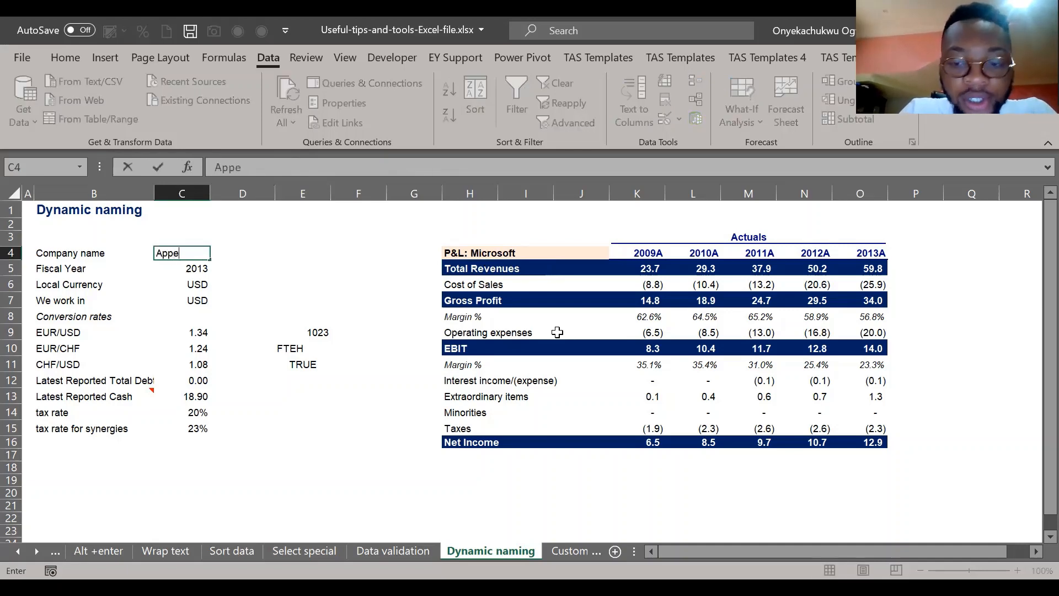
key(BackSpace)
text(le)
key(ctrl+Return)
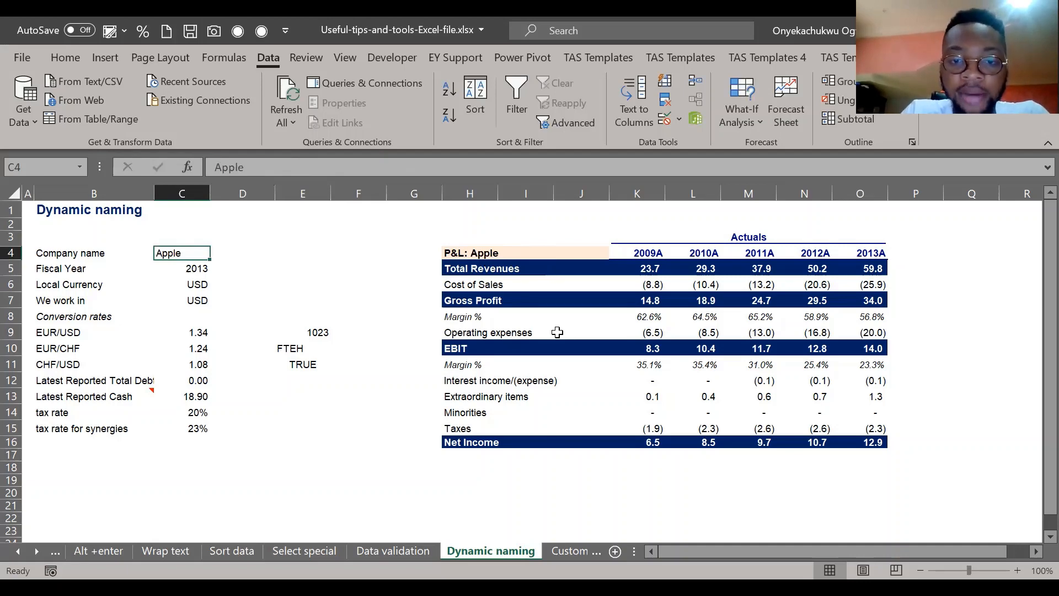
Step: Replace the company name in cell C4 with a person's surname
text(o)
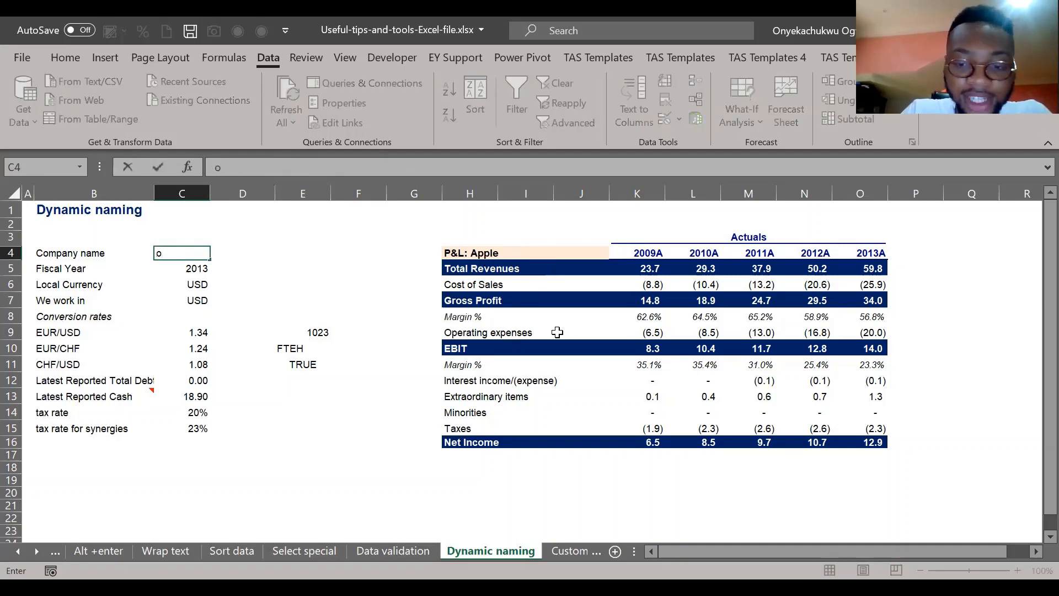
key(BackSpace)
text(Mojola)
key(Return)
key(Up)
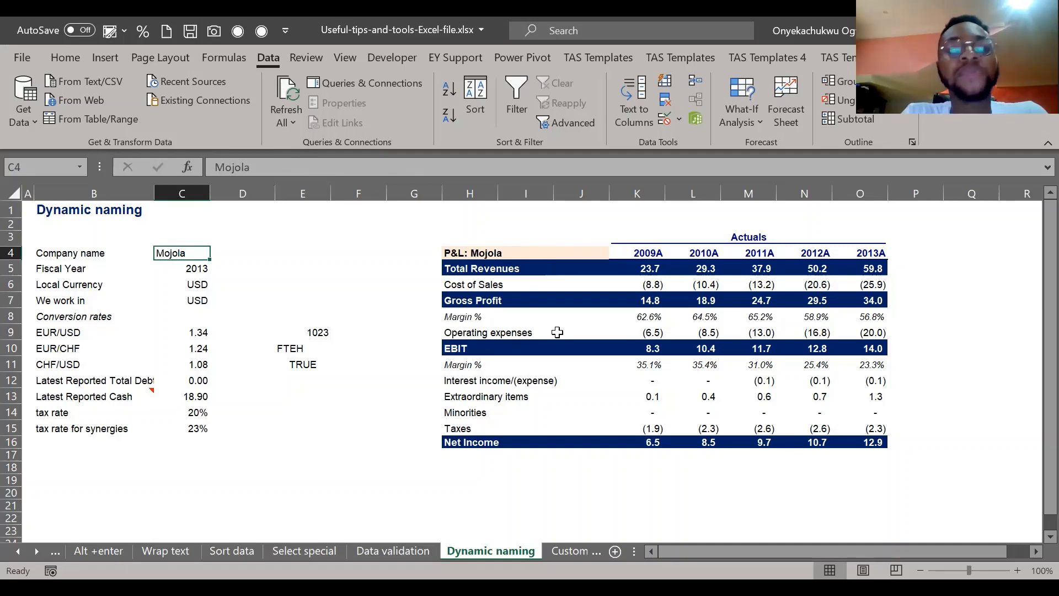
Step: Begin a formula in cell H3 above the P&L heading, joining P&L: with the company name cell as =P&L: &C4
key(Right)
key(Right)
key(Right)
key(Right)
key(Right)
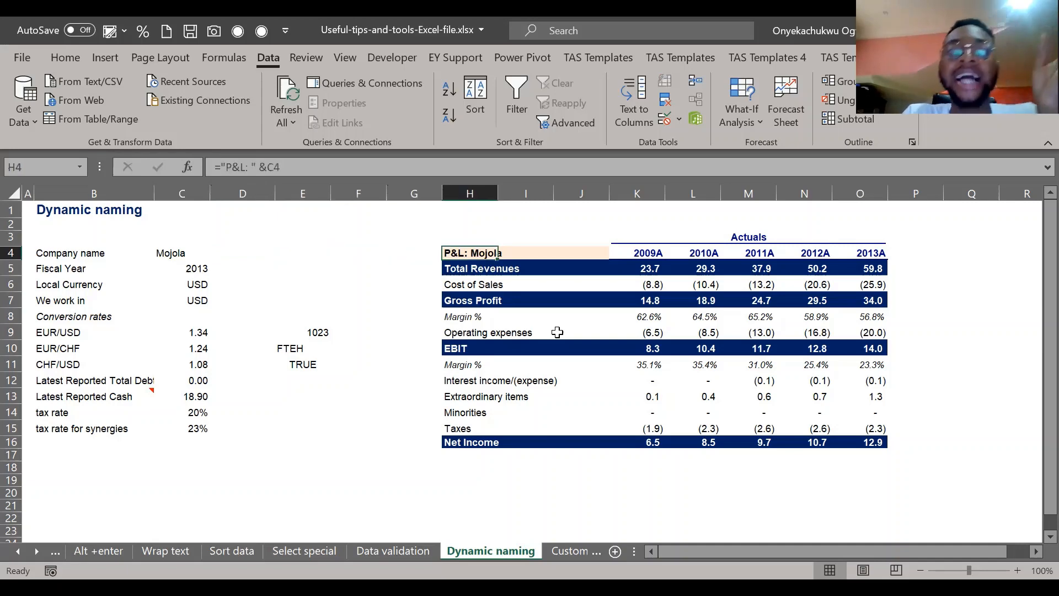
key(Up)
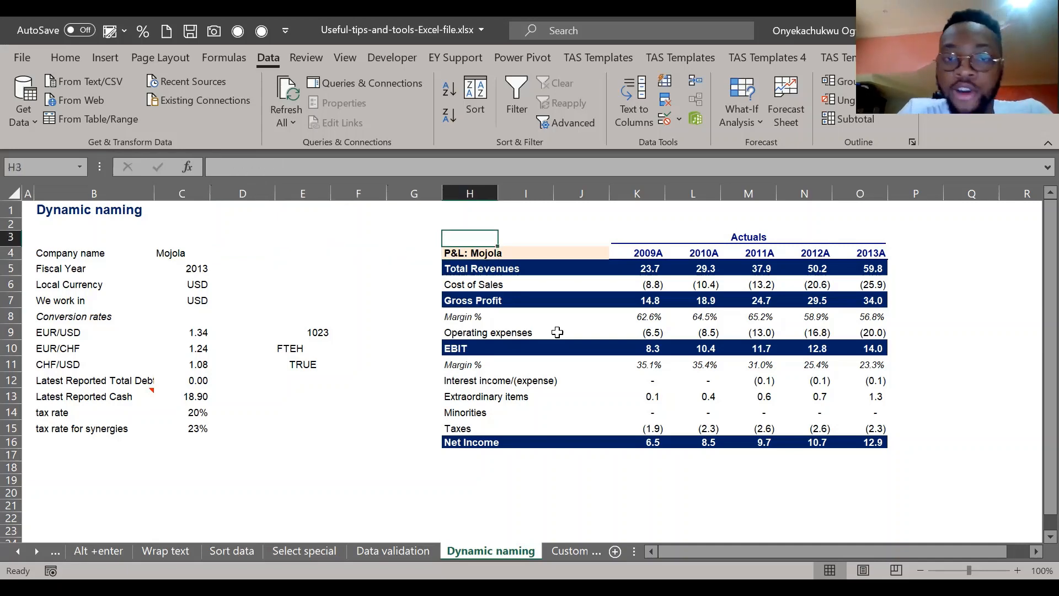
text(=)
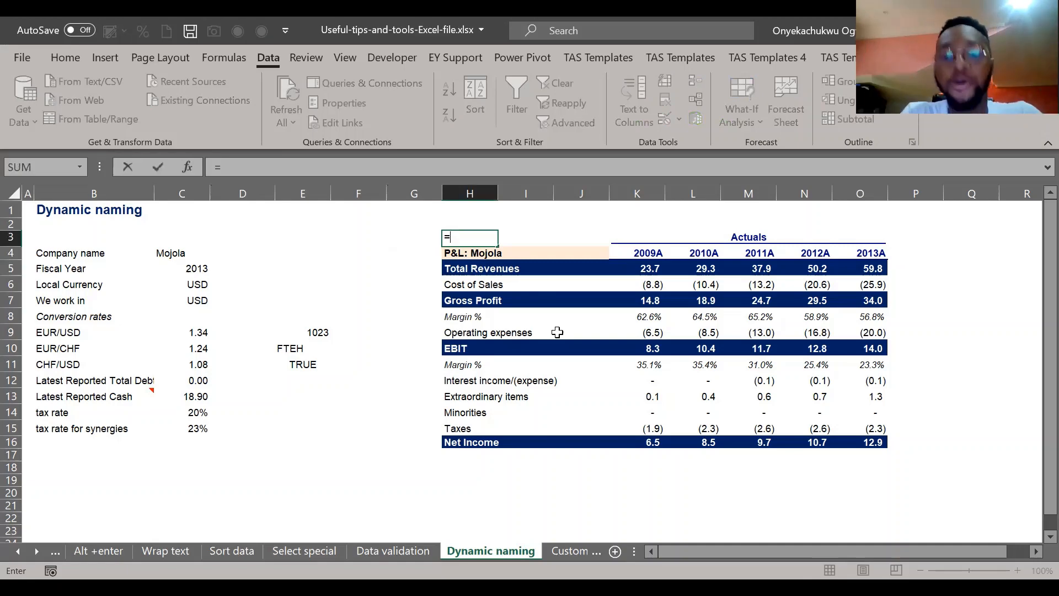
text(P)
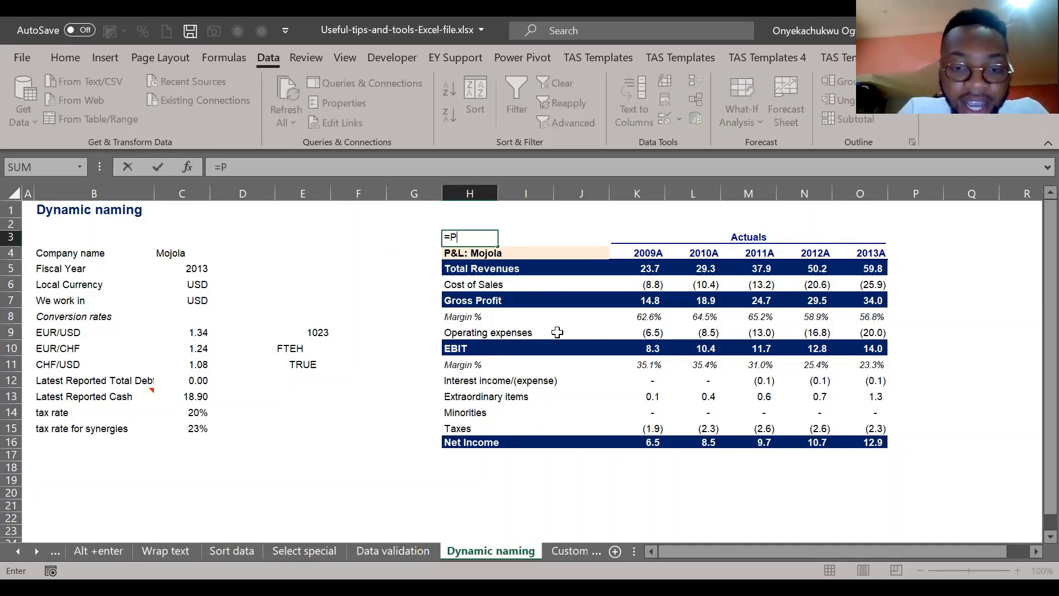
text(&L)
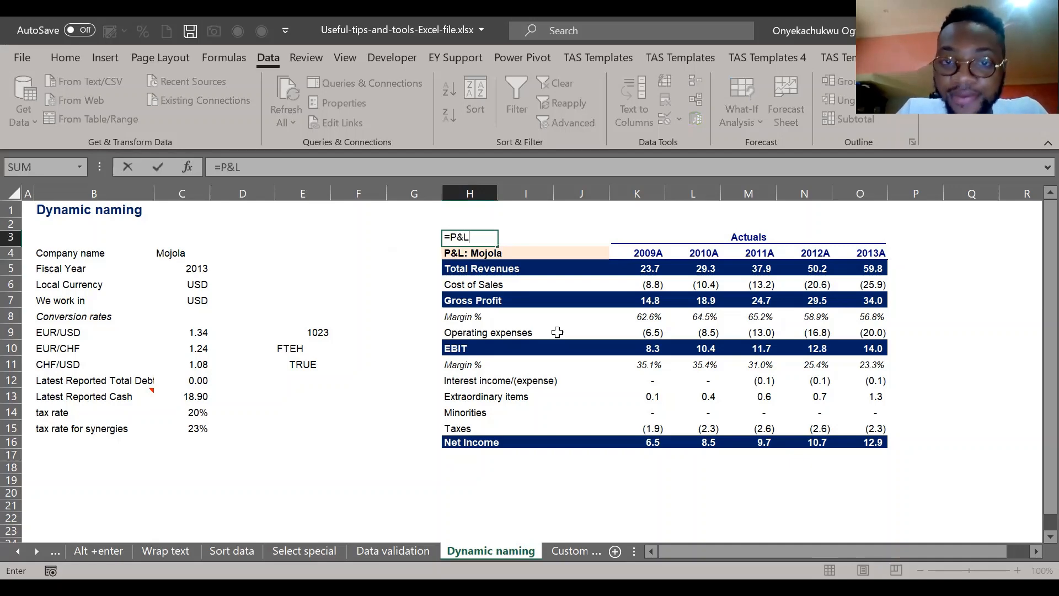
text(: )
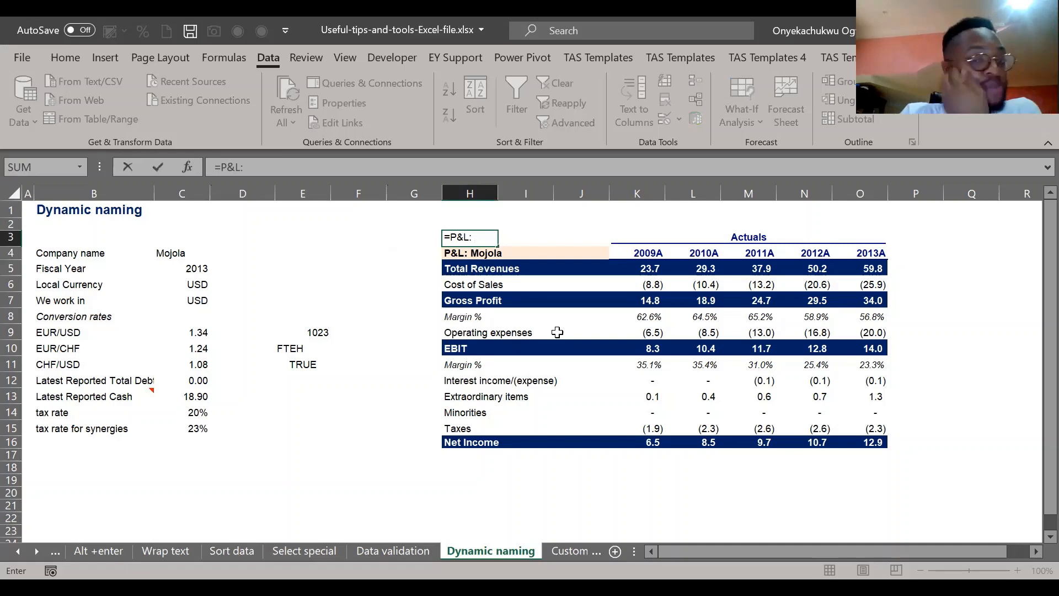
text(&)
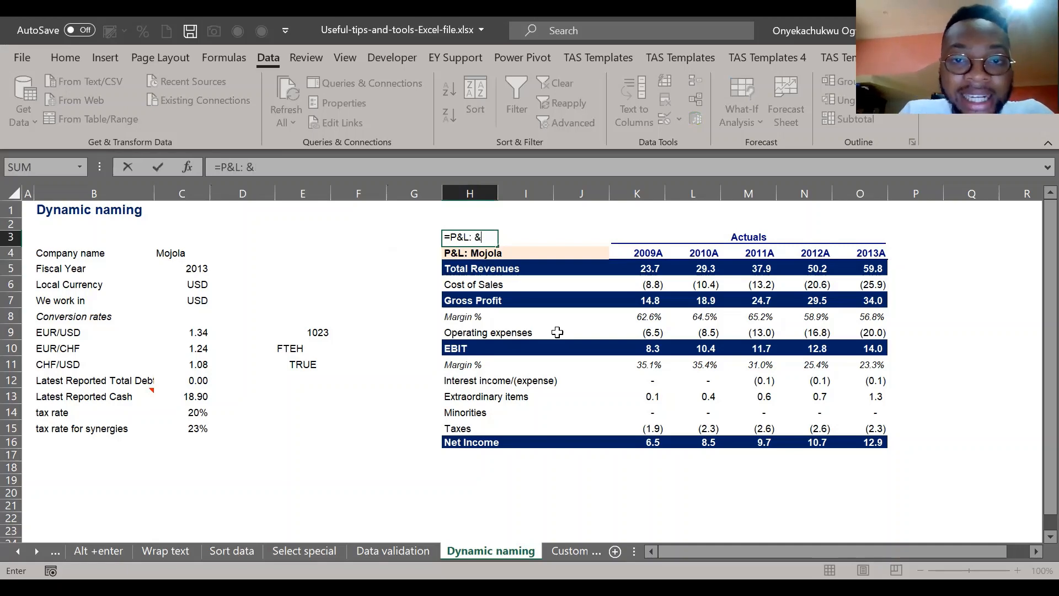
click(173, 259)
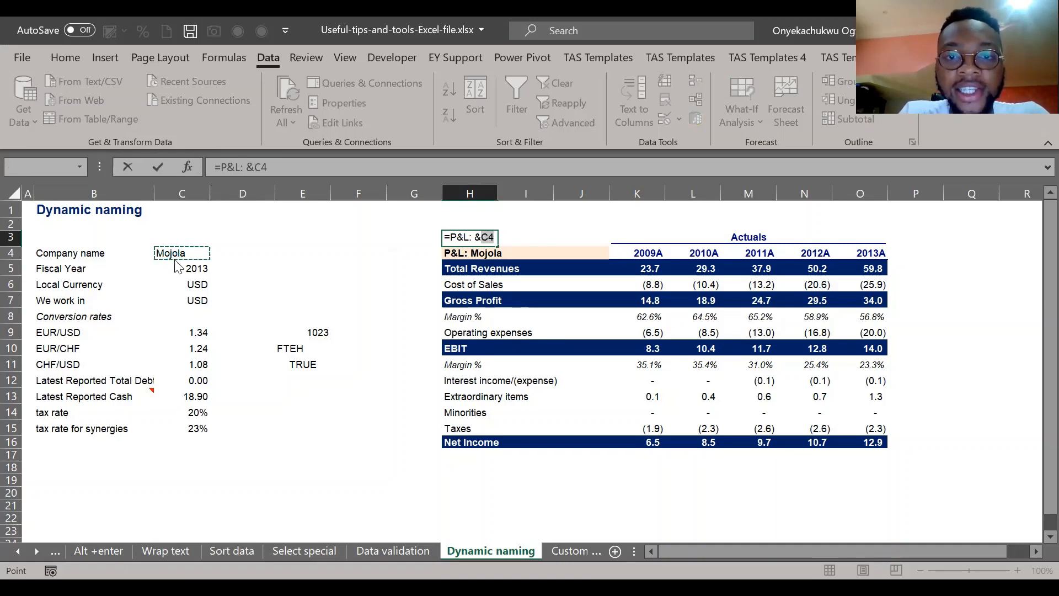
Step: Enclose the text part of the H3 formula in quotation marks so it reads ="P&L: "&C4
key(F2)
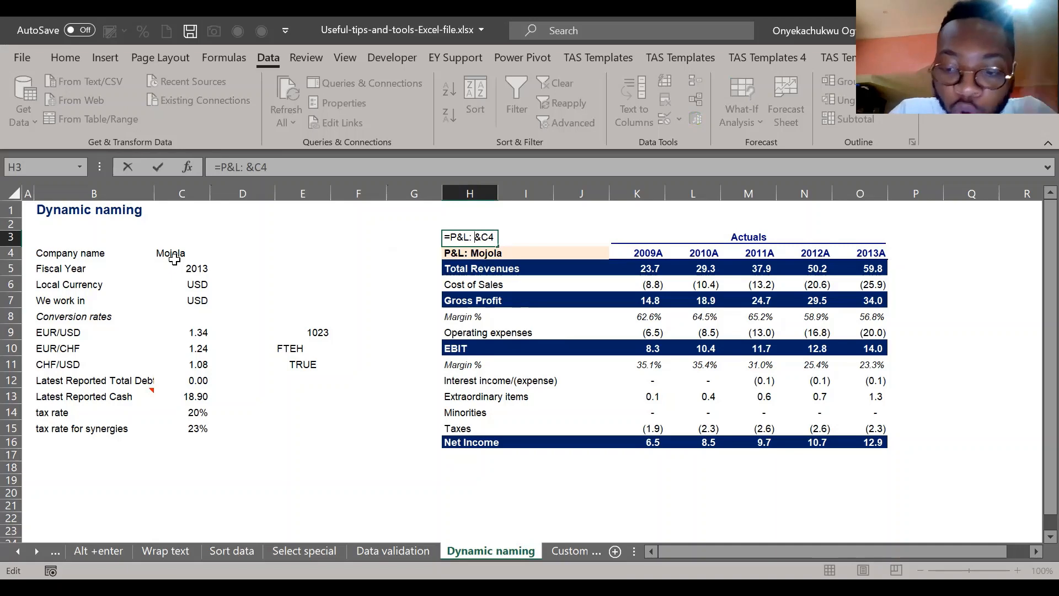
text(")
key(Left)
key(Left)
key(Left)
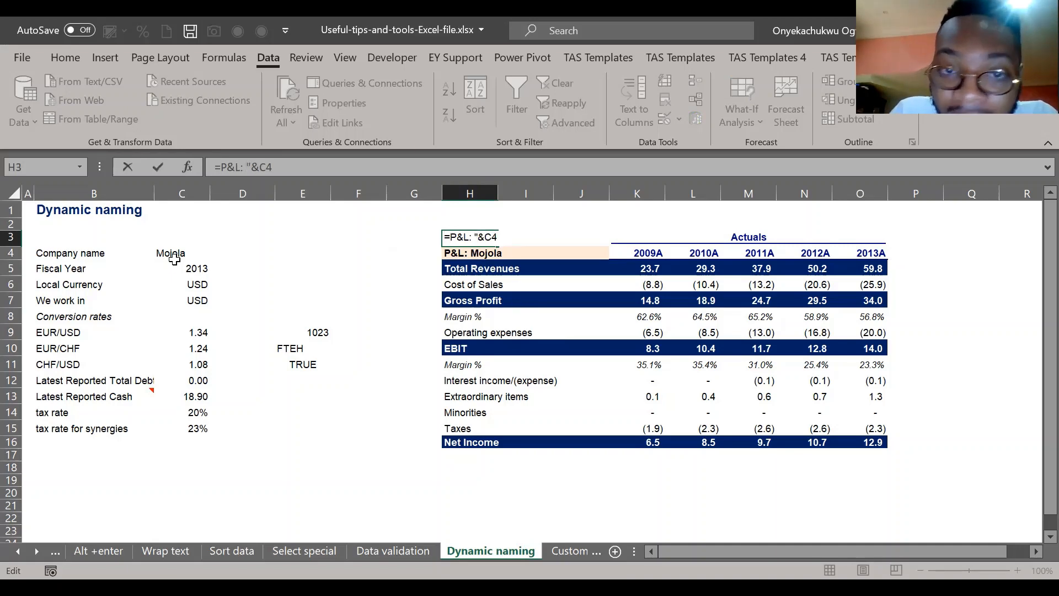
text(")
key(Left)
key(Left)
key(Left)
key(Left)
key(Left)
key(Left)
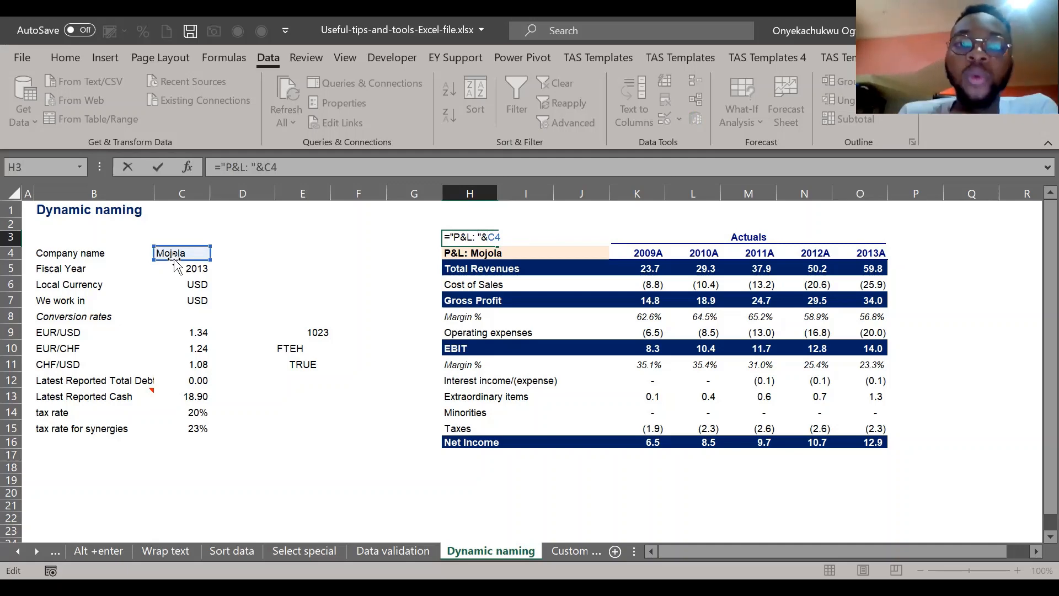
key(Escape)
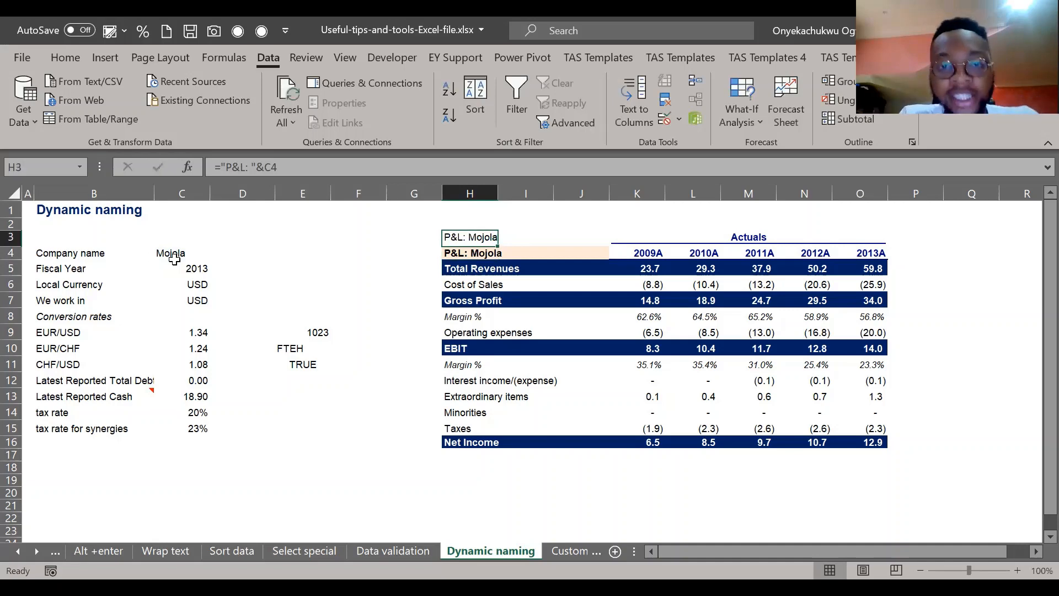
Step: Set the company name in cell C4 to IBM
click(187, 258)
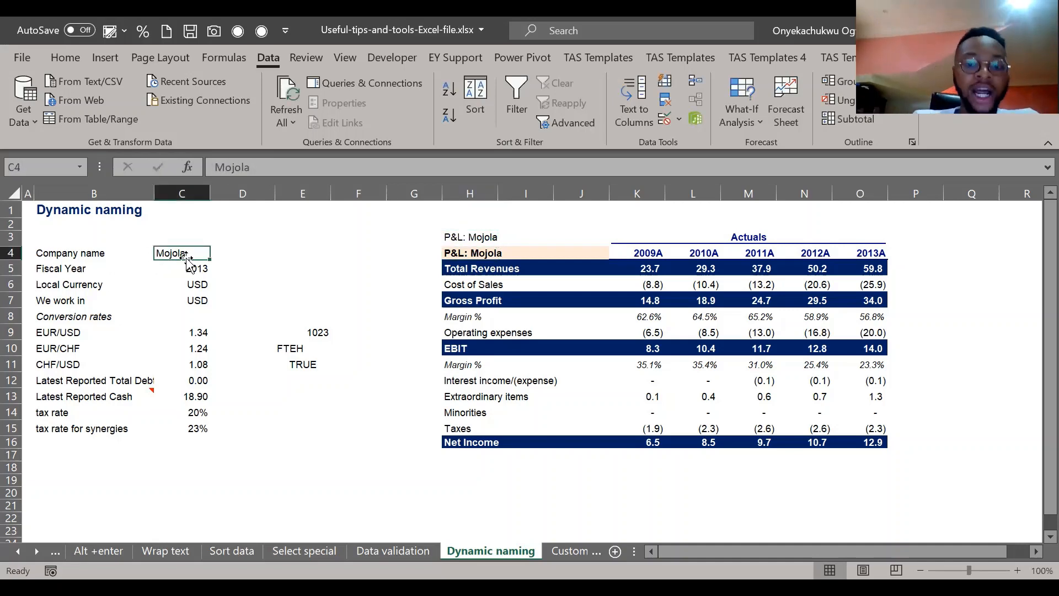
text(IBM)
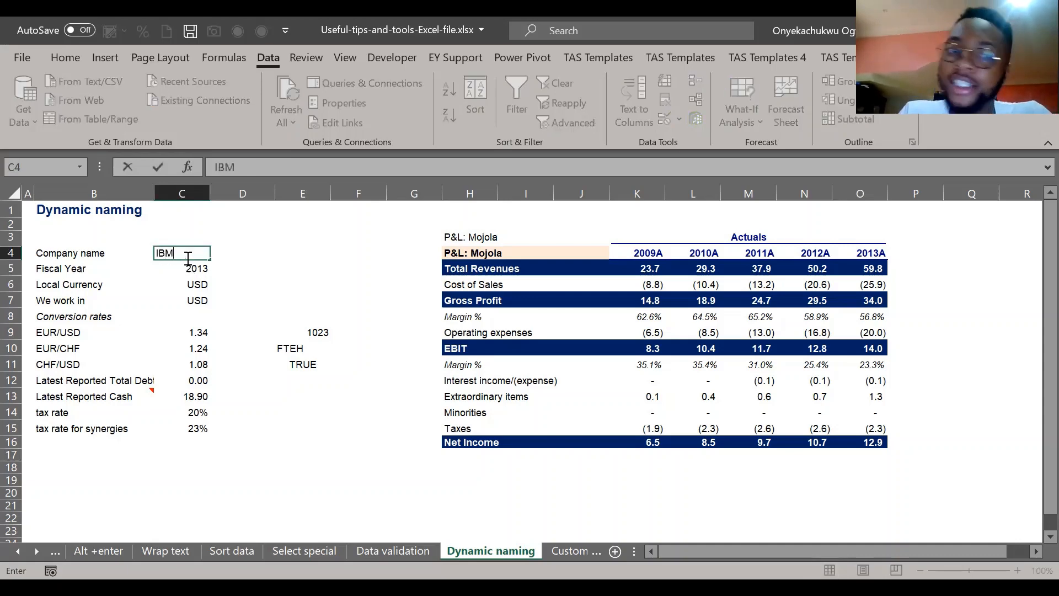
key(Return)
Step: Change the company name in cell C4 to Arup
text(Arup)
key(Return)
click(186, 255)
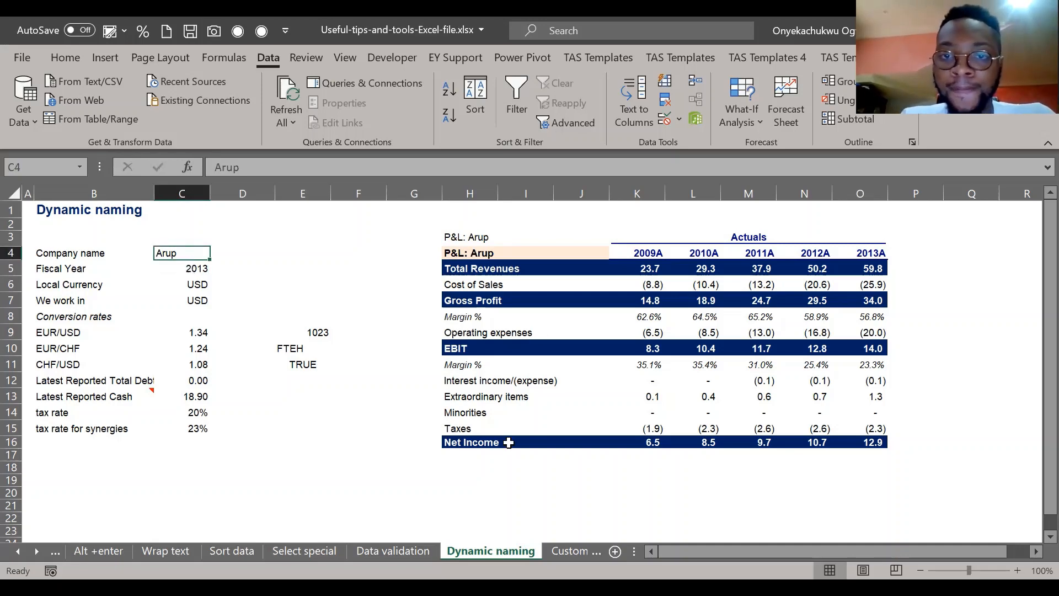
click(375, 266)
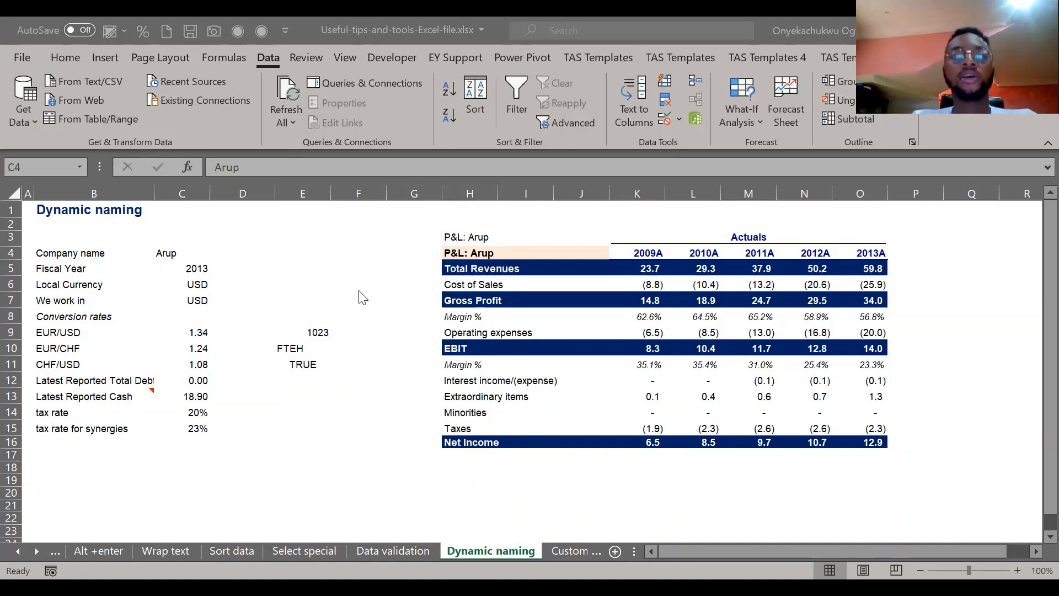
click(656, 142)
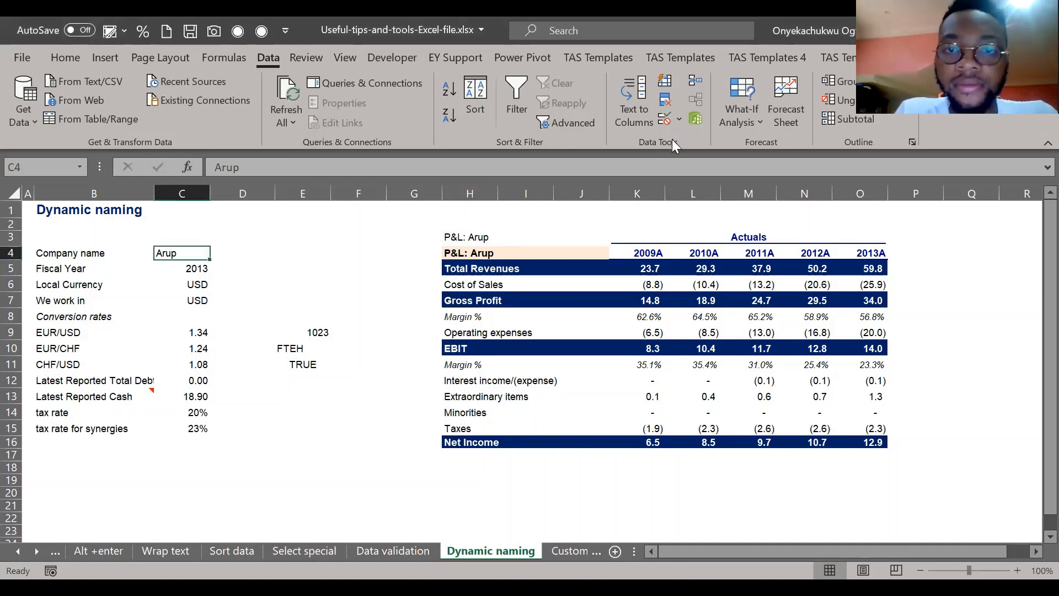
key(alt+Tab)
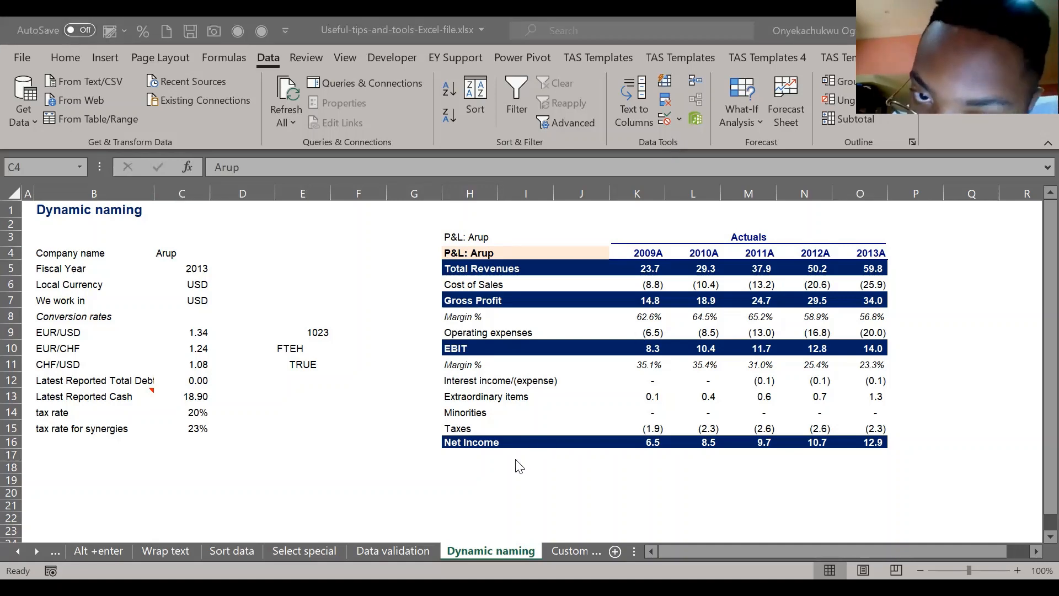
key(alt+Tab)
Step: Review the heading formula in cell H4 and the company name in cell C4 that it references
key(F2)
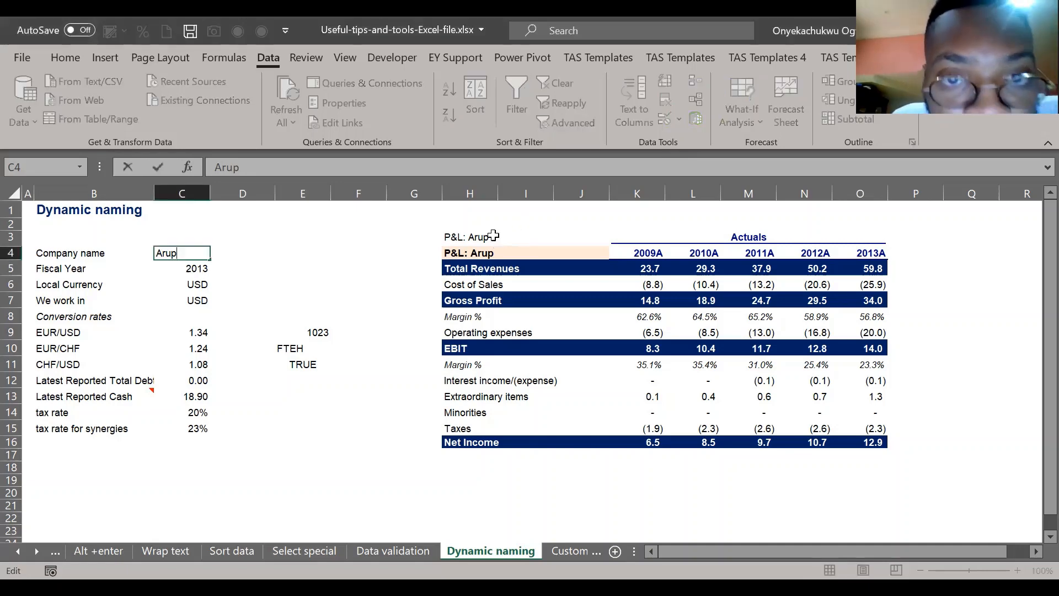
click(470, 253)
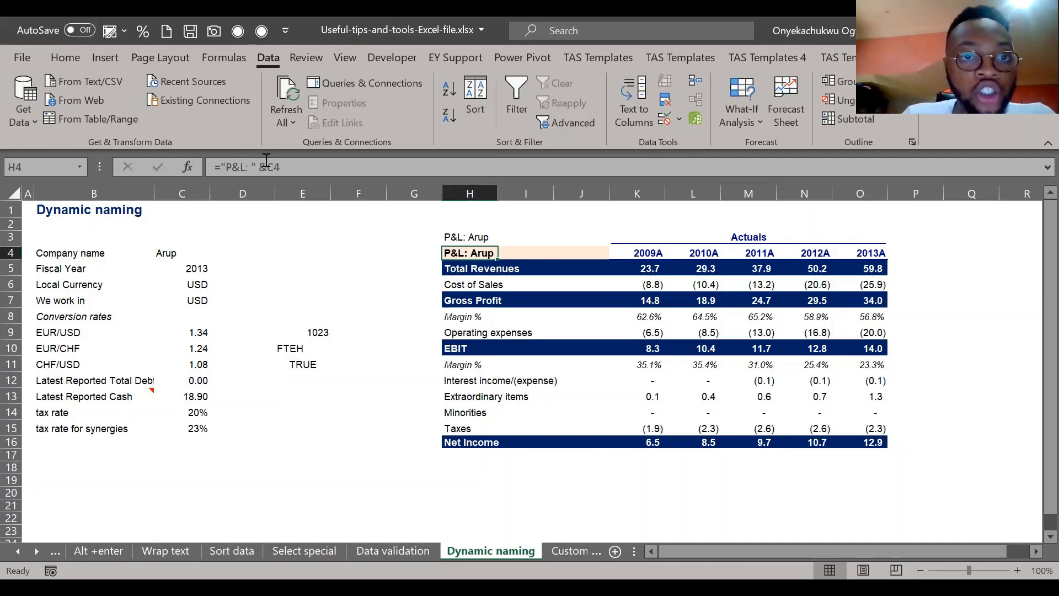
click(183, 257)
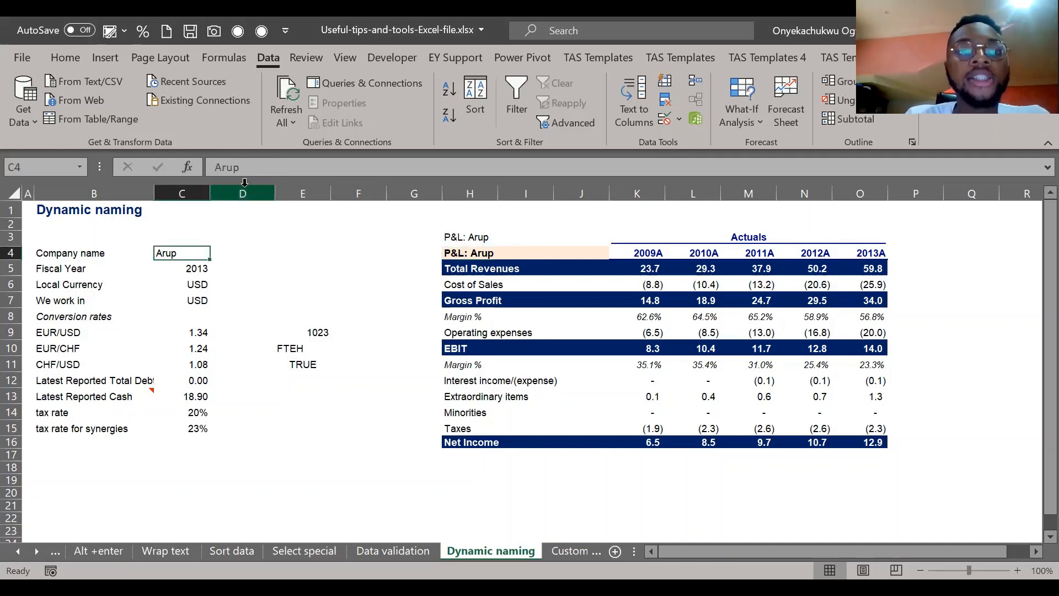
Step: Replace the formula in cell H3 with ="Balance Sheet "&C4 so the heading combines the text with the company name
click(449, 236)
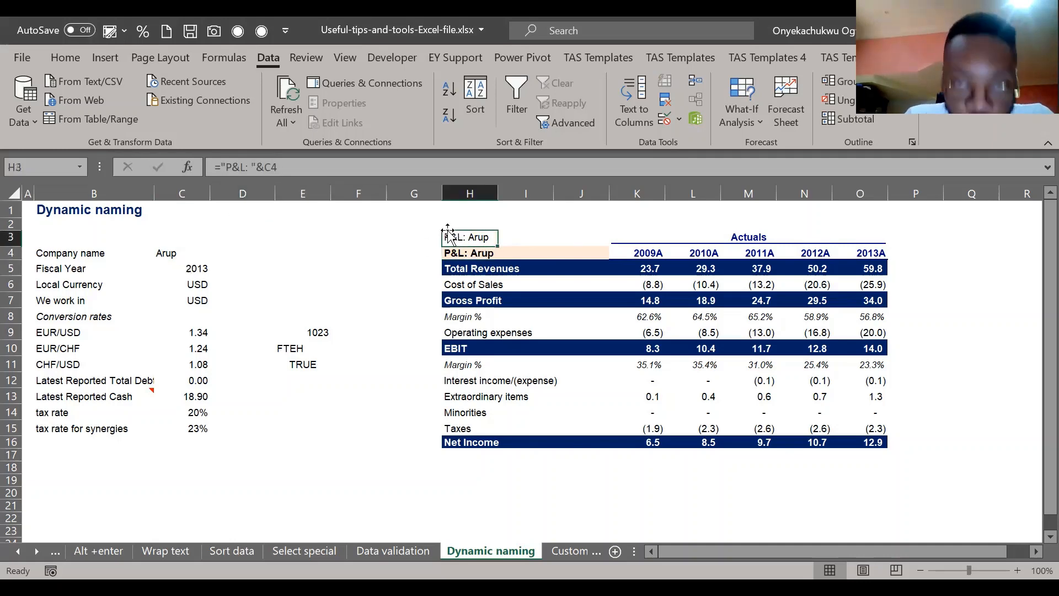
text(=)
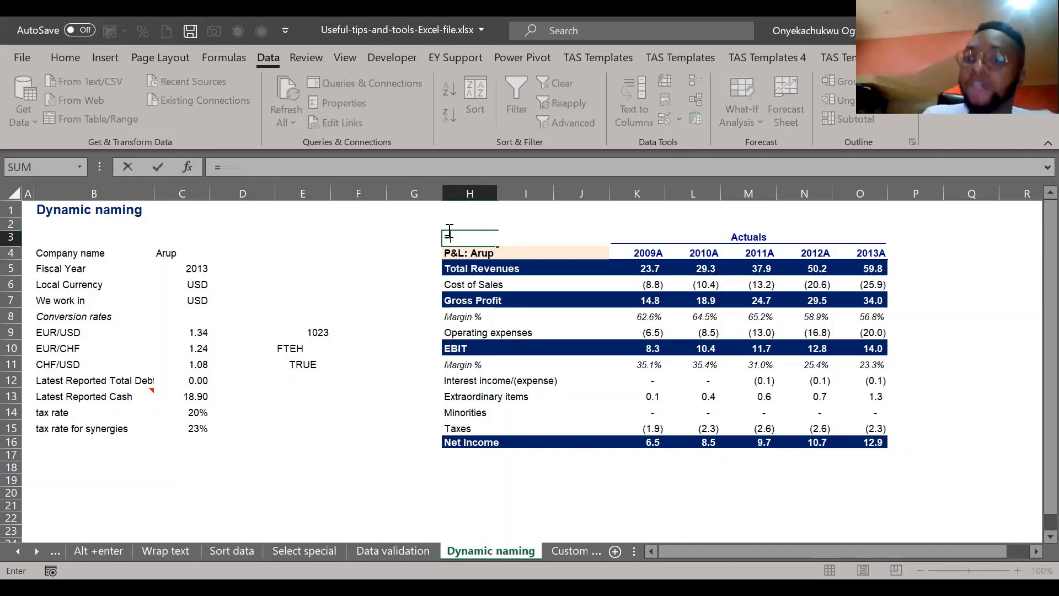
text(")
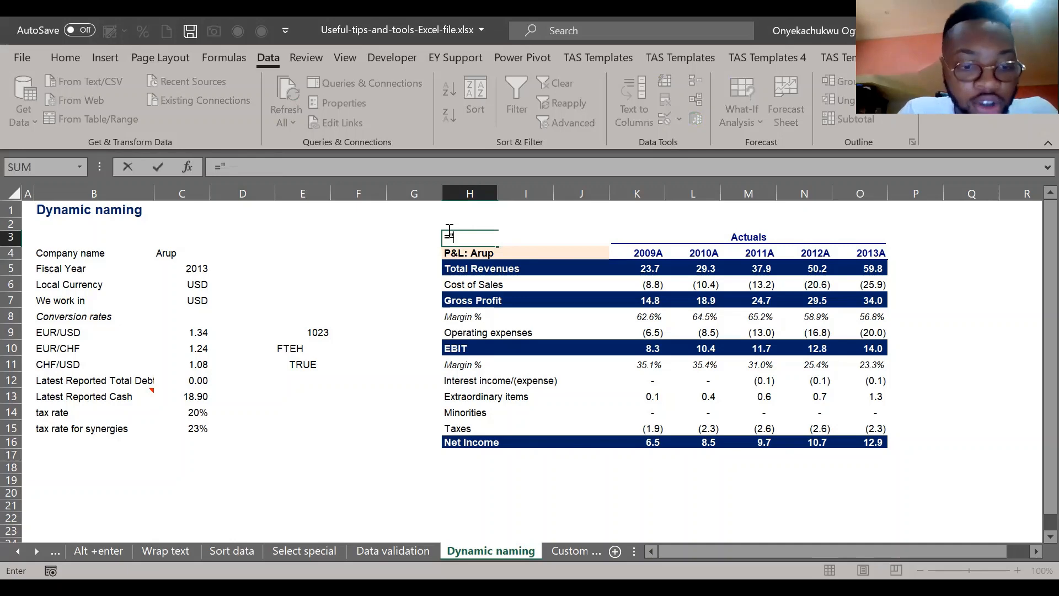
text(Balance S)
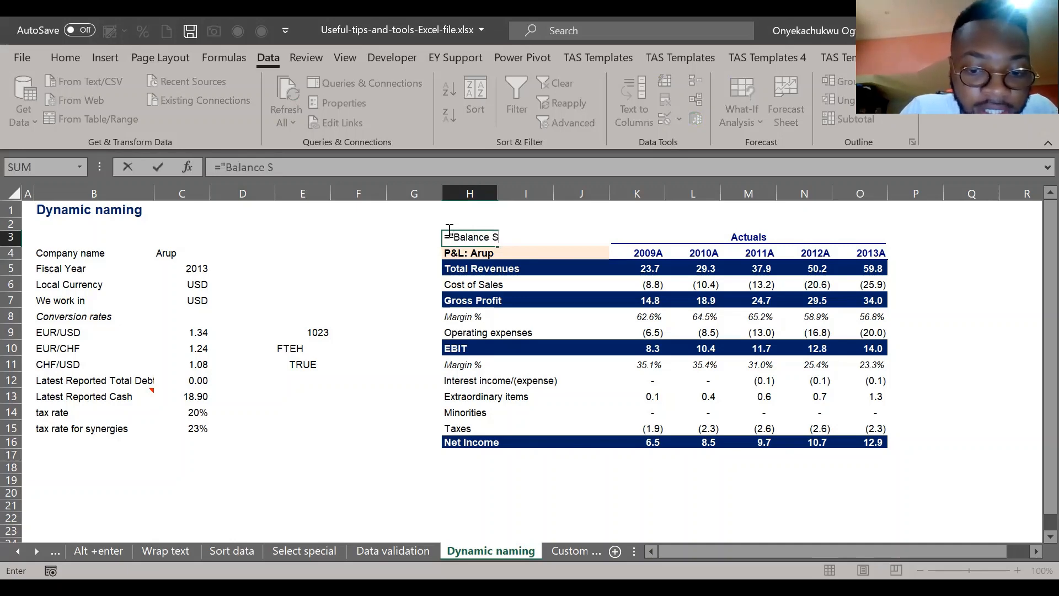
text(heet)
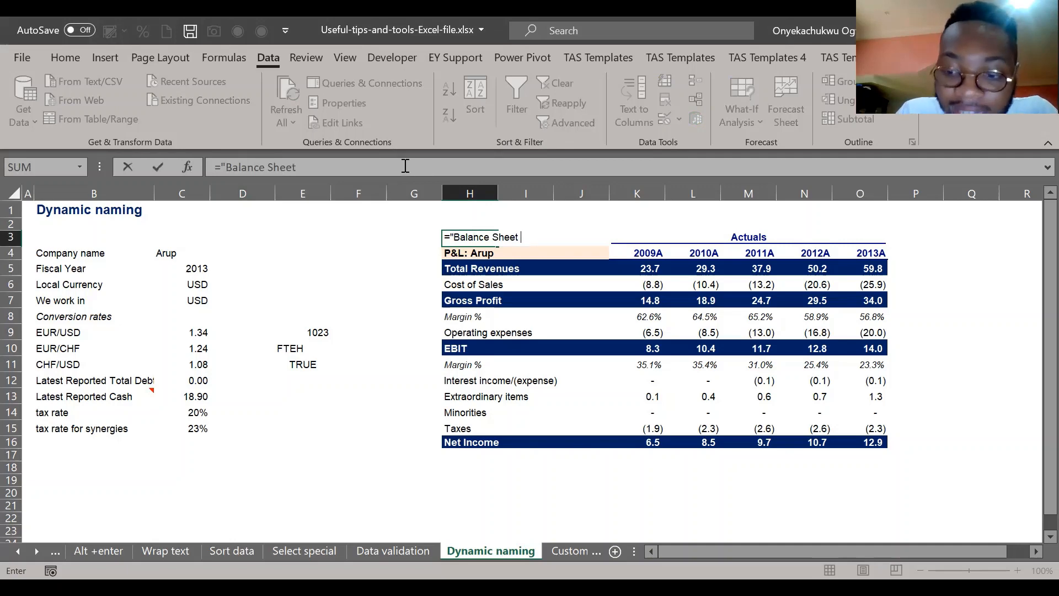
text( ")
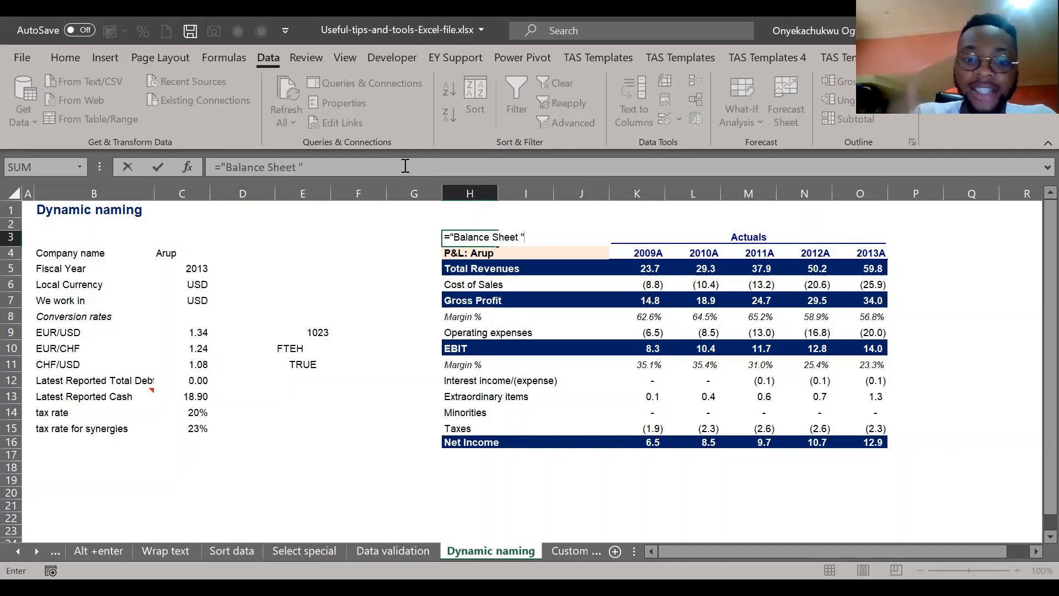
text(&)
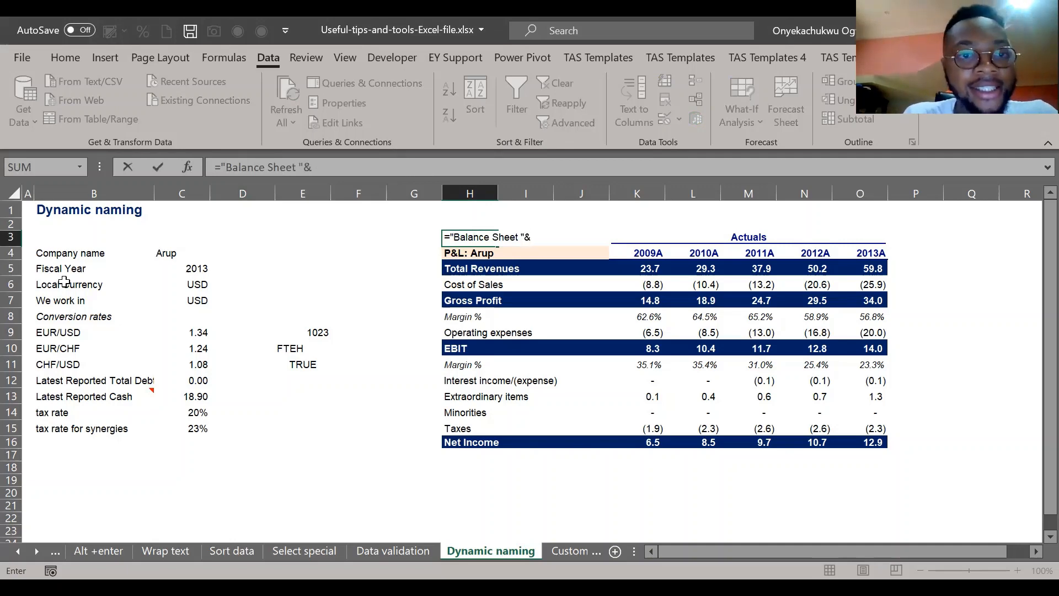
click(172, 254)
key(ctrl+Return)
Step: Set the company name in cell C4 to Meta
click(182, 249)
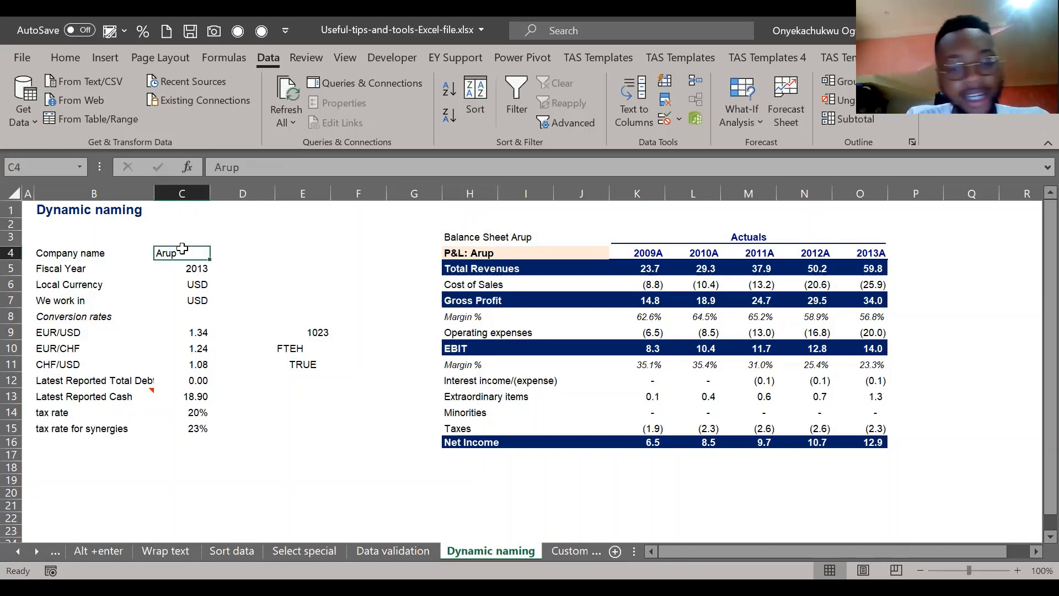
text(Face)
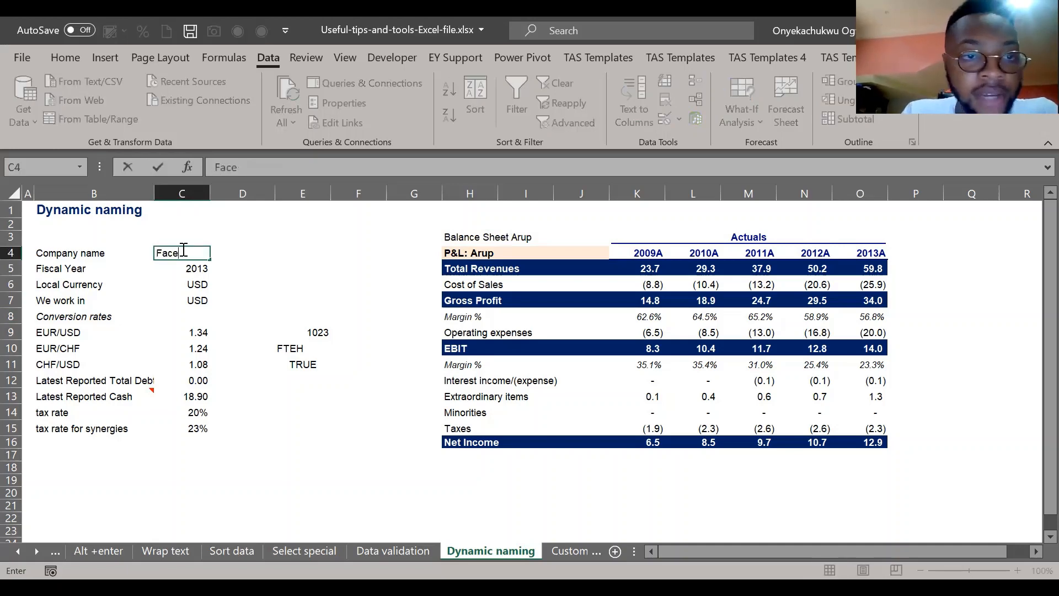
key(BackSpace)
key(BackSpace)
key(BackSpace)
key(BackSpace)
text(Meta)
key(ctrl+Return)
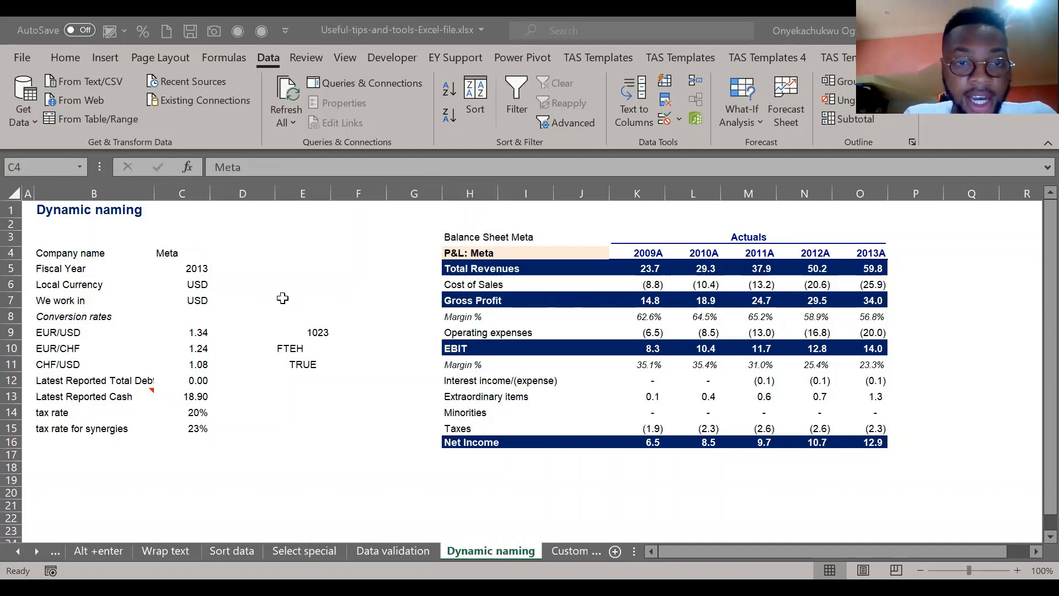
Step: Look through the sheets from Dynamic naming to Naming ranges and return to the Custom Formatting sheet
key(ctrl+Page_Down)
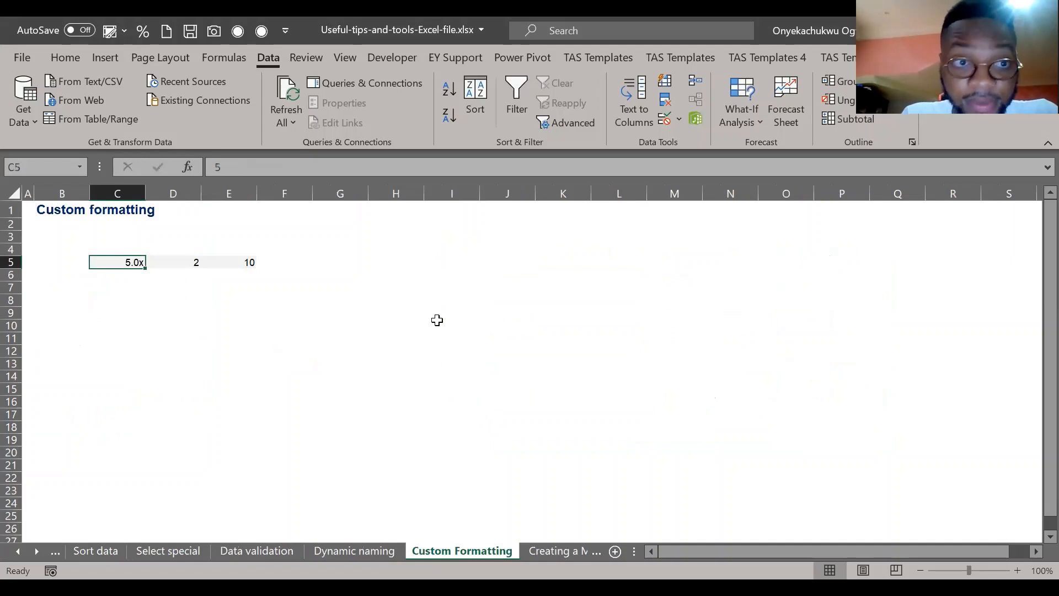
key(ctrl+Page_Down)
key(ctrl+Page_Down)
key(ctrl+Page_Up)
key(ctrl+Page_Up)
key(ctrl+Page_Up)
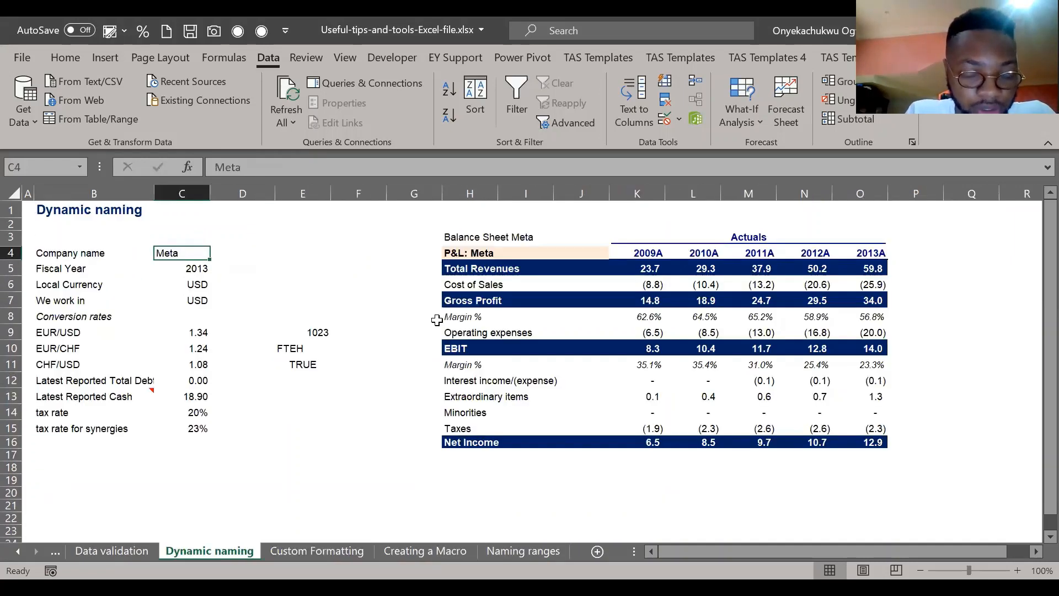
key(ctrl+Page_Down)
key(ctrl+Page_Down)
key(ctrl+Page_Down)
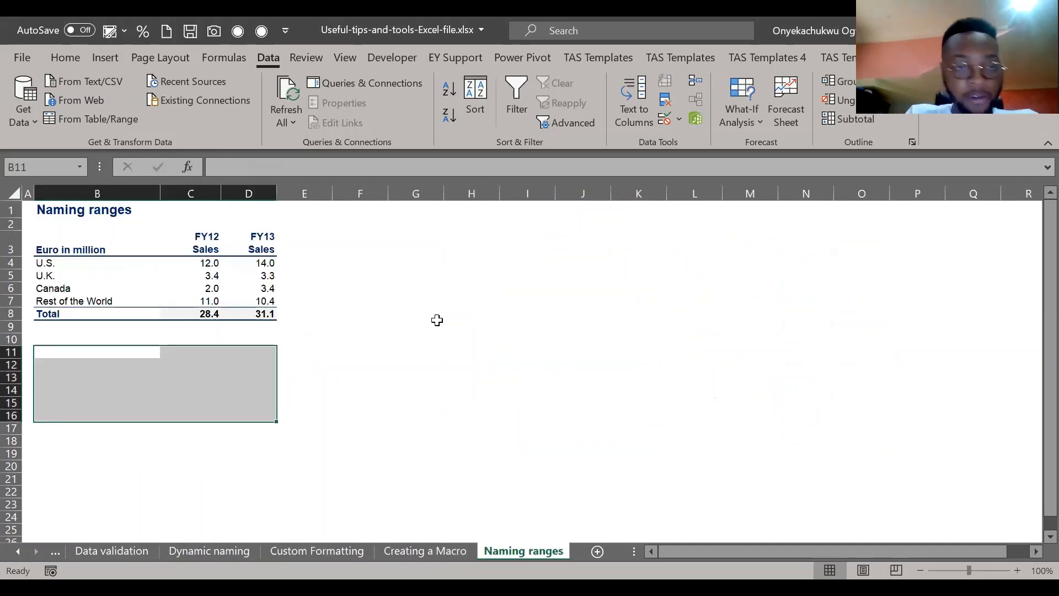
key(ctrl+Page_Up)
key(ctrl+Page_Up)
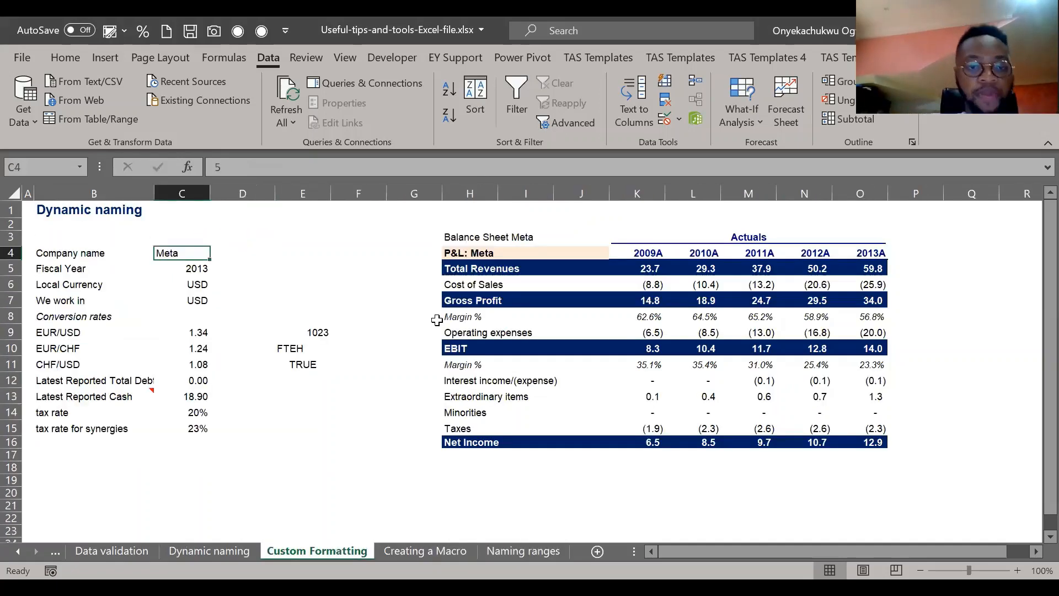
key(ctrl+Page_Up)
key(ctrl+Page_Down)
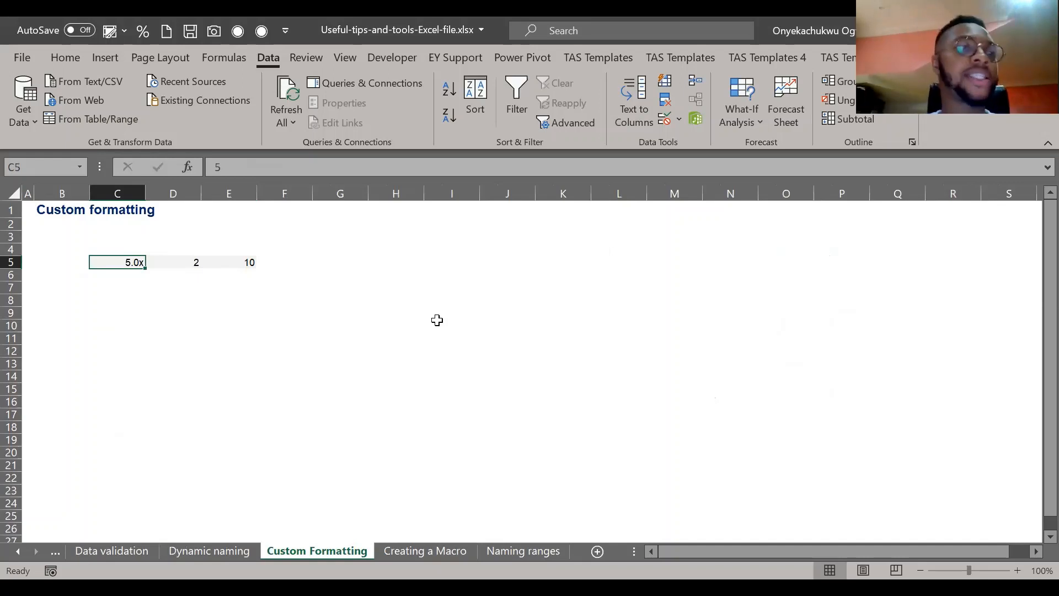
Step: Enter 100 in cell C7 of the Custom Formatting sheet and open the Format Cells settings for it
key(Down)
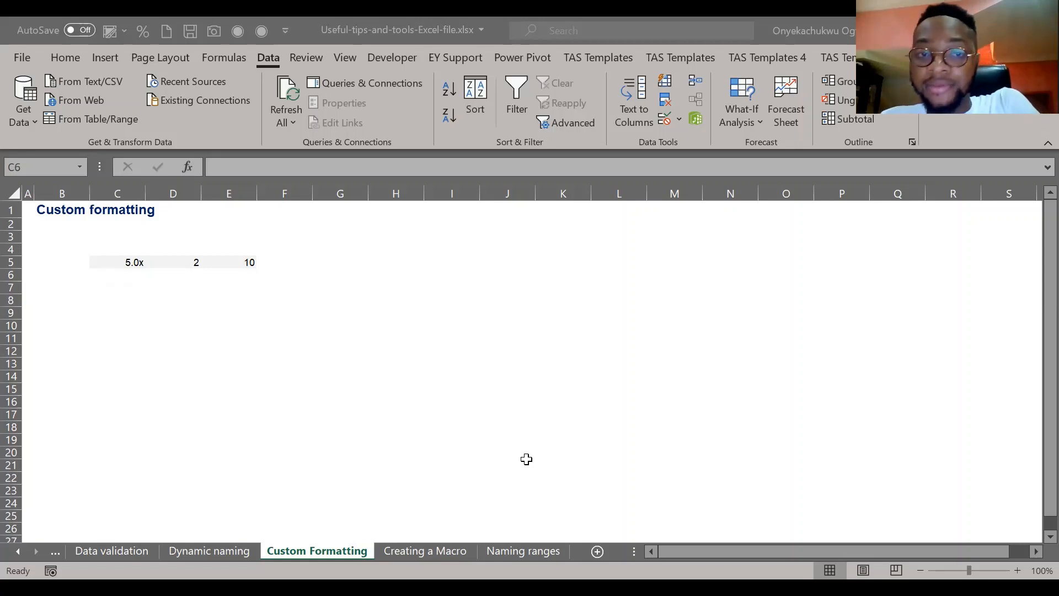
click(117, 287)
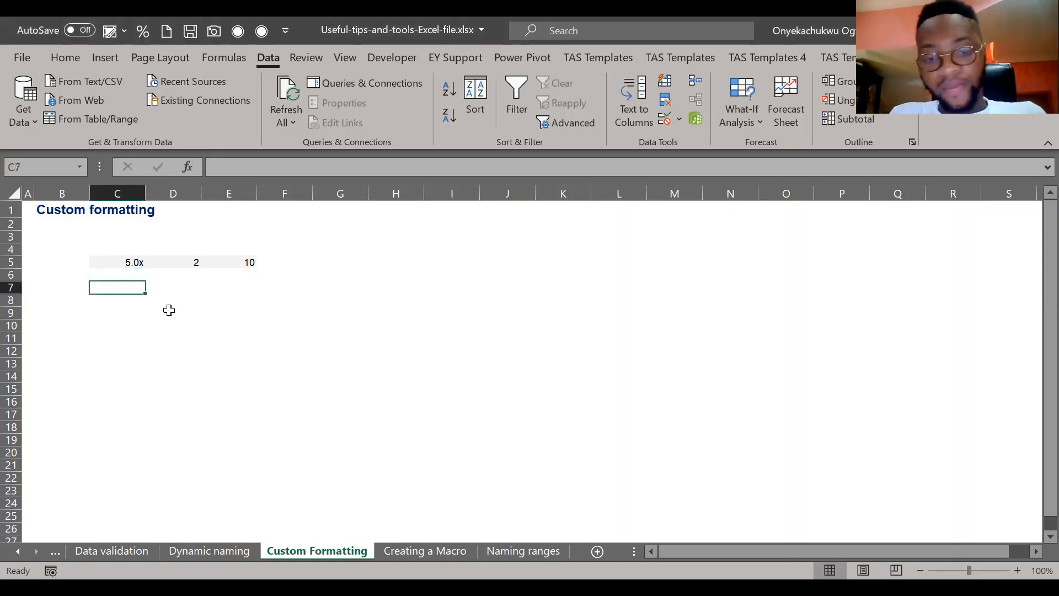
text(100)
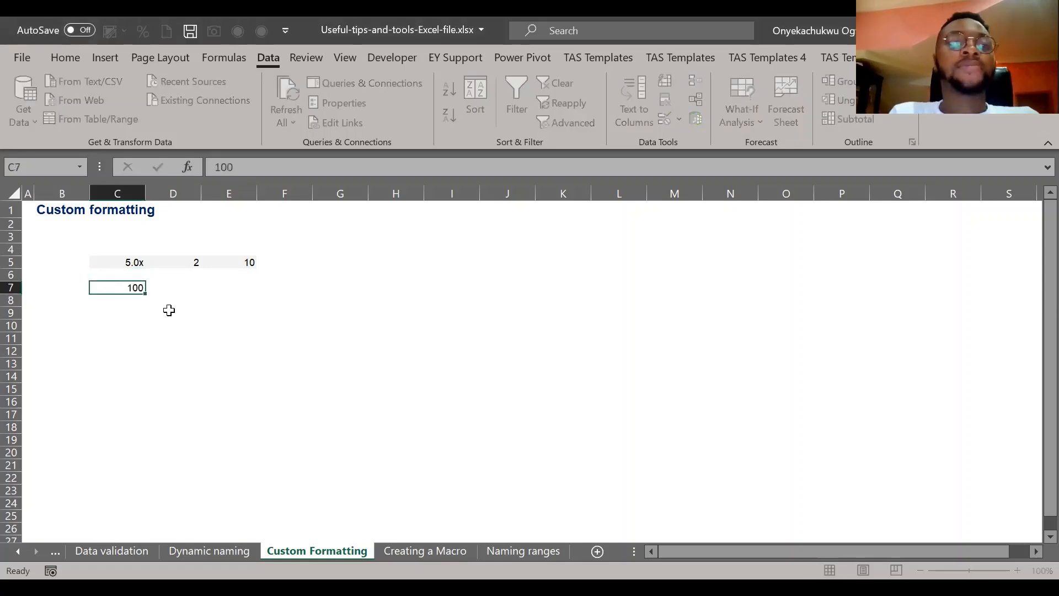
key(ctrl+Return)
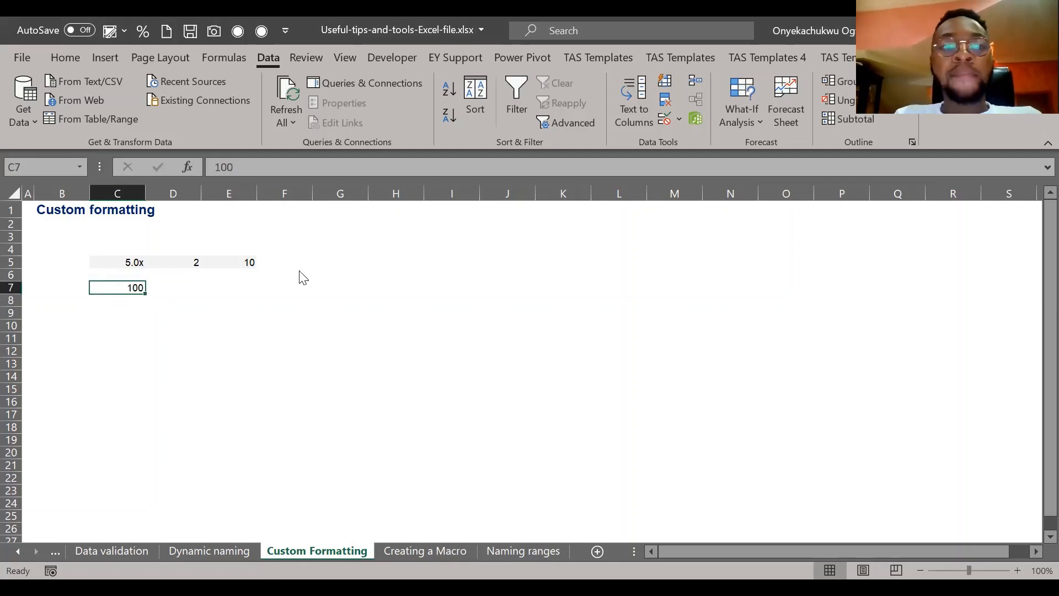
key(ctrl+1)
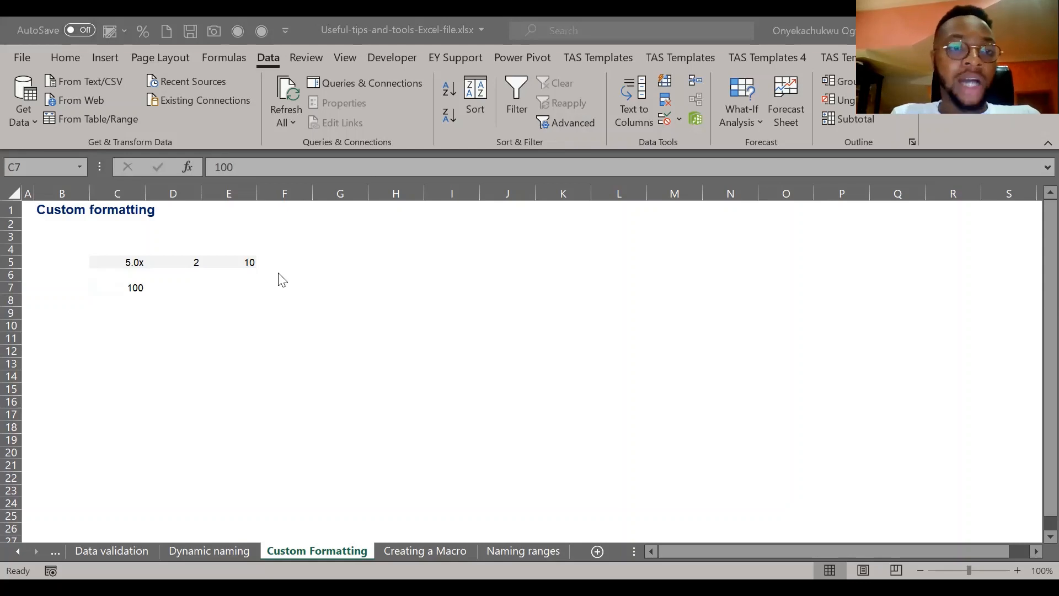
Step: Enter the heading Team in cell I7 and list Aresenal, Millan and FCB in the cells below it
click(432, 286)
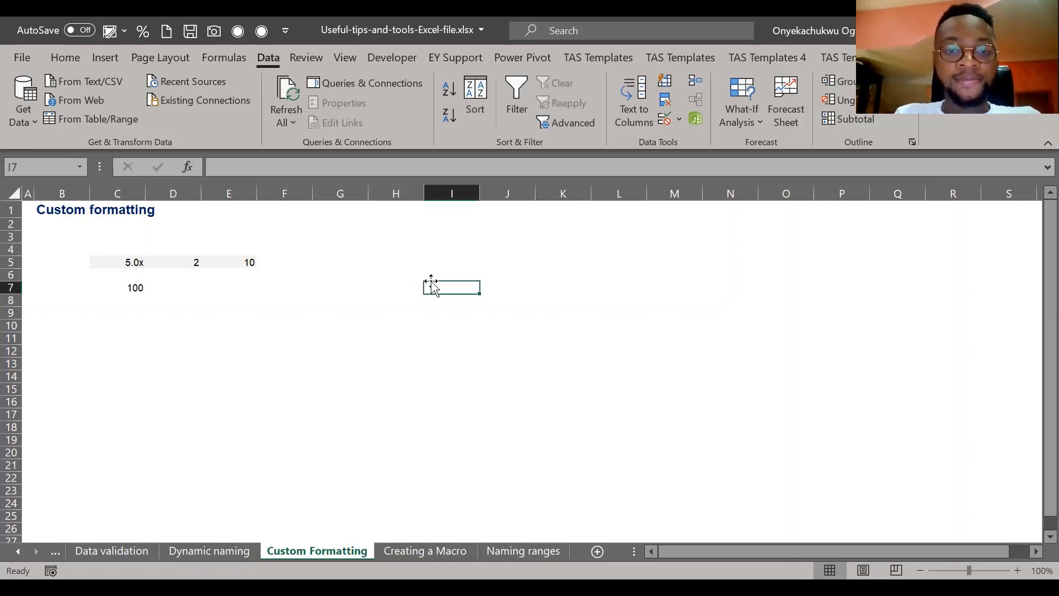
text(P)
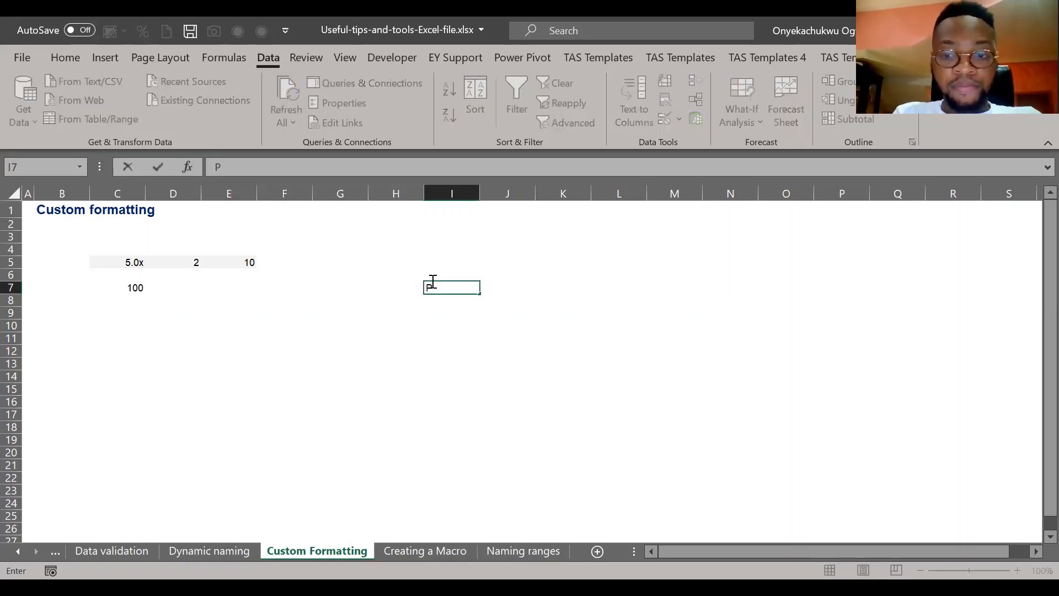
key(BackSpace)
text(Team)
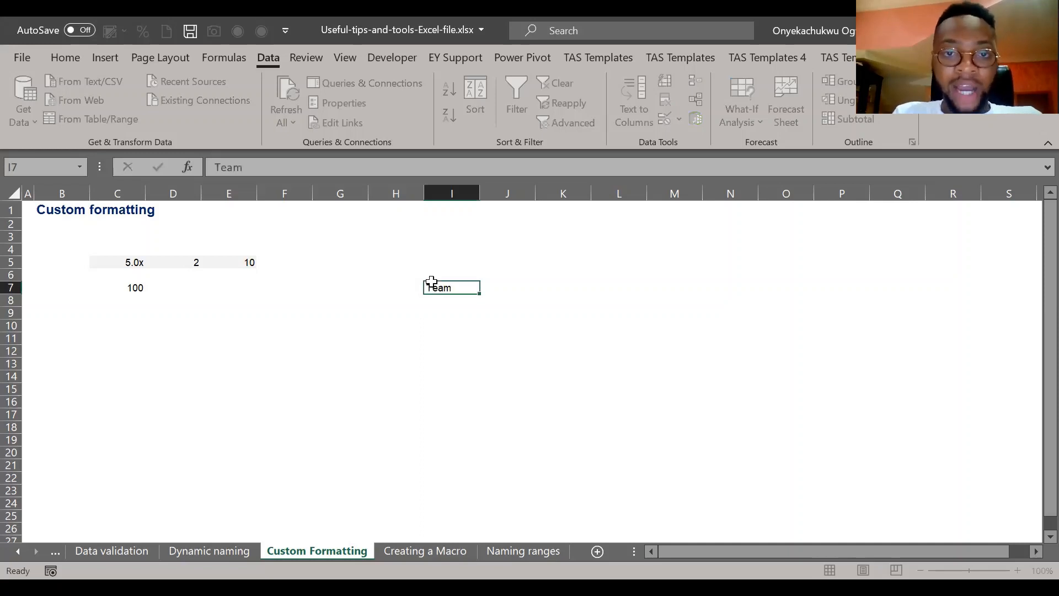
key(Return)
text(Are)
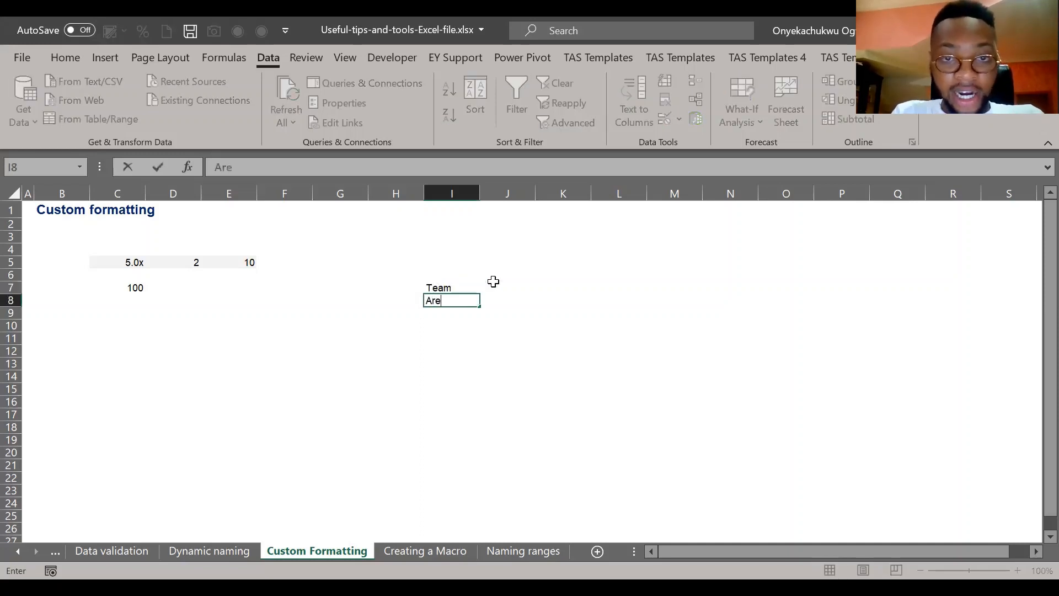
text(senal)
key(Return)
text(Milla)
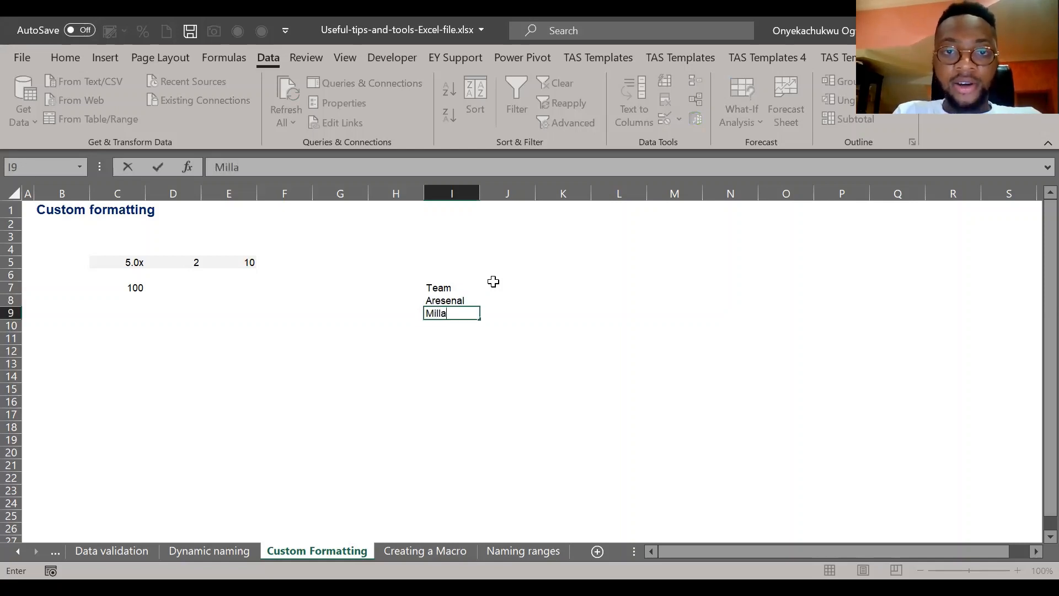
text(n)
key(Return)
text(FCB)
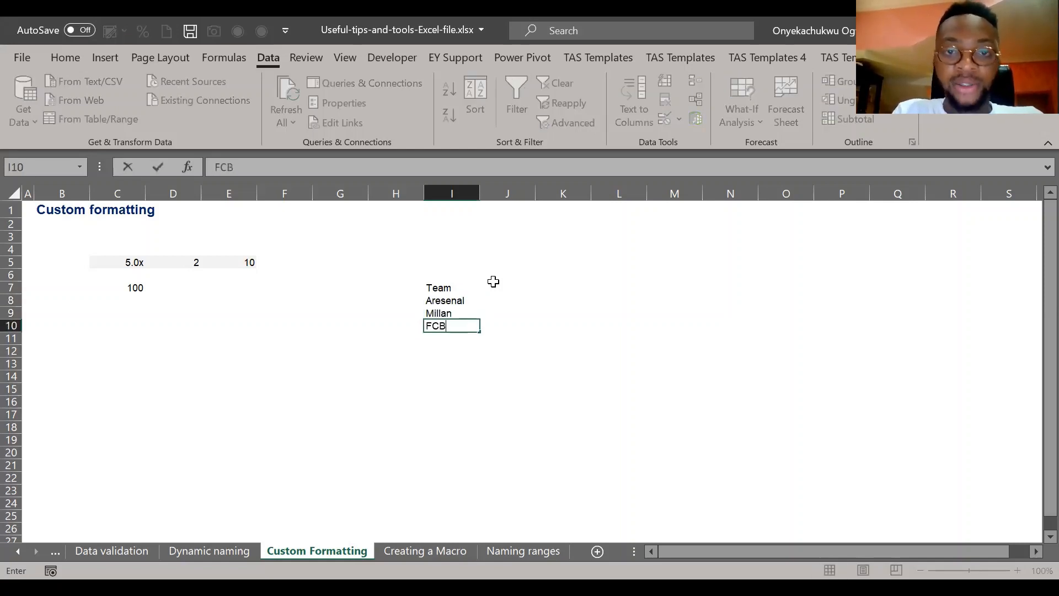
Step: Enter the heading Players in cell J7 with the values 40, 50 and 100 in J8 to J10
click(493, 282)
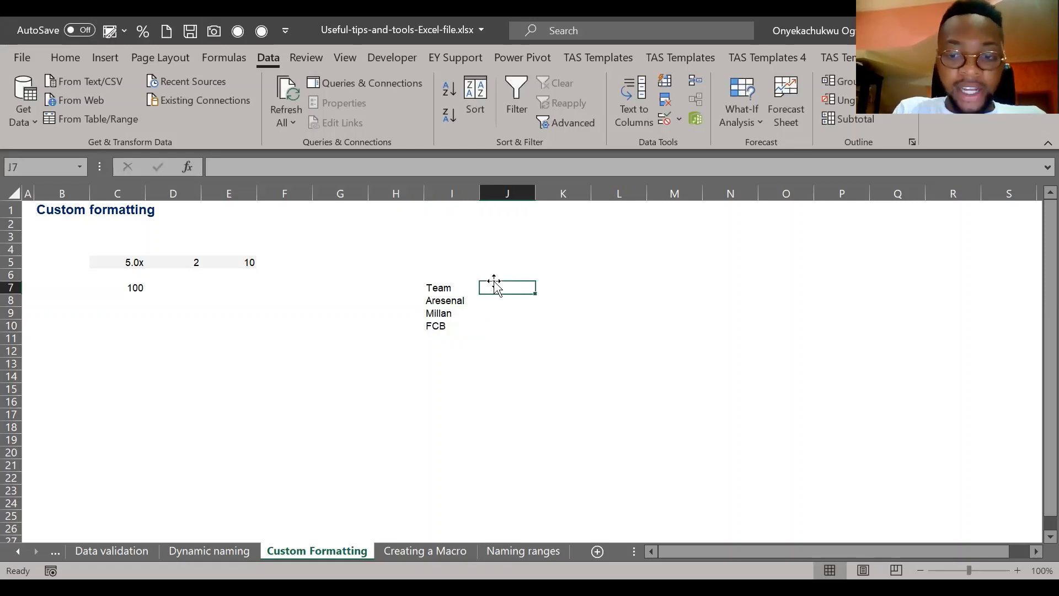
text(Players)
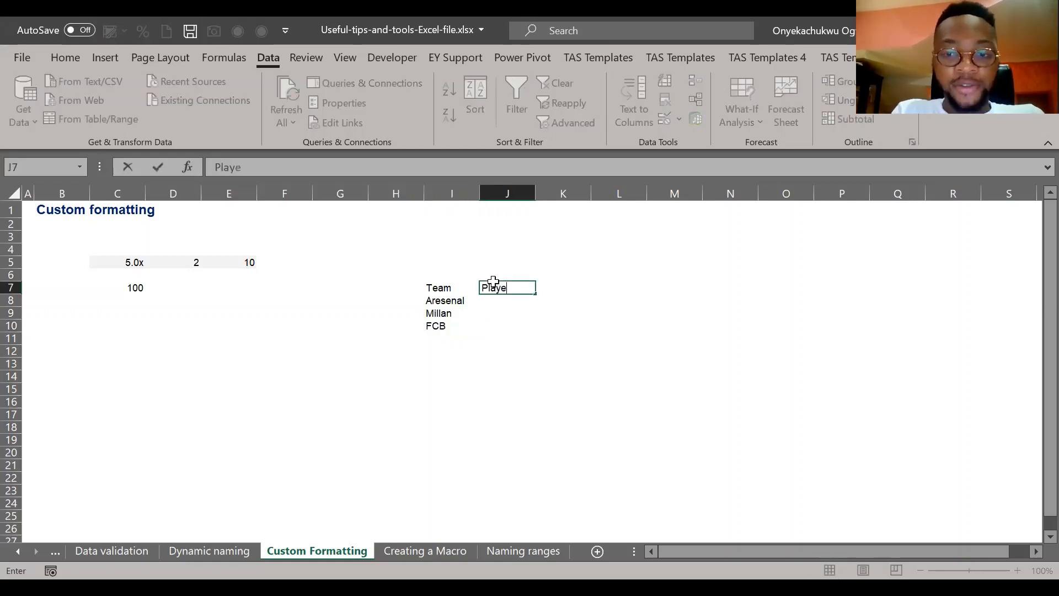
key(Return)
text(40)
key(Return)
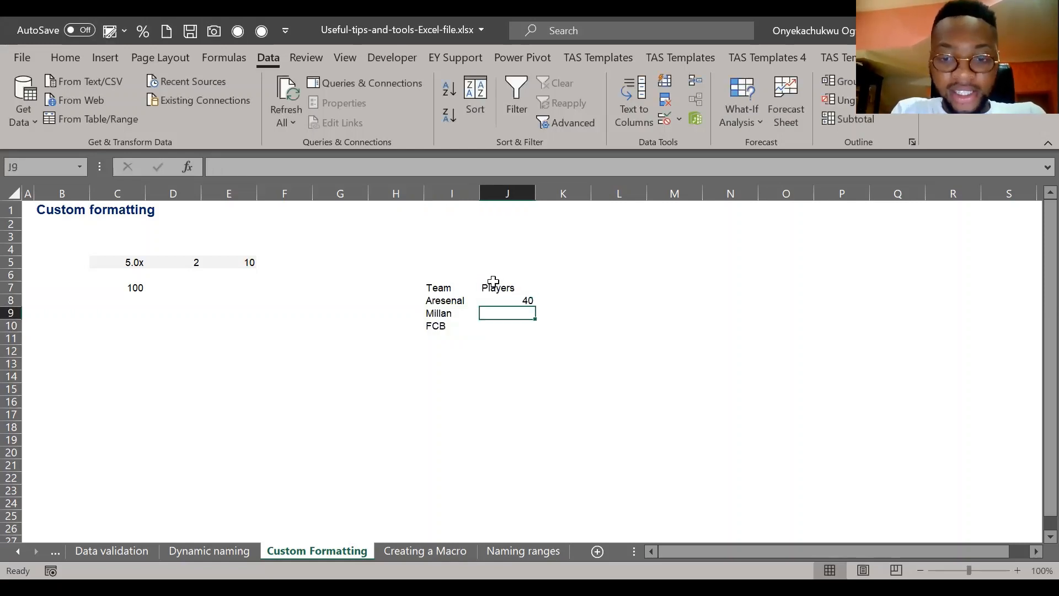
text(50)
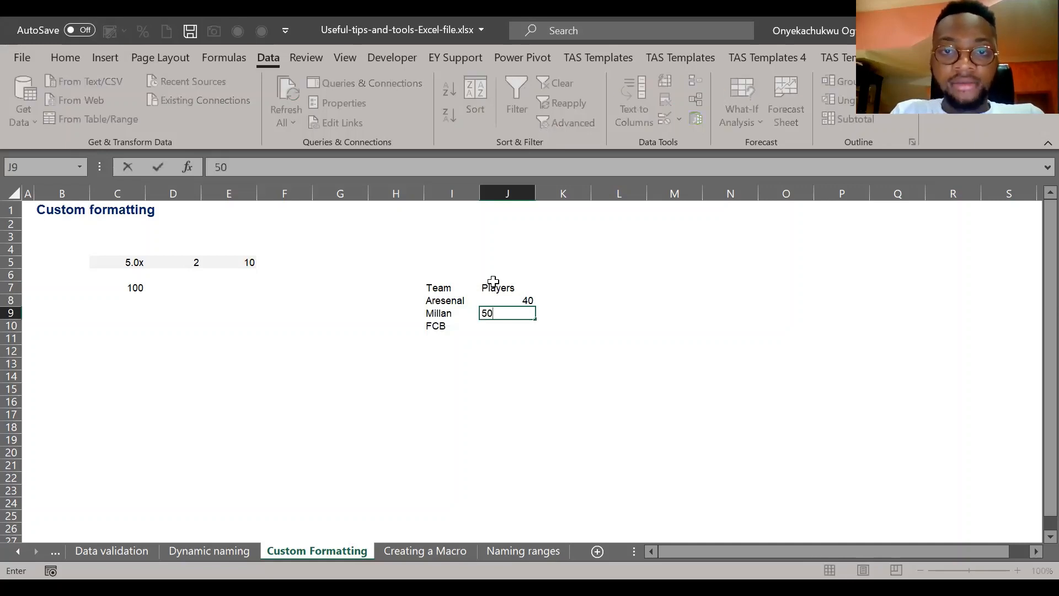
key(Return)
text(100)
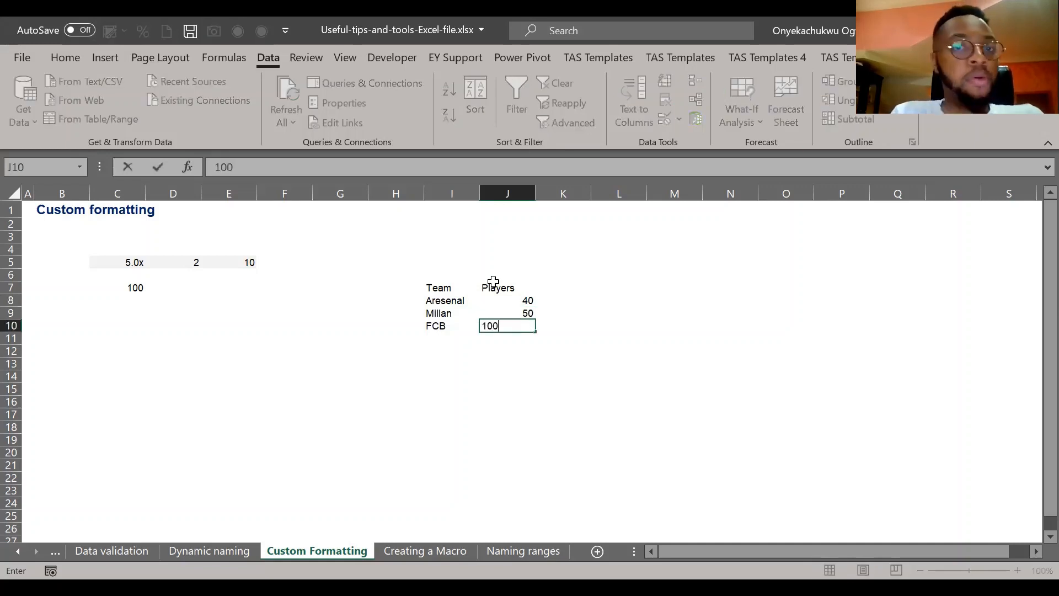
click(493, 284)
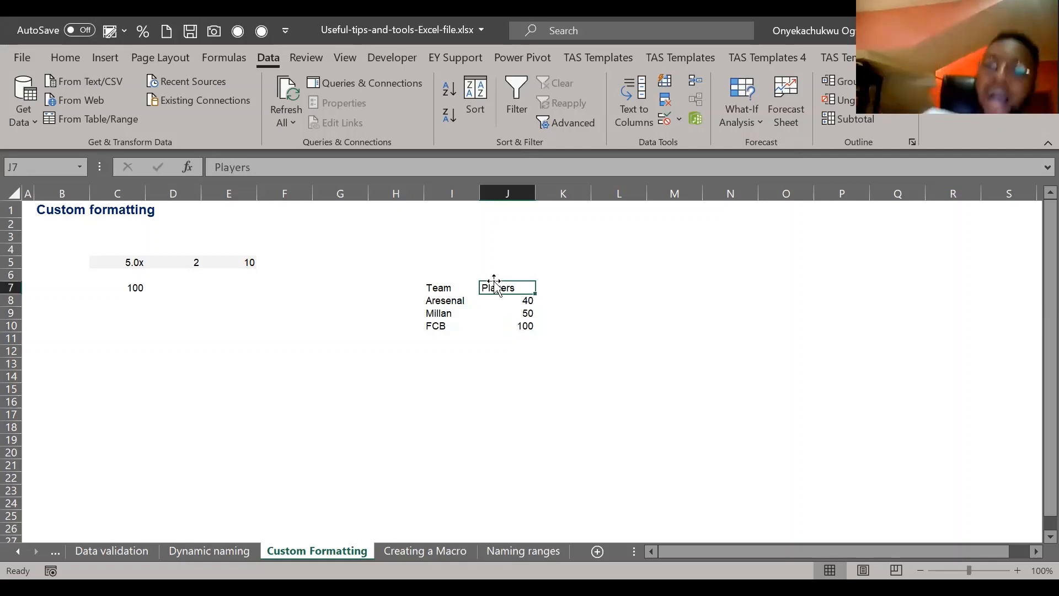
Step: Append the word players to the number in cell J8 so the entry reads 40 players
key(Down)
click(380, 167)
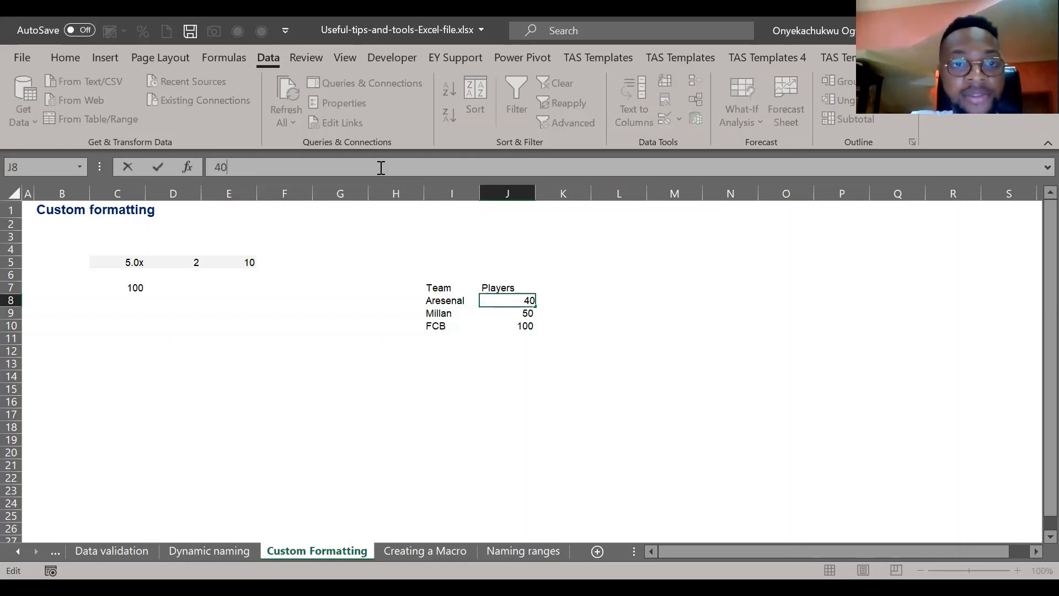
text(players)
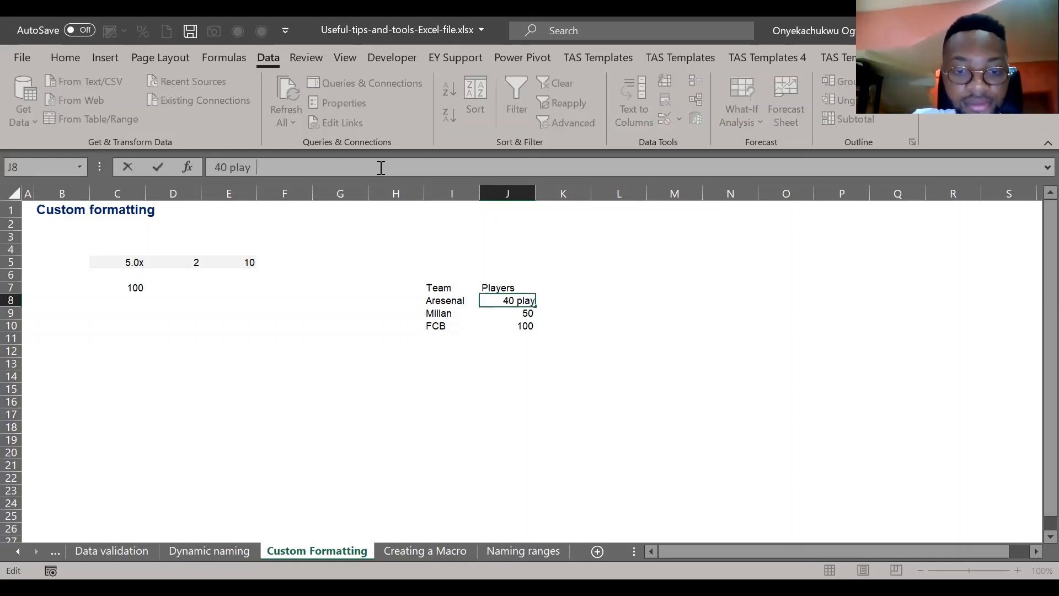
key(Return)
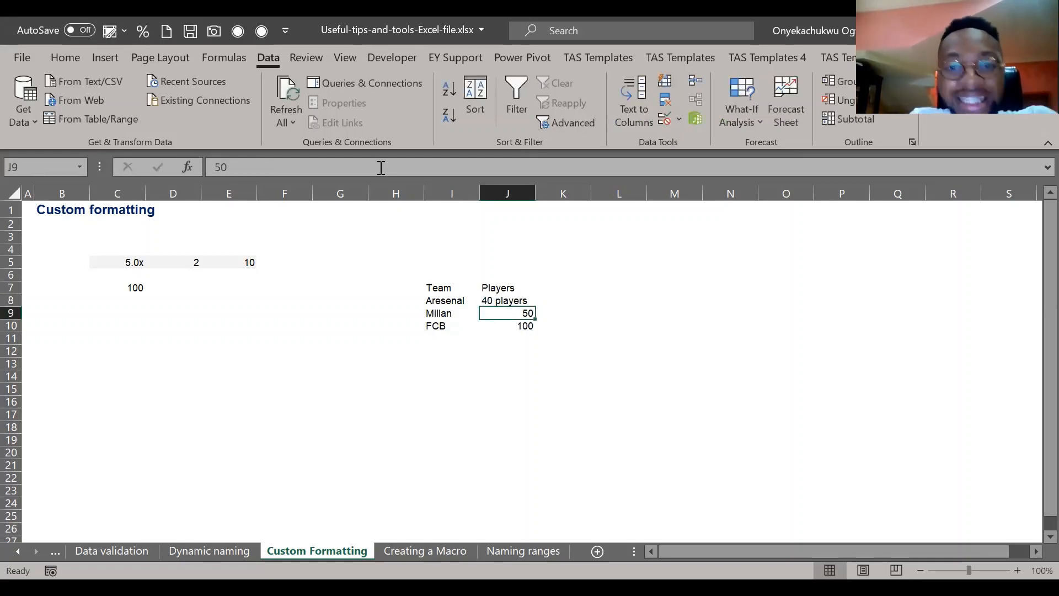
key(Up)
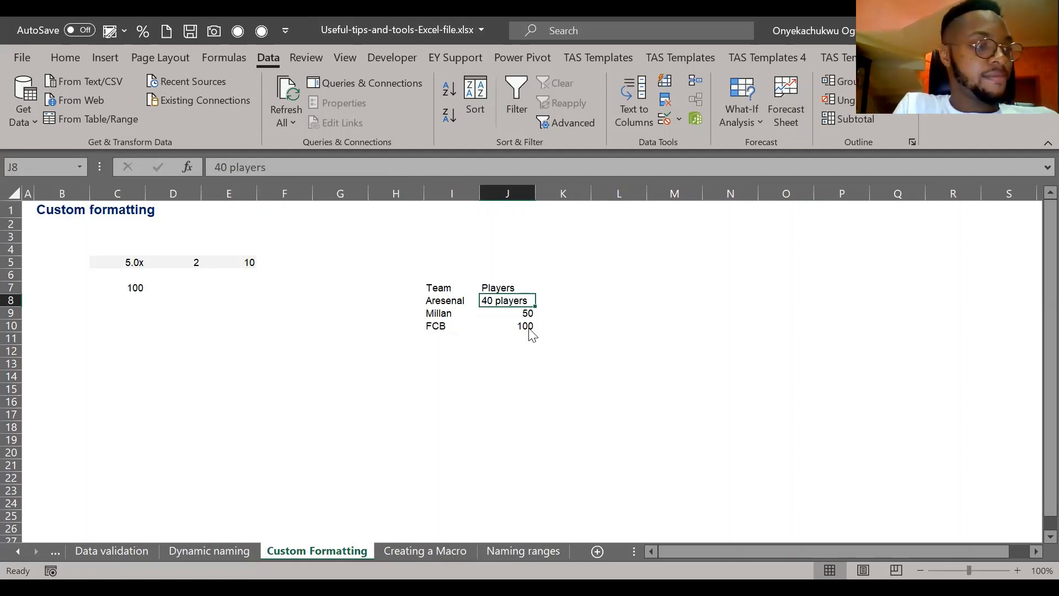
key(alt+Tab)
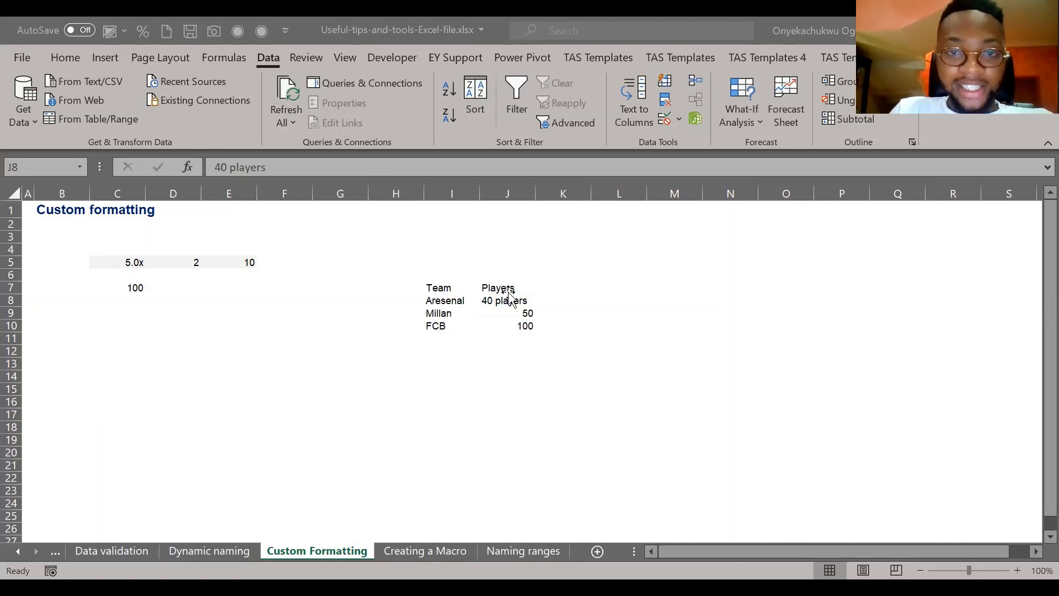
click(511, 311)
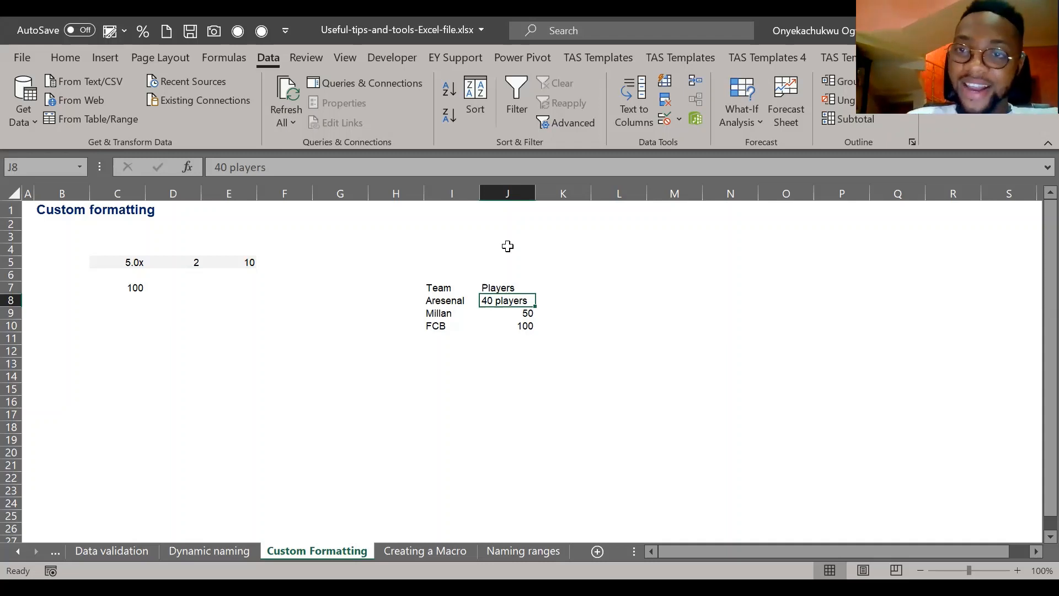
Step: Enter Players, 40 and TRUE as sample text, number and logical values in cells M8 to M10
click(690, 297)
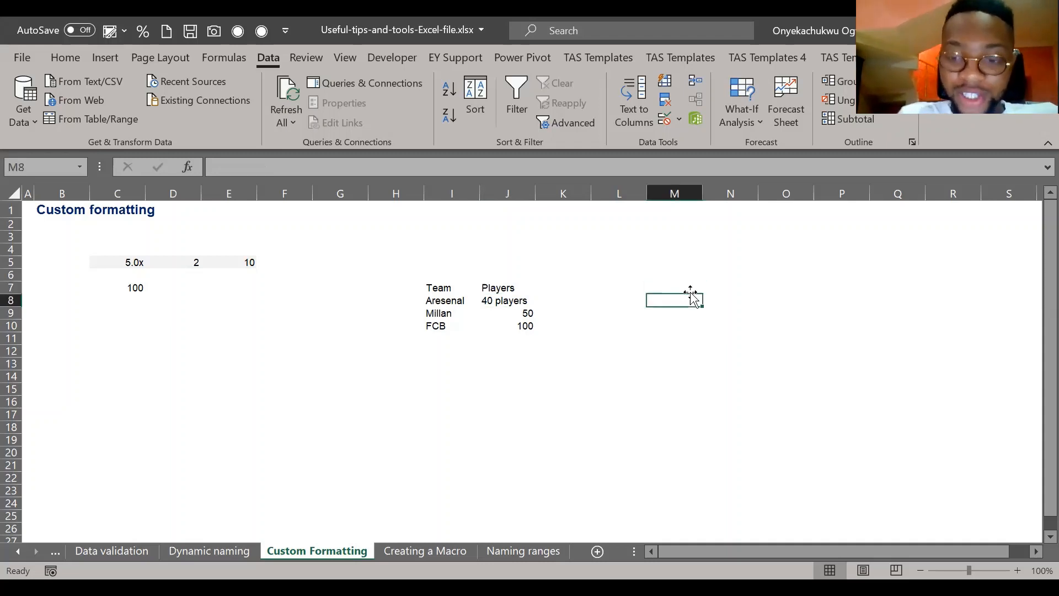
text(Play)
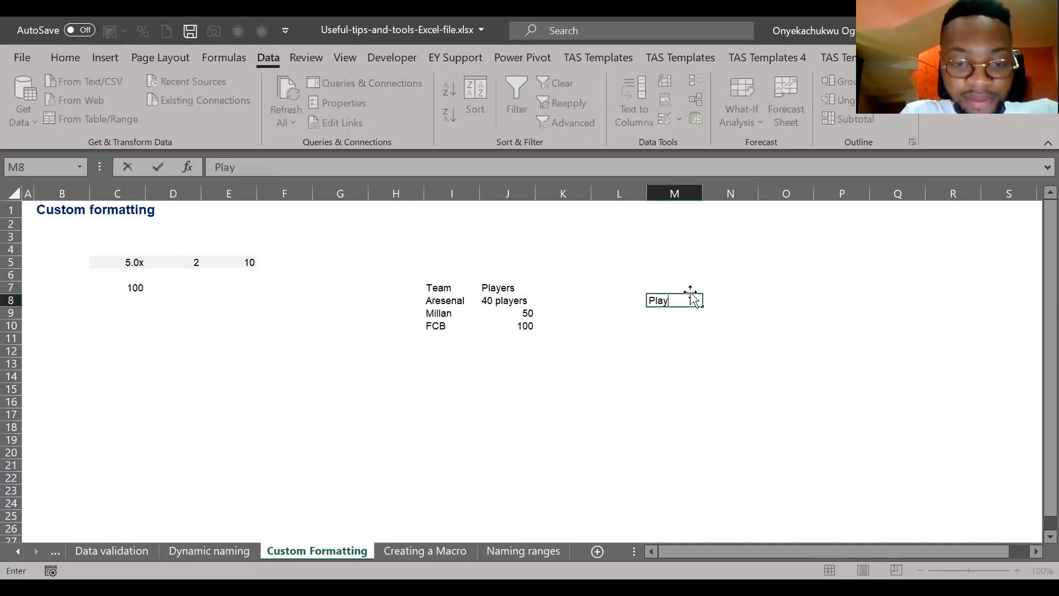
text(ers)
key(Return)
text(40)
key(Return)
text(True)
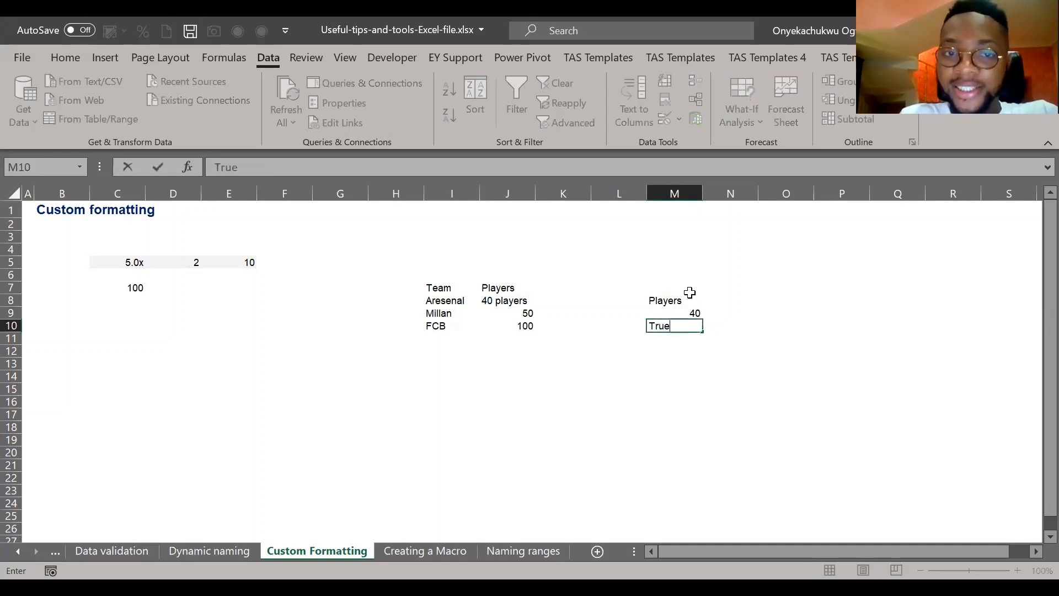
key(ctrl+Return)
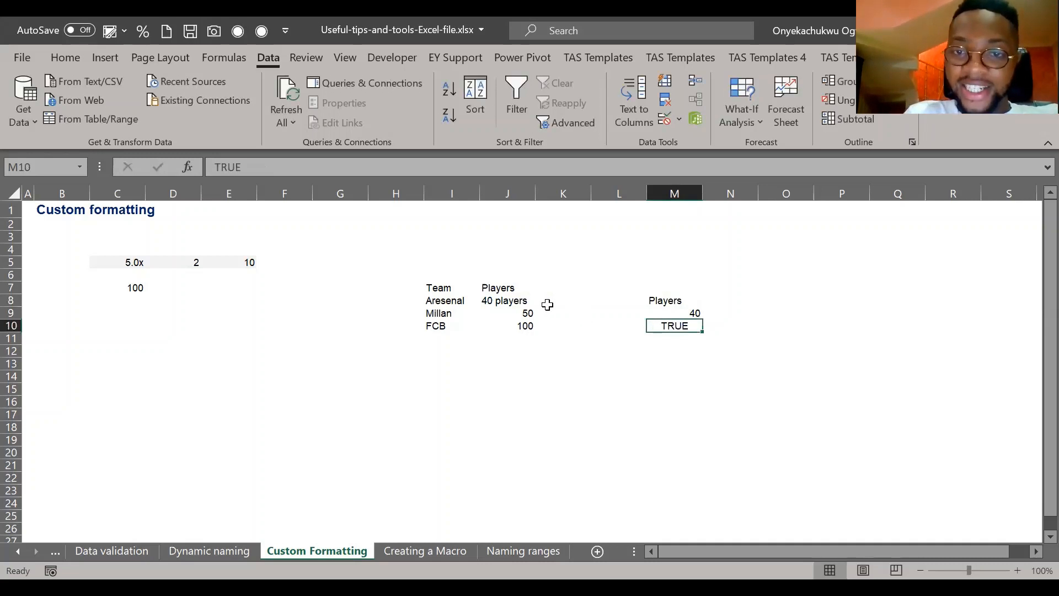
Step: Try a formula in K8 that adds a number to the text entry in J8
click(501, 291)
key(Down)
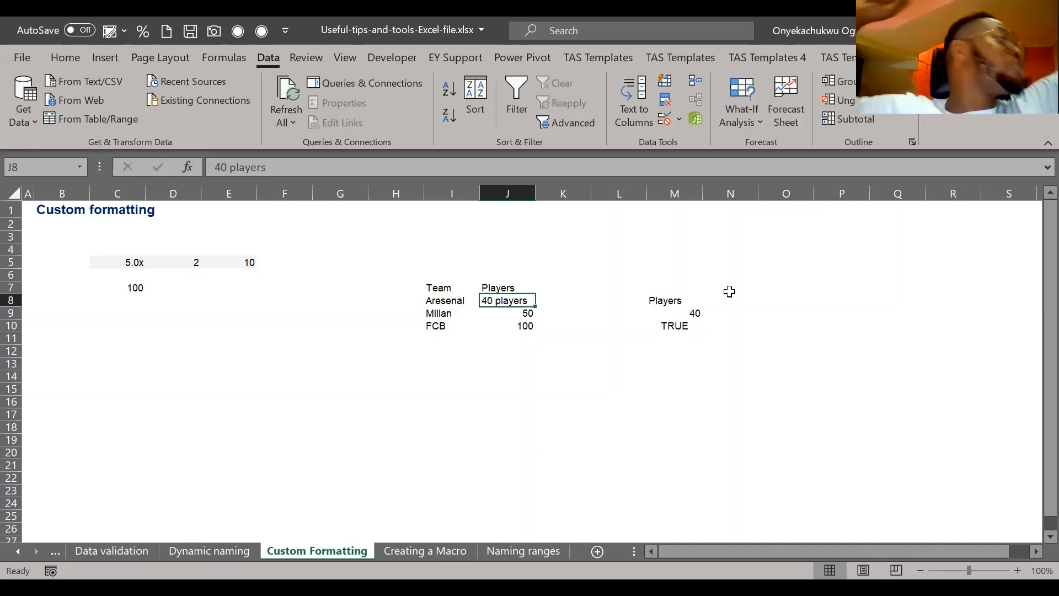
key(Down)
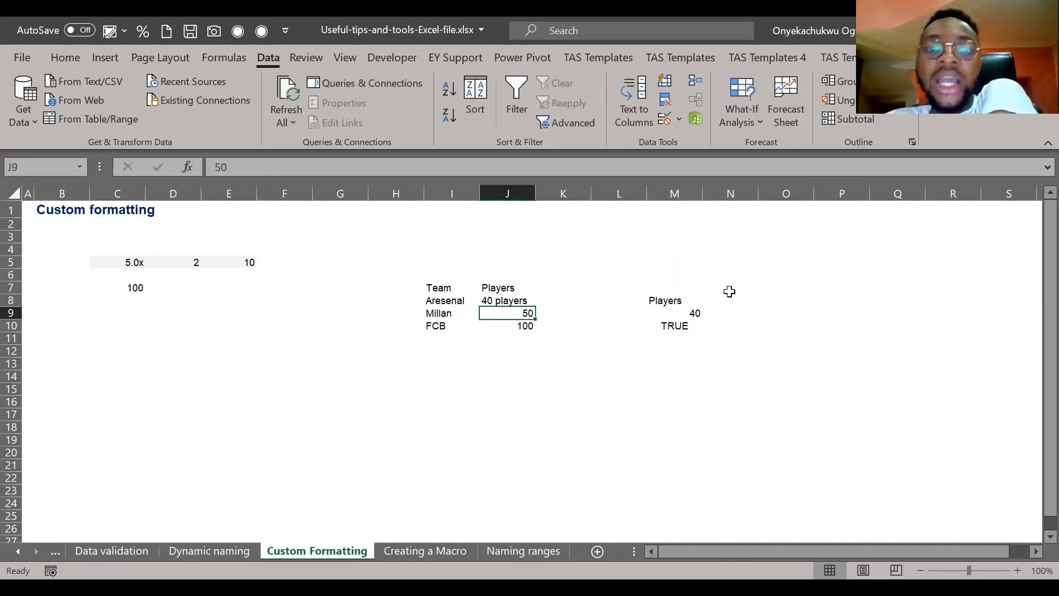
key(Right)
key(Up)
text(=)
key(Left)
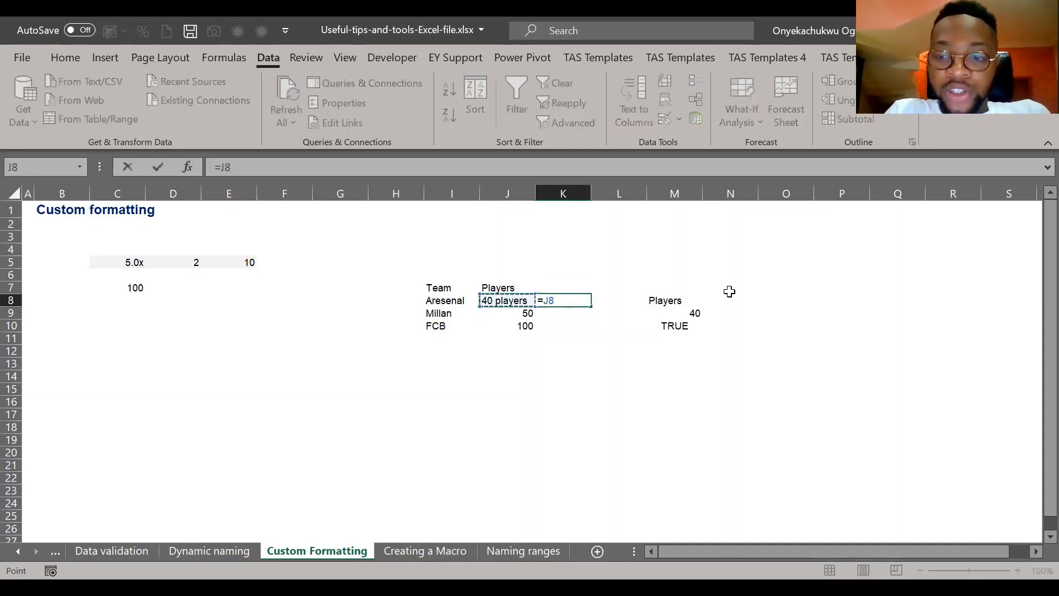
key(Return)
key(Up)
key(Down)
Step: Enter the formula =J9+5 in cell K9
text(=)
key(Left)
text(+)
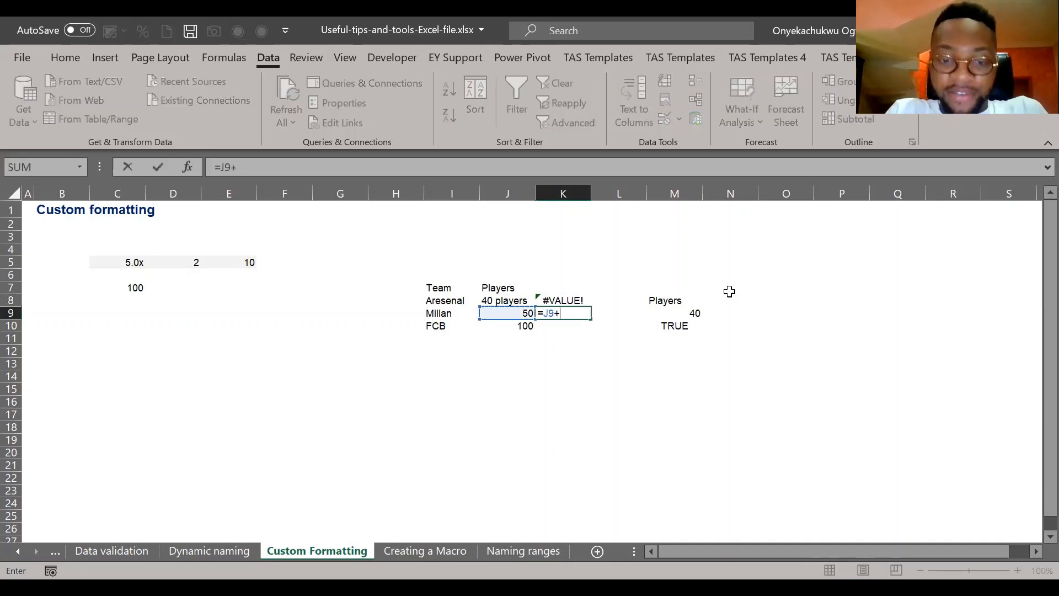
text(5)
key(Return)
Step: Clear the formula in K8 and undo the players text added to J8
key(Up)
key(Up)
key(Delete)
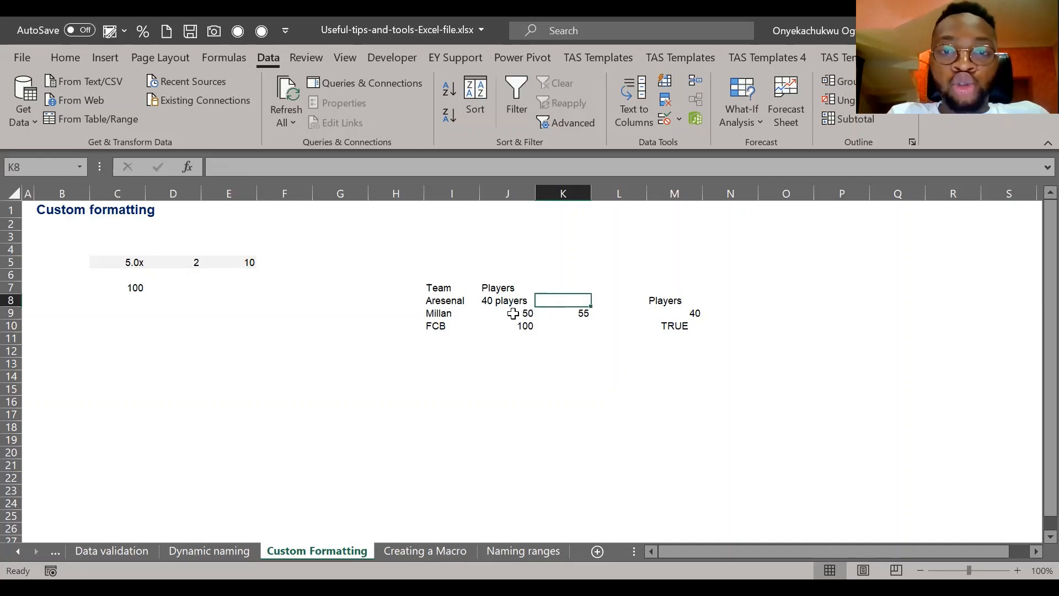
key(BackSpace)
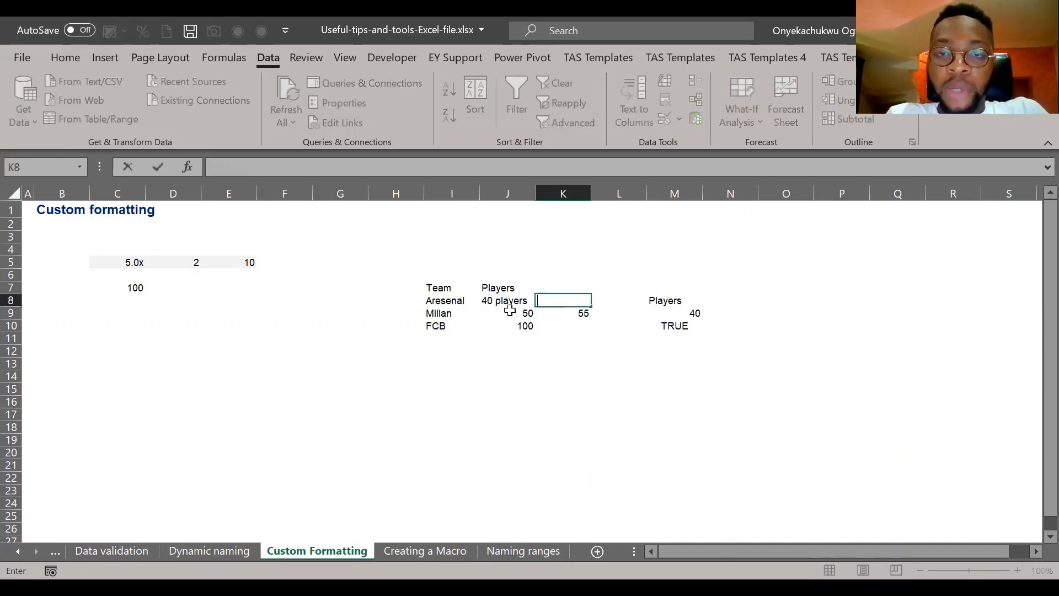
key(Left)
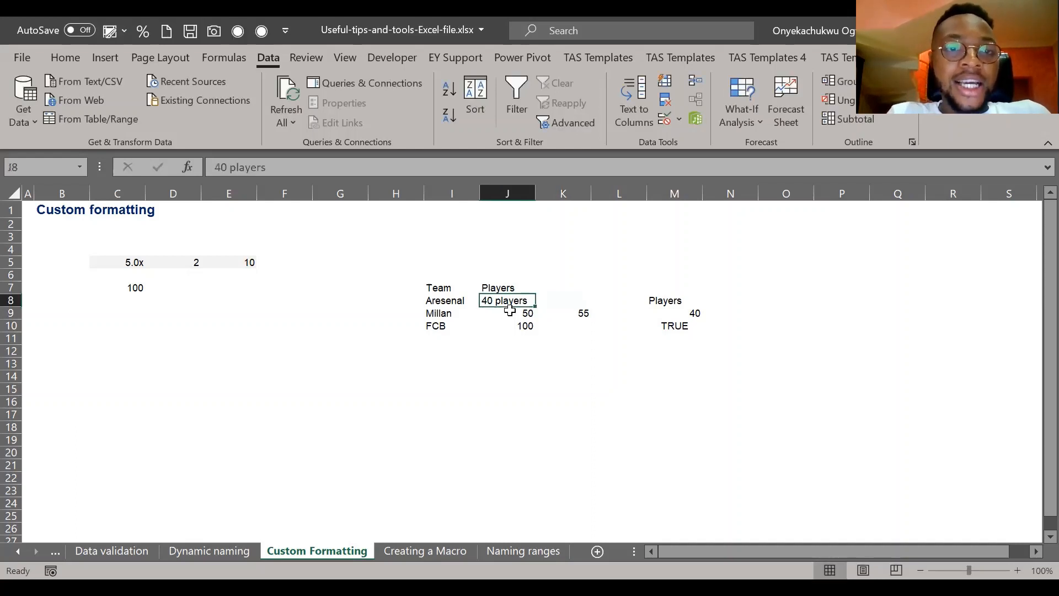
key(ctrl+z)
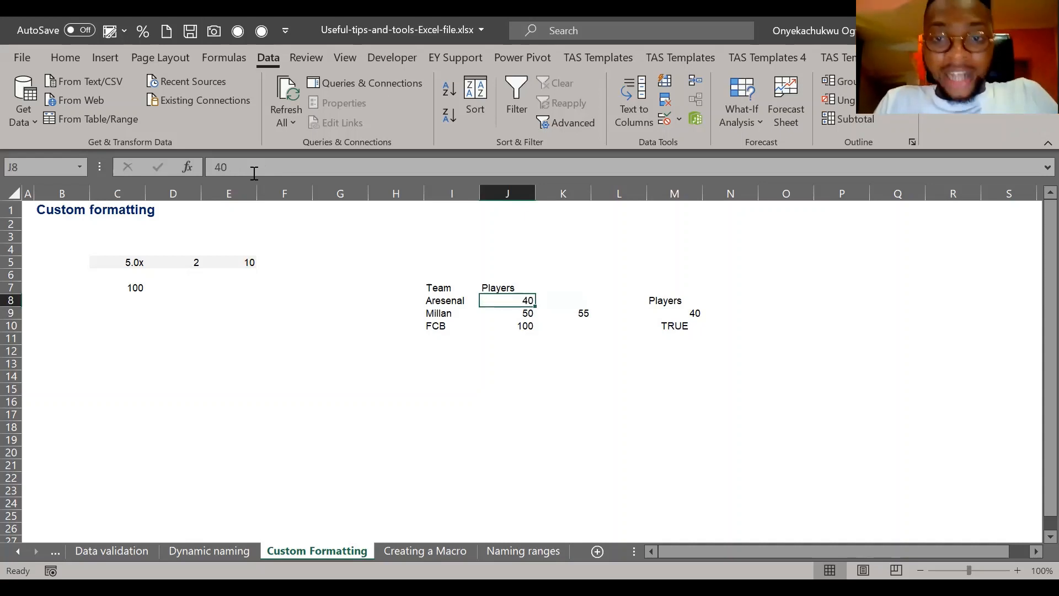
key(F1)
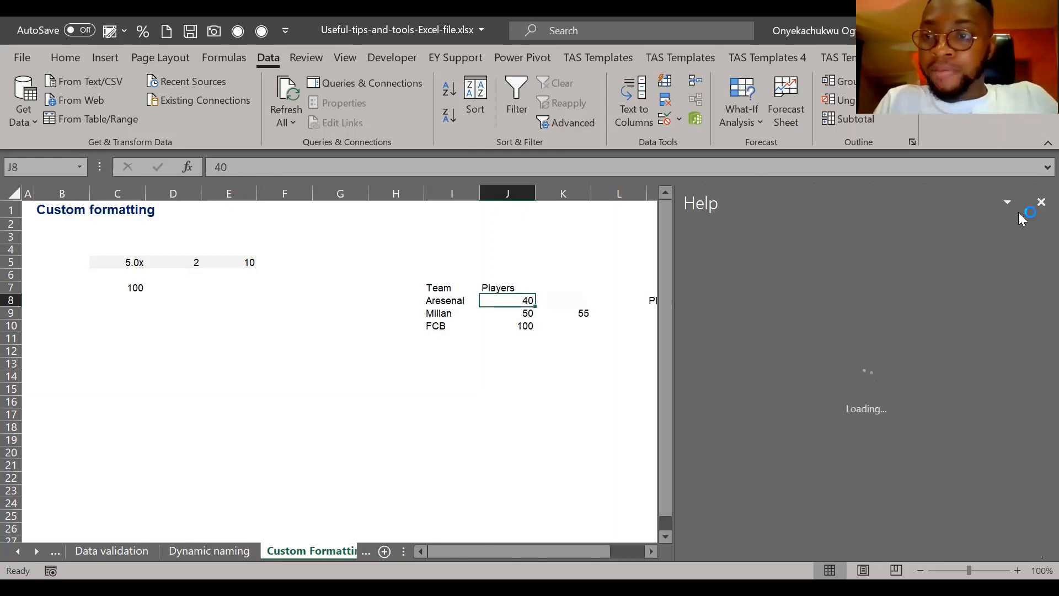
click(1040, 203)
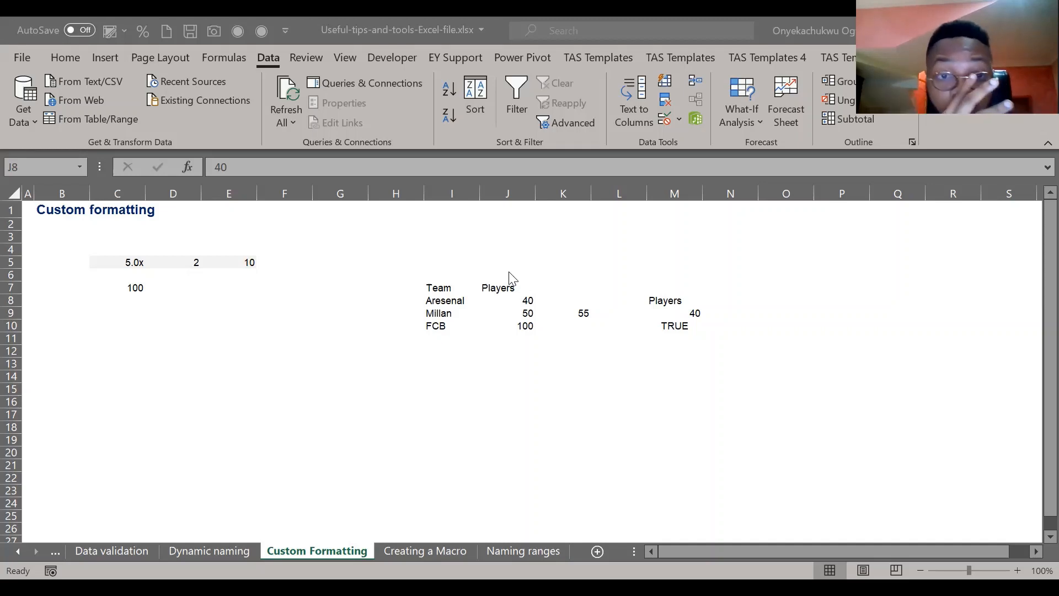
Step: Open the Format Cells settings for J8 to J10 and choose the custom number format 0 as the base
click(651, 417)
key(shift+Down)
key(shift+Down)
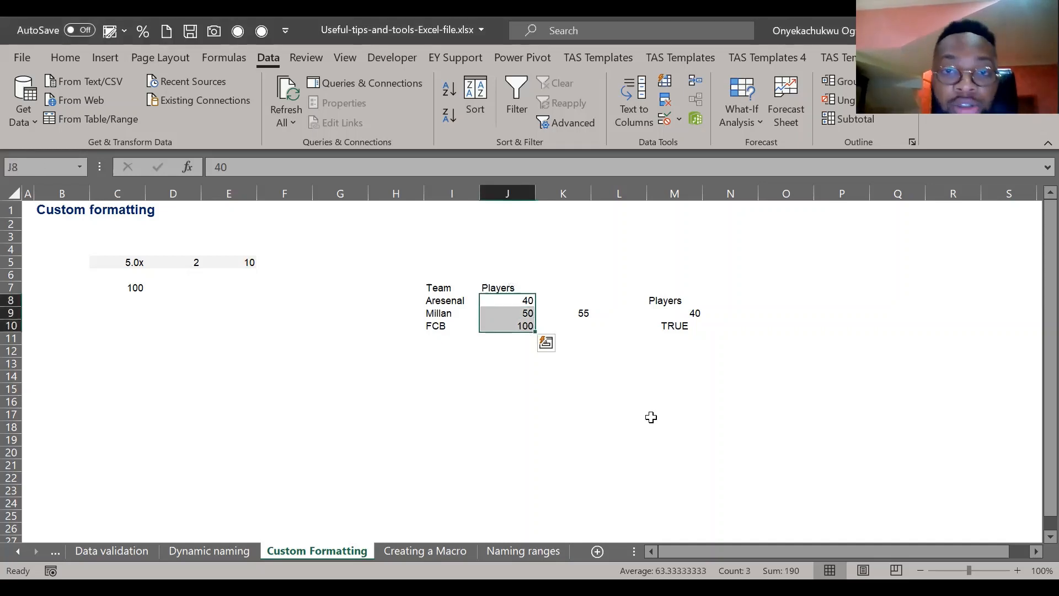
right_click(521, 312)
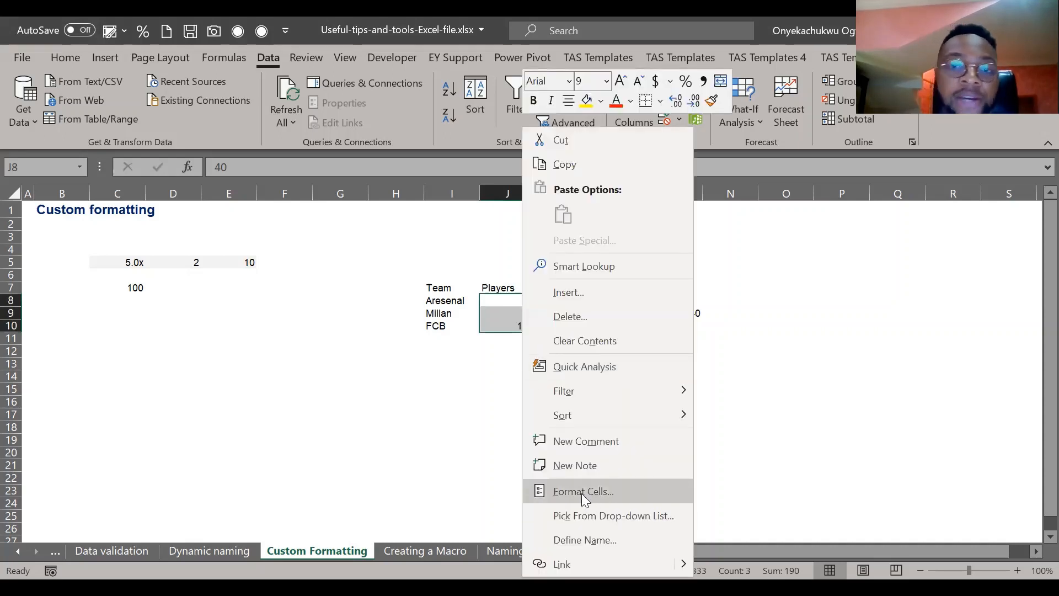
key(Return)
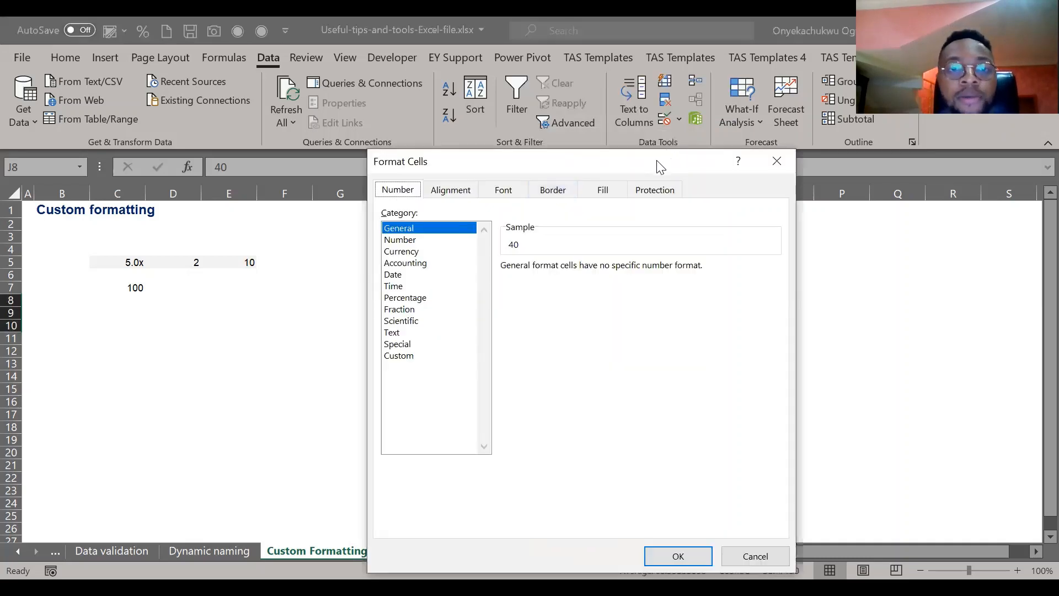
drag(660, 166, 323, 44)
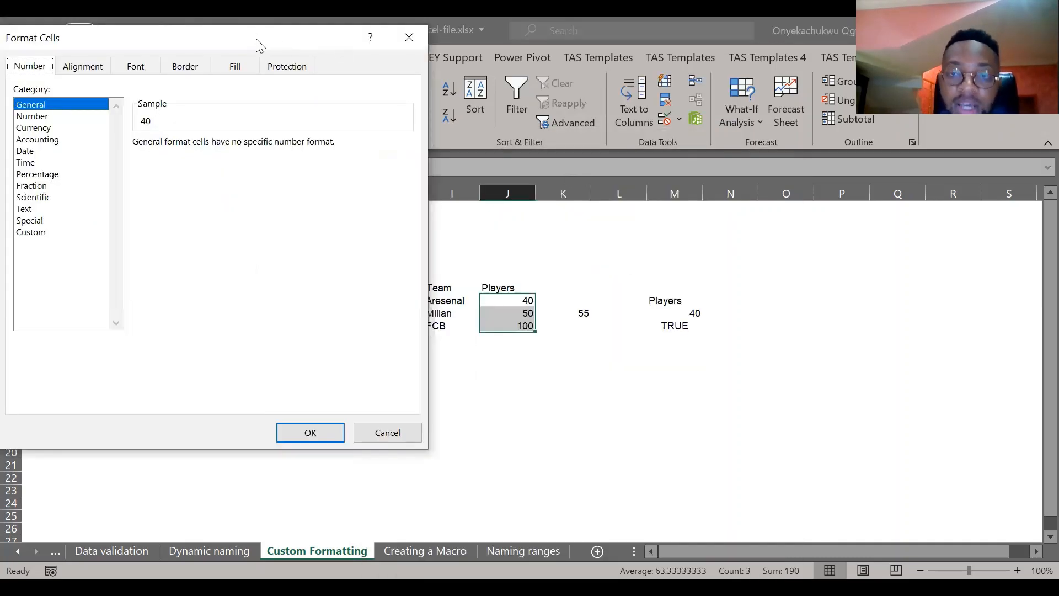
drag(259, 44, 887, 114)
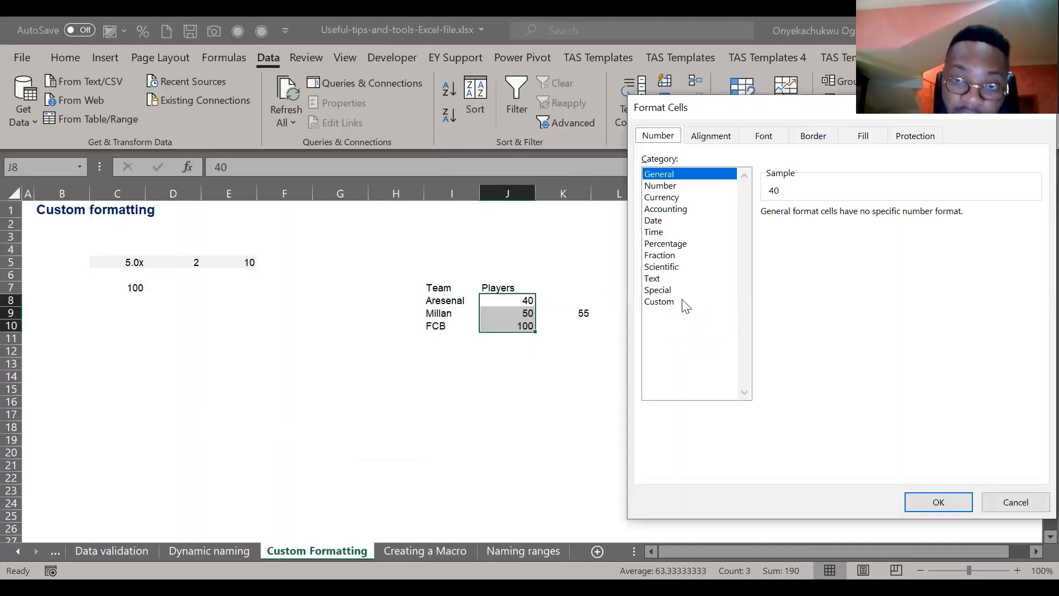
click(684, 302)
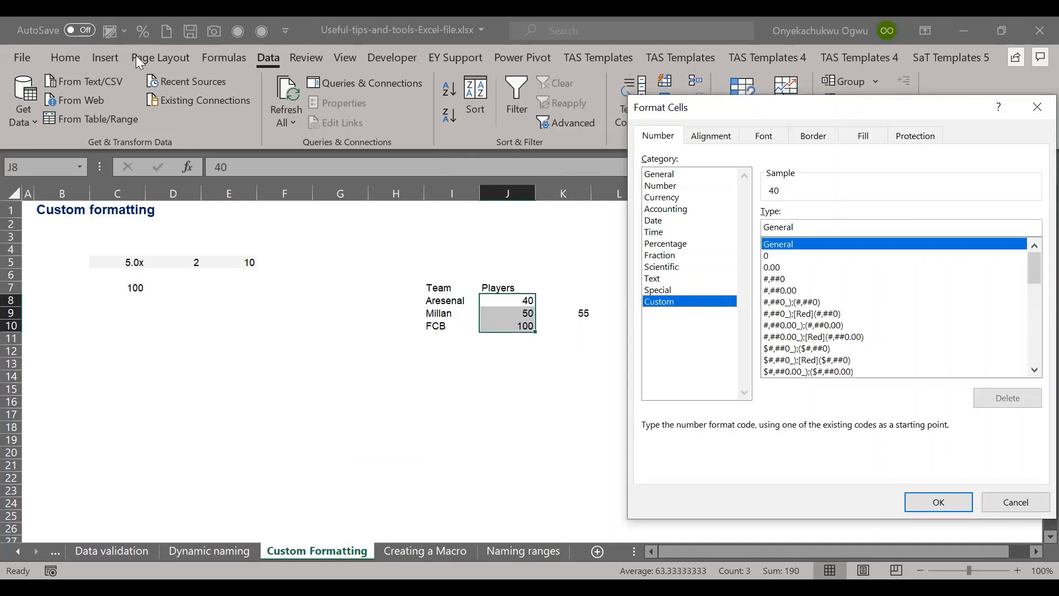
click(767, 256)
click(784, 228)
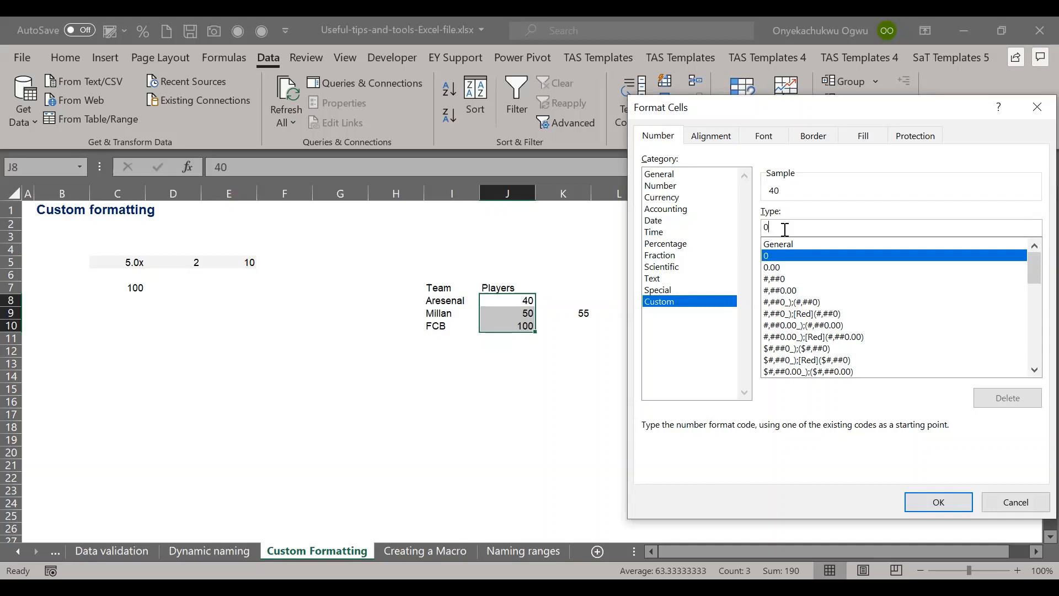
Step: Extend the custom format code to 0 "players" and apply it to J8 to J10
text(")
text(players)
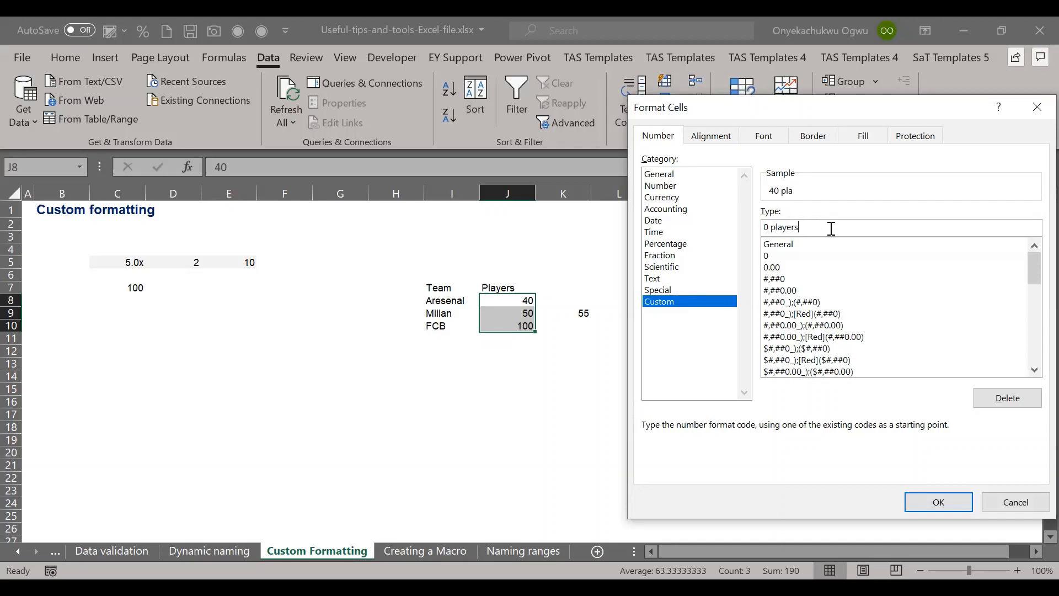
text(")
click(774, 231)
text(")
double_click(793, 230)
text("players")
click(918, 502)
Step: Delete the test formula in cell K9
click(501, 374)
key(Up)
key(Up)
key(Up)
key(Up)
key(Right)
key(Delete)
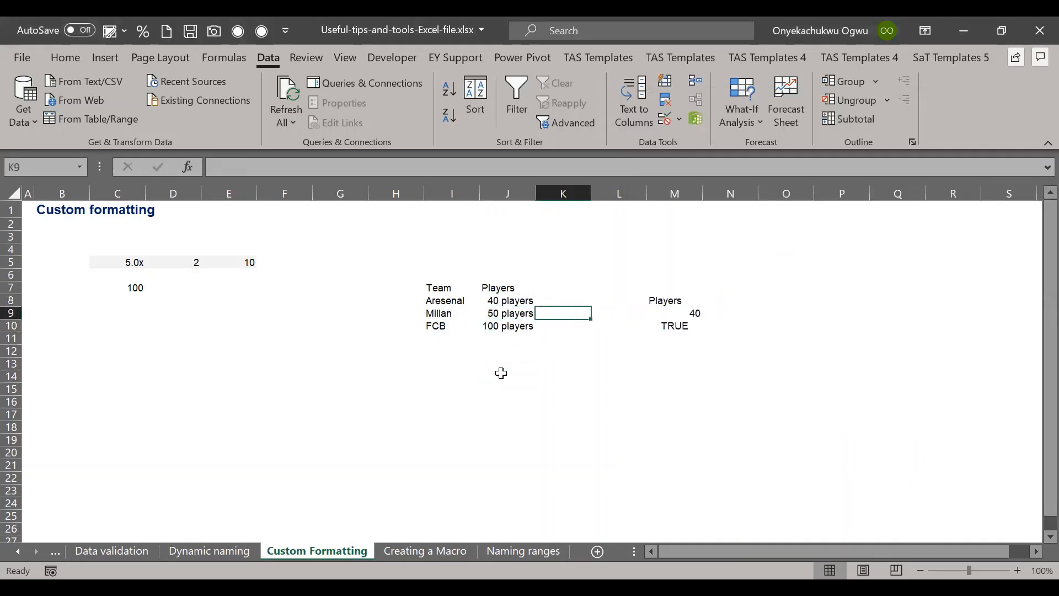
Step: Enter 5 in cell J11 below the player numbers and clear it again
key(Left)
key(Up)
key(Down)
key(Up)
key(Right)
key(Down)
key(Down)
key(Down)
key(Left)
text(5)
key(Return)
key(Up)
key(Delete)
Step: Widen column J to about twice its width
key(Up)
key(Up)
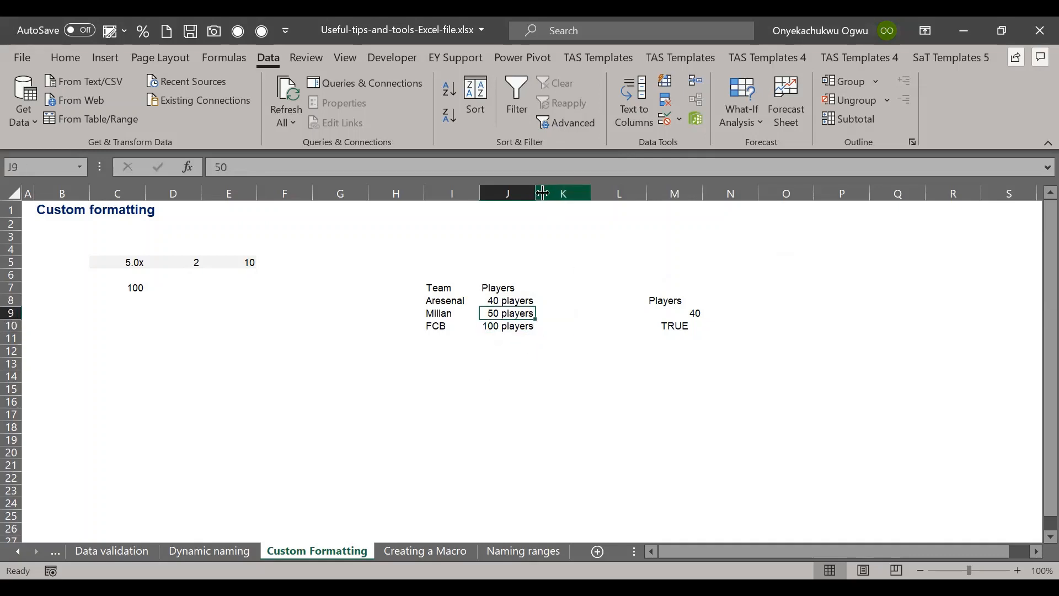
drag(535, 193, 596, 193)
Step: Examine the stored values behind the custom-formatted cells J8 to J10
key(Up)
key(Down)
key(Down)
key(Up)
key(Up)
key(Up)
key(Down)
key(Up)
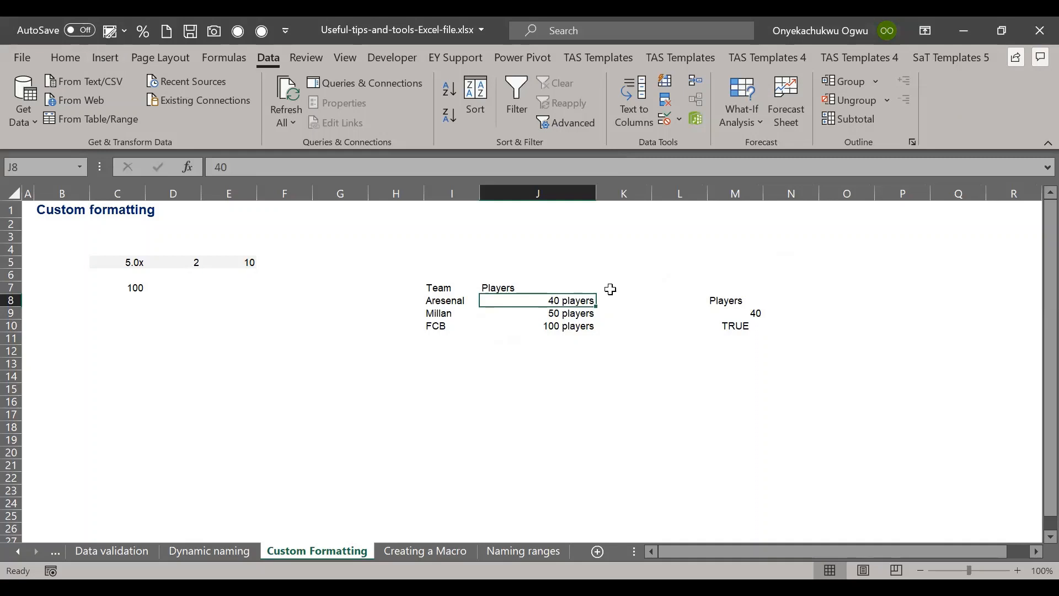
key(Down)
key(Down)
key(Up)
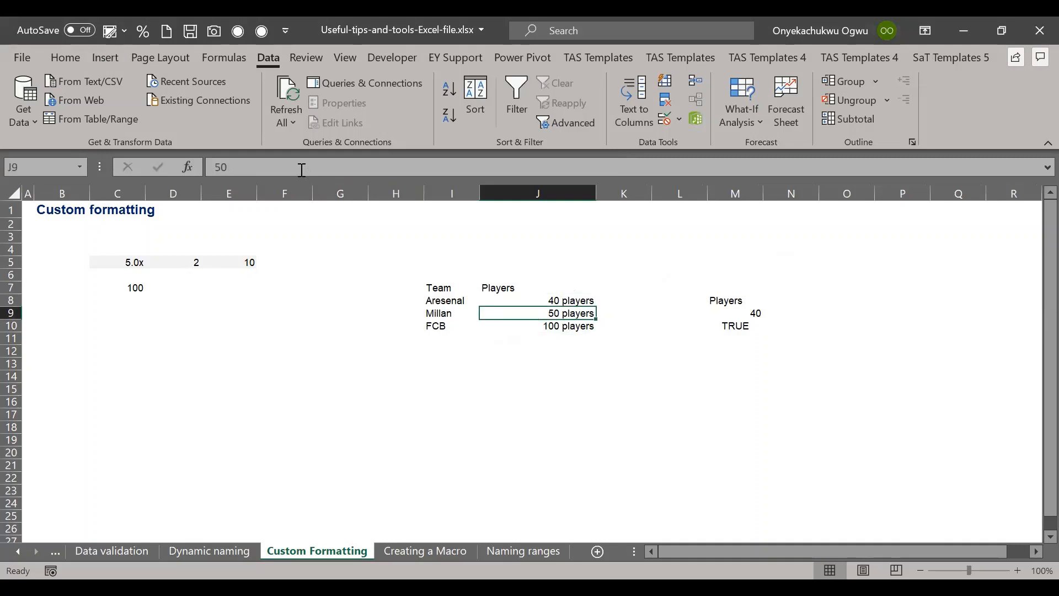
key(Up)
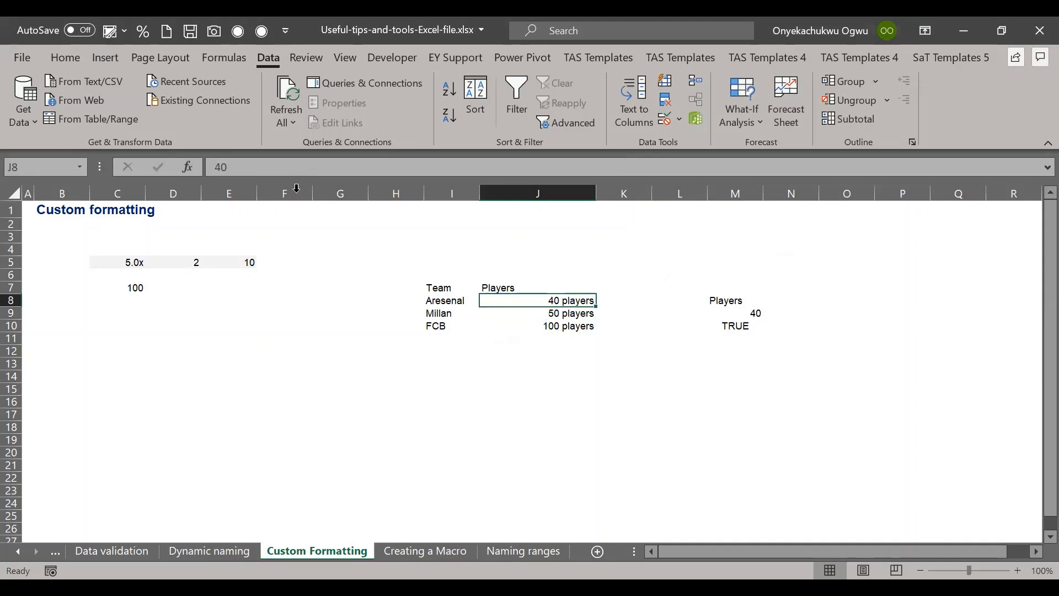
key(Down)
key(Down)
key(Up)
key(Up)
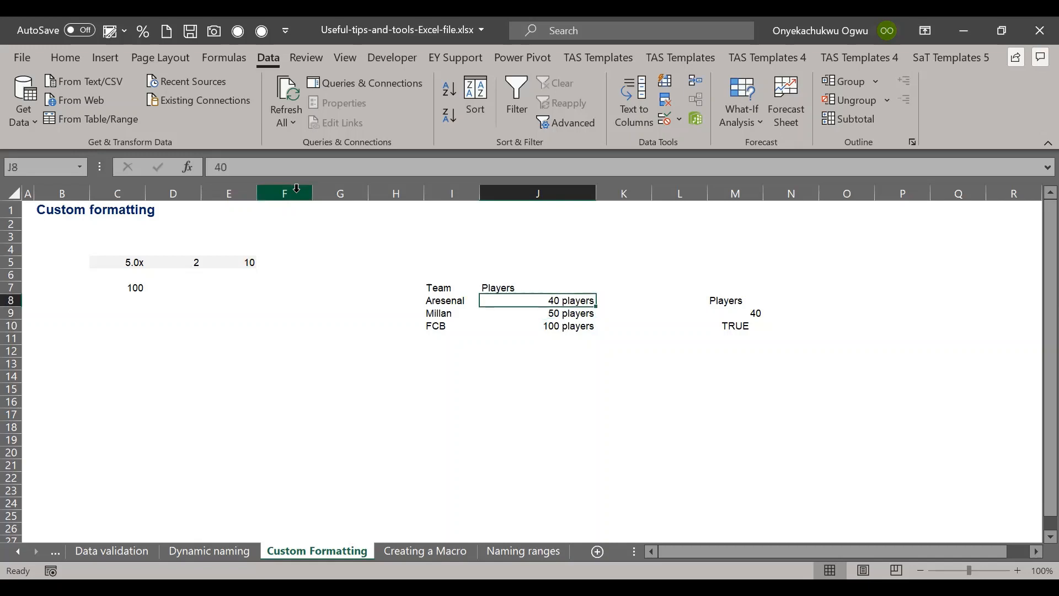
key(Down)
key(Down)
key(Up)
key(Up)
Step: Test the formula =J8+100 in cell K8 and clear it again
key(Right)
text(=)
key(Left)
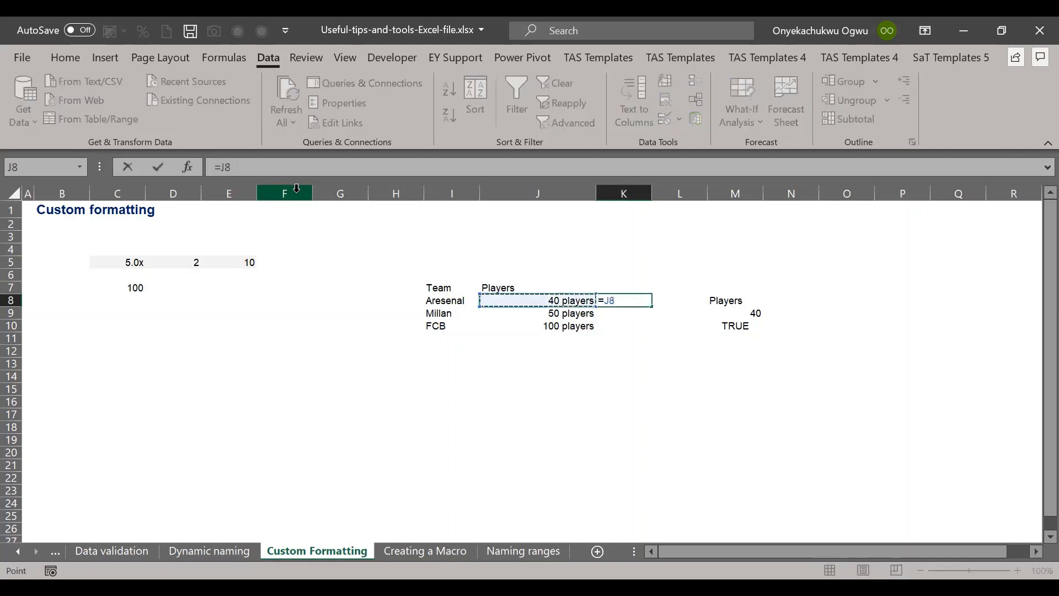
text(+100)
key(Return)
key(Up)
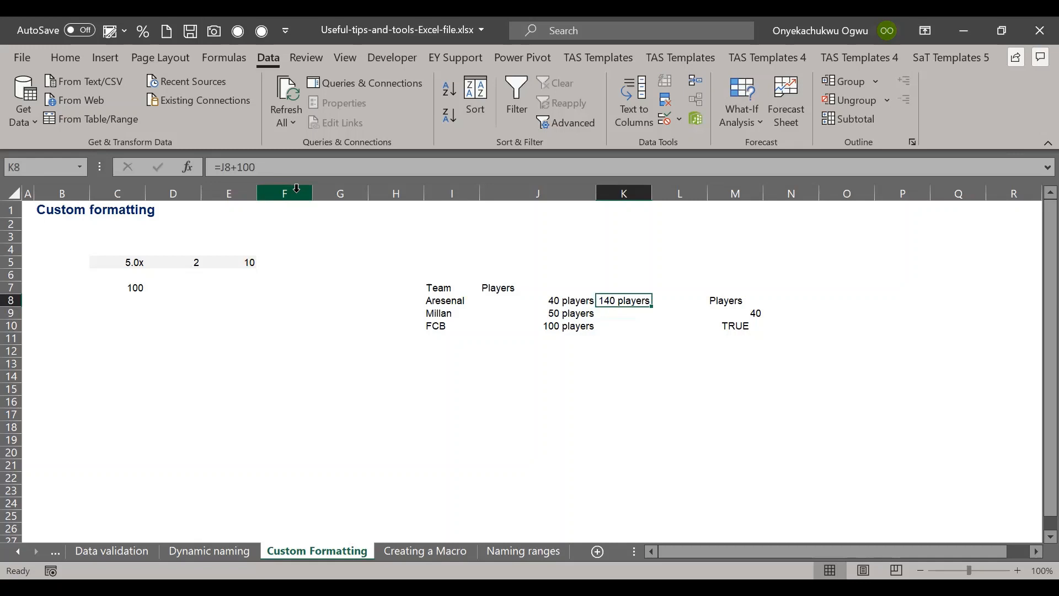
key(Delete)
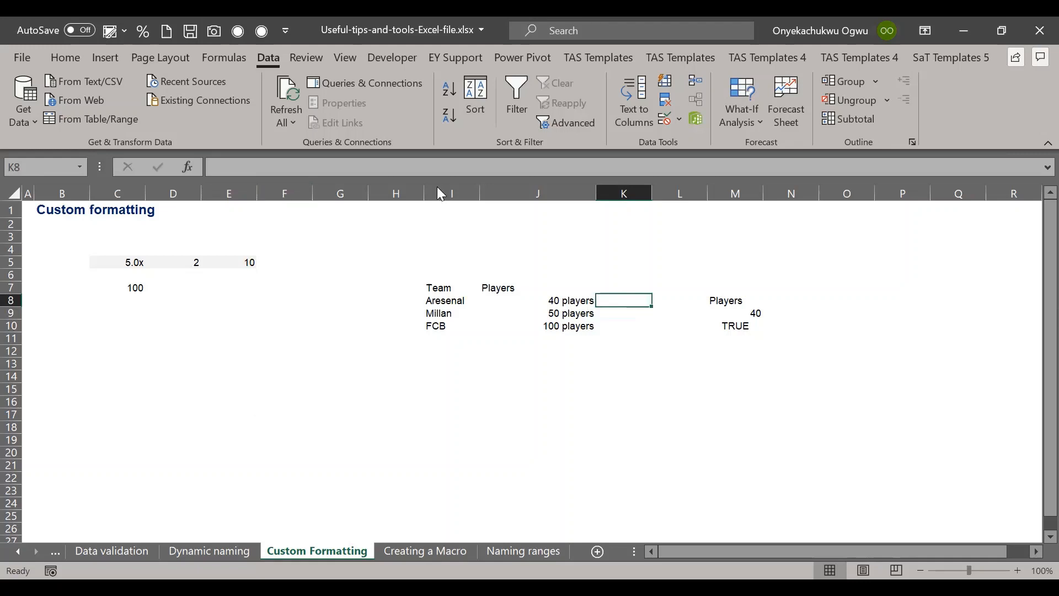
key(alt+Tab)
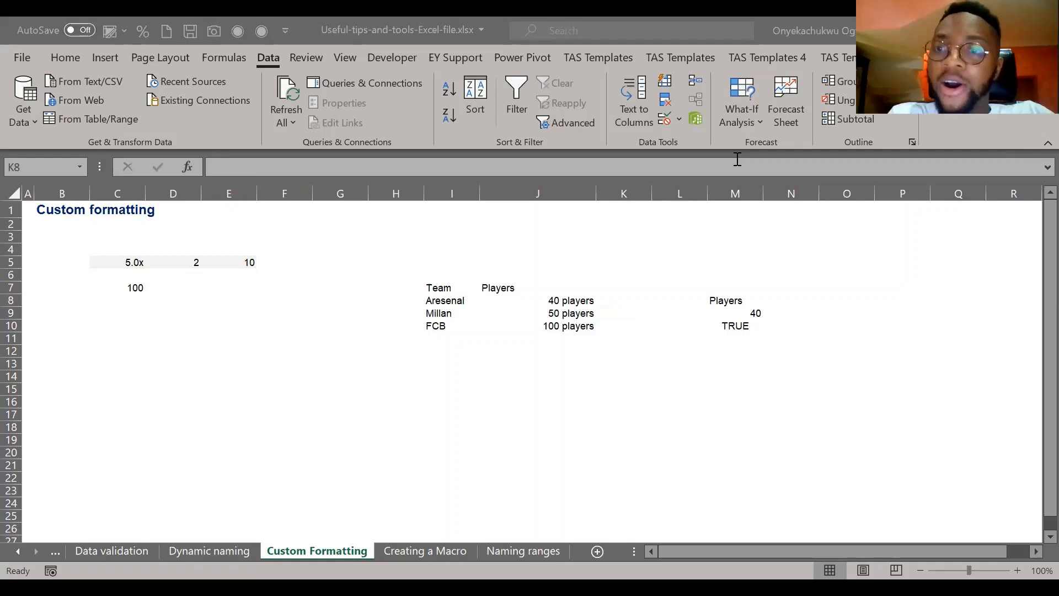
Step: Open the Naming ranges worksheet
key(alt+Tab)
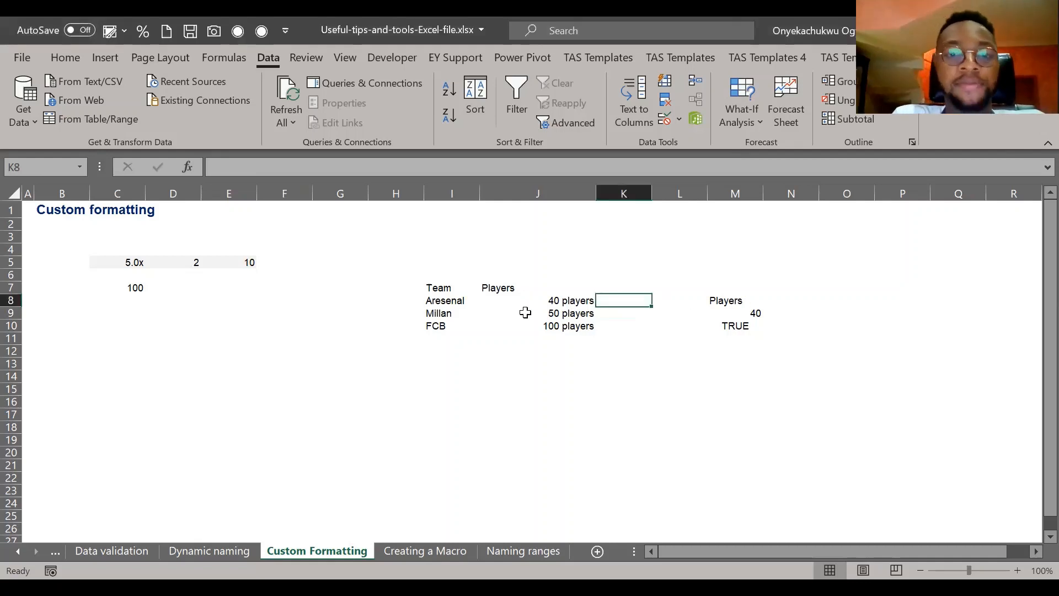
click(422, 550)
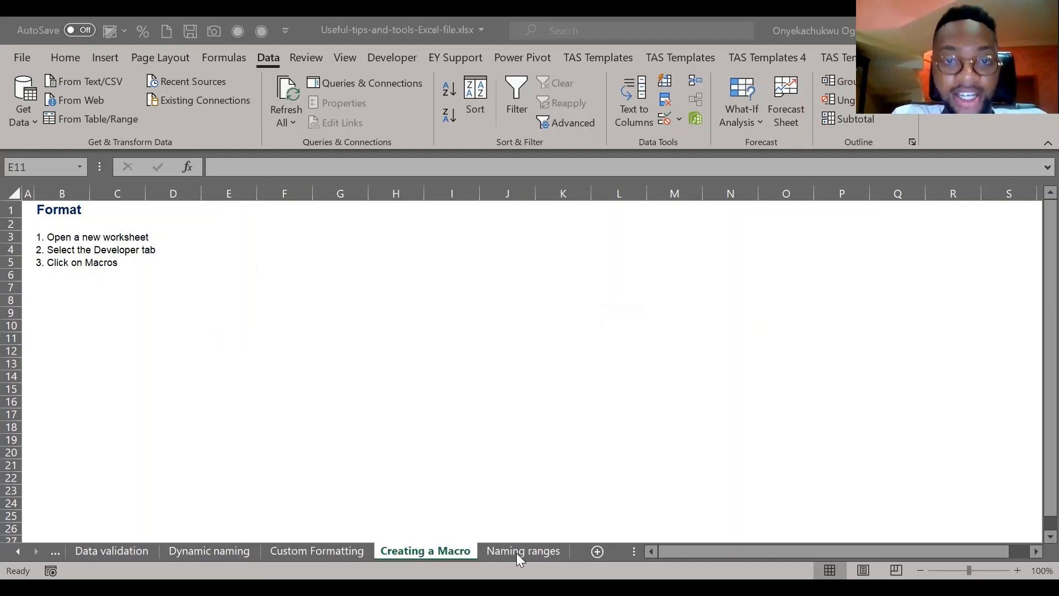
click(516, 552)
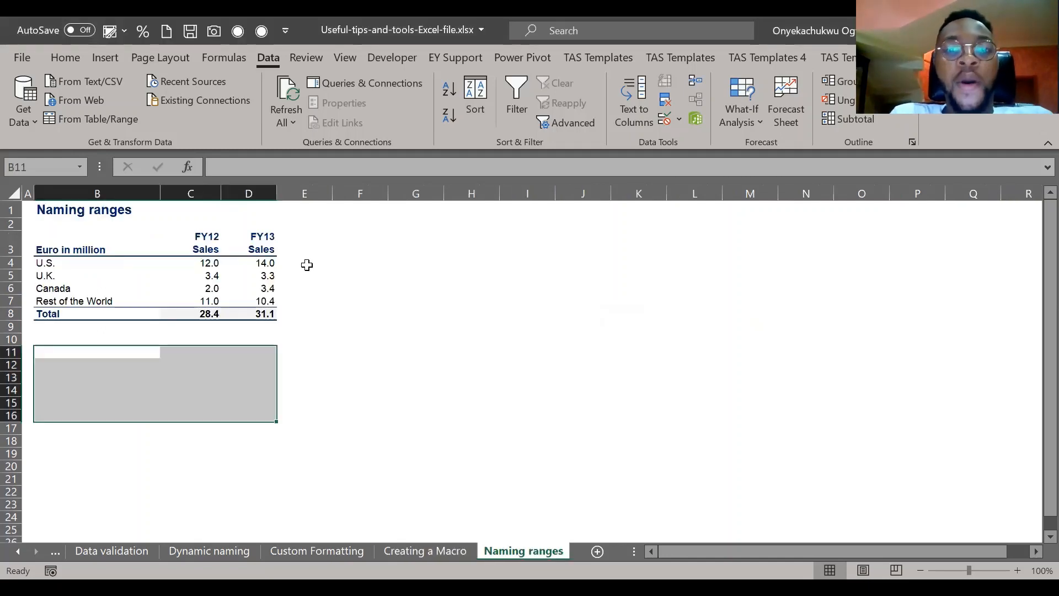
Step: Examine the FY12 and FY13 sales table in B3:D8, highlighting its headers, region rows and total row
click(137, 262)
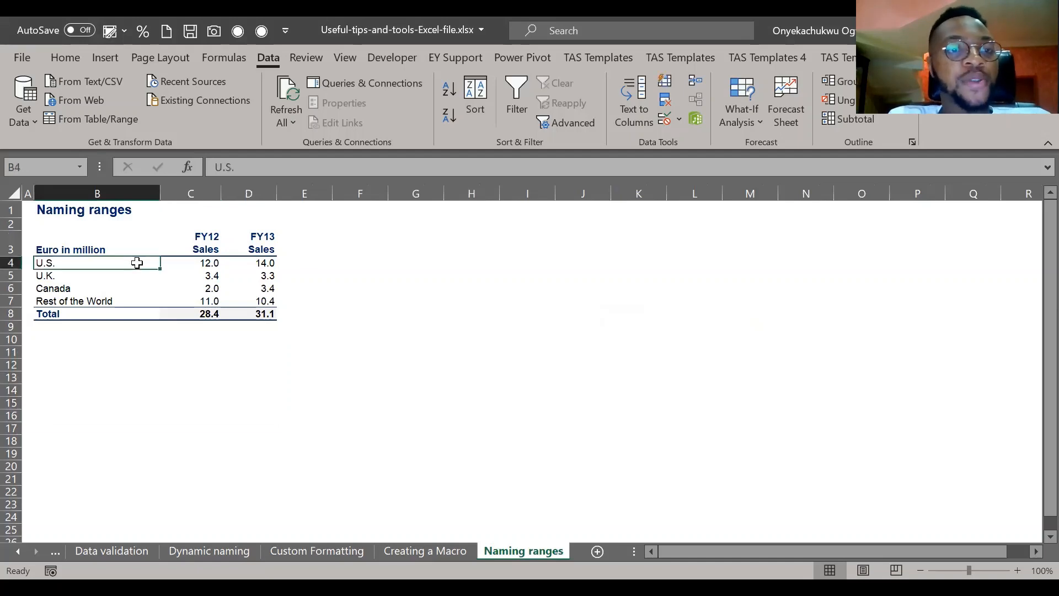
click(79, 237)
key(shift+Right)
key(shift+Right)
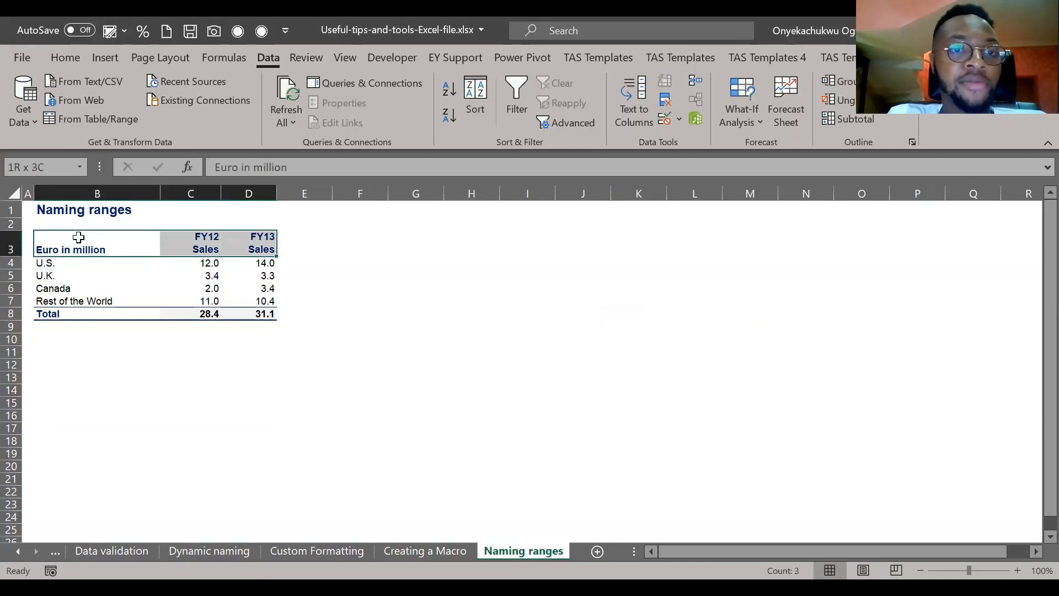
key(shift+Down)
key(shift+Down)
key(shift+Down)
key(shift+Down)
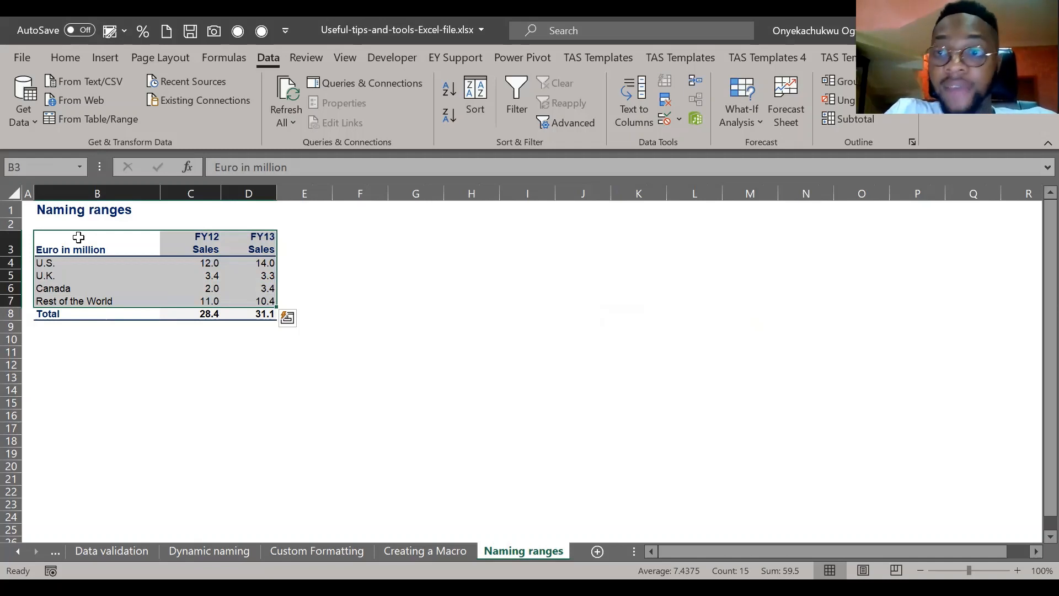
click(343, 259)
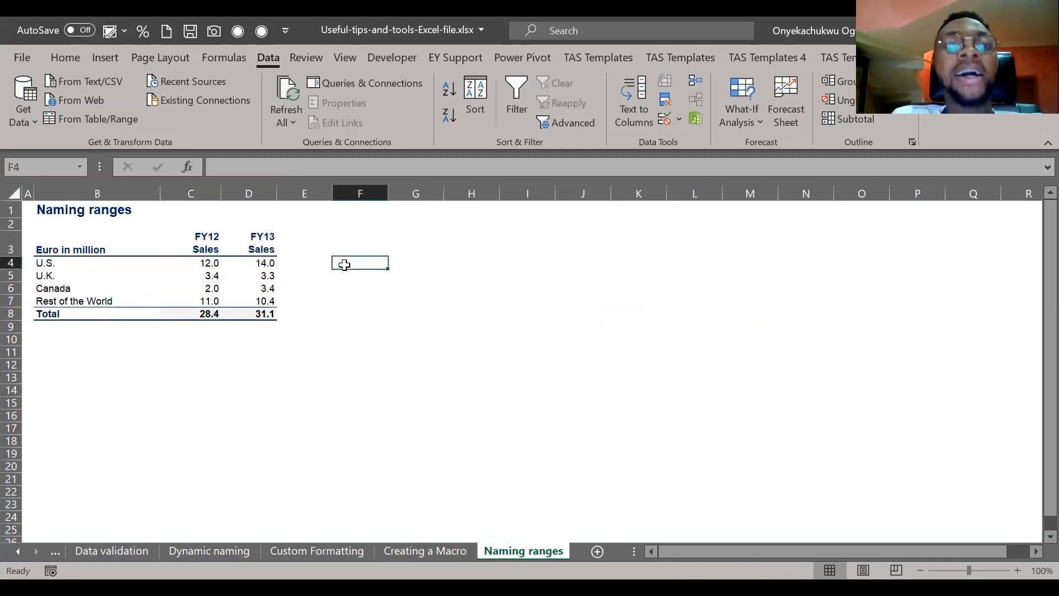
click(80, 239)
drag(81, 239, 261, 311)
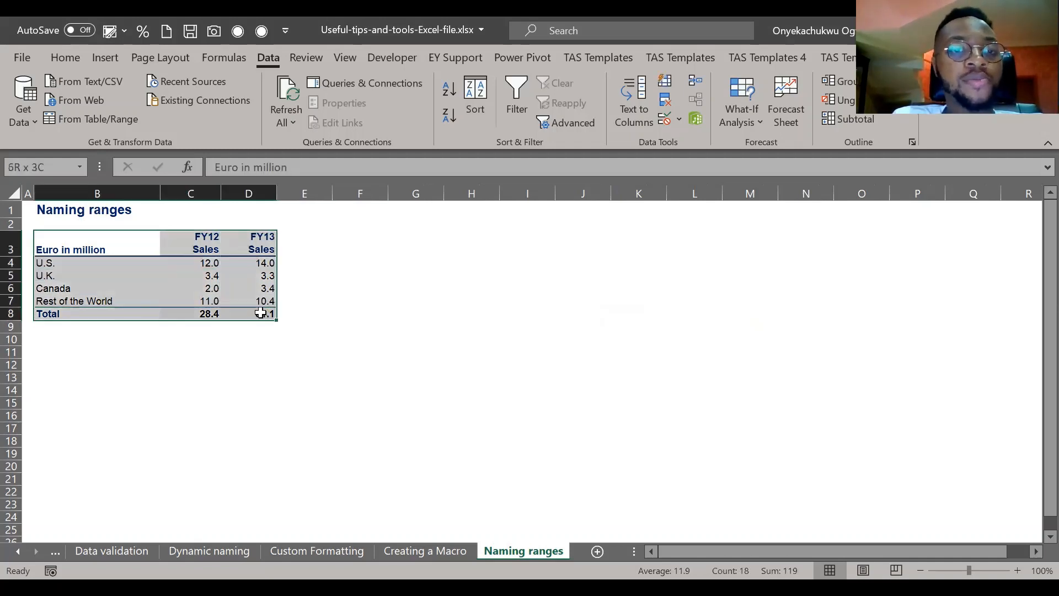
click(260, 311)
click(480, 415)
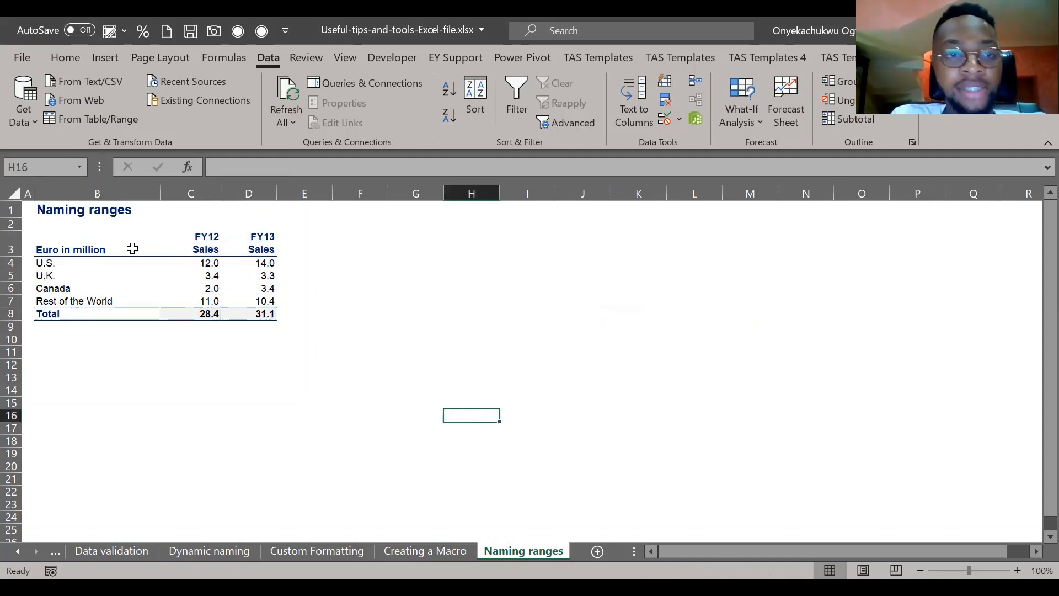
drag(100, 244, 270, 313)
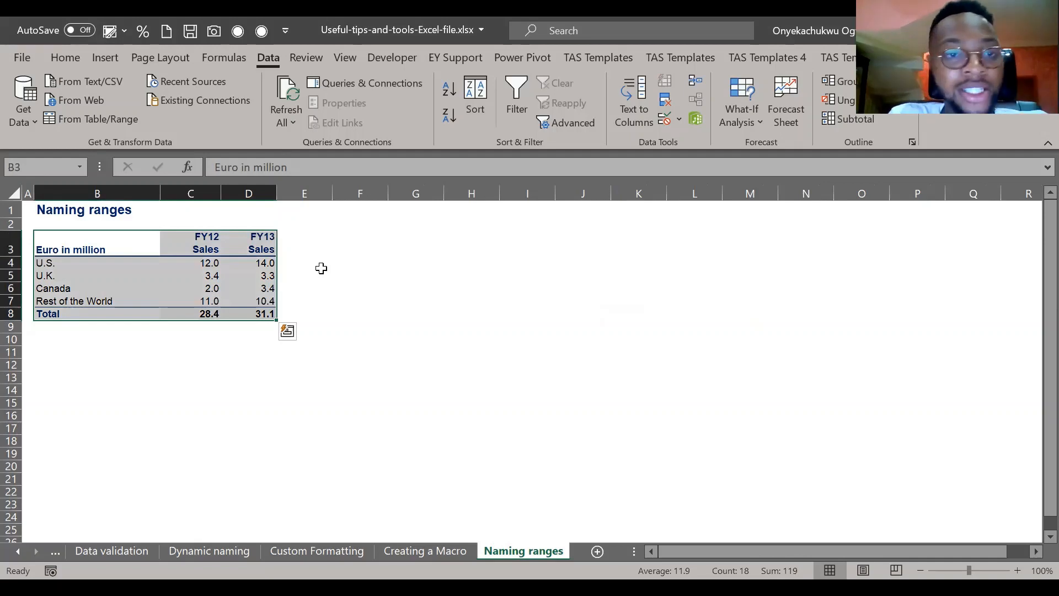
click(373, 261)
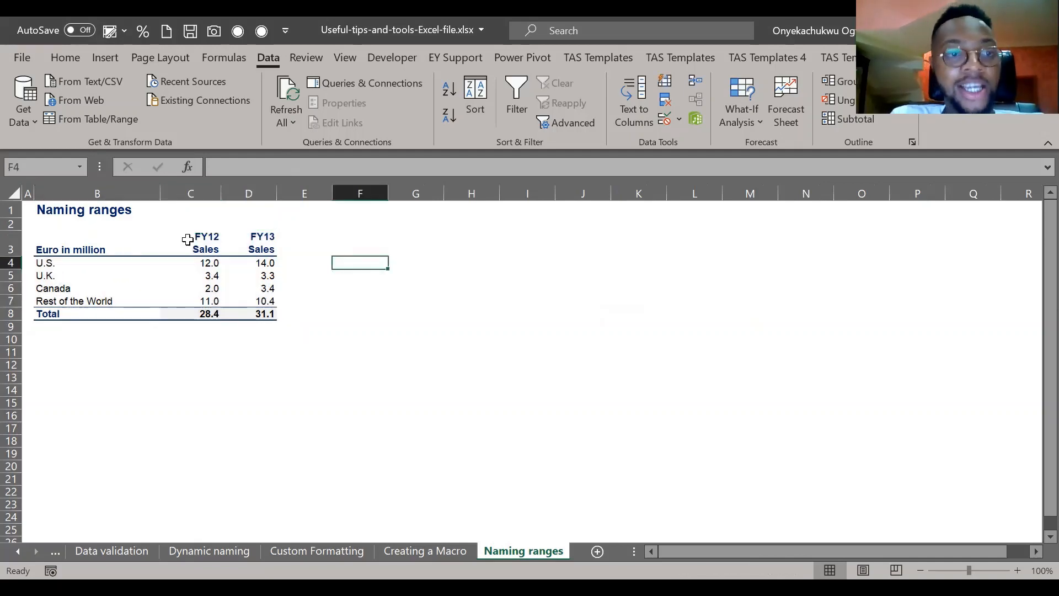
Step: Enter a person's first name in cell B11 and assign that same first name as the cell's range name
click(130, 341)
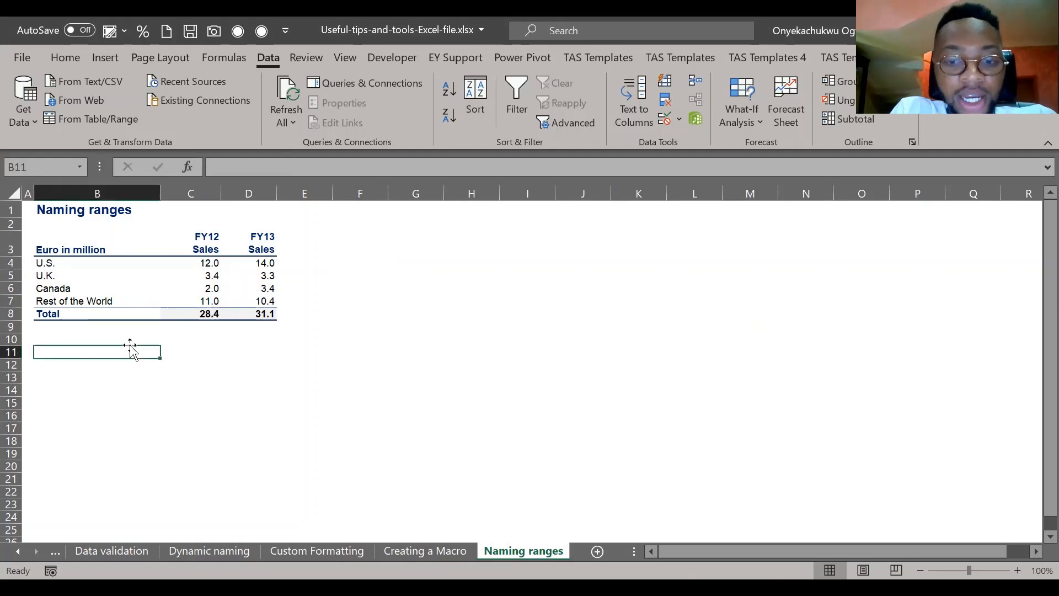
text(Uche)
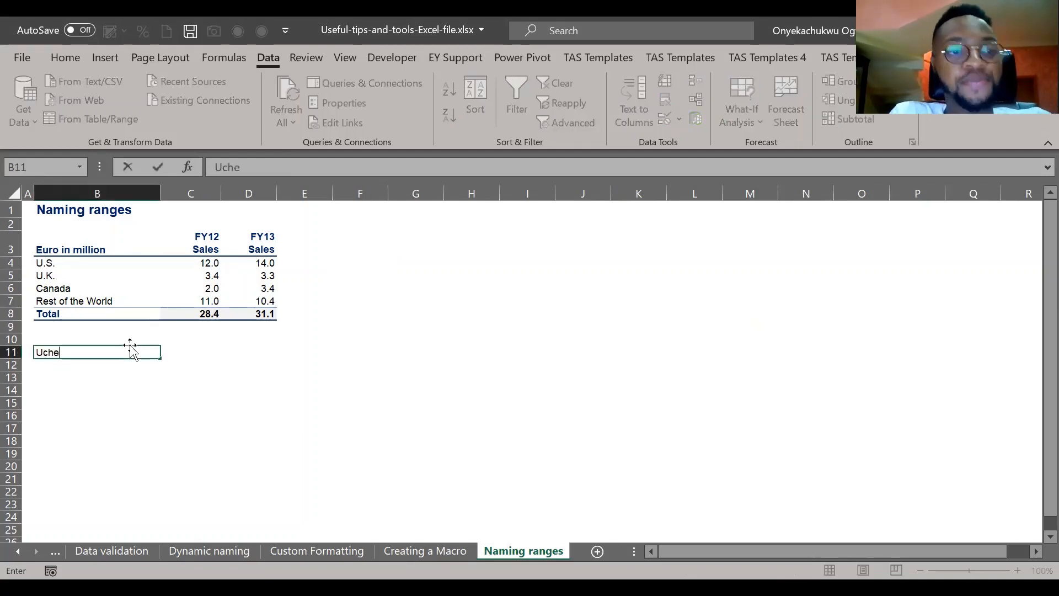
key(ctrl+Return)
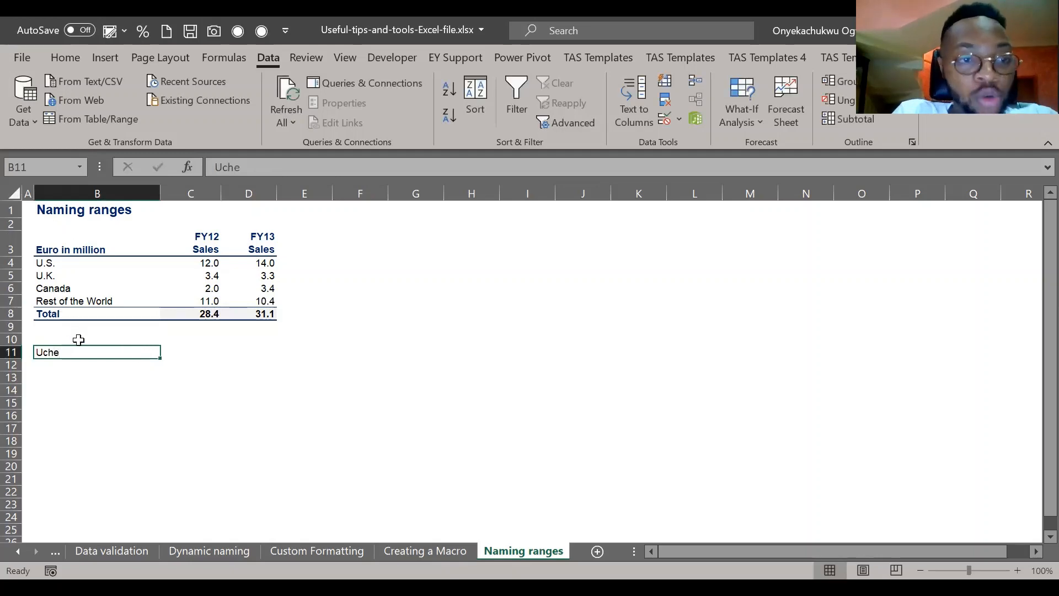
click(32, 170)
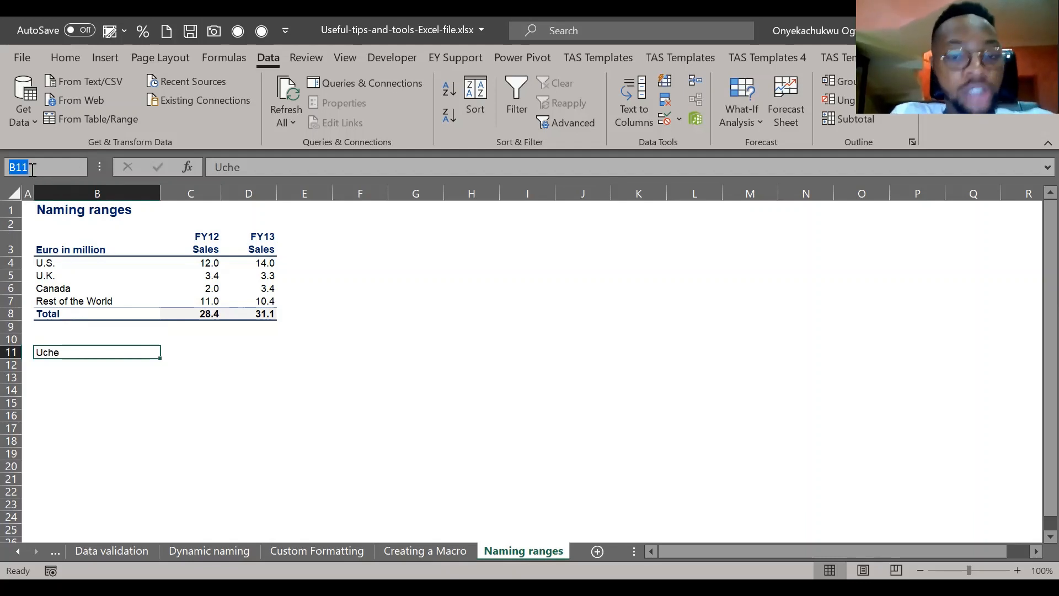
text(Uche)
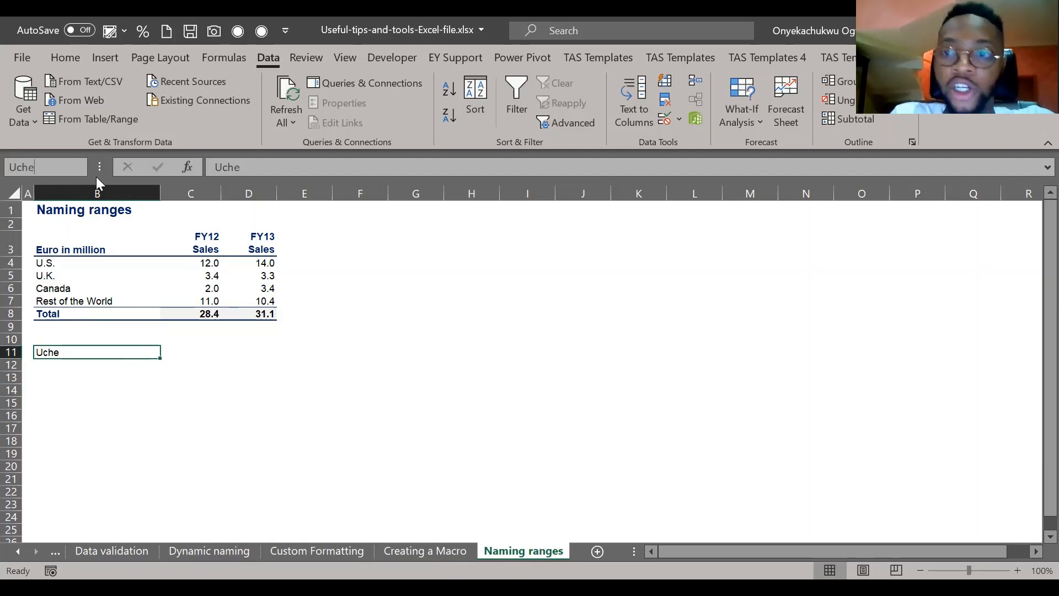
key(Return)
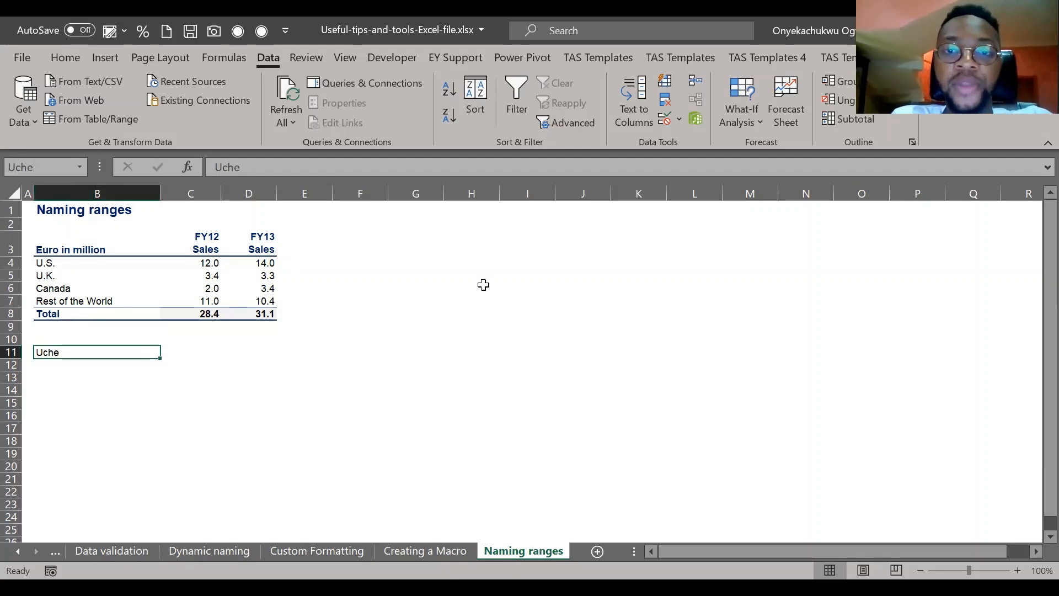
Step: Enter a formula in cell H6 that refers to B11 by its range name
click(483, 284)
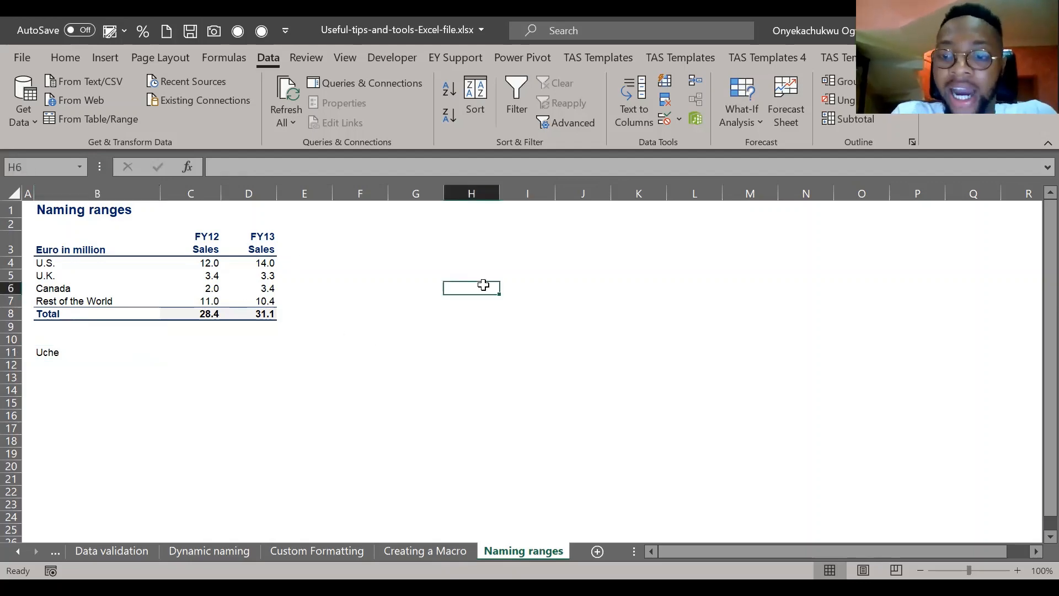
text(=)
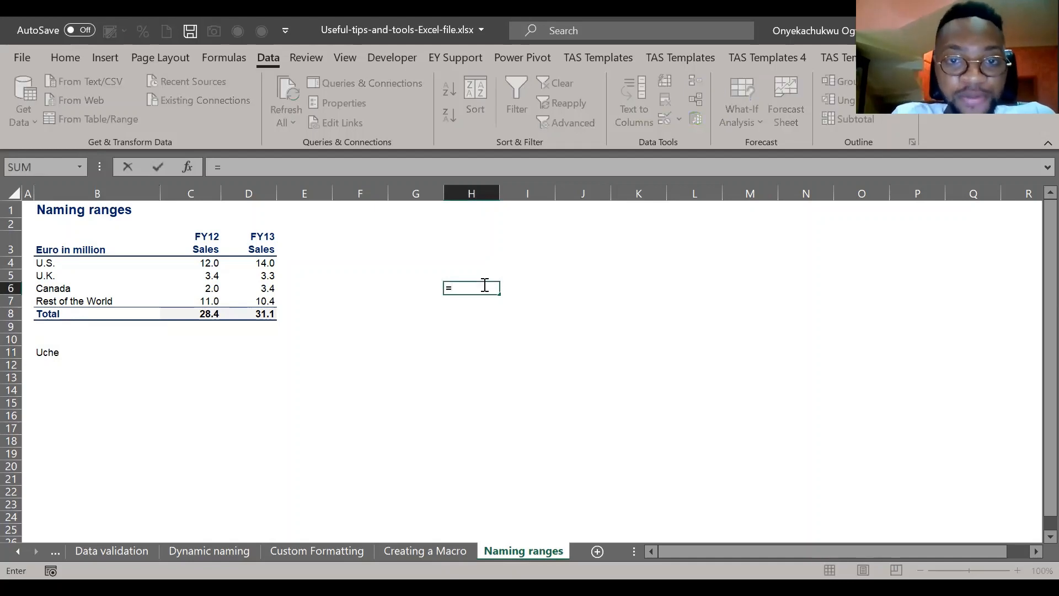
text(Uche)
key(Return)
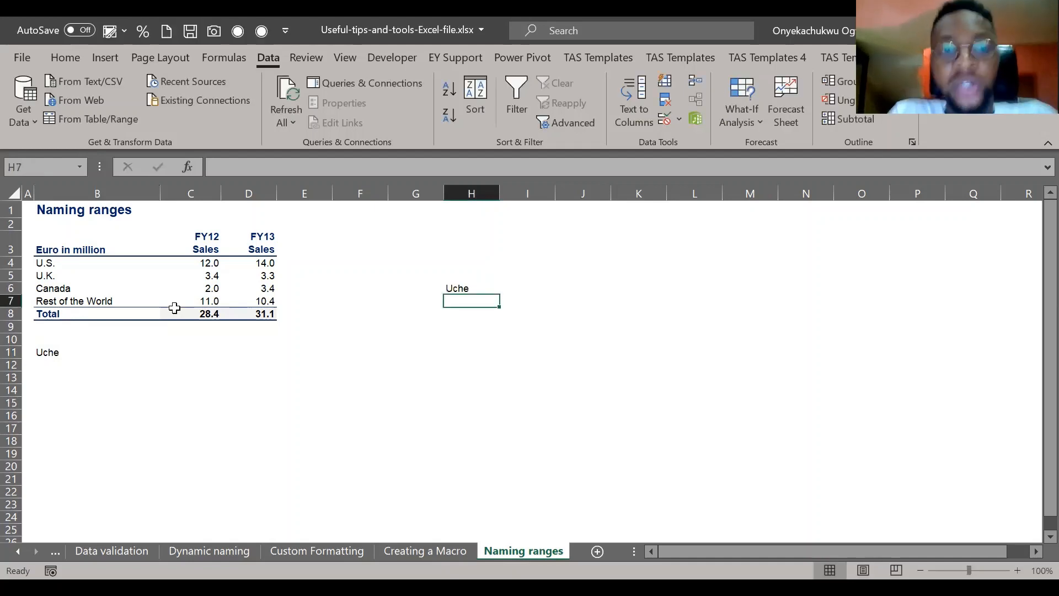
Step: Replace the text in the named cell B11 with 100
click(56, 351)
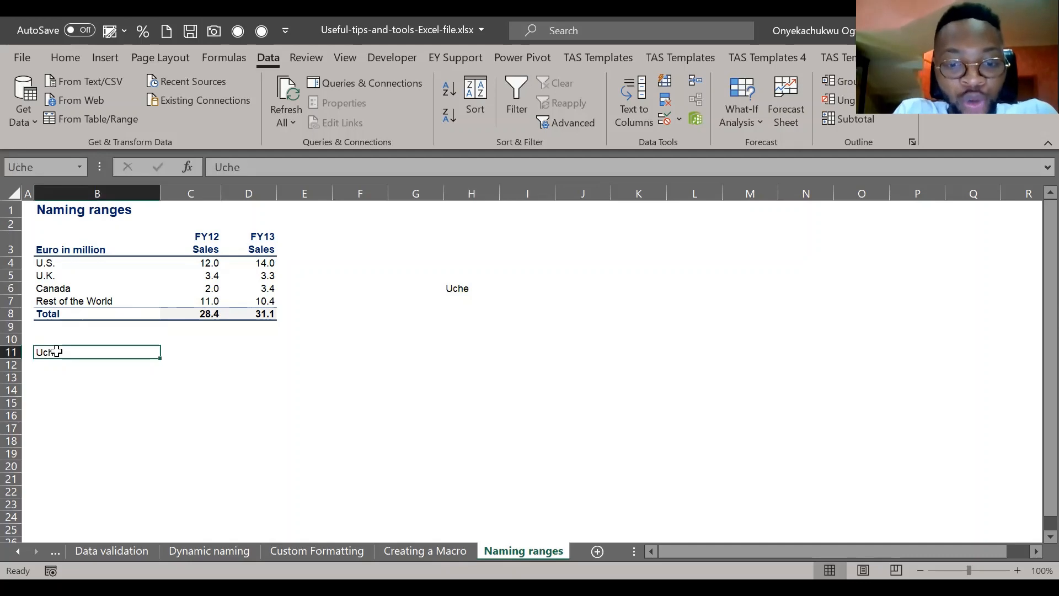
text(100)
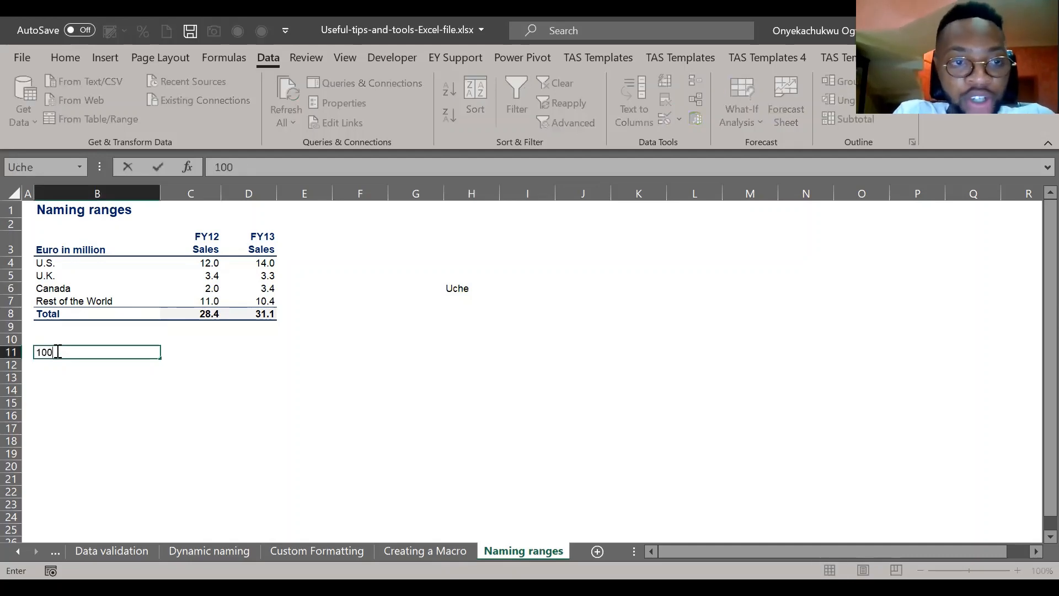
key(Return)
key(Up)
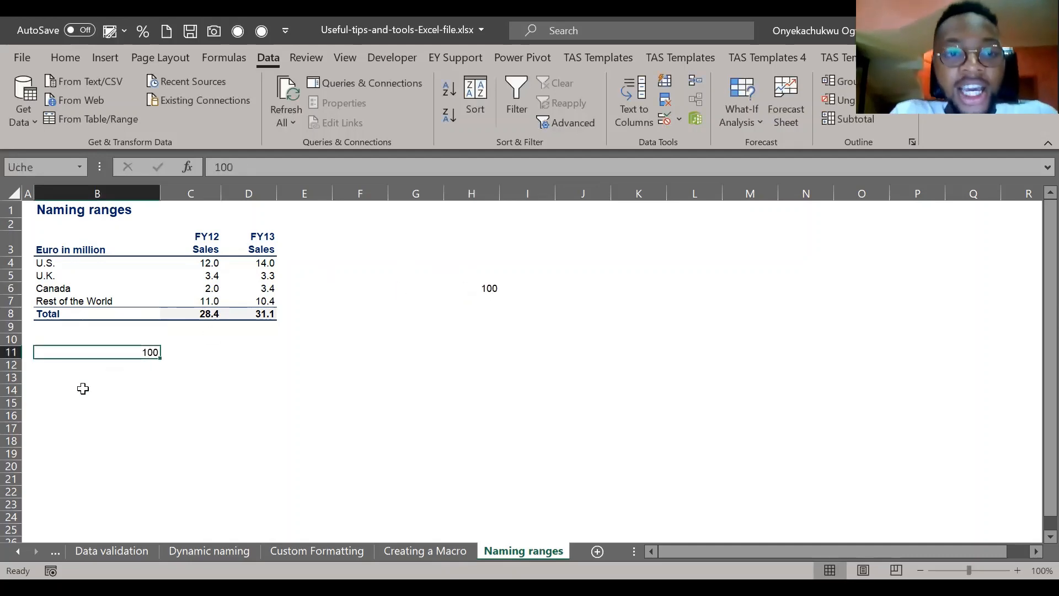
Step: Extend the entry in B11 to 100 Items and check the linked formula in H6
key(F2)
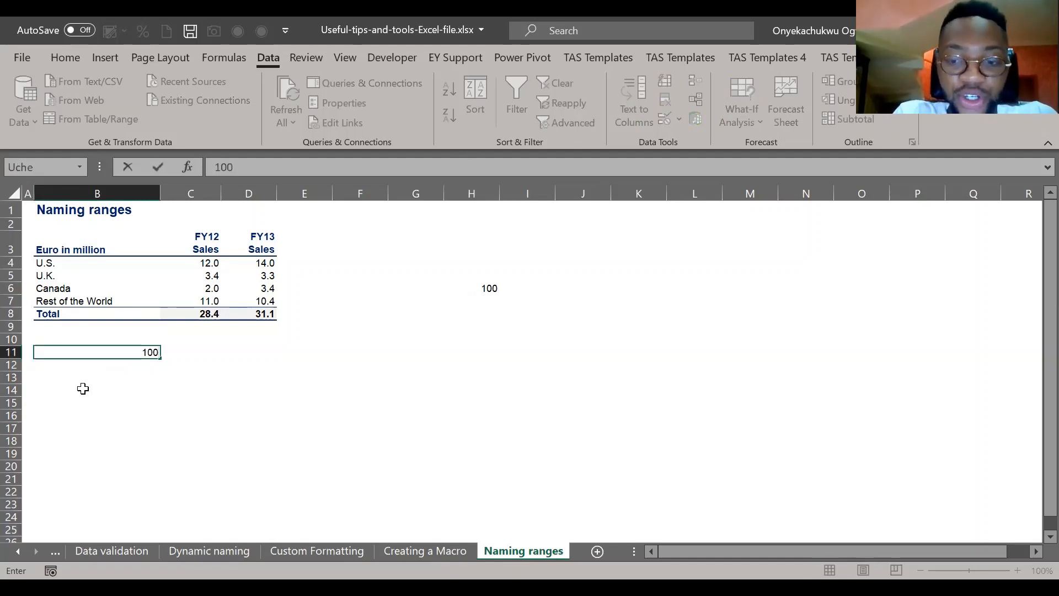
text(Items)
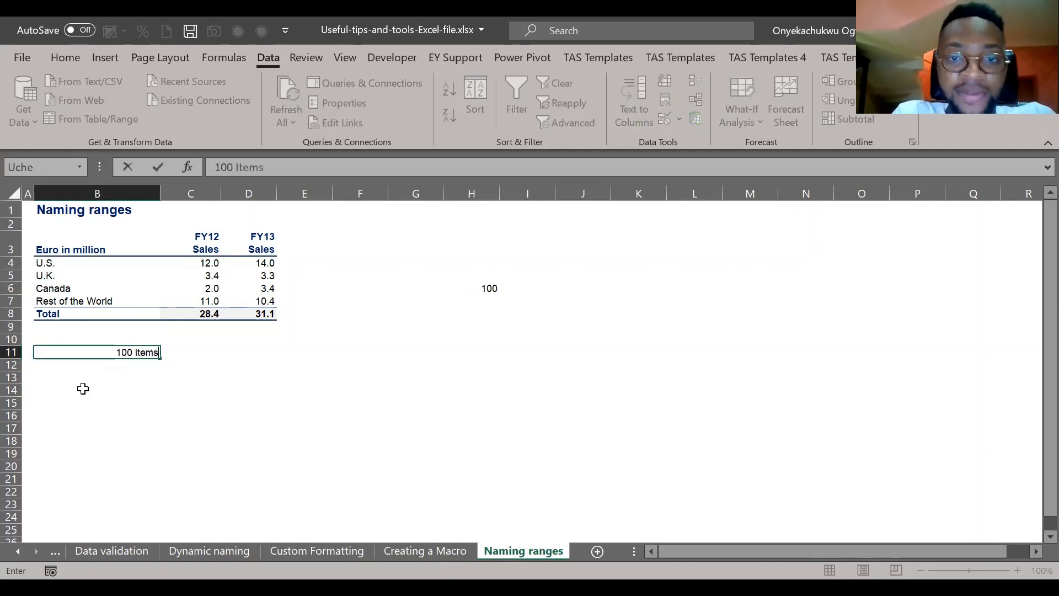
key(Return)
click(474, 286)
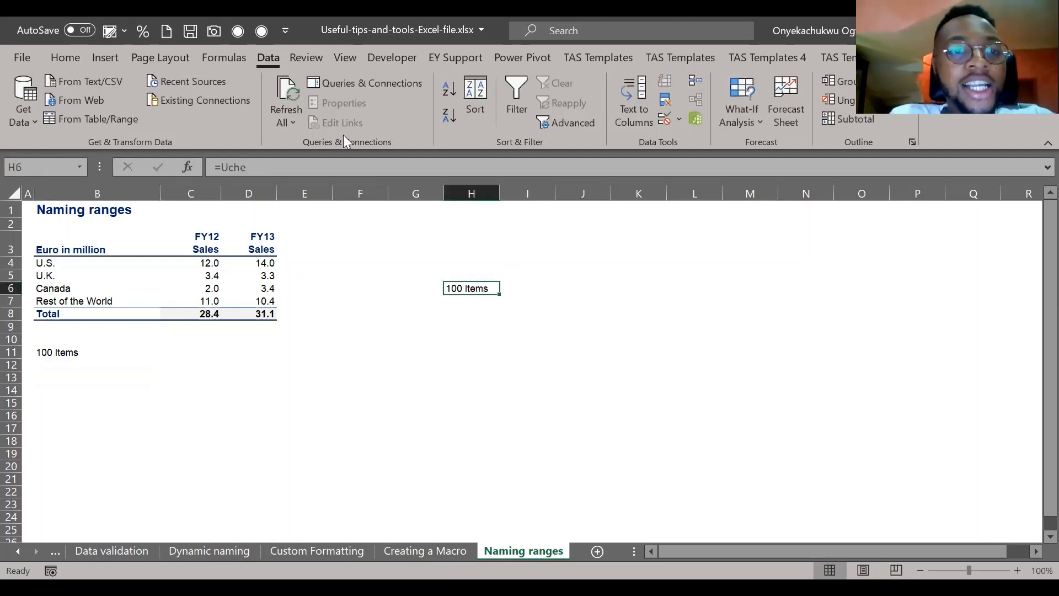
Step: Enter a second formula in H7 that refers to B11 by its range name, and check the named source cell
key(Down)
text(=)
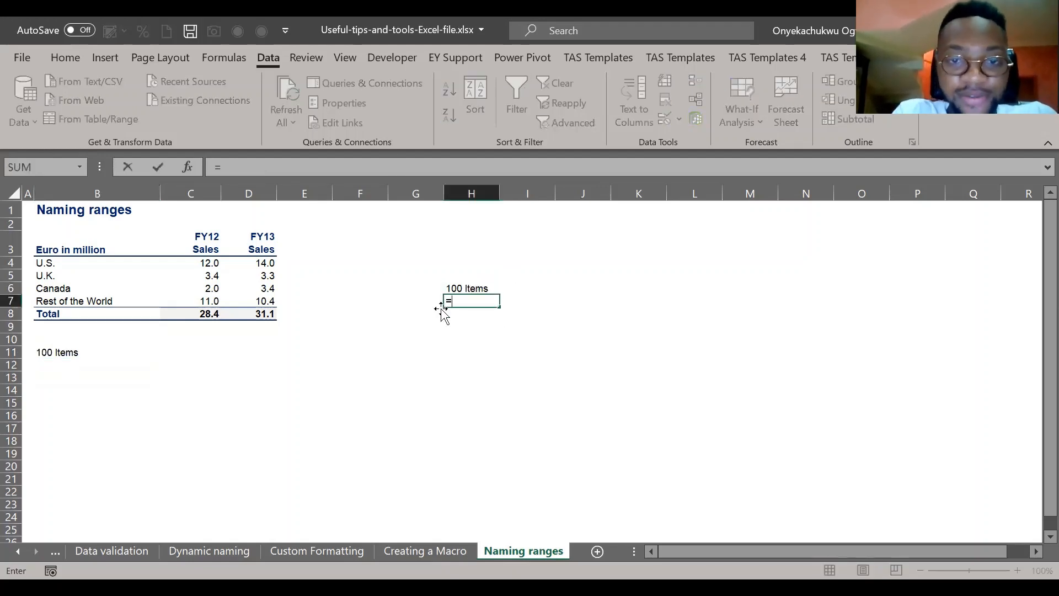
text(item)
key(Return)
key(Up)
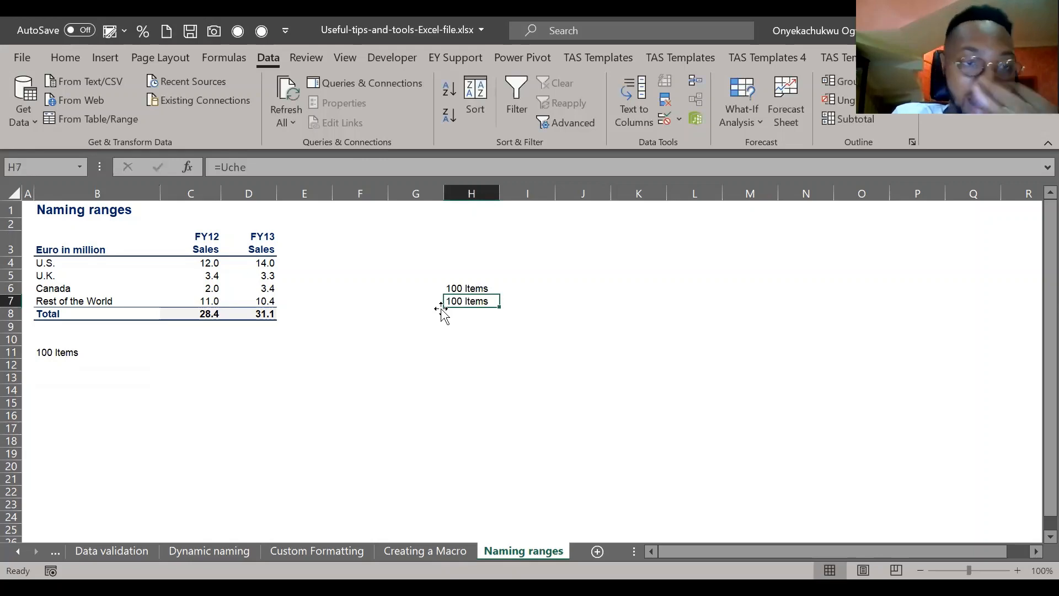
click(62, 349)
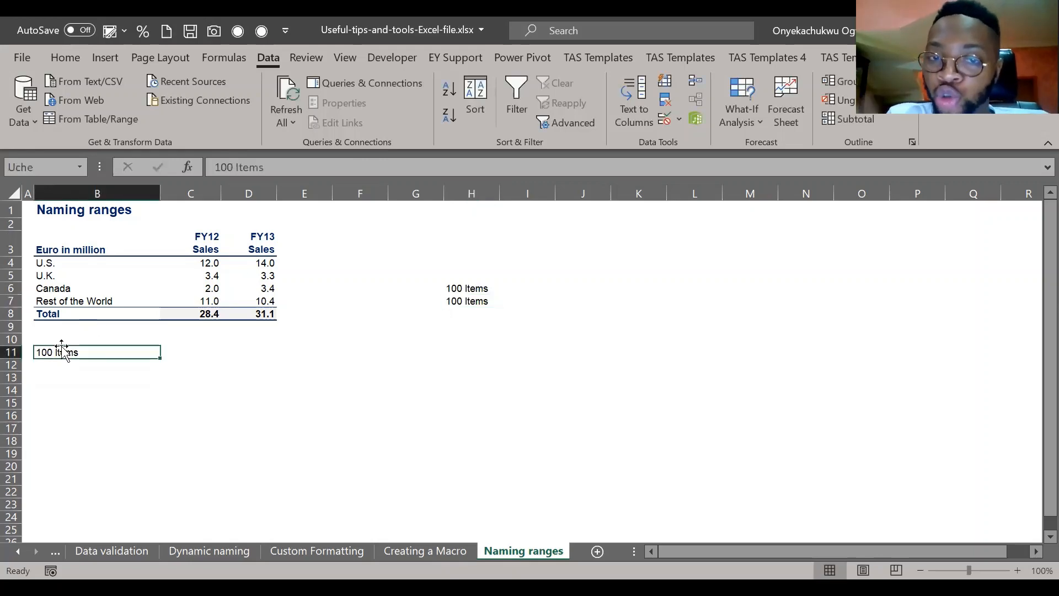
Step: On the Custom Formatting sheet, enter a formula in G17 that refers to the named cell on the Naming ranges sheet
click(332, 554)
click(364, 414)
text(=)
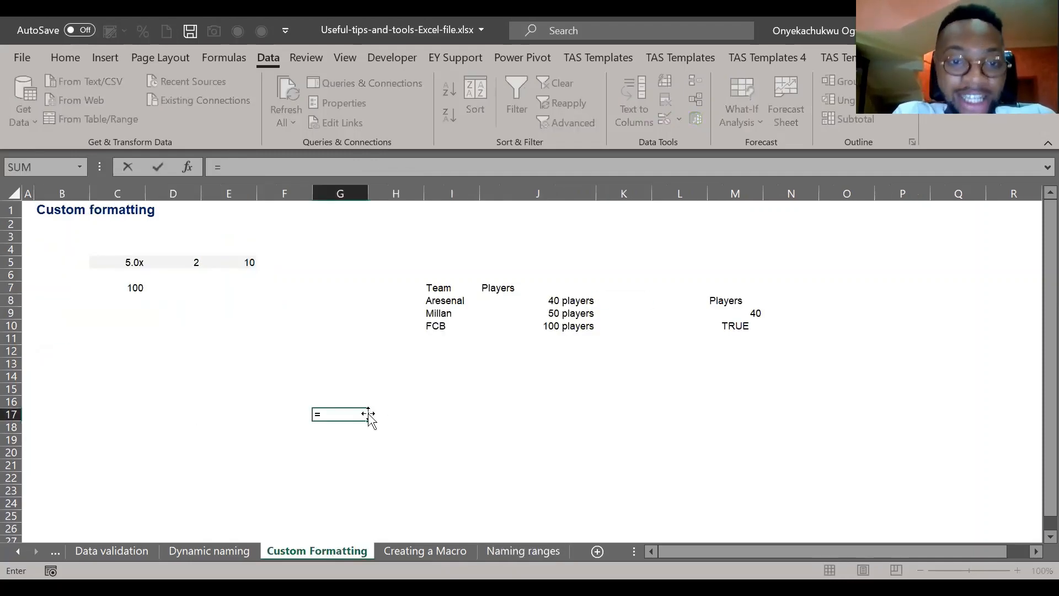
key(Escape)
click(162, 362)
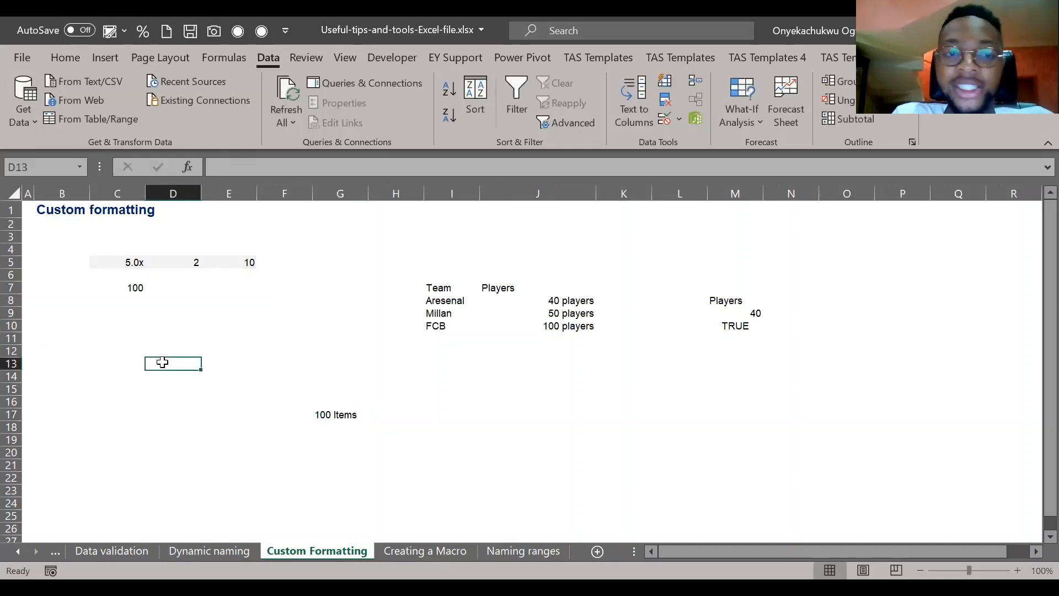
text(=)
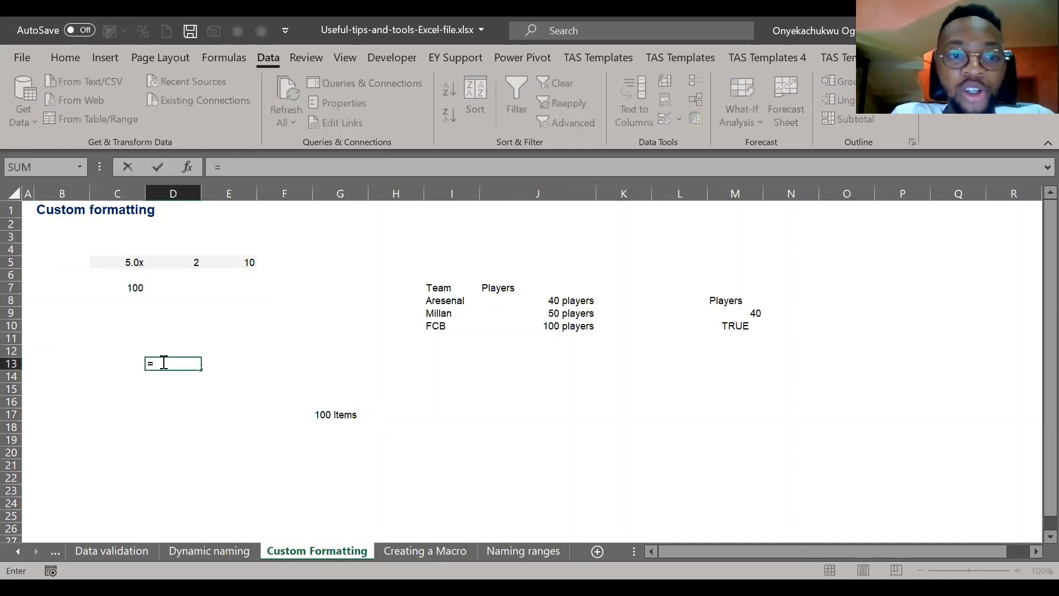
key(Escape)
click(334, 415)
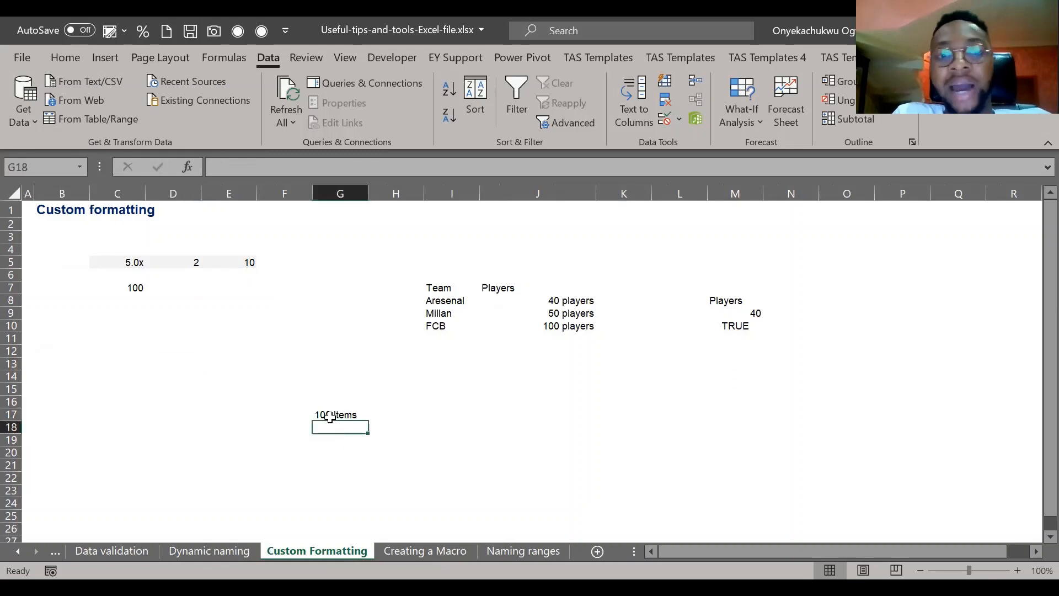
click(399, 550)
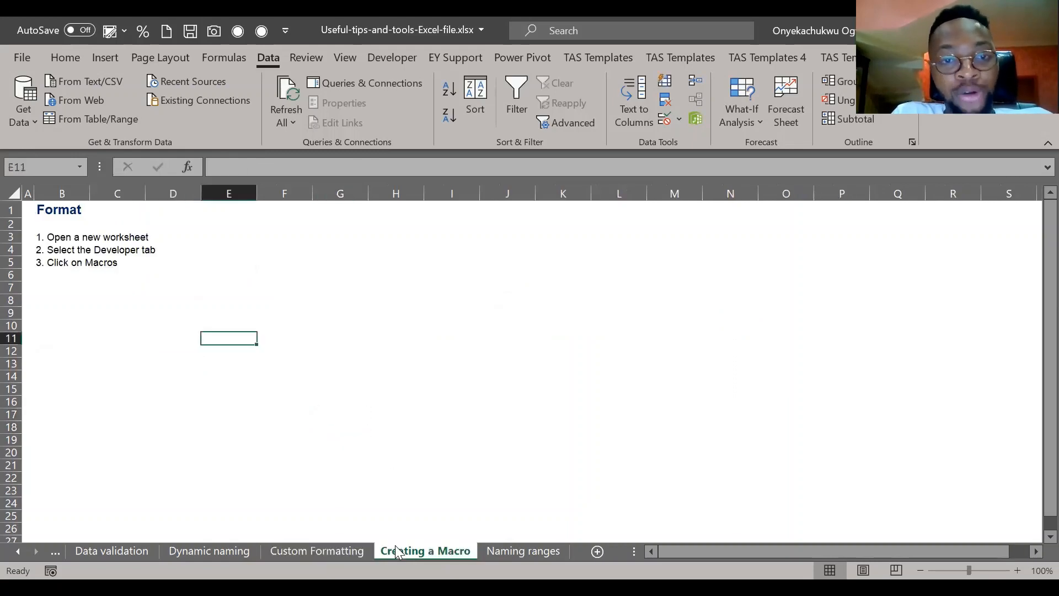
text(=)
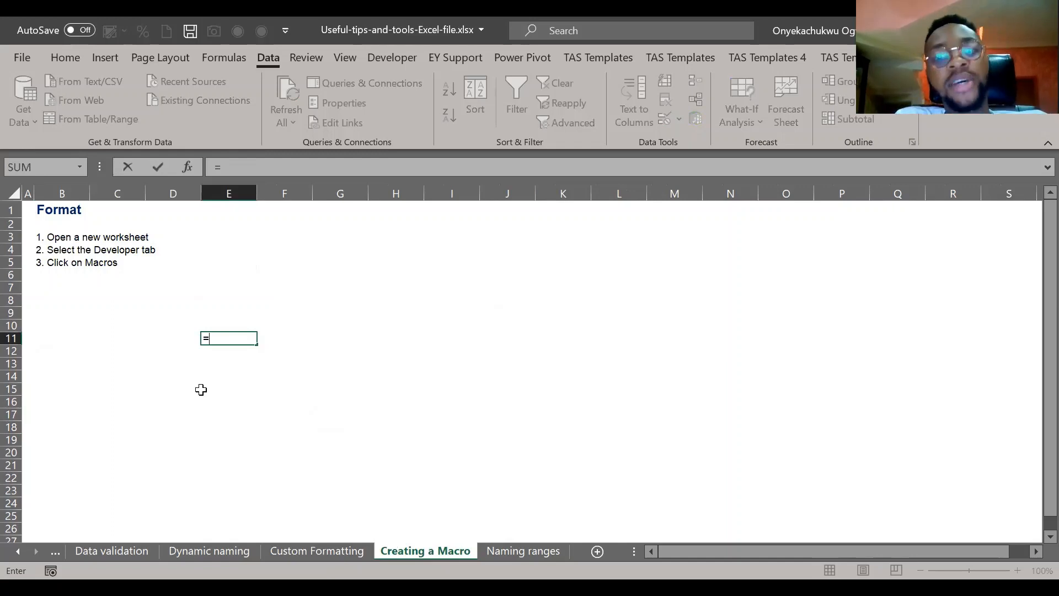
key(Escape)
Step: On the Naming ranges sheet, give the whole sales table B3:D8 the range name PL
click(515, 551)
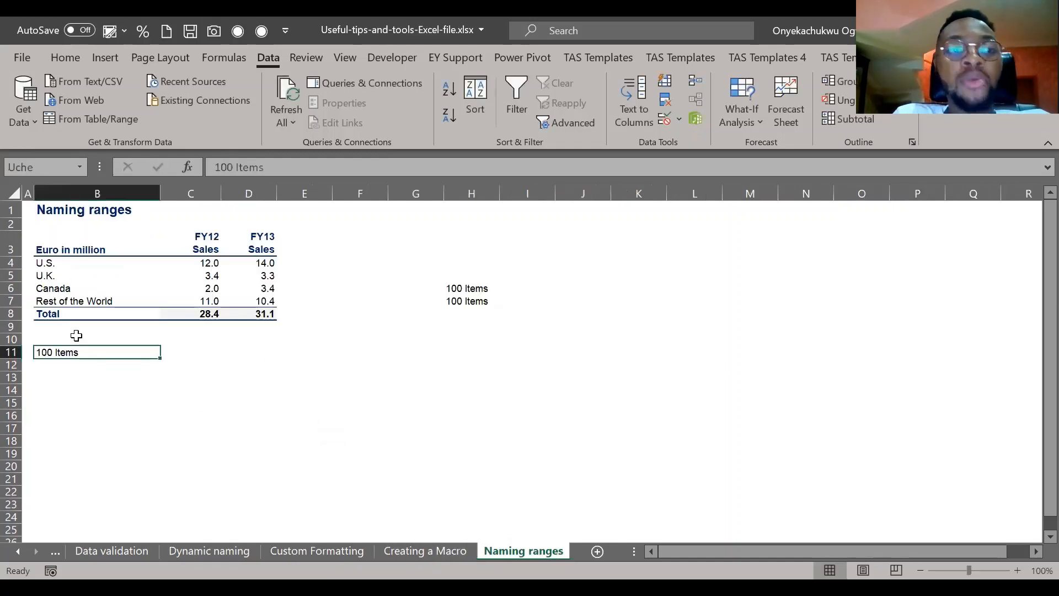
drag(44, 242, 243, 300)
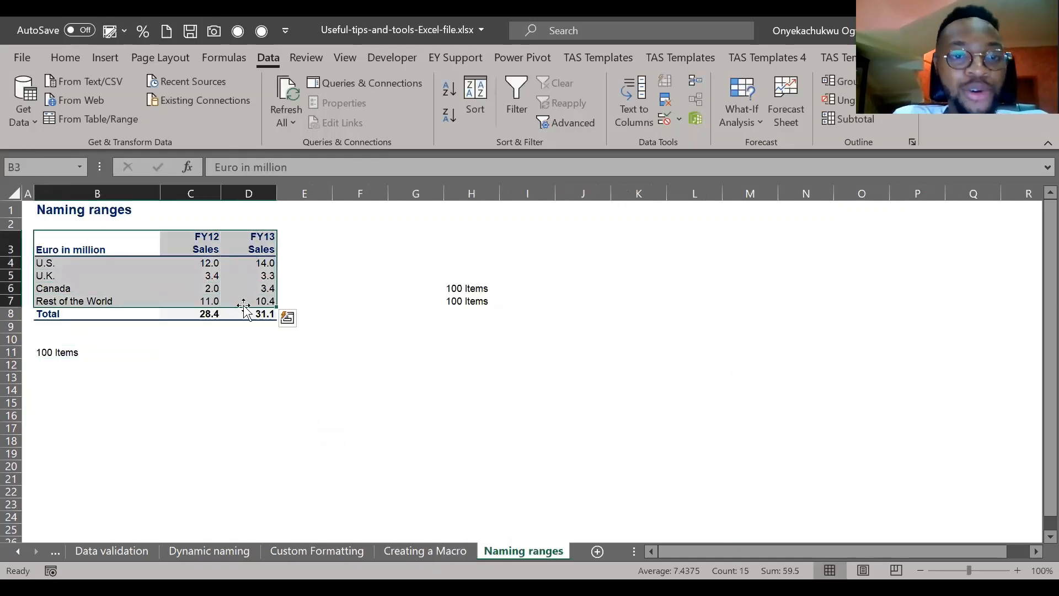
key(shift+Down)
click(11, 168)
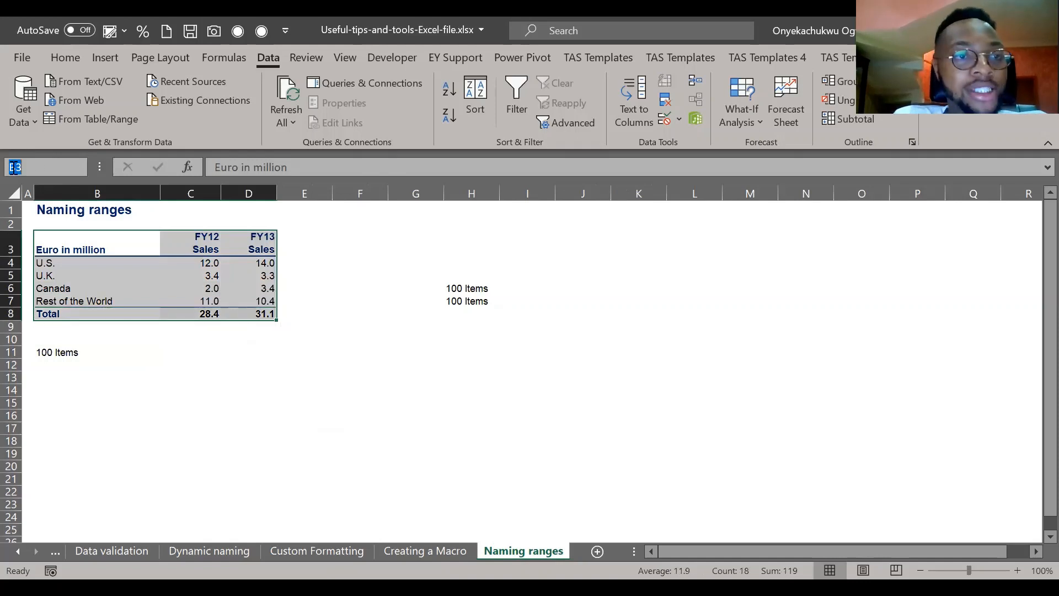
key(BackSpace)
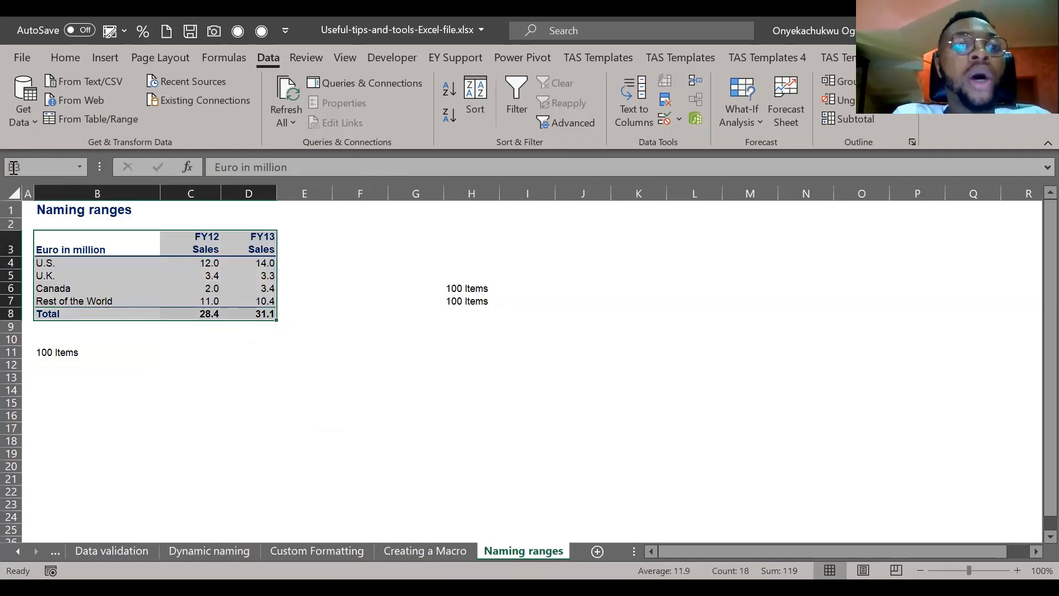
click(165, 214)
key(Down)
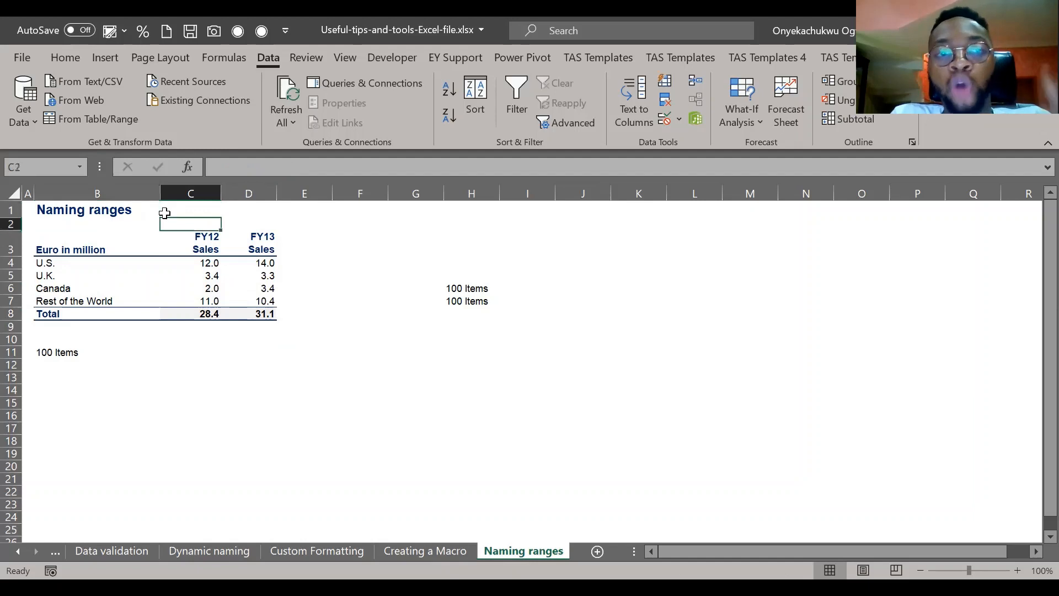
key(Left)
key(Down)
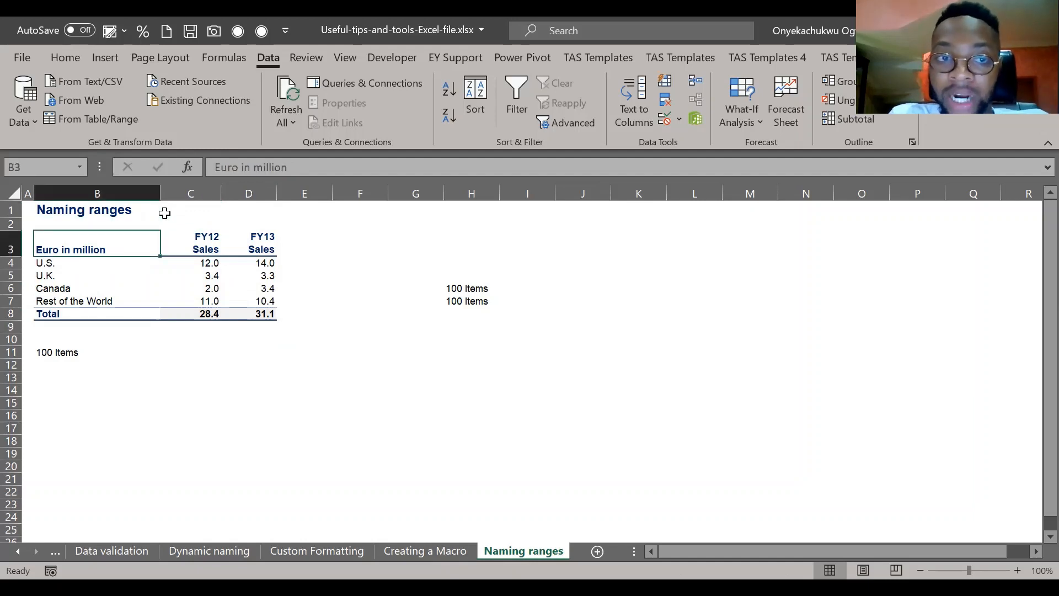
key(ctrl+shift+Right)
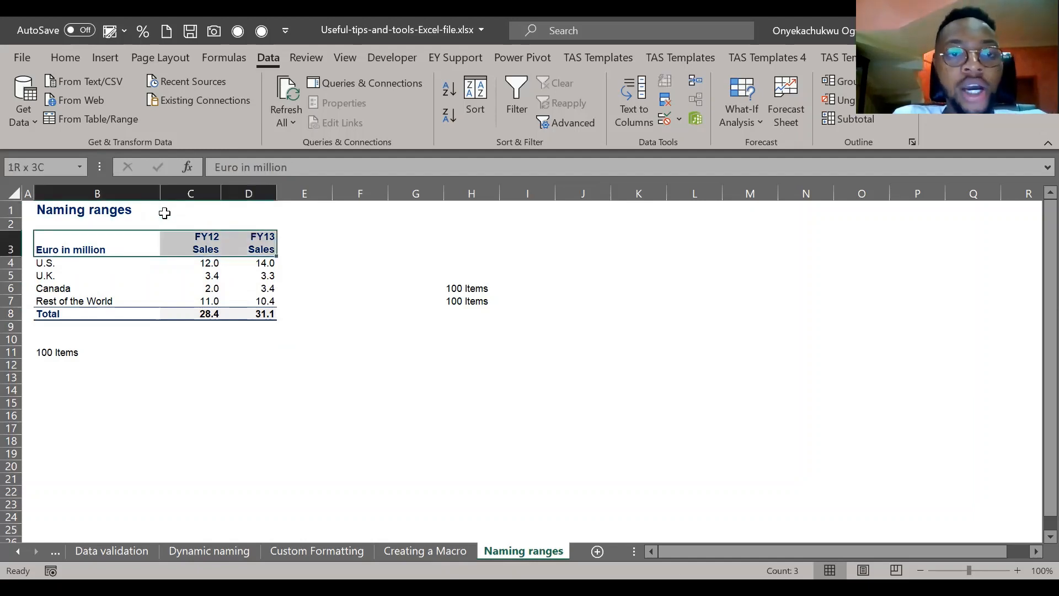
key(ctrl+shift+Down)
click(19, 168)
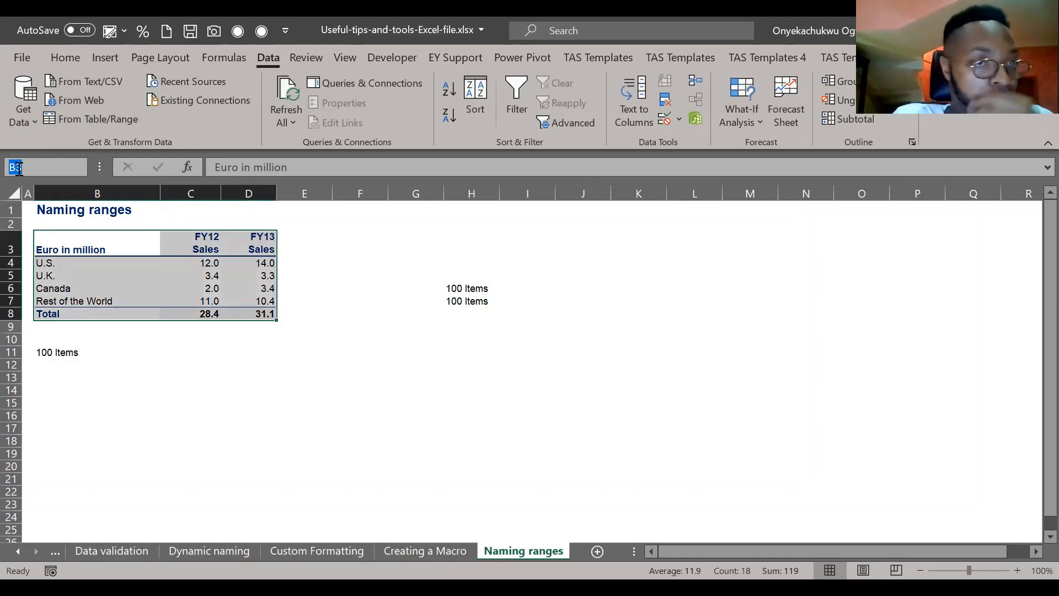
text(PL)
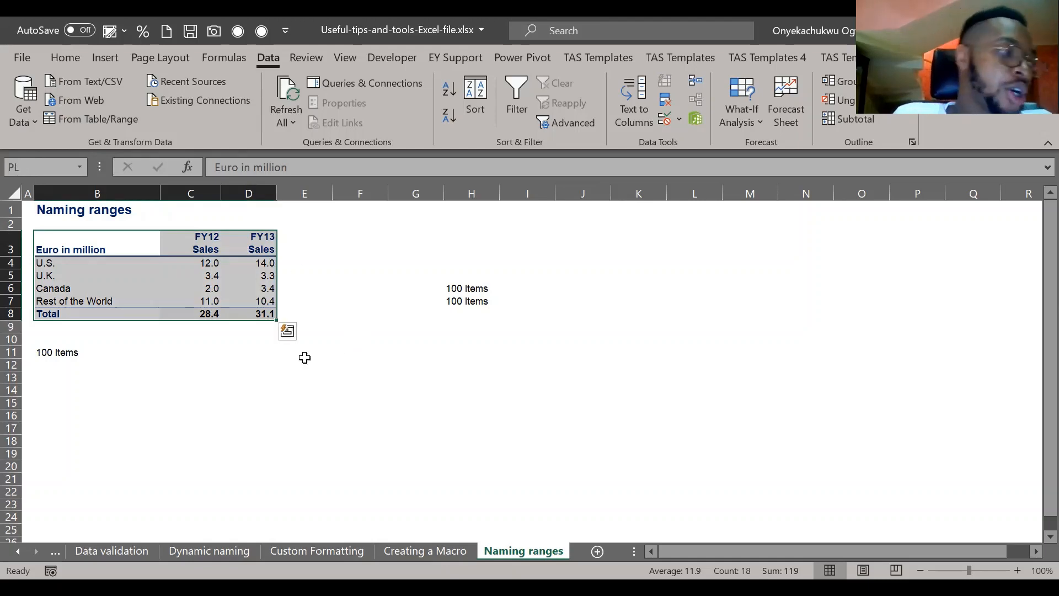
Step: Enter the formula =PL in H9 to reproduce the named table, and check the adjoining cells
click(422, 313)
click(466, 328)
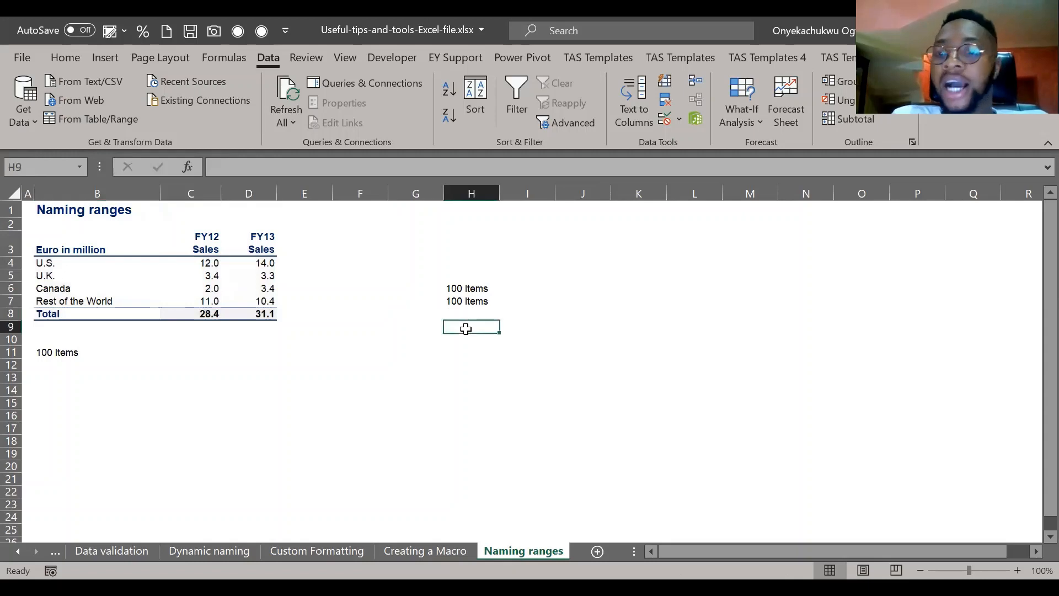
text(=)
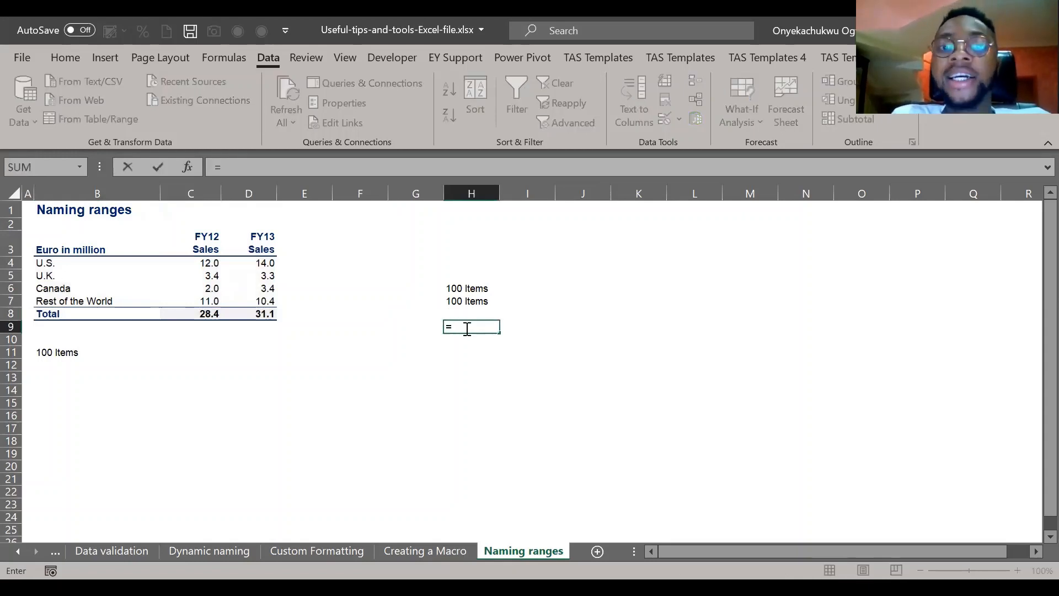
text(PL)
key(ctrl+Return)
key(Right)
key(Right)
key(Left)
key(Left)
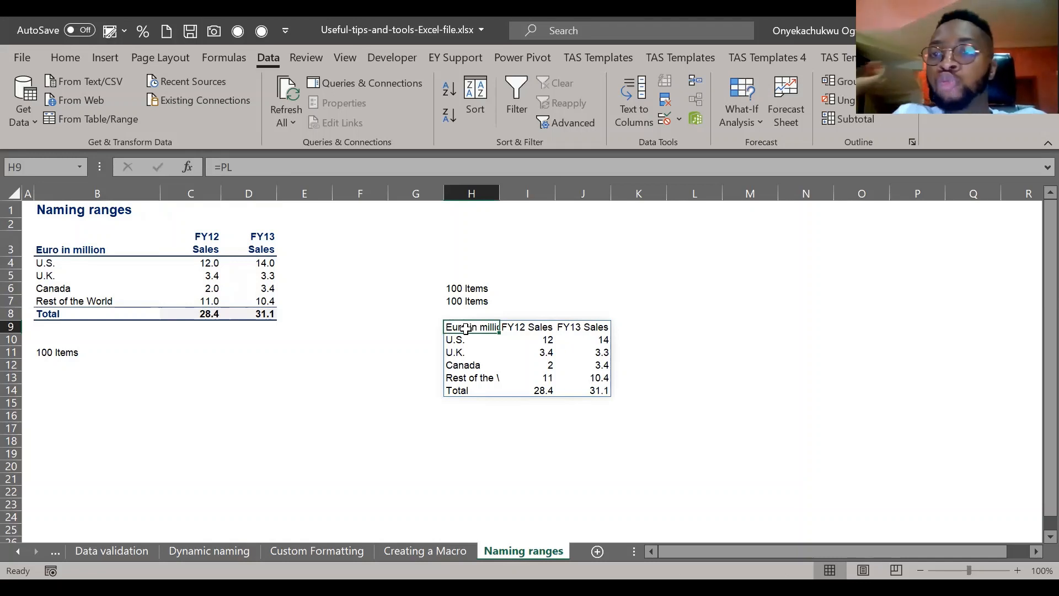
Step: Clear the reproduced table from H9:J14
key(ctrl+shift+Down)
key(ctrl+shift+Right)
key(Delete)
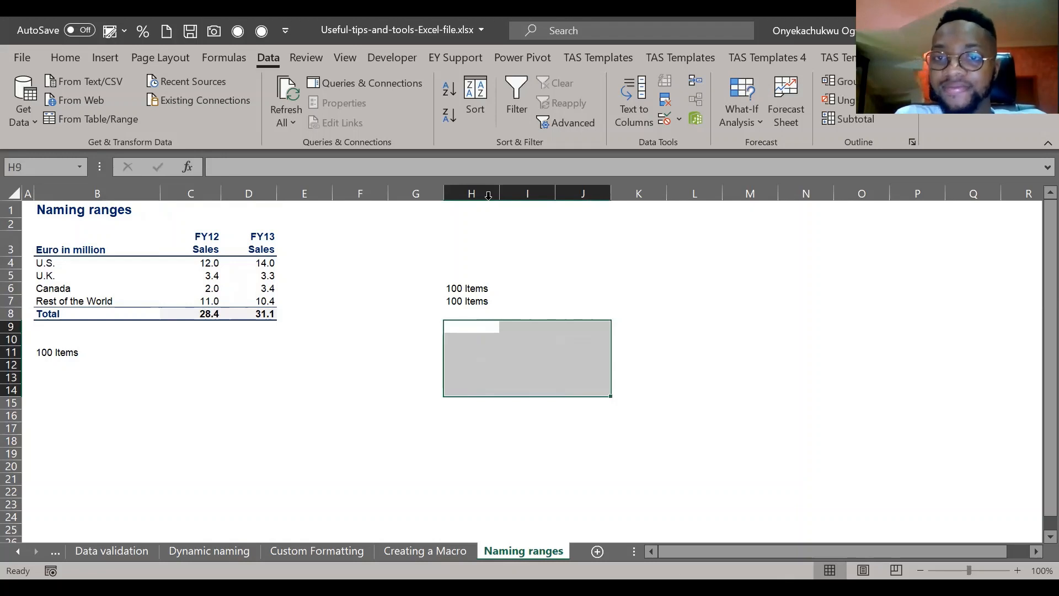
key(alt+Tab)
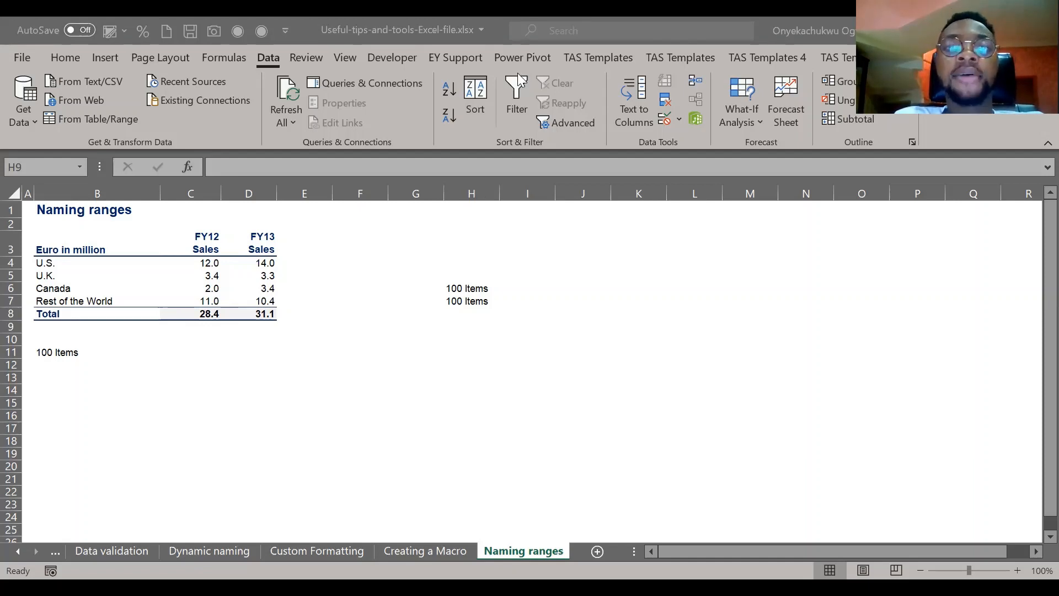
click(634, 246)
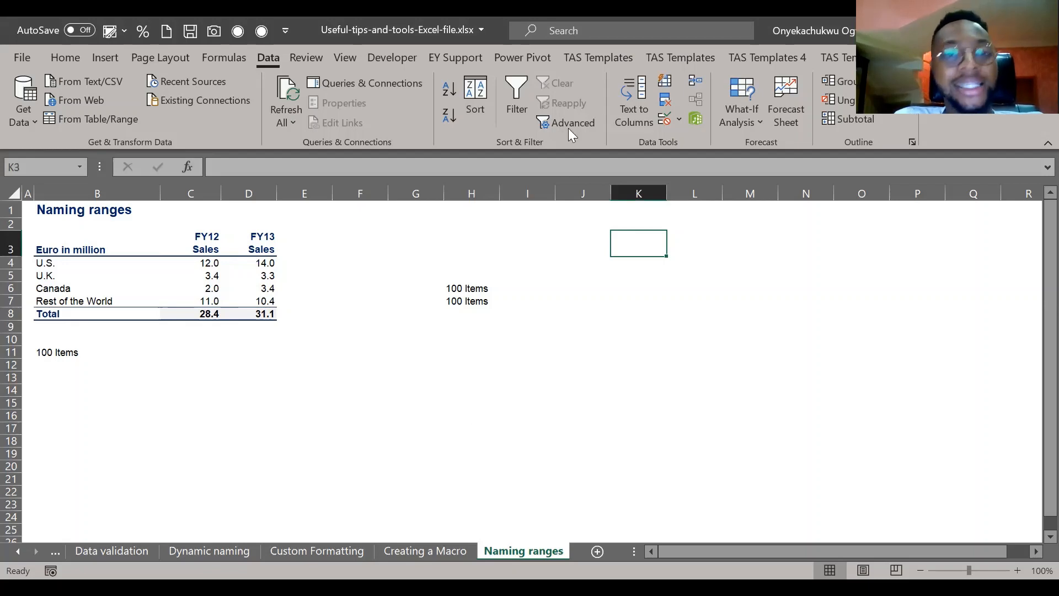
click(570, 448)
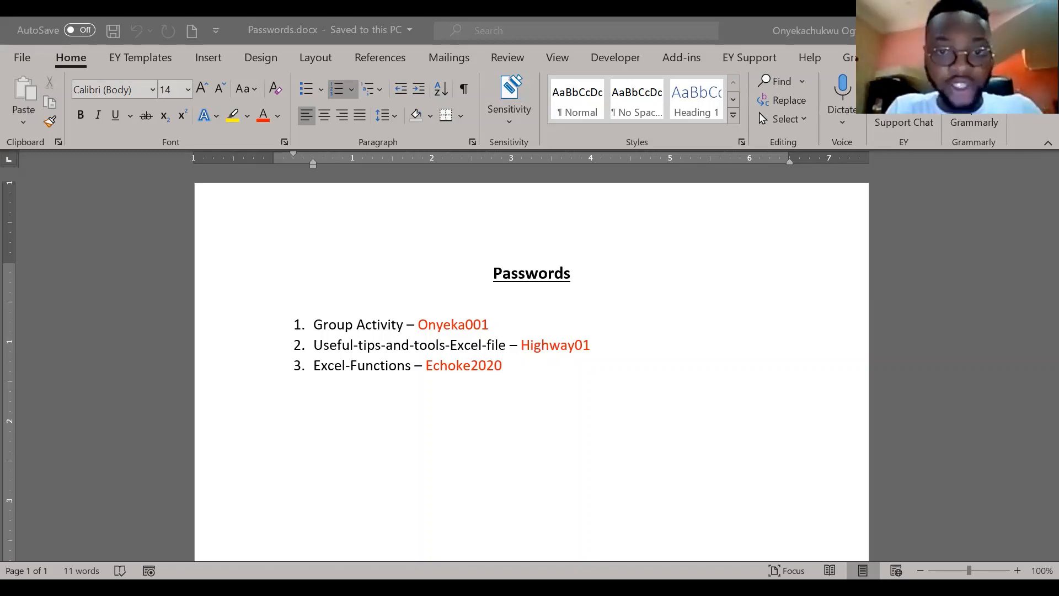
Step: In the Word document Passwords.docx, highlight the Group Activity entry and the Excel-Functions entry
click(511, 324)
drag(508, 324, 311, 327)
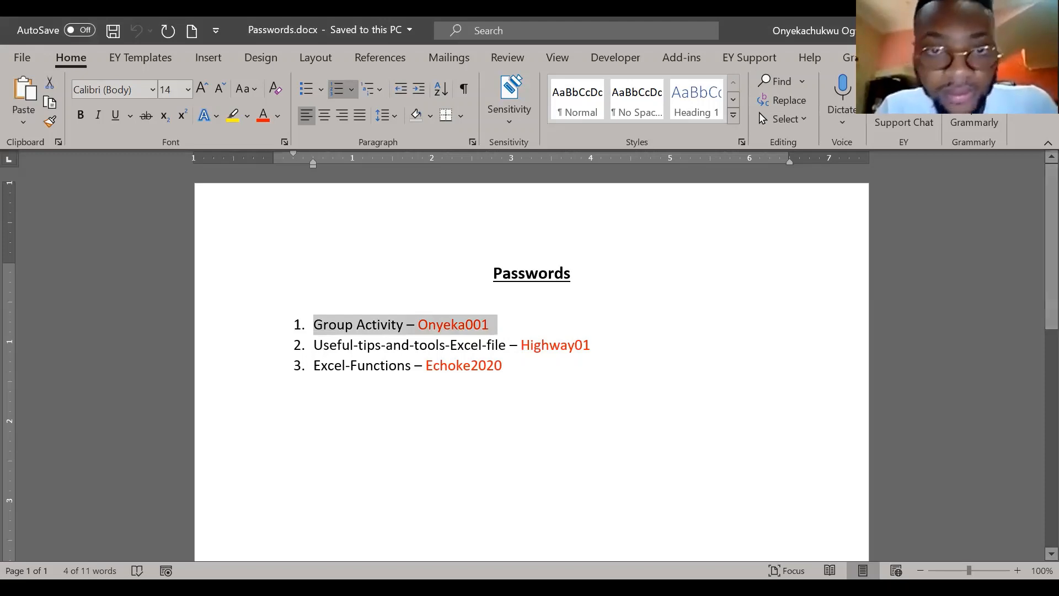
key(alt+Tab)
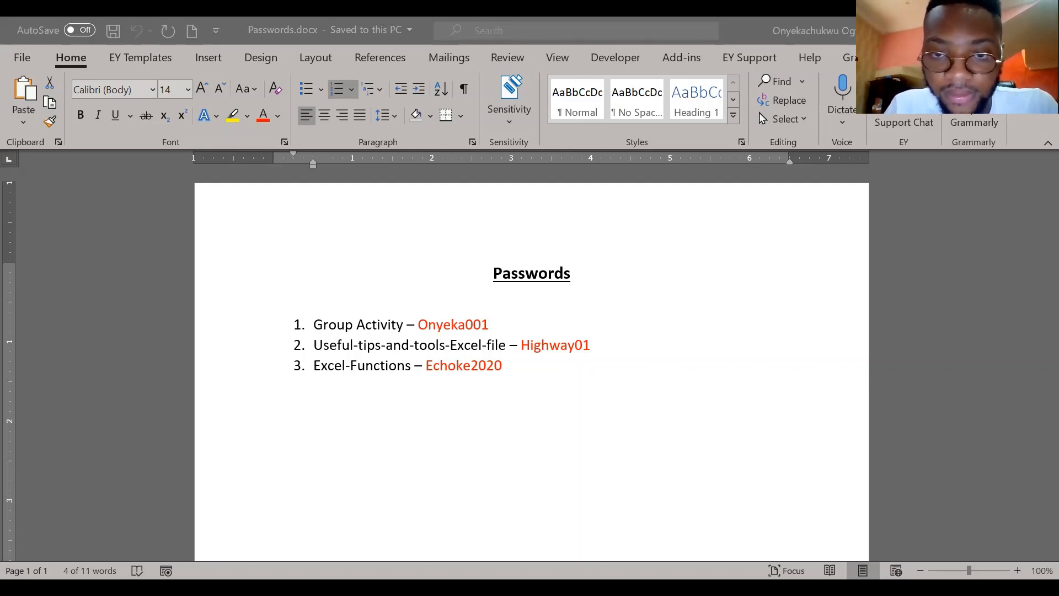
click(314, 369)
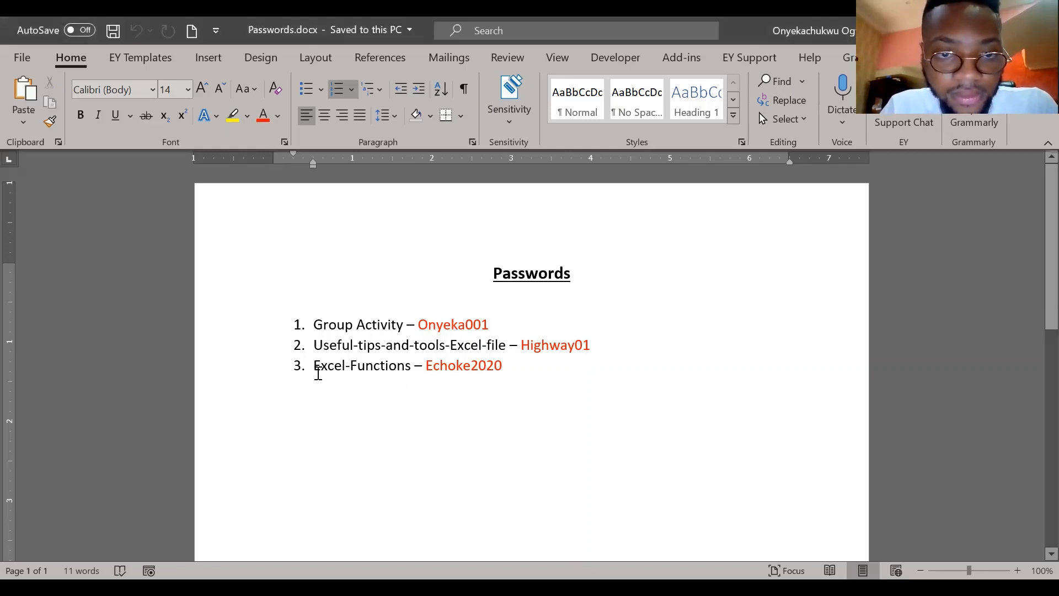
key(shift+Down)
key(shift+Left)
key(shift+Left)
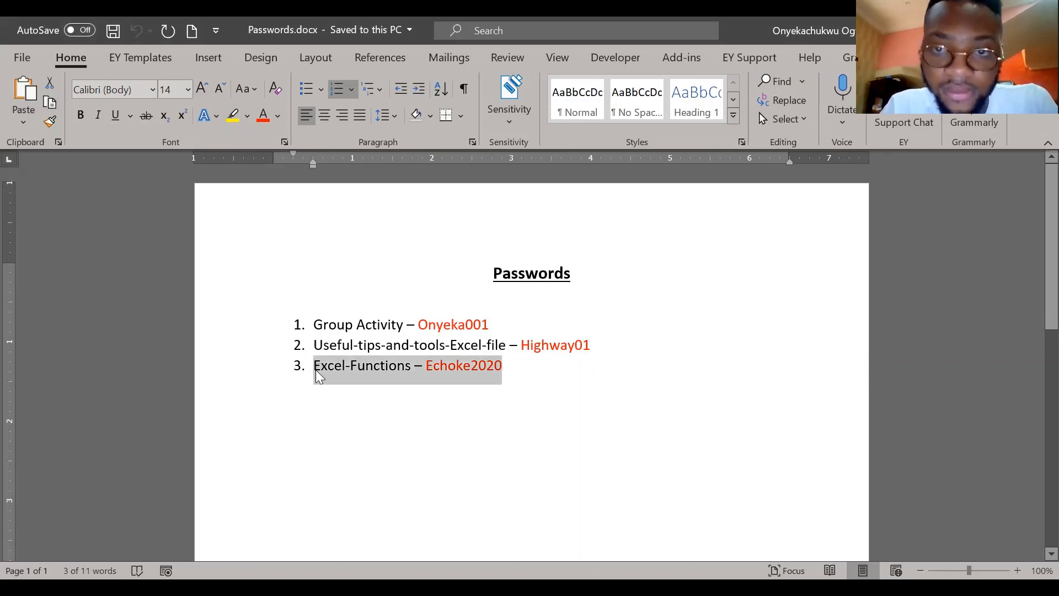
Step: Switch to the Excel-Functions workbook, view the Sum sheet and return to the If sheet
key(alt+Tab)
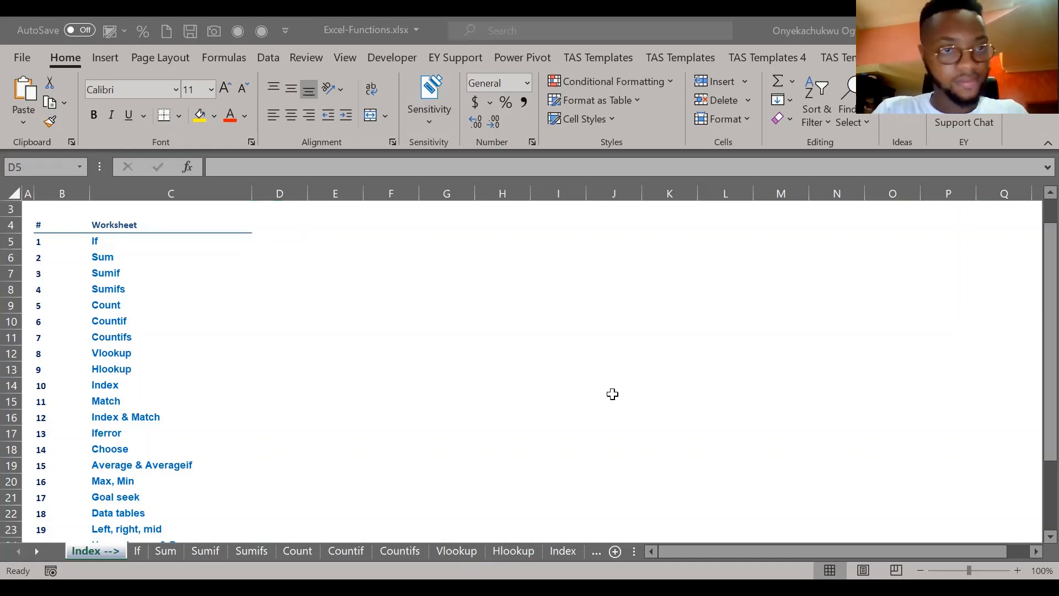
click(137, 550)
click(155, 553)
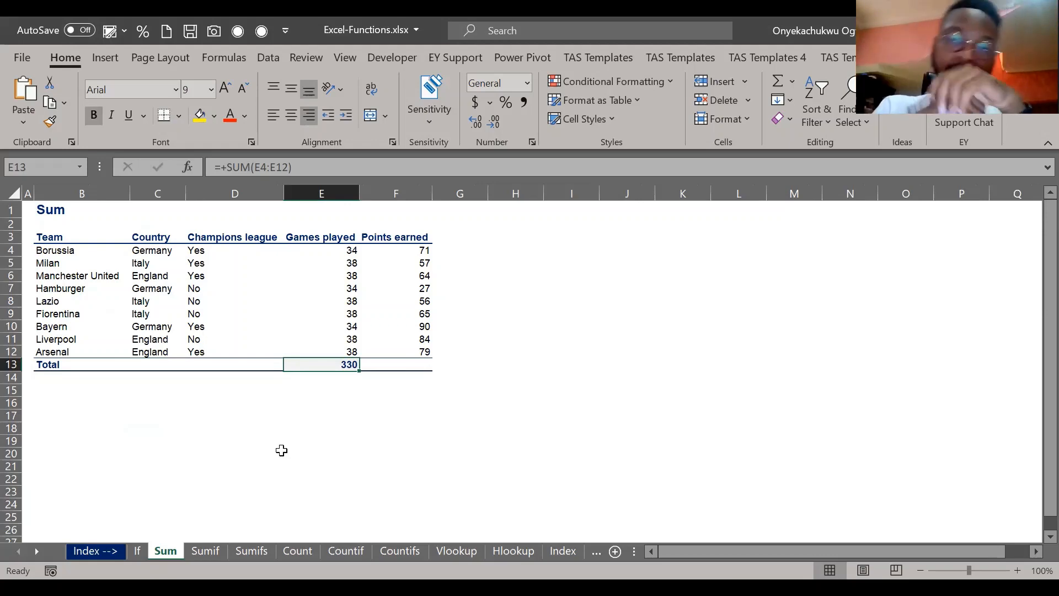
key(ctrl+Page_Up)
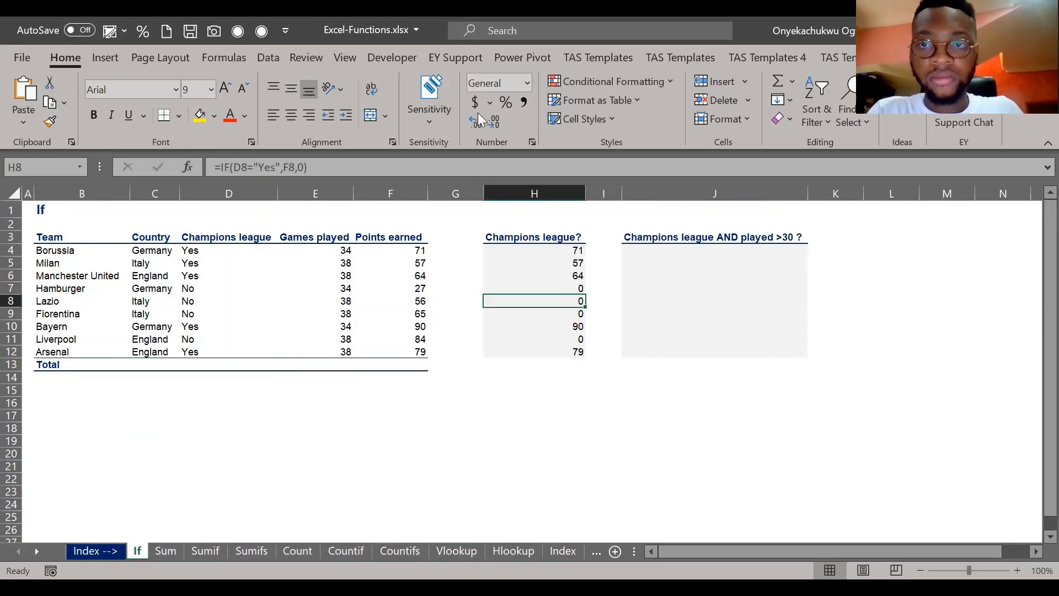
key(alt+Tab)
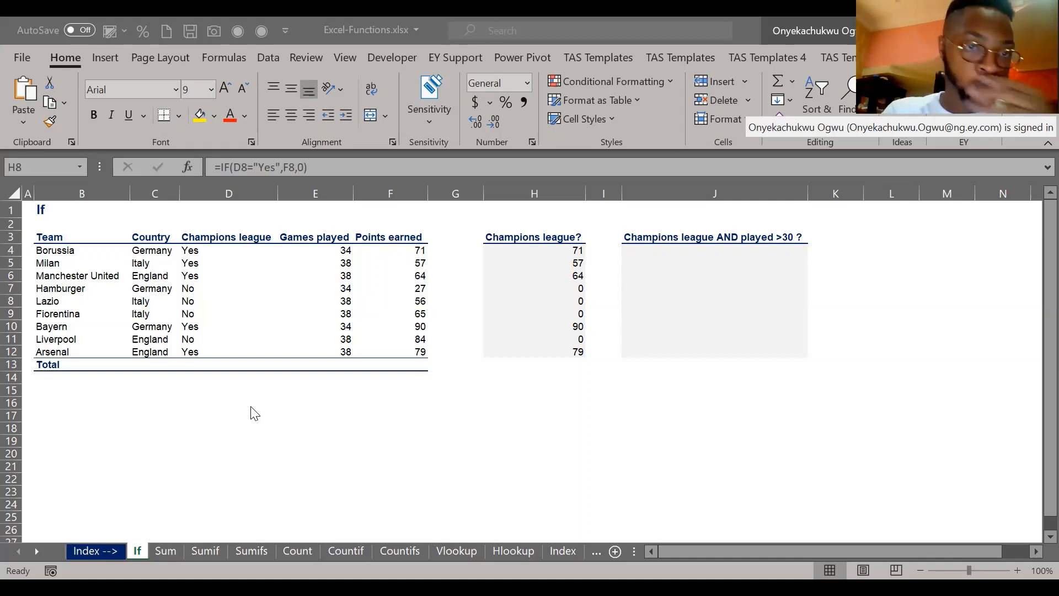
Step: Browse forward through the function worksheets from If to Choose
key(ctrl+Page_Down)
key(ctrl+Page_Down)
key(ctrl+Page_Down)
key(ctrl+Page_Down)
key(ctrl+Page_Down)
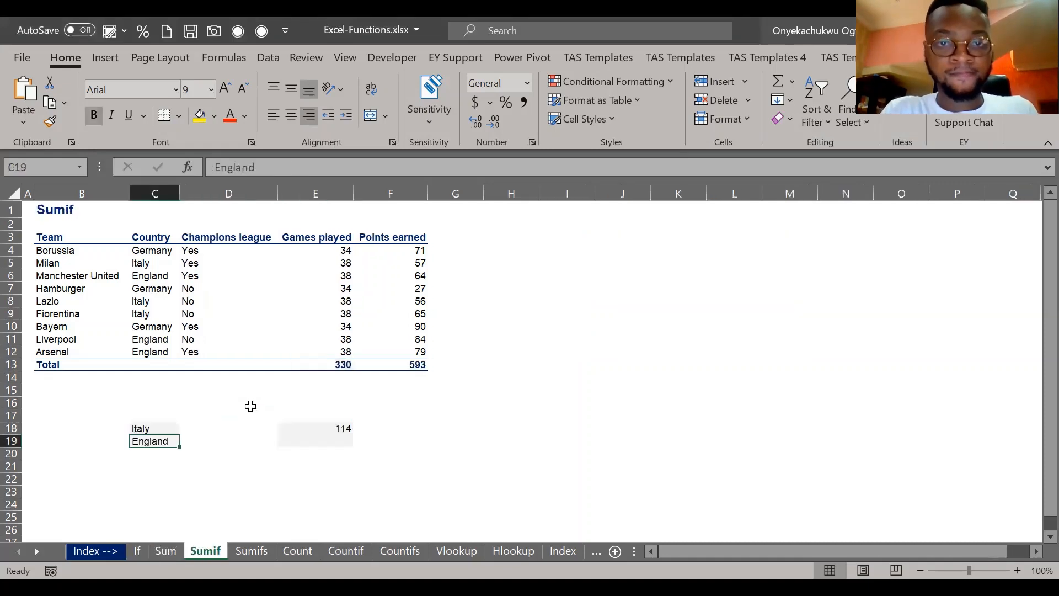
key(ctrl+Page_Down)
key(ctrl+Page_Down)
key(ctrl+Page_Down)
key(ctrl+Page_Down)
key(ctrl+Page_Down)
key(ctrl+Page_Down)
key(ctrl+Page_Down)
key(ctrl+Page_Down)
key(ctrl+Page_Down)
key(ctrl+Page_Down)
key(ctrl+Page_Down)
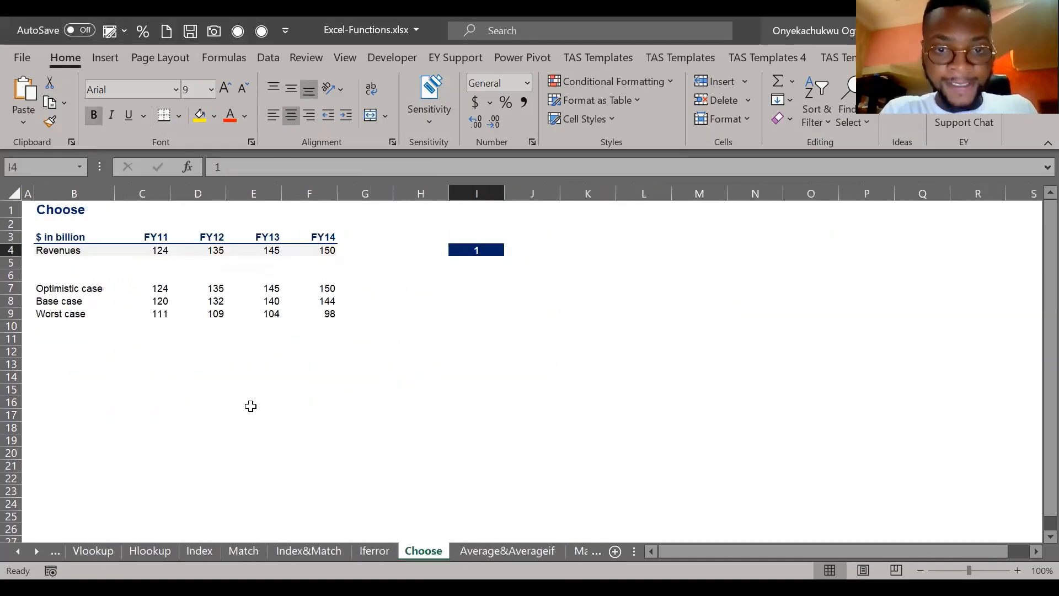
Step: Look over the further function worksheets up to Left, right, mid, and return to the If sheet
key(ctrl+Page_Up)
key(ctrl+Page_Up)
key(ctrl+Page_Up)
key(ctrl+Page_Up)
key(ctrl+Page_Up)
key(ctrl+Page_Up)
key(ctrl+Page_Up)
key(ctrl+Page_Up)
key(ctrl+Page_Up)
key(ctrl+Page_Up)
key(ctrl+Page_Up)
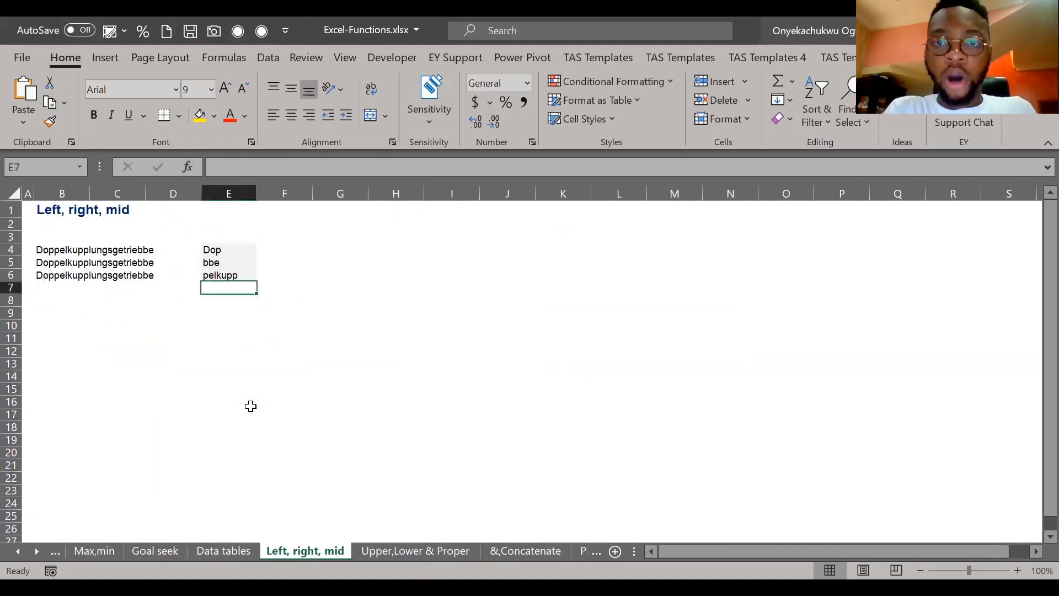
key(ctrl+Page_Up)
key(ctrl+Page_Up)
key(ctrl+Page_Up)
key(ctrl+Page_Up)
key(ctrl+Page_Up)
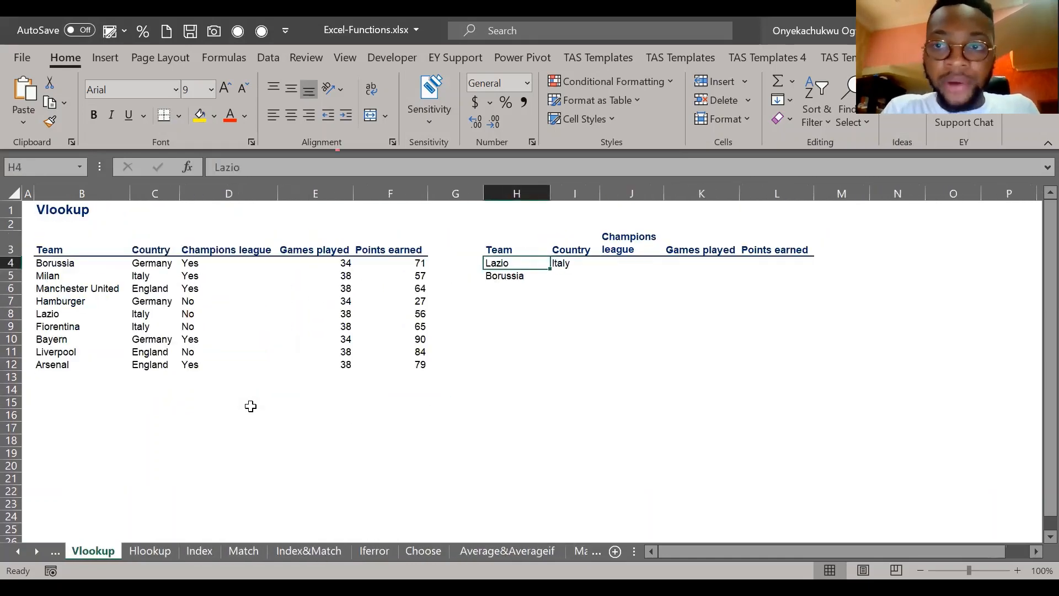
key(ctrl+Page_Up)
key(ctrl+Page_Up)
key(ctrl+Page_Up)
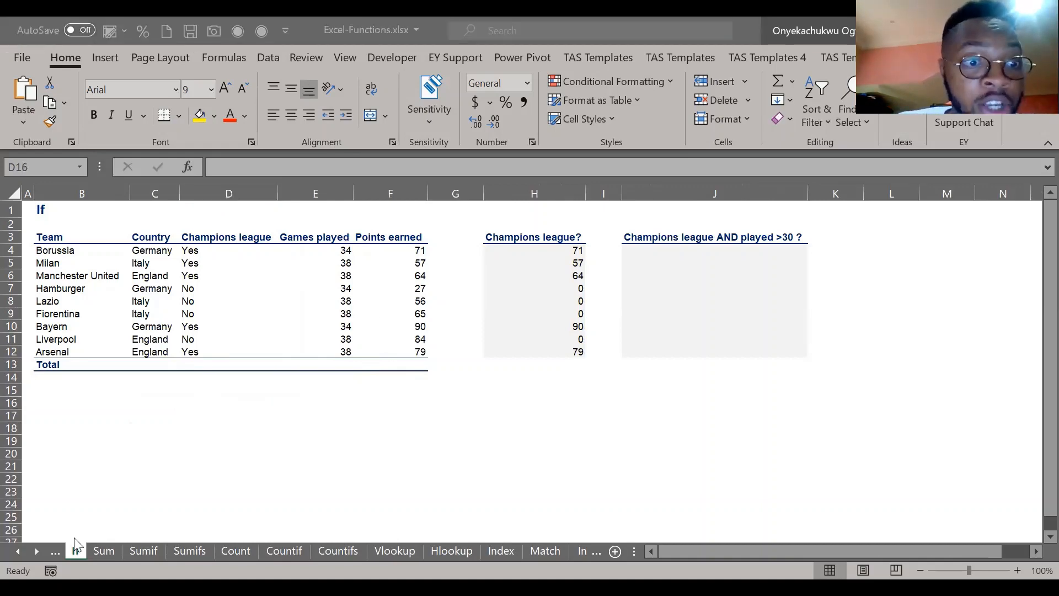
click(76, 549)
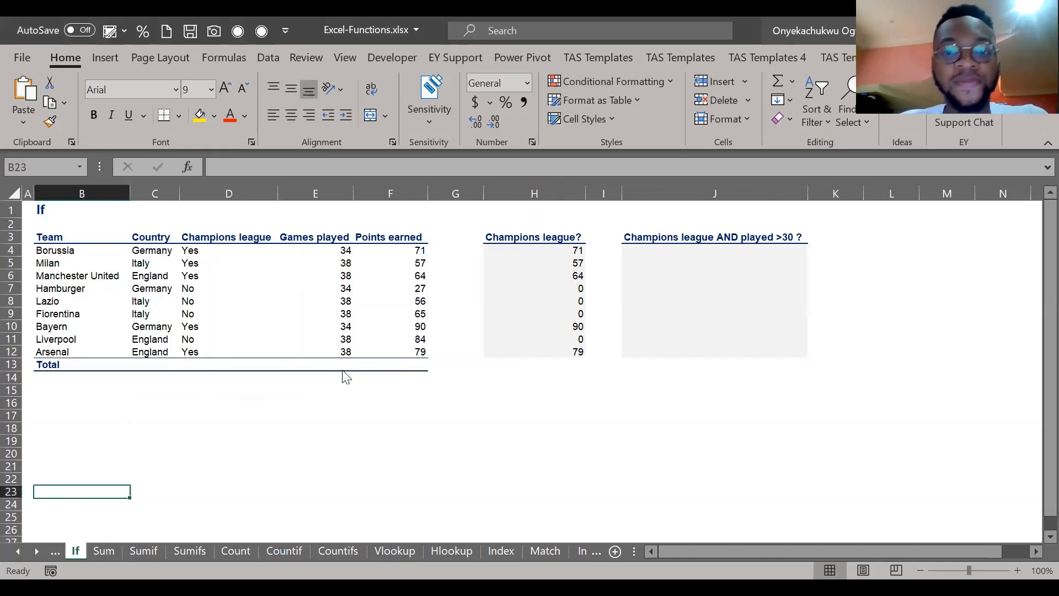
key(alt+Tab)
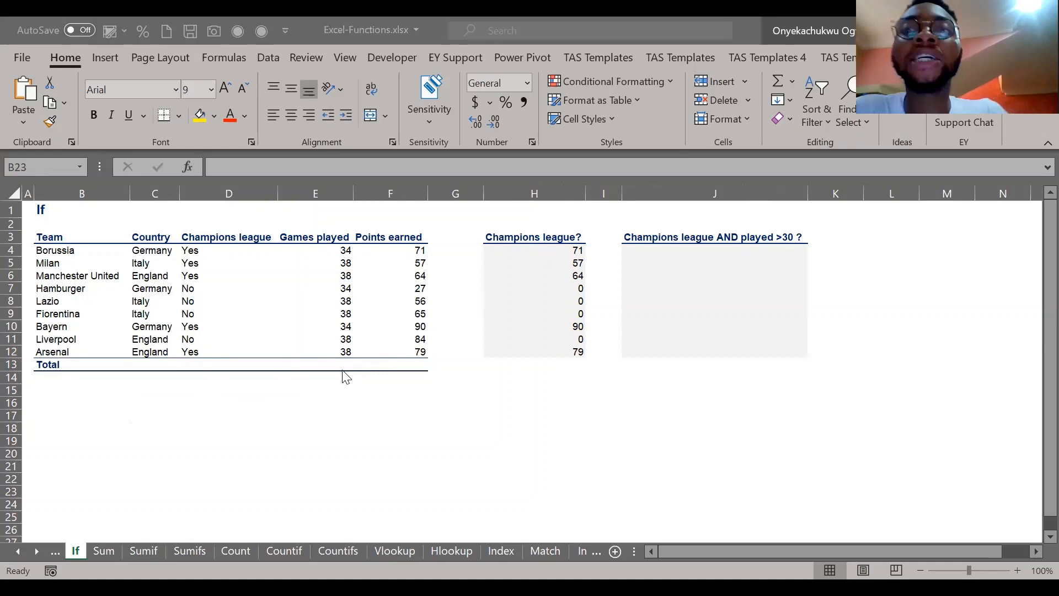
key(alt+Tab)
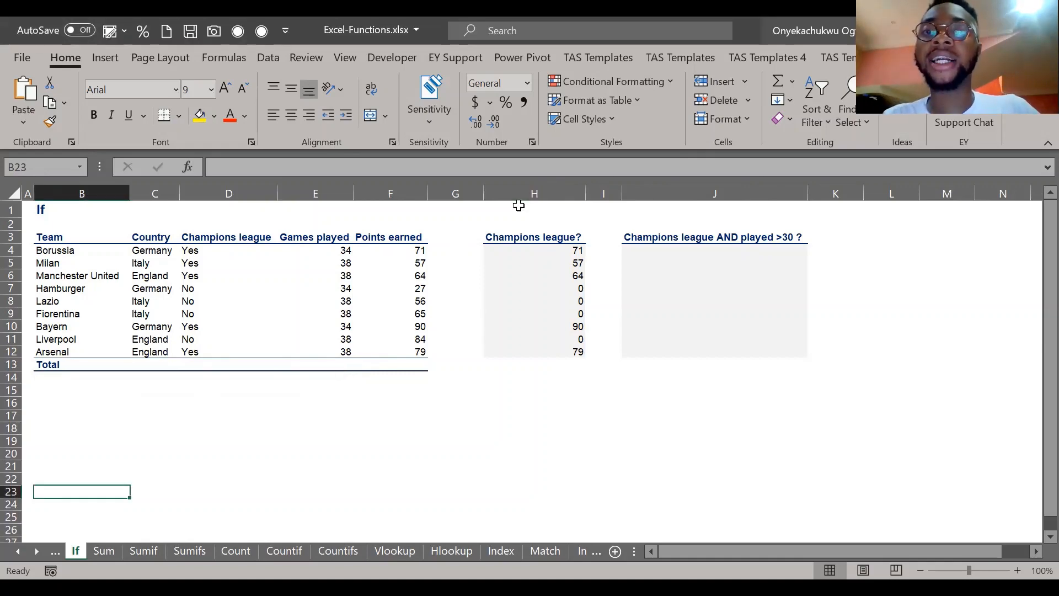
click(753, 78)
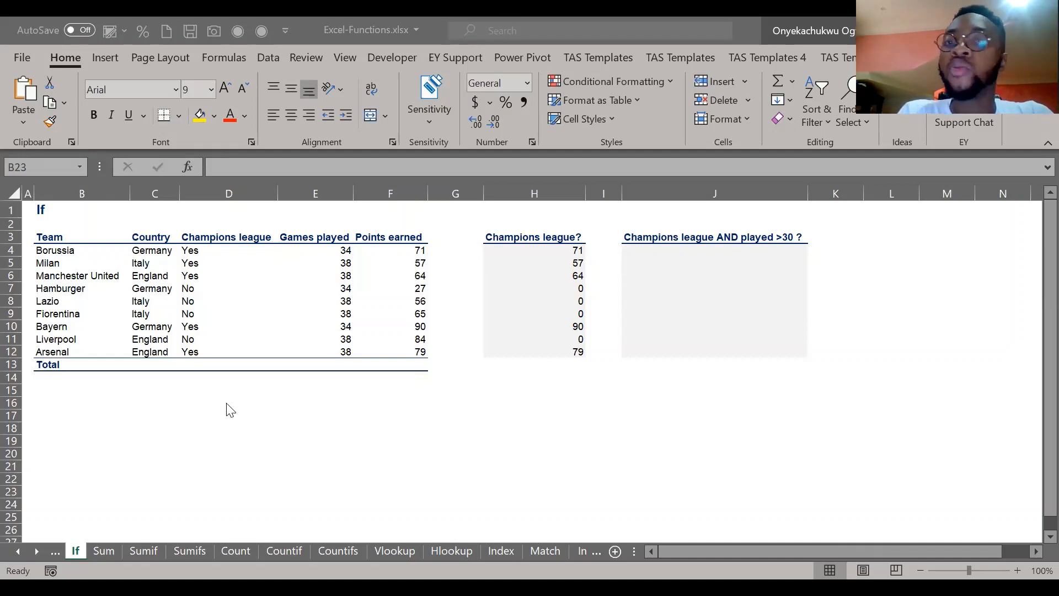
Step: Go to the Index sheet of the Excel-Functions workbook and look over its list of function worksheets
click(368, 298)
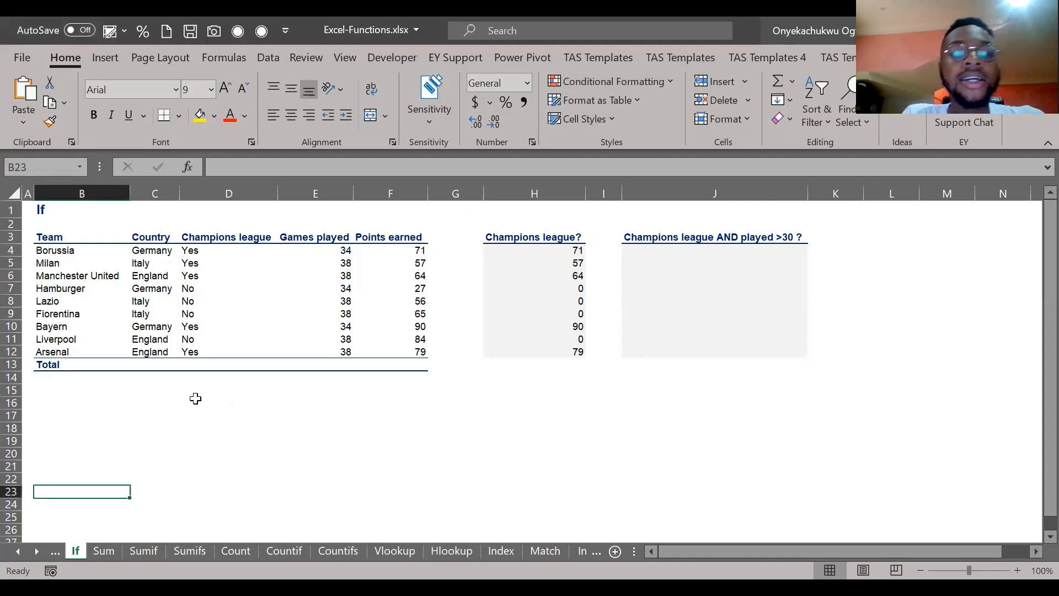
key(ctrl+Page_Up)
scroll(439, 369, down, 4)
scroll(412, 355, up, 4)
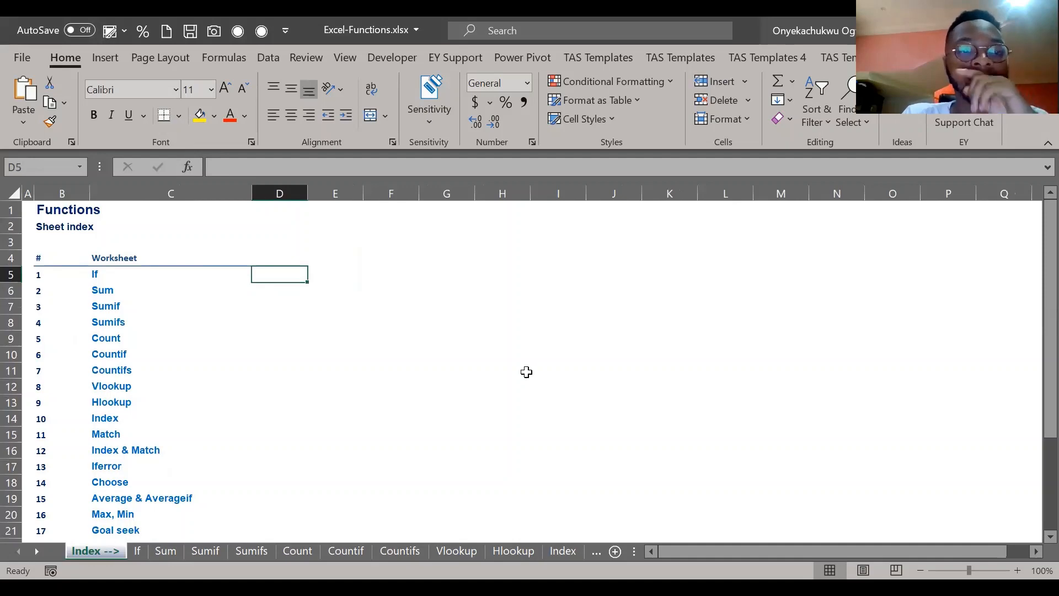
scroll(511, 355, down, 4)
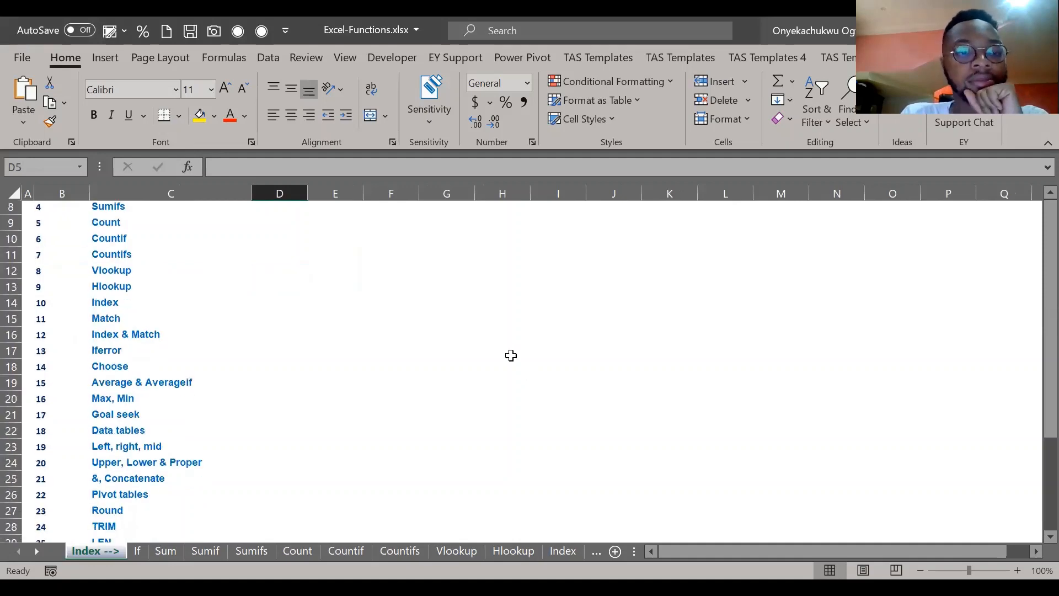
scroll(512, 355, up, 4)
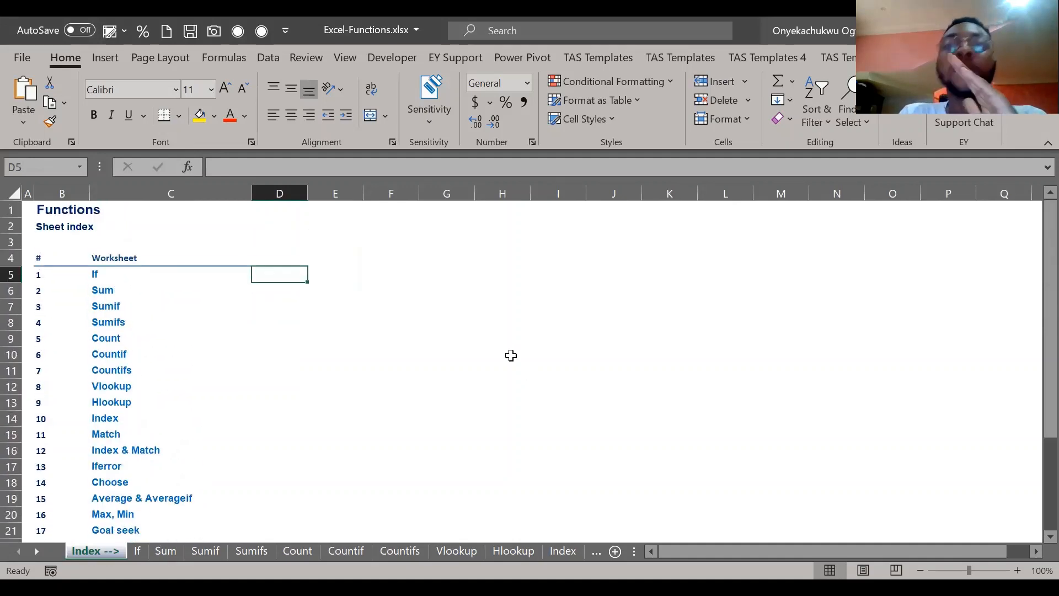
scroll(511, 355, down, 1)
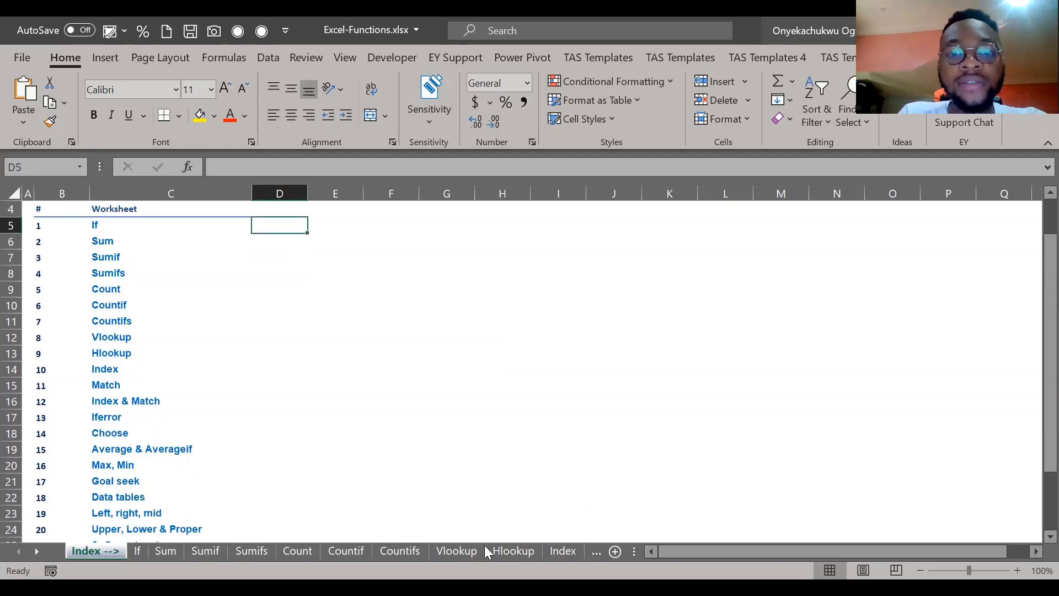
Step: Review the sheet index from the If entry down to the final LEN entry
click(513, 444)
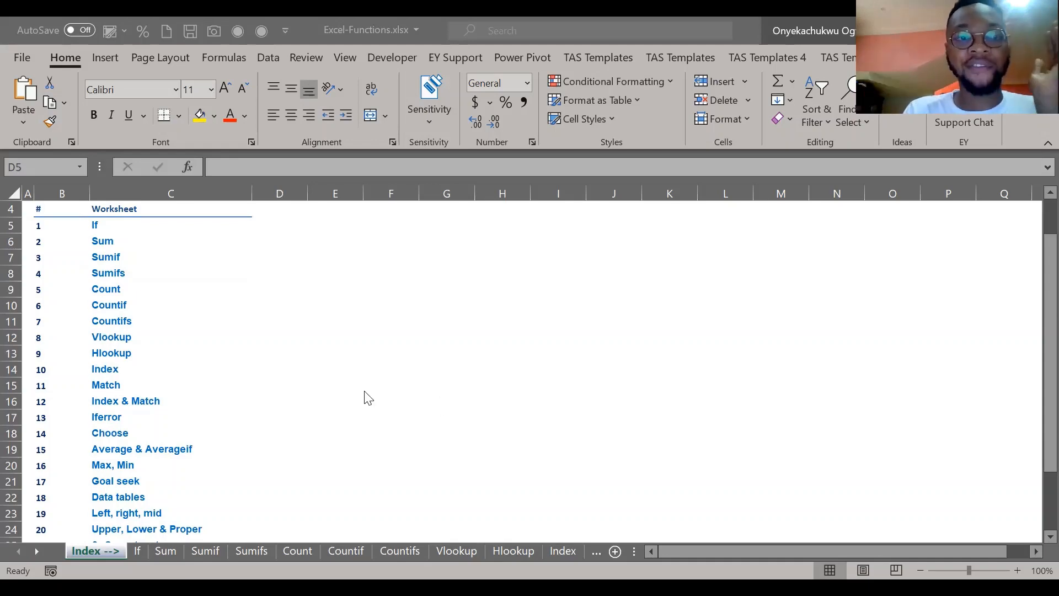
scroll(368, 397, down, 5)
scroll(368, 399, up, 4)
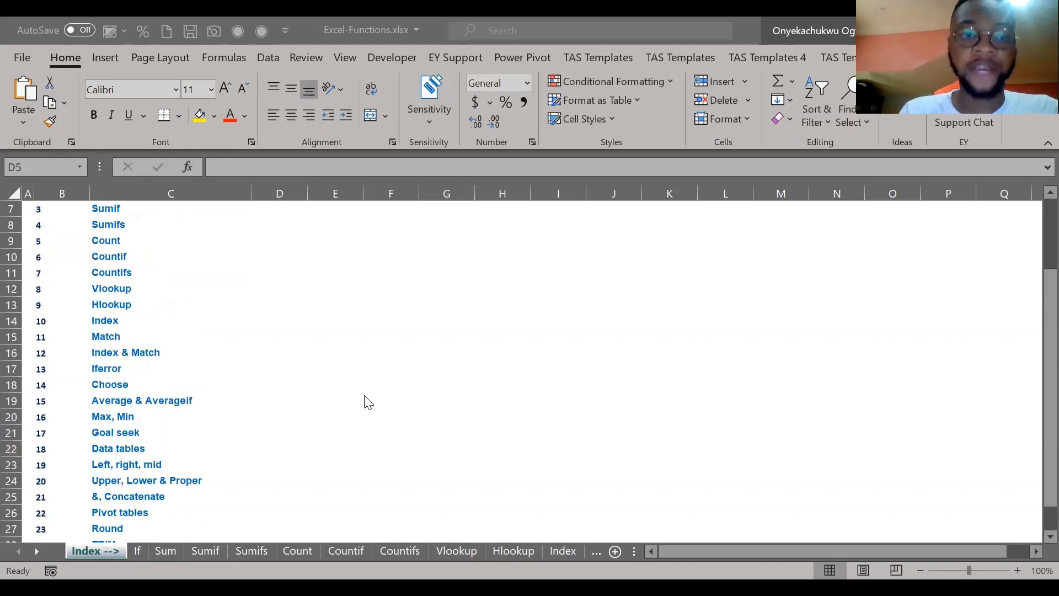
scroll(368, 402, up, 2)
scroll(368, 402, down, 4)
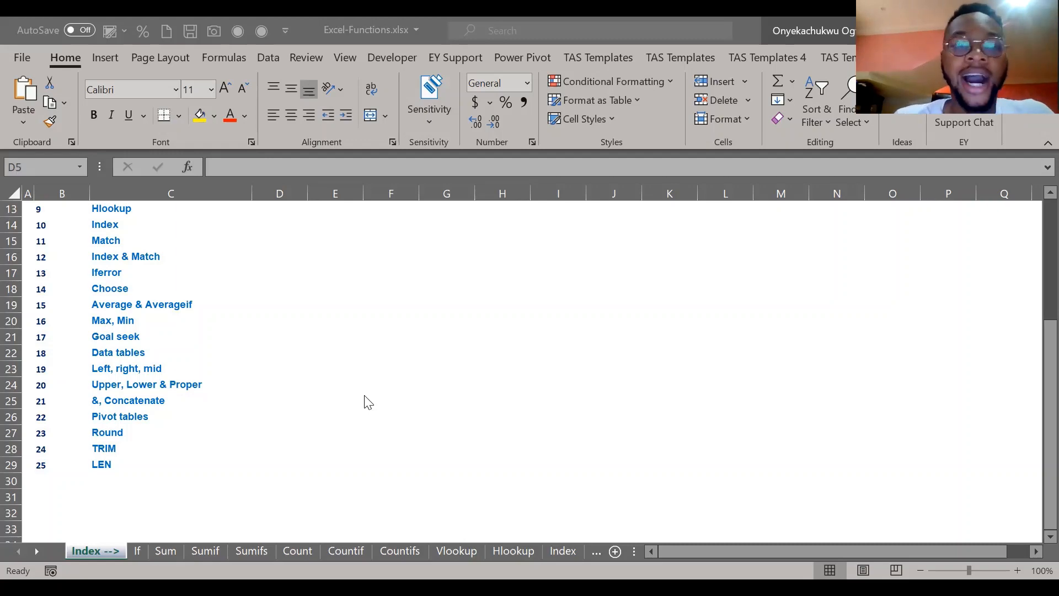
scroll(360, 337, up, 4)
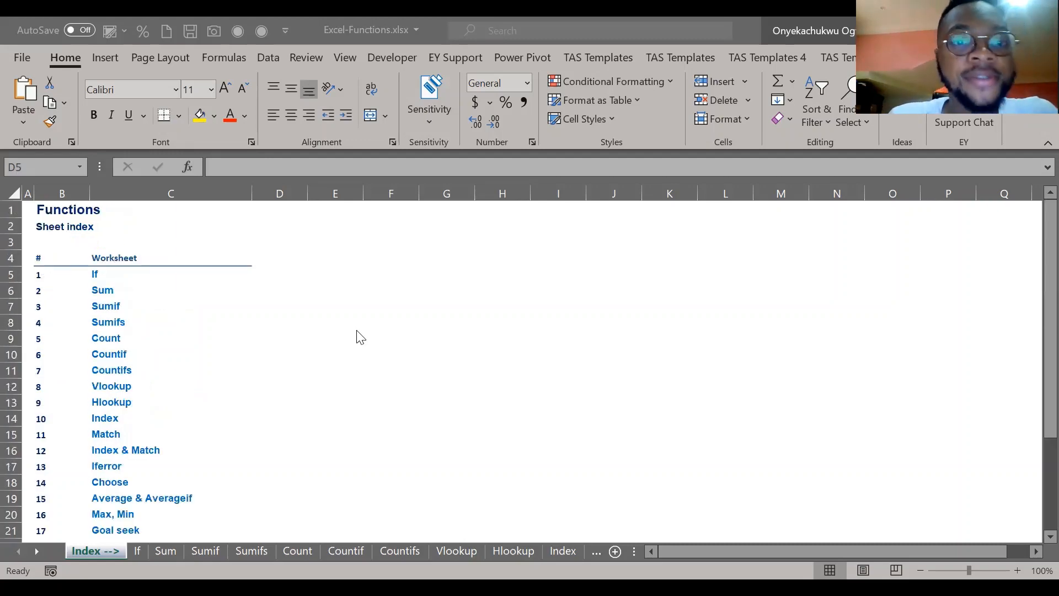
click(397, 317)
scroll(397, 316, down, 5)
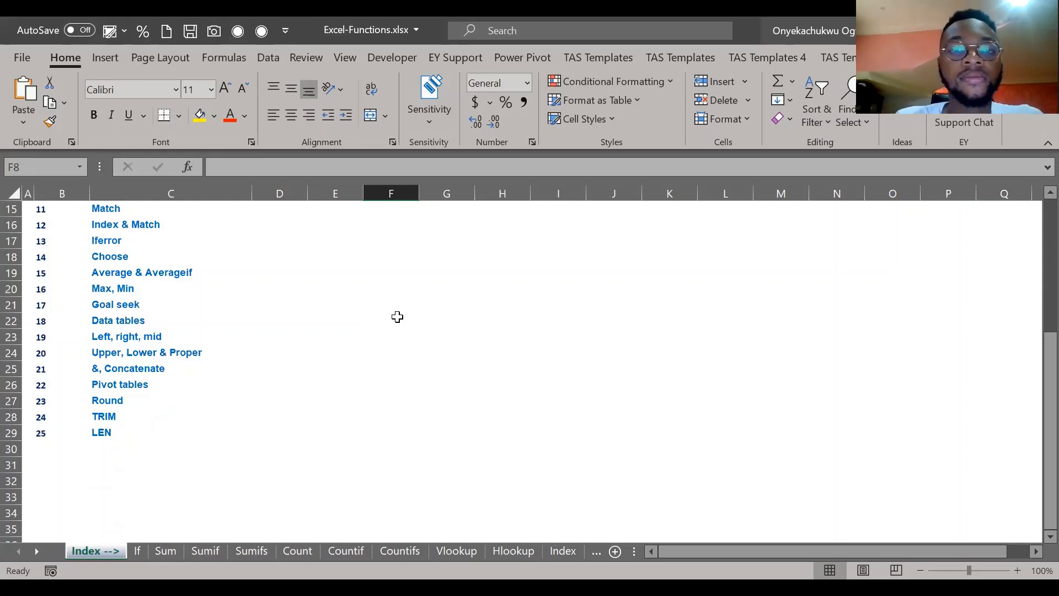
key(alt+Tab)
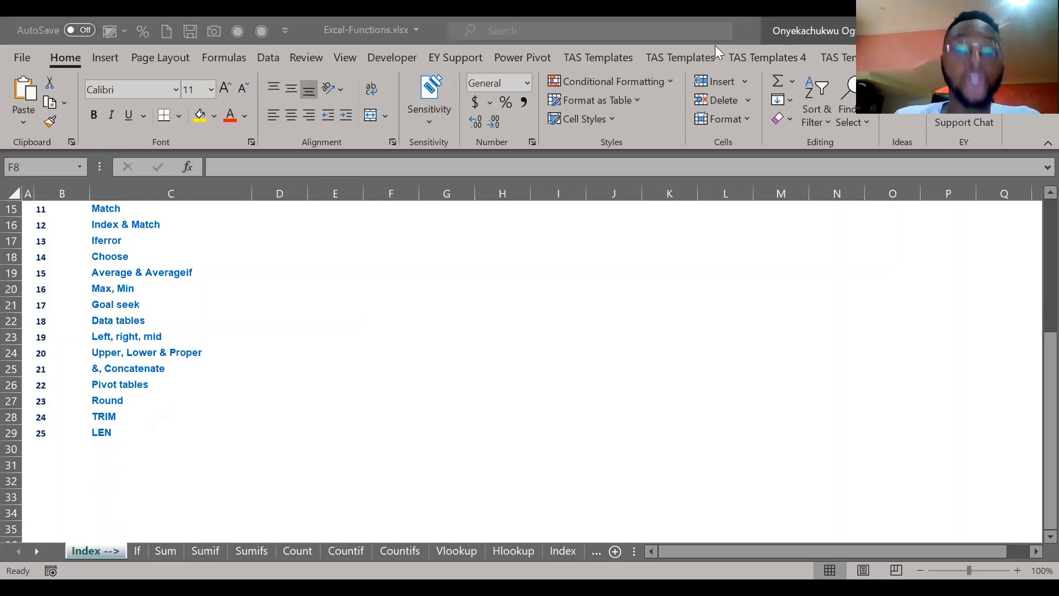
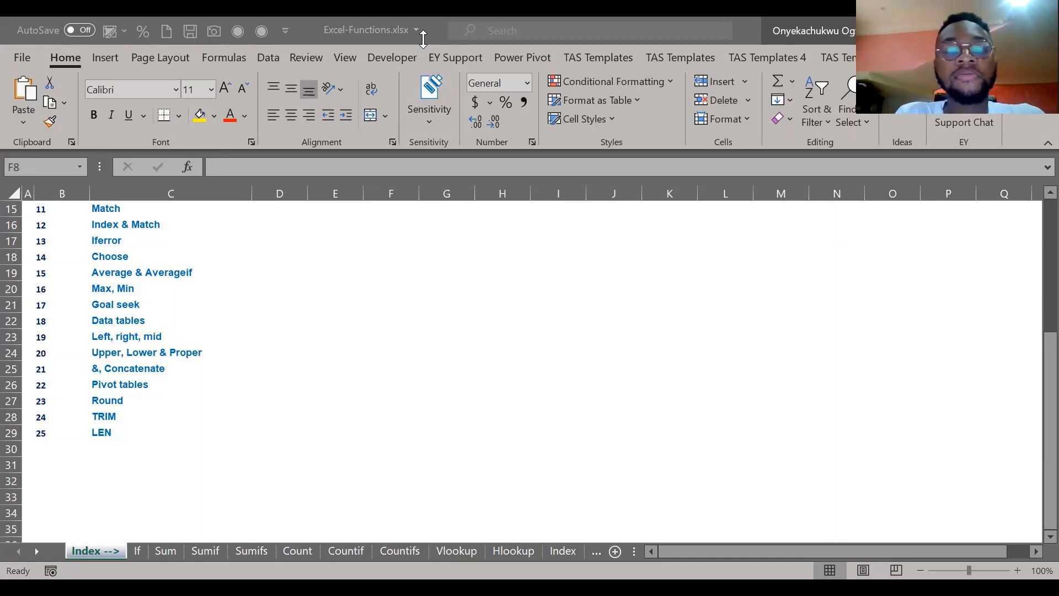
Step: Follow the Sum link in the sheet index, view the If sheet and return to the Index sheet
key(F2)
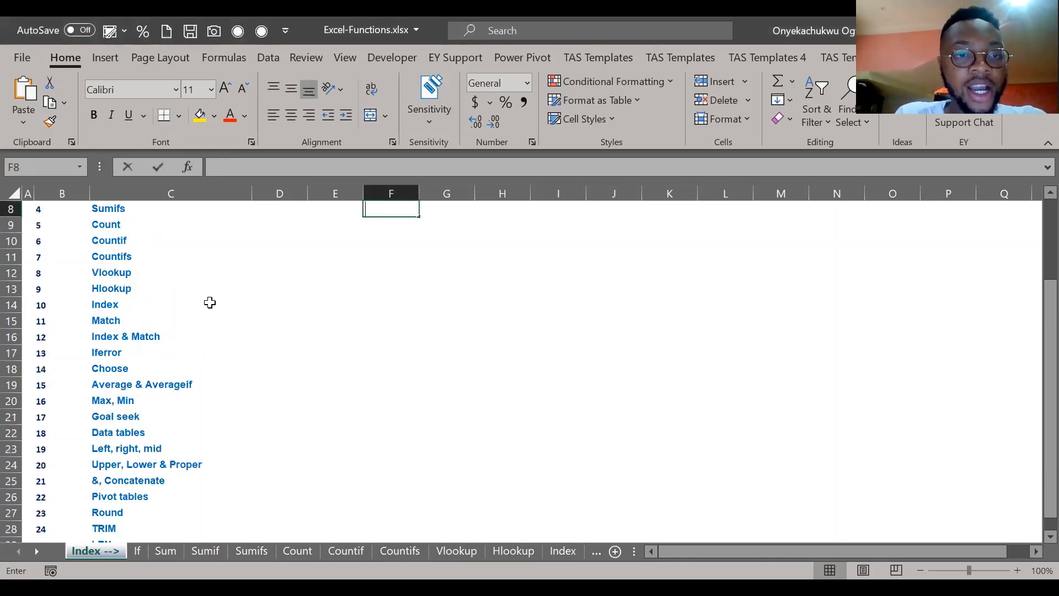
scroll(161, 295, up, 3)
click(140, 289)
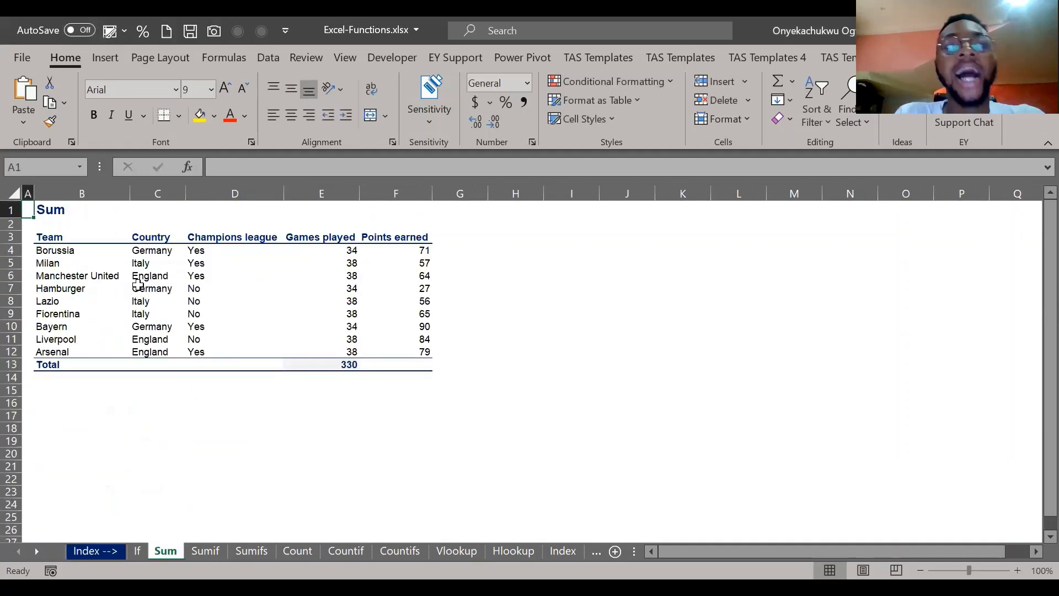
key(ctrl+Page_Up)
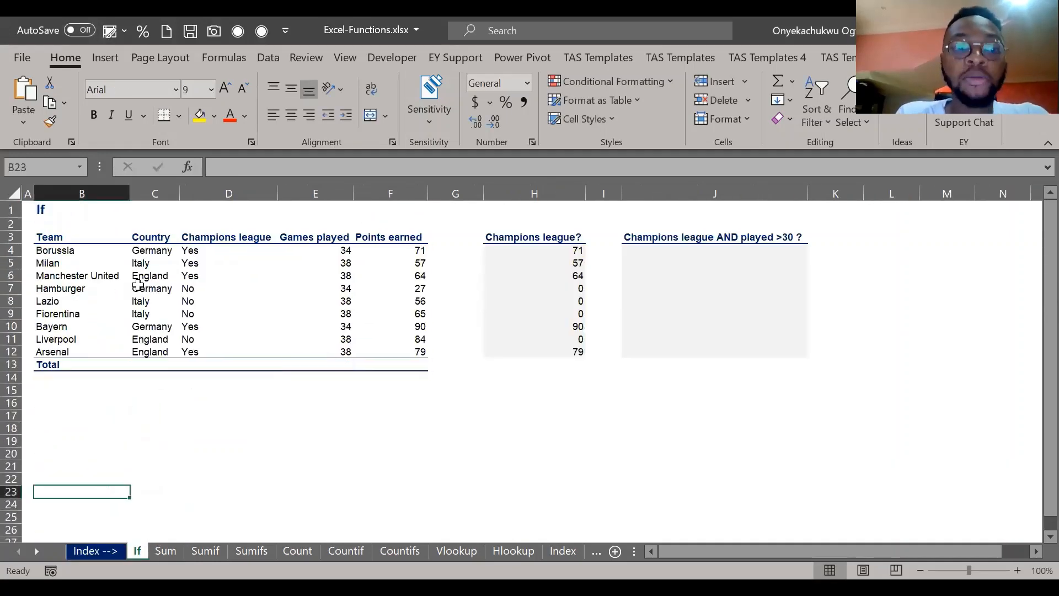
key(Left)
key(ctrl+Page_Down)
key(ctrl+Page_Up)
key(ctrl+Page_Up)
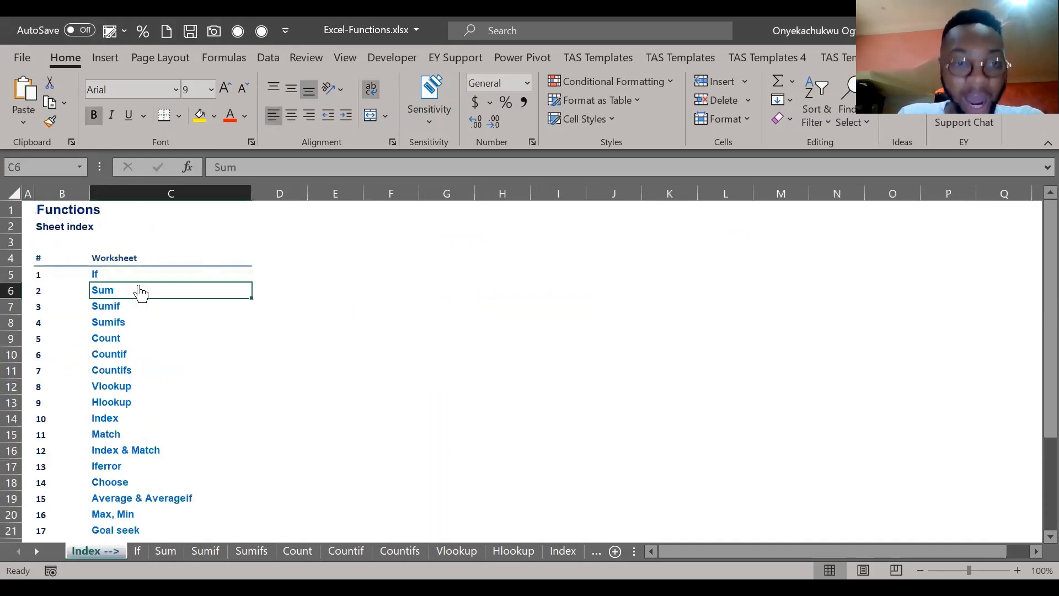
Step: Fill the If, Sum, Sumif and Sumifs entries in the sheet index with yellow
key(Up)
key(shift+Down)
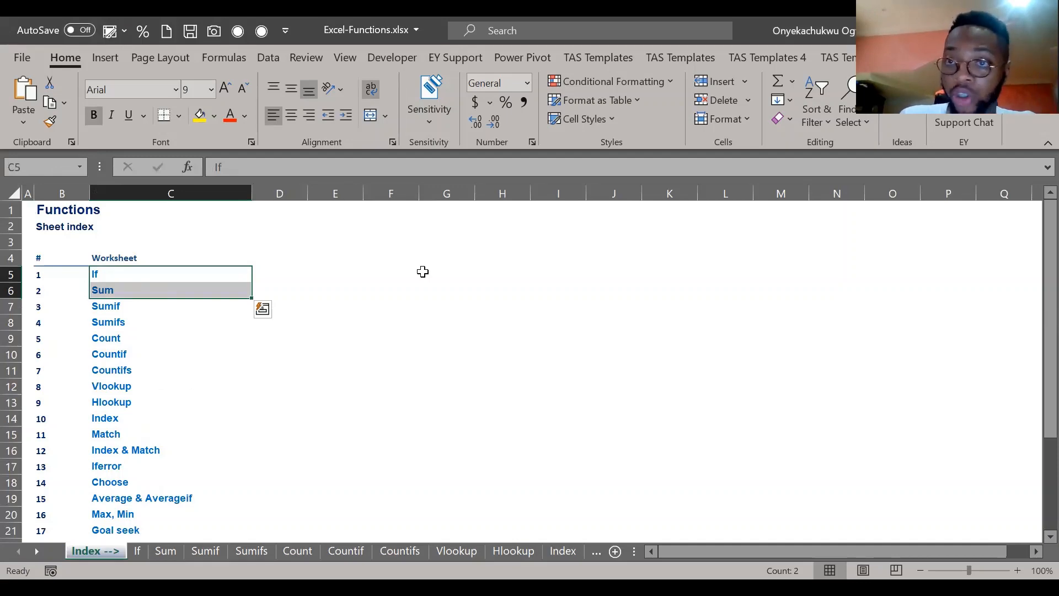
key(Right)
key(Right)
key(Left)
key(Left)
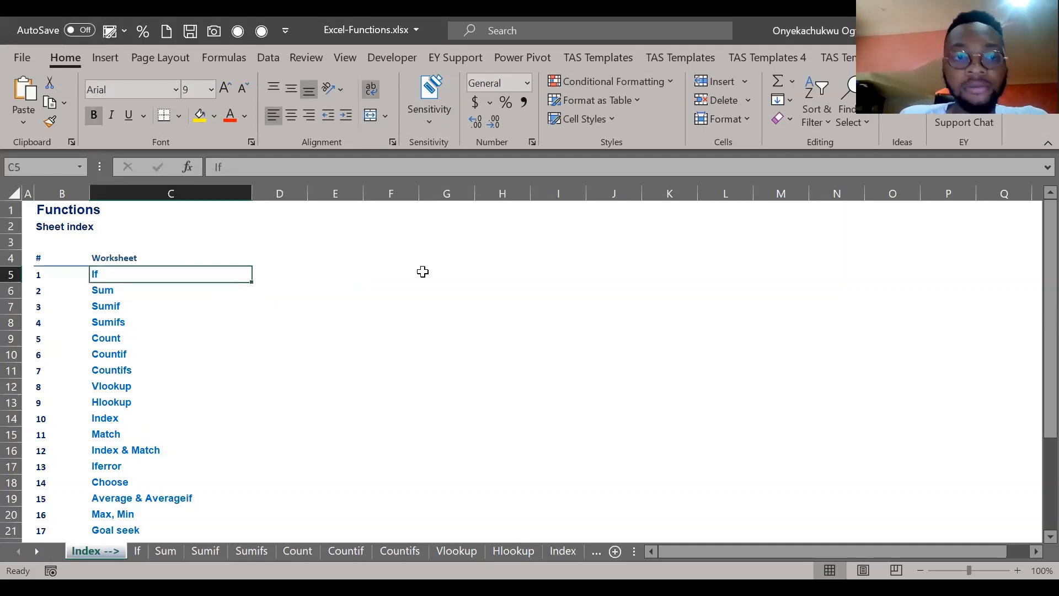
key(shift+Down)
key(shift+Down)
key(shift+Down)
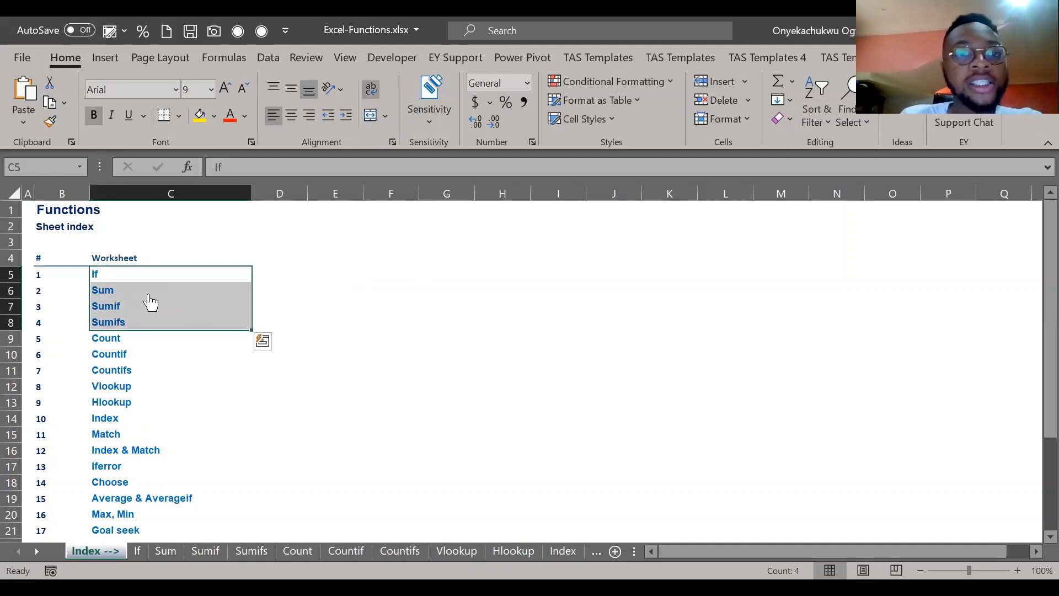
click(199, 117)
Step: Fill the Hlookup entry in the sheet index with yellow
key(Down)
key(Down)
key(Down)
key(Down)
key(Down)
key(Down)
key(Down)
key(Down)
key(Down)
key(Up)
click(196, 124)
Step: Highlight the Pivot tables entry in the sheet index with the yellow fill
key(Down)
key(Down)
key(Down)
key(Down)
key(Up)
key(Up)
key(Up)
key(Down)
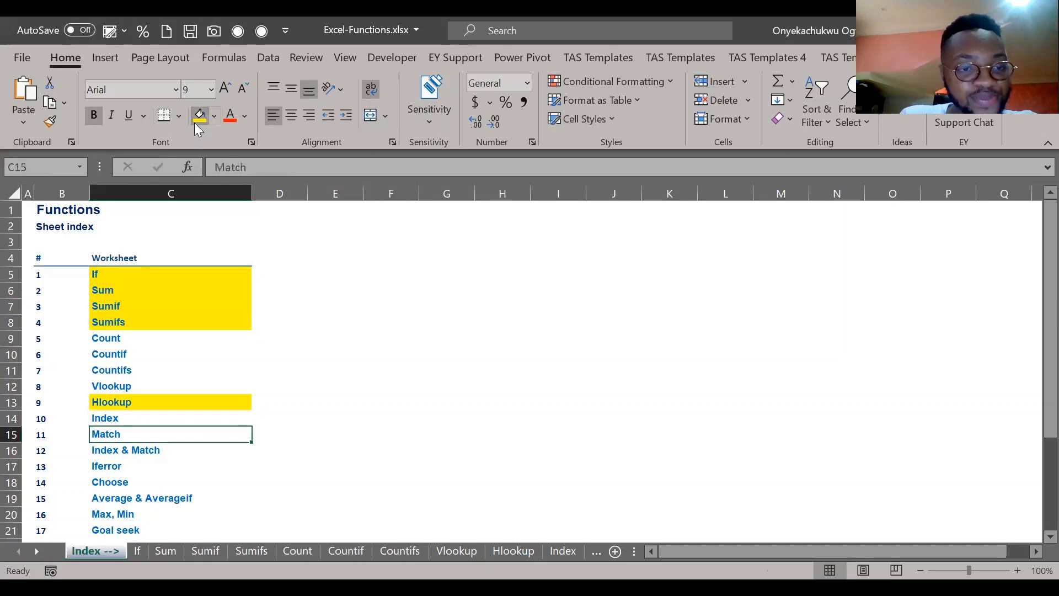
key(Down)
key(Down)
key(Down)
key(Down)
key(Down)
key(Down)
key(Down)
key(Down)
key(Down)
key(Down)
key(Up)
key(Down)
key(Down)
key(Down)
key(Up)
click(196, 125)
Step: Highlight the Data tables entry in the sheet index with the yellow fill
key(Down)
key(Down)
key(Down)
key(Up)
key(Up)
key(Up)
key(Up)
key(Up)
key(Up)
key(Up)
key(Up)
key(Down)
click(196, 125)
Step: Apply the yellow fill to the Index & Match entry in the sheet index
key(Down)
key(Down)
key(Down)
key(Down)
key(Down)
key(Down)
key(Down)
key(Down)
key(Down)
key(Down)
key(Up)
key(Up)
key(Up)
key(Up)
key(Up)
key(Up)
key(Up)
key(Up)
key(Up)
key(Up)
key(Up)
key(Up)
key(Up)
key(Up)
key(Up)
key(Up)
key(Up)
key(Up)
key(Down)
key(Down)
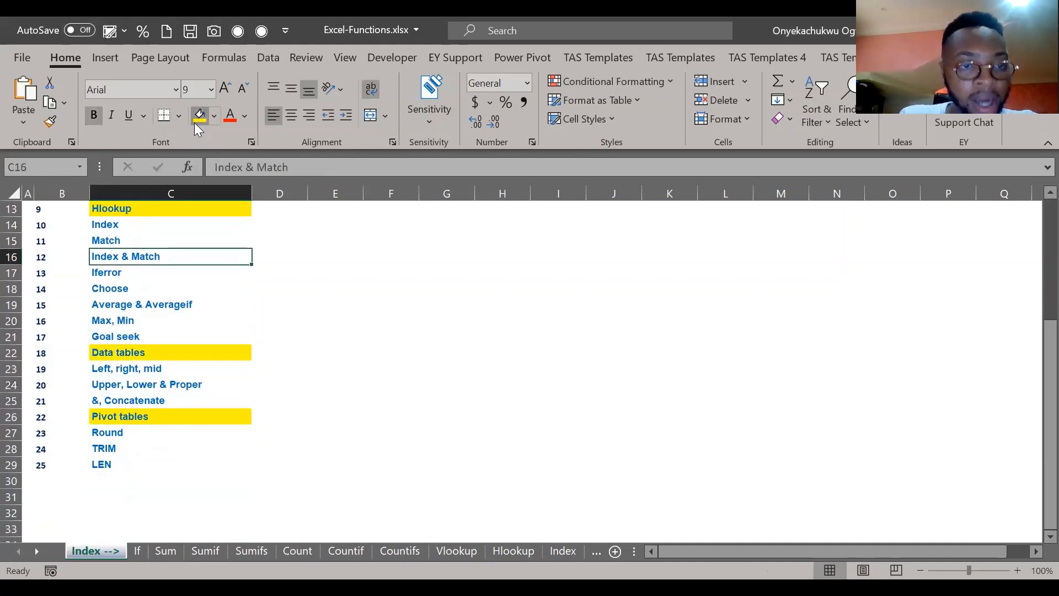
click(198, 115)
Step: Look through the sheet index again and fill the Vlookup entry with yellow
key(Up)
key(Up)
key(Up)
key(Up)
key(Up)
key(Up)
key(Up)
key(Up)
key(Up)
key(Up)
key(Up)
key(Up)
key(Up)
key(Up)
key(Up)
key(Down)
key(Down)
key(Down)
key(Down)
key(Down)
key(Down)
key(Down)
key(Down)
key(Down)
key(Down)
key(Down)
key(Down)
key(Down)
key(Down)
key(Down)
key(Down)
key(Down)
key(Down)
key(Down)
key(Down)
key(Down)
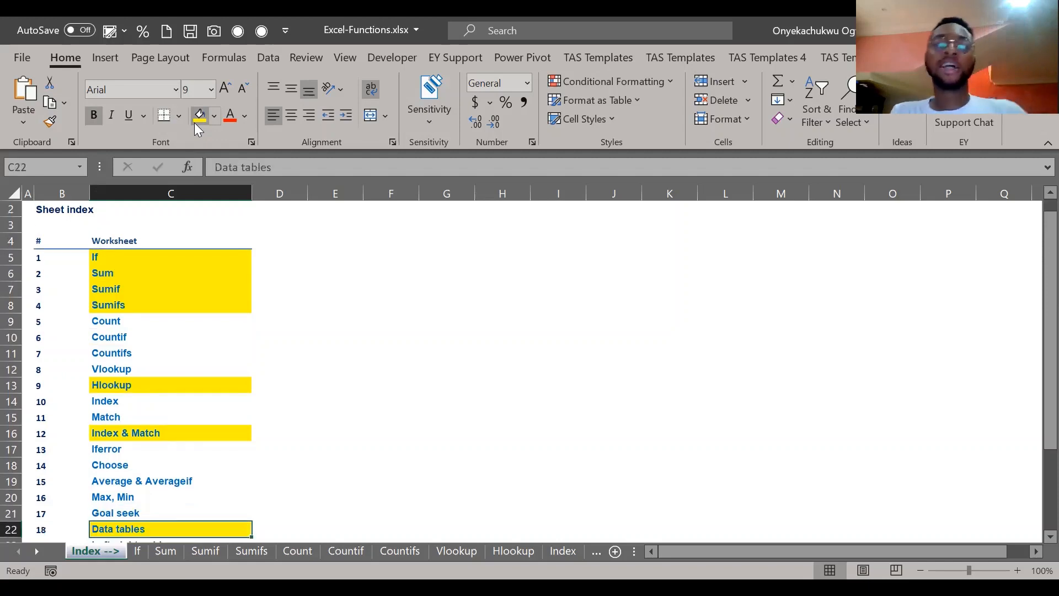
key(Up)
key(Up)
key(Up)
key(Up)
key(Up)
key(Up)
key(Up)
key(Up)
key(Up)
key(Up)
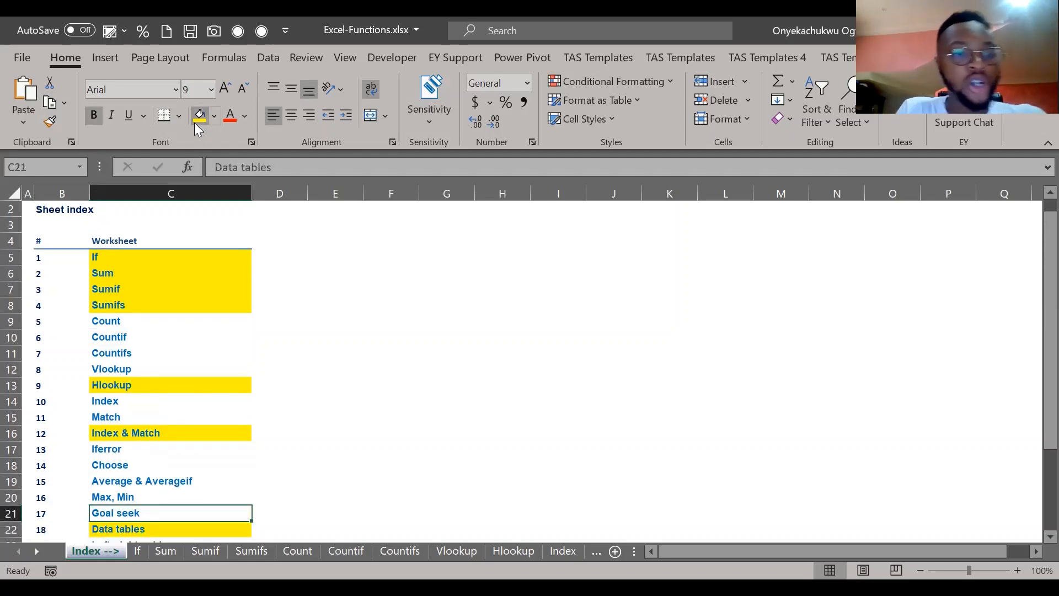
click(196, 125)
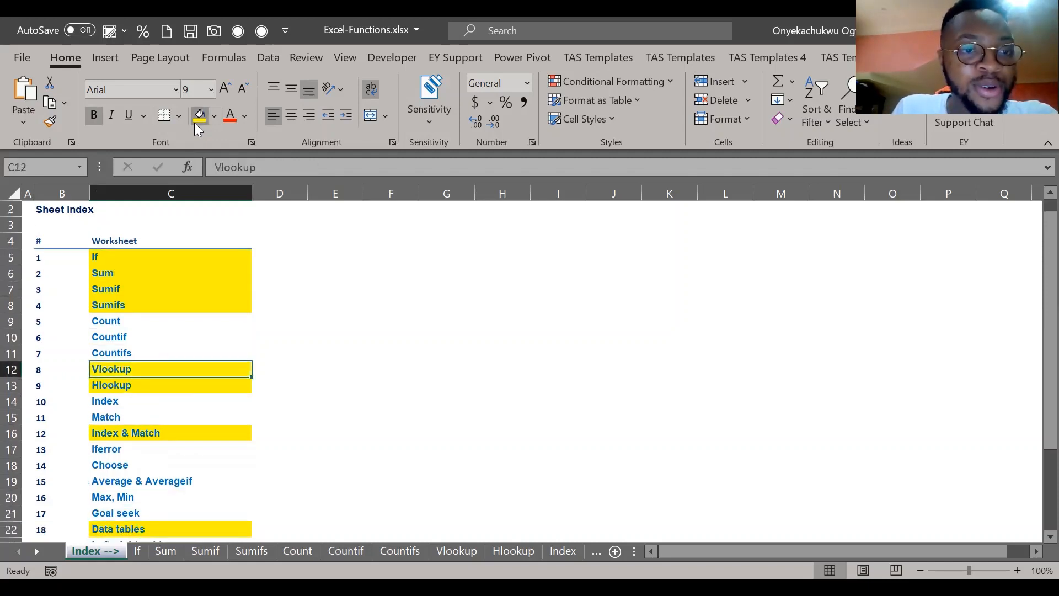
Step: Open the If worksheet through its entry in the sheet index
key(Down)
click(393, 316)
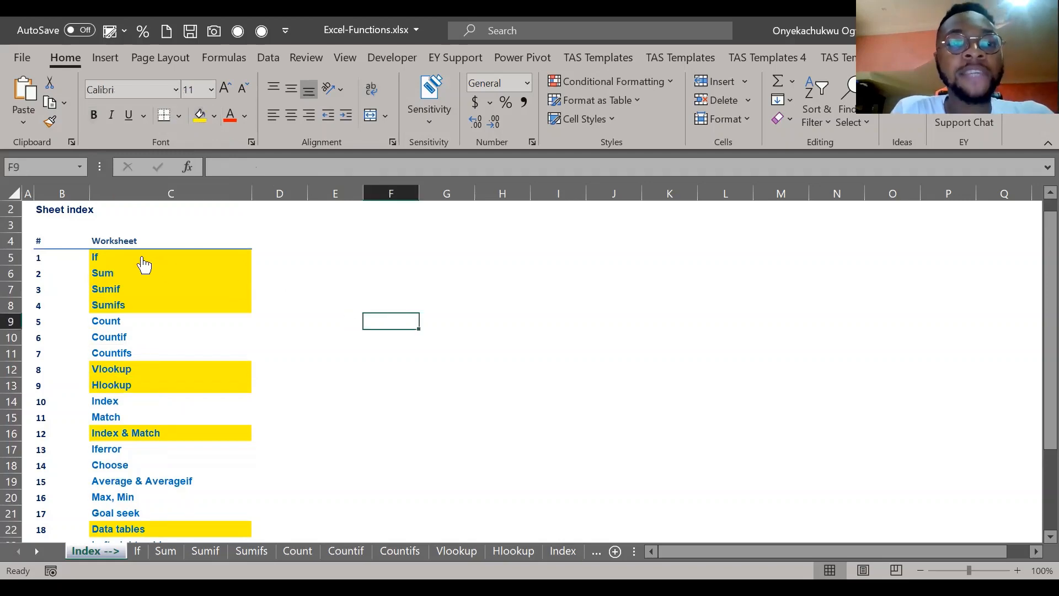
click(143, 260)
click(472, 402)
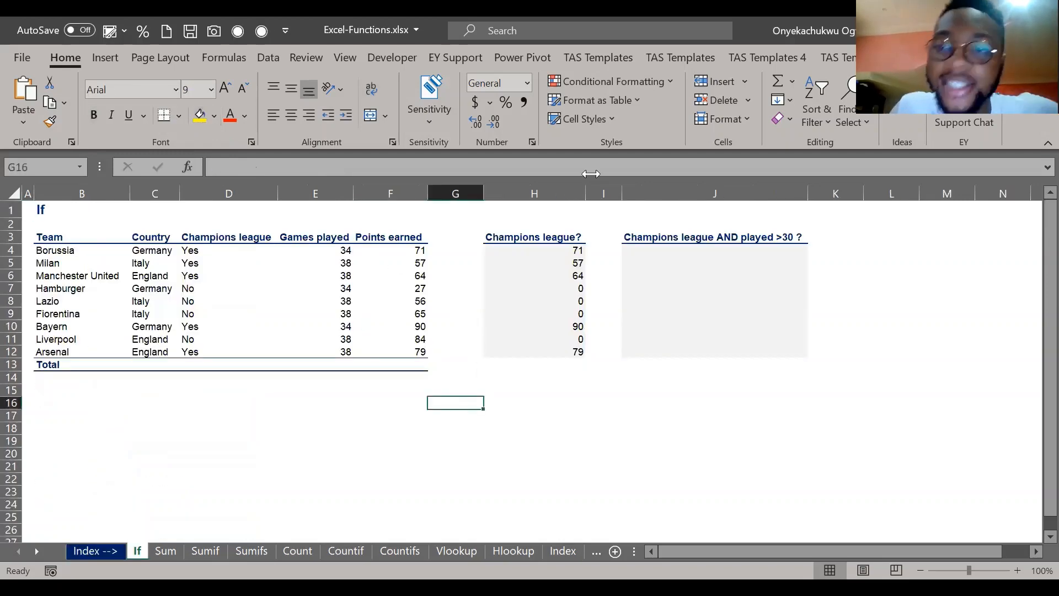
click(816, 42)
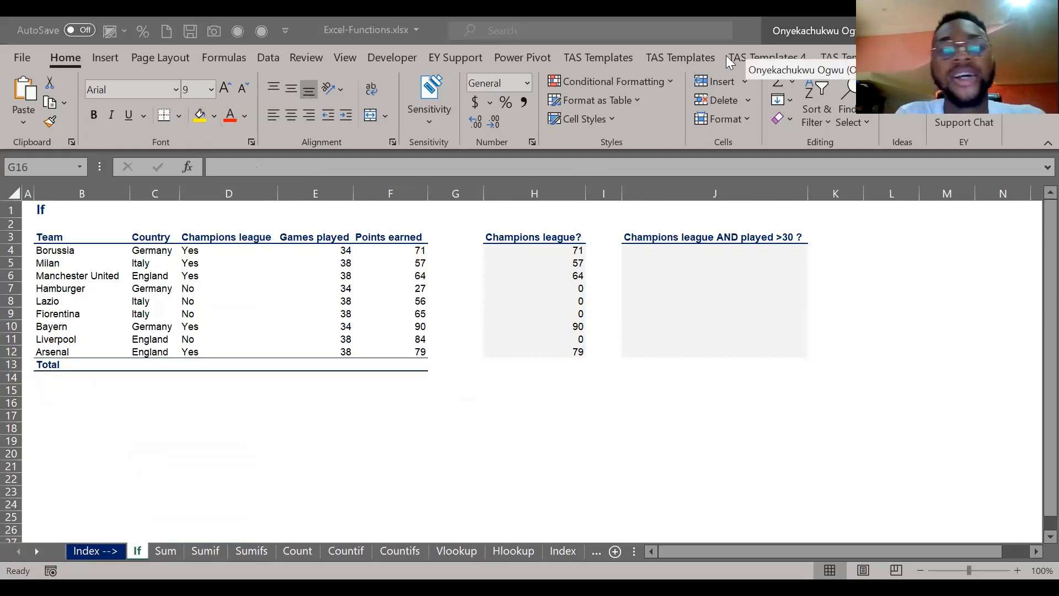
Step: Inspect the existing IF formula in cell H4 under the "Champions league?" header
click(548, 254)
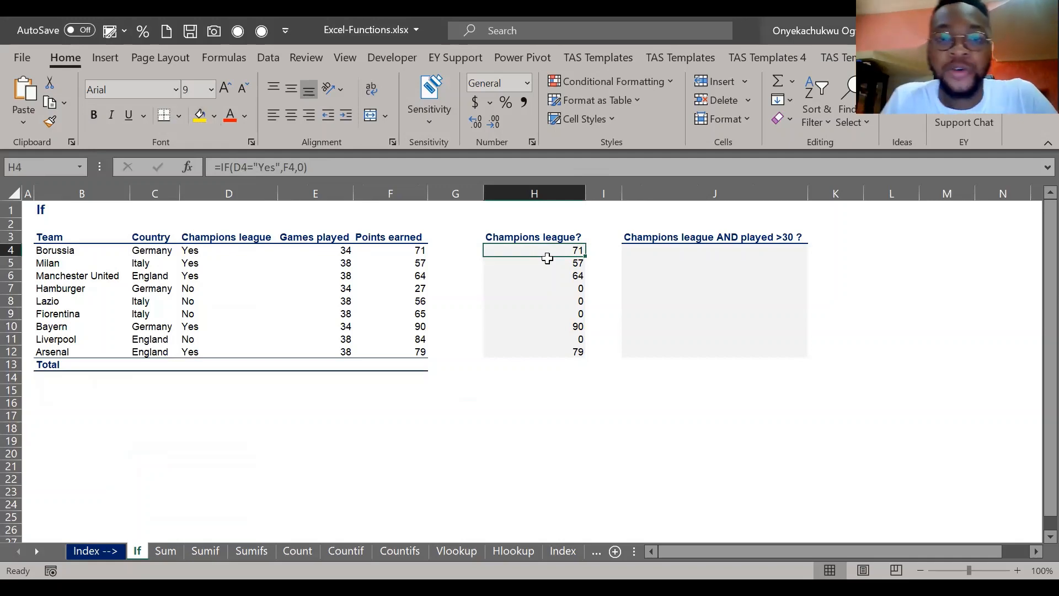
key(Right)
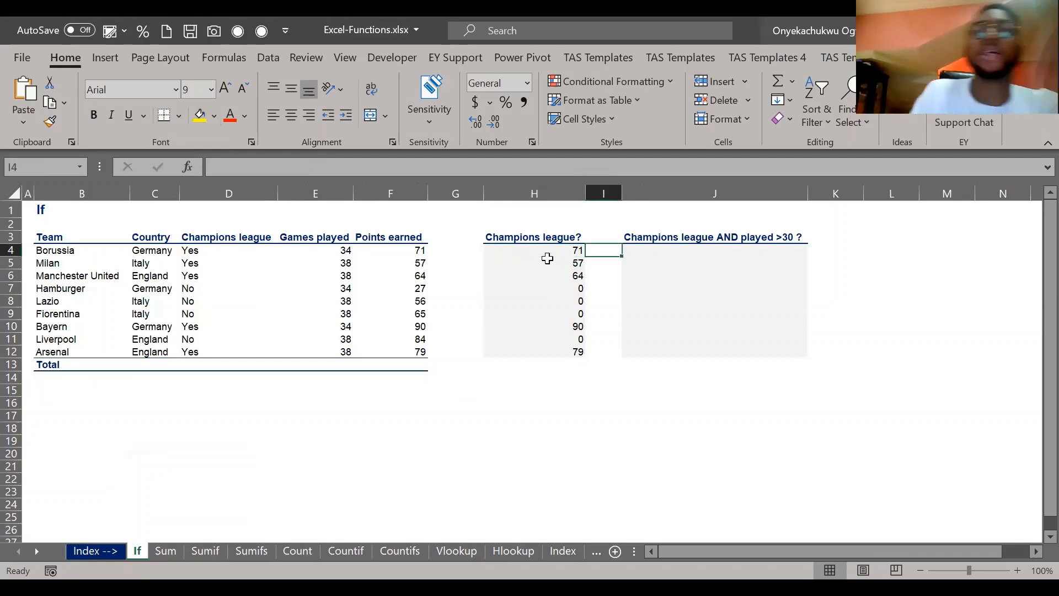
key(Left)
key(Up)
key(Down)
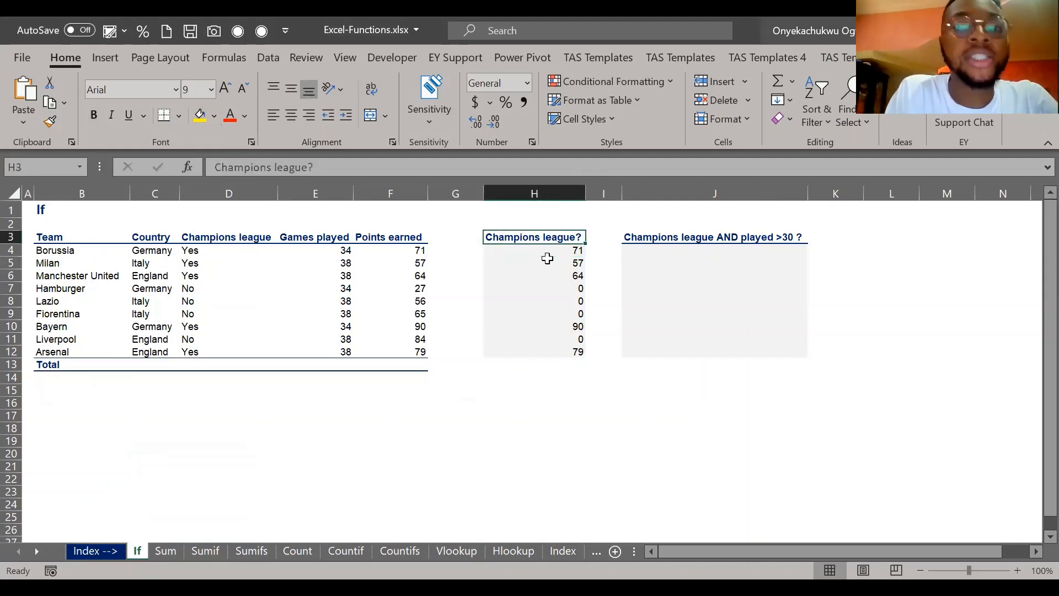
Step: Go through the Team and Country columns of the source table on the If sheet
key(Left)
key(Left)
key(Left)
key(Left)
key(Left)
key(Left)
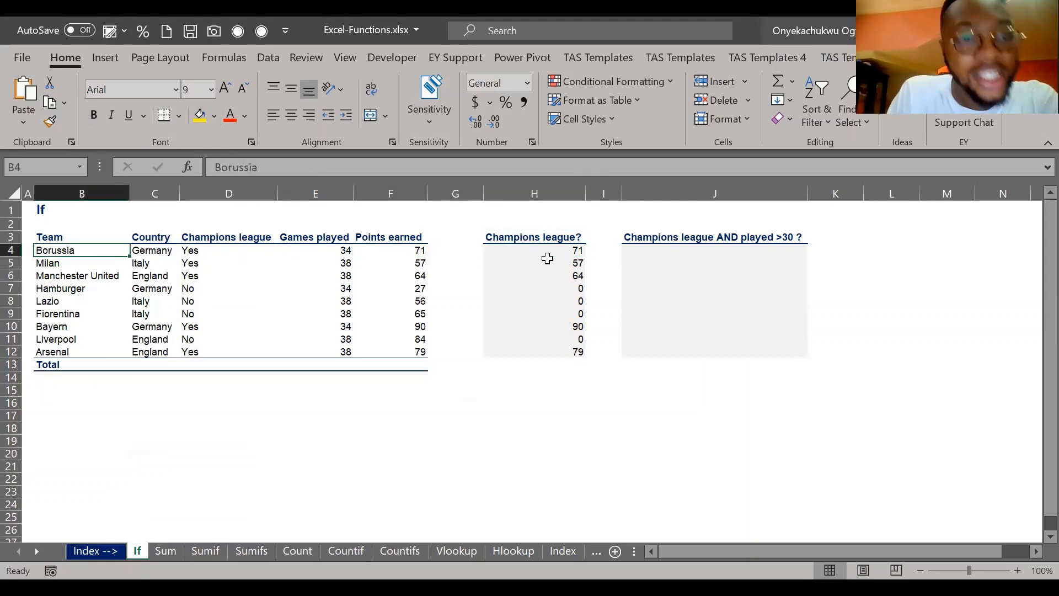
key(Up)
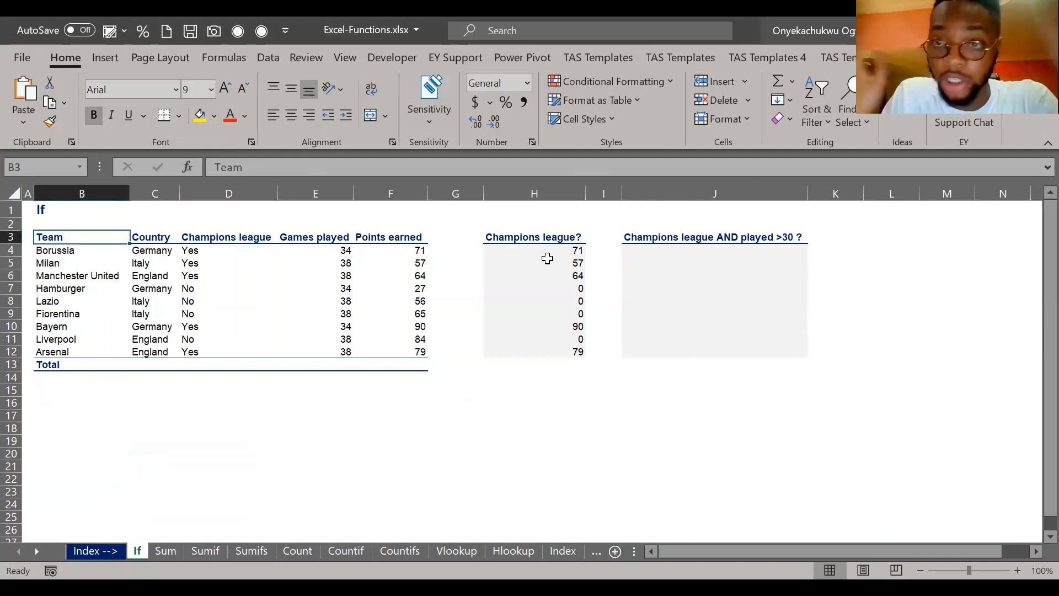
key(Down)
key(Down)
key(Down)
key(Down)
key(Down)
key(Down)
key(Down)
key(Down)
key(Up)
key(Up)
key(Right)
key(Up)
key(Up)
key(Up)
key(Up)
key(Up)
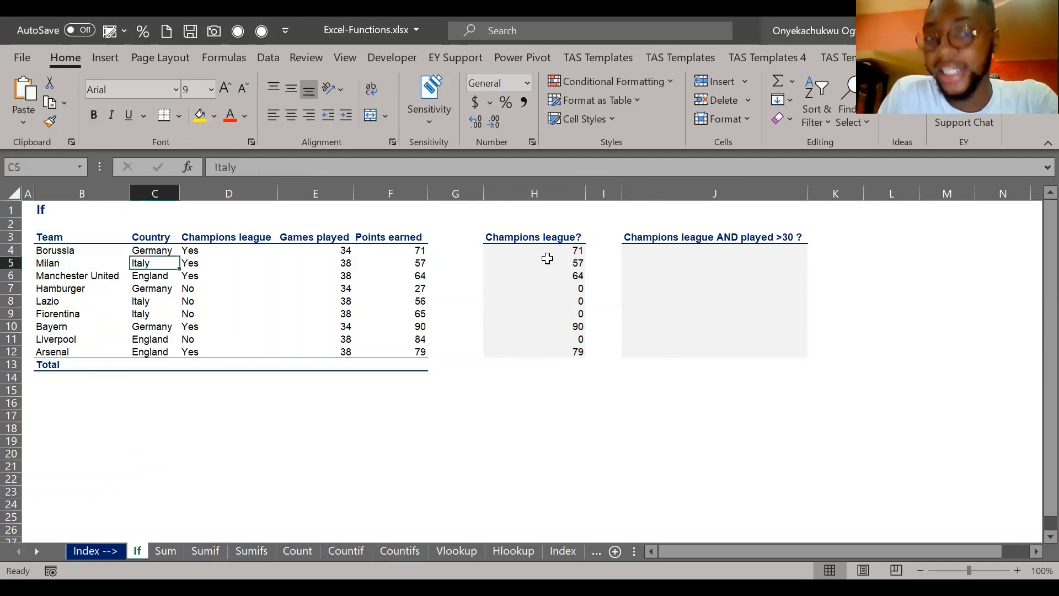
key(Down)
key(Down)
key(Down)
key(Down)
key(Down)
key(Down)
key(Down)
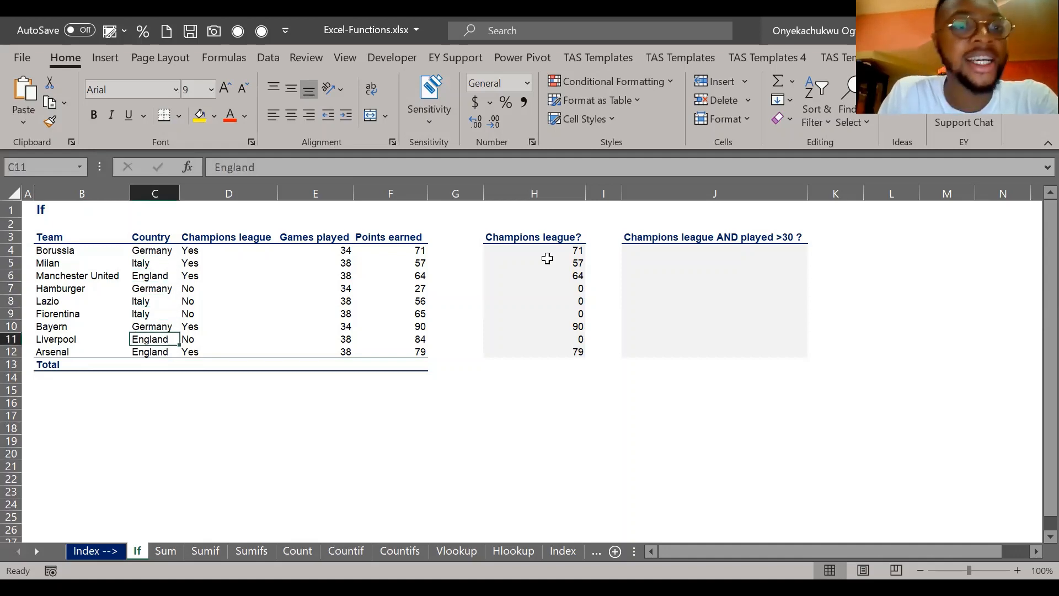
Step: Go through the Champions league, Games played and Points earned columns of the source table
key(Right)
key(Up)
key(Up)
key(Up)
key(Up)
key(Up)
key(Up)
key(Up)
key(Down)
key(Down)
key(Right)
key(Right)
key(Left)
key(Up)
key(Up)
key(Down)
key(Down)
key(Down)
key(Right)
key(Up)
key(Up)
key(Up)
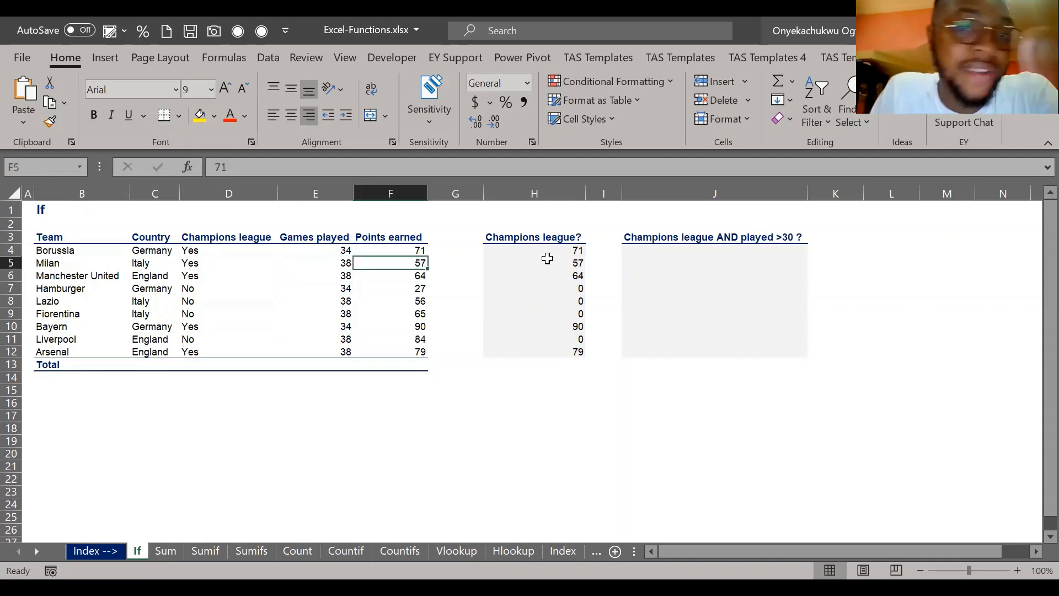
key(Down)
key(Down)
key(Down)
Step: Clear the existing formulas in H4:H12 under the "Champions league?" header
key(Right)
key(Right)
key(Up)
key(Up)
key(Up)
key(ctrl+shift+Down)
key(Delete)
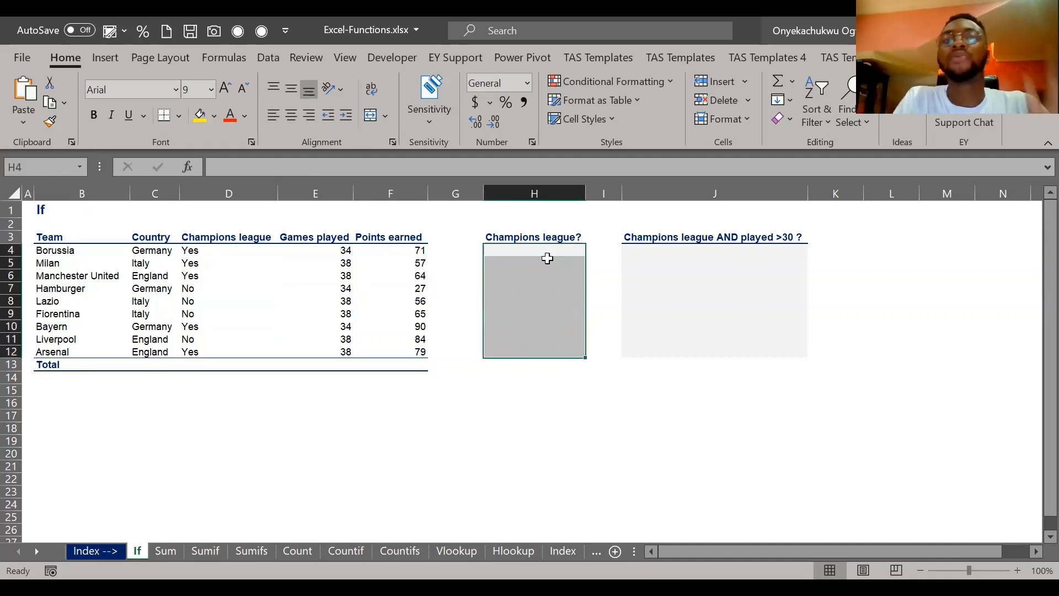
key(Up)
key(Down)
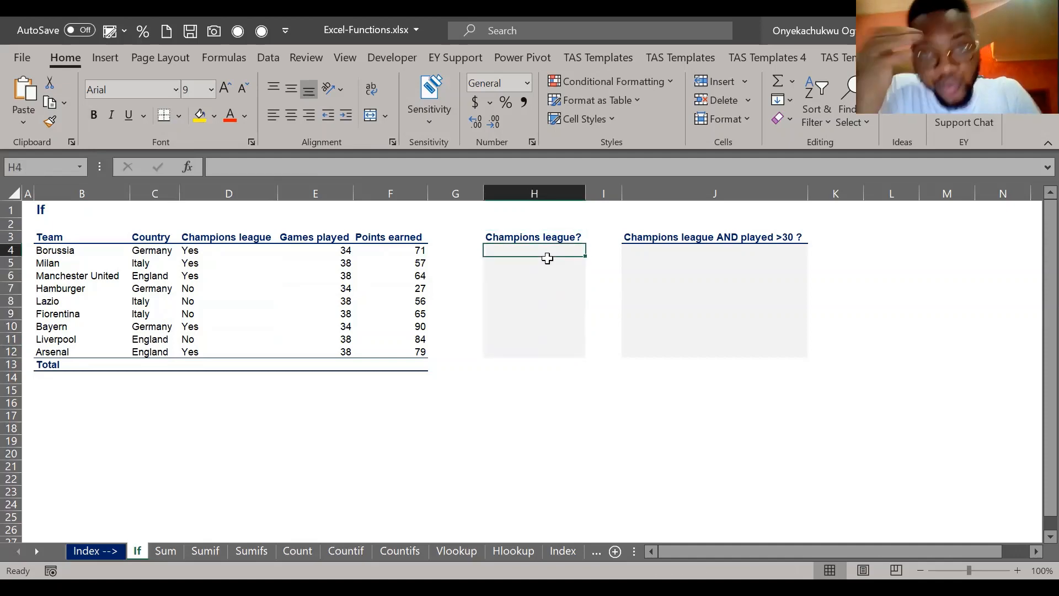
key(ctrl+z)
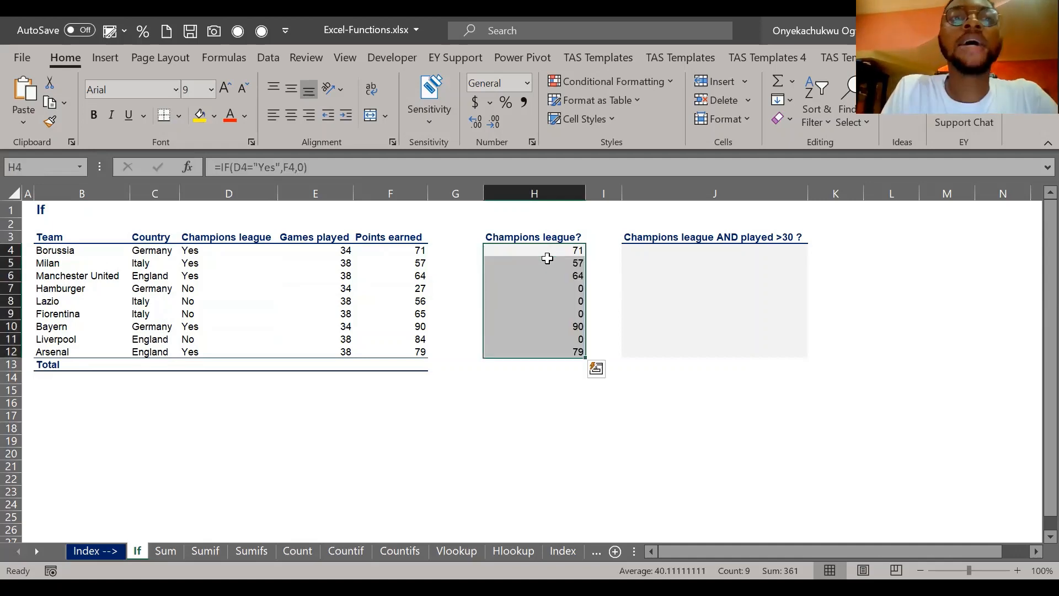
key(Delete)
click(547, 258)
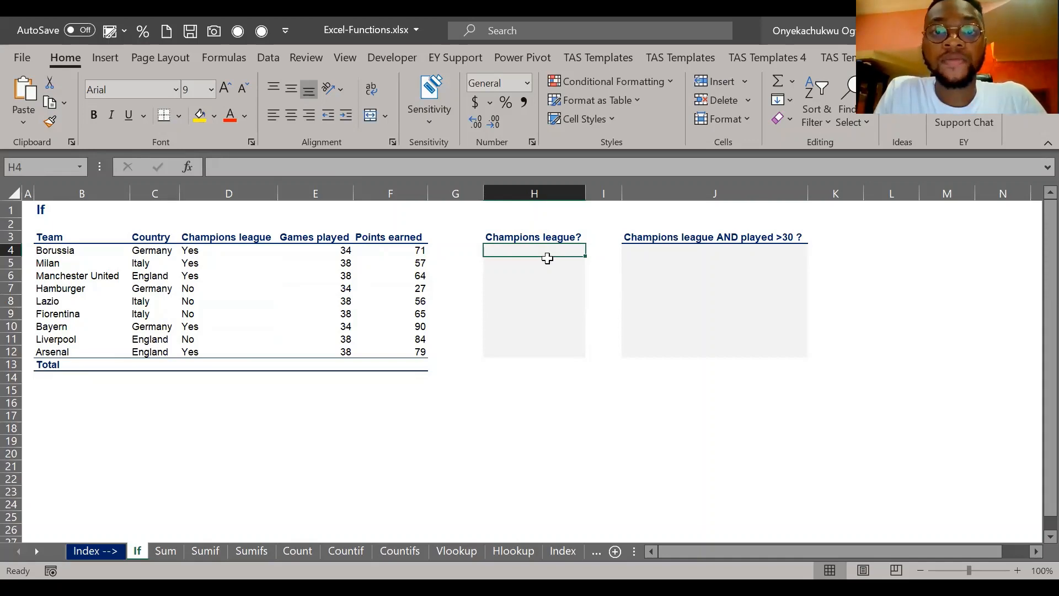
key(Up)
key(Down)
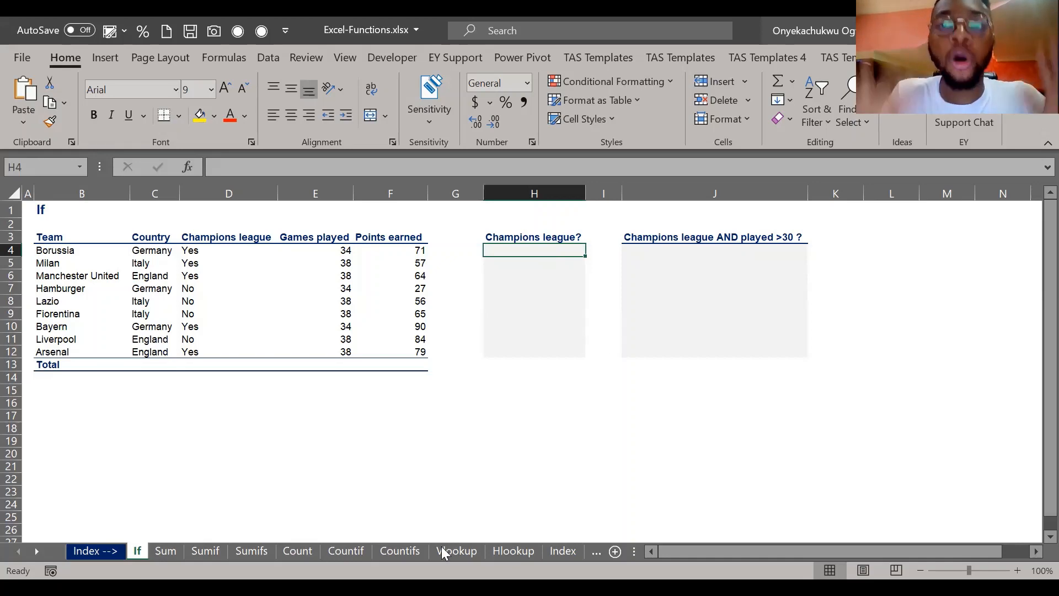
Step: Start an IF formula in H4 with the logical test D4=yes, leaving yes unquoted
key(alt+Tab)
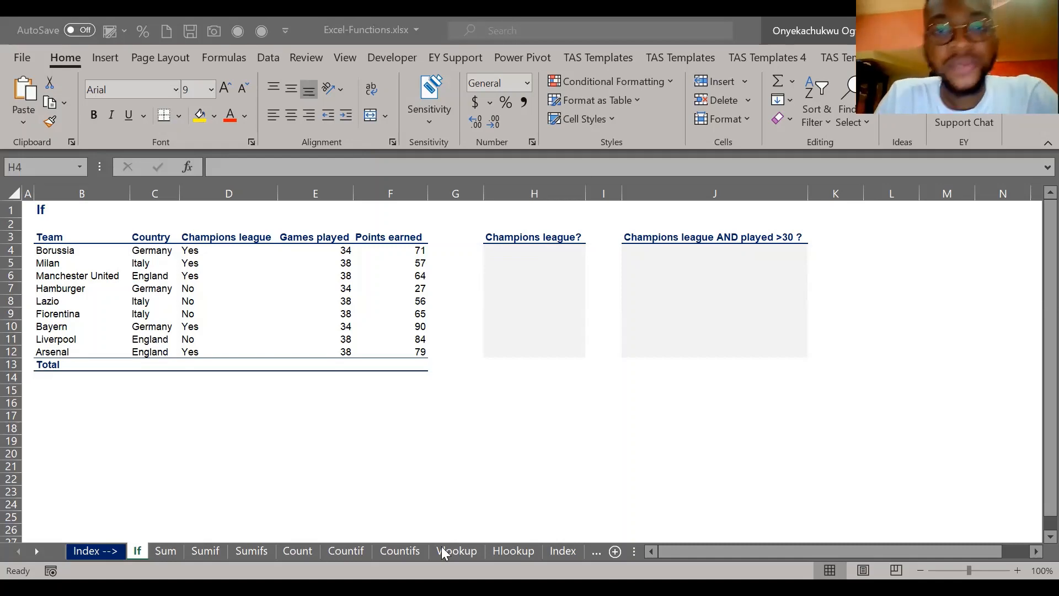
click(553, 250)
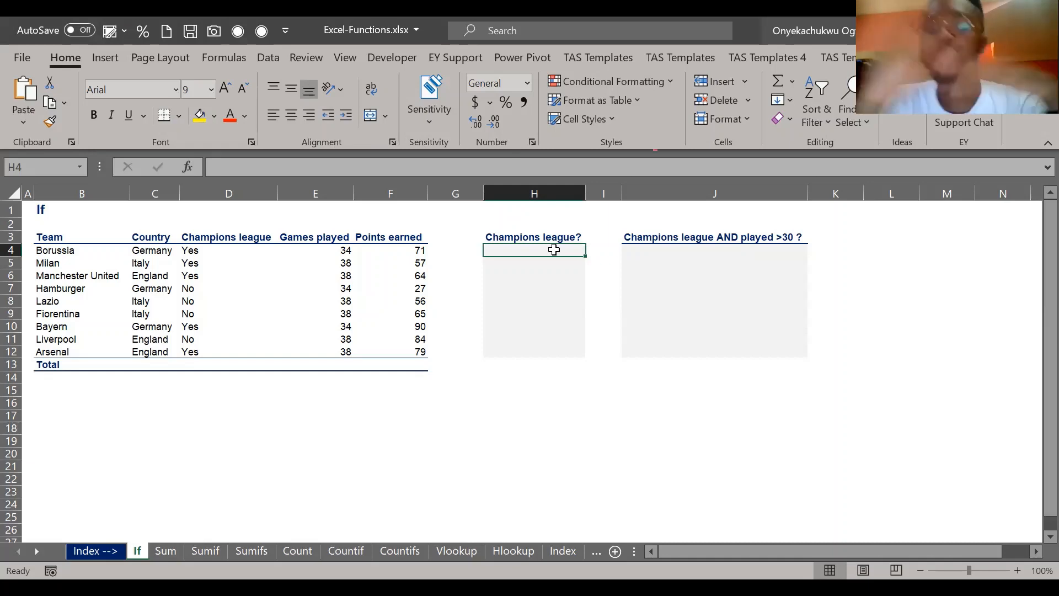
text(=)
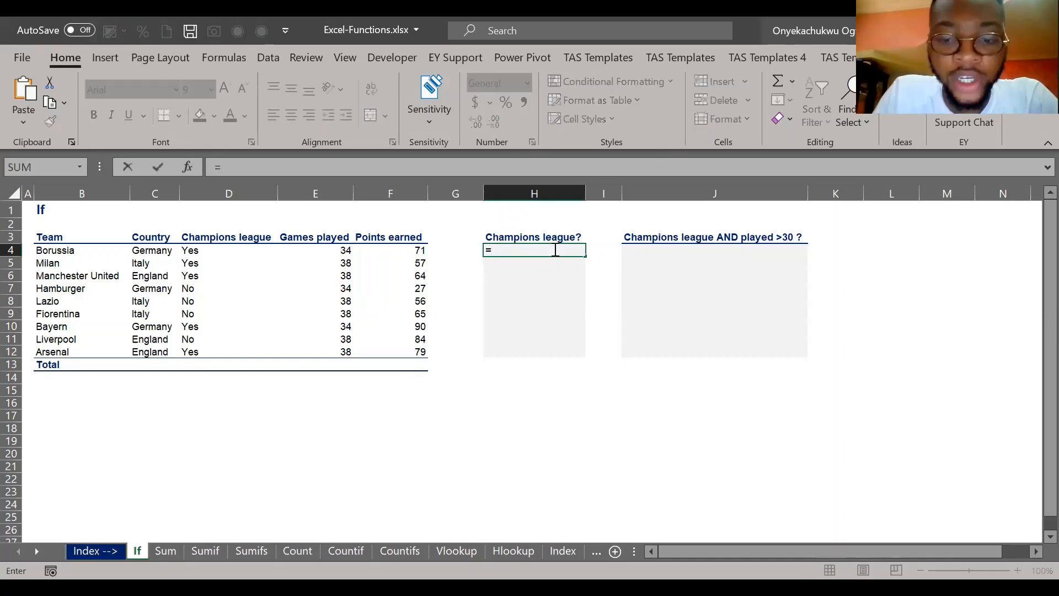
text(if)
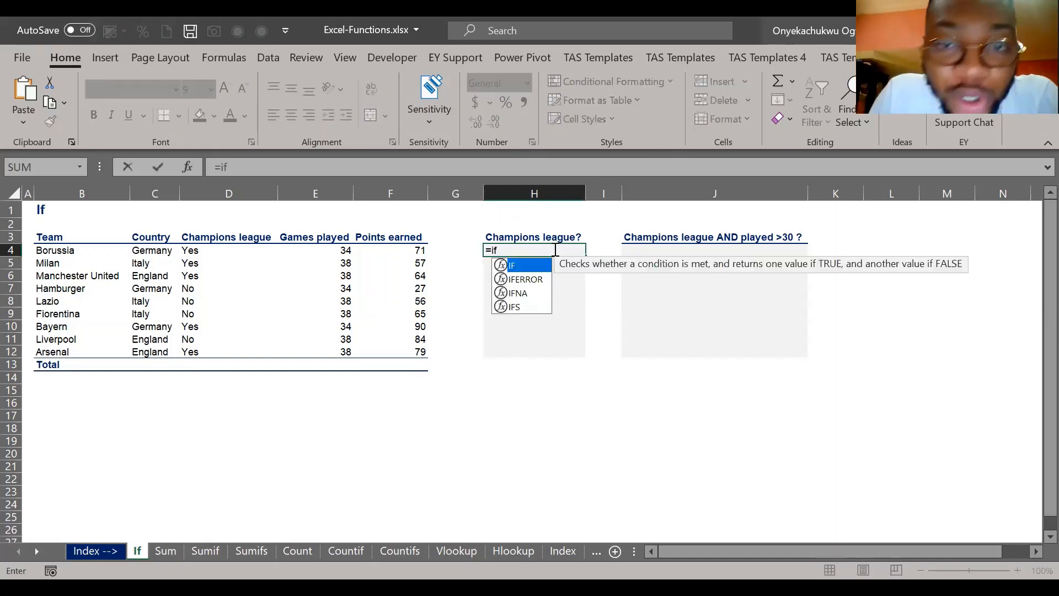
key(Tab)
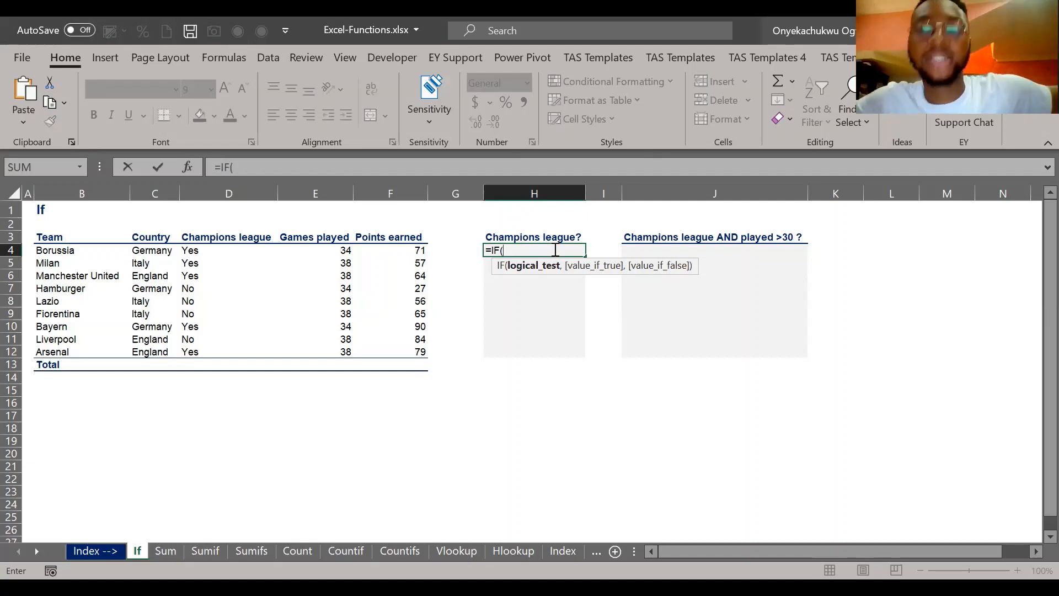
click(209, 253)
text(=)
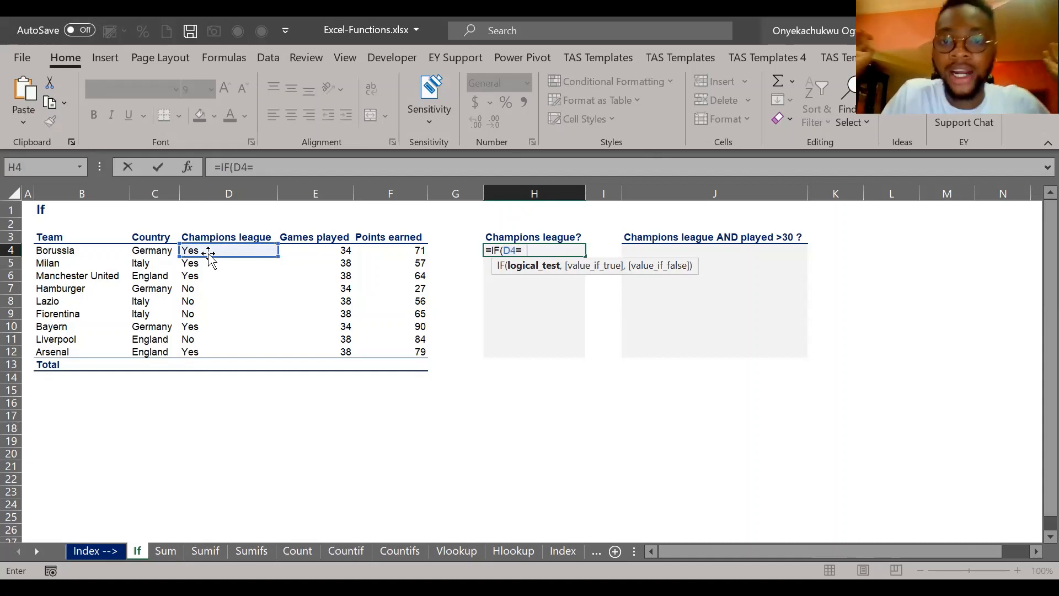
key(BackSpace)
text(yes)
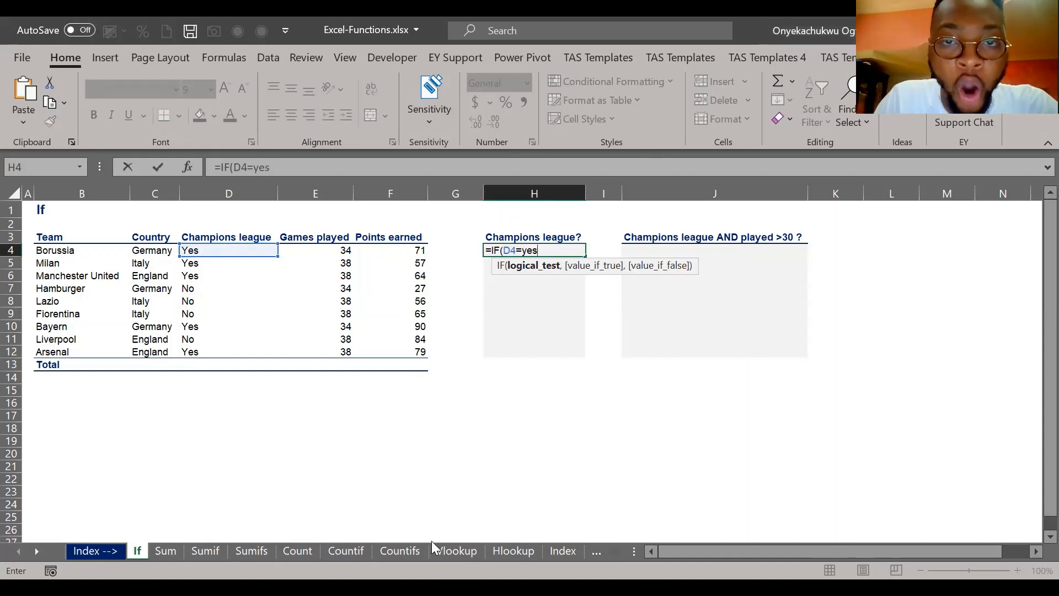
key(Return)
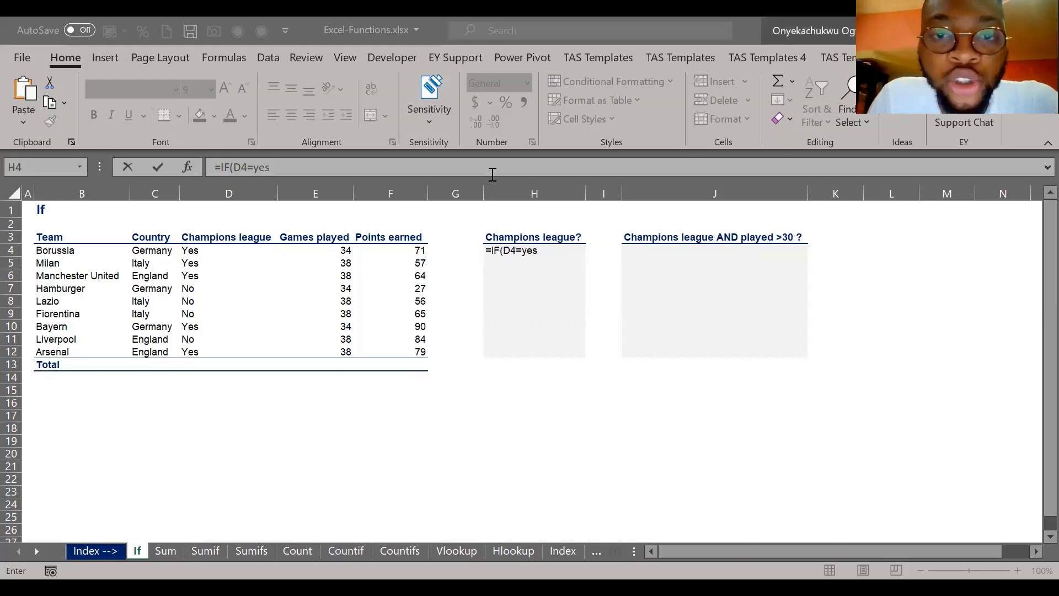
click(390, 170)
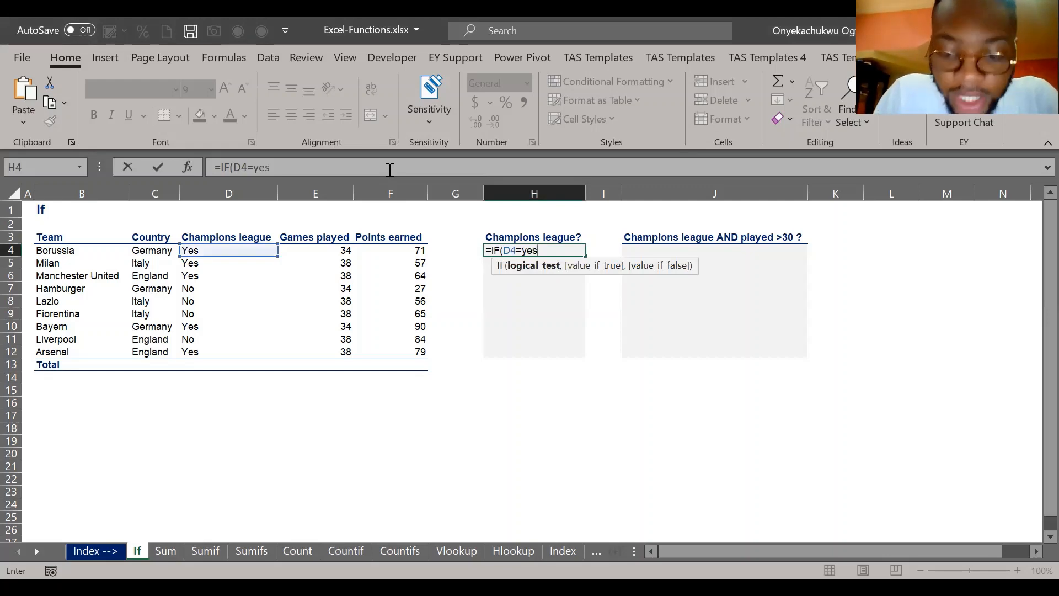
Step: Complete the H4 formula with unquoted milk as the true value and meat as the false value
text(,milk)
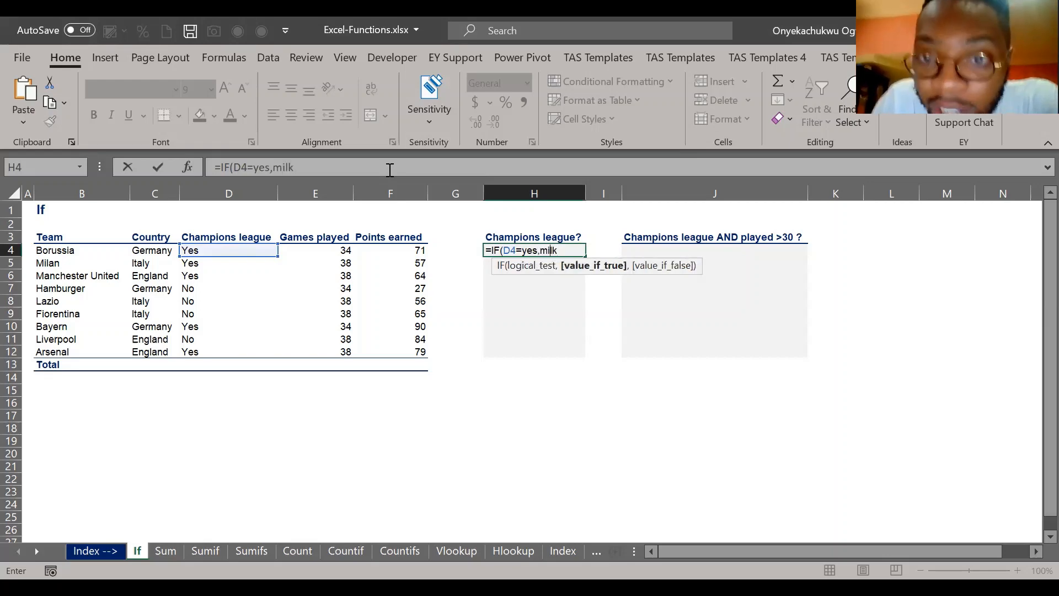
key(BackSpace)
key(BackSpace)
key(BackSpace)
key(BackSpace)
text(m)
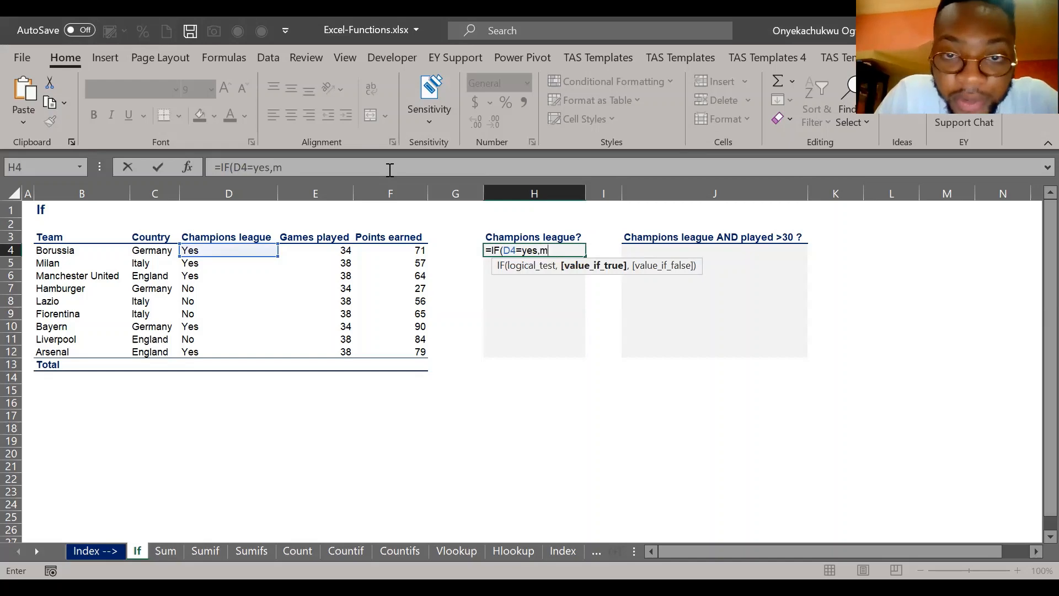
text(ilk,m)
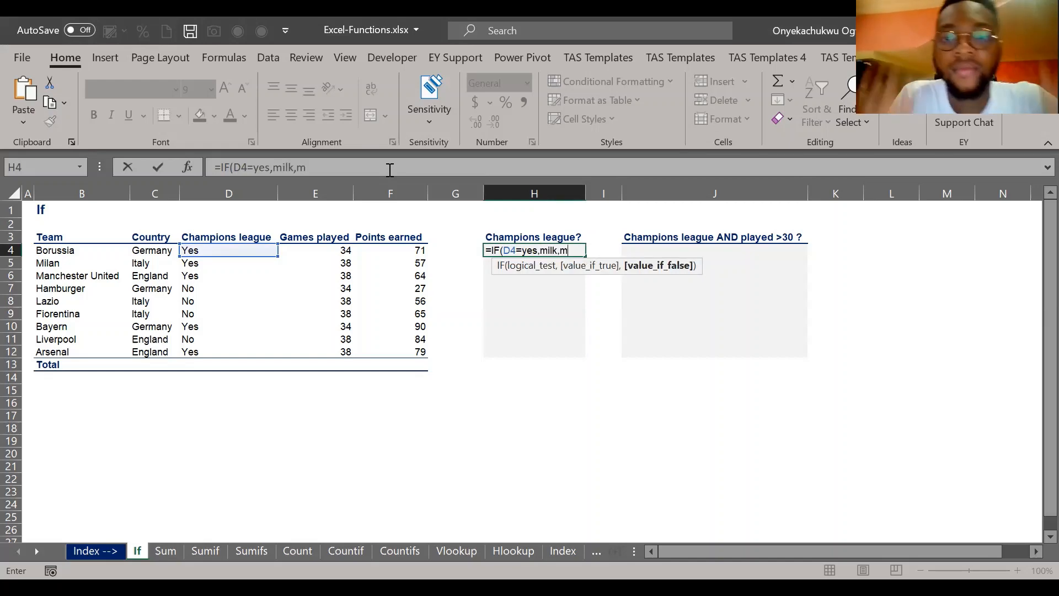
text(eat)
key(ctrl+Return)
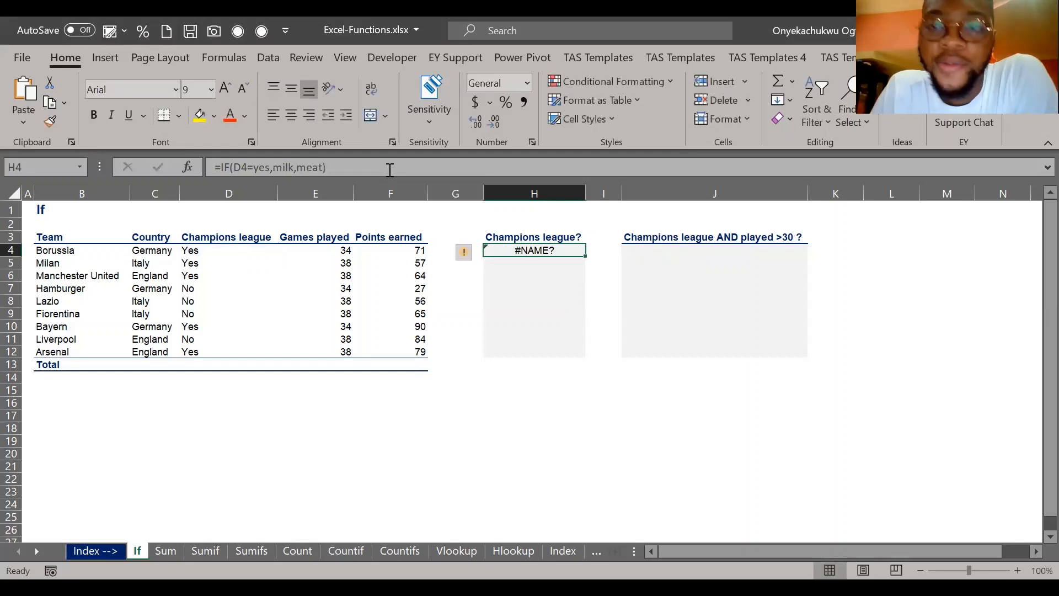
Step: Enclose yes, milk and meat in double quotes so the H4 formula reads =IF(D4="yes","milk","meat")
click(389, 170)
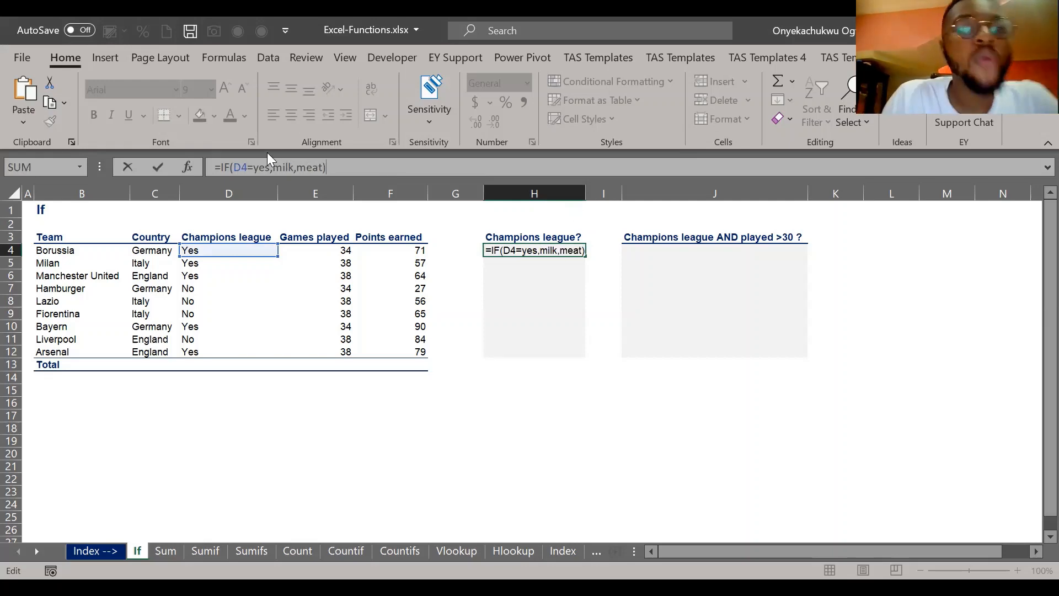
click(257, 169)
text("yes)
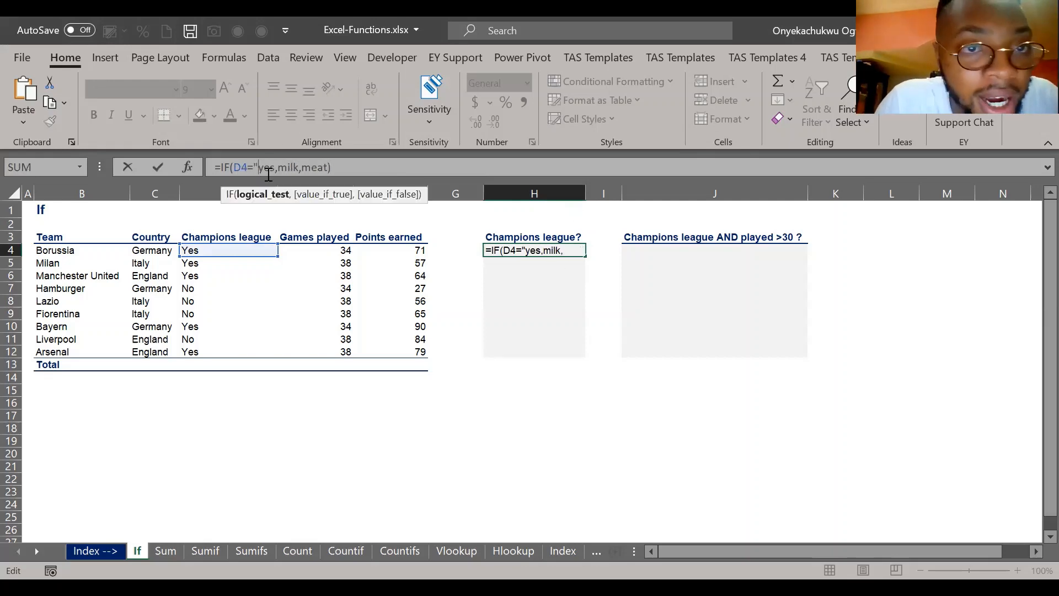
text(")
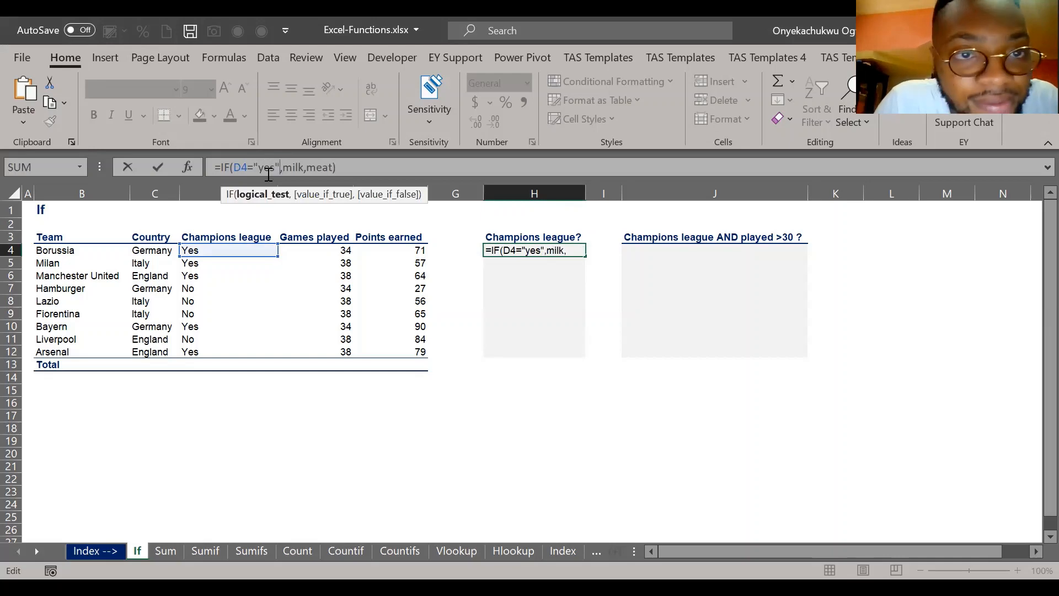
key(Right)
key(Right)
text(")
key(Right)
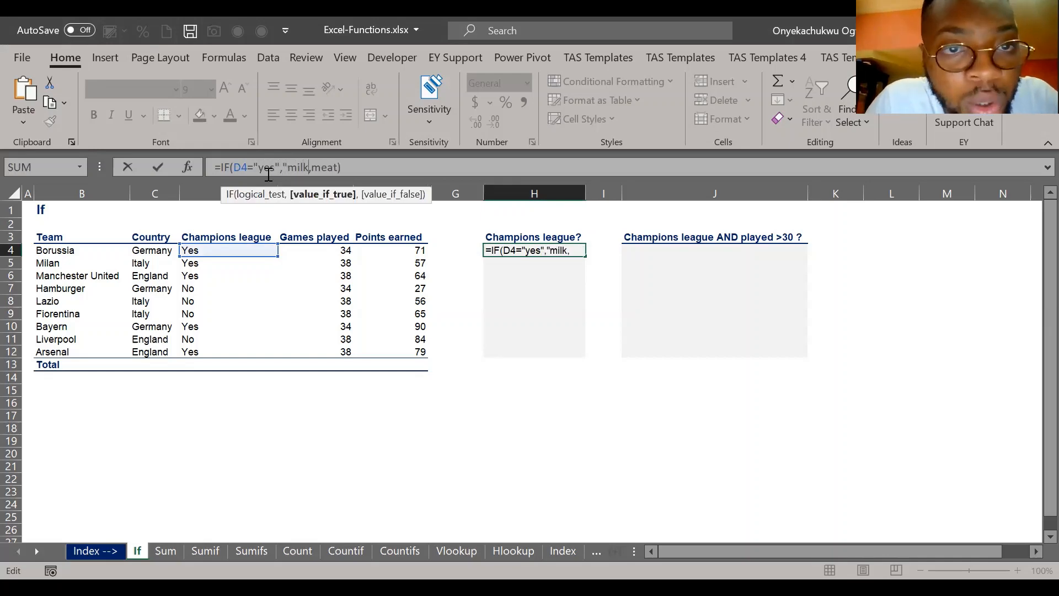
text(")
key(Right)
text(",)
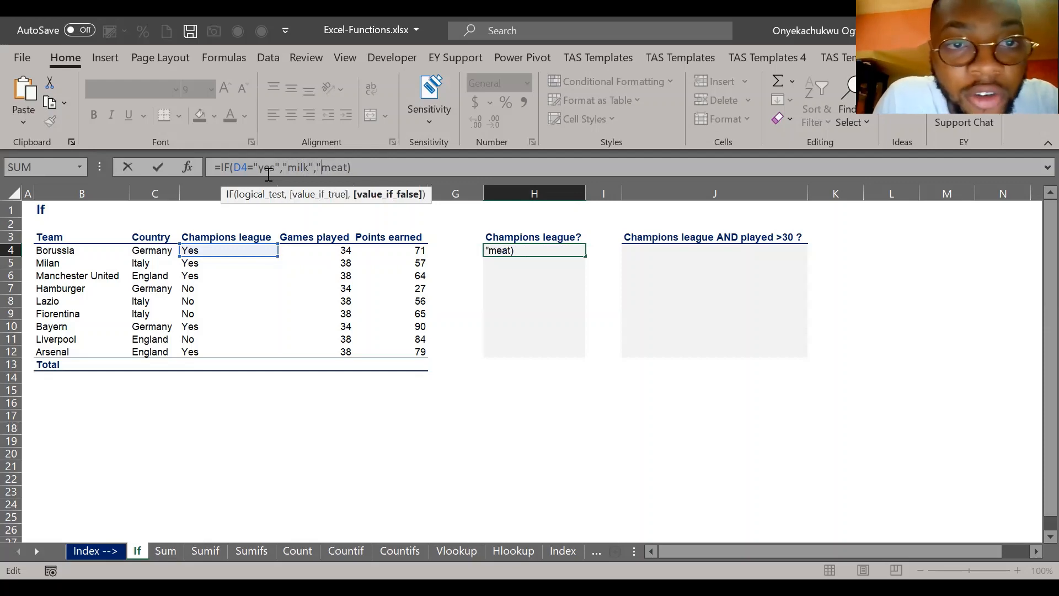
text(")
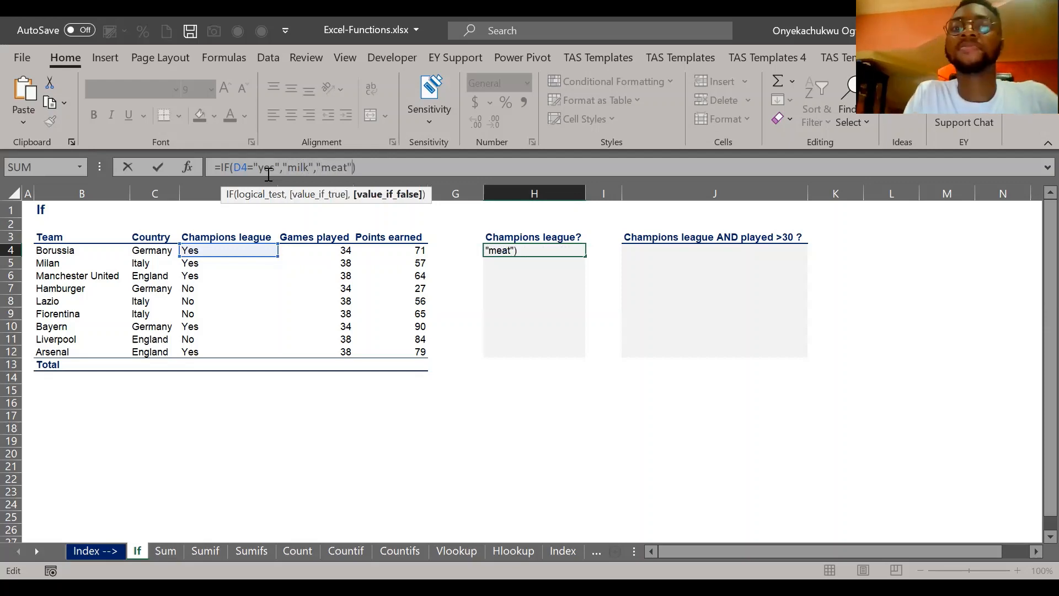
key(ctrl+Return)
Step: Copy the H4 IF formula down through H12
key(ctrl+c)
key(shift+Down)
key(shift+Down)
key(shift+Down)
key(shift+Down)
key(shift+Down)
key(shift+Down)
key(shift+Down)
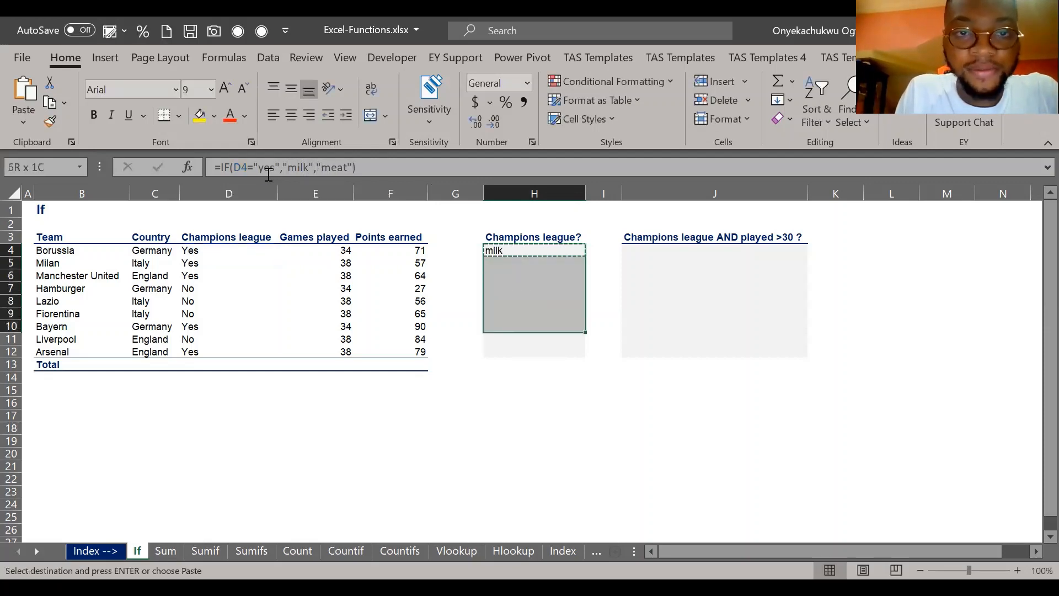
key(shift+Down)
key(Return)
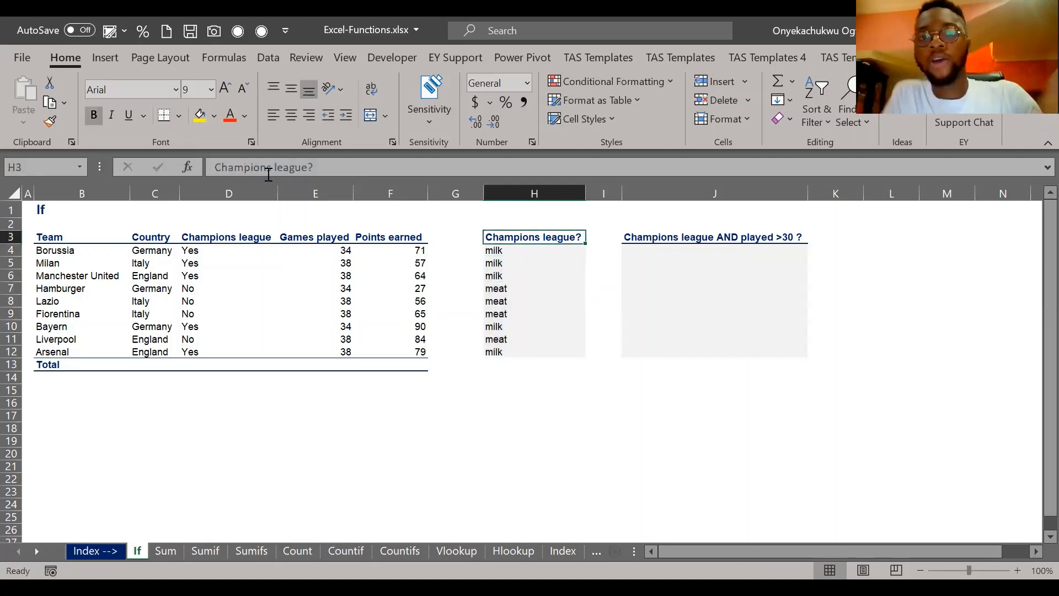
Step: Go through the IF formula results under the "Champions league?" header, starting from H4
key(Down)
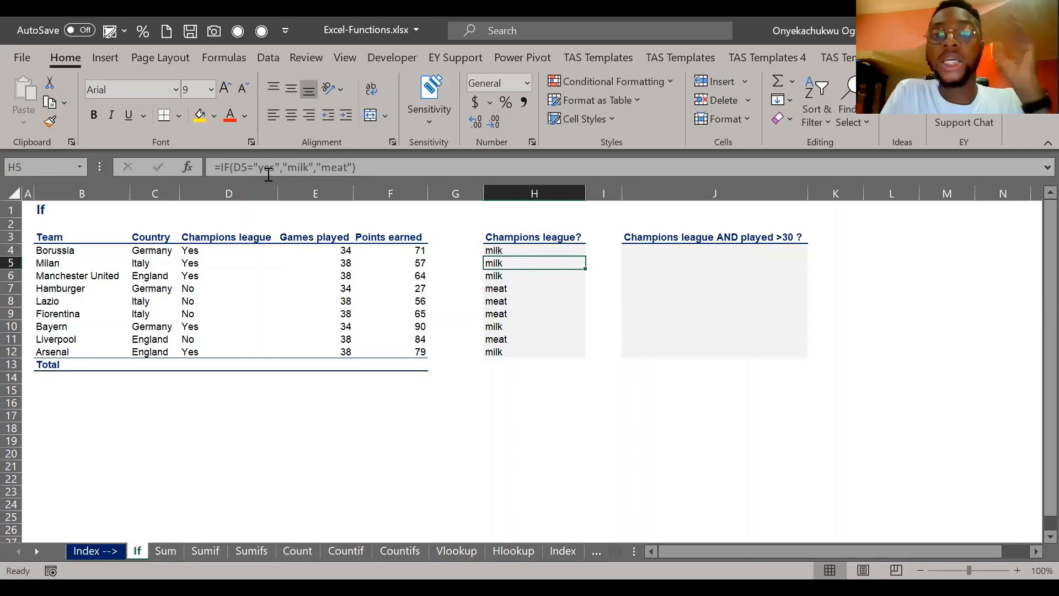
key(Up)
key(Down)
key(Up)
key(Right)
key(Right)
key(Up)
key(Down)
key(Up)
key(Down)
key(Left)
key(Left)
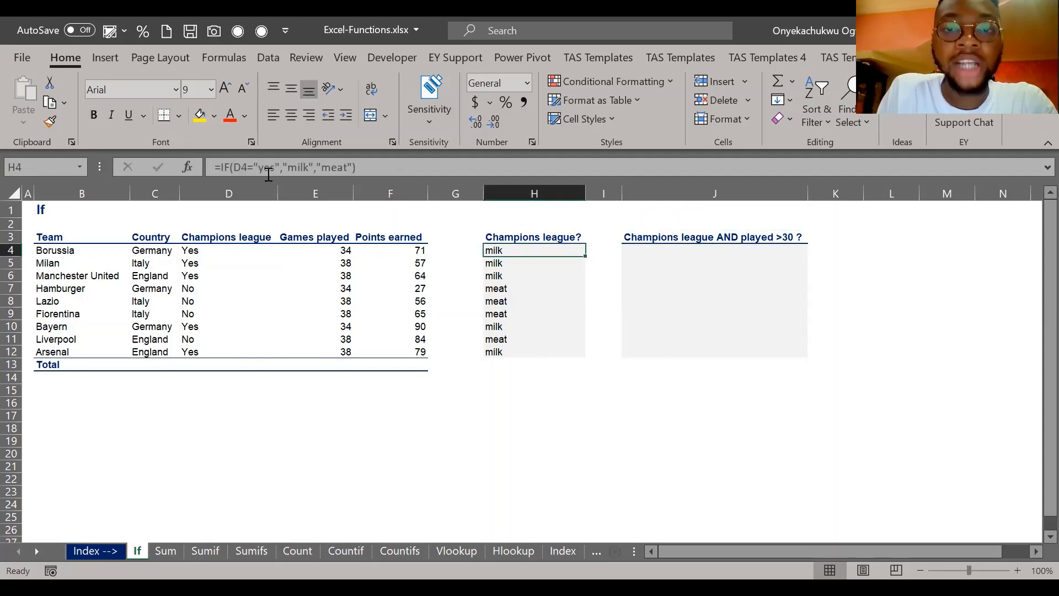
key(Right)
key(Right)
key(Left)
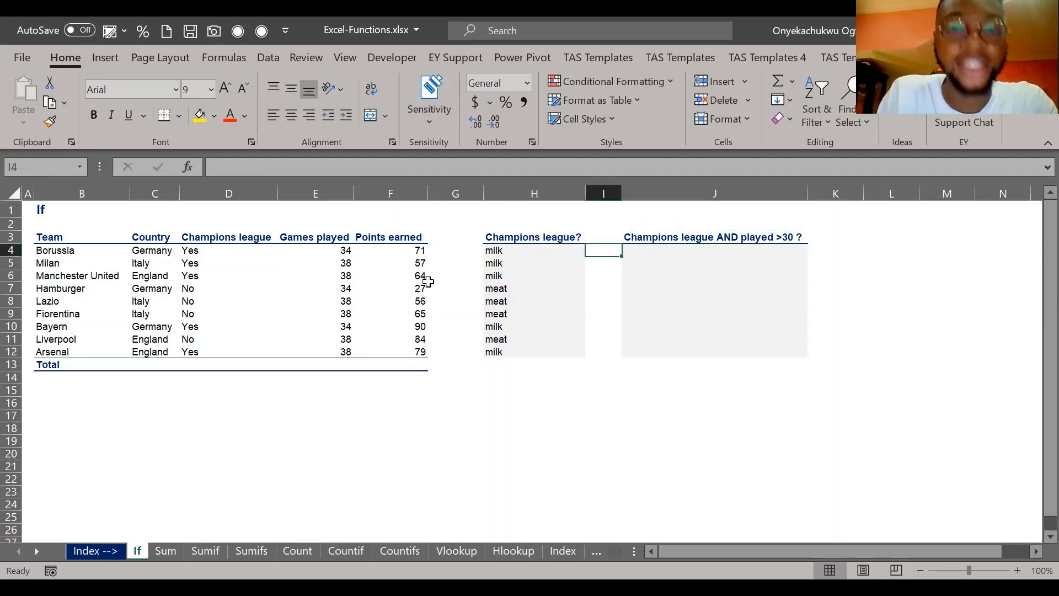
key(Left)
key(Left)
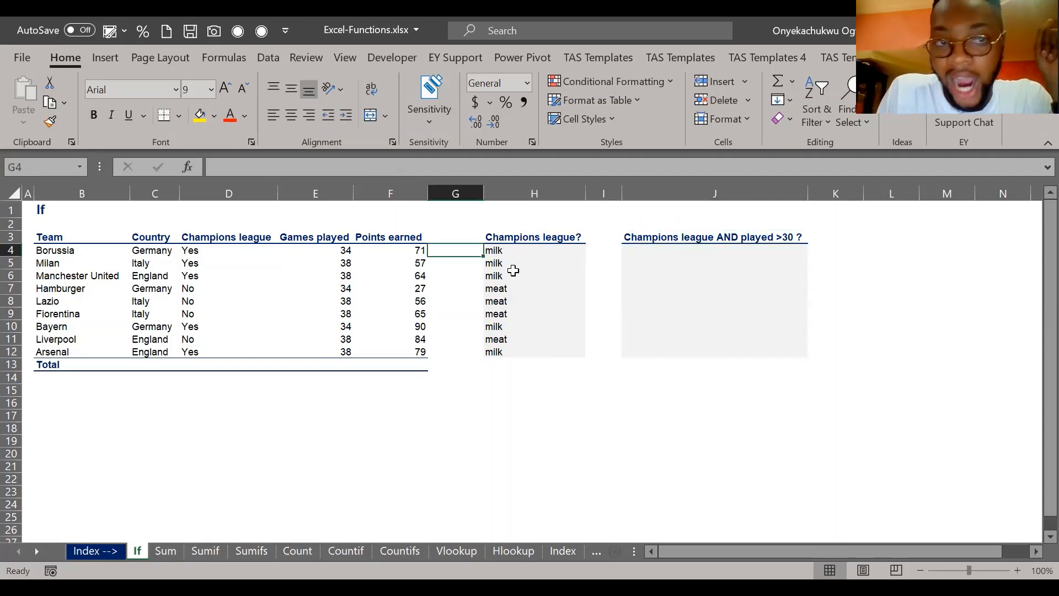
key(Right)
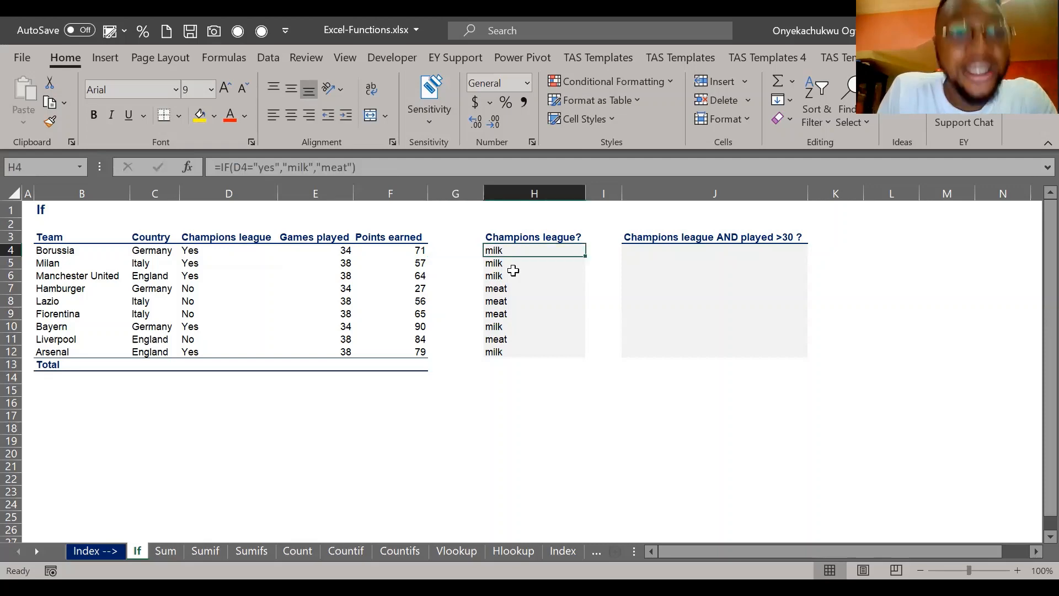
key(shift+Down)
key(shift+Down)
key(shift+Down)
key(Up)
key(Down)
key(shift+Down)
key(shift+Down)
key(shift+Down)
key(Up)
key(Down)
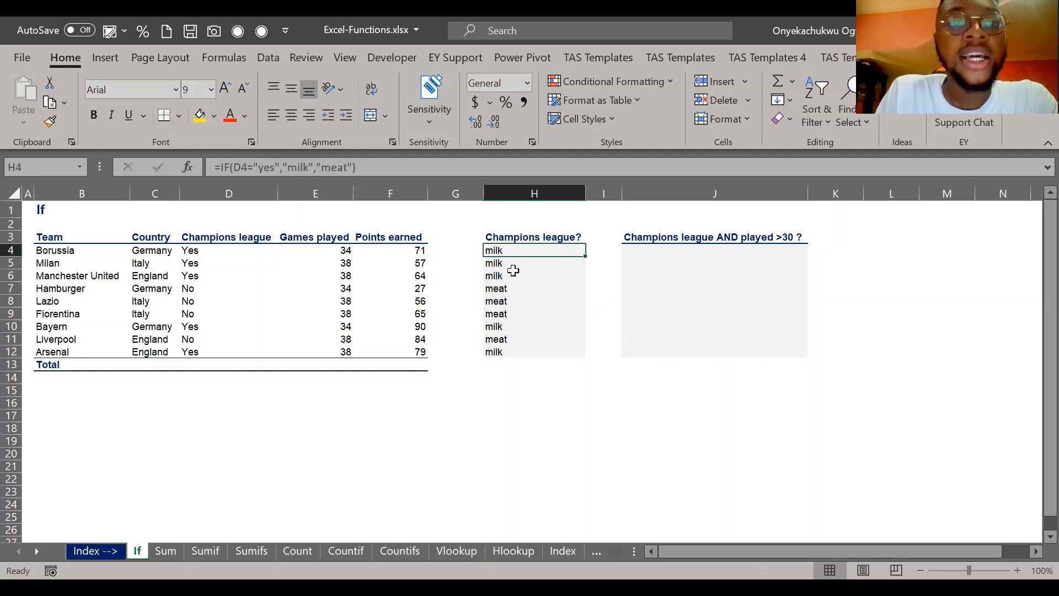
Step: Clear the copied formulas in H5:H12, keeping only the one in H4
key(Down)
key(ctrl+shift+Down)
key(Delete)
key(Up)
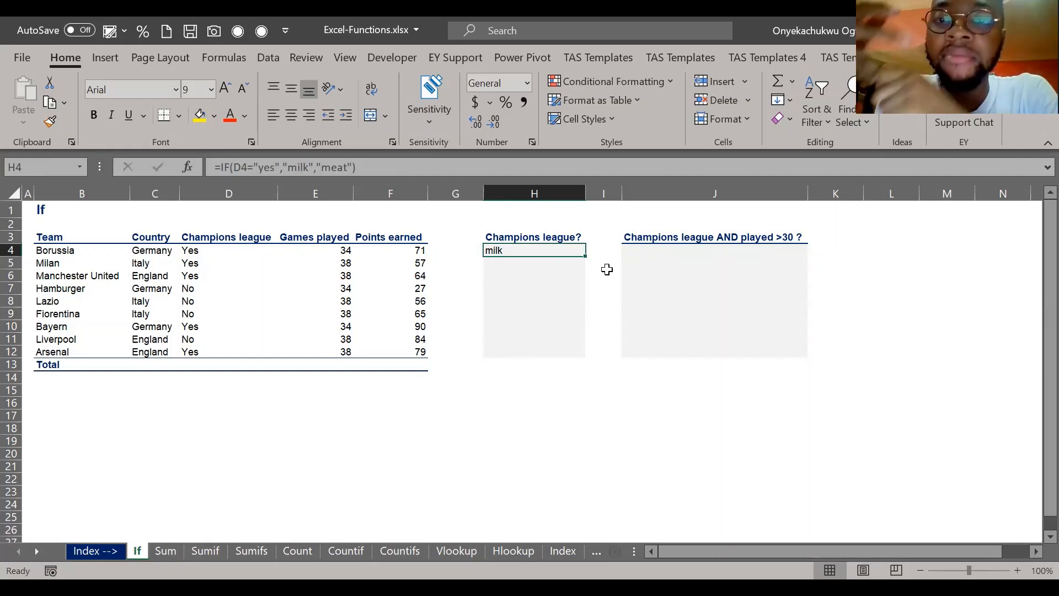
Step: Note an example below the table with italy in H17, 50 in I17 and 0 in I18
click(534, 419)
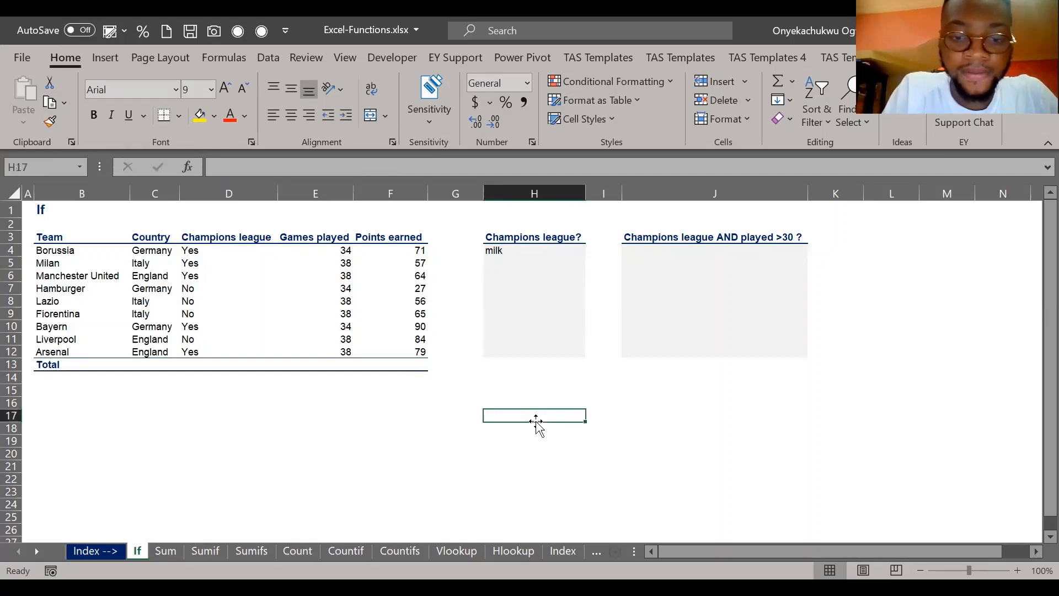
text(it)
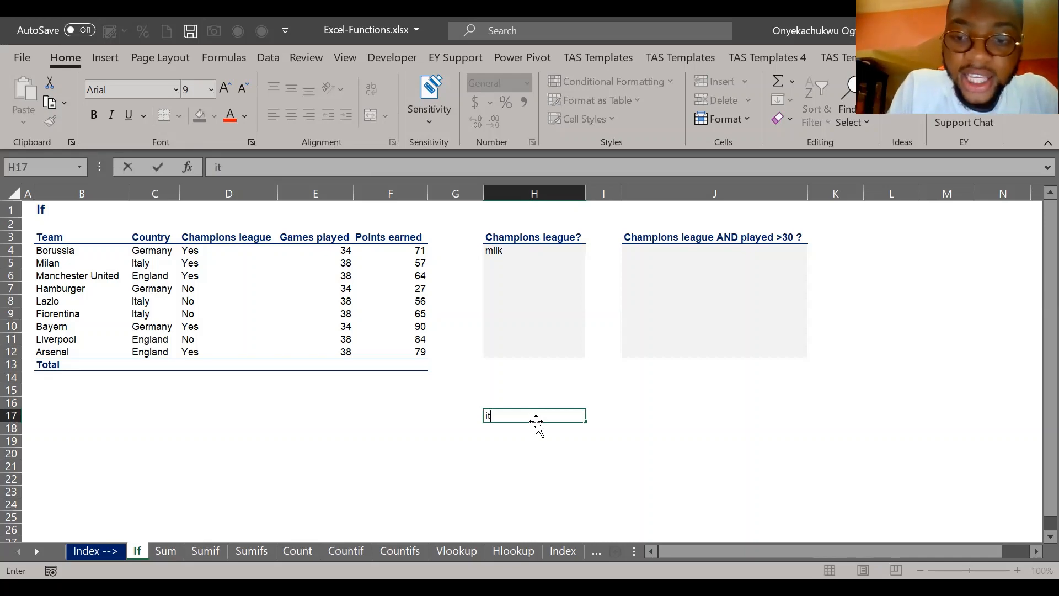
text(aly)
key(Tab)
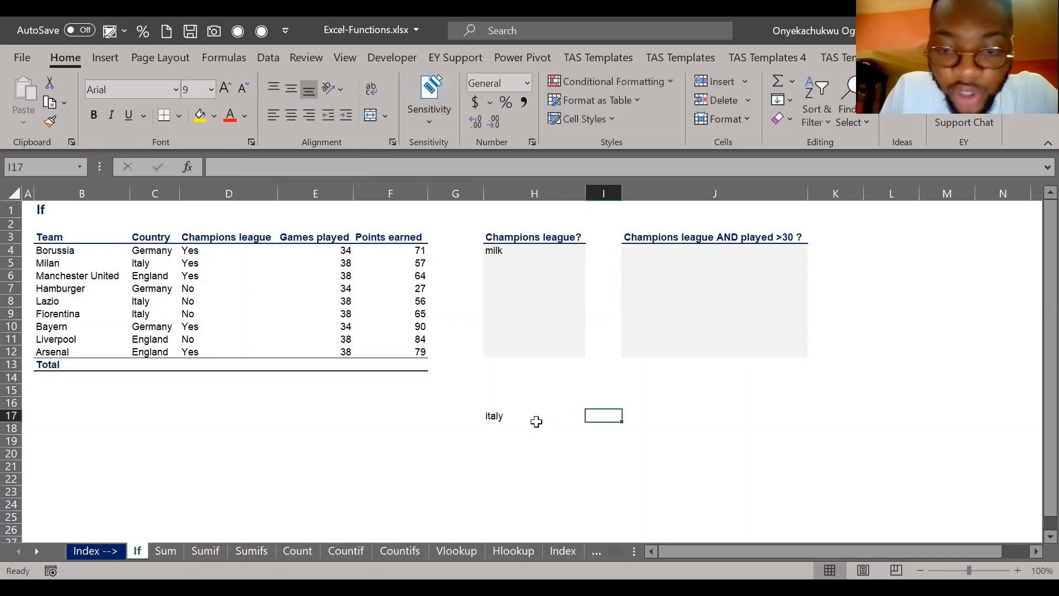
text(50)
key(Return)
text(0)
click(538, 428)
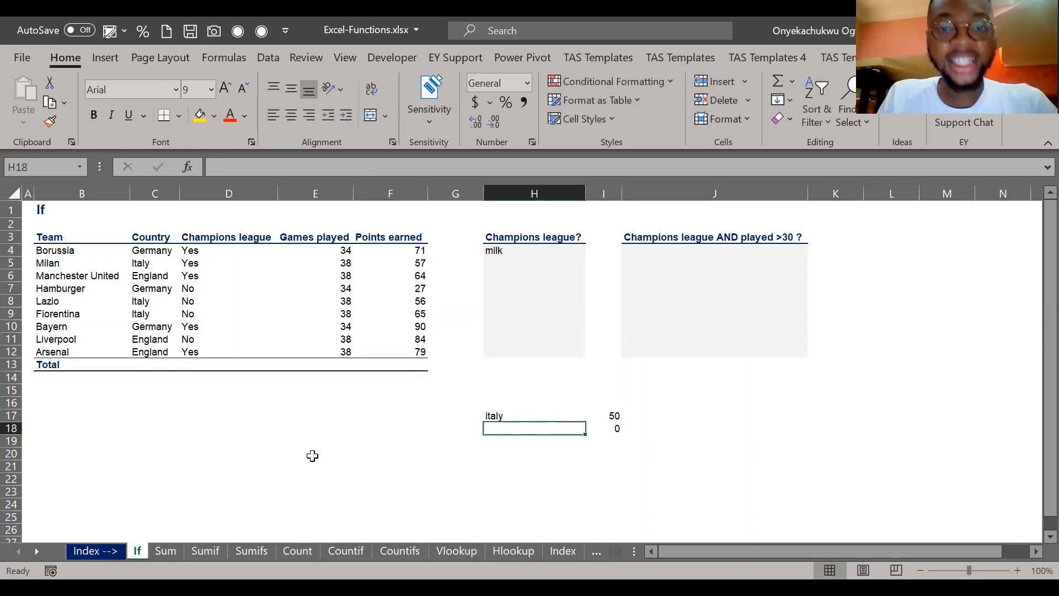
key(alt+Tab)
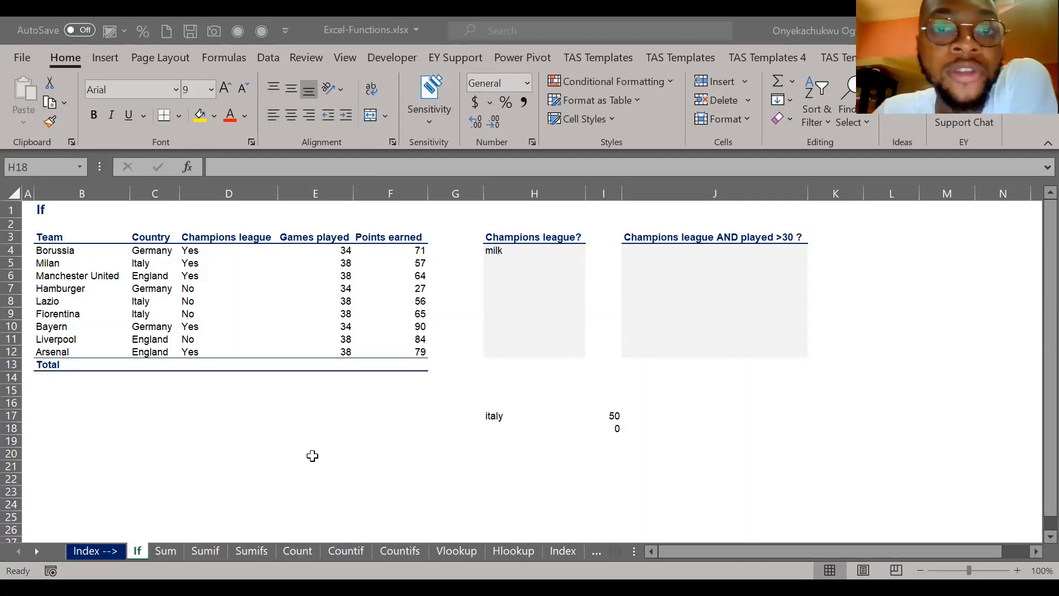
click(499, 251)
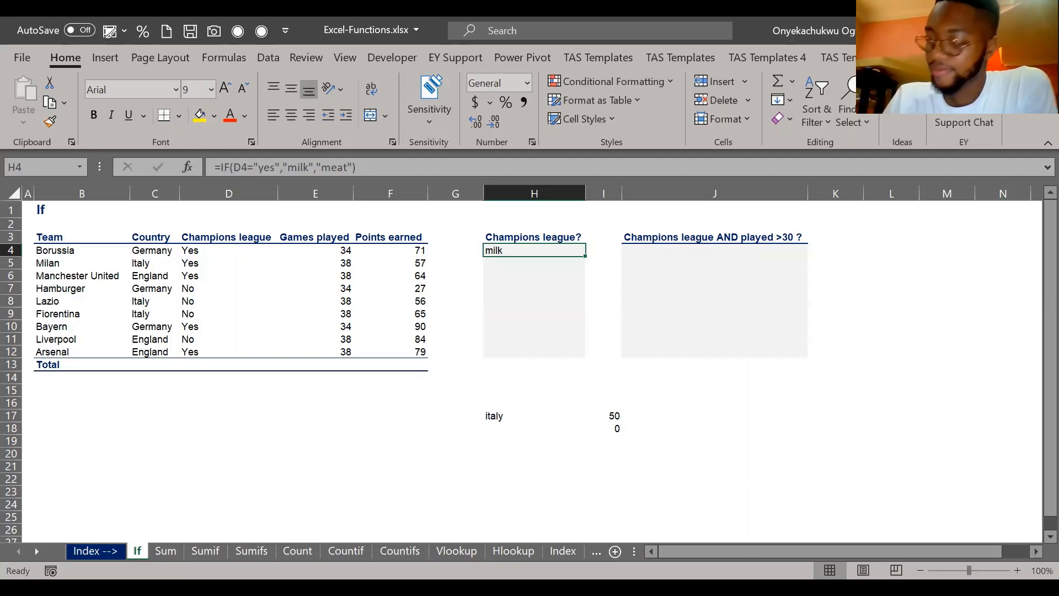
key(alt+Tab)
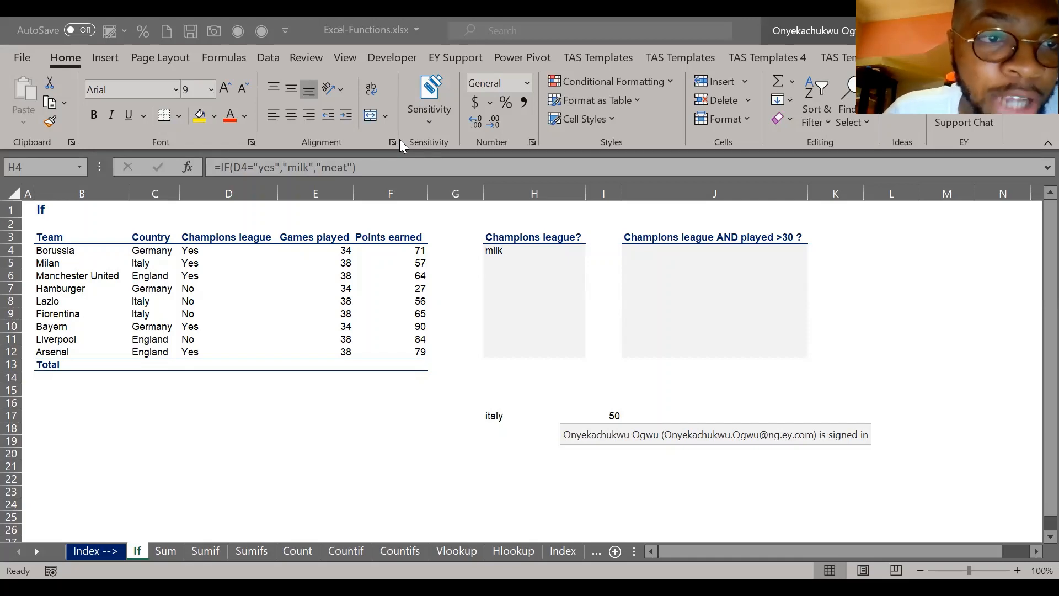
click(487, 252)
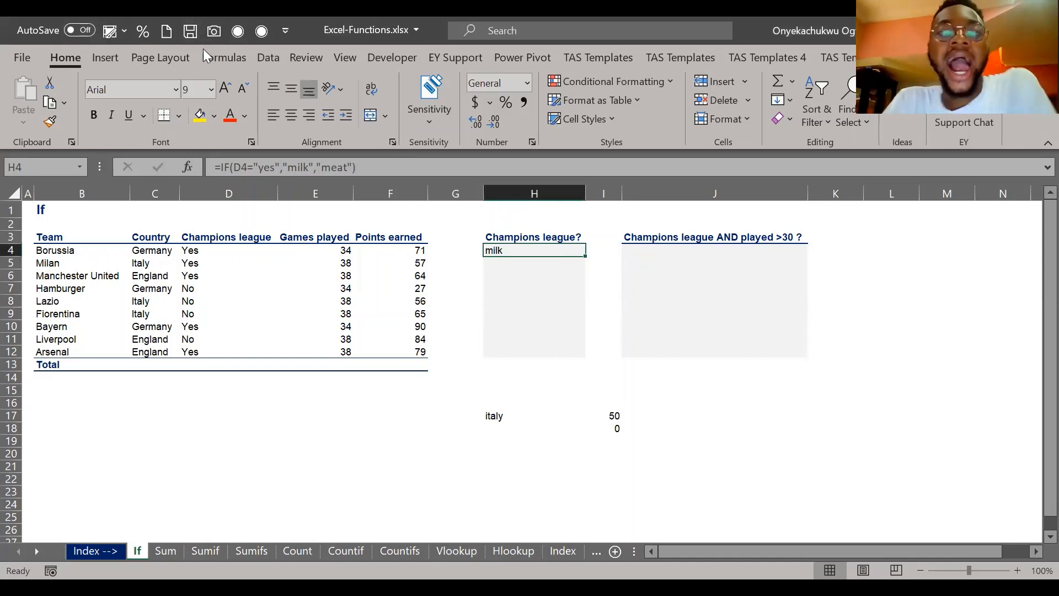
key(alt+Tab)
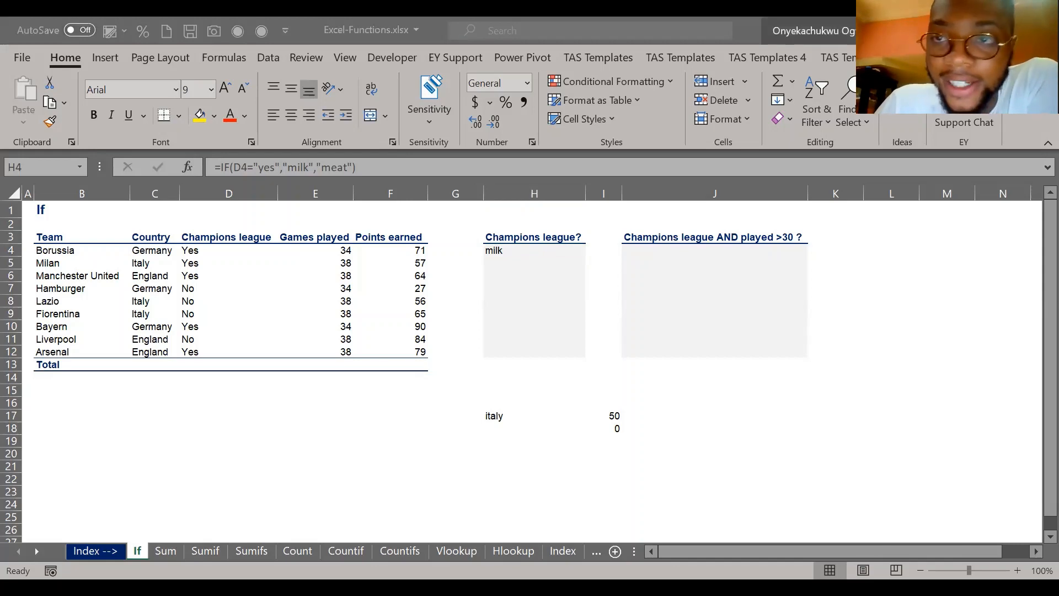
click(649, 292)
key(Right)
key(Up)
key(Down)
key(Right)
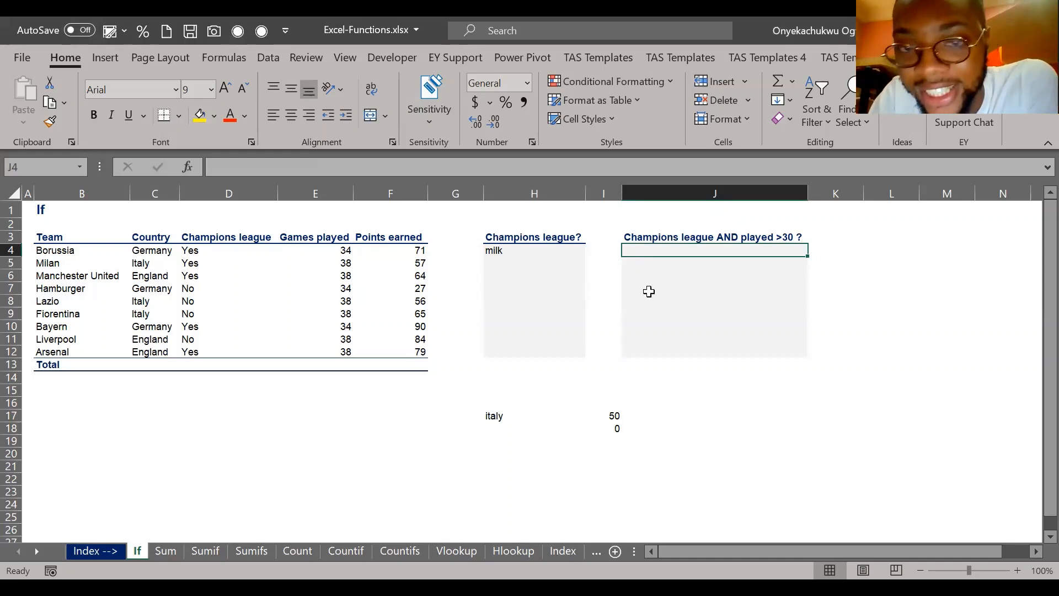
Step: Replace the example condition in H17 with the text CL AND >30
click(595, 416)
key(Left)
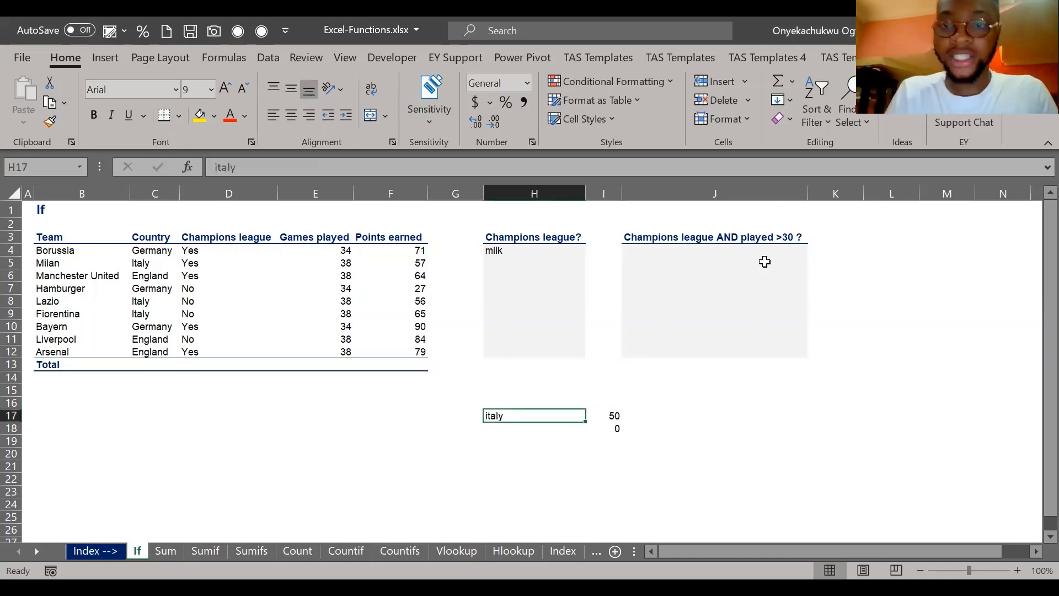
text(C)
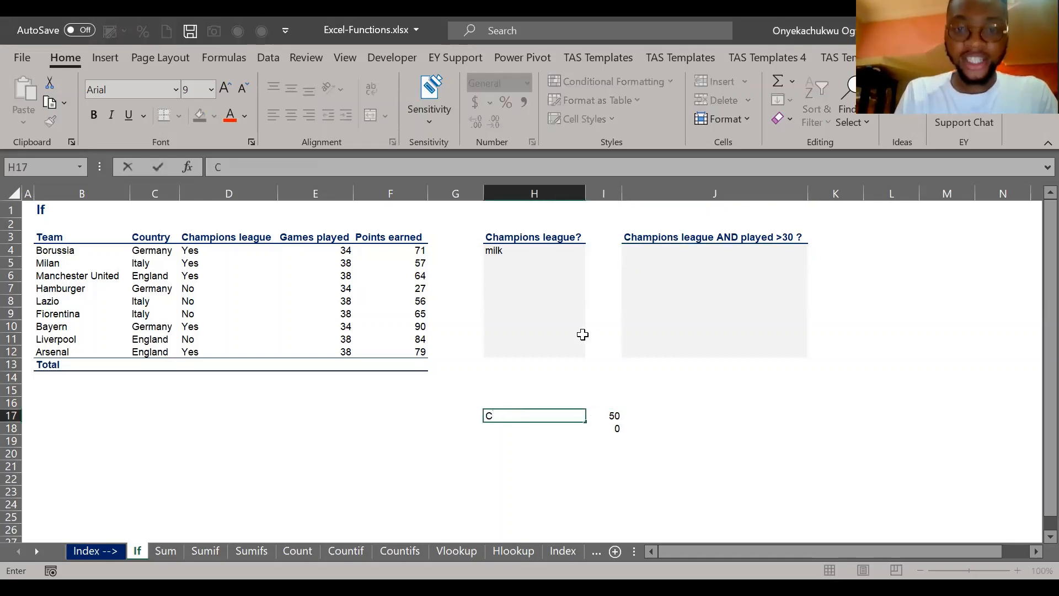
text(L AND )
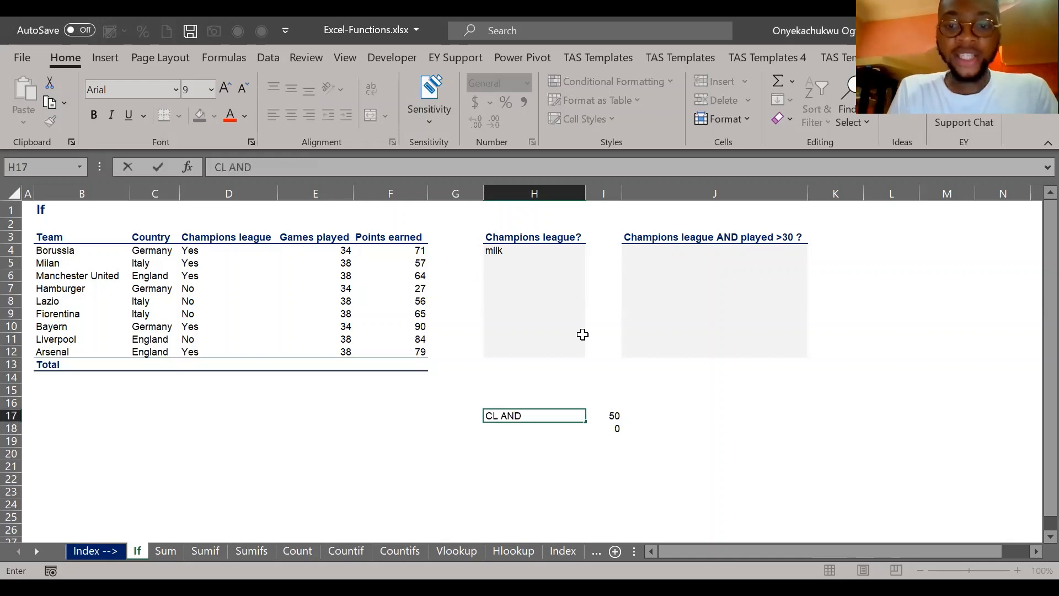
text(>30)
key(BackSpace)
text(0)
key(ctrl+Return)
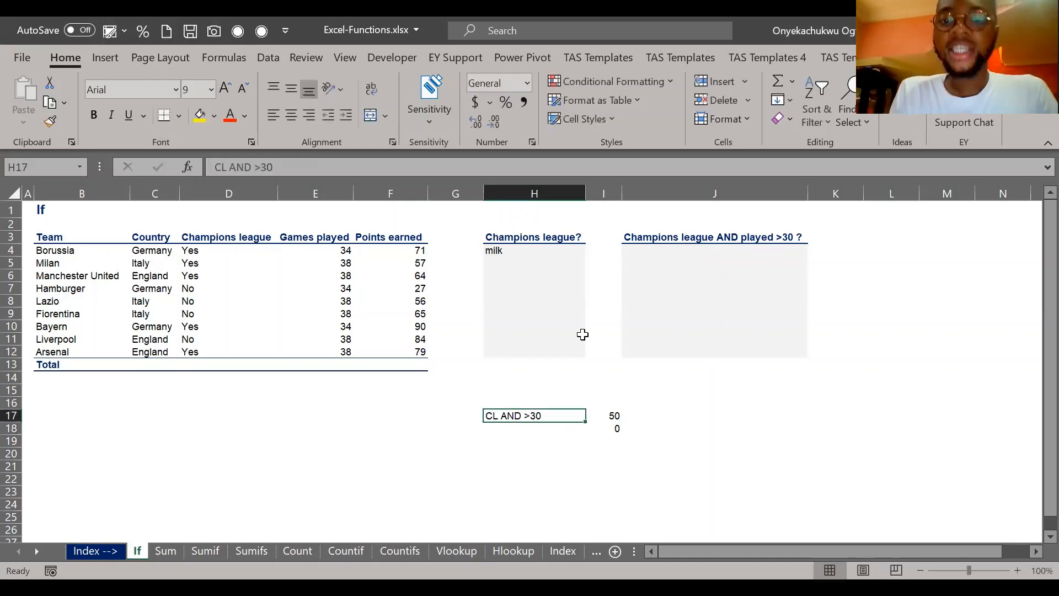
Step: In J4, start an IF formula with a nested AND whose first condition is D4="YES"
key(Right)
key(Down)
key(Left)
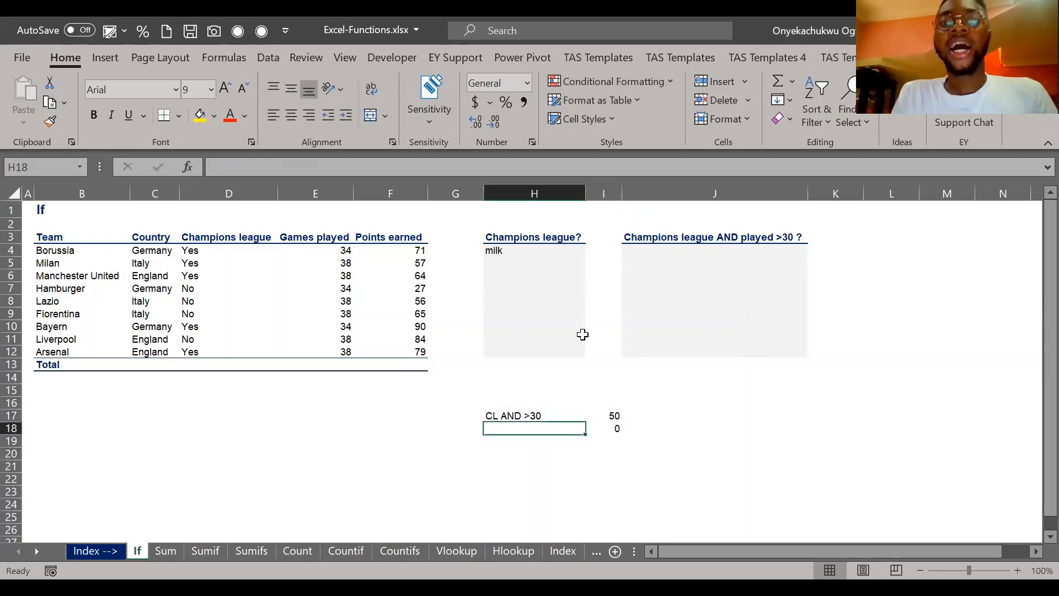
key(Right)
key(Up)
key(Up)
key(Up)
key(Up)
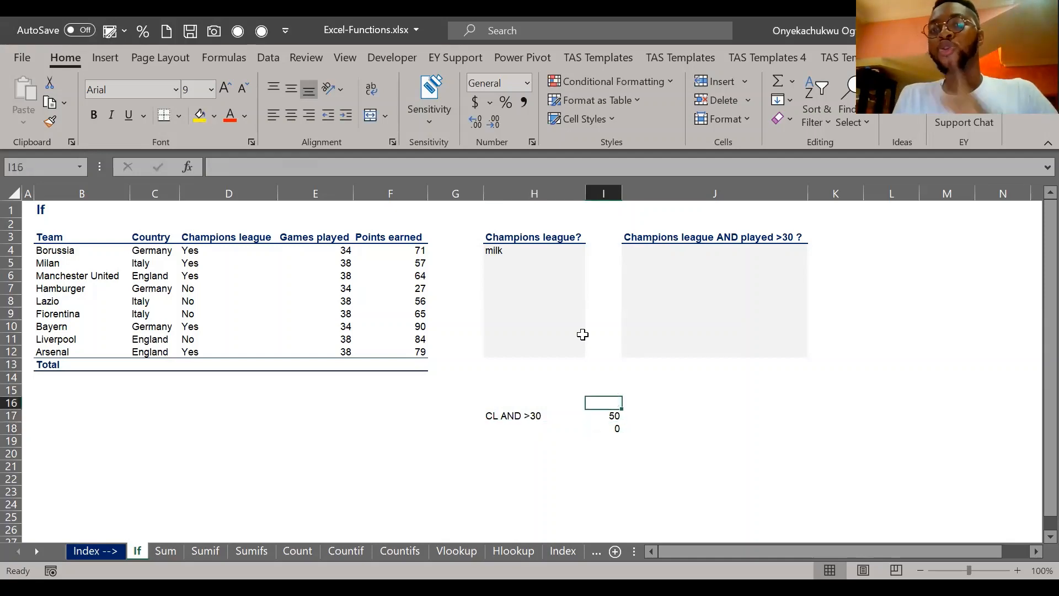
key(Up)
key(Up)
key(Up)
key(Up)
key(Up)
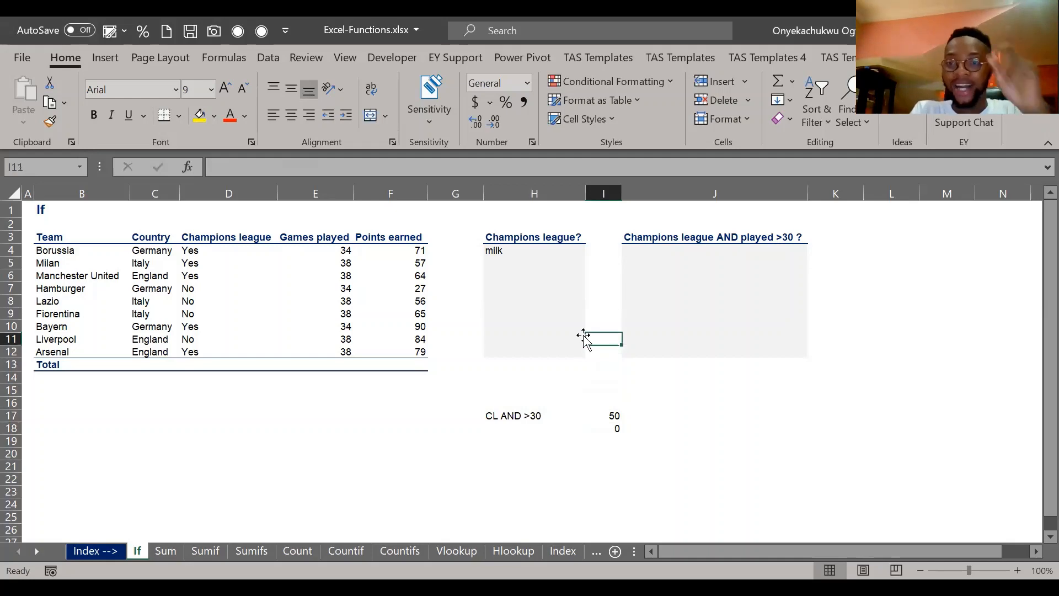
key(Up)
key(Up)
key(Up)
key(Up)
key(Up)
key(Right)
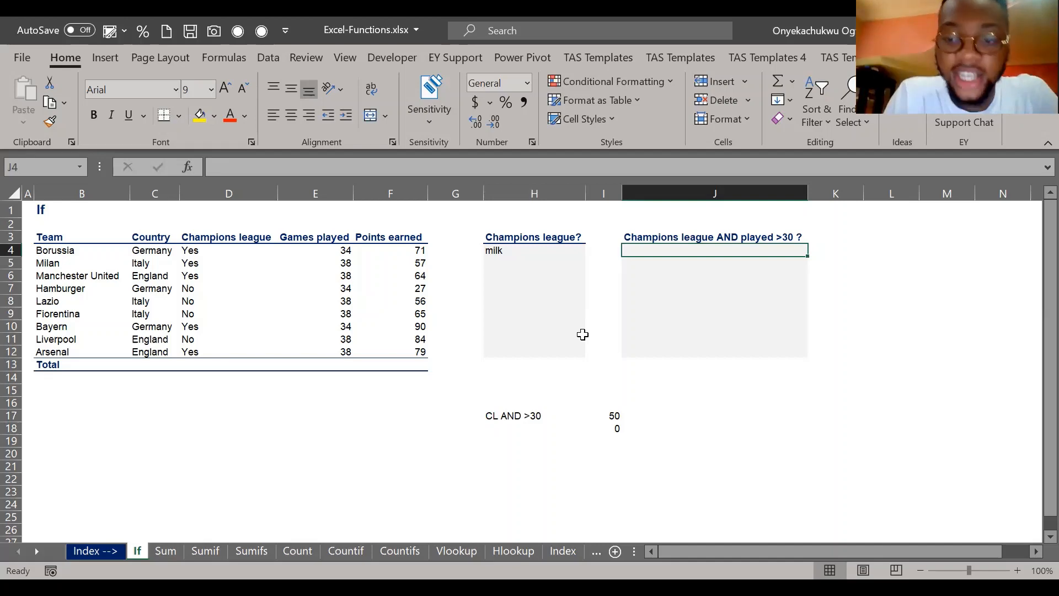
text(=)
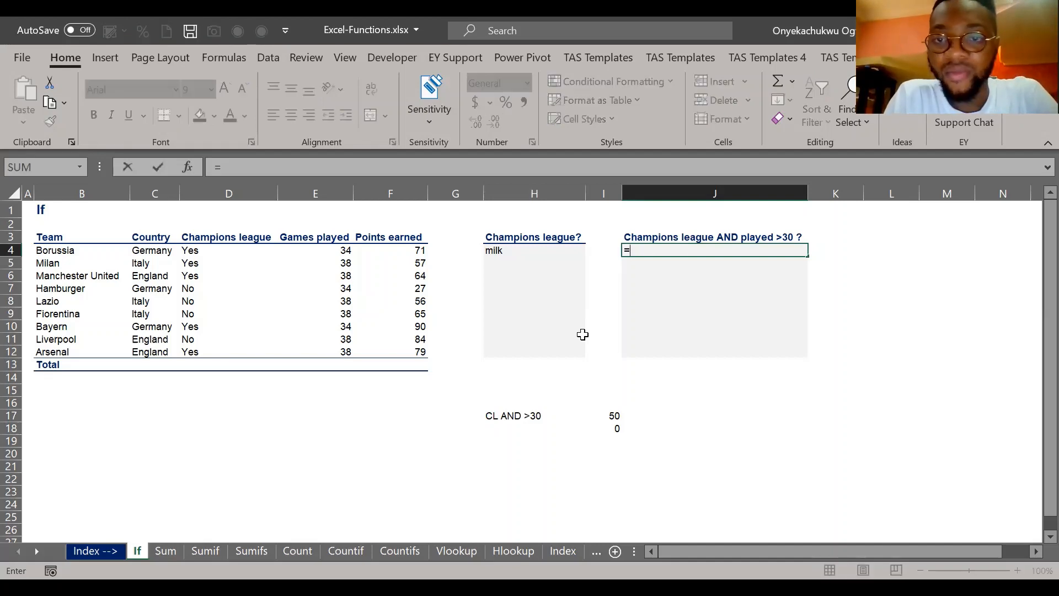
text(IF()
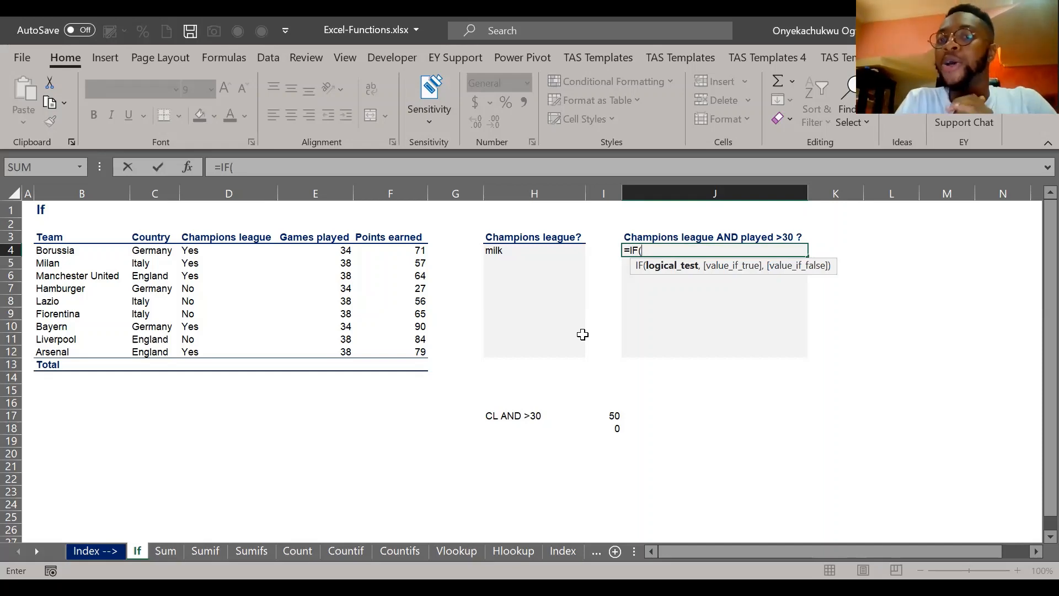
text(AND()
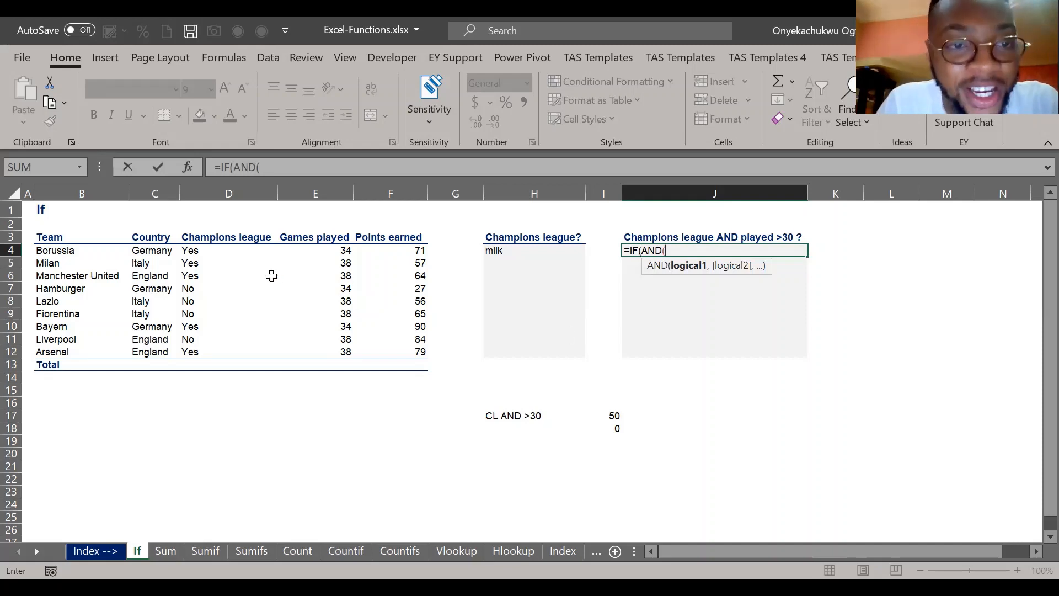
click(212, 249)
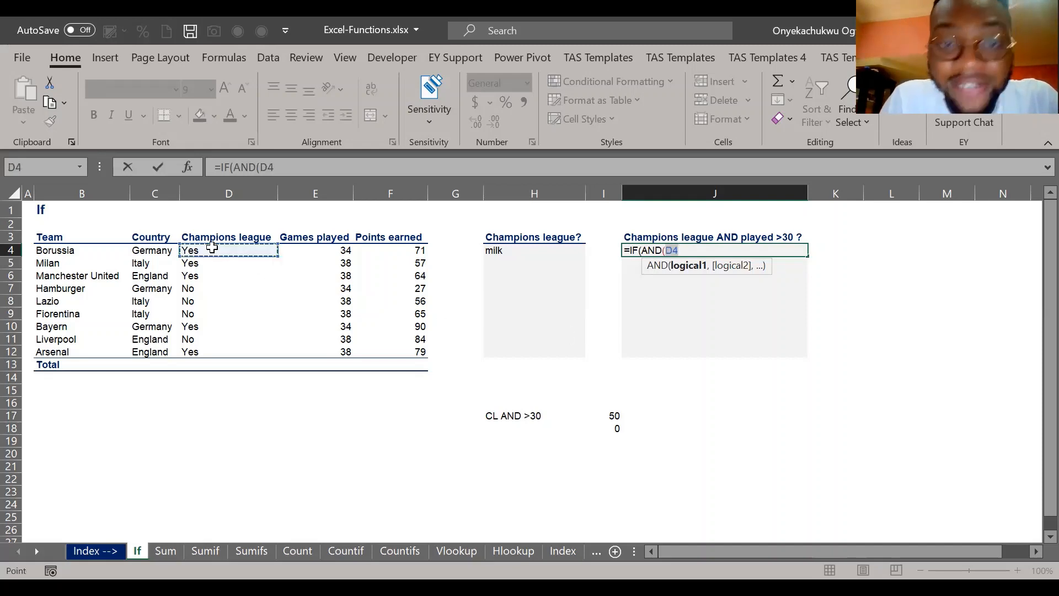
text(=)
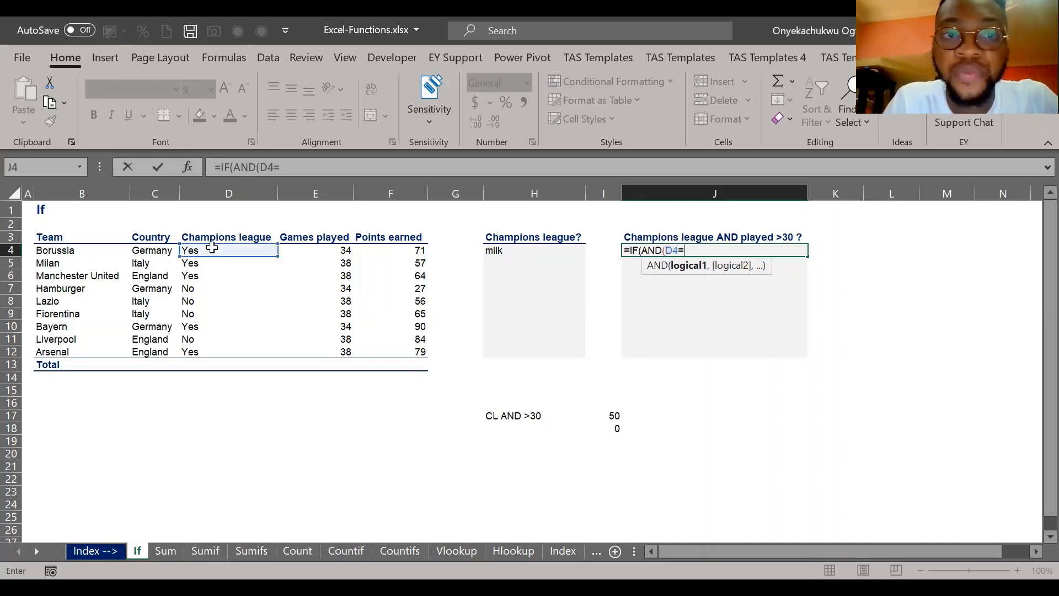
text("YES)
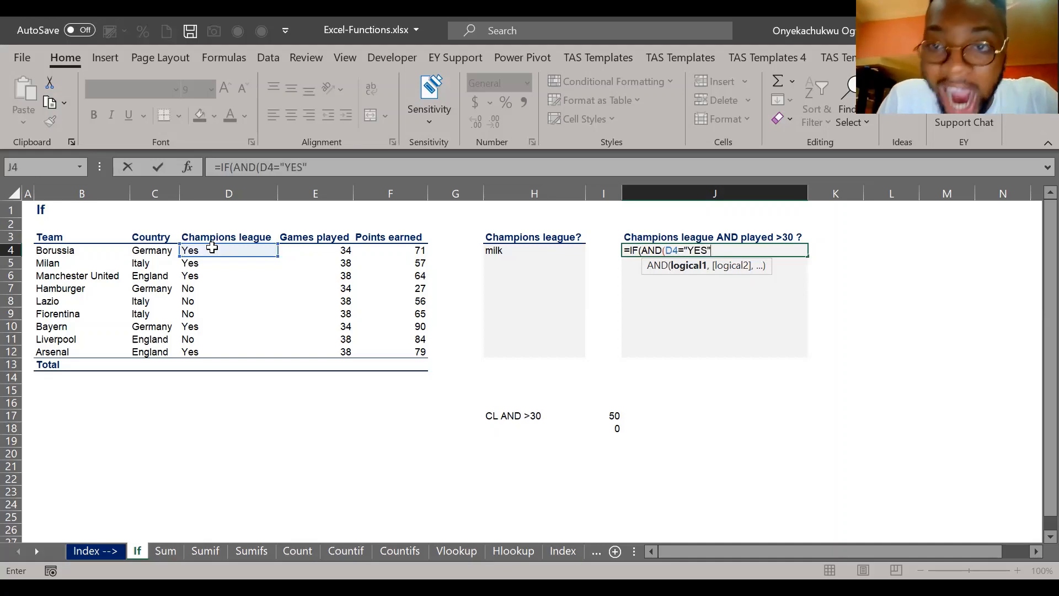
text(",)
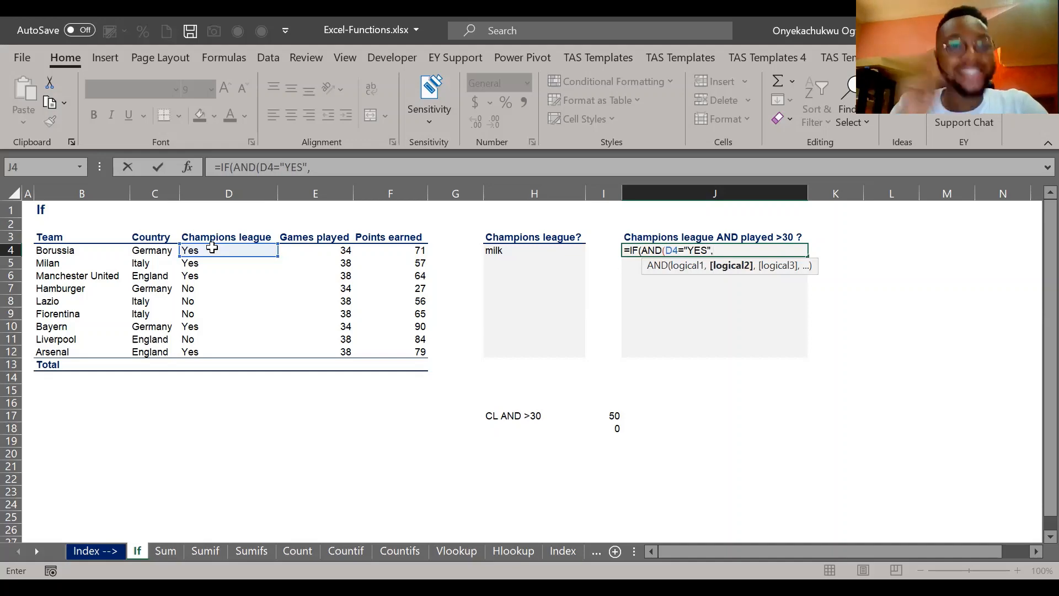
Step: Add E4>30 as the second AND condition and complete the IF with 50 if true and 0 if false
click(327, 249)
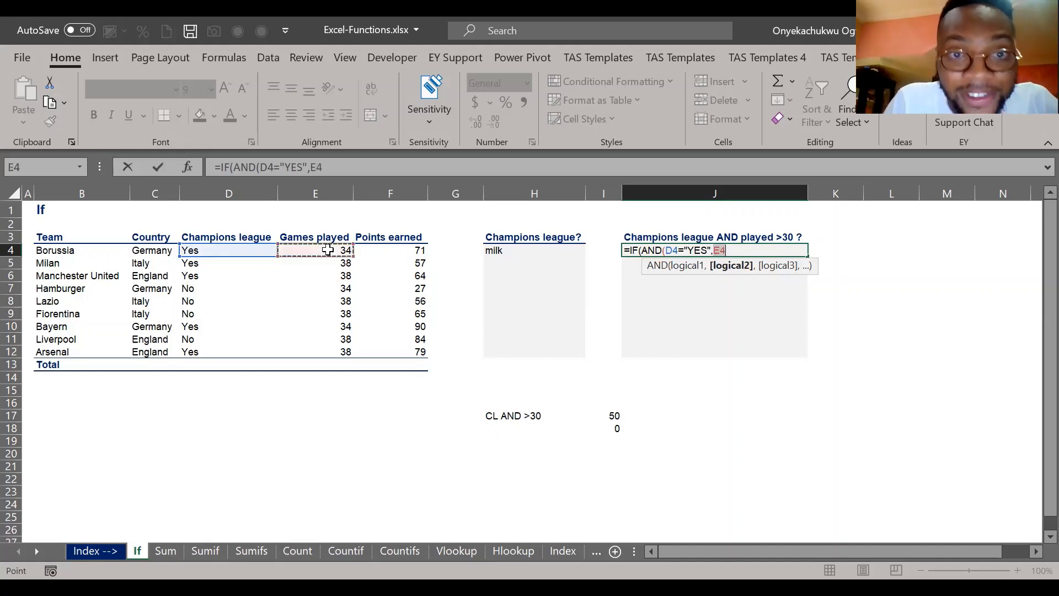
text(>30)
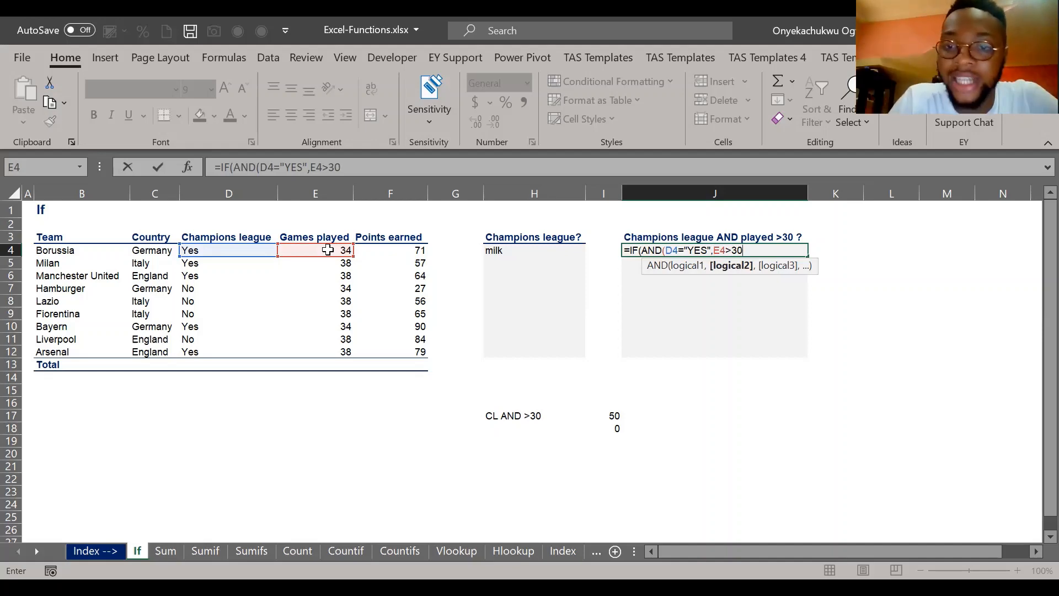
text())
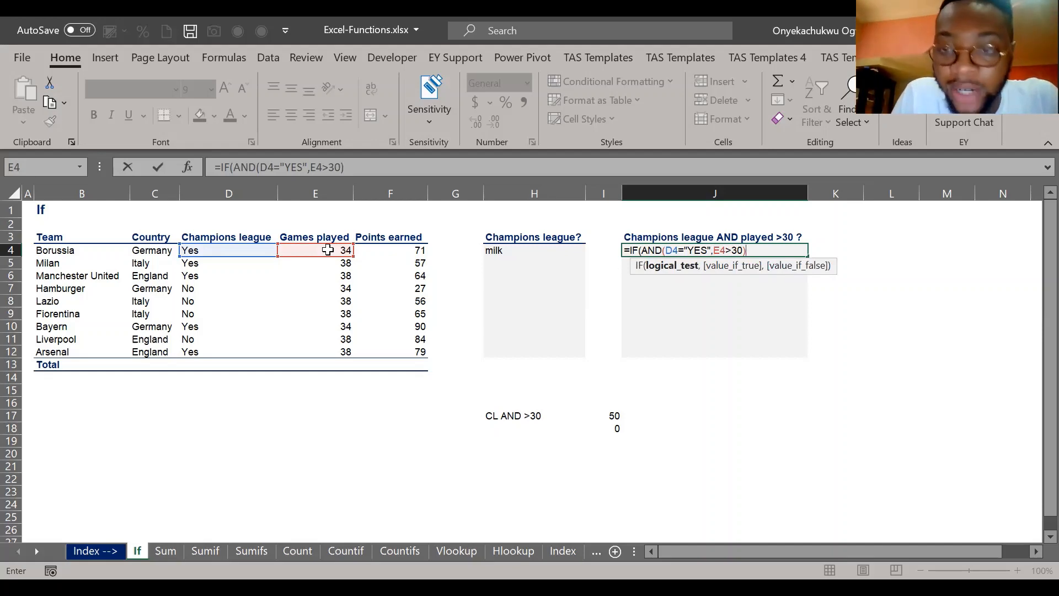
text(,50)
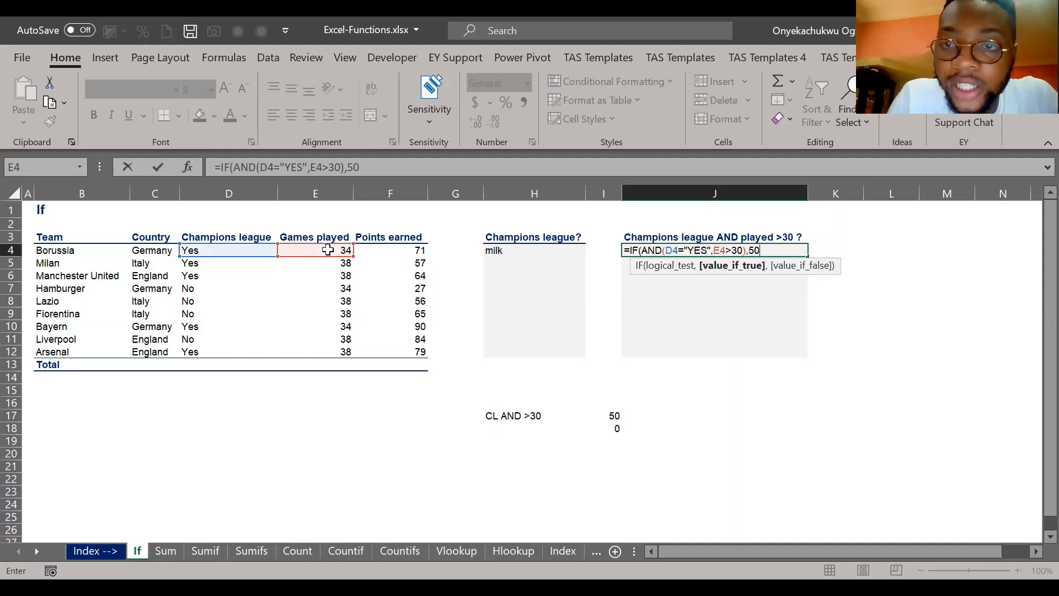
text(,0)
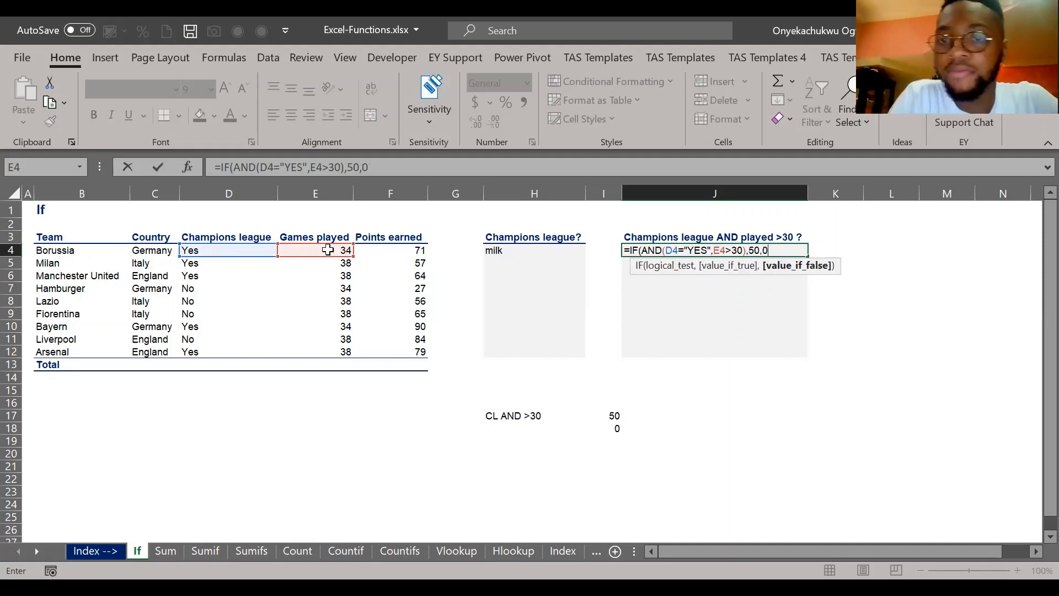
key(Return)
Step: Copy the IF/AND formula from J4 down through J12
key(Up)
key(ctrl+c)
key(shift+Down)
key(shift+Down)
key(shift+Down)
key(shift+Down)
key(shift+Down)
key(shift+Down)
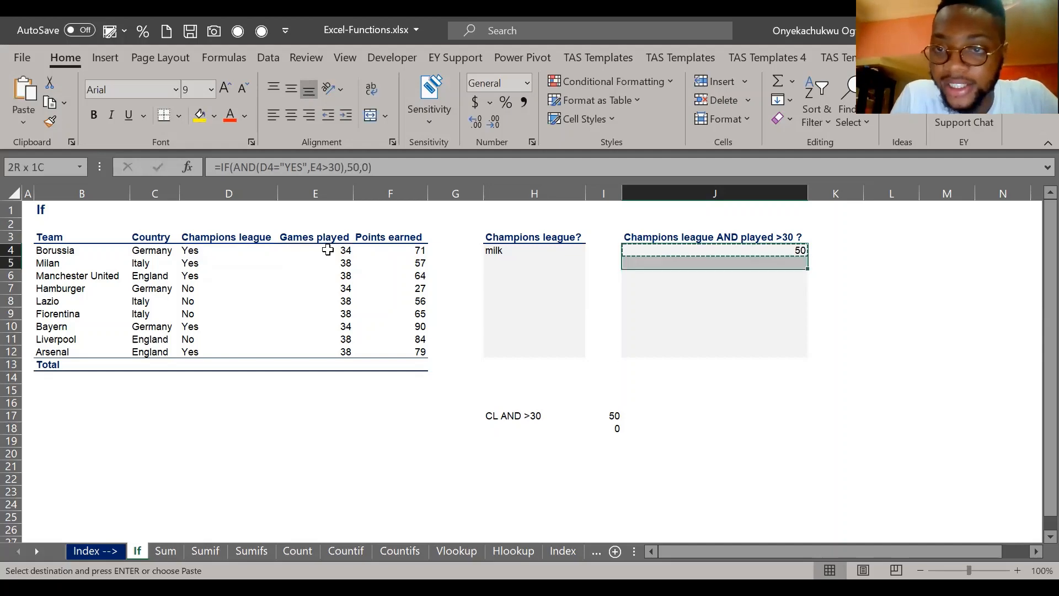
key(shift+Down)
key(shift+Down)
key(Return)
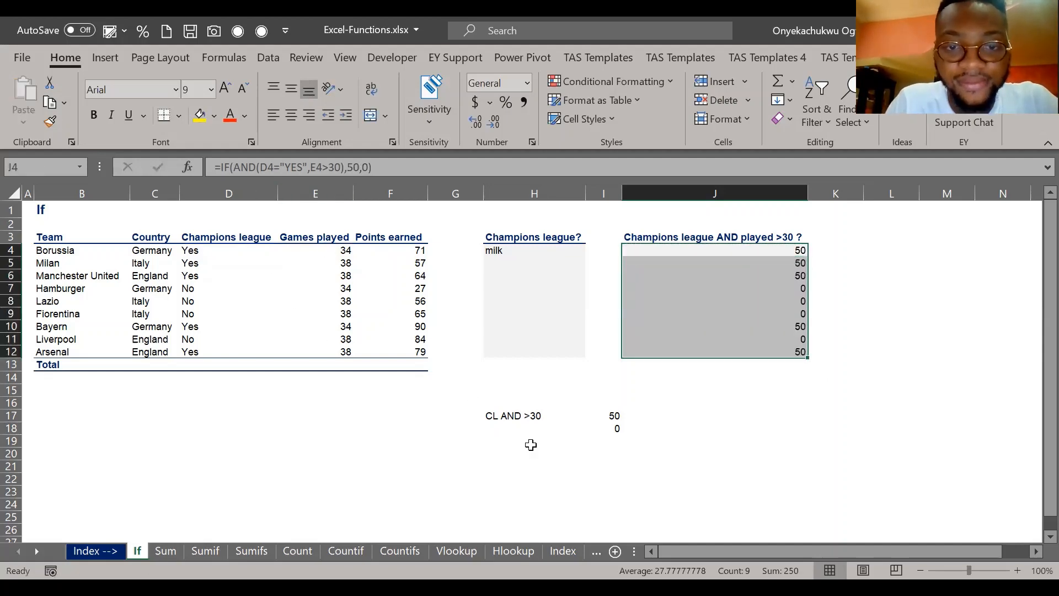
Step: Deselect the results on the If sheet and go to the Sum sheet
key(alt+Tab)
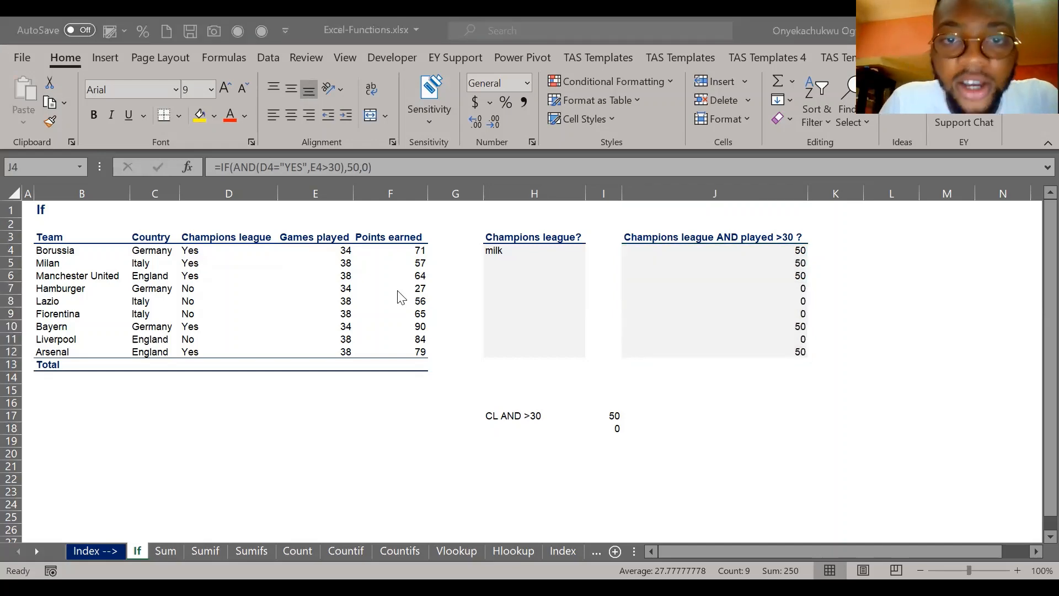
click(516, 303)
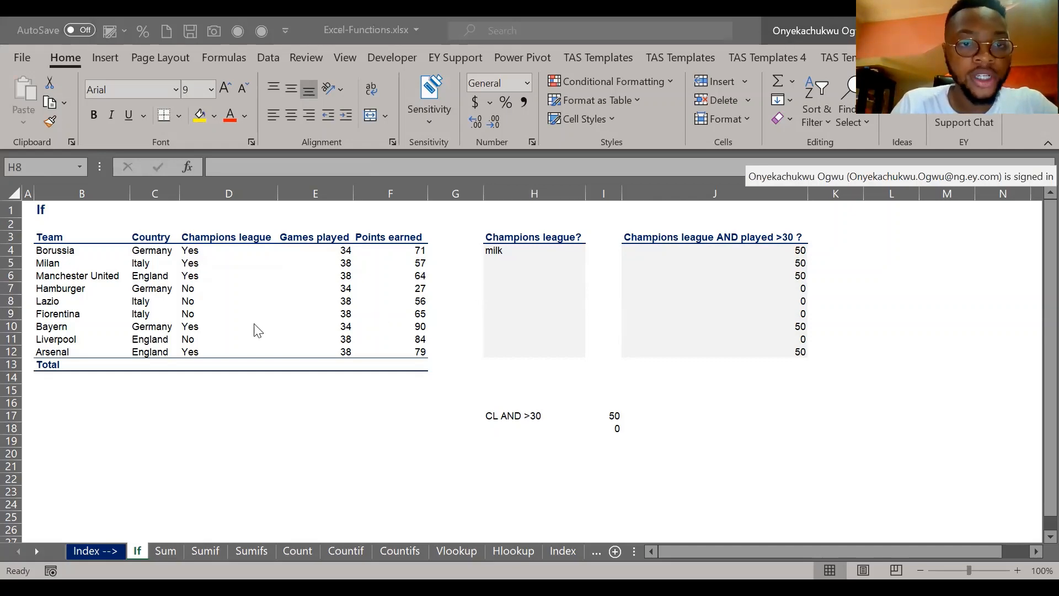
click(204, 430)
key(ctrl+Page_Down)
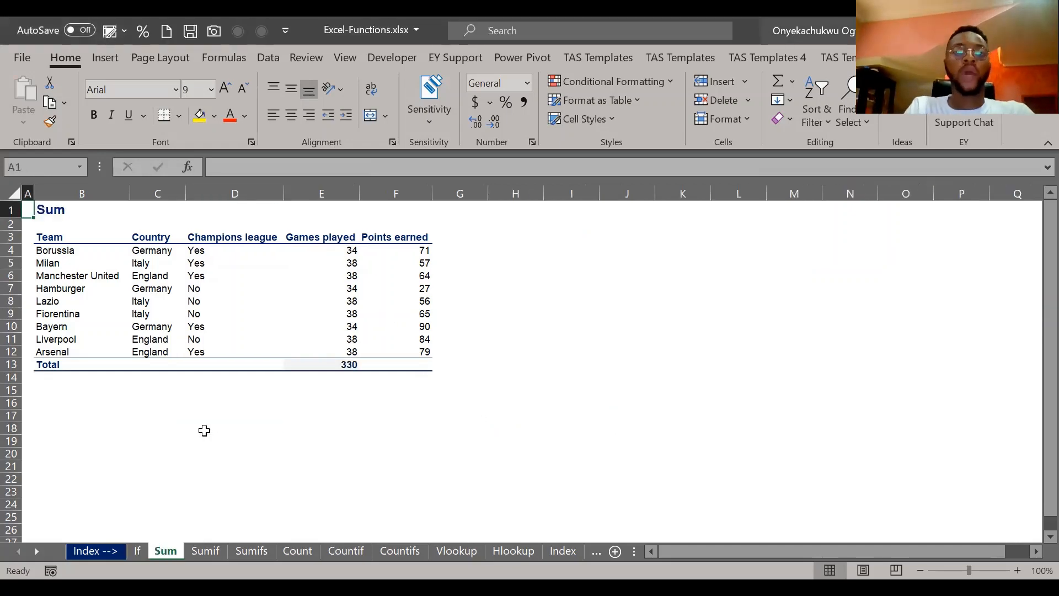
Step: Switch to the Group Activity.xlsx workbook and look over the SUM function exercises on the Warm up sheet
key(alt+Tab)
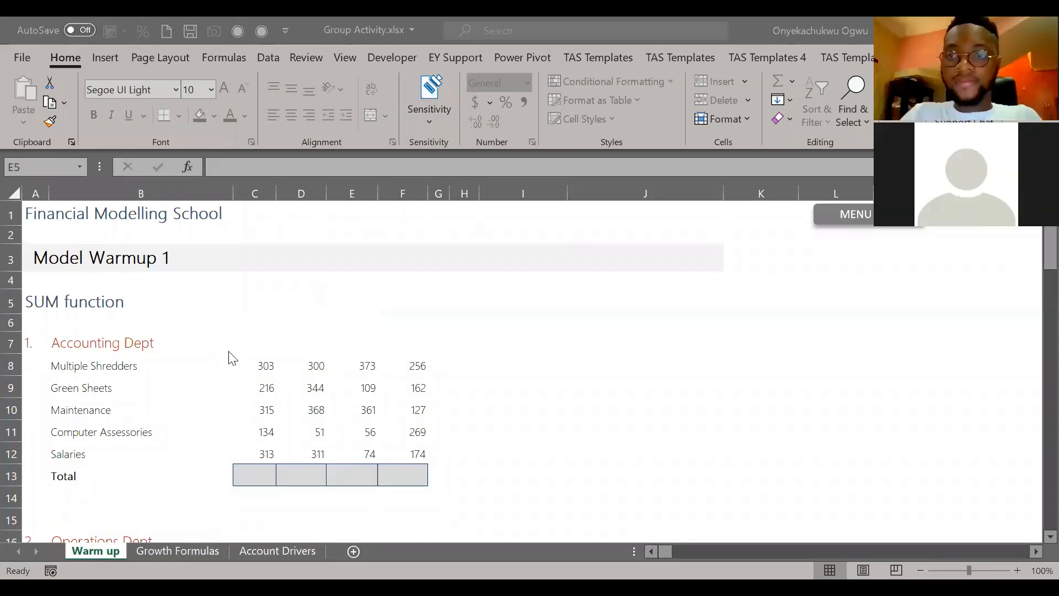
scroll(281, 324, down, 1)
scroll(283, 324, up, 1)
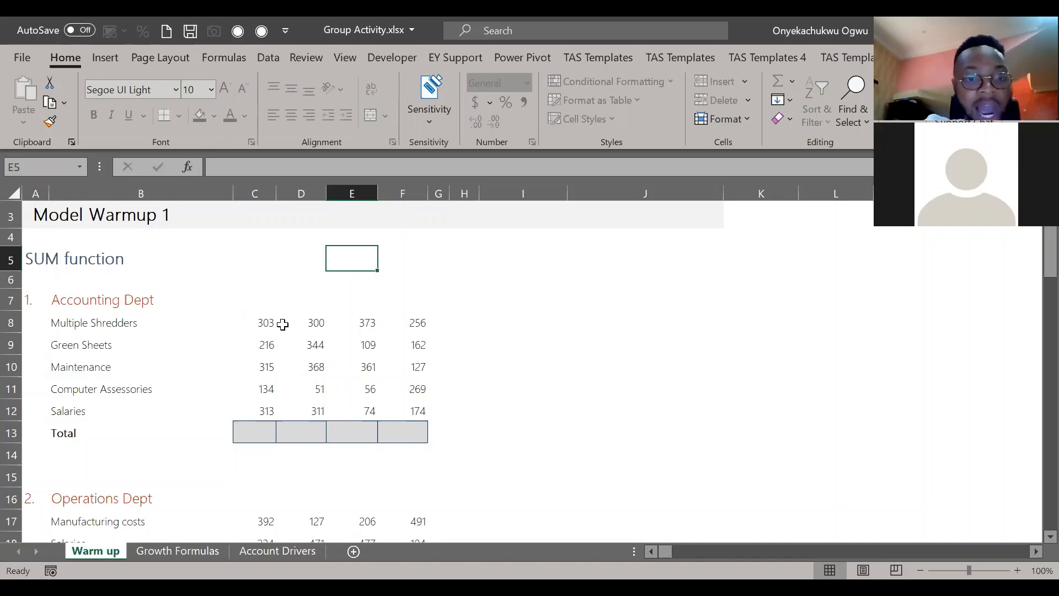
scroll(283, 324, down, 8)
scroll(282, 325, up, 9)
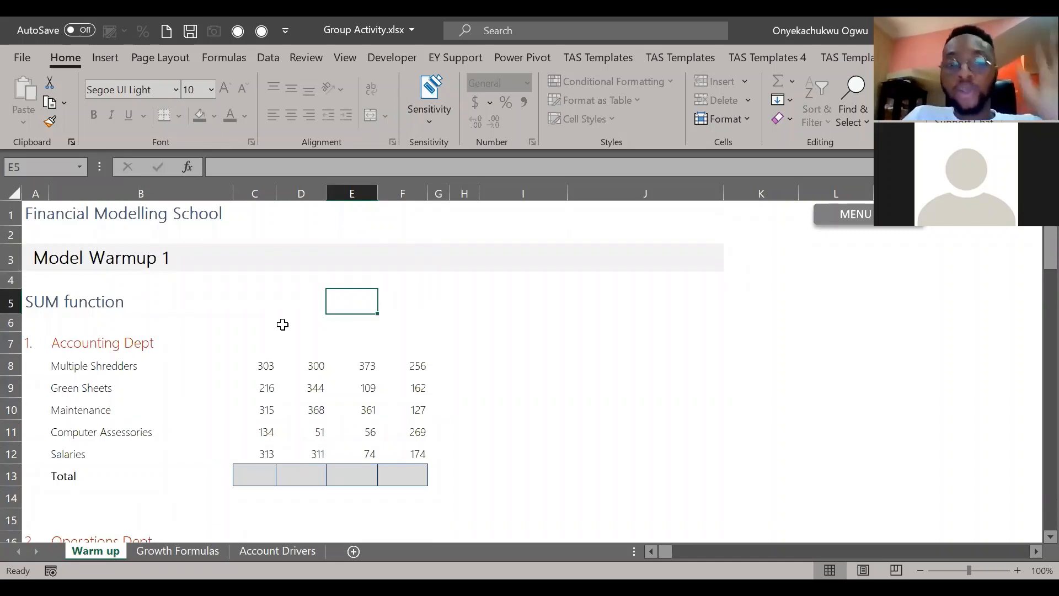
Step: Start an addition formula in C13, the first Accounting Dept total, adding C12, C11 and C9 individually
key(Down)
key(Down)
key(Down)
key(Down)
key(Down)
key(Down)
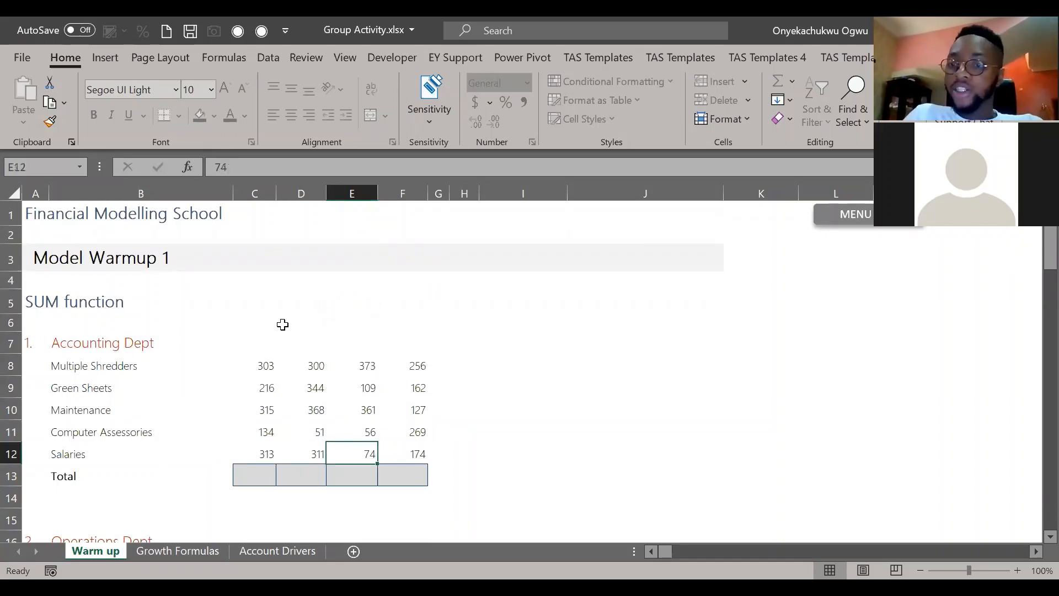
key(Down)
key(Left)
key(Left)
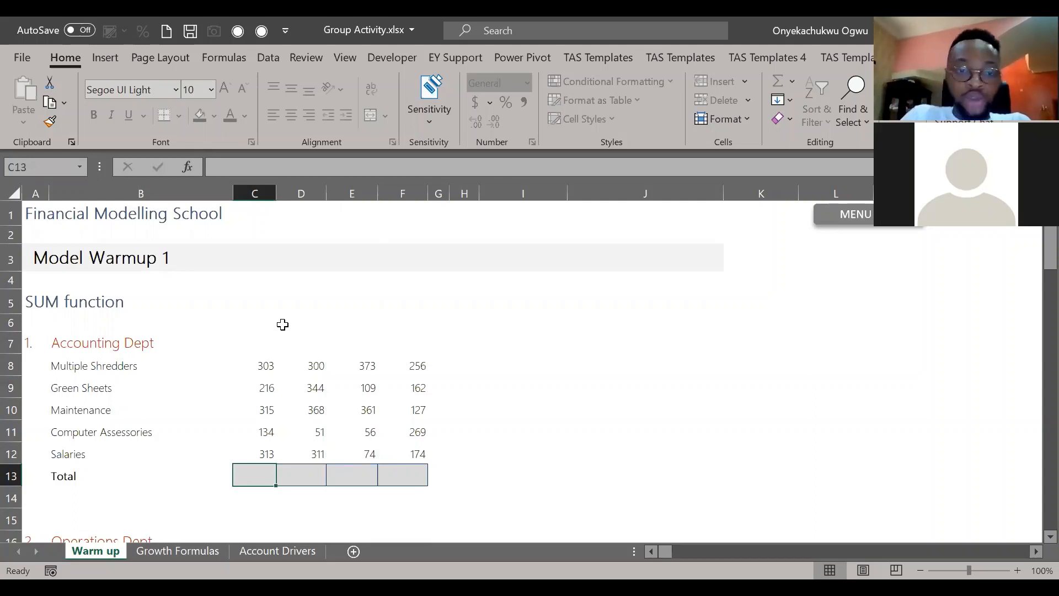
text(=)
key(Up)
text(+)
key(Up)
key(Up)
key(Up)
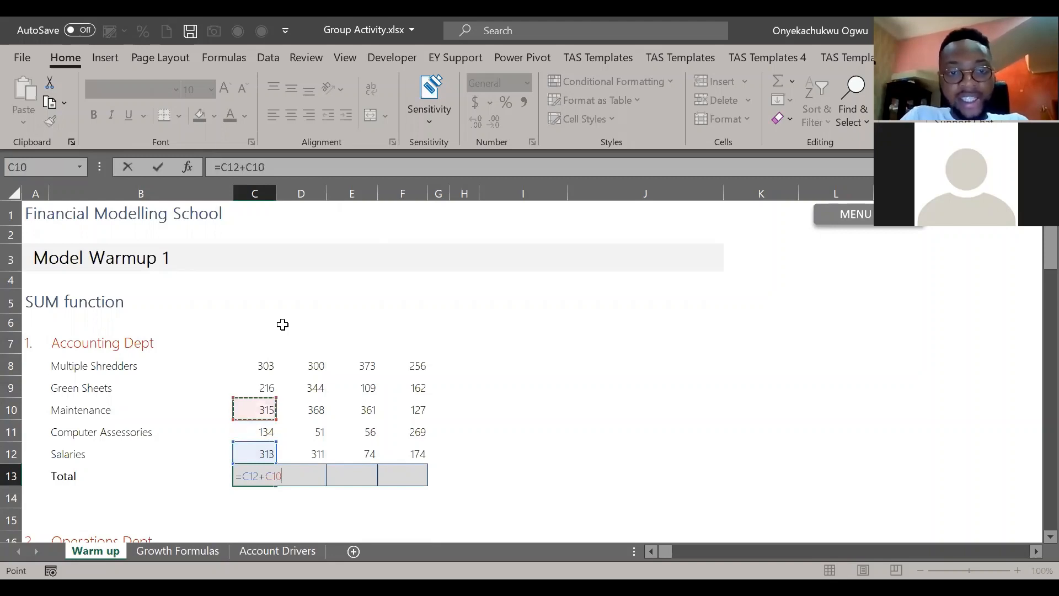
key(Down)
text(+)
key(Up)
key(Up)
key(Up)
key(Up)
Step: Extend the C13 formula with =C10+C7 and enter it
text(=)
key(Up)
key(Up)
key(Up)
key(Up)
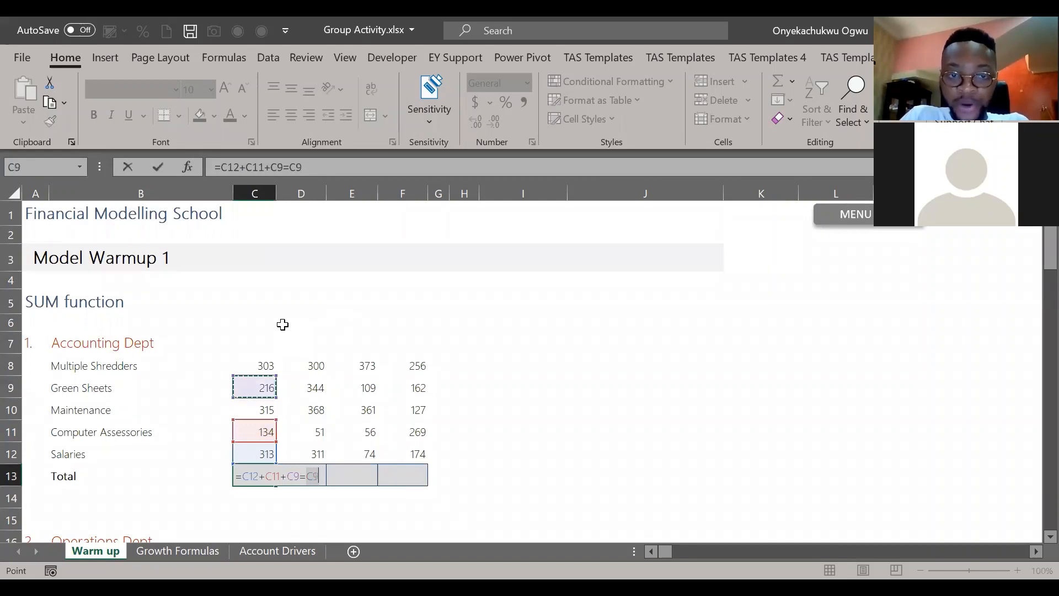
key(Down)
text(+)
key(Up)
key(Up)
key(Up)
key(Up)
key(Up)
key(Up)
key(Return)
key(Up)
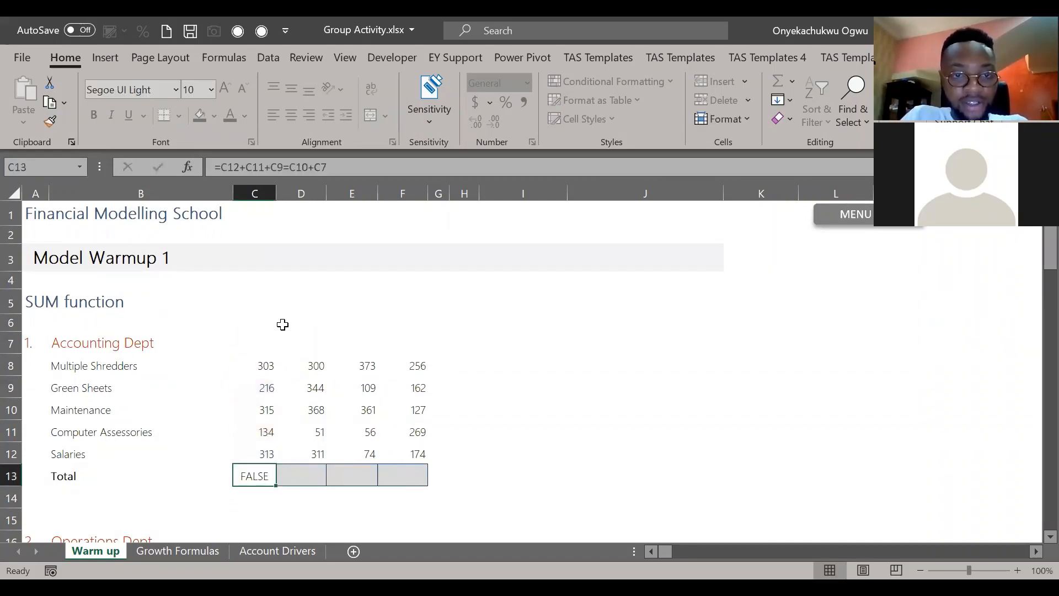
Step: Correct the Accounting Dept total formula in C13 to =C12+C11+C9+C10+C8
click(332, 170)
click(292, 170)
key(BackSpace)
text(+)
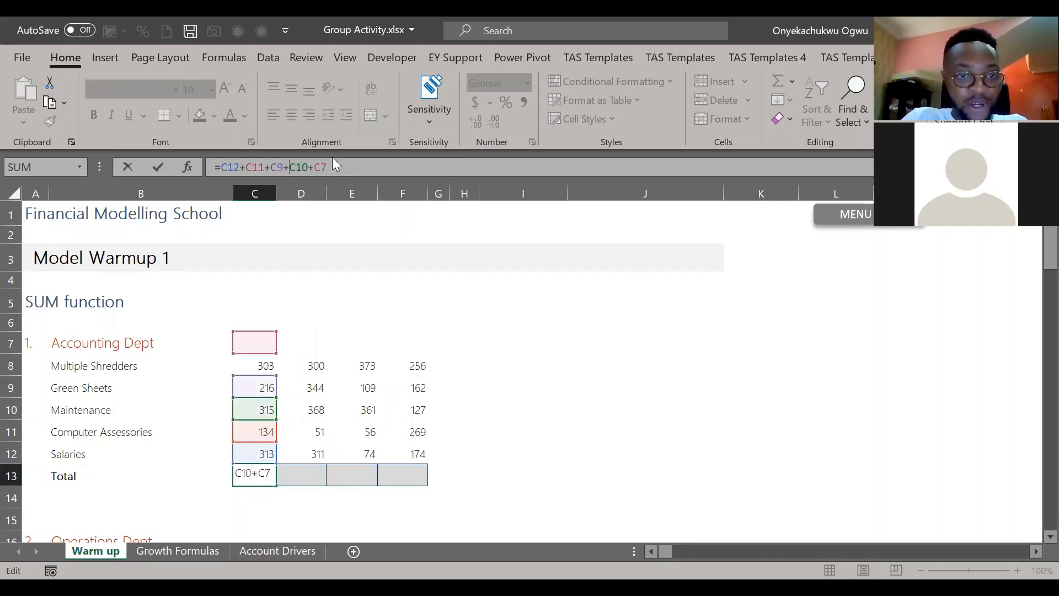
drag(255, 331, 249, 355)
key(Return)
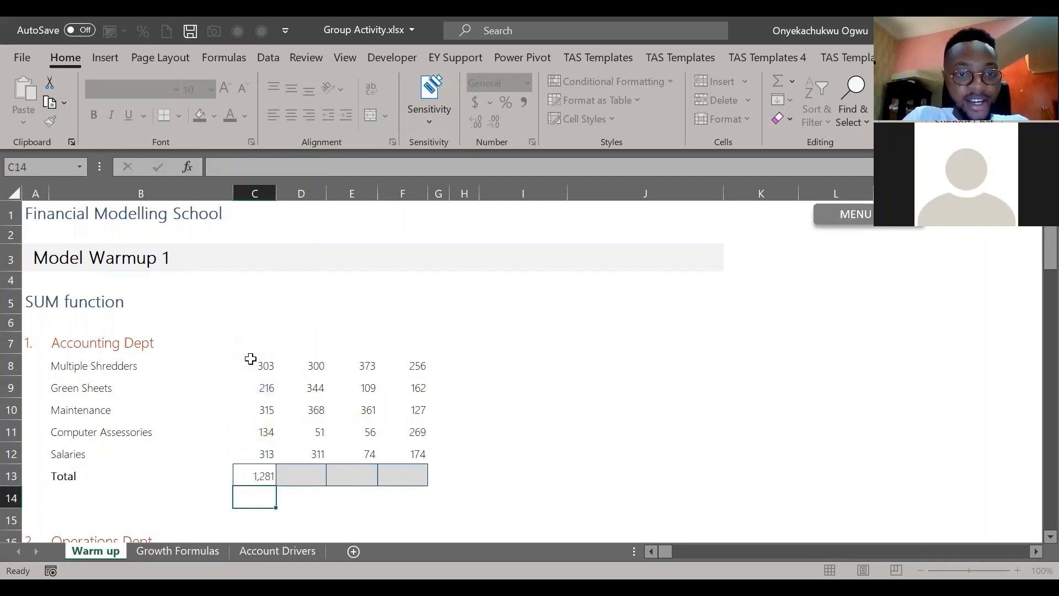
key(Up)
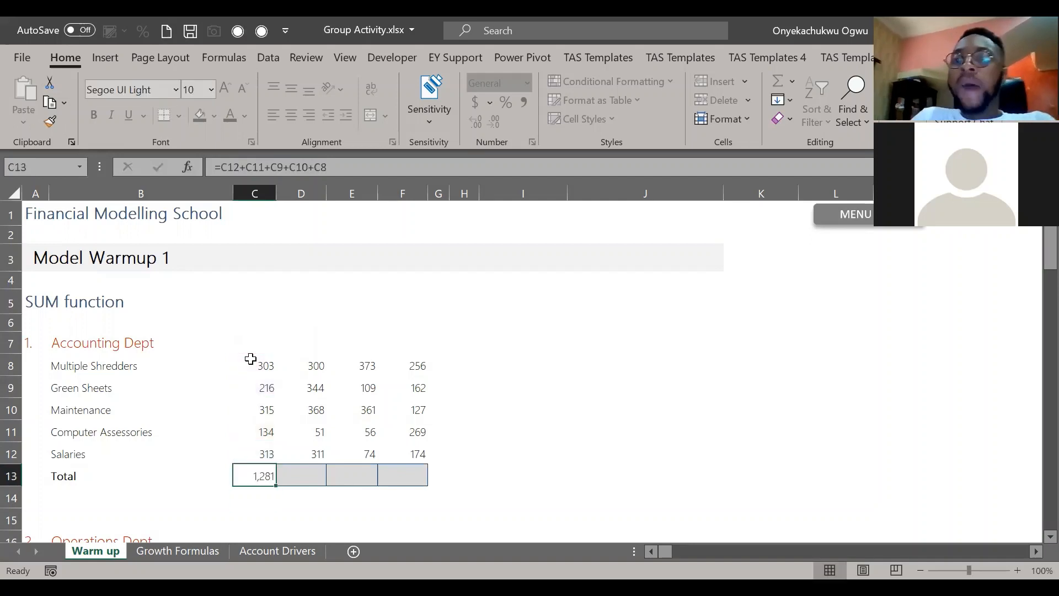
Step: Clear the cell-by-cell addition formula from the Accounting Dept total in C13
key(Right)
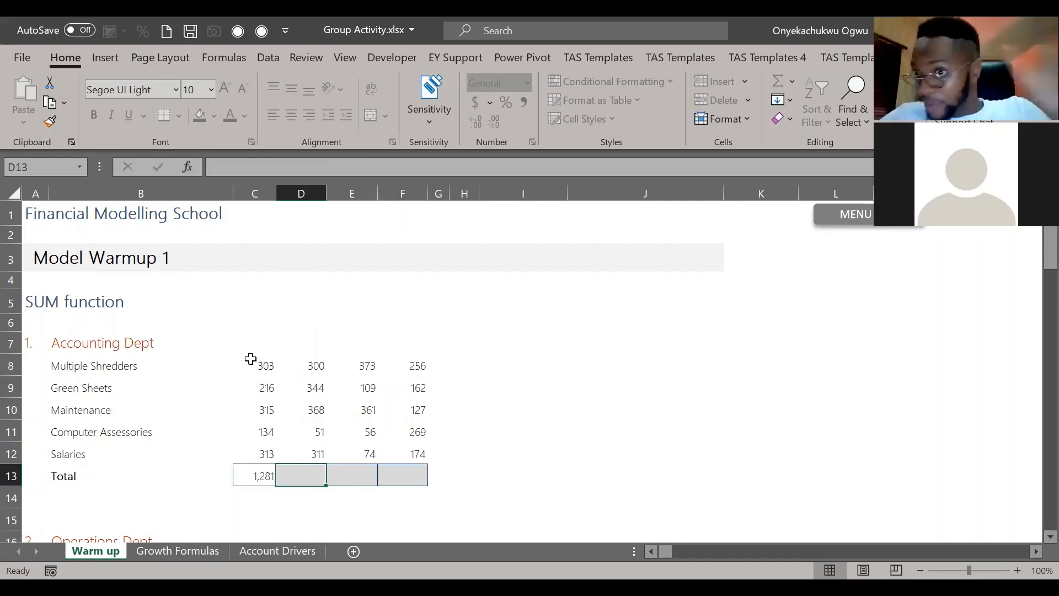
key(Left)
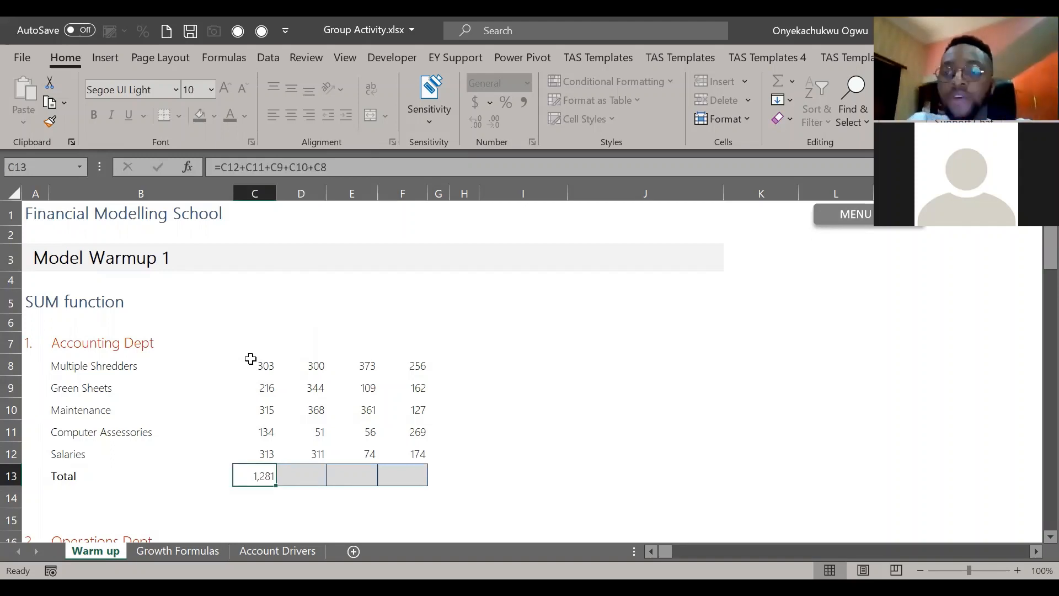
key(Delete)
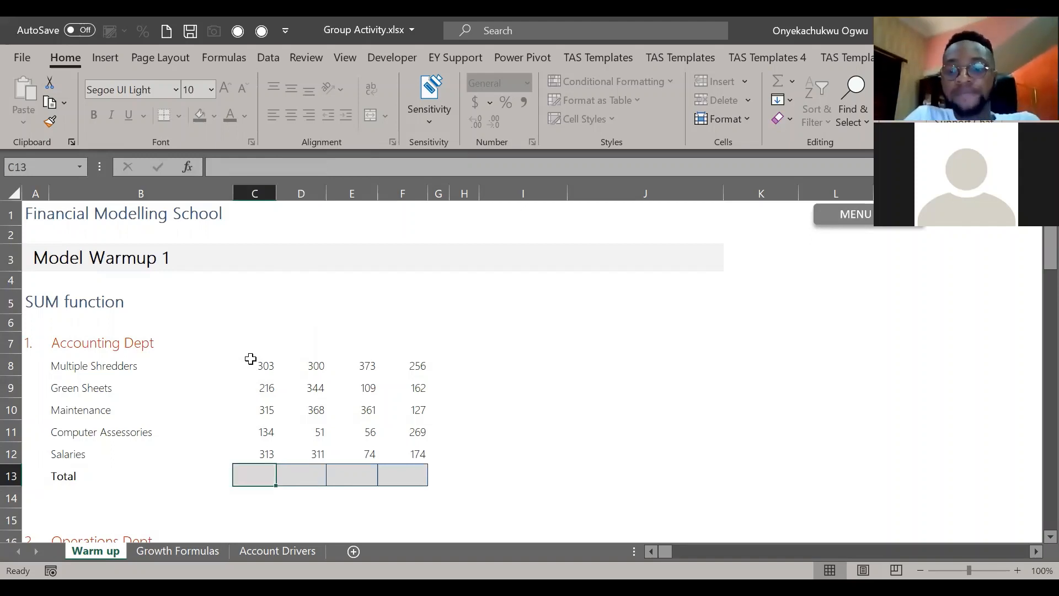
Step: Restore the deleted addition formula in C13, the first Accounting Dept total, and clear the cell again
key(ctrl+z)
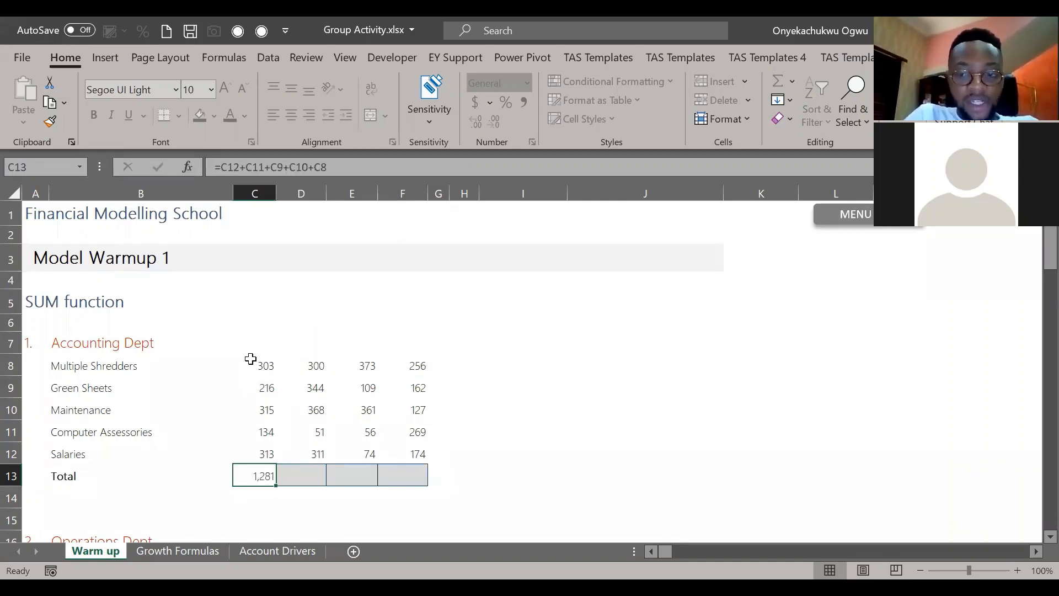
key(Delete)
key(Up)
key(Up)
key(Up)
key(Up)
key(Up)
key(Up)
key(Up)
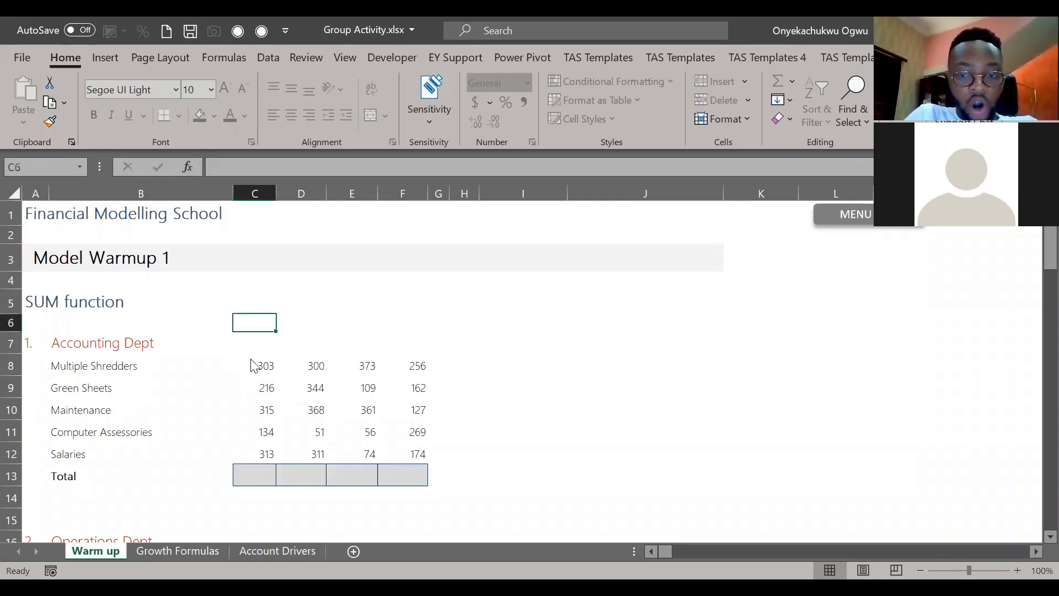
key(Up)
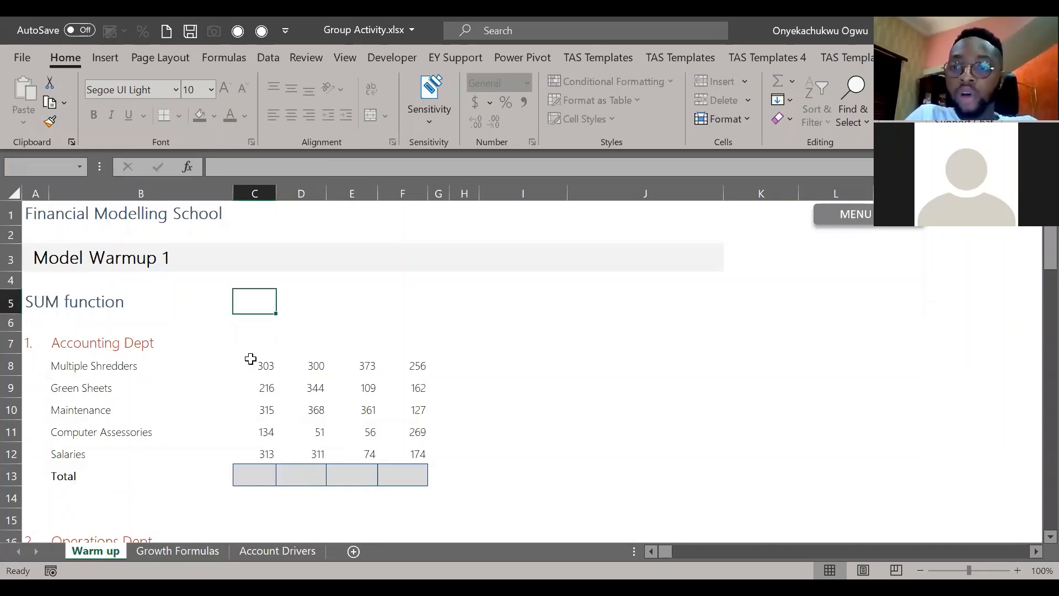
Step: Total the first Accounting Dept column in C13 by AutoSumming C8:C12
key(Down)
key(Down)
key(Down)
key(Down)
key(Down)
key(Down)
key(Down)
key(Down)
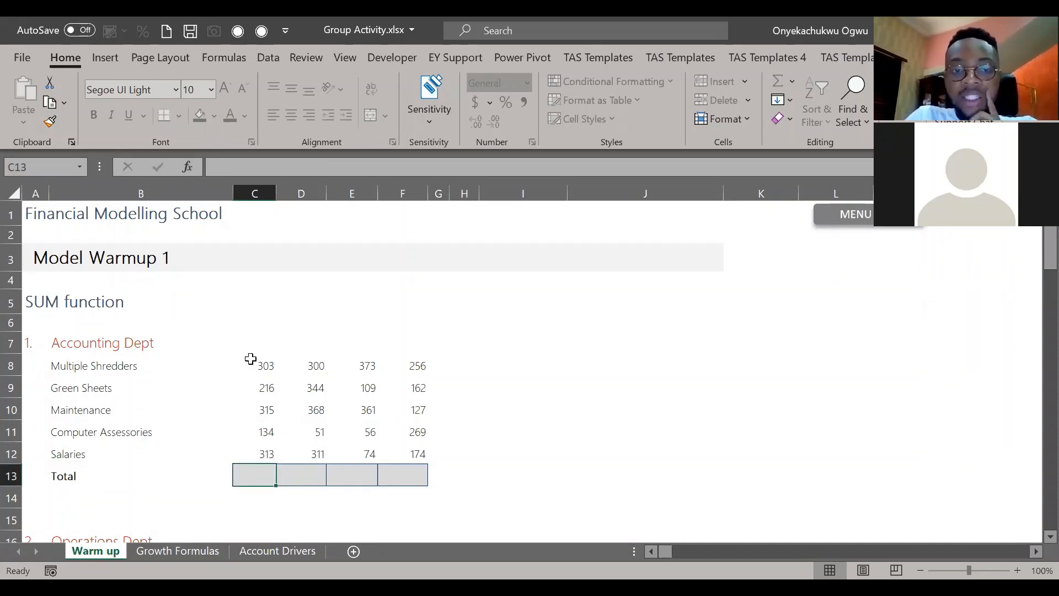
key(alt+equal)
key(ctrl+Return)
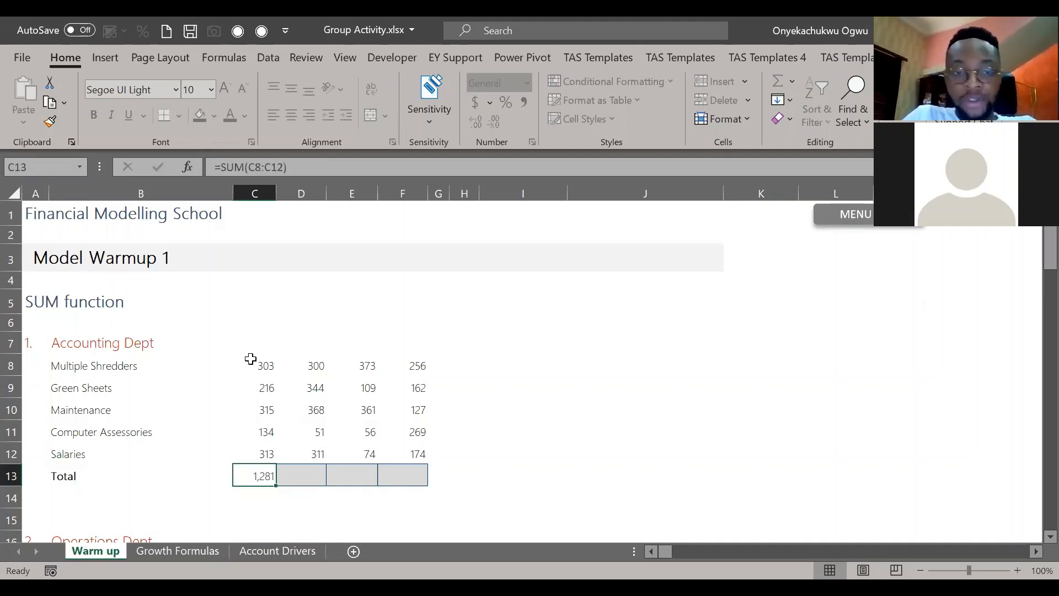
Step: Fill the SUM formula from C13 across D13:F13 and check the copied Accounting Dept total formulas
key(shift+Right)
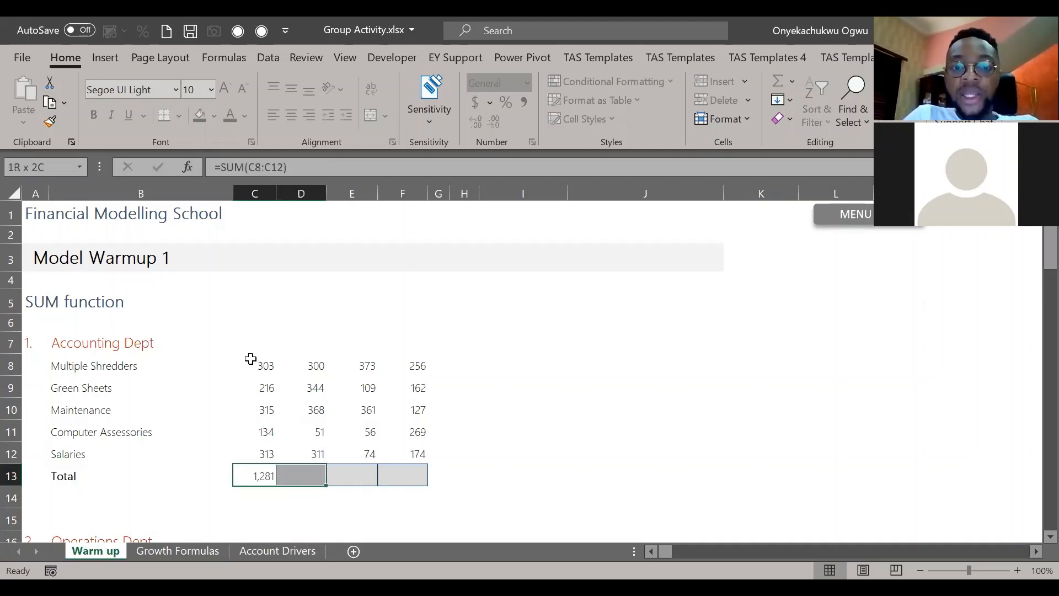
key(shift+Right)
key(shift+Right)
key(shift+Left)
key(shift+Left)
key(shift+Left)
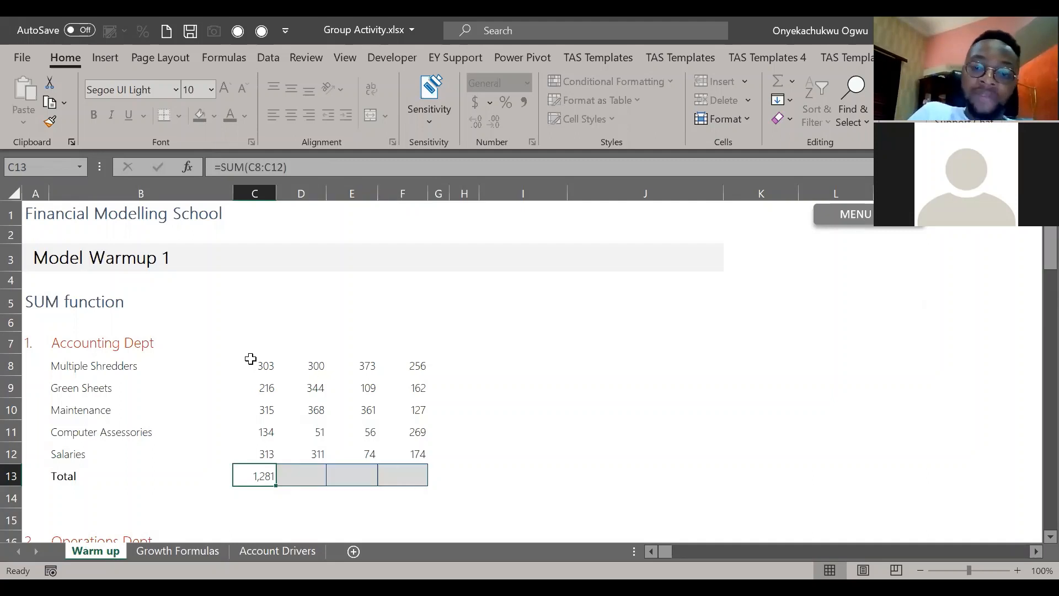
key(shift+Right)
key(shift+Right)
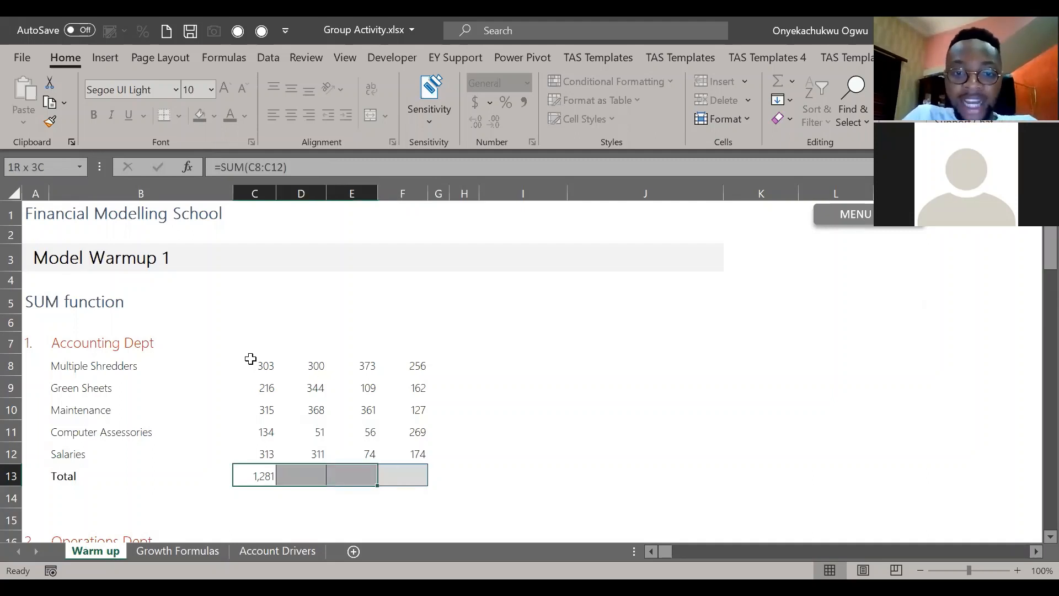
key(shift+Right)
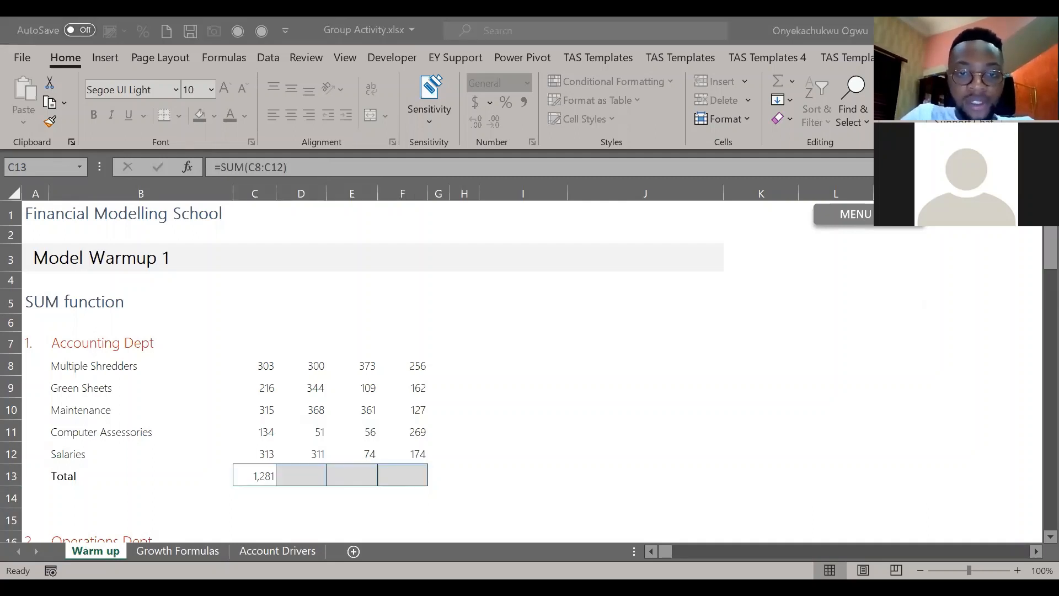
click(338, 458)
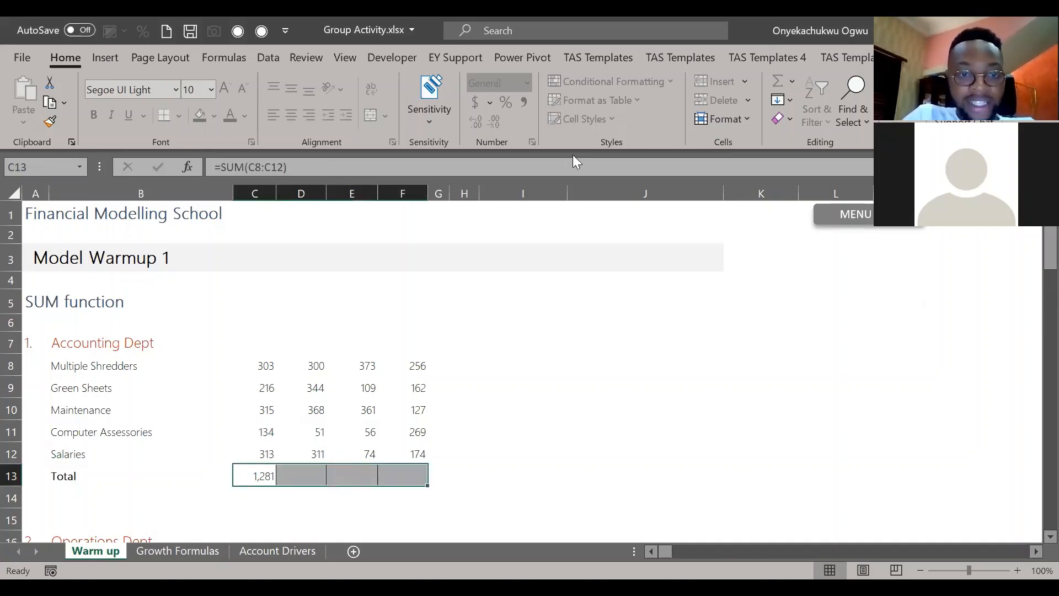
click(581, 374)
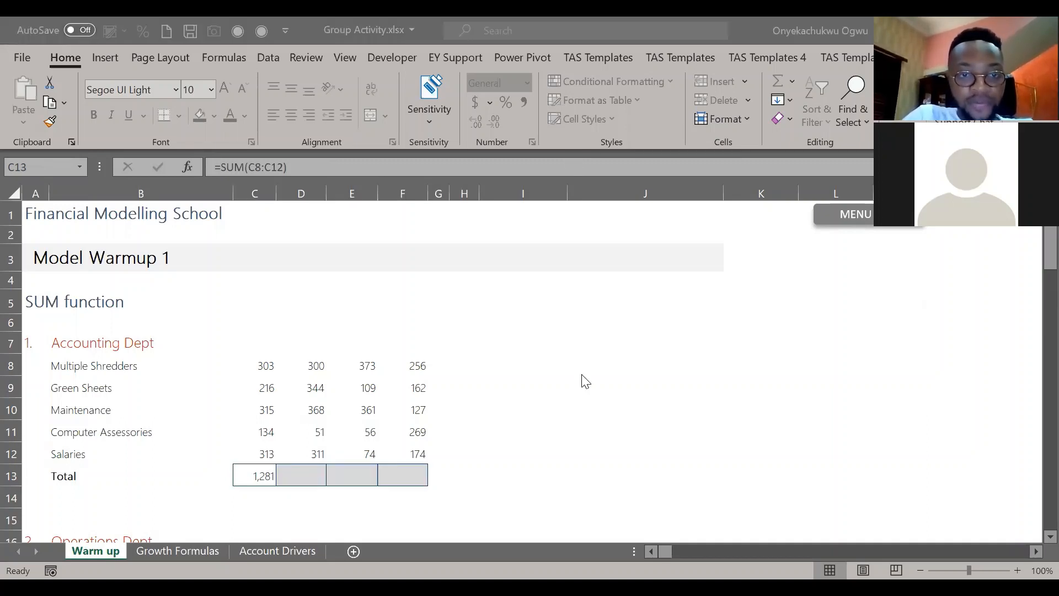
click(299, 431)
key(Left)
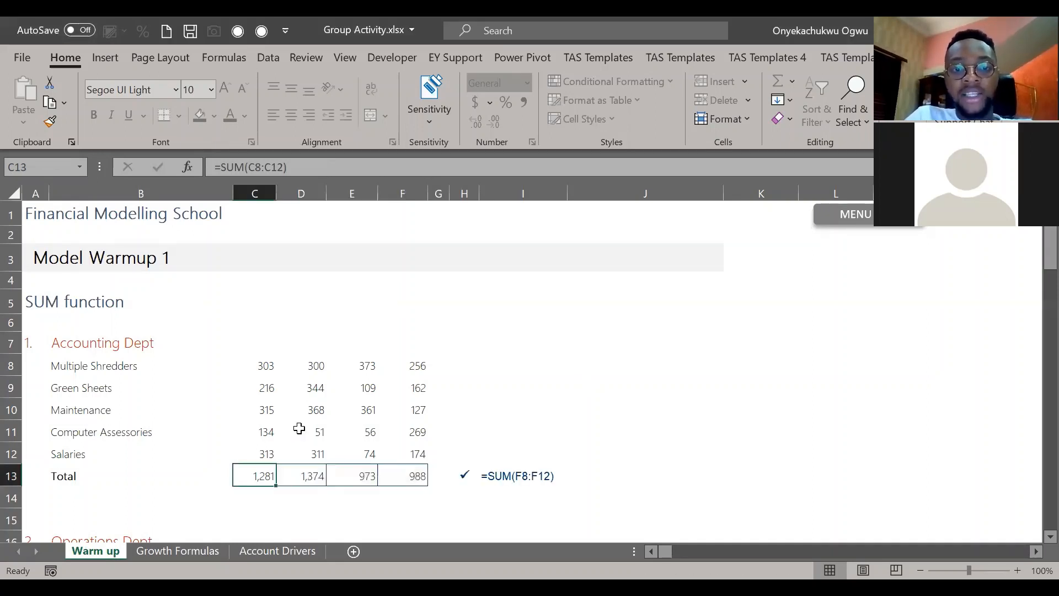
key(ctrl+Right)
key(Left)
key(Left)
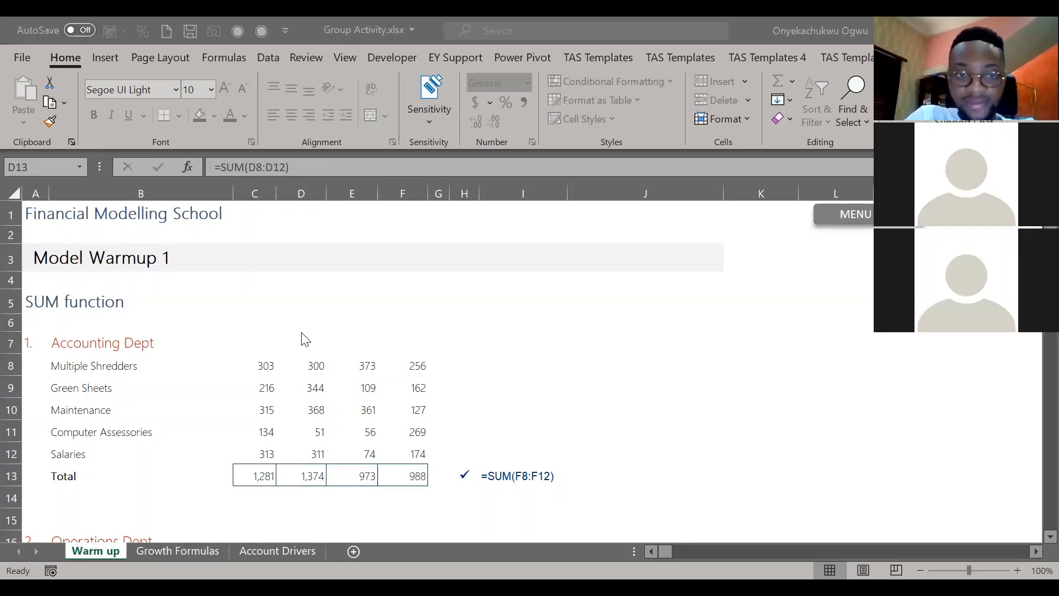
Step: Survey the remaining Warm up exercises, from the Operations Dept totals to the Office Budget table in section 6
scroll(268, 356, down, 5)
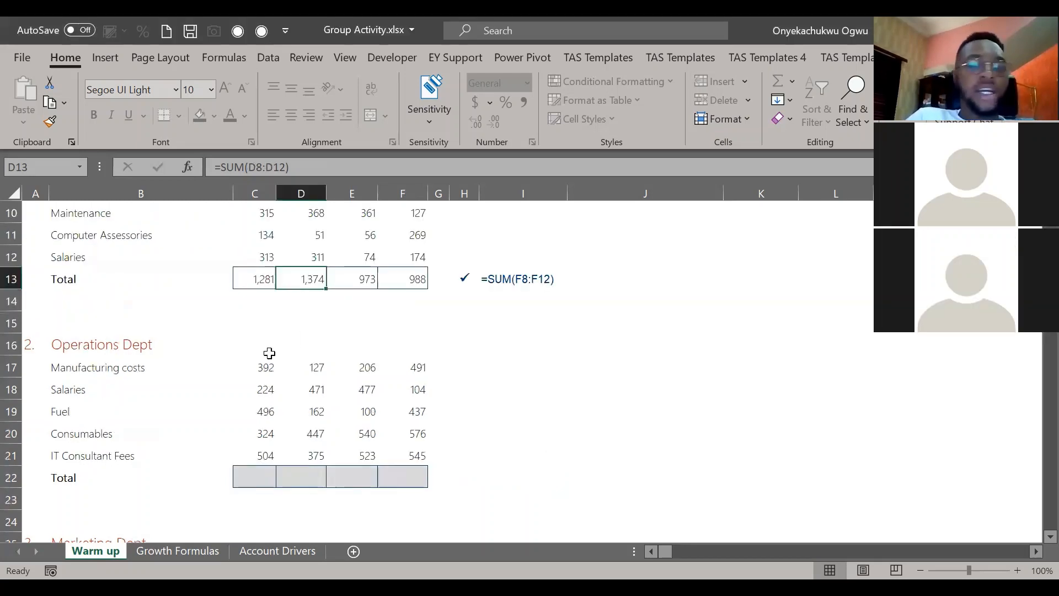
scroll(269, 353, down, 3)
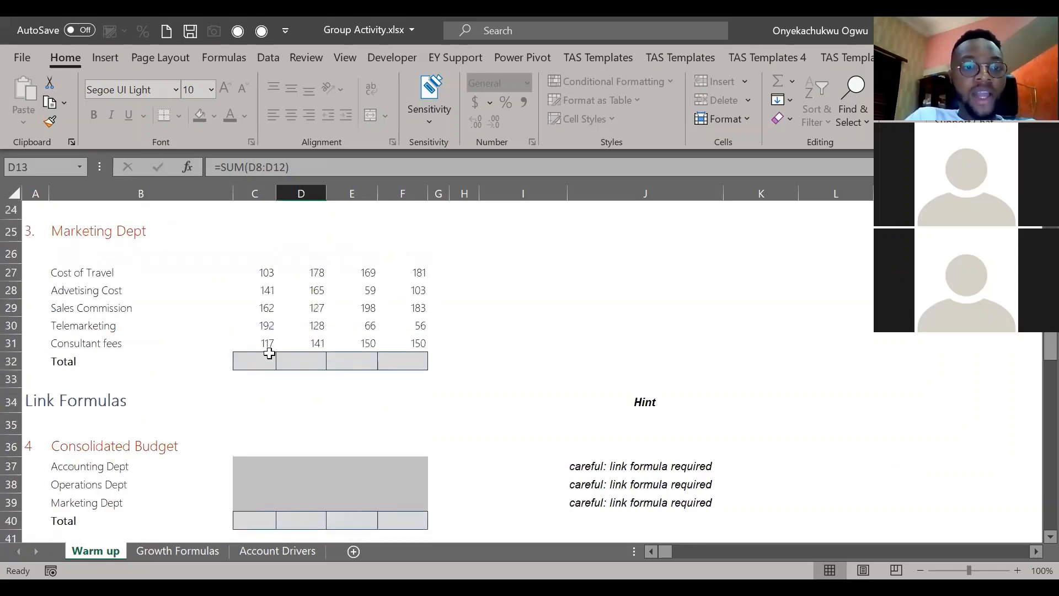
scroll(269, 353, down, 2)
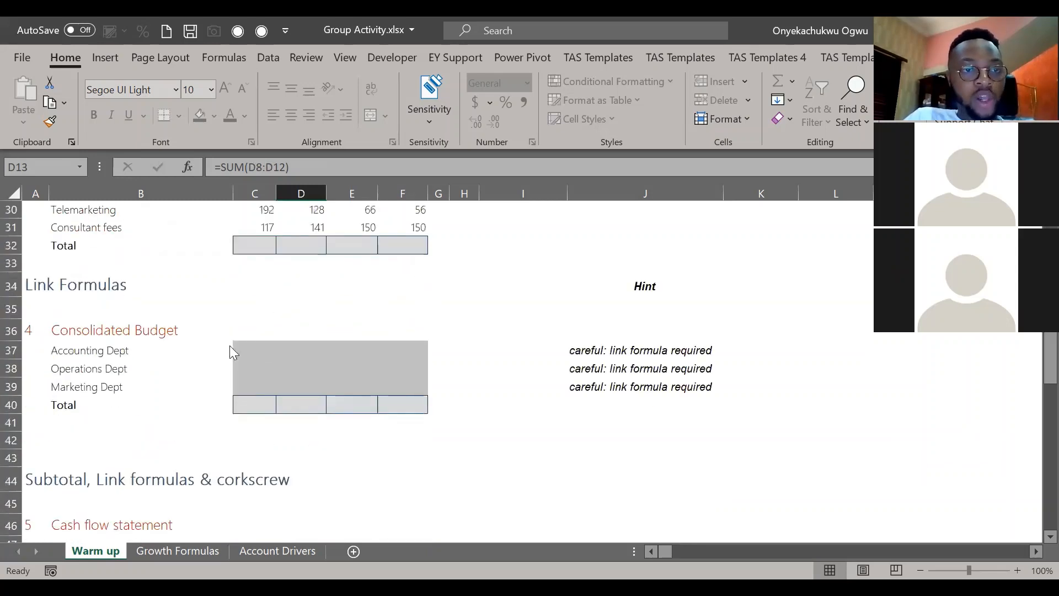
scroll(229, 348, up, 10)
scroll(248, 298, down, 4)
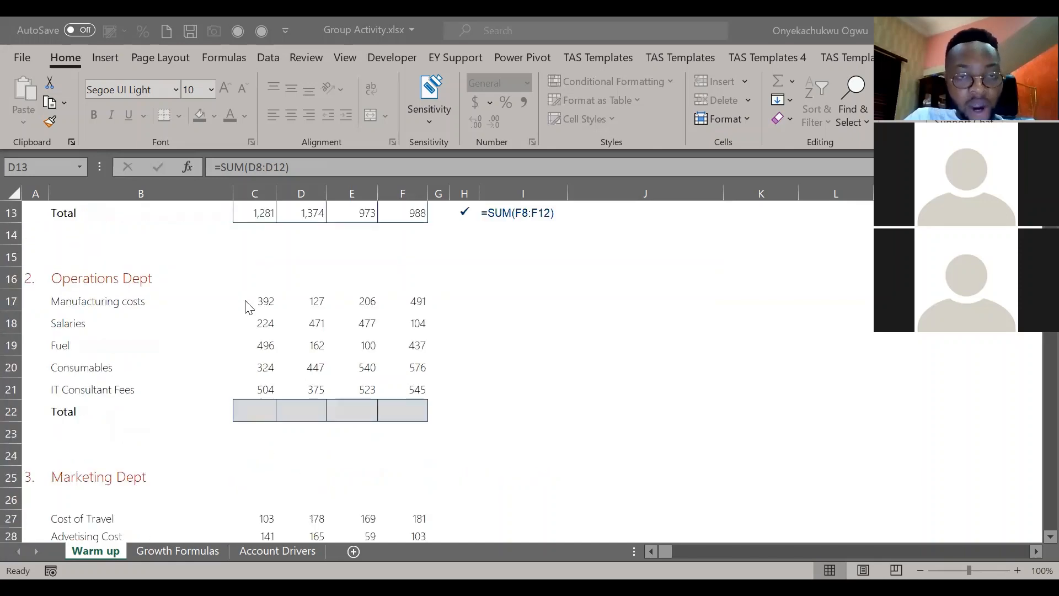
scroll(279, 368, down, 3)
scroll(280, 368, down, 6)
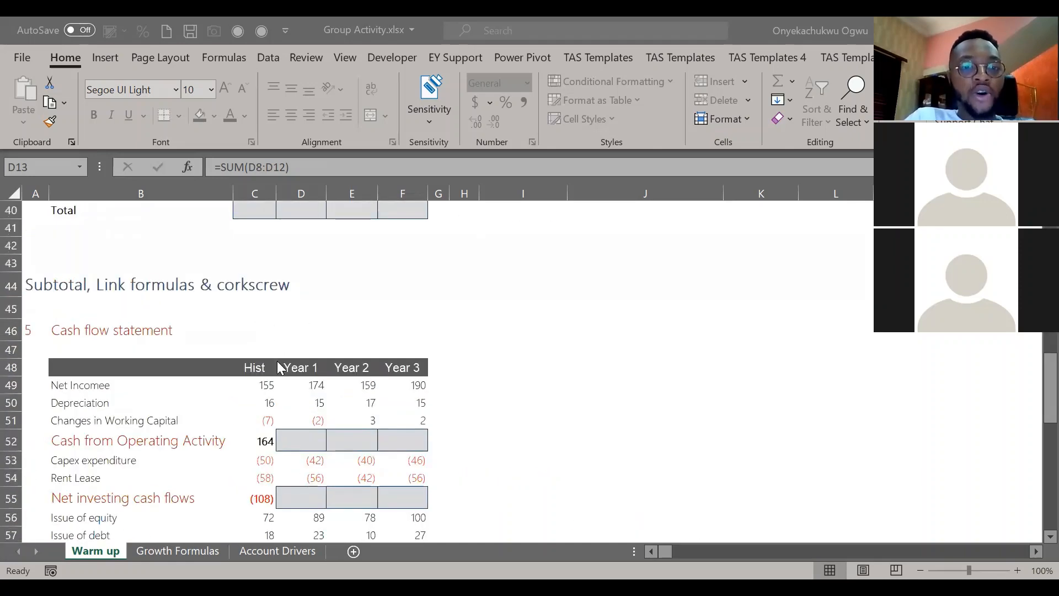
scroll(279, 367, down, 3)
scroll(278, 364, down, 7)
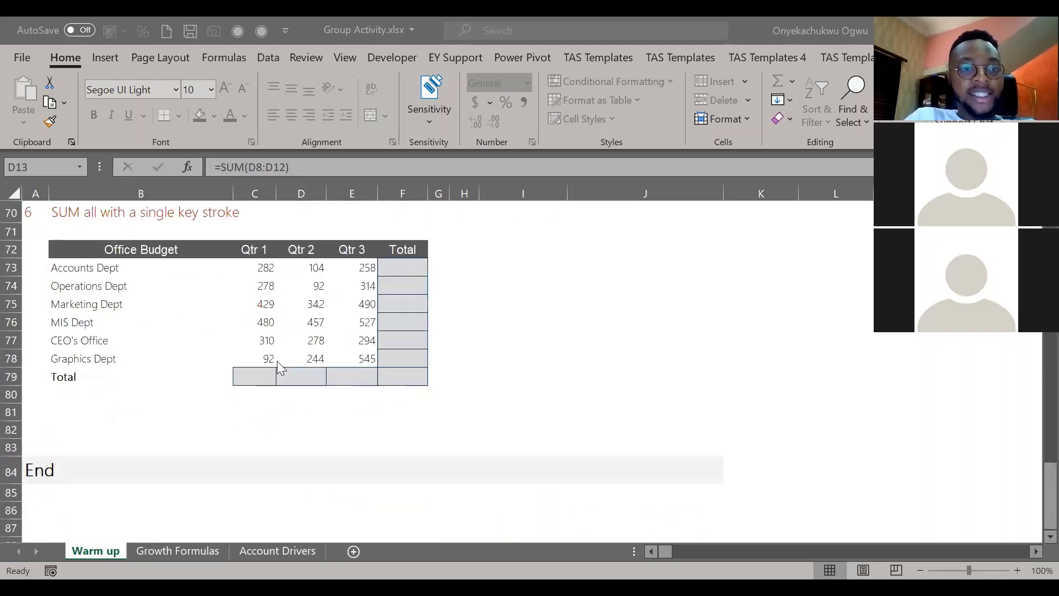
scroll(278, 364, up, 2)
scroll(277, 362, up, 10)
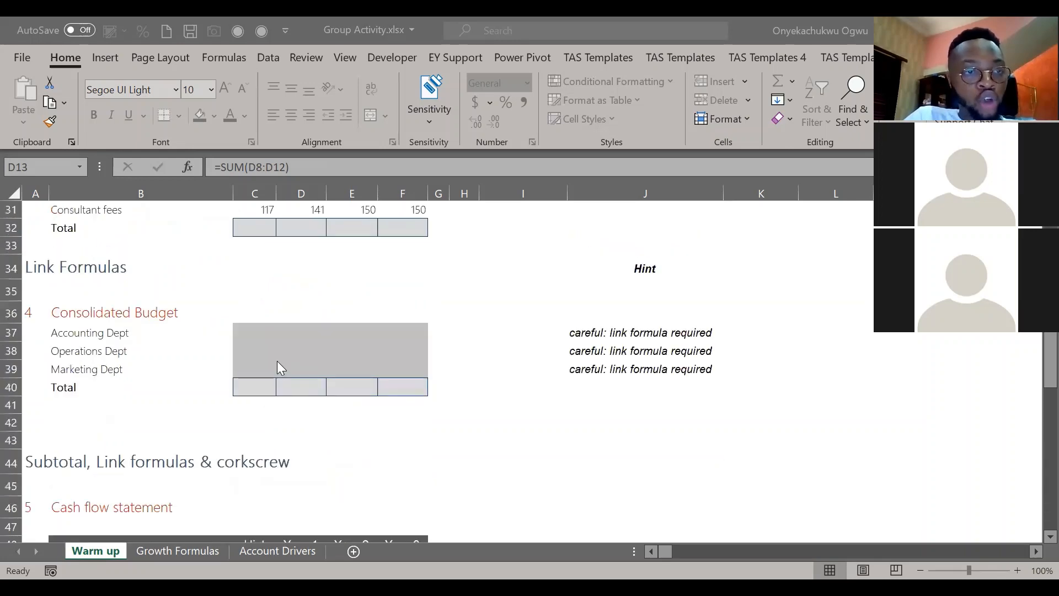
scroll(277, 362, up, 10)
scroll(278, 361, down, 6)
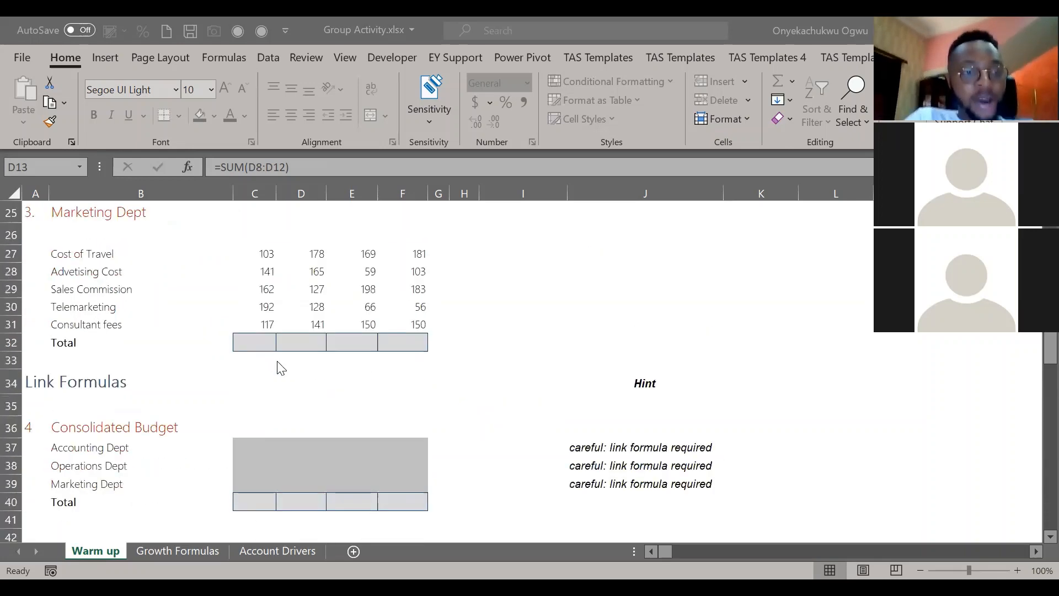
scroll(278, 362, down, 4)
scroll(277, 361, down, 8)
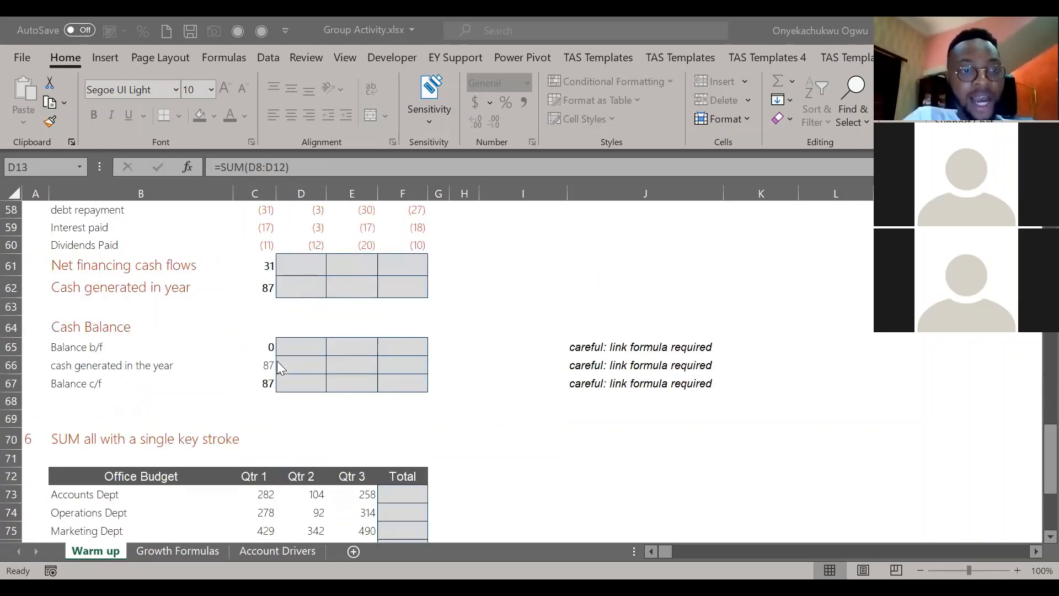
scroll(278, 362, down, 4)
scroll(277, 362, up, 1)
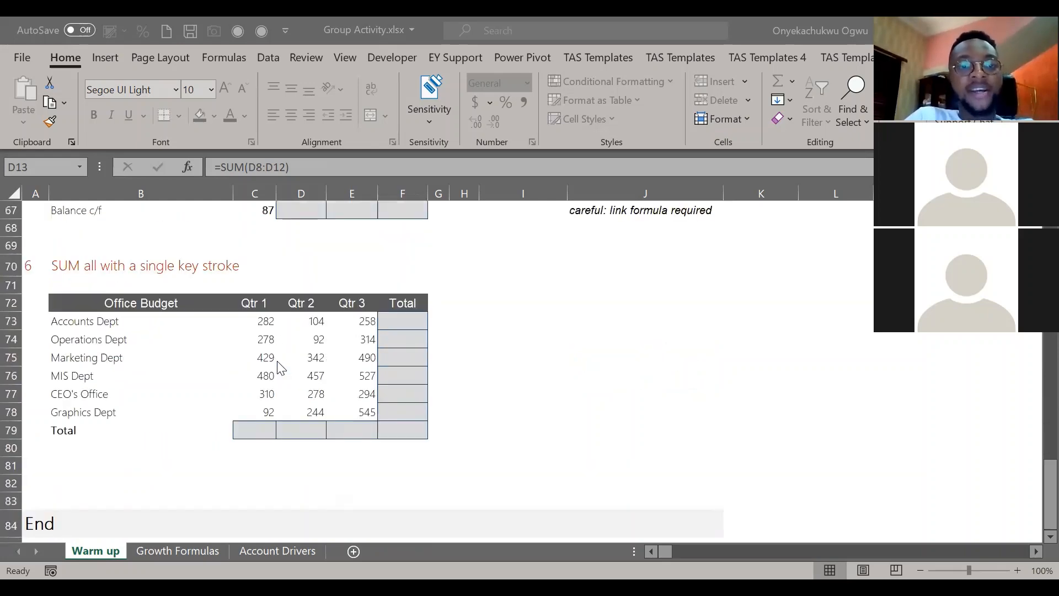
scroll(281, 369, up, 6)
scroll(281, 368, up, 12)
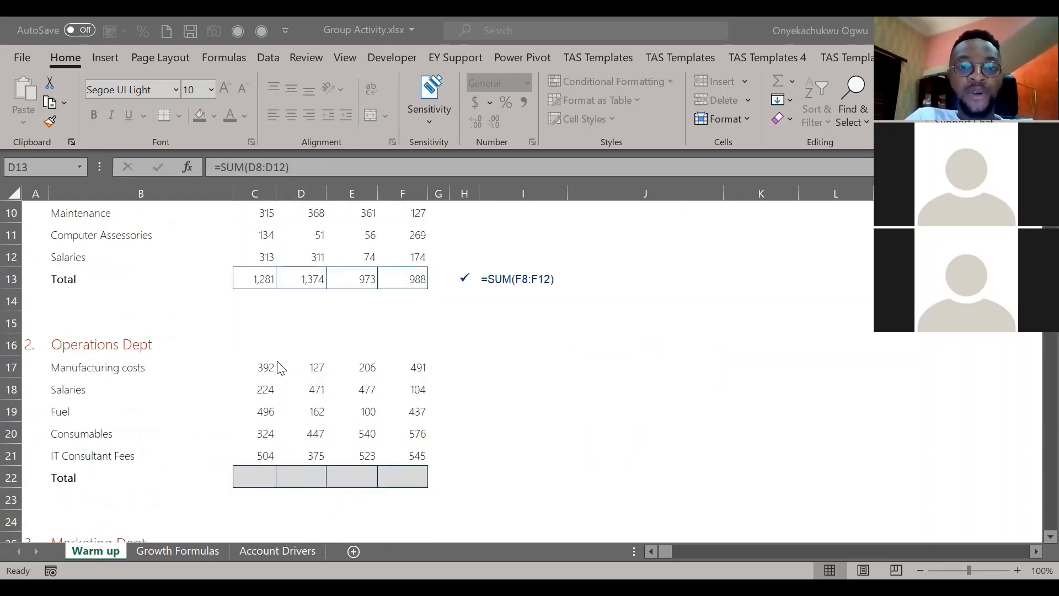
scroll(280, 367, up, 2)
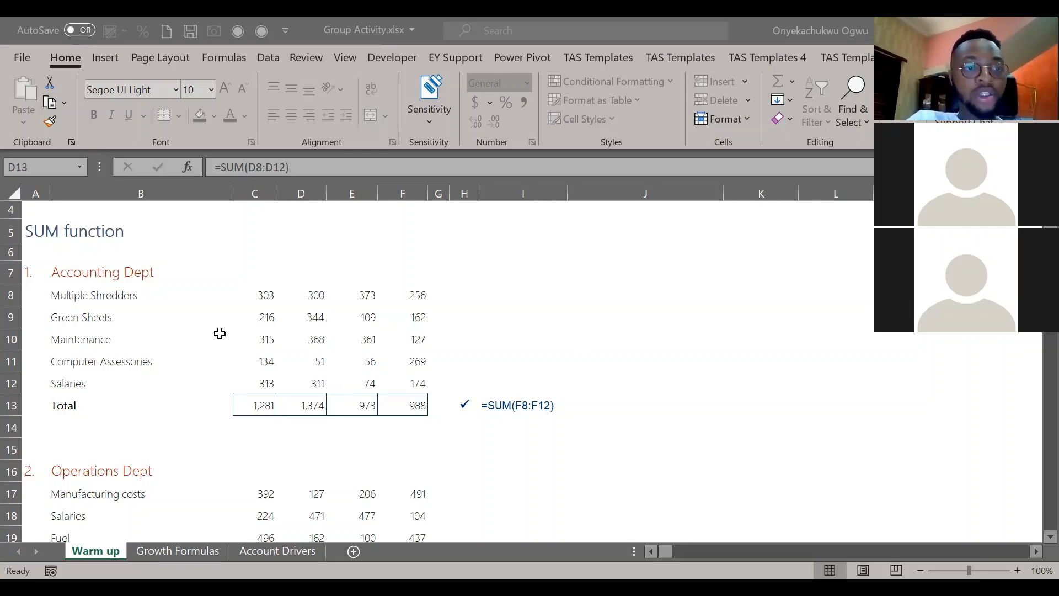
Step: Examine the Consolidated Budget, cash flow statement and Cash Balance sections and the blank cells they leave for formulas
scroll(220, 333, down, 8)
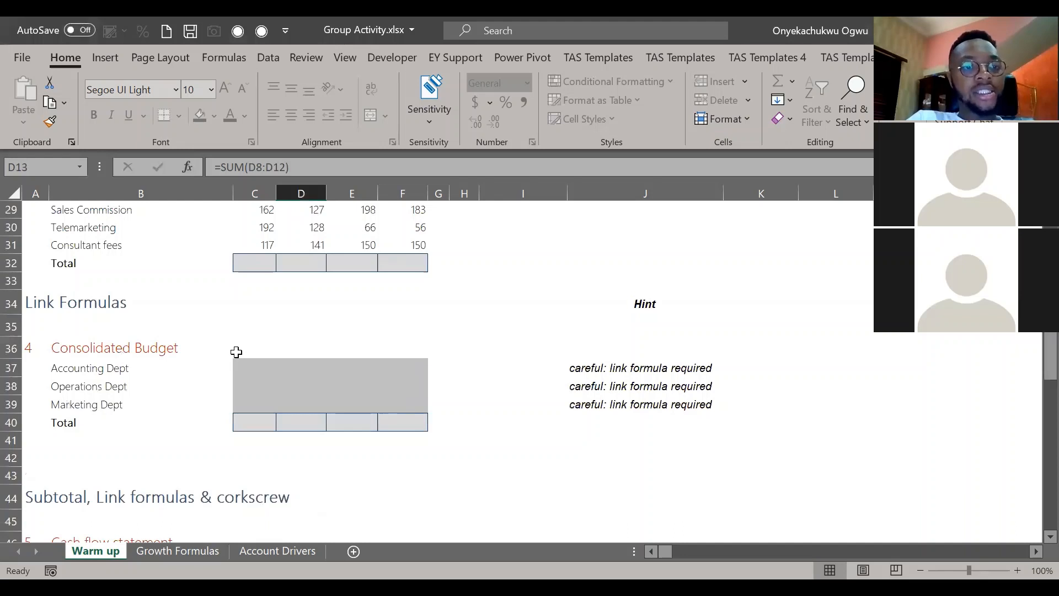
scroll(185, 386, down, 9)
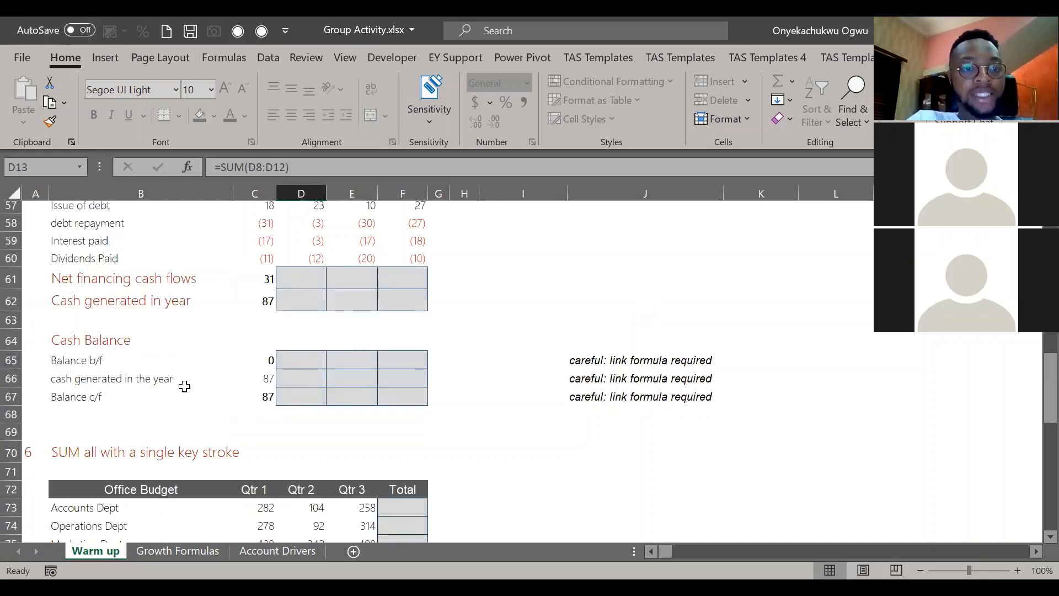
scroll(185, 386, down, 2)
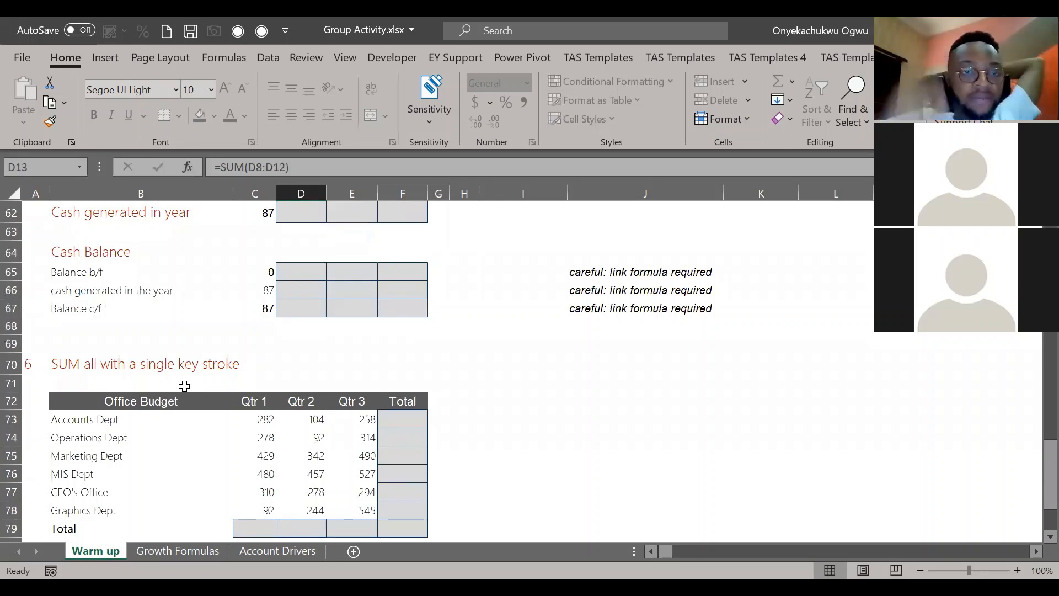
scroll(185, 386, up, 7)
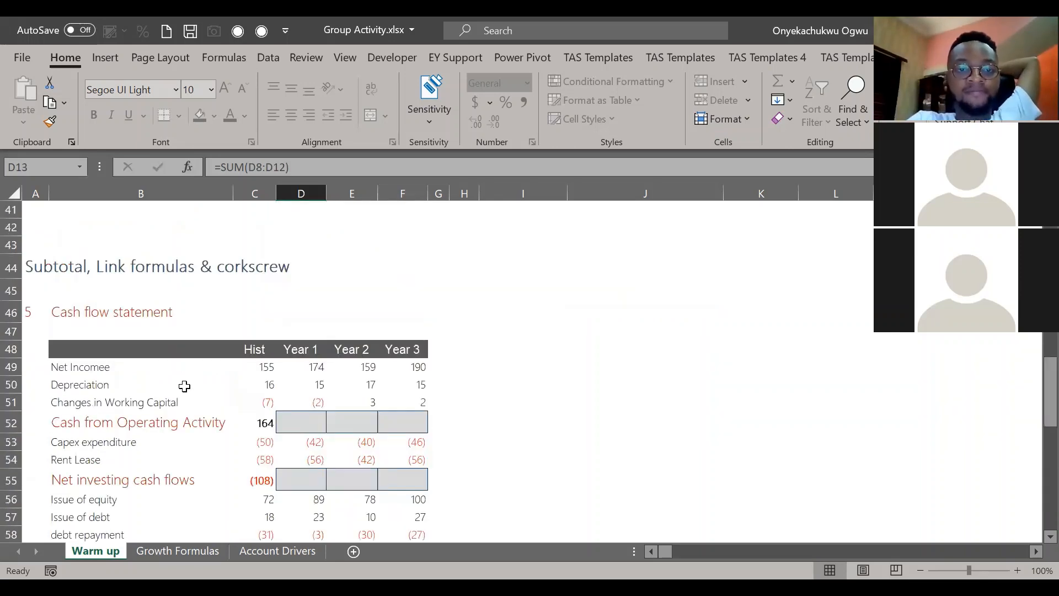
scroll(184, 386, up, 6)
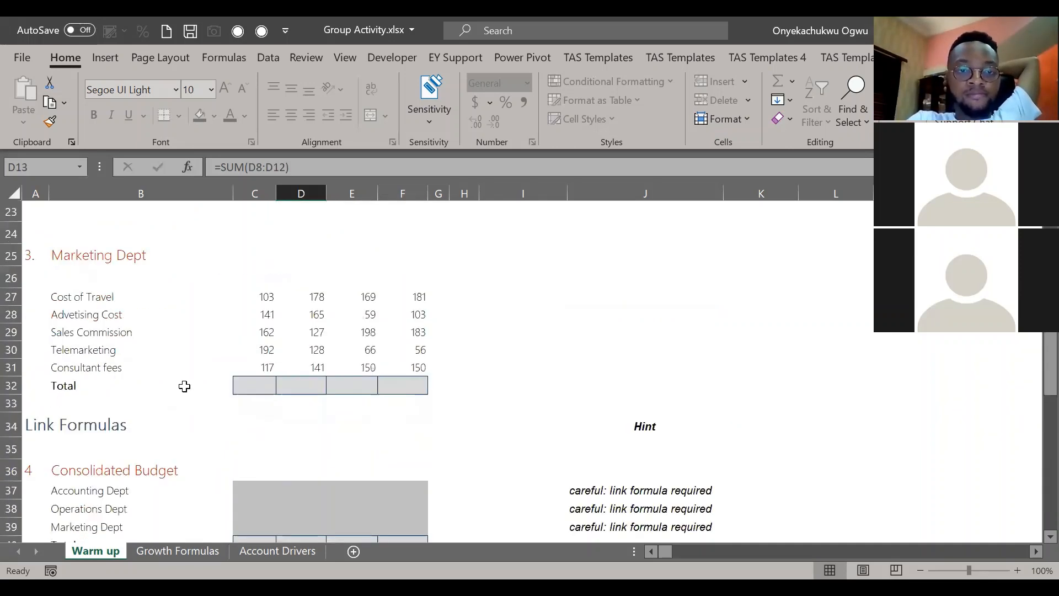
scroll(184, 386, down, 7)
scroll(184, 386, down, 1)
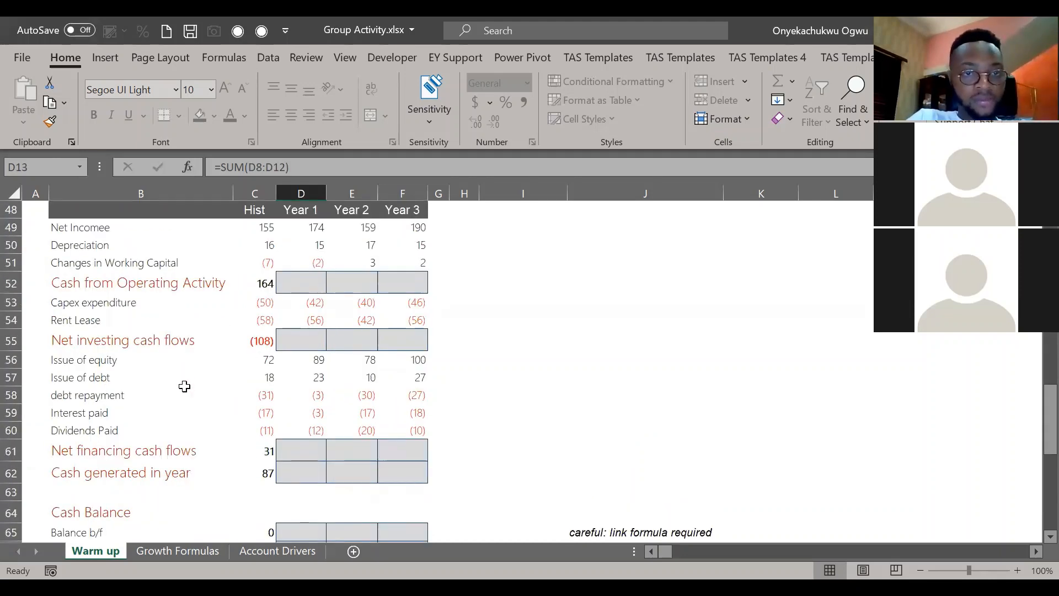
Step: Total the Cash generated in year row in D62:F62 by AutoSumming the cash flow block D49:F62
scroll(263, 260, up, 1)
drag(266, 248, 405, 490)
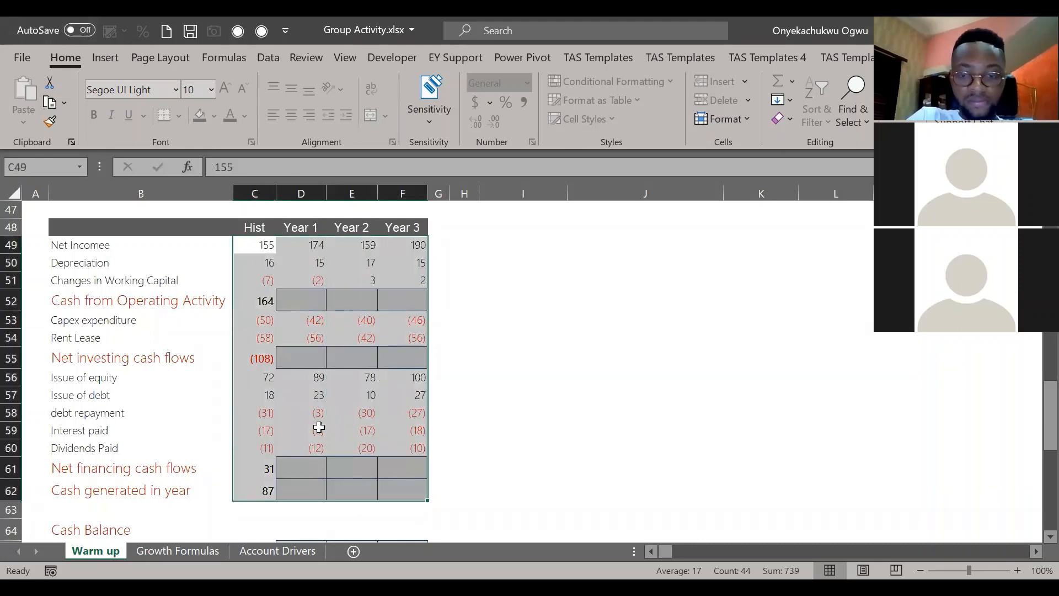
key(shift+Down)
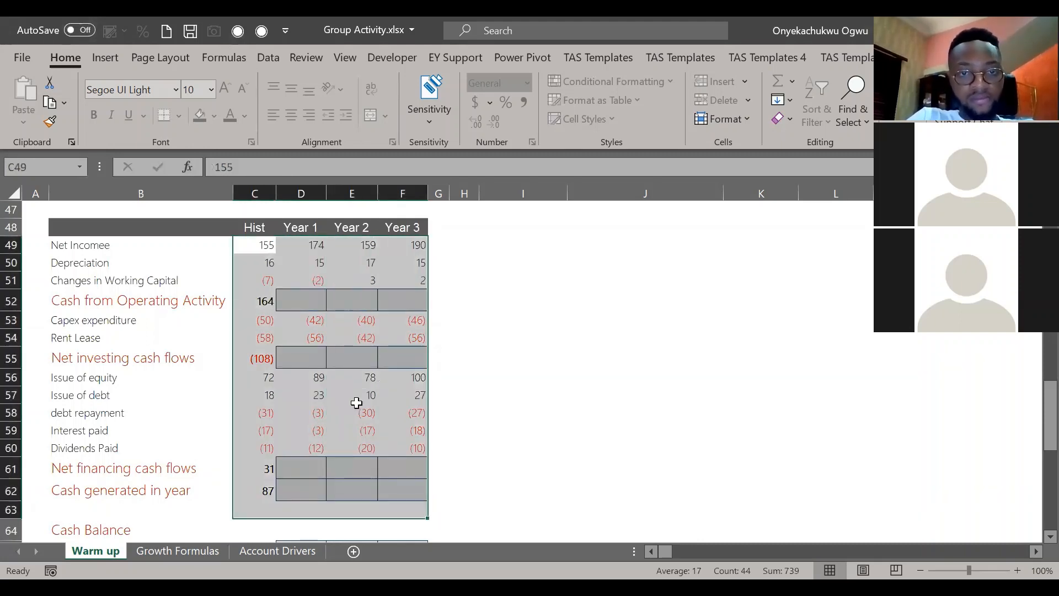
scroll(312, 271, down, 1)
click(309, 283)
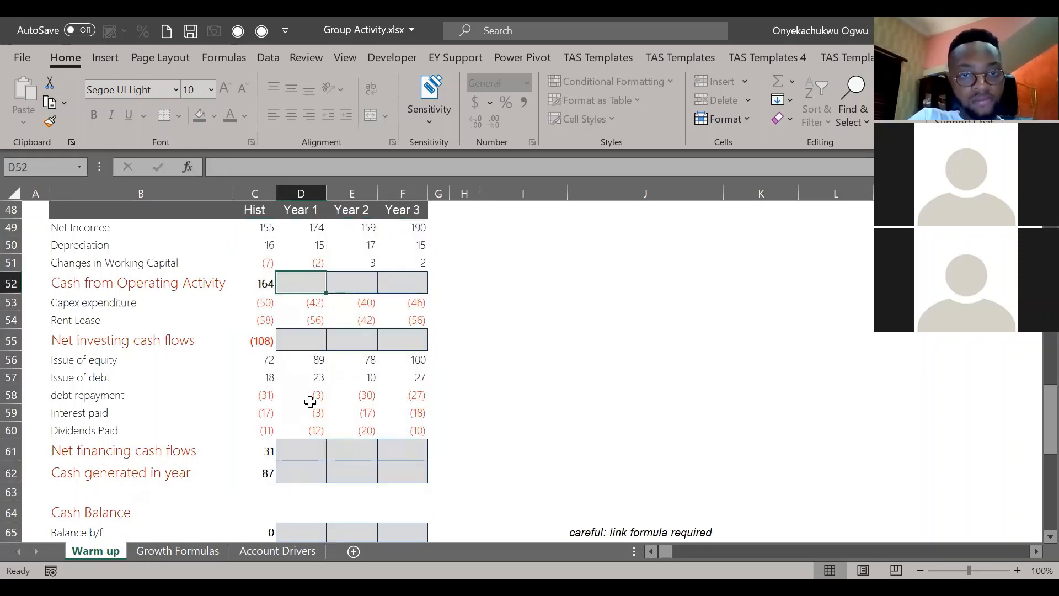
drag(303, 227, 400, 470)
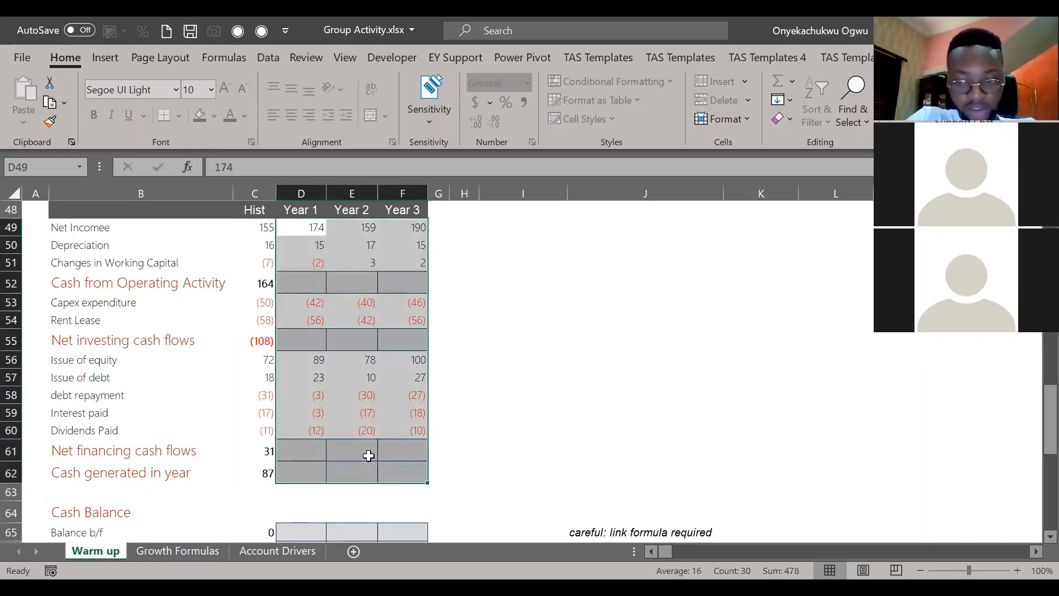
key(alt+equal)
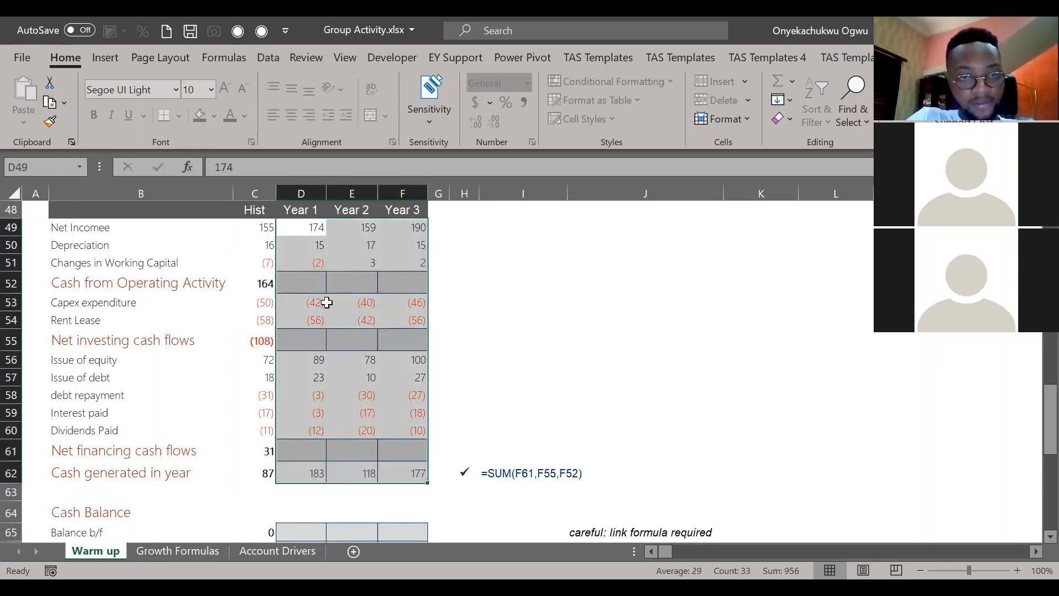
Step: Fill the Cash from Operating Activity subtotals in D52:F52 by AutoSumming D49:F52
drag(309, 229, 414, 286)
key(alt+equal)
key(Down)
key(Down)
key(Down)
key(Down)
key(Down)
key(Down)
key(Down)
key(Down)
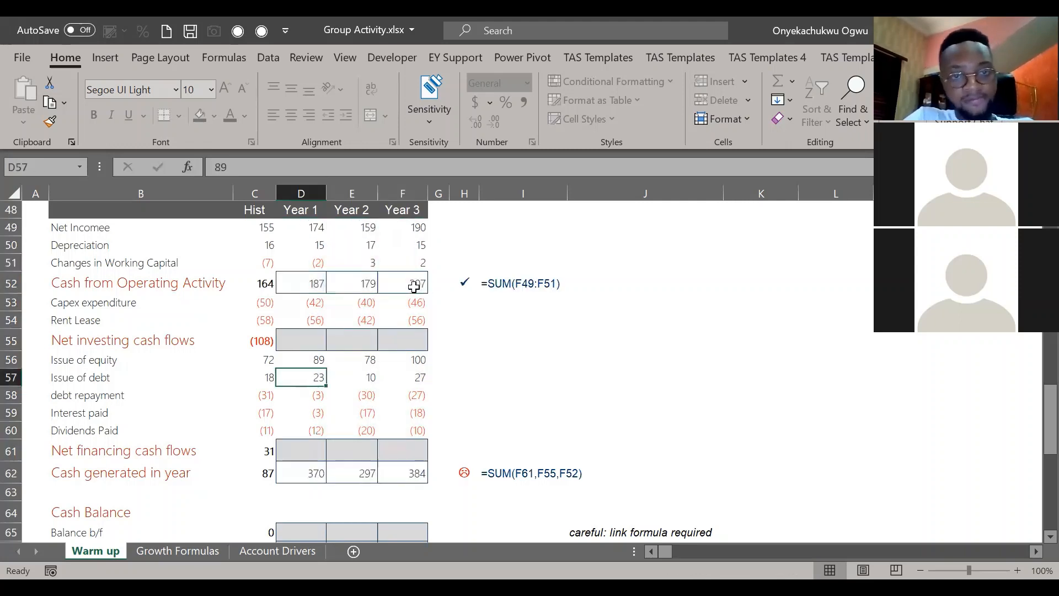
Step: Fill the Net investing cash flows subtotals in D55:F55 by AutoSumming D53:F55
key(Up)
key(Up)
key(Up)
key(Up)
key(shift+Down)
key(shift+Down)
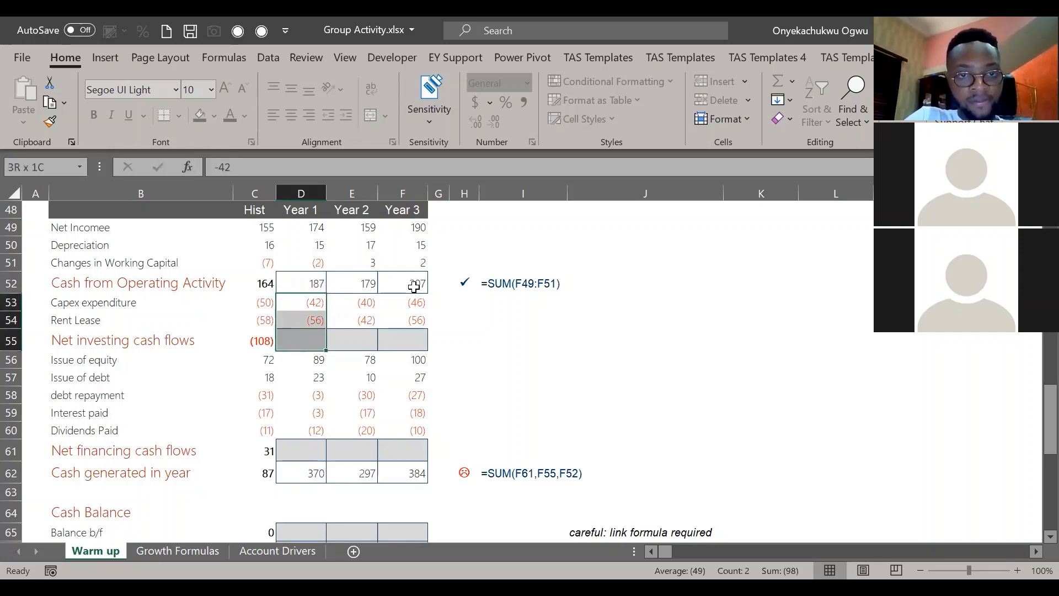
key(shift+Right)
key(shift+Down)
key(shift+Right)
key(shift+Up)
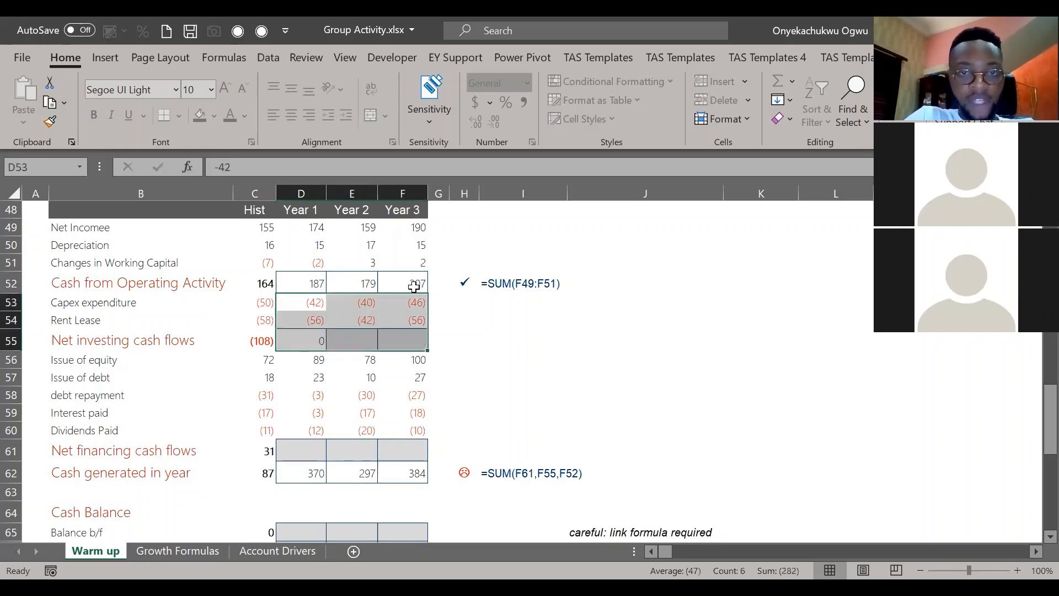
key(alt+equal)
Step: Fill the Net financing cash flows subtotals in D61:F61 by AutoSumming D56:F61
key(Down)
key(Down)
key(Down)
key(Down)
key(Down)
key(Down)
key(Down)
key(Down)
key(Up)
key(Up)
key(Up)
key(Up)
key(Up)
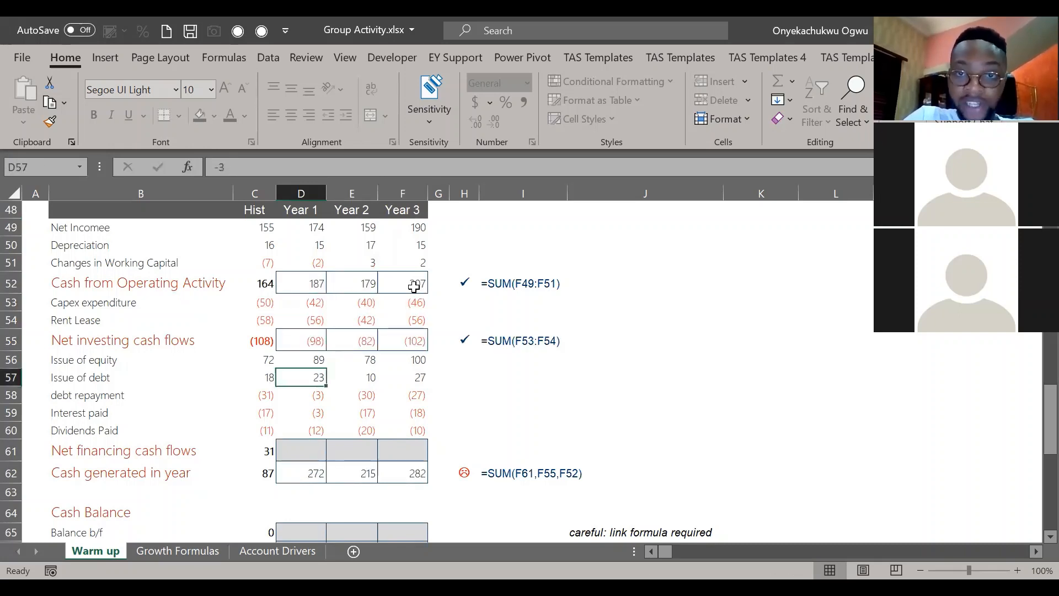
key(shift+Down)
key(shift+Down)
key(shift+Down)
key(shift+Down)
key(shift+Down)
key(shift+Right)
key(shift+Right)
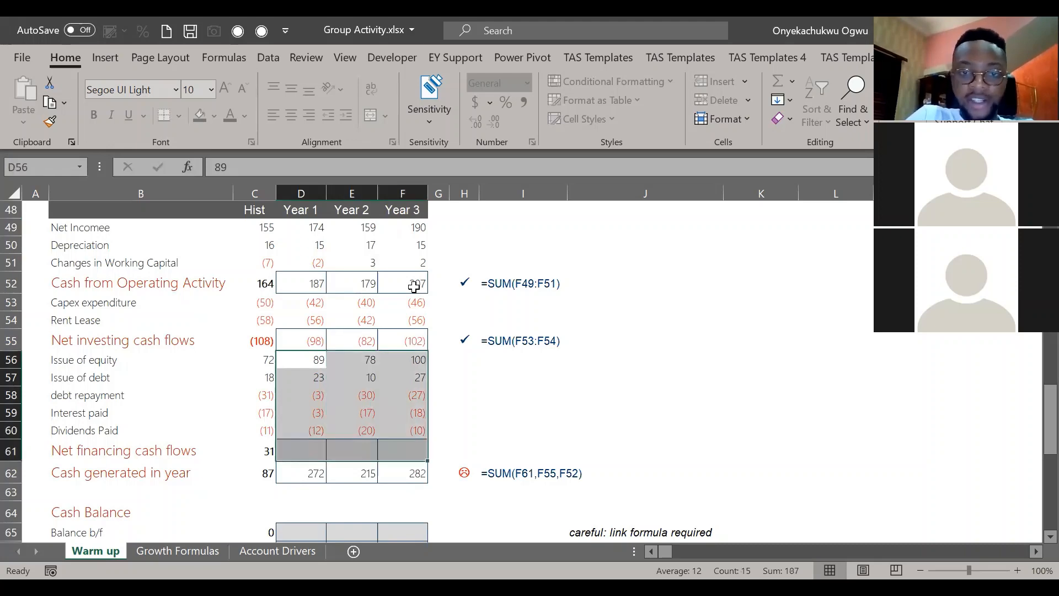
key(alt+equal)
key(Down)
key(Down)
key(Down)
key(Down)
key(Down)
key(Down)
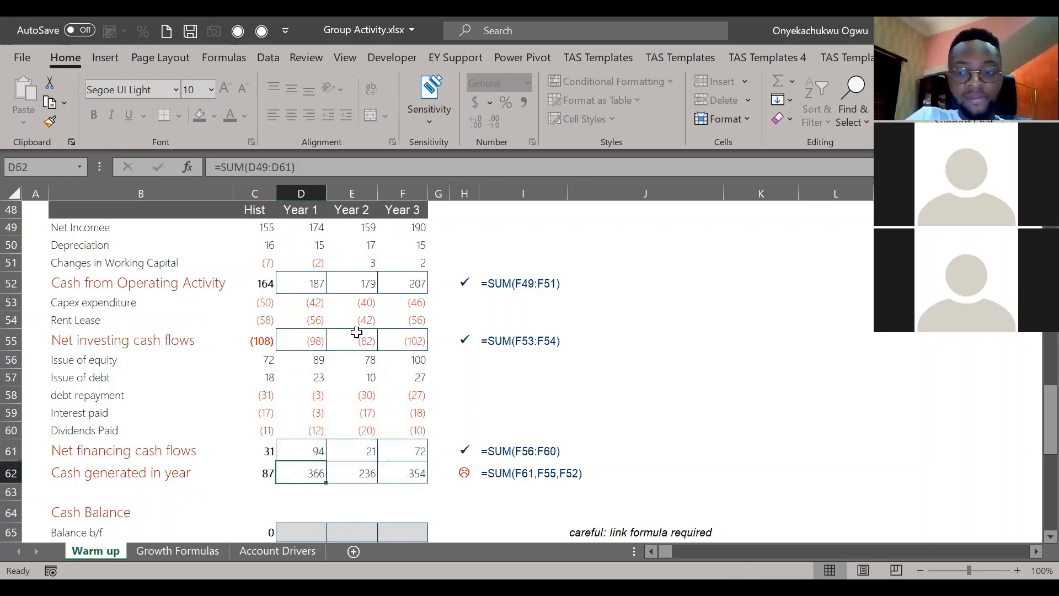
text(=)
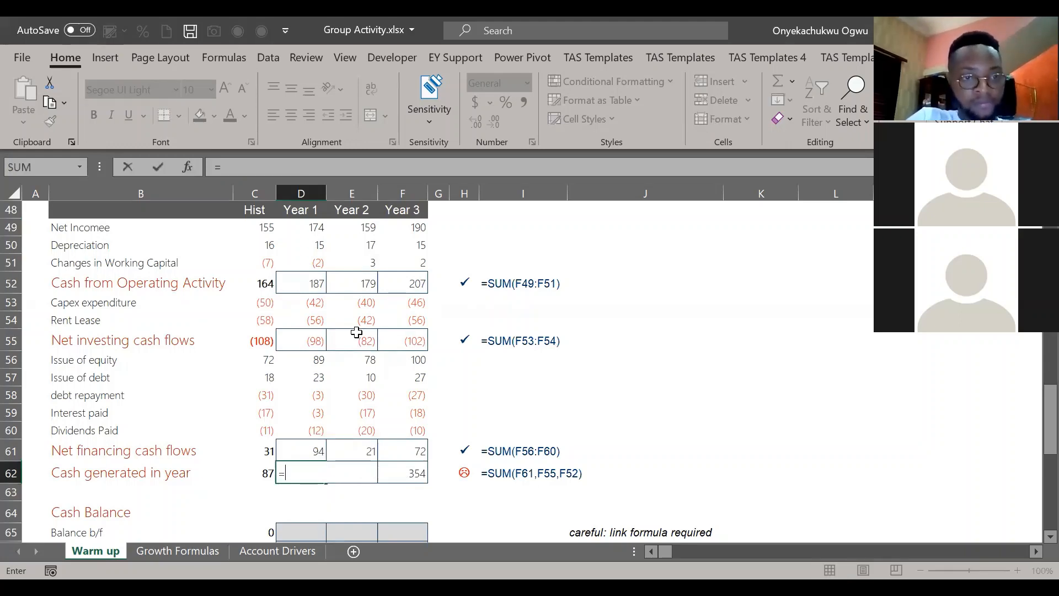
key(Escape)
key(Up)
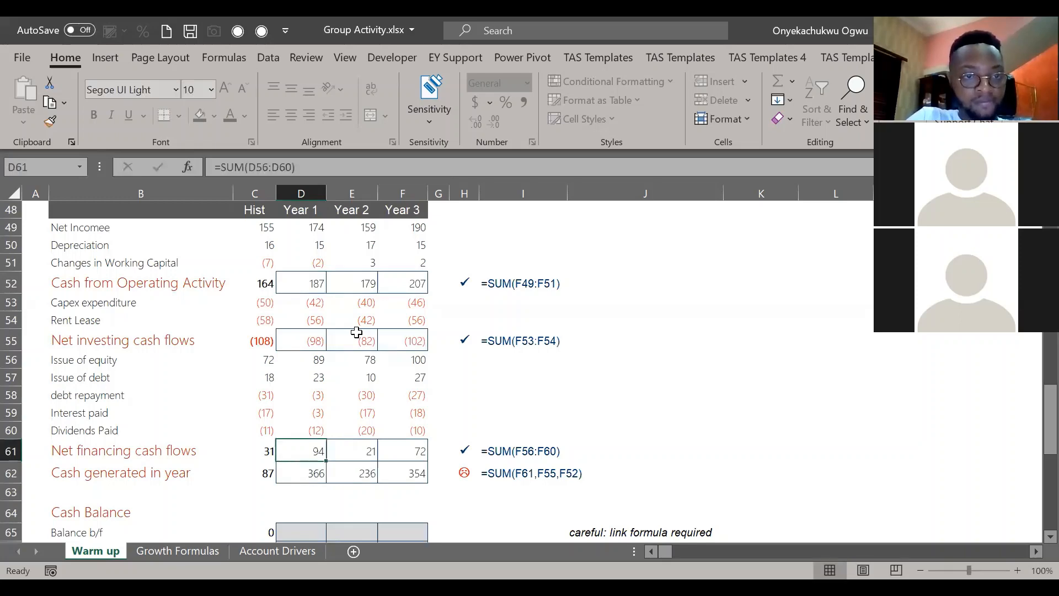
key(Down)
text(=)
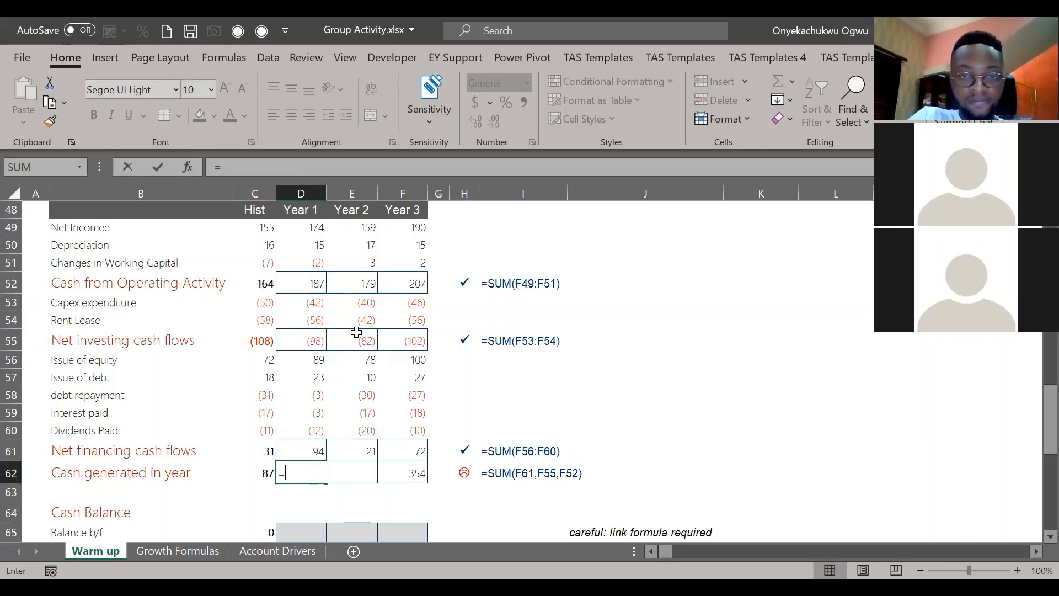
key(Up)
text(+)
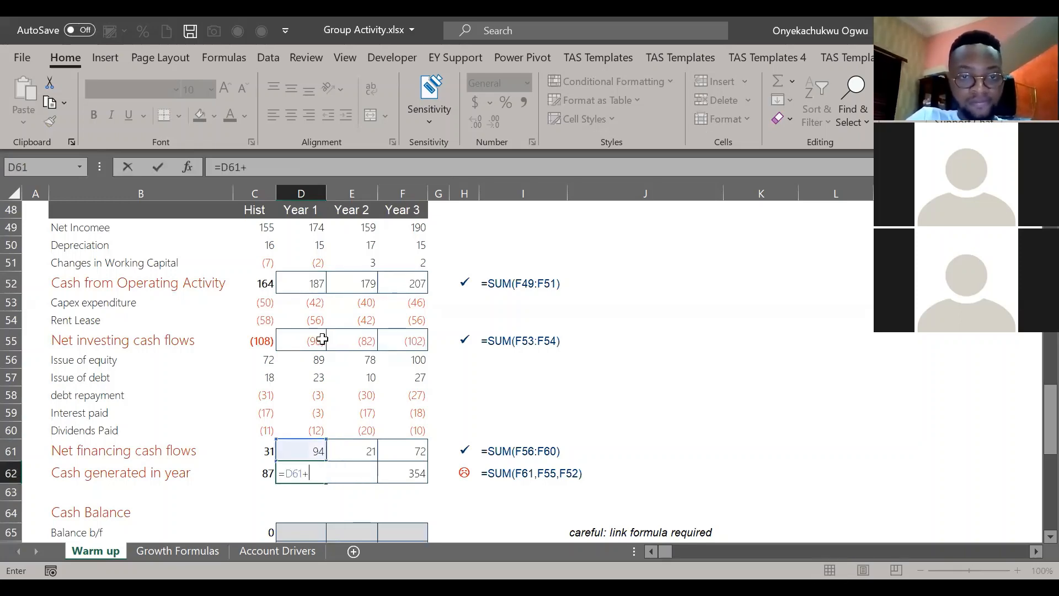
key(Escape)
Step: Clear the Cash generated in year formulas from D62:F62
key(shift+Right)
key(shift+Right)
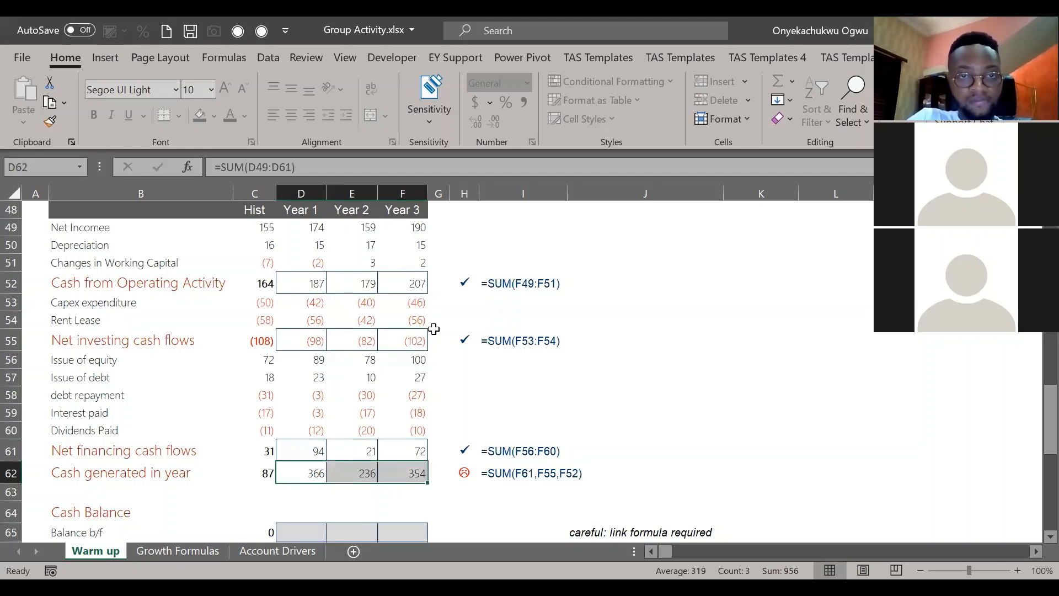
key(Delete)
Step: AutoSum D49:F62 again so that D62:F62 add up the operating, investing and financing subtotals
click(303, 222)
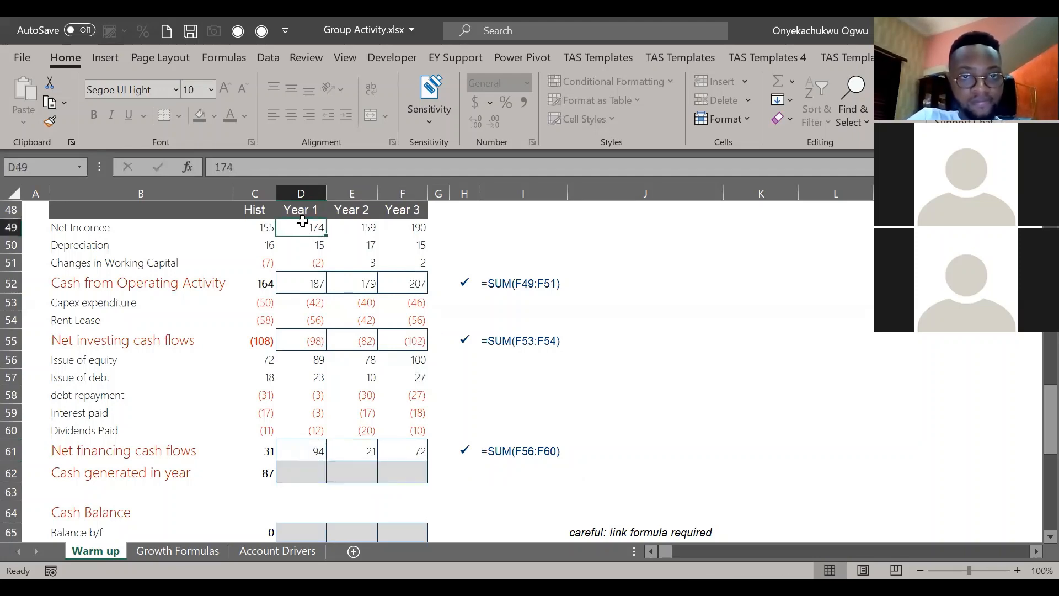
drag(302, 220, 360, 439)
key(shift+Right)
key(shift+Down)
key(shift+Down)
key(shift+Down)
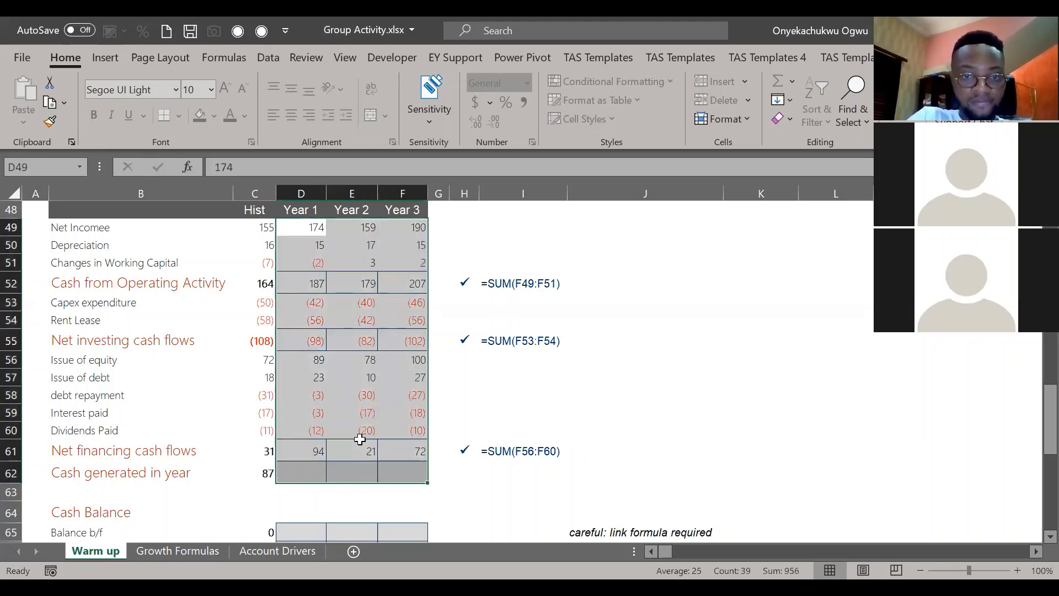
key(alt+equal)
key(Down)
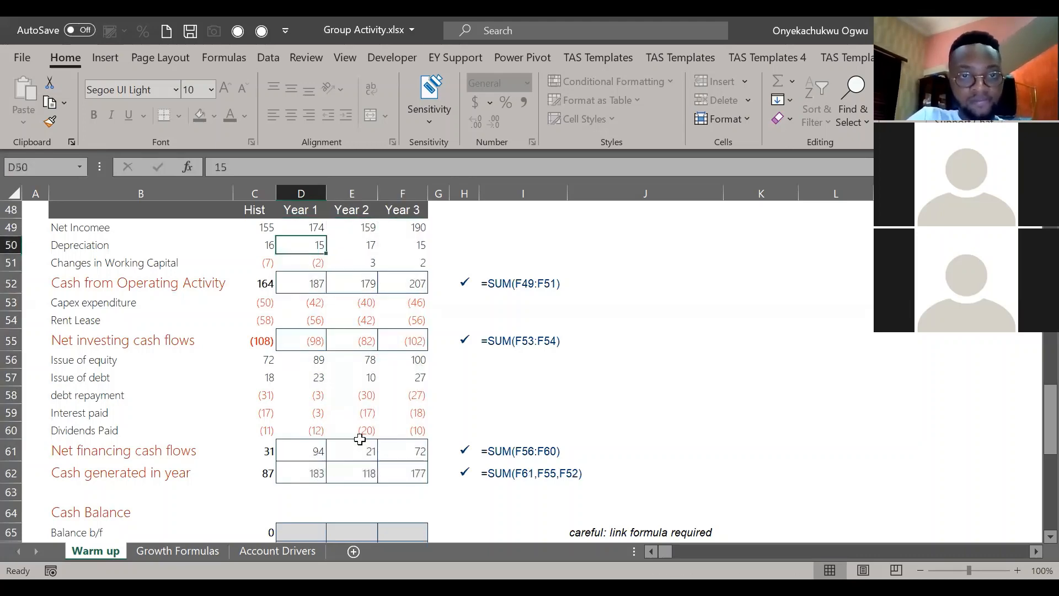
Step: Clear the Cash from Operating Activity and Net investing cash flows subtotals in D52:F52 and D55:F55
key(Down)
key(Down)
key(shift+Right)
key(shift+Right)
key(Delete)
key(Down)
key(Down)
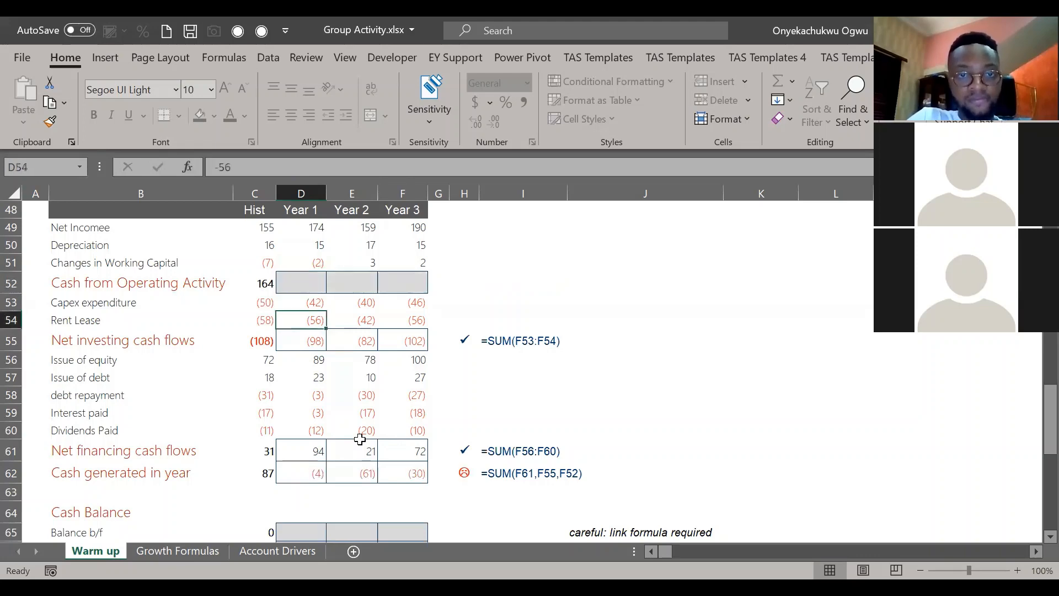
key(Down)
key(shift+Right)
key(shift+Right)
key(Delete)
Step: Clear the Net financing cash flows and Cash generated in year formulas from D61:F62
key(Down)
key(Down)
key(Down)
key(Down)
key(Down)
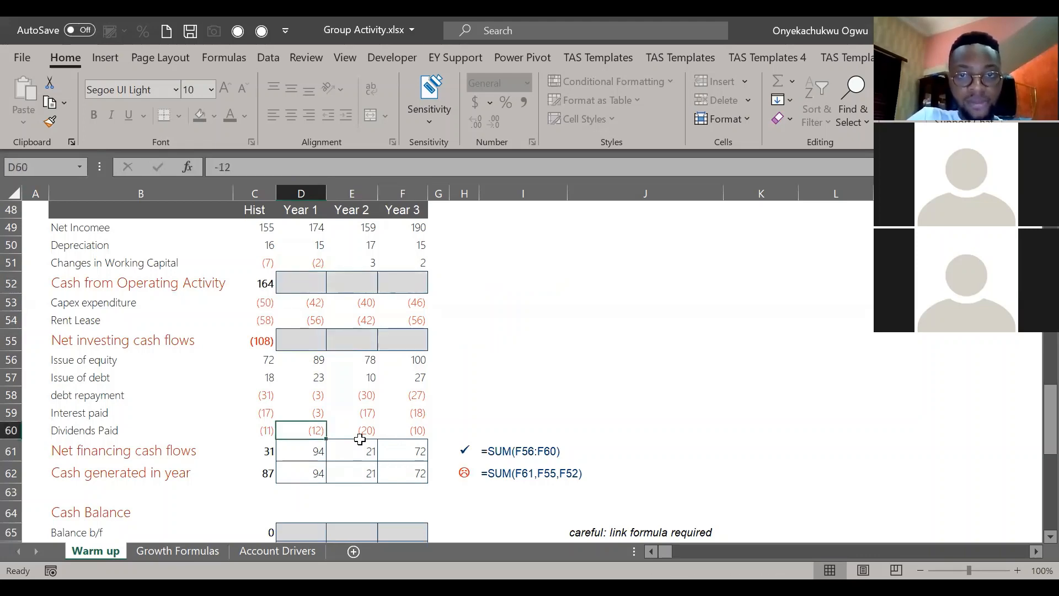
key(Down)
key(shift+Right)
key(shift+Right)
key(shift+Down)
key(Delete)
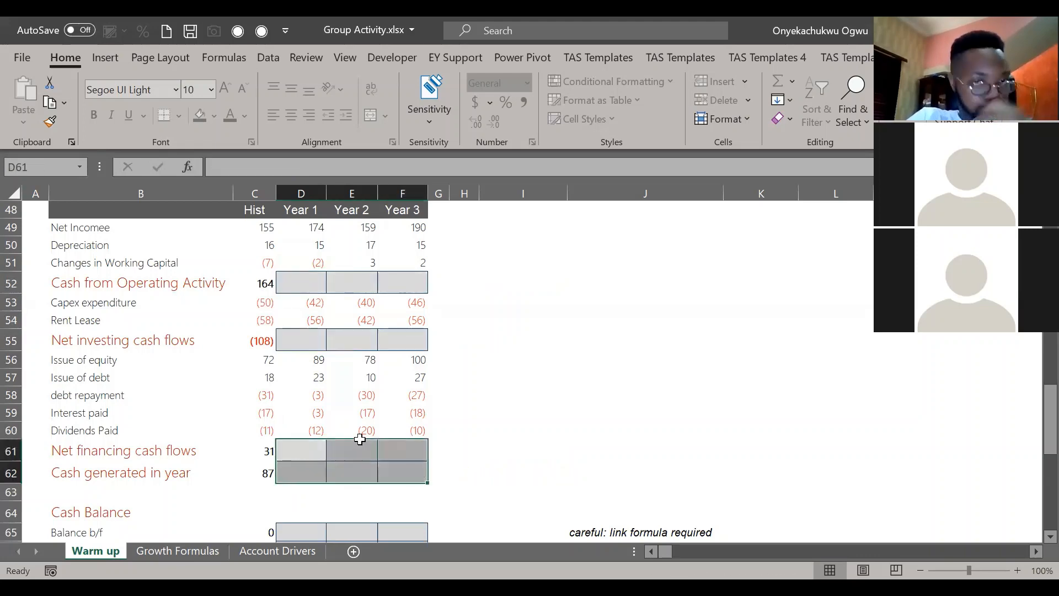
Step: Review the Warm up exercises from the department totals through the Consolidated Budget and cash flow statement to the Office Budget table
scroll(359, 438, up, 2)
scroll(359, 439, up, 8)
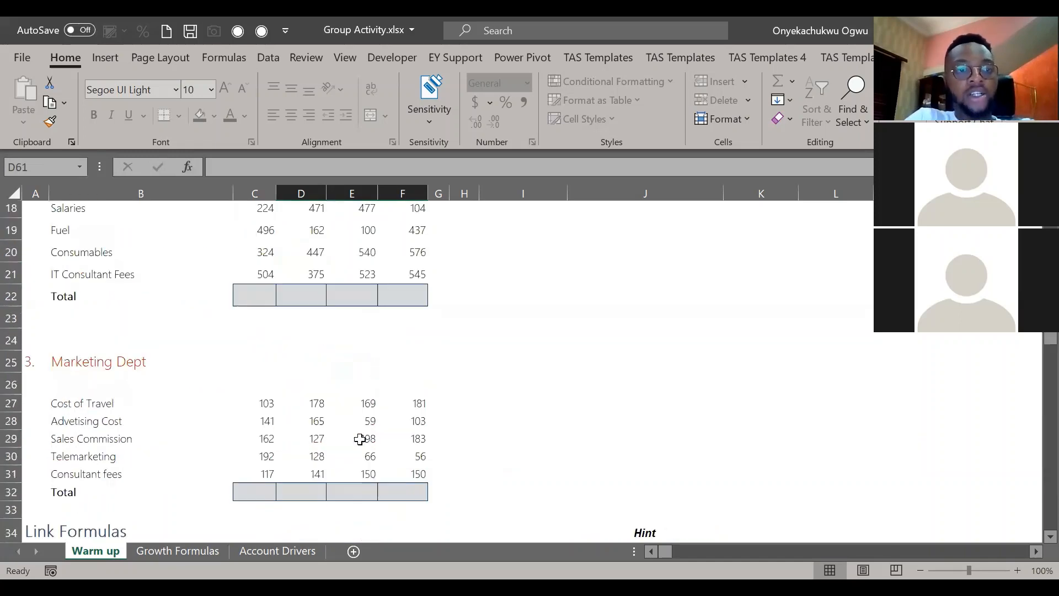
scroll(359, 439, up, 3)
scroll(359, 439, down, 8)
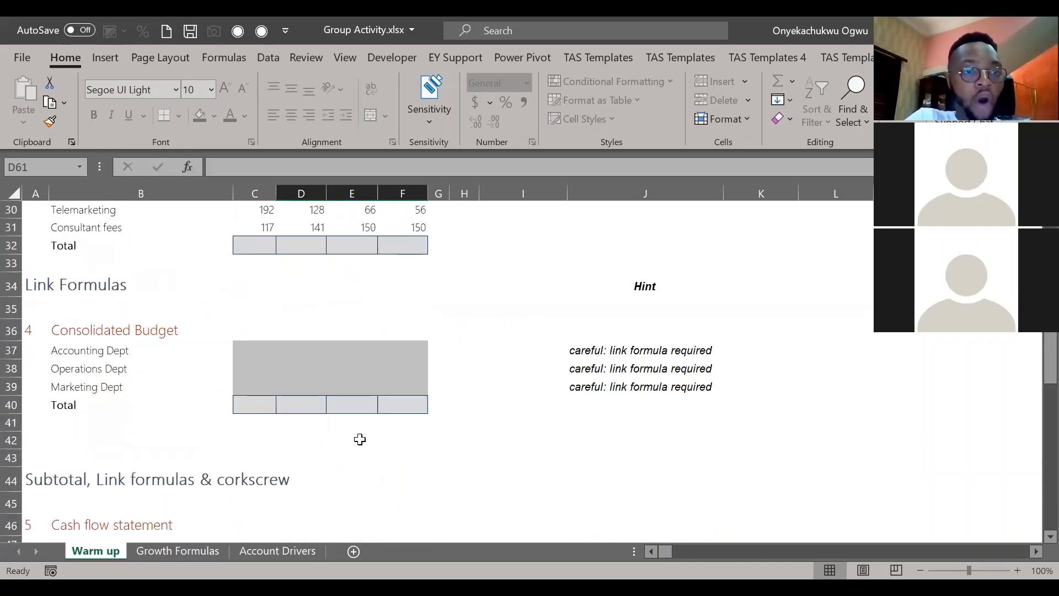
scroll(359, 439, down, 12)
scroll(360, 439, up, 1)
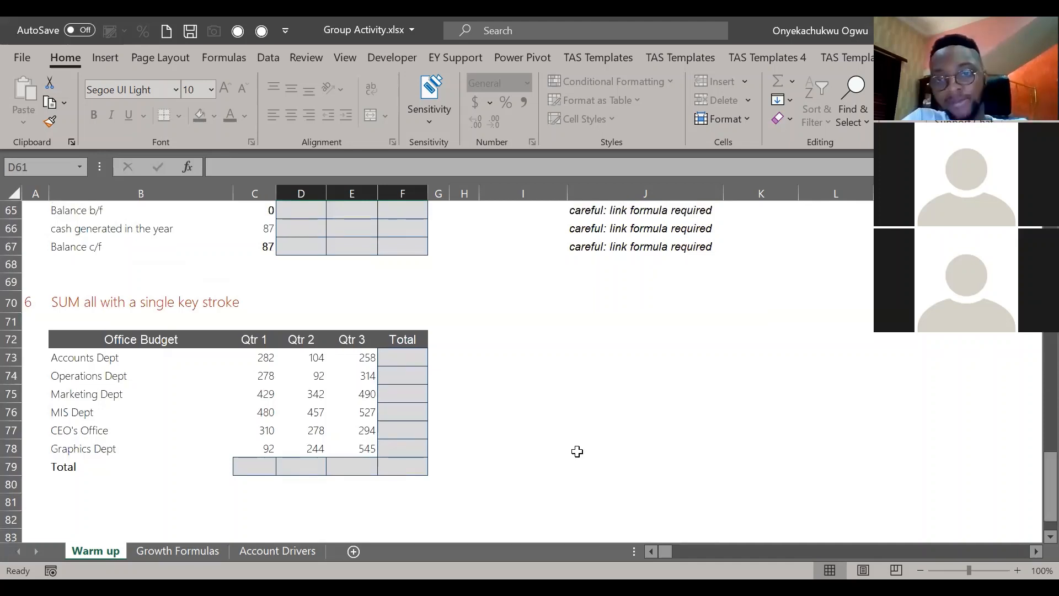
key(alt+Tab)
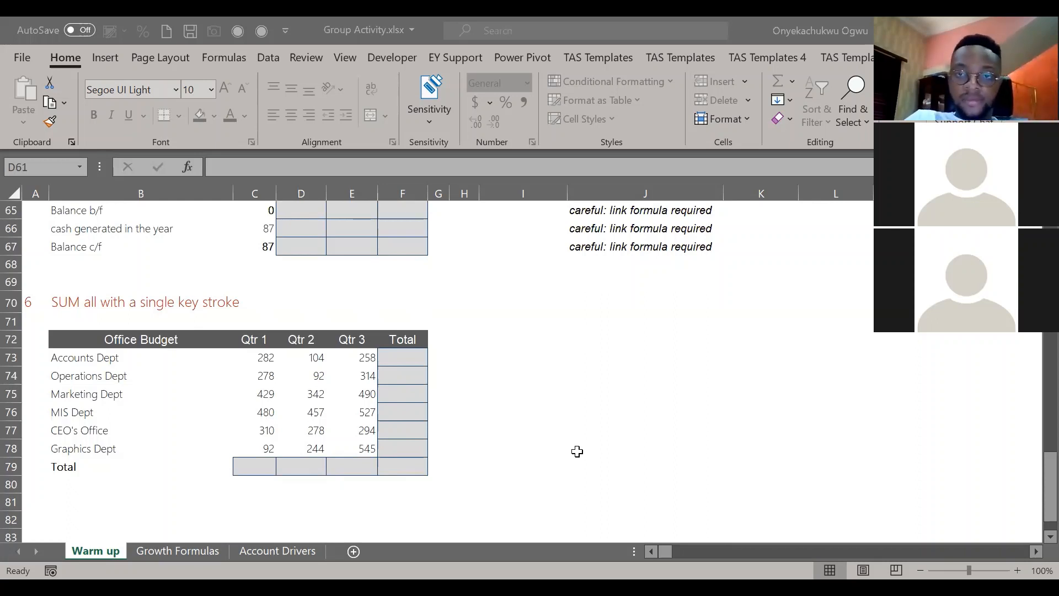
scroll(267, 295, up, 12)
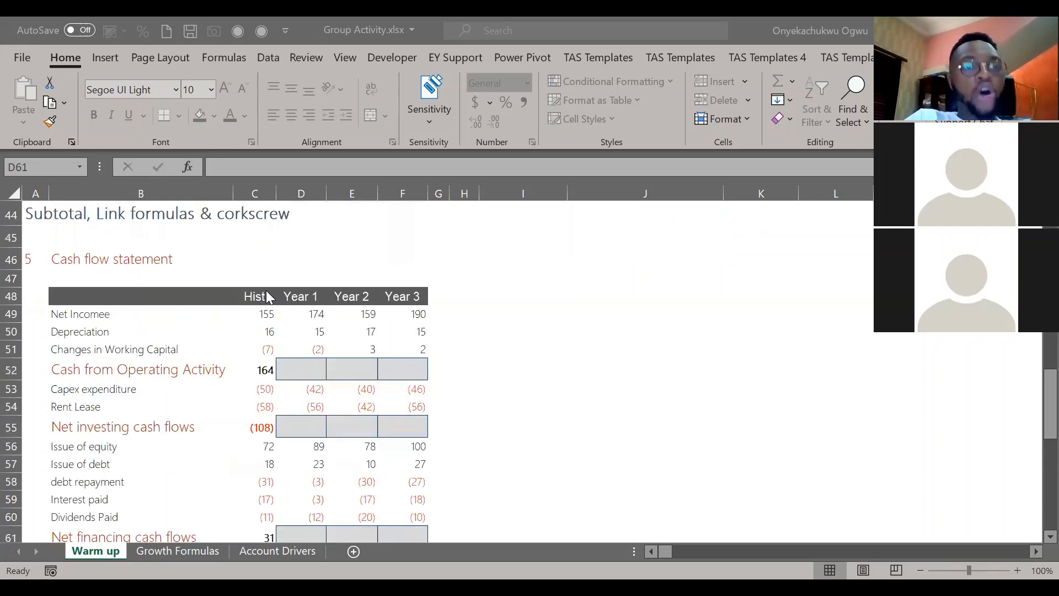
scroll(270, 297, up, 5)
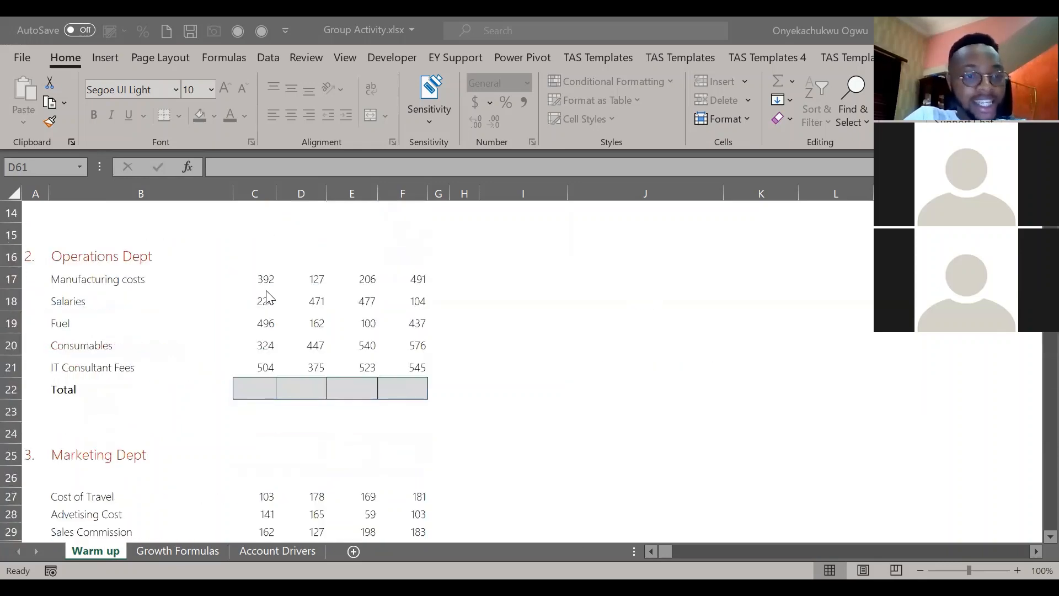
scroll(267, 296, down, 4)
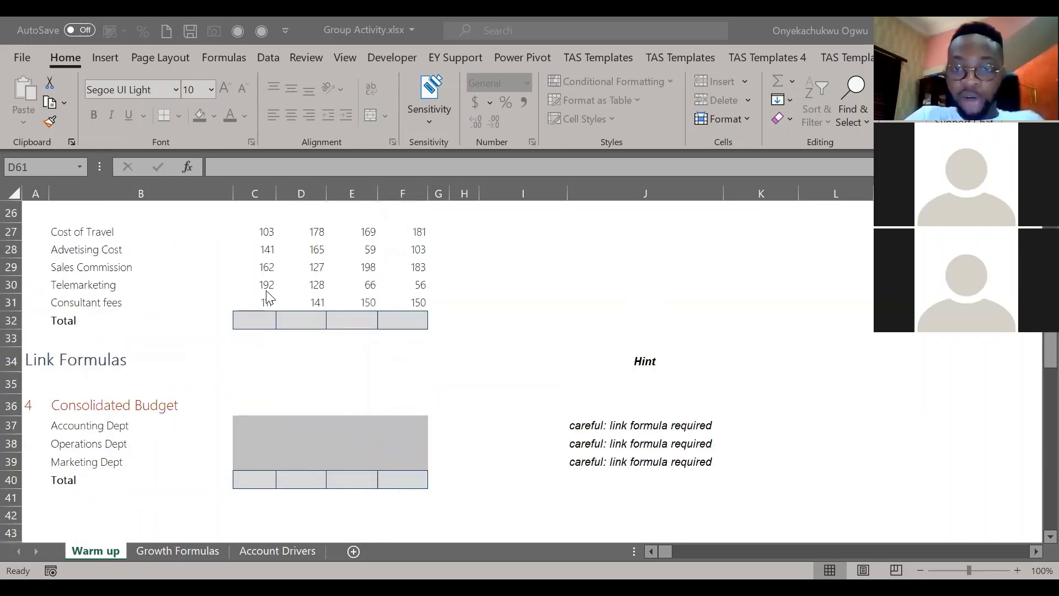
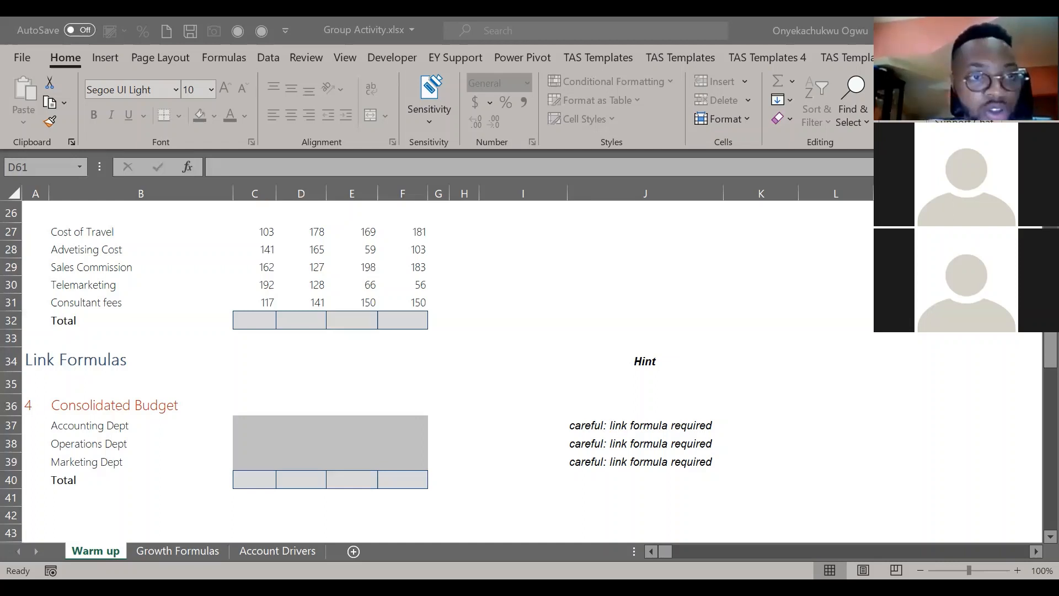
click(189, 270)
scroll(190, 270, down, 1)
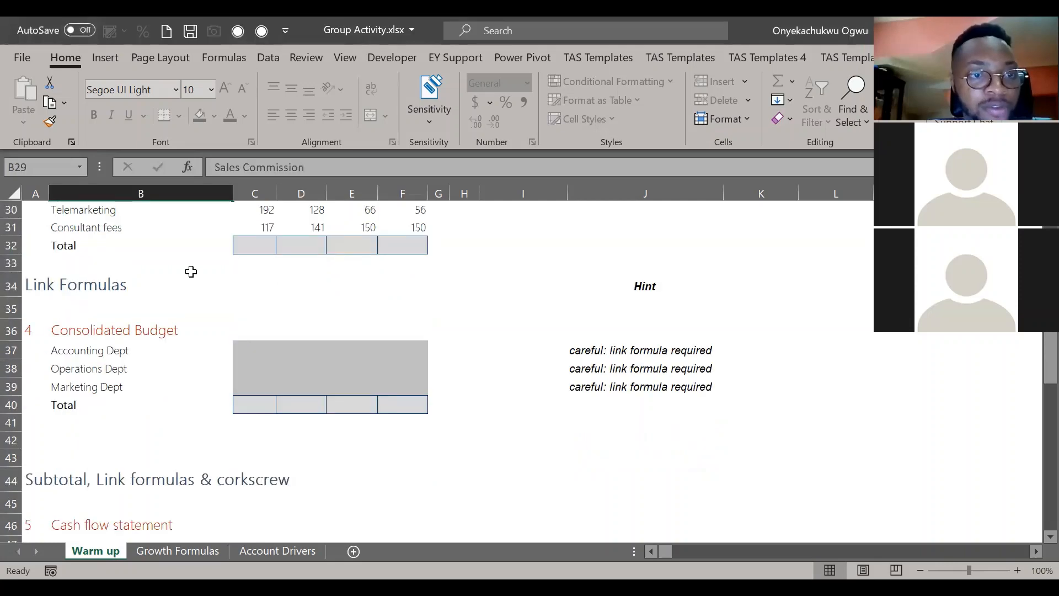
scroll(190, 271, down, 7)
scroll(237, 354, up, 5)
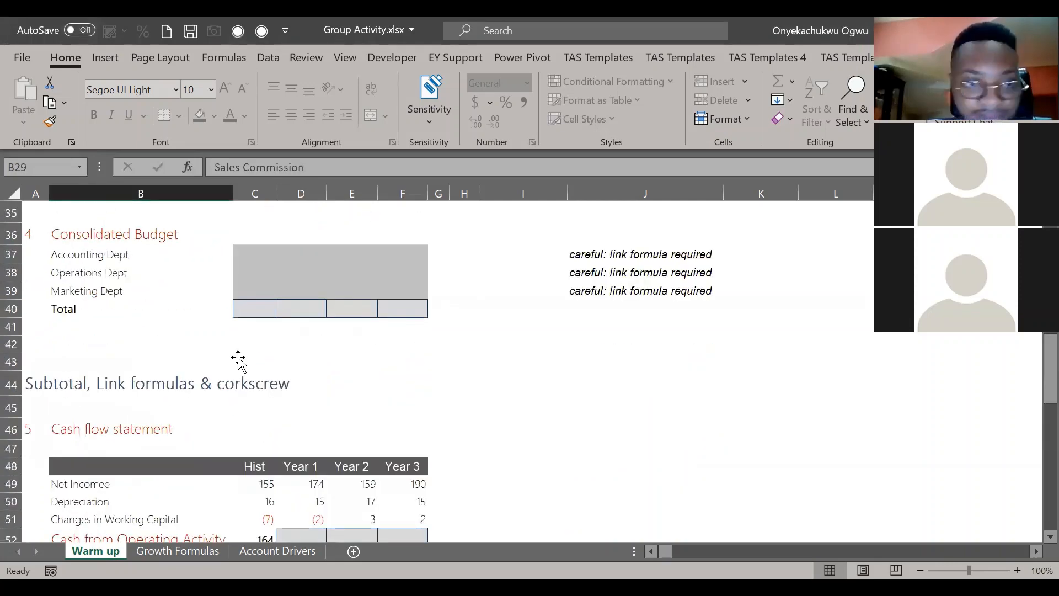
Step: Examine the Accounting, Operations and Marketing Dept tables and the empty Consolidated Budget section on the Warm up sheet
scroll(238, 361, up, 2)
click(238, 359)
scroll(238, 361, down, 1)
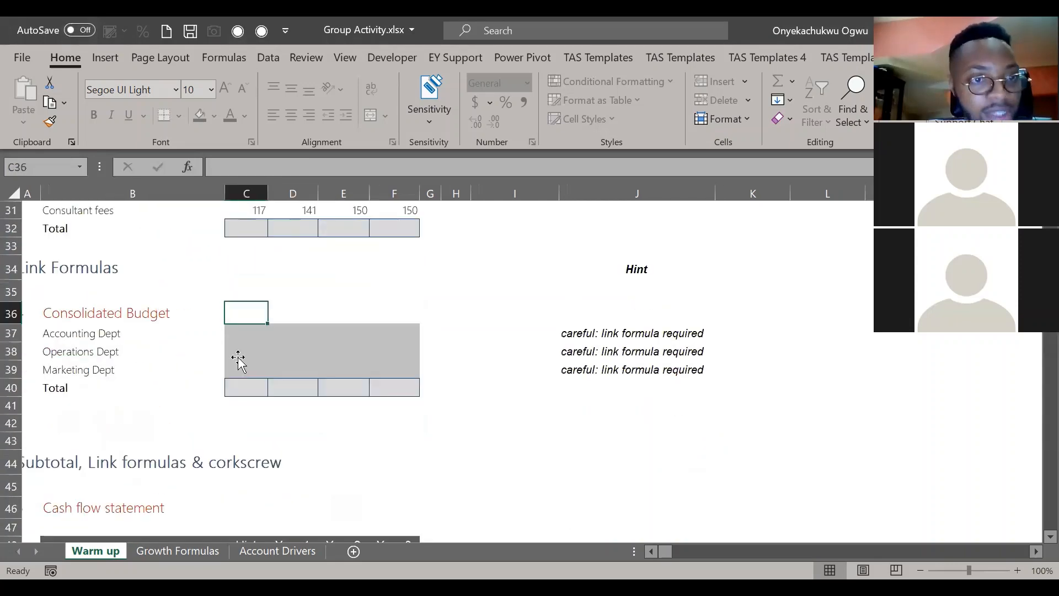
scroll(239, 361, up, 1)
click(239, 361)
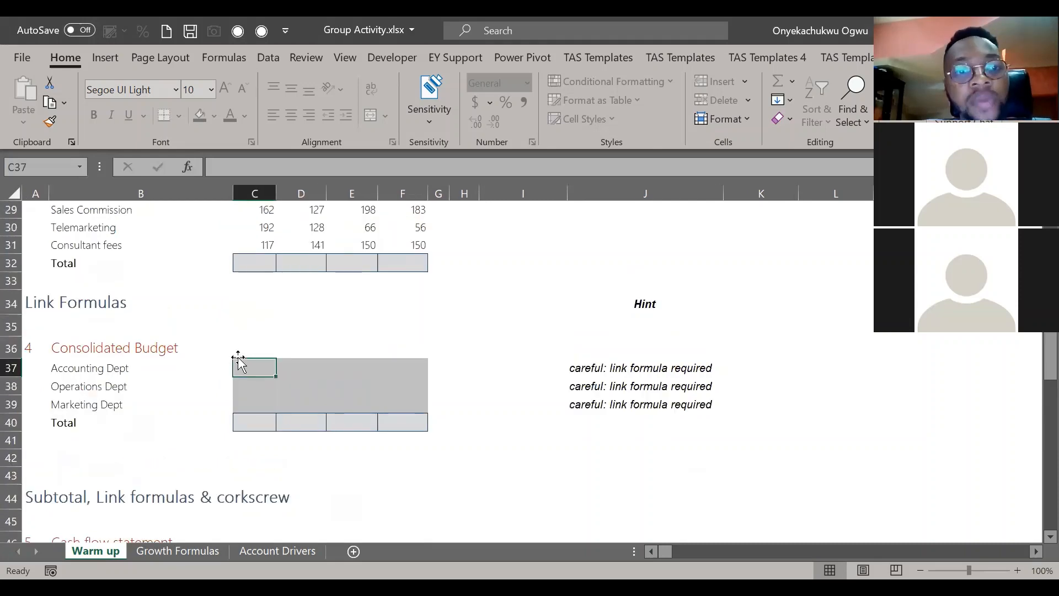
scroll(238, 355, up, 4)
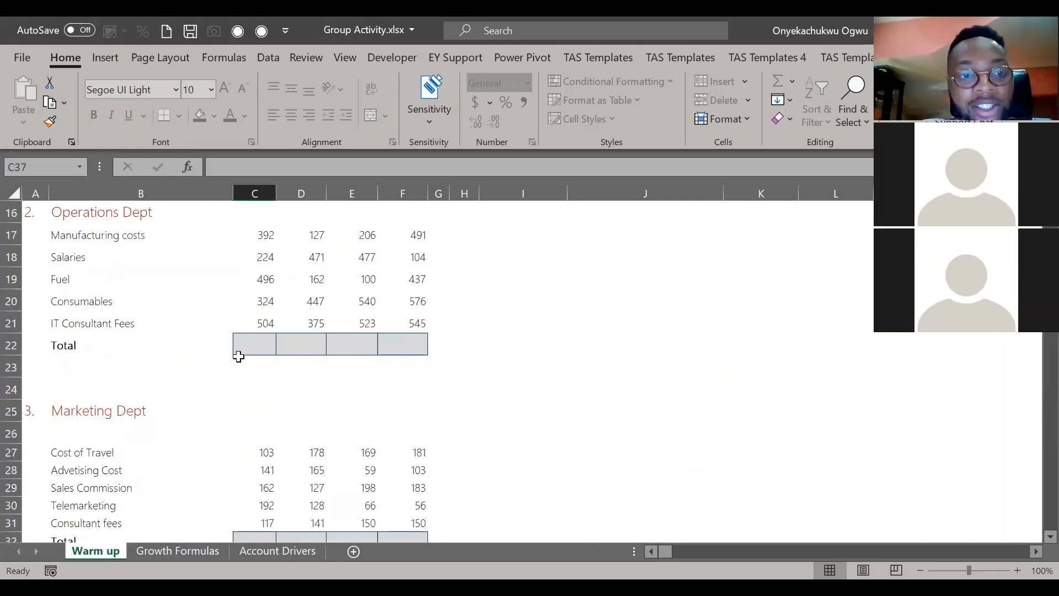
scroll(238, 357, up, 5)
scroll(238, 356, down, 6)
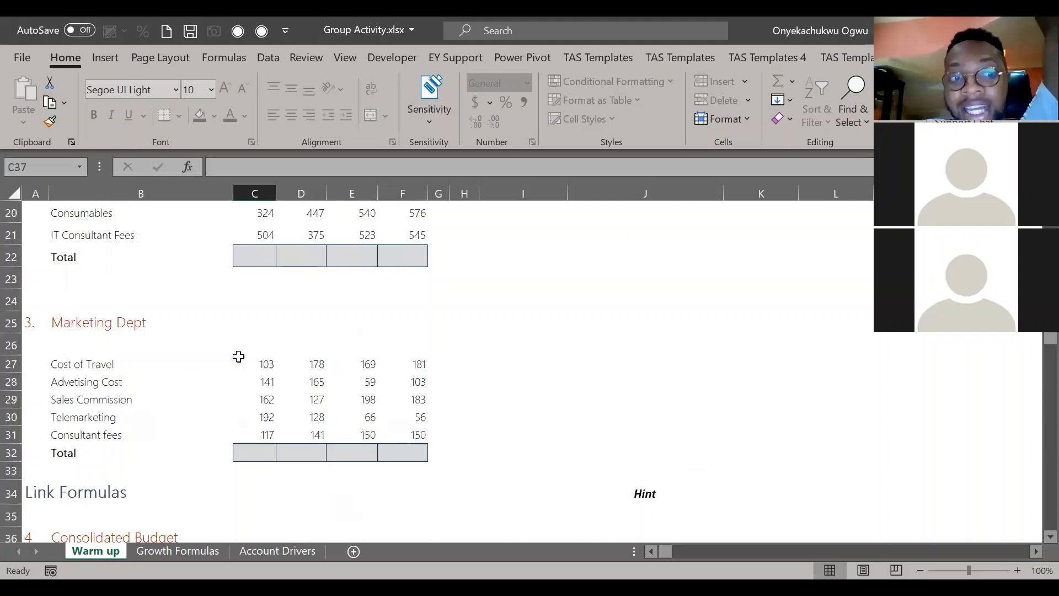
scroll(238, 357, down, 2)
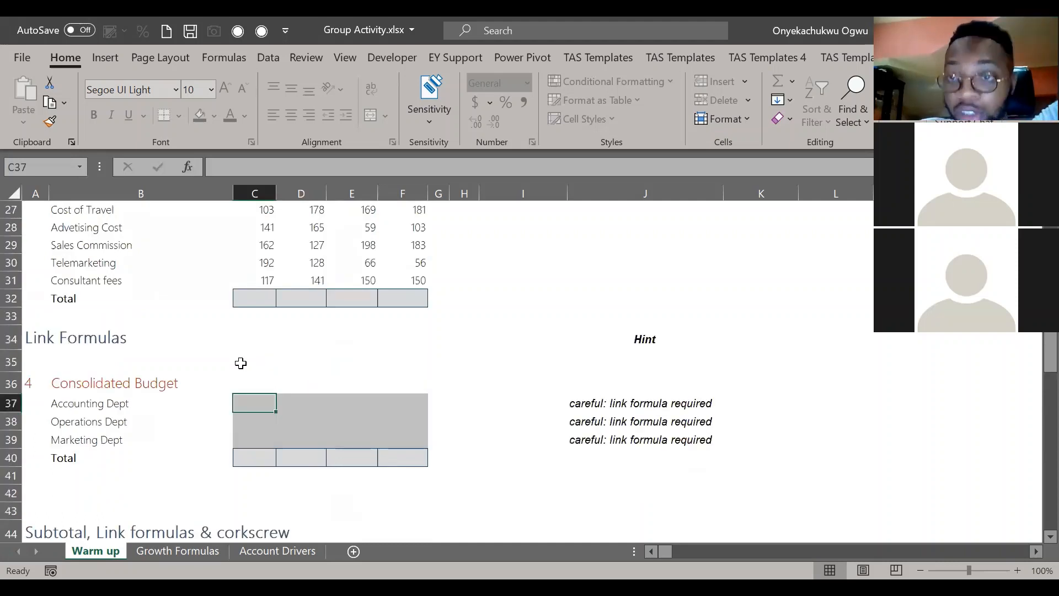
scroll(240, 363, up, 1)
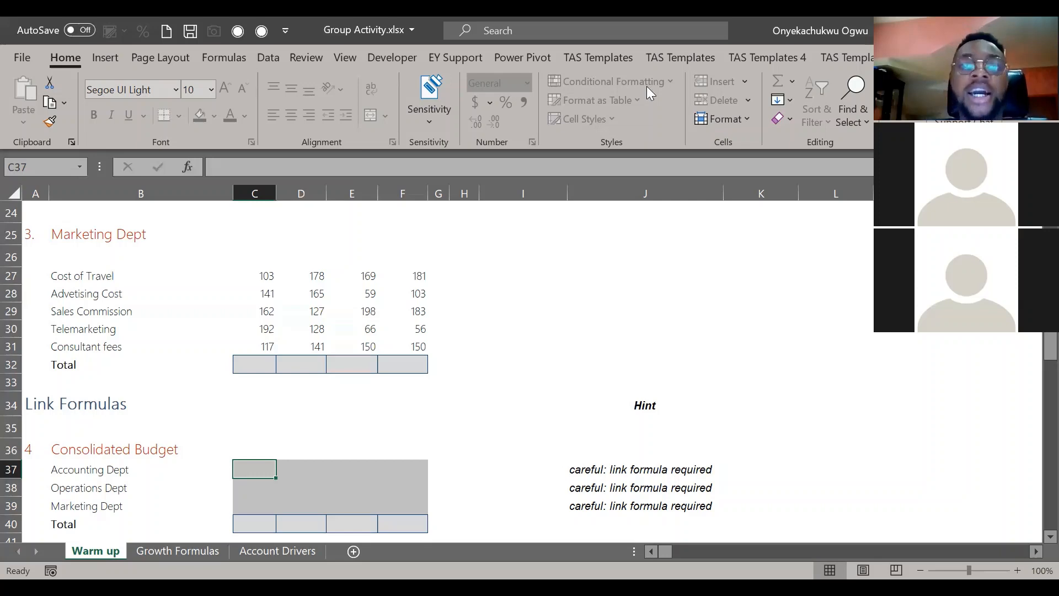
scroll(328, 279, up, 6)
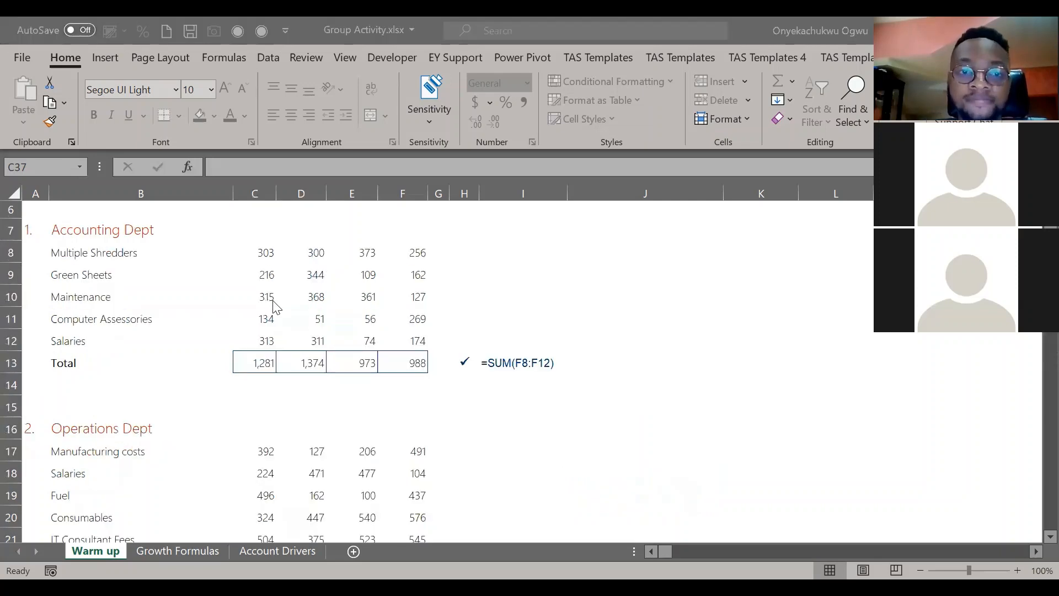
click(265, 266)
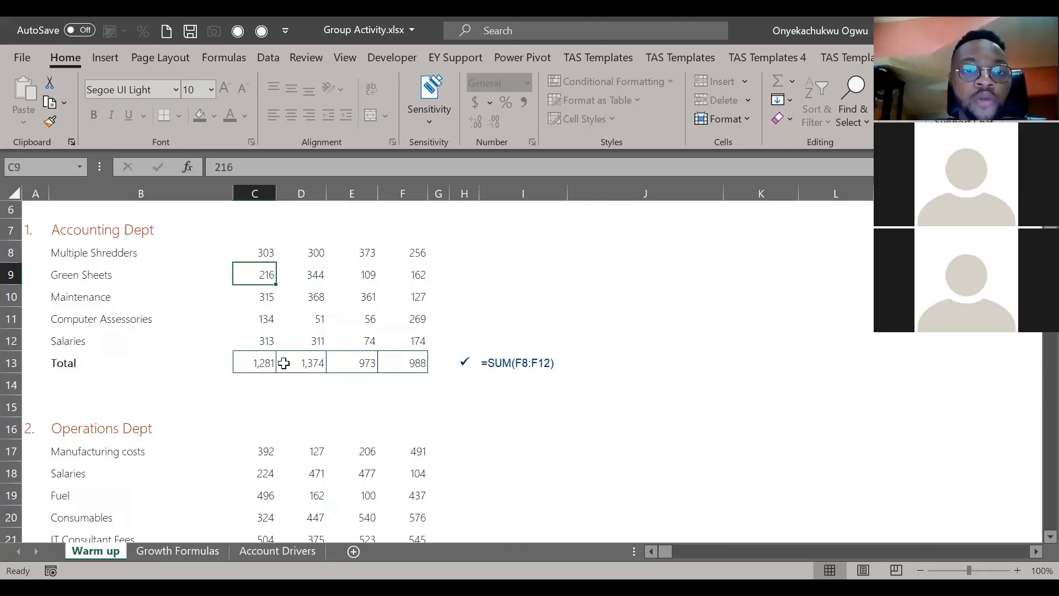
Step: Fill the Operations Dept Total row (C22:F22) with AutoSum totals of rows 17 to 21 for all four columns
scroll(284, 362, down, 3)
drag(262, 301, 288, 343)
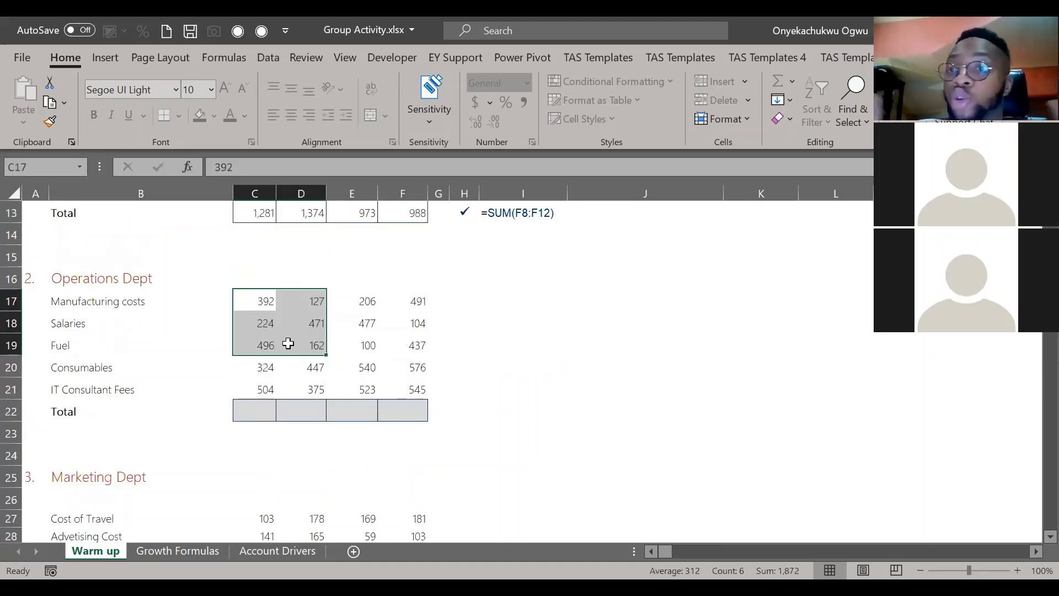
click(287, 344)
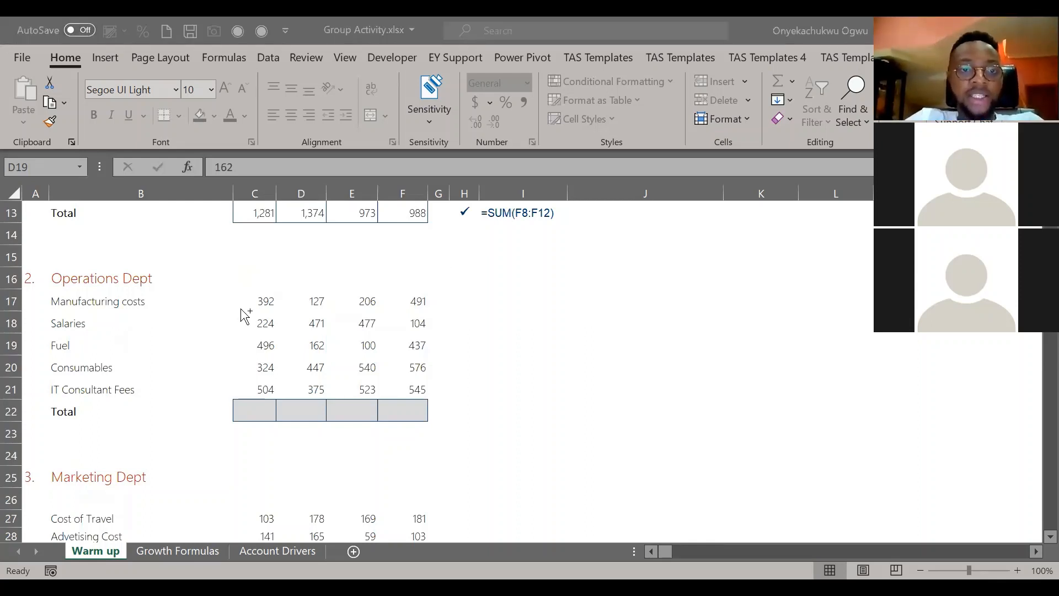
drag(241, 309, 402, 411)
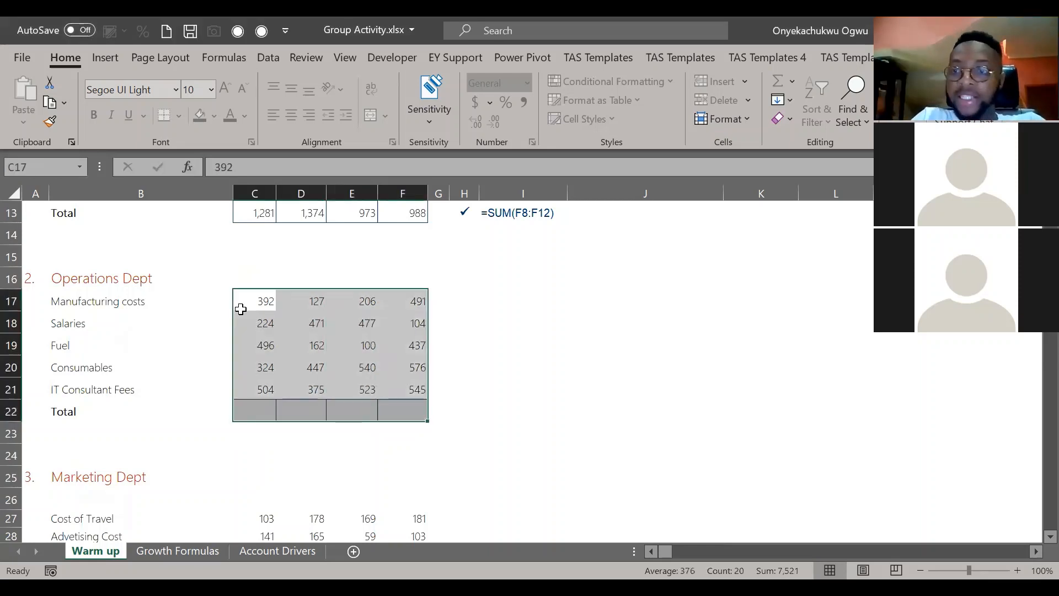
key(alt+equal)
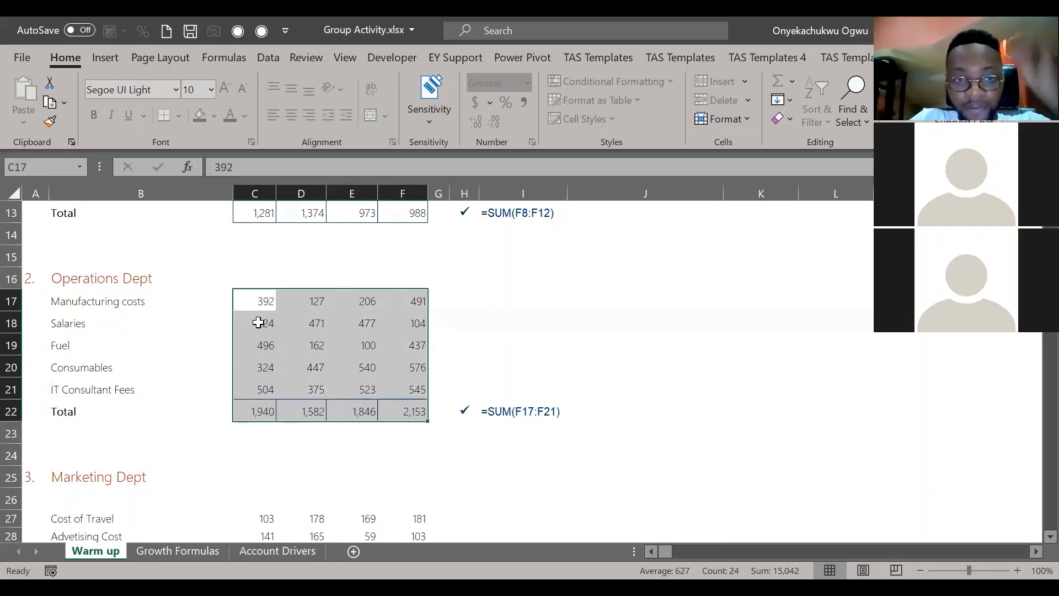
Step: Fill the Marketing Dept Total row (C32:F32) with AutoSum totals of rows 27 to 31 for all four columns
scroll(258, 323, down, 3)
click(259, 320)
key(ctrl+shift+Right)
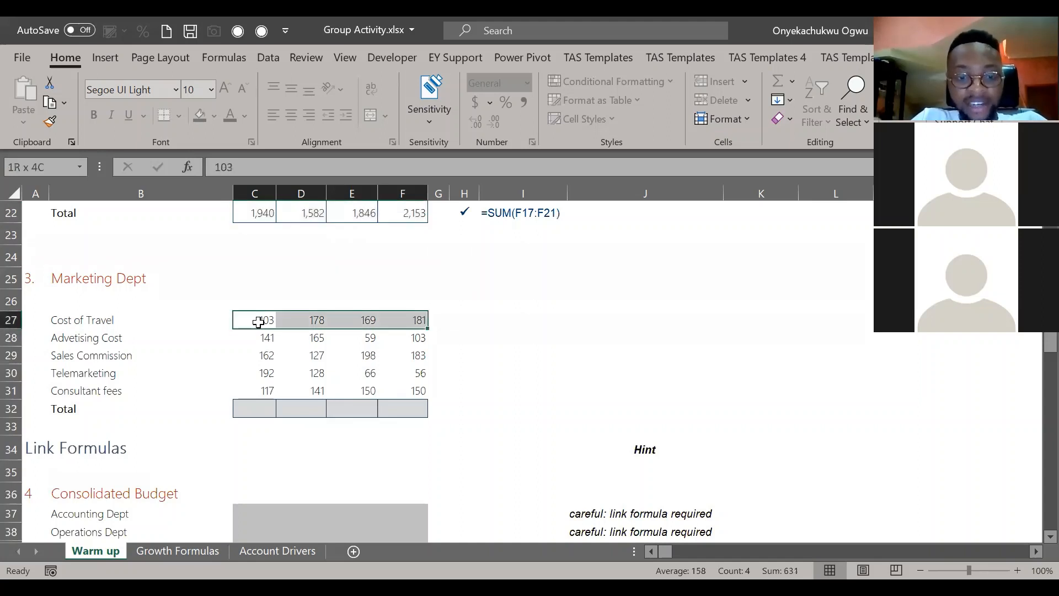
key(shift+Down)
key(shift+Down)
key(shift+Down)
key(shift+Down)
key(shift+Down)
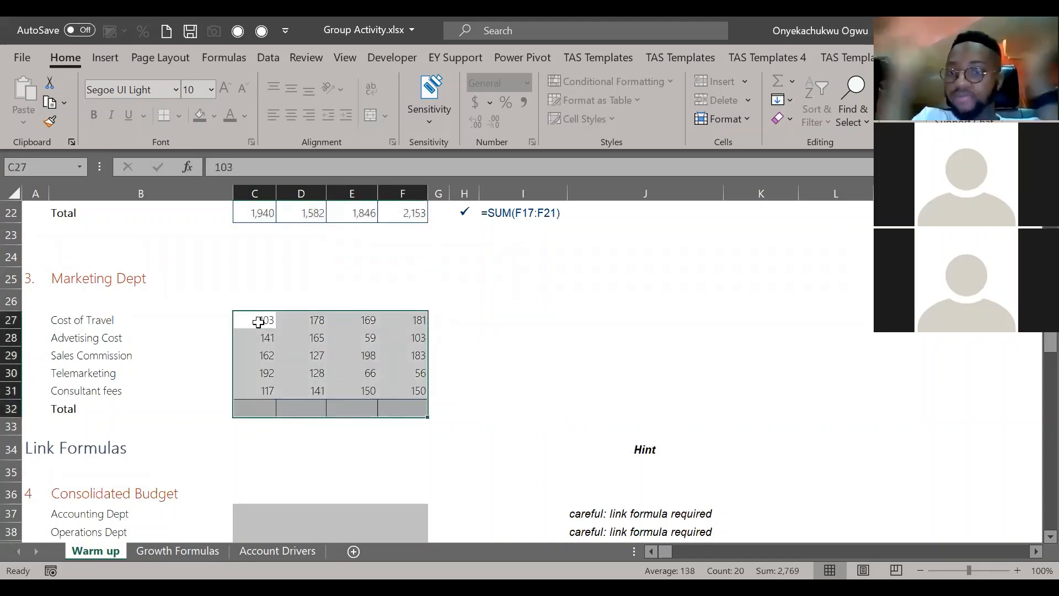
key(alt+equal)
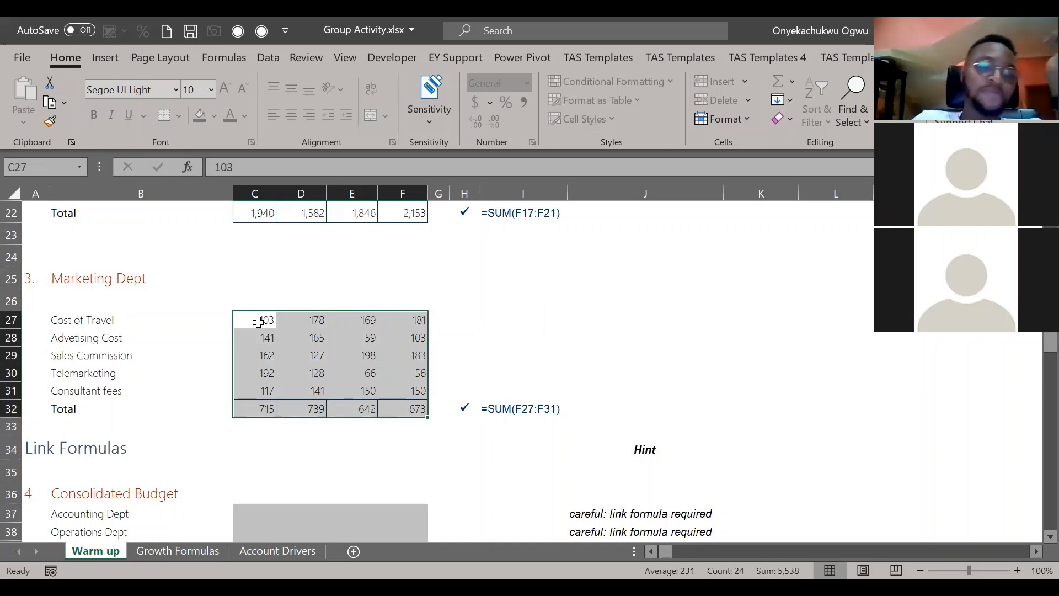
Step: Link the Consolidated Budget's Accounting Dept cell C37 to the Accounting Dept total with =C13
key(Down)
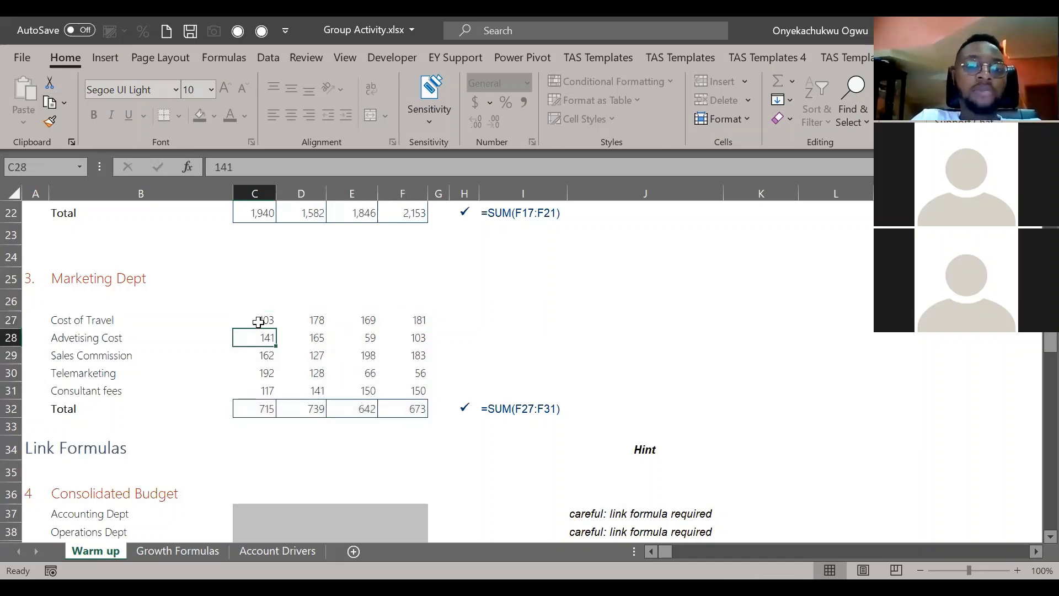
key(Down)
key(Down)
key(Down)
key(Down)
key(Down)
key(Down)
key(Down)
key(Down)
key(Down)
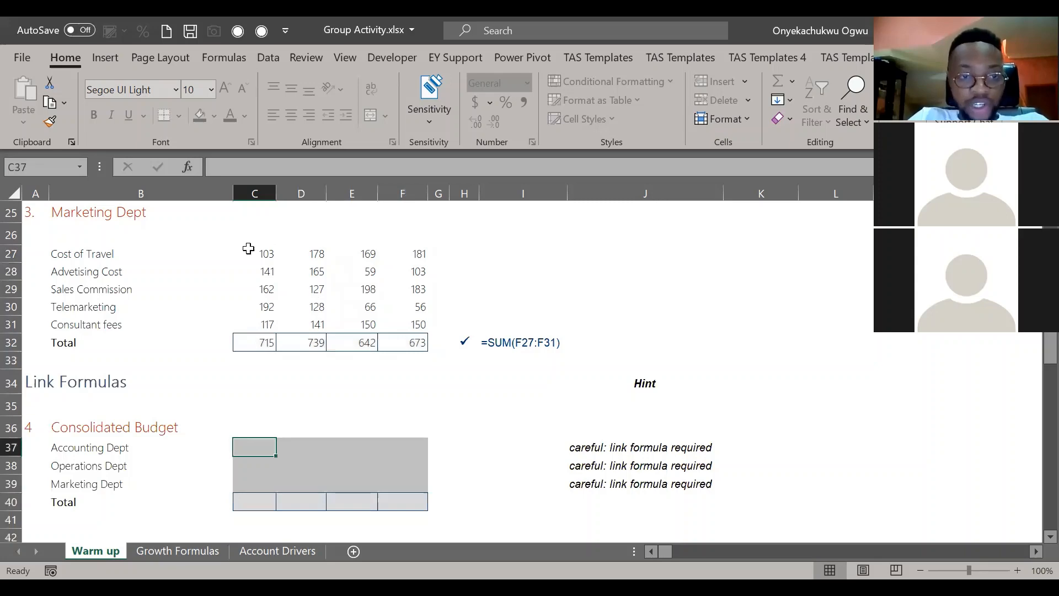
text(=)
scroll(241, 390, up, 3)
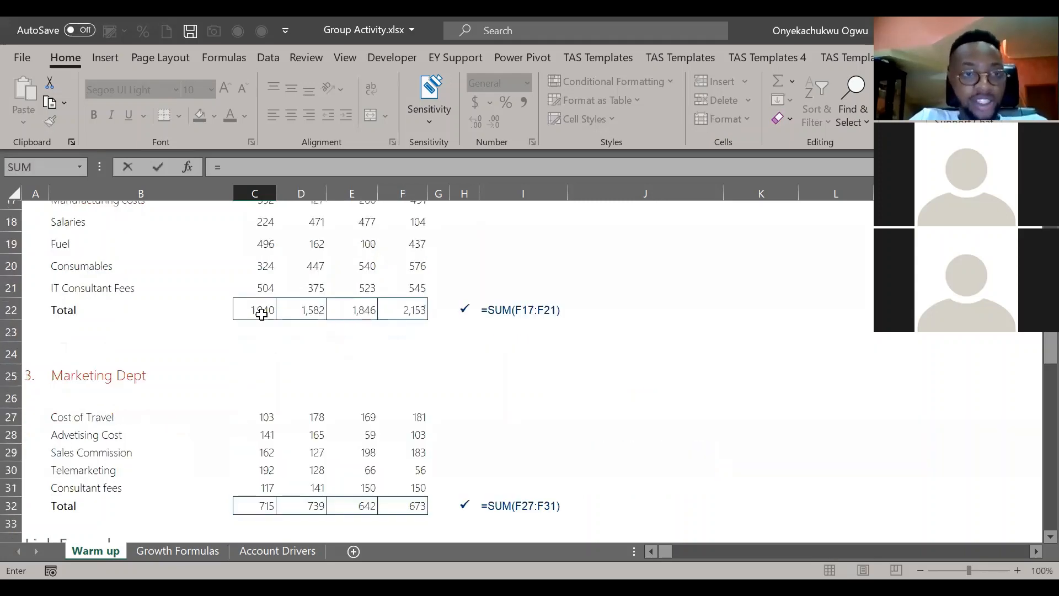
scroll(261, 310, up, 3)
click(261, 306)
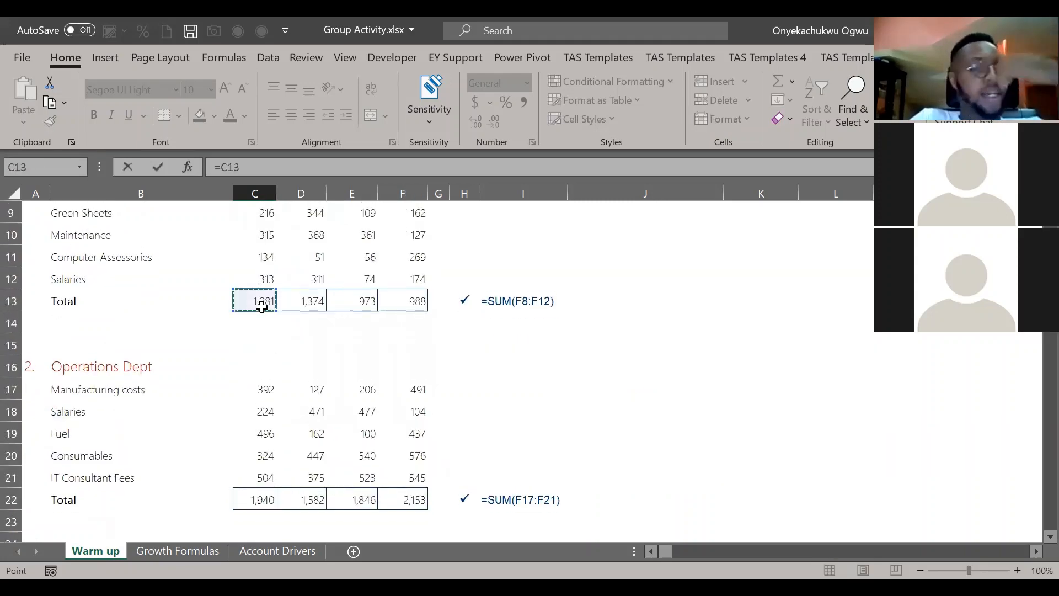
key(Return)
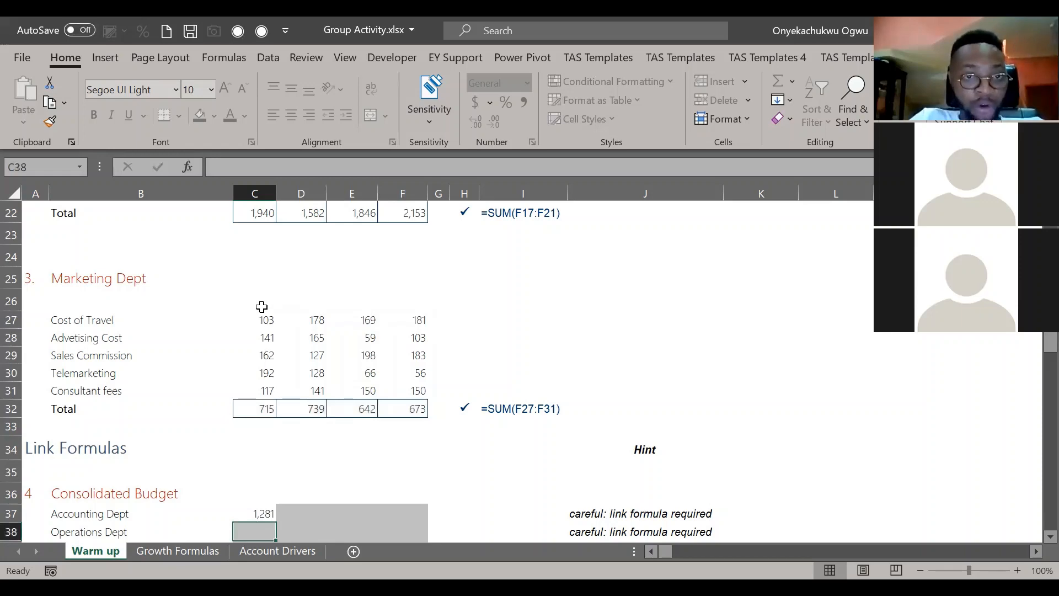
Step: Link the Consolidated Budget's Operations Dept cell C38 to =C22 and Marketing Dept cell C39 to =C32
text(=)
scroll(260, 307, up, 3)
click(255, 431)
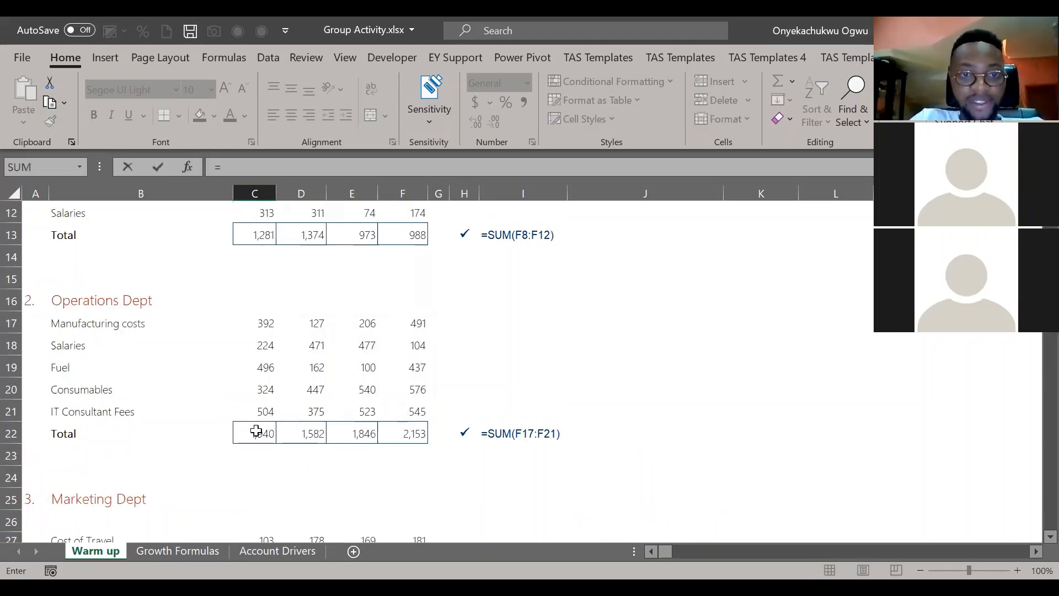
key(Return)
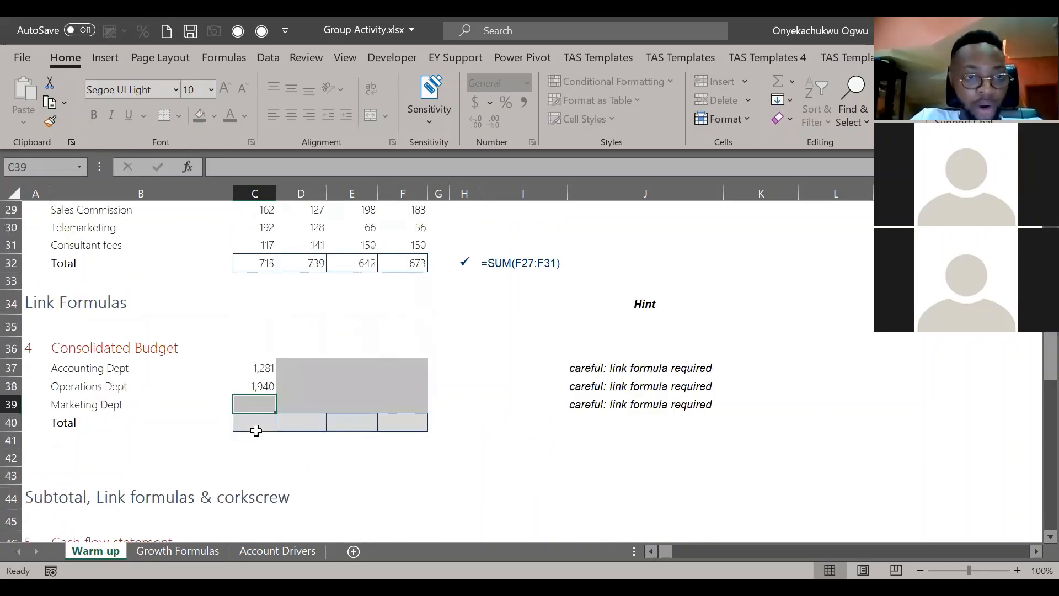
text(=)
click(268, 259)
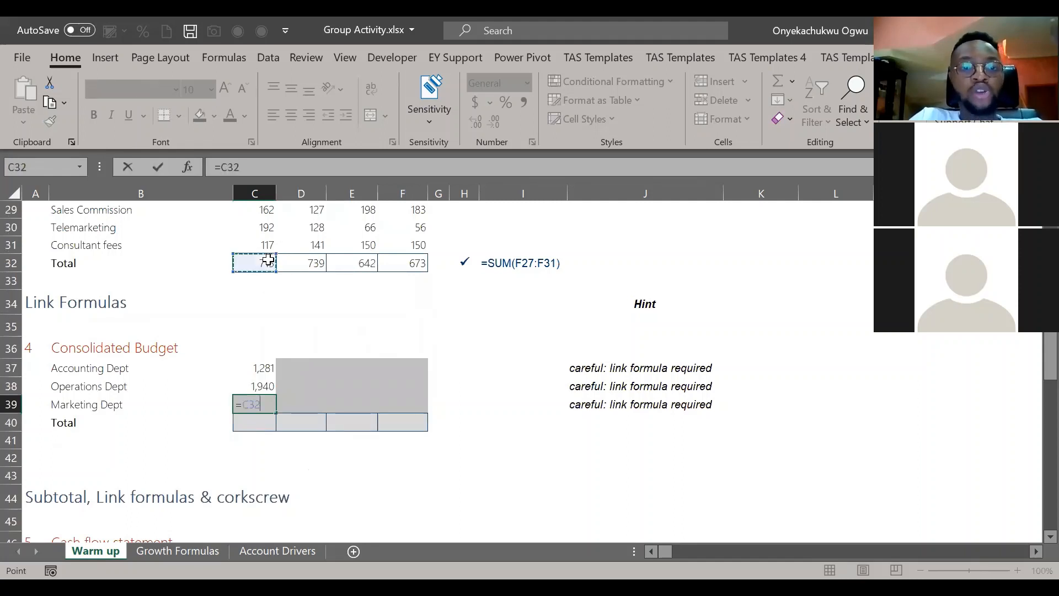
key(Return)
Step: Fill the three department link formulas in C37:C39 across to column F
key(Up)
key(Up)
key(Up)
key(shift+Down)
key(shift+Down)
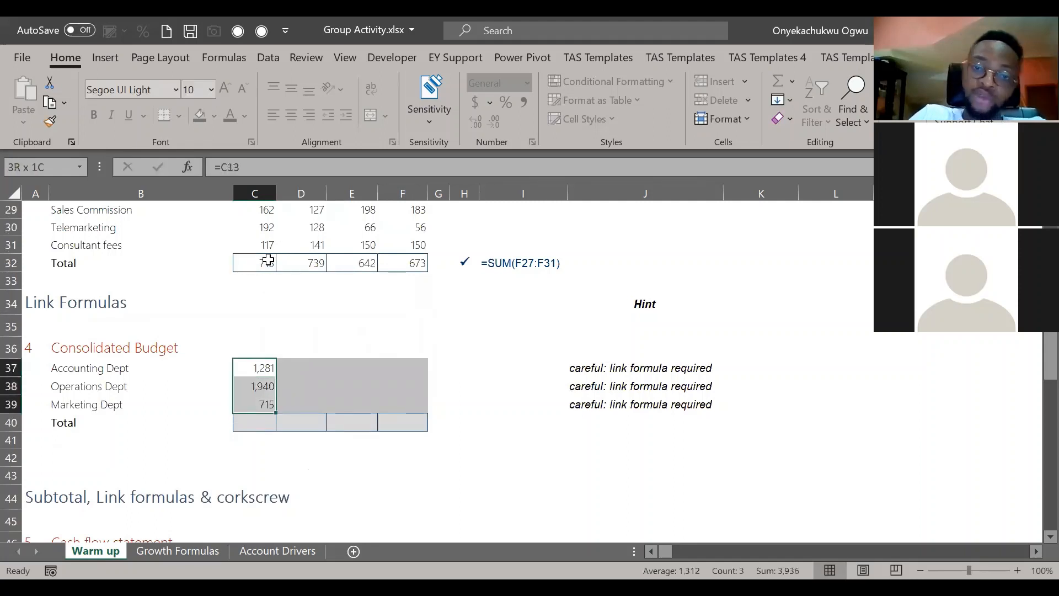
key(shift+Right)
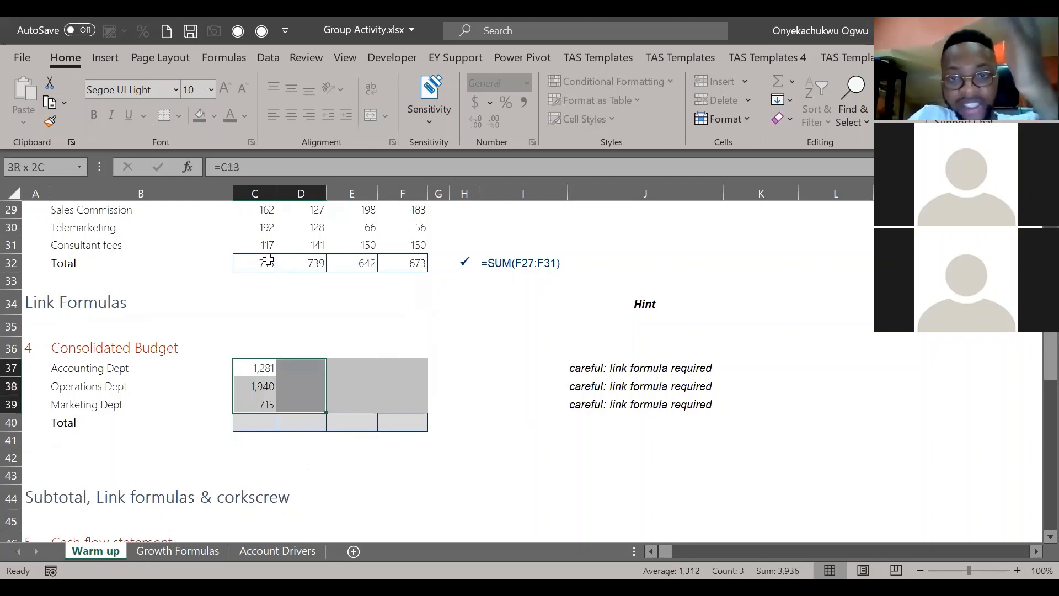
key(shift+Right)
key(shift+Right)
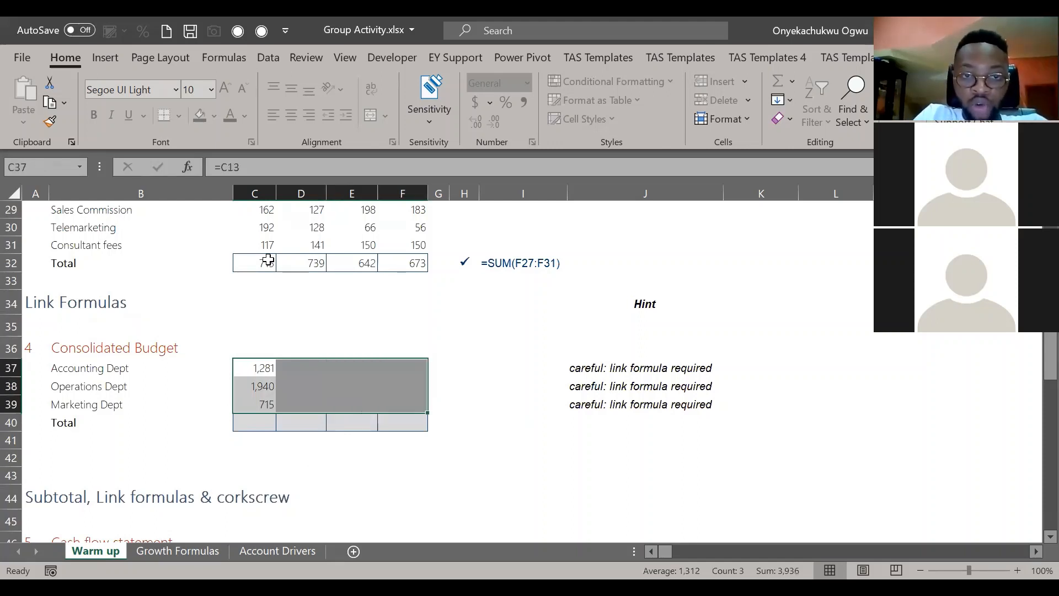
key(ctrl+r)
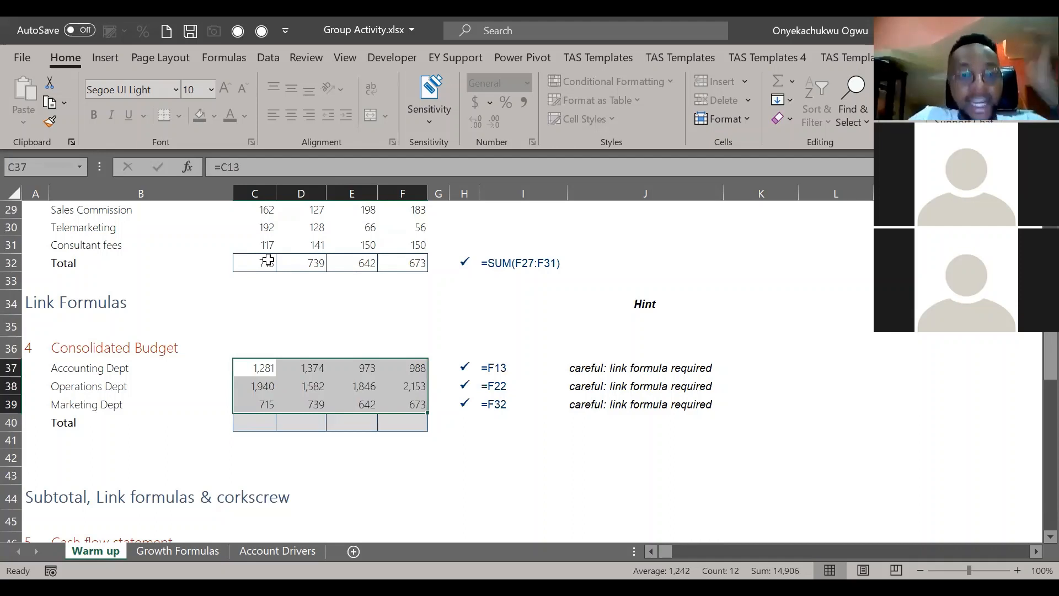
Step: Fill the Consolidated Budget Total row (C40:F40) with AutoSum totals of the three department rows
key(shift+Left)
key(shift+Left)
key(shift+Left)
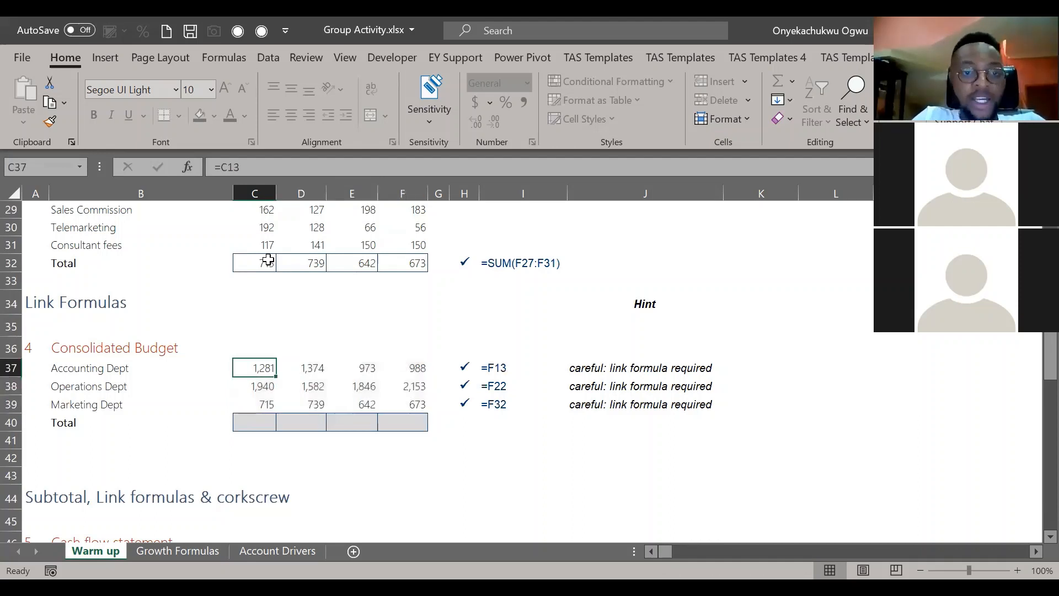
key(shift+Down)
key(shift+Right)
key(shift+Right)
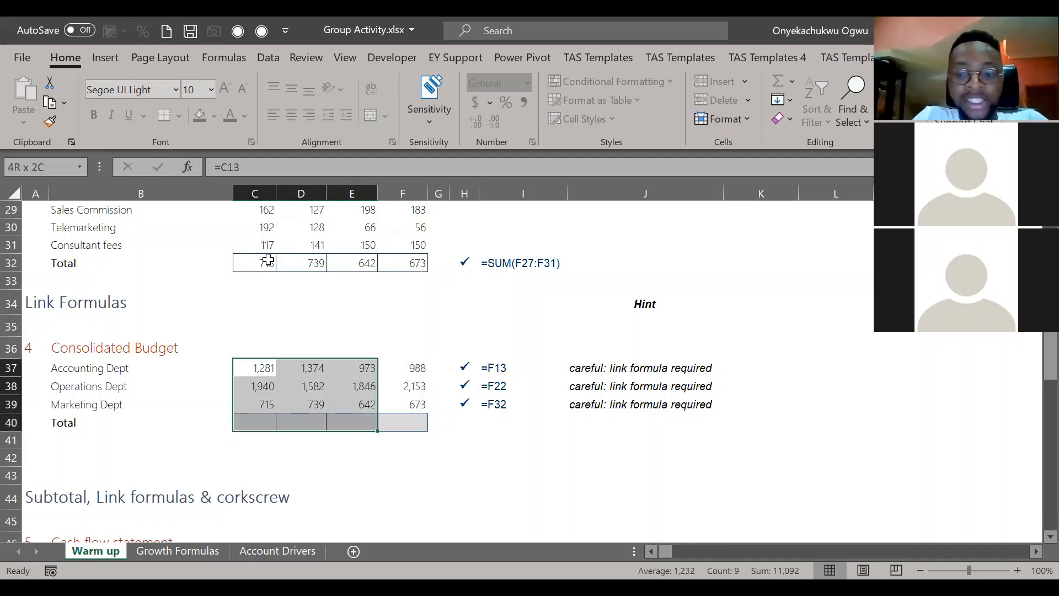
key(shift+Right)
key(alt+equal)
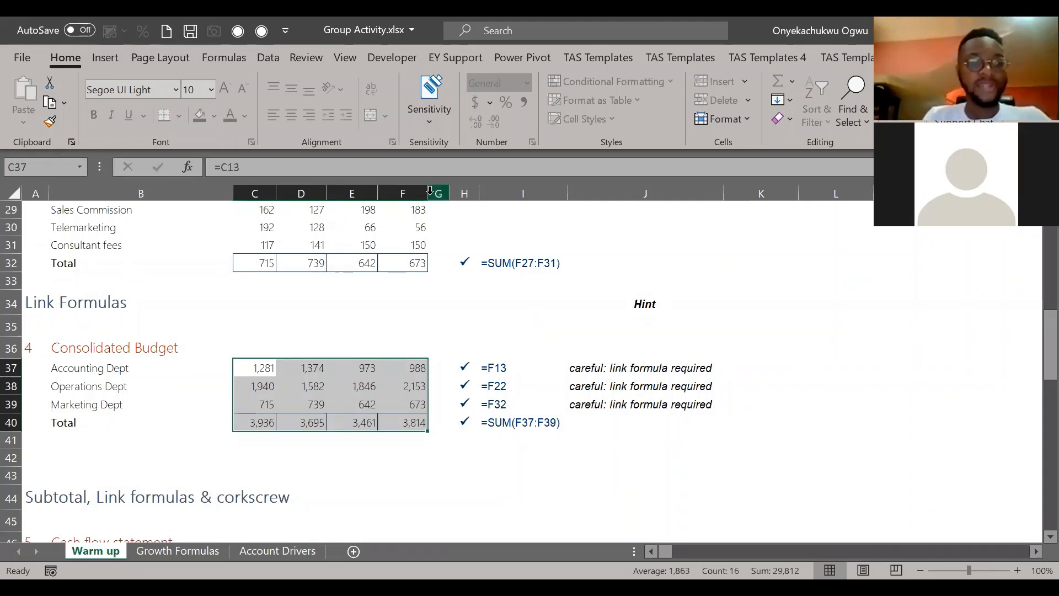
Step: Examine exercise 6's Office Budget table and step through the Accounts Dept cells in row 73
click(315, 332)
scroll(315, 332, down, 1)
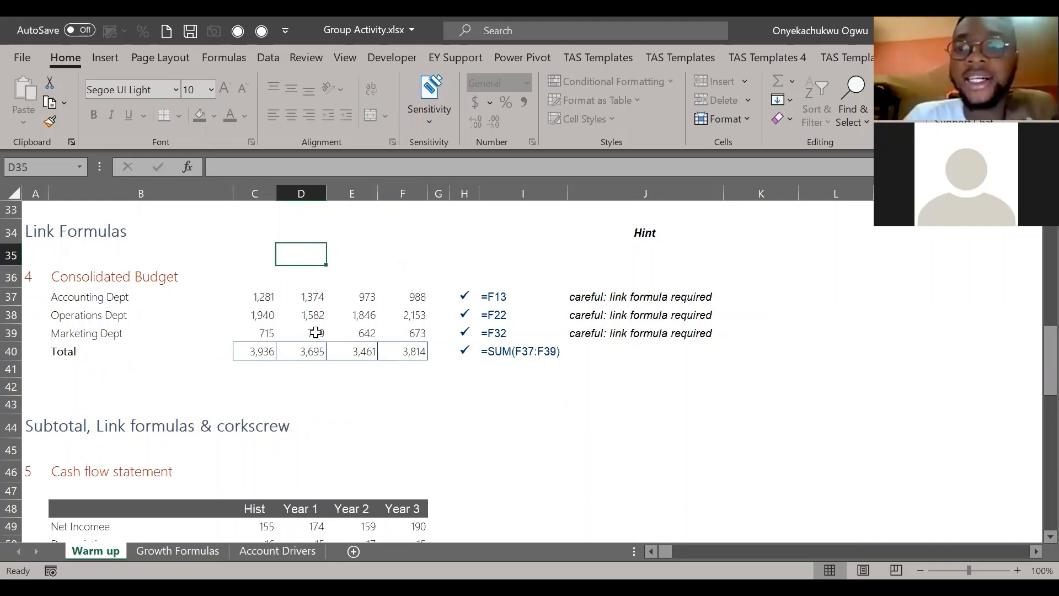
scroll(315, 332, down, 8)
scroll(315, 332, down, 5)
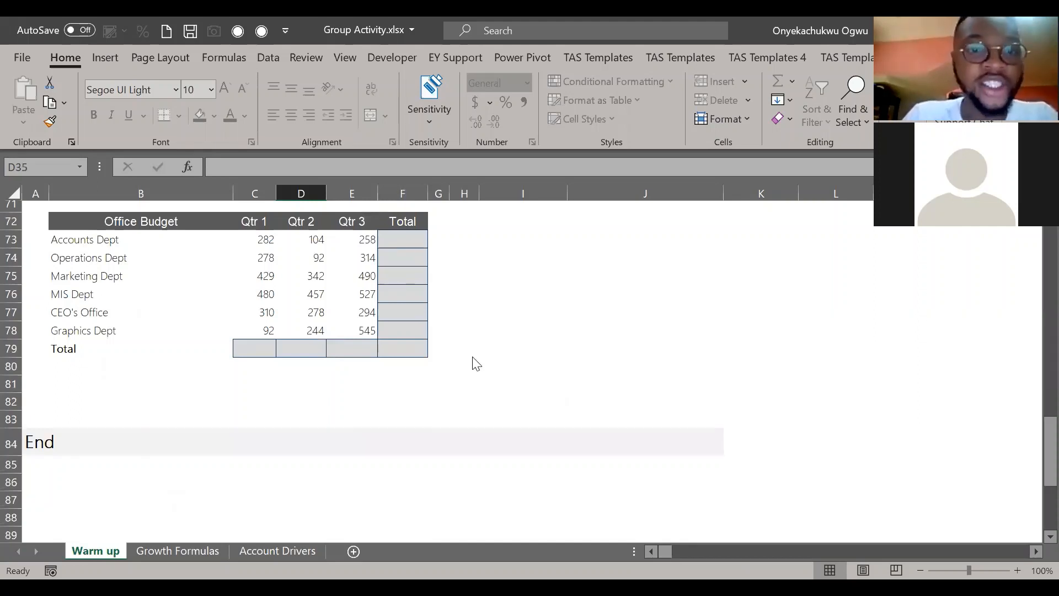
scroll(265, 347, up, 2)
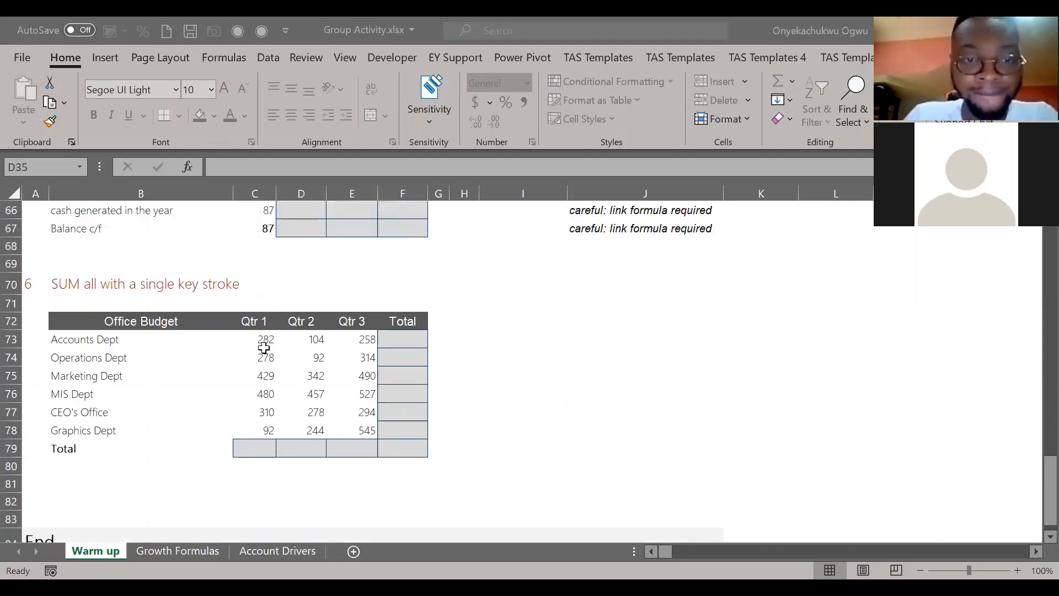
click(281, 339)
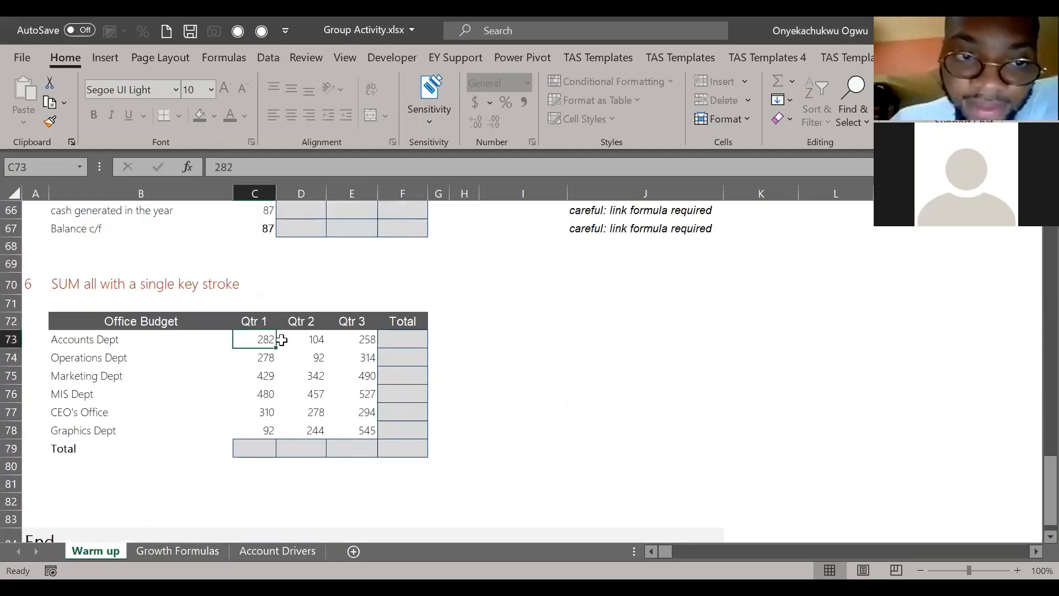
key(Up)
key(Down)
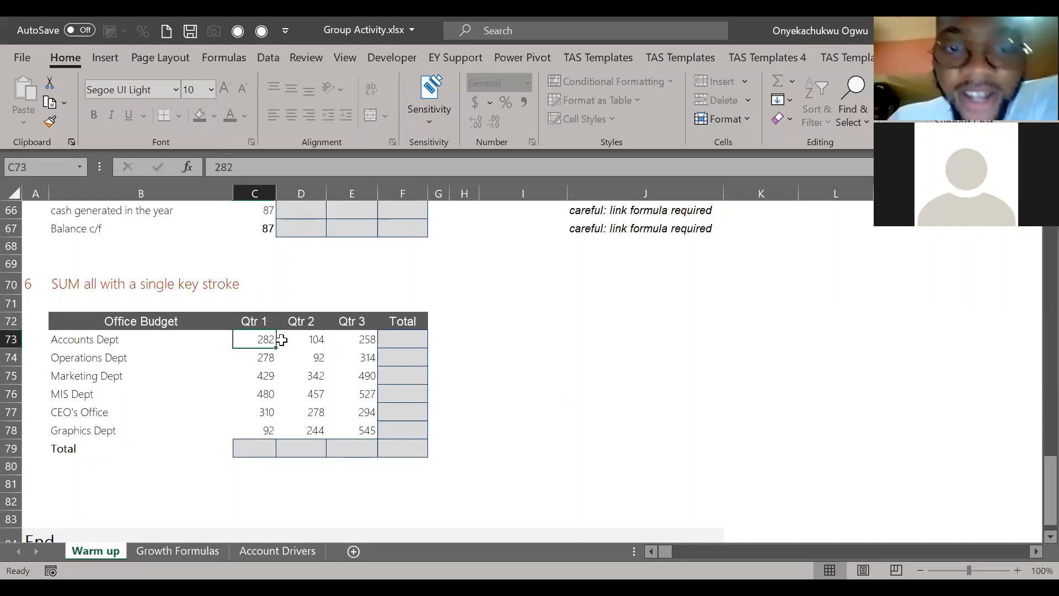
key(Right)
key(Right)
key(Right)
key(Right)
key(Left)
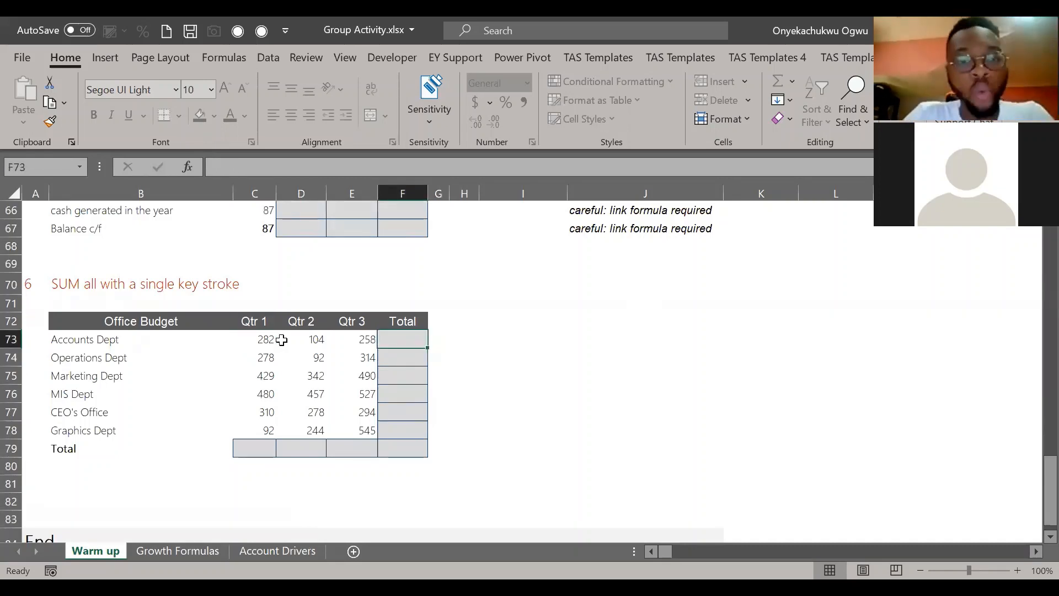
key(Left)
key(Left)
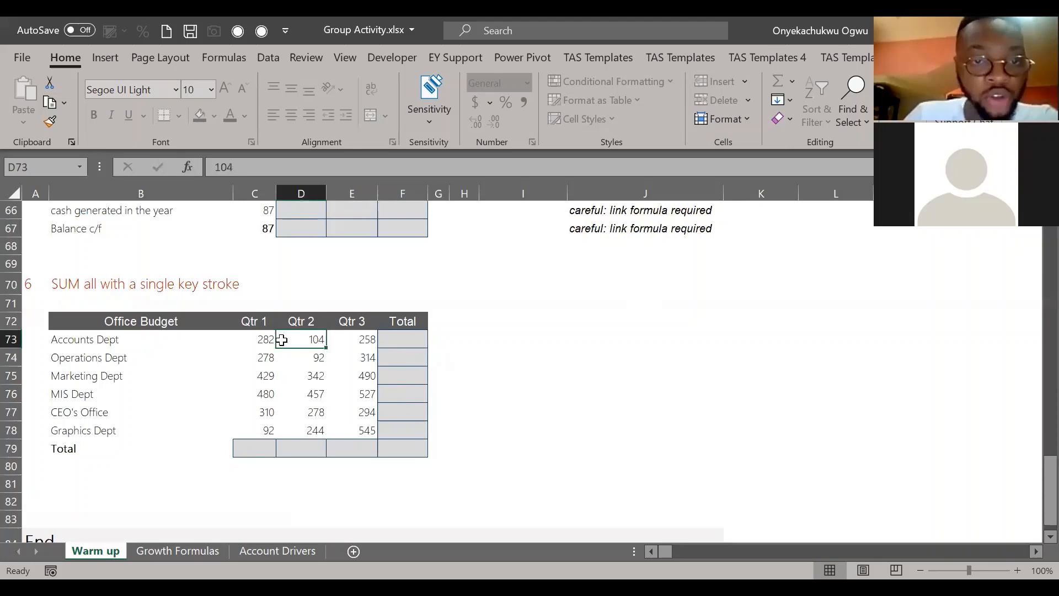
key(Right)
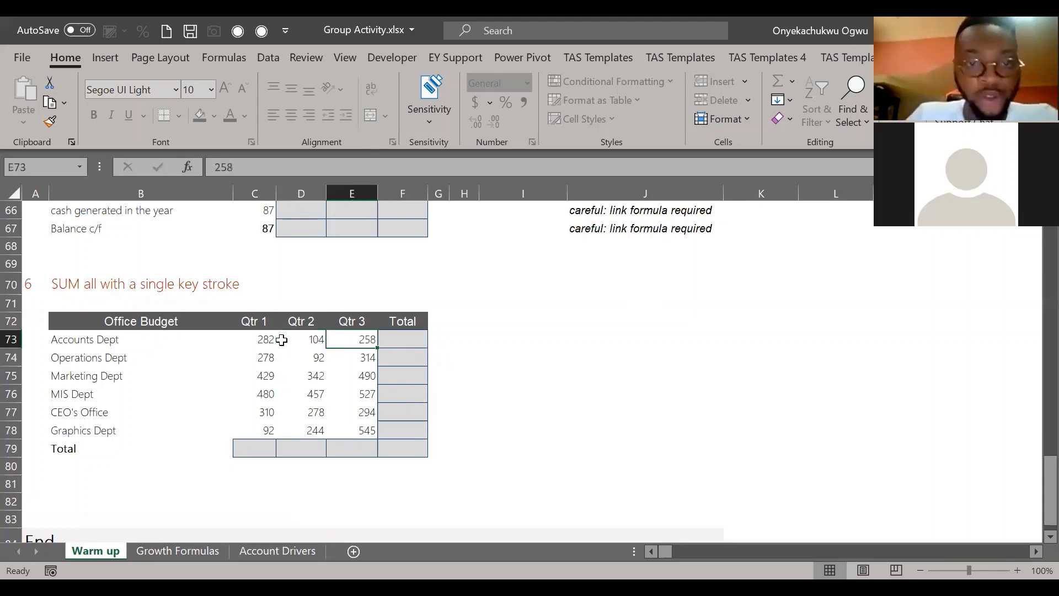
key(Right)
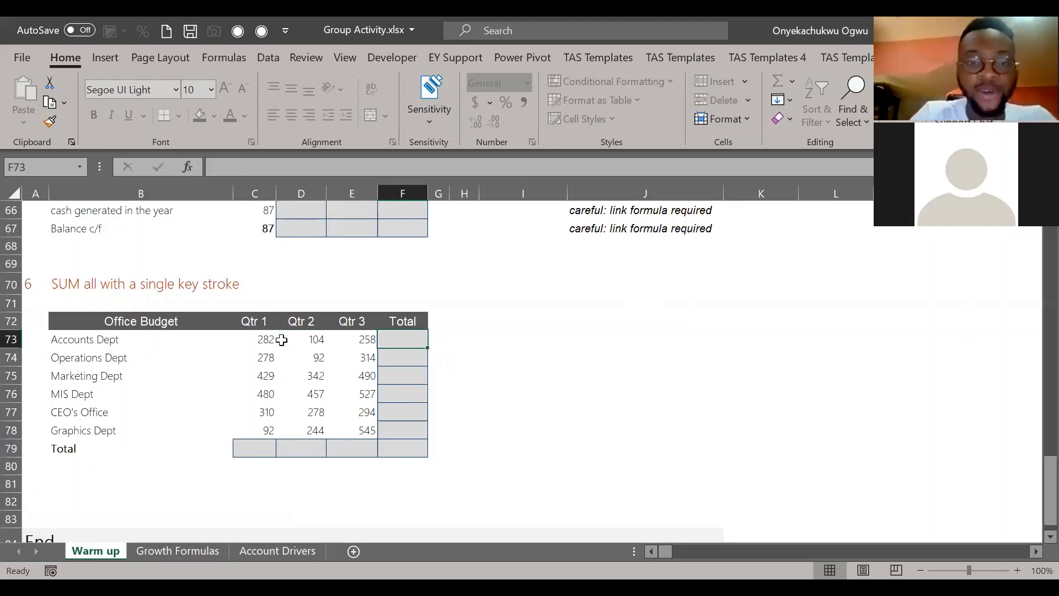
Step: Total the Accounts Dept quarters in Office Budget cell F73 with the formula =E73+D73+C73
text(=)
key(Left)
text(+)
key(Left)
key(Left)
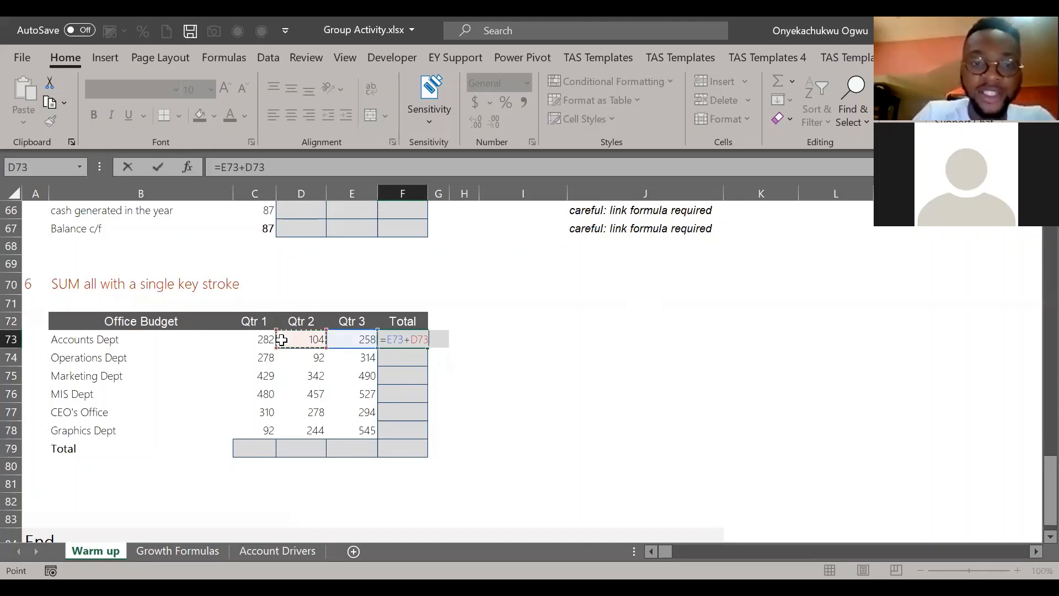
text(+)
key(Left)
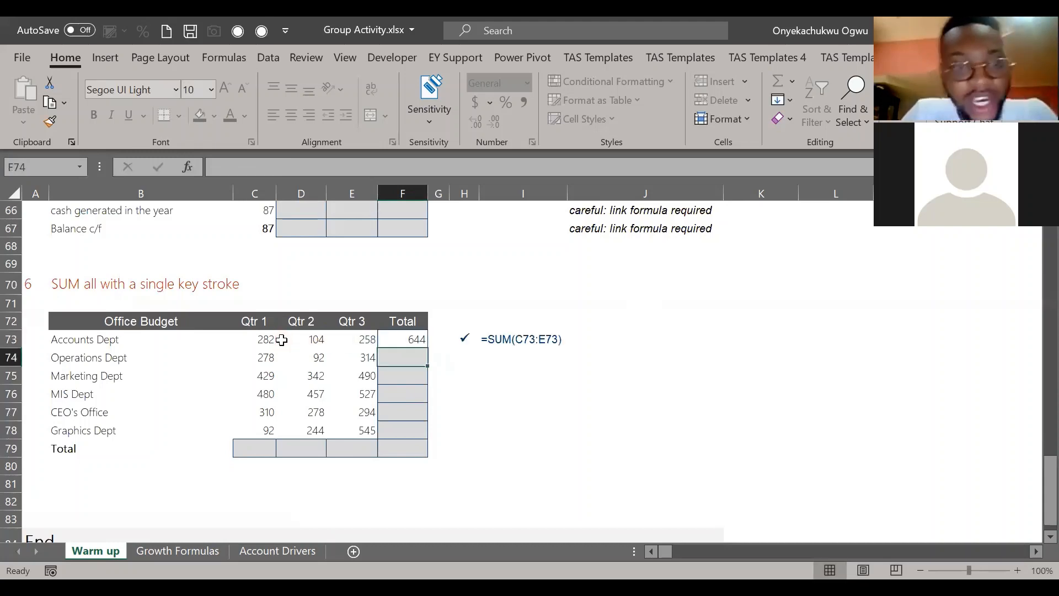
Step: Add an AutoSum of the six departments' Qtr 1 figures in Office Budget cell C79
key(Left)
key(Left)
key(Left)
key(Down)
key(Down)
key(Down)
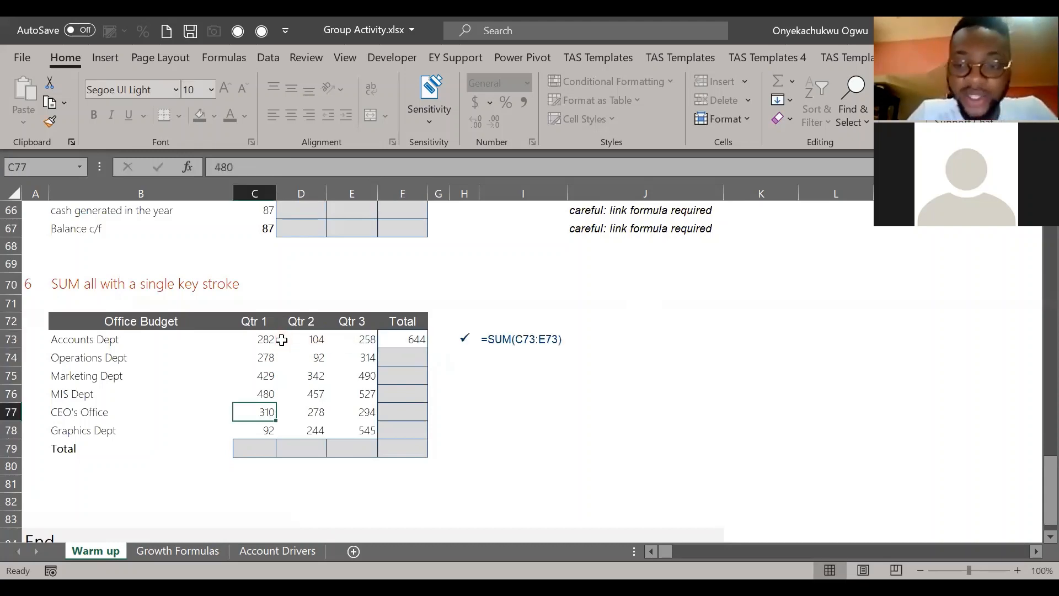
key(Down)
key(Down)
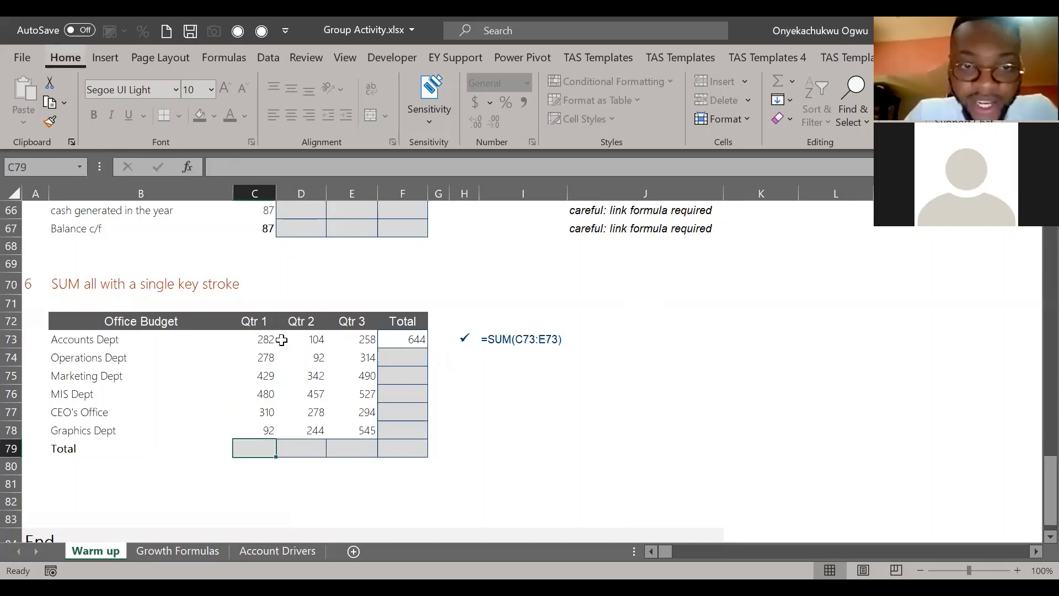
key(alt)
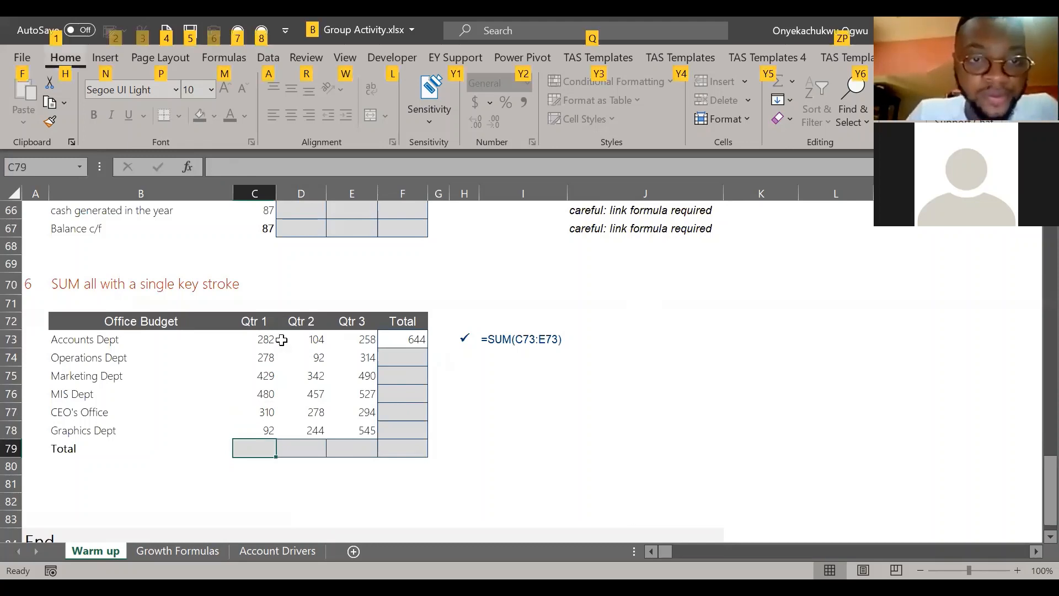
click(281, 339)
key(ctrl+shift+Down)
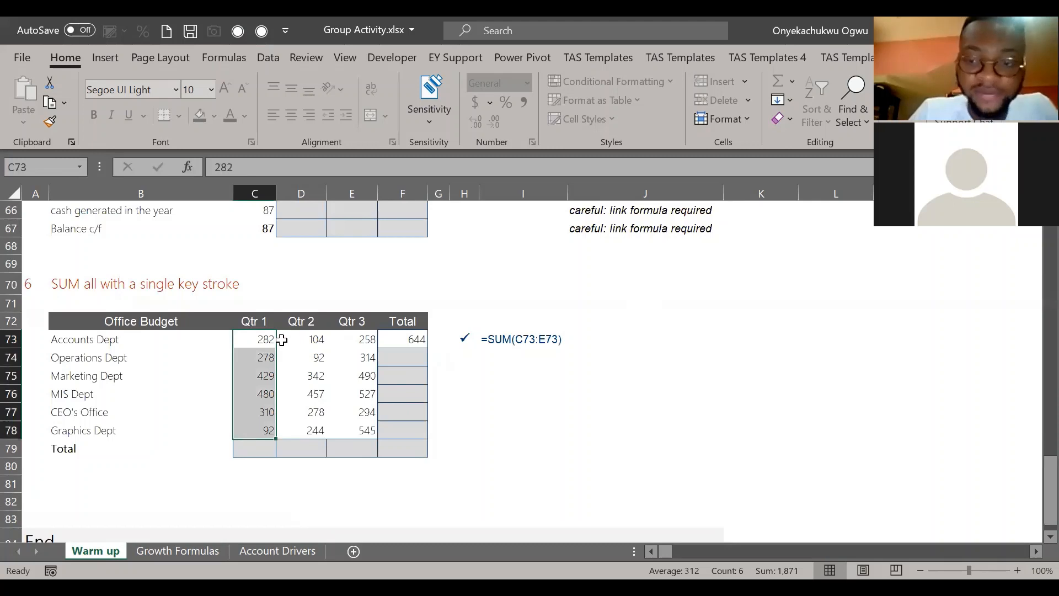
key(shift+Down)
key(alt+equal)
Step: Fill the Qtr 1 total formula in C79 across to the Qtr 2 and Qtr 3 totals in D79:E79
key(Right)
key(Down)
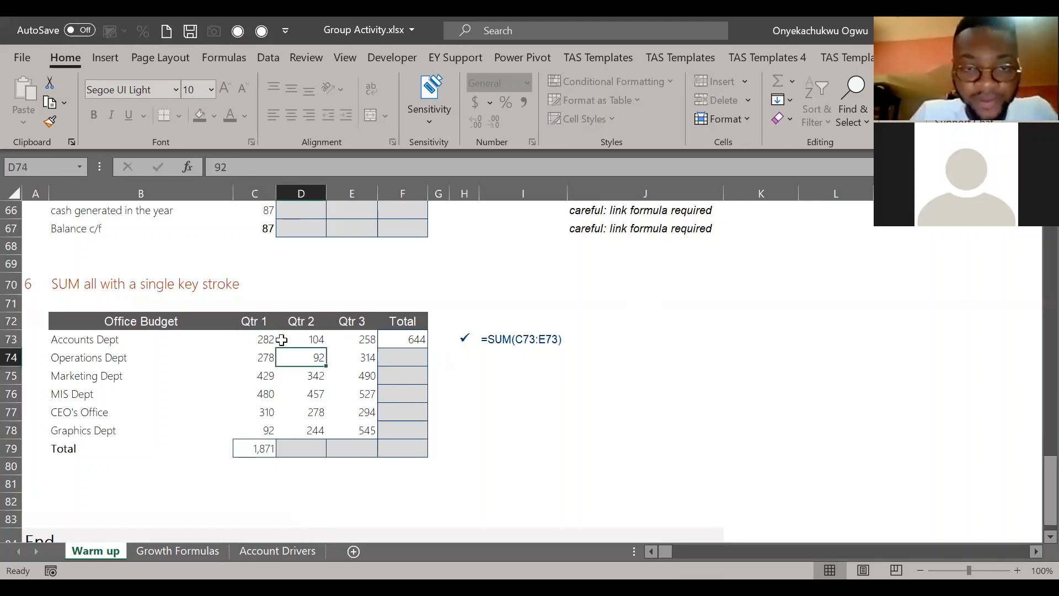
key(ctrl+Down)
key(Down)
key(Left)
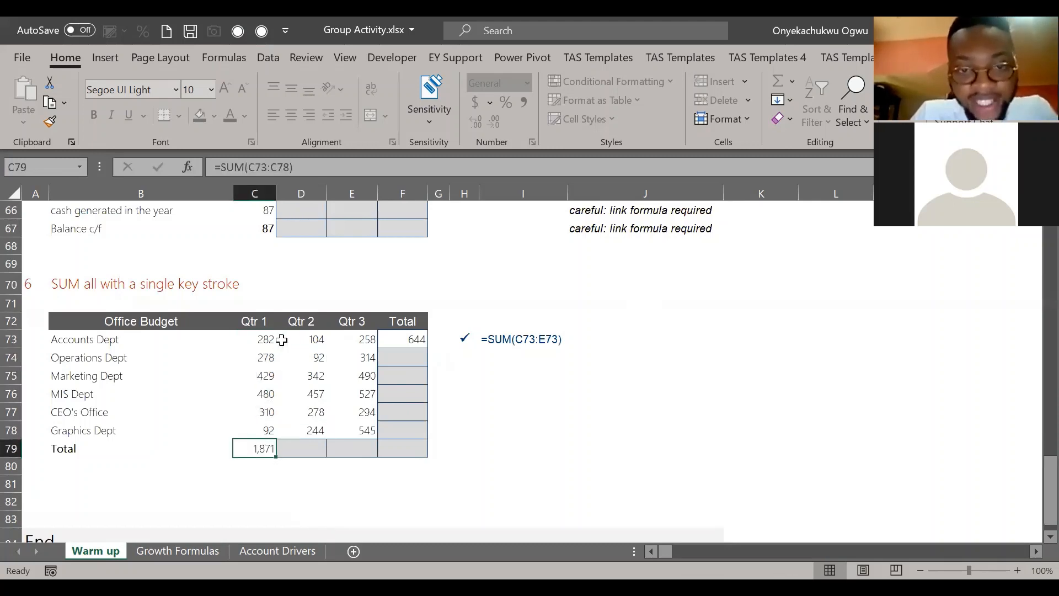
key(shift+Right)
key(shift+Right)
key(ctrl+r)
Step: Copy the Accounts Dept total formula in F73 down the Office Budget Total column to F79
key(Right)
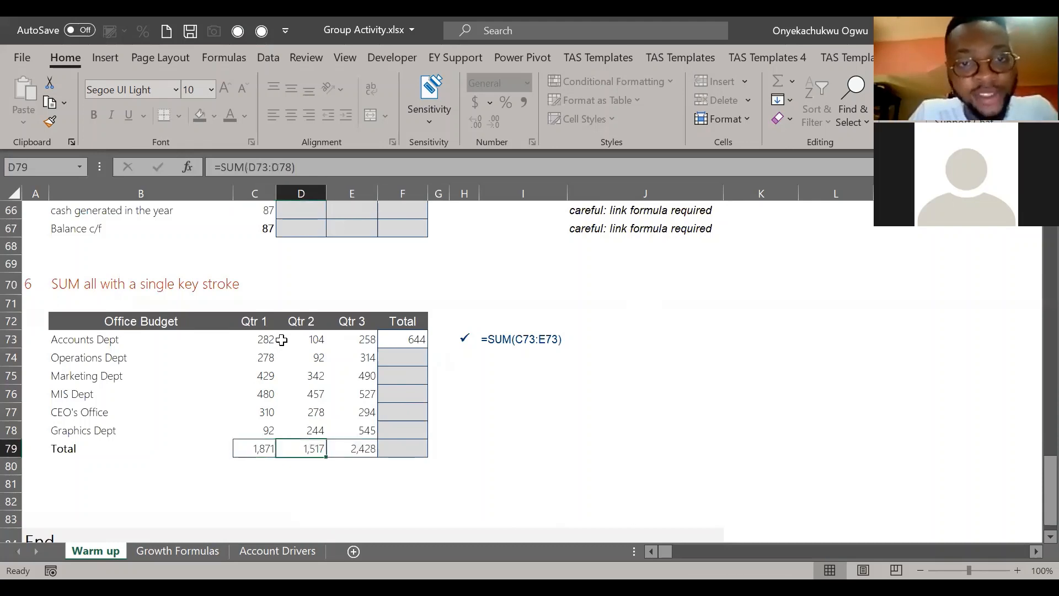
key(Right)
key(Right)
key(ctrl+Up)
key(ctrl+c)
key(Down)
key(shift+Down)
key(shift+Down)
key(shift+Down)
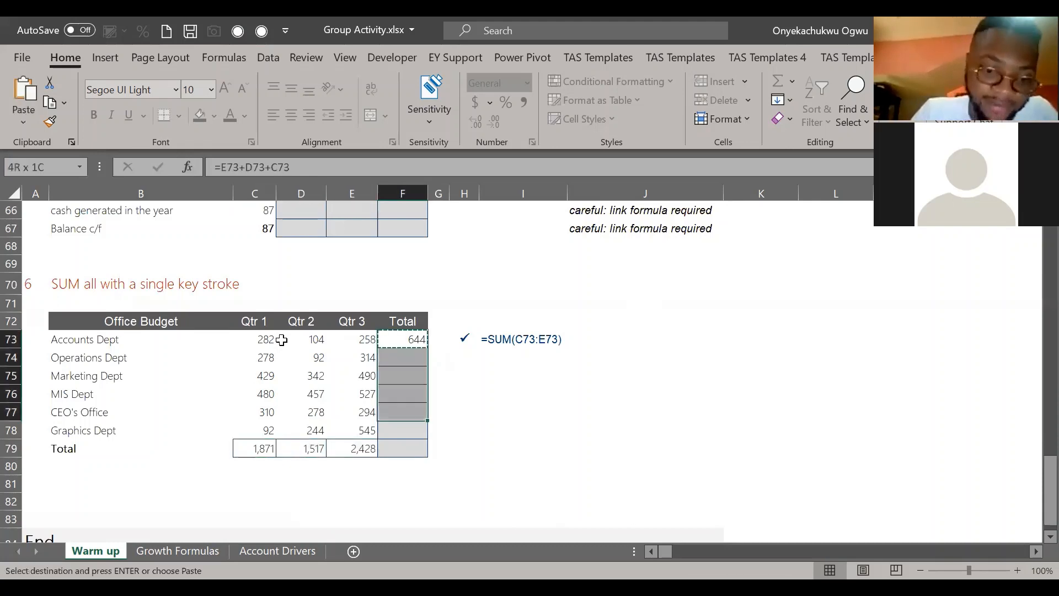
key(shift+Down)
key(shift+Down)
key(ctrl+v)
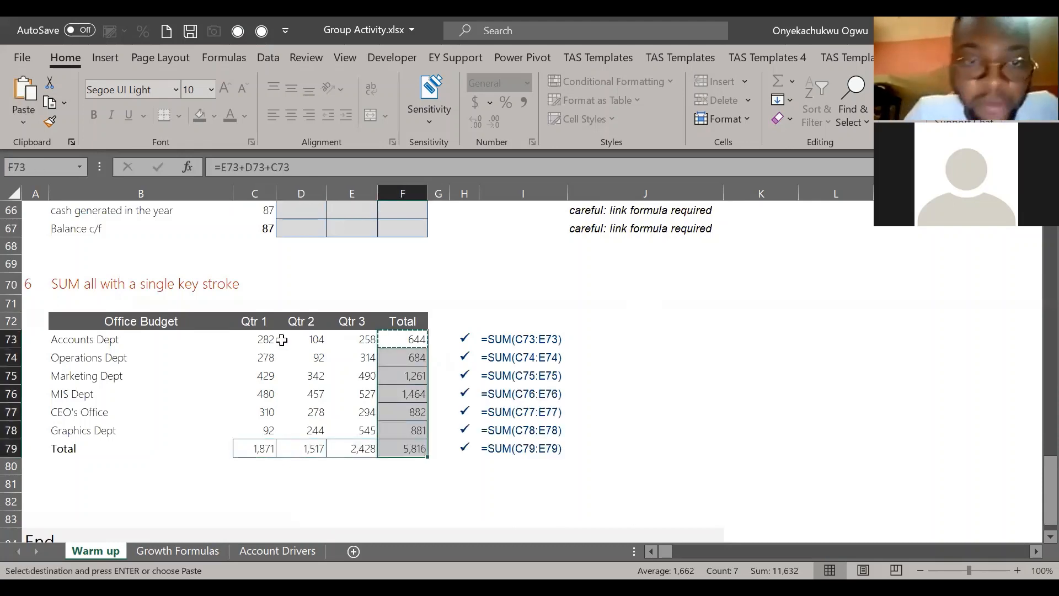
Step: Clear the Office Budget totals from the Total column F73:F79 and the Total row C79:E79
key(Delete)
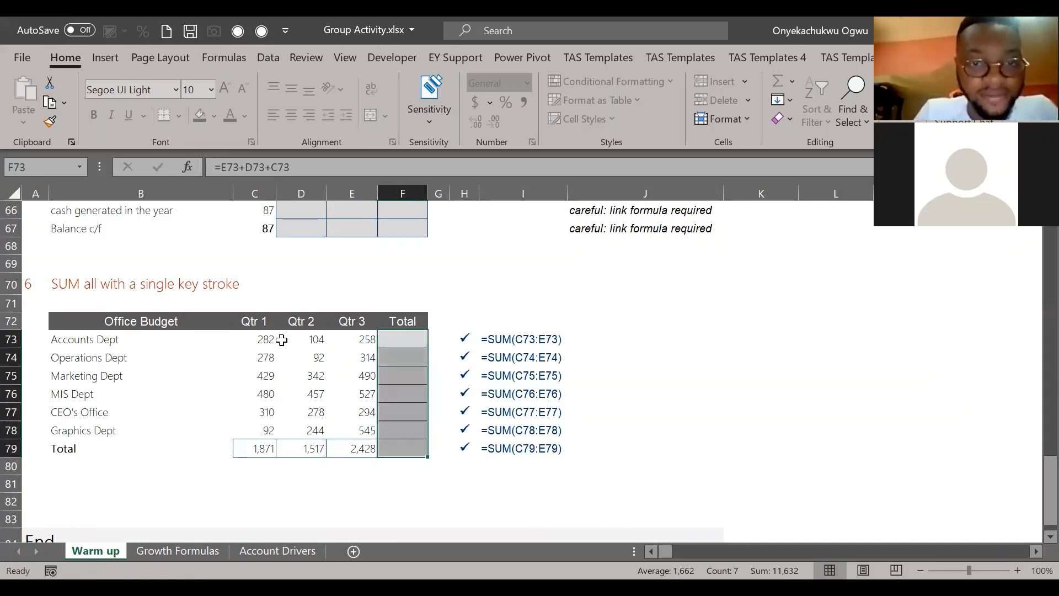
key(Down)
key(Down)
key(Down)
key(Down)
key(Down)
key(Down)
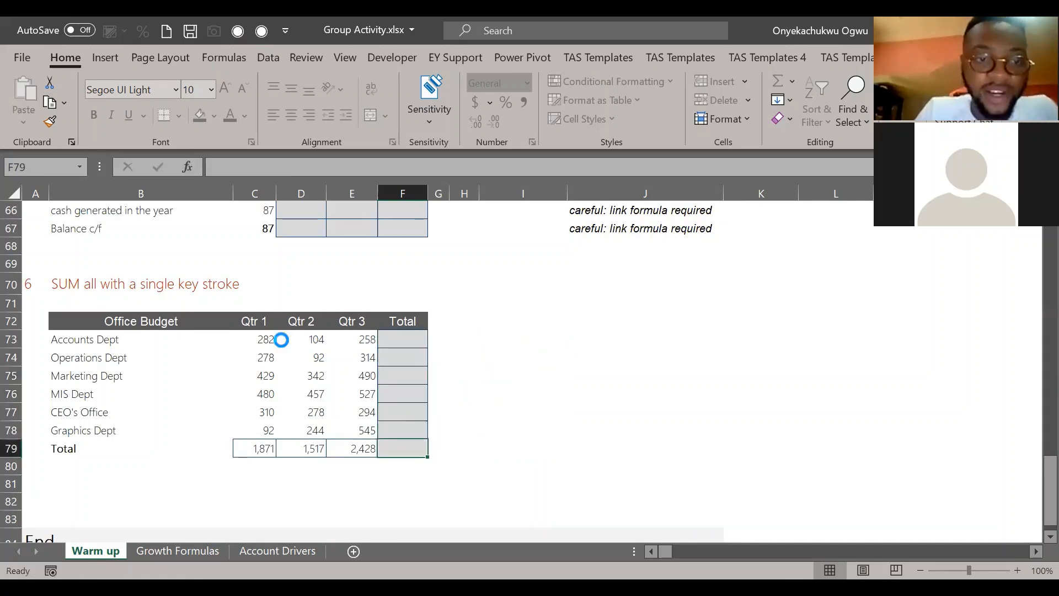
key(Left)
key(shift+Left)
key(shift+Left)
key(shift+Left)
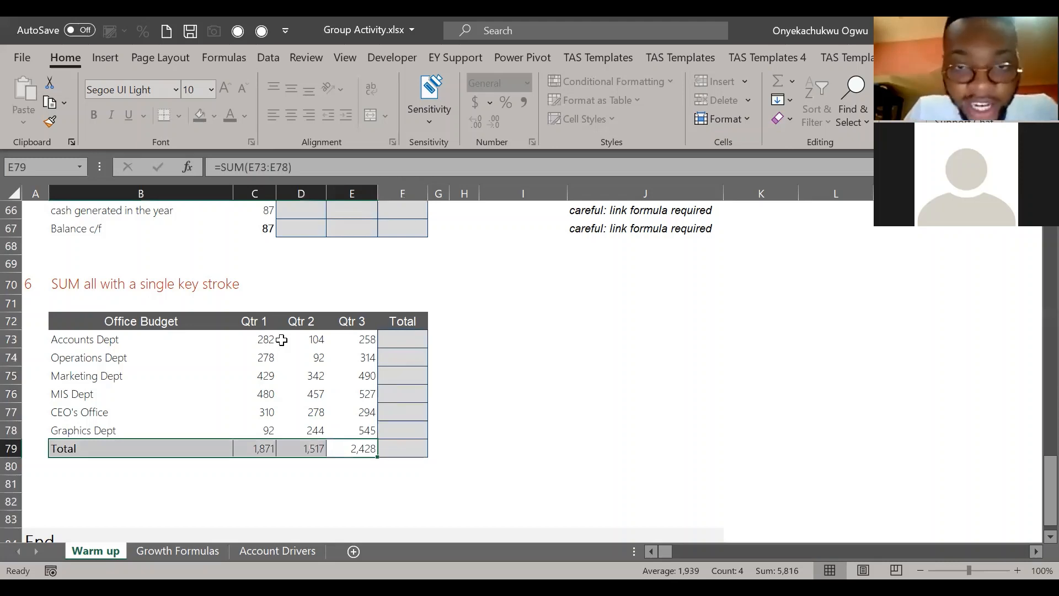
key(ctrl+z)
Step: Fill the Office Budget's Total row and Total column at once by applying AutoSum to the range C73:F79
key(Up)
key(Up)
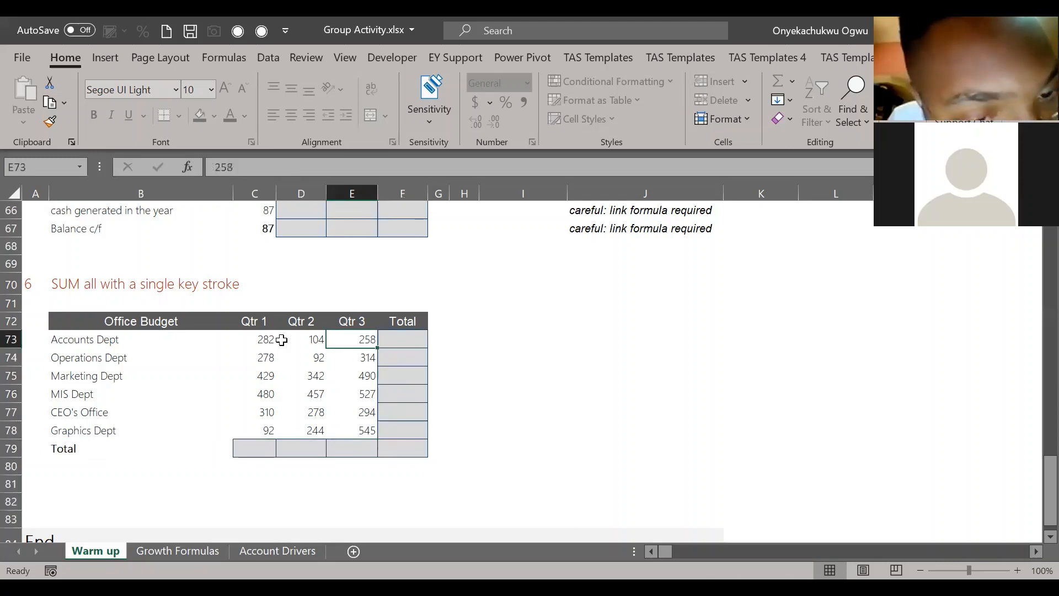
key(Left)
key(Left)
key(shift+Right)
key(shift+Right)
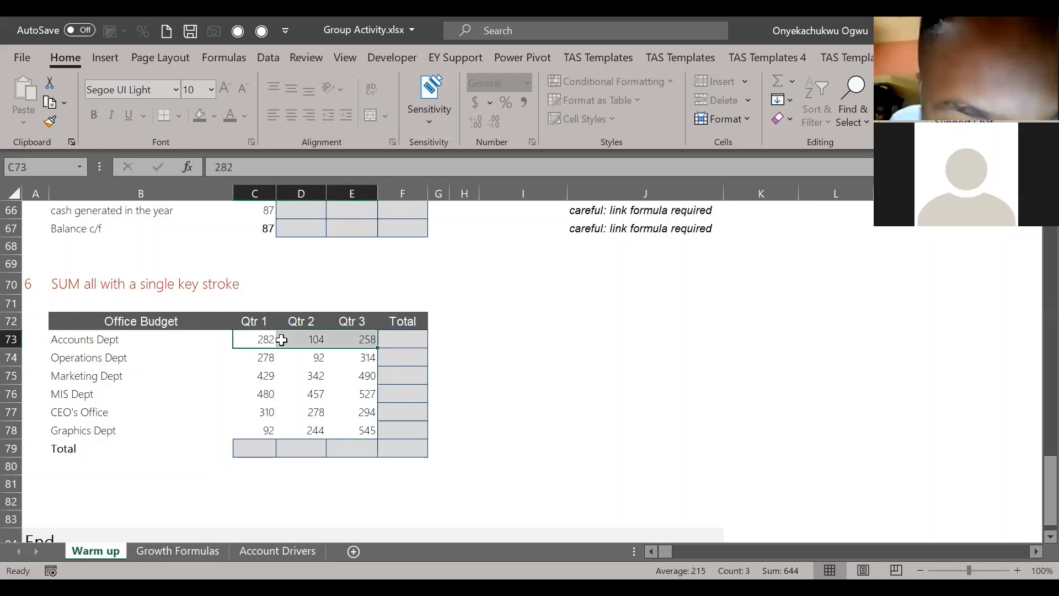
key(shift+Down)
key(shift+Down)
key(shift+Down)
key(shift+Down)
key(shift+Down)
key(shift+Down)
key(shift+Right)
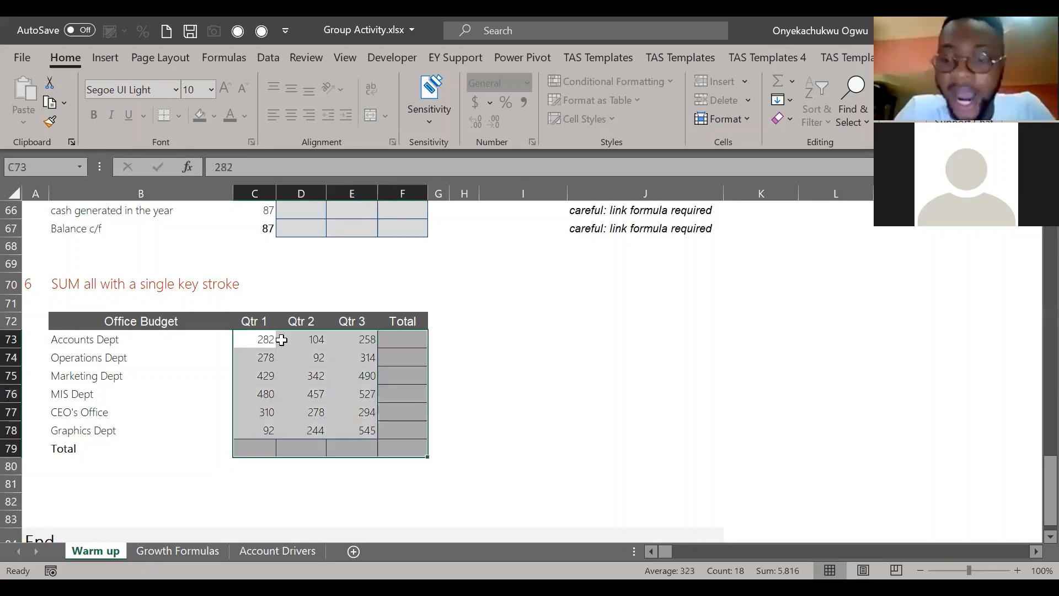
key(alt+equal)
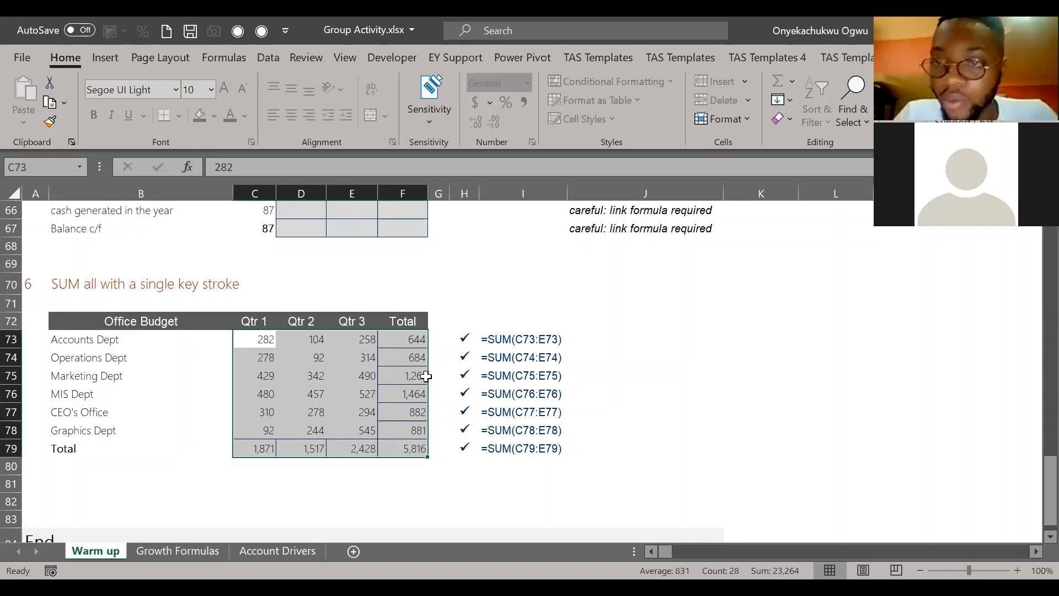
Step: Undo the AutoSum and the earlier Office Budget entries until all the total cells are empty
key(alt+Tab)
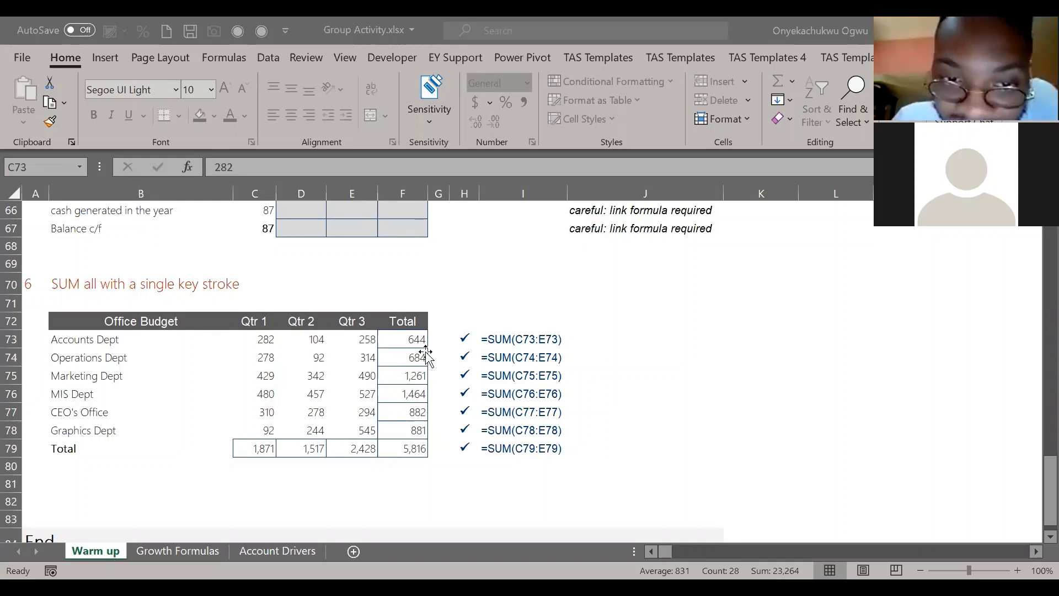
click(403, 338)
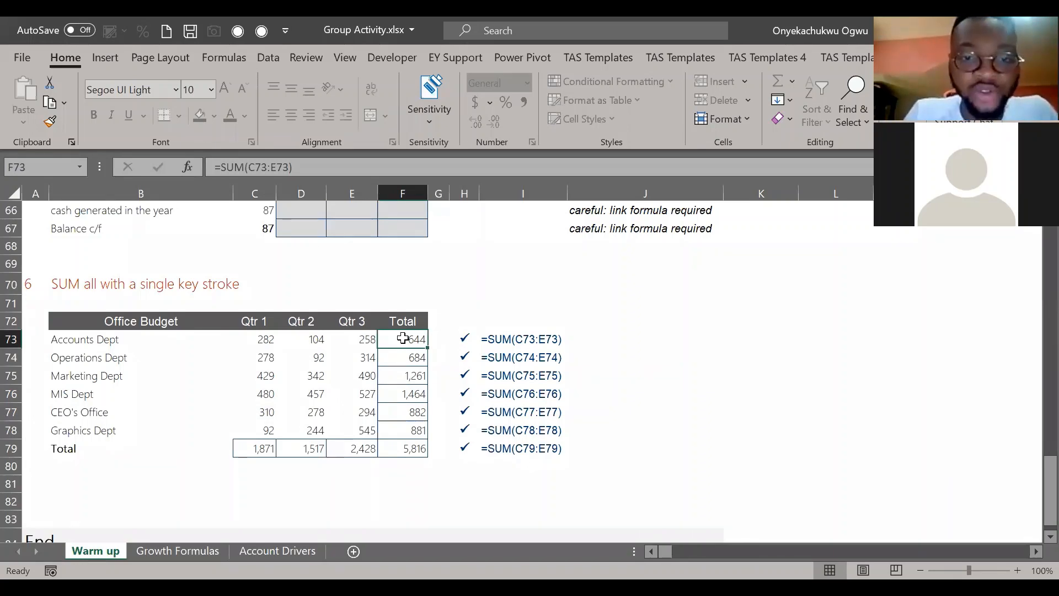
key(ctrl+z)
key(ctrl+z)
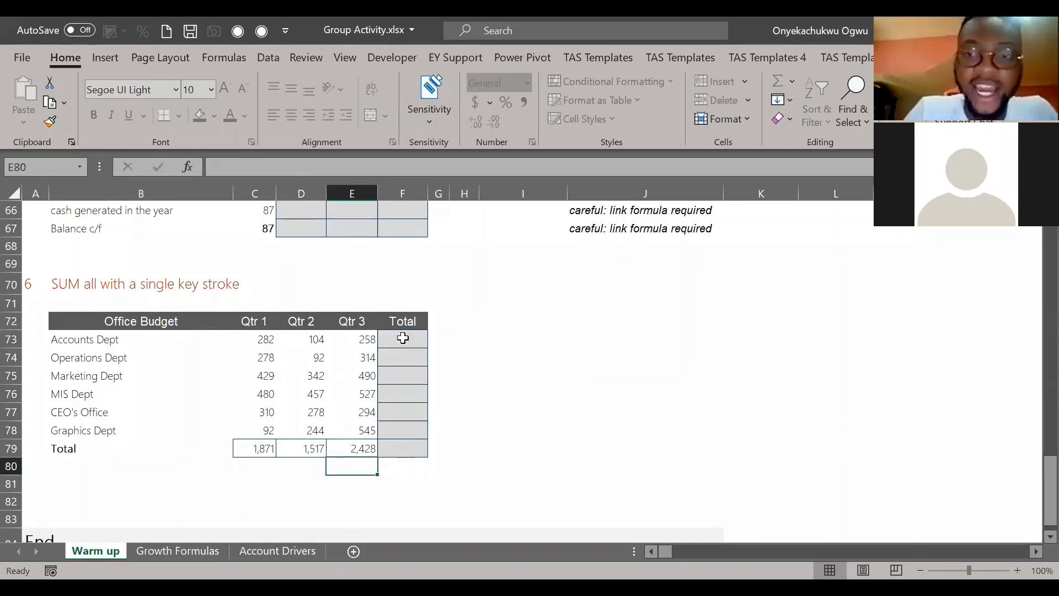
key(ctrl+z)
key(ctrl+z)
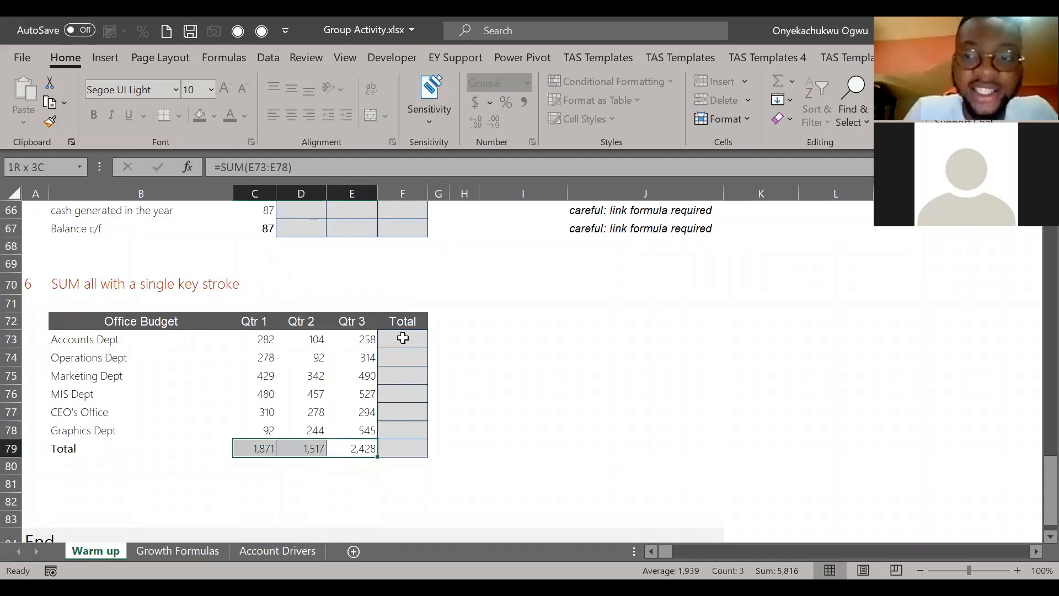
key(ctrl+z)
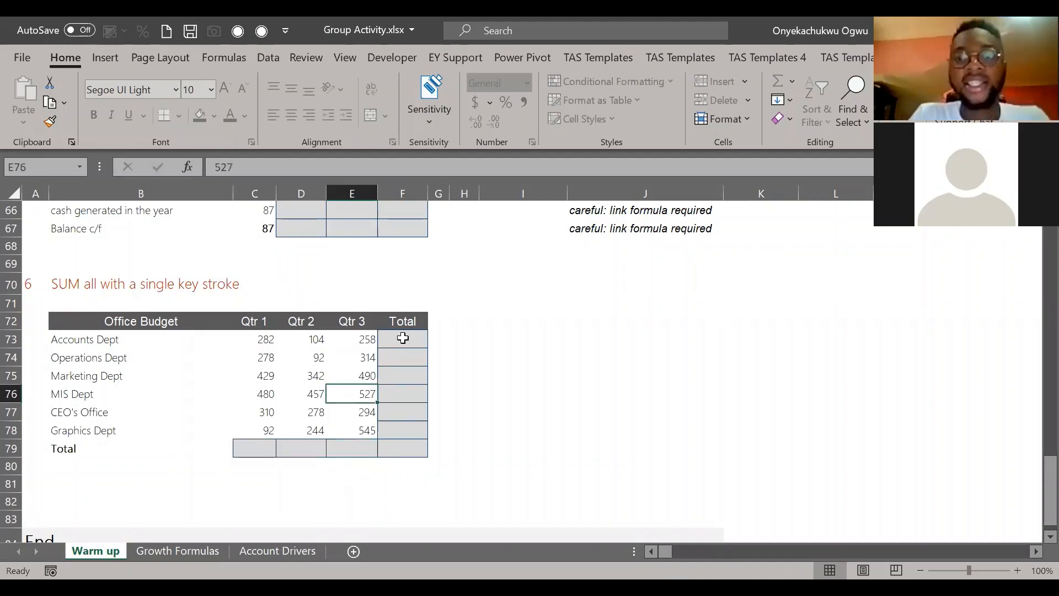
key(ctrl+z)
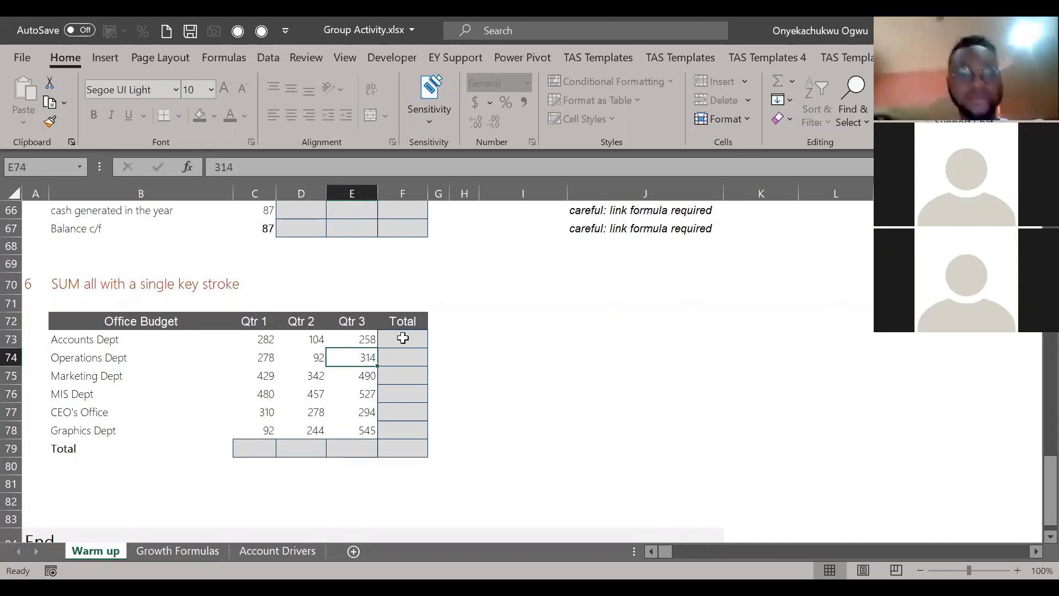
click(110, 339)
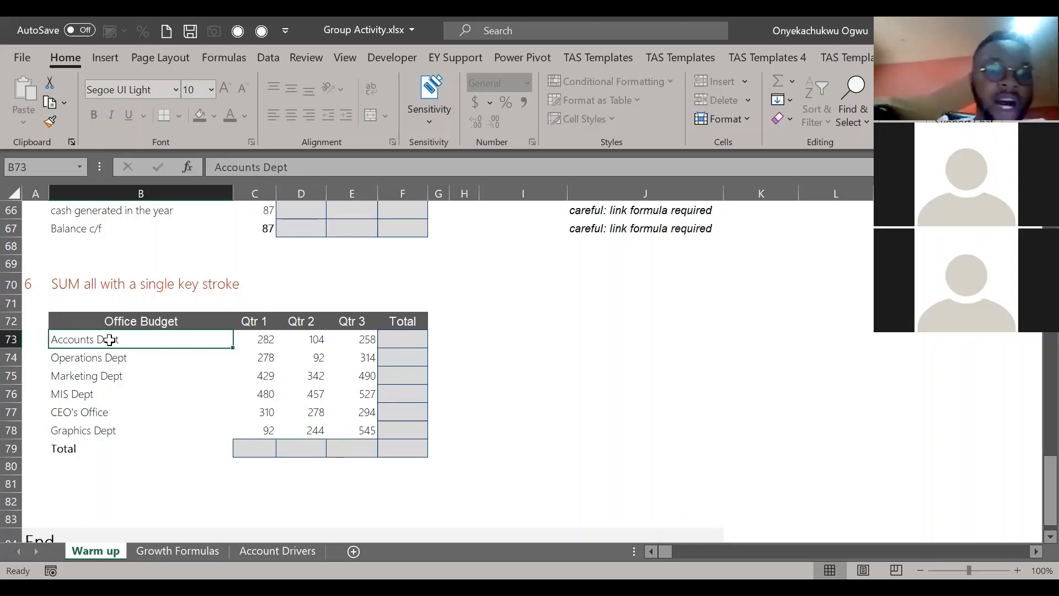
key(ctrl+shift+Down)
key(shift+Right)
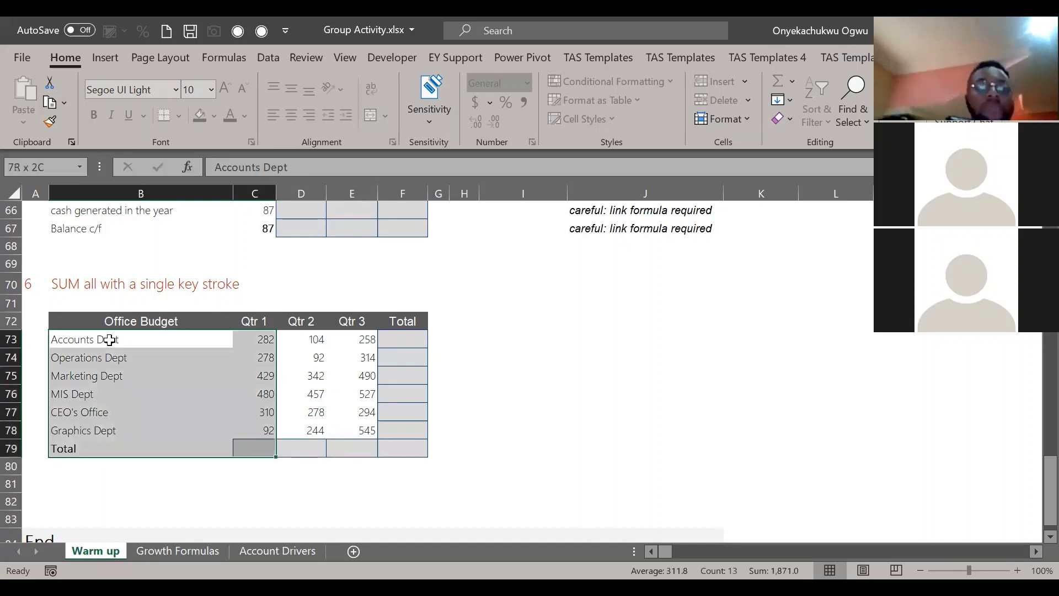
key(ctrl+shift+Right)
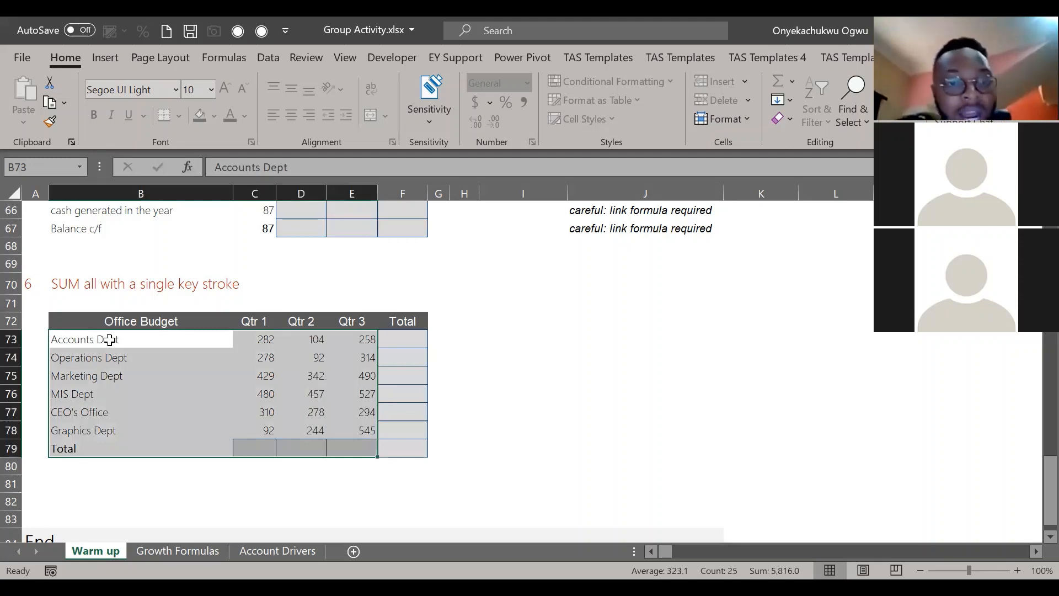
key(shift+Right)
key(Right)
key(Right)
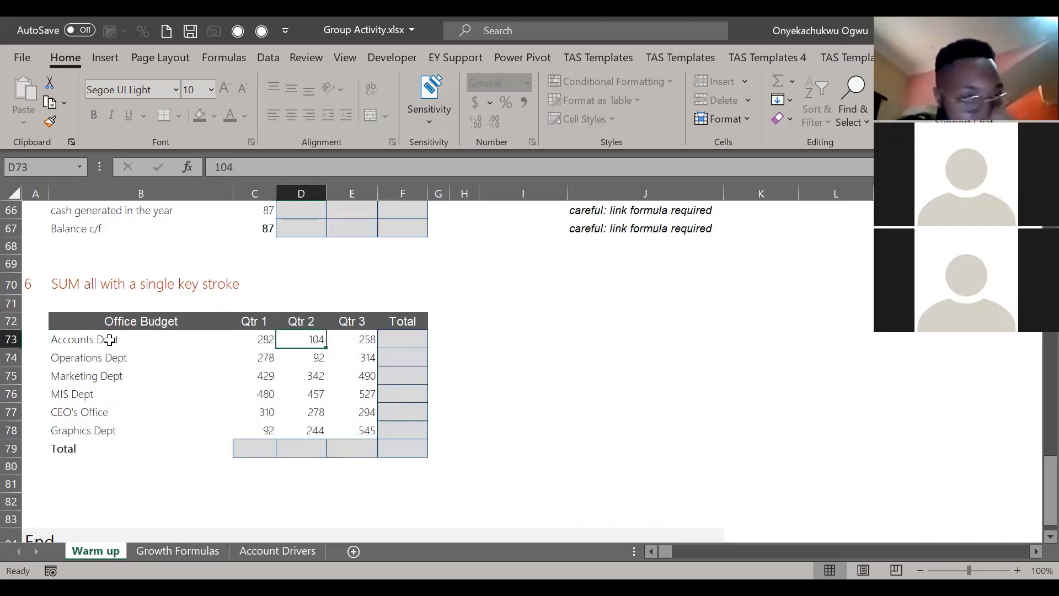
Step: Fill the Office Budget's Total row and Total column in one go by applying AutoSum to C73:F79
key(Left)
key(shift+Down)
key(shift+Down)
key(shift+Down)
key(shift+Down)
key(shift+Down)
key(shift+Down)
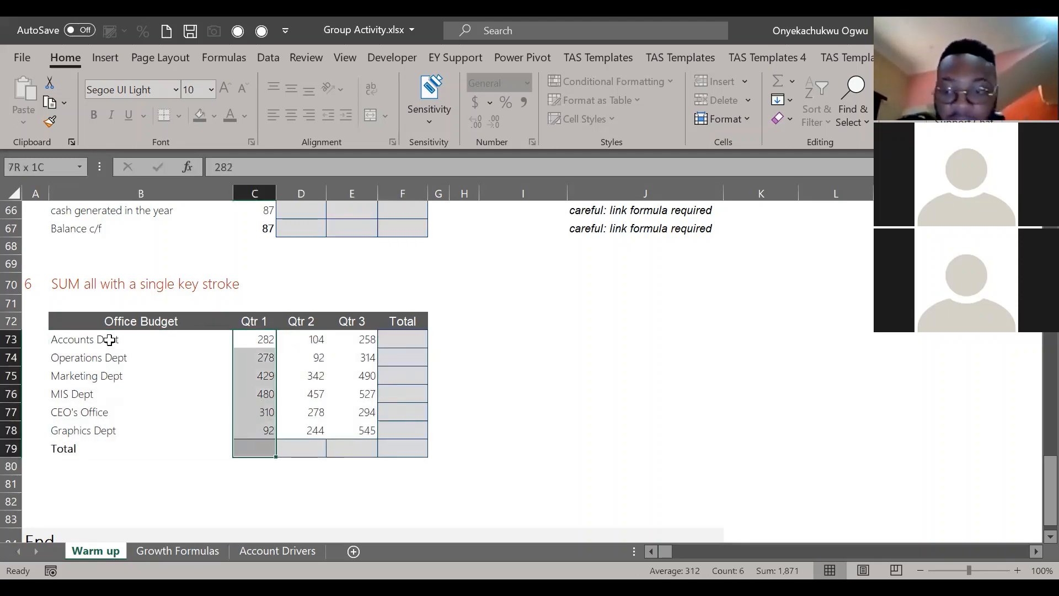
key(shift+Right)
key(shift+Right)
key(shift+Right)
key(alt+equal)
key(Up)
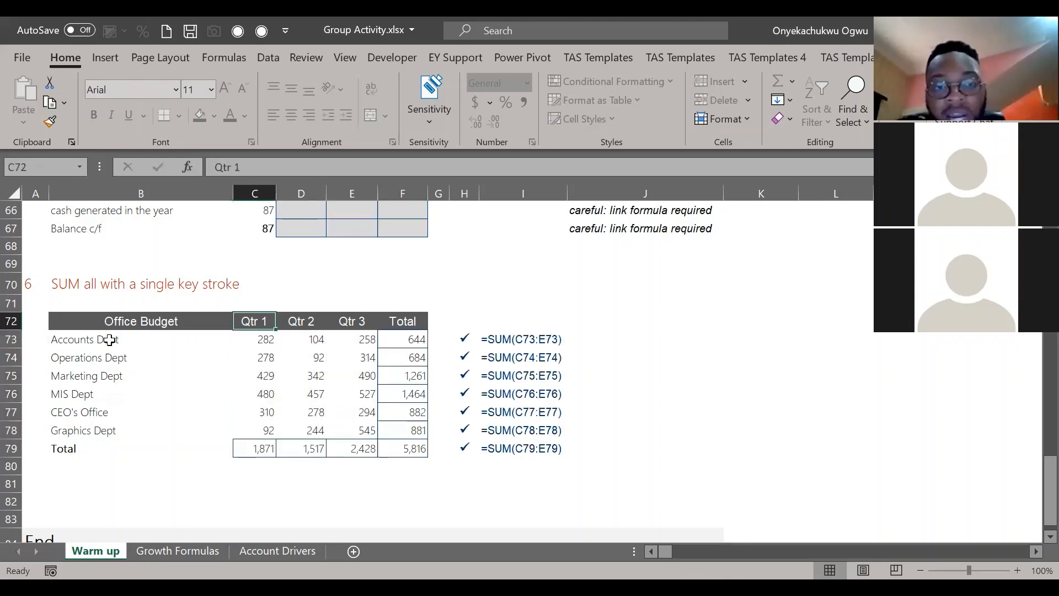
key(Down)
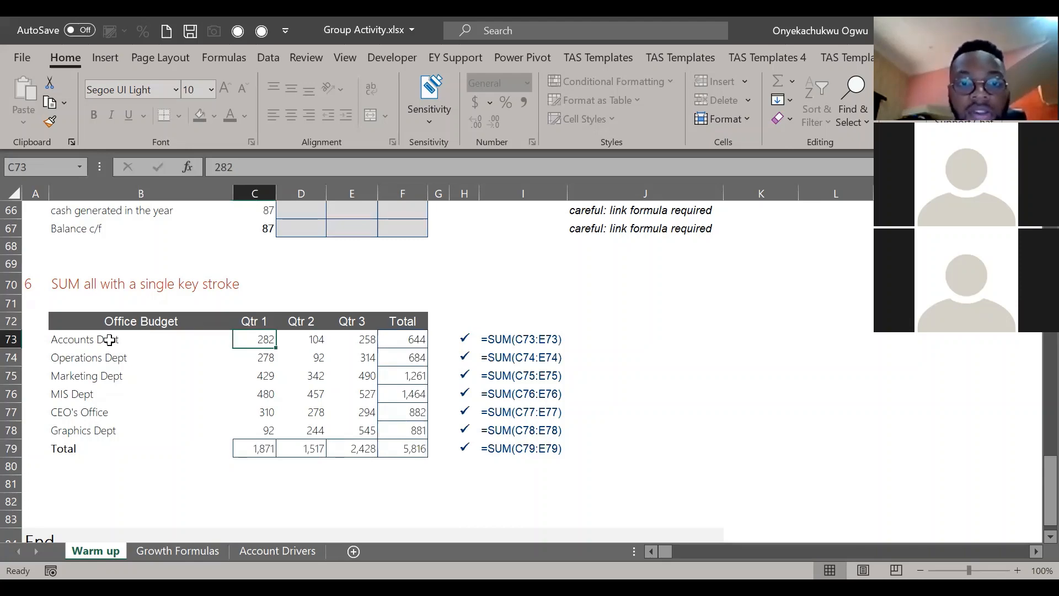
key(Right)
key(Right)
Step: Clear the Accounting, Operations and Marketing link formulas in C37:F39 of the Consolidated Budget
scroll(110, 339, up, 12)
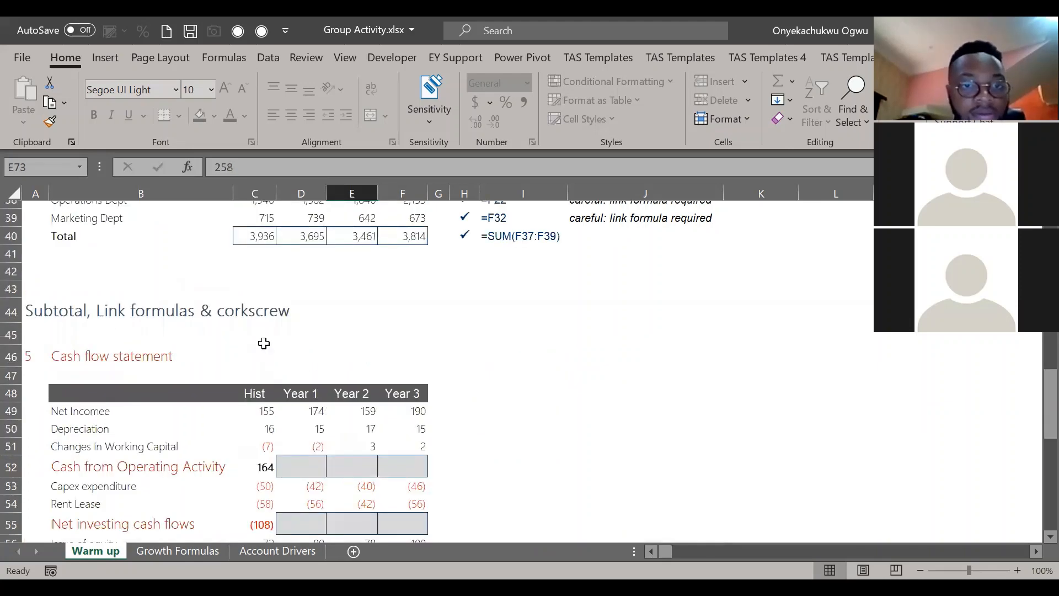
click(249, 343)
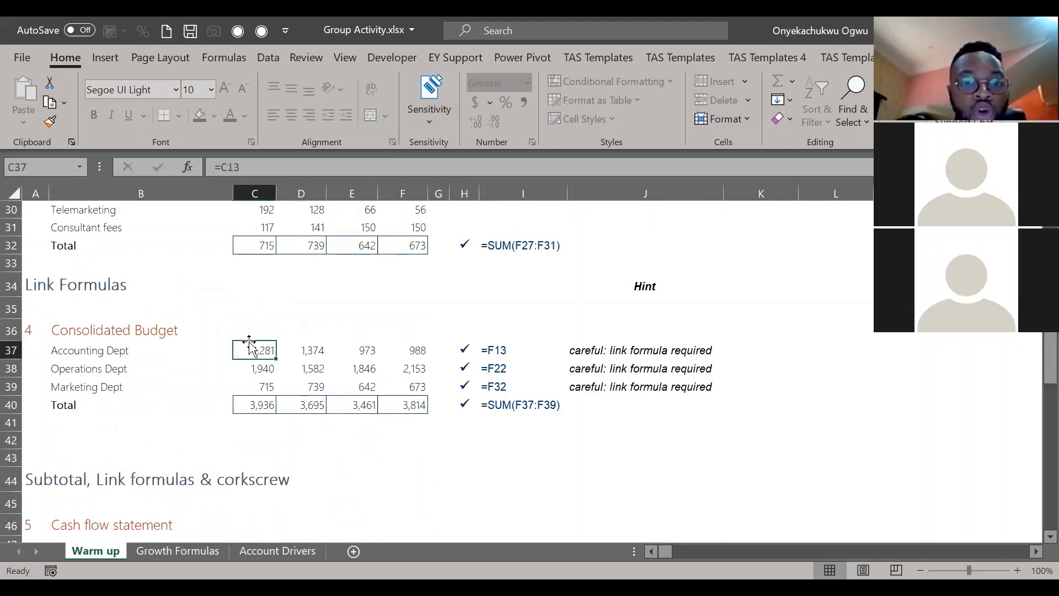
key(shift+Down)
key(shift+Down)
key(shift+Right)
key(shift+Right)
key(shift+Right)
key(Delete)
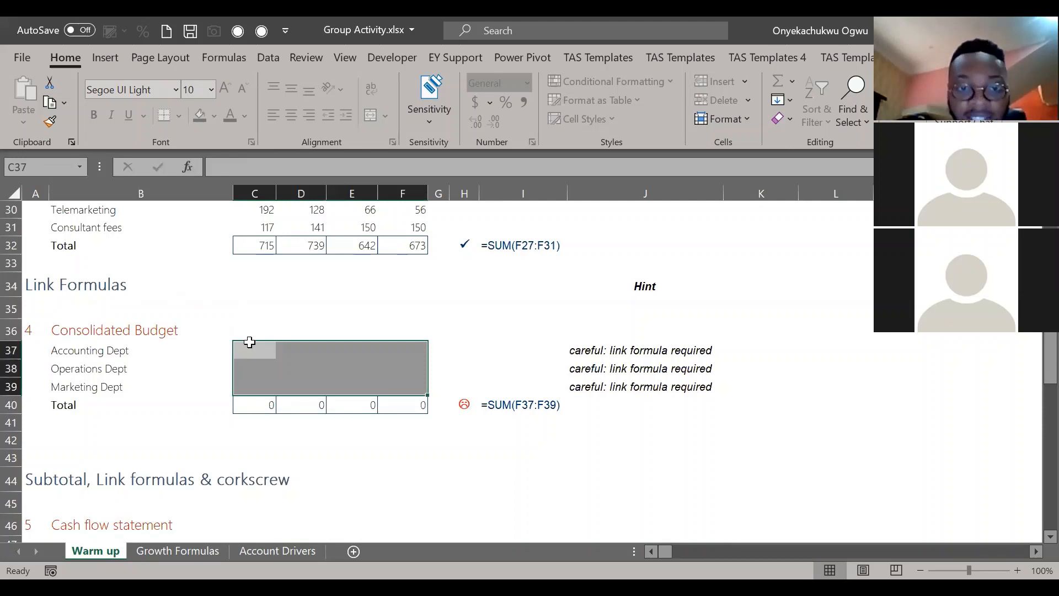
Step: Clear the Consolidated Budget's Total row, C40:F40
key(ctrl+Down)
key(shift+Right)
key(shift+Right)
key(shift+Right)
key(Delete)
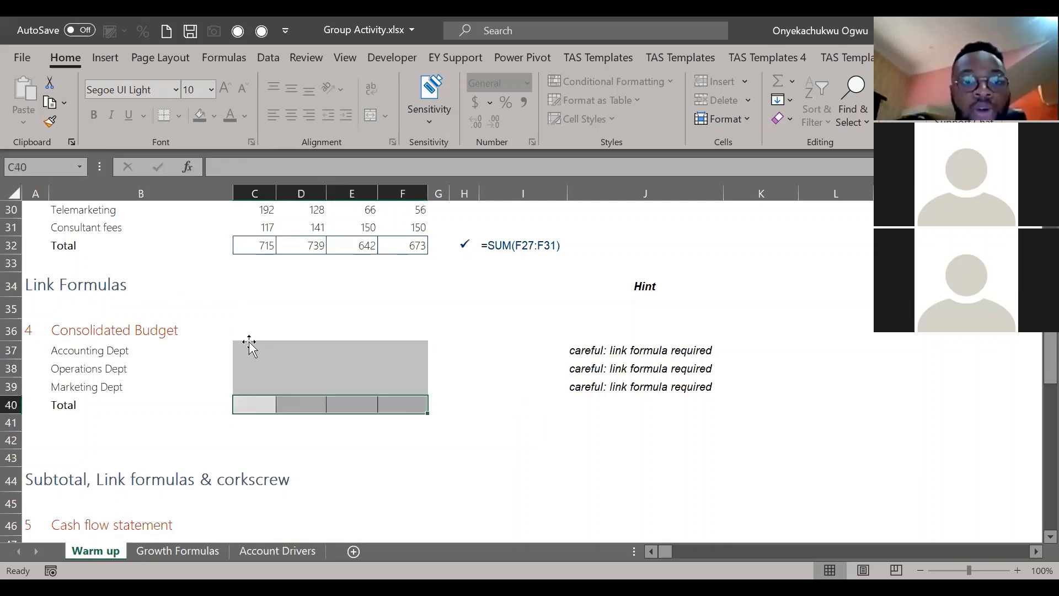
Step: Link the Consolidated Budget's Accounting Dept cell C37 to the Accounting total in C13
click(250, 342)
text(=)
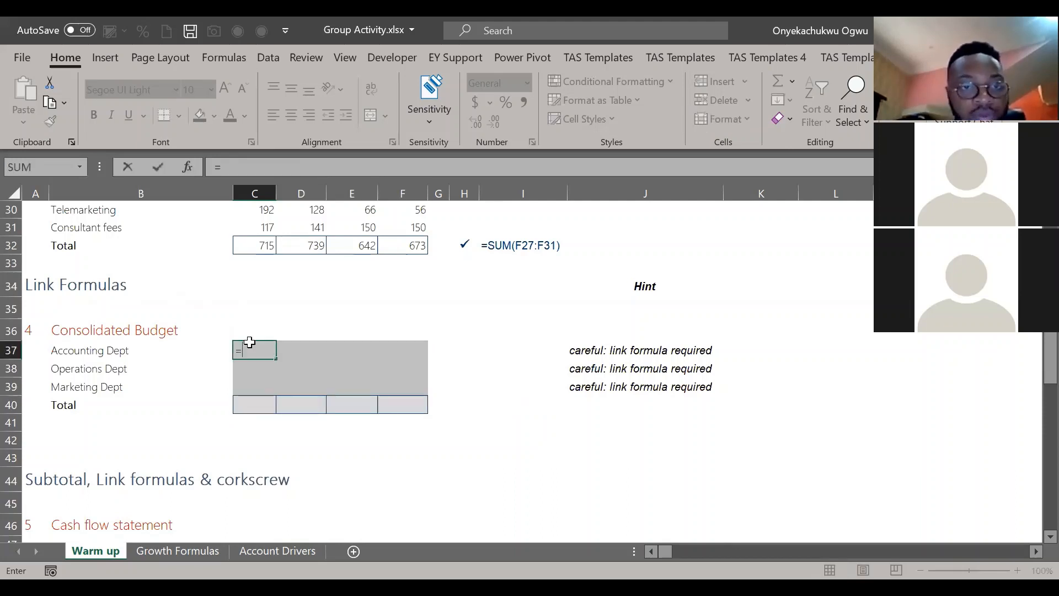
scroll(250, 342, up, 6)
click(248, 263)
key(Return)
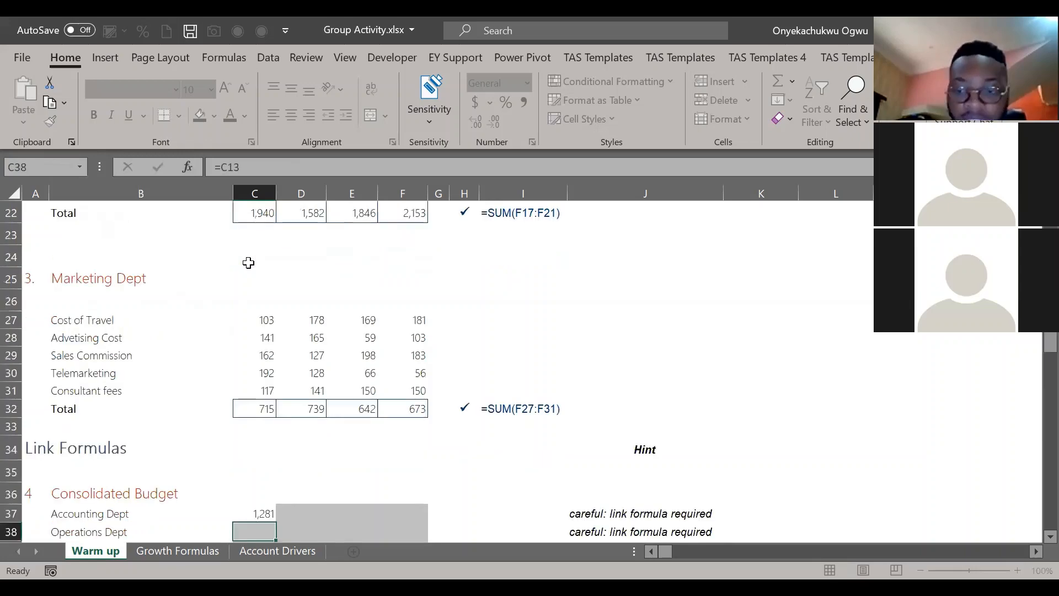
Step: Link Operations Dept in C38 to its total in C22, and Marketing Dept in C39 to its total in C32
text(=)
scroll(255, 279, up, 1)
click(255, 279)
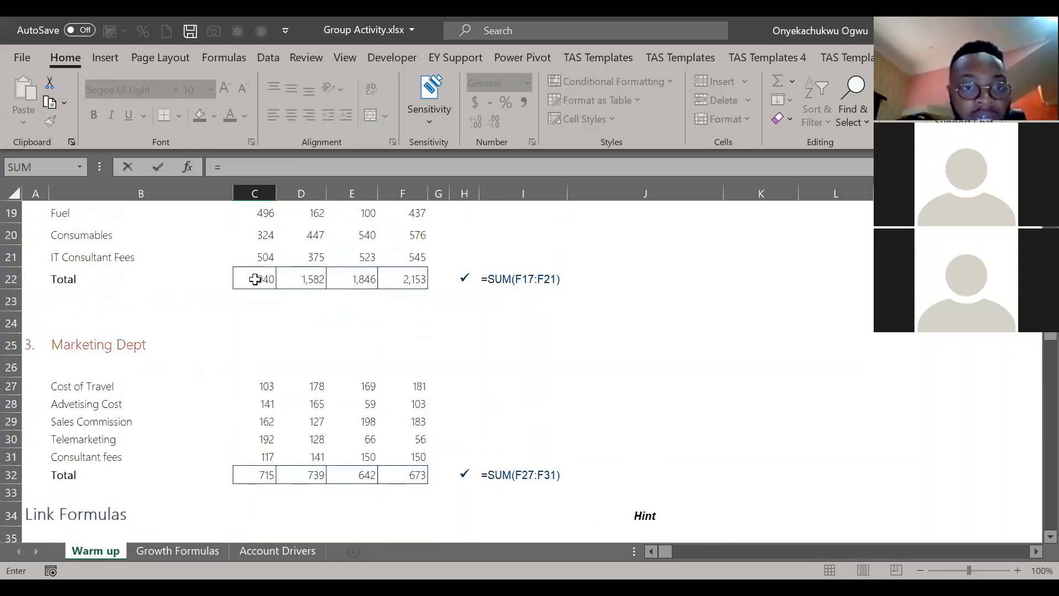
key(Return)
text(=)
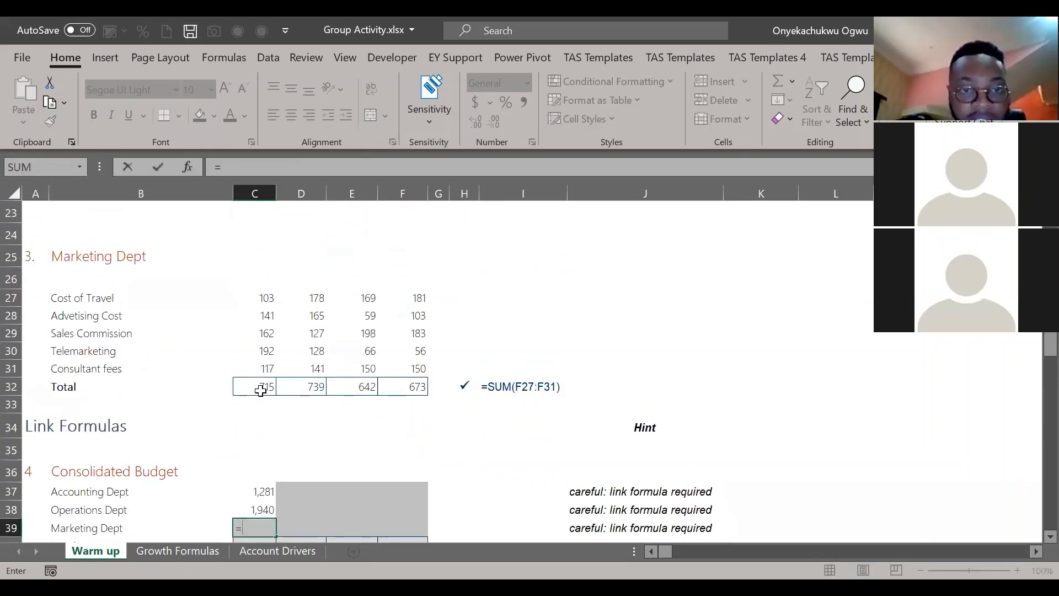
click(260, 390)
key(Return)
Step: Fill the three department link formulas in C37:C39 across to column F of the Consolidated Budget
key(Up)
key(Up)
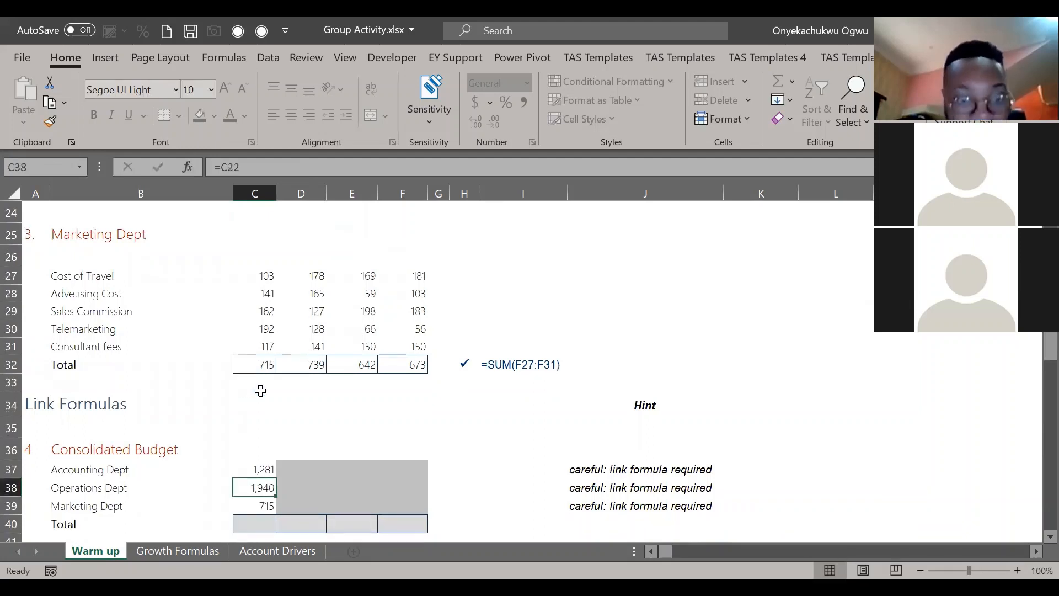
key(Up)
key(shift+Down)
key(shift+Down)
key(shift+Right)
key(shift+Right)
key(shift+Right)
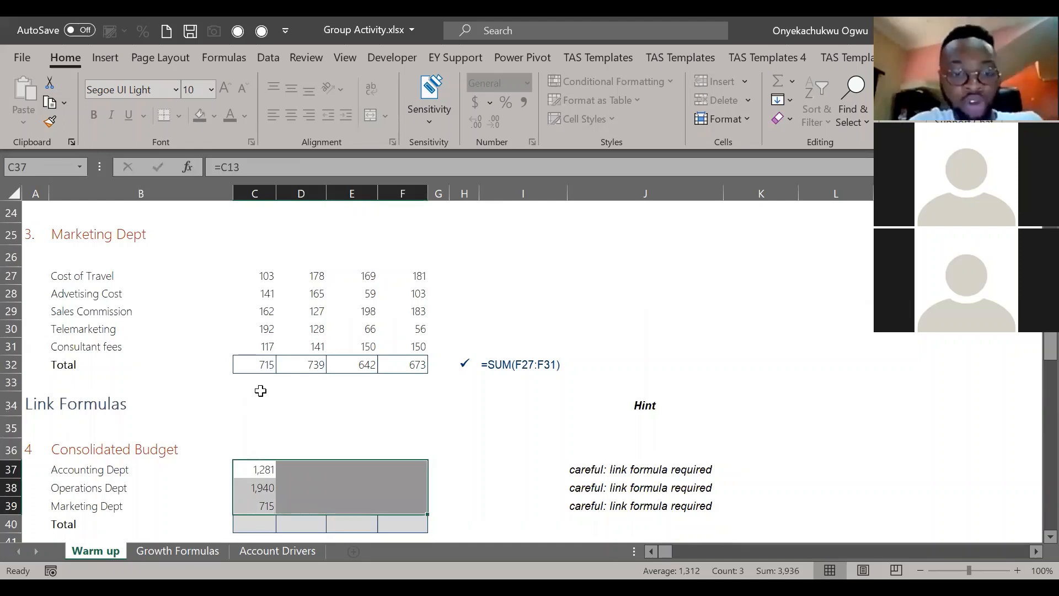
key(ctrl+r)
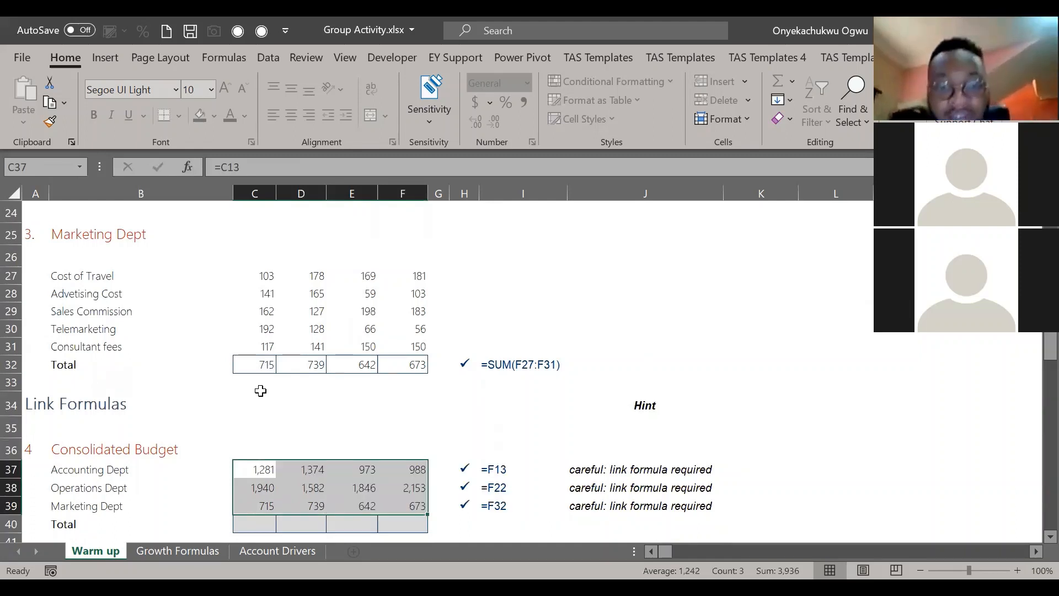
Step: Total the Consolidated Budget columns in row 40 by applying AutoSum to C37:F40
scroll(260, 391, down, 1)
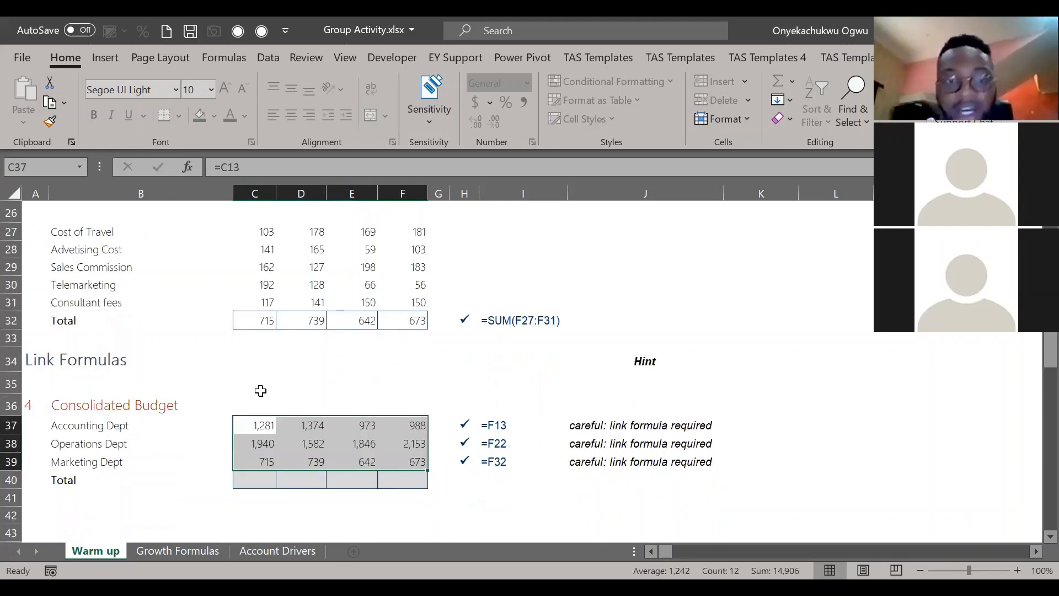
key(shift+Left)
key(shift+Down)
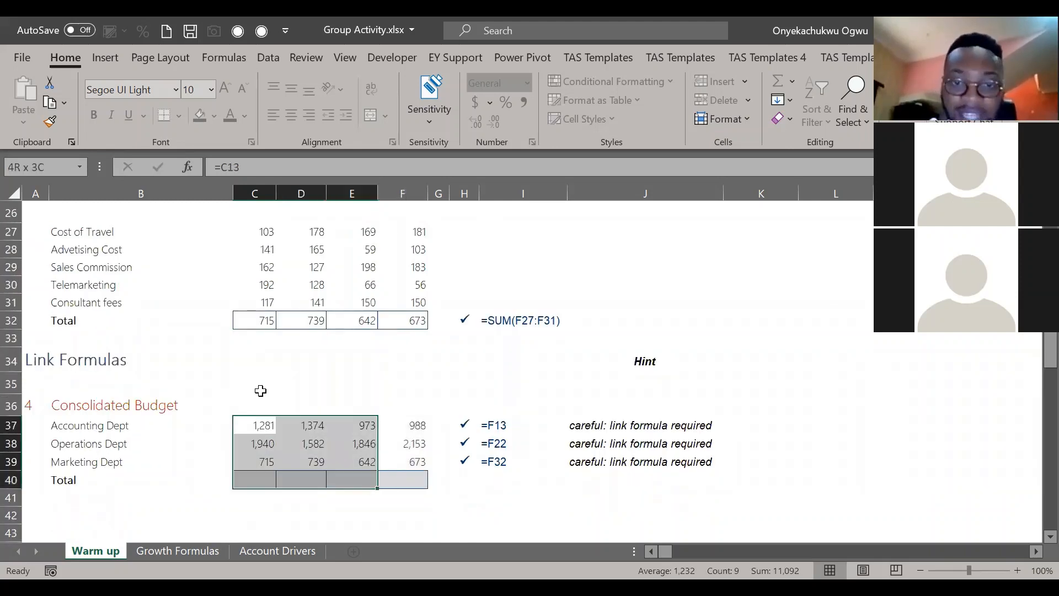
key(shift+Right)
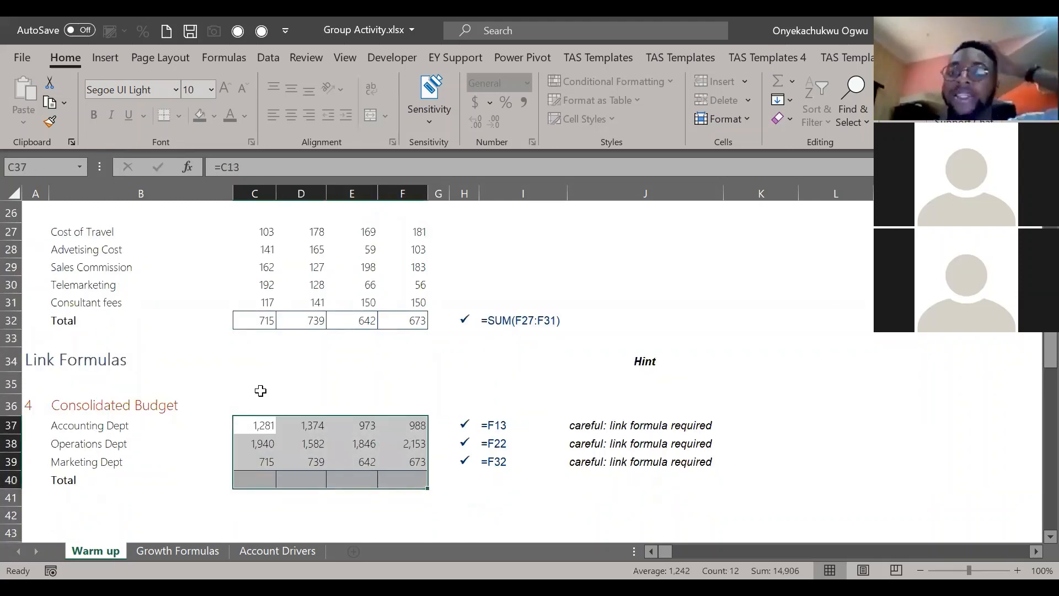
key(alt+equal)
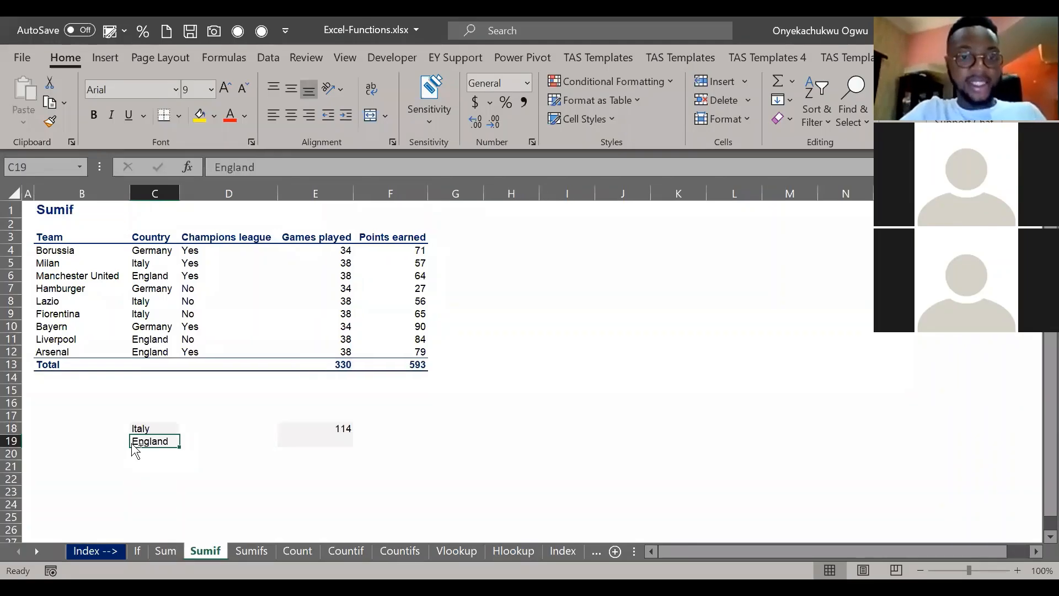
Step: Go to the Vlookup sheet of Excel-Functions.xlsx and select the Lazio team in H4
key(ctrl+Page_Down)
key(ctrl+Page_Down)
key(ctrl+Page_Down)
key(ctrl+Page_Down)
key(ctrl+Page_Down)
key(ctrl+Page_Down)
key(ctrl+Page_Up)
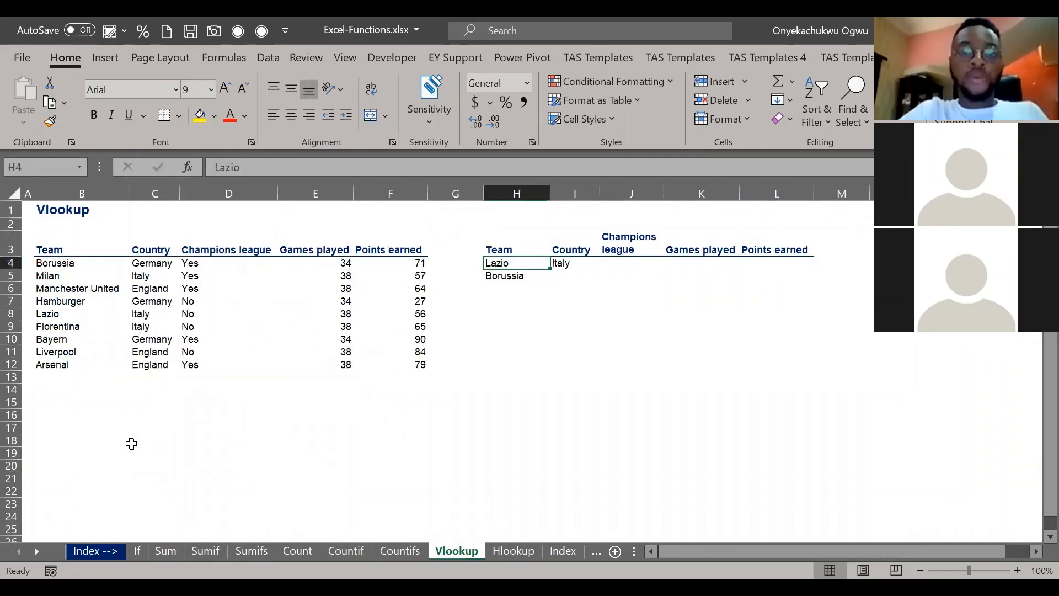
key(Down)
key(Up)
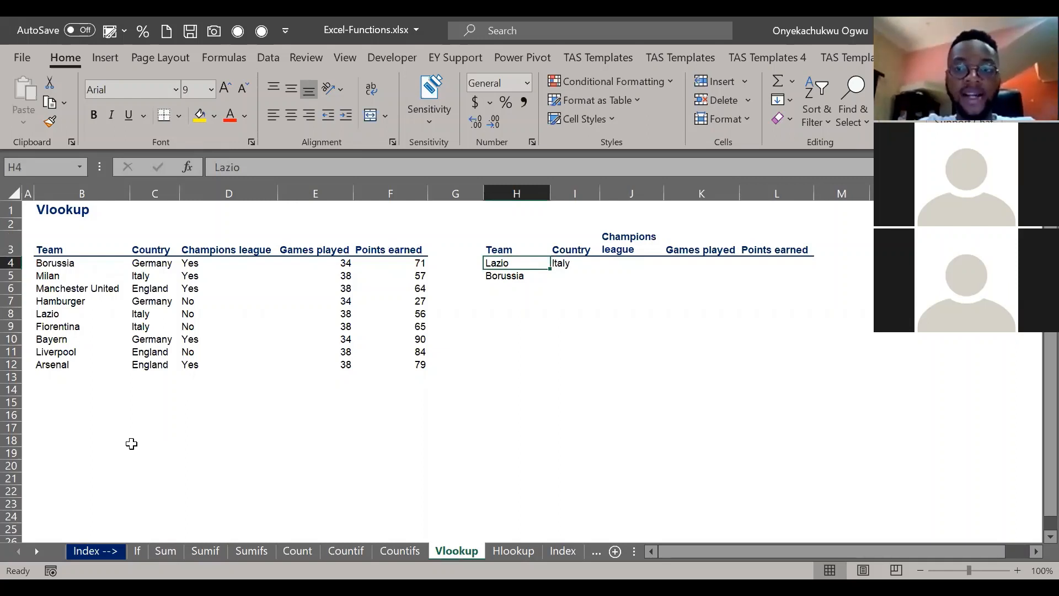
Step: Switch to VLOOKUP function.xlsx and compare the Activity sheet's columns with the source data in Large File
key(alt+Tab)
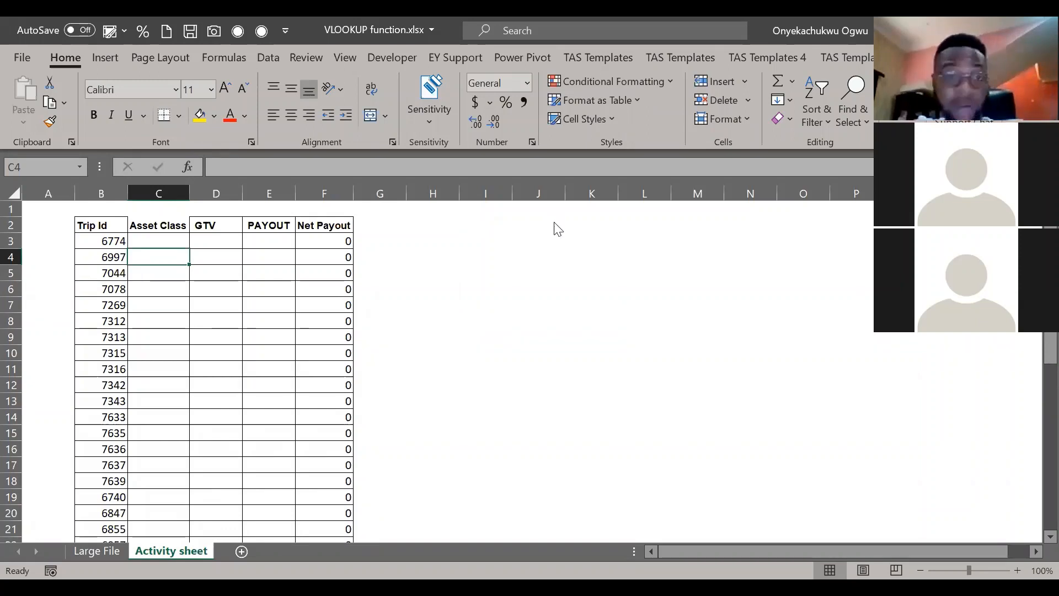
click(558, 229)
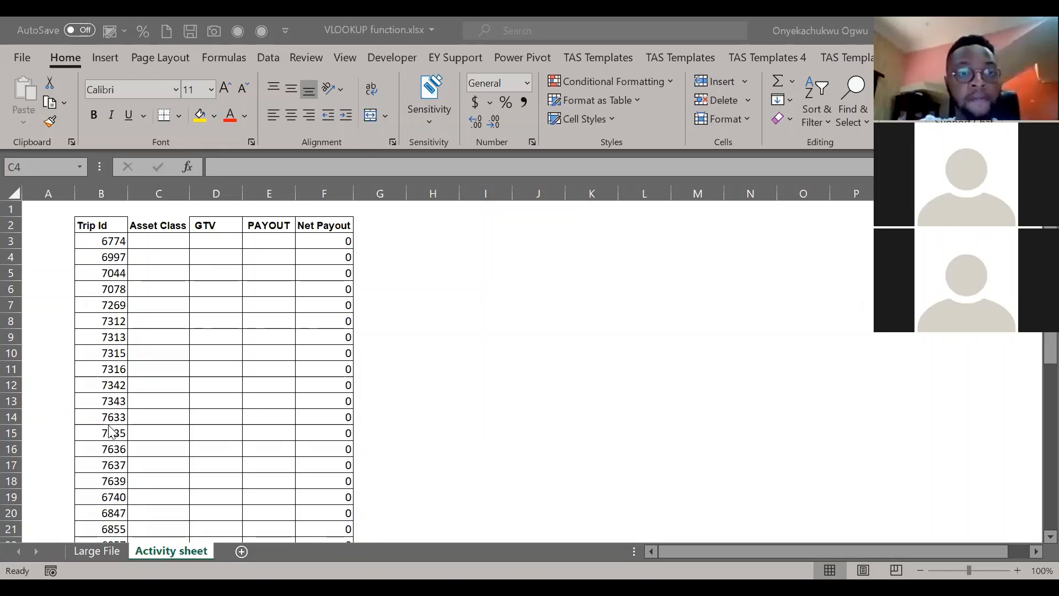
click(135, 236)
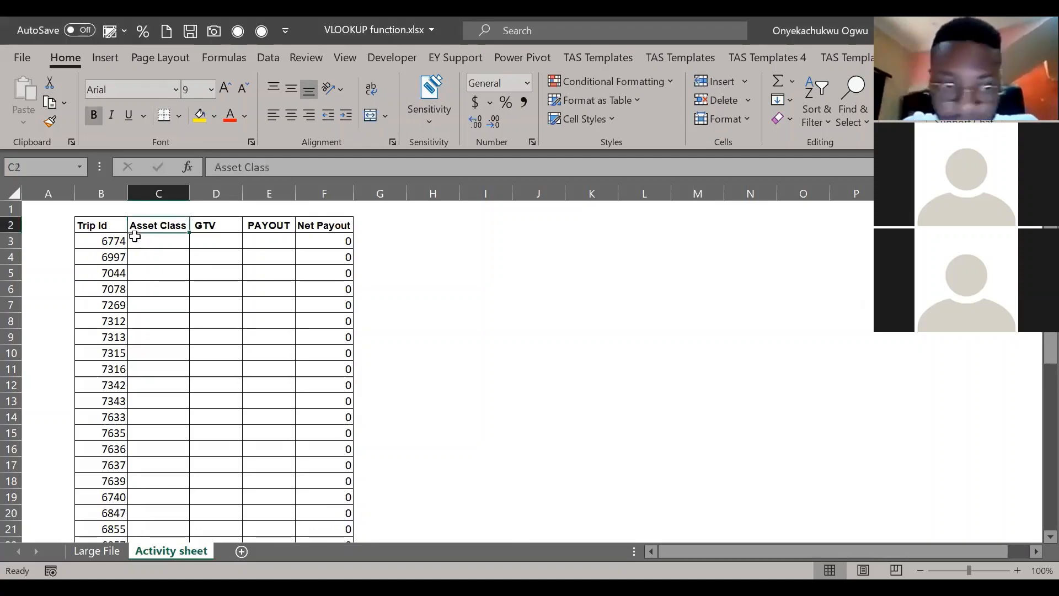
key(ctrl+Page_Up)
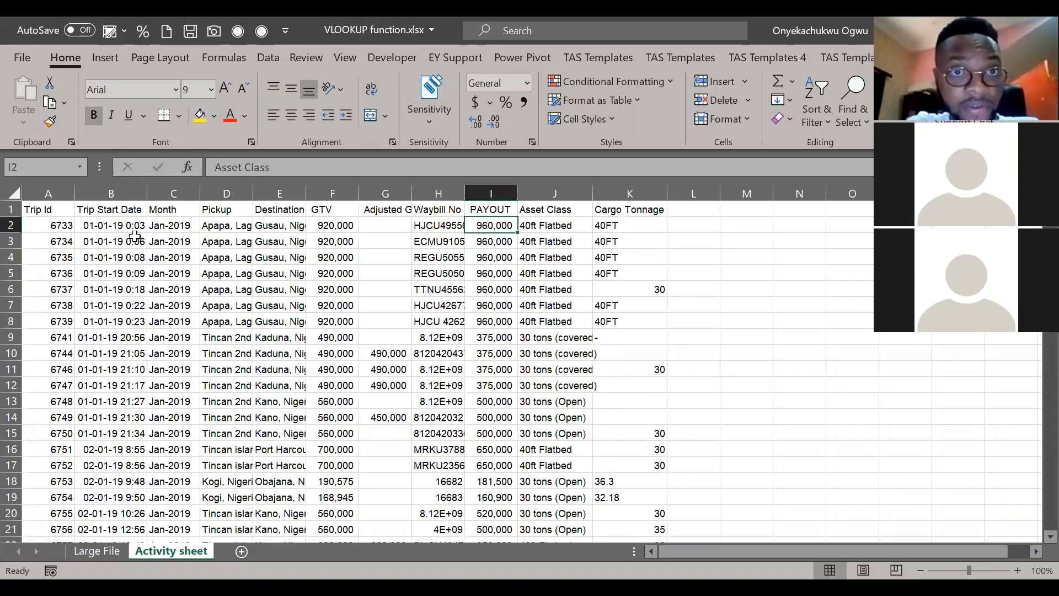
key(ctrl+Page_Down)
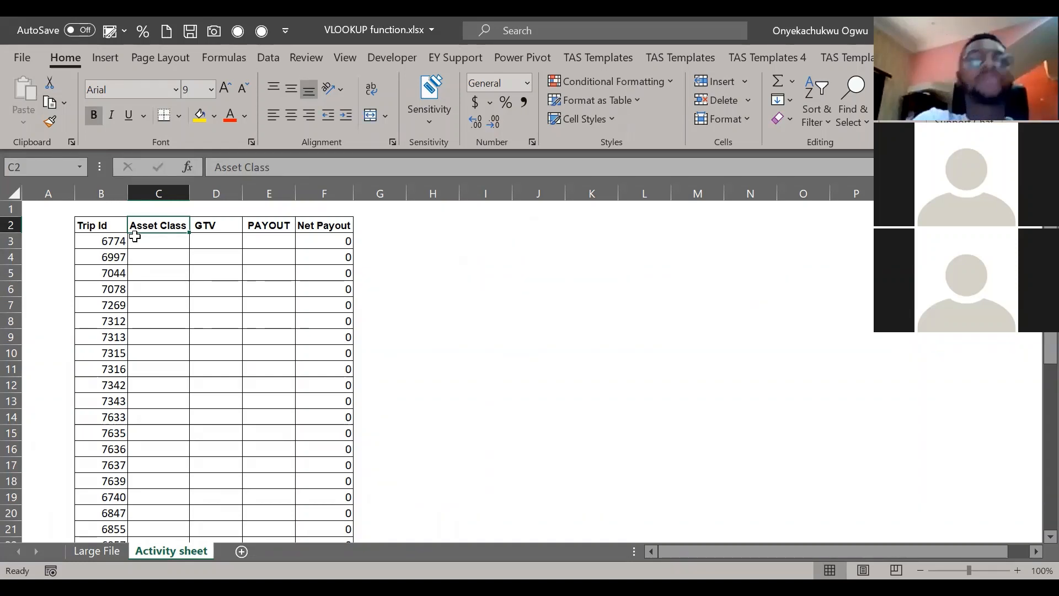
Step: Try starting a VLOOKUP formula in cell H3 of the Activity sheet
click(134, 237)
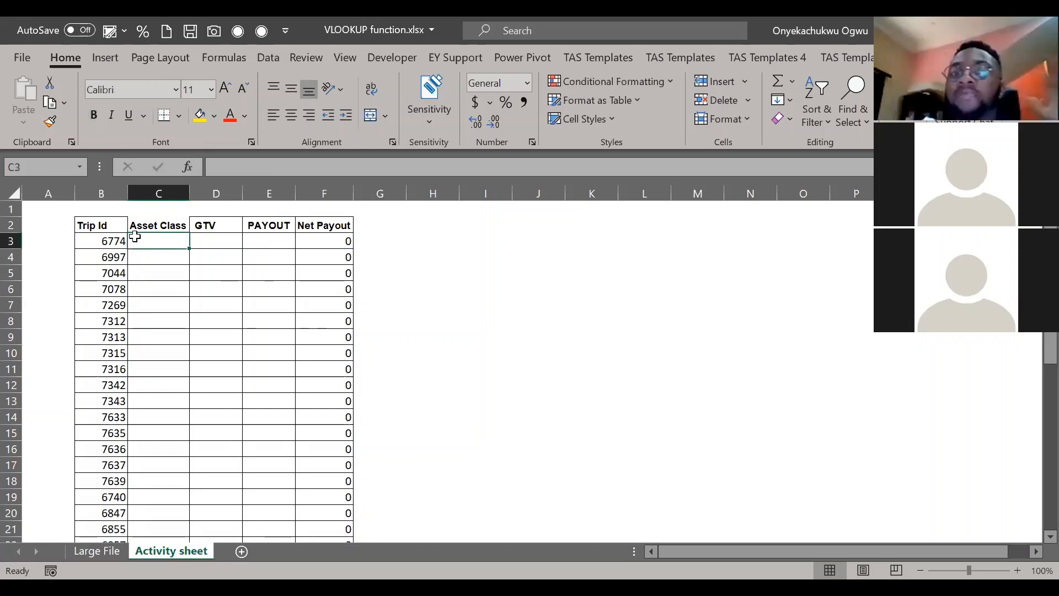
key(Right)
key(Right)
key(Right)
key(Right)
key(Right)
key(Left)
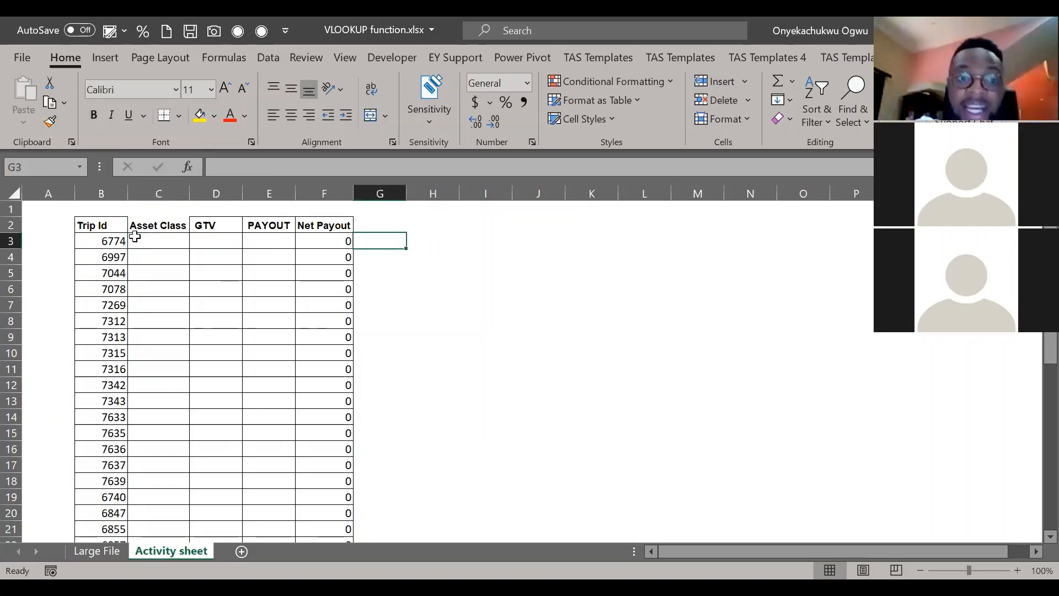
click(134, 238)
key(Right)
key(Right)
key(Right)
key(Right)
key(Right)
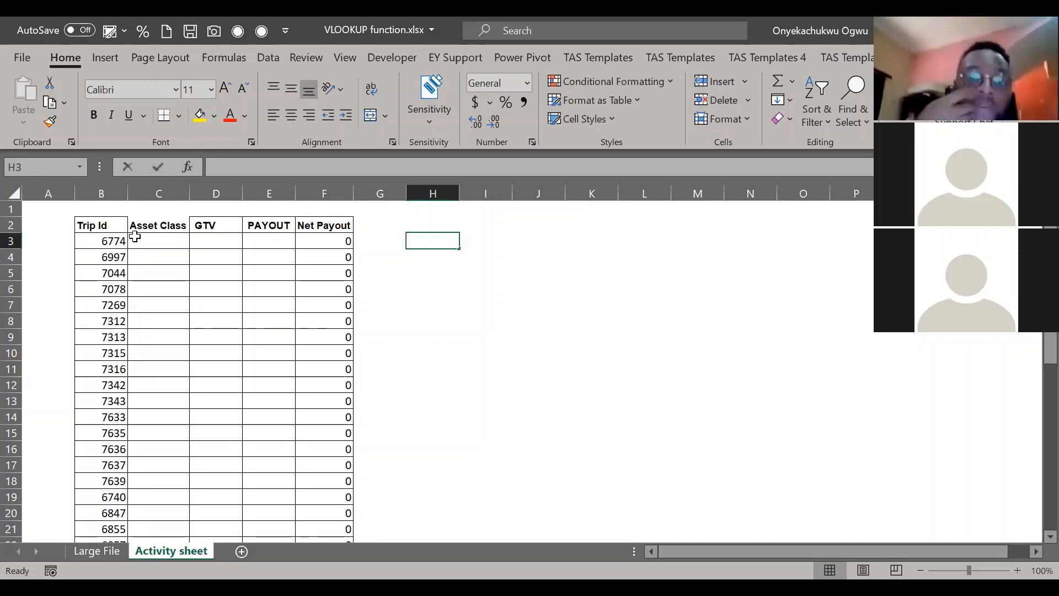
text(=VLOOKUP()
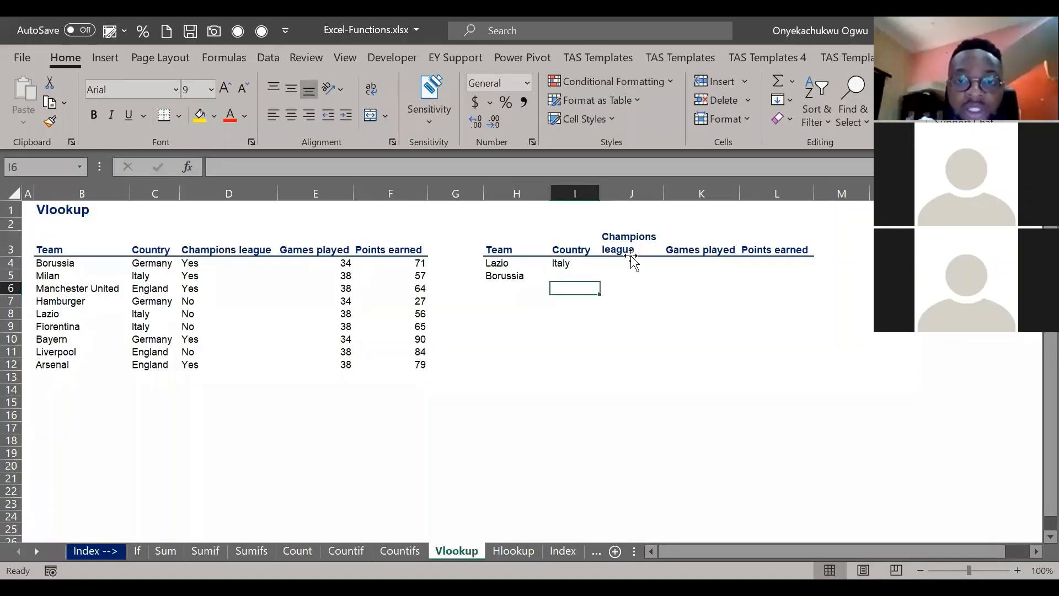
Step: Review the team, Country and Champions league lookup cells on the Vlookup sheet and select the Lazio team in H4
click(631, 254)
key(Down)
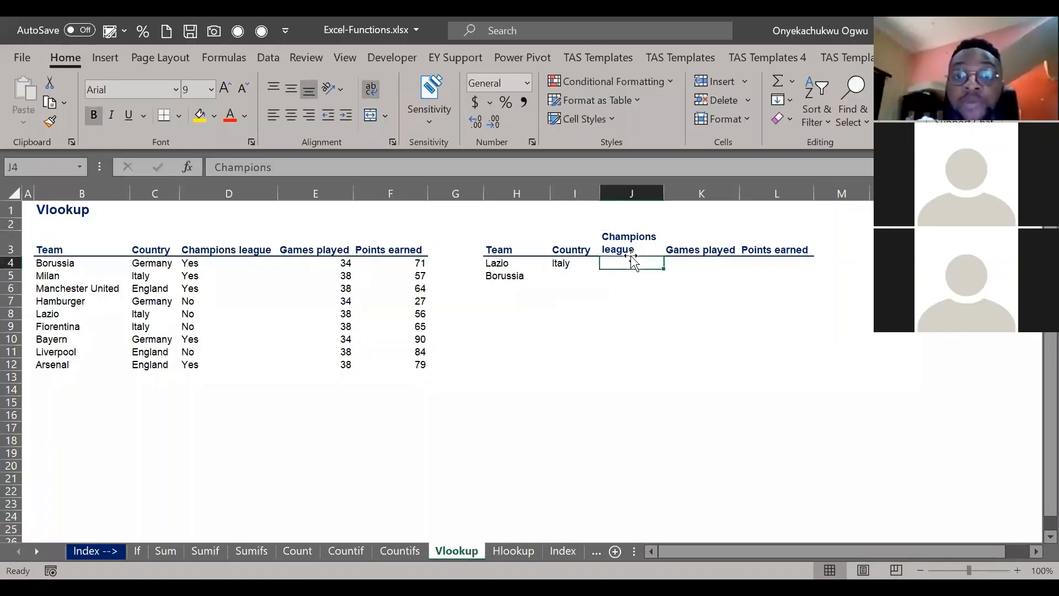
key(Left)
key(Left)
key(Left)
key(Down)
key(Right)
key(Up)
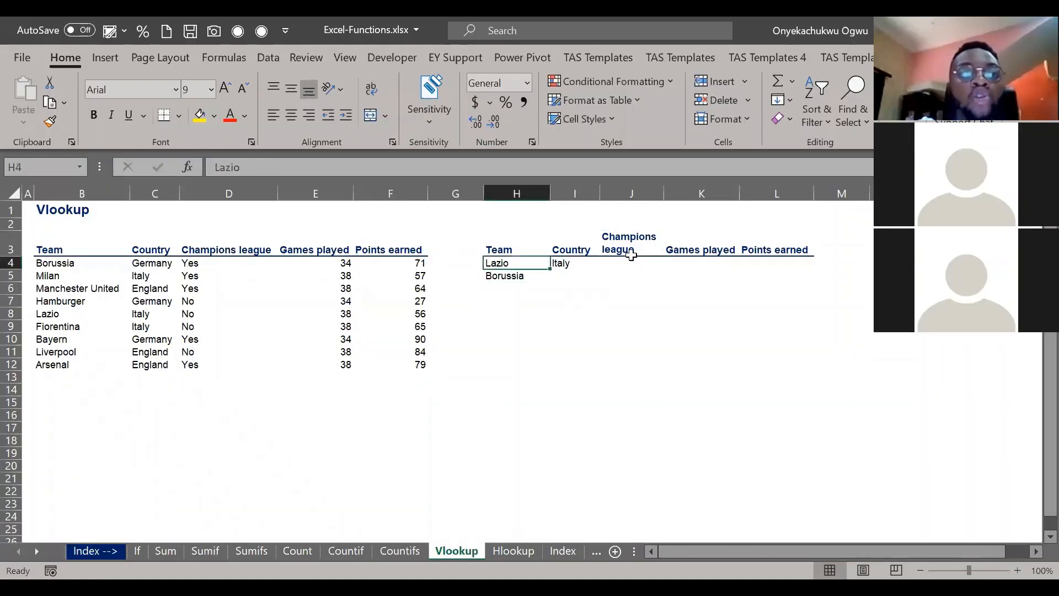
Step: Clear the existing Country lookup formula from cell I4
key(Right)
key(Down)
key(Up)
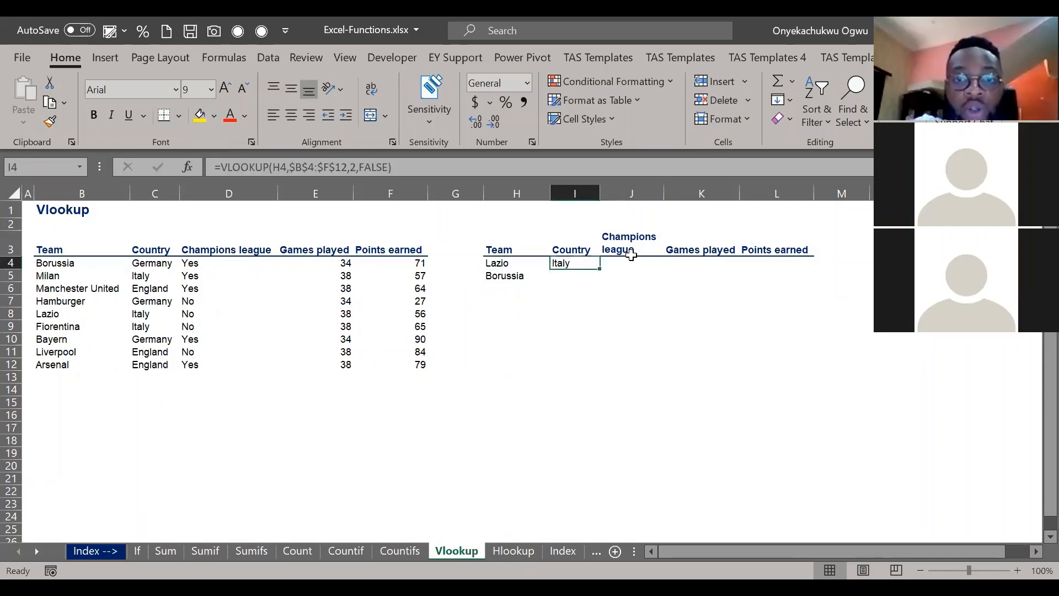
key(Delete)
text(=V)
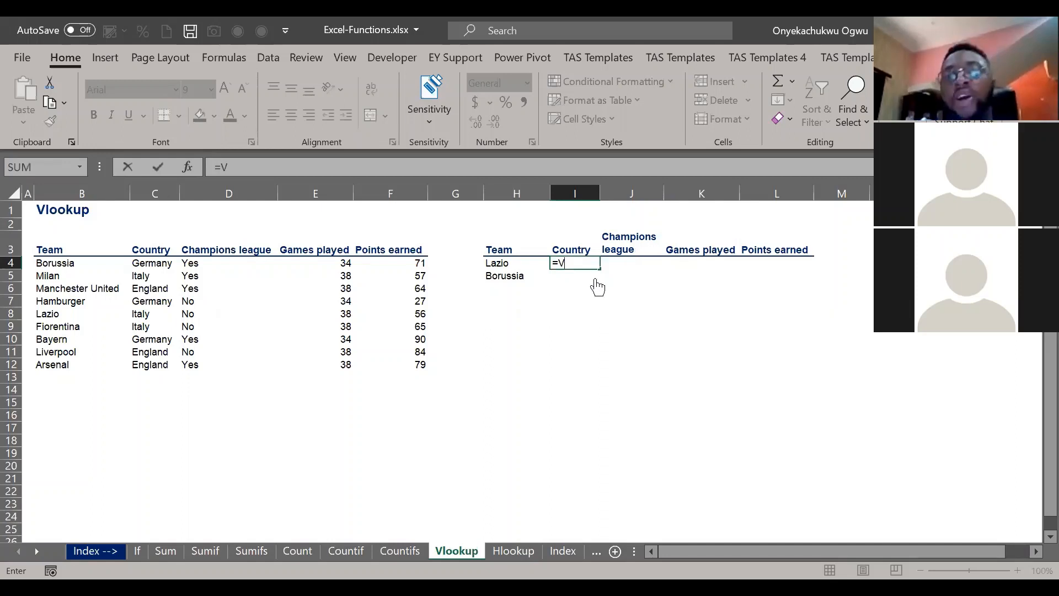
text(LOOKUP()
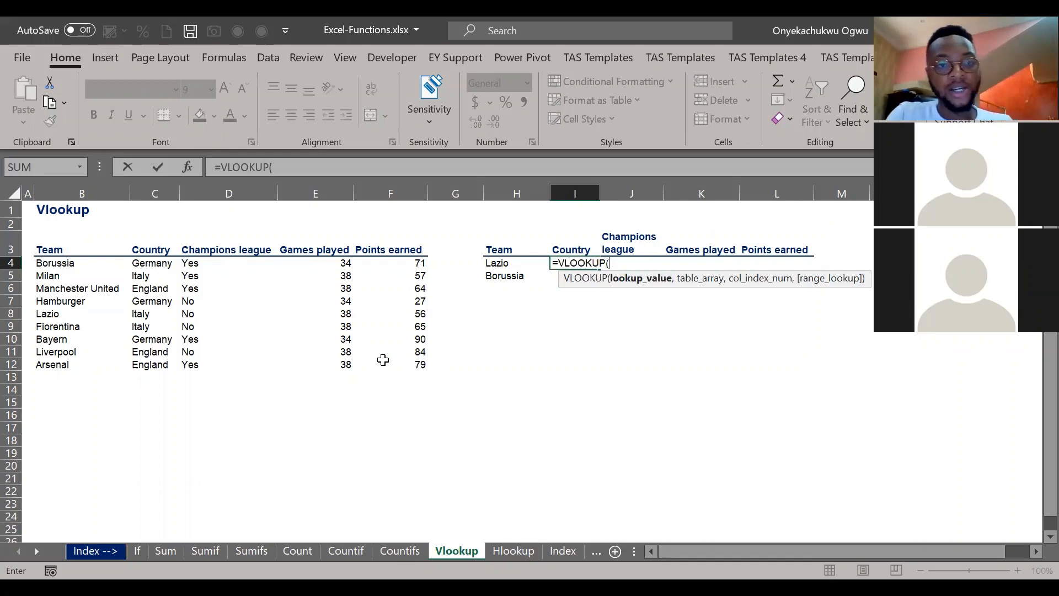
key(Escape)
Step: Look over the source table B3:F12 and return to the Country cell I4 for Lazio
drag(81, 244, 383, 359)
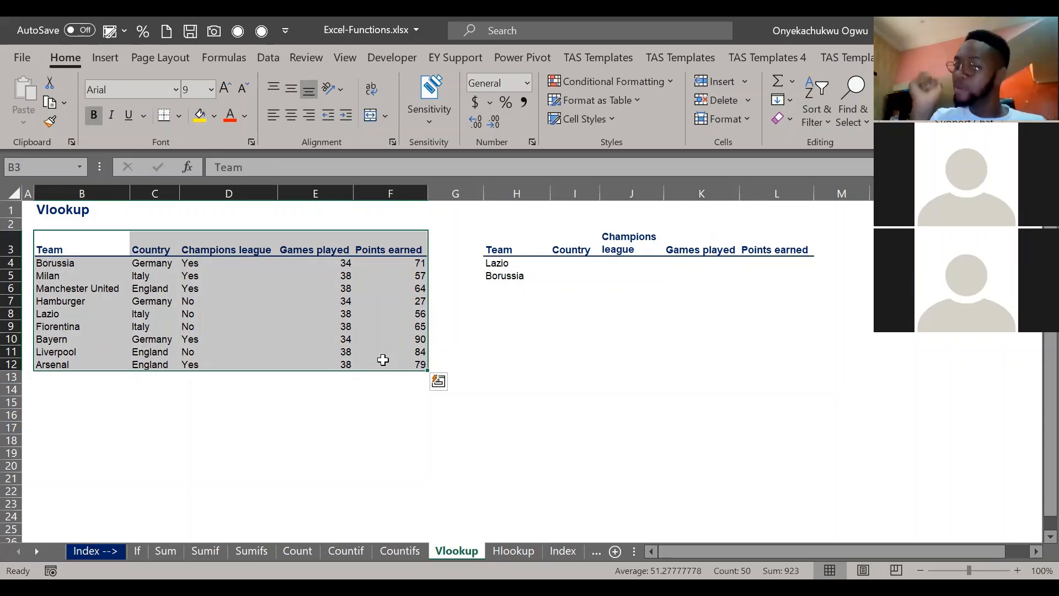
click(568, 267)
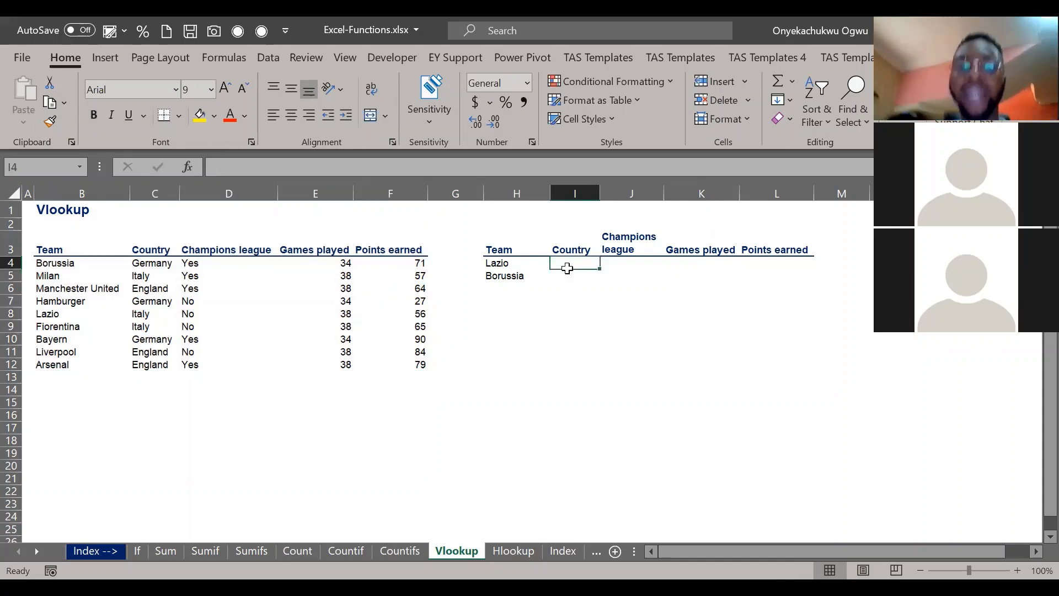
key(Left)
click(568, 267)
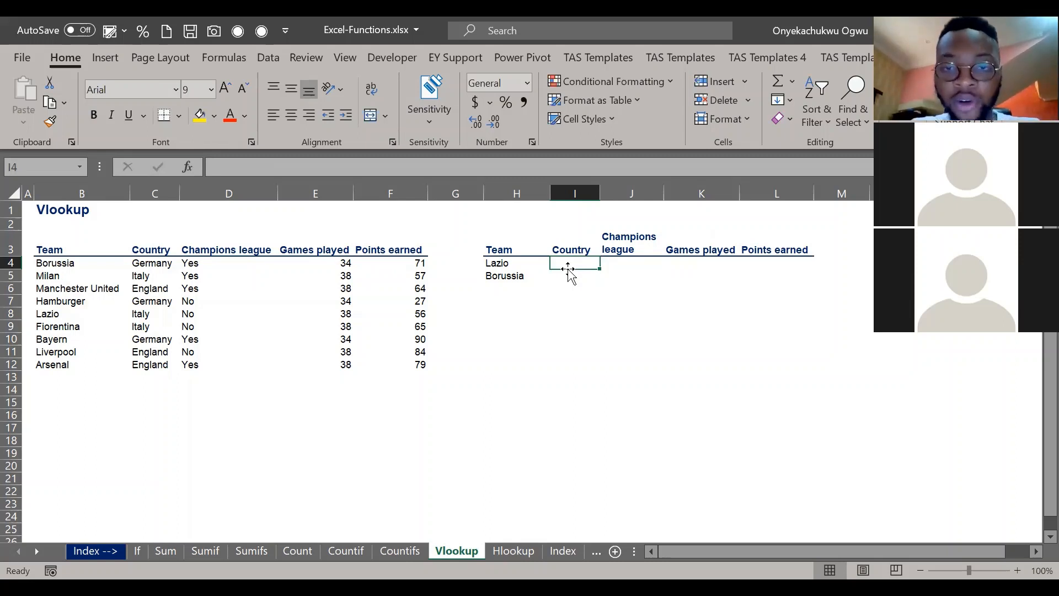
text(=)
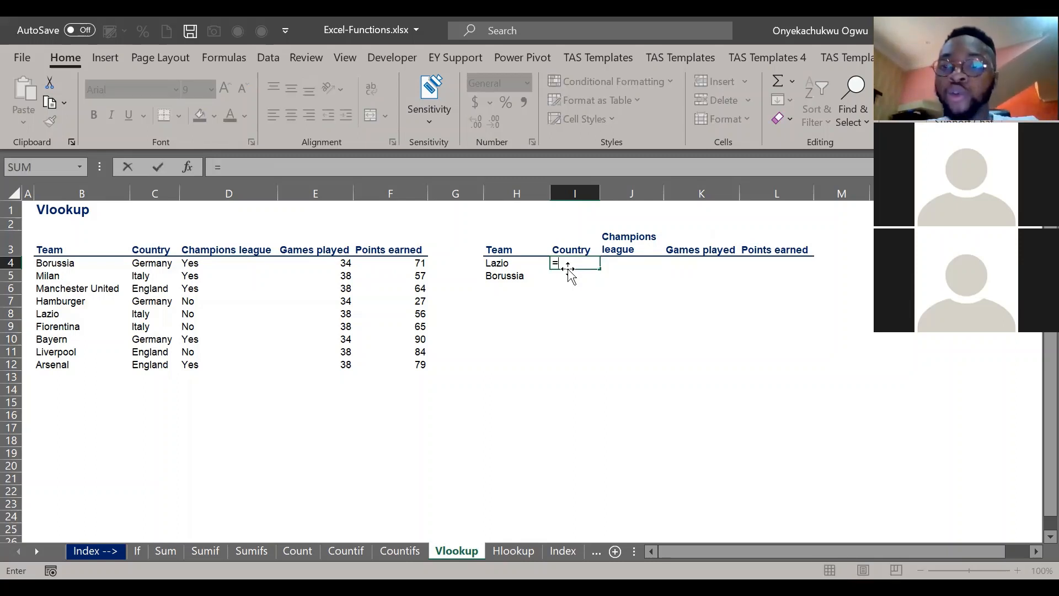
text(VLOOKUP()
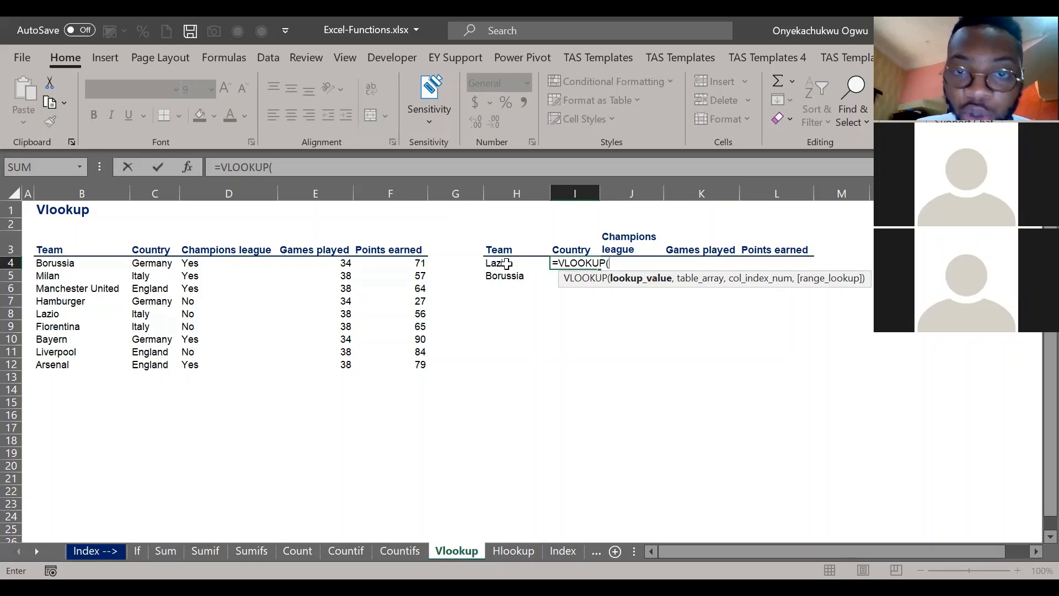
key(Escape)
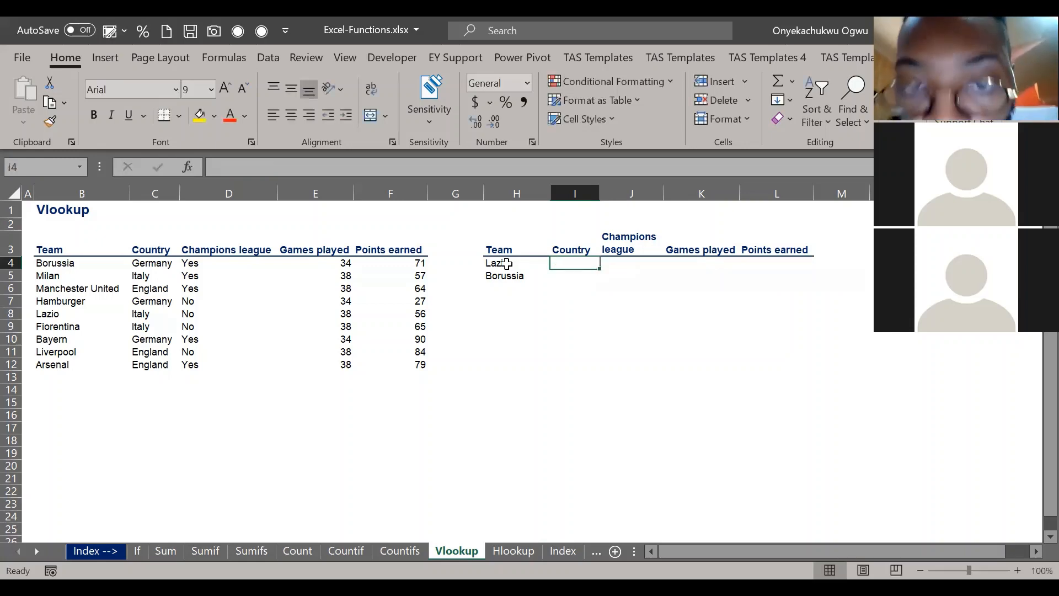
Step: Review the lookup teams in H4:H5 and the Country to Games played result cells for Lazio
click(506, 263)
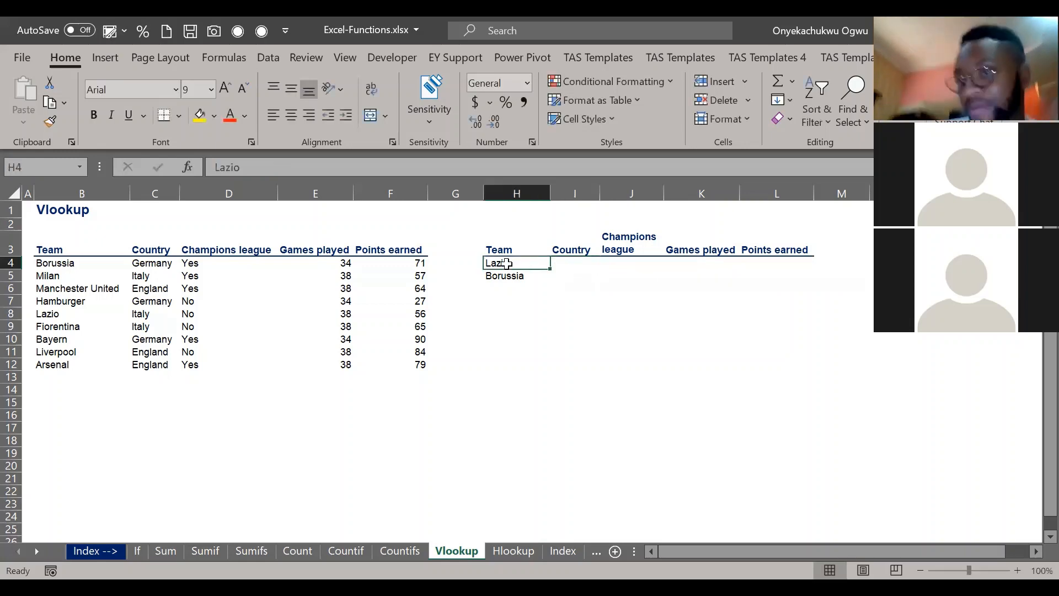
key(Right)
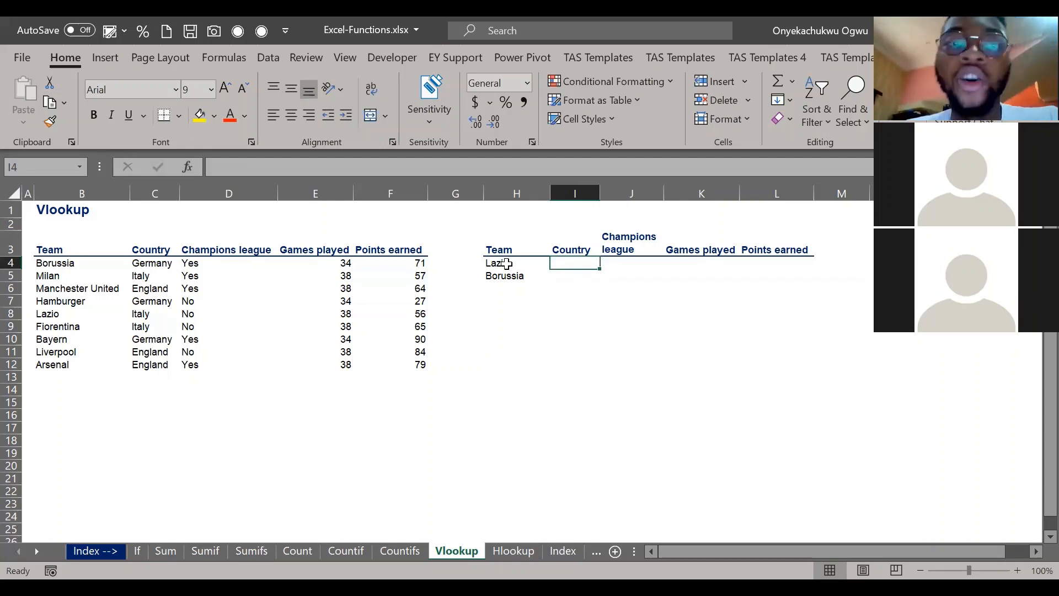
key(Right)
key(Left)
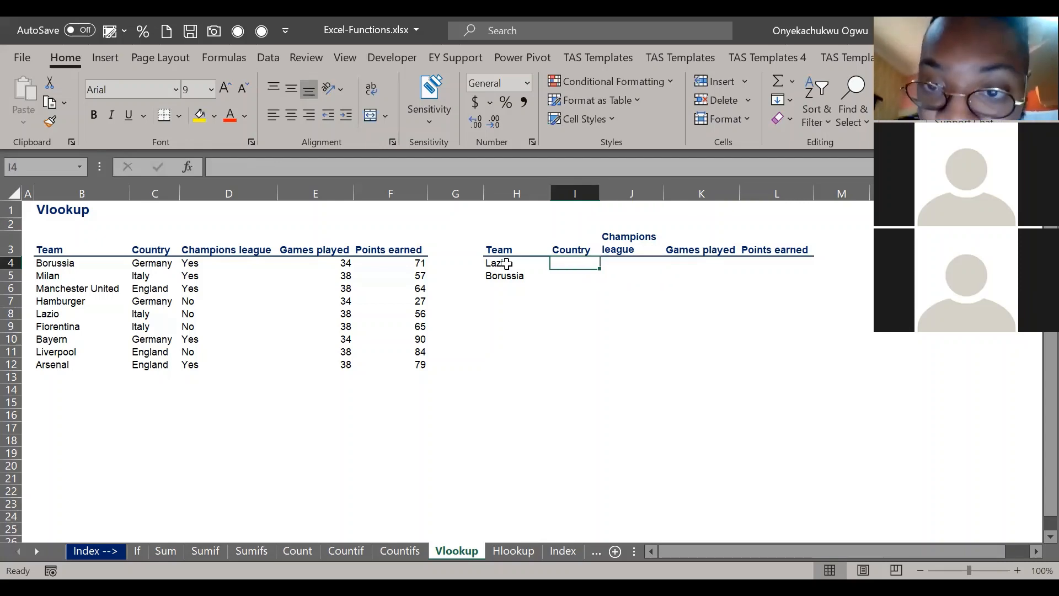
key(Left)
key(Right)
key(Right)
key(Right)
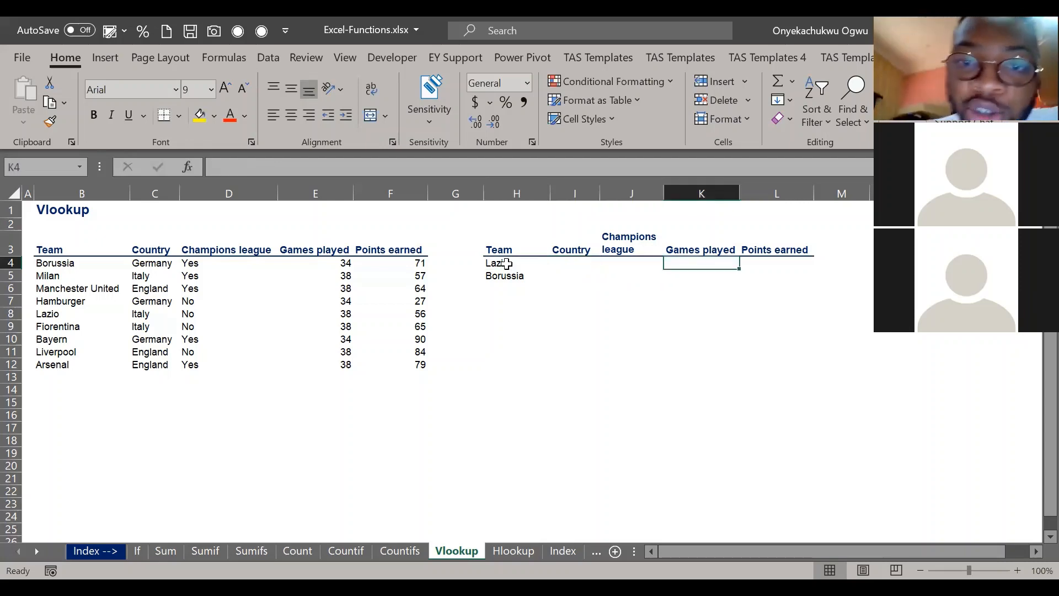
click(506, 264)
key(Right)
key(Right)
key(Right)
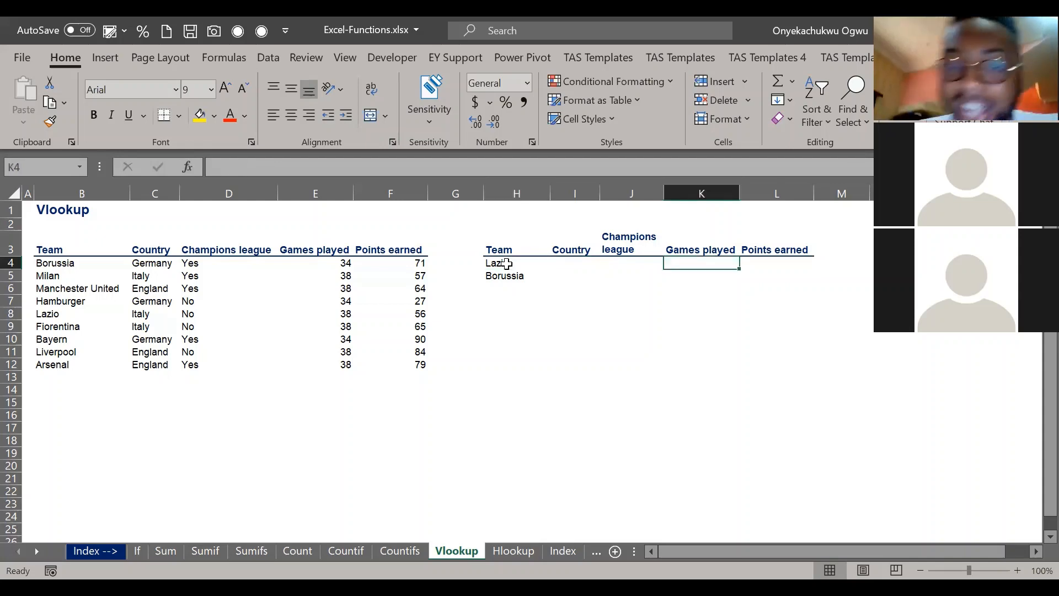
key(Left)
key(Left)
key(Left)
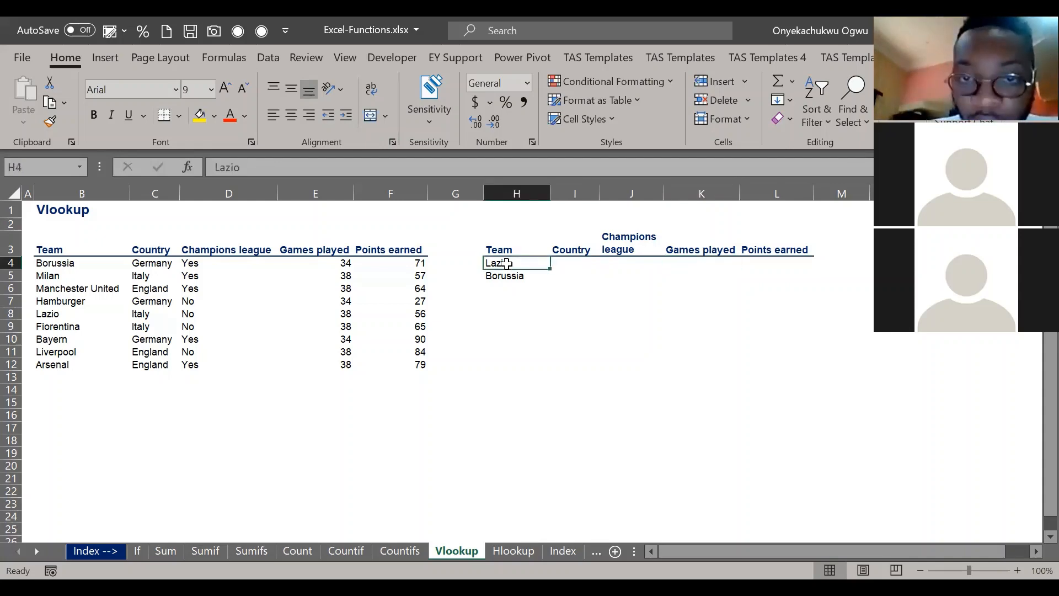
key(shift+Down)
key(Down)
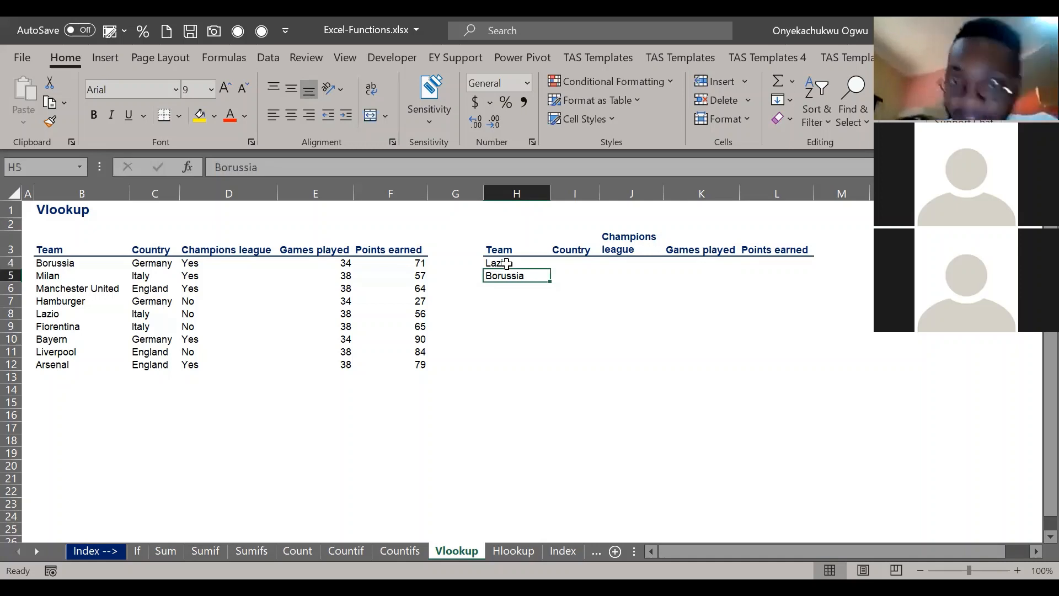
Step: Start a VLOOKUP formula in Country cell I4 with H4 as the lookup value
key(Right)
key(Up)
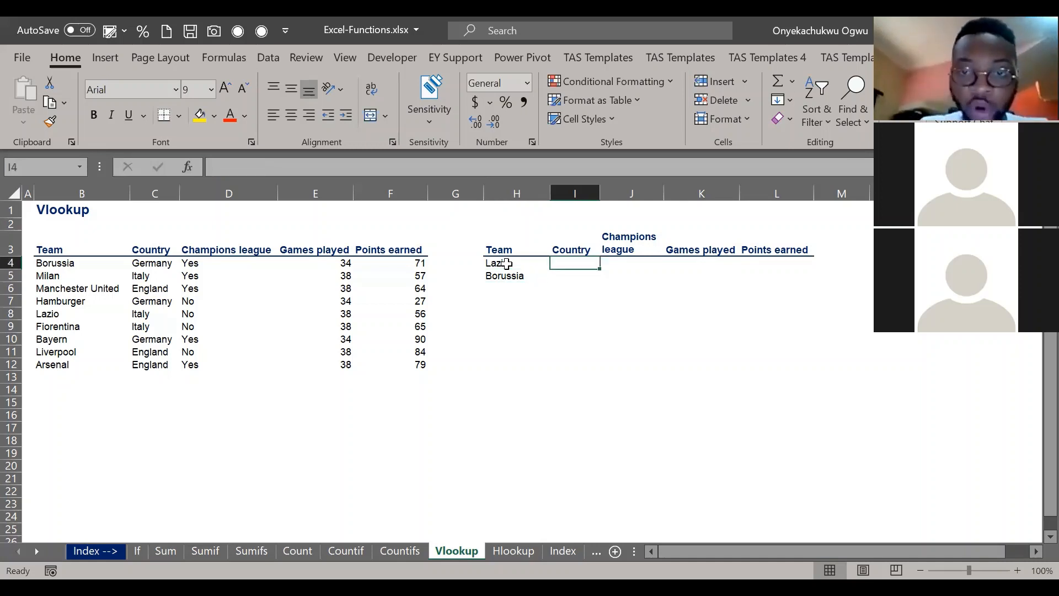
text(=)
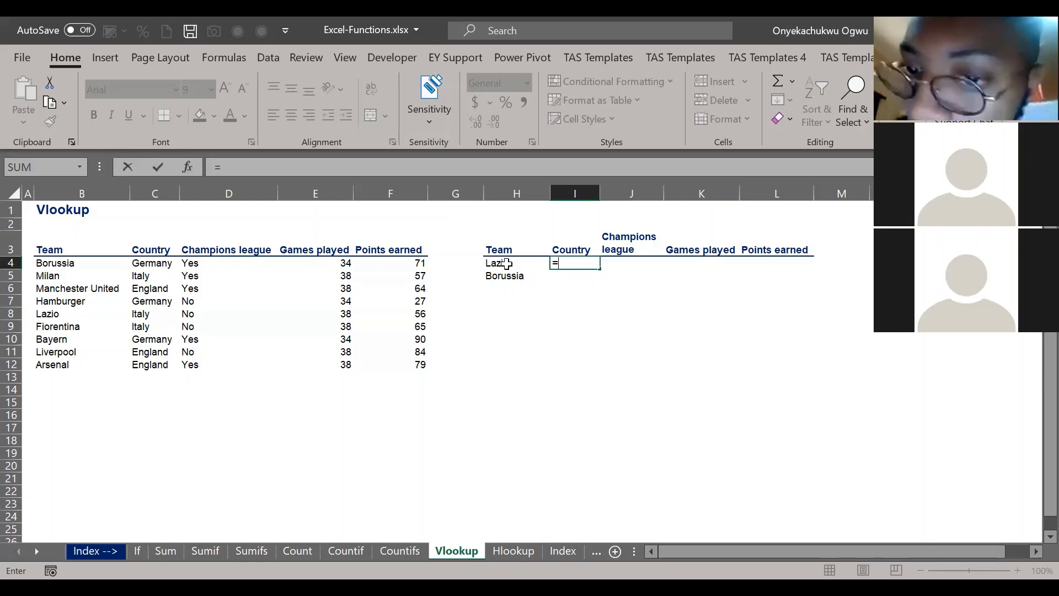
text(VLOOKUP()
click(506, 263)
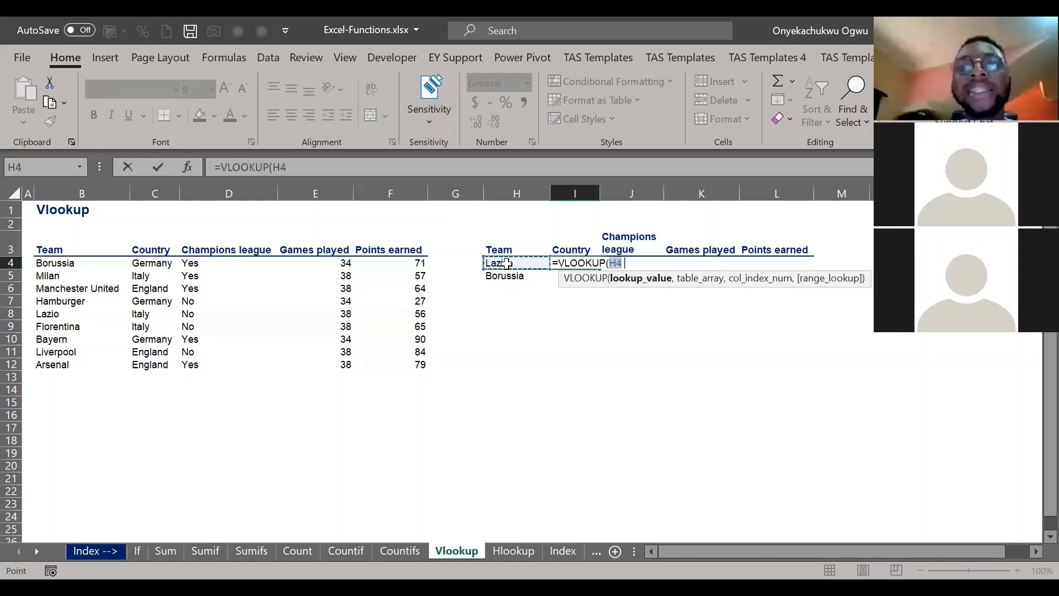
text(,)
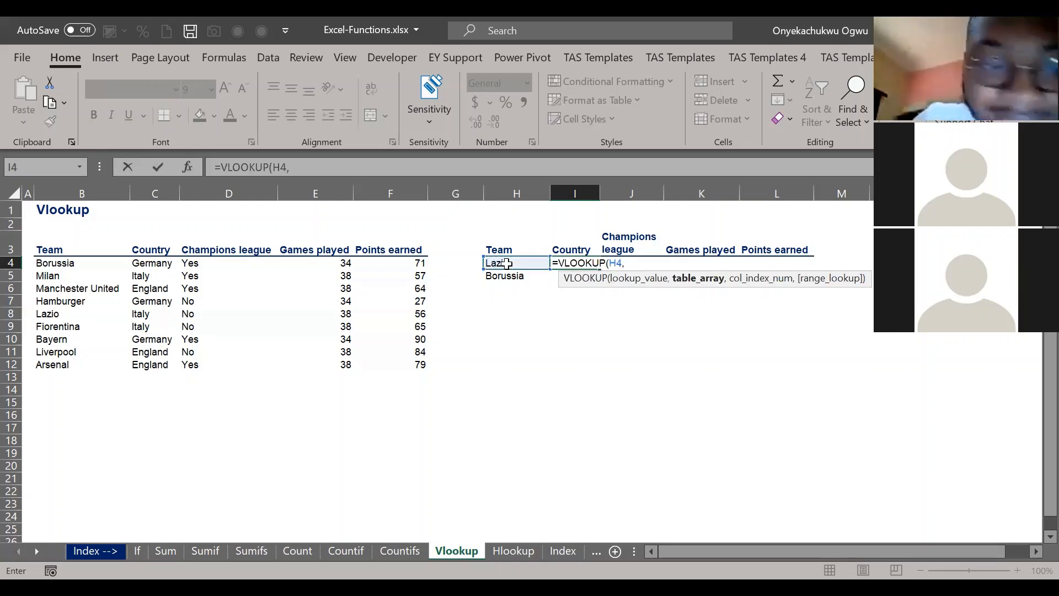
Step: Set the formula's table array to the whole source table with headers, B3:F12
click(55, 248)
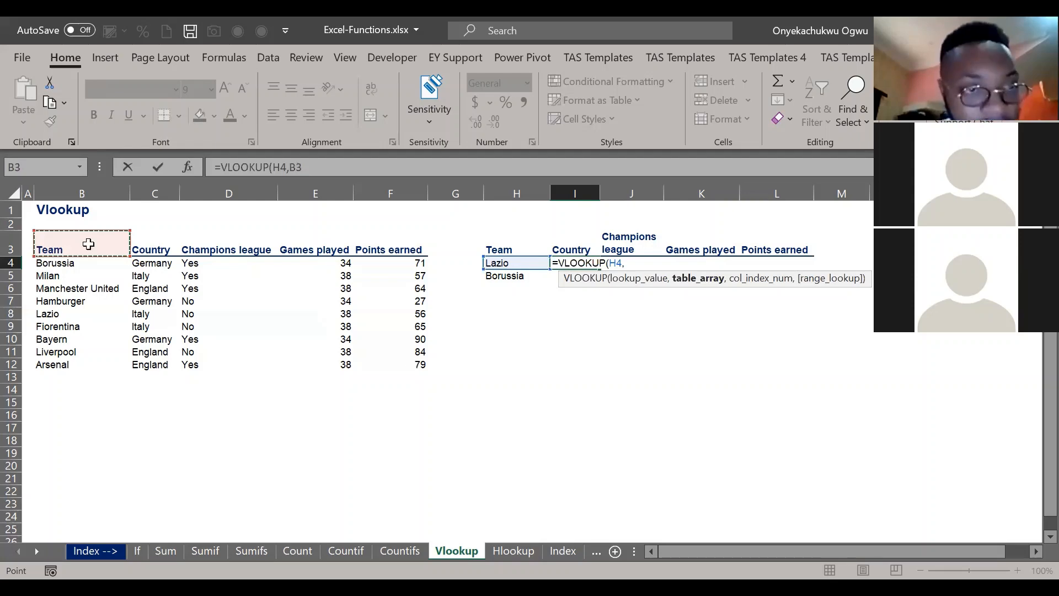
click(60, 245)
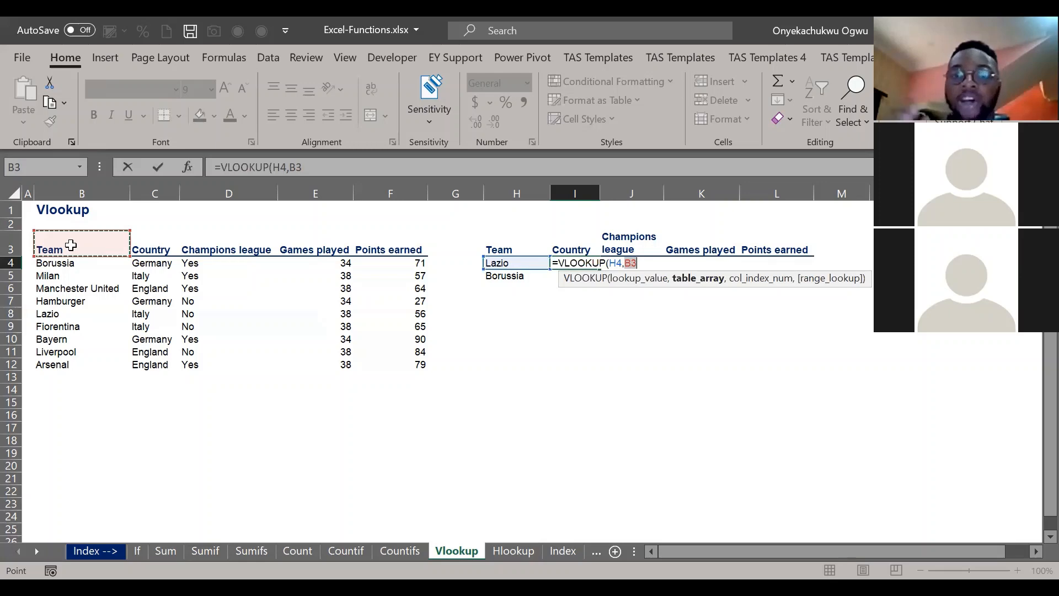
key(ctrl+shift+Right)
key(ctrl+shift+Down)
text(,)
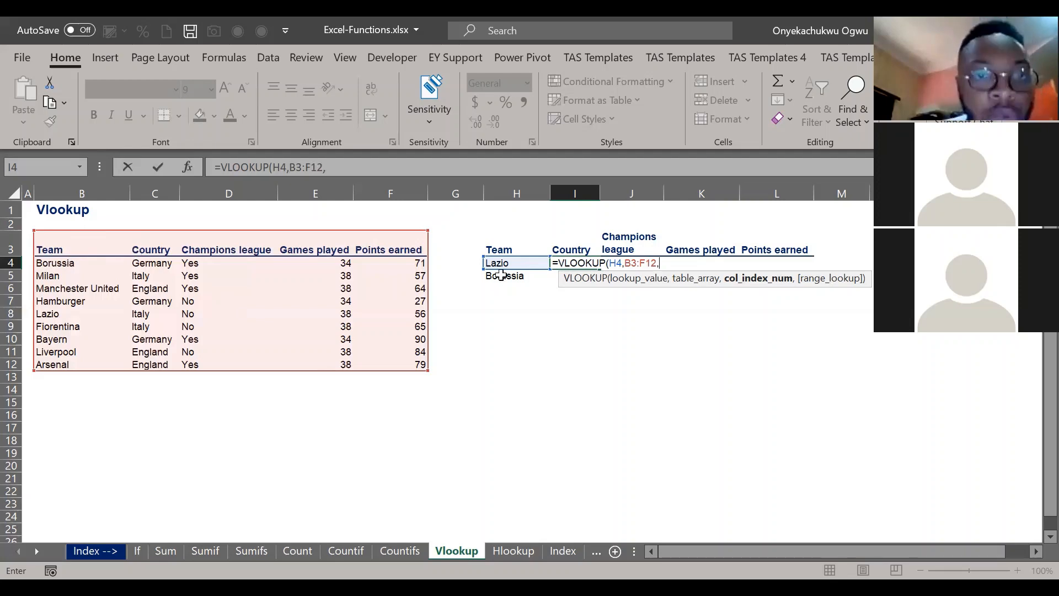
Step: Complete the I4 formula with column index 2 and FALSE for an exact match
text(2)
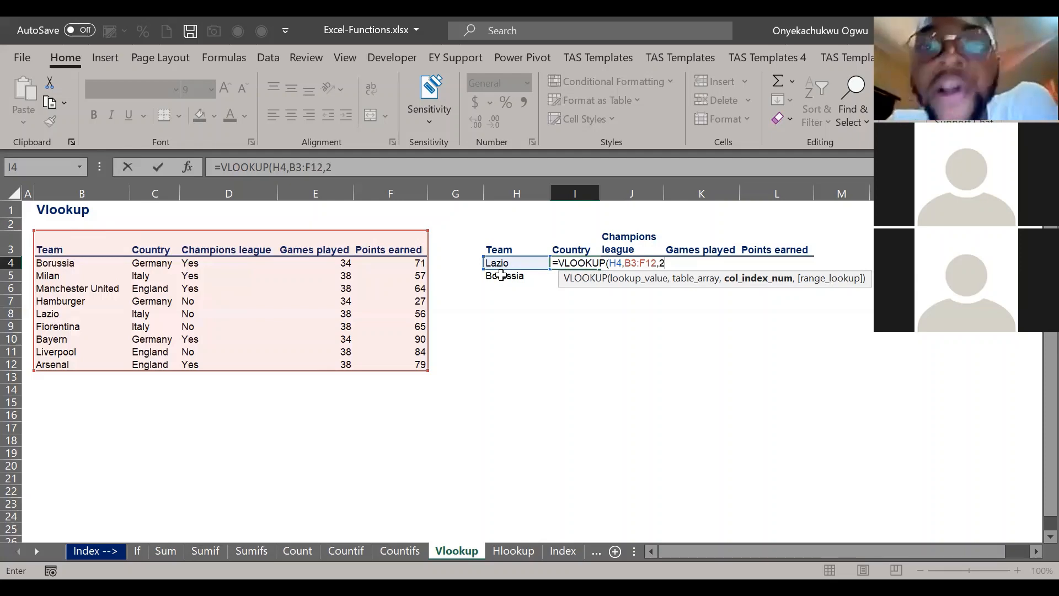
text(,)
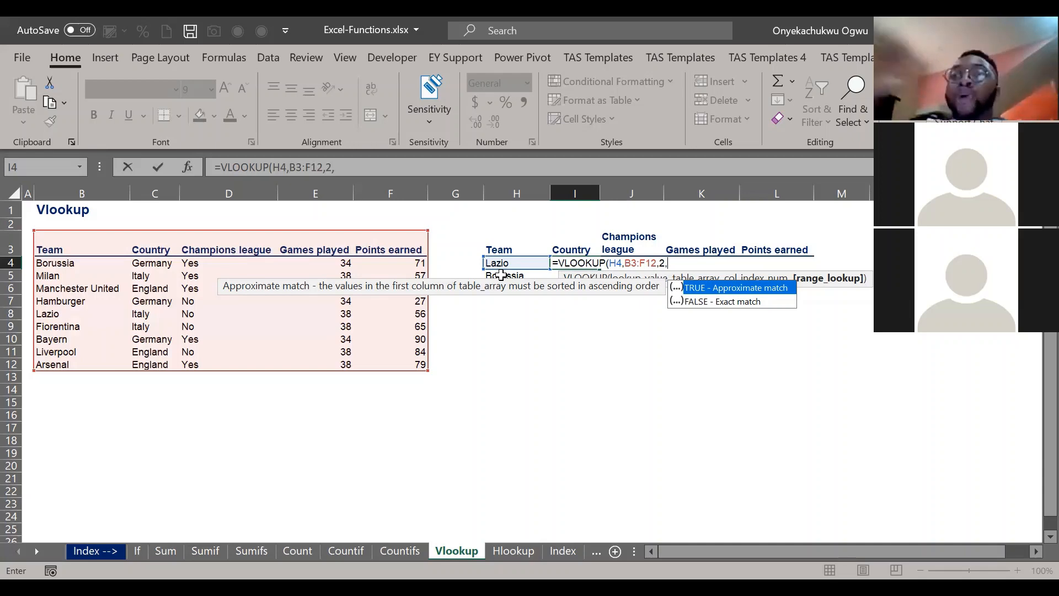
text(FALSE)
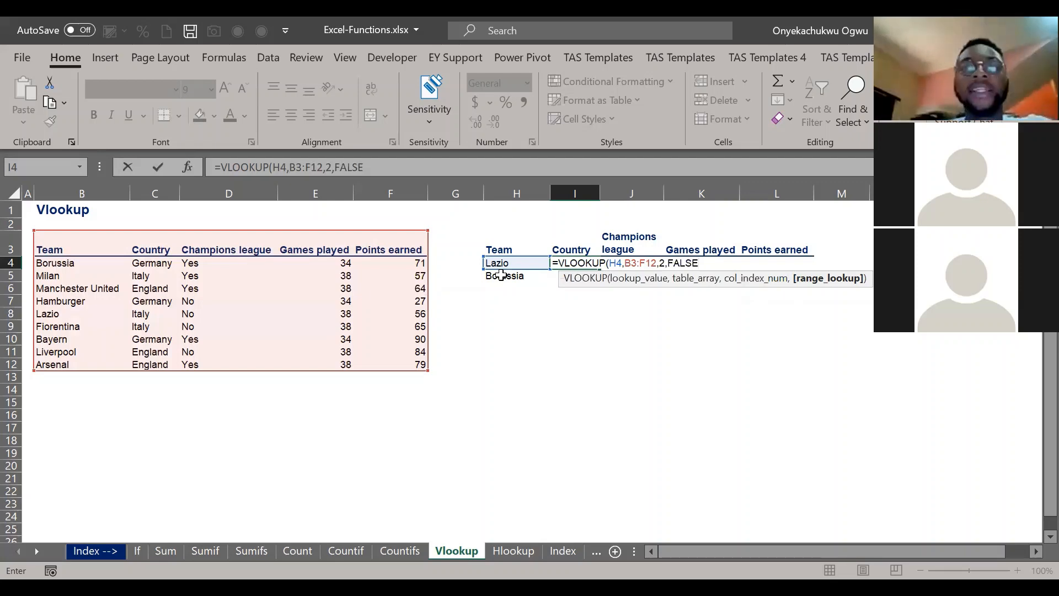
key(Return)
key(Up)
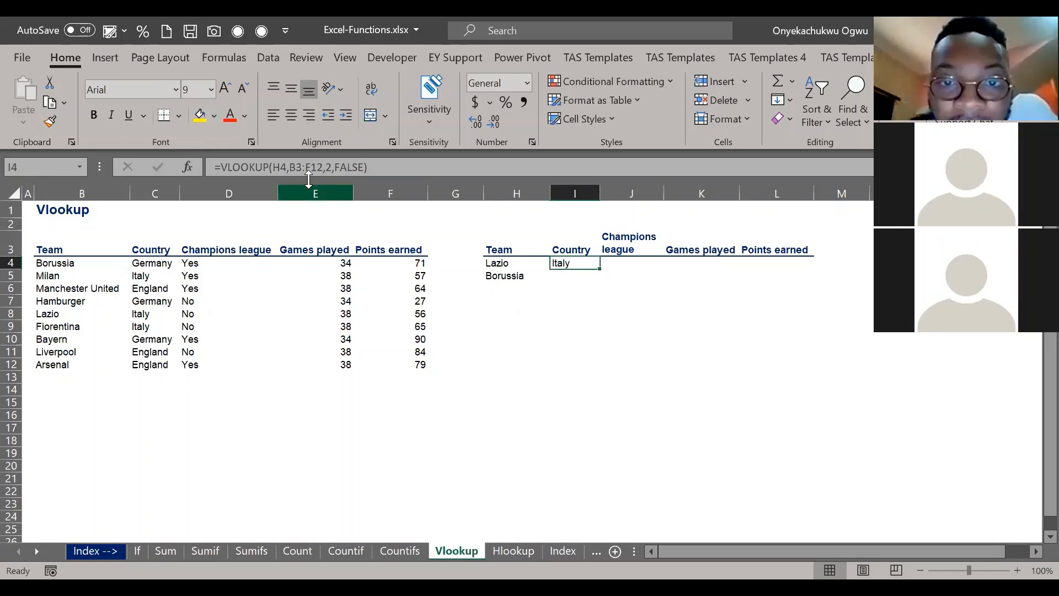
Step: Change the table array of the VLOOKUP in I4 to C3:F12, leaving out the Team column
click(502, 262)
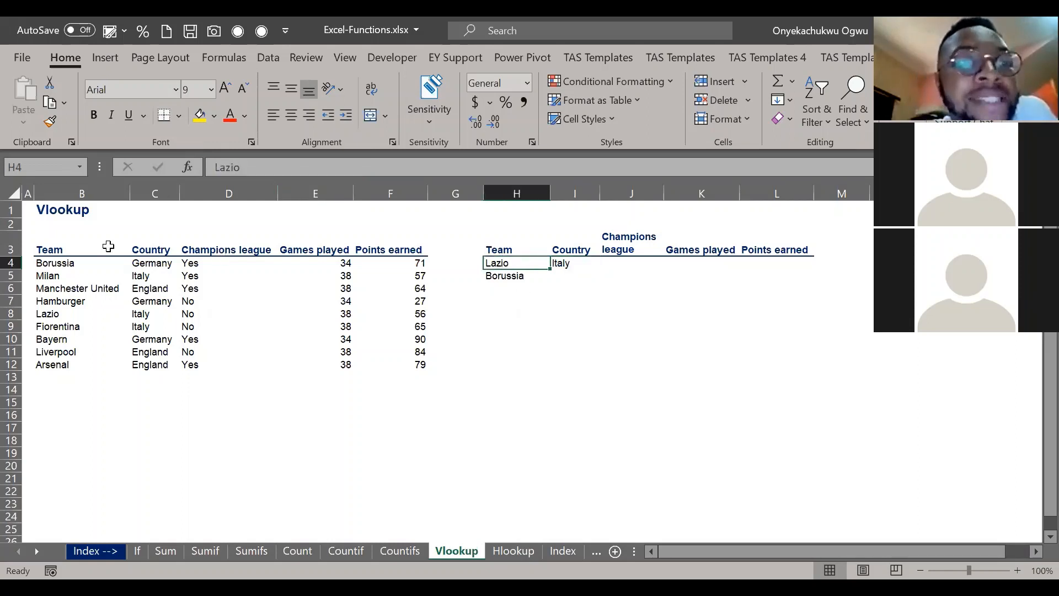
click(67, 250)
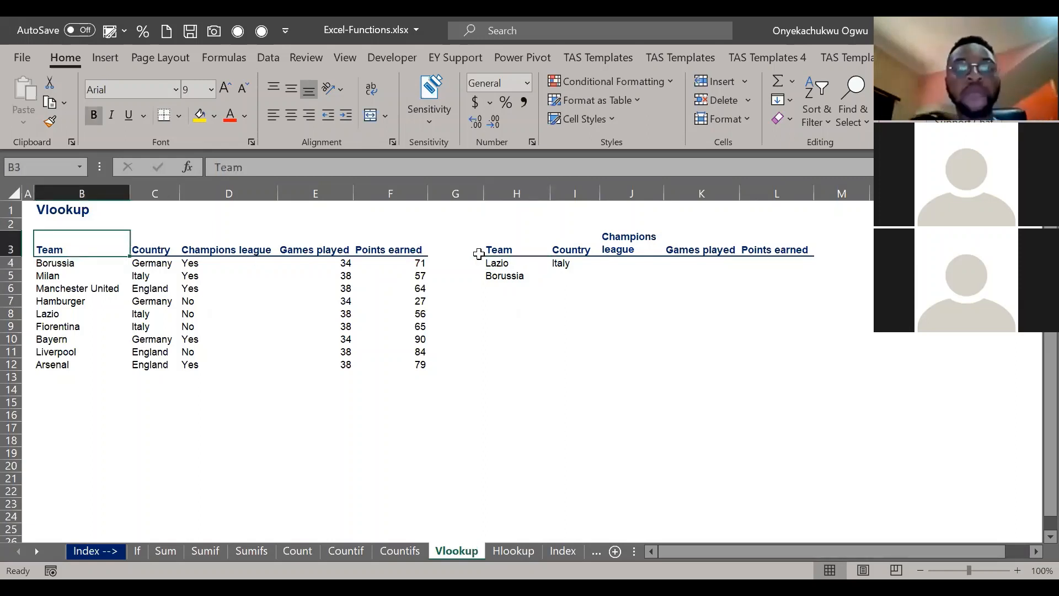
click(560, 263)
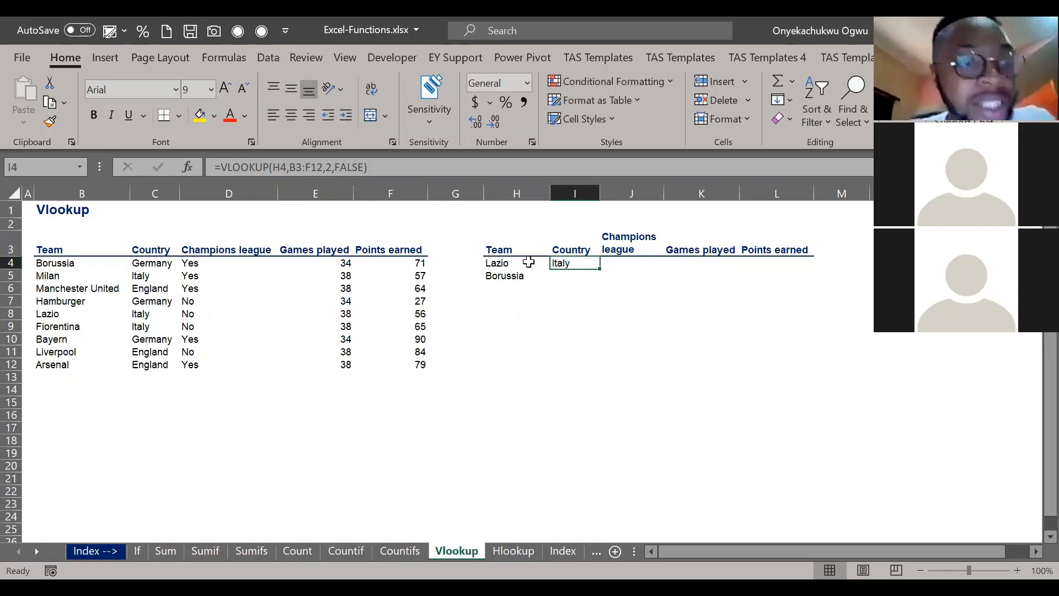
key(F2)
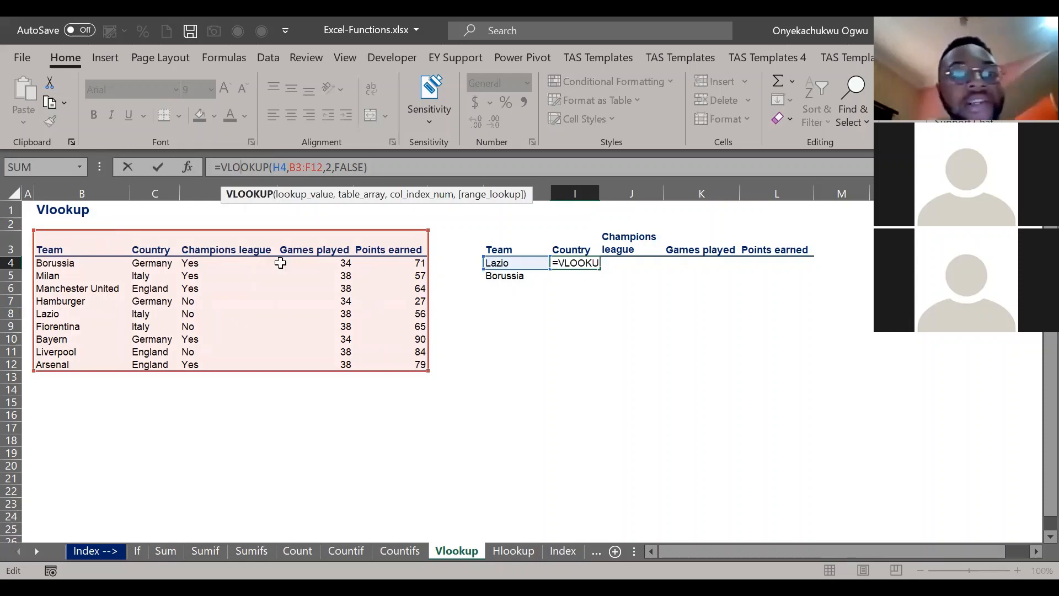
drag(33, 230, 133, 231)
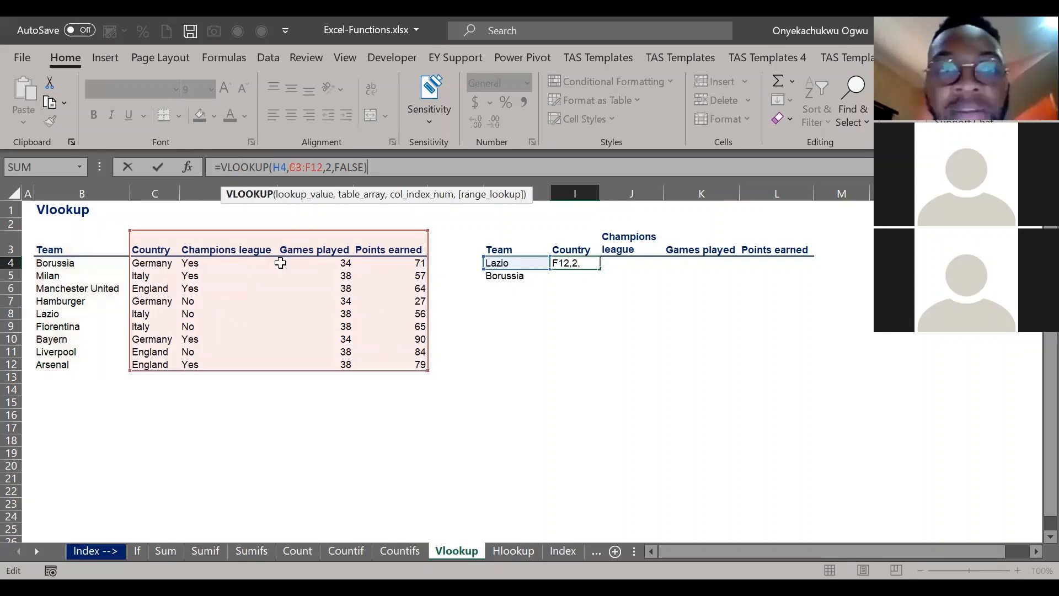
key(ctrl+Return)
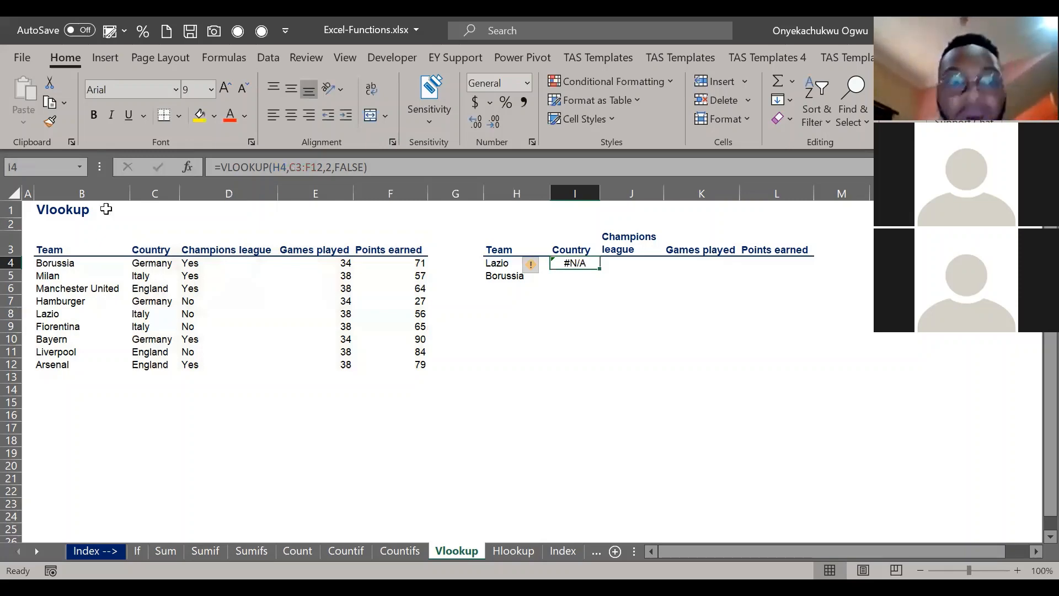
Step: Inspect the range used by the I4 formula and select the Team column B3:B12
key(F2)
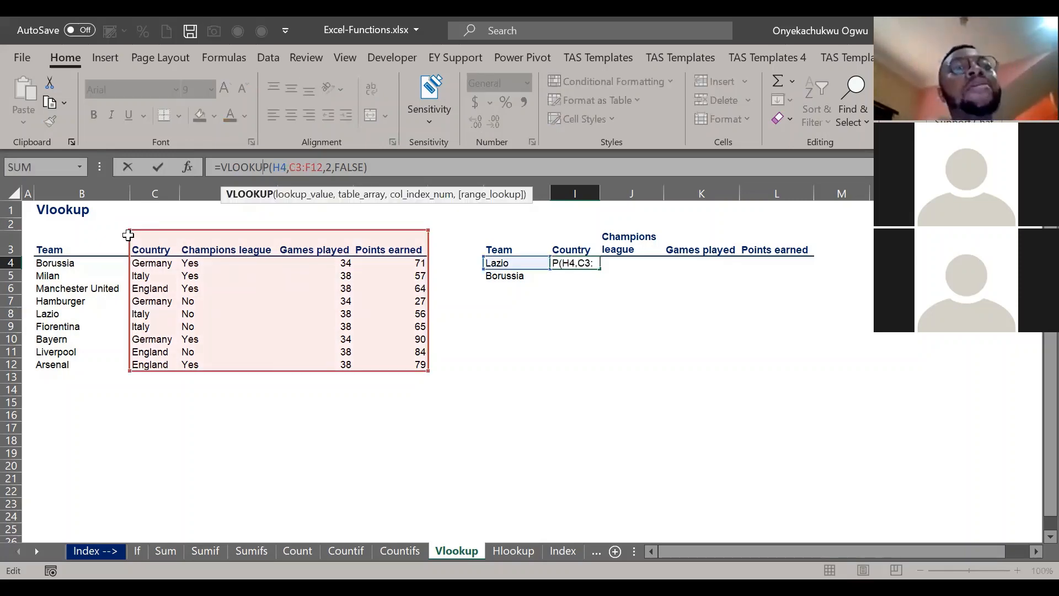
click(82, 246)
key(ctrl+shift+Down)
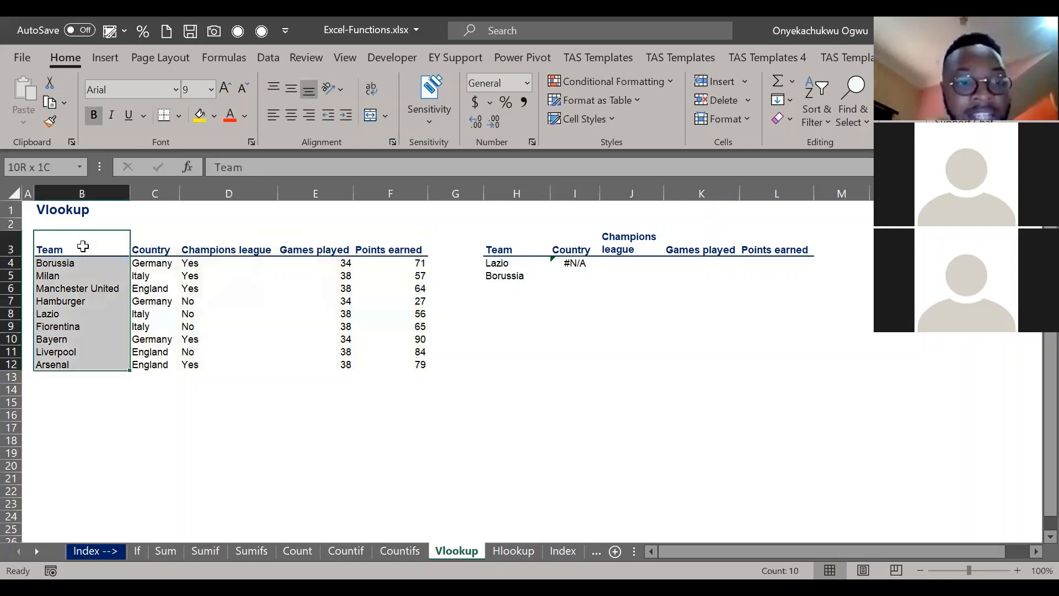
key(ctrl+c)
key(Right)
key(Right)
key(Right)
key(Right)
key(Right)
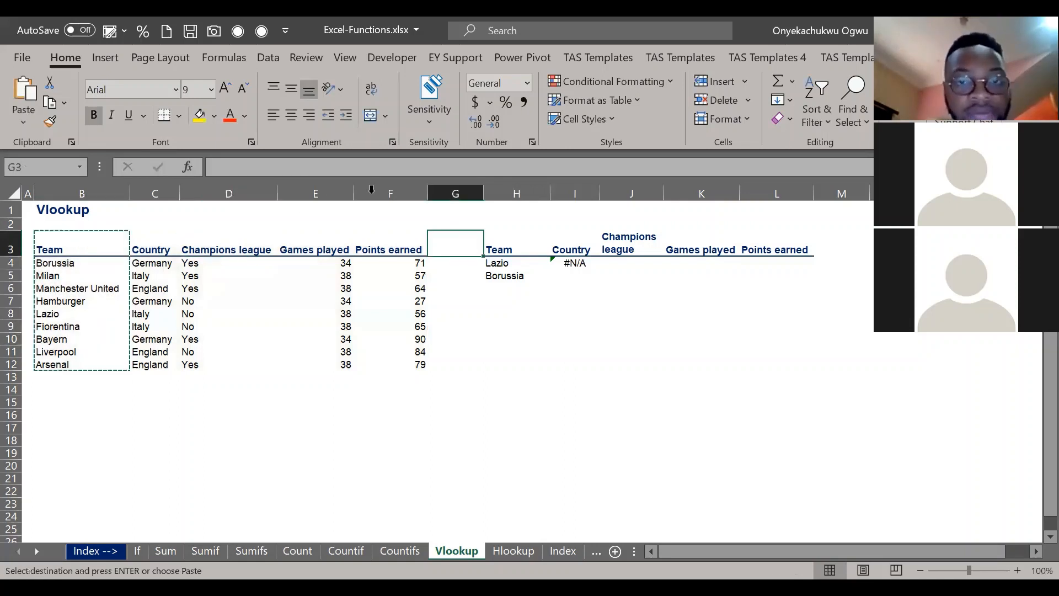
key(Escape)
Step: Insert three blank columns before the lookup table's Team column and move the source Team column B3:B12 to G3
click(515, 190)
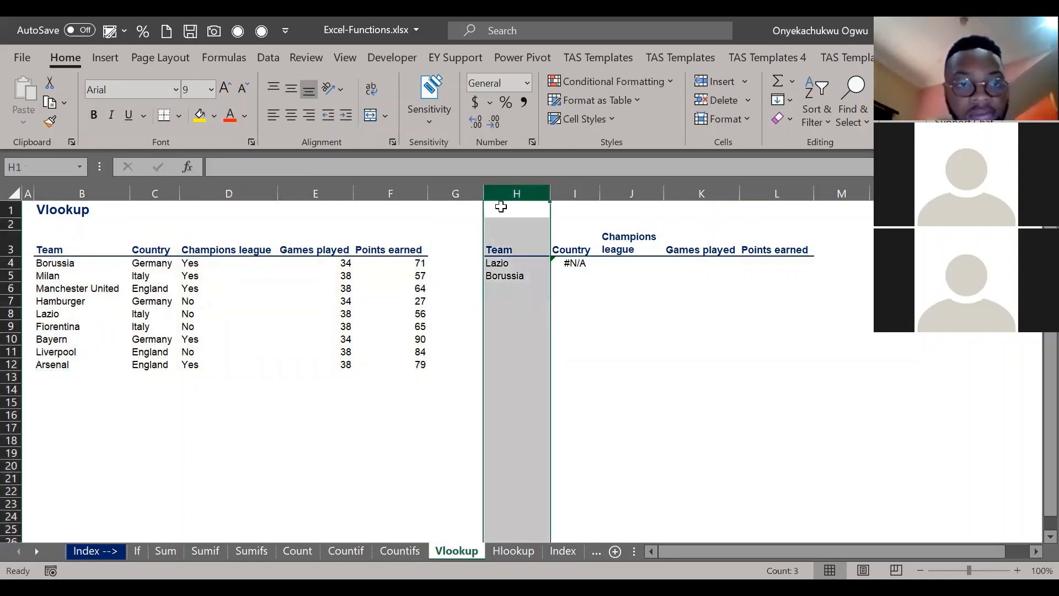
key(ctrl+shift+plus)
click(119, 250)
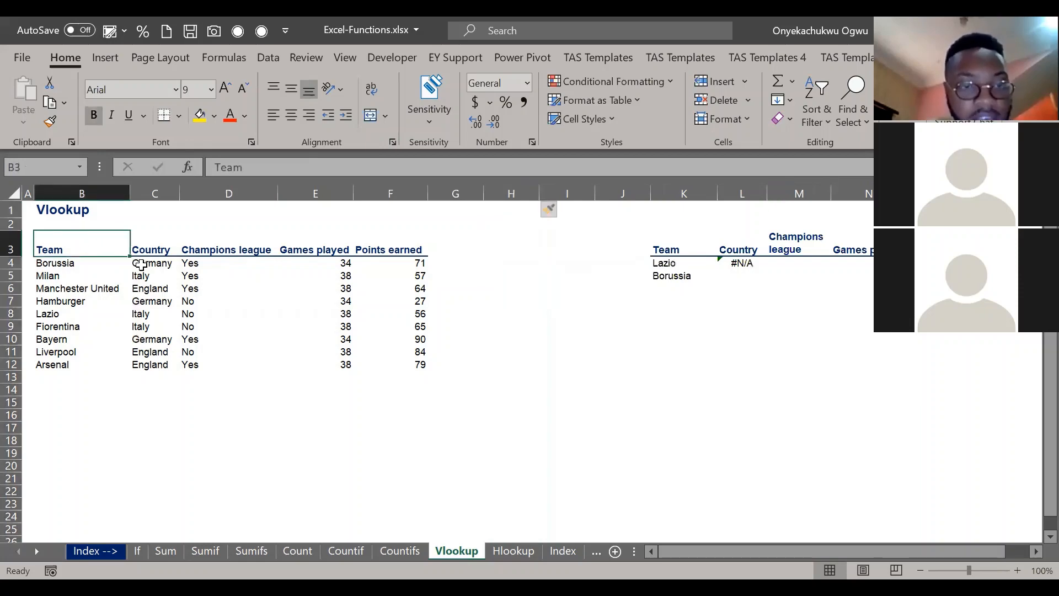
key(ctrl+shift+Down)
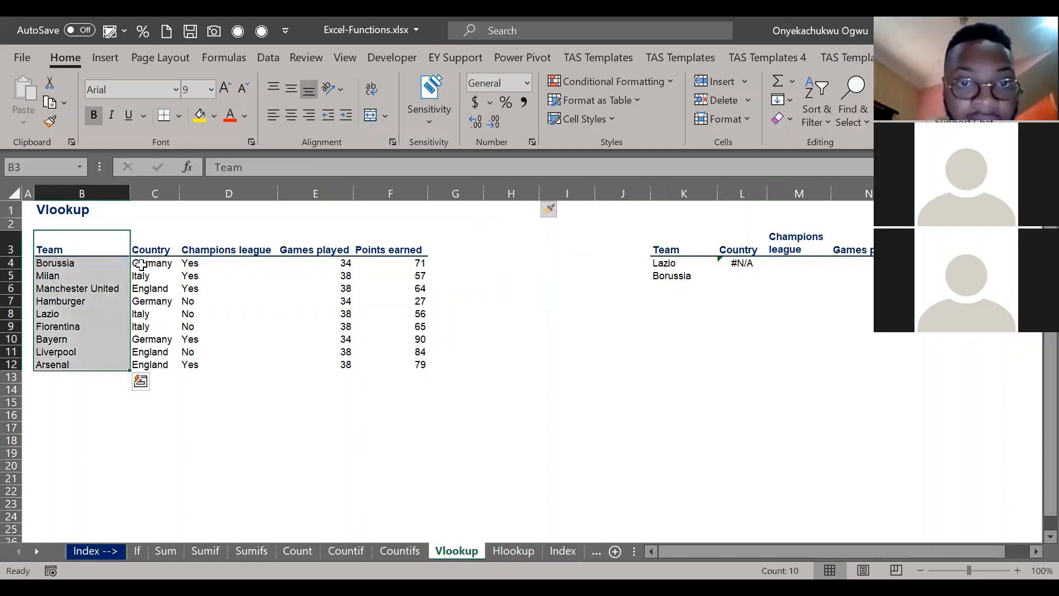
key(ctrl+x)
key(ctrl+Right)
key(Right)
key(ctrl+v)
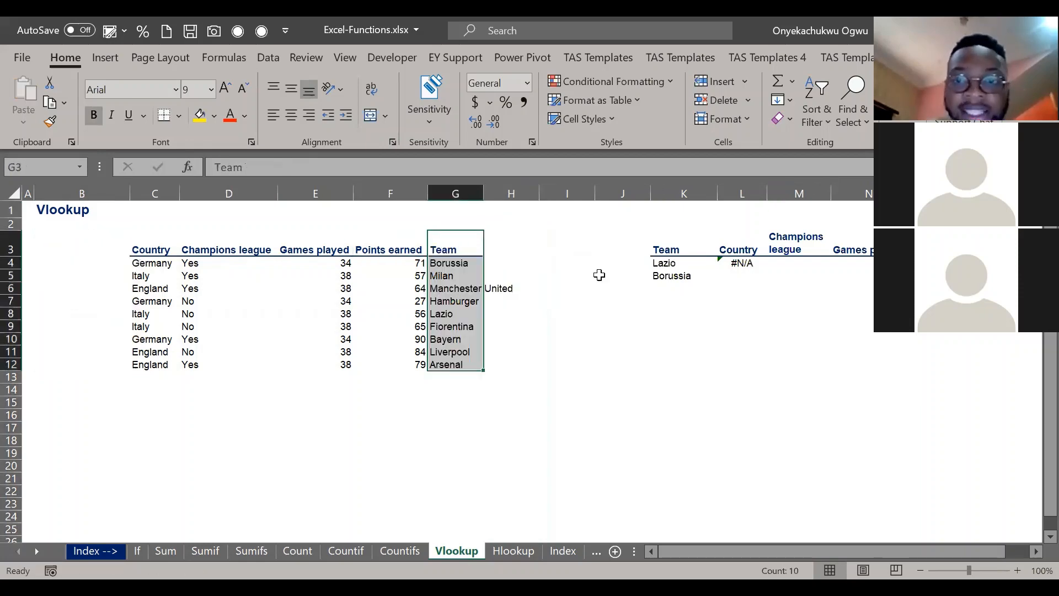
Step: Extend the table array of the VLOOKUP in L4 to C3:G12, so it includes the moved Team column
click(749, 262)
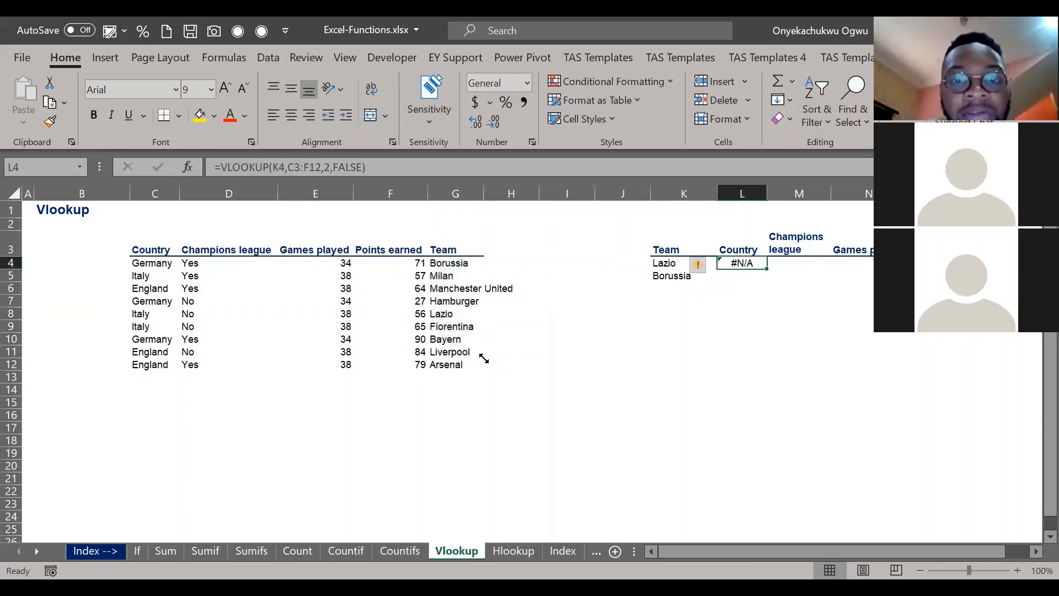
key(F2)
drag(429, 371, 475, 371)
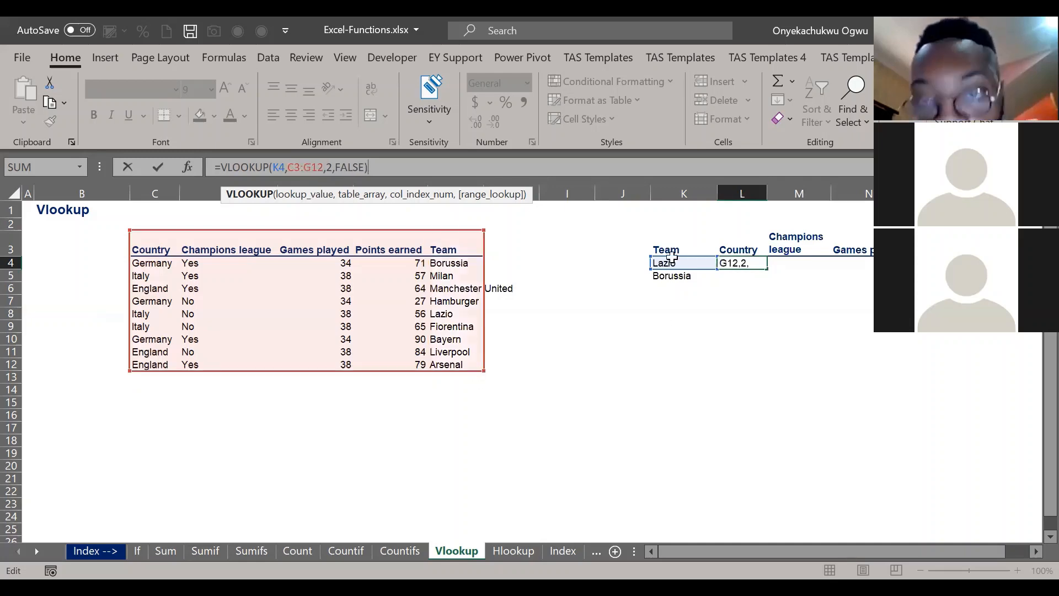
key(ctrl+Return)
key(Left)
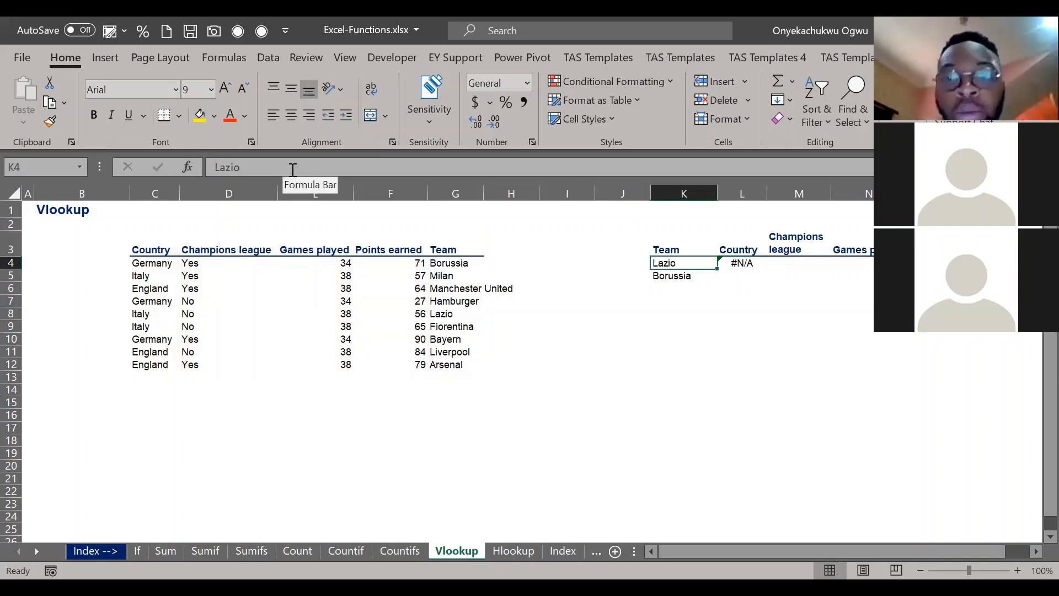
Step: Move the Team column from G3:G12 back to B3, in front of the Country column
key(Right)
key(Left)
key(Left)
key(Left)
key(Left)
key(Up)
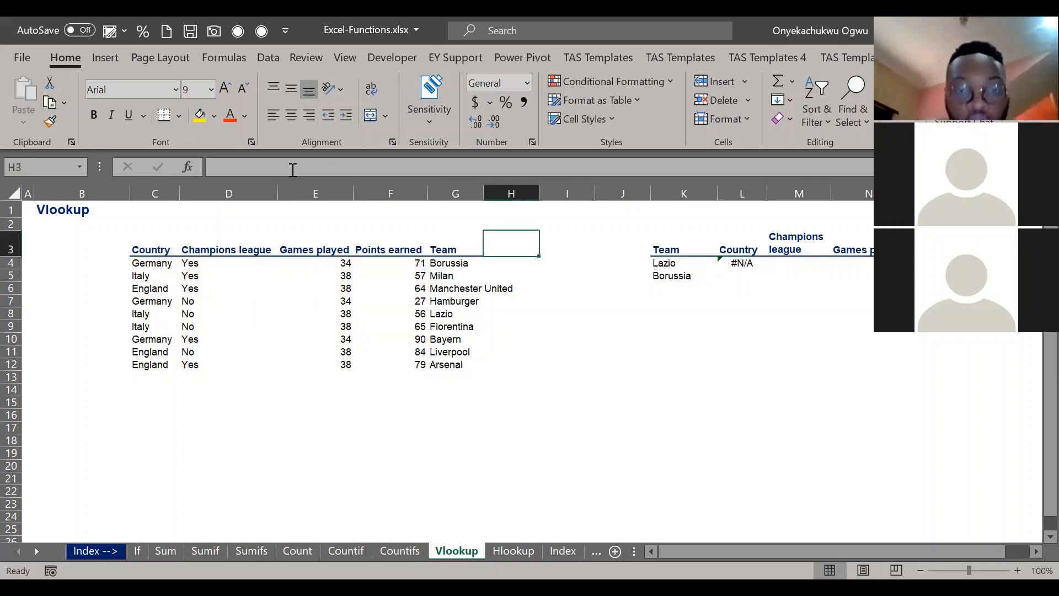
key(Left)
key(ctrl+shift+Down)
key(ctrl+c)
key(Left)
key(ctrl+shift+Down)
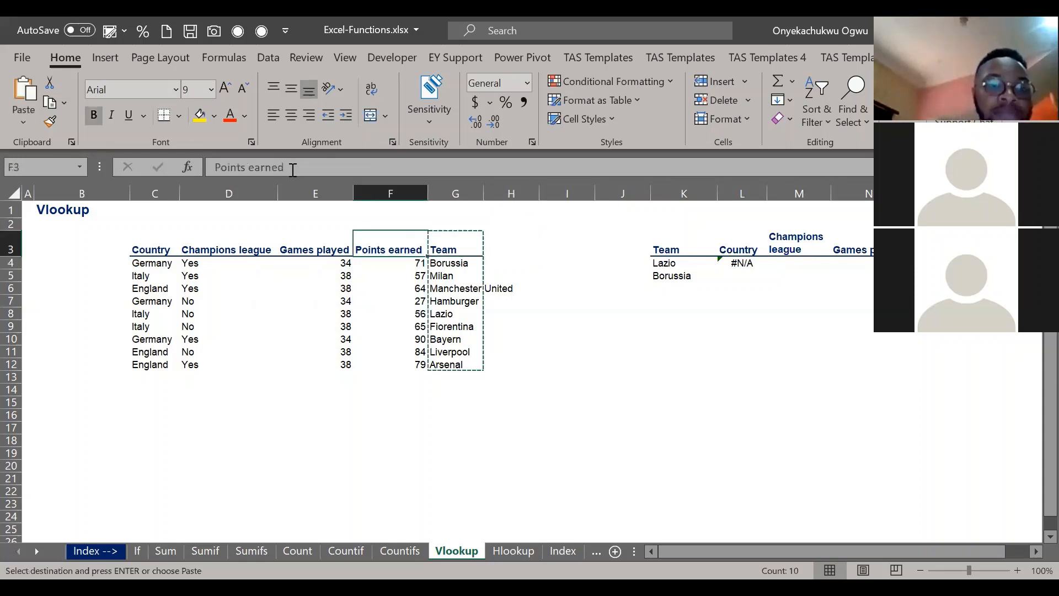
key(Left)
key(Left)
key(Left)
key(Left)
key(ctrl+v)
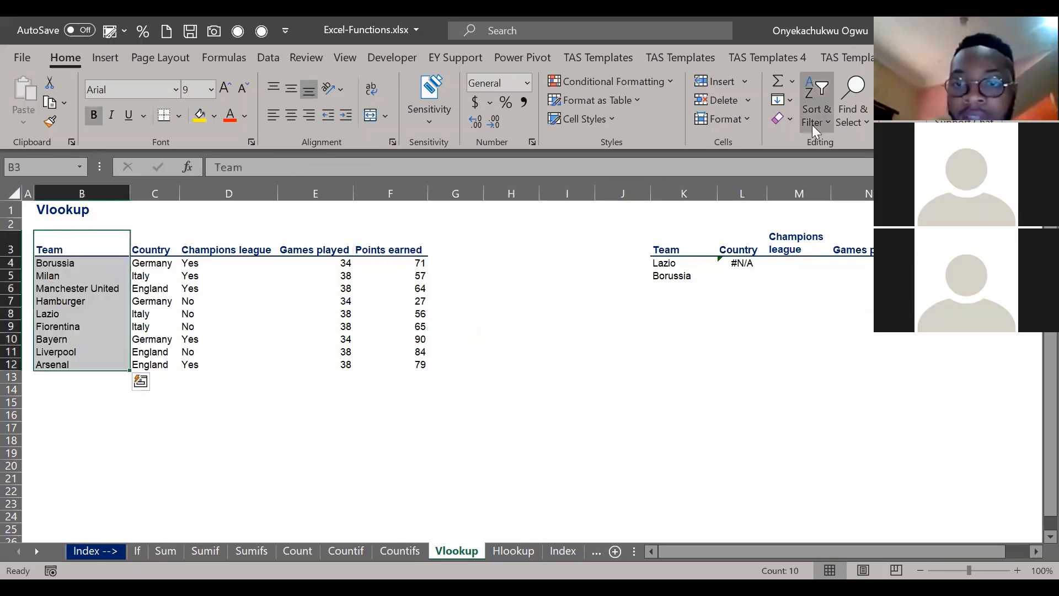
Step: Change the table array of the Country VLOOKUP for Lazio in L4 to B3:F12
click(743, 262)
key(F2)
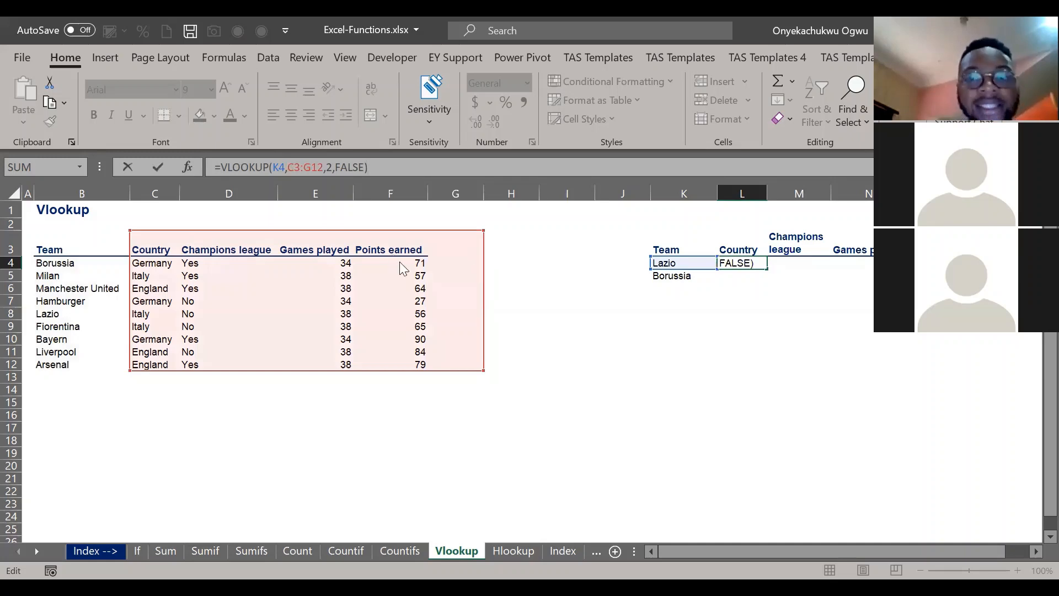
drag(483, 262, 400, 262)
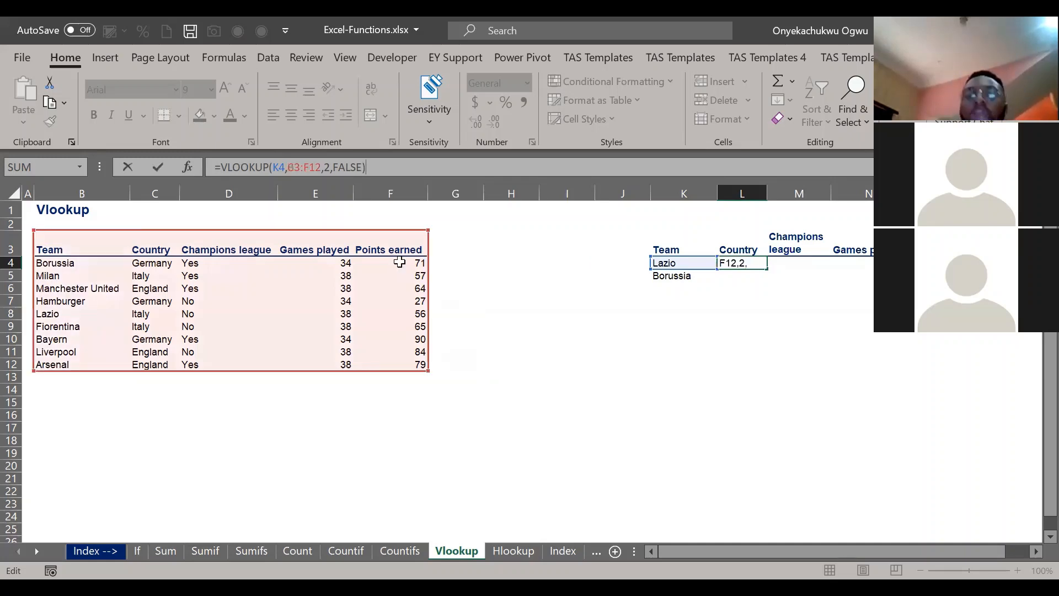
click(400, 262)
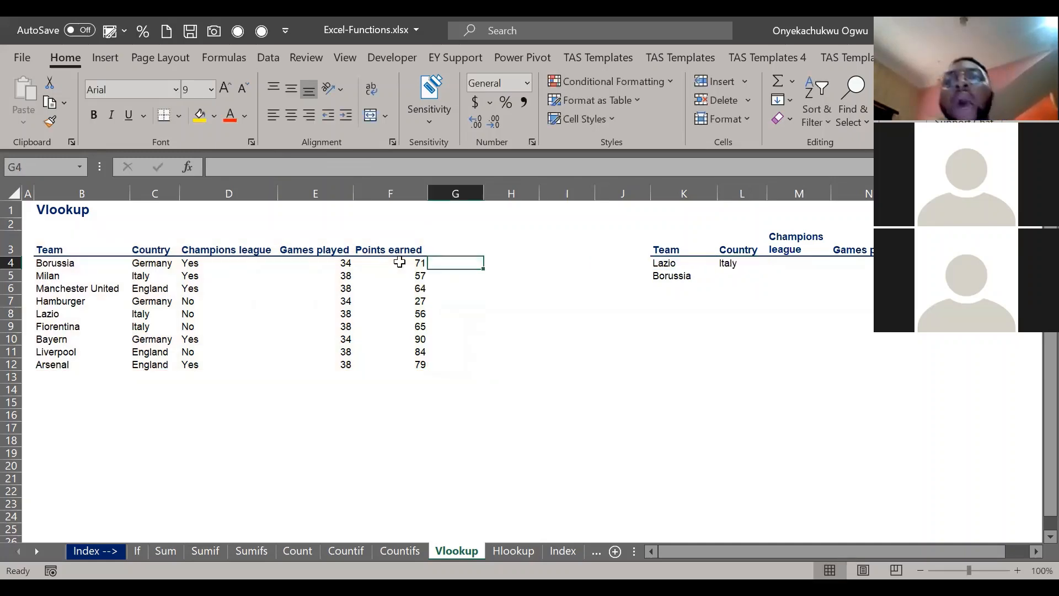
Step: Delete the three blank columns H to J between the two tables and select the Country result for Lazio
click(605, 187)
key(shift+Left)
key(shift+Left)
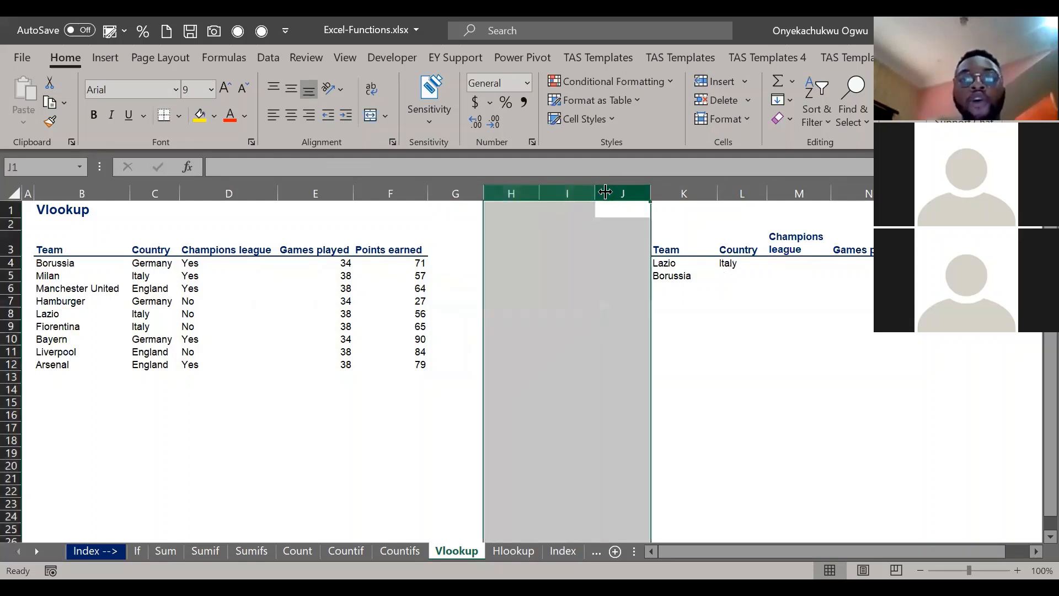
key(ctrl+minus)
click(598, 263)
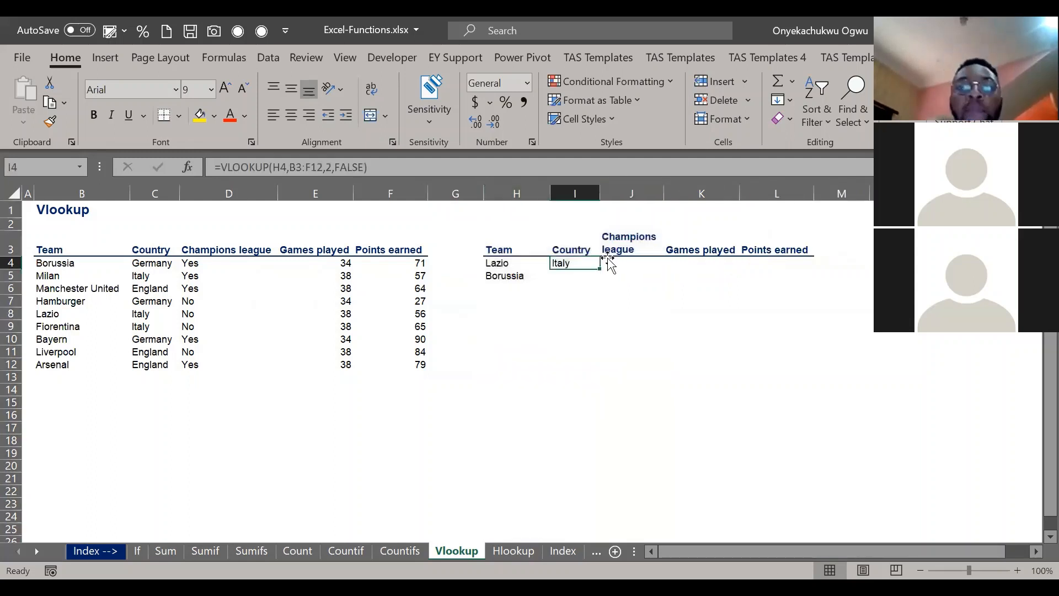
Step: Enter the formula =VLOOKUP(J4,B3:F12,3,FALSE) in J4, the Champions league cell for Lazio
click(610, 264)
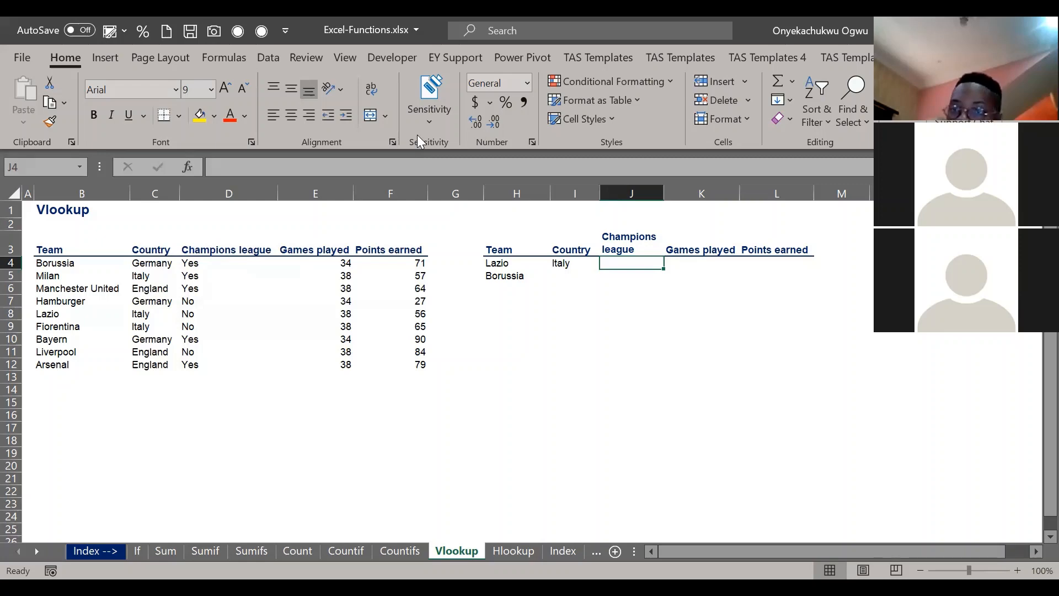
key(alt+Tab)
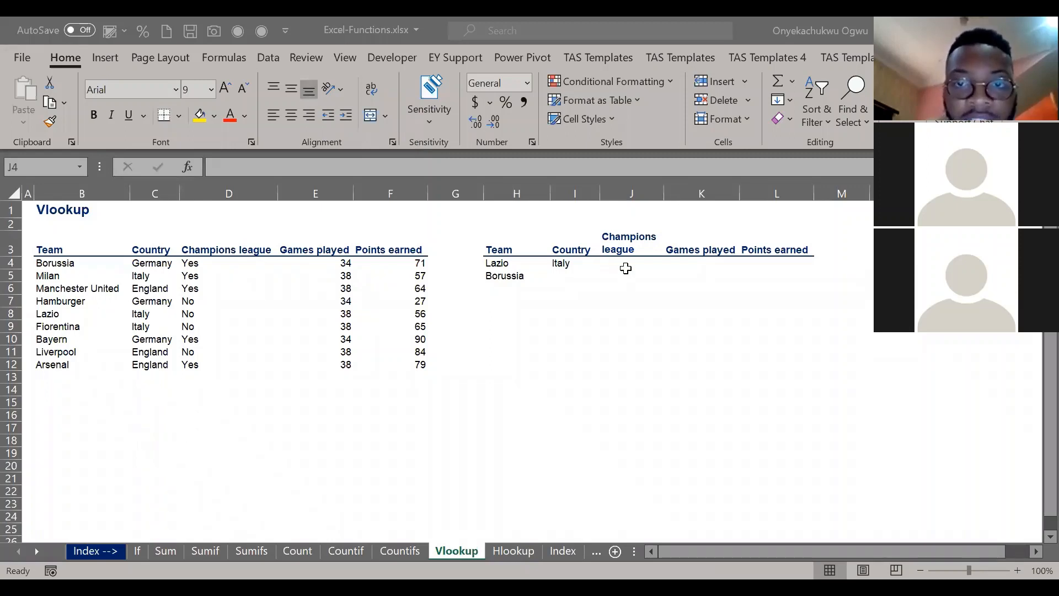
click(374, 174)
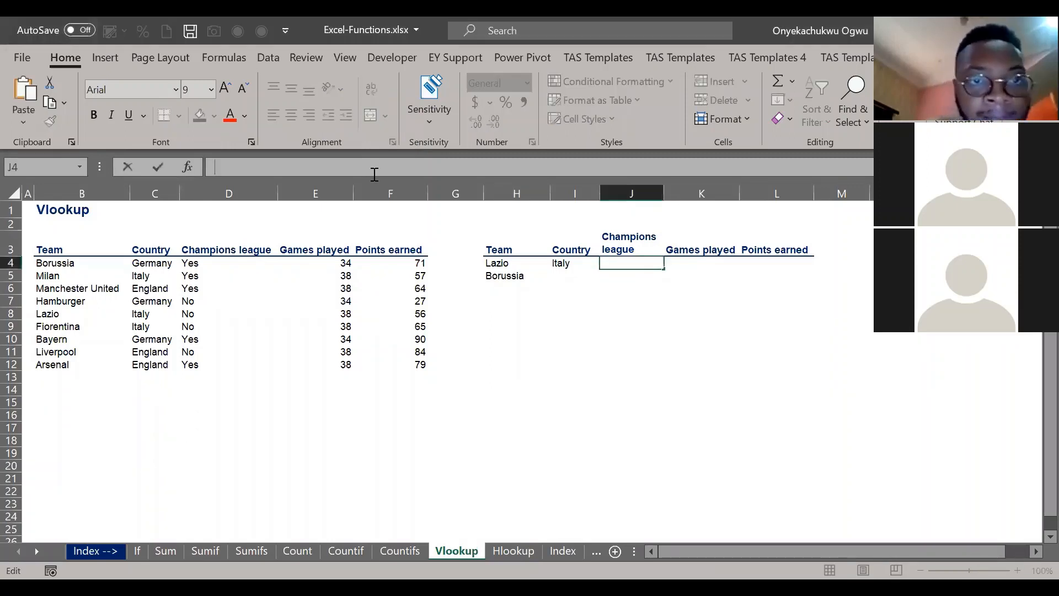
text(=Vlookup(J4,B3:F12,3,FALSE))
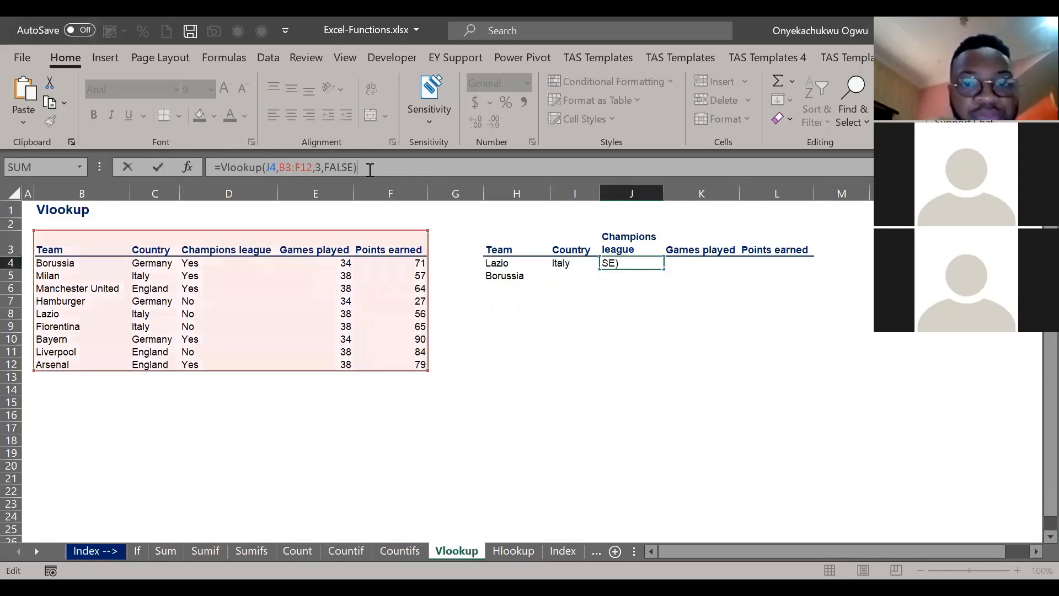
key(Return)
Step: Open the J4 formula to inspect its references, and save the workbook
click(370, 170)
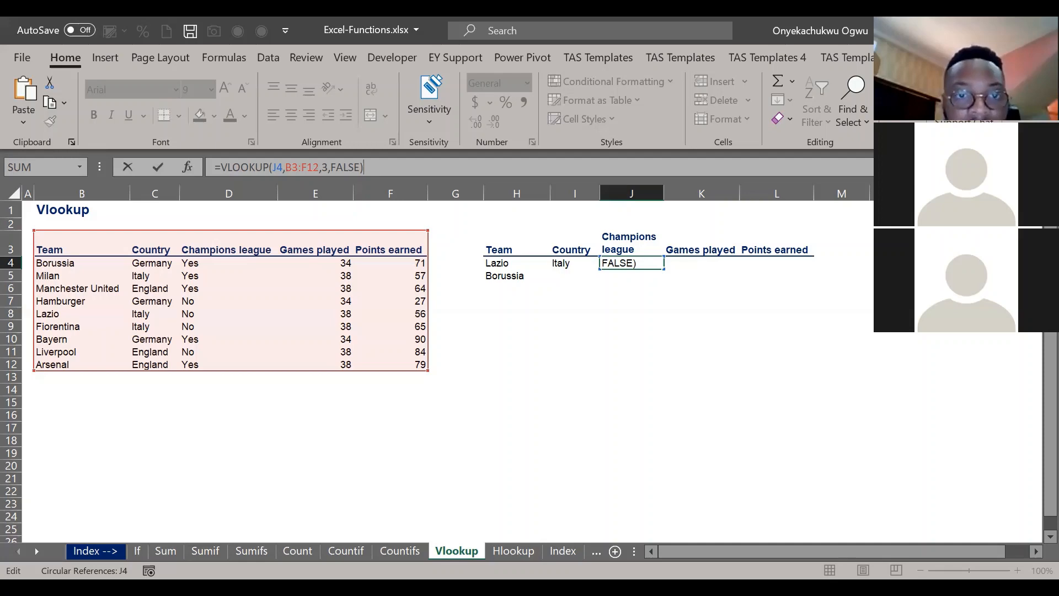
key(alt+Tab)
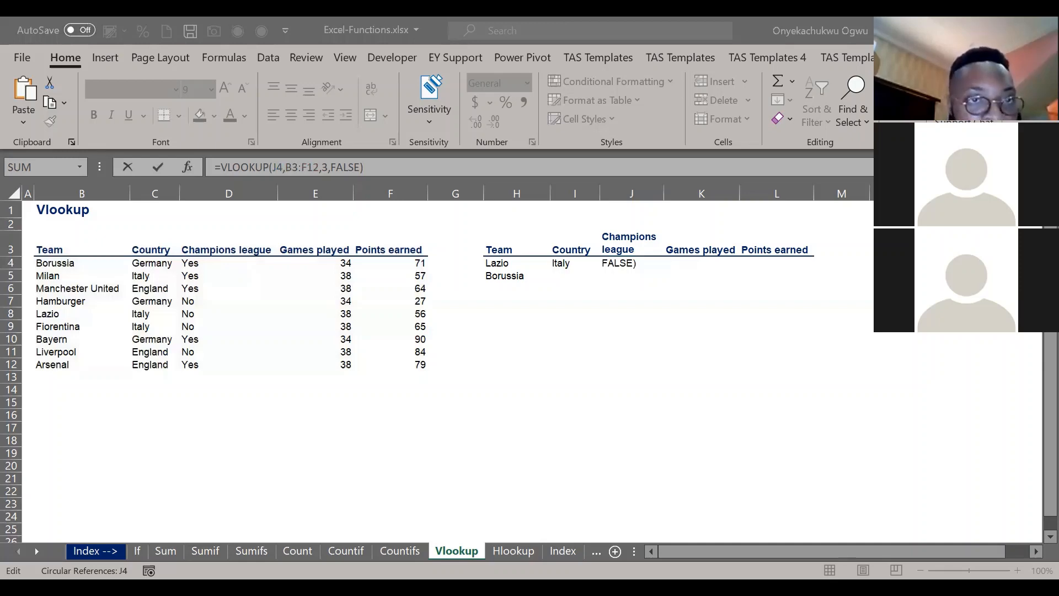
key(ctrl+s)
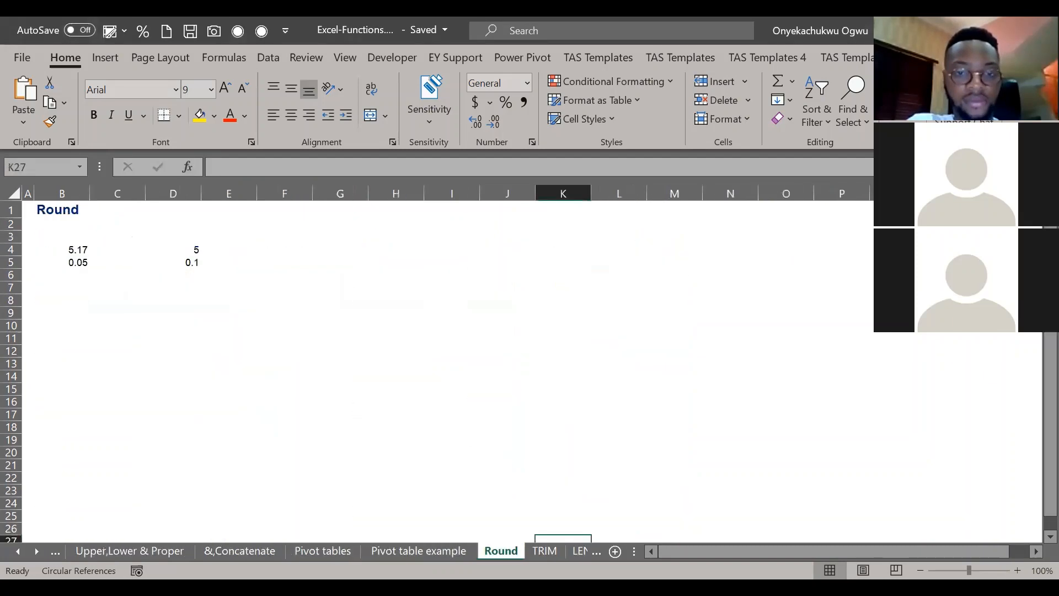
Step: Bring up the Pivot tables sheet and check how far the data extends down the Type column
key(ctrl+Page_Up)
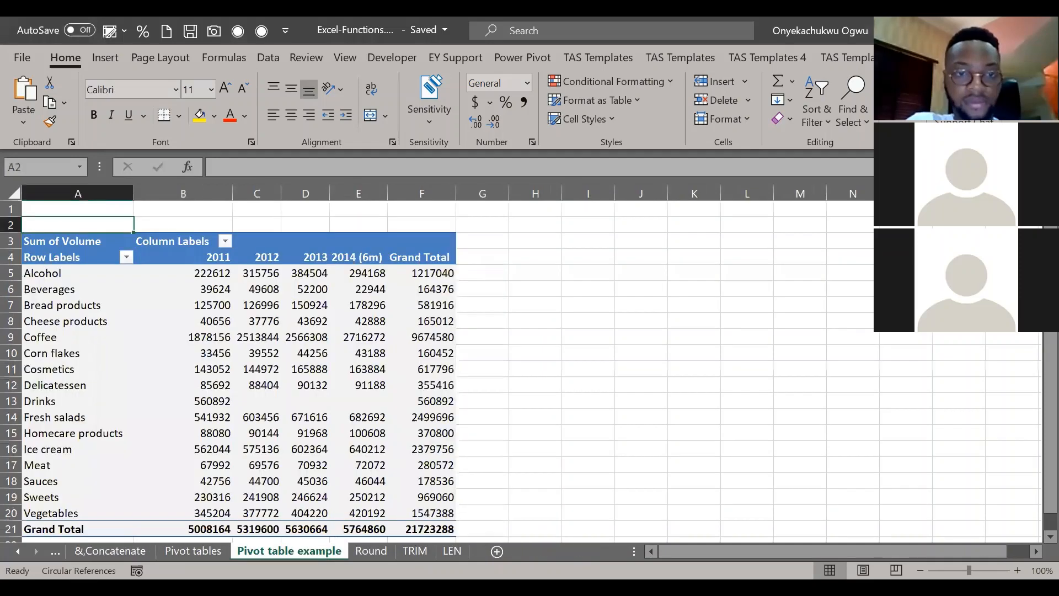
key(ctrl+Page_Up)
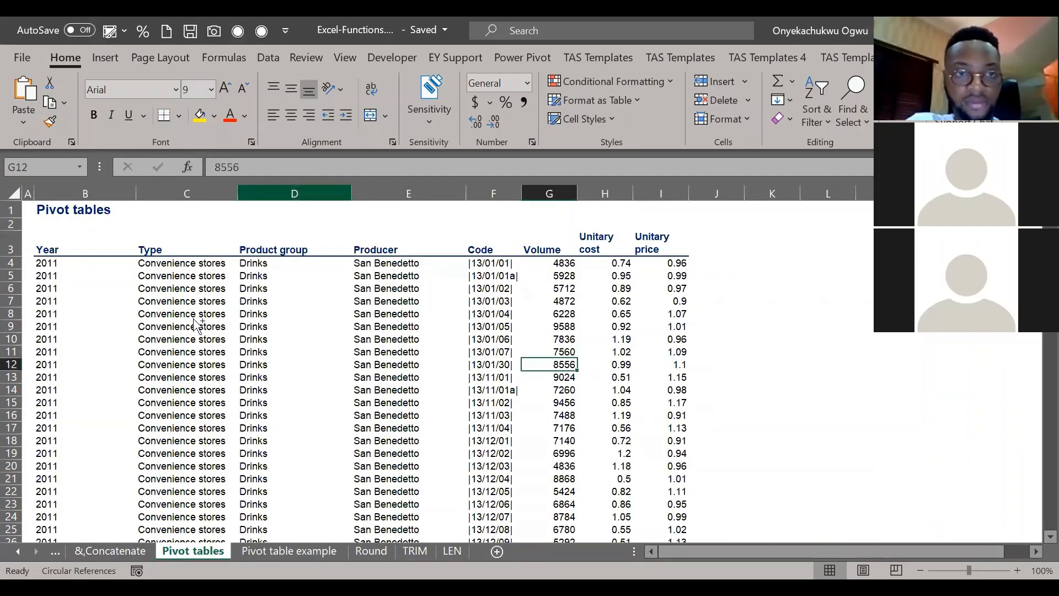
click(192, 314)
key(ctrl+Down)
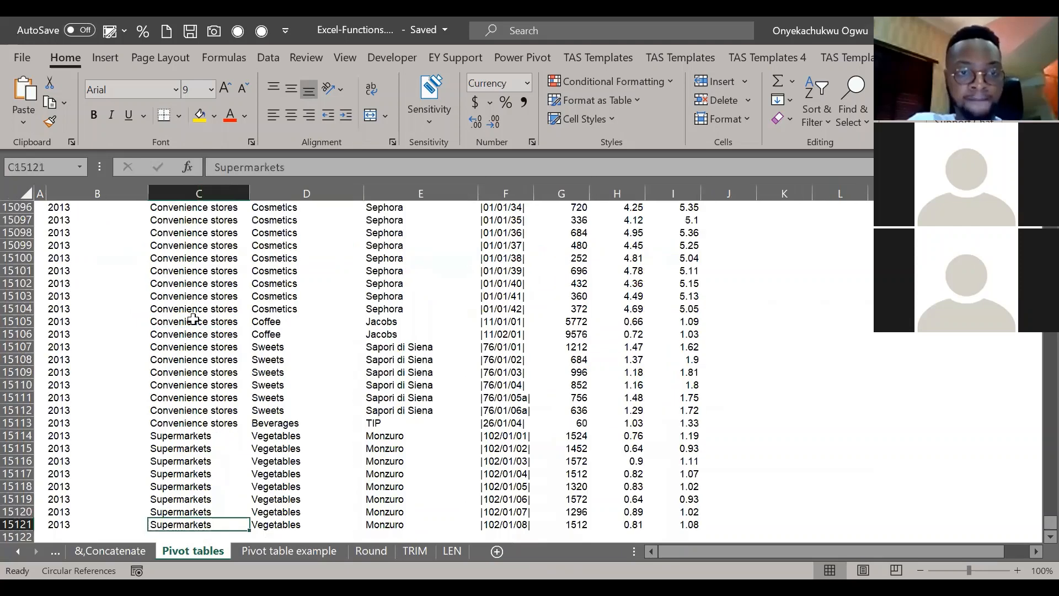
key(ctrl+Up)
key(Up)
key(Up)
key(Down)
key(Down)
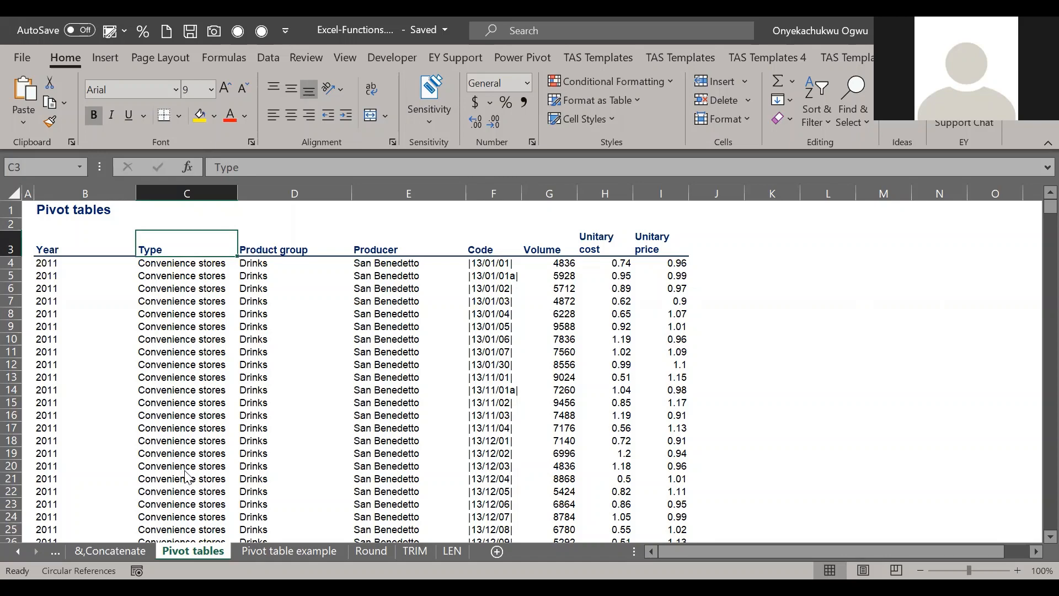
Step: Go through the header row of the pivot source data from Year across to Unitary cost
key(Down)
key(Down)
key(Right)
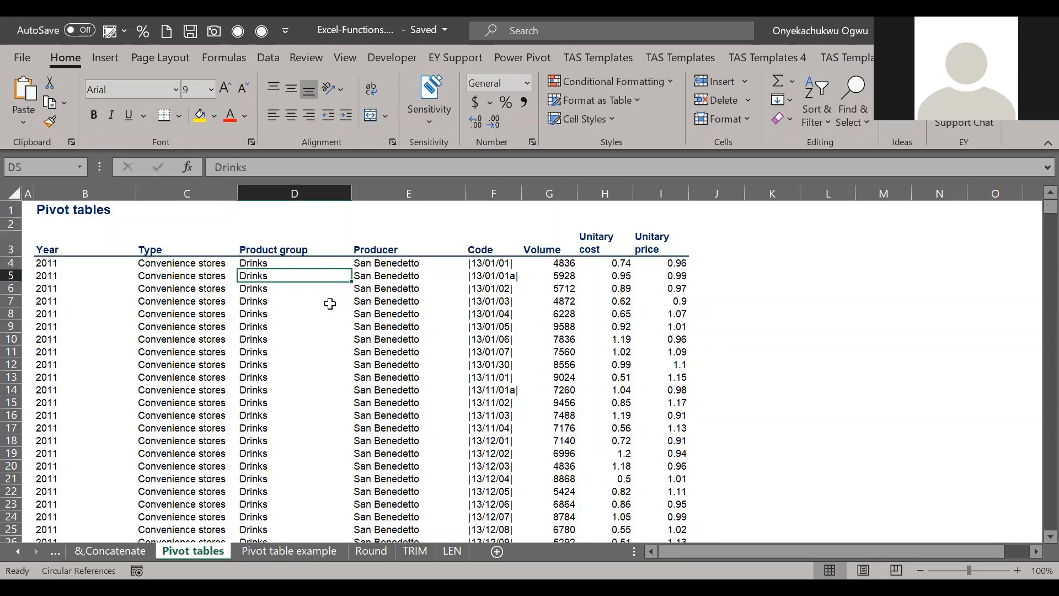
key(Up)
key(Left)
key(Left)
key(Up)
key(Left)
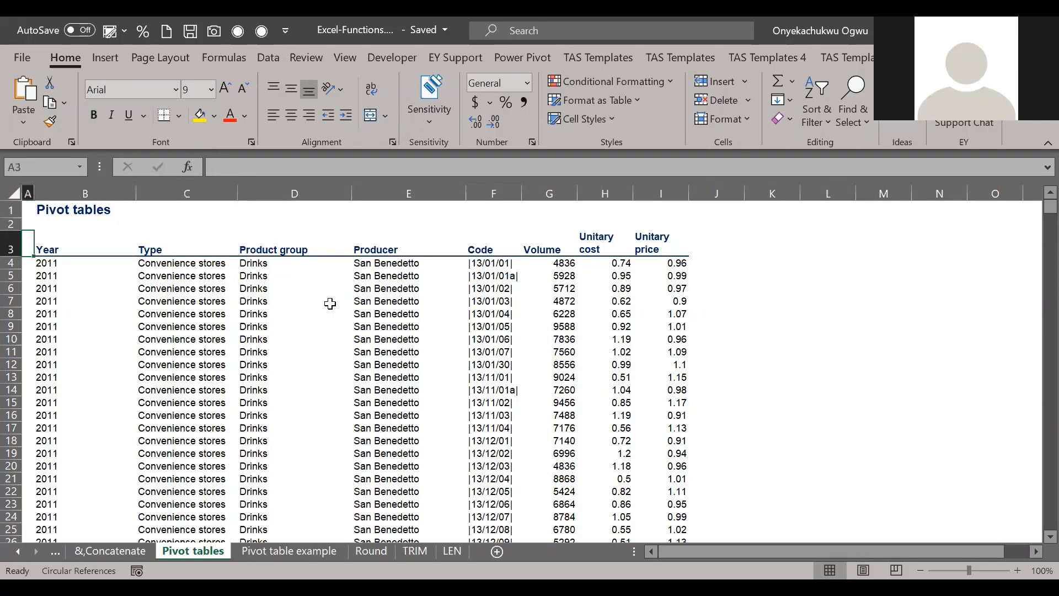
key(Right)
key(Right)
key(Right)
key(Right)
key(Right)
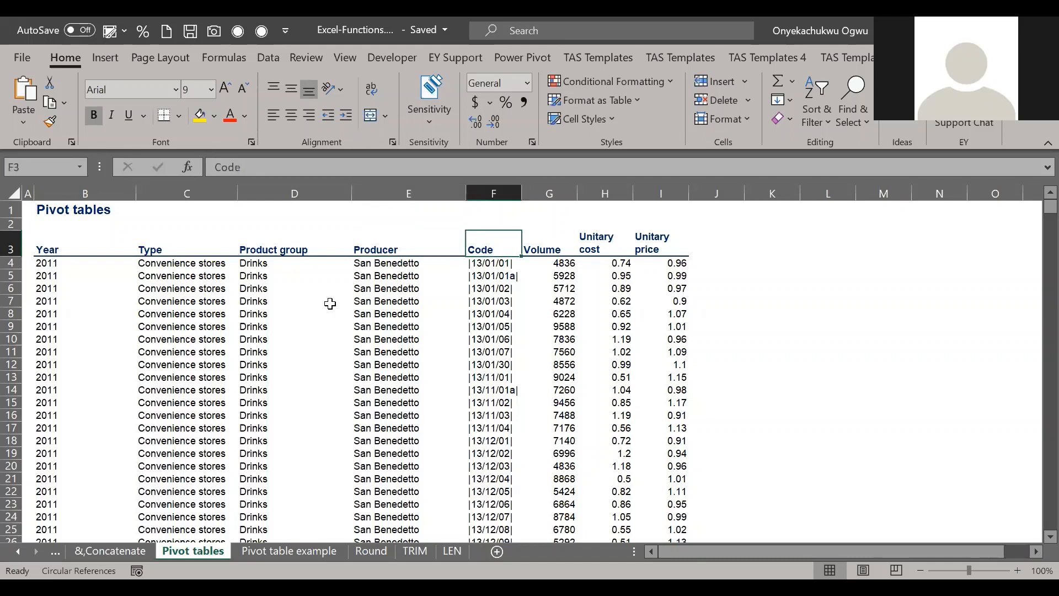
key(Right)
key(Right)
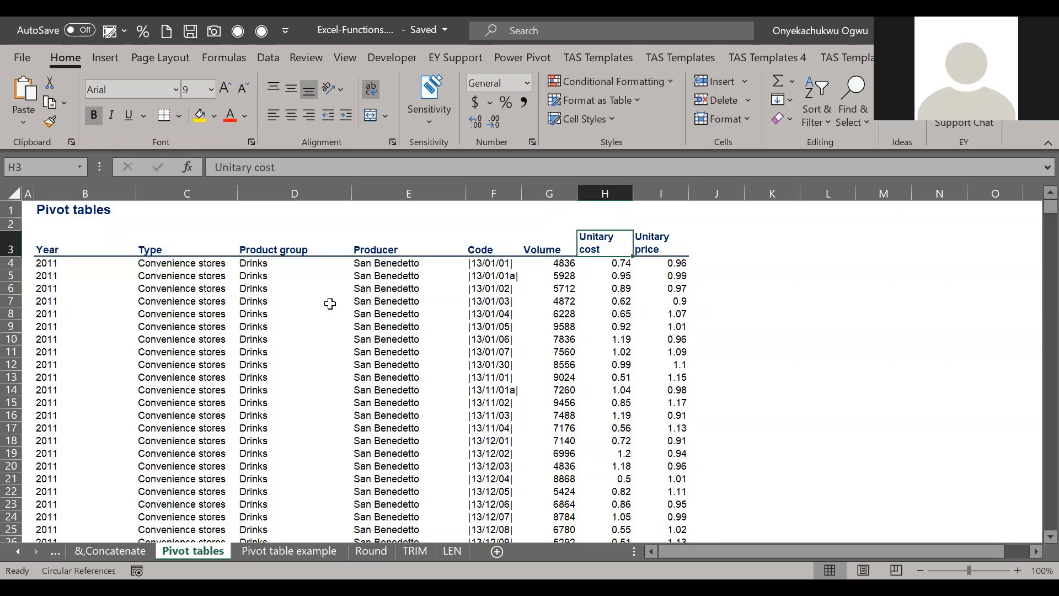
Step: Leaf back through the function sheets to the Hlookup sheet and select the first team, H4, in its lookup table
key(ctrl+Page_Up)
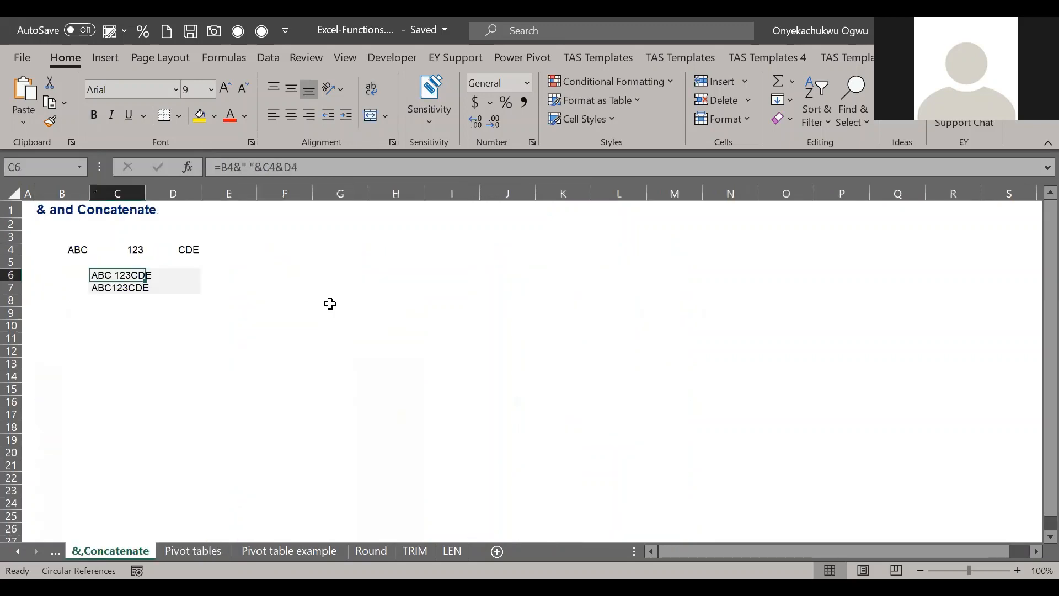
key(ctrl+Page_Up)
key(ctrl+Page_Up)
key(ctrl+Page_Up)
key(ctrl+Page_Up)
key(ctrl+Page_Up)
key(ctrl+Page_Up)
key(ctrl+Page_Up)
key(ctrl+Page_Up)
key(ctrl+Page_Up)
key(ctrl+Page_Up)
key(ctrl+Page_Up)
key(ctrl+Page_Up)
key(ctrl+Page_Up)
key(ctrl+Page_Up)
key(ctrl+Page_Up)
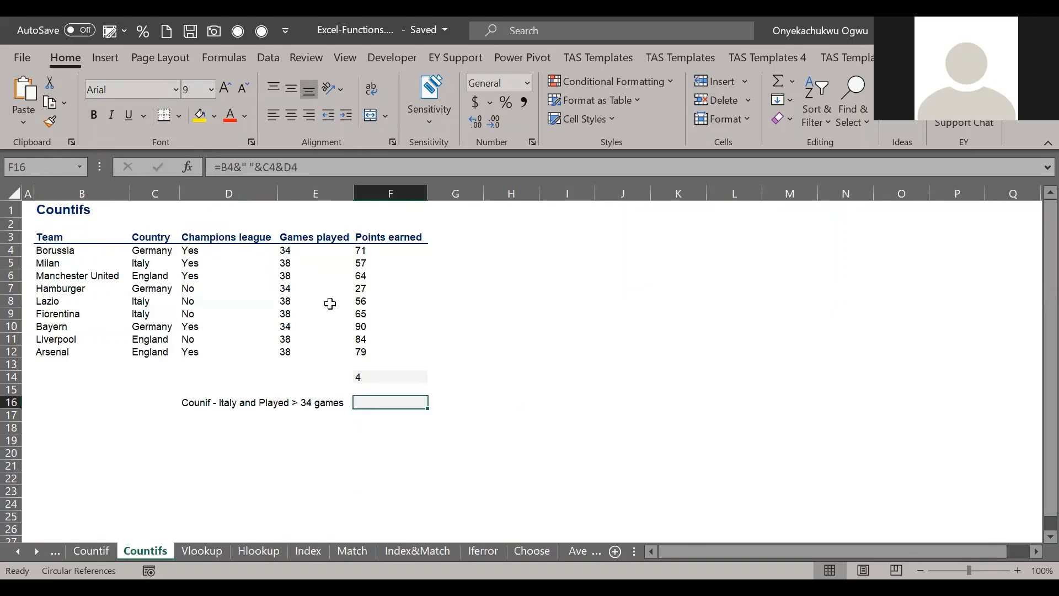
key(ctrl+Page_Up)
key(ctrl+Page_Up)
key(ctrl+Page_Down)
key(ctrl+Page_Down)
key(ctrl+Page_Down)
key(ctrl+Page_Down)
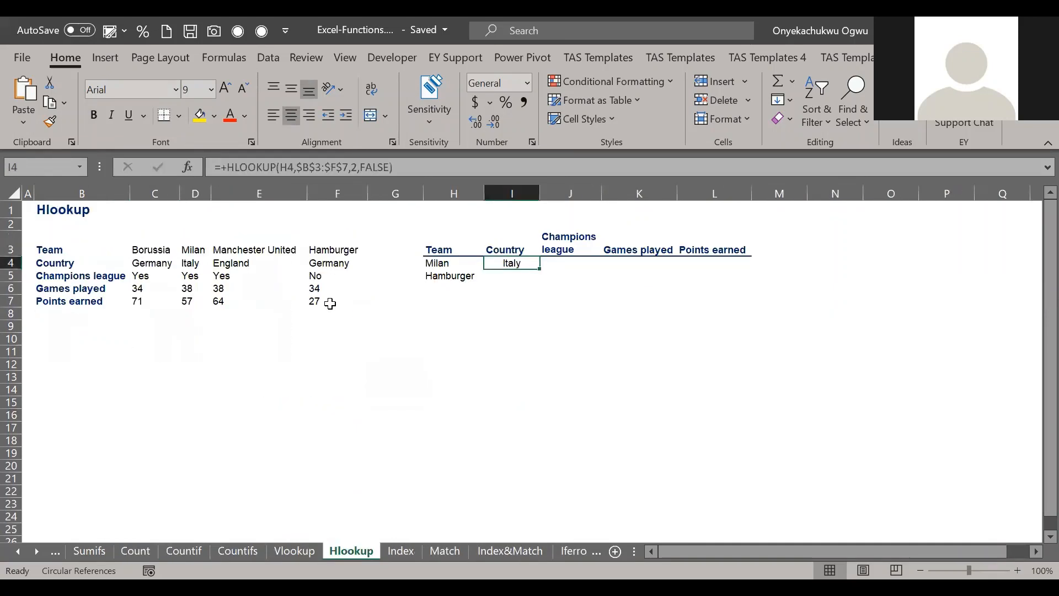
key(Left)
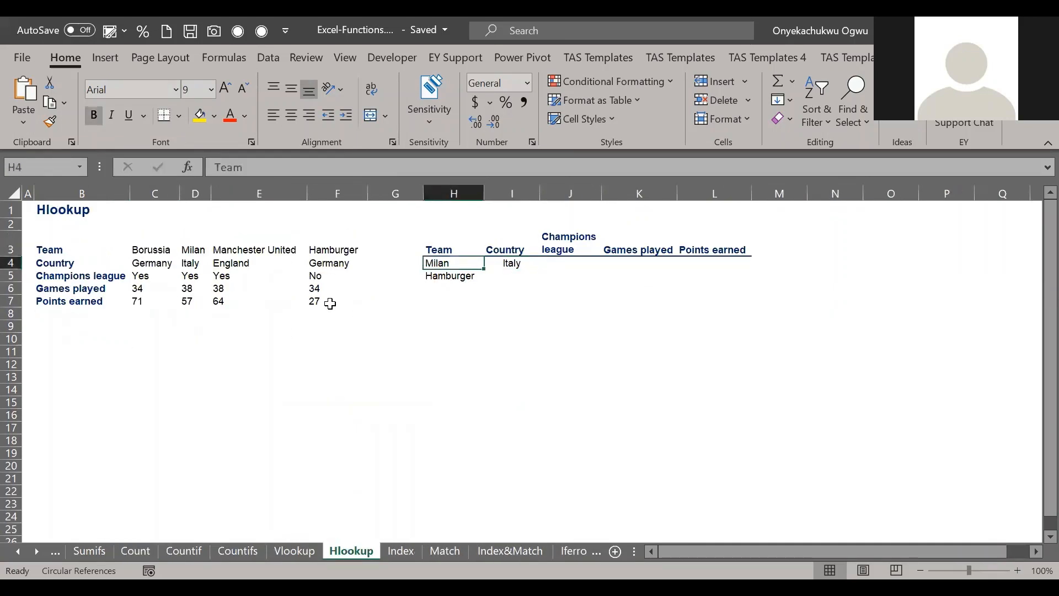
Step: Select Milan's Country result in I4 and review its HLOOKUP formula
key(Down)
key(Right)
key(Up)
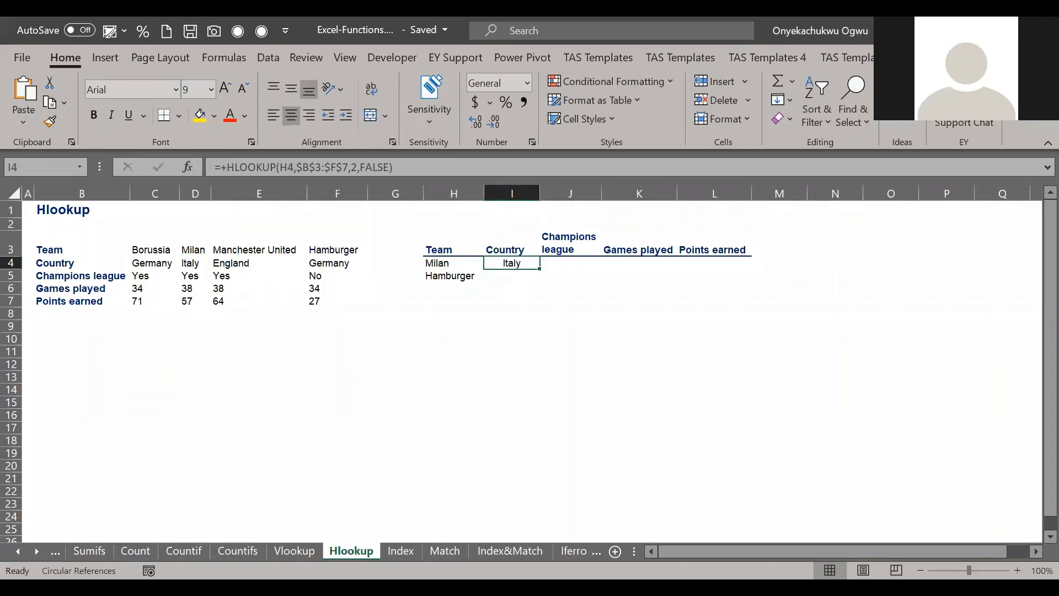
Step: Return to the Vlookup sheet and open Lazio's Champions league formula in J4 to inspect its references
key(alt+Tab)
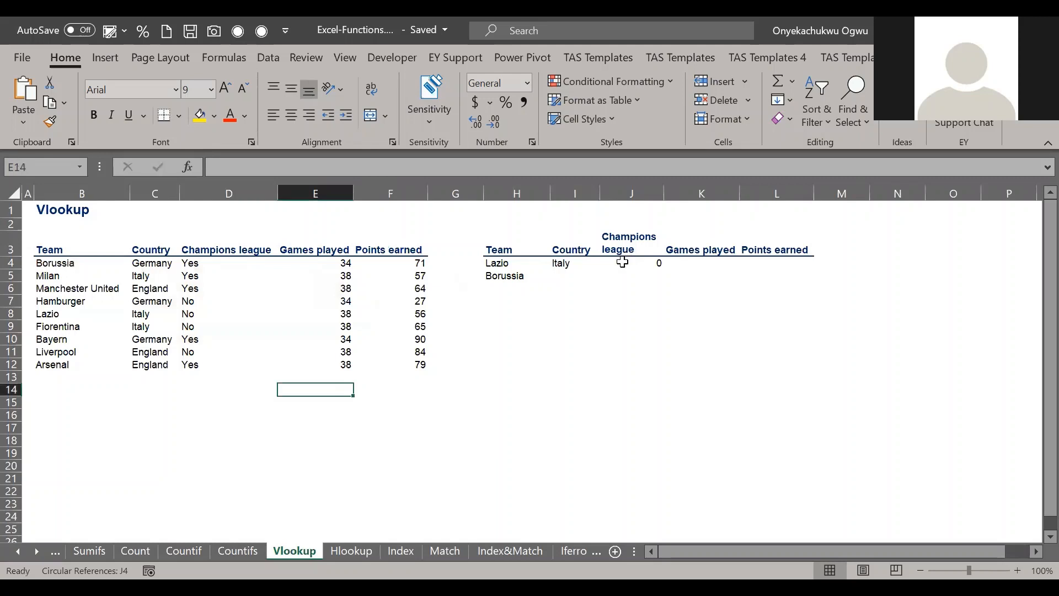
click(620, 255)
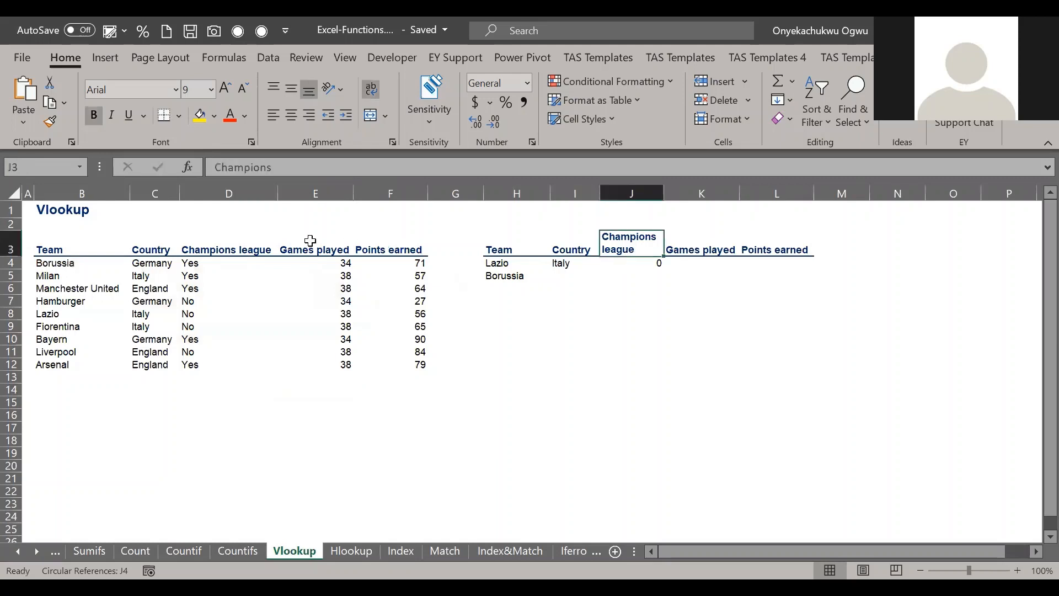
key(Down)
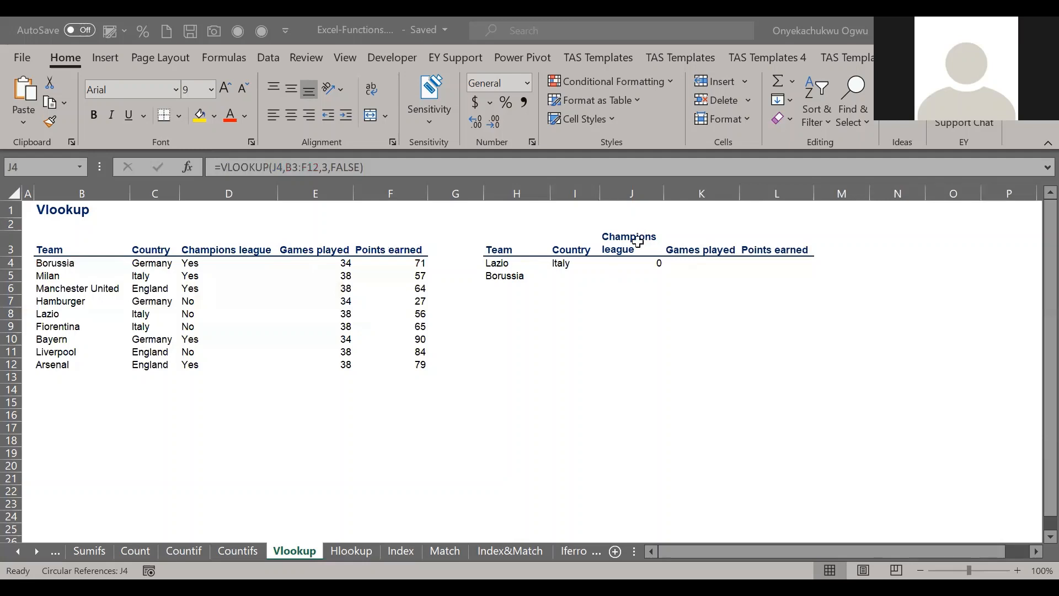
click(361, 190)
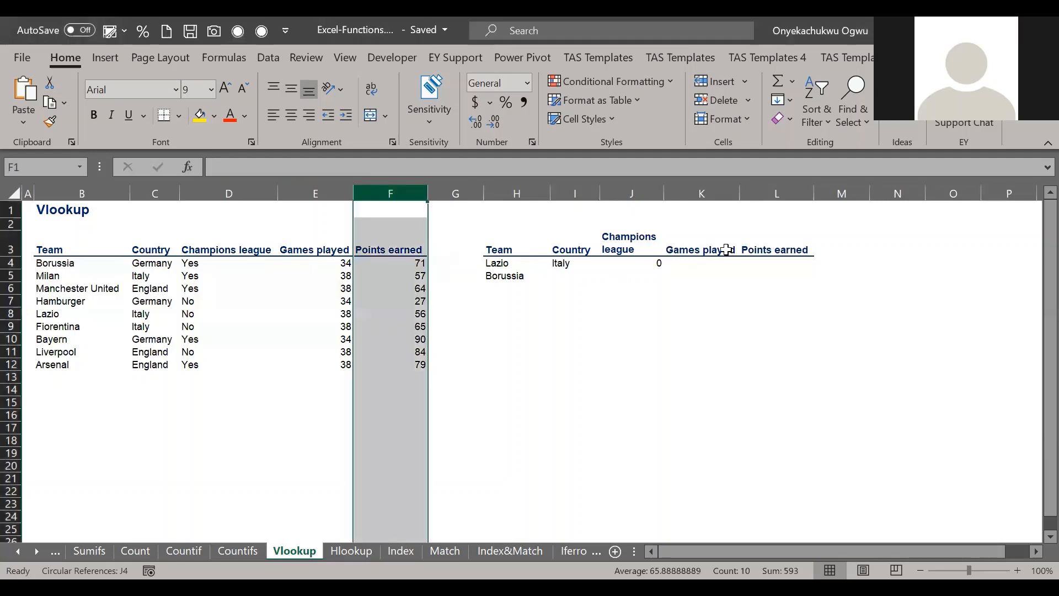
click(616, 261)
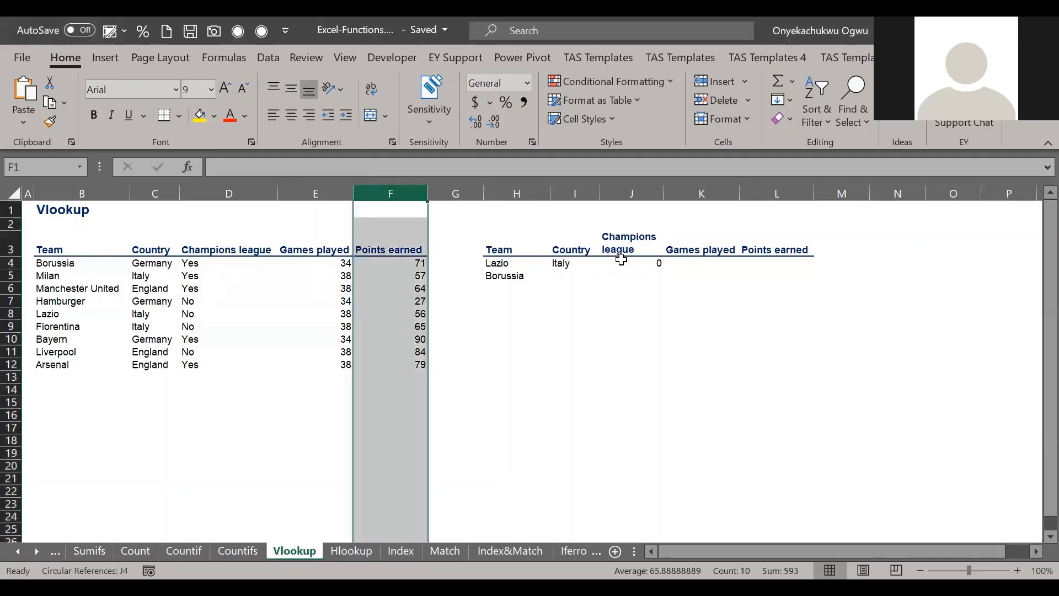
click(390, 167)
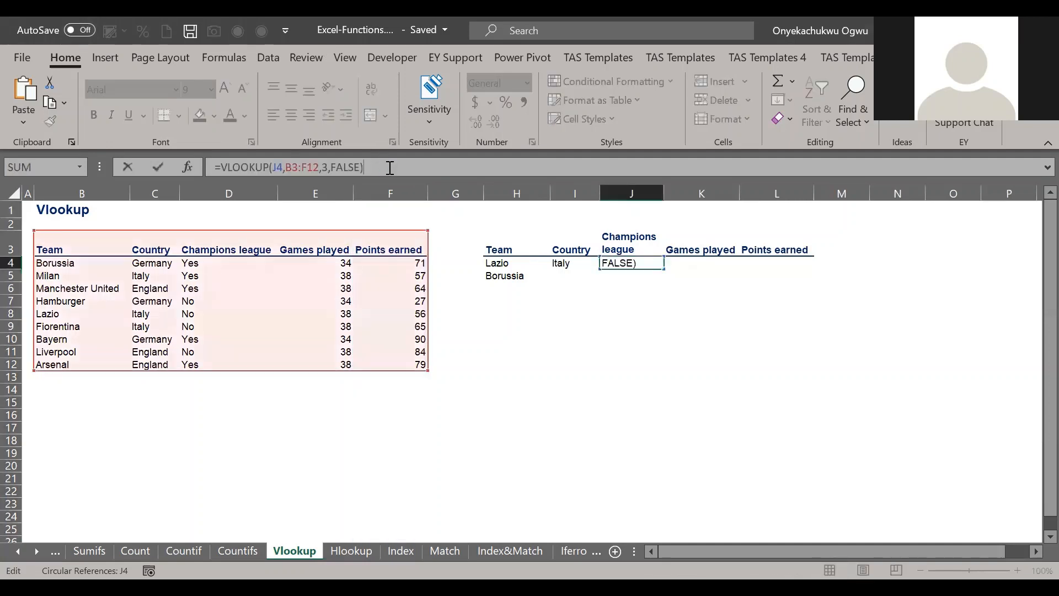
Step: Undo the last change to the Champions league formula in J4 and check which cells it references
key(Escape)
key(ctrl+z)
click(390, 167)
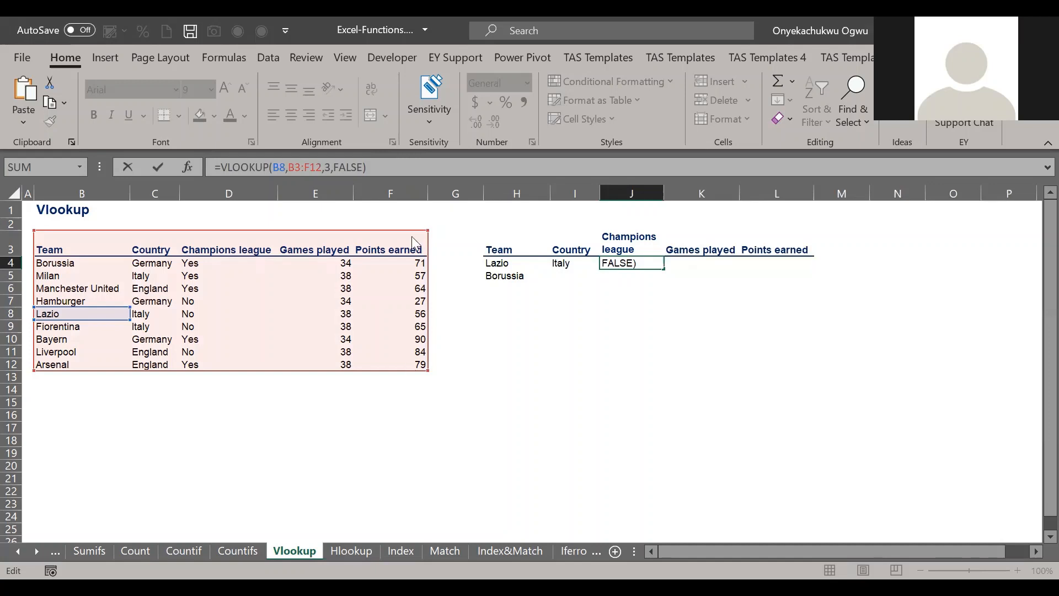
key(Return)
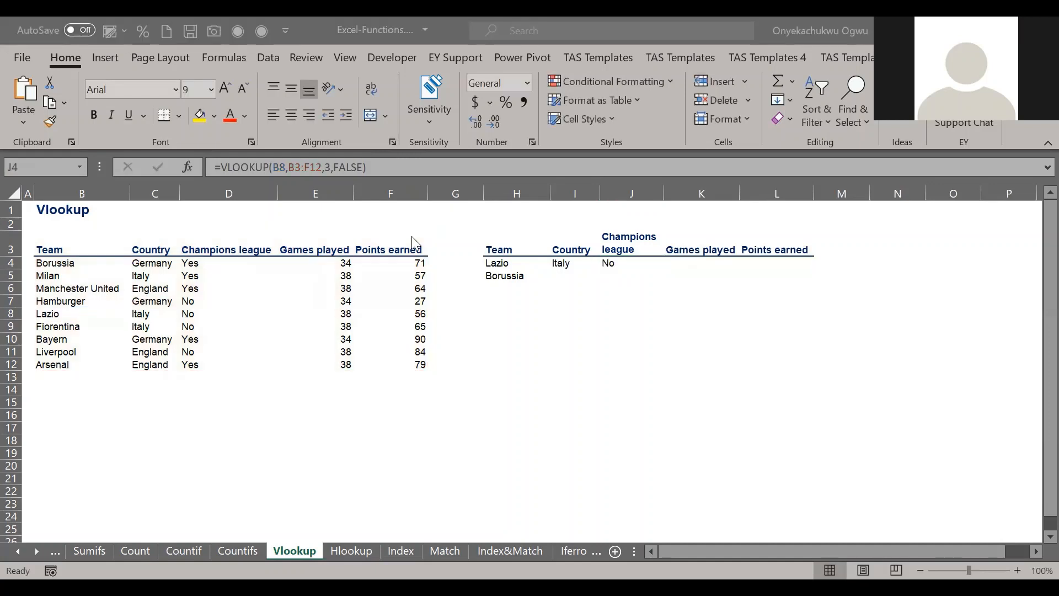
Step: Leaf forward through the function sheets to the Pivot table example, and return to the Pivot tables source data
click(420, 296)
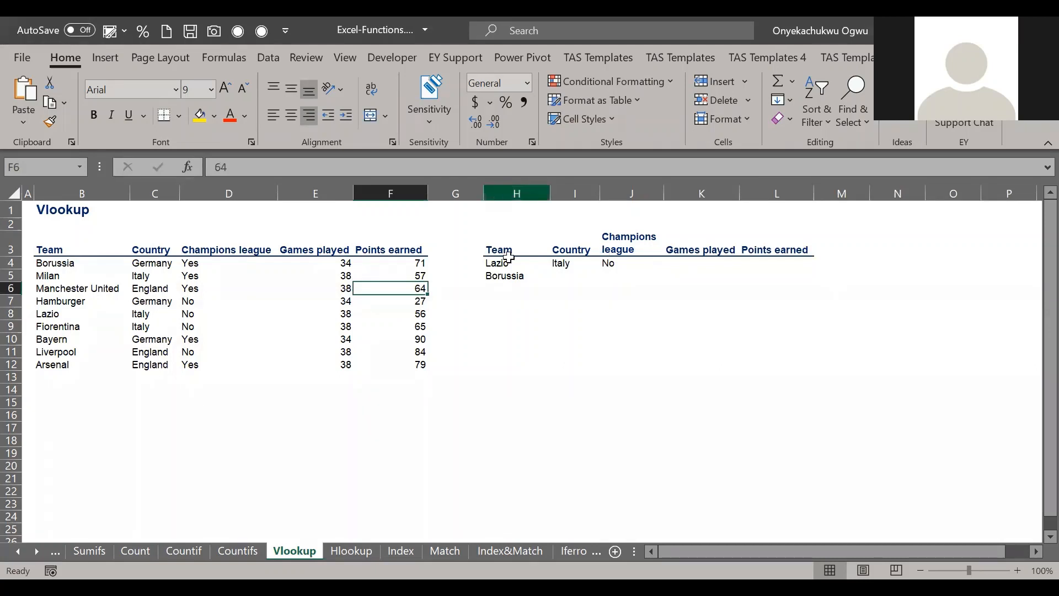
click(523, 288)
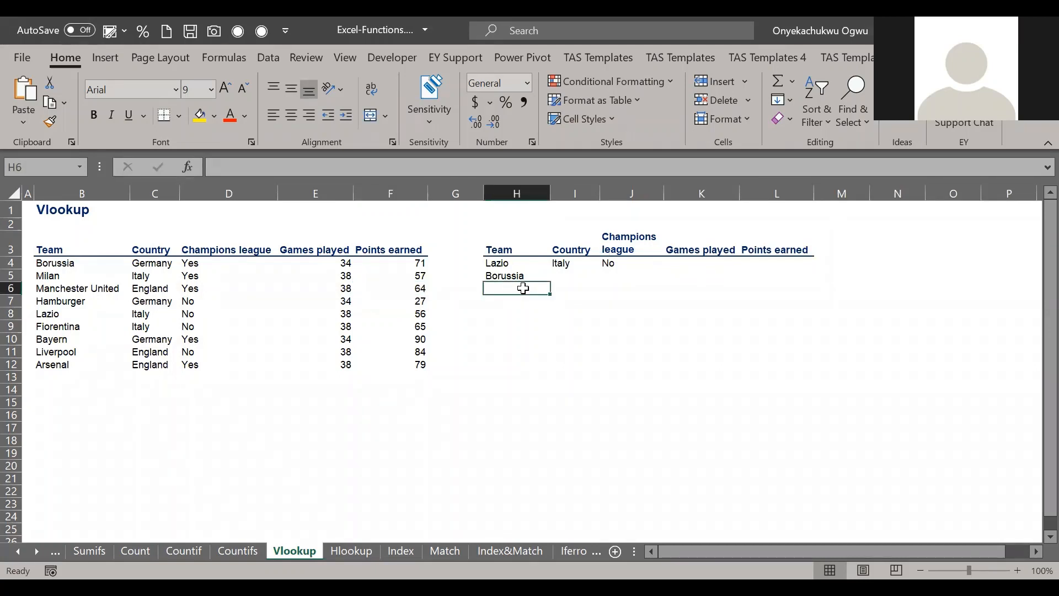
key(ctrl+Page_Down)
key(ctrl+Page_Down)
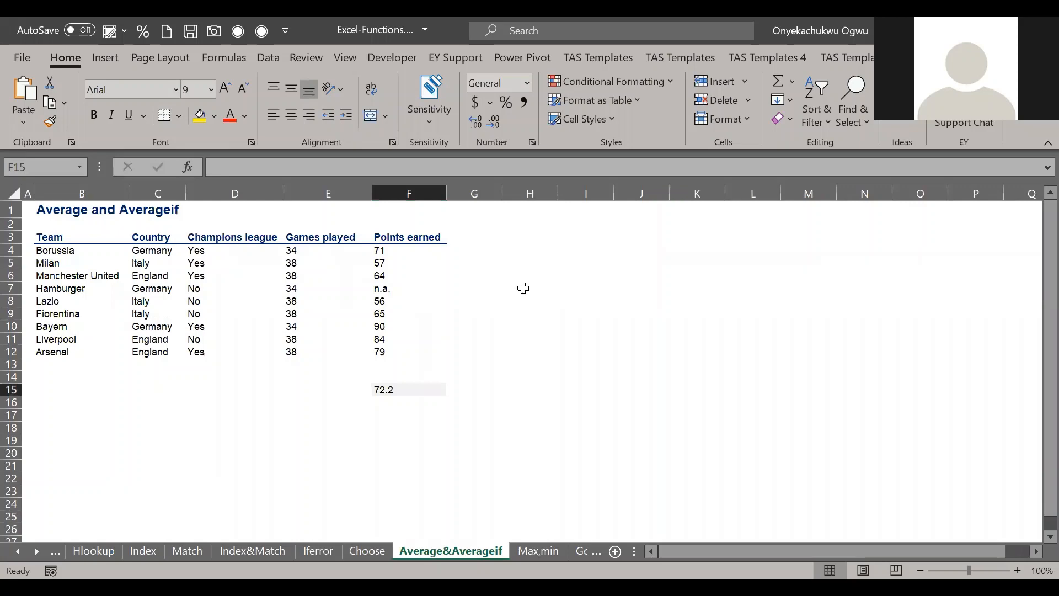
key(ctrl+Page_Down)
key(ctrl+Page_Down)
key(ctrl+Page_Down)
key(ctrl+Page_Down)
key(ctrl+Page_Down)
key(ctrl+Page_Down)
key(ctrl+Page_Down)
key(ctrl+Page_Down)
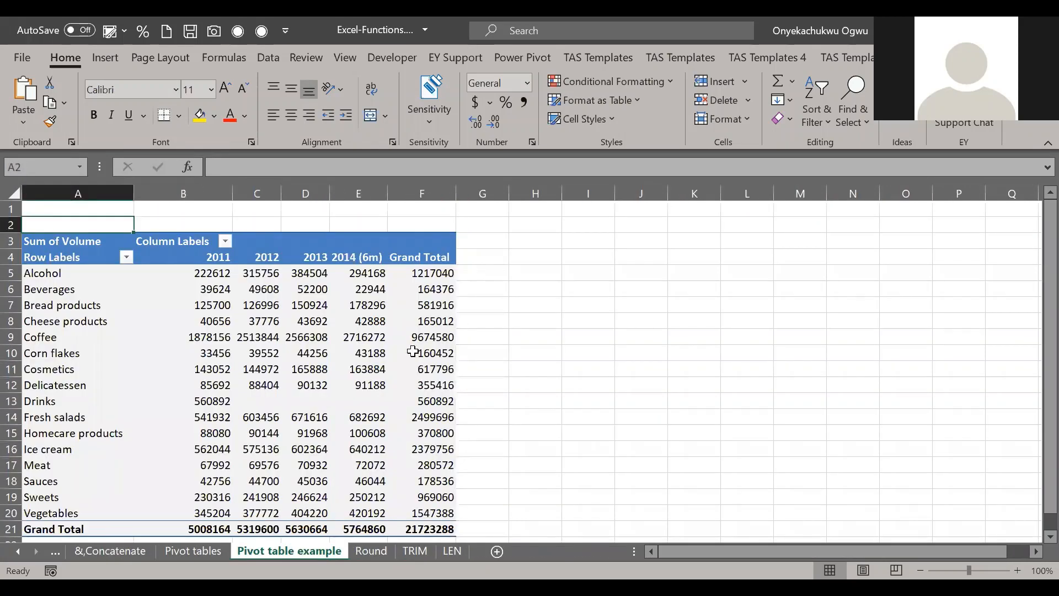
key(ctrl+Page_Up)
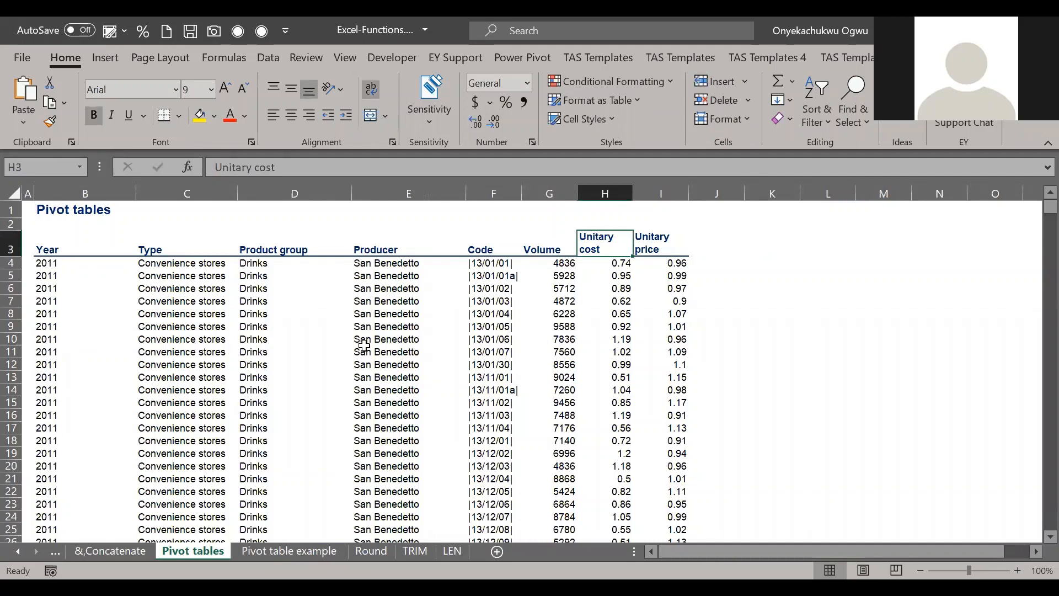
key(alt+Tab)
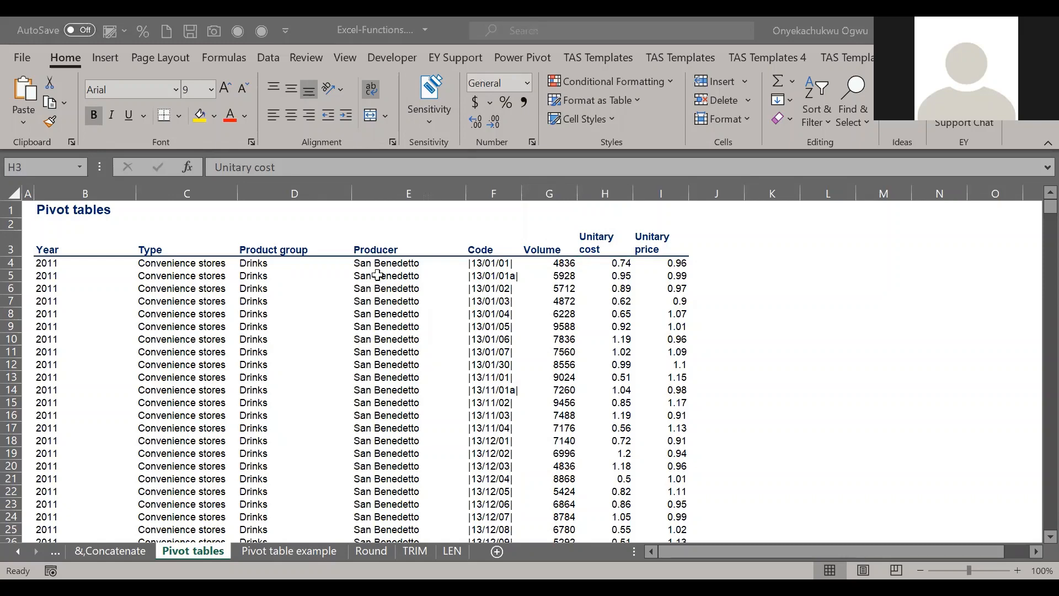
Step: Check how far the pivot source data extends down the Year column, from its header to the last record
click(308, 288)
key(ctrl+Down)
key(ctrl+Left)
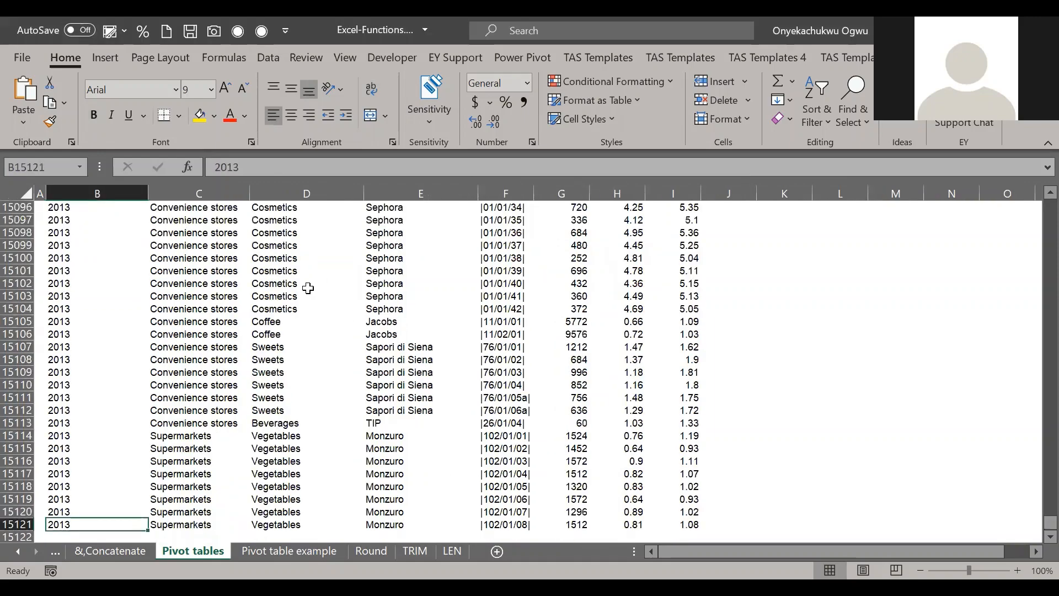
key(ctrl+Up)
key(ctrl+Up)
key(Down)
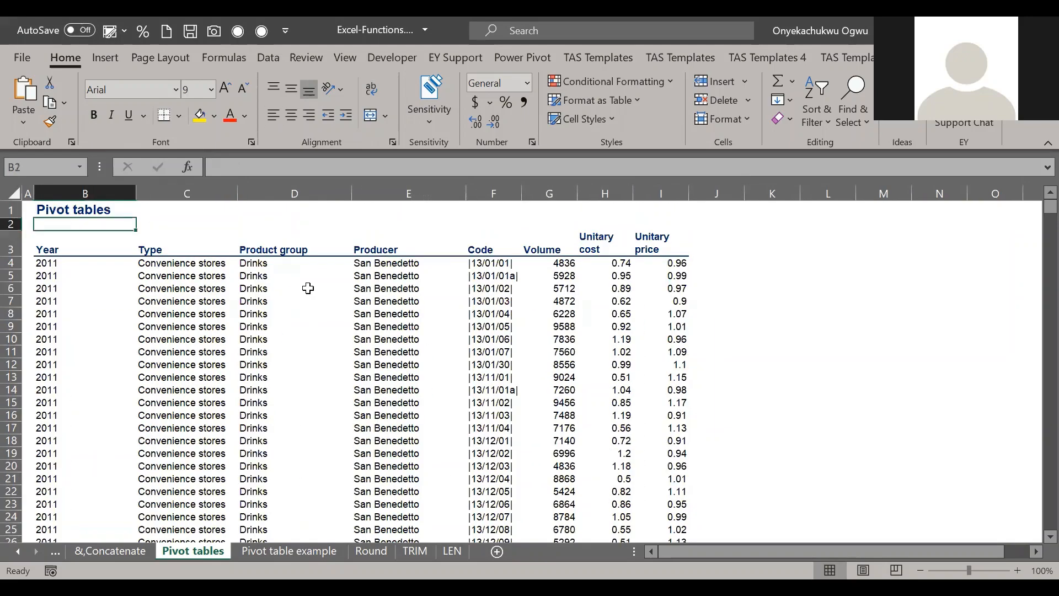
key(Down)
key(Down)
key(ctrl+Down)
key(Up)
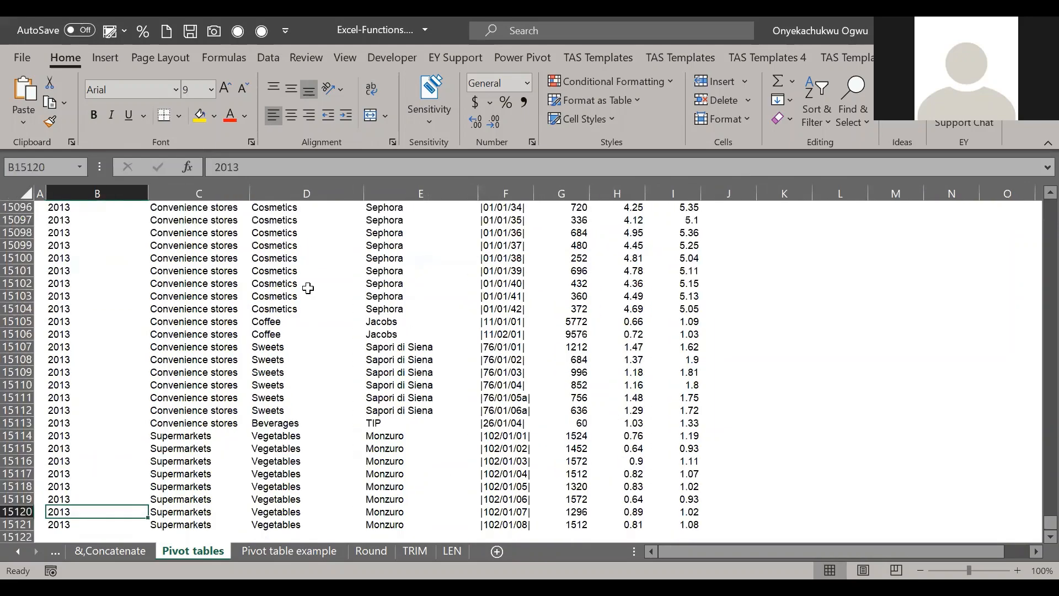
key(ctrl+Up)
key(ctrl+Up)
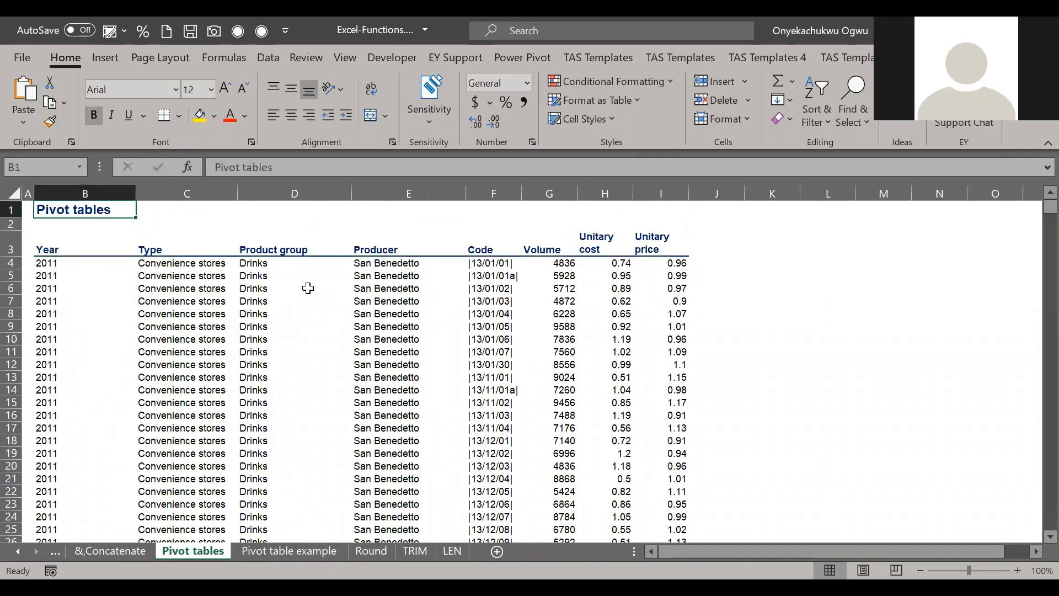
key(ctrl+Down)
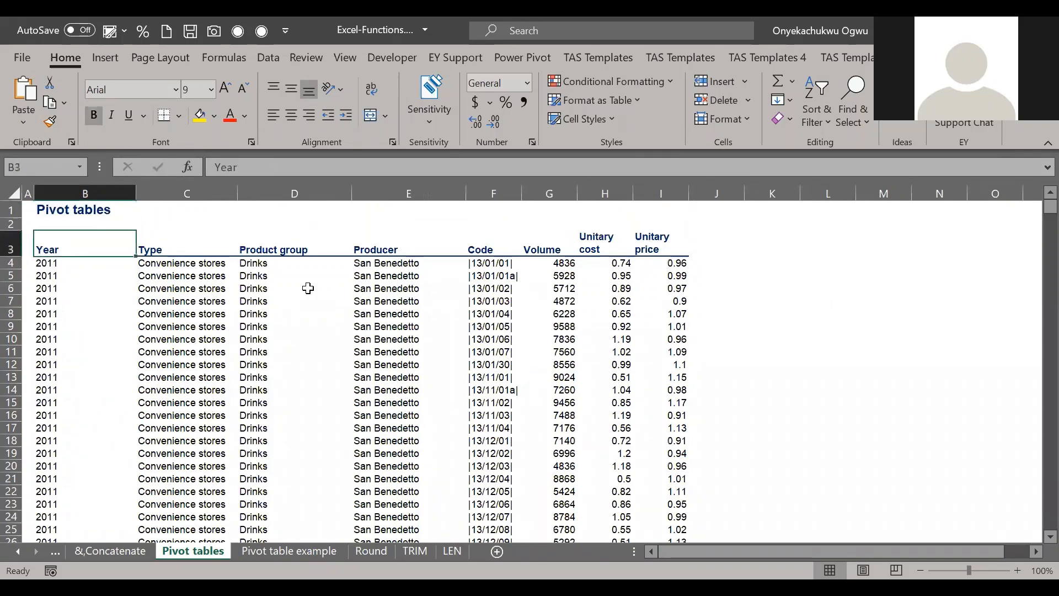
key(Down)
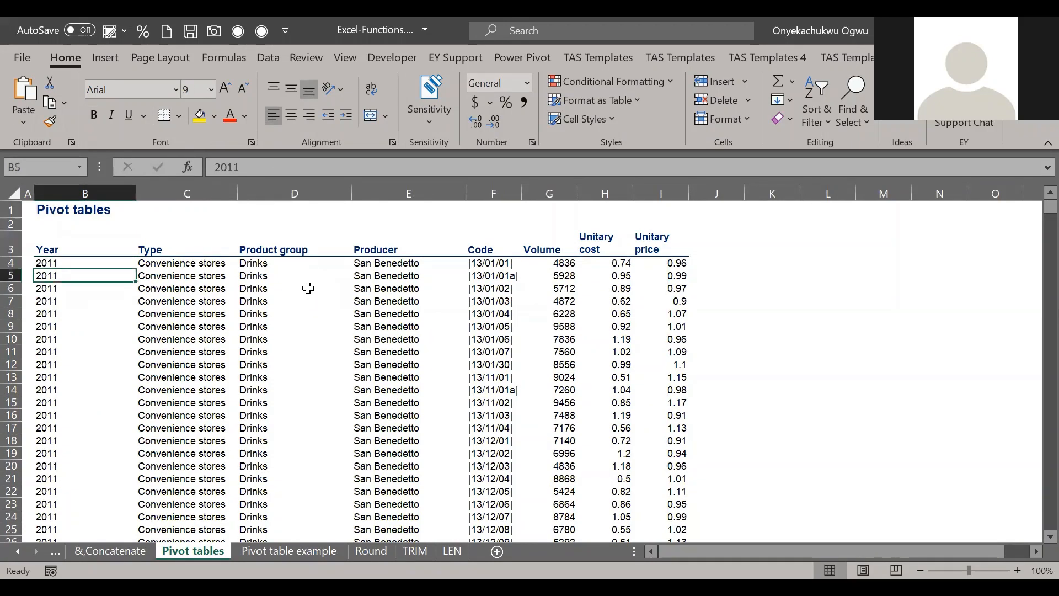
key(ctrl+Down)
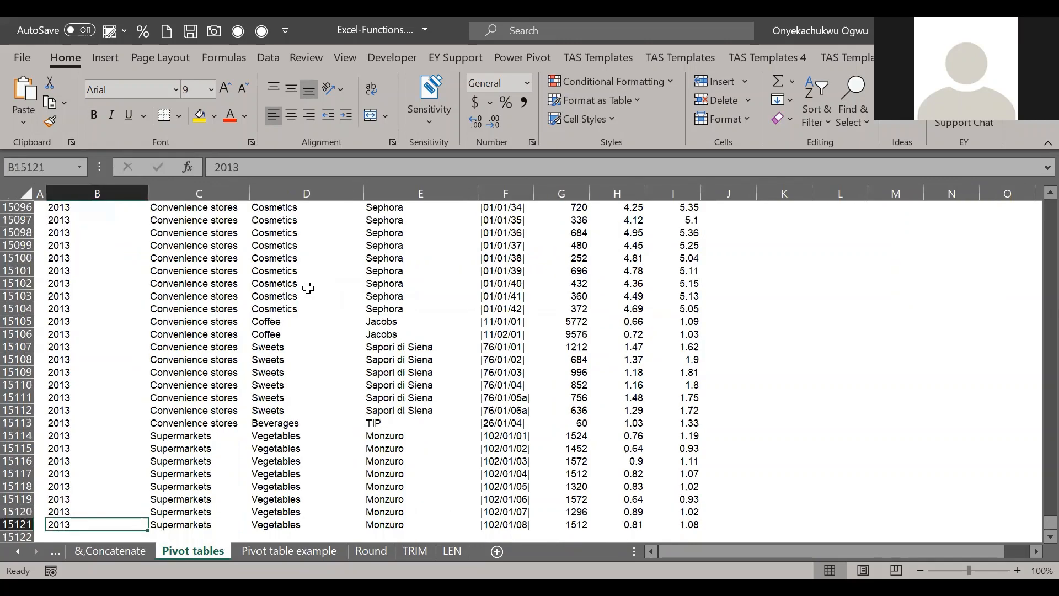
key(ctrl+Up)
Step: Look through the first records in the Type column of the pivot source data
key(Right)
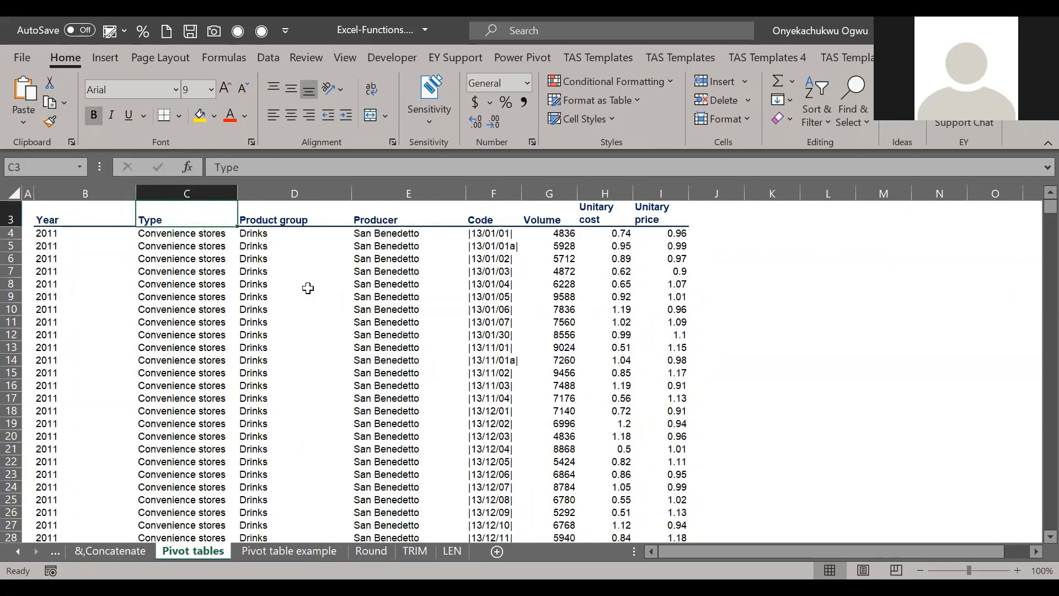
key(ctrl+Up)
key(Down)
key(Down)
key(Down)
key(Down)
key(Down)
key(Down)
key(Down)
key(Down)
key(Down)
key(Down)
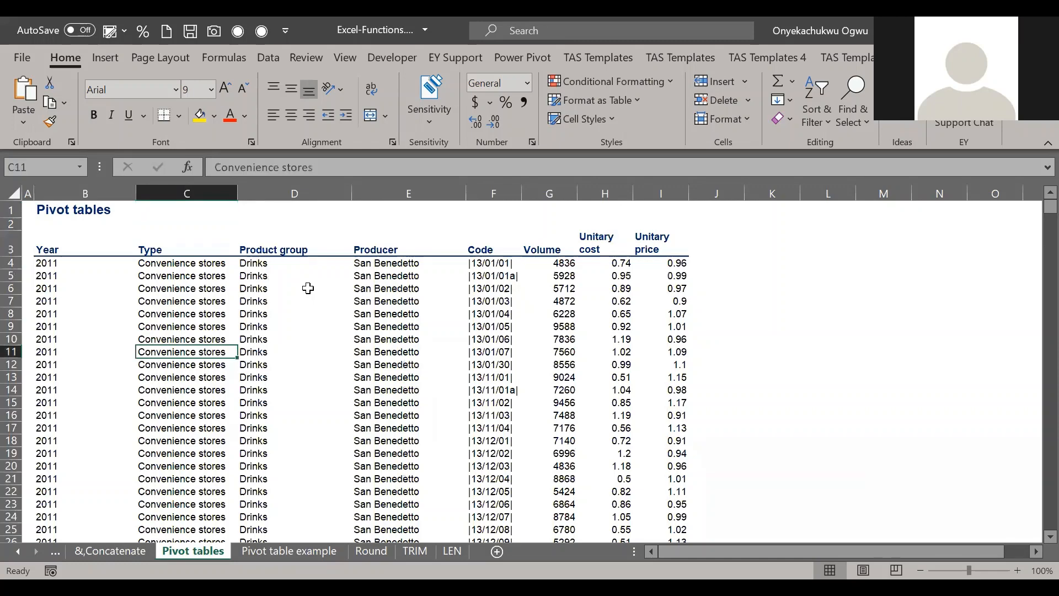
key(Up)
key(Up)
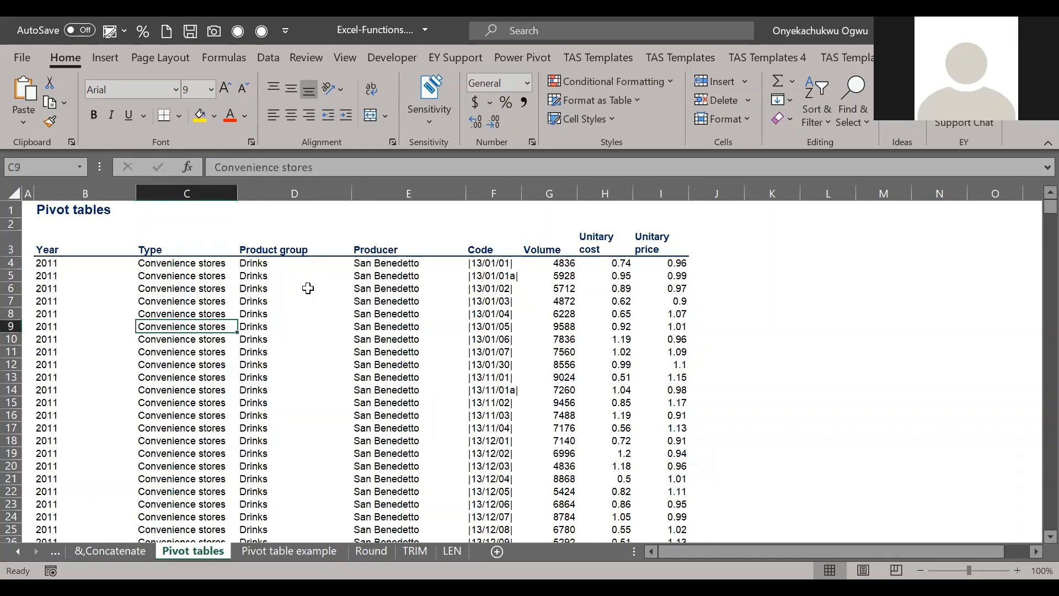
Step: Turn on filters for the pivot source data's header row and review the choices for Year and Product group
key(alt+a)
key(t)
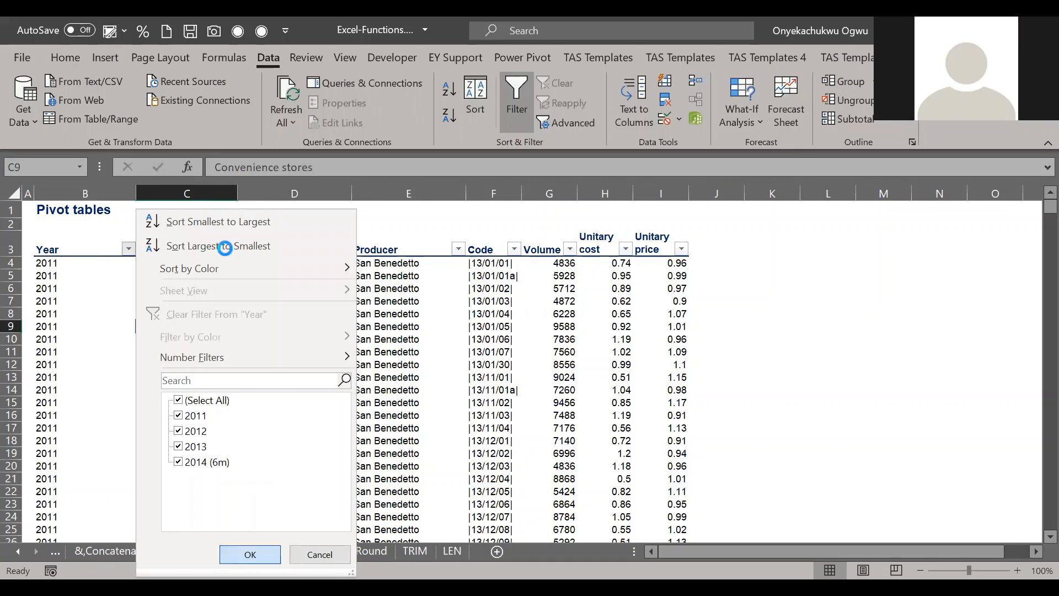
click(230, 249)
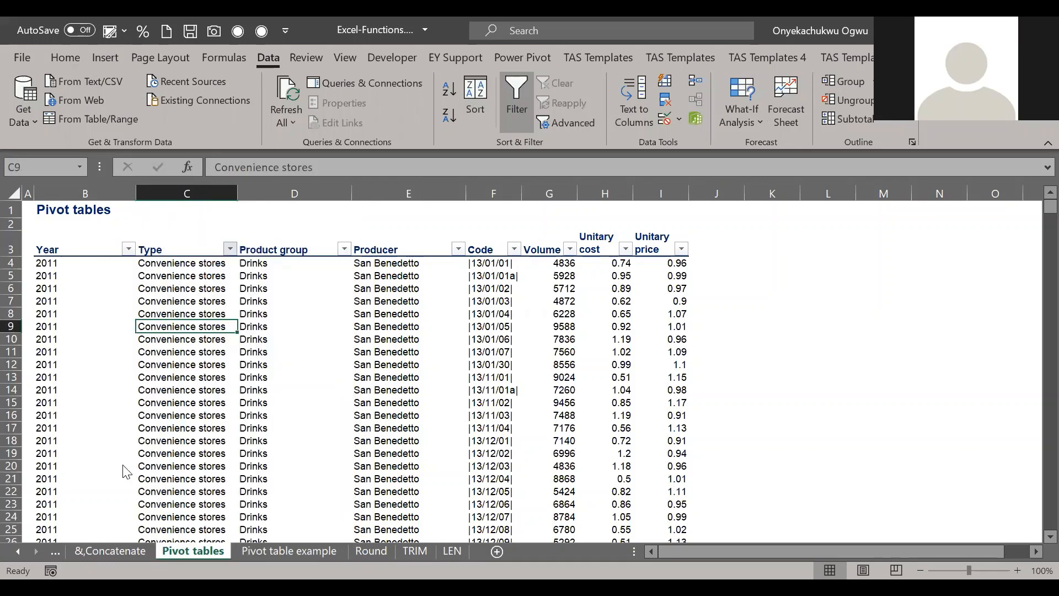
click(343, 250)
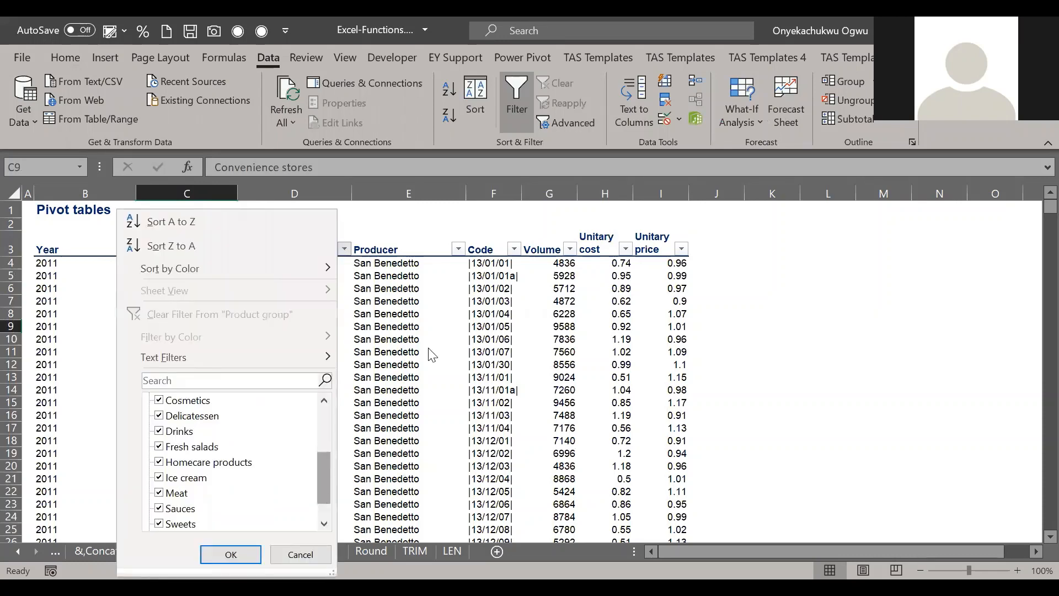
click(461, 247)
click(605, 241)
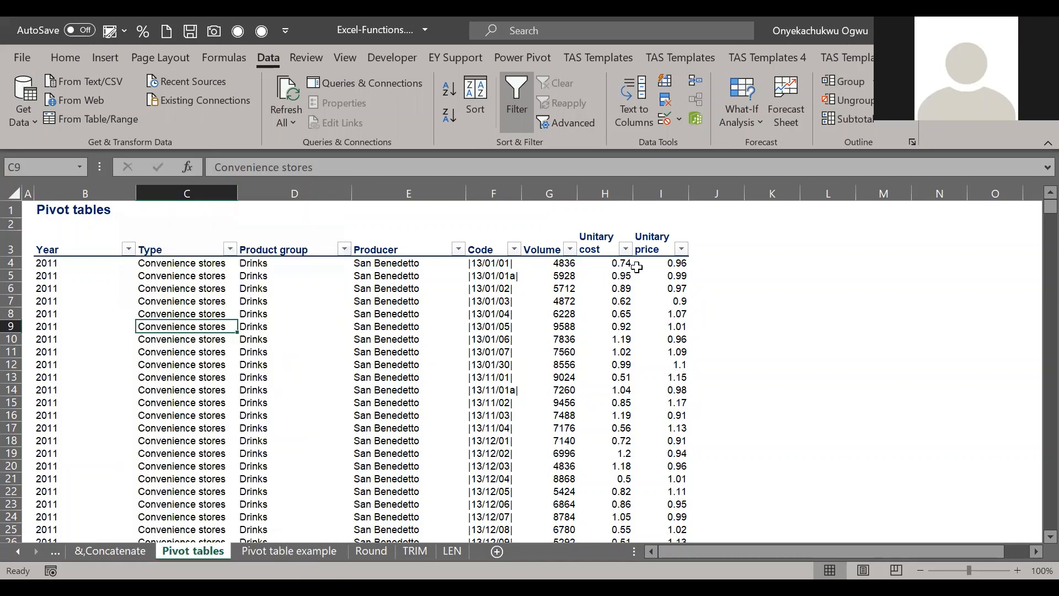
click(629, 351)
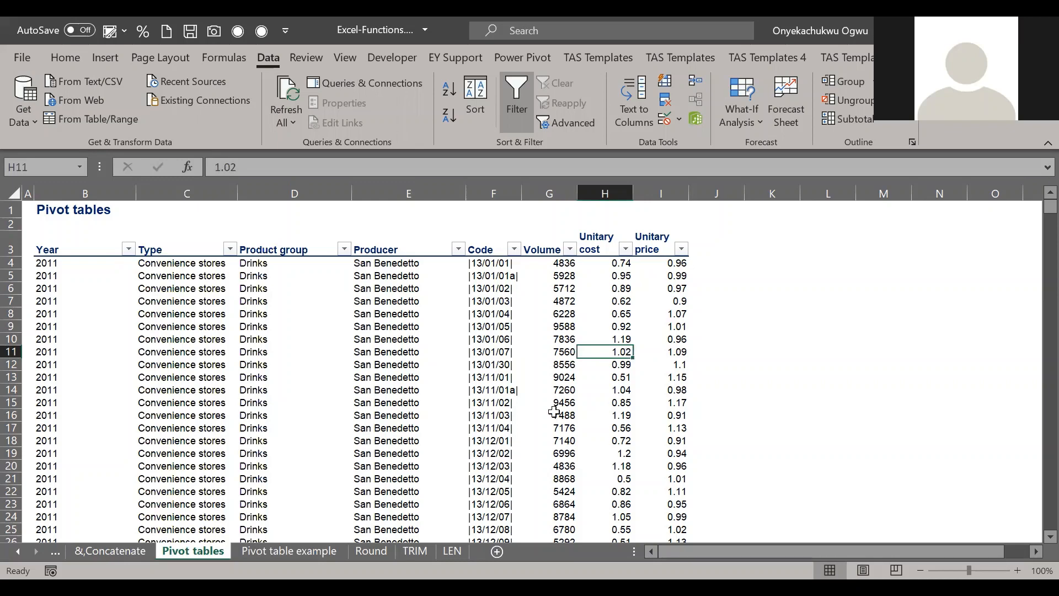
Step: Review the Type column of the filter-enabled source data from its header down to the last record
click(411, 362)
key(Left)
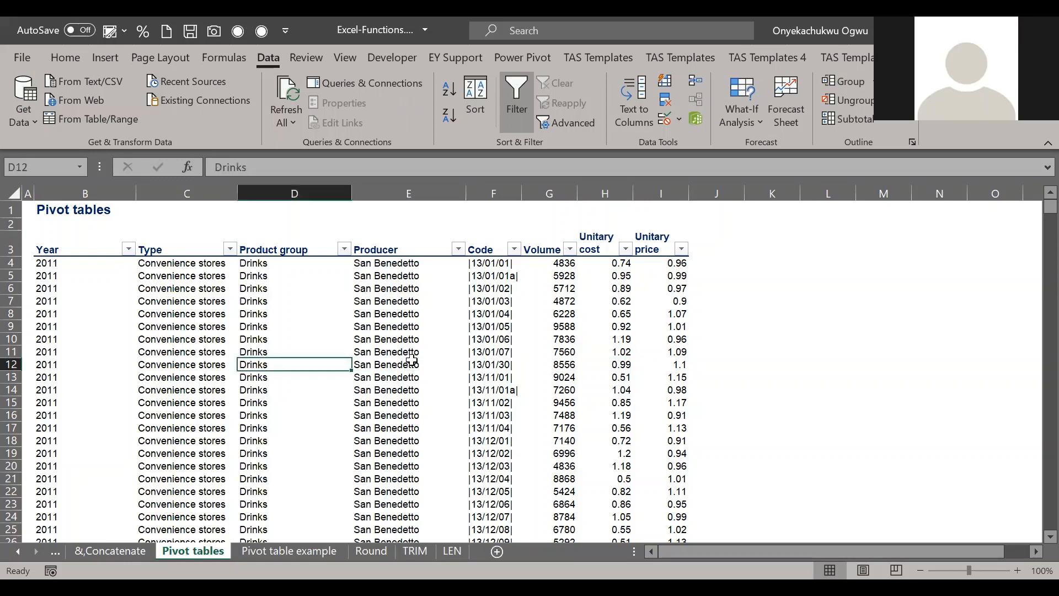
key(Left)
key(Up)
key(Up)
key(Up)
key(Down)
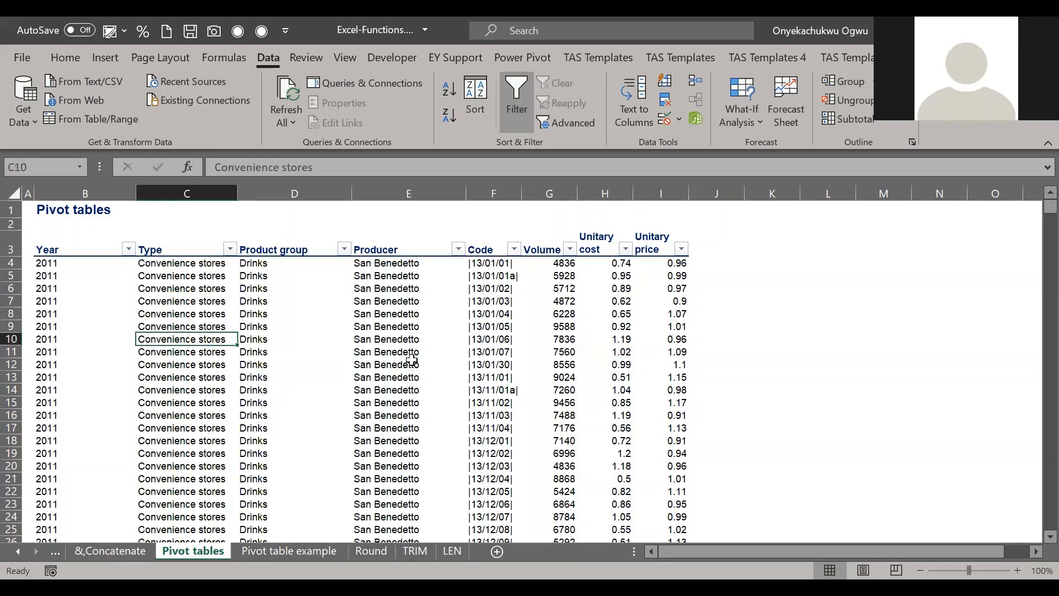
key(ctrl+Down)
key(ctrl+Up)
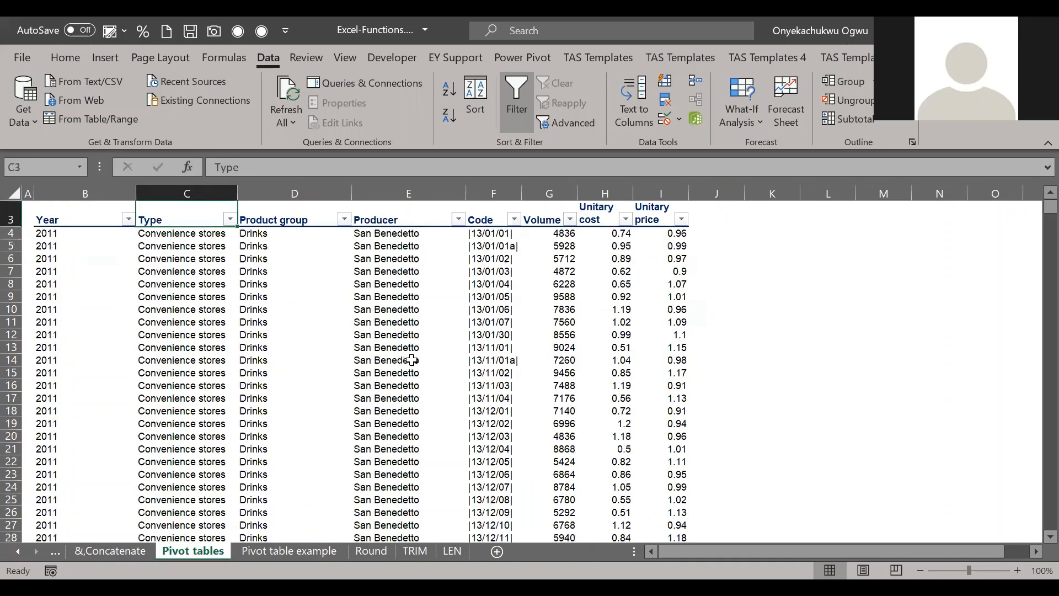
key(Up)
key(Down)
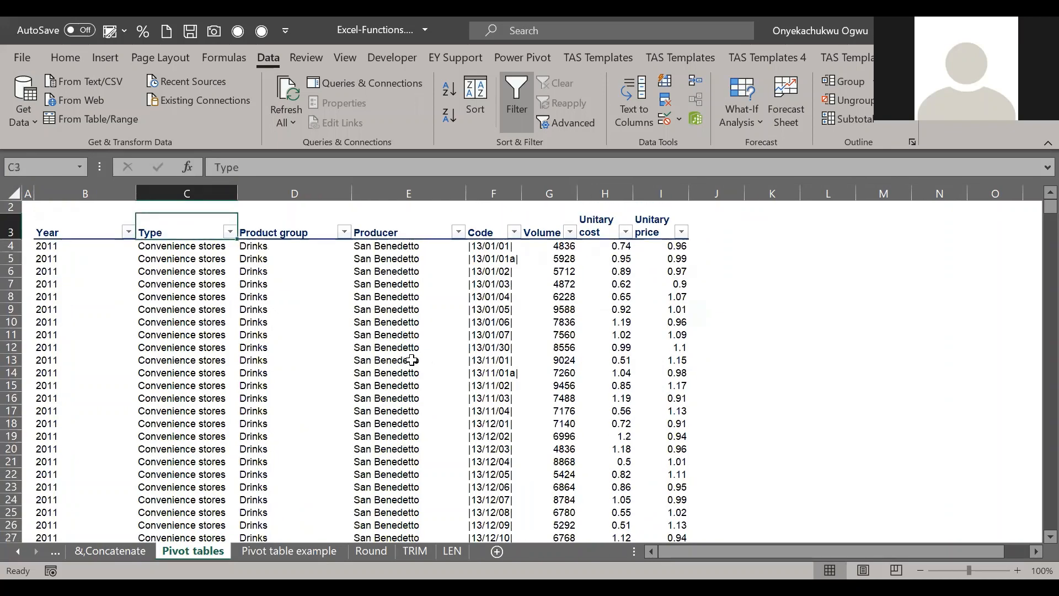
key(Down)
key(Down)
key(Down)
key(ctrl+Down)
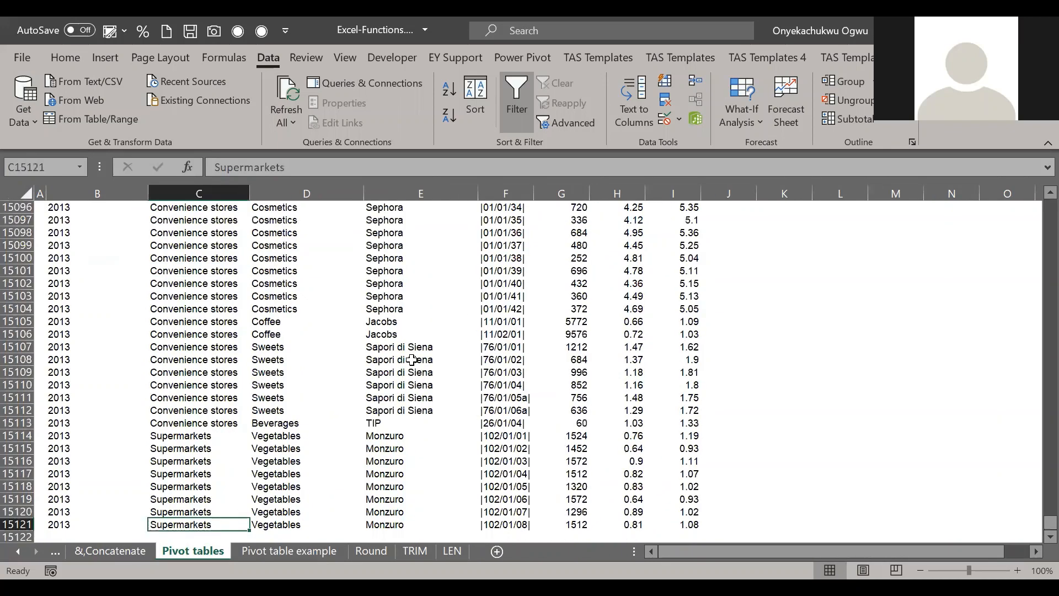
Step: Look through the final records in the Type column, from the last row up to the Coffee rows
key(Up)
key(Up)
key(Up)
key(Up)
key(Up)
key(Up)
key(Up)
key(Up)
key(Up)
key(Up)
key(Up)
key(Up)
key(Up)
key(Up)
key(Up)
key(Up)
key(Up)
key(Up)
key(Down)
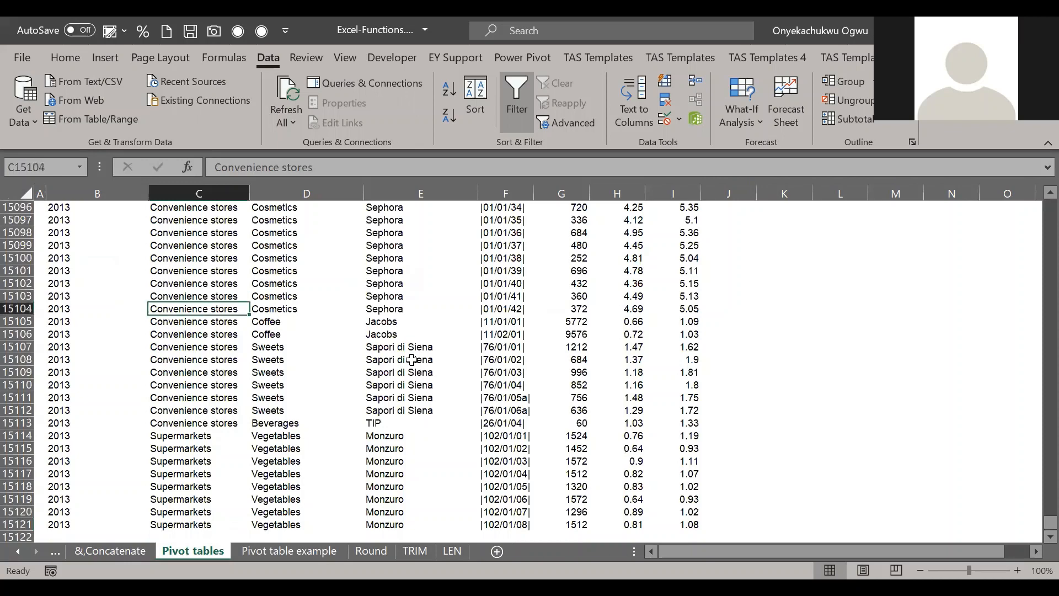
key(Down)
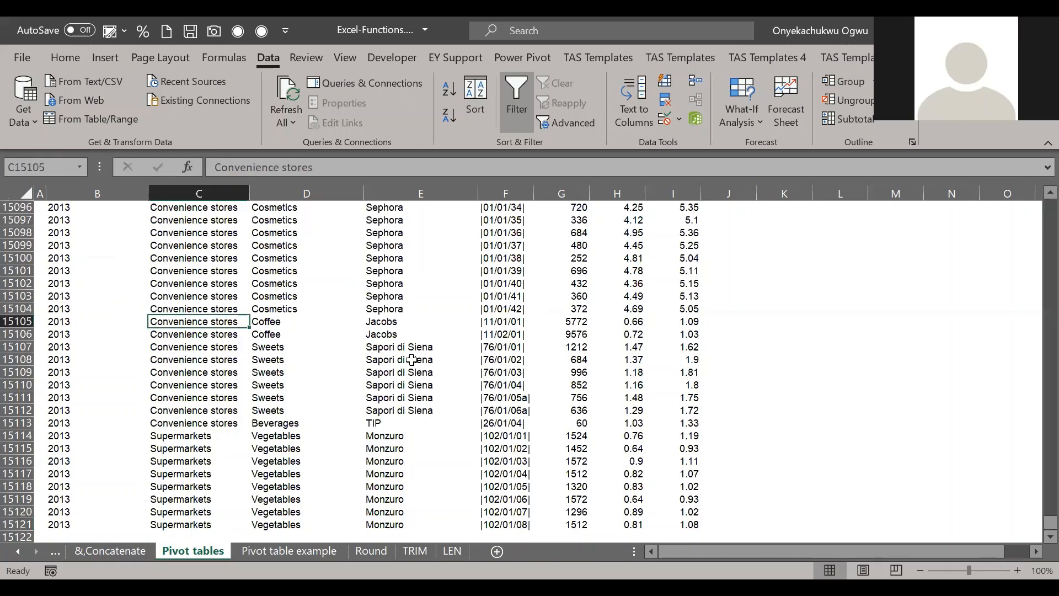
Step: Create a pivot table on a new worksheet from the whole source range B3:I15121 of the Pivot tables sheet
key(ctrl+Up)
key(Down)
key(Down)
key(Right)
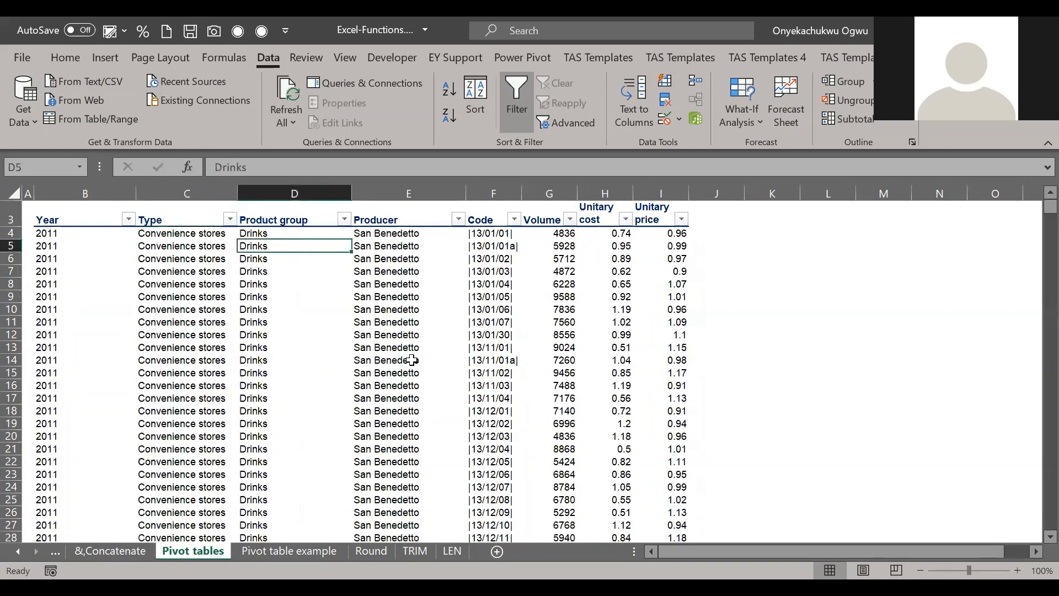
key(Right)
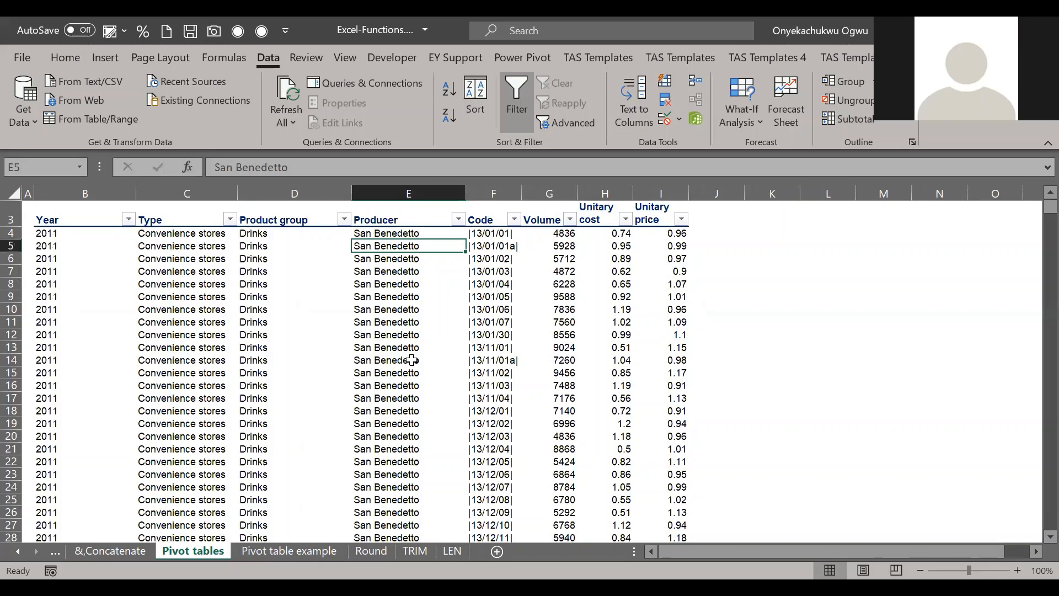
key(ctrl+a)
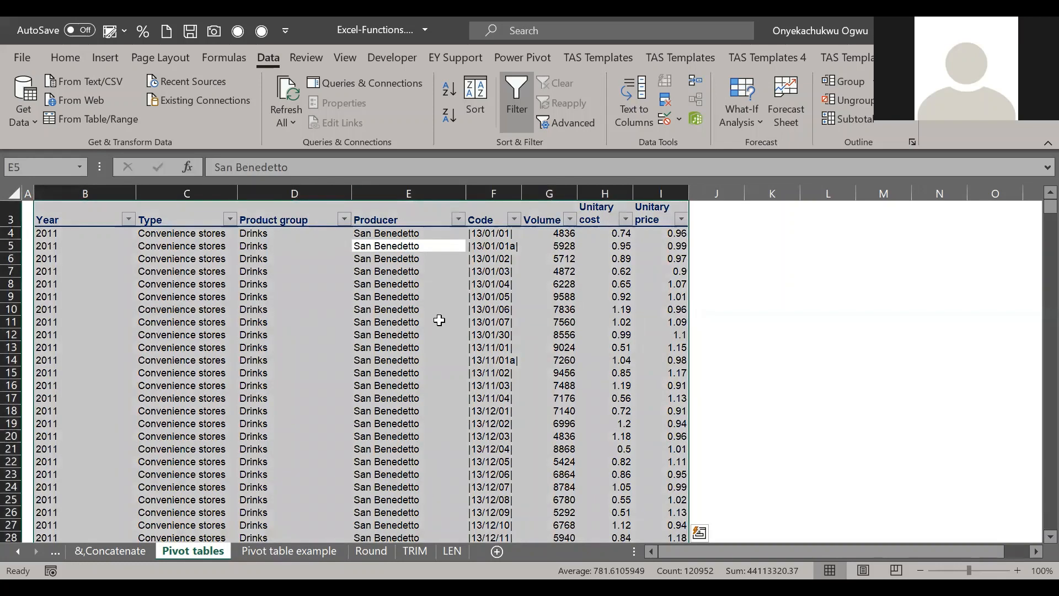
scroll(439, 319, down, 20)
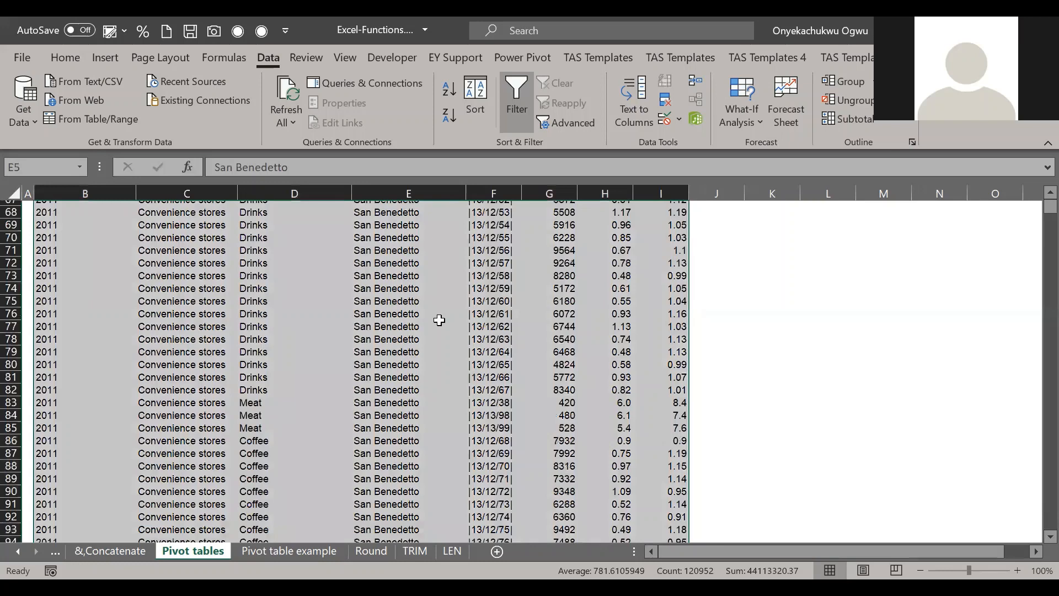
scroll(439, 320, down, 7)
scroll(442, 326, up, 20)
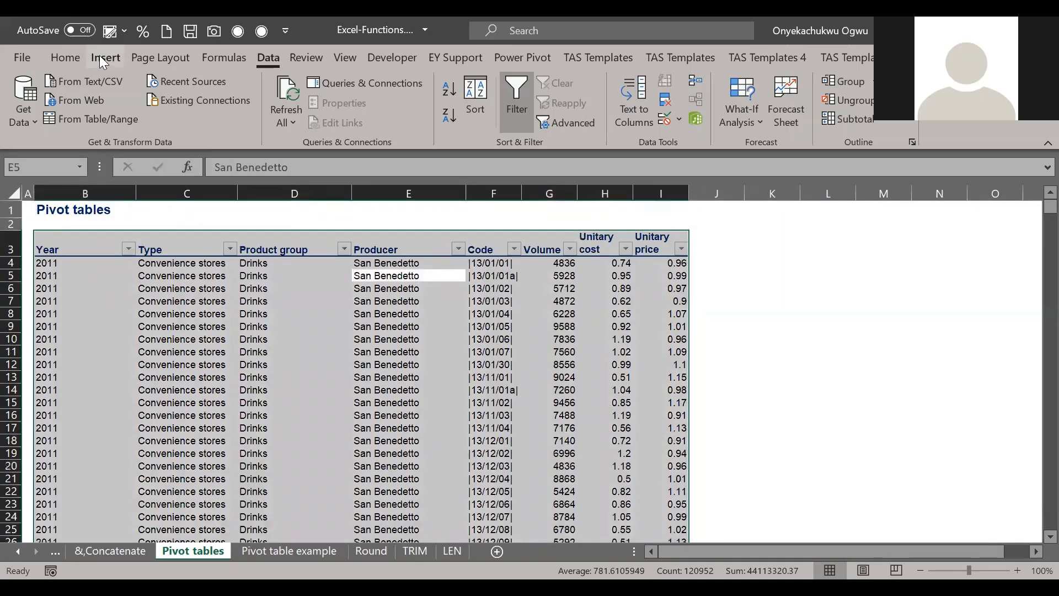
click(101, 60)
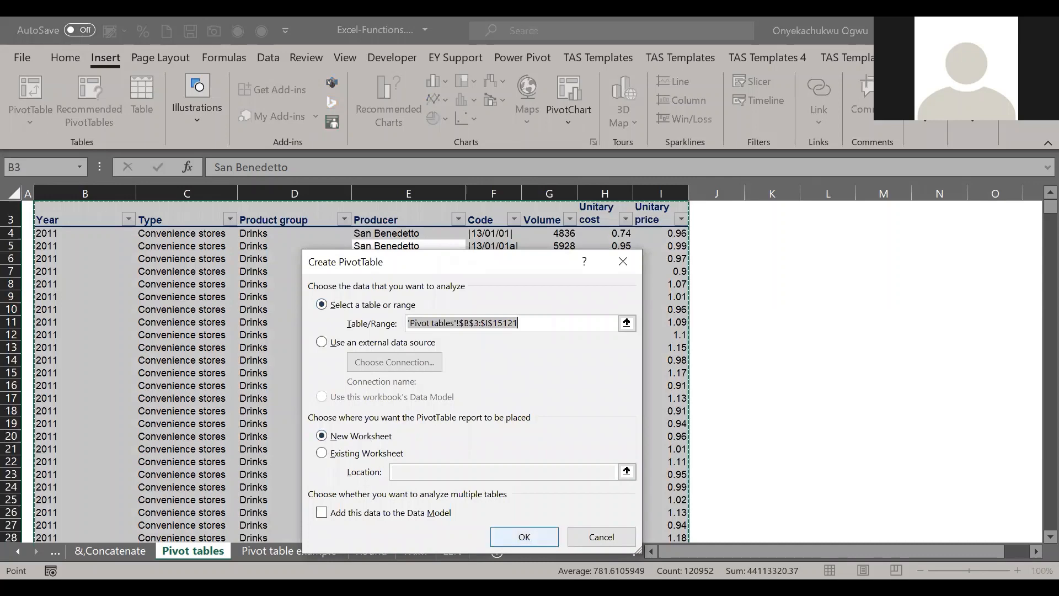
click(524, 536)
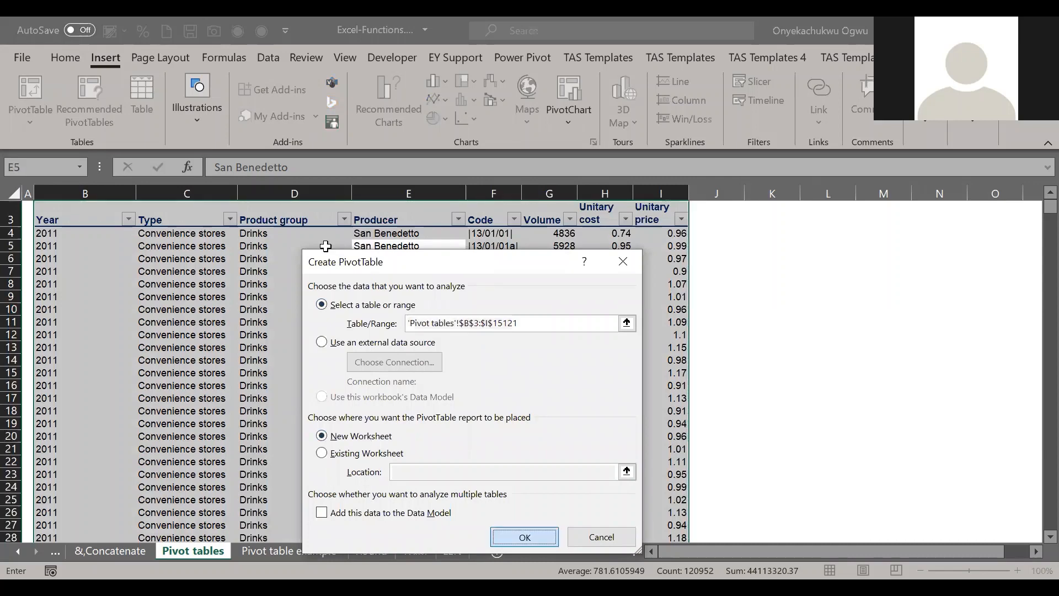
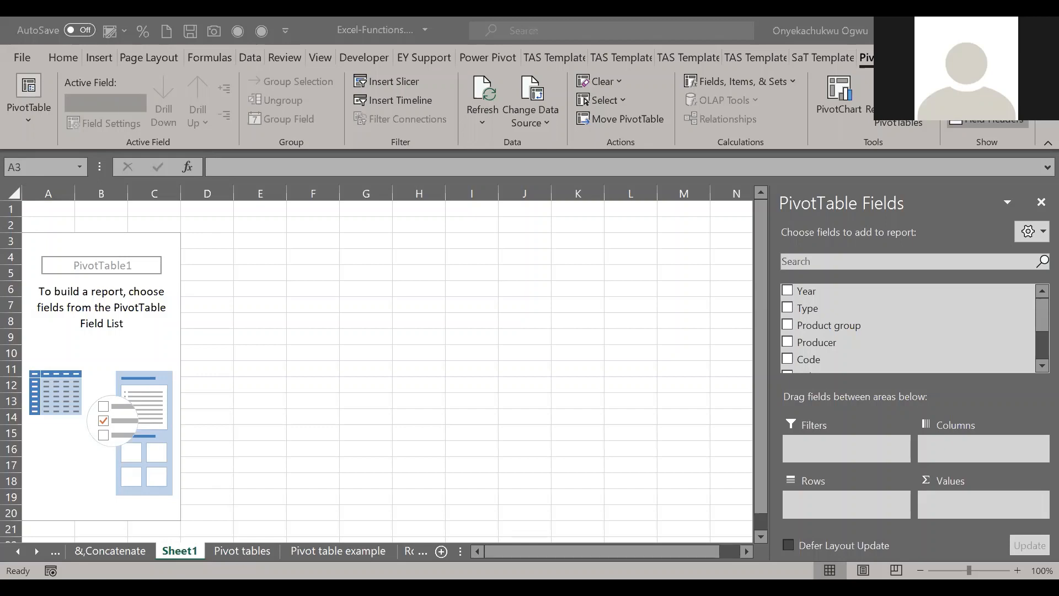
Step: Return to the Pivot tables source sheet and review the Product group column from its header to the last record
click(242, 550)
click(179, 551)
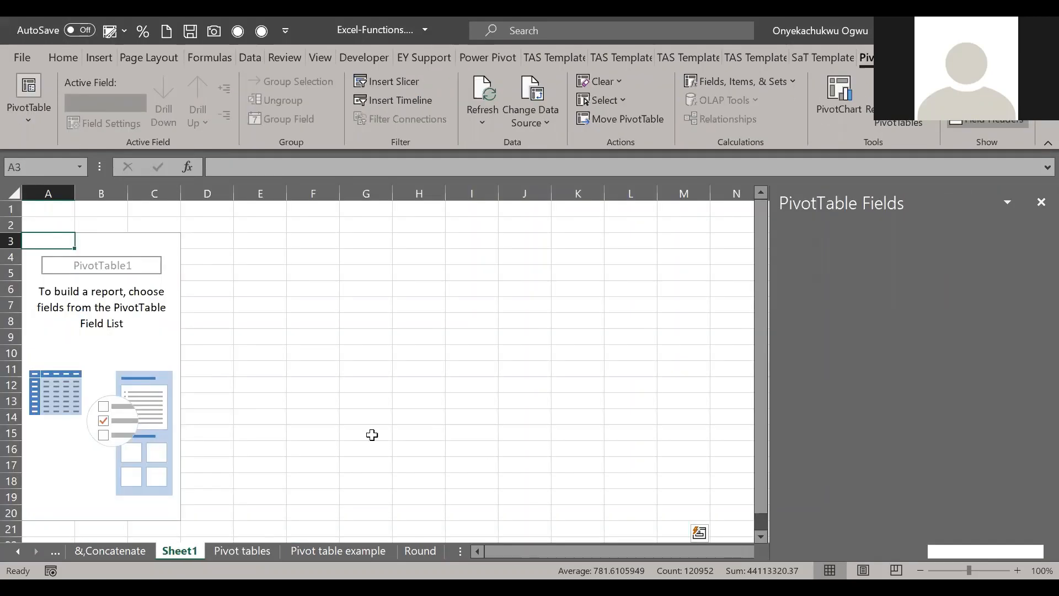
key(ctrl+Page_Down)
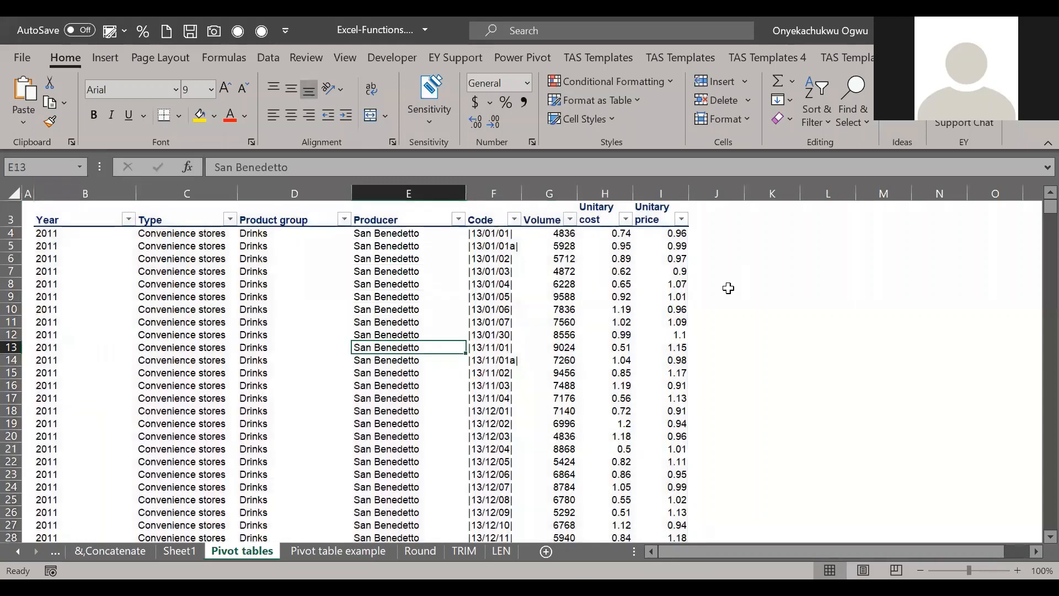
click(752, 293)
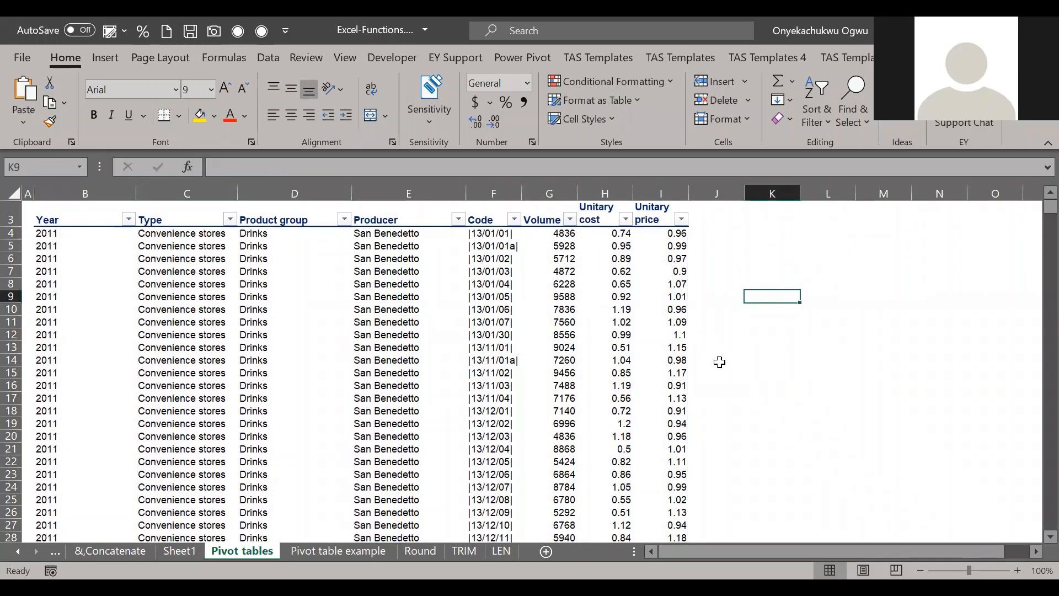
click(292, 387)
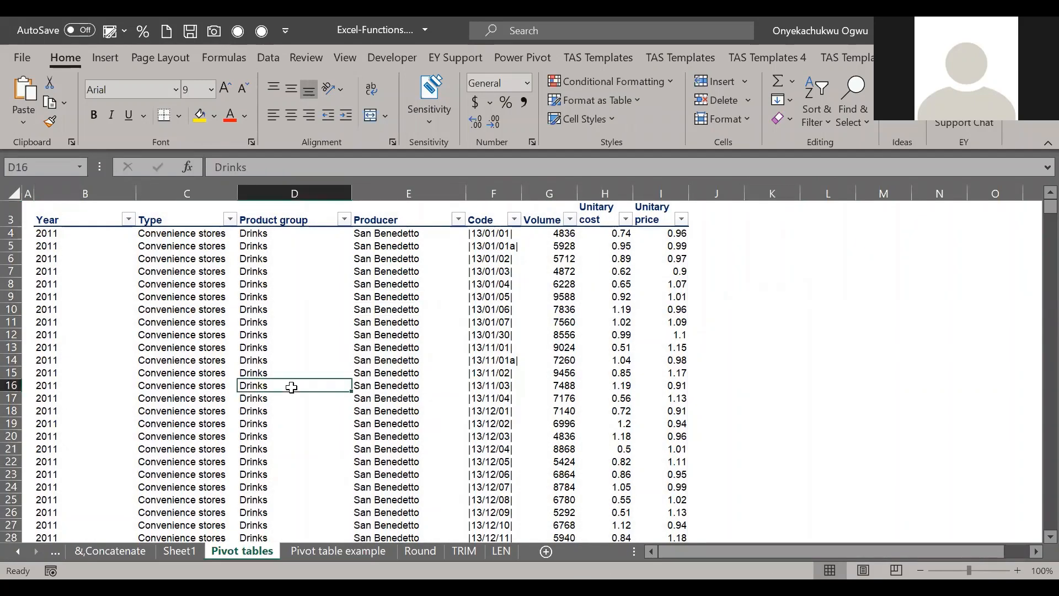
key(ctrl+Down)
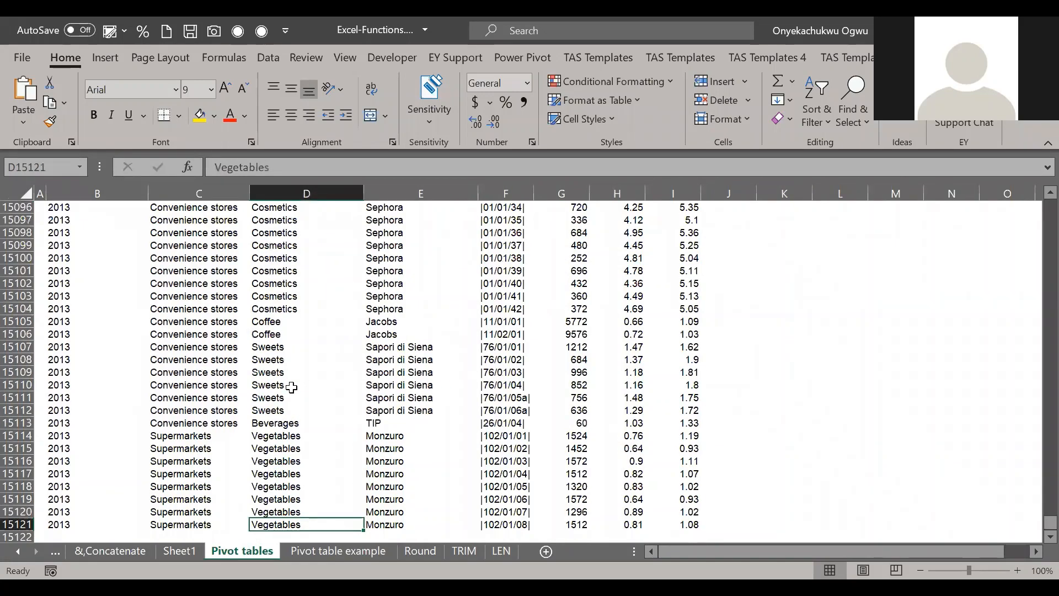
key(ctrl+Up)
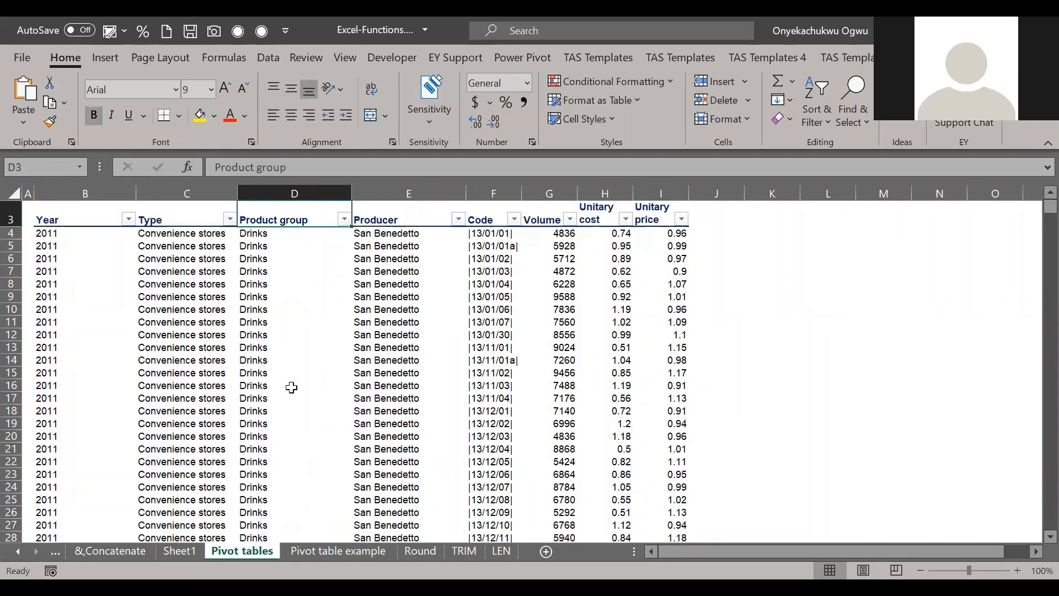
key(Down)
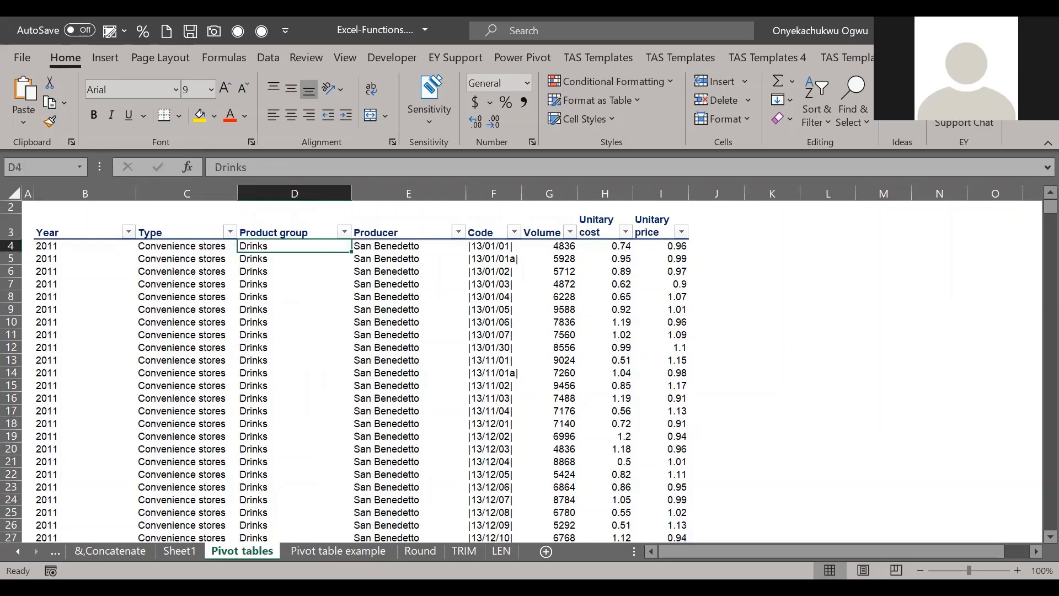
Step: Compare the empty pivot table's field list on Sheet1 with the column headers of the source data
click(180, 550)
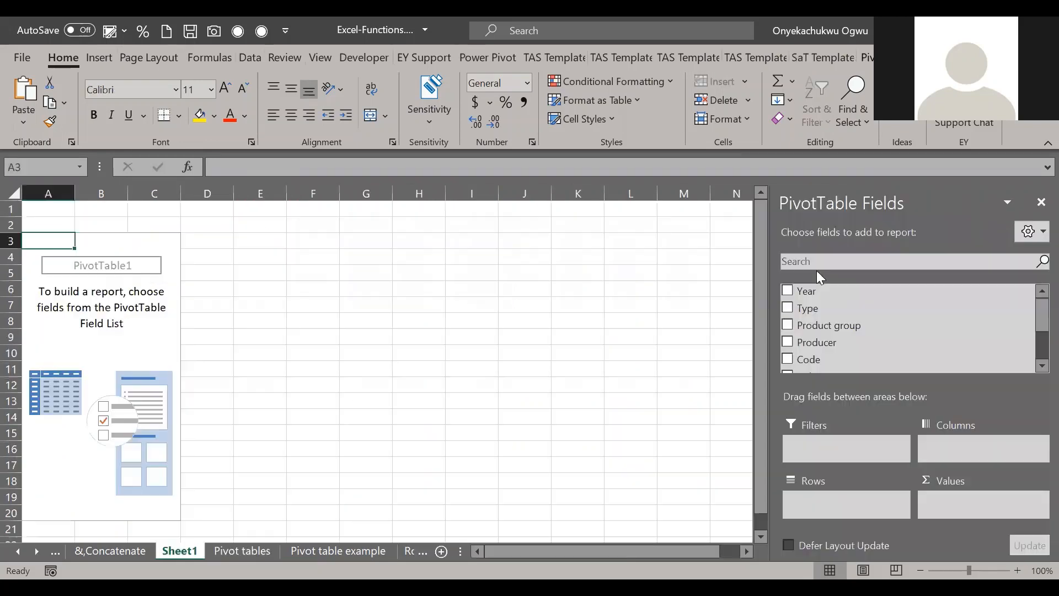
drag(1032, 348, 1035, 330)
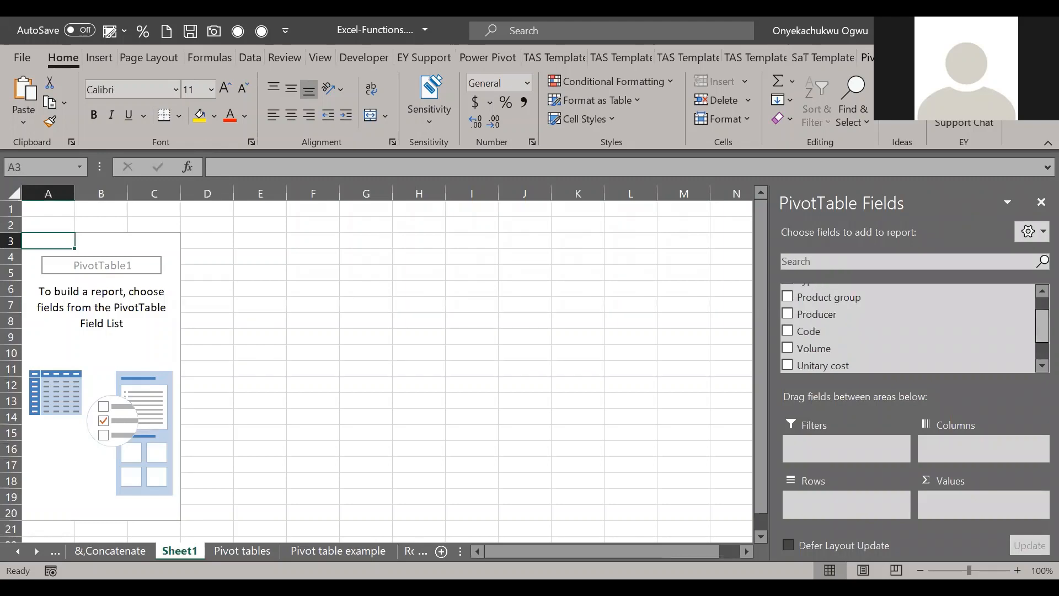
click(242, 550)
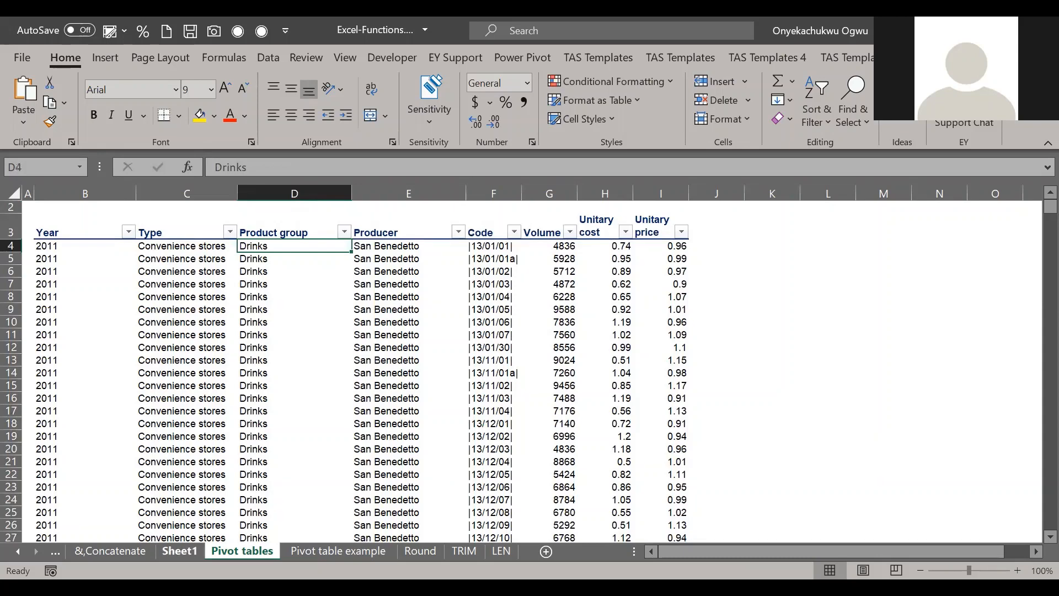
click(179, 550)
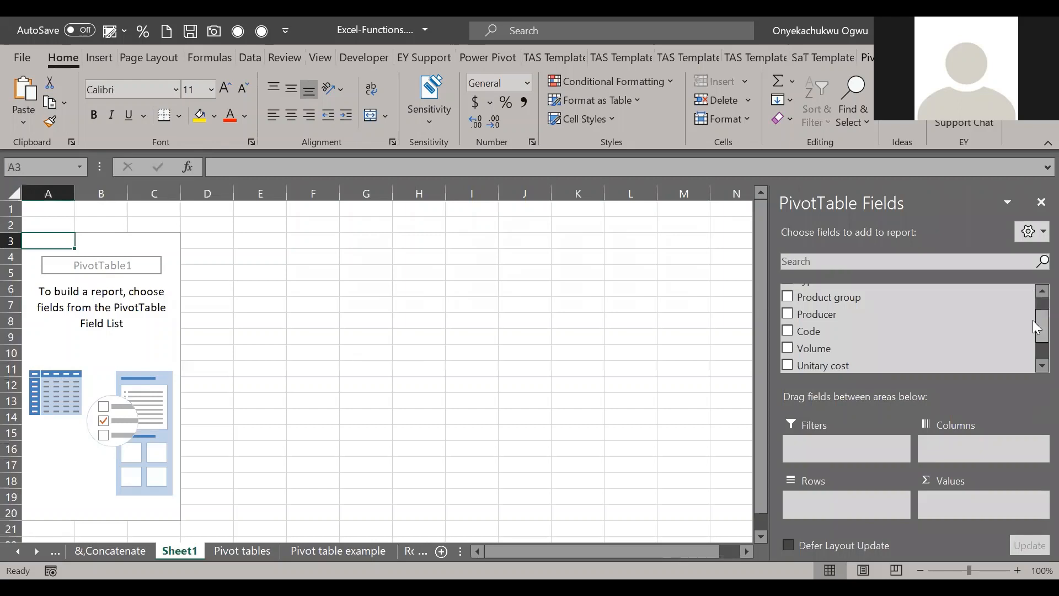
Step: Add Product group as the pivot table's row labels and Volume as its values
scroll(1034, 323, down, 2)
scroll(858, 314, up, 3)
drag(843, 313, 174, 296)
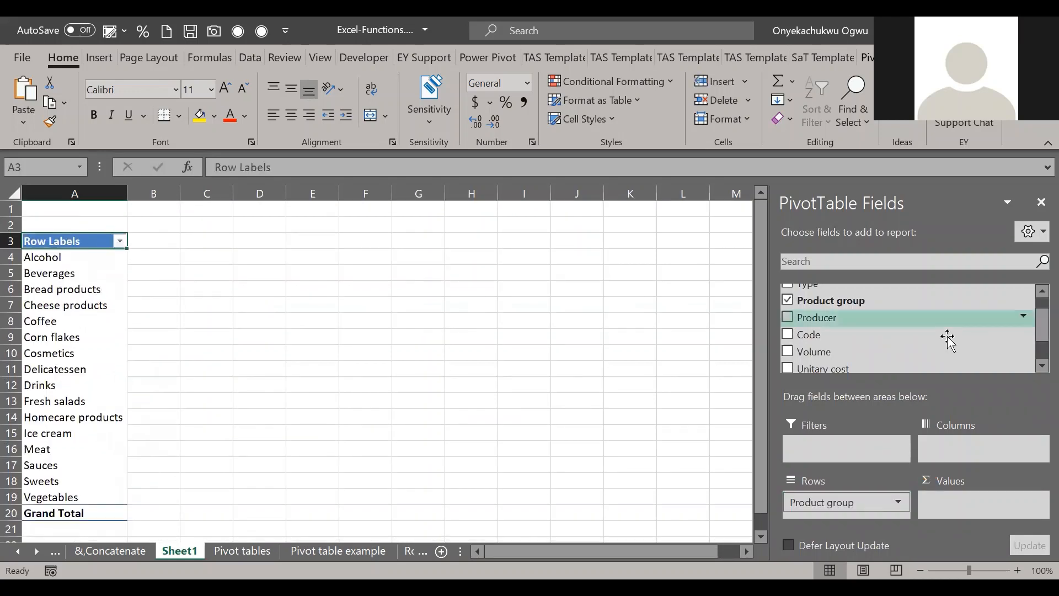
drag(832, 352, 966, 505)
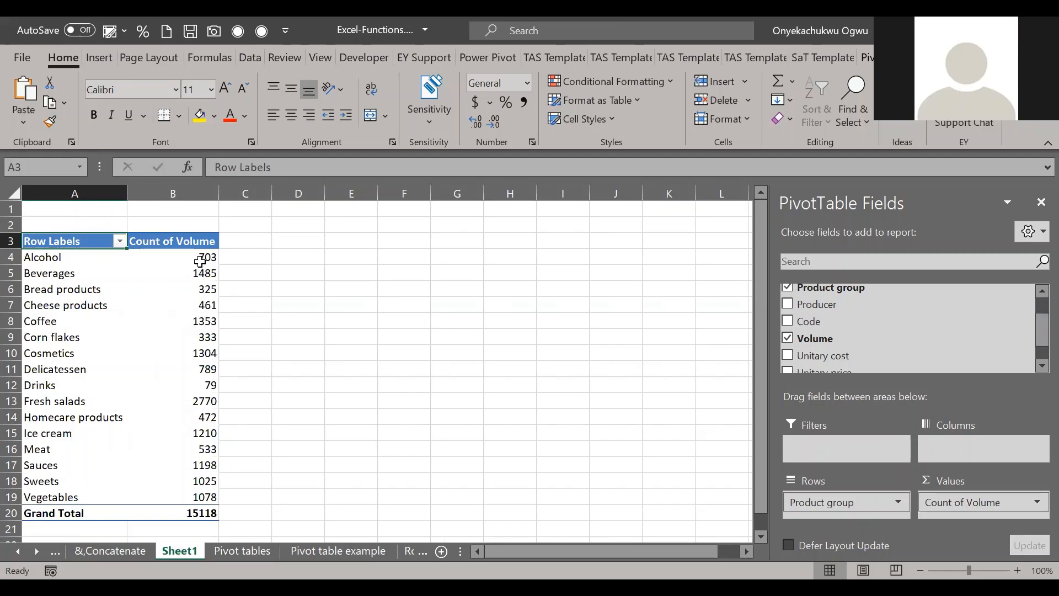
Step: Compare the pivot table's volume figures with the source sheet's entire Volume column, and return to the pivot table on Sheet1
mouse_move(200, 262)
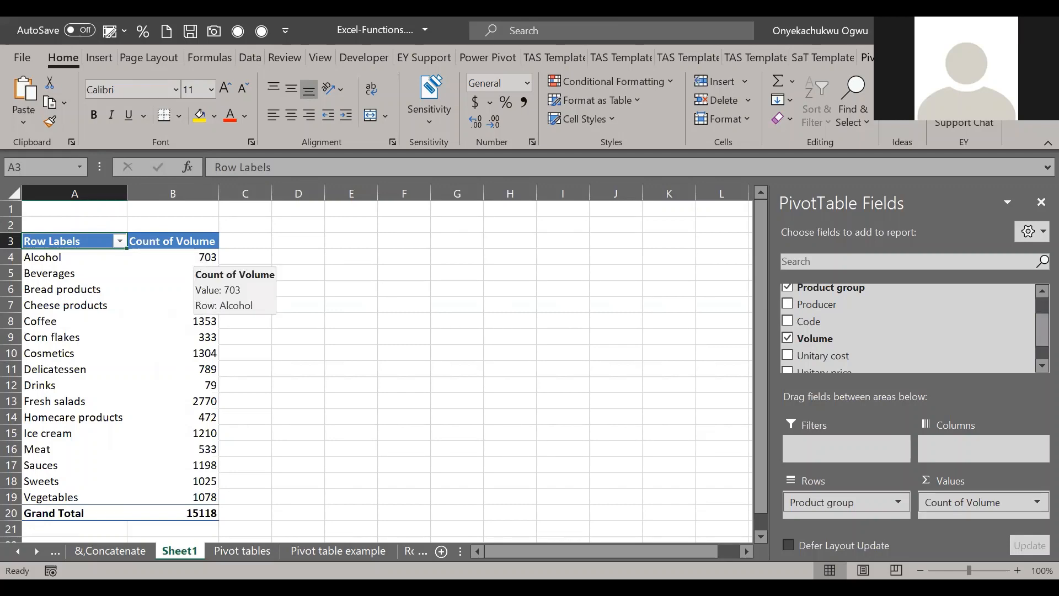
key(ctrl+Page_Down)
click(551, 245)
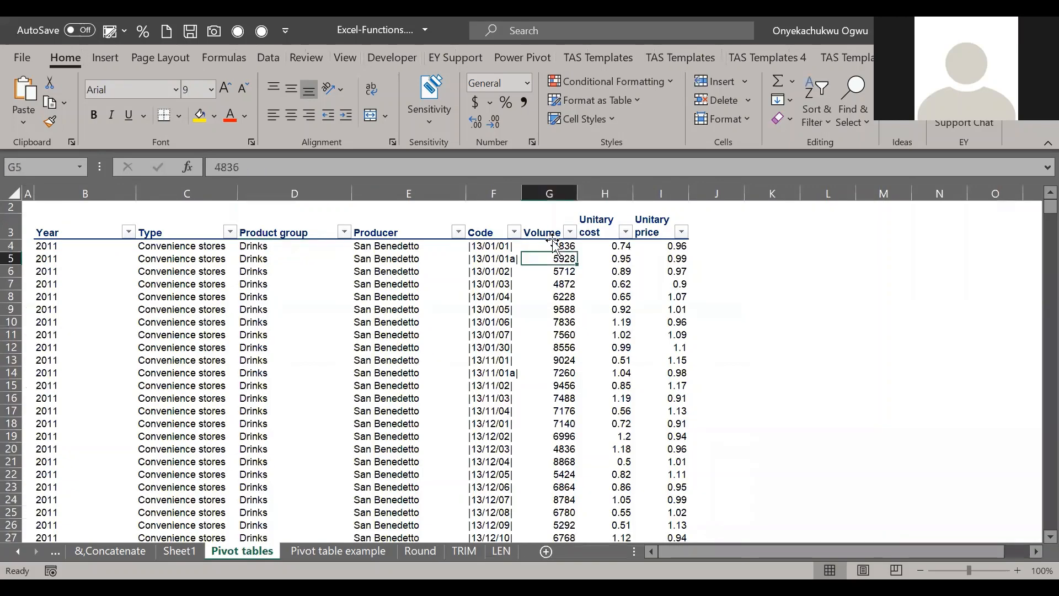
key(Down)
key(Down)
key(Down)
key(Down)
key(Down)
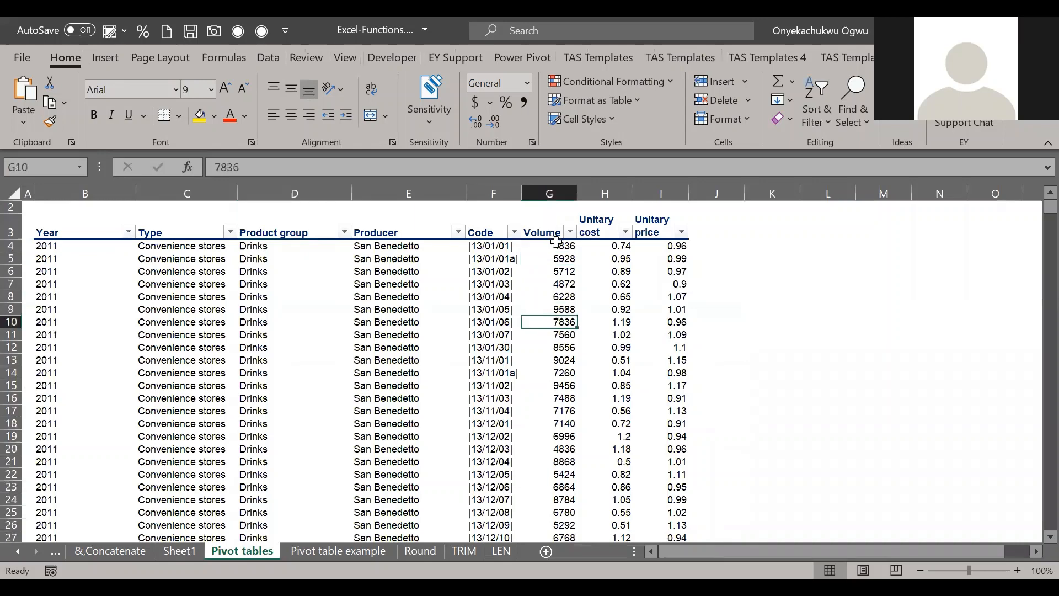
click(556, 242)
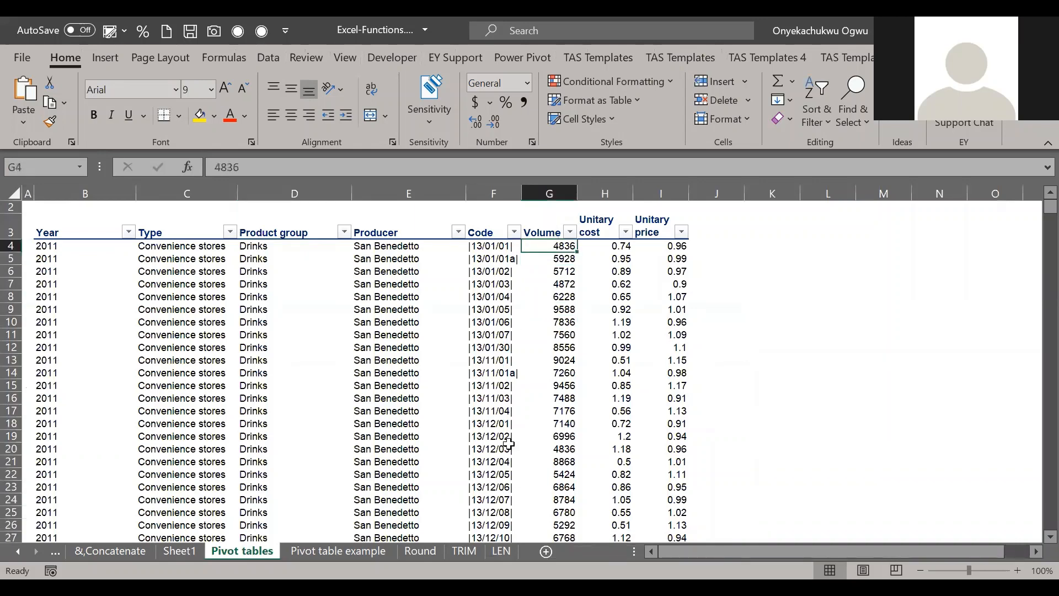
key(ctrl+shift+Down)
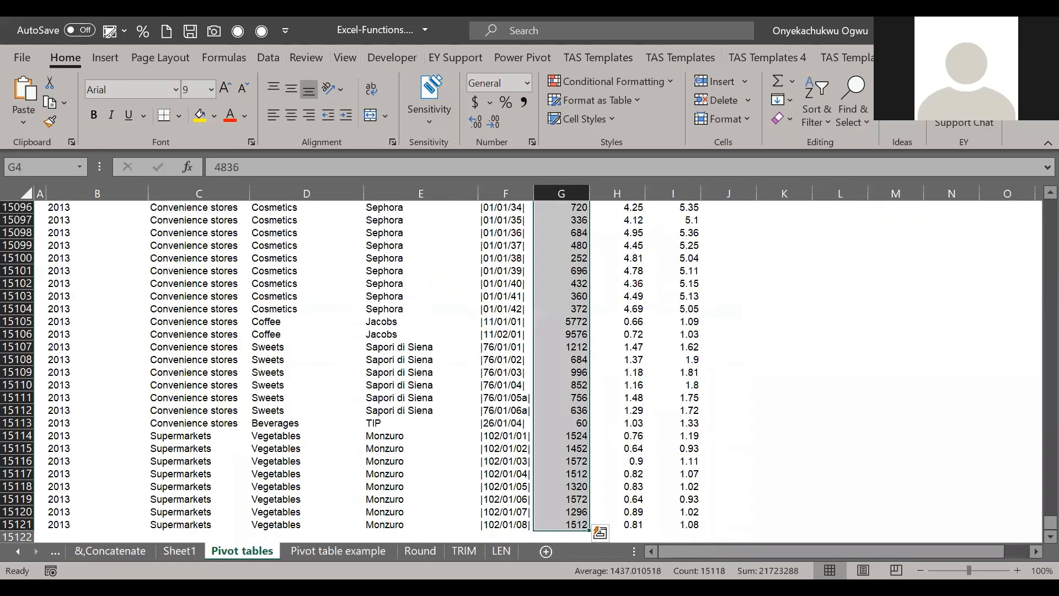
click(338, 550)
click(179, 551)
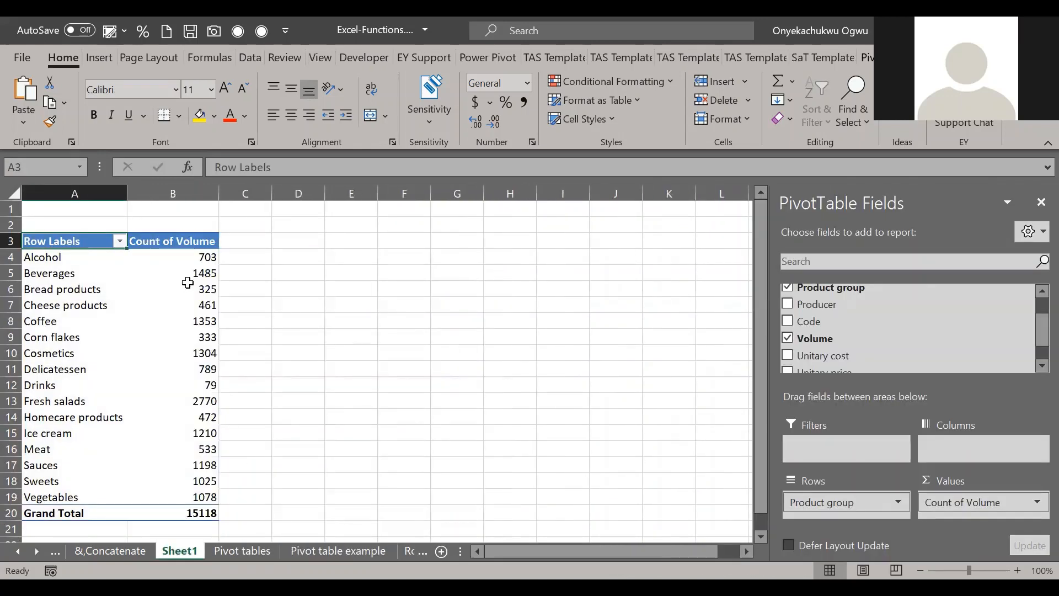
Step: Change the Volume value field to be summarized by Sum
click(1036, 502)
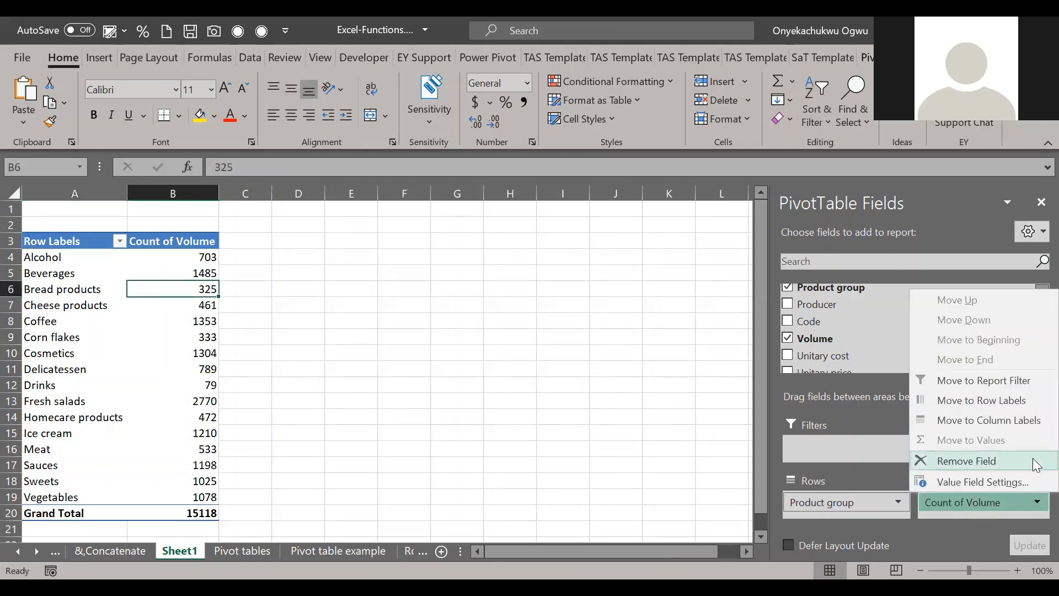
click(1025, 481)
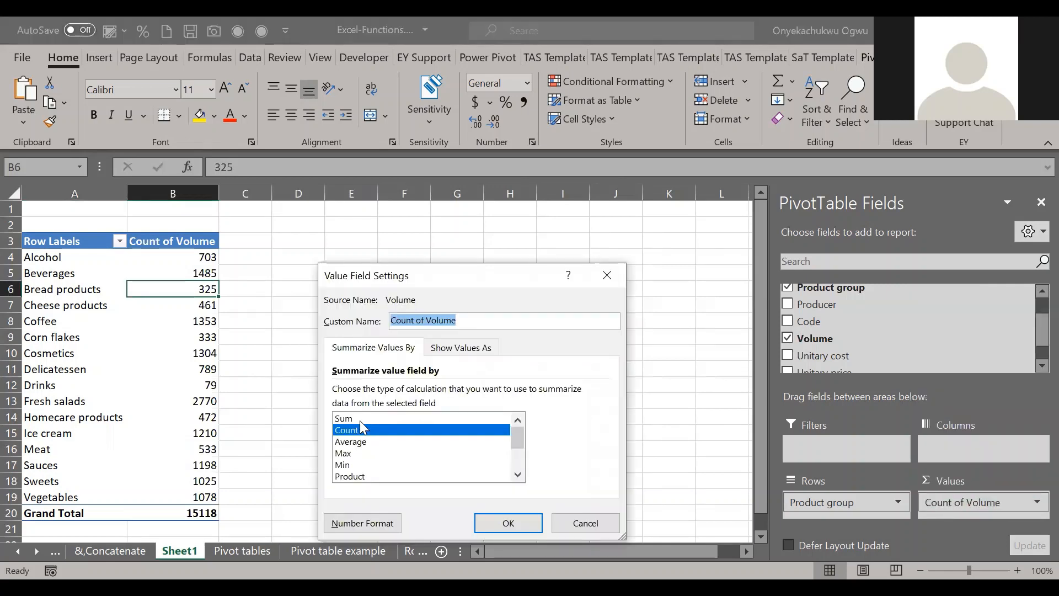
click(359, 420)
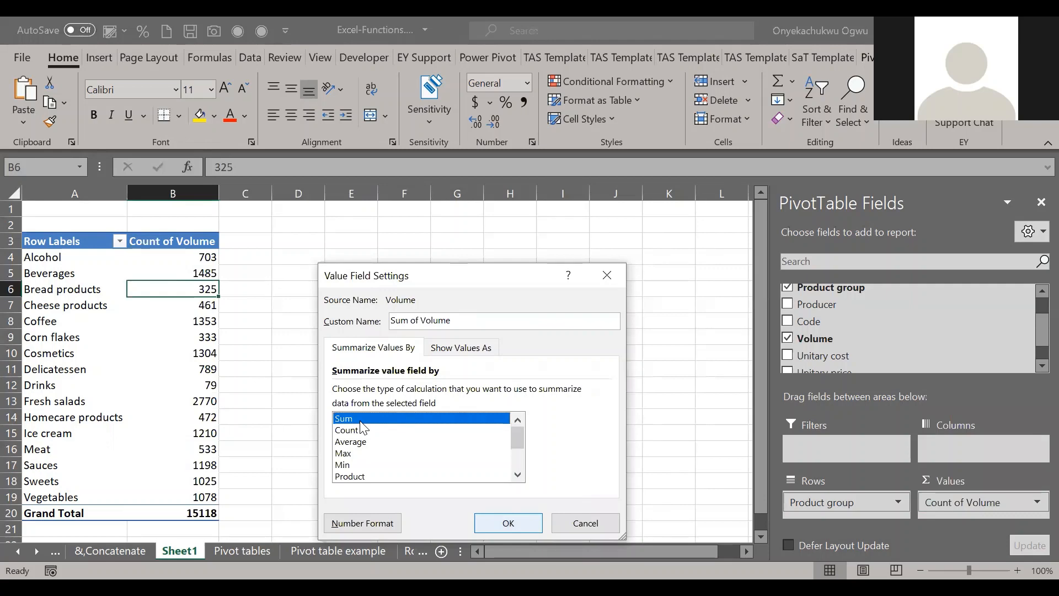
key(Return)
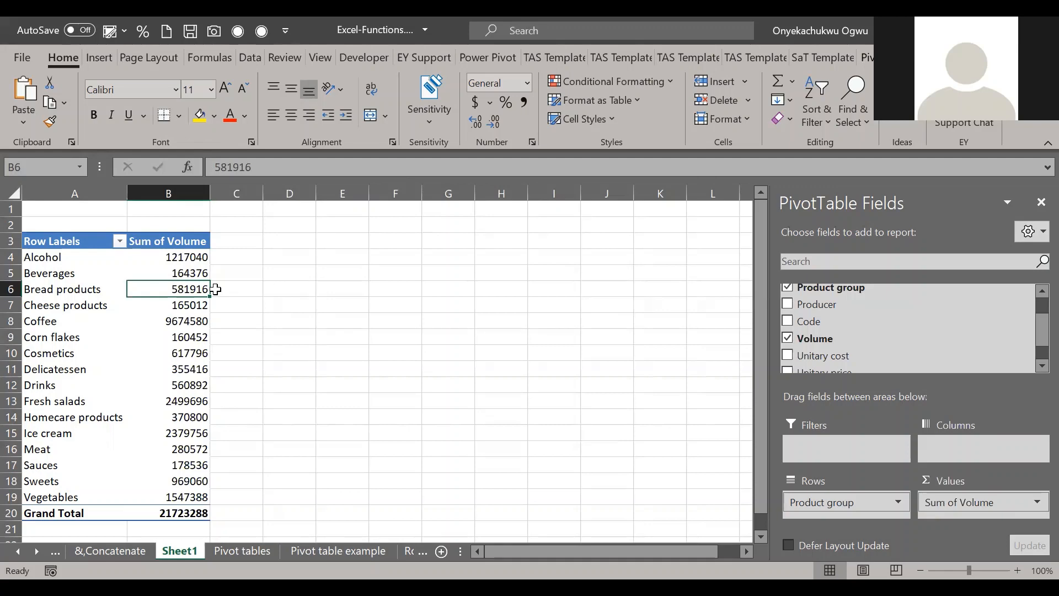
Step: Format the pivot table's Sum of Volume figures, including the grand total, with thousands separators and no decimals
key(Up)
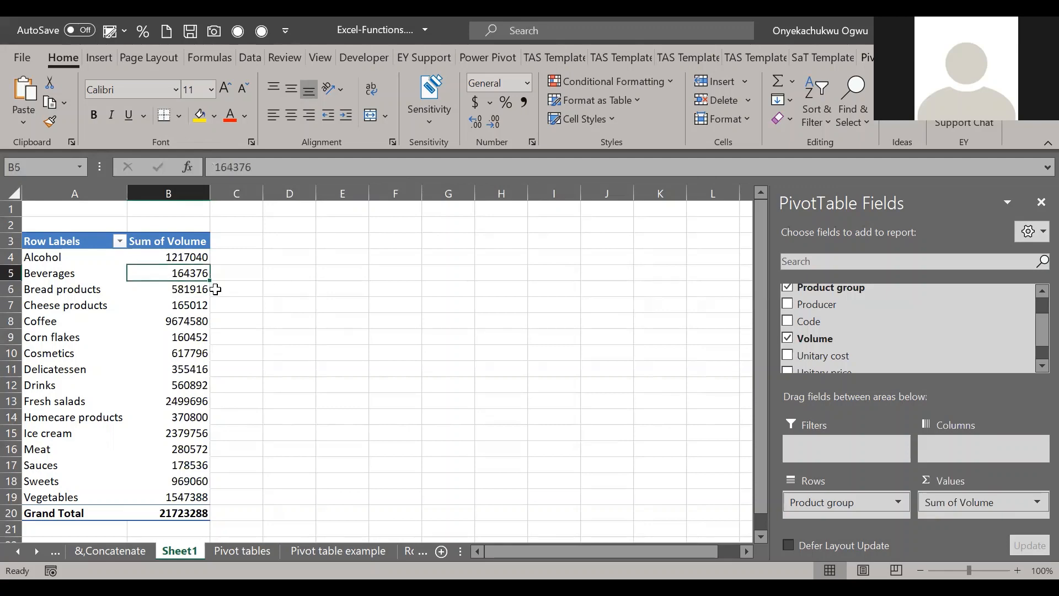
key(Up)
key(ctrl+shift+Down)
key(shift+Up)
key(shift+Down)
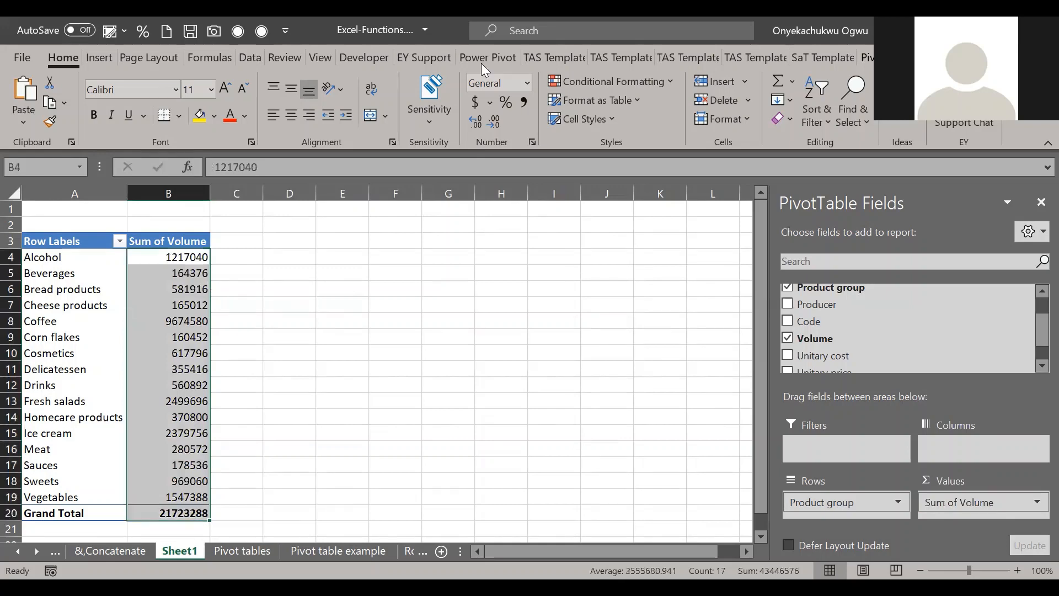
click(520, 110)
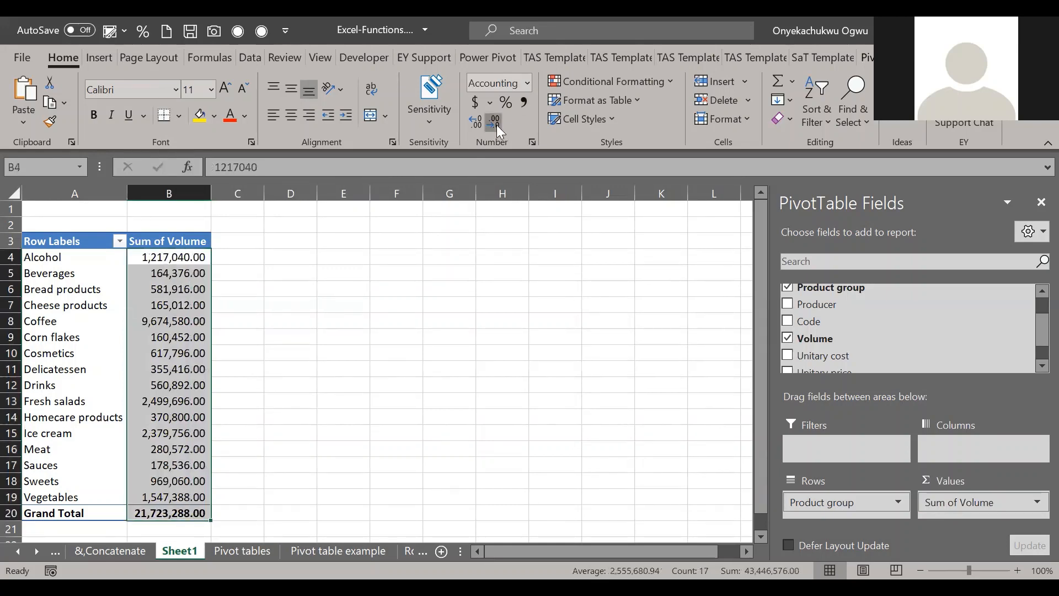
click(497, 125)
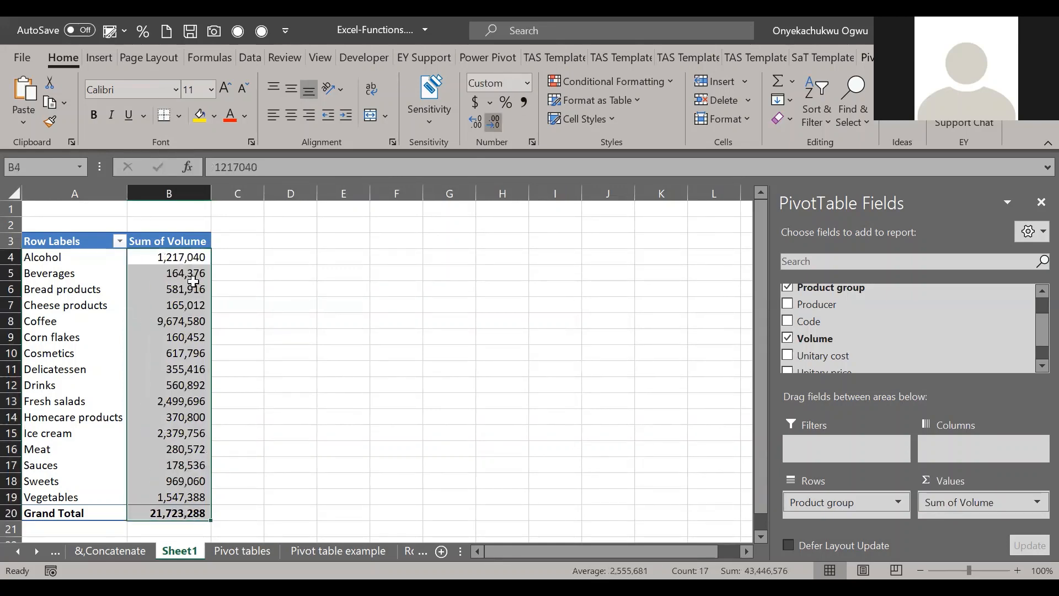
click(251, 310)
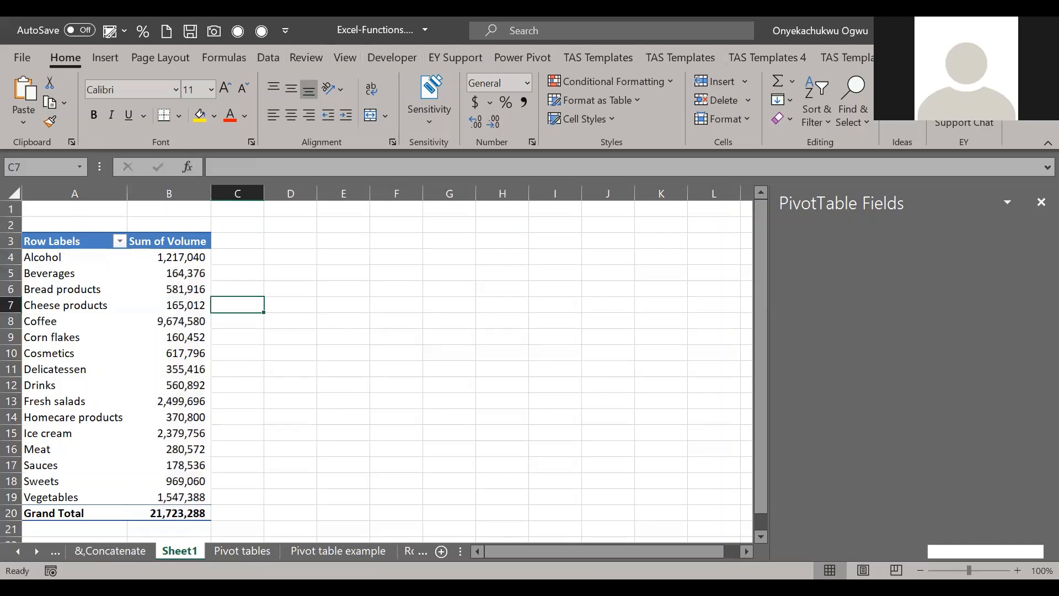
Step: Review the source data's columns on the Pivot tables sheet against the pivot table's field list on Sheet1
key(ctrl+Page_Down)
key(ctrl+Page_Up)
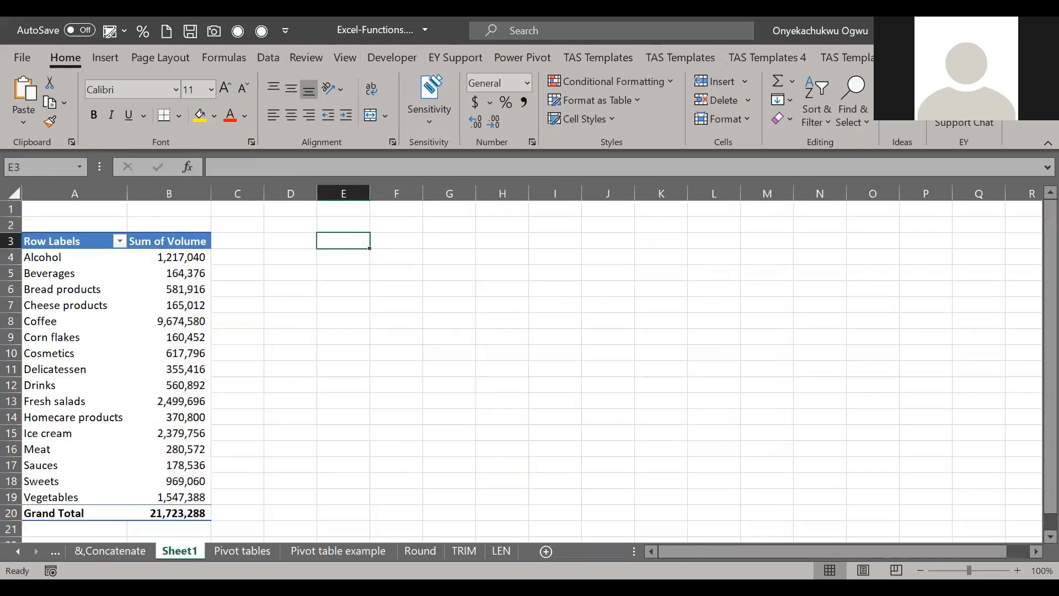
click(154, 309)
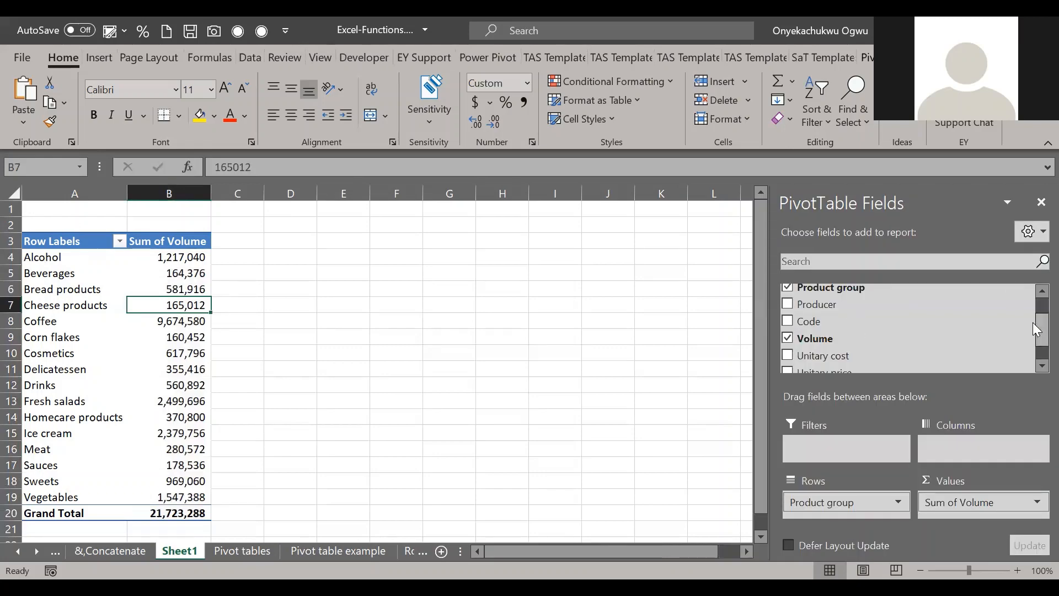
scroll(1035, 309, up, 1)
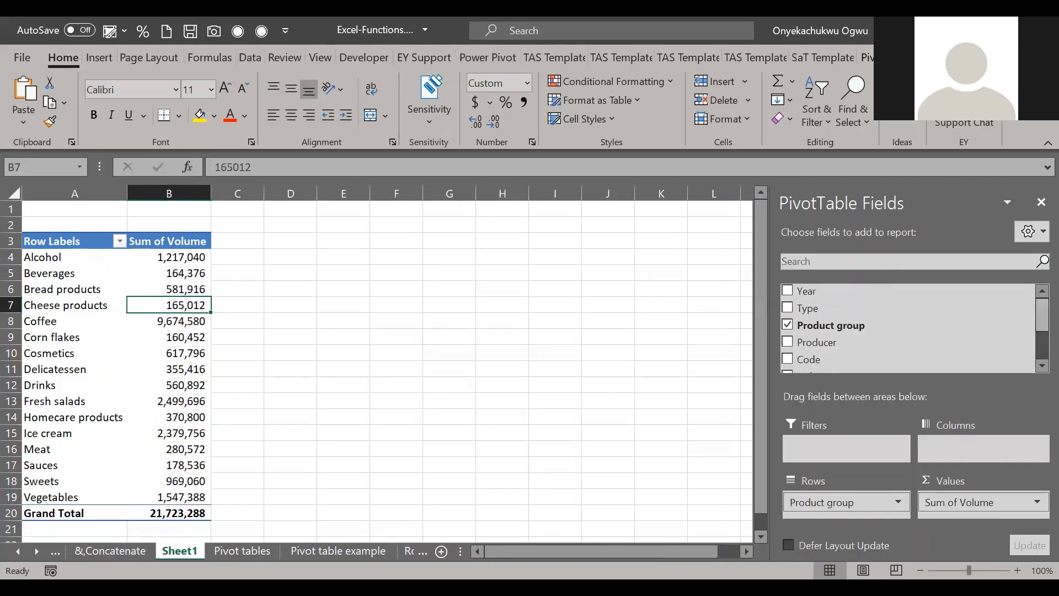
key(ctrl+Page_Down)
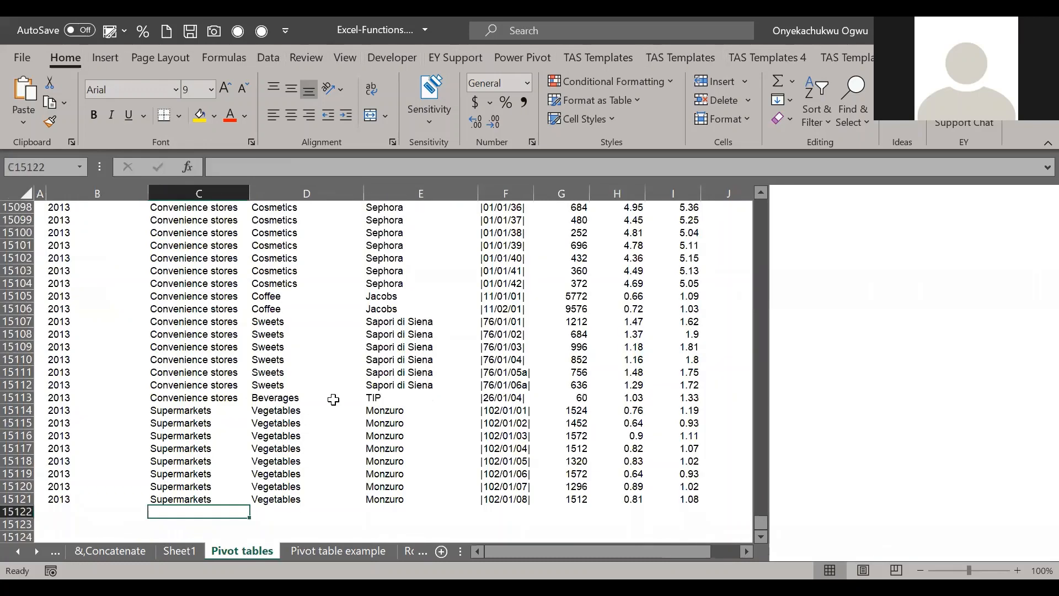
click(311, 398)
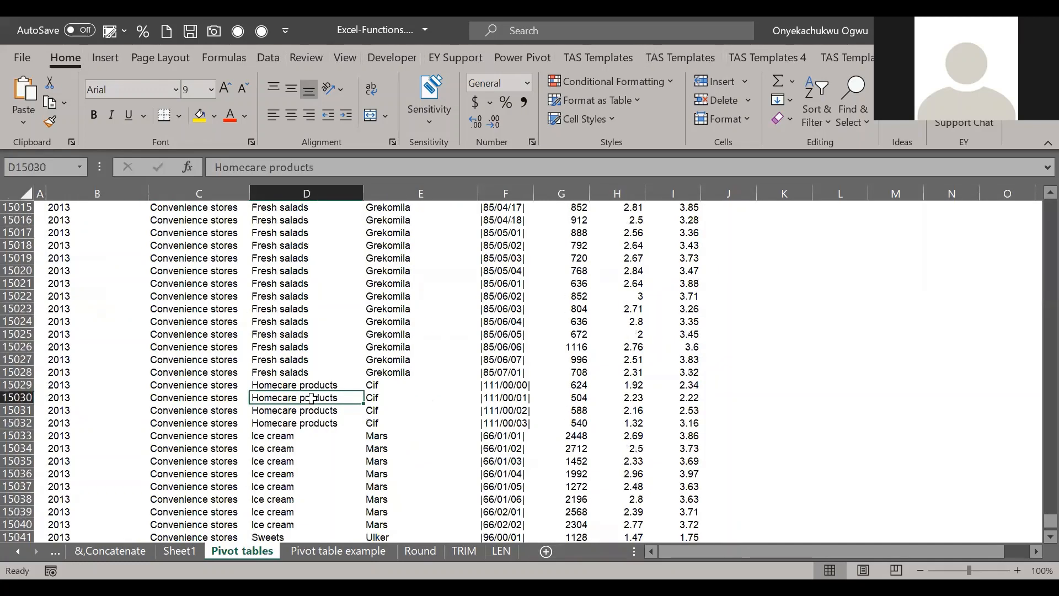
key(ctrl+Up)
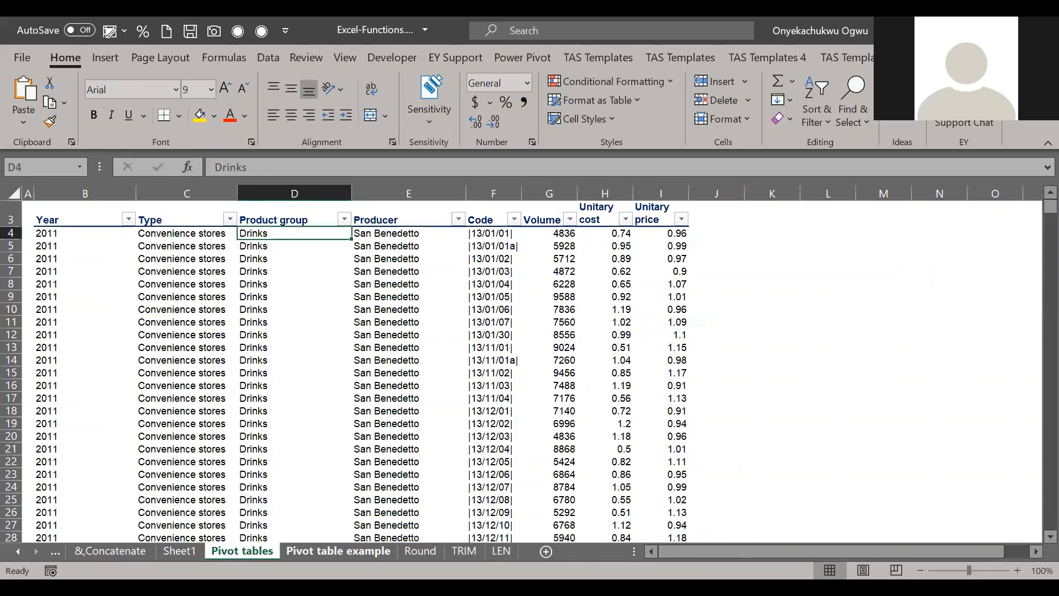
click(338, 551)
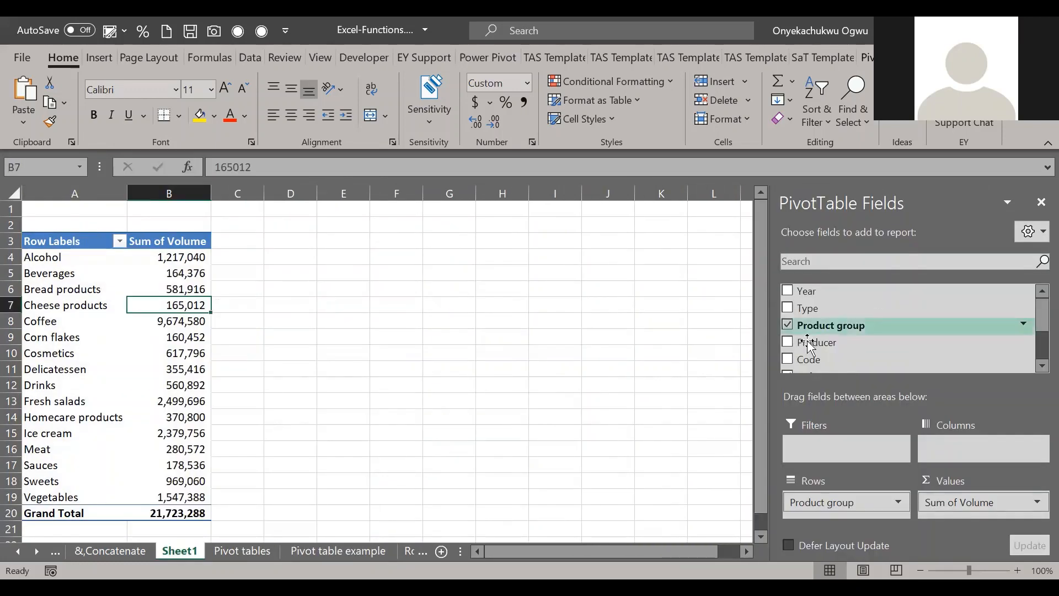
Step: Add Producer as the pivot table's report filter and filter it to Jacobs
drag(811, 345, 855, 448)
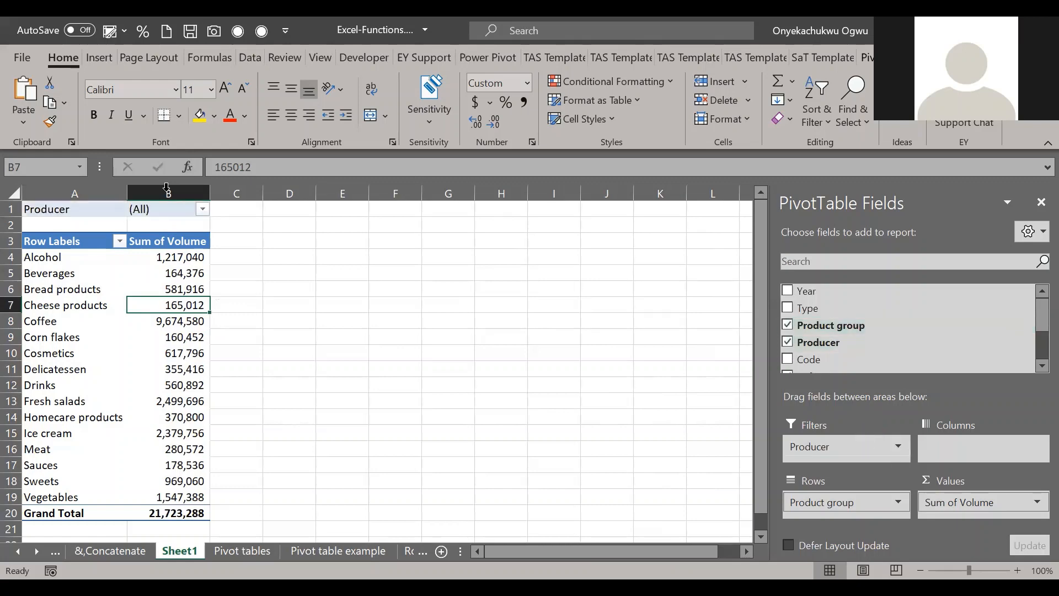
click(204, 209)
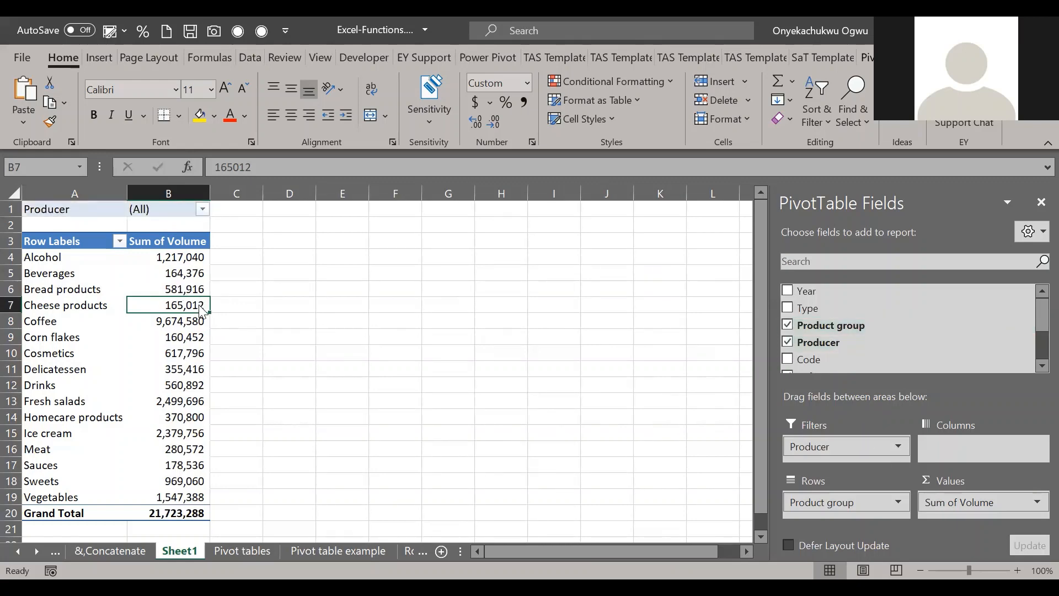
click(199, 283)
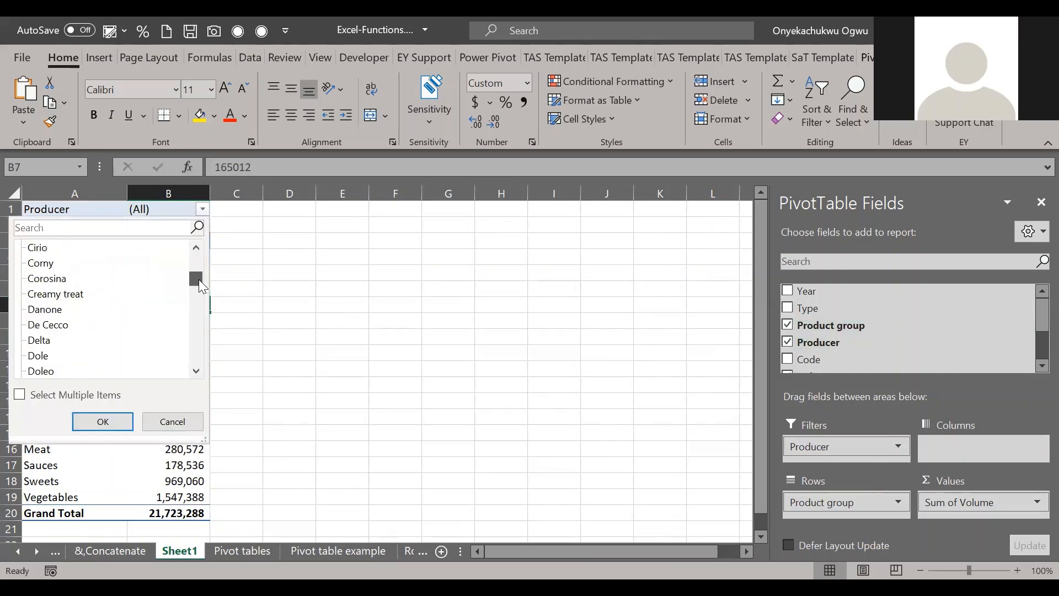
drag(199, 281, 194, 310)
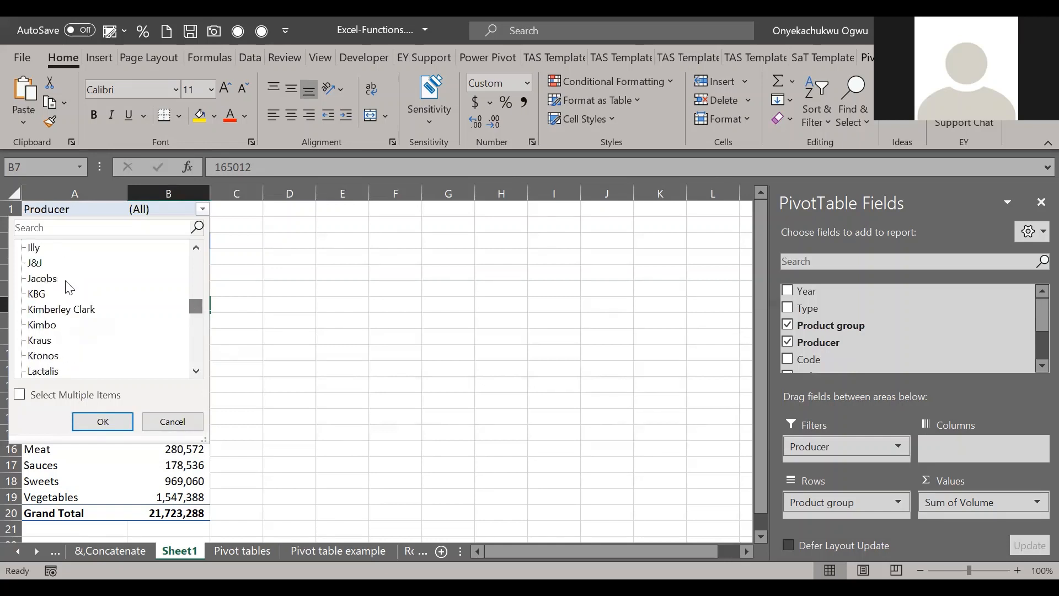
click(55, 281)
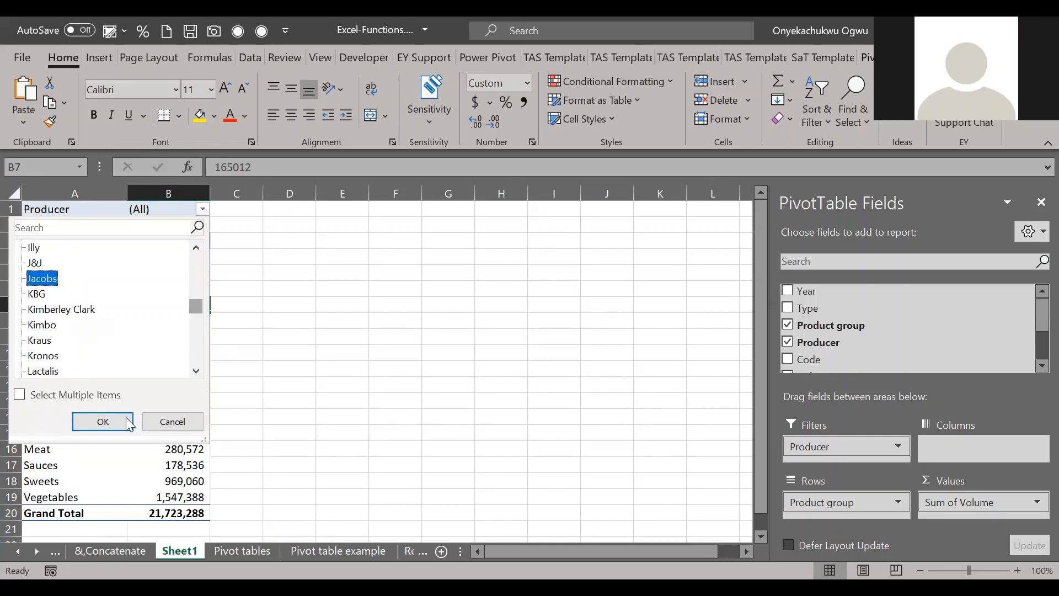
click(103, 422)
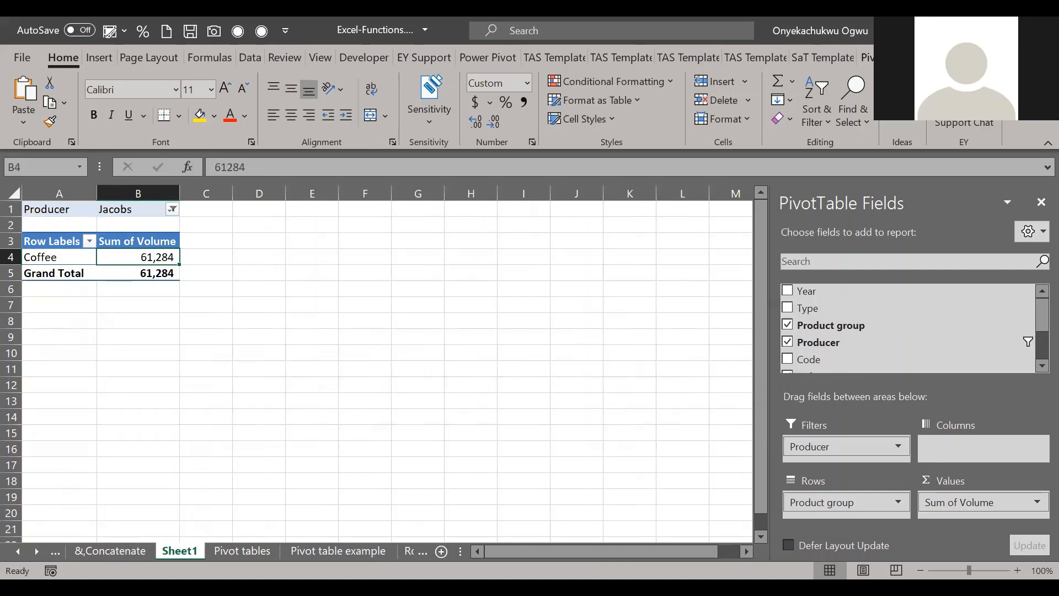
Step: Examine the Type, Product group and Producer columns of the source data on the Pivot tables sheet
key(ctrl+Page_Down)
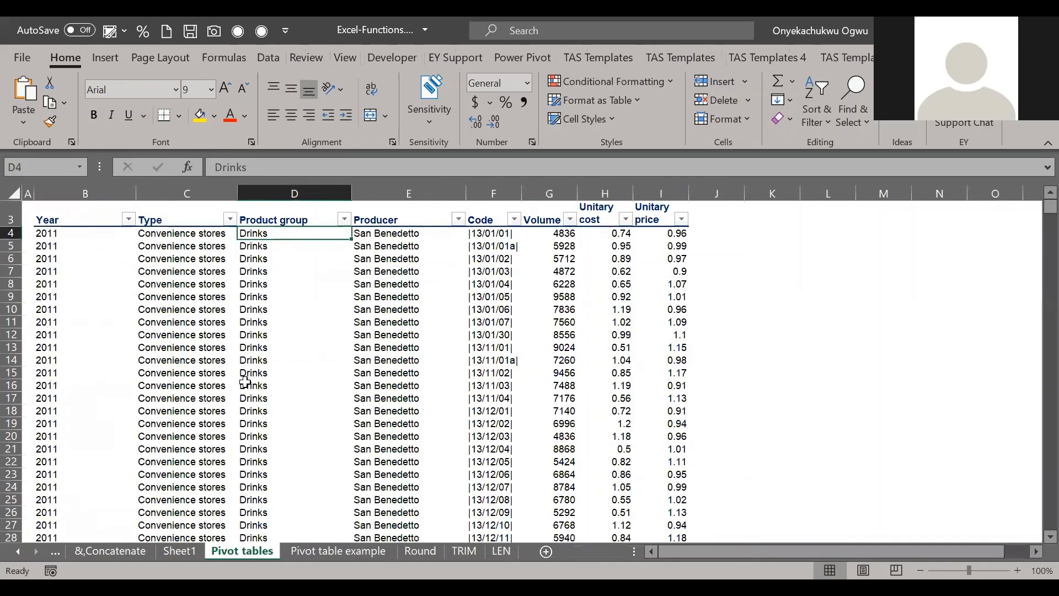
click(245, 383)
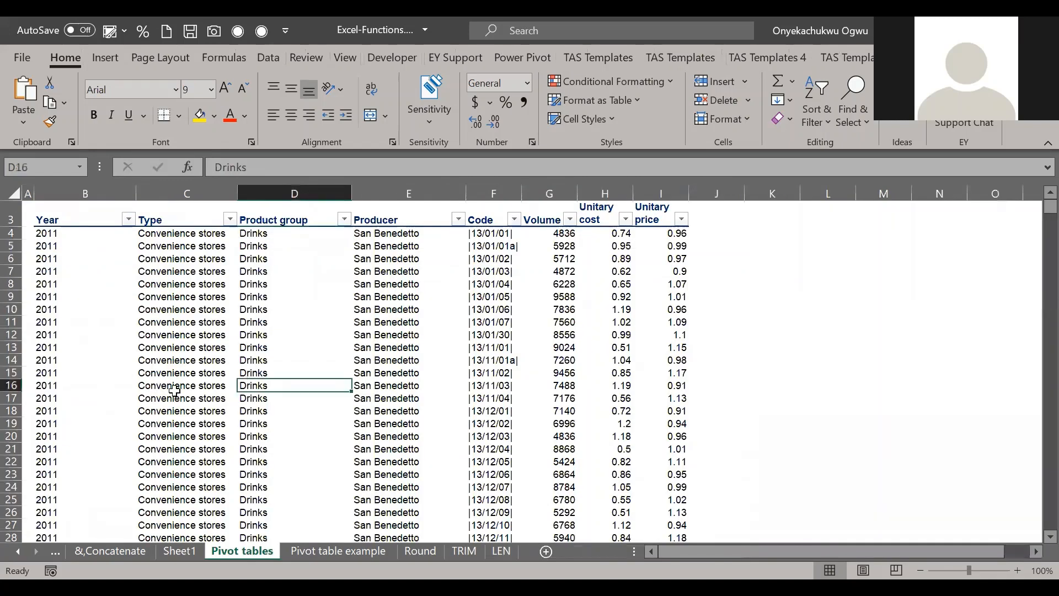
click(185, 418)
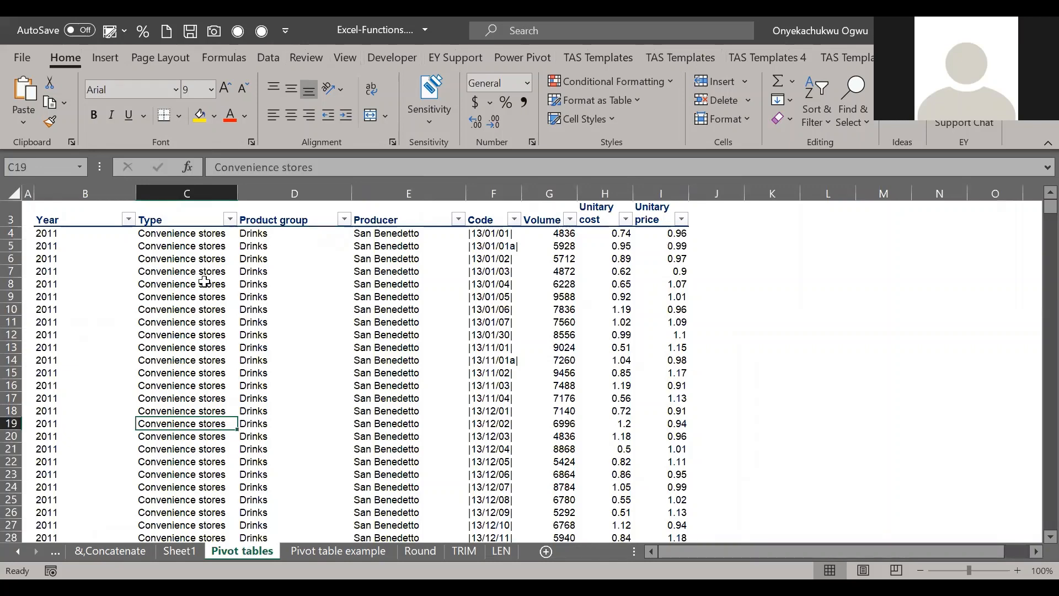
click(204, 281)
key(ctrl+c)
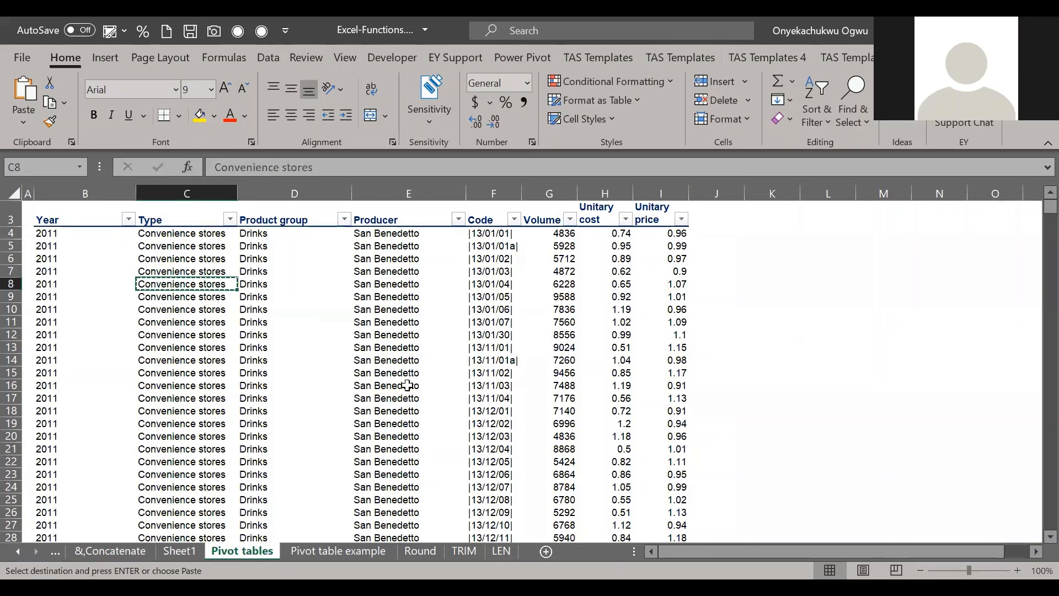
scroll(407, 385, down, 10)
scroll(397, 298, up, 11)
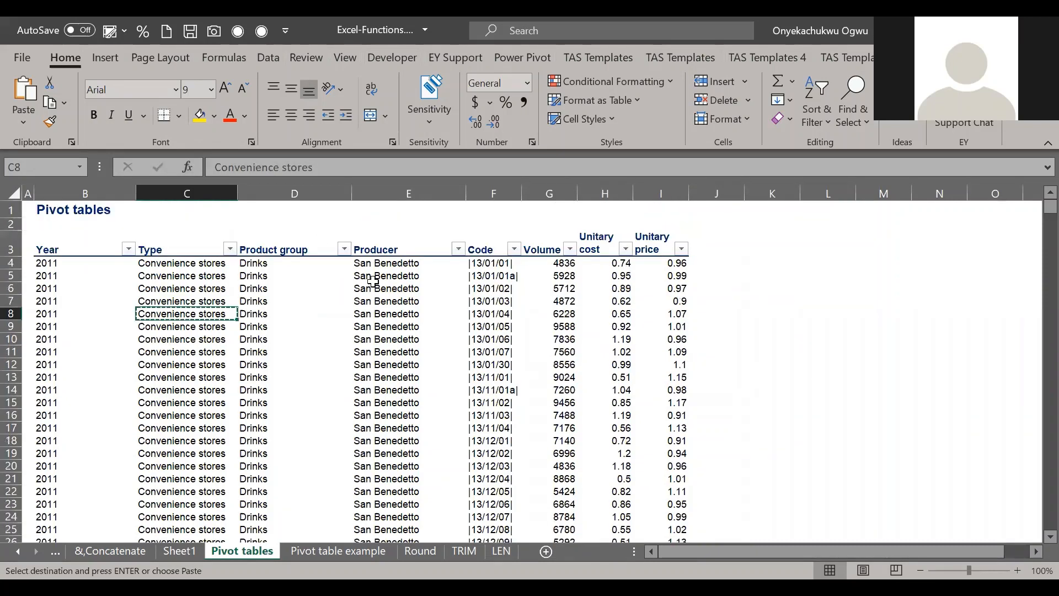
click(404, 286)
key(Escape)
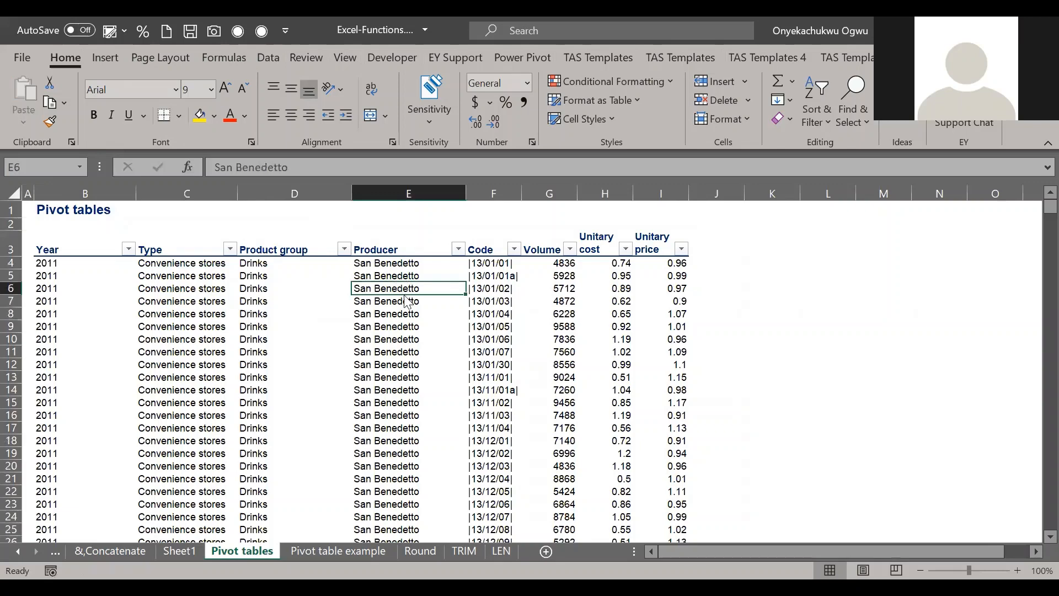
Step: Copy the producer San Benedetto from the first data row into cell M11, beside the source data
click(360, 266)
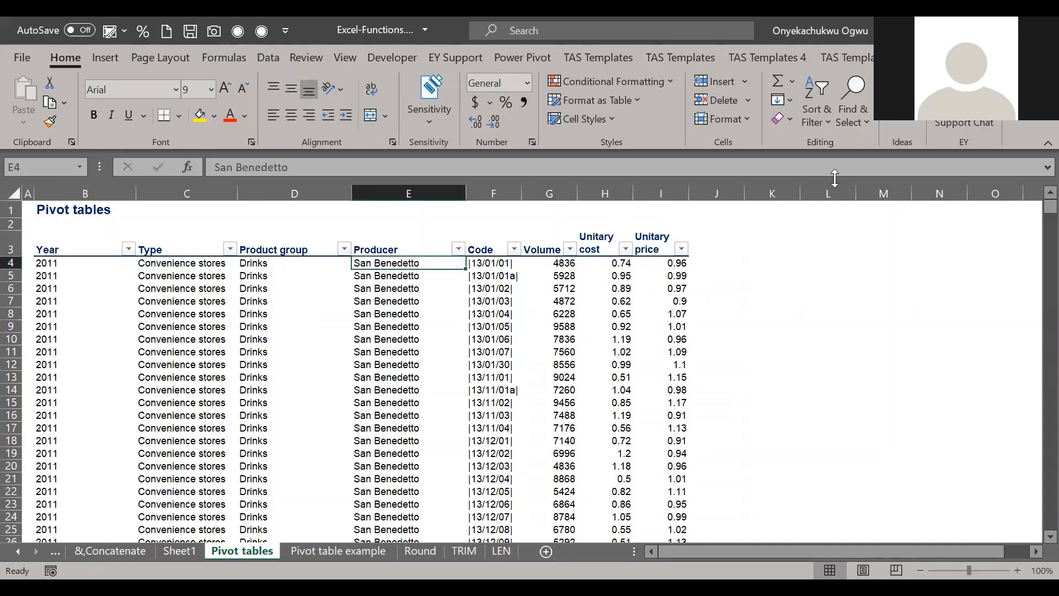
key(ctrl+c)
click(893, 355)
key(ctrl+v)
key(Left)
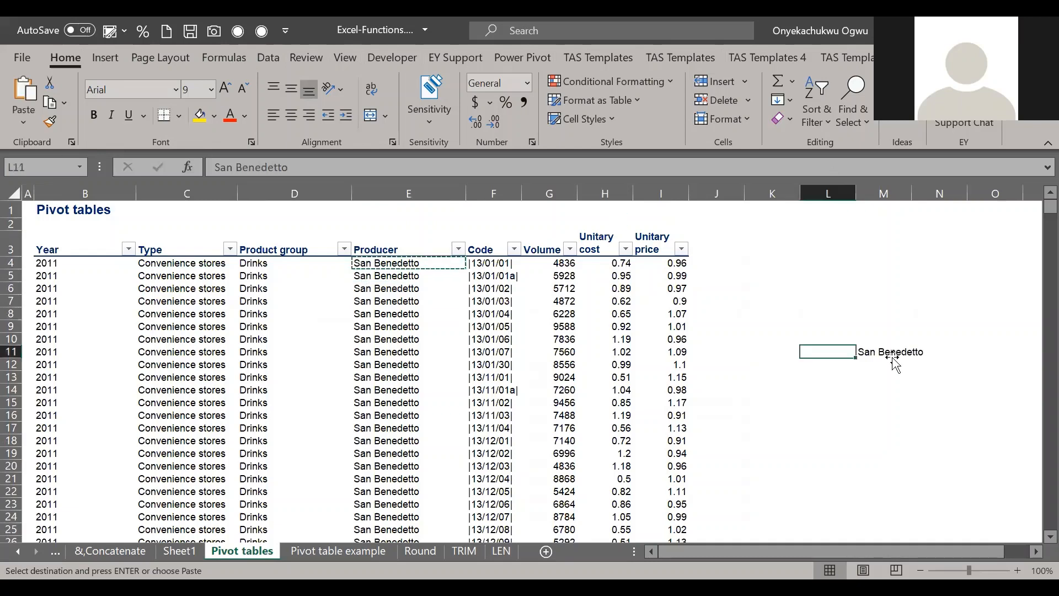
Step: Copy Convenience stores from the Type column into cell L11 and fit column L's width to its content
click(161, 286)
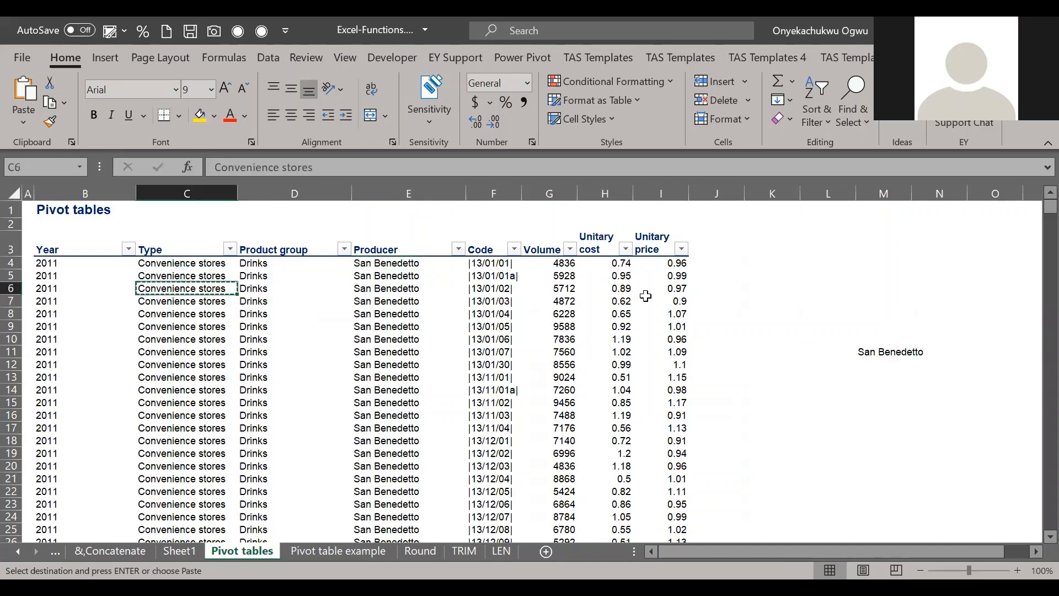
key(ctrl+c)
click(831, 338)
key(Down)
key(ctrl+v)
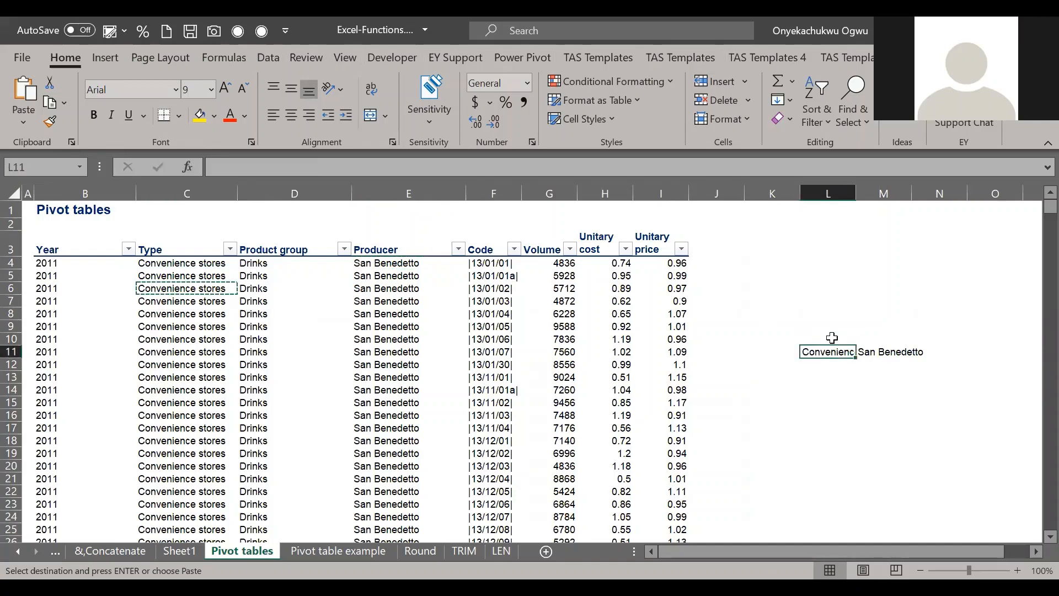
key(Right)
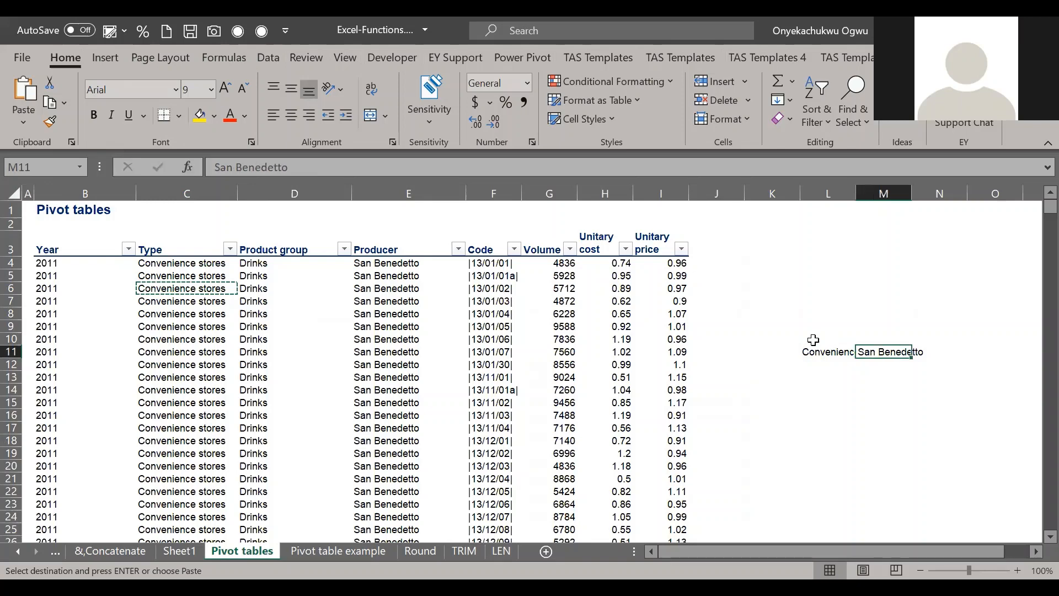
key(Left)
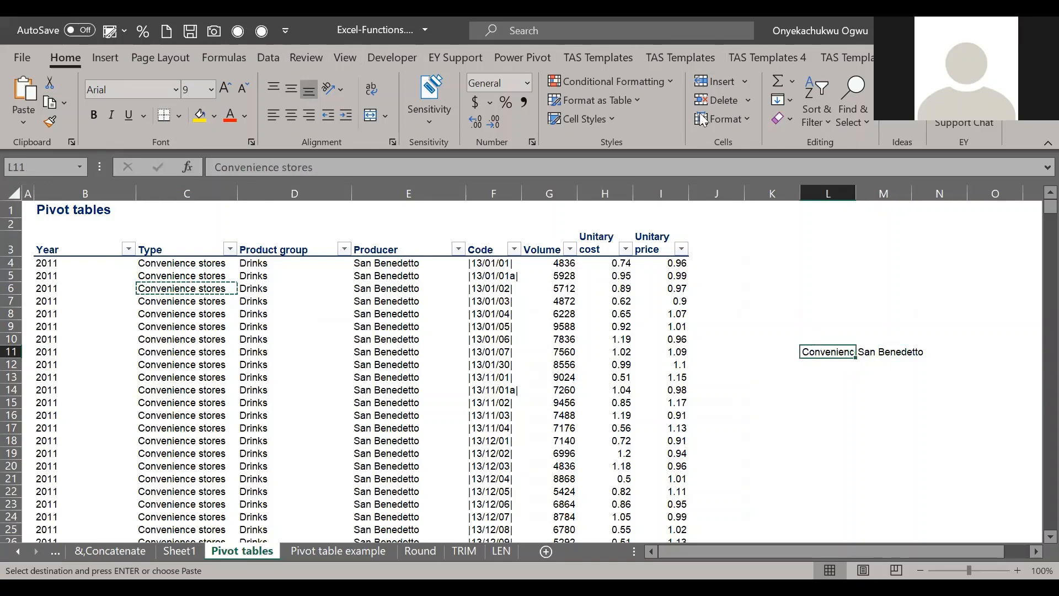
double_click(857, 192)
Step: Enter the headings Producer in M10 and Product Group in L10 above the copied values
drag(916, 331, 916, 333)
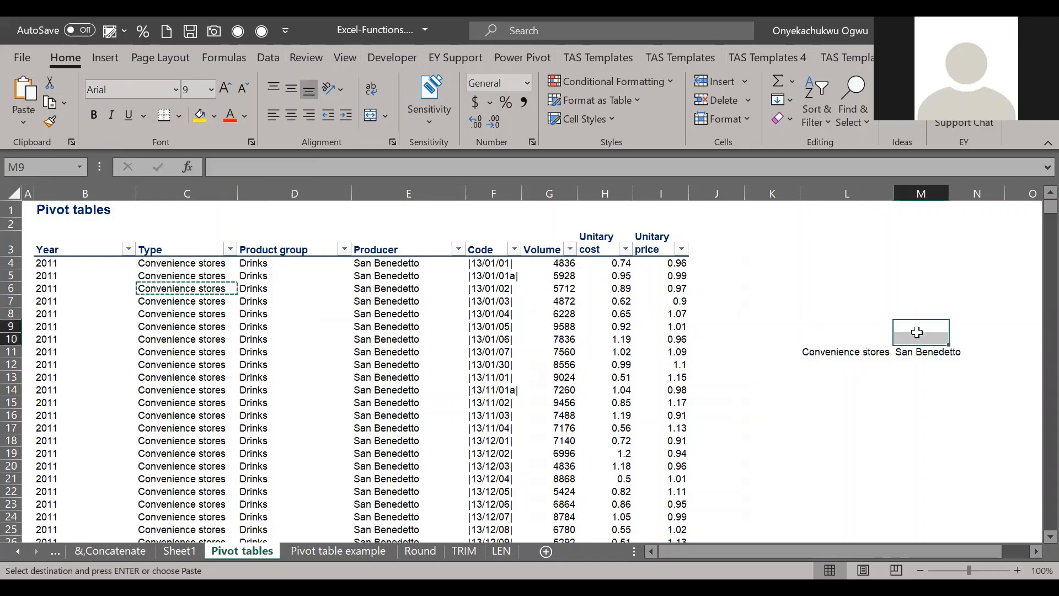
key(Down)
key(Down)
key(Up)
text(pR)
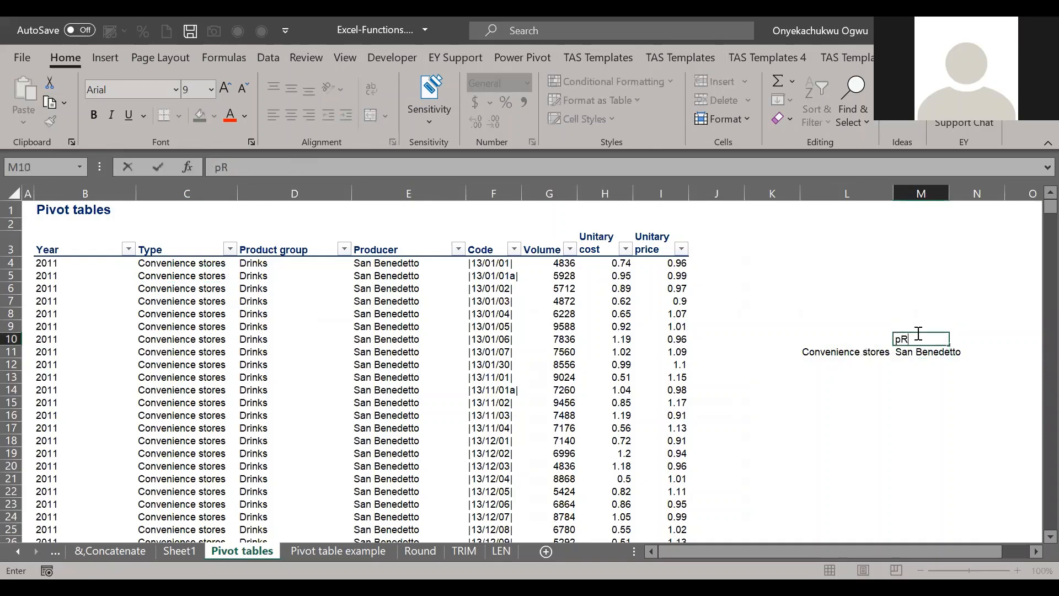
text(ODUCER)
key(ctrl+Return)
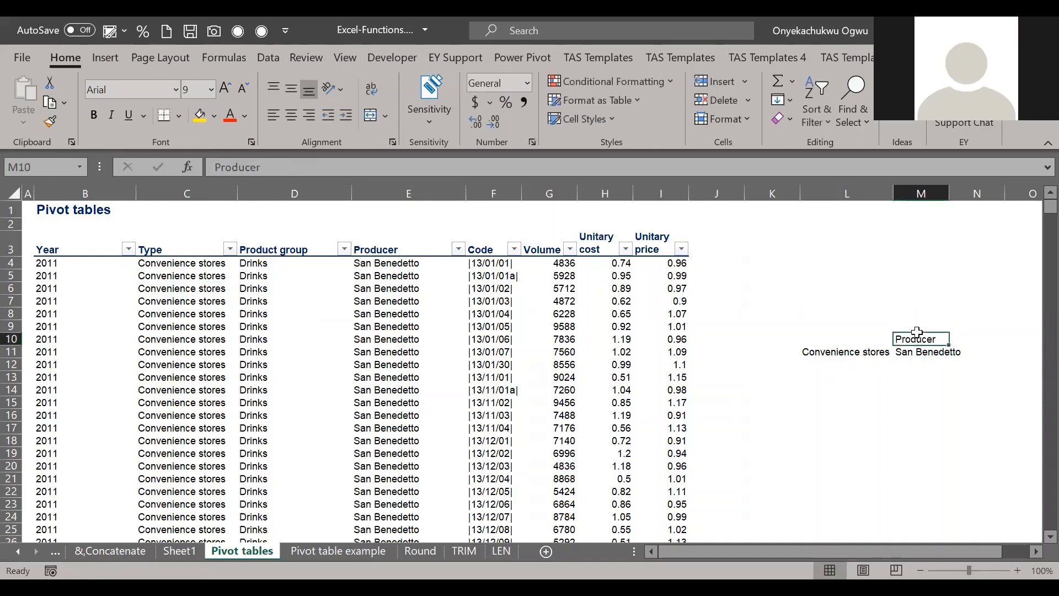
key(Left)
text(Pro)
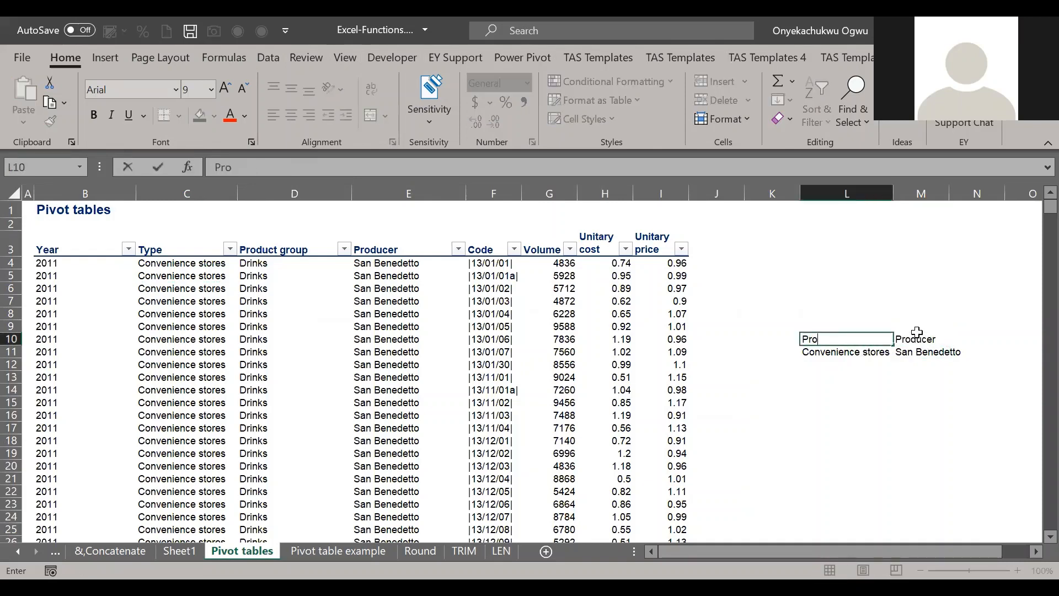
text(duct Group)
key(Return)
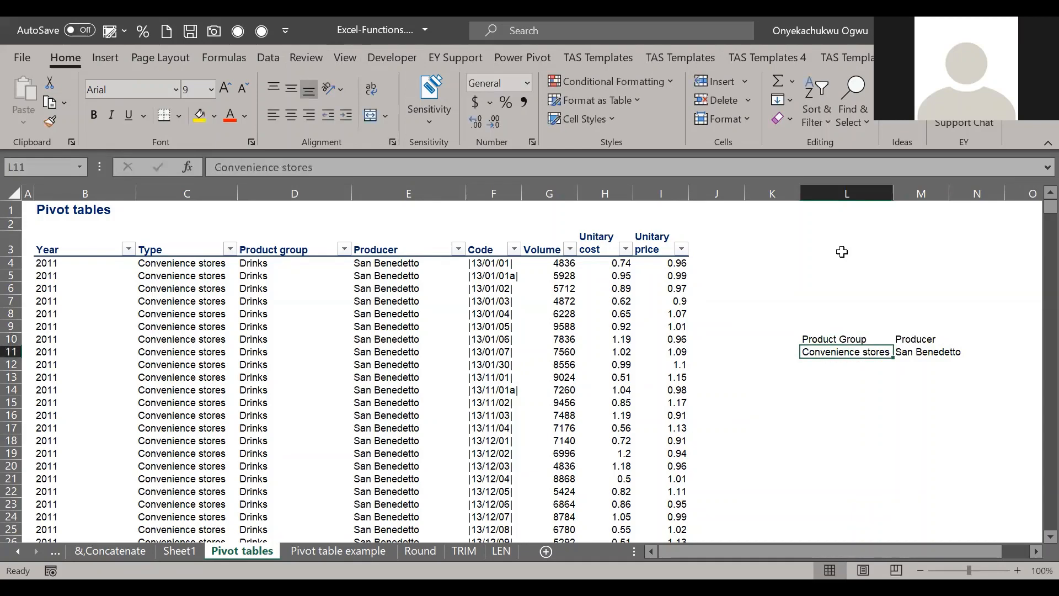
Step: Make the Convenience stores value in L11 bold
scroll(707, 397, right, 2)
click(708, 392)
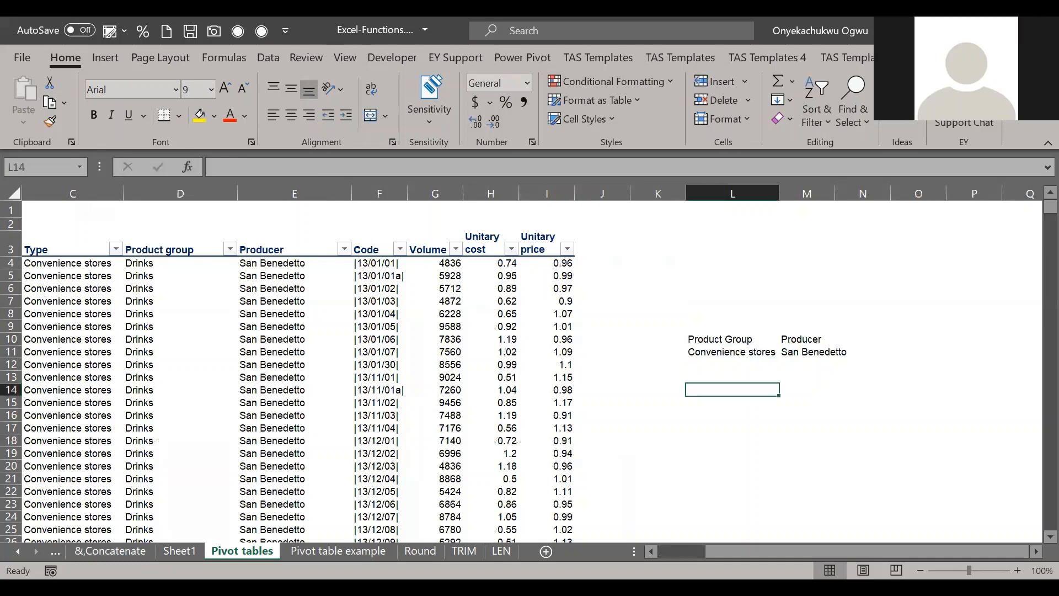
key(alt+Tab)
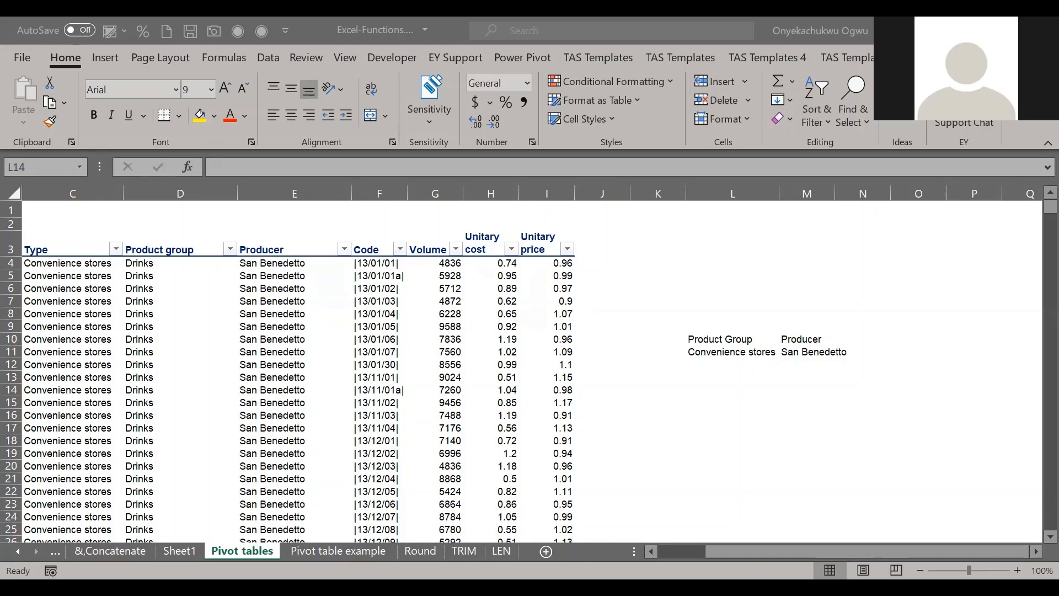
click(703, 339)
key(Down)
key(ctrl+b)
Step: Widen column L to fit the bold text and make the San Benedetto value in M11 bold
key(Right)
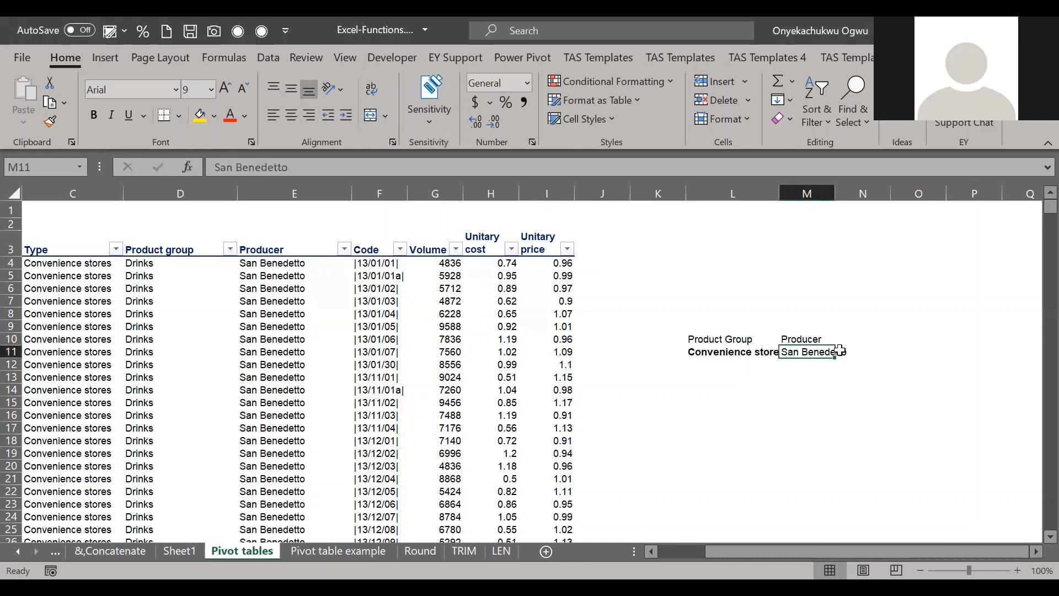
drag(779, 194, 816, 193)
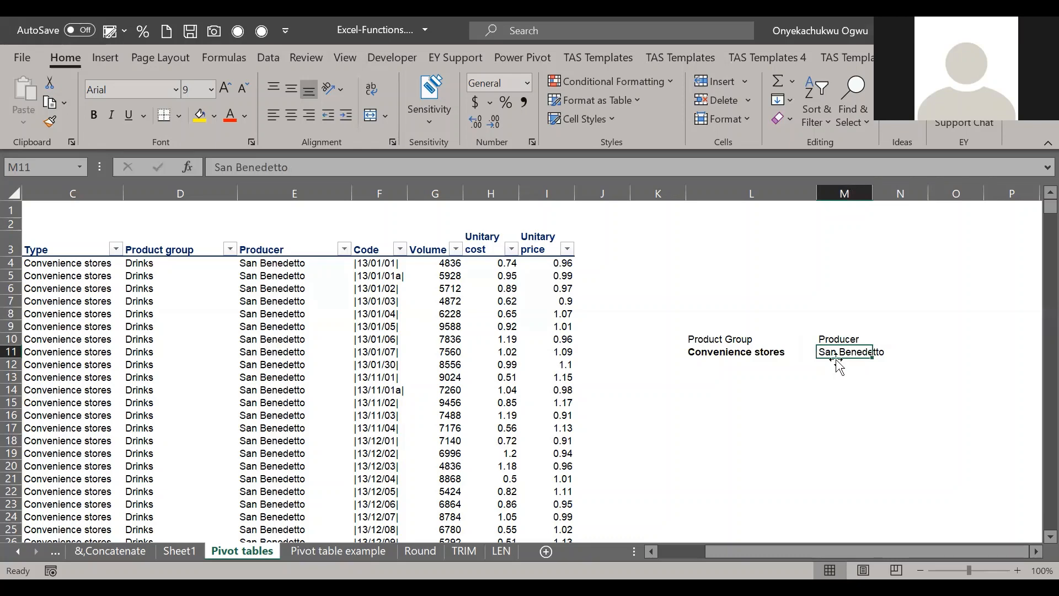
key(ctrl+b)
key(Left)
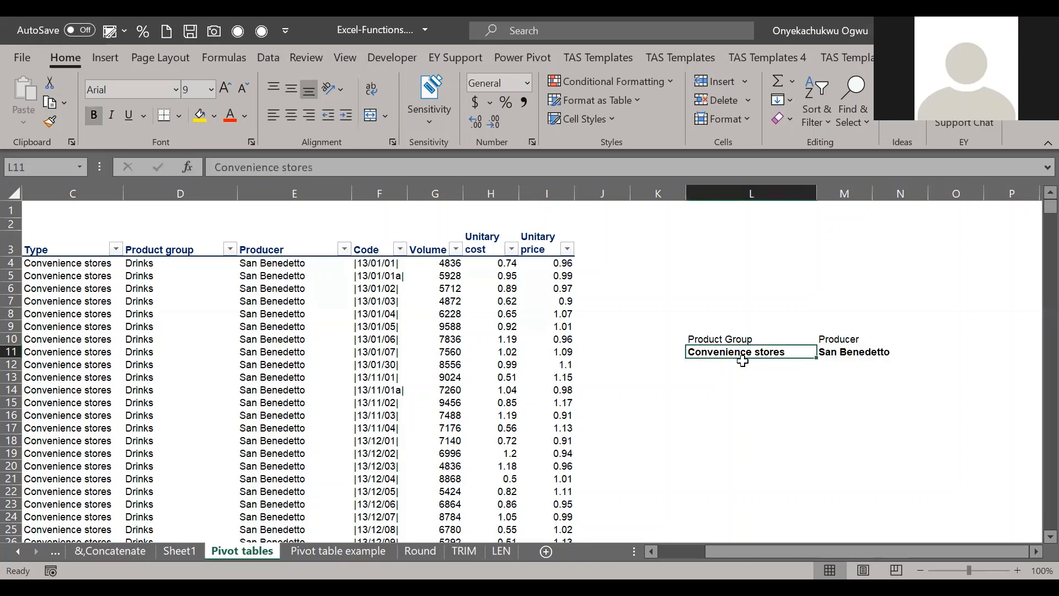
key(Right)
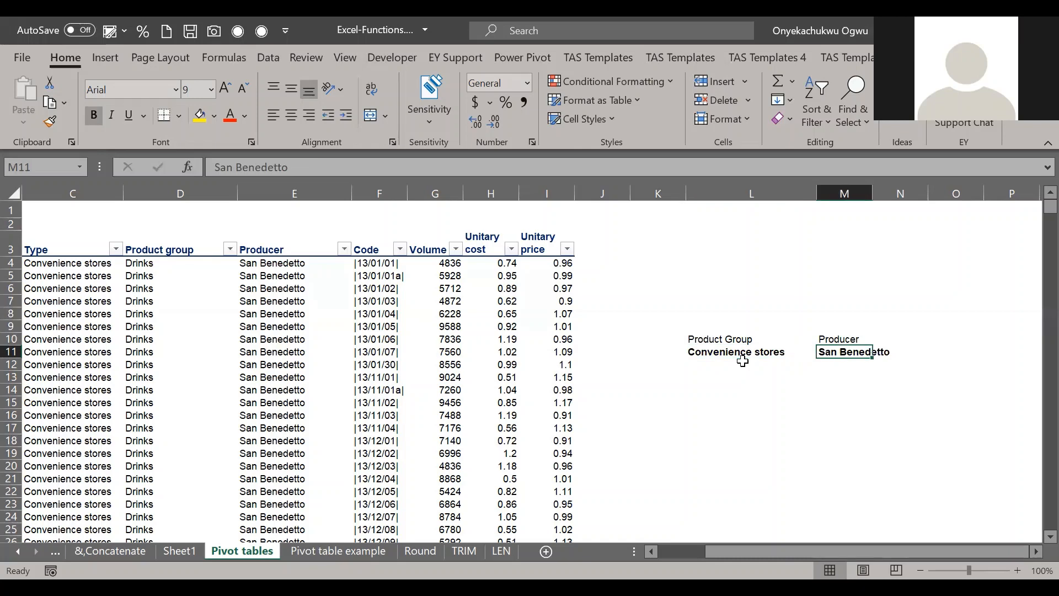
key(Left)
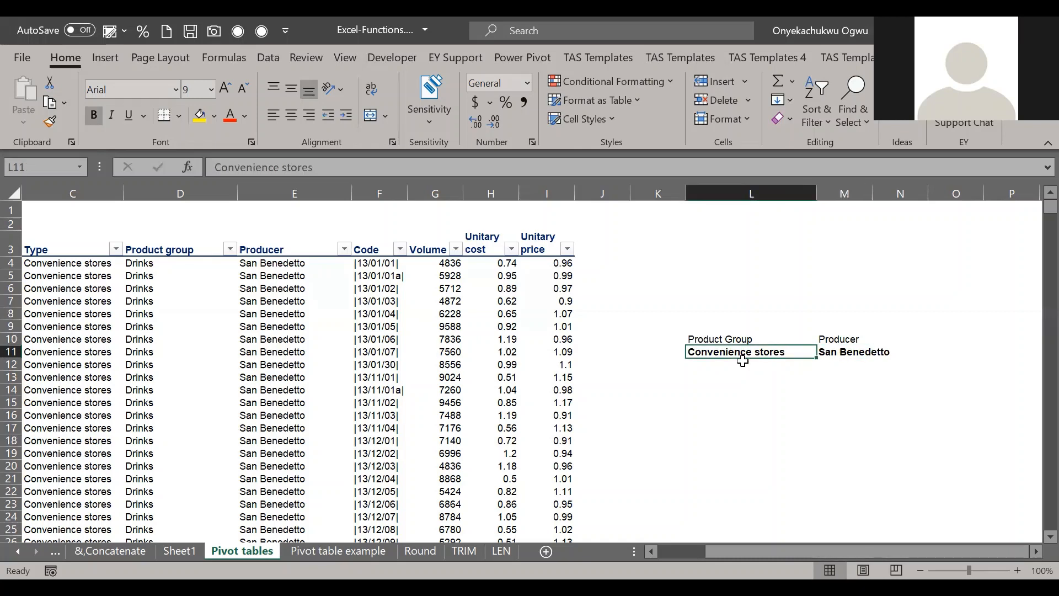
key(alt+Tab)
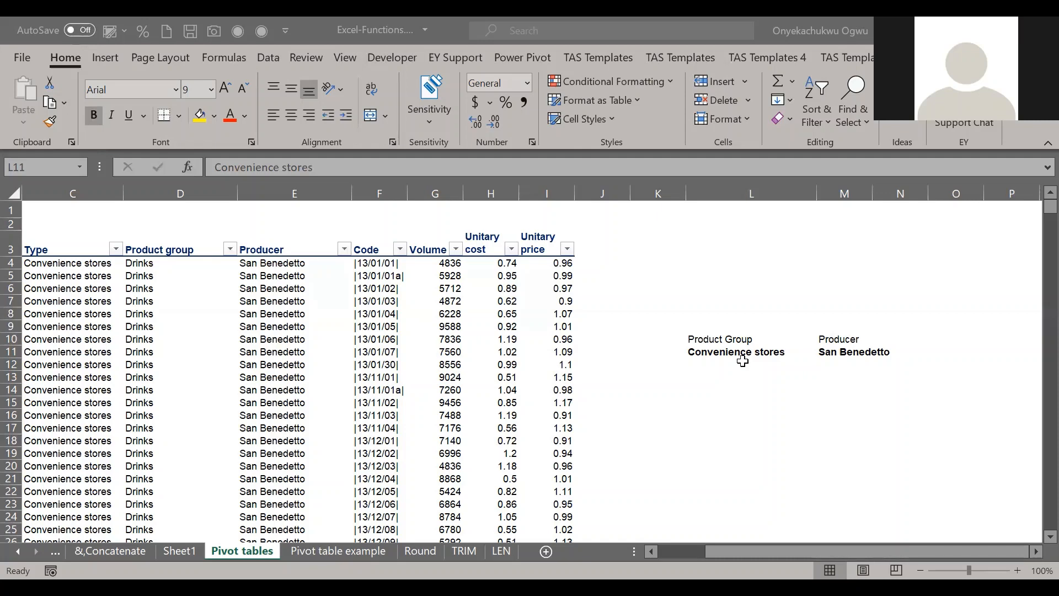
Step: Set the Producer filter of the pivot table on Sheet1 to San Benedetto
click(179, 551)
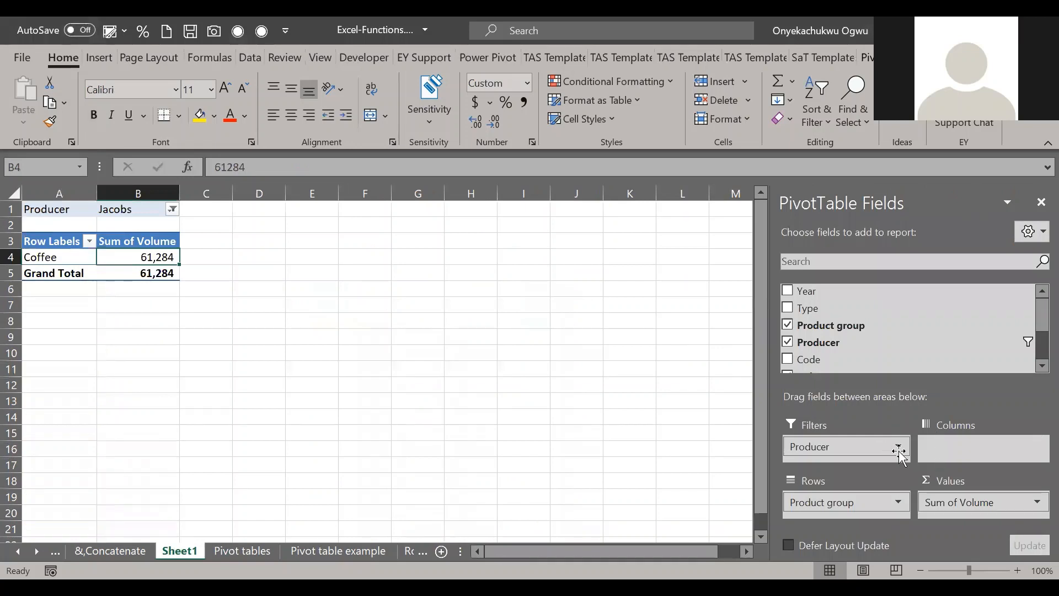
click(171, 211)
drag(193, 291, 192, 321)
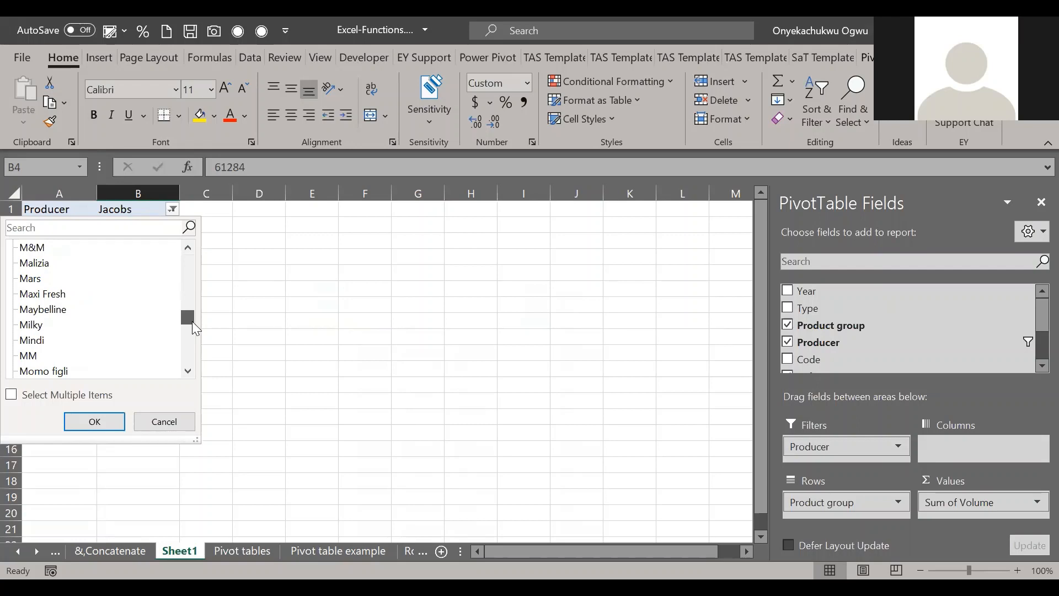
scroll(164, 348, down, 5)
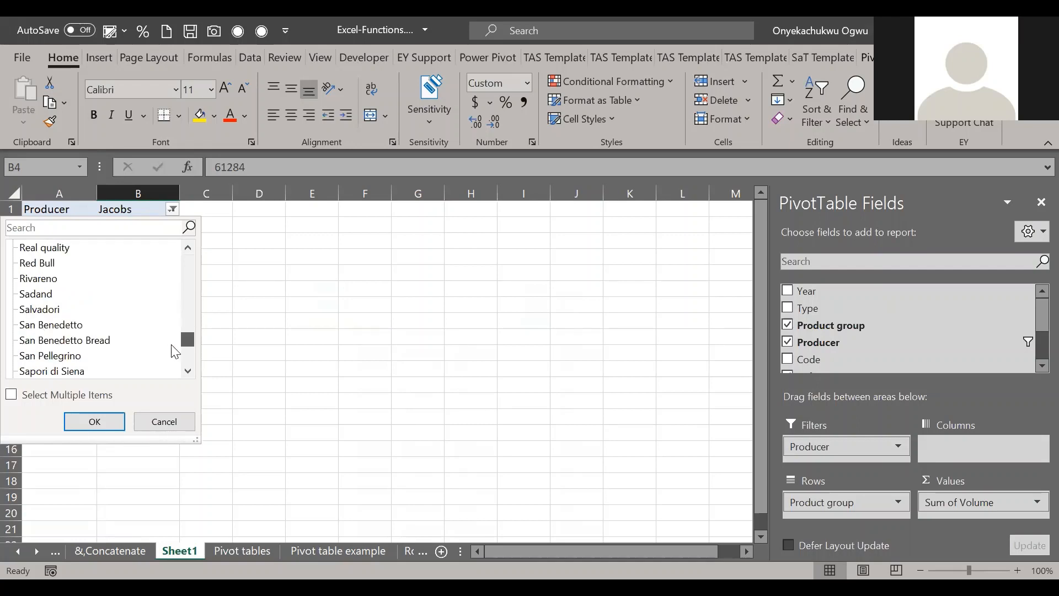
scroll(175, 349, down, 2)
scroll(47, 300, up, 1)
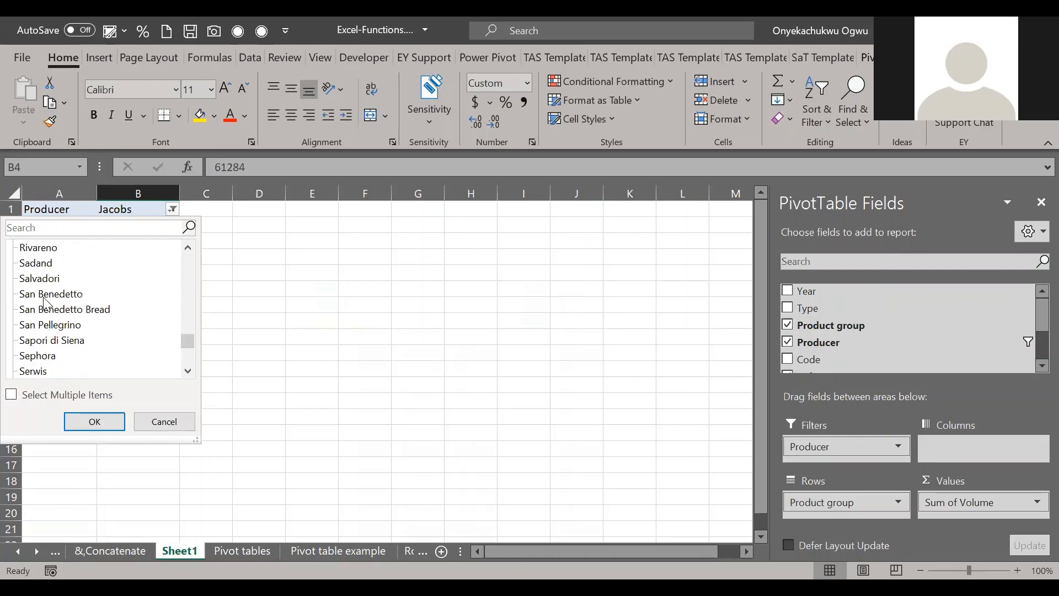
click(65, 294)
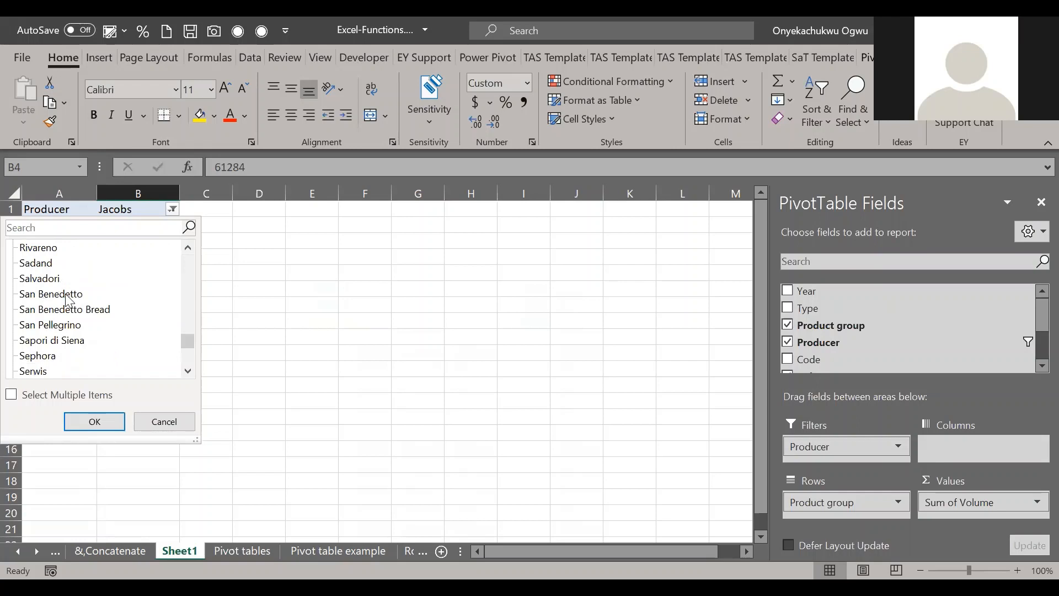
click(95, 422)
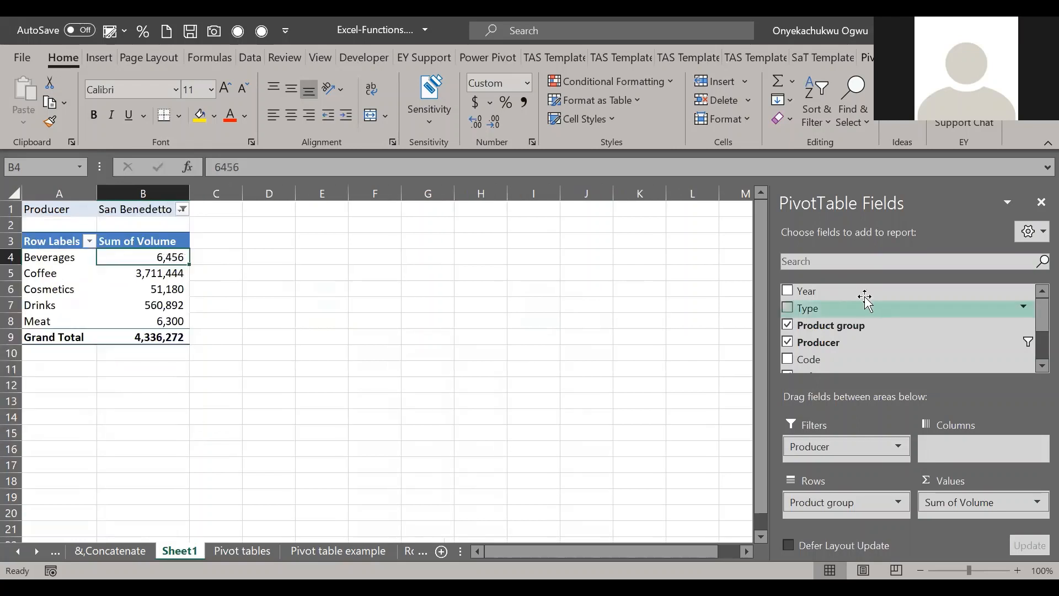
Step: Add the Type field to the pivot table and move it from Rows to Columns
drag(1036, 327, 1037, 330)
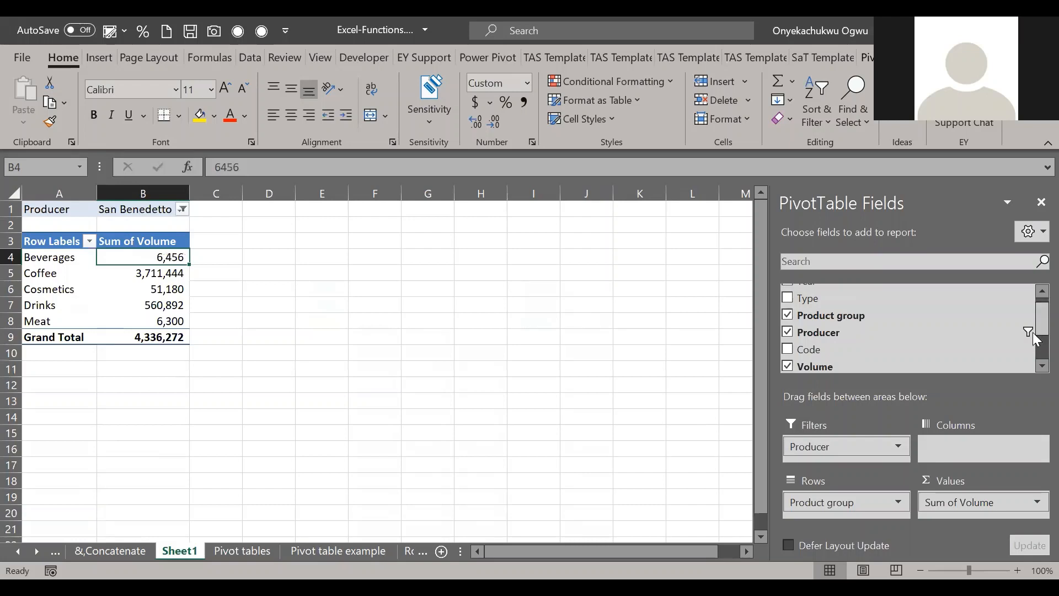
scroll(1036, 335, down, 3)
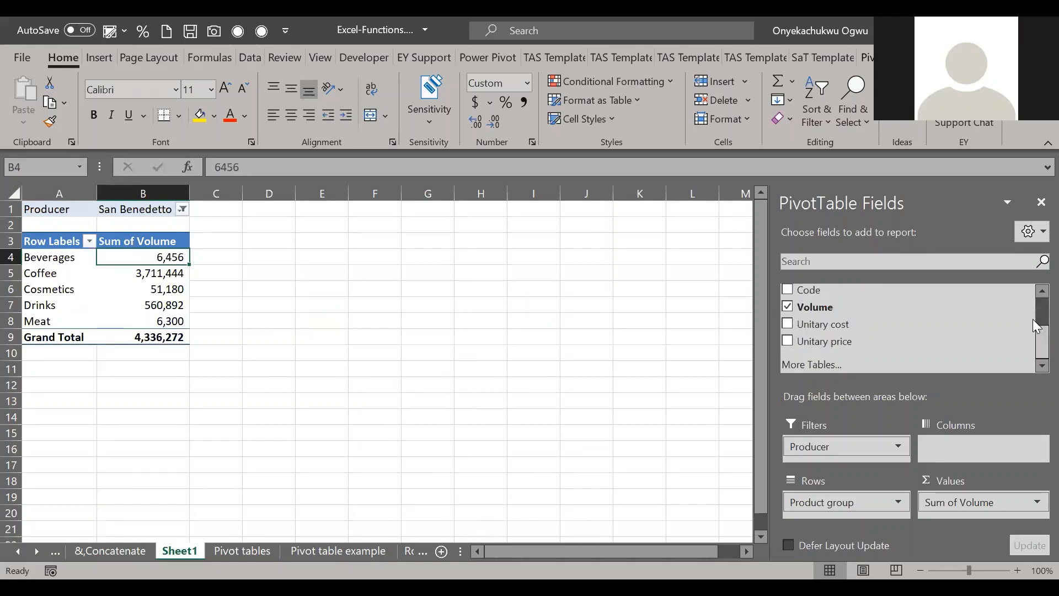
scroll(1036, 318, up, 3)
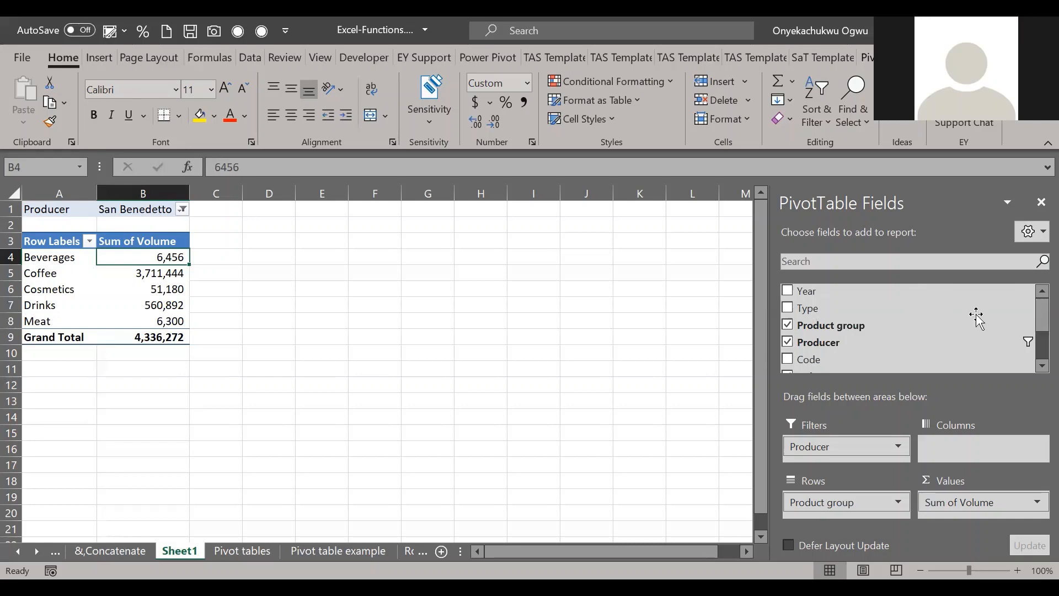
mouse_move(789, 315)
mouse_down()
mouse_move(630, 351)
mouse_move(724, 400)
mouse_move(777, 301)
mouse_move(794, 308)
mouse_up()
click(788, 308)
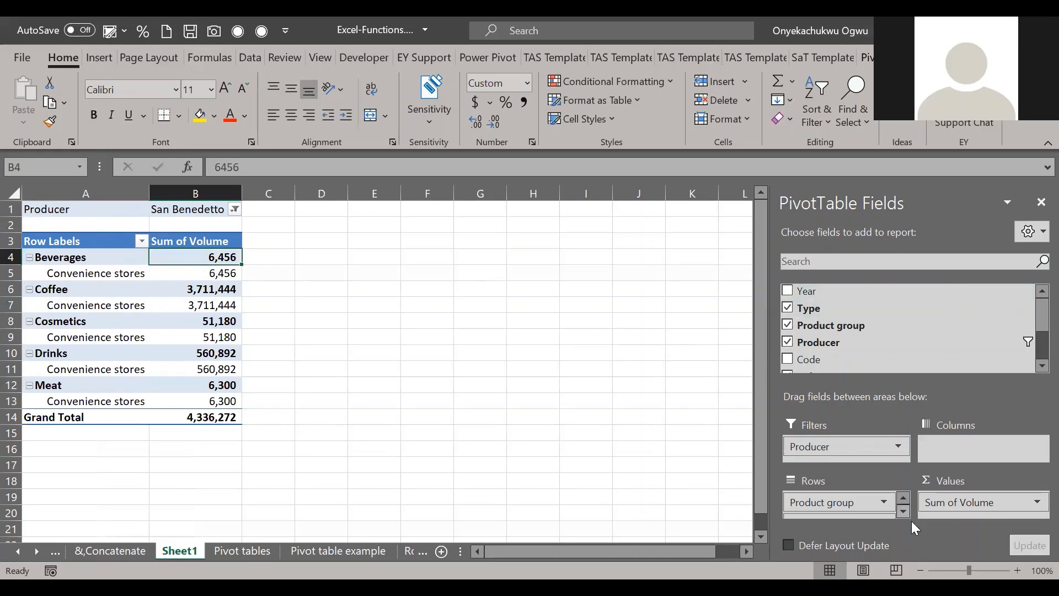
drag(887, 516, 980, 447)
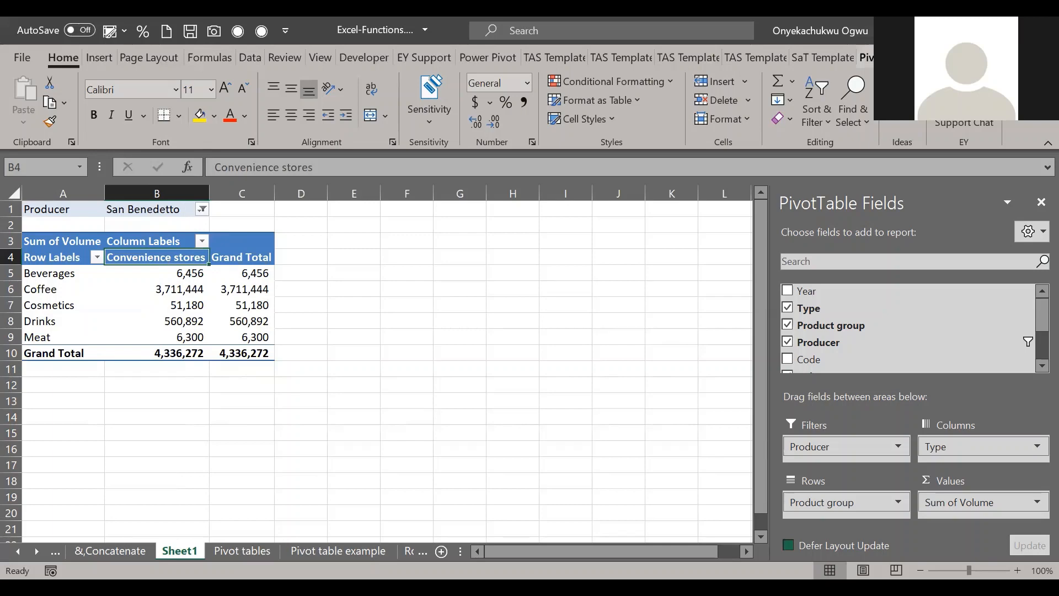
Step: Replace Type with Year in the pivot table's columns and try to insert a timeline
click(865, 58)
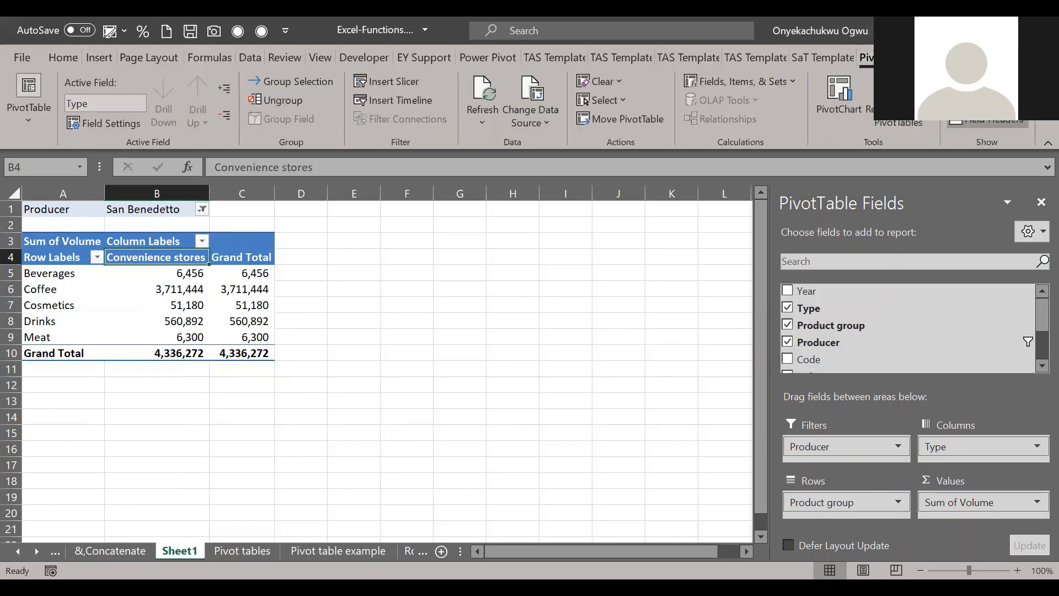
click(943, 57)
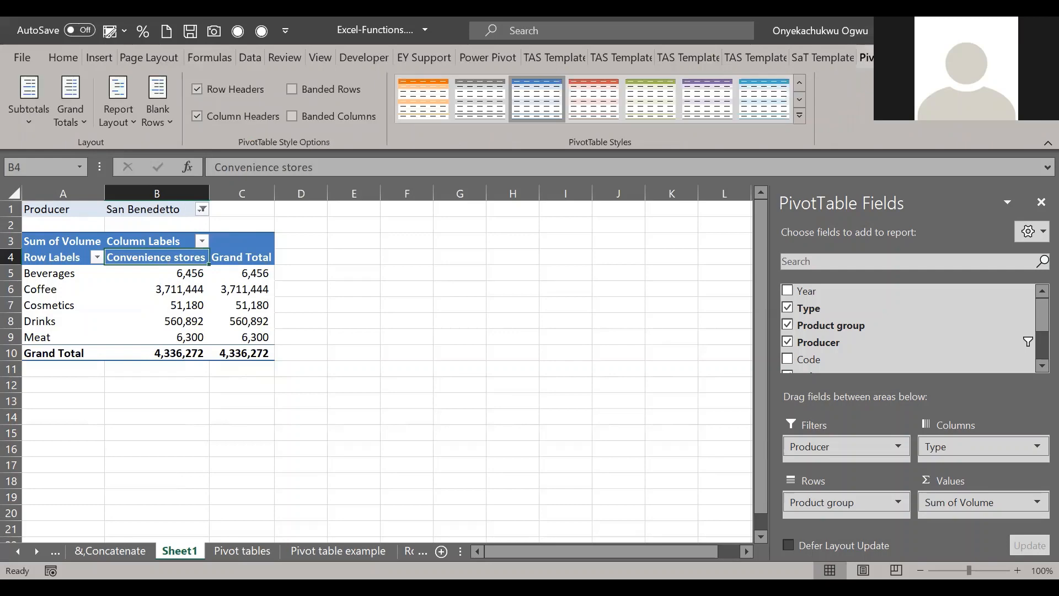
click(867, 60)
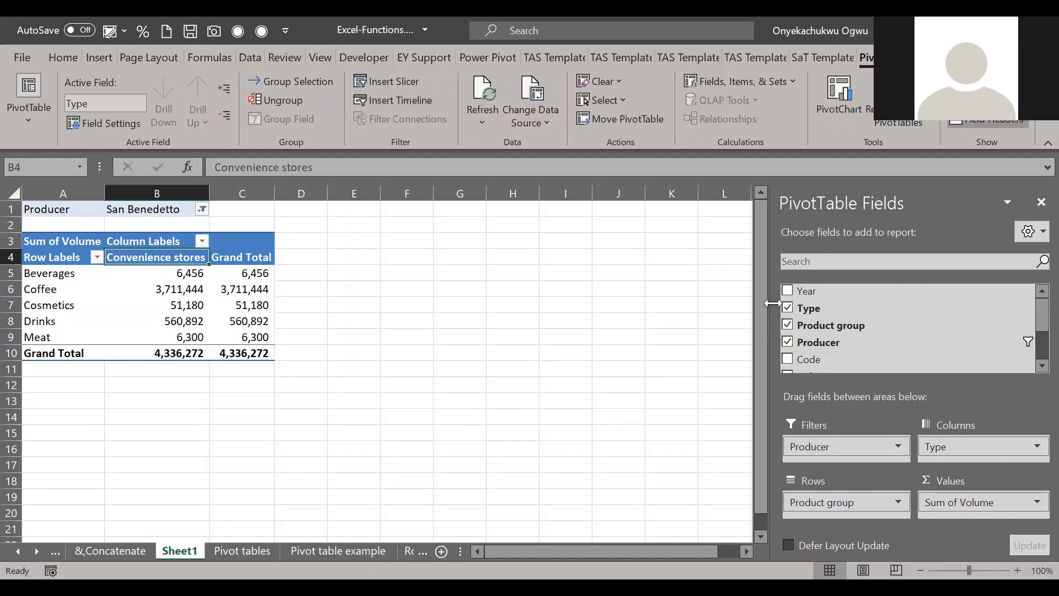
drag(807, 295, 964, 448)
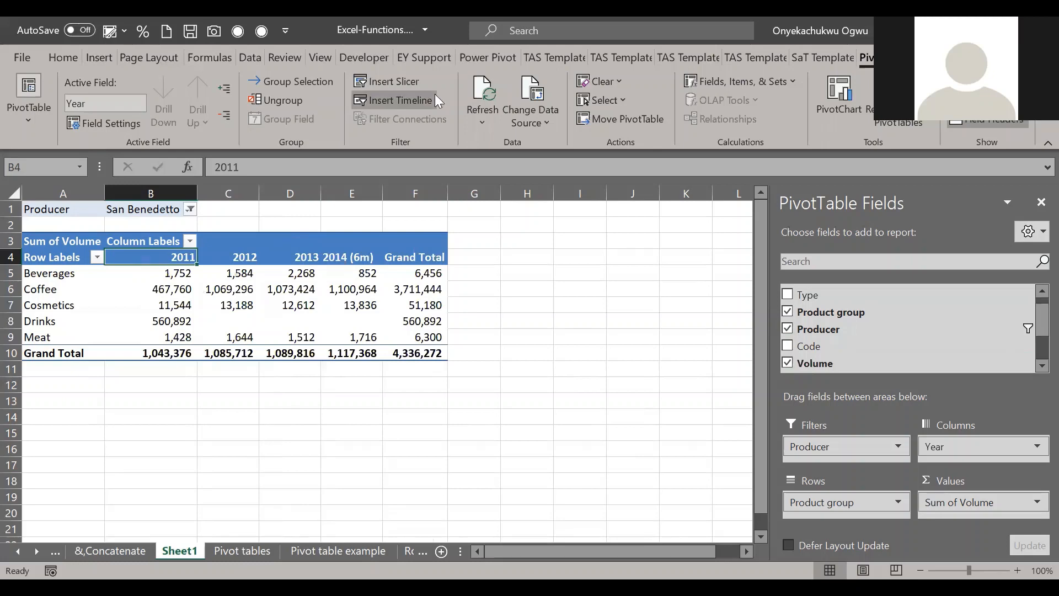
click(402, 101)
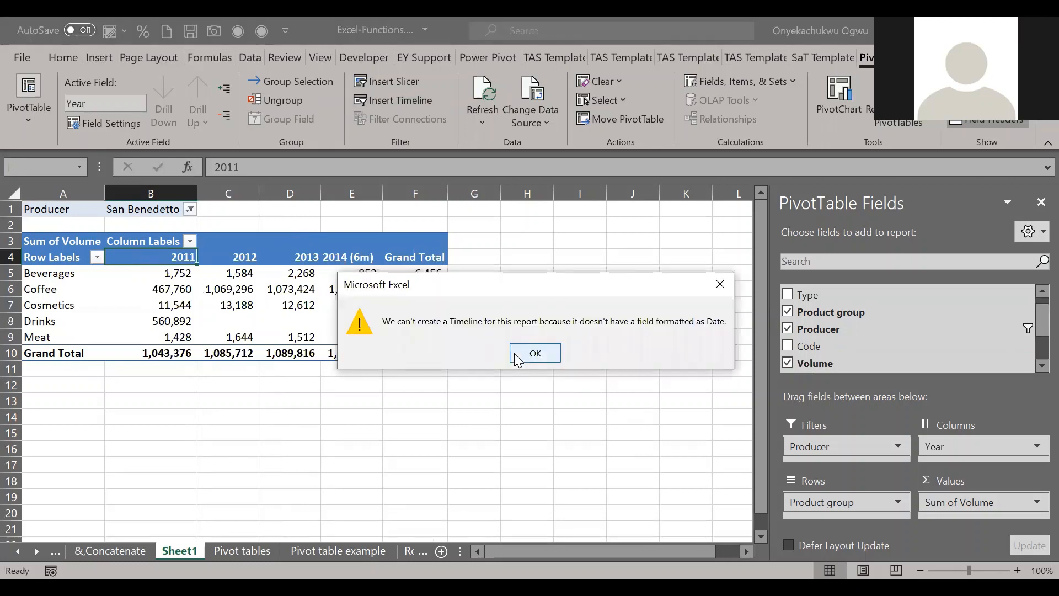
click(543, 357)
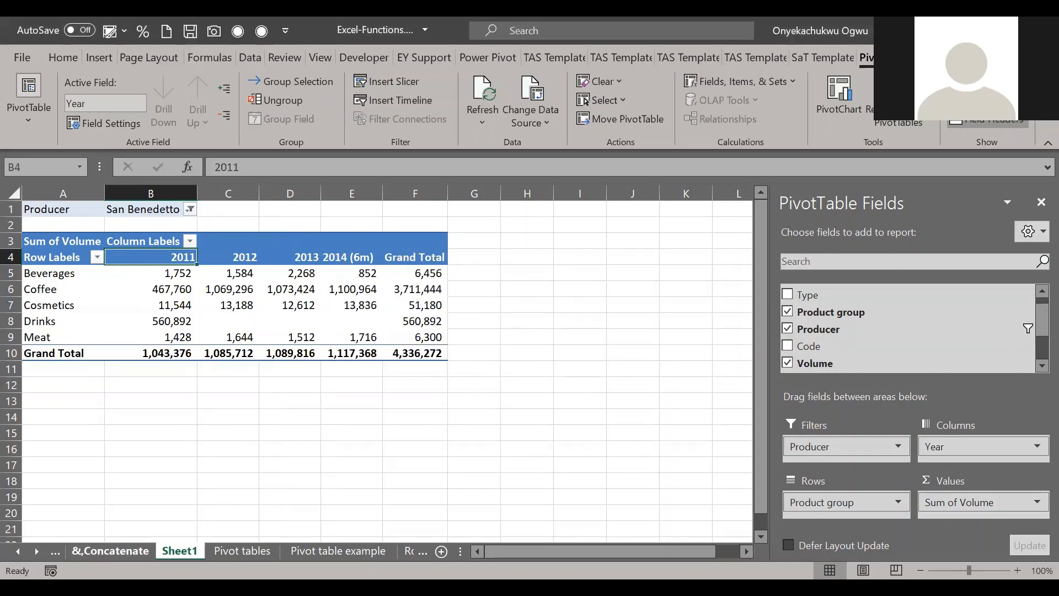
Step: Examine the first entries of the Year column in the source data on the Pivot tables sheet
key(ctrl+Page_Up)
key(ctrl+Page_Down)
key(ctrl+Page_Down)
click(320, 299)
key(Left)
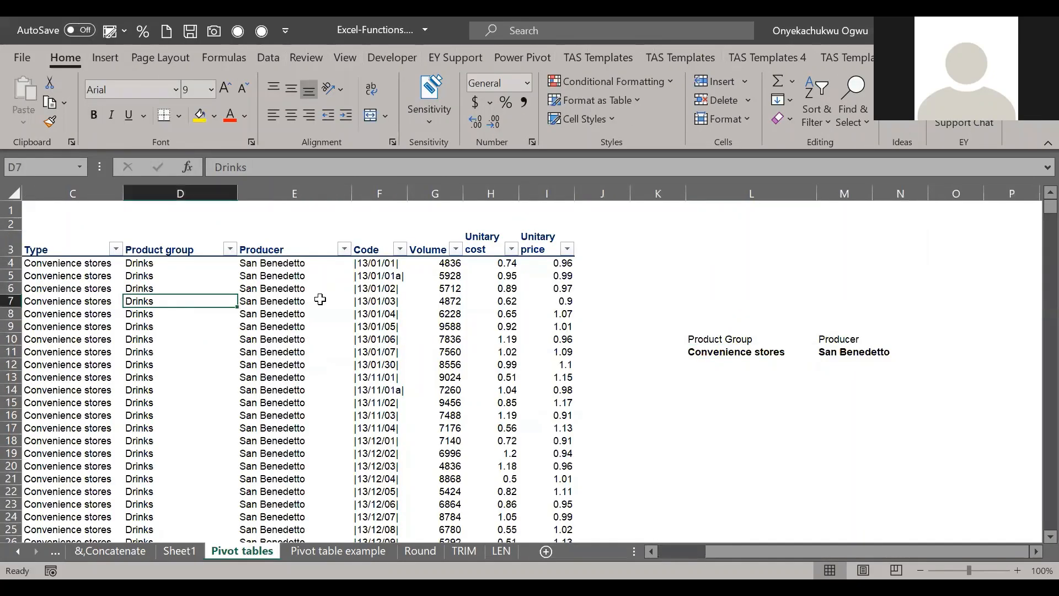
key(ctrl+Home)
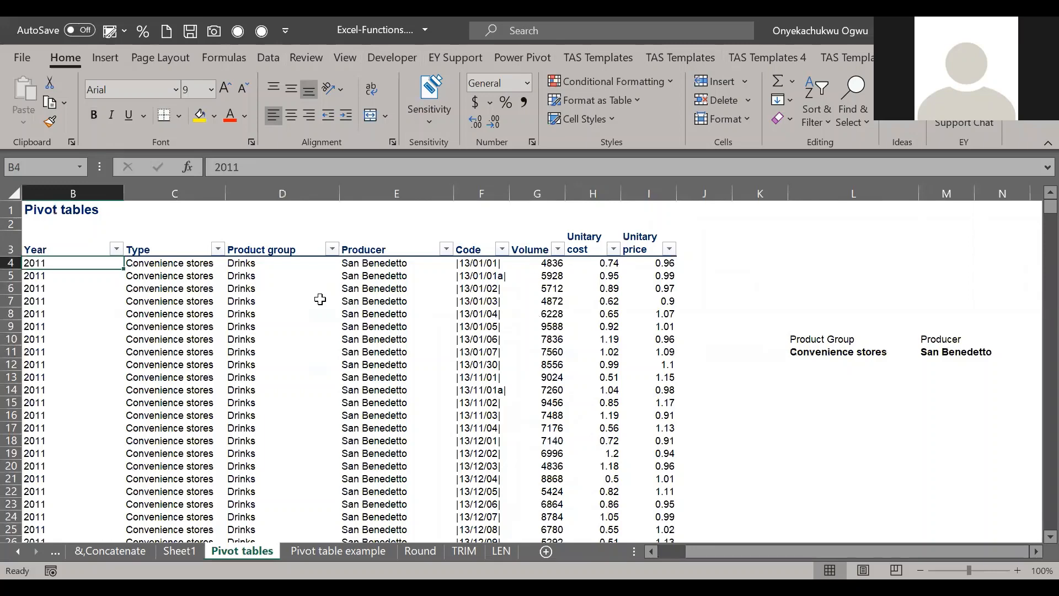
key(ctrl+Page_Down)
key(ctrl+Page_Up)
key(Down)
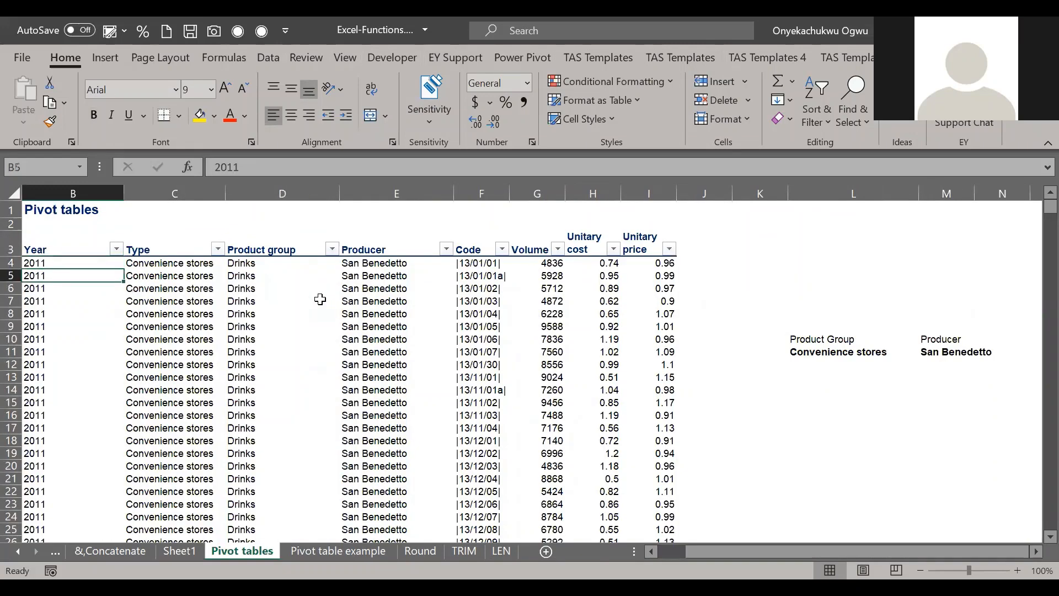
key(Down)
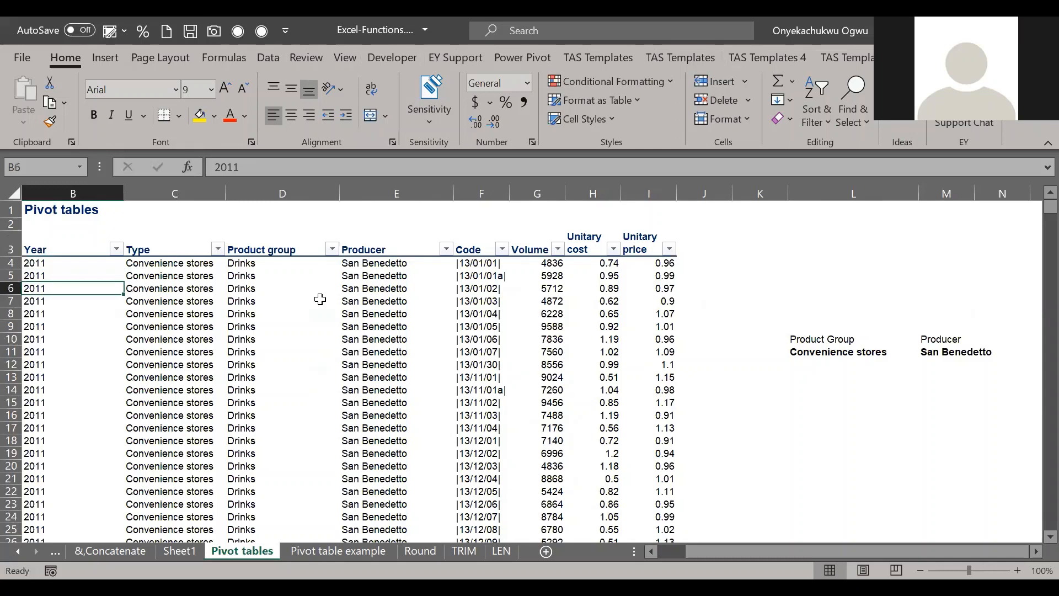
Step: Enter 2011 in K15121, beside the last row of the source data
key(ctrl+Down)
key(Right)
key(Right)
key(Right)
key(Right)
key(Right)
key(Right)
key(Right)
key(Right)
key(Right)
key(Left)
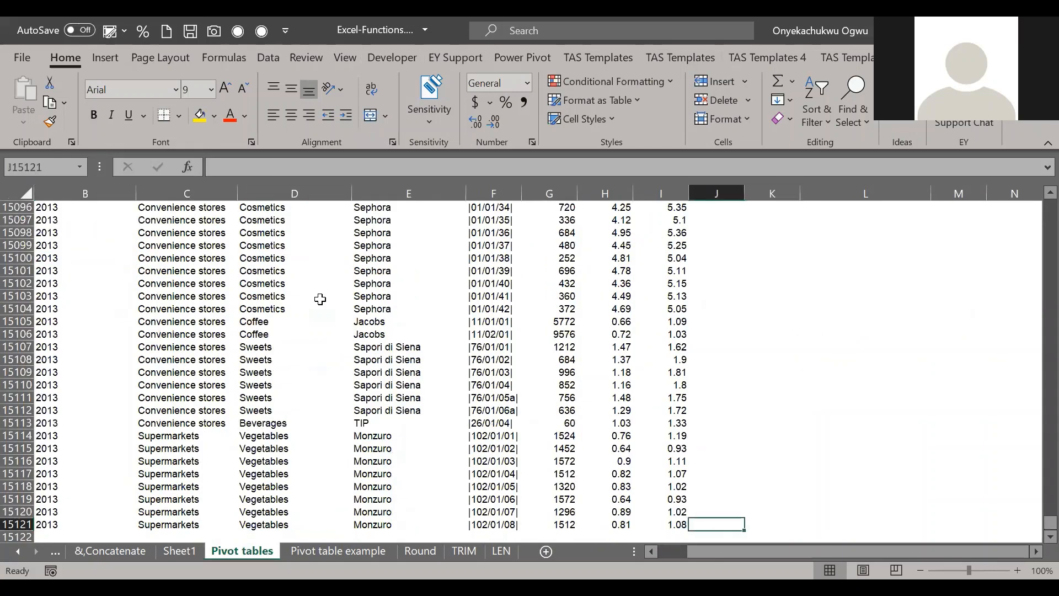
key(Right)
text(201)
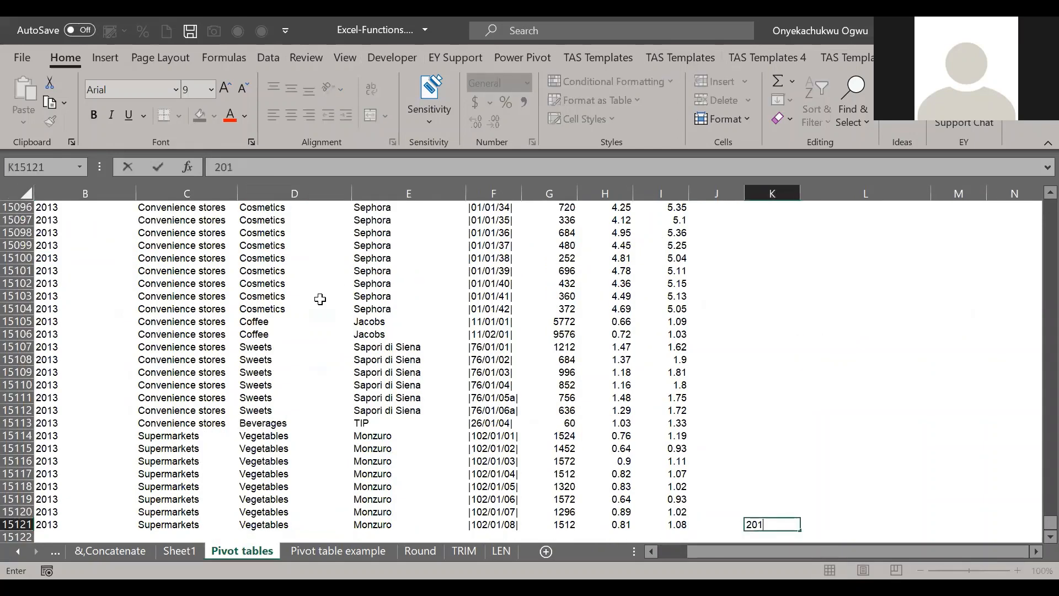
text(1)
key(Return)
key(Up)
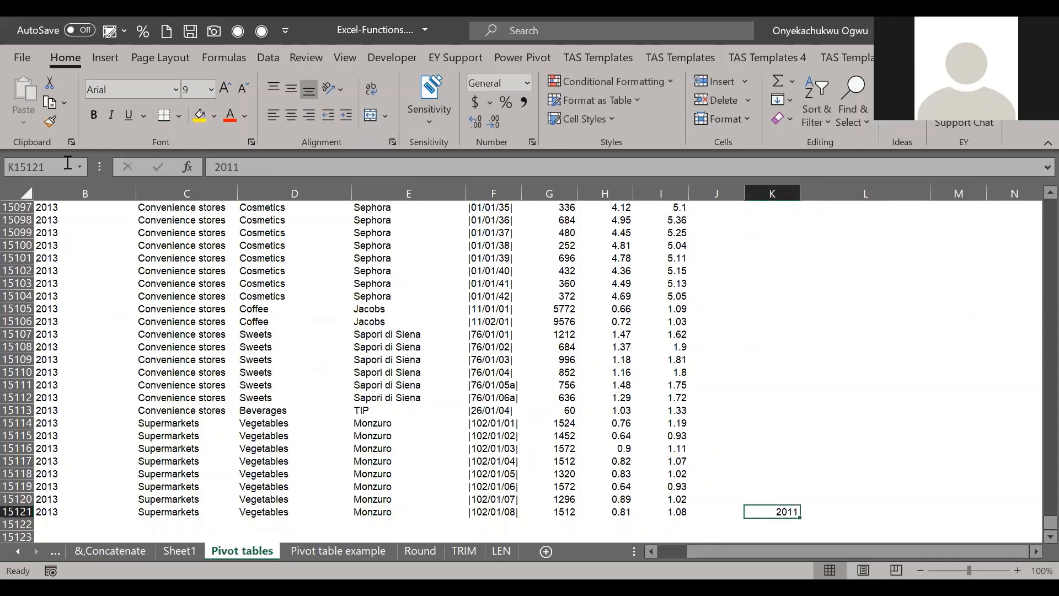
Step: Select the Year values upward from B15121 and examine the source rows above them
mouse_move(59, 518)
mouse_down()
mouse_move(99, 288)
mouse_move(87, 239)
mouse_move(83, 386)
mouse_move(77, 191)
mouse_move(78, 240)
mouse_move(79, 219)
mouse_up()
scroll(71, 273, up, 20)
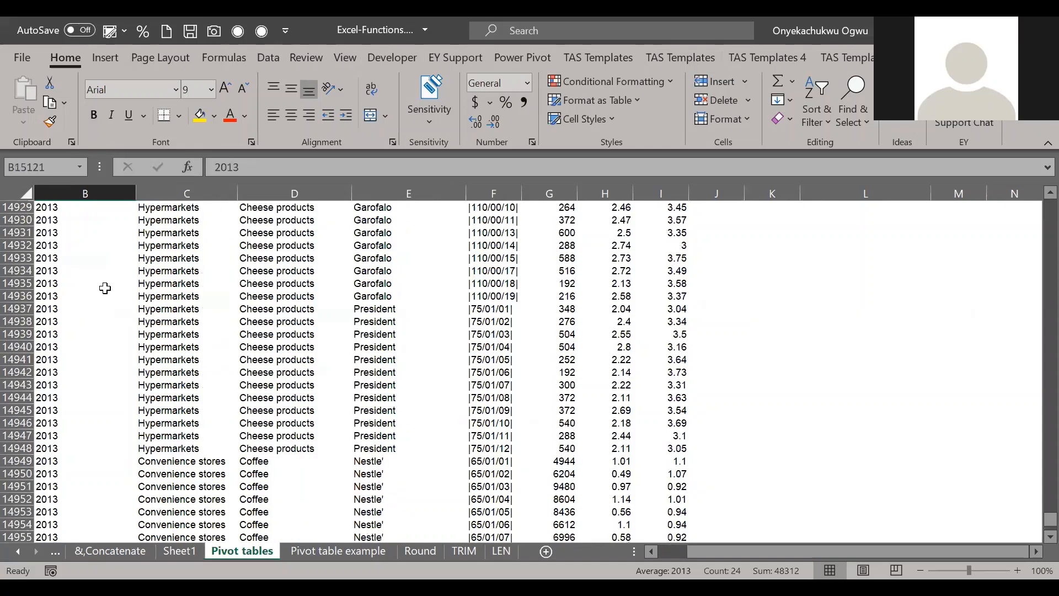
scroll(508, 267, up, 6)
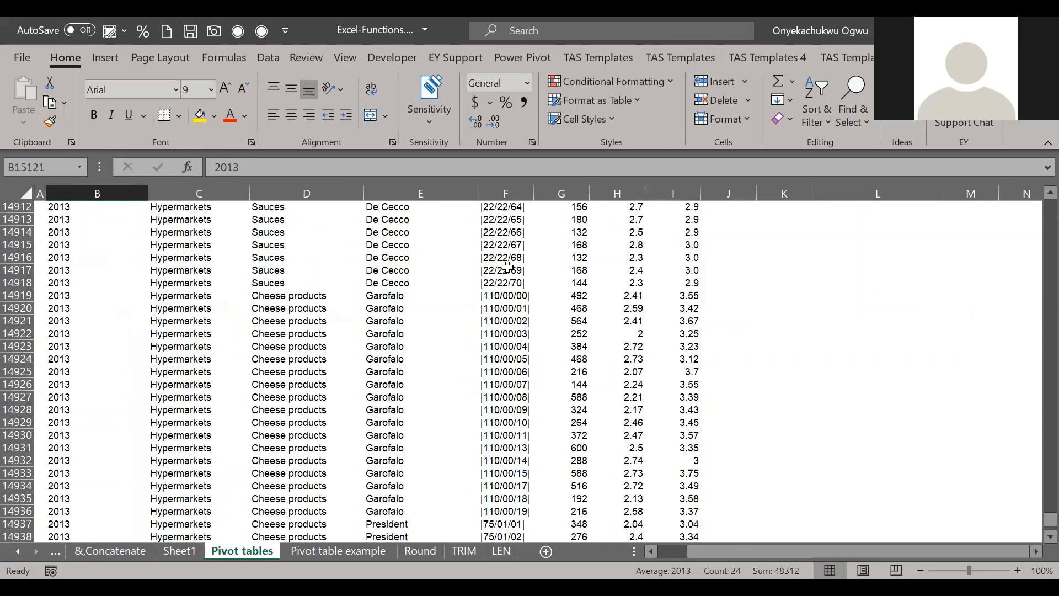
click(580, 283)
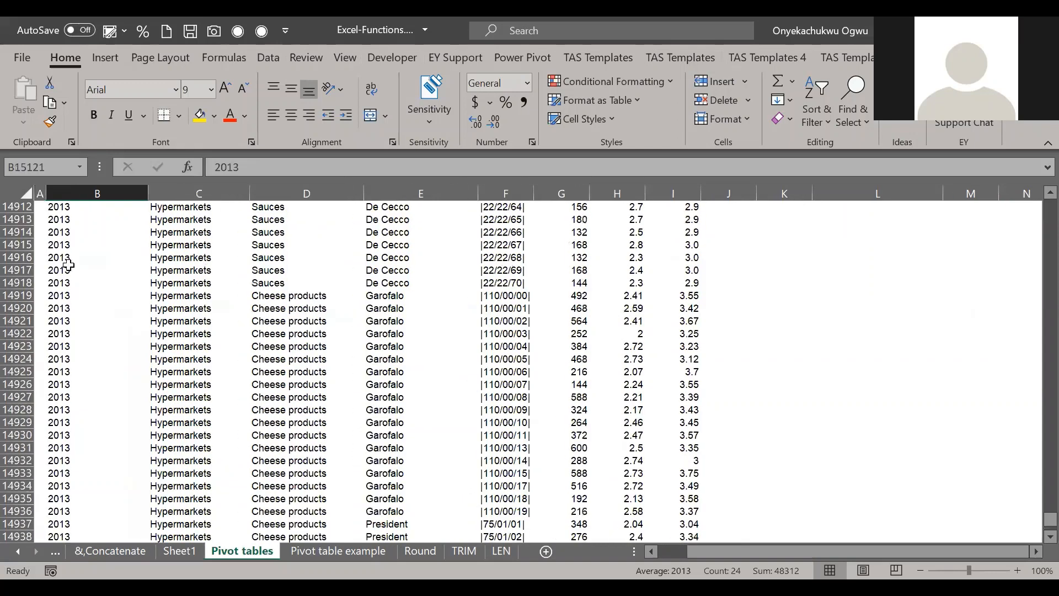
Step: Right-align the Year values in column B of the source data and return to the first record
click(311, 115)
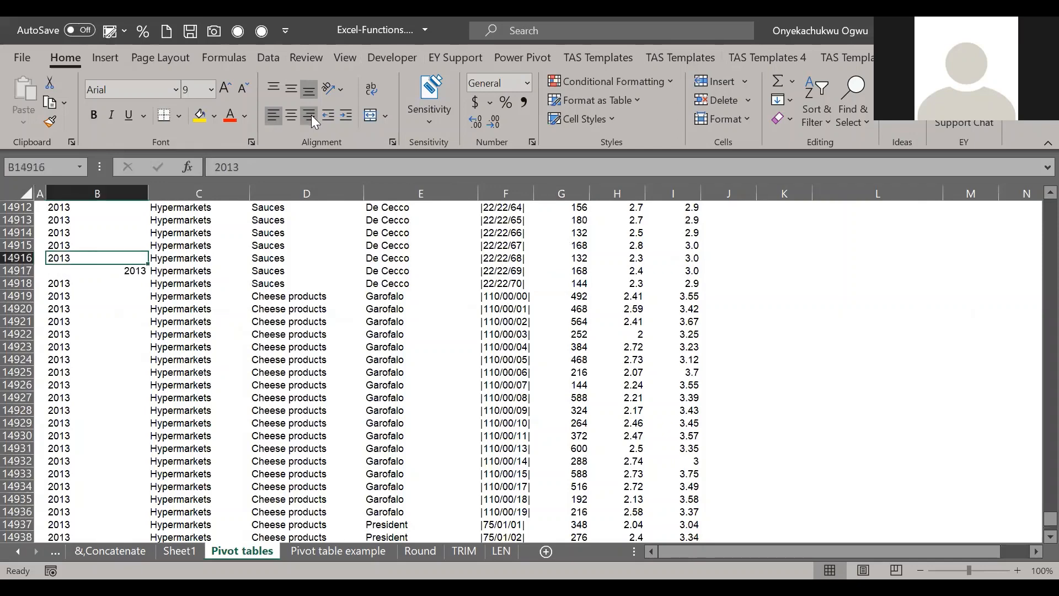
key(ctrl+Up)
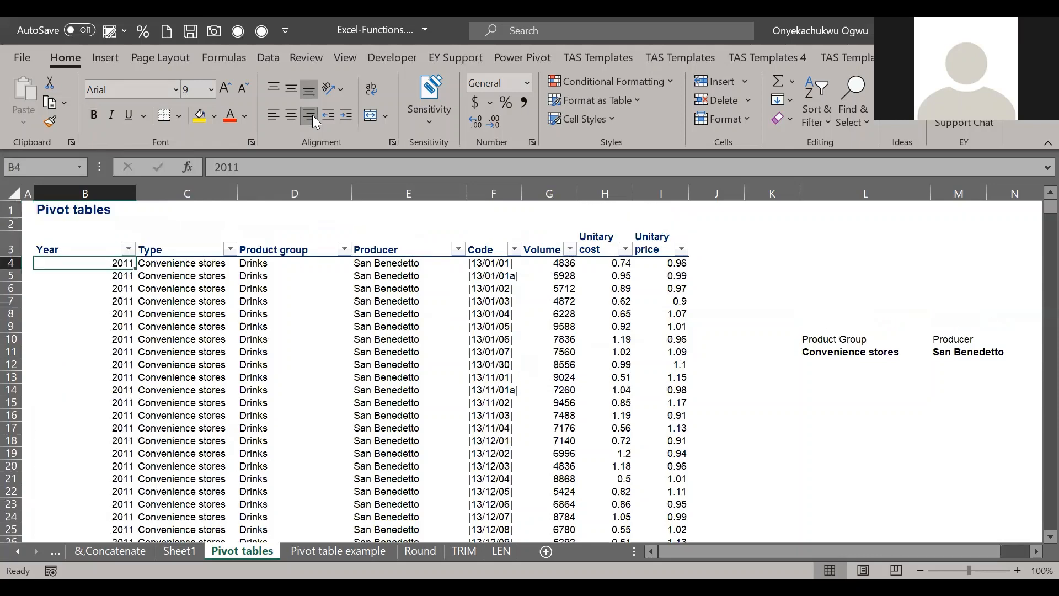
Step: Try again to insert a timeline for the pivot table on Sheet1
key(ctrl+Page_Down)
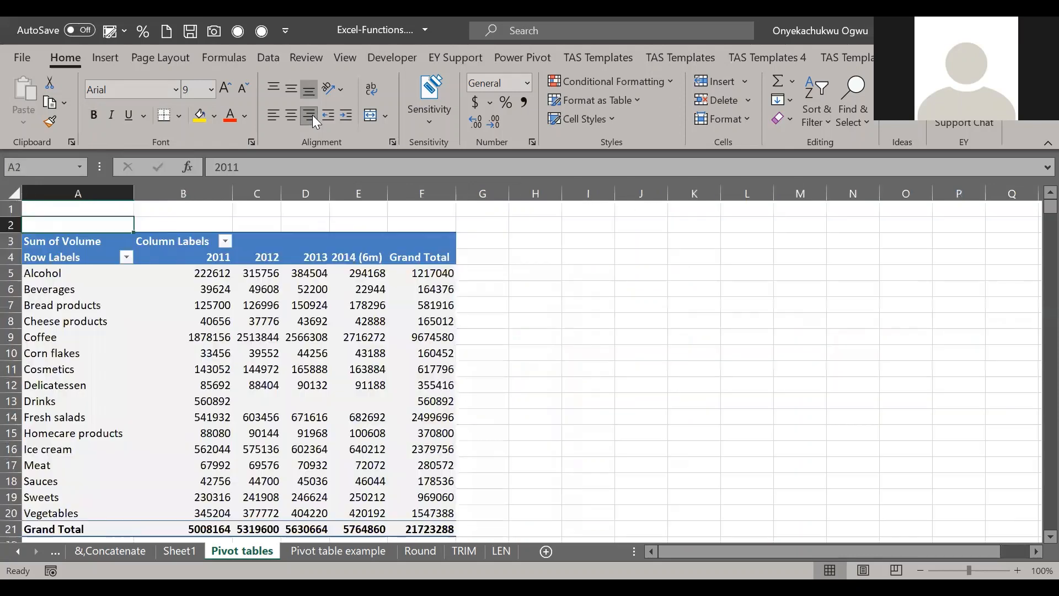
key(ctrl+Page_Up)
key(ctrl+Page_Up)
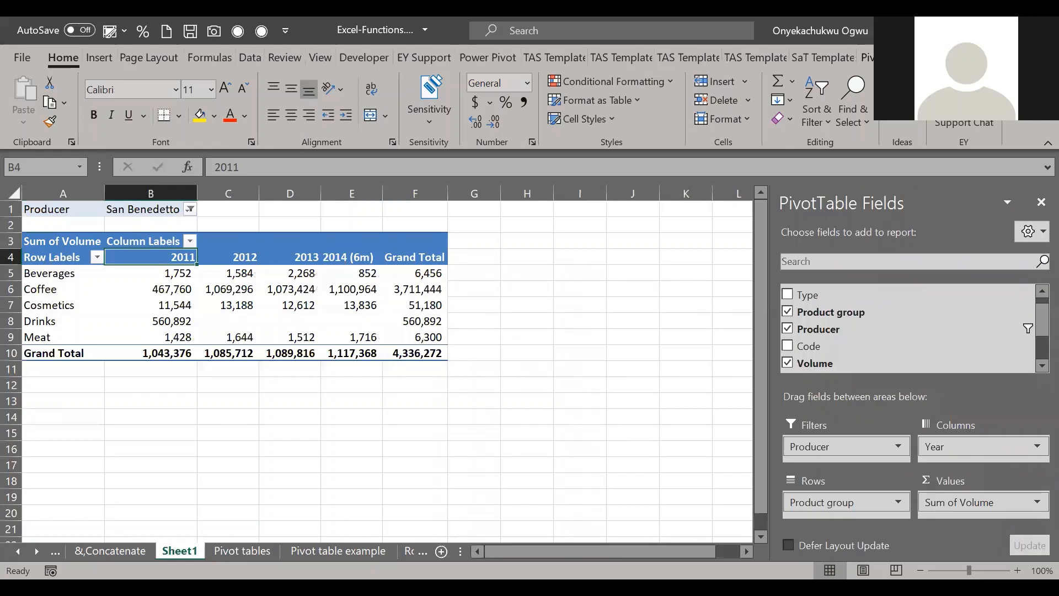
click(946, 57)
click(889, 57)
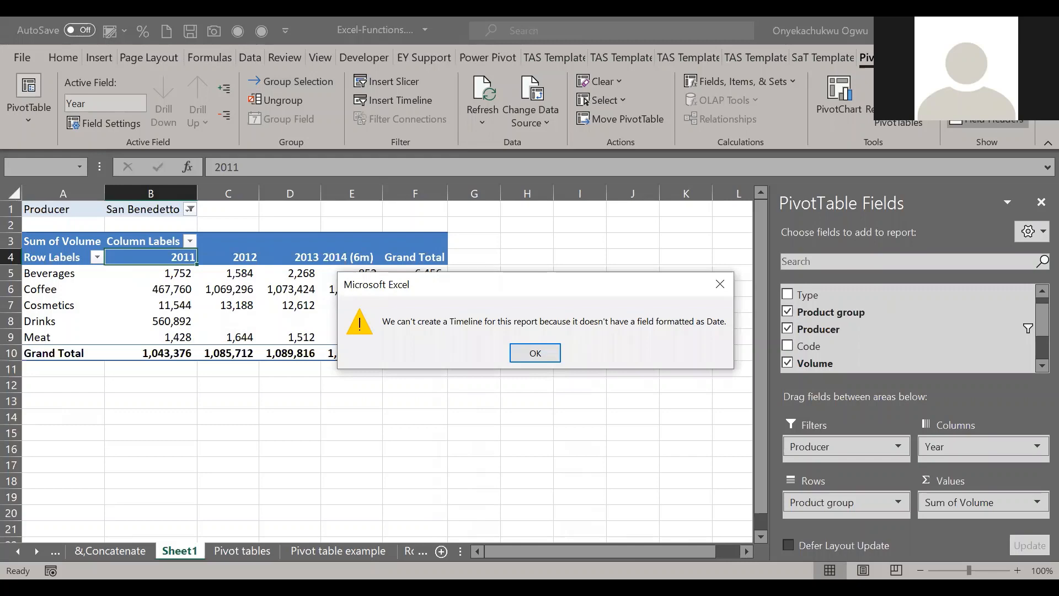
key(Escape)
Step: Test whether the first Year value is numeric with =ISNUMBER(B4) in J4 of the Pivot tables sheet
key(ctrl+Page_Down)
key(ctrl+Right)
key(Right)
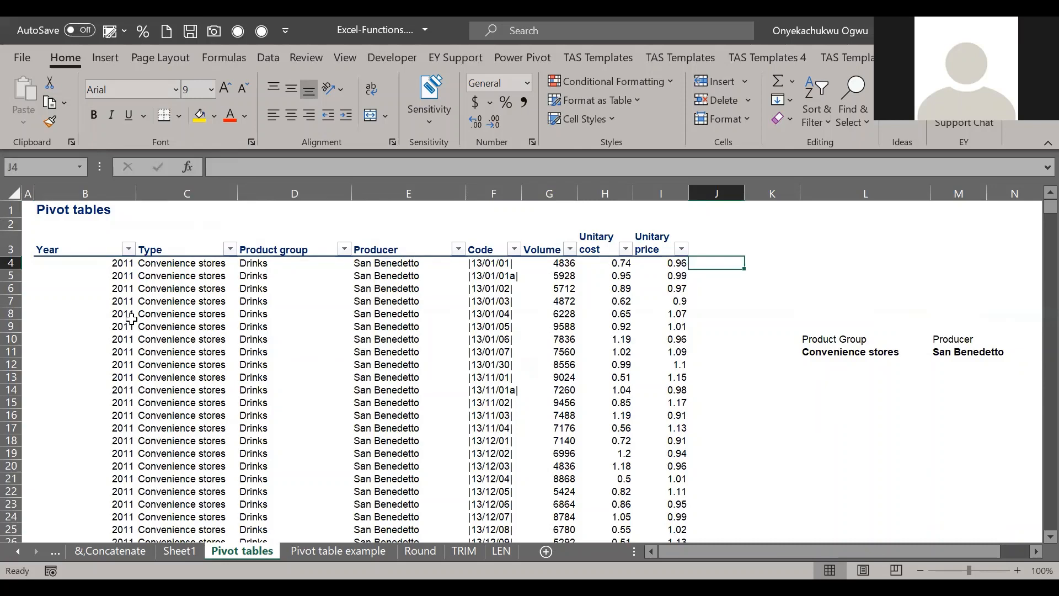
text(=ISNUMBER()
key(ctrl+Left)
key(ctrl+Left)
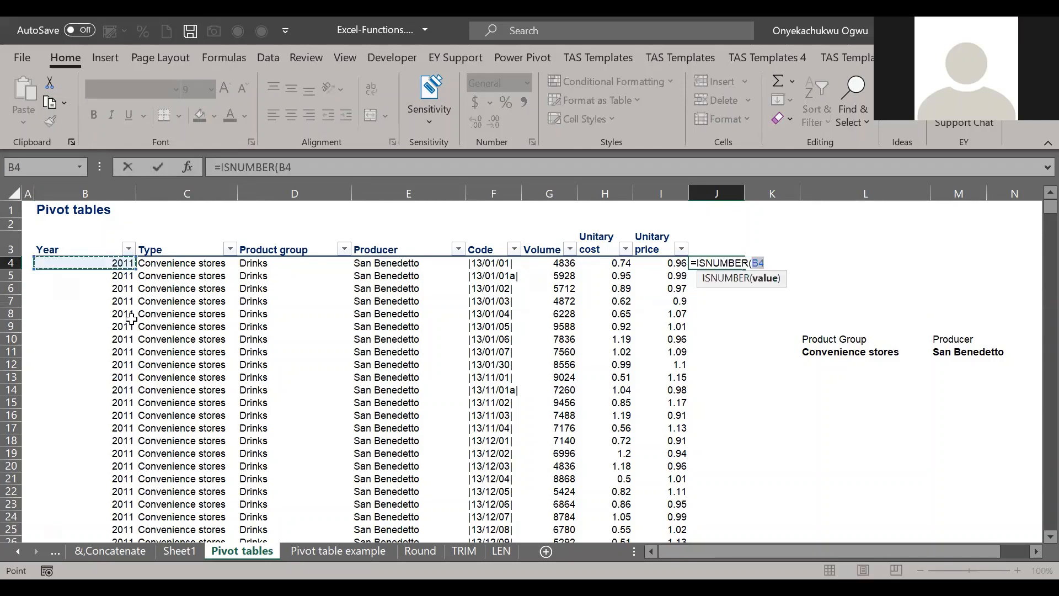
key(Return)
Step: Format all Year values from B4 to the last source row as Short Date
key(Left)
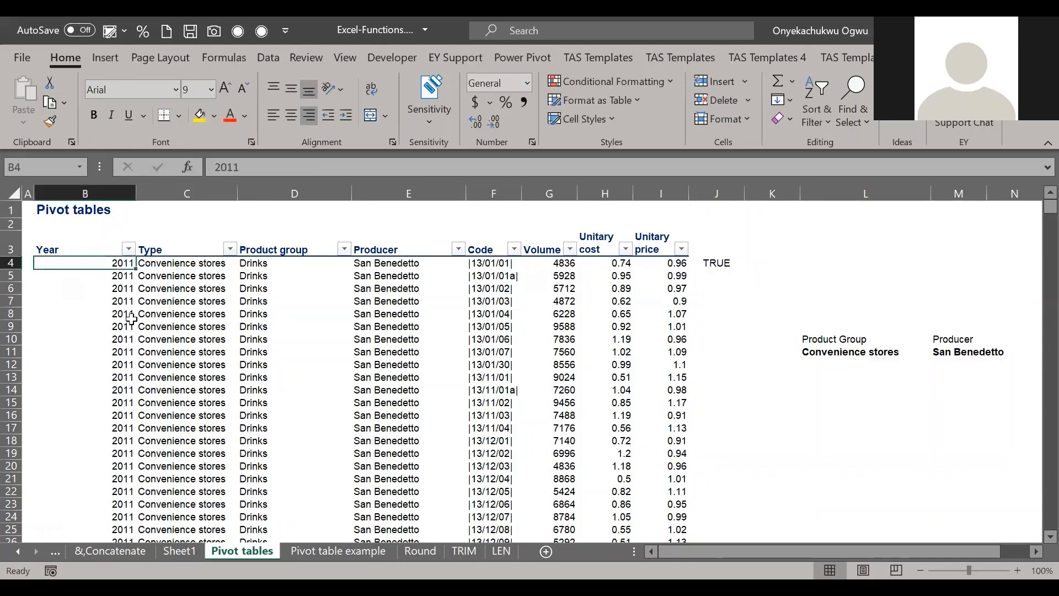
key(ctrl+shift+Down)
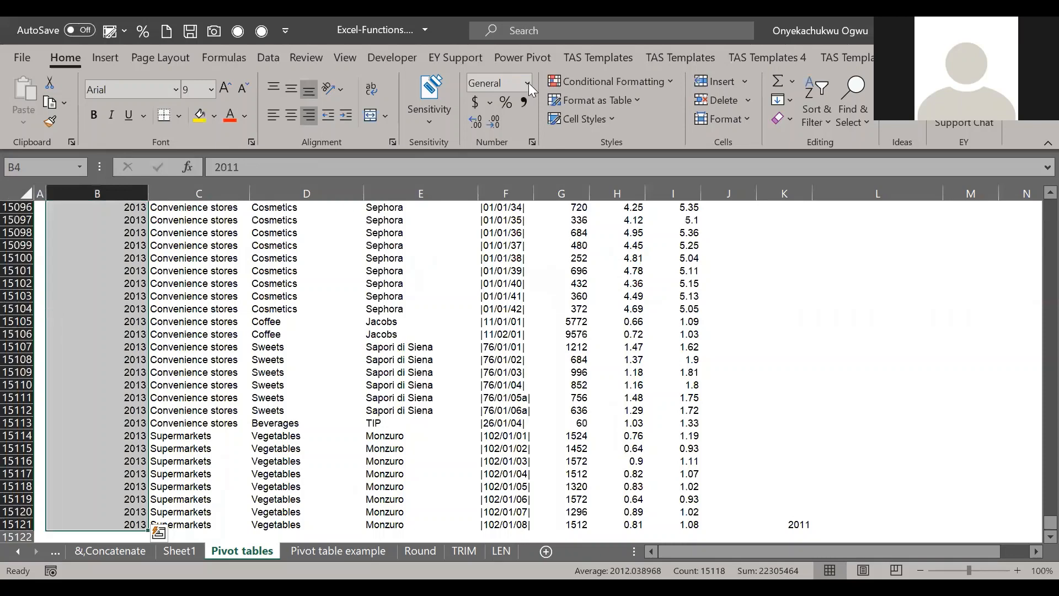
click(528, 82)
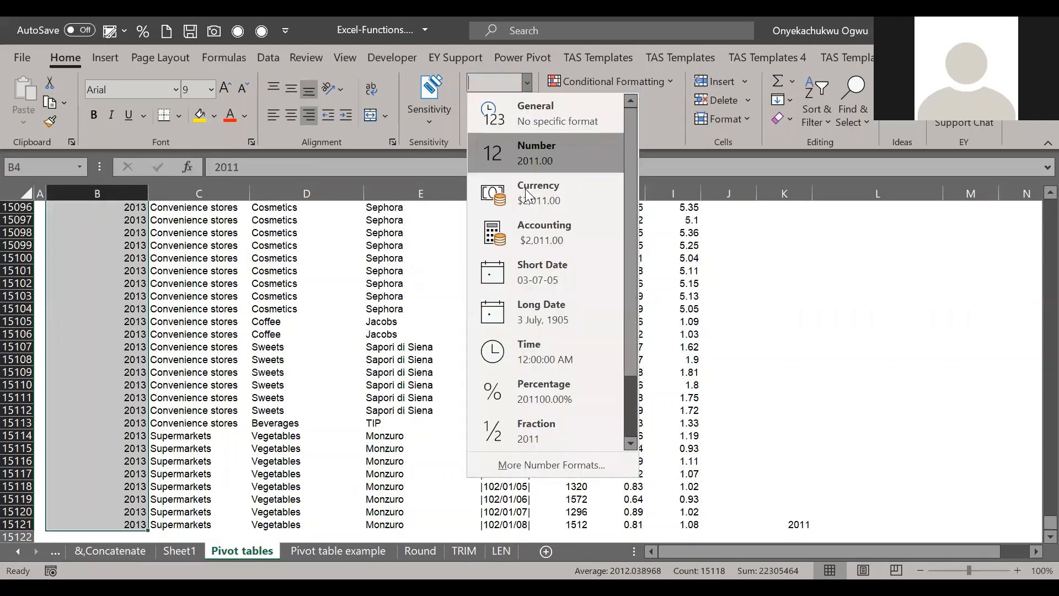
click(518, 266)
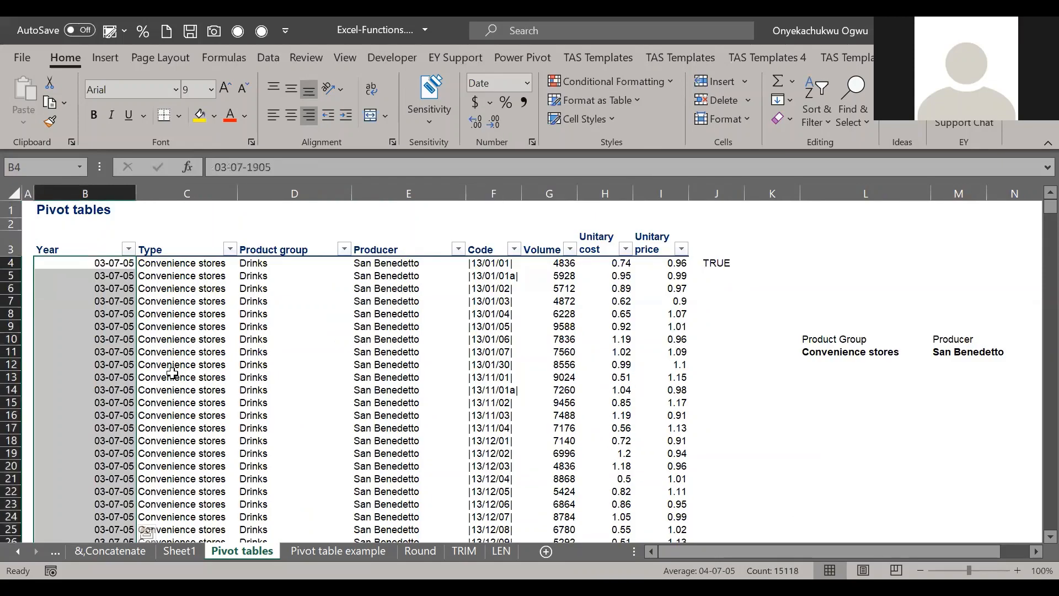
Step: Insert a Product group slicer for the pivot table on Sheet1 and place it beside the Grand Total column
key(ctrl+Page_Down)
key(ctrl+Page_Up)
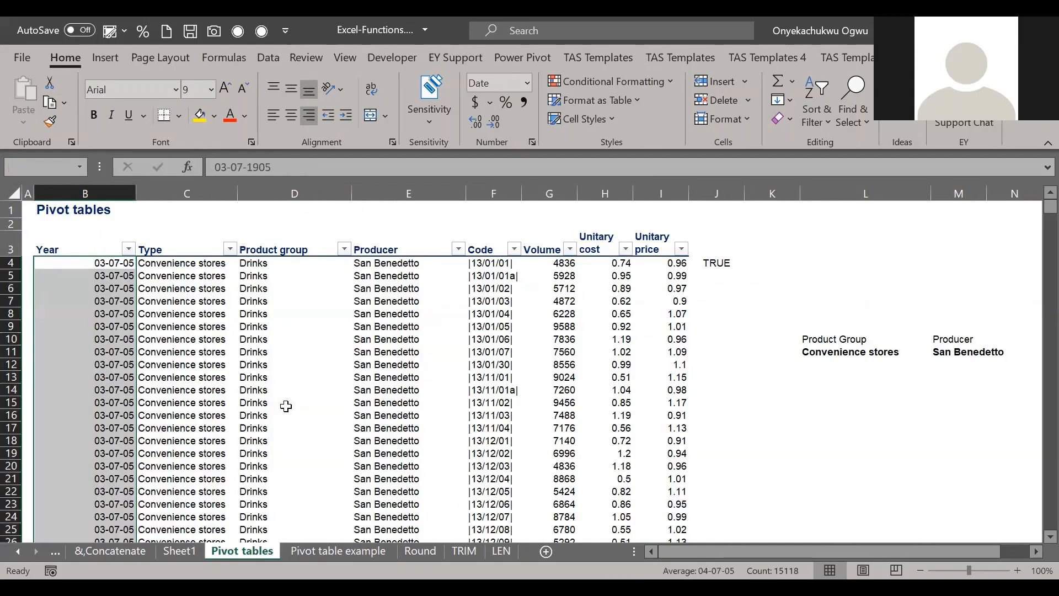
key(ctrl+Page_Up)
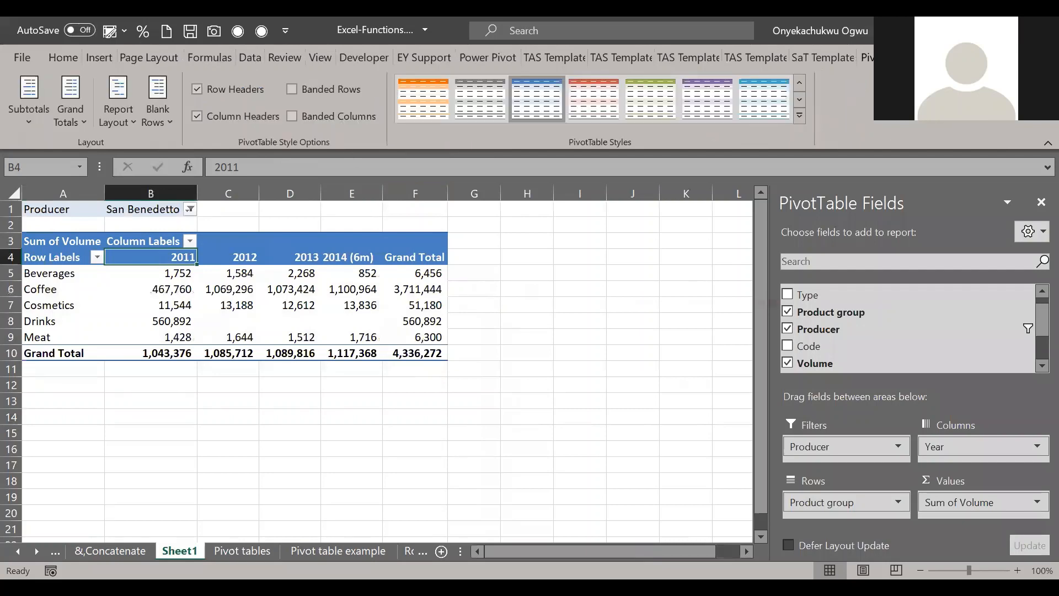
scroll(407, 97, up, 1)
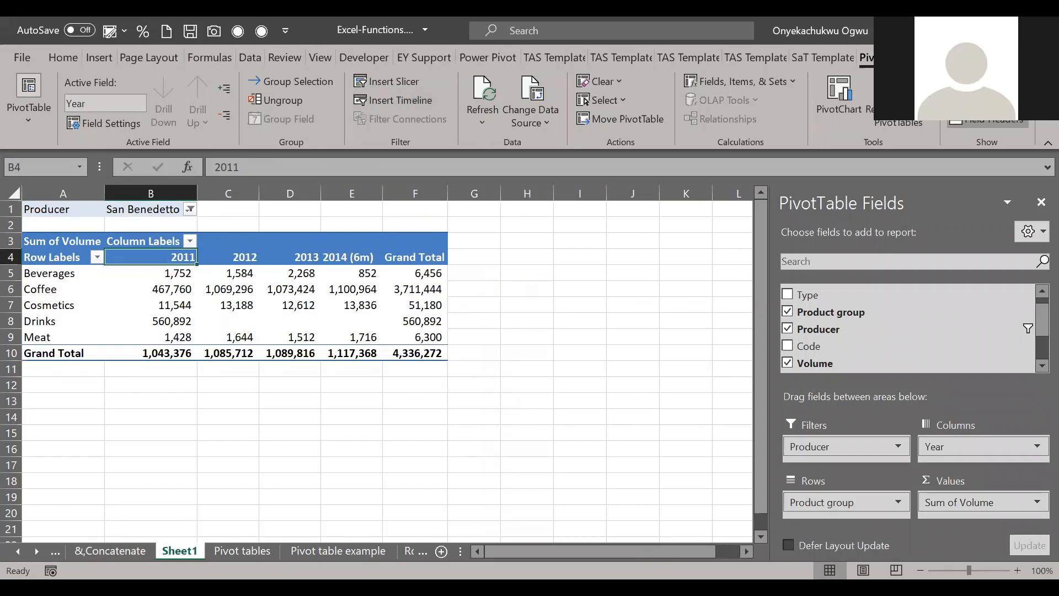
click(342, 296)
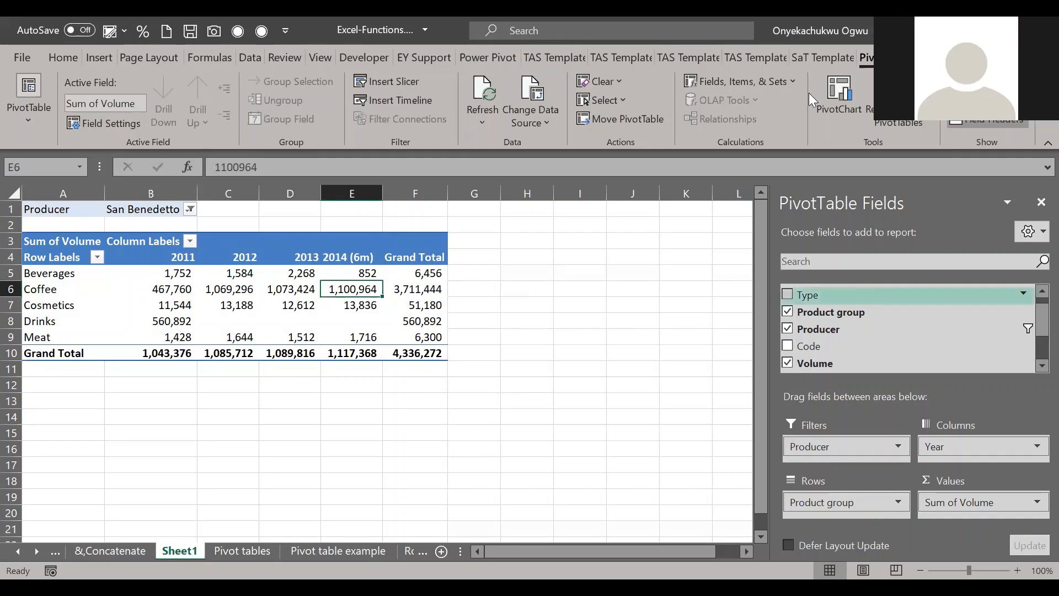
click(62, 57)
click(944, 58)
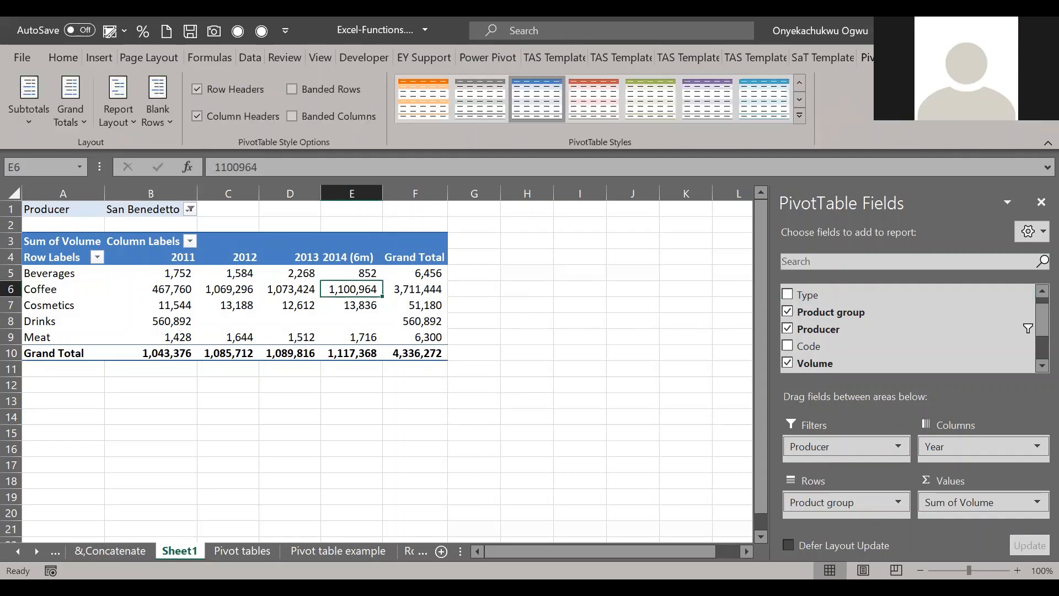
click(892, 58)
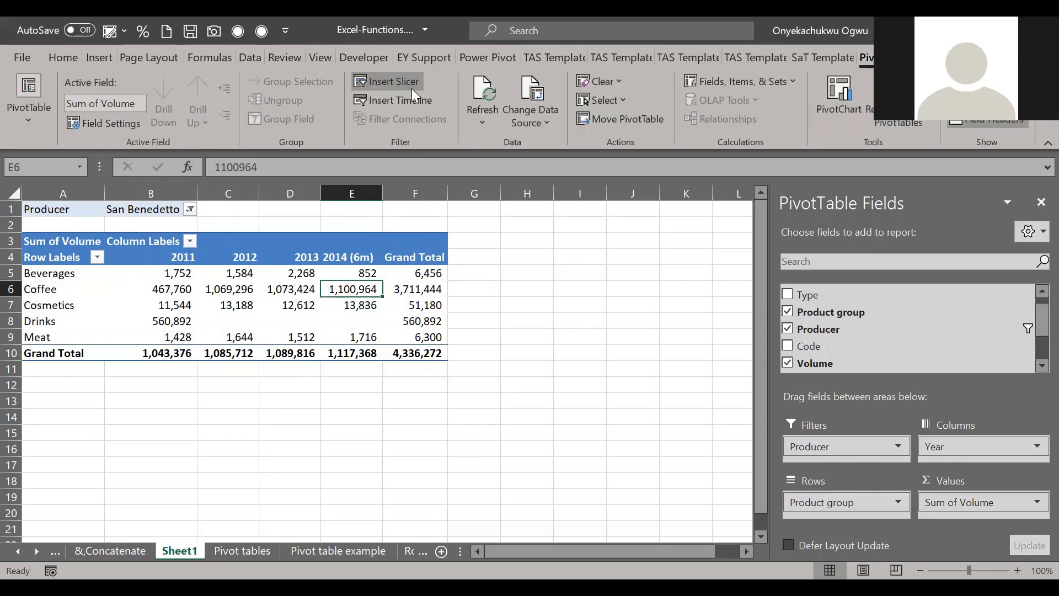
click(412, 86)
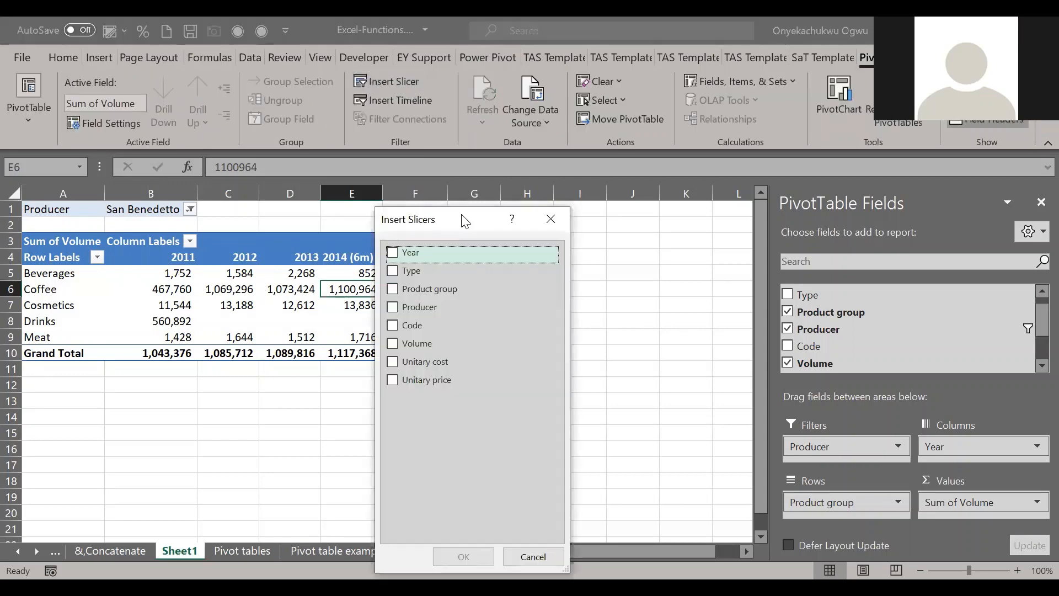
click(399, 291)
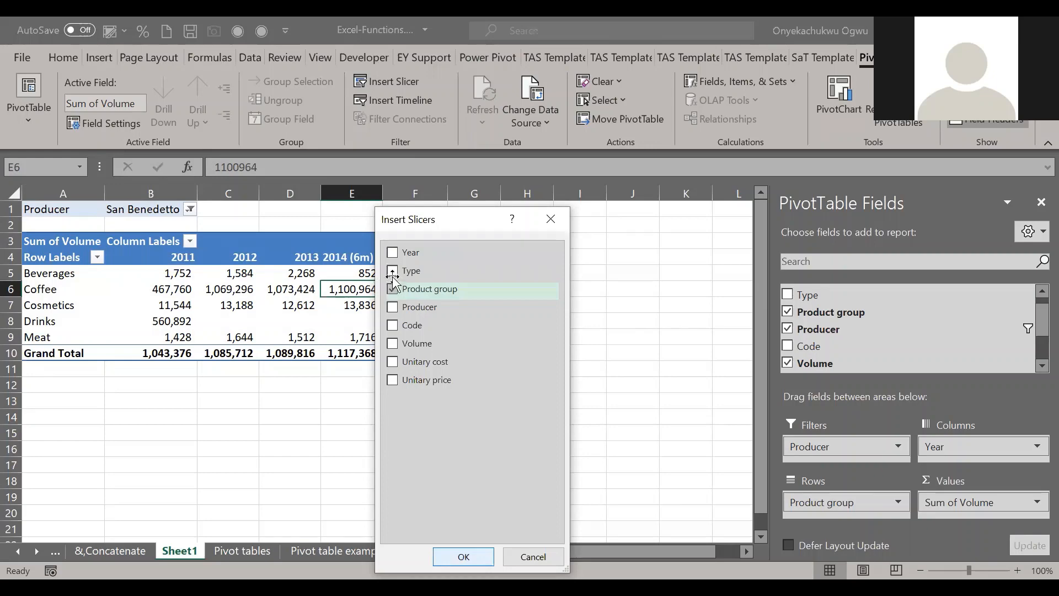
key(Return)
drag(541, 244, 472, 244)
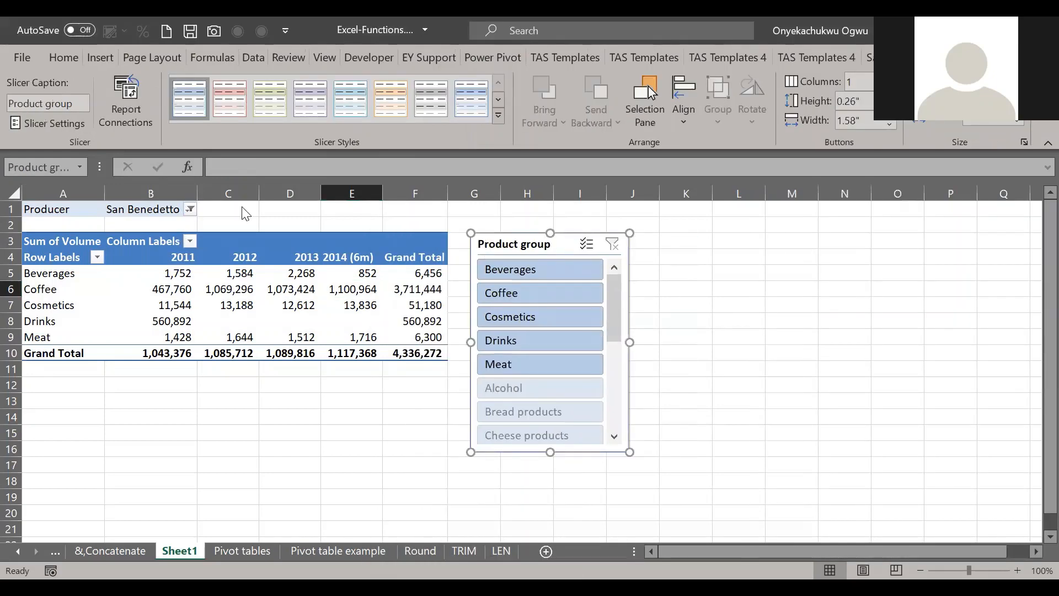
Step: Remove Producer from the pivot table's filters and Product group from its rows
click(294, 279)
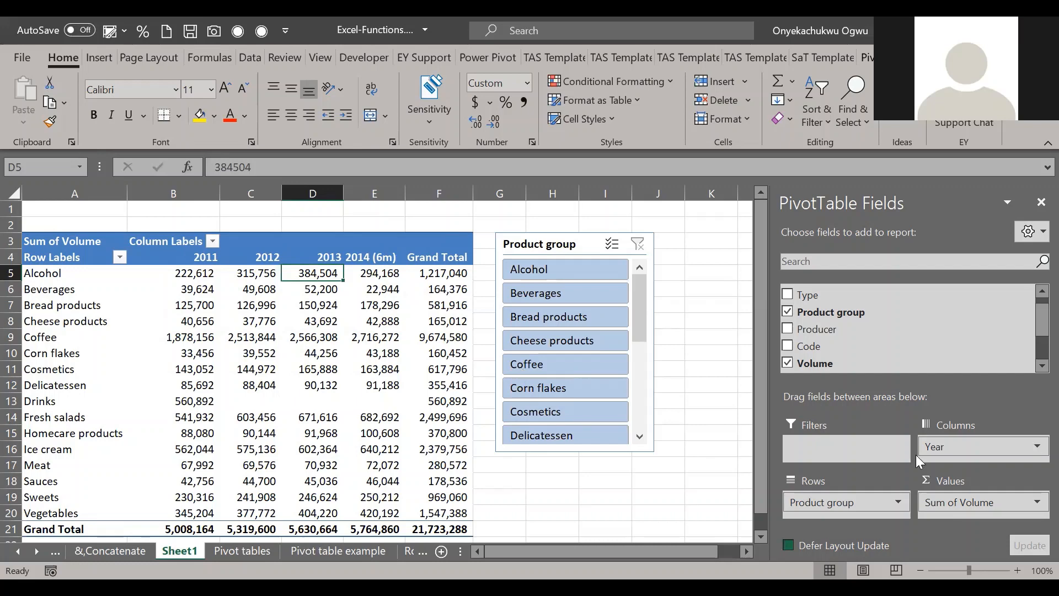
click(838, 501)
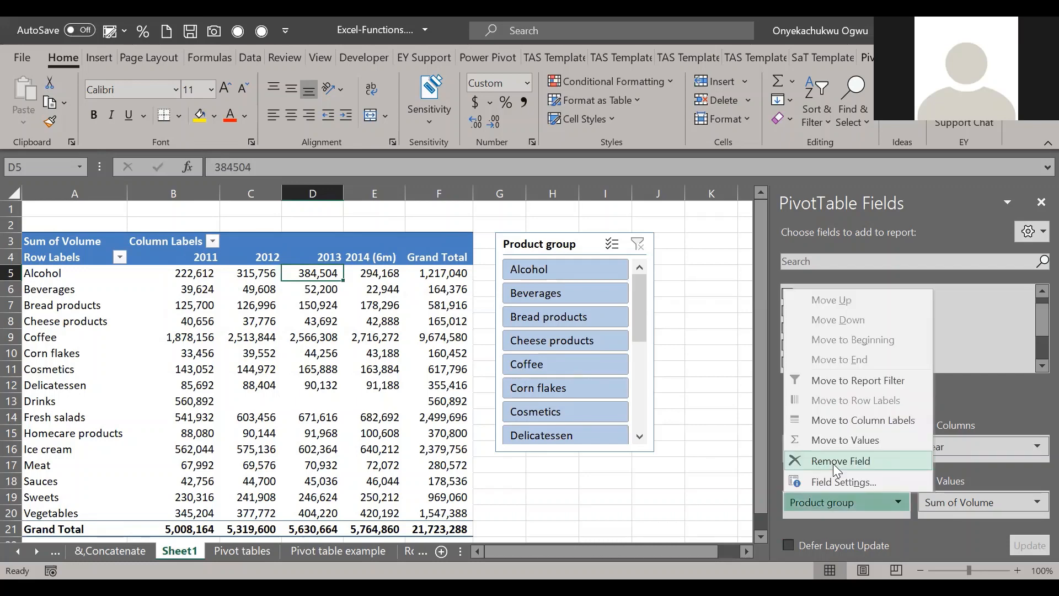
click(841, 461)
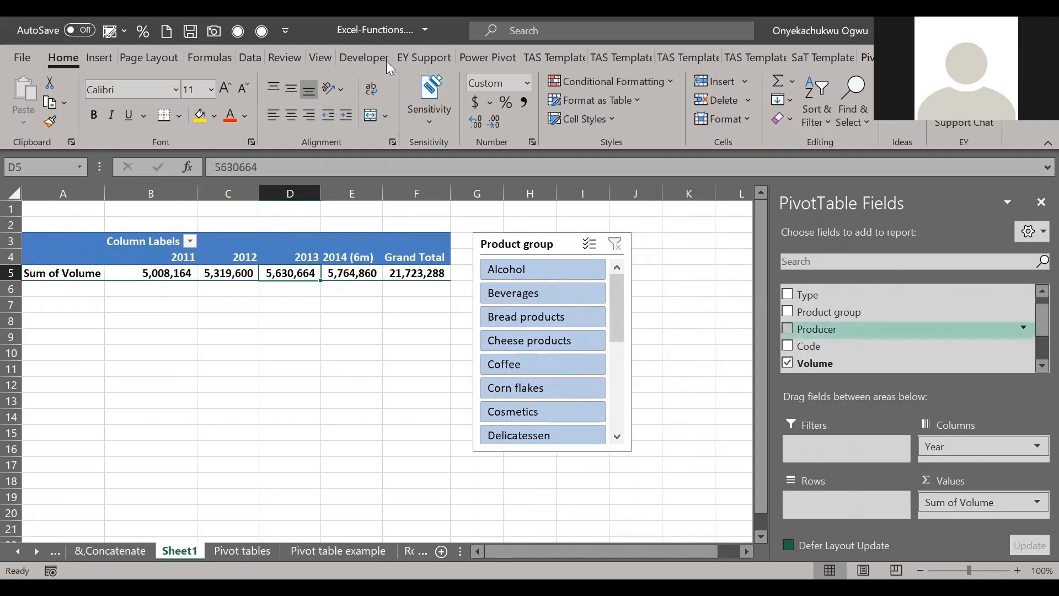
Step: Insert a Type slicer for the pivot table and place it beside the Product group slicer
click(867, 58)
click(372, 87)
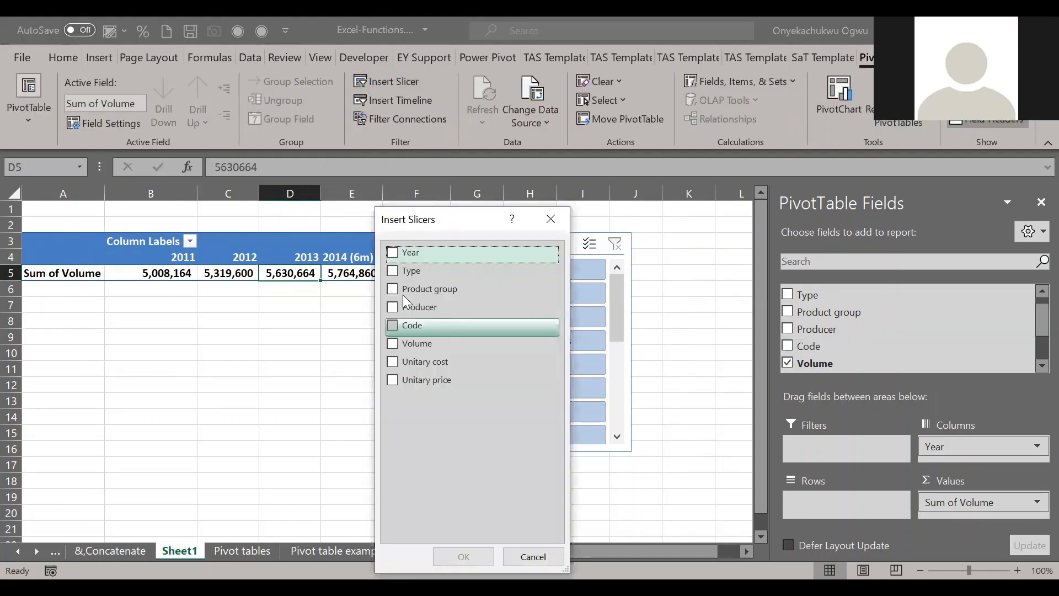
click(392, 271)
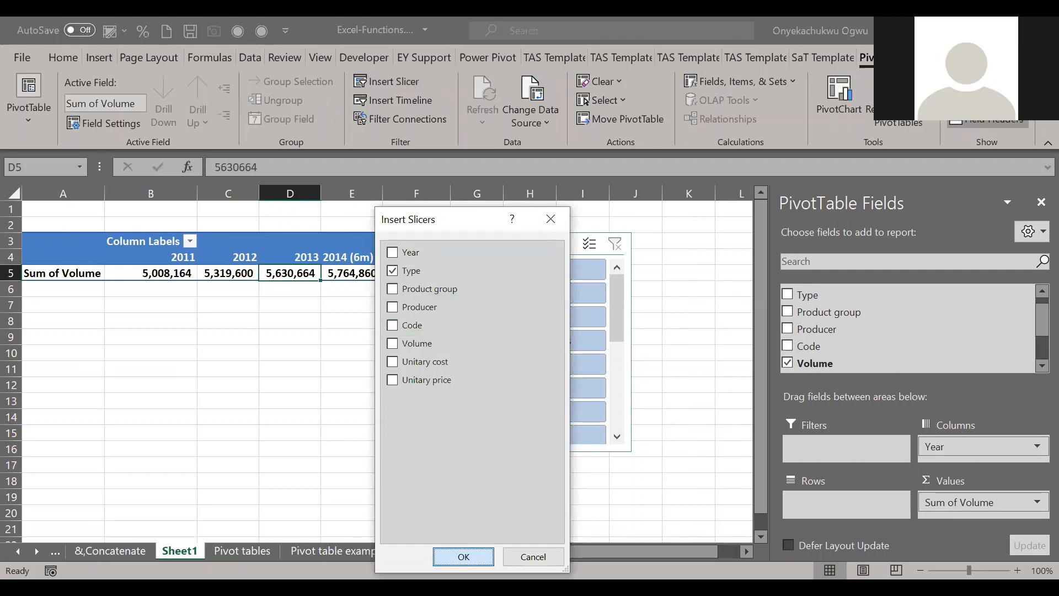
key(Return)
drag(640, 266, 638, 257)
click(858, 307)
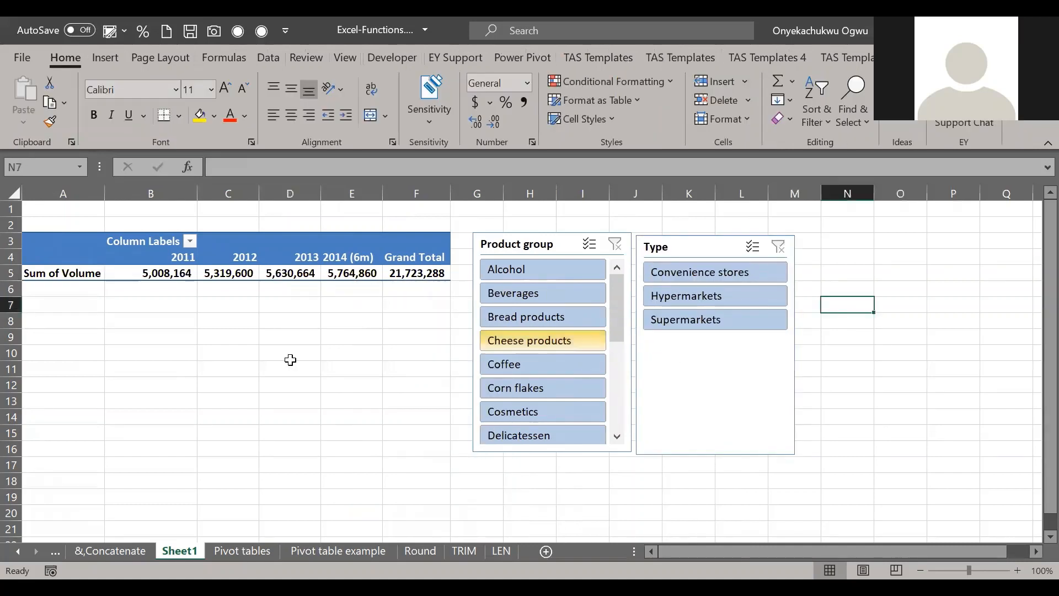
Step: Try the slicers by filtering to Alcohol and separately to Convenience stores, and clear the Type filter
click(290, 356)
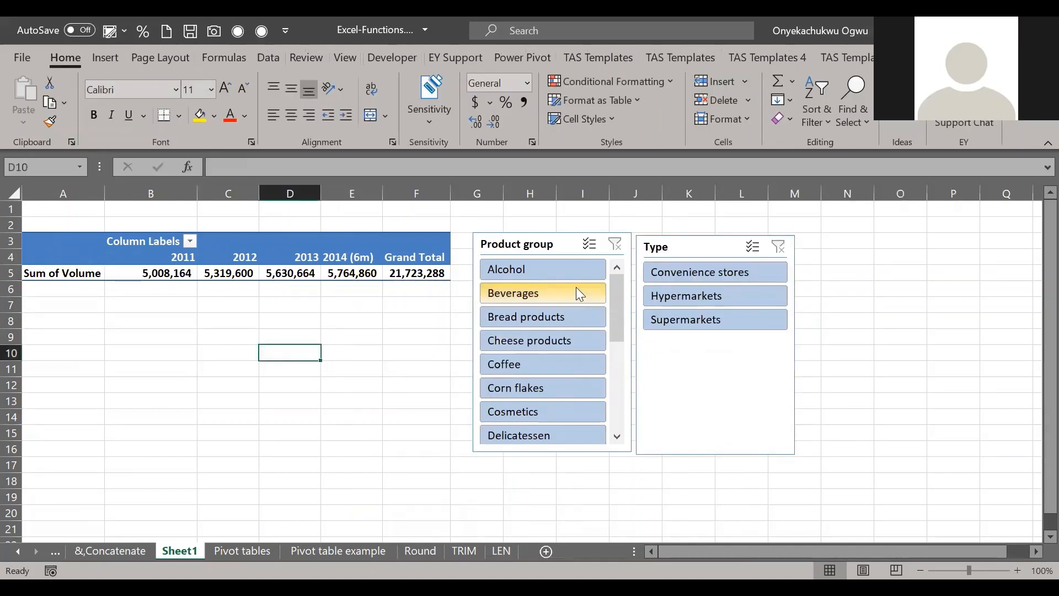
click(513, 271)
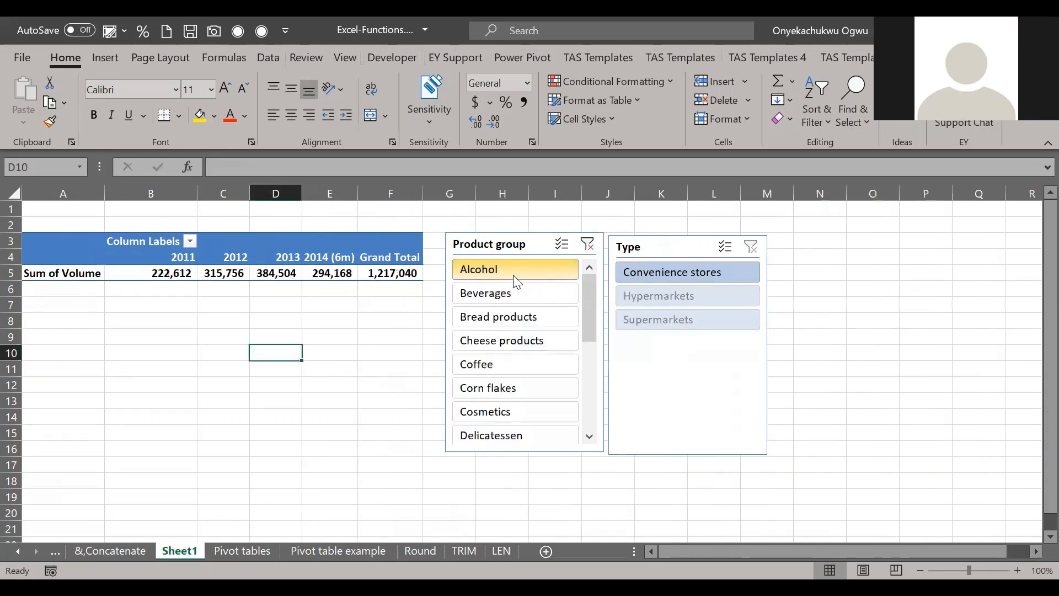
click(630, 272)
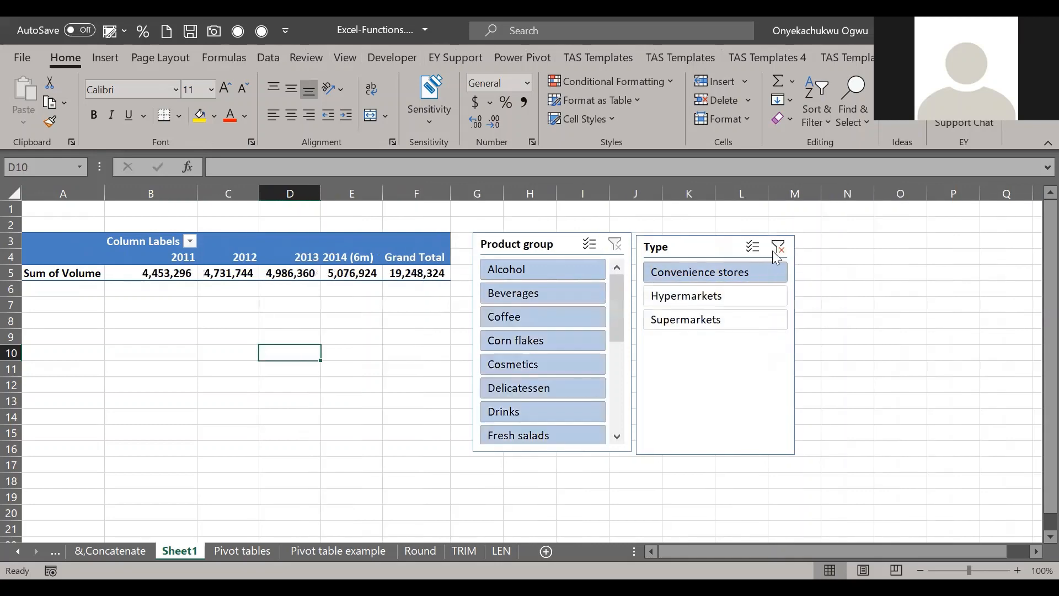
click(777, 248)
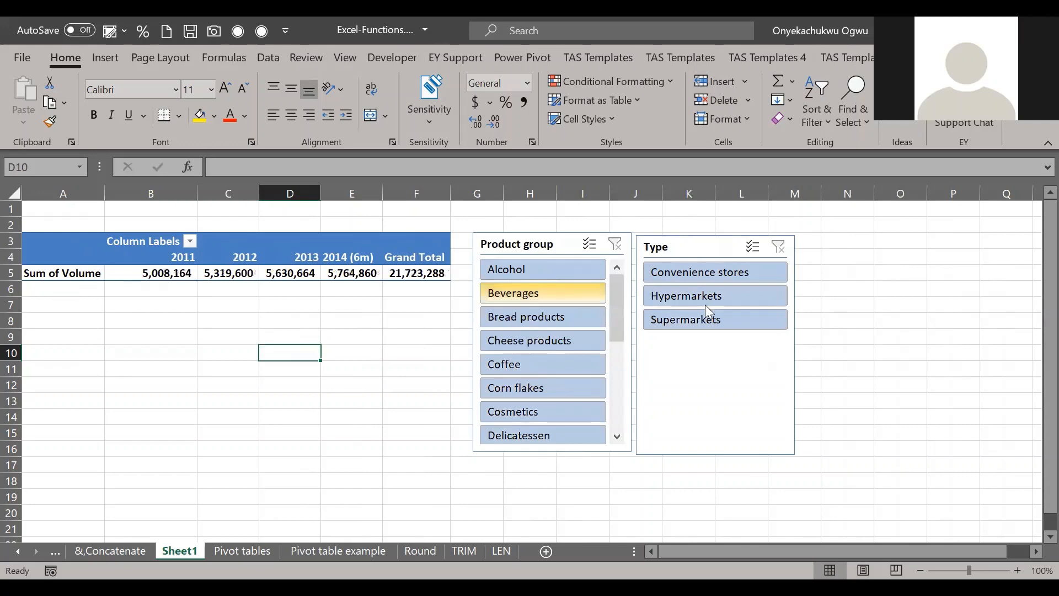
Step: Filter the pivot table to Supermarkets and Meat with the slicers, and undo the Meat selection
click(707, 328)
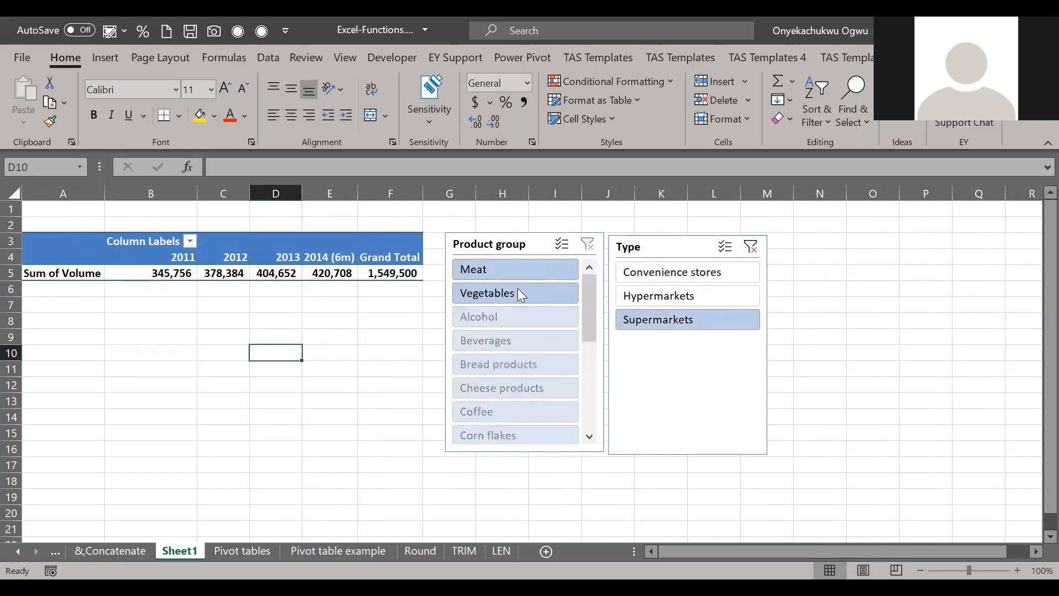
click(505, 265)
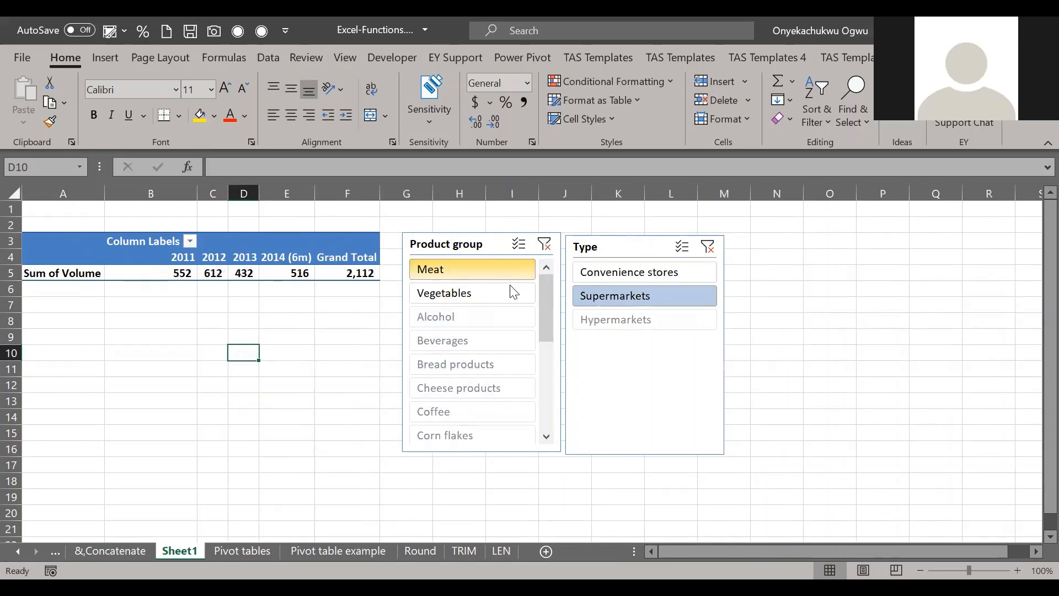
key(ctrl+z)
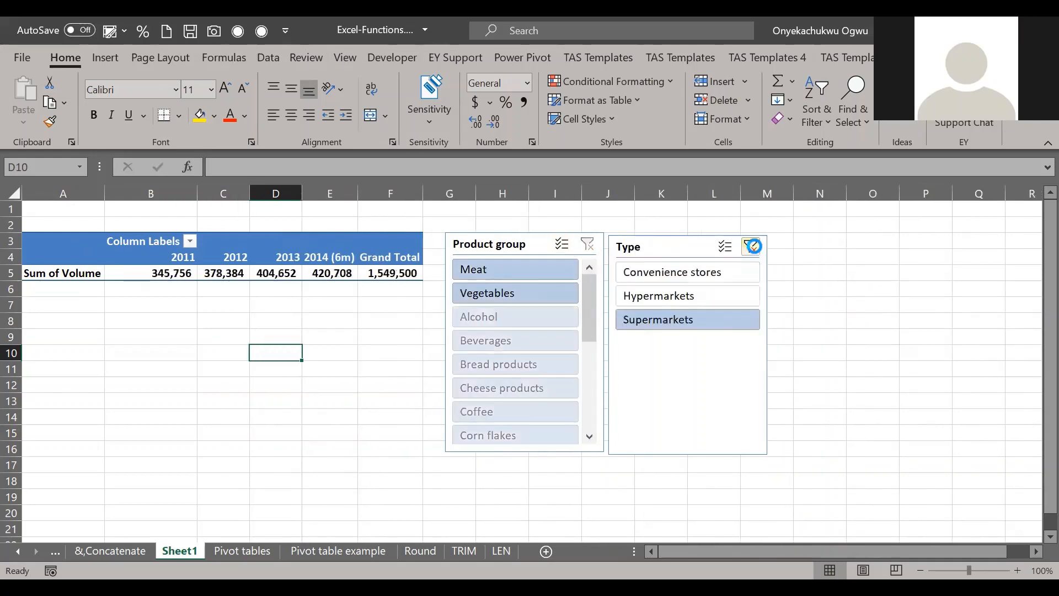
Step: Clear the Type slicer's filter and filter the pivot table to Hypermarkets
click(752, 246)
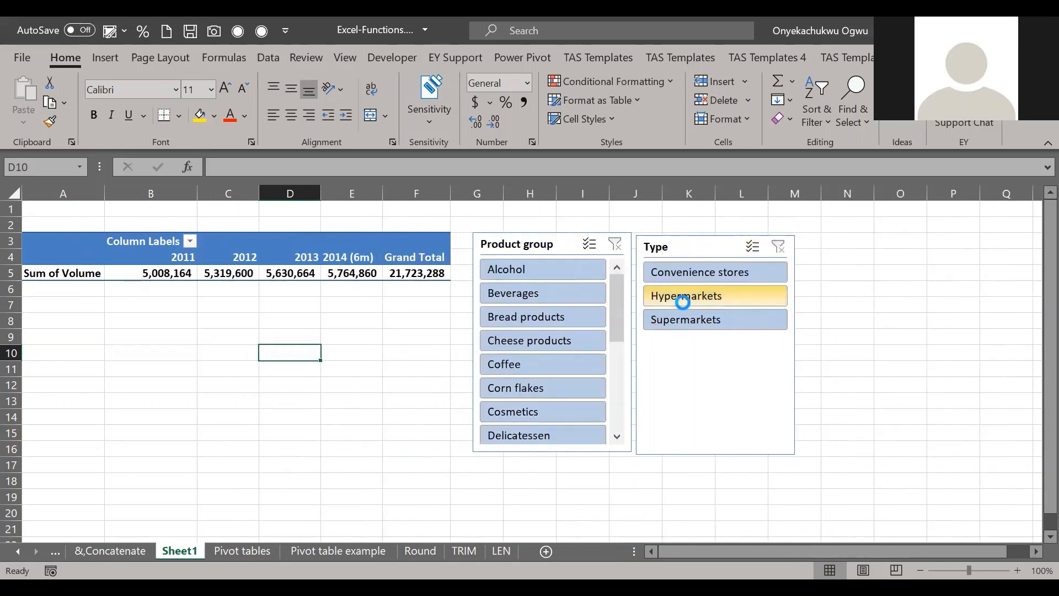
click(682, 302)
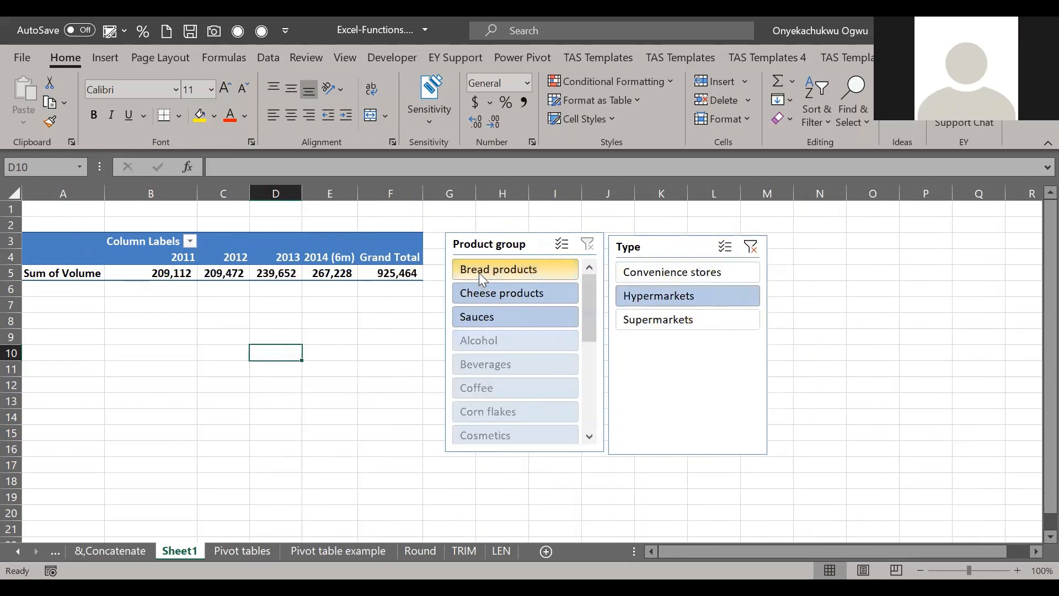
Step: Filter the Hypermarkets pivot table in turn to Bread products, Cheese products, Sauces and Beverages, and return to Cheese products
click(504, 276)
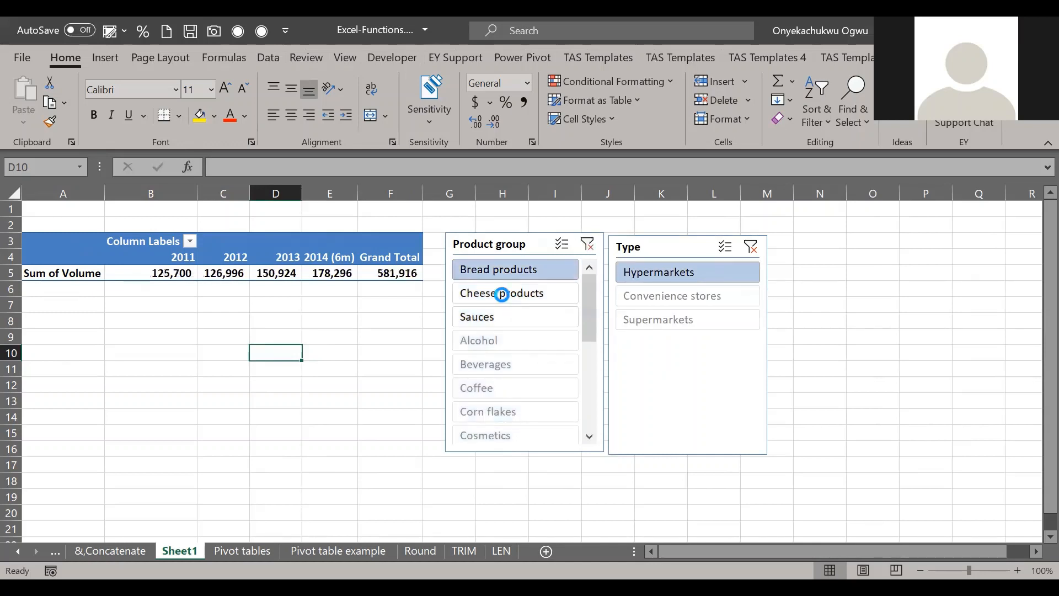
click(504, 296)
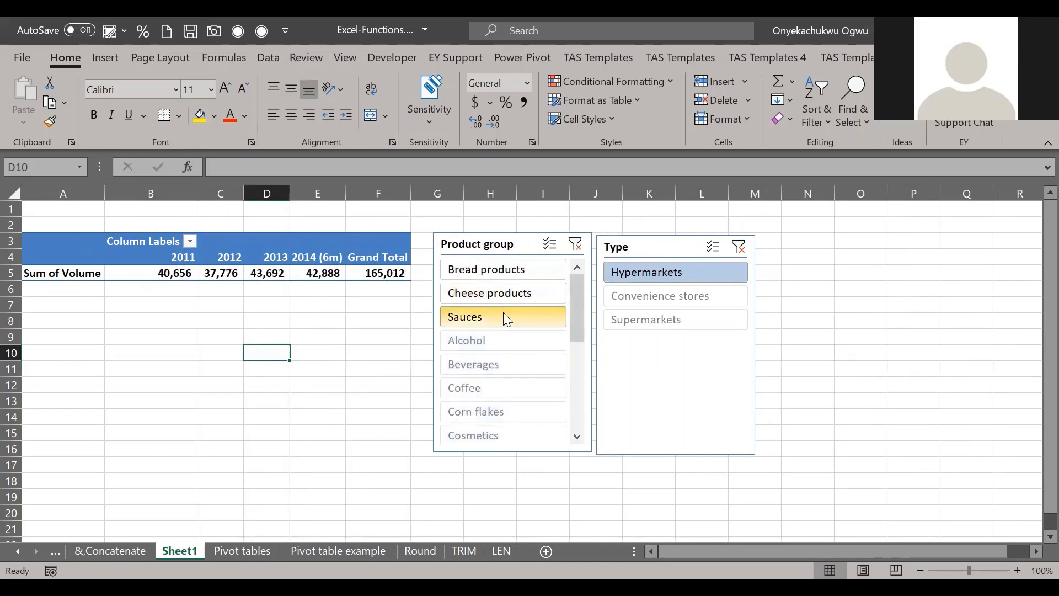
click(504, 313)
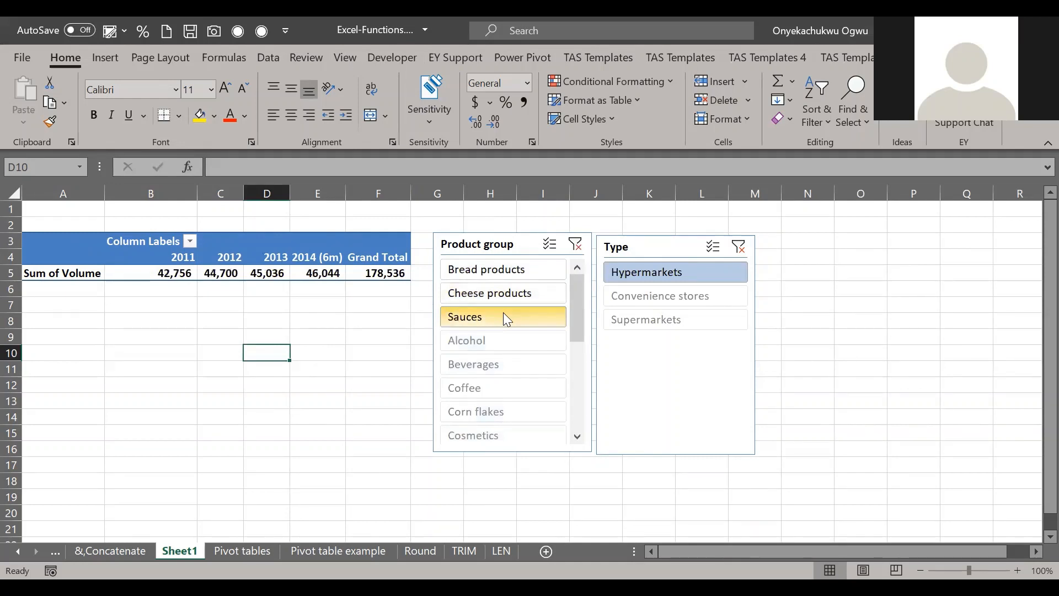
click(490, 347)
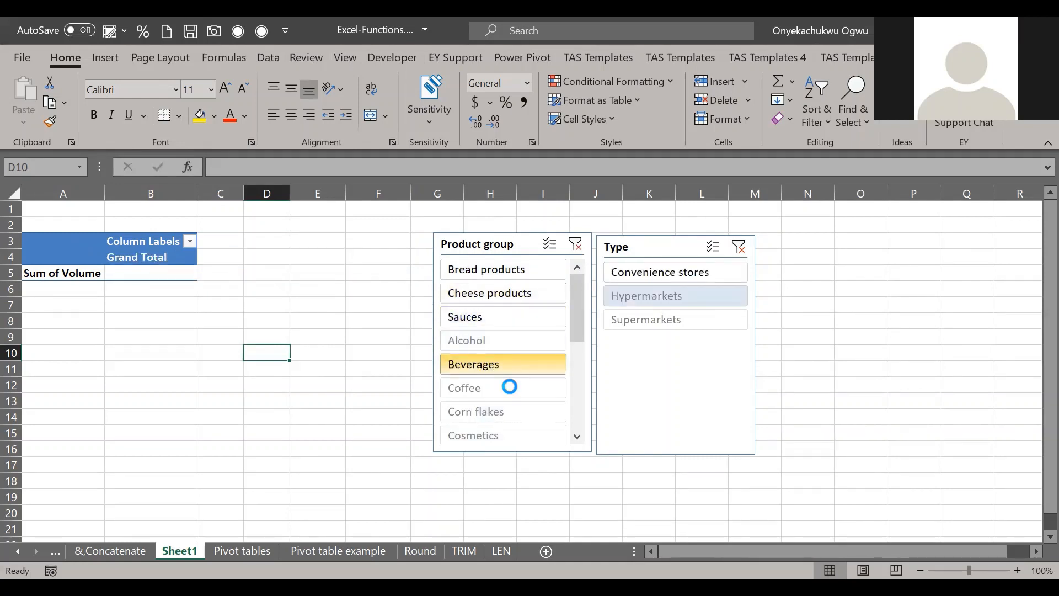
click(527, 289)
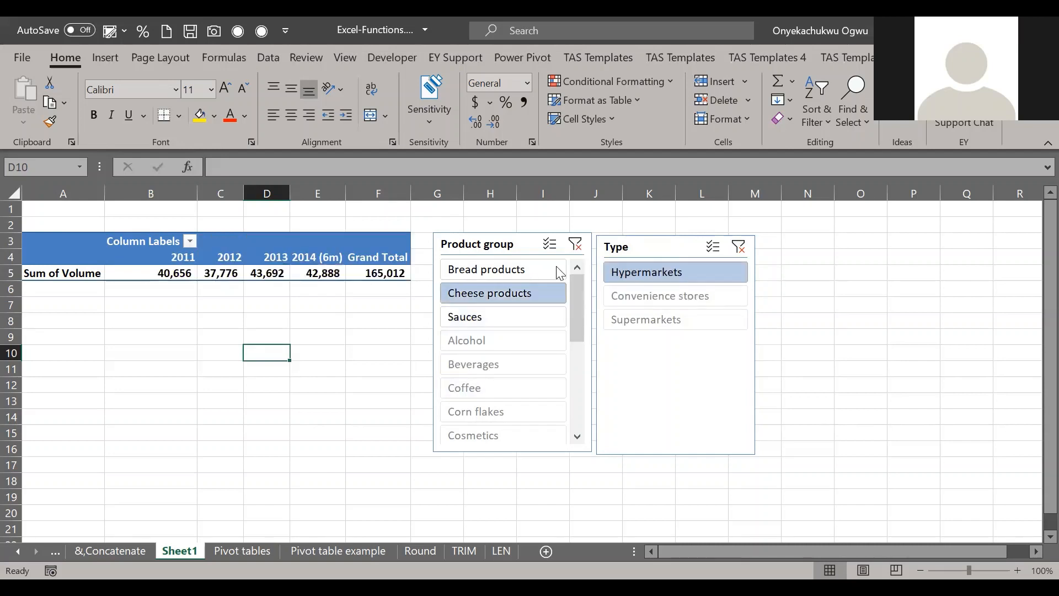
Step: Clear the filters of the Type and Product group slicers, and filter the pivot table to Convenience stores
click(579, 252)
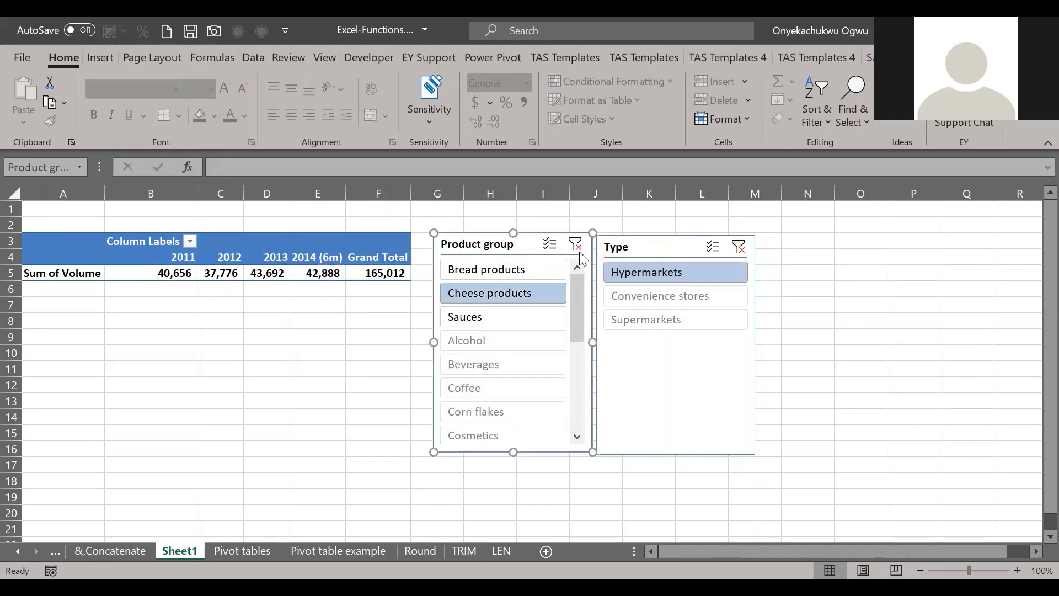
click(739, 253)
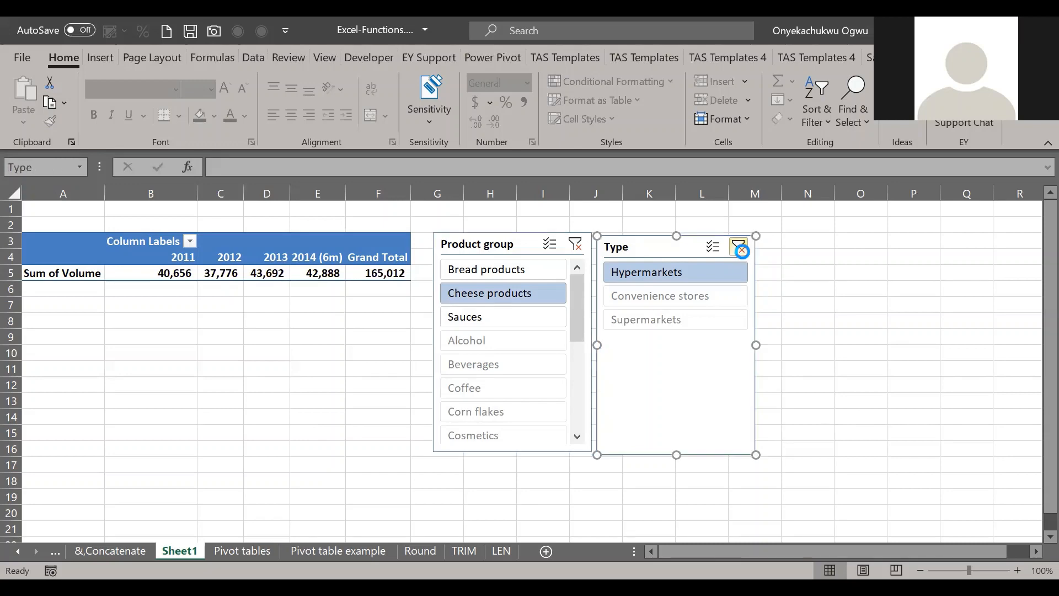
click(576, 248)
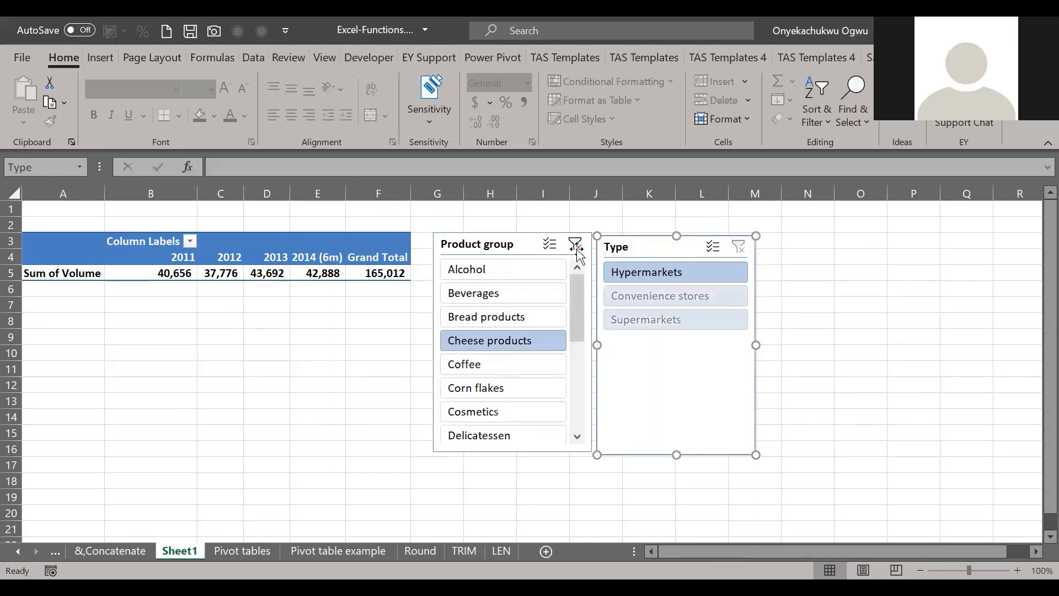
drag(613, 300, 616, 415)
scroll(582, 307, up, 5)
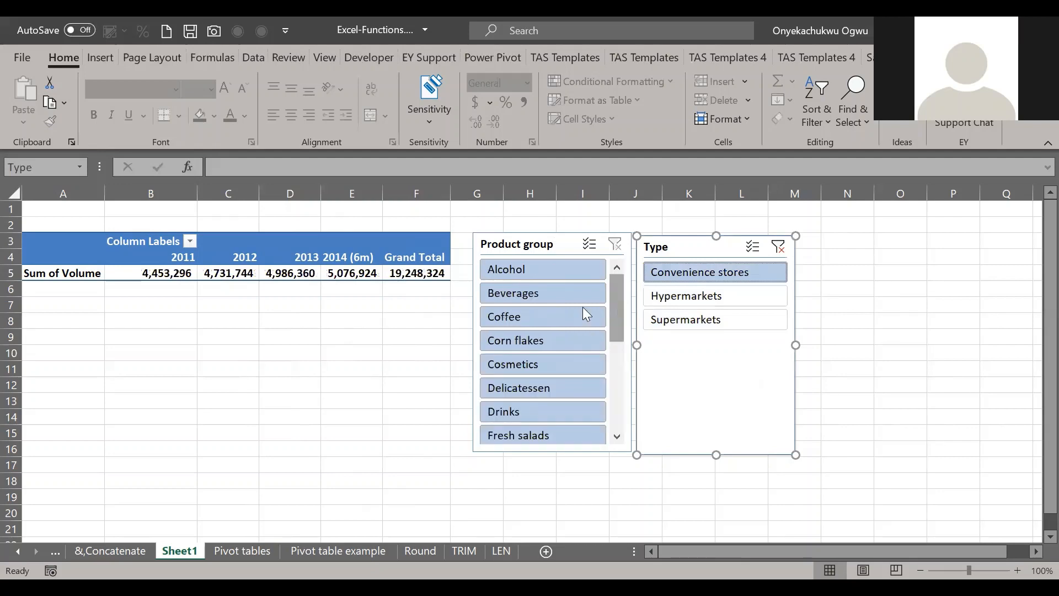
Step: Try Coffee alone in the Product group slicer, and select Alcohol, Coffee and Cosmetics together for the pivot table
click(541, 310)
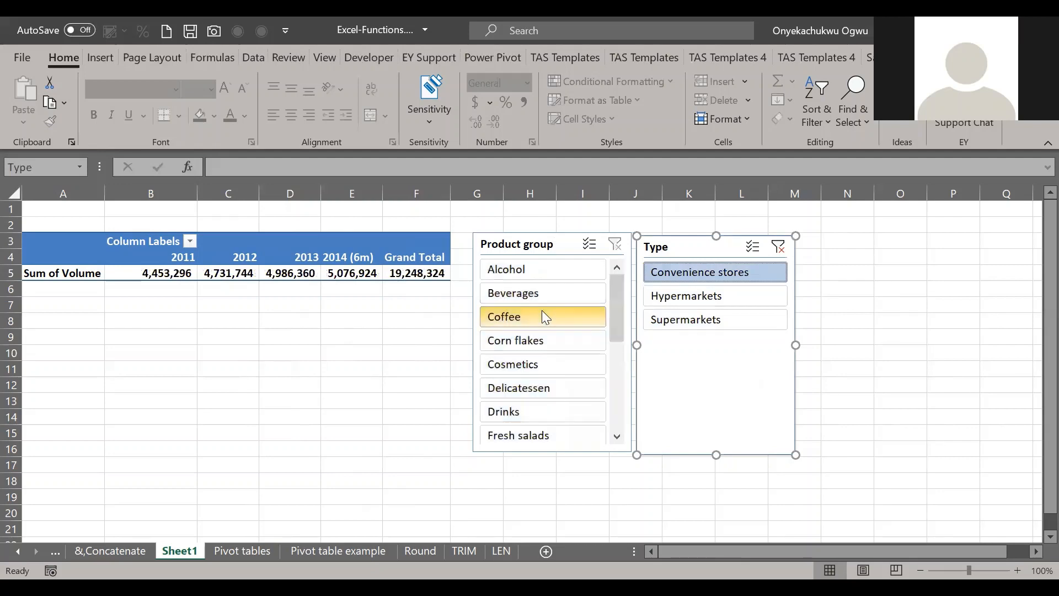
click(541, 363)
click(489, 268)
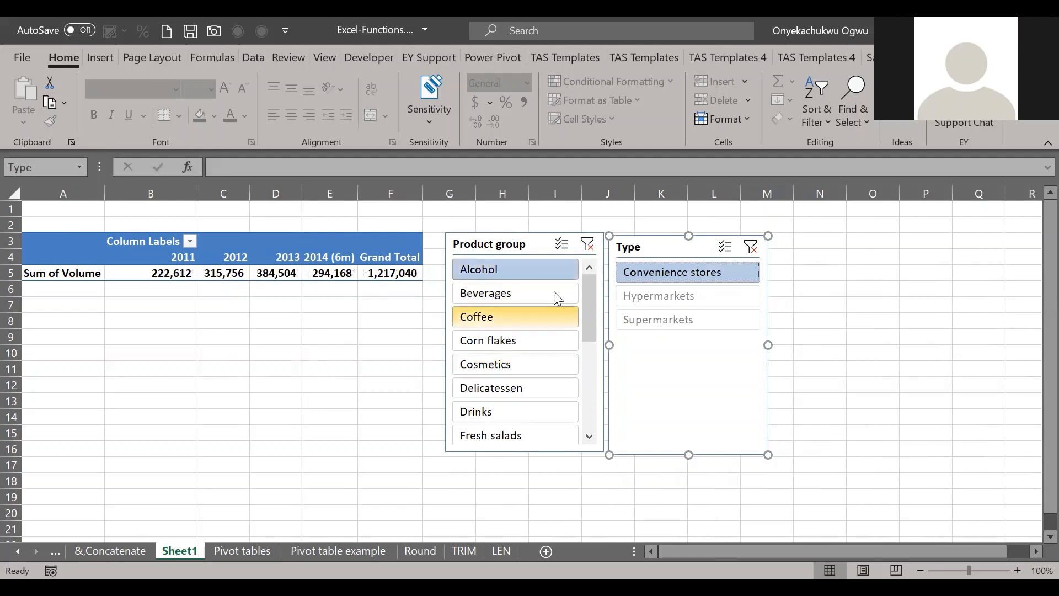
click(496, 313)
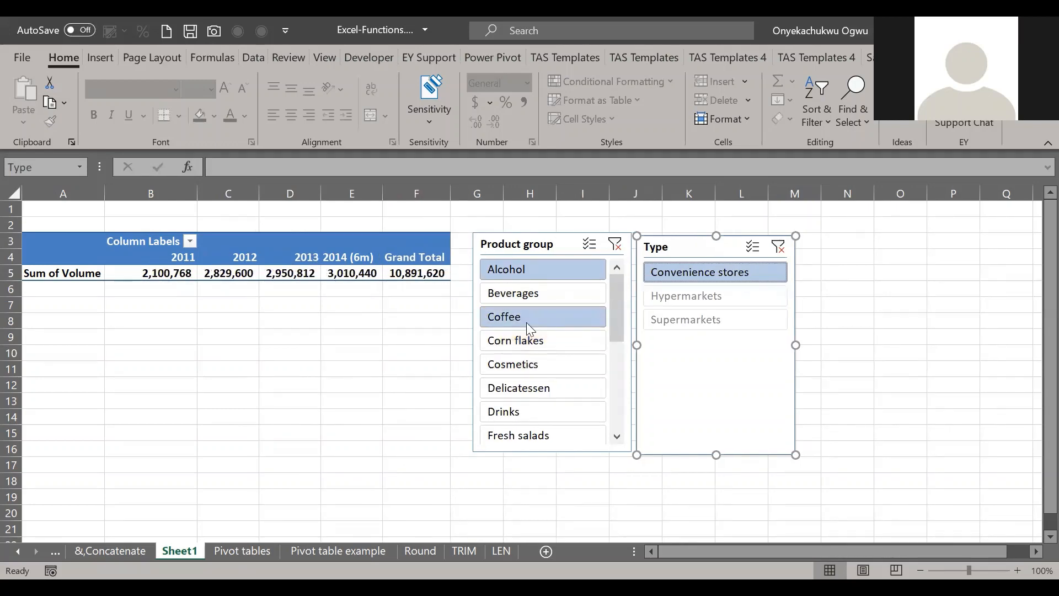
click(517, 371)
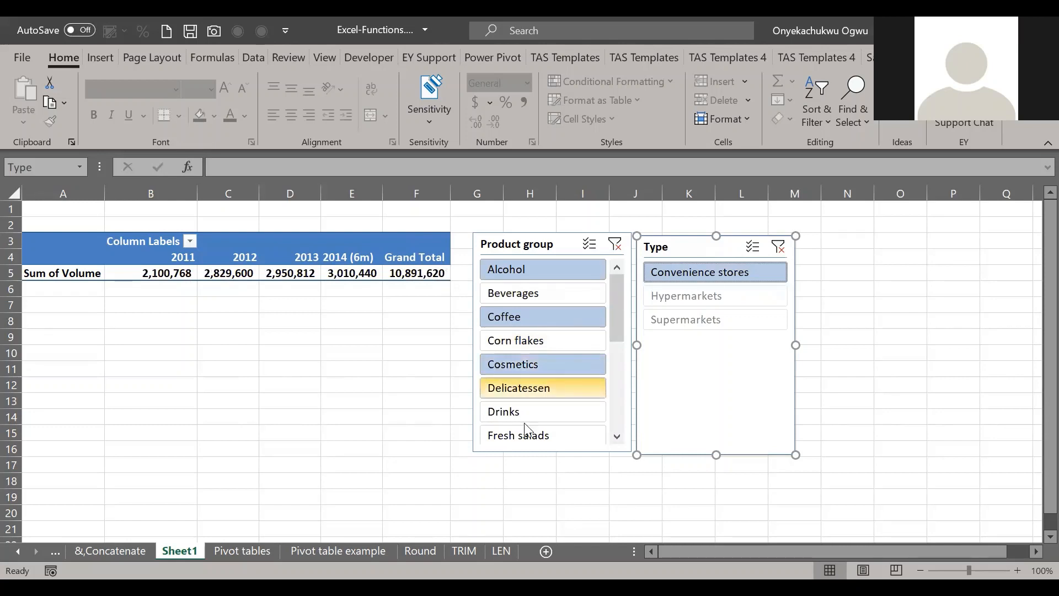